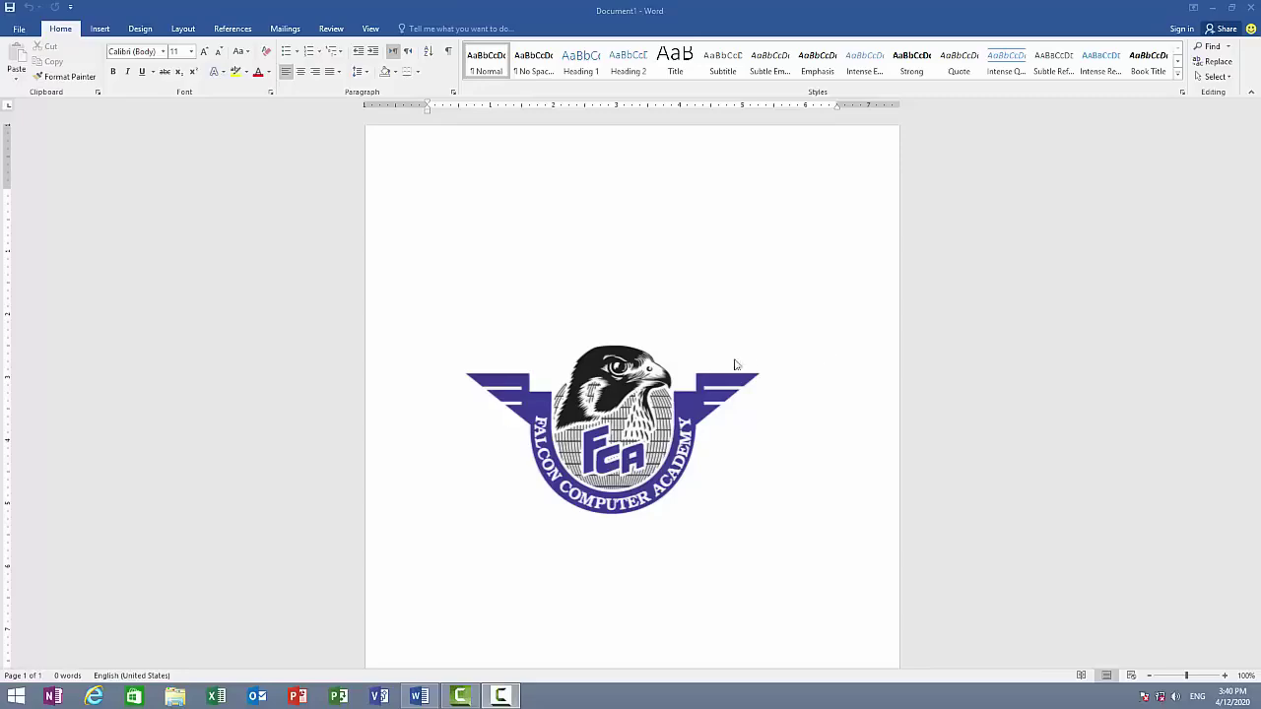
# - Close Word, relaunch it from the taskbar with a blank document, then close it again
pyautogui.click(1251, 9)
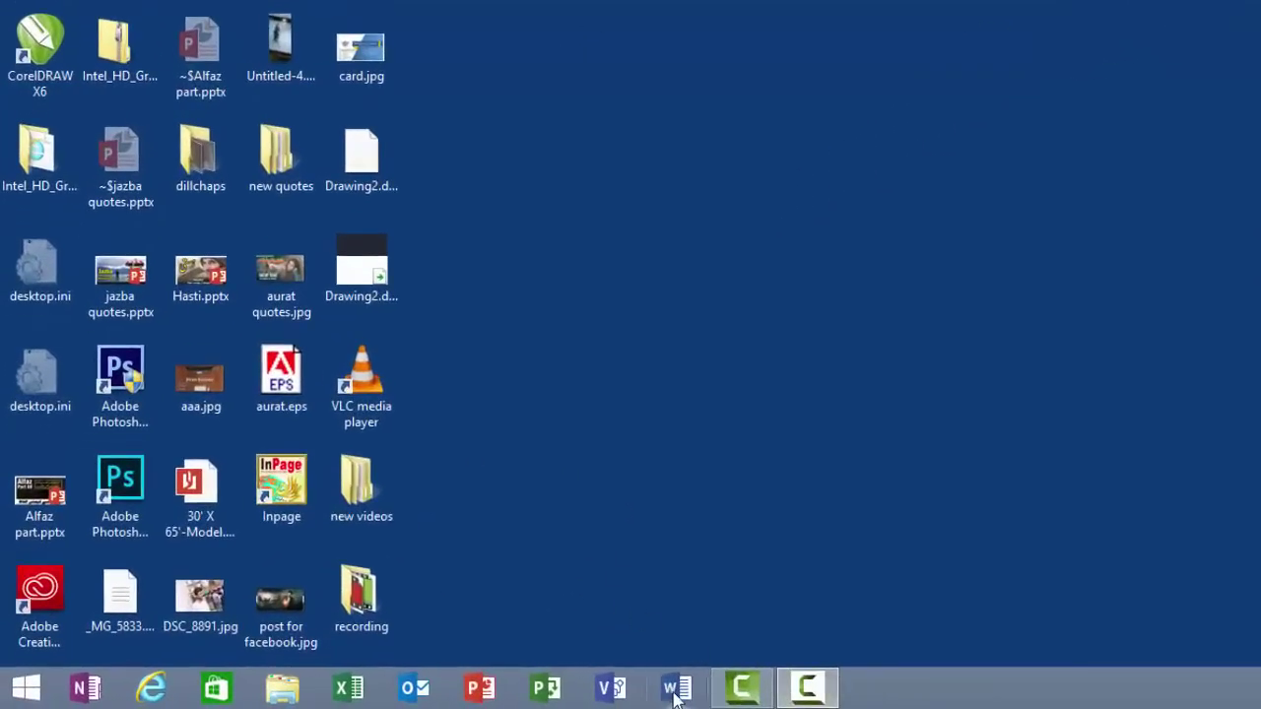
pyautogui.click(675, 693)
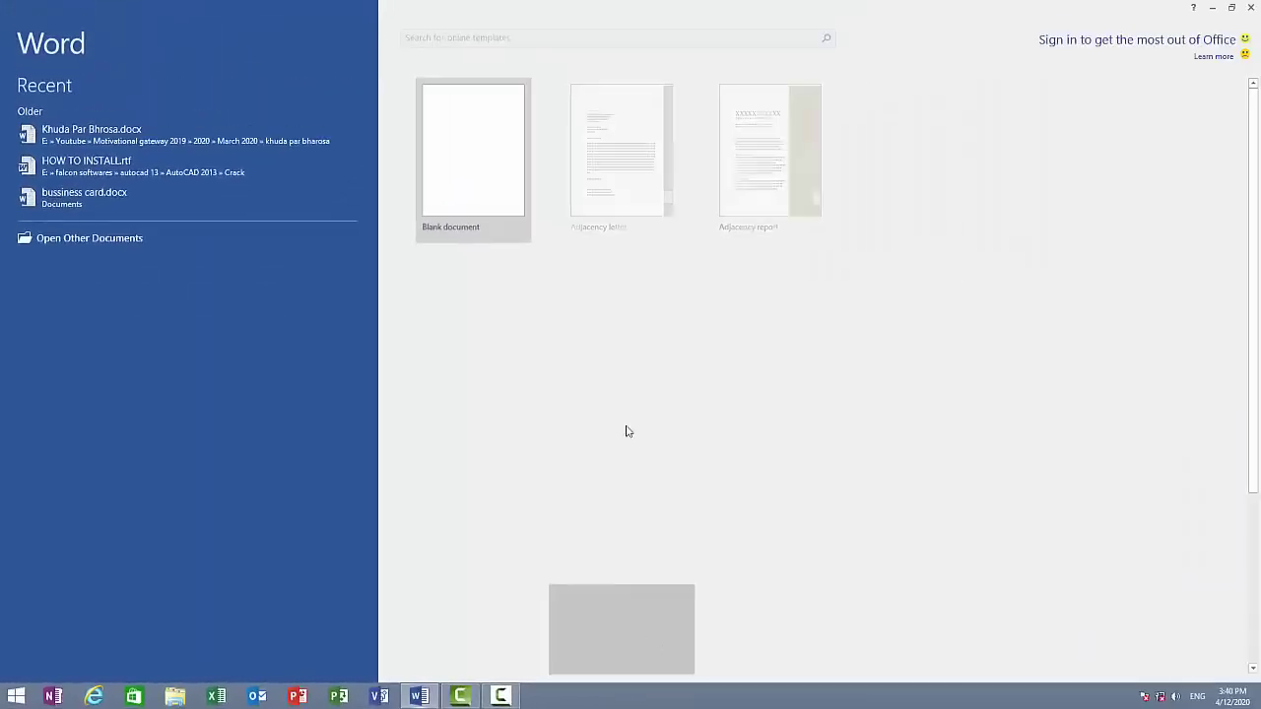
pyautogui.click(507, 190)
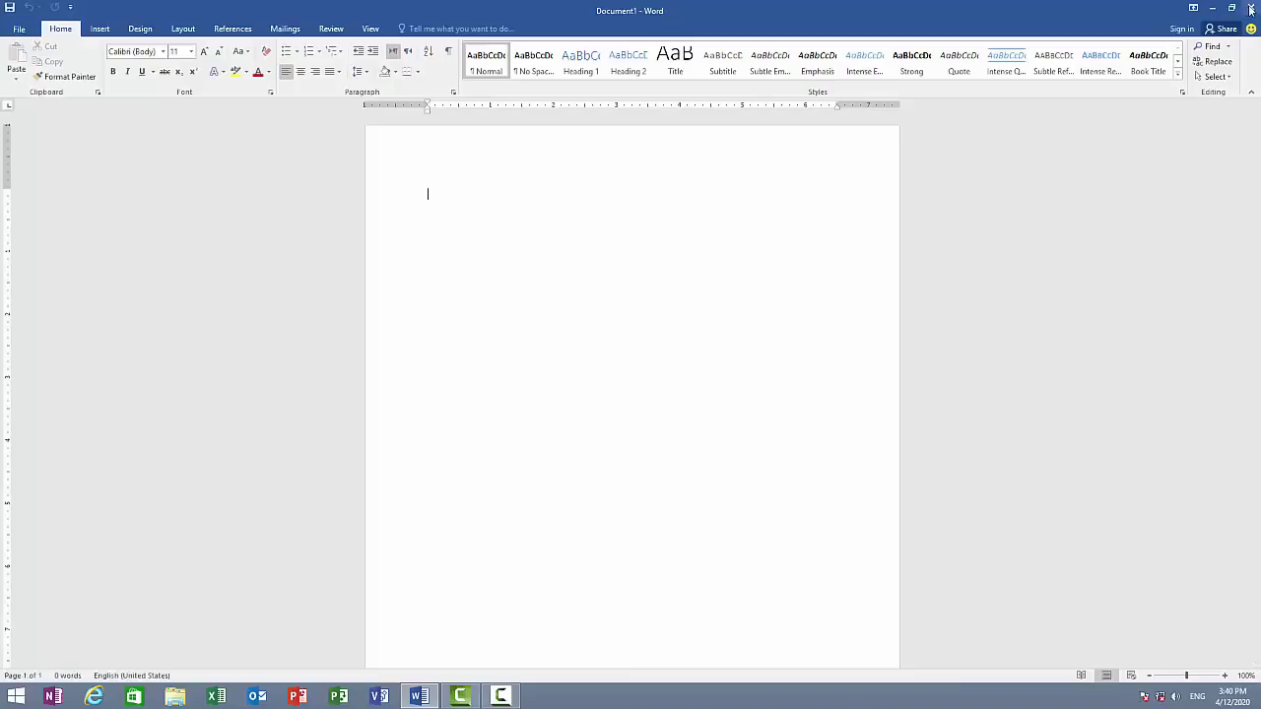
pyautogui.click(1251, 9)
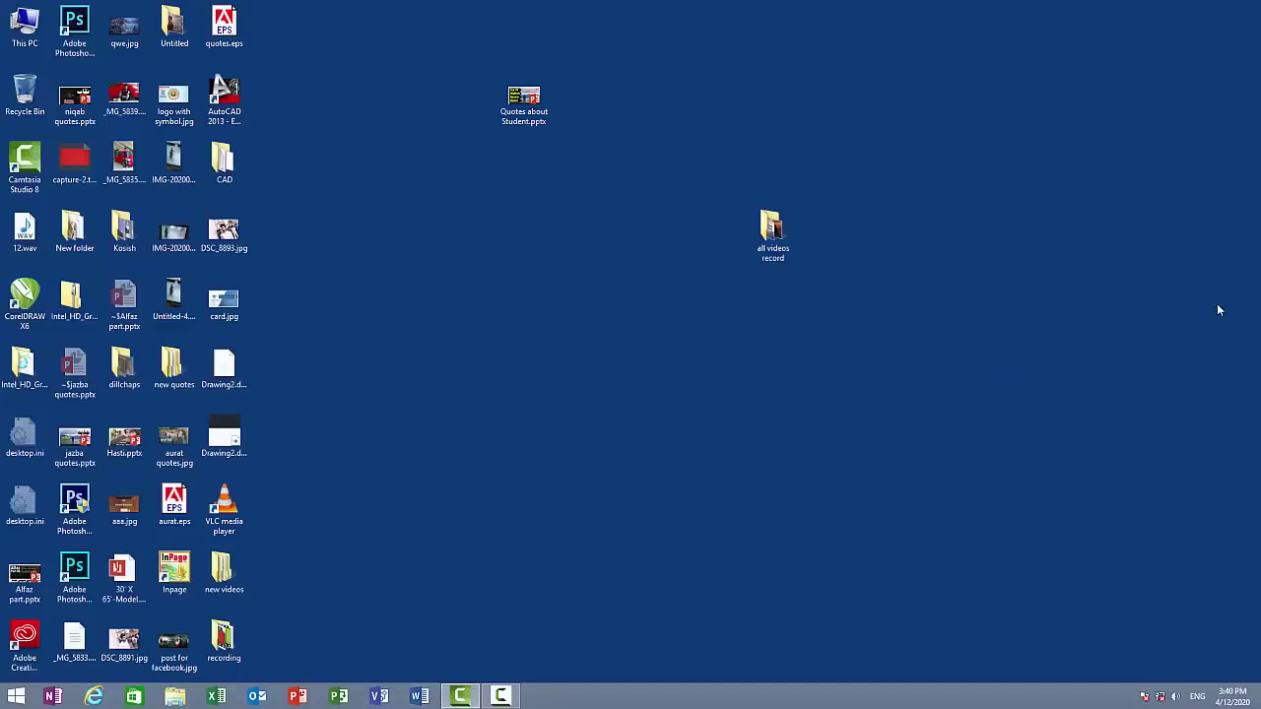
pyautogui.press('super')
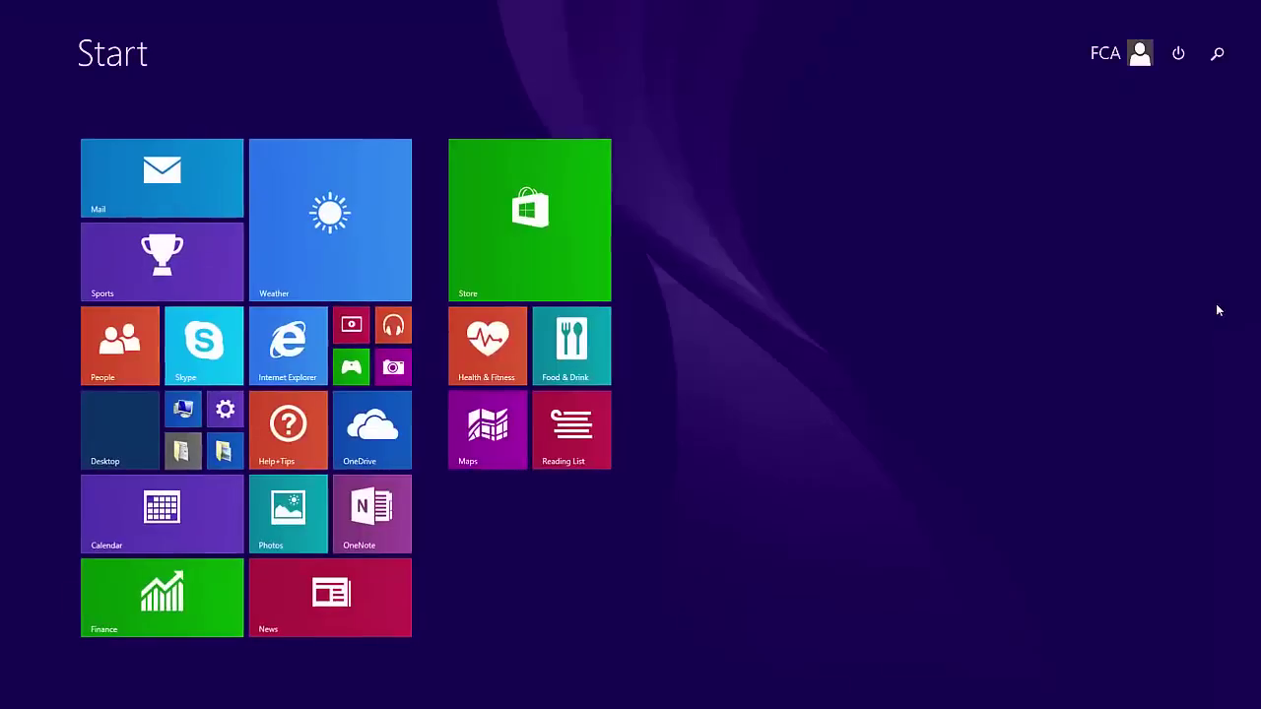
pyautogui.press('super')
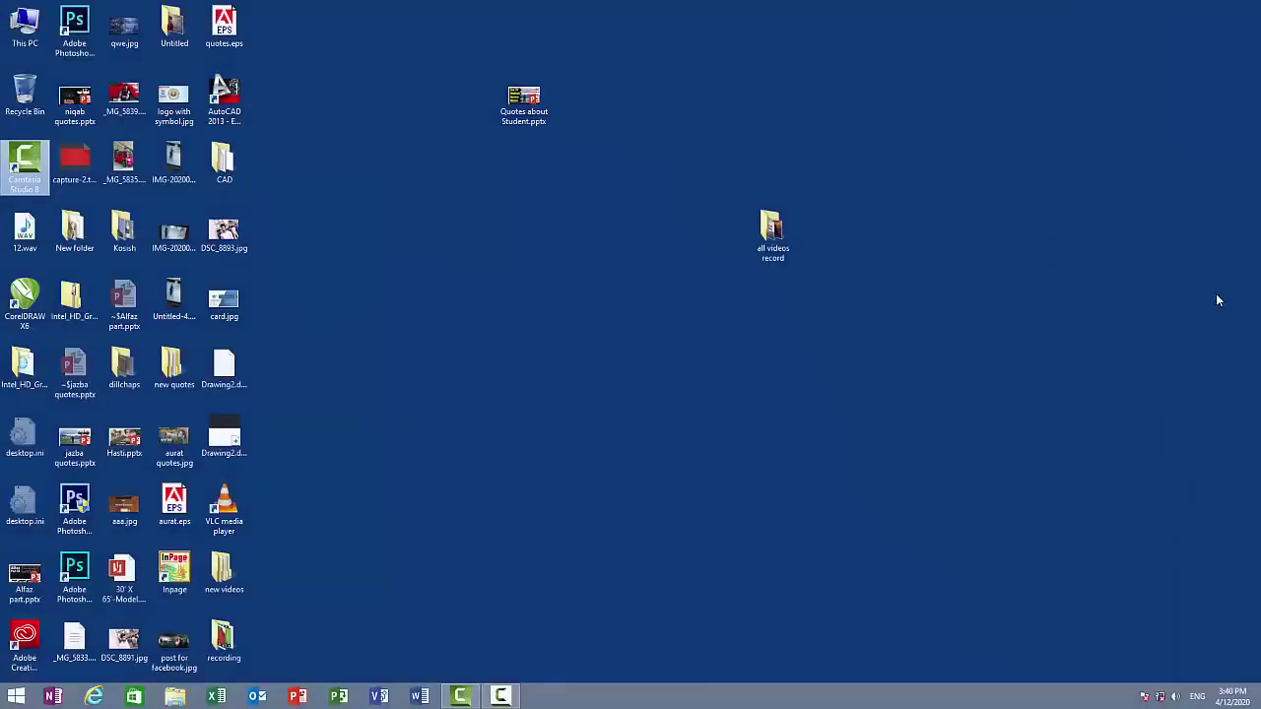
pyautogui.click(17, 698)
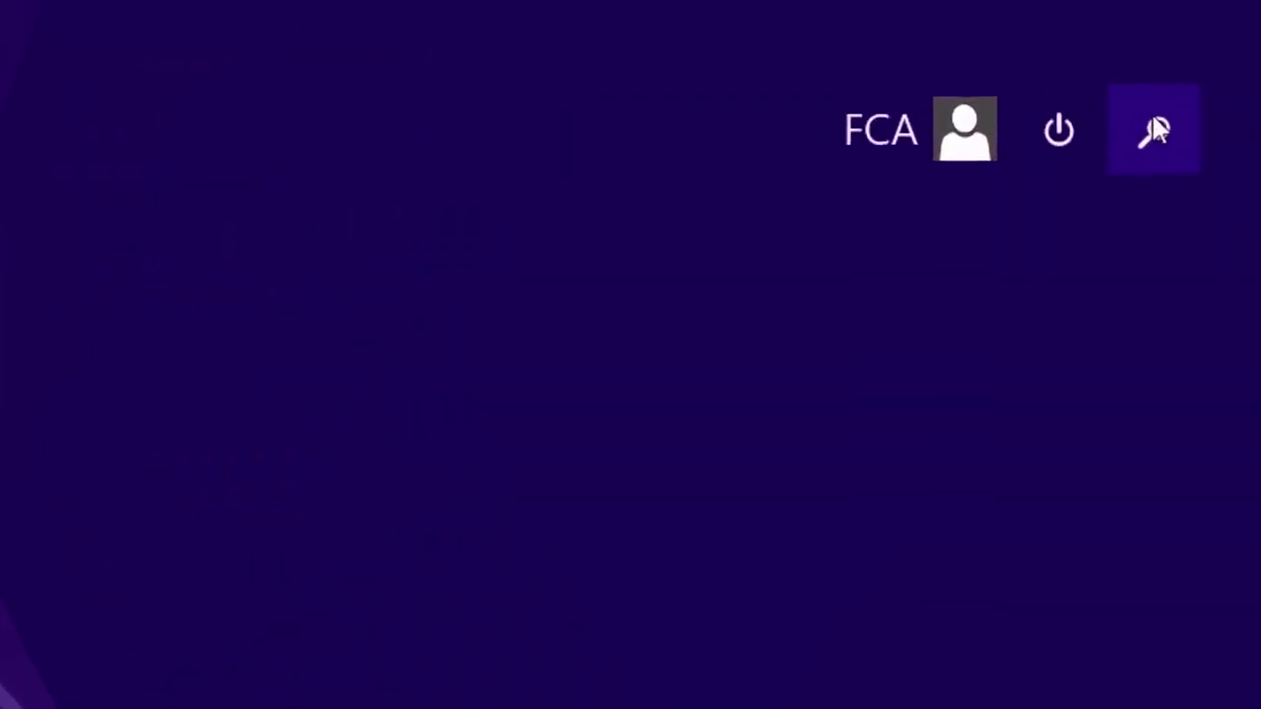
pyautogui.click(1217, 53)
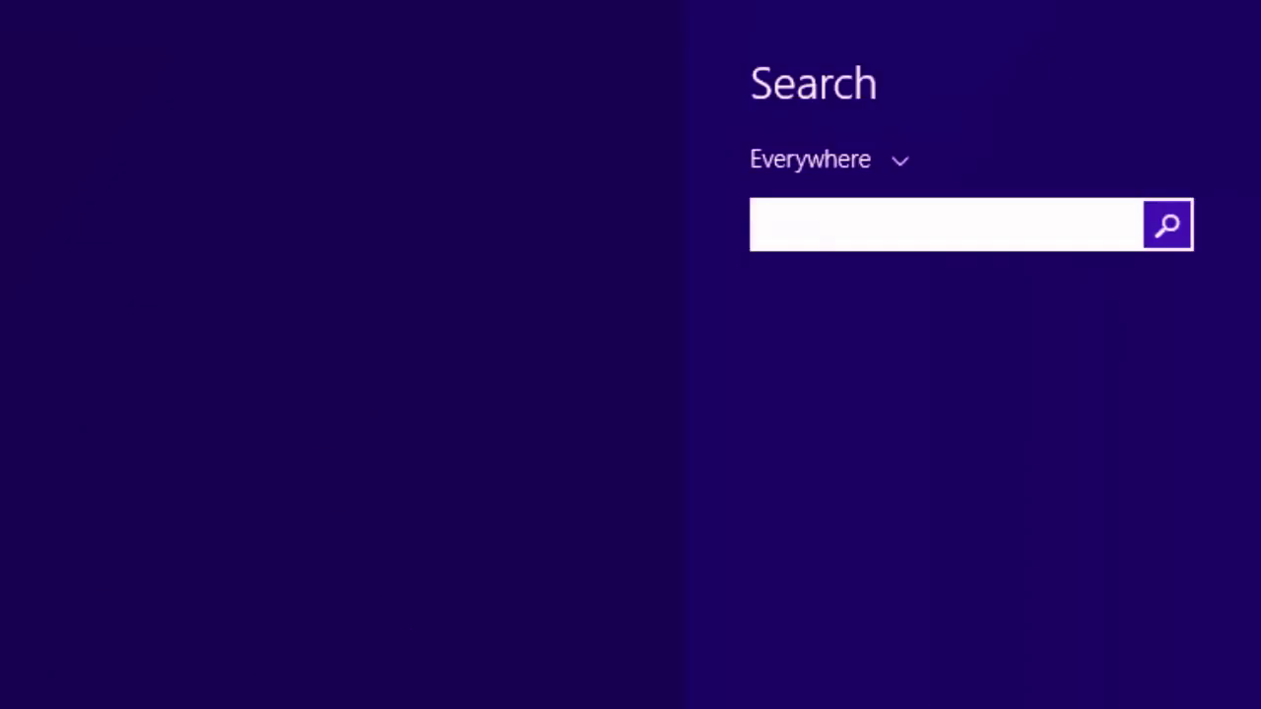
pyautogui.write('winword')
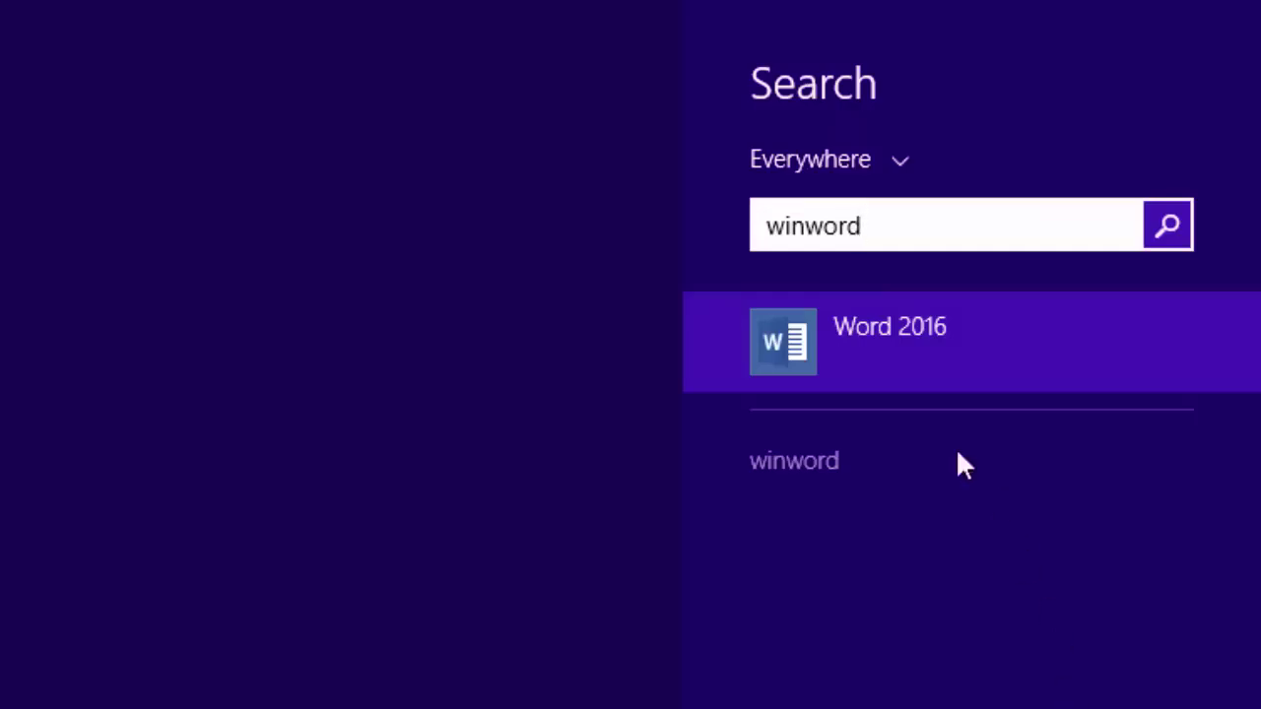
pyautogui.click(847, 363)
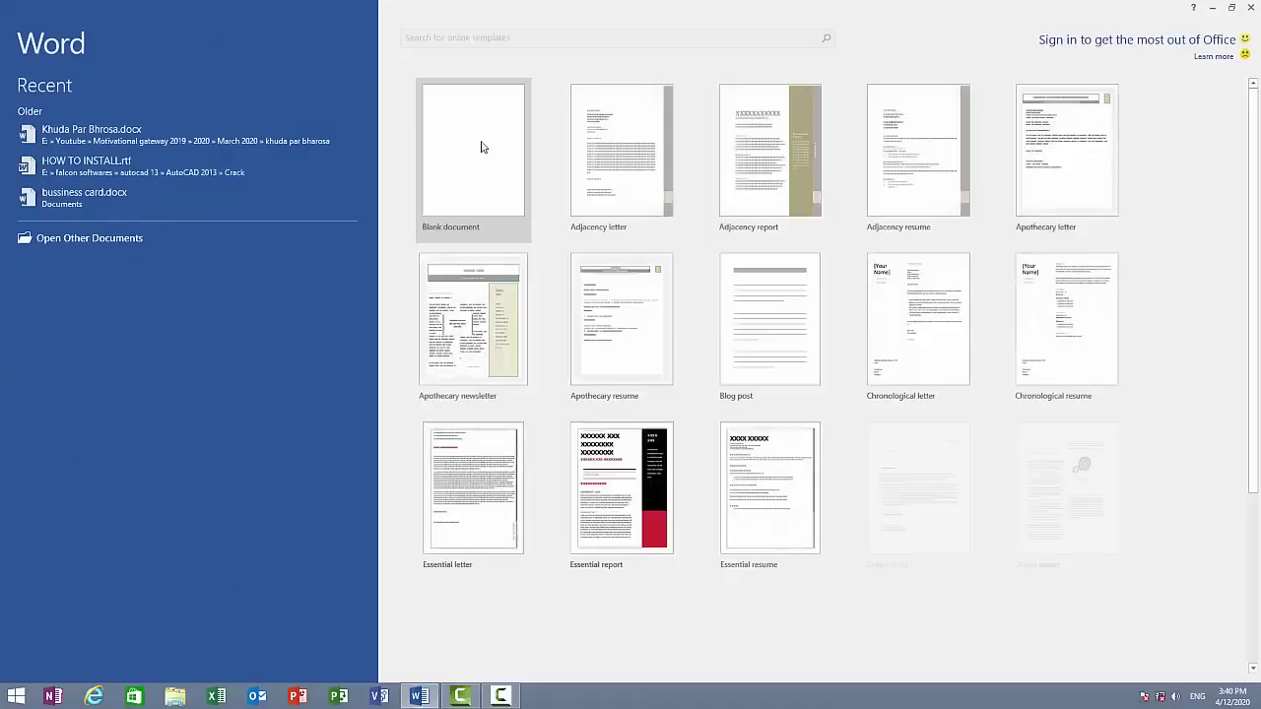
pyautogui.click(1254, 6)
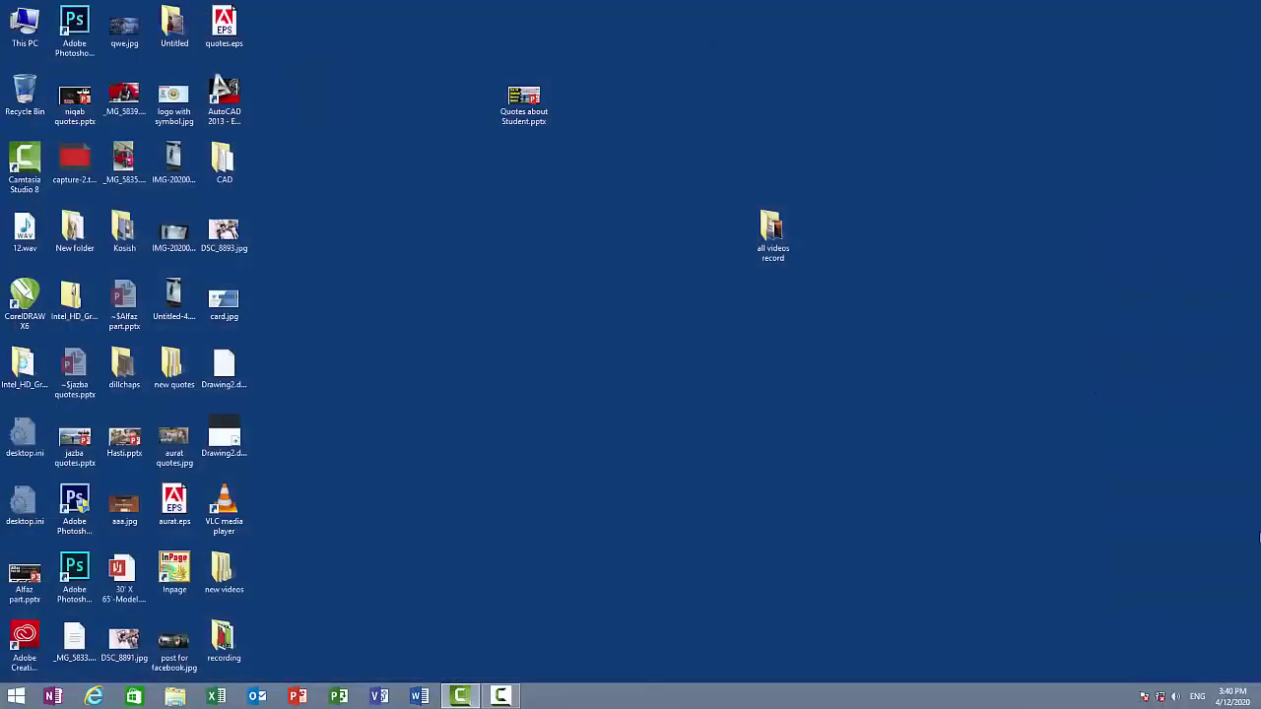
# - Launch Word by running 'winword' from the Windows Run dialog
pyautogui.press('super+r')
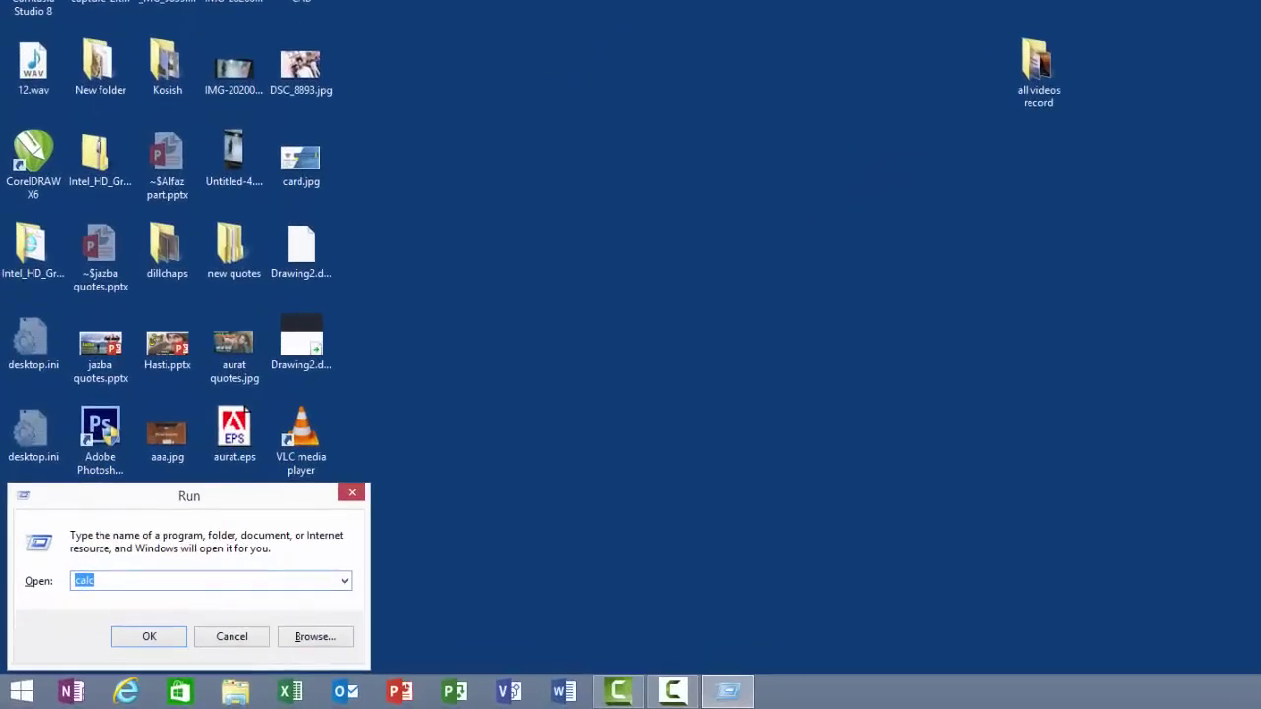
pyautogui.write('winword')
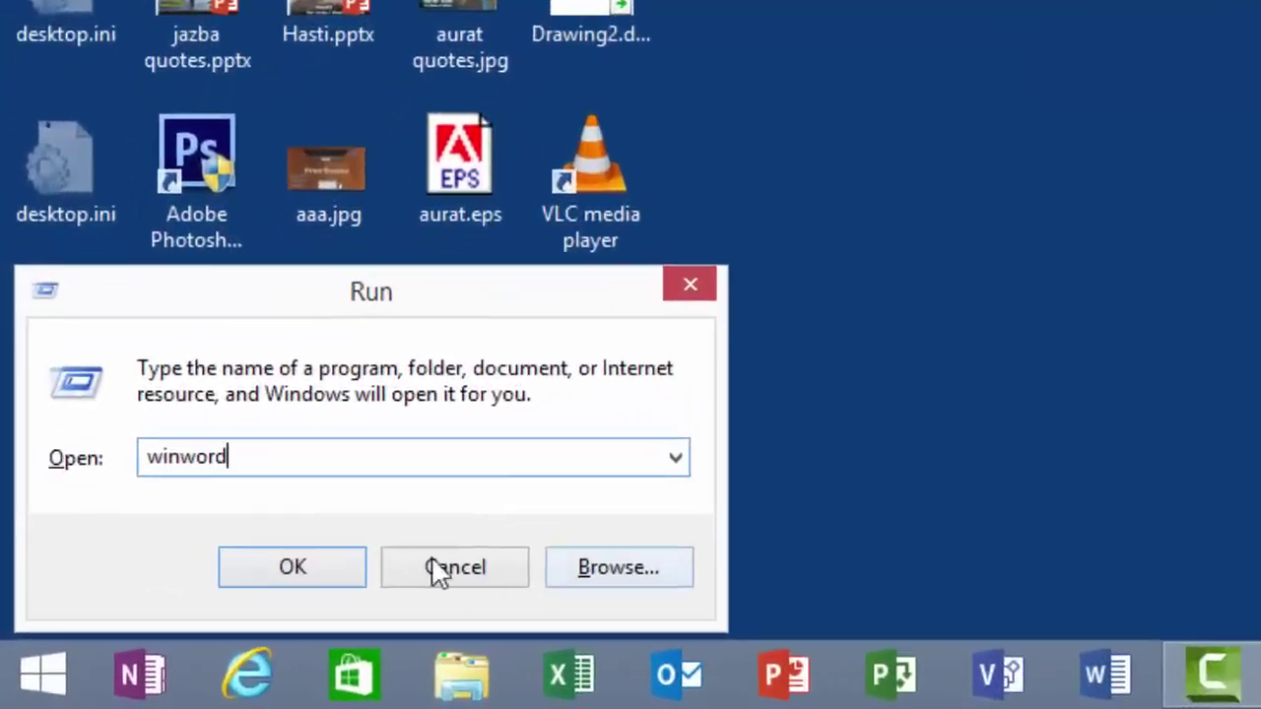
pyautogui.click(309, 583)
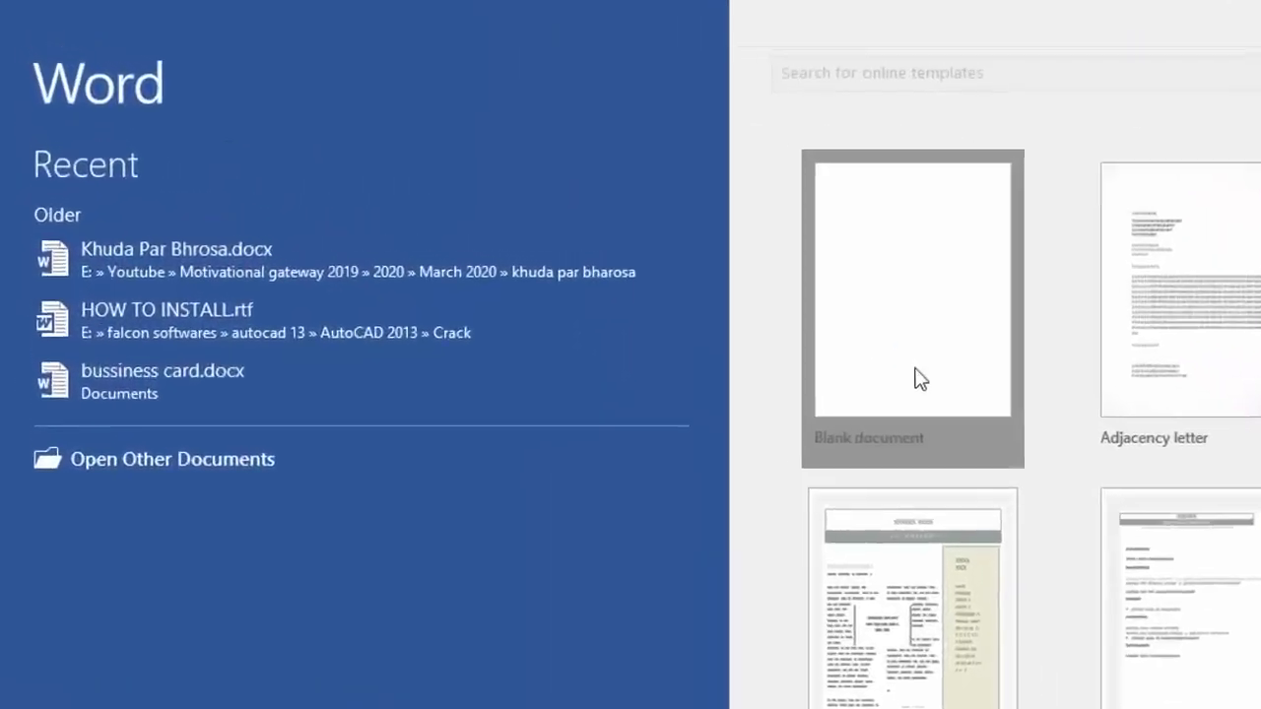
# - Create a blank document and bring up the Ribbon Display Options menu
pyautogui.click(473, 198)
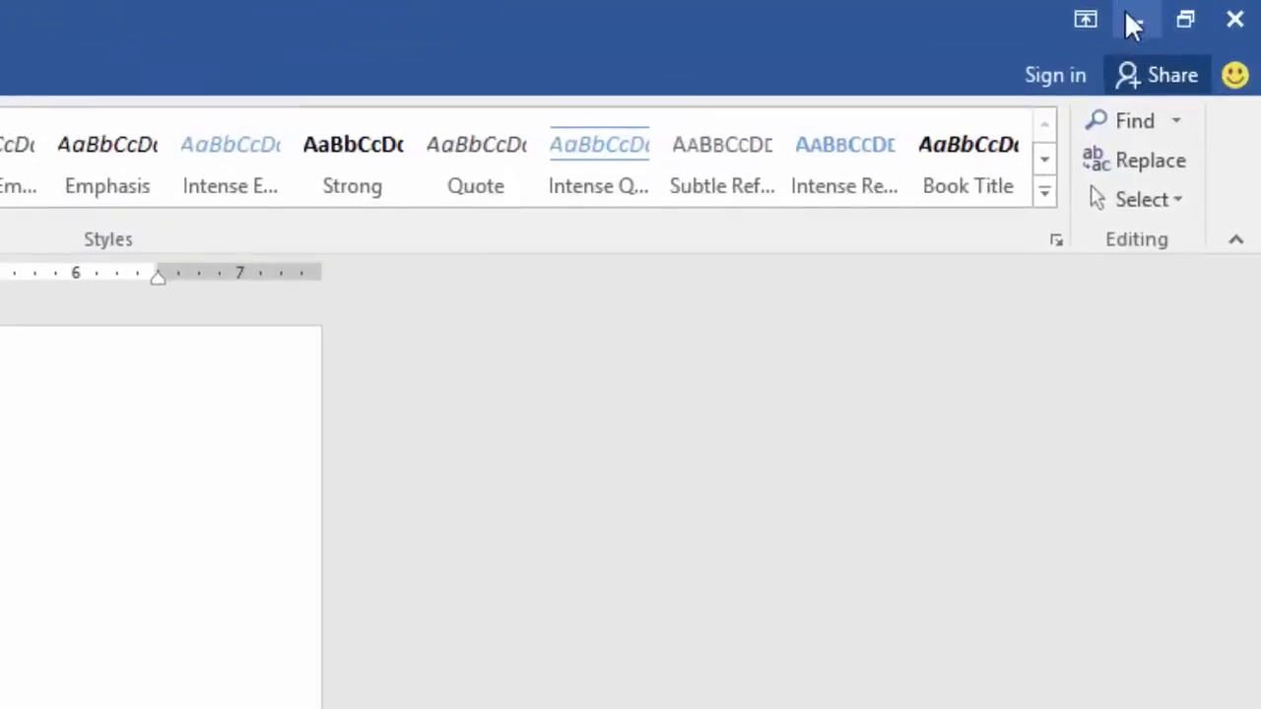
pyautogui.moveTo(1260, 1)
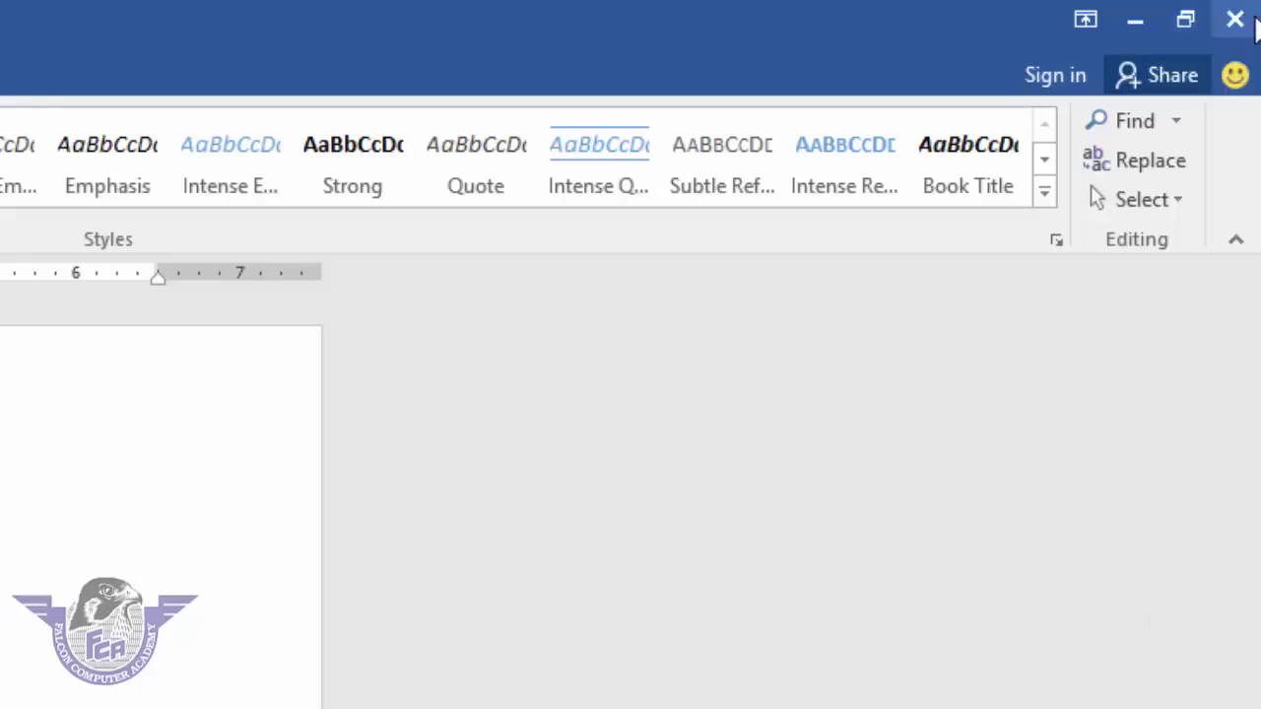
pyautogui.click(1083, 24)
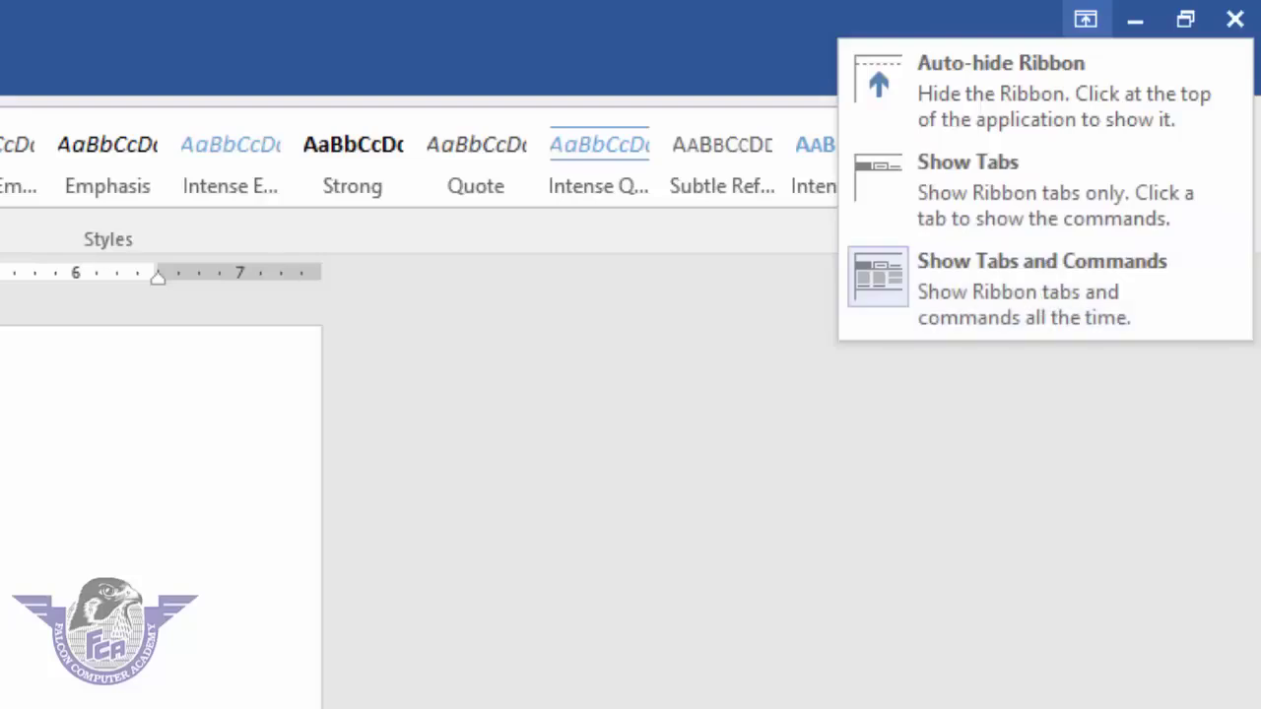
# - Try Auto-hide Ribbon and Show Tabs, then restore Show Tabs and Commands
pyautogui.click(965, 279)
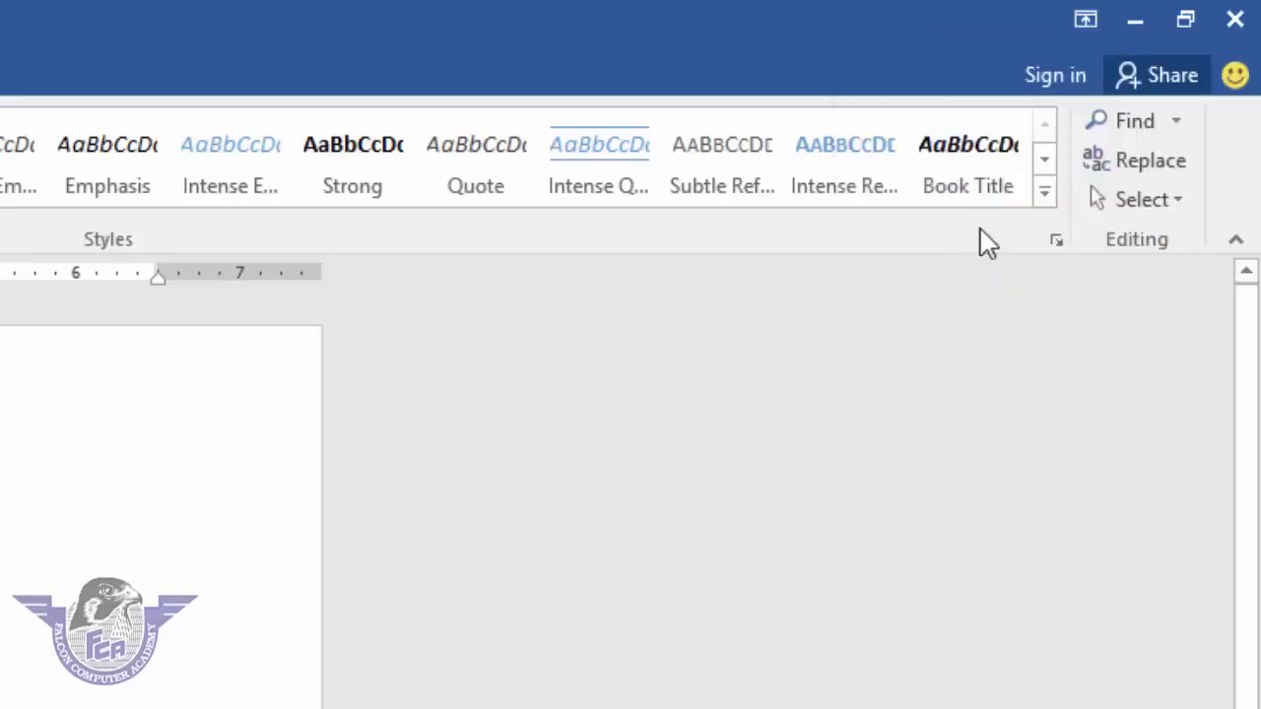
pyautogui.click(1084, 19)
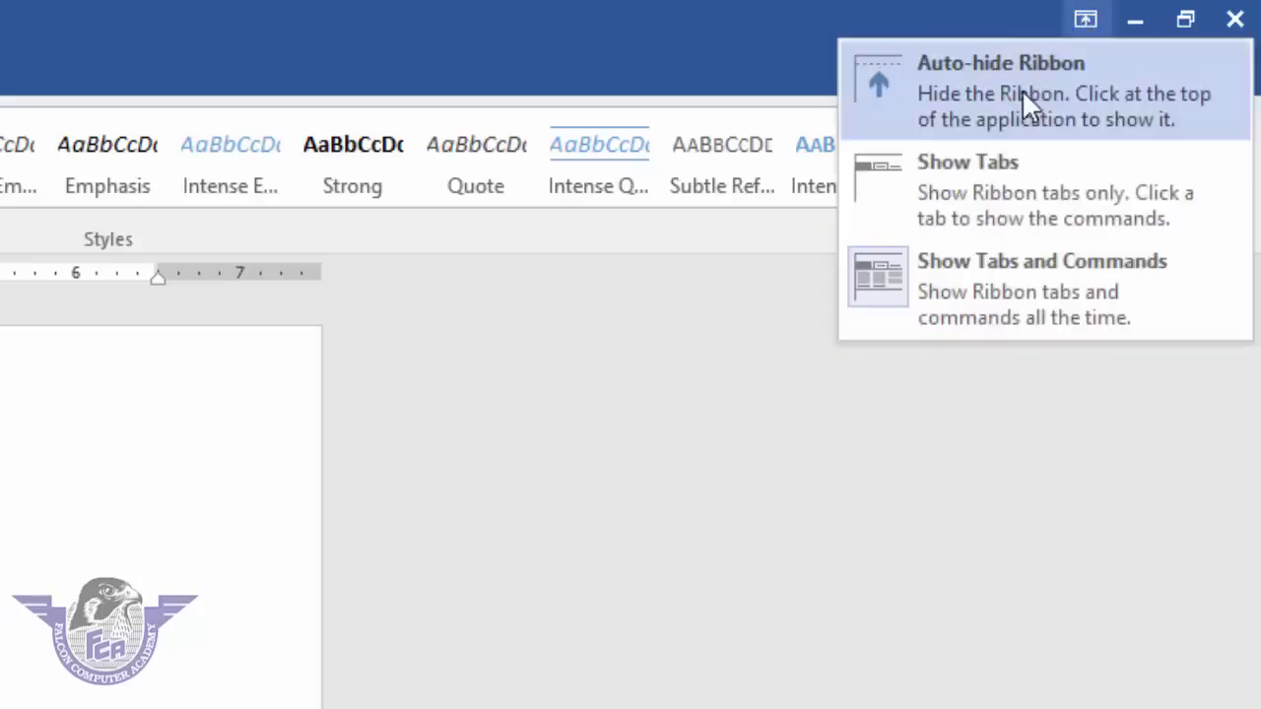
pyautogui.click(1023, 94)
pyautogui.click(1182, 21)
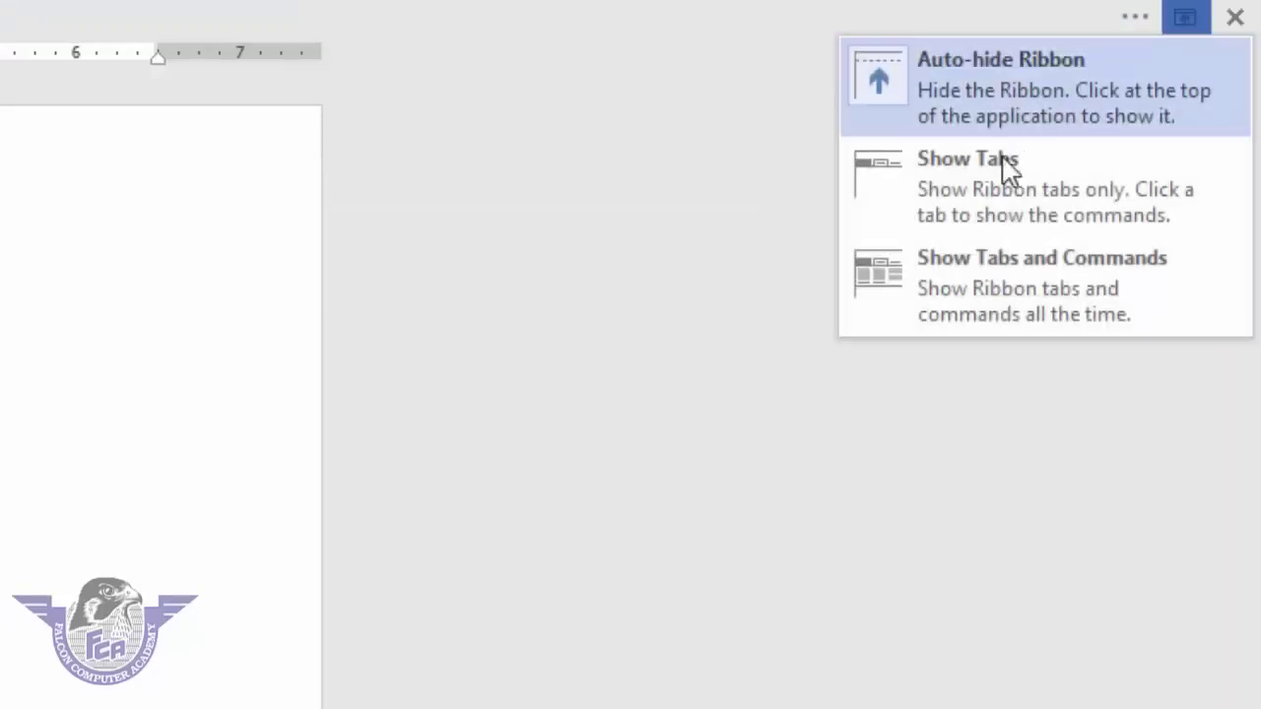
pyautogui.click(997, 182)
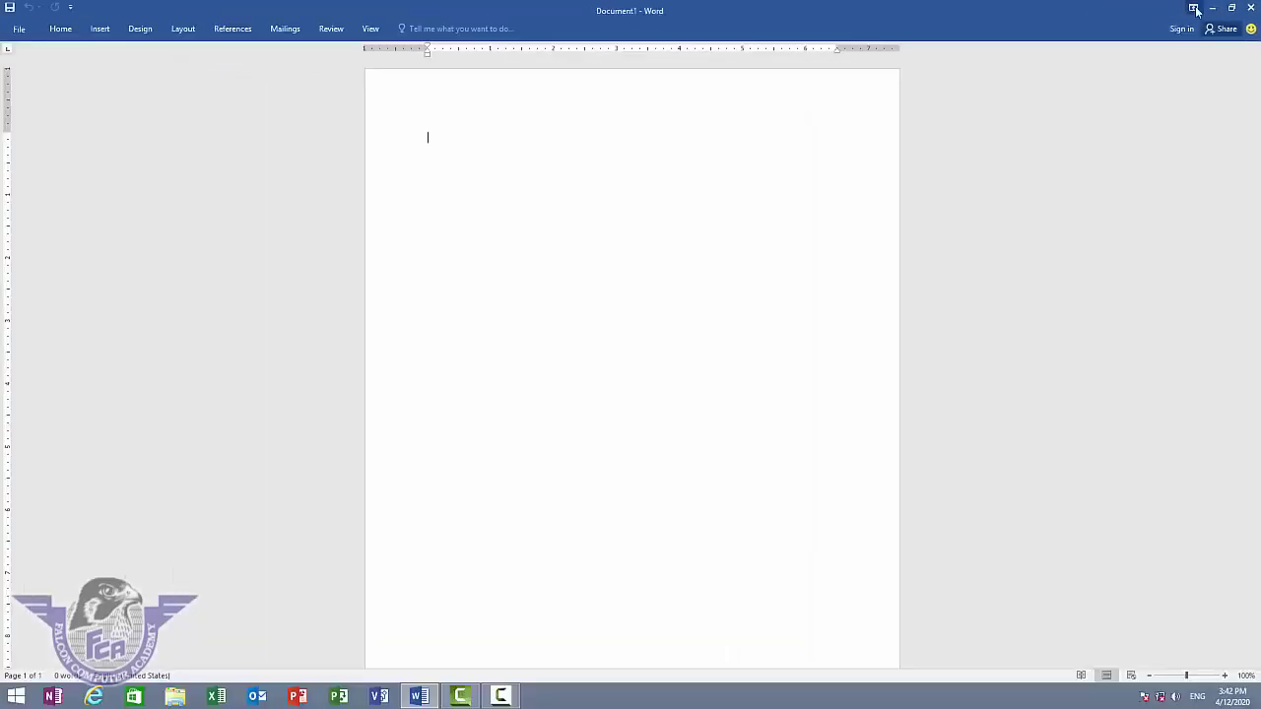
pyautogui.click(1085, 19)
pyautogui.click(1149, 122)
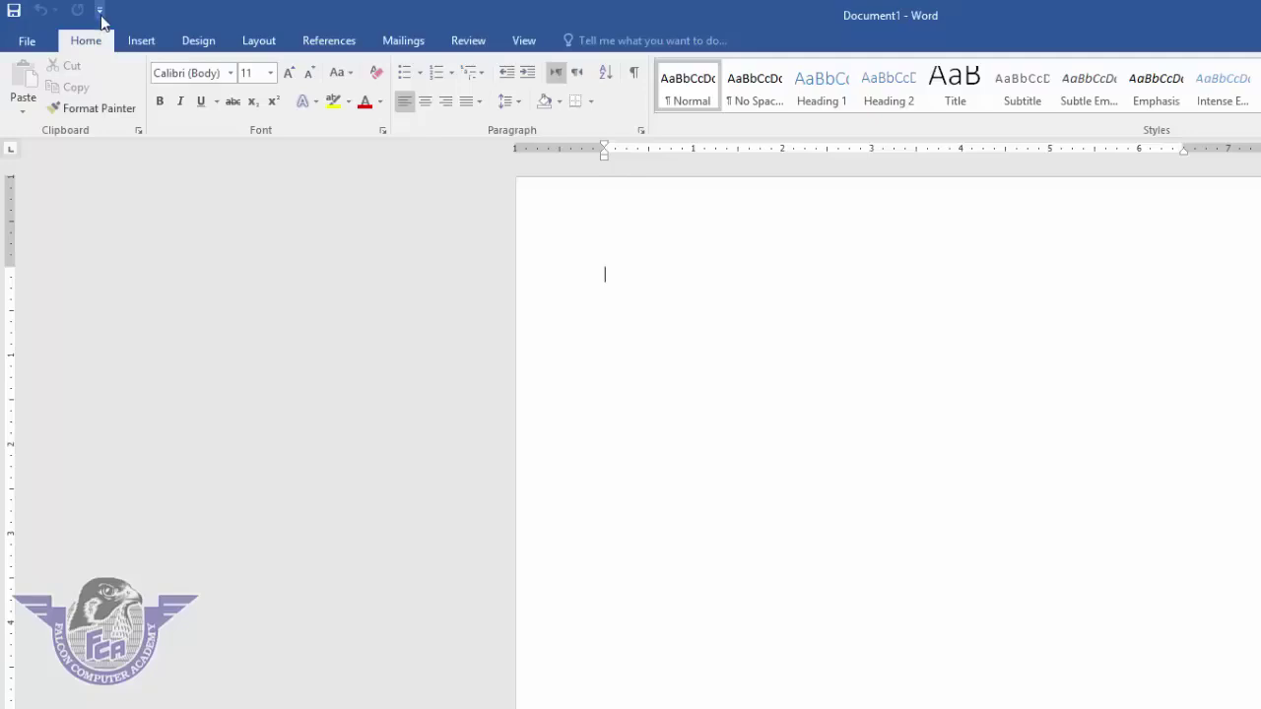
# - Add the New command to the Quick Access Toolbar
pyautogui.click(99, 12)
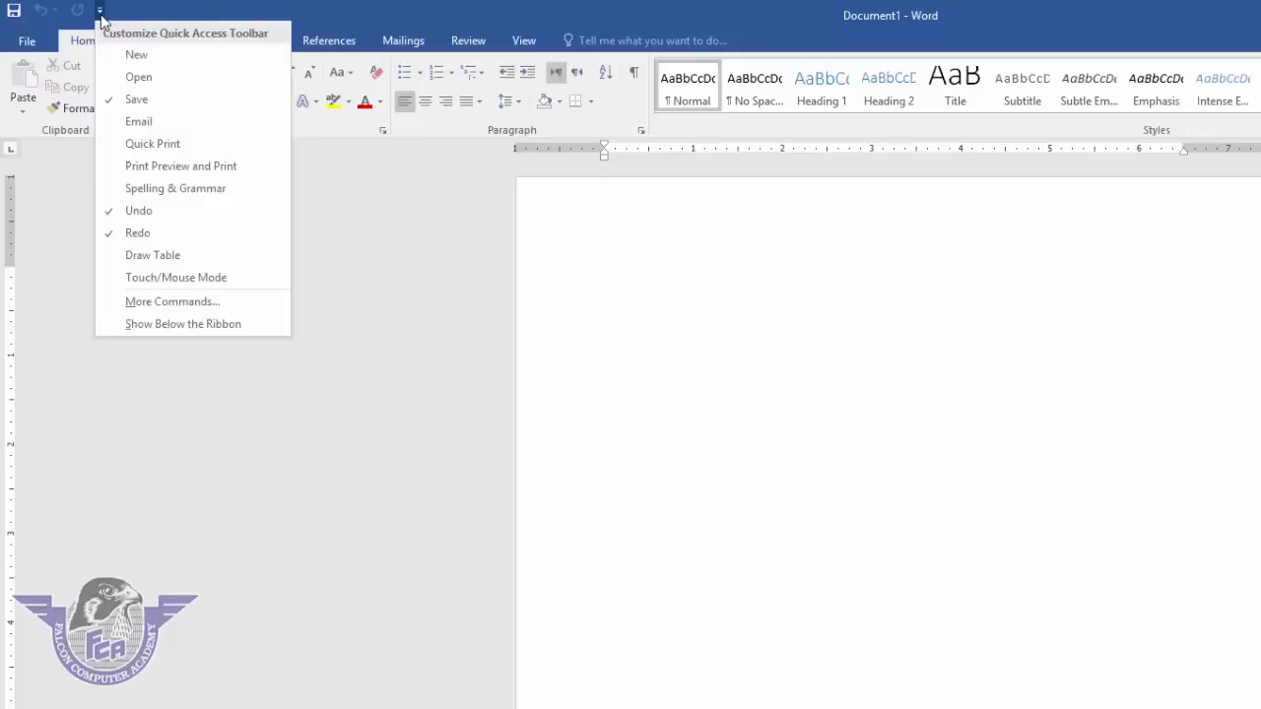
pyautogui.click(135, 54)
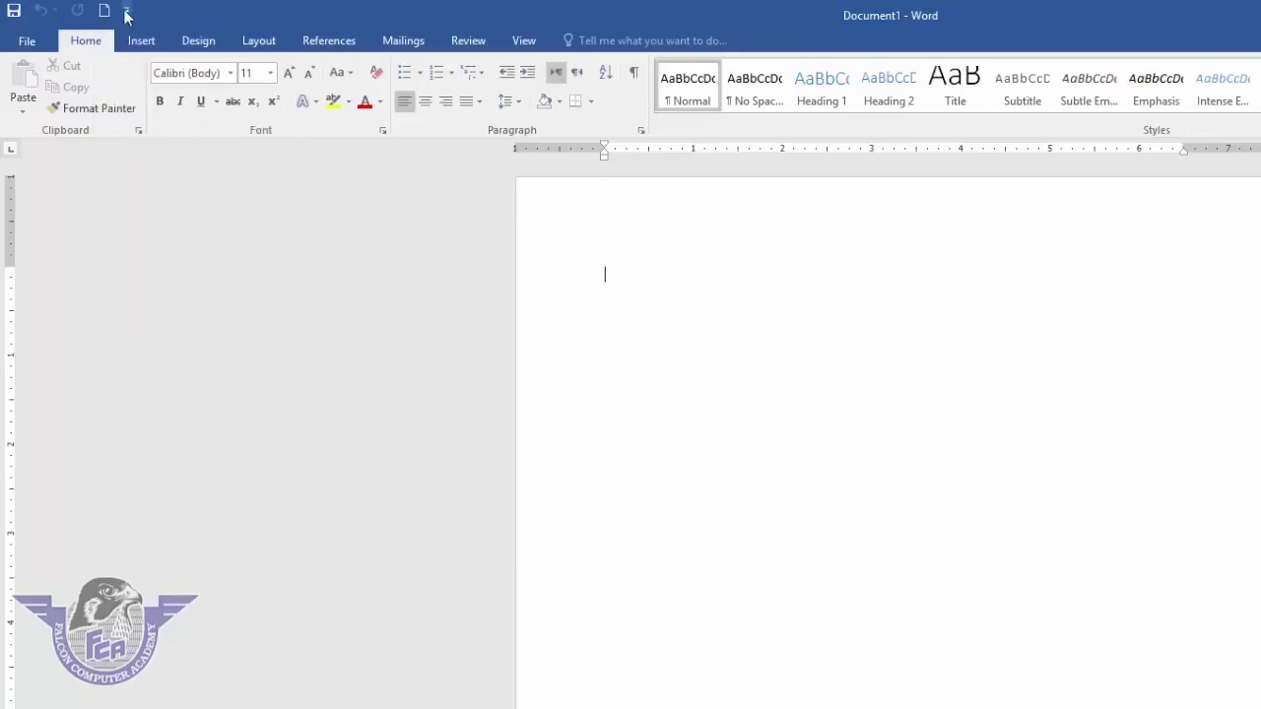
pyautogui.click(126, 12)
pyautogui.click(391, 383)
pyautogui.click(30, 42)
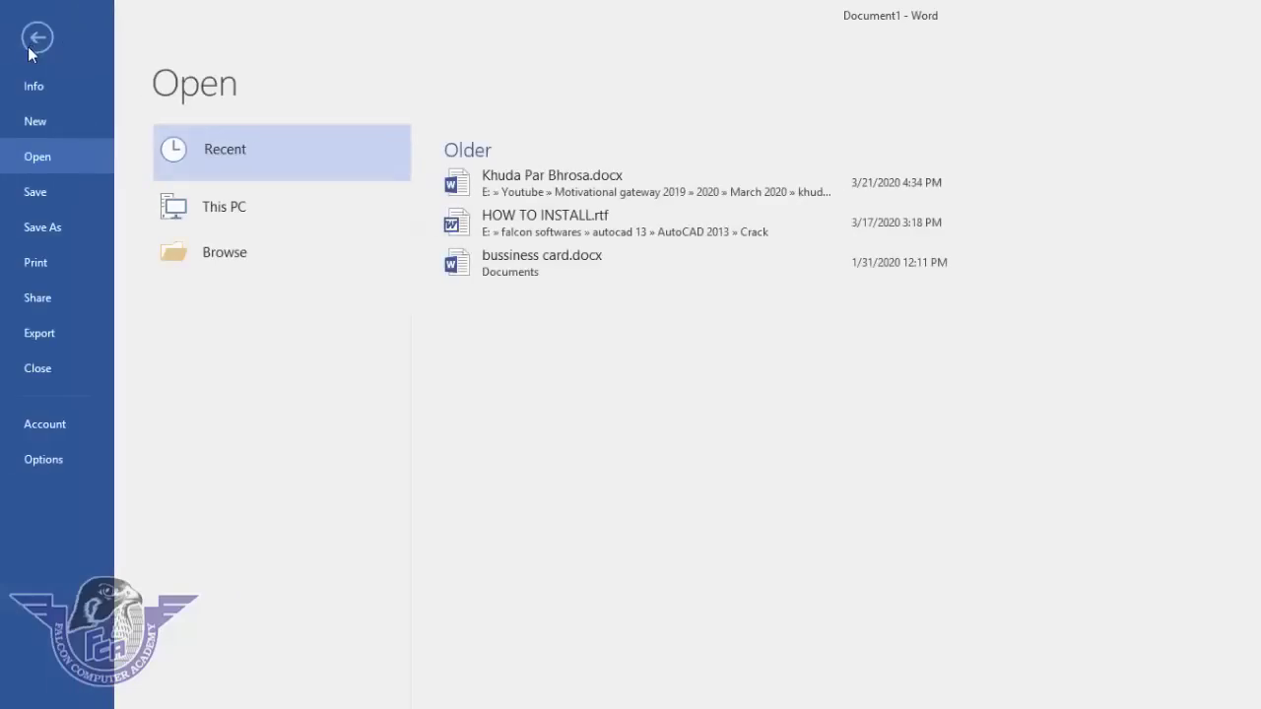
pyautogui.click(28, 47)
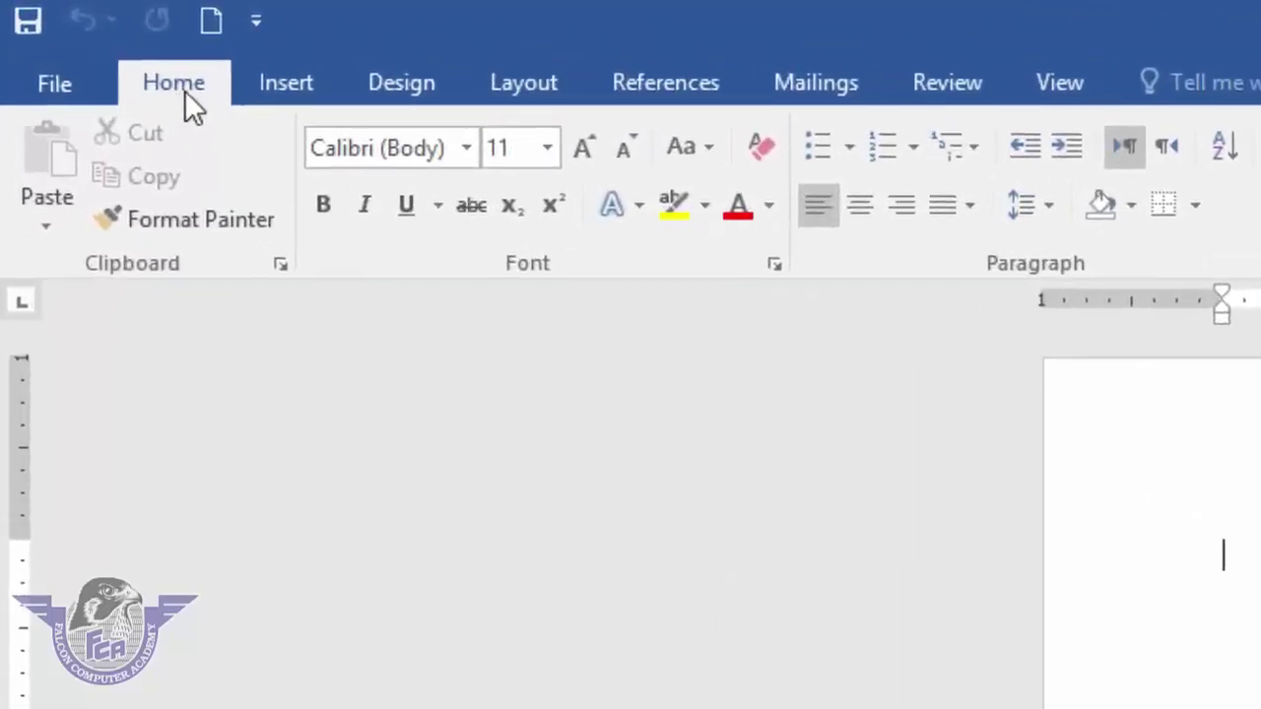
pyautogui.click(399, 83)
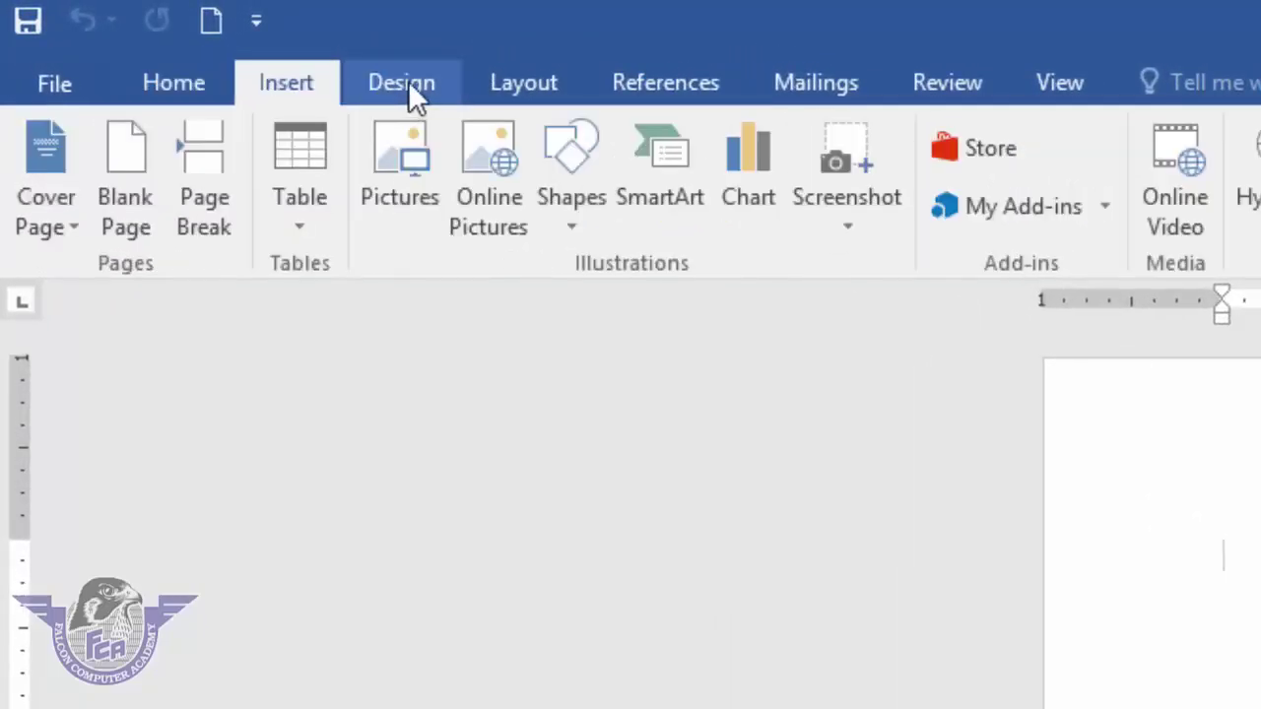
pyautogui.click(524, 83)
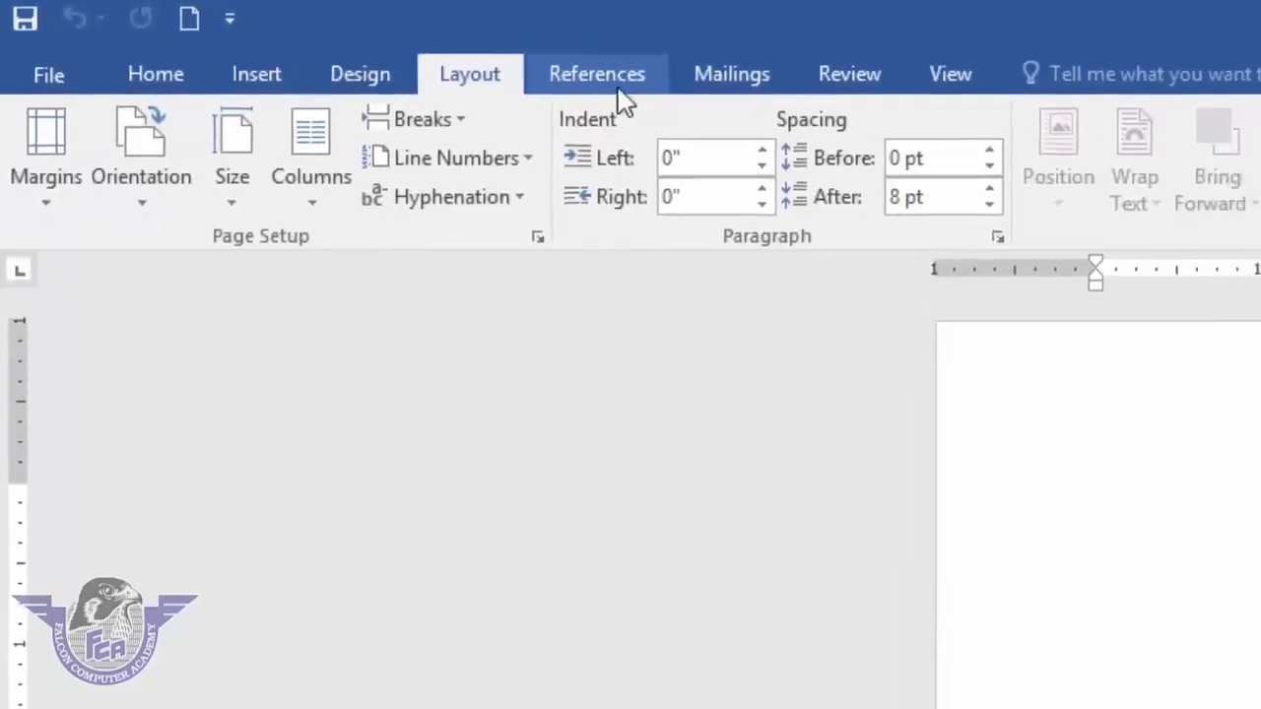
pyautogui.click(618, 86)
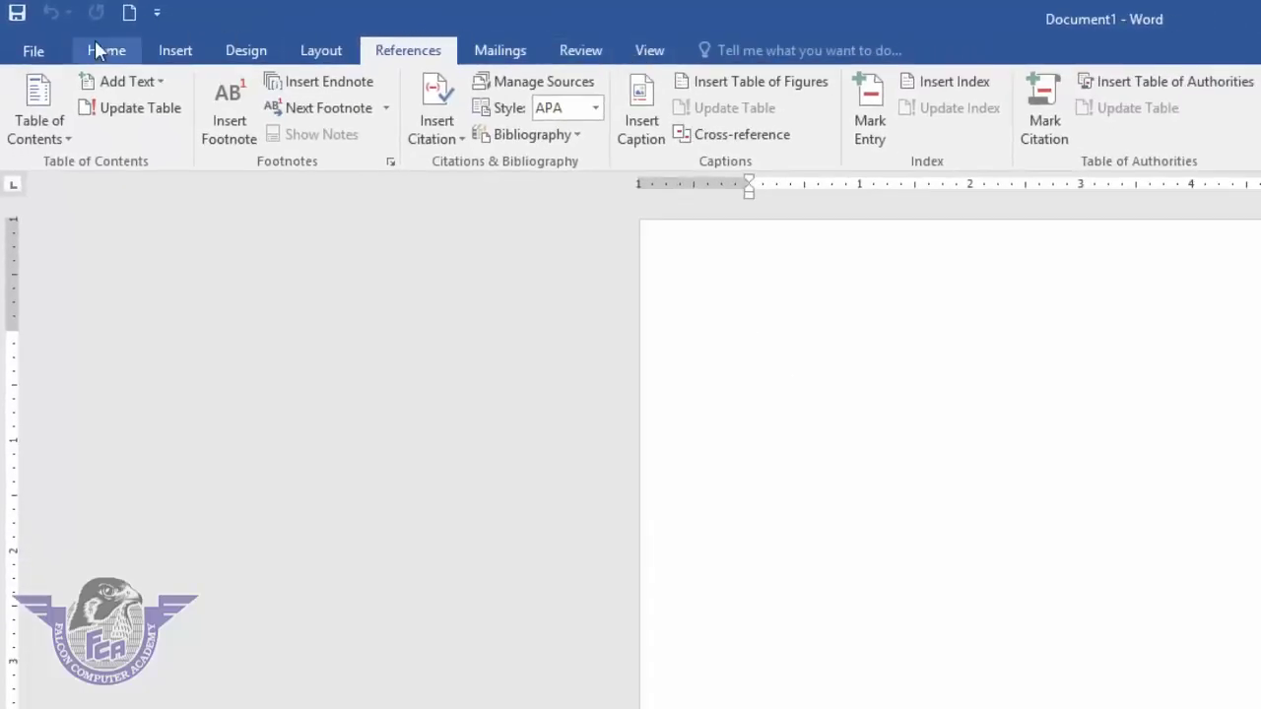
pyautogui.click(103, 49)
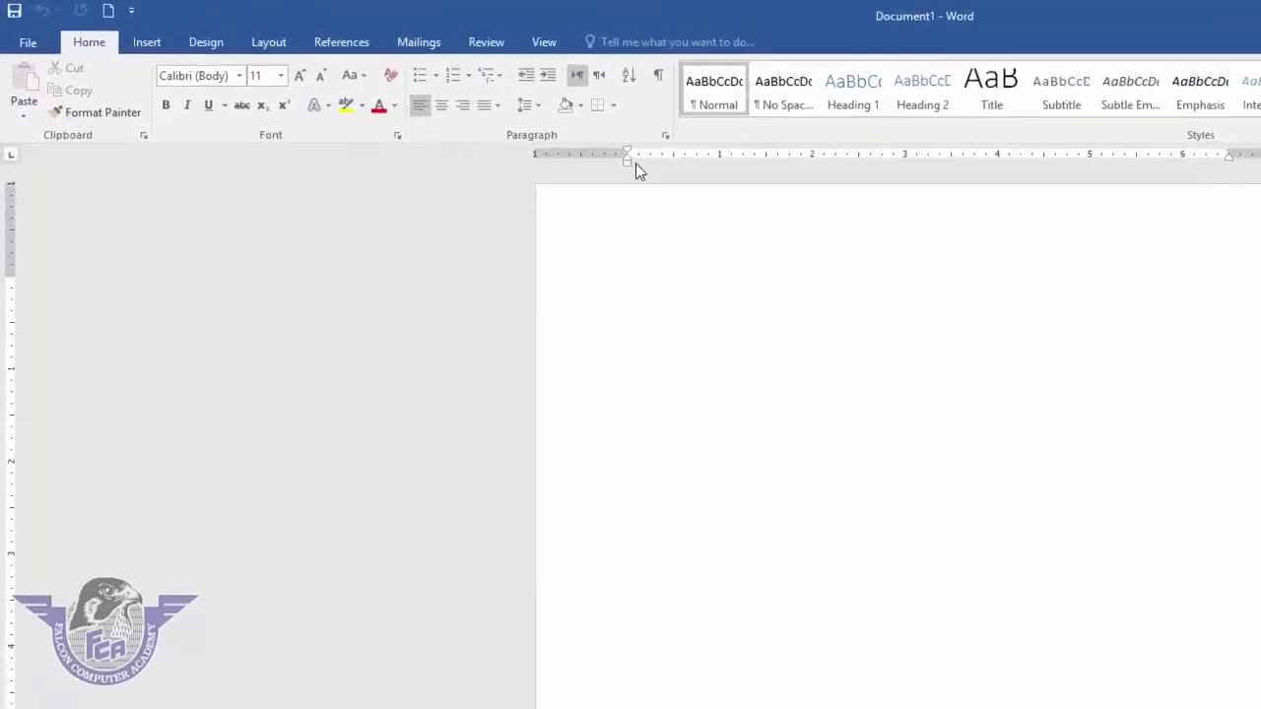
pyautogui.click(628, 163)
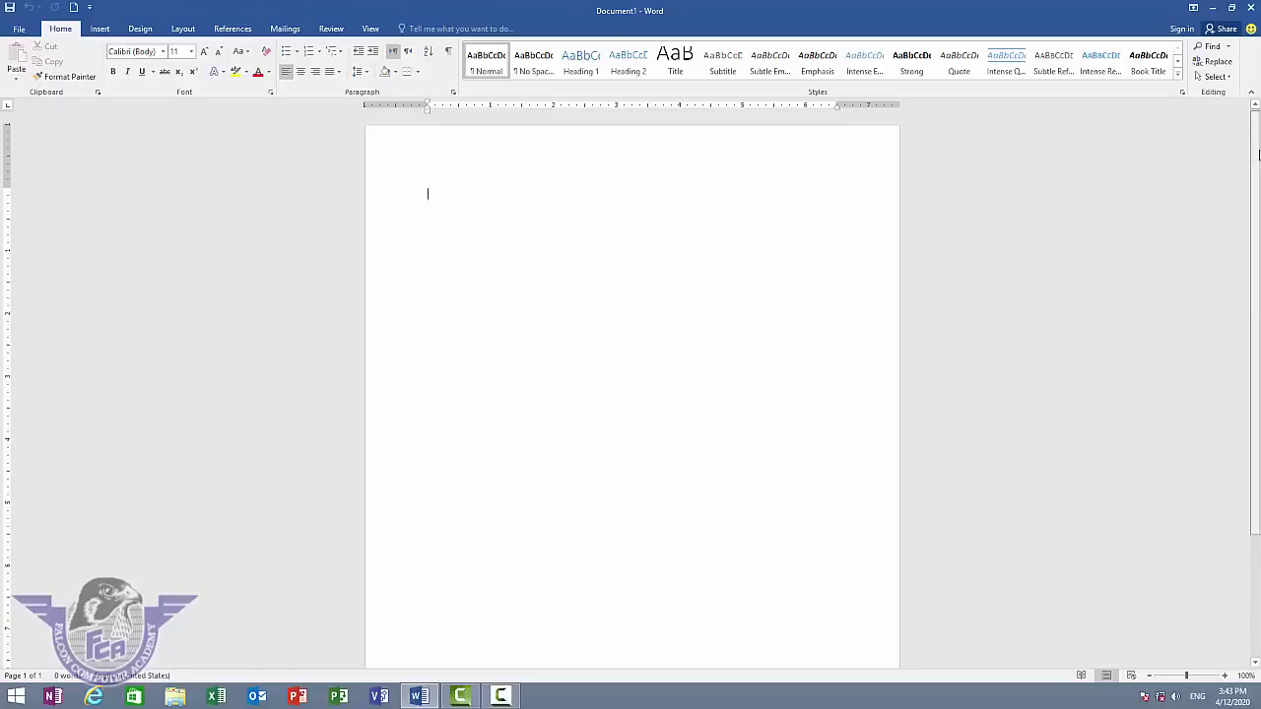
pyautogui.scroll(-1, 1257, 135)
pyautogui.moveTo(1257, 135)
pyautogui.mouseDown()
pyautogui.moveTo(1253, 221)
pyautogui.moveTo(1258, 133)
pyautogui.mouseUp()
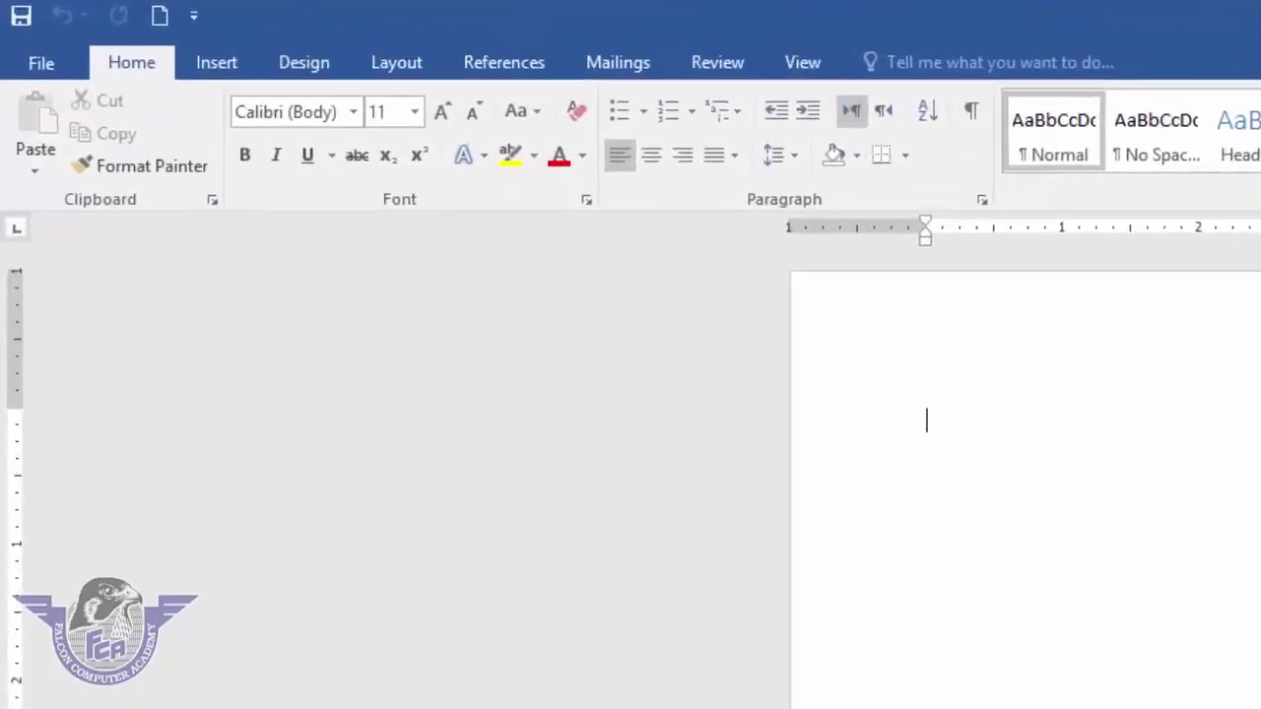
# - Create a second blank document, Document2, from the Blank document template
pyautogui.click(45, 60)
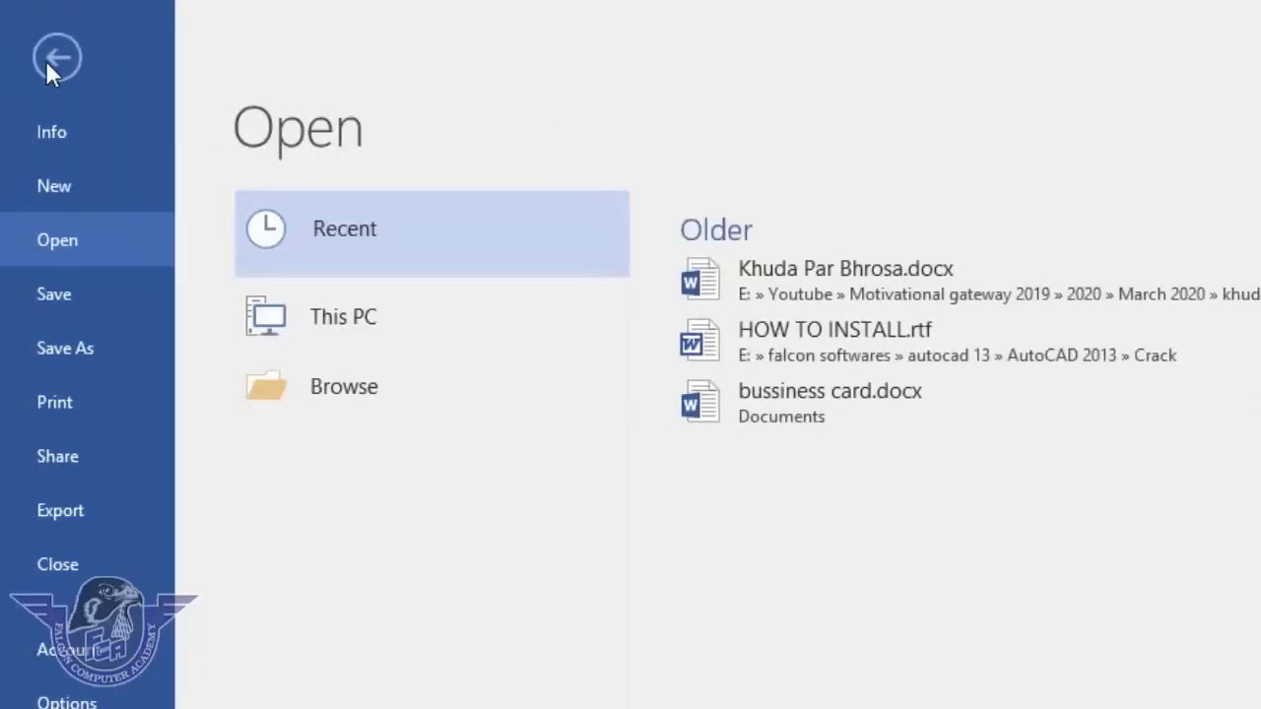
pyautogui.click(63, 188)
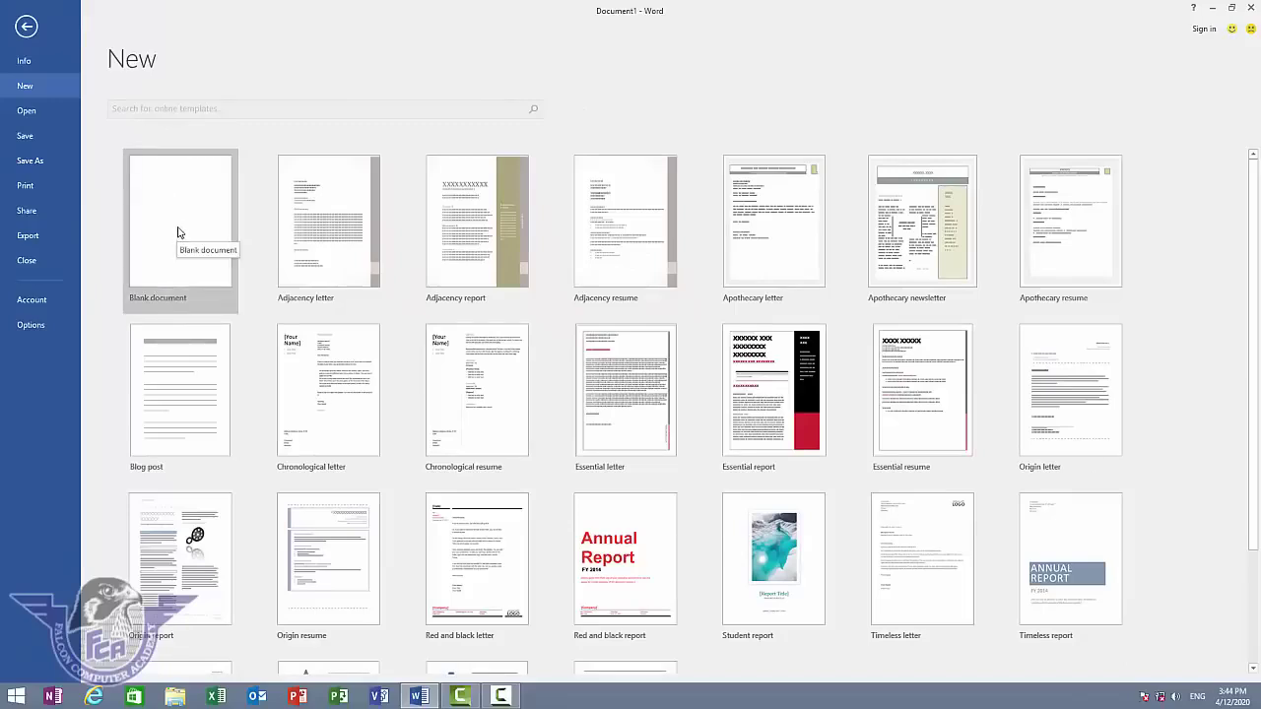
pyautogui.click(180, 230)
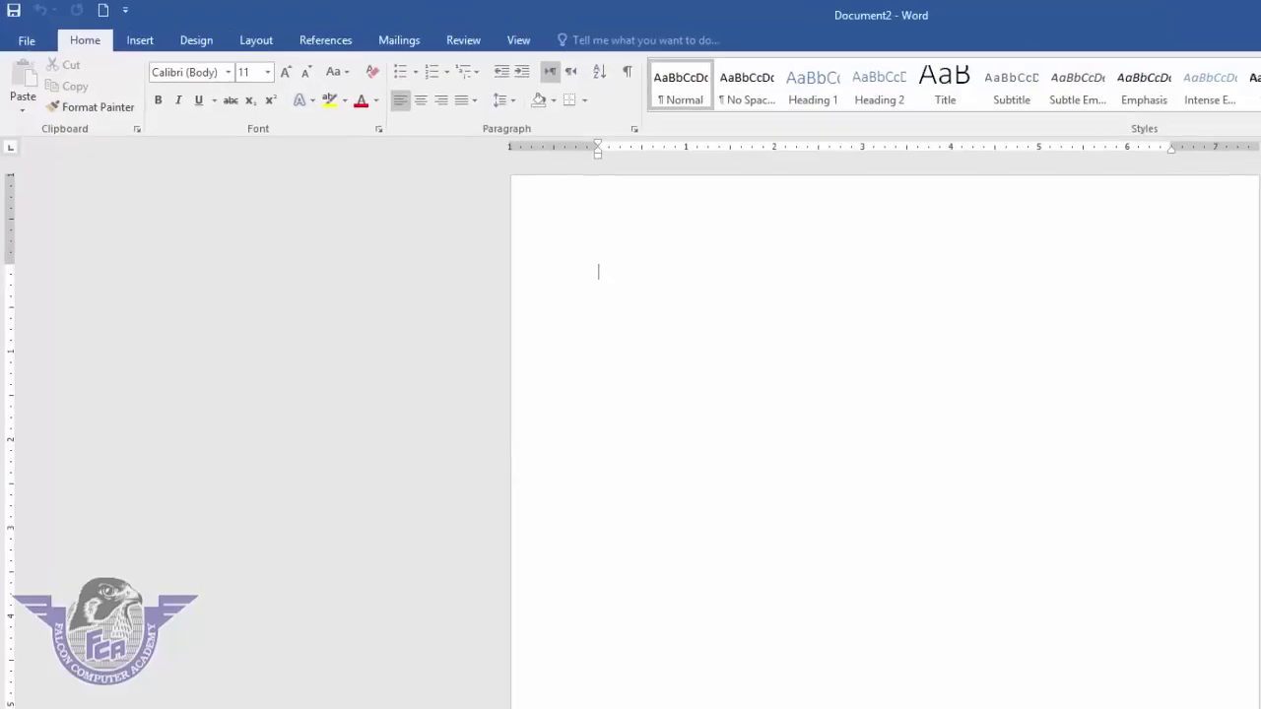
# - Type 'falcon computer academy', 'Office mangaement' and 'MS. Word 2016' on three lines
pyautogui.write('falcon computer academy')
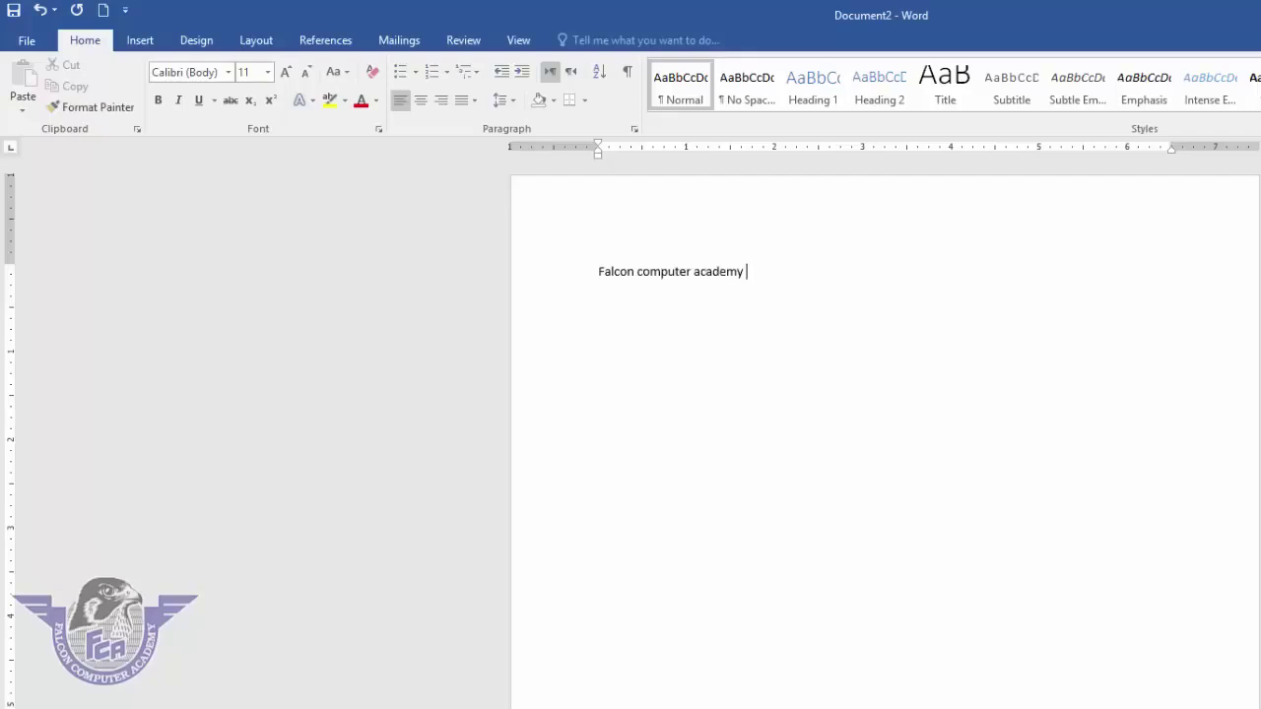
pyautogui.press('Return')
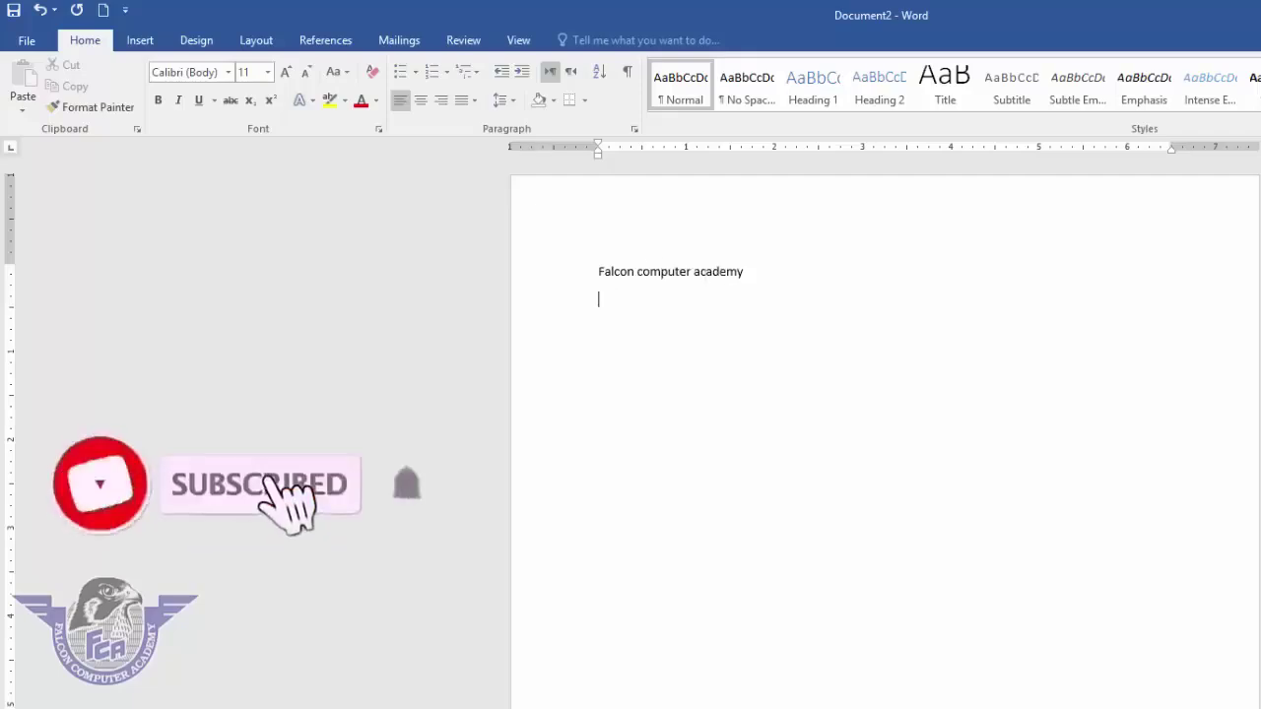
pyautogui.write('Office ')
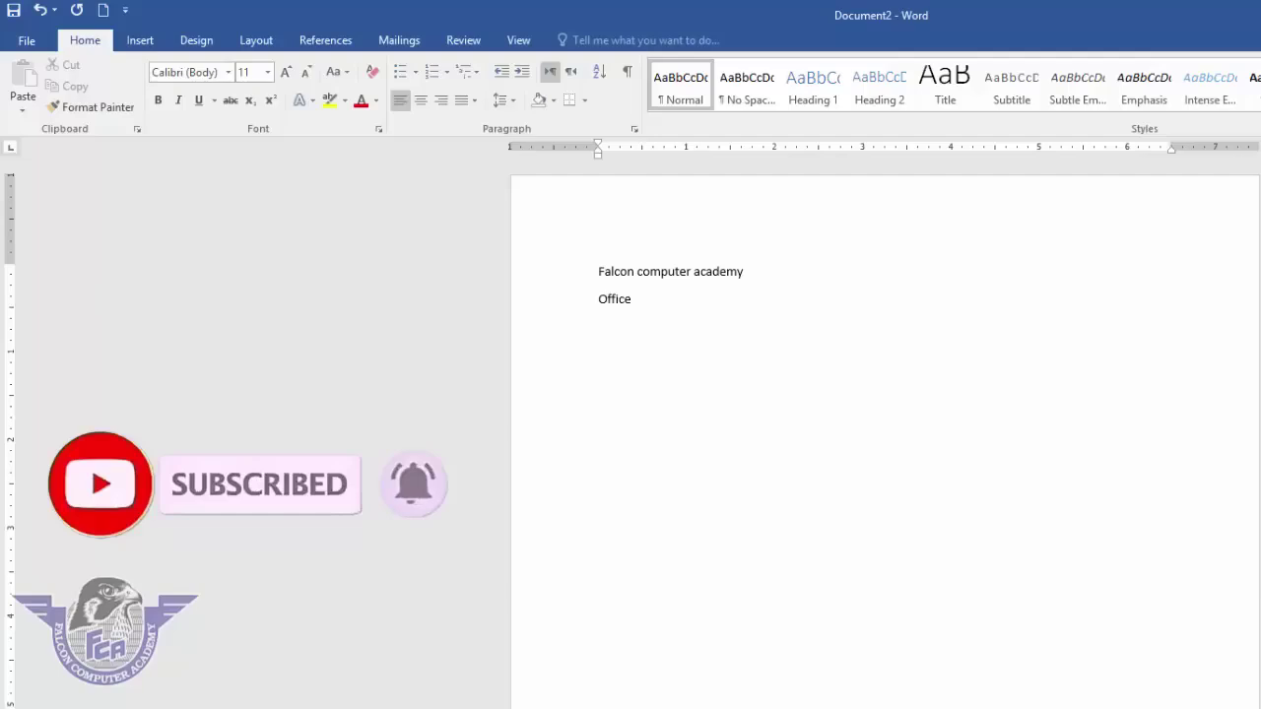
pyautogui.write('mangaement')
pyautogui.press('Return')
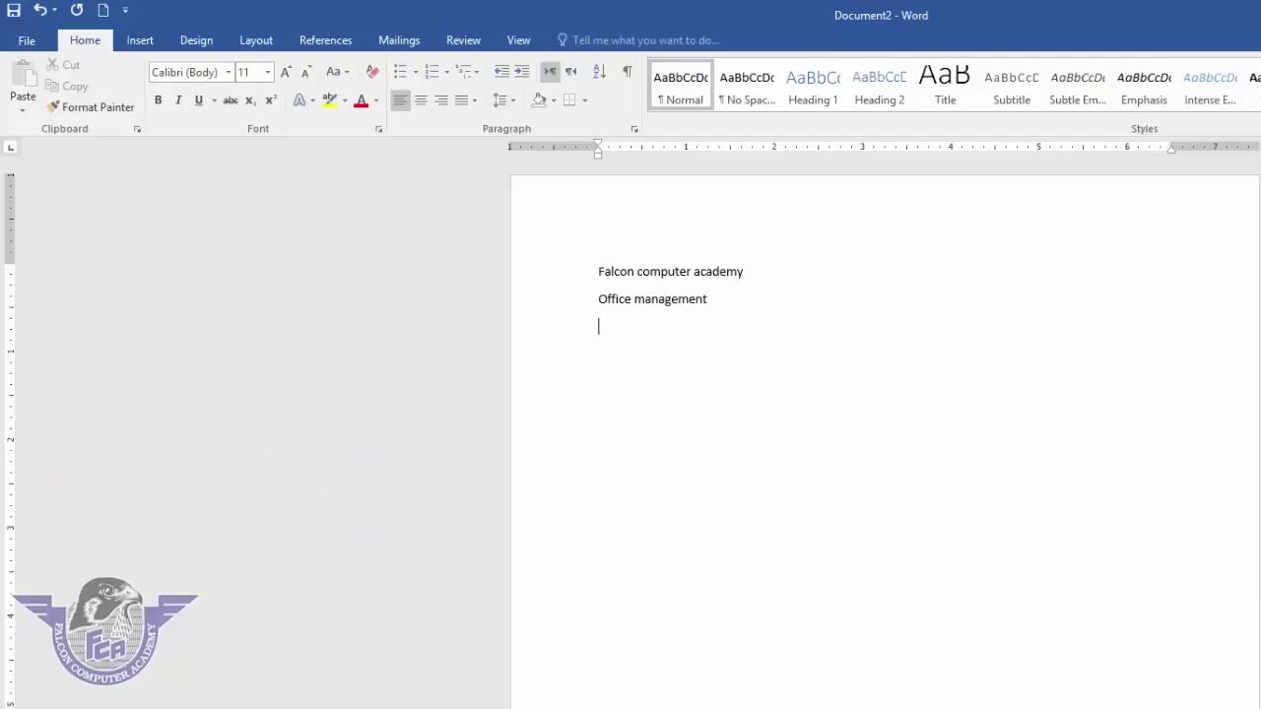
pyautogui.write('MS. Word 2016')
# - Open the Save As browse dialog and show the Falcon (E:) drive
pyautogui.click(34, 41)
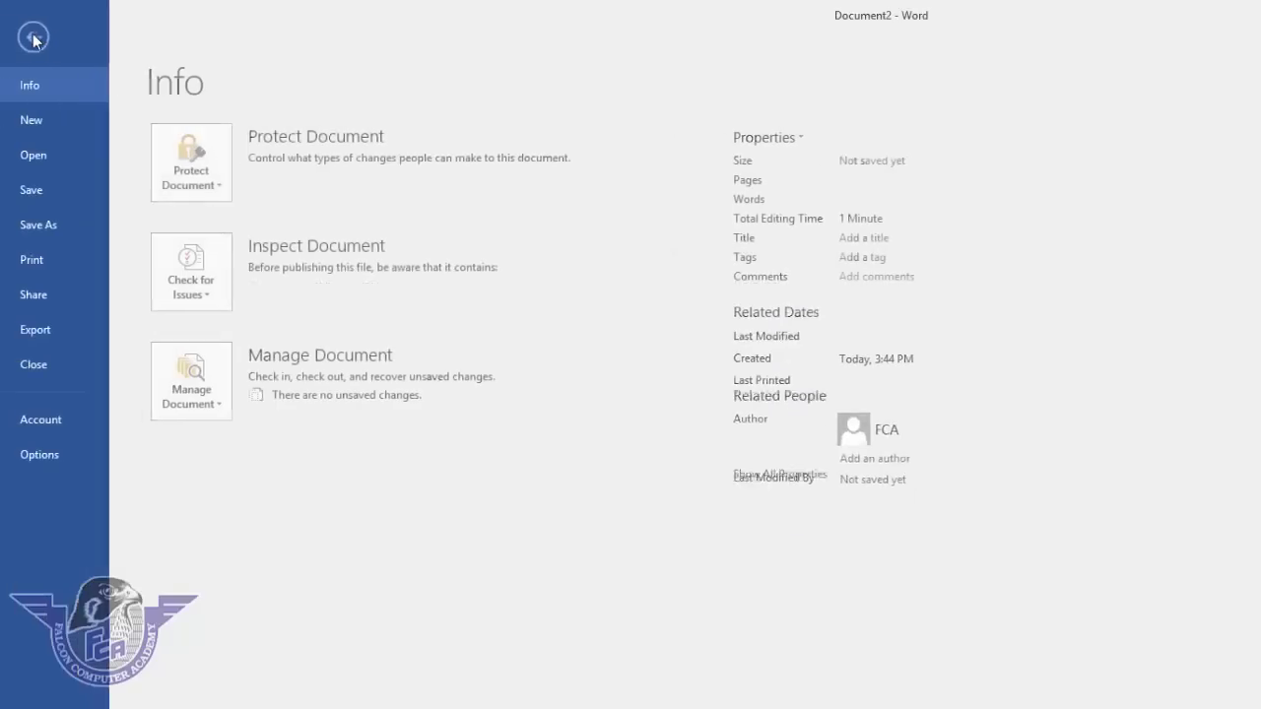
pyautogui.click(46, 187)
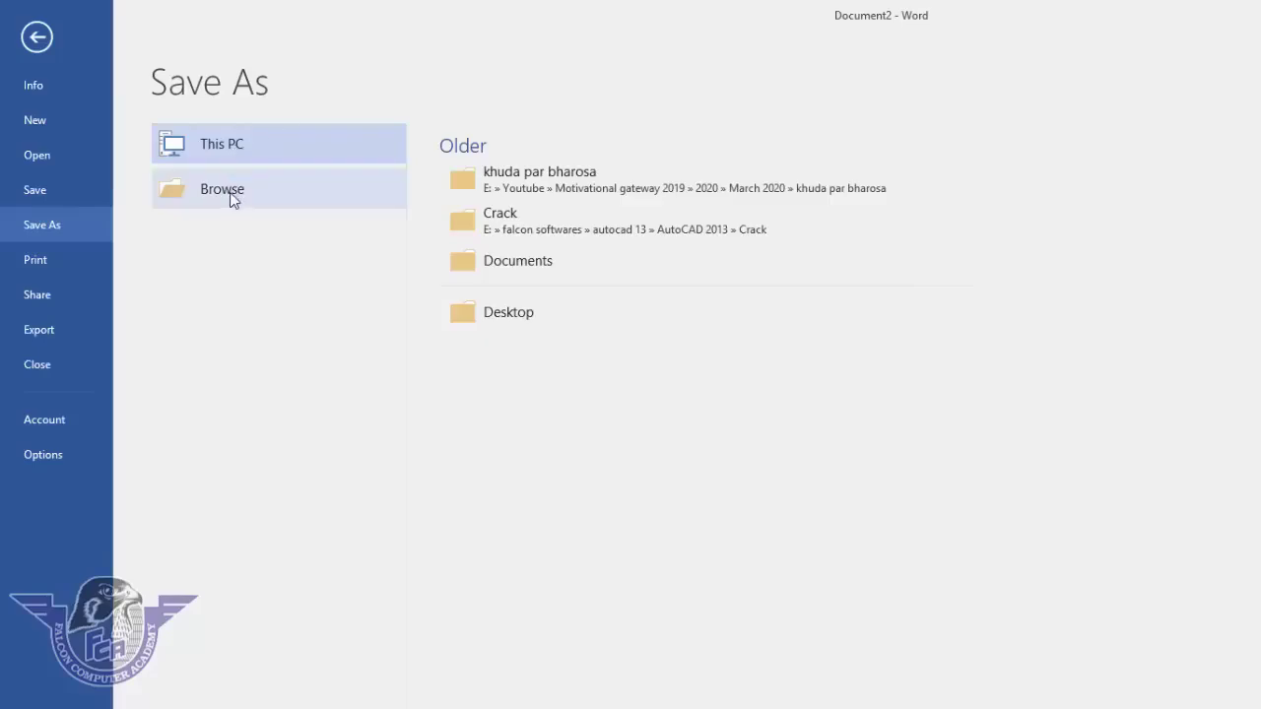
pyautogui.click(231, 190)
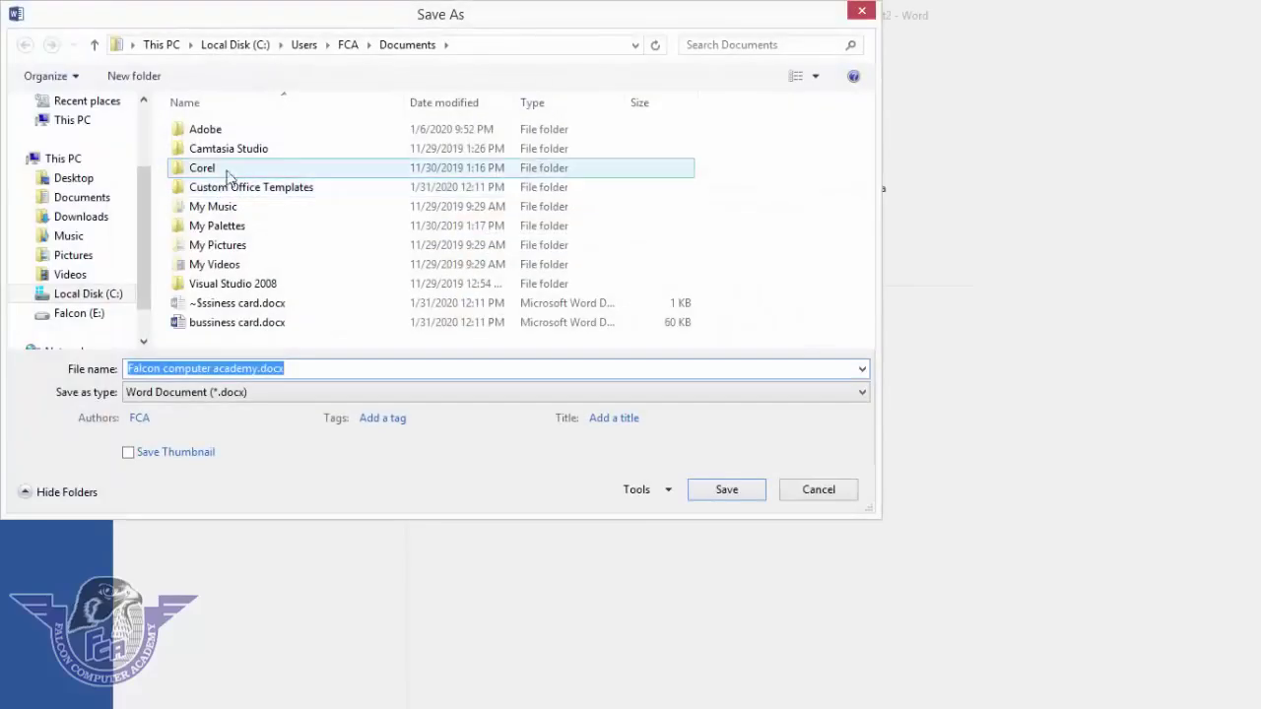
pyautogui.moveTo(143, 247); pyautogui.dragTo(146, 293)
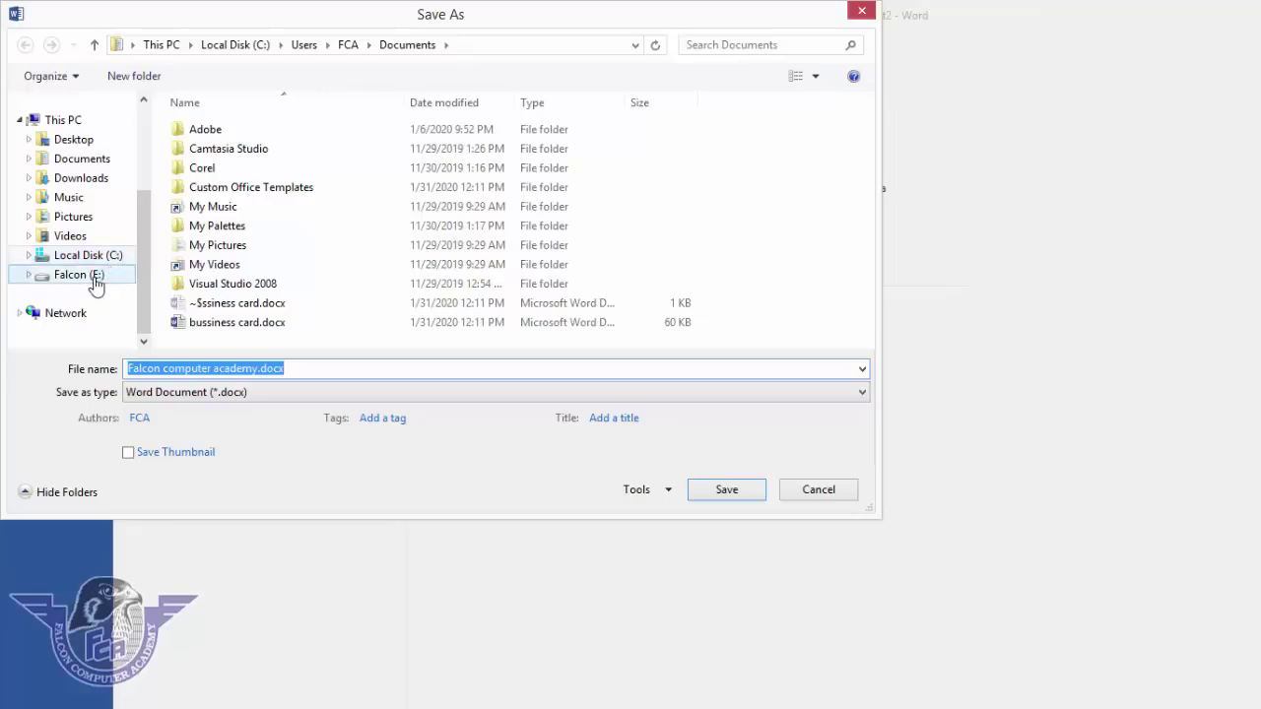
pyautogui.click(95, 282)
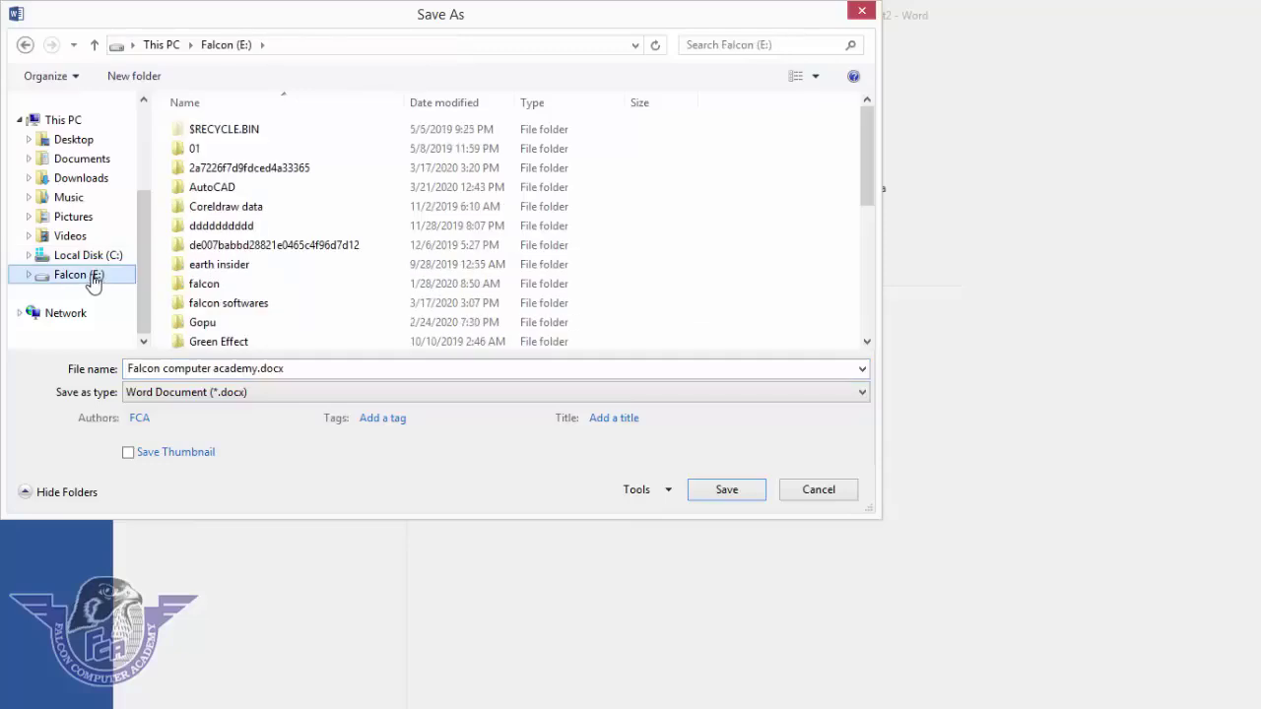
# - Create an 'ms word 2016' folder on E:, open it, and enter file name '1st lecture'
pyautogui.click(134, 77)
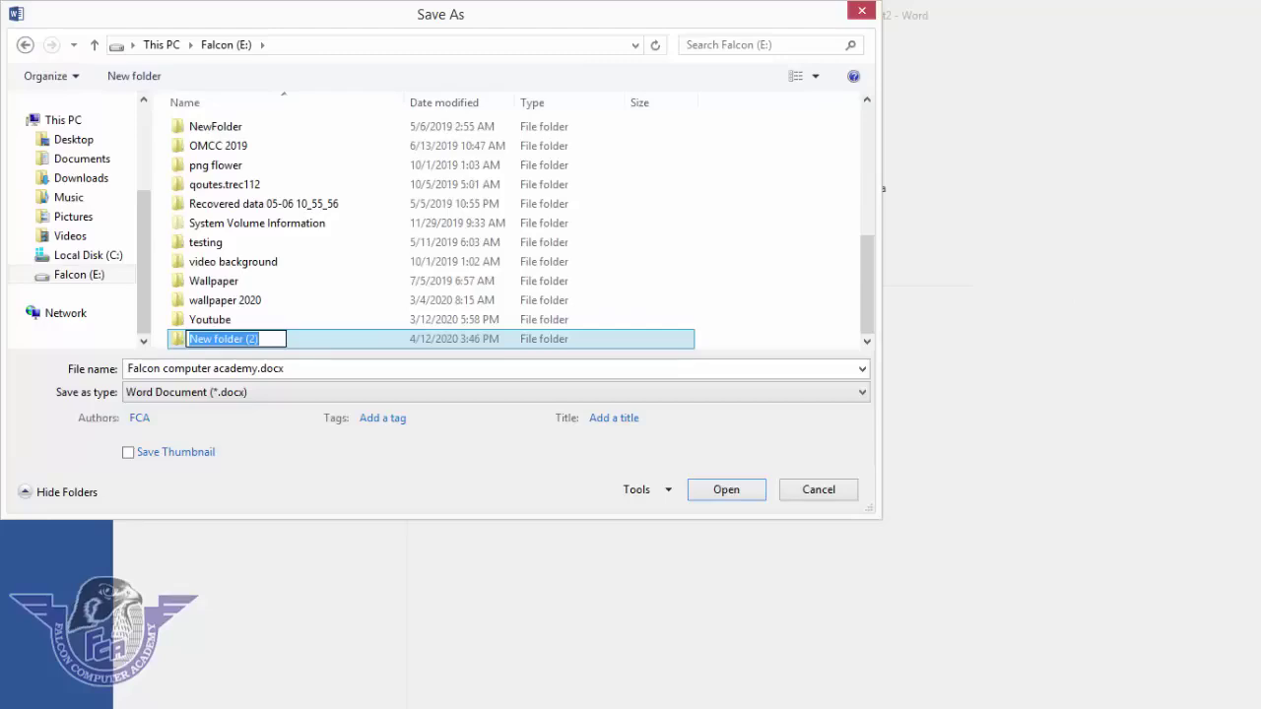
pyautogui.write('ms word')
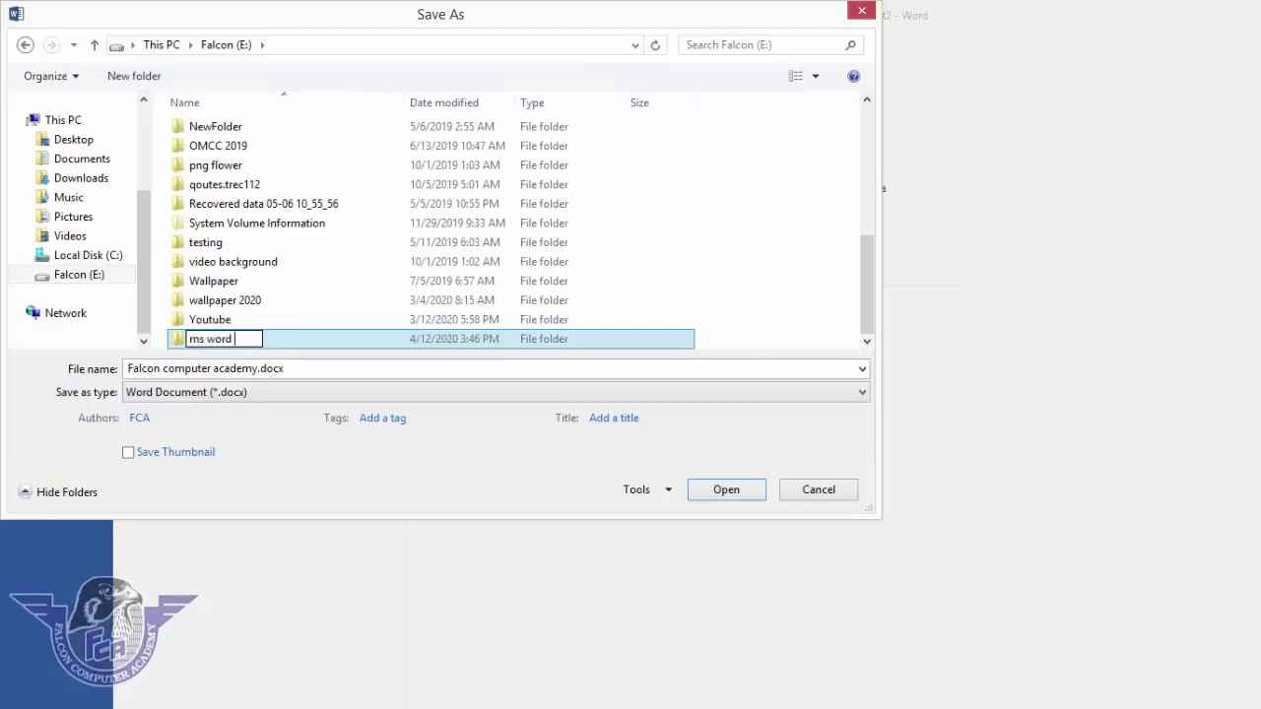
pyautogui.write(' 2016')
pyautogui.press('Return')
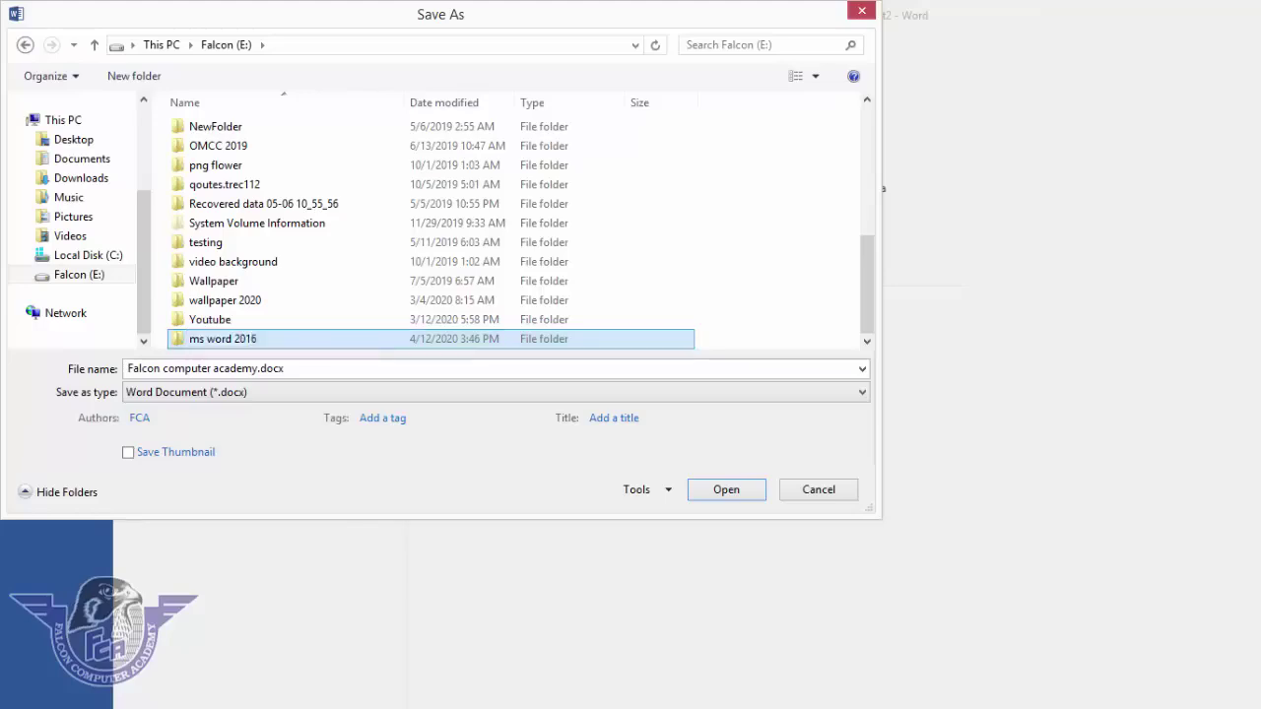
pyautogui.doubleClick(209, 345)
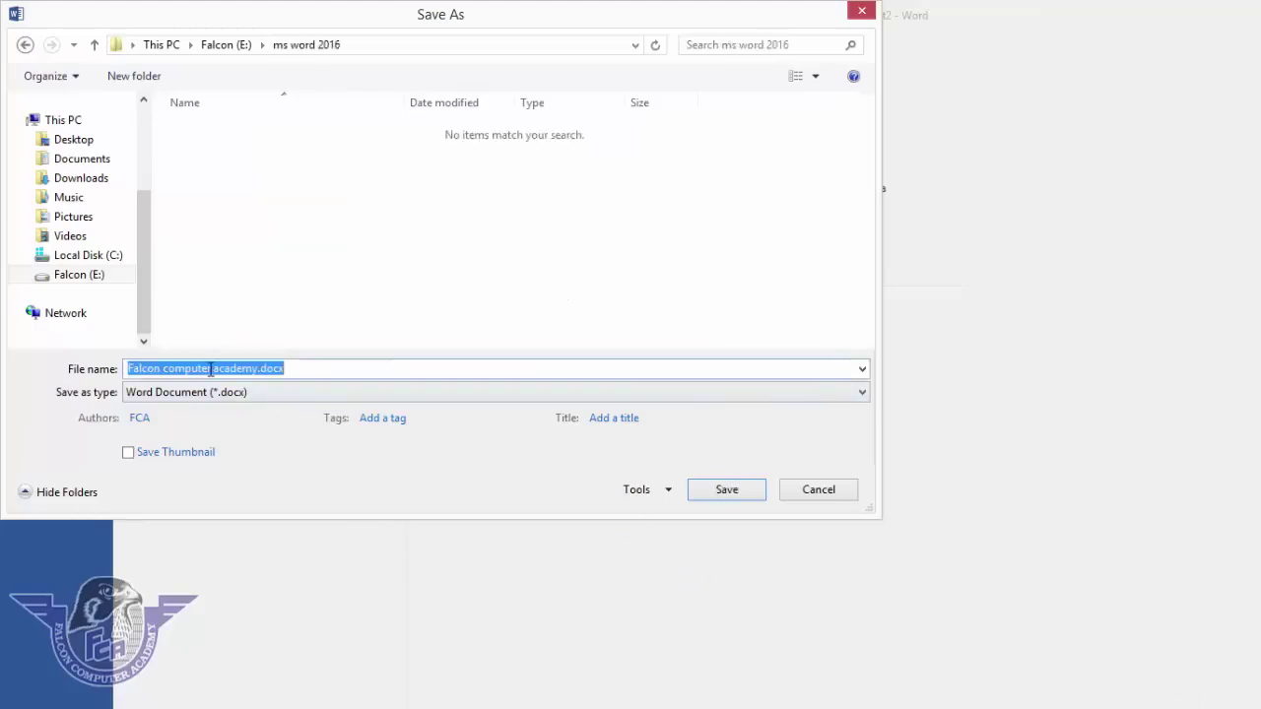
pyautogui.click(210, 370)
pyautogui.write('1')
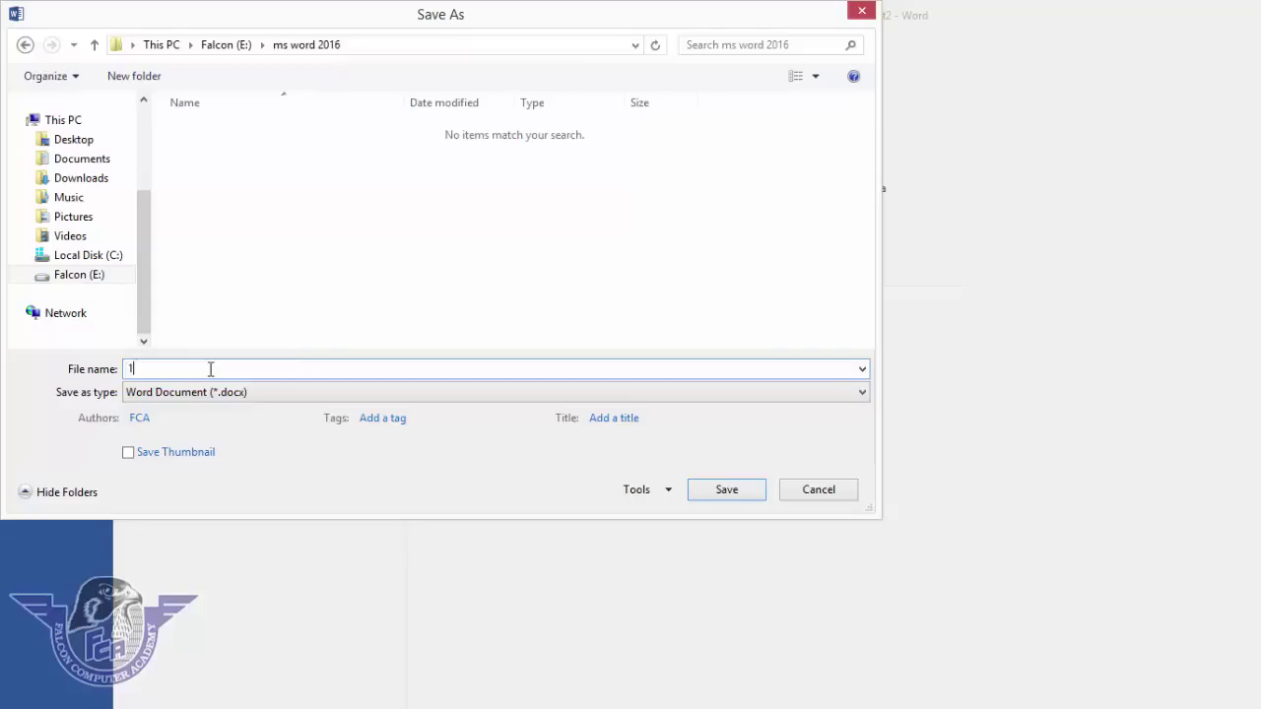
pyautogui.write('st lecture')
# - Save the document as 1st lecture and close it
pyautogui.click(727, 491)
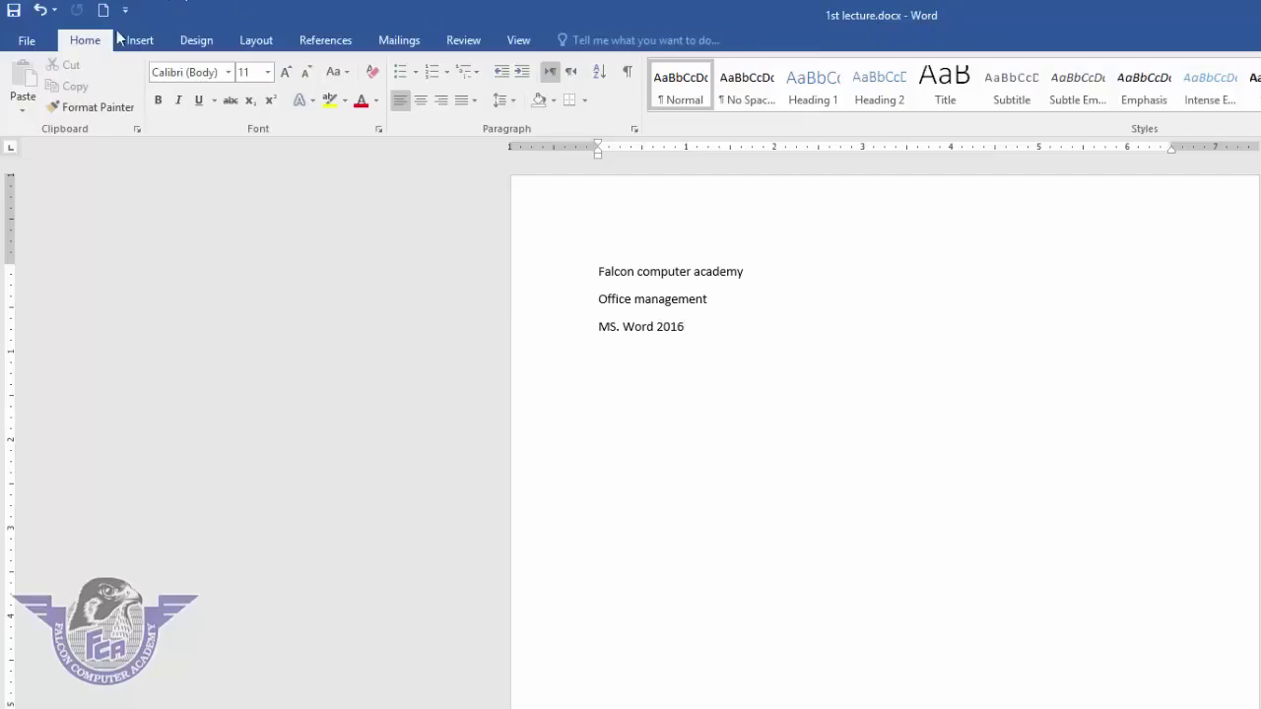
pyautogui.click(26, 44)
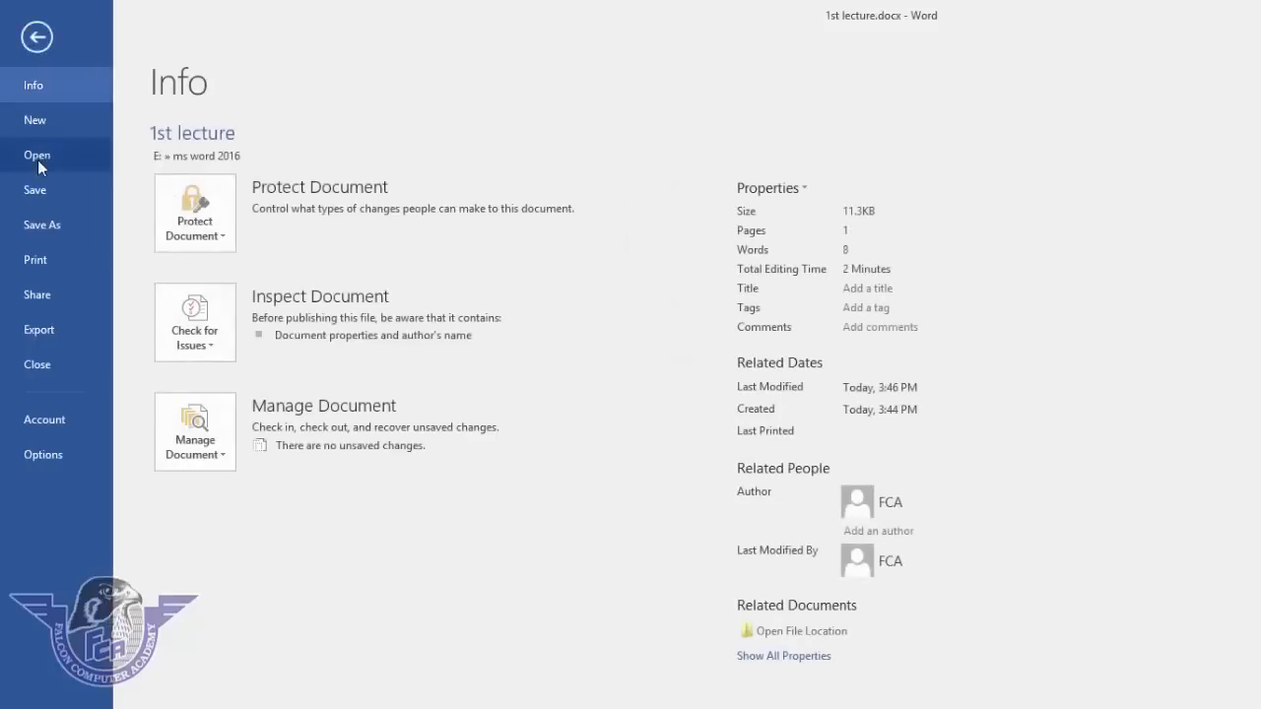
pyautogui.click(38, 364)
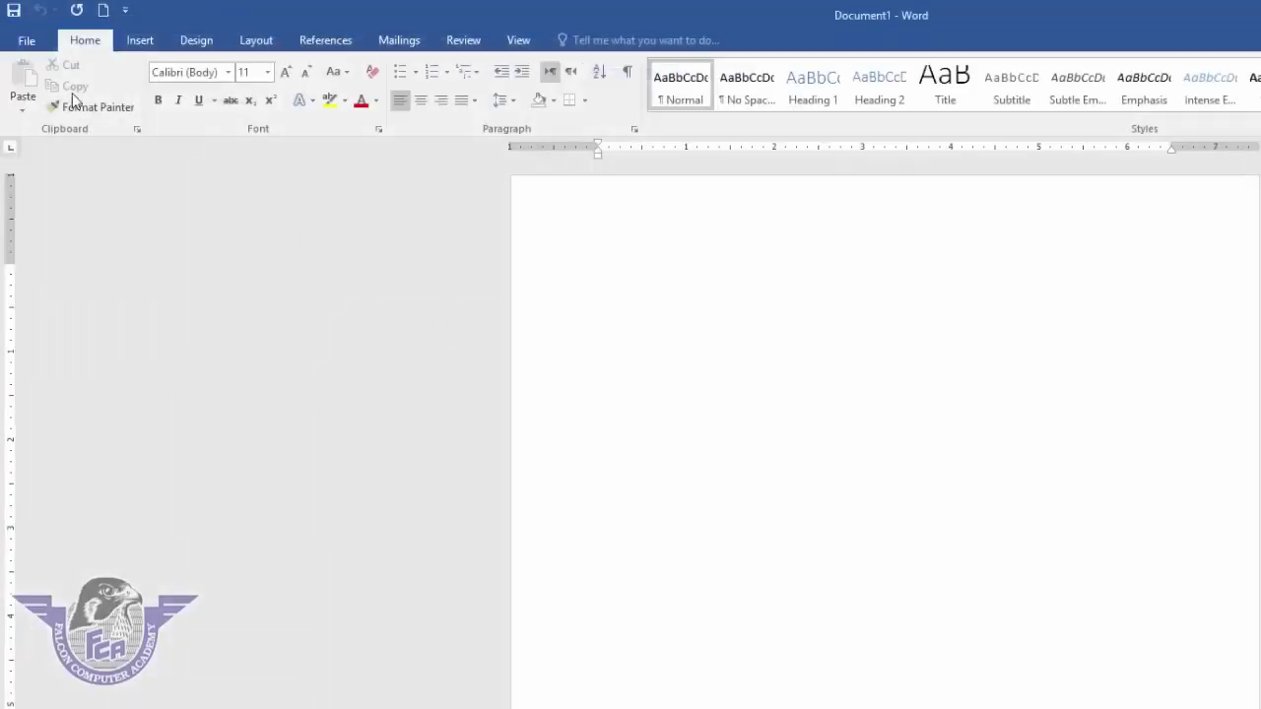
# - Reopen 1st lecture.docx from the E:\ms word 2016 folder
pyautogui.click(36, 41)
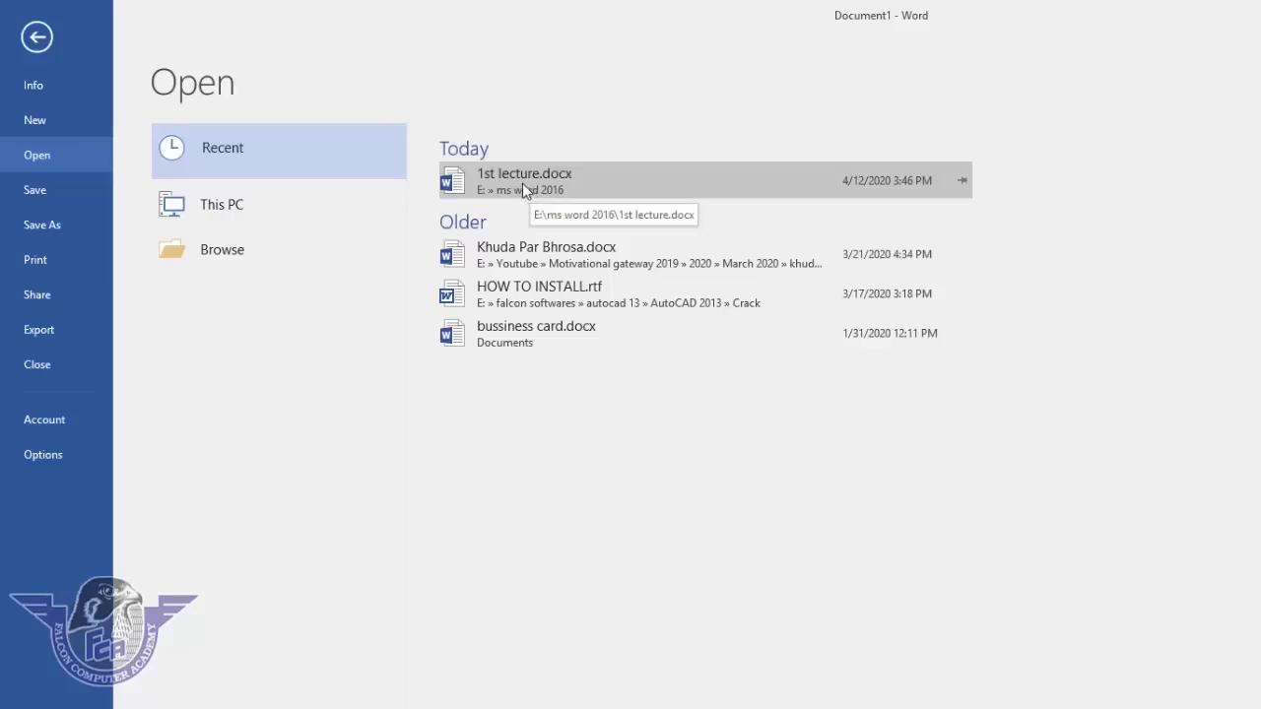
pyautogui.click(273, 262)
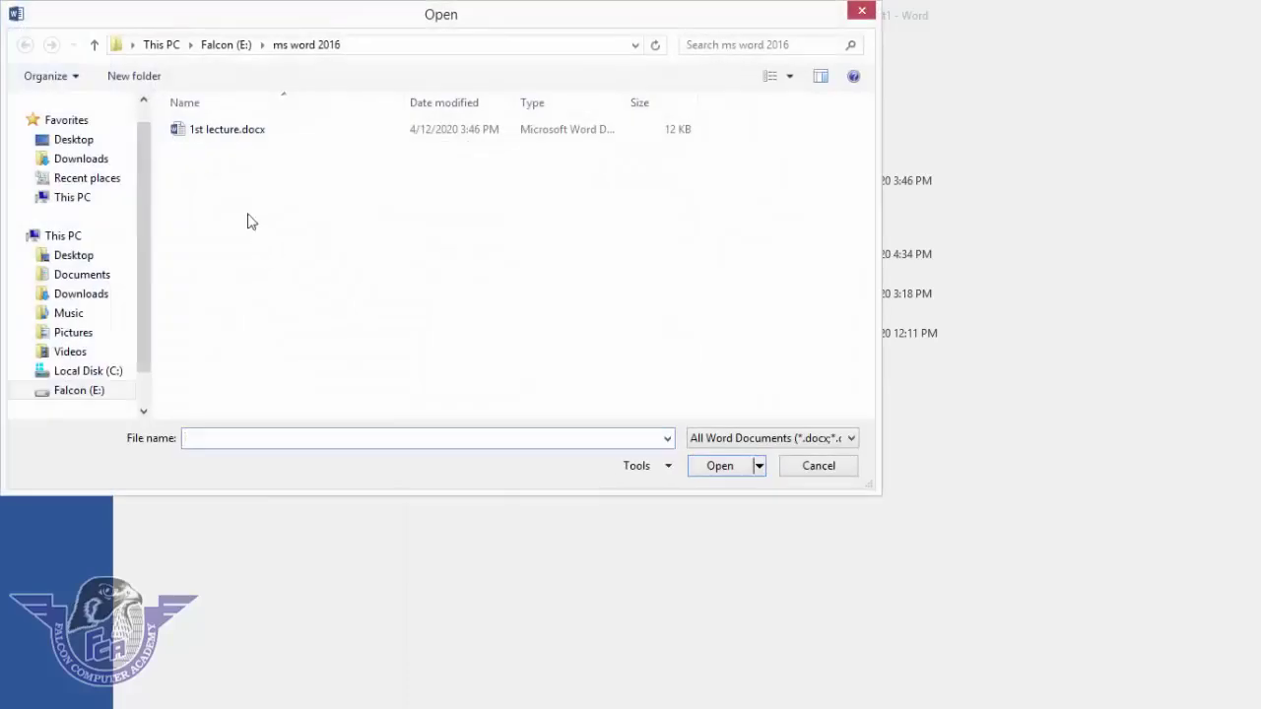
pyautogui.click(81, 392)
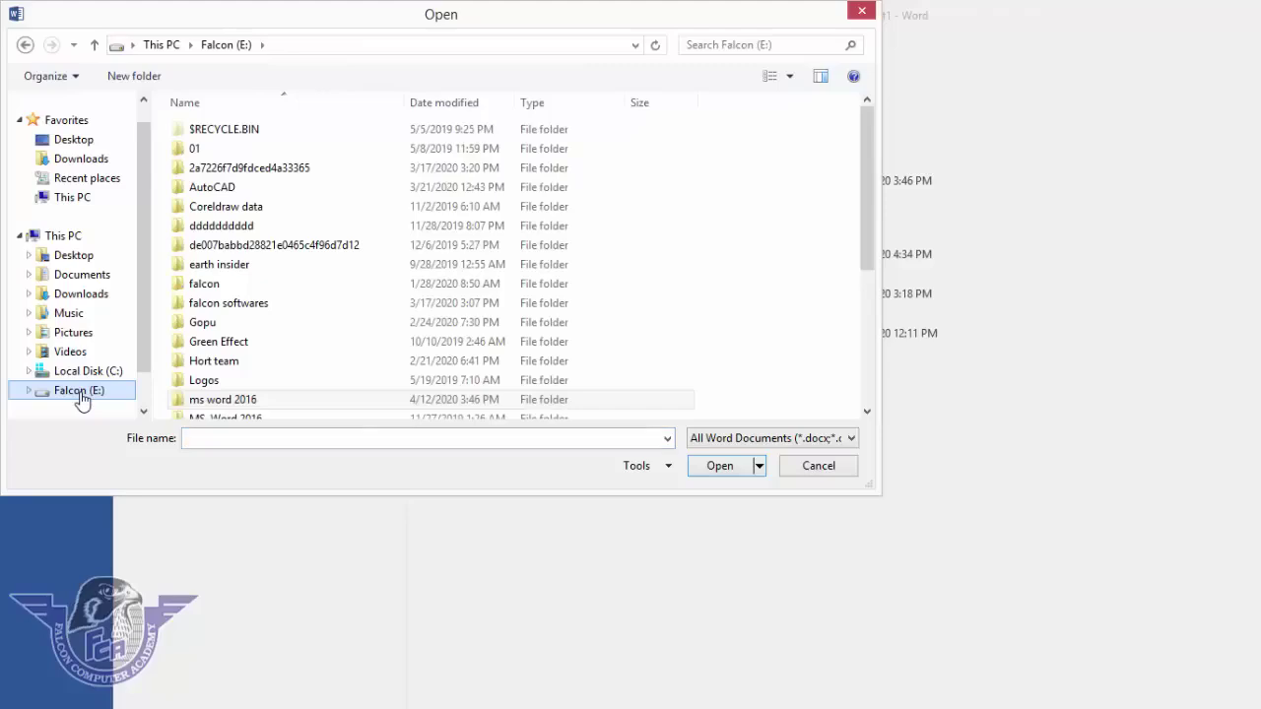
pyautogui.doubleClick(209, 402)
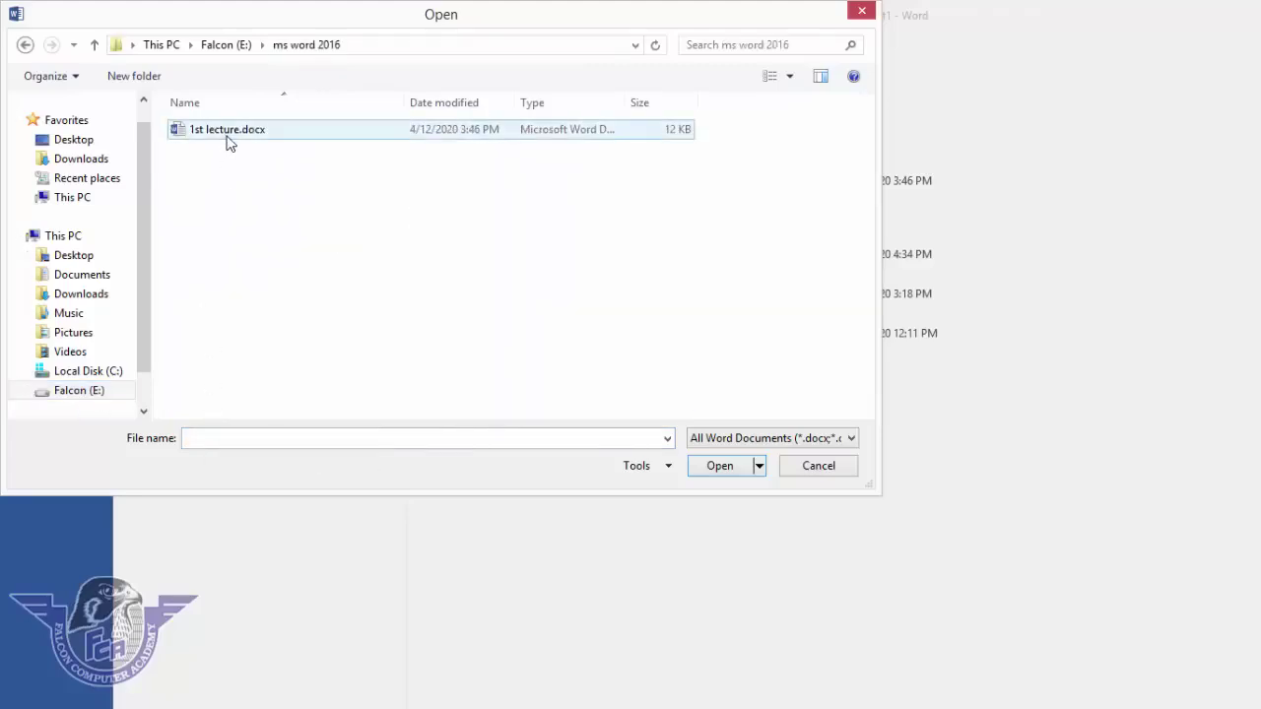
pyautogui.click(228, 136)
pyautogui.click(726, 470)
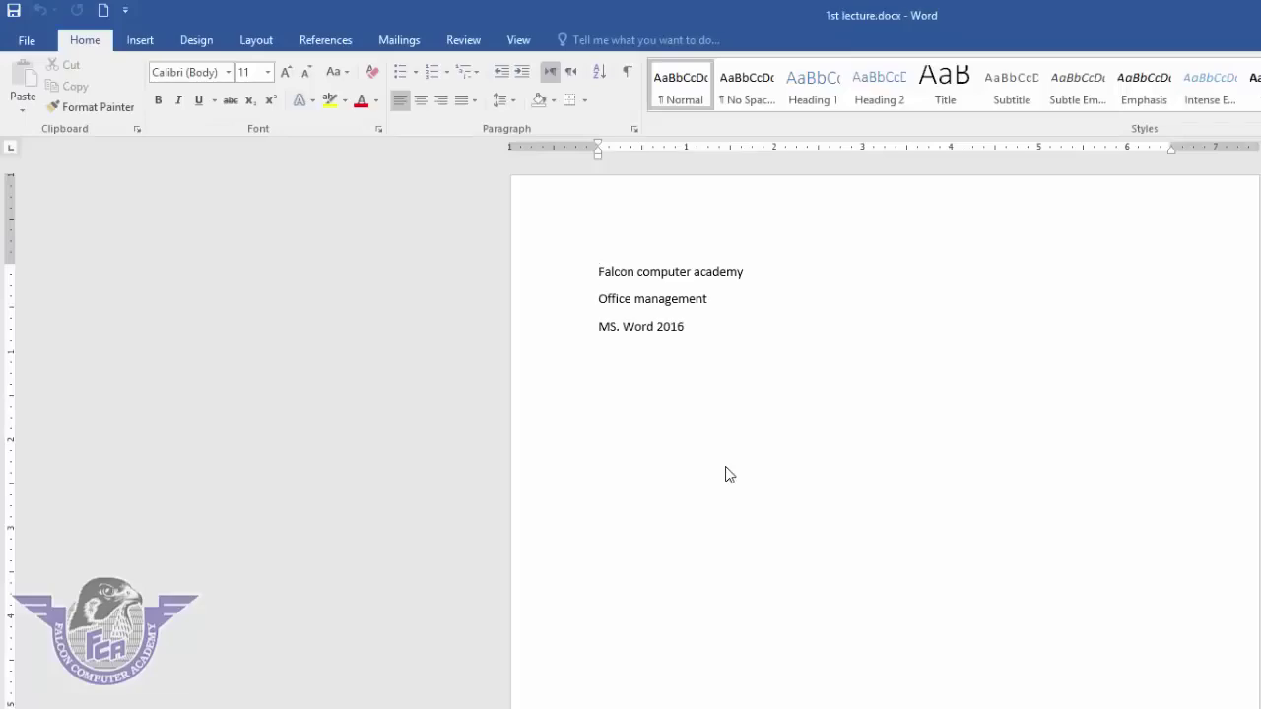
# - Add lines New, Save, Close, Open and Save as below MS. Word 2016
pyautogui.click(723, 330)
pyautogui.press('Return')
pyautogui.write('New')
pyautogui.press('Return')
pyautogui.write('Save')
pyautogui.press('Return')
pyautogui.write('Close')
pyautogui.press('Return')
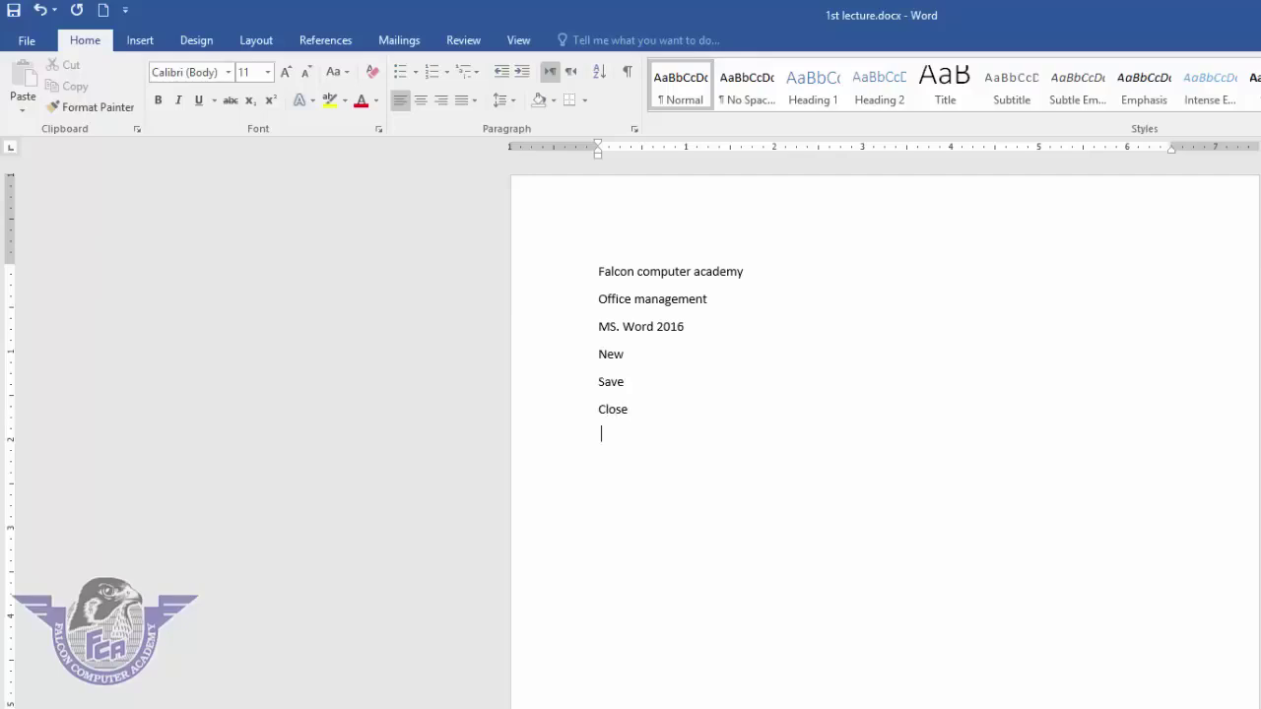
pyautogui.write('Open')
pyautogui.press('Return')
pyautogui.write('Save as')
# - Save 1st lecture and return to the document
pyautogui.click(27, 40)
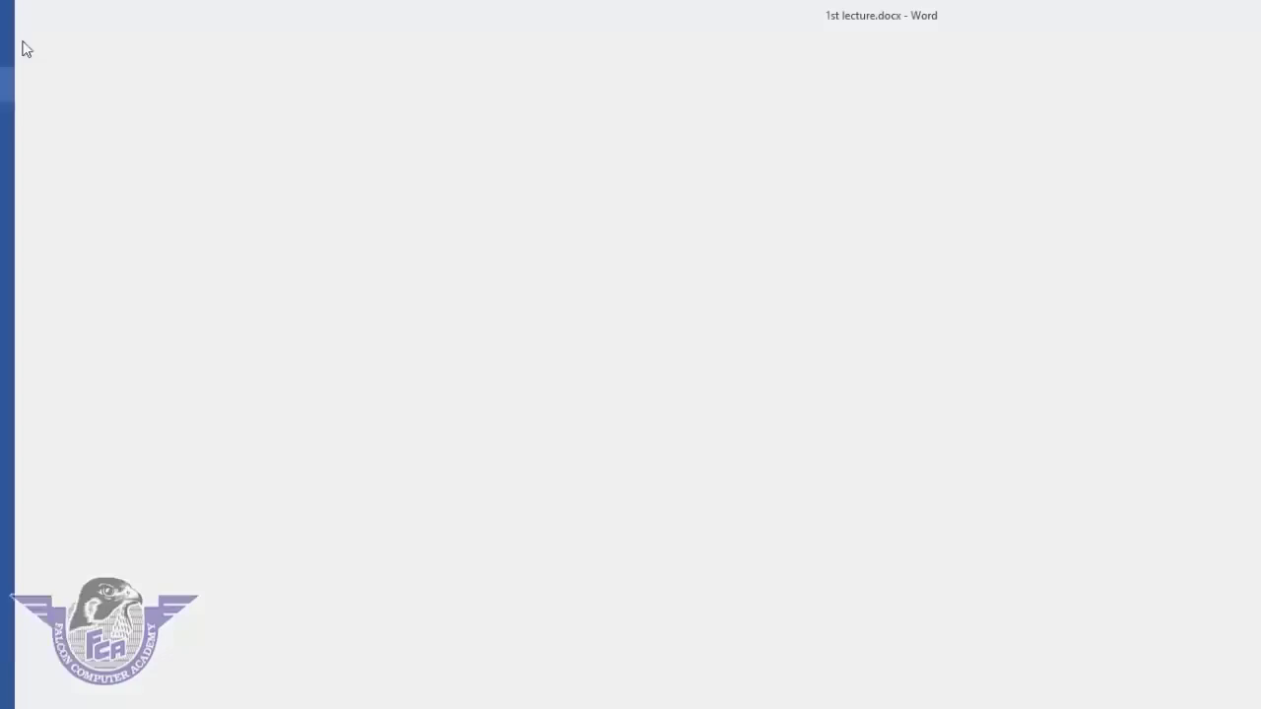
pyautogui.click(43, 186)
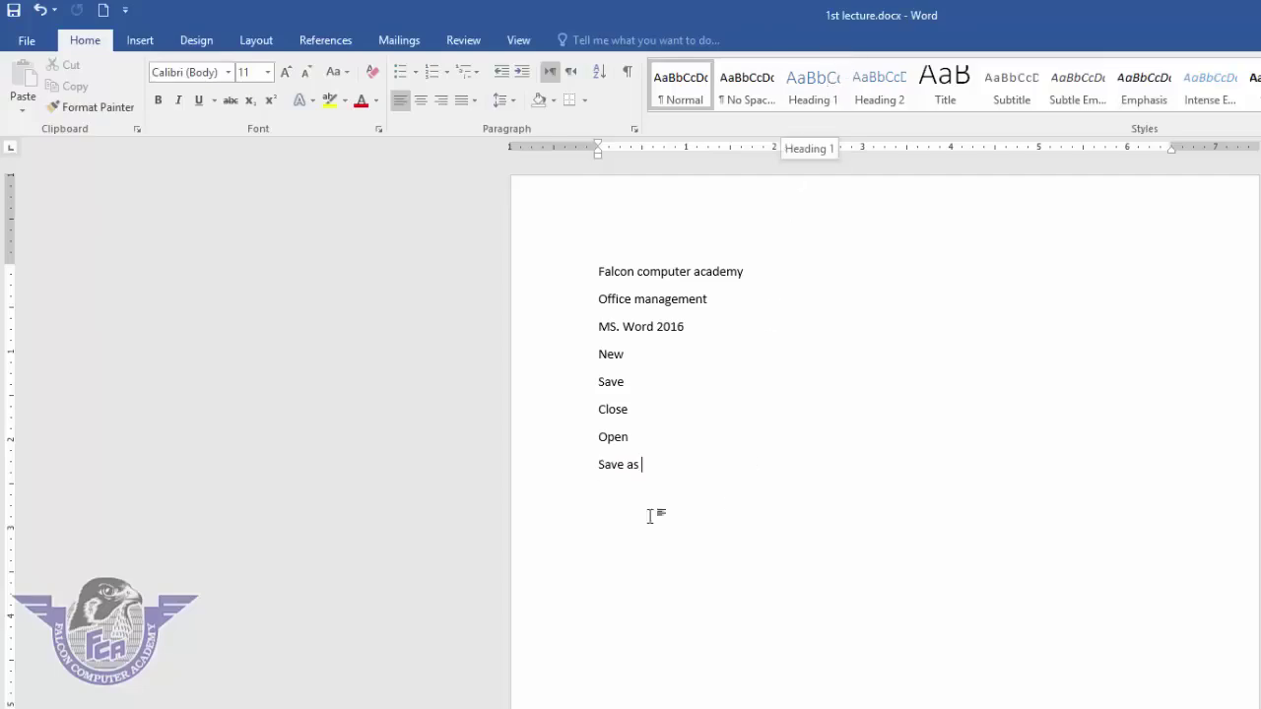
pyautogui.click(29, 42)
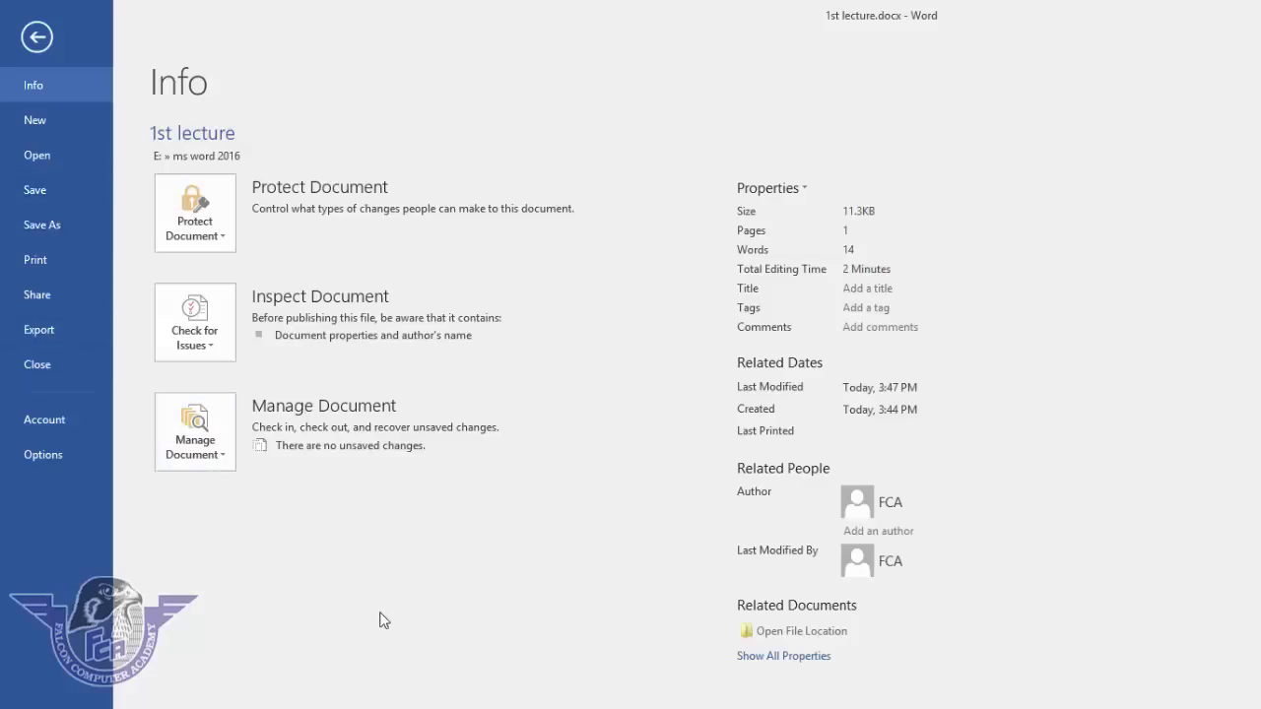
pyautogui.press('Escape')
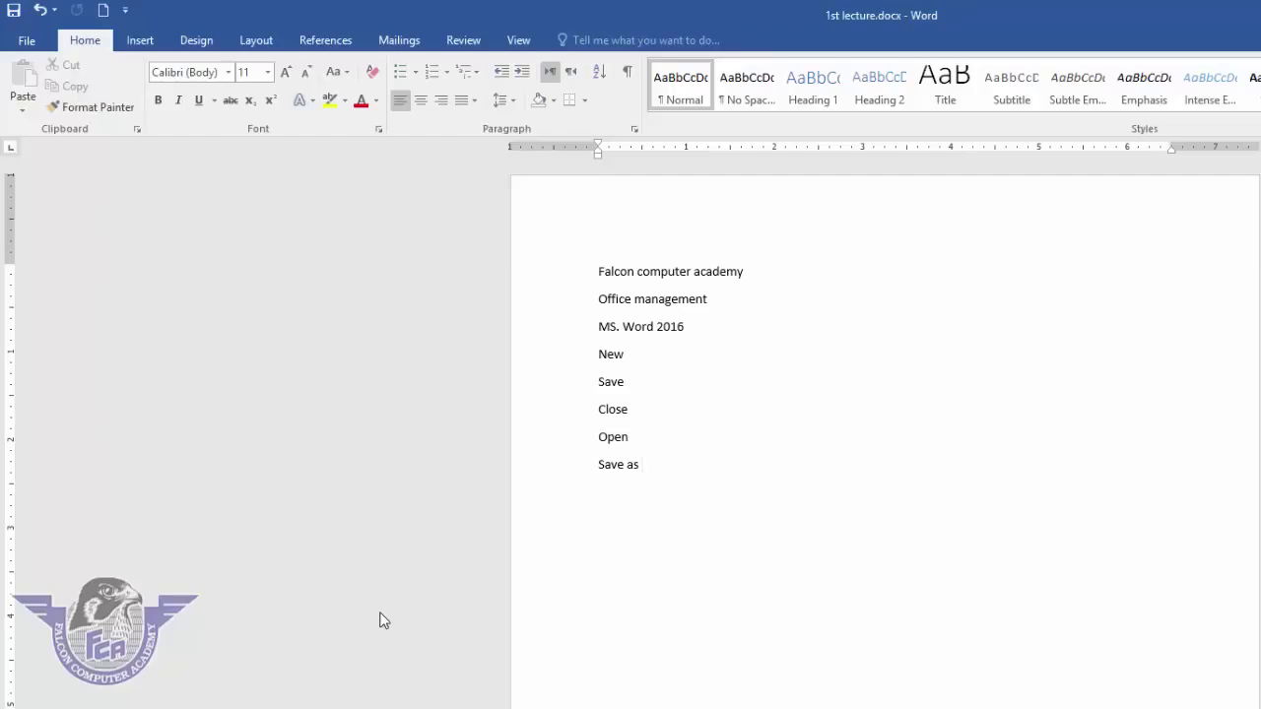
# - Save the document under the new name '2nd lecture.docx'
pyautogui.click(30, 43)
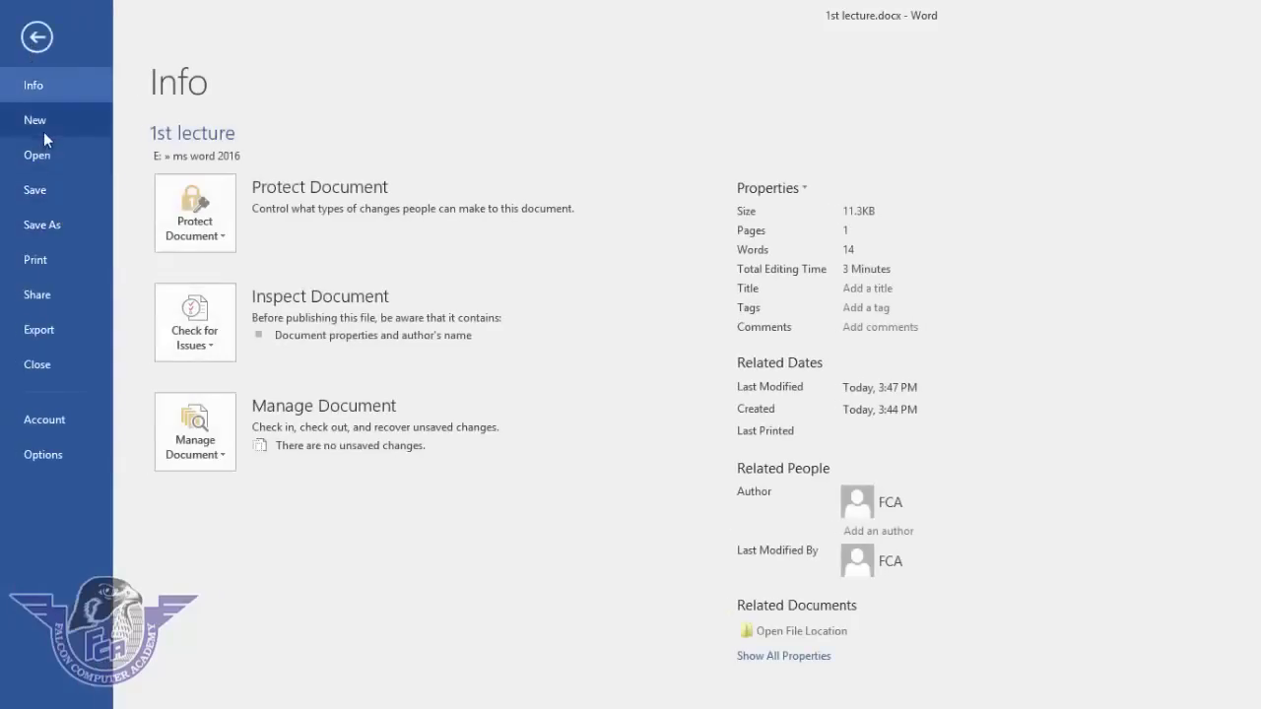
pyautogui.click(70, 225)
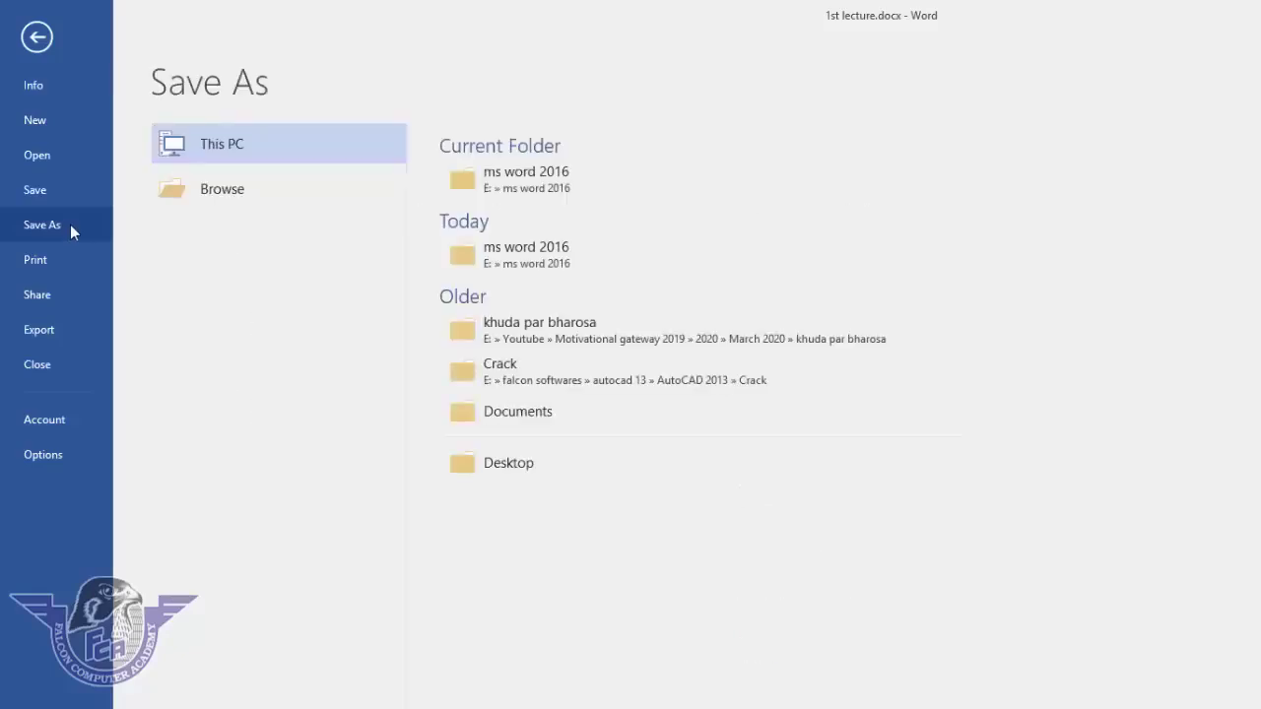
pyautogui.click(244, 188)
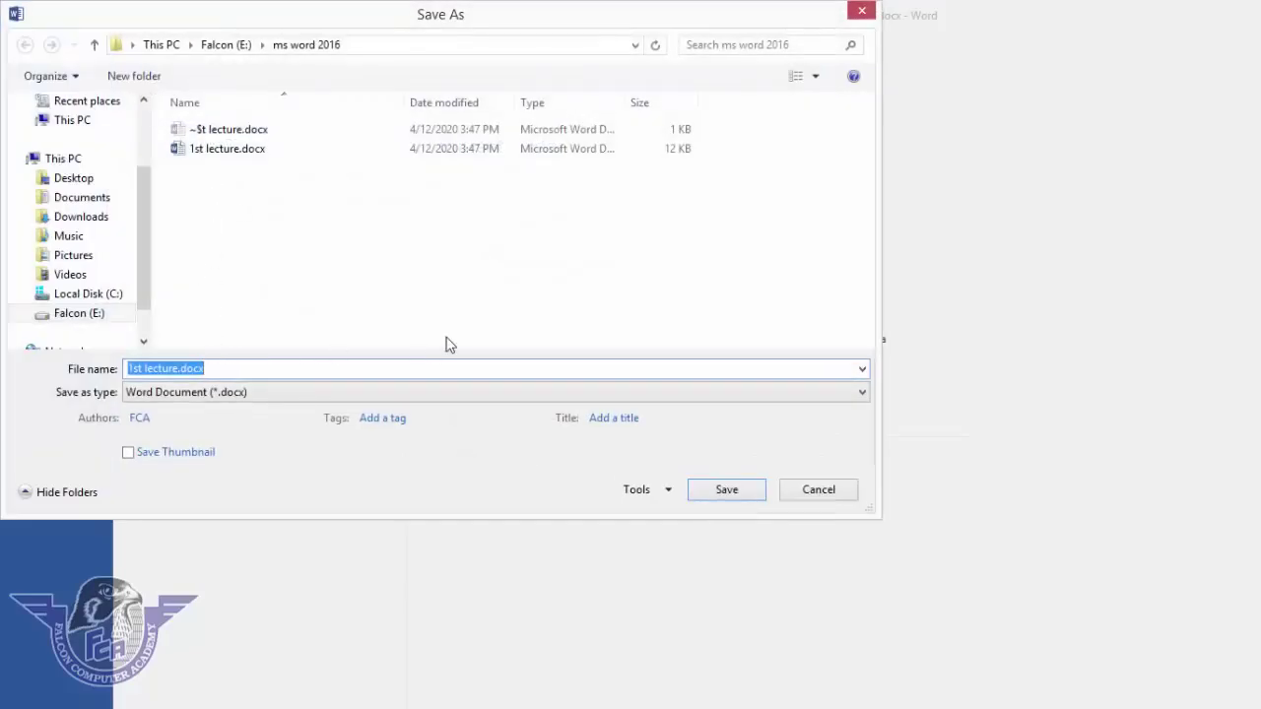
pyautogui.write('2')
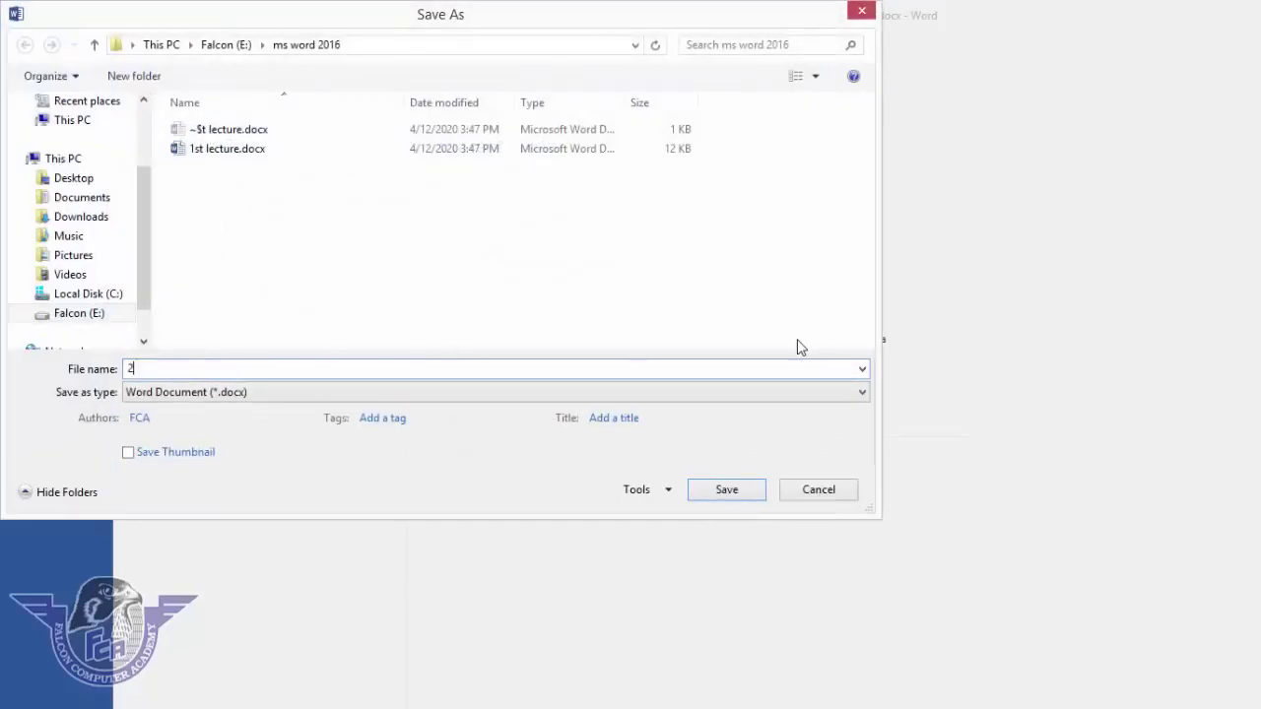
pyautogui.write('nd lecture')
pyautogui.click(735, 492)
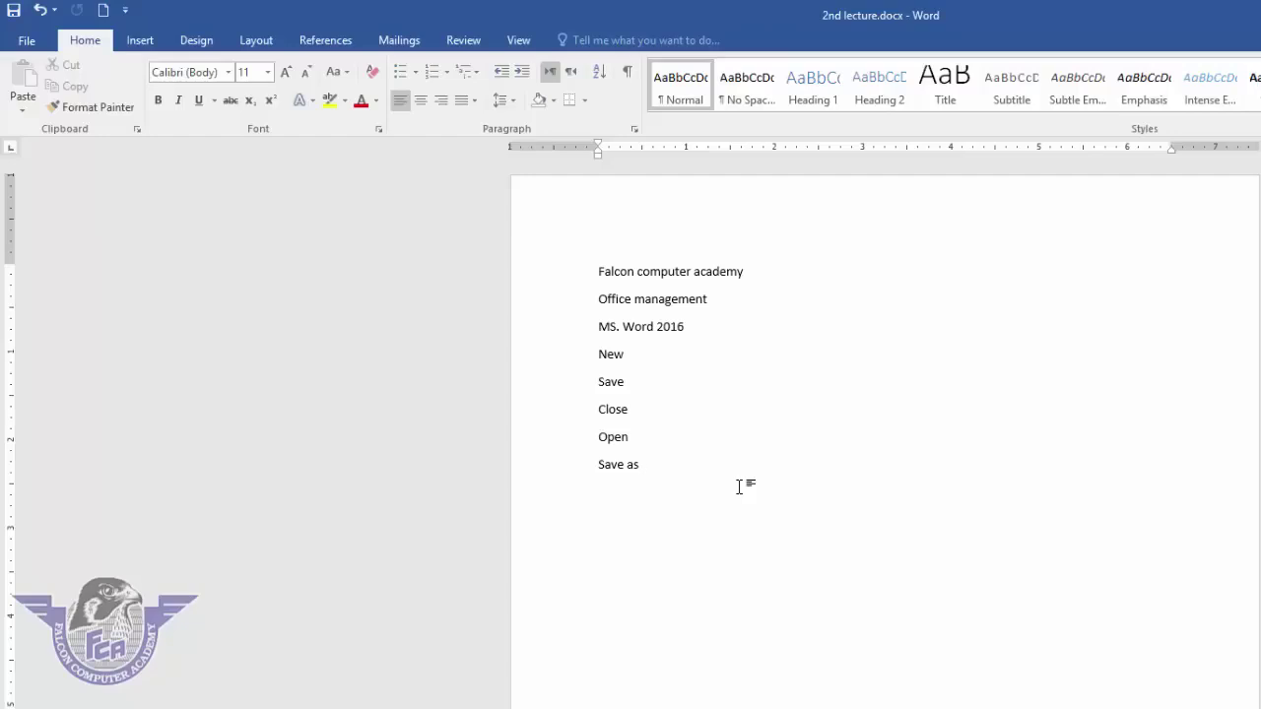
pyautogui.click(30, 40)
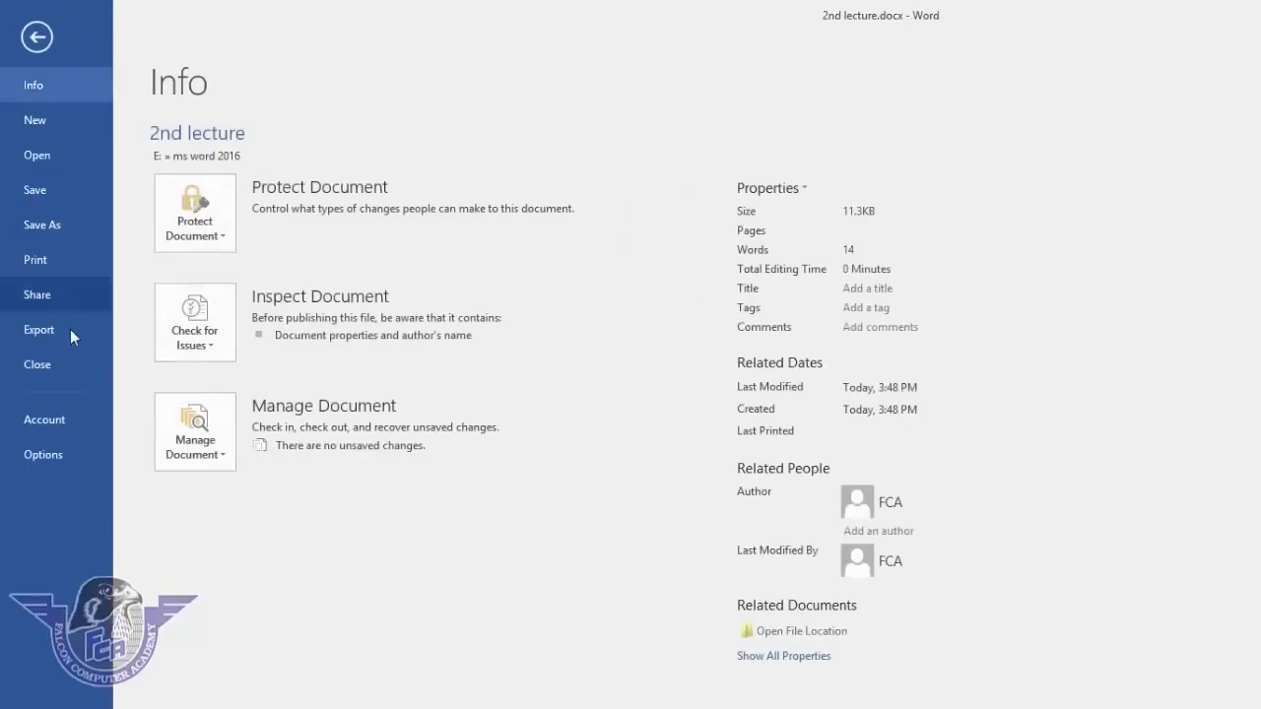
pyautogui.click(68, 374)
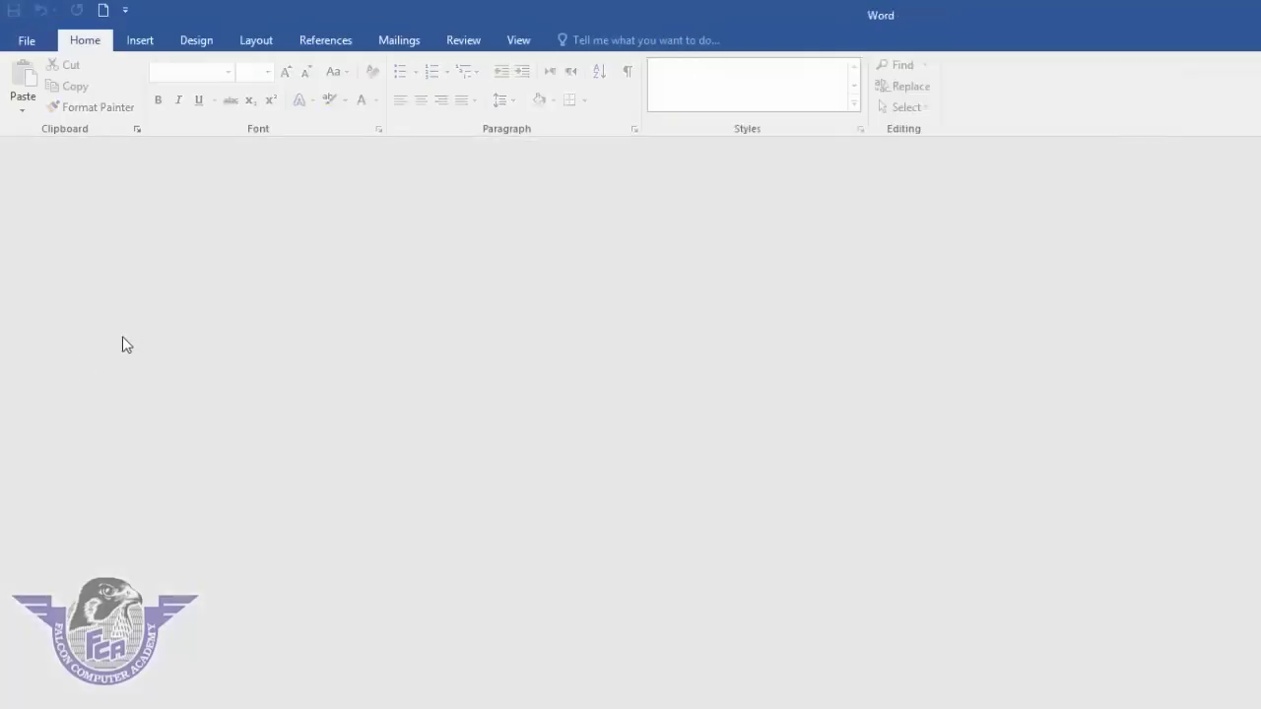
pyautogui.click(34, 40)
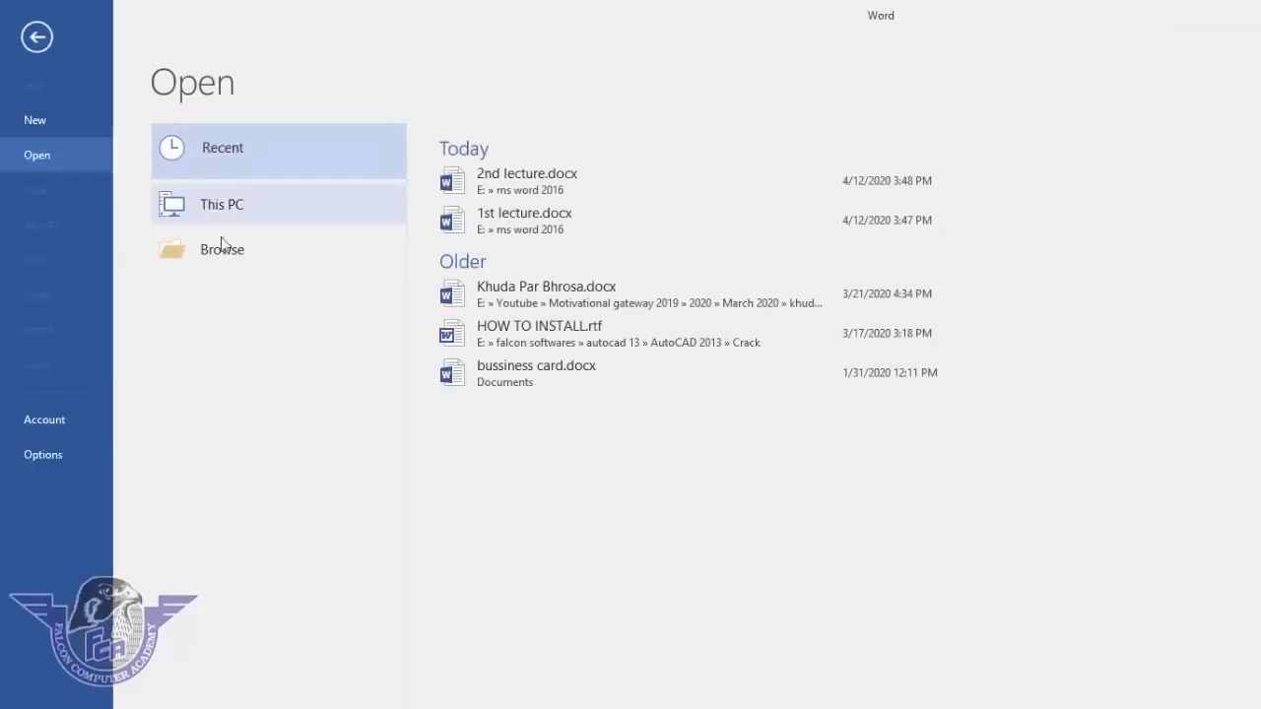
pyautogui.click(540, 190)
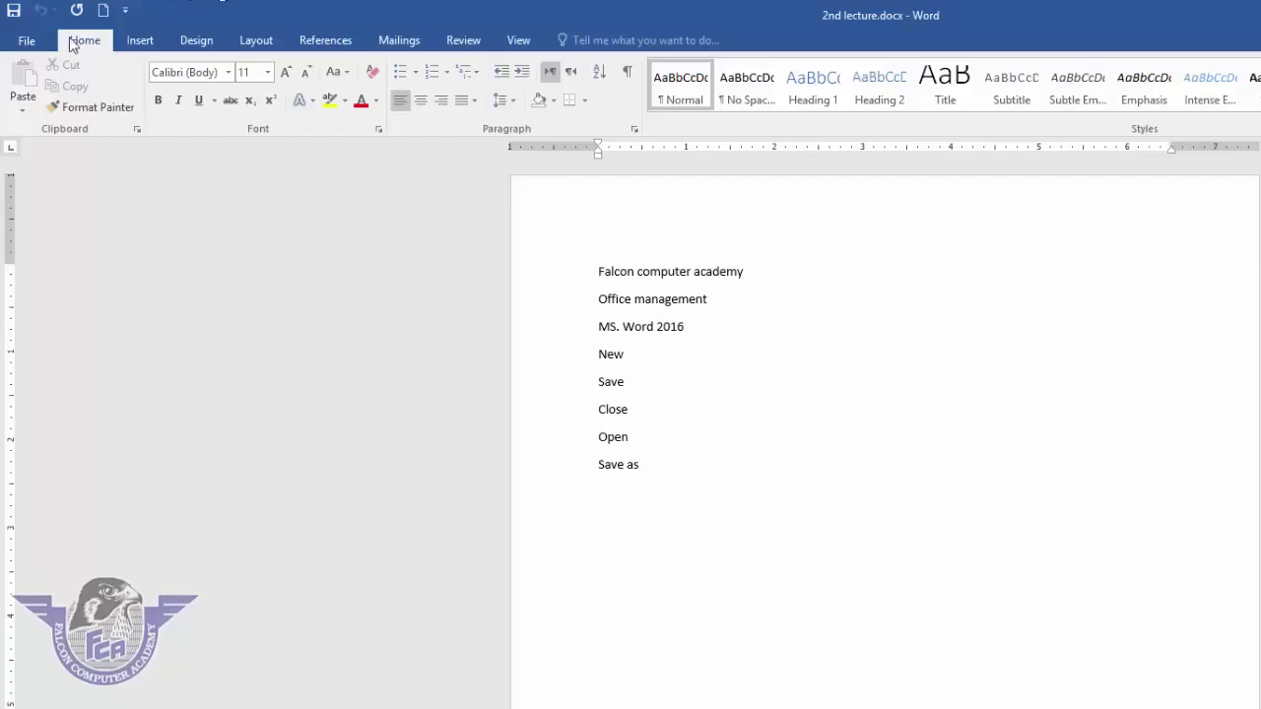
# - Start resaving 2nd lecture under its existing name and bring up General Options
pyautogui.click(39, 41)
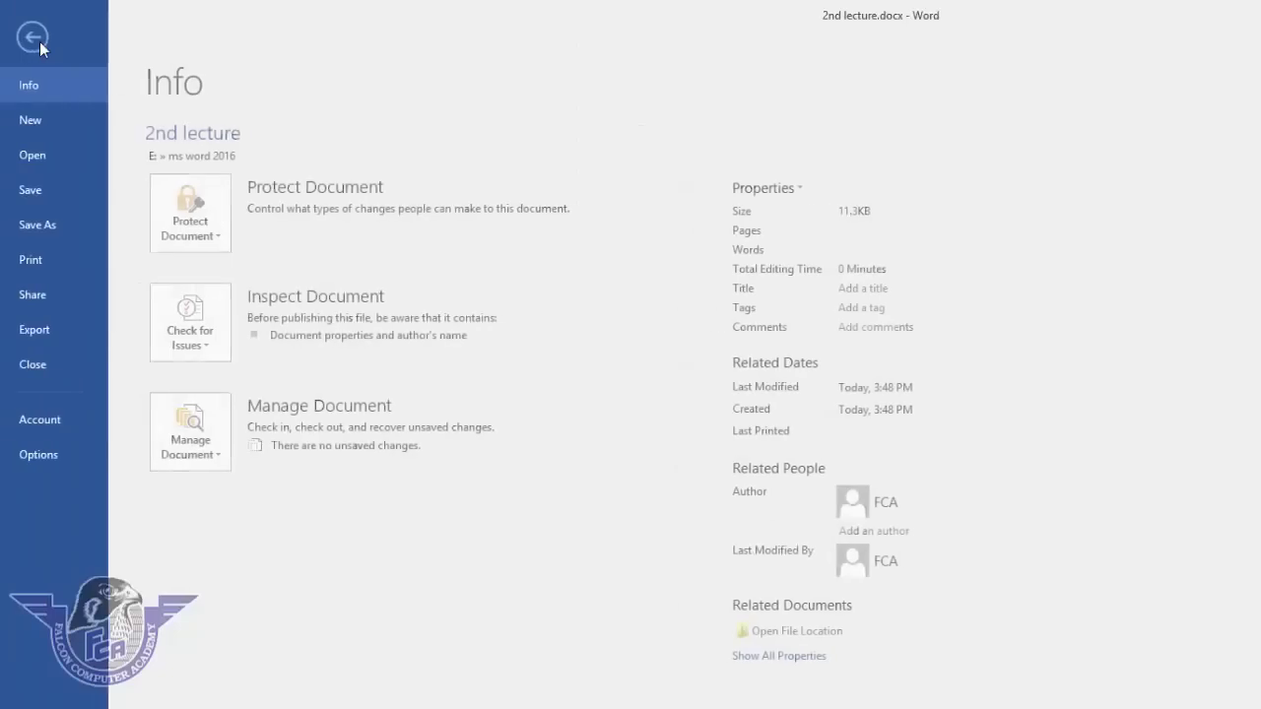
pyautogui.click(57, 228)
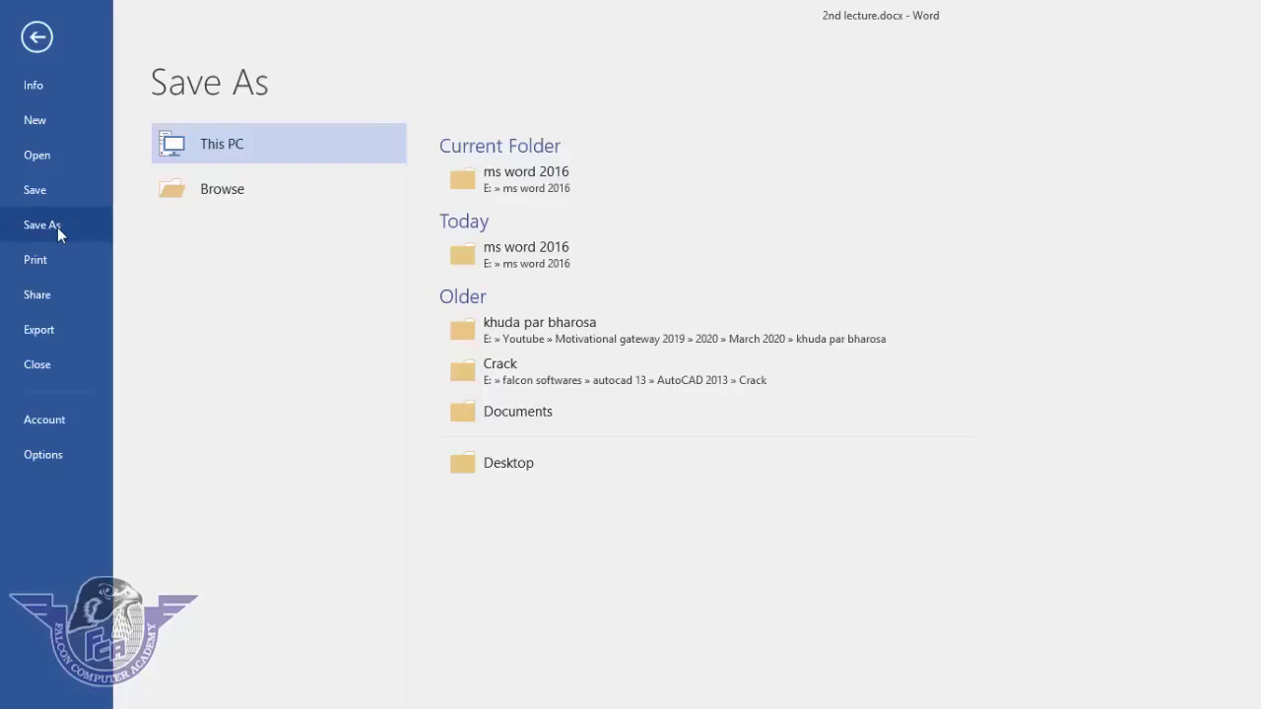
pyautogui.click(234, 190)
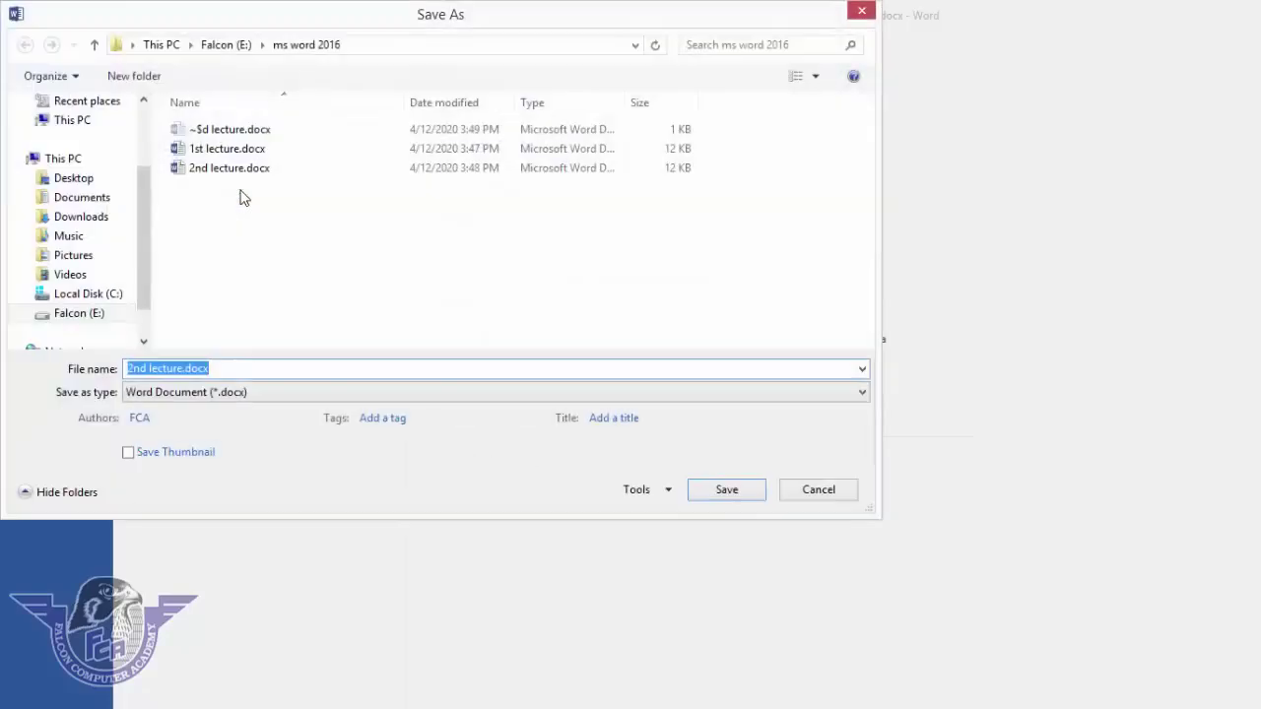
pyautogui.click(241, 368)
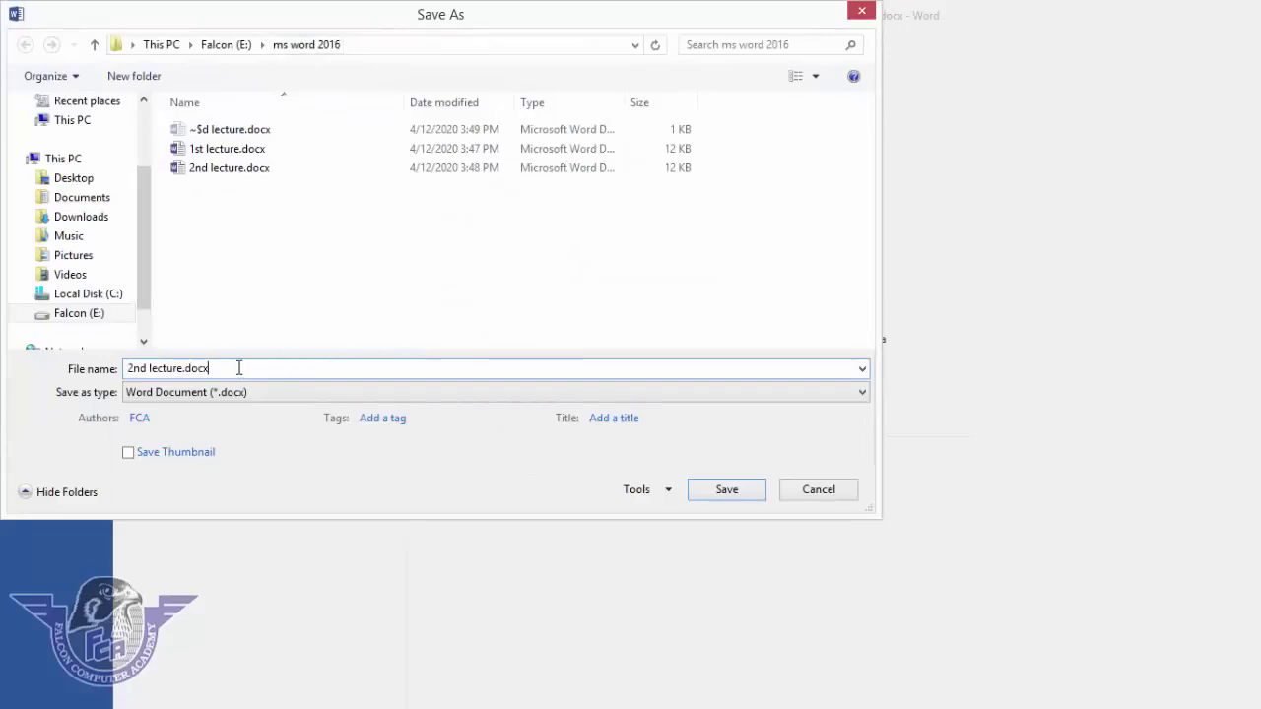
pyautogui.click(658, 496)
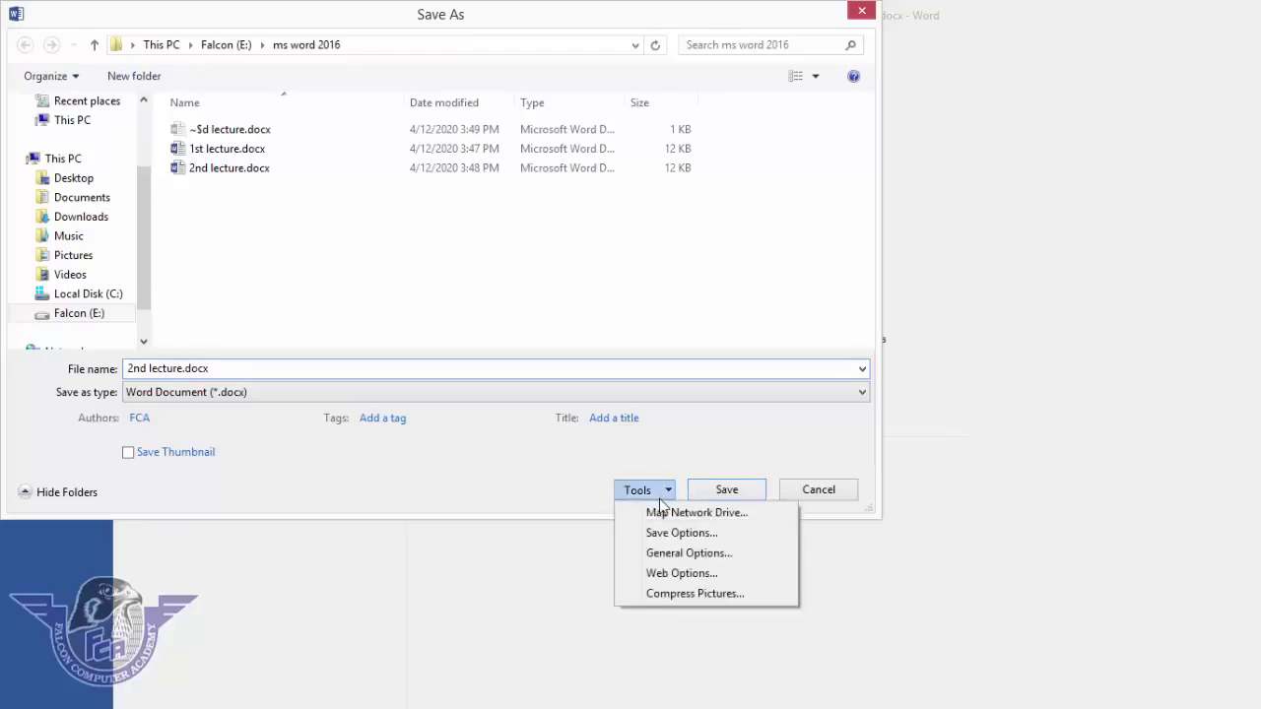
pyautogui.click(729, 556)
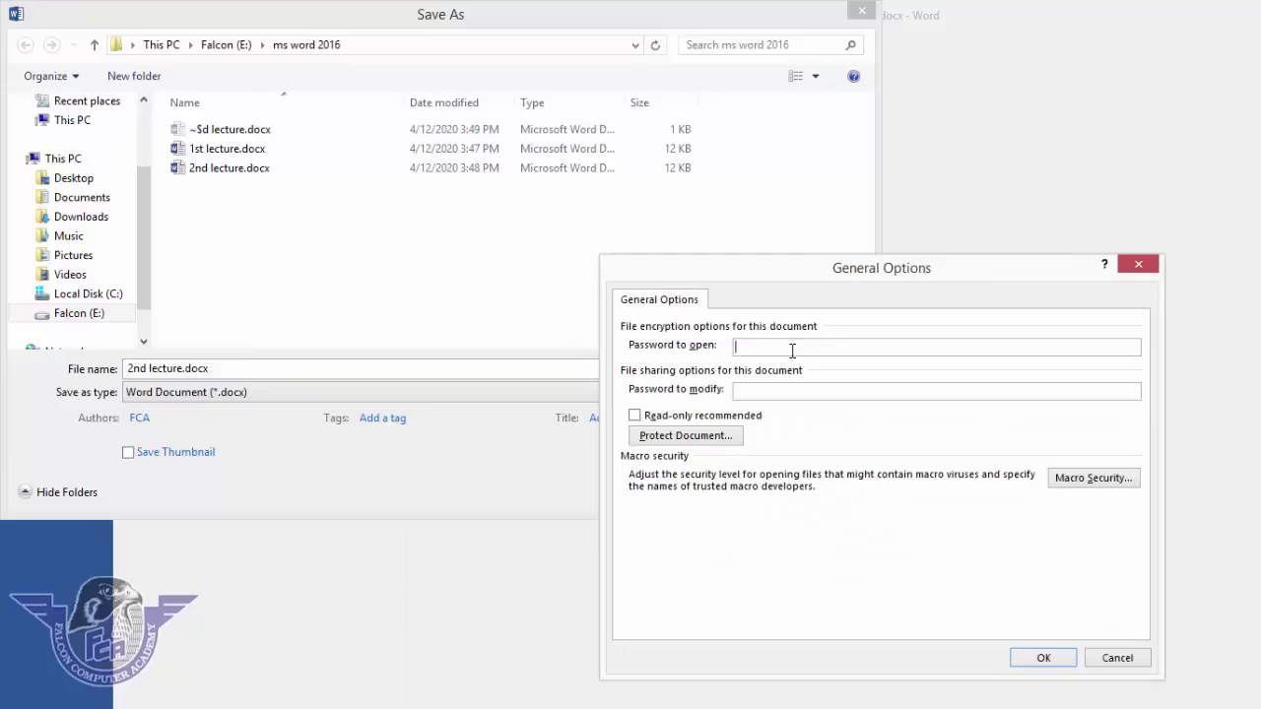
# - Set and confirm a password to open and a password to modify, then save the file
pyautogui.write('123')
pyautogui.click(760, 393)
pyautogui.write('123')
pyautogui.click(1047, 658)
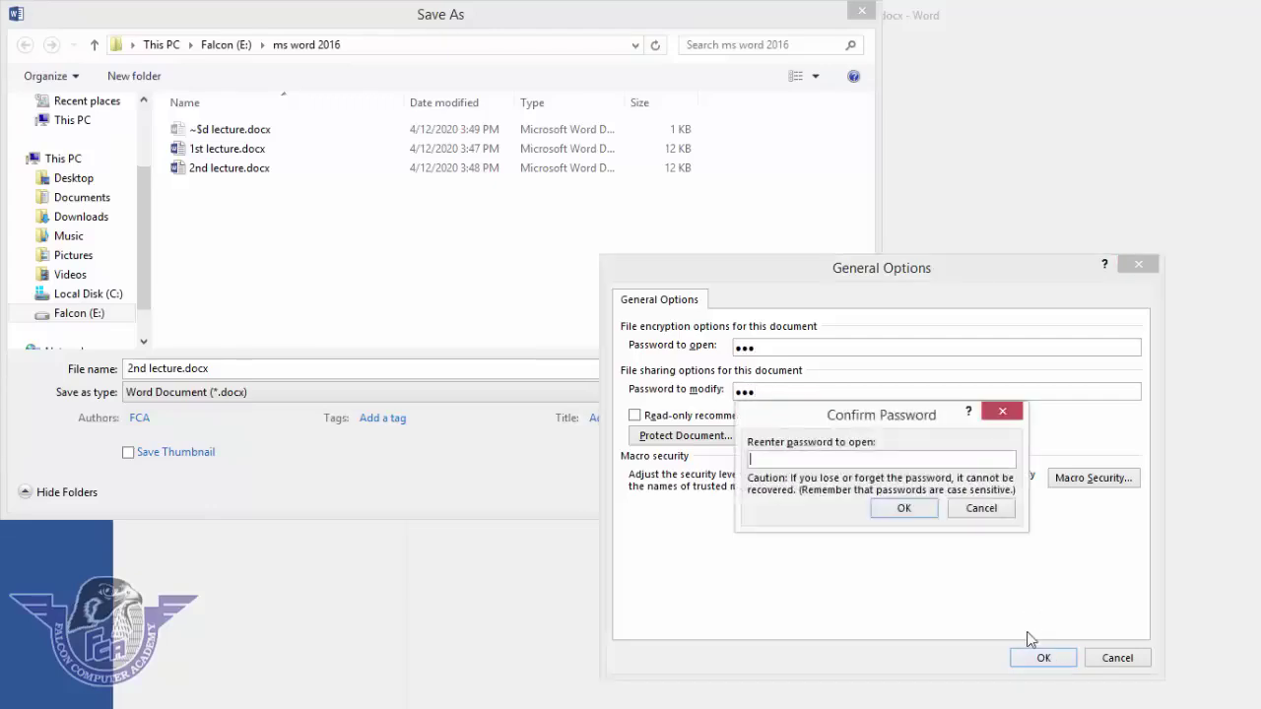
pyautogui.write('123')
pyautogui.click(917, 510)
pyautogui.write('123')
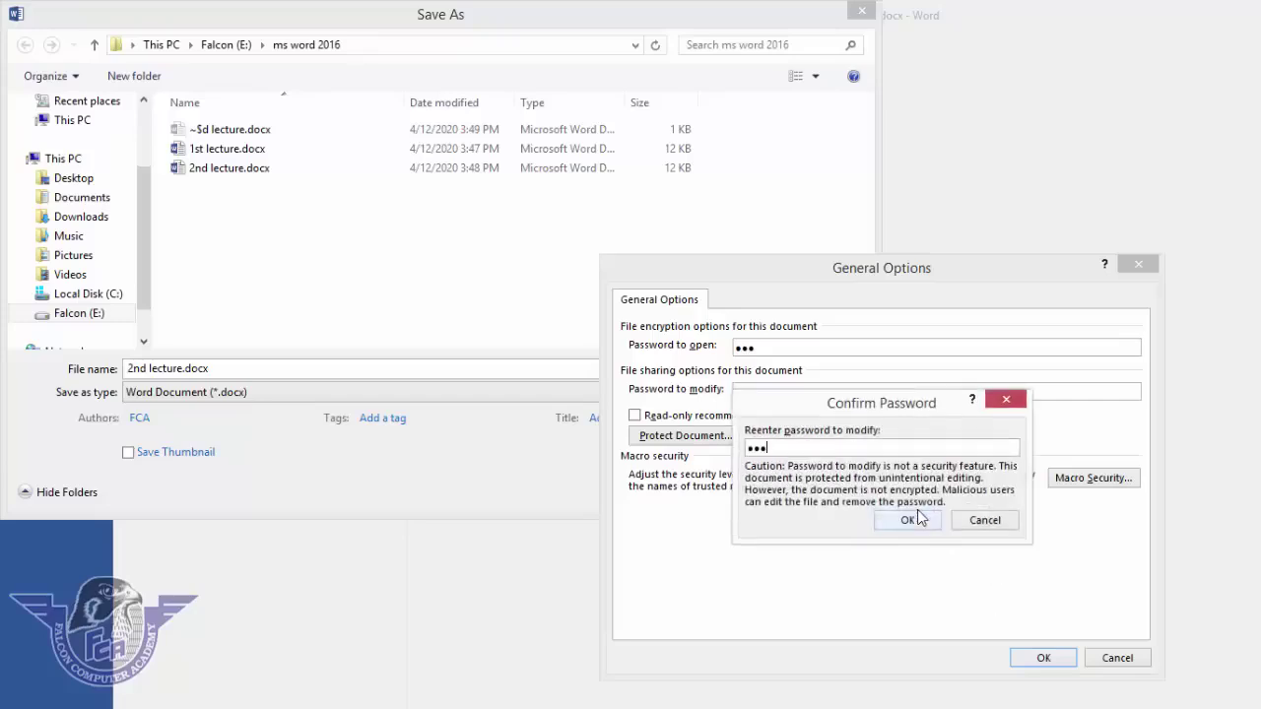
pyautogui.click(934, 529)
pyautogui.press('Return')
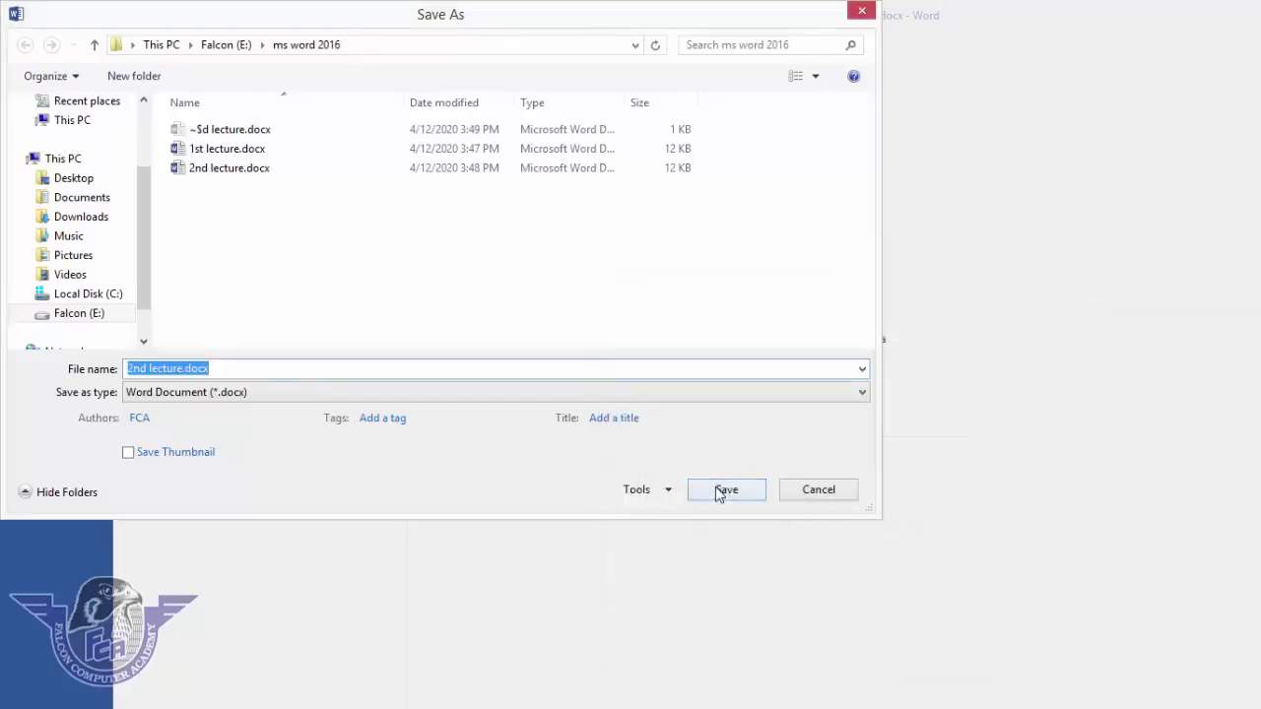
pyautogui.click(717, 491)
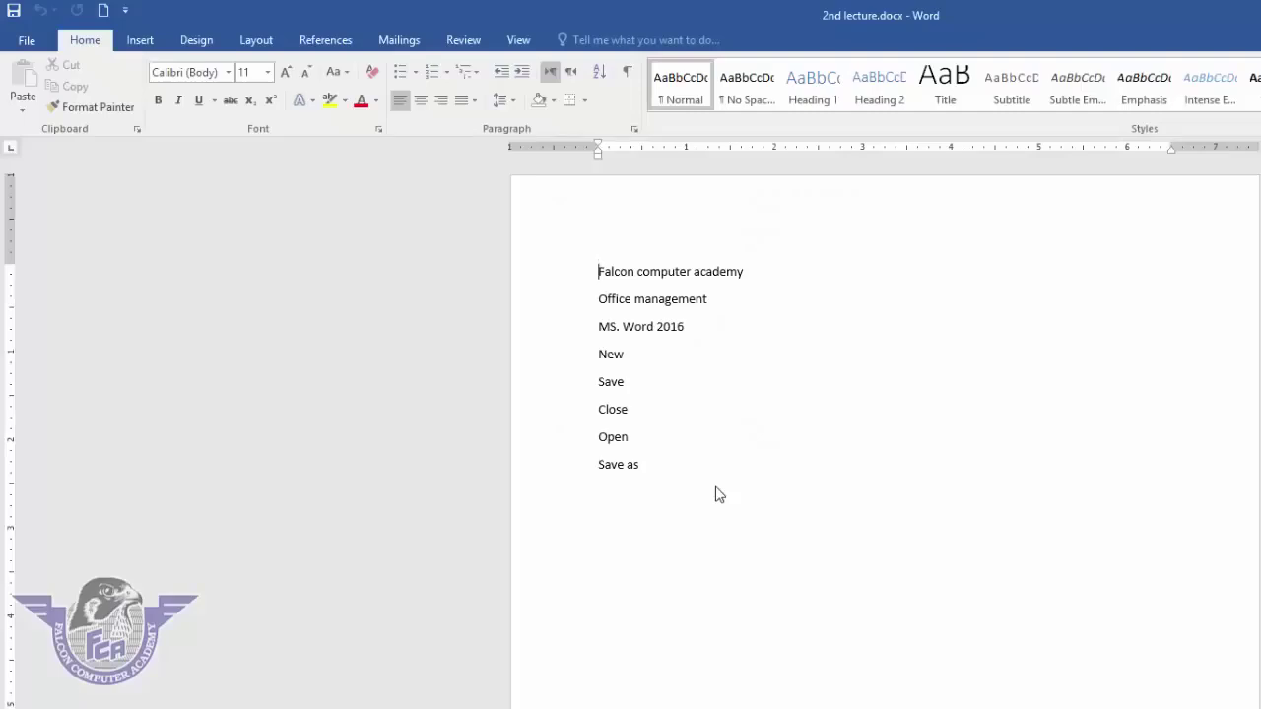
# - Check the password protection on the Info page, then close 2nd lecture
pyautogui.click(27, 40)
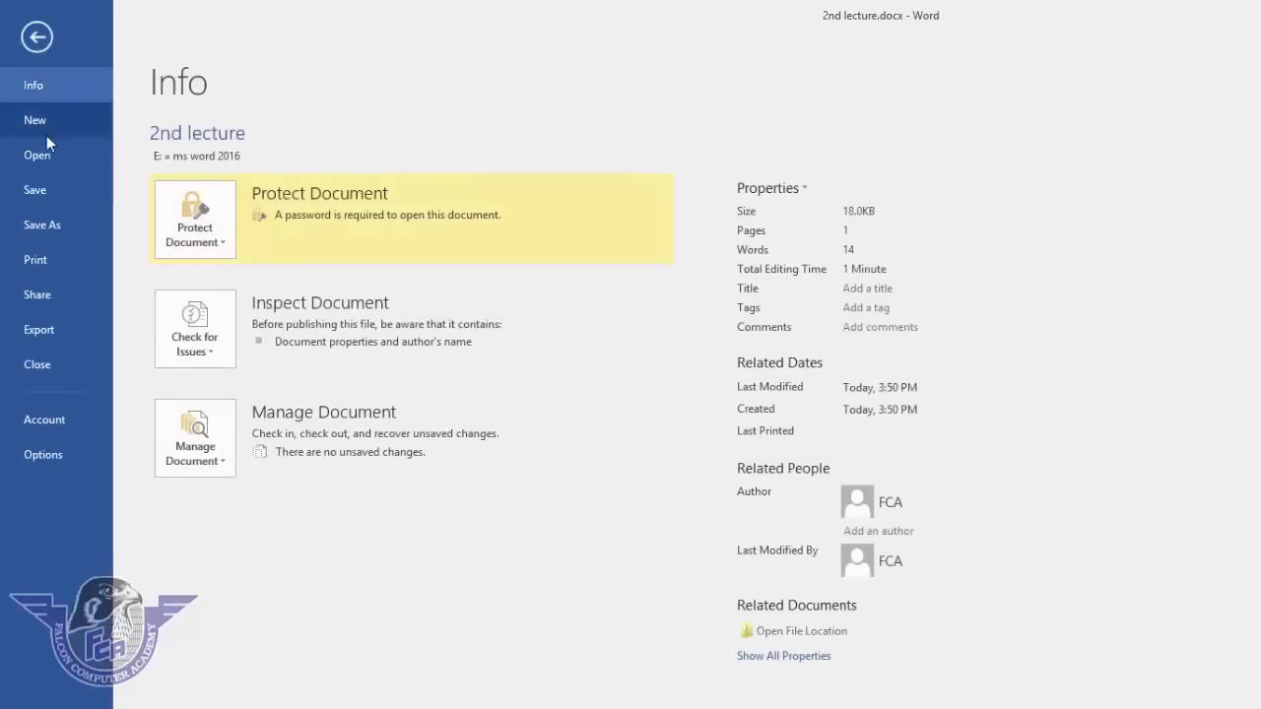
pyautogui.press('Escape')
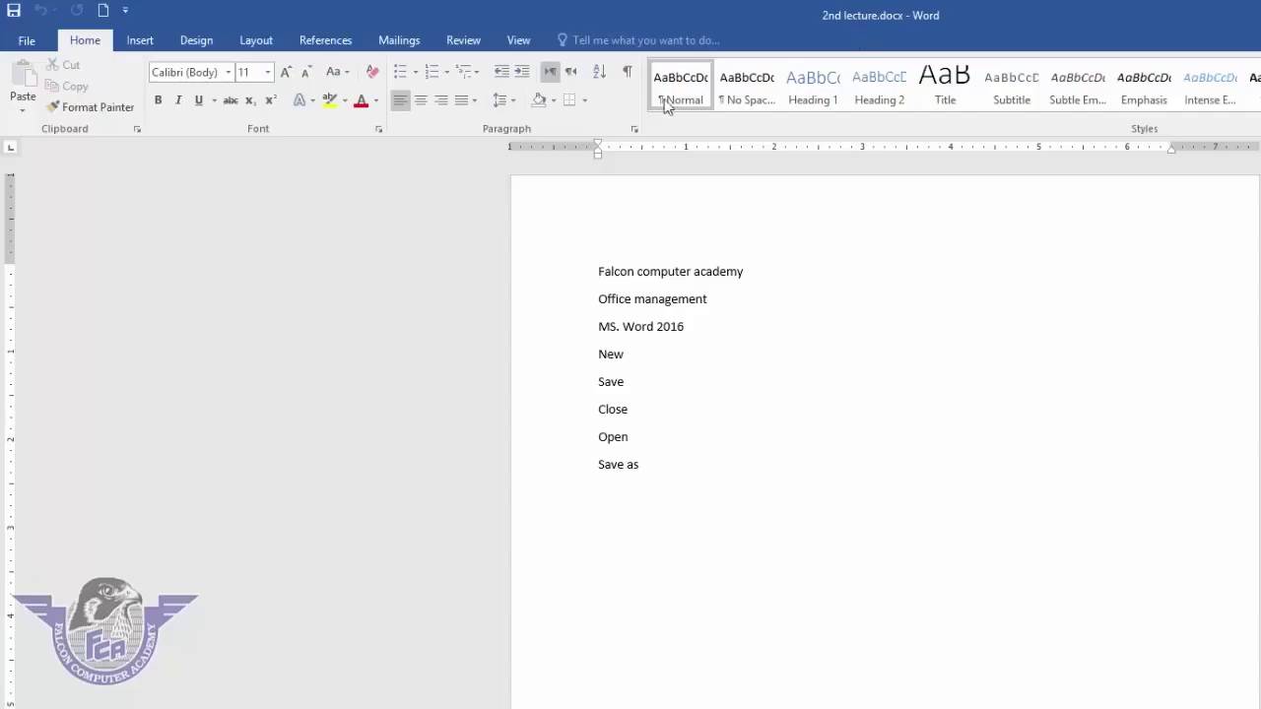
pyautogui.click(27, 40)
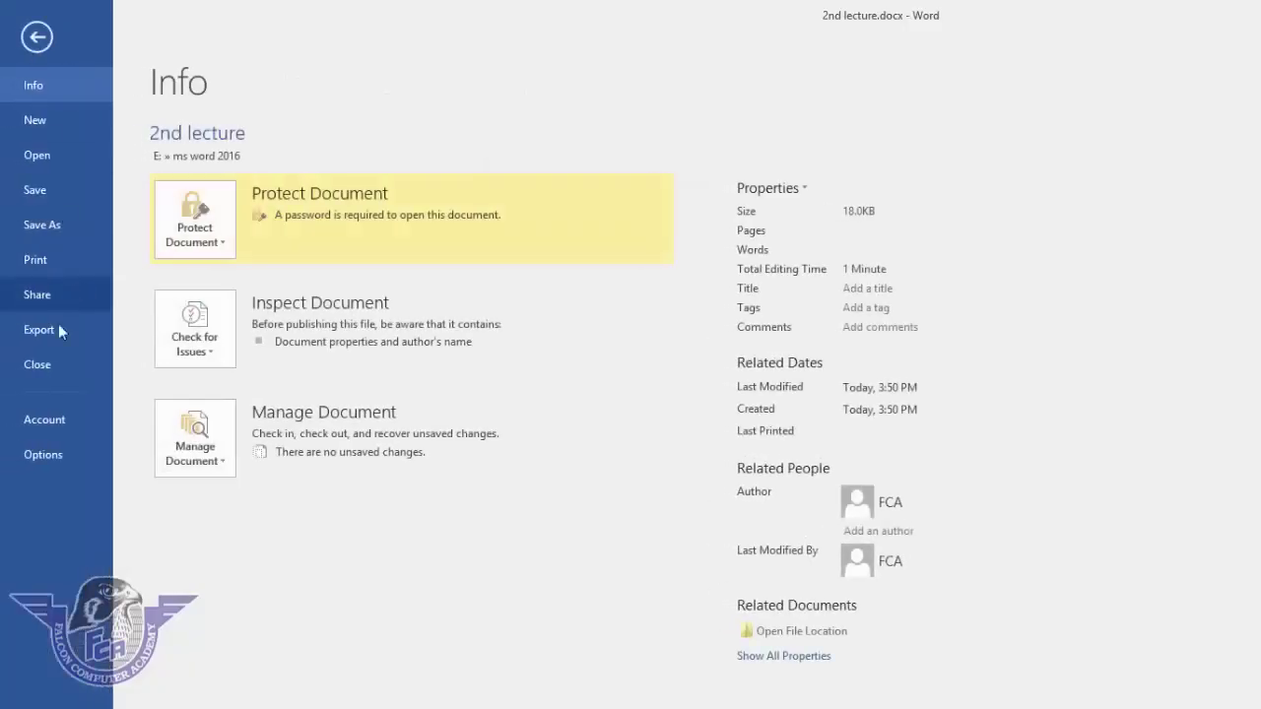
pyautogui.click(51, 360)
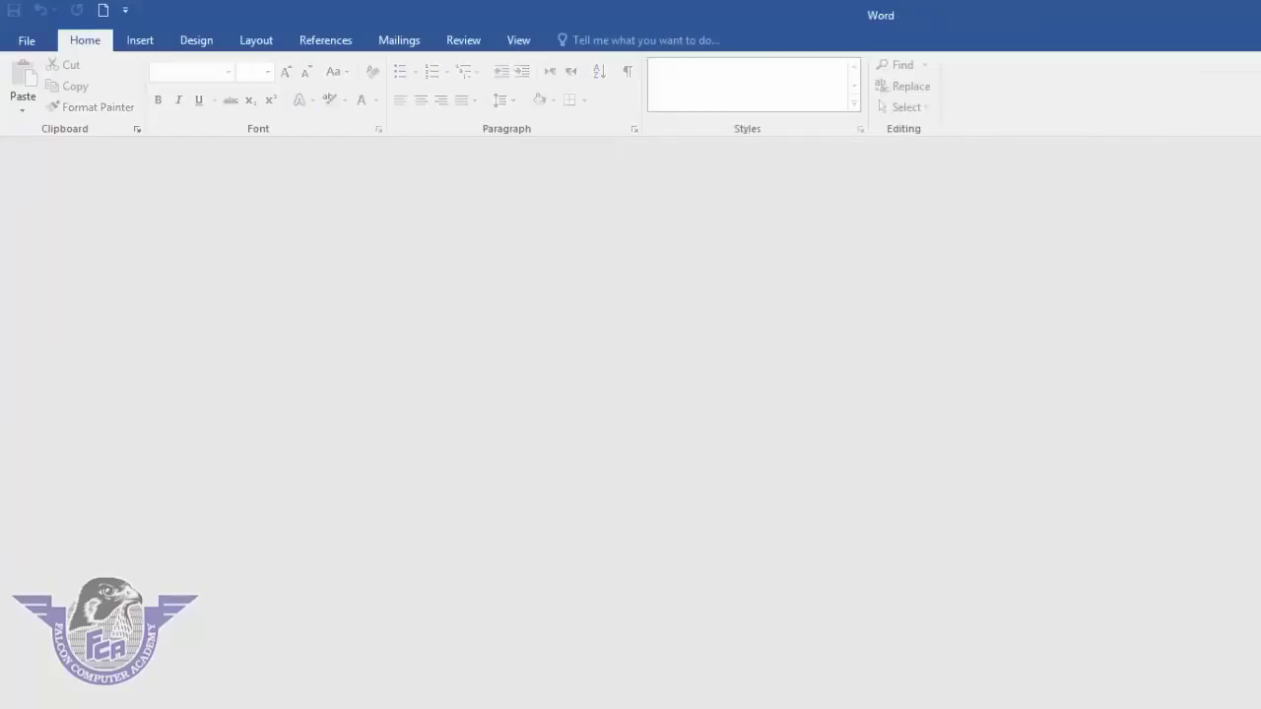
pyautogui.click(26, 49)
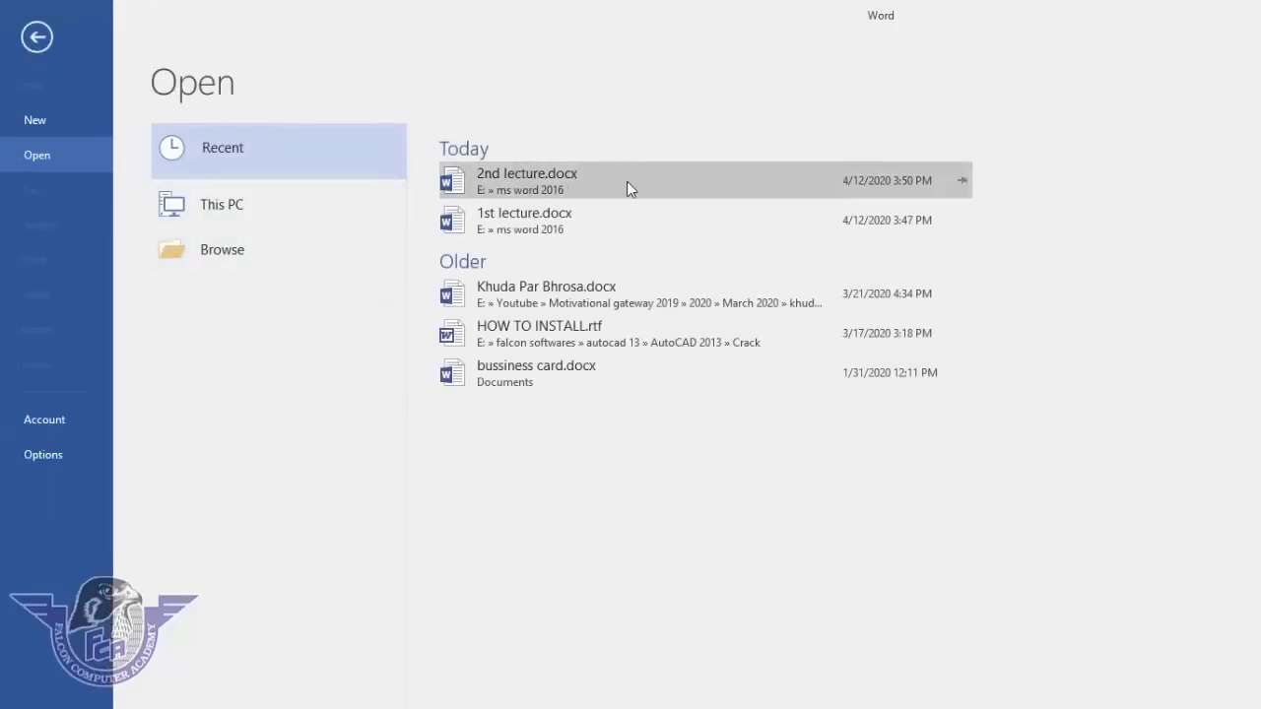
pyautogui.click(548, 187)
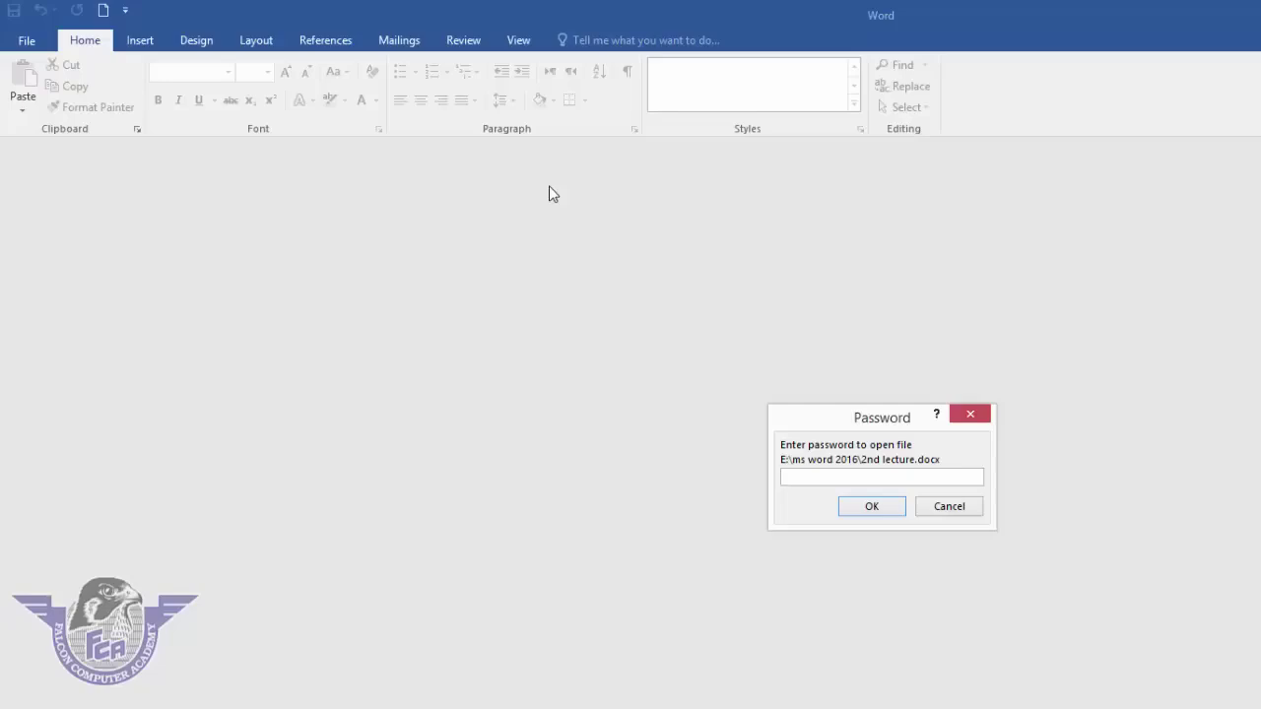
pyautogui.write('******')
pyautogui.click(885, 508)
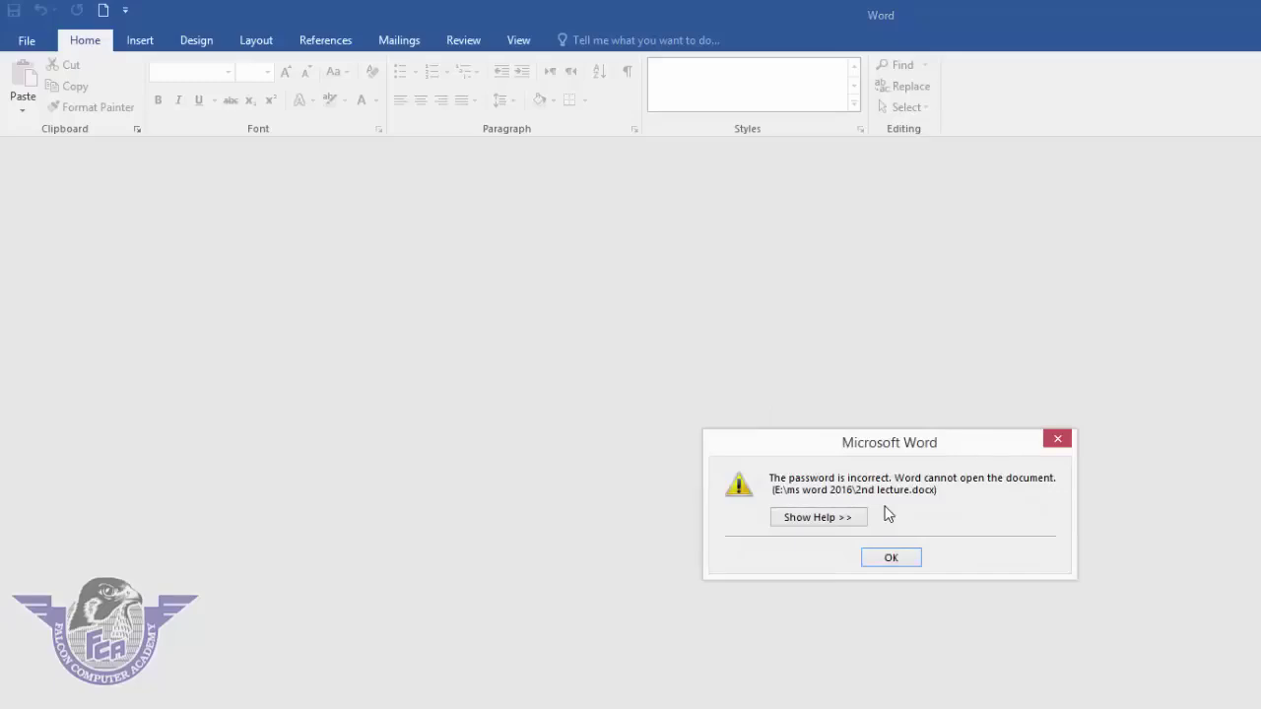
pyautogui.click(890, 561)
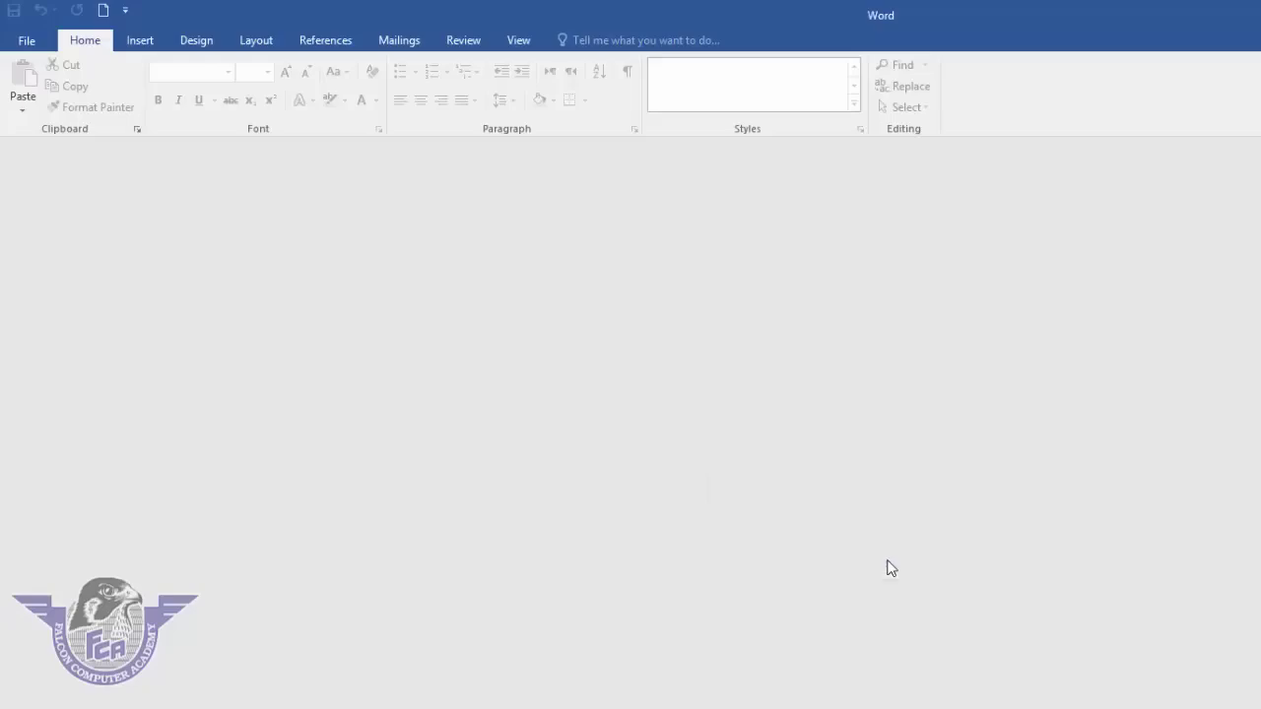
# - Reopen 2nd lecture from Recent with its open and modify passwords, then view its Info page
pyautogui.click(28, 42)
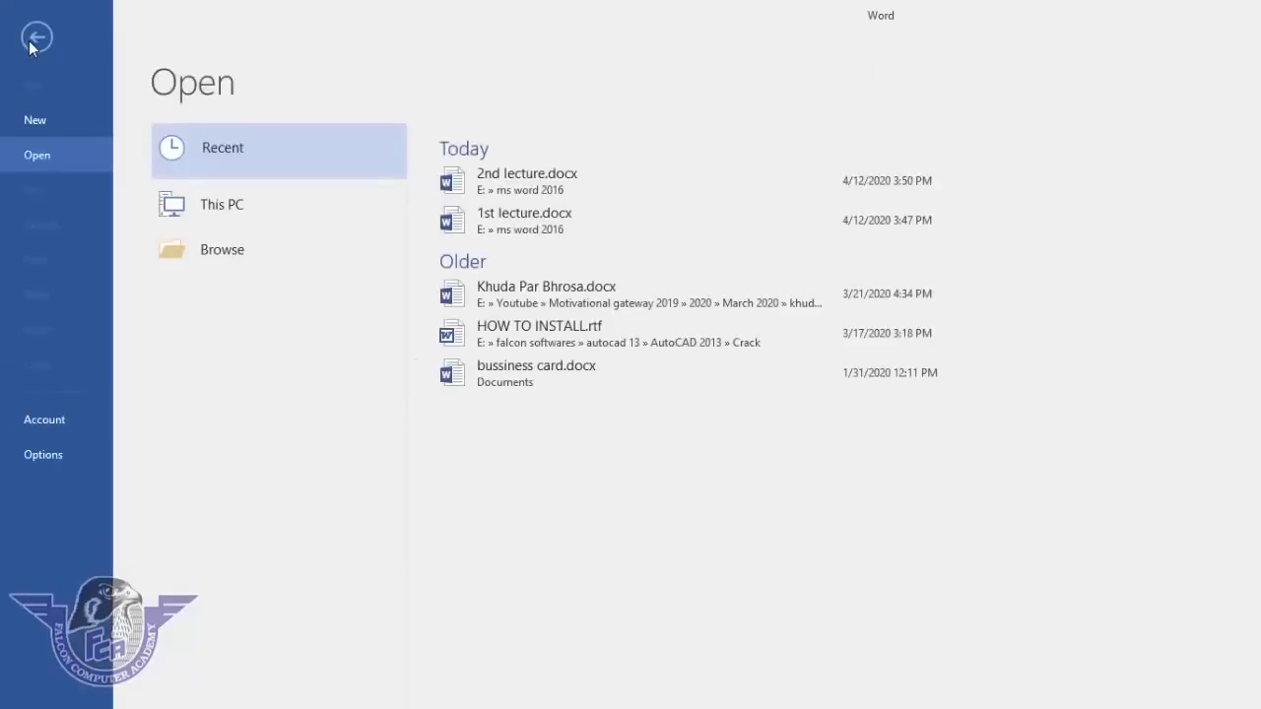
pyautogui.click(522, 191)
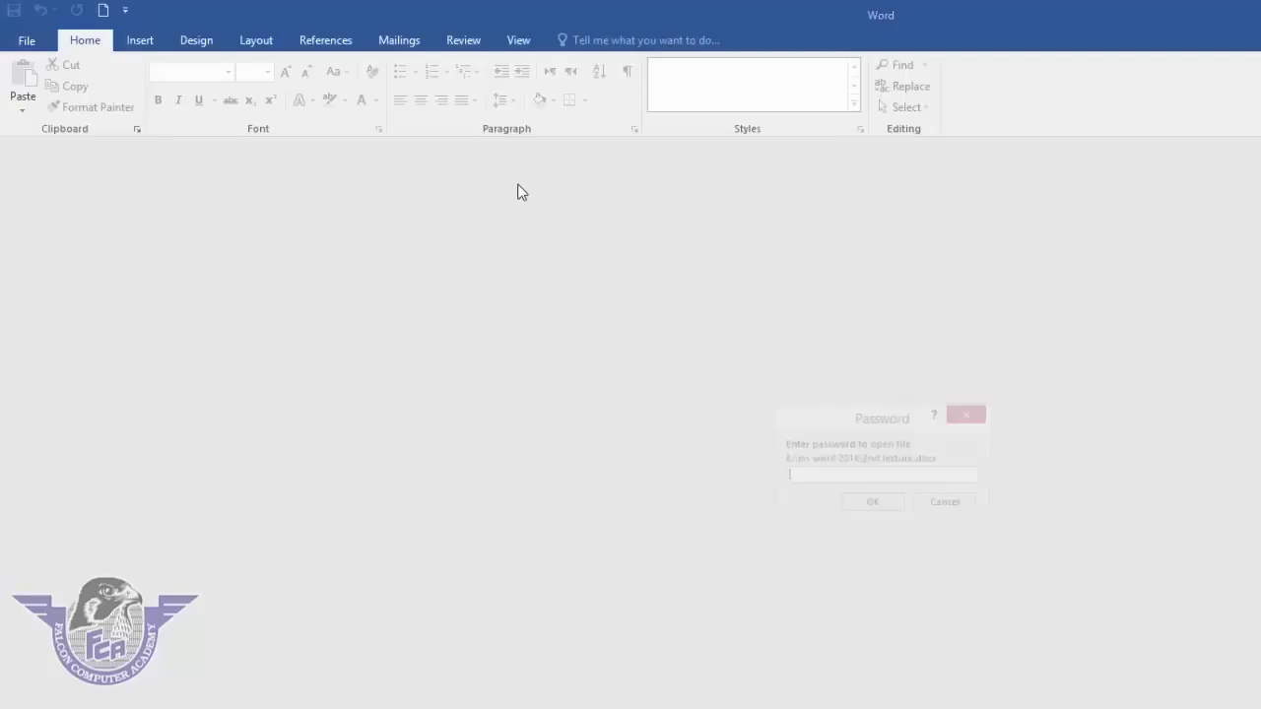
pyautogui.write('123')
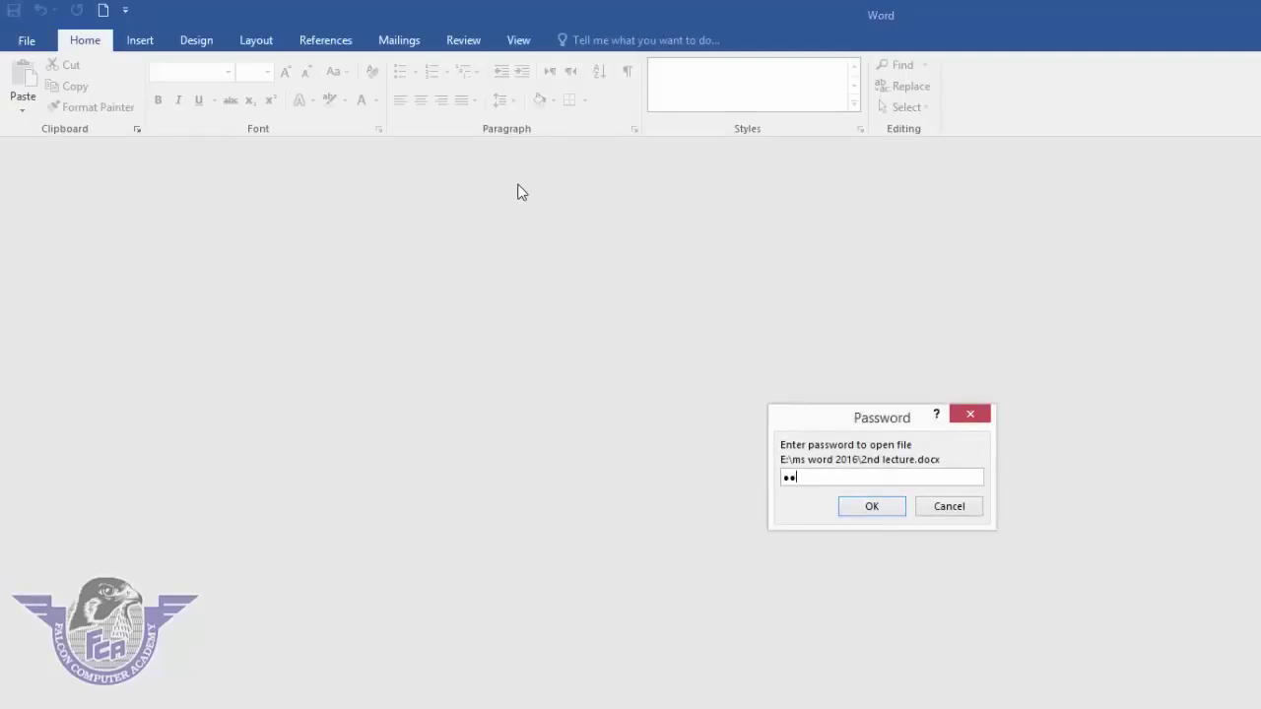
pyautogui.press('Return')
pyautogui.write('123')
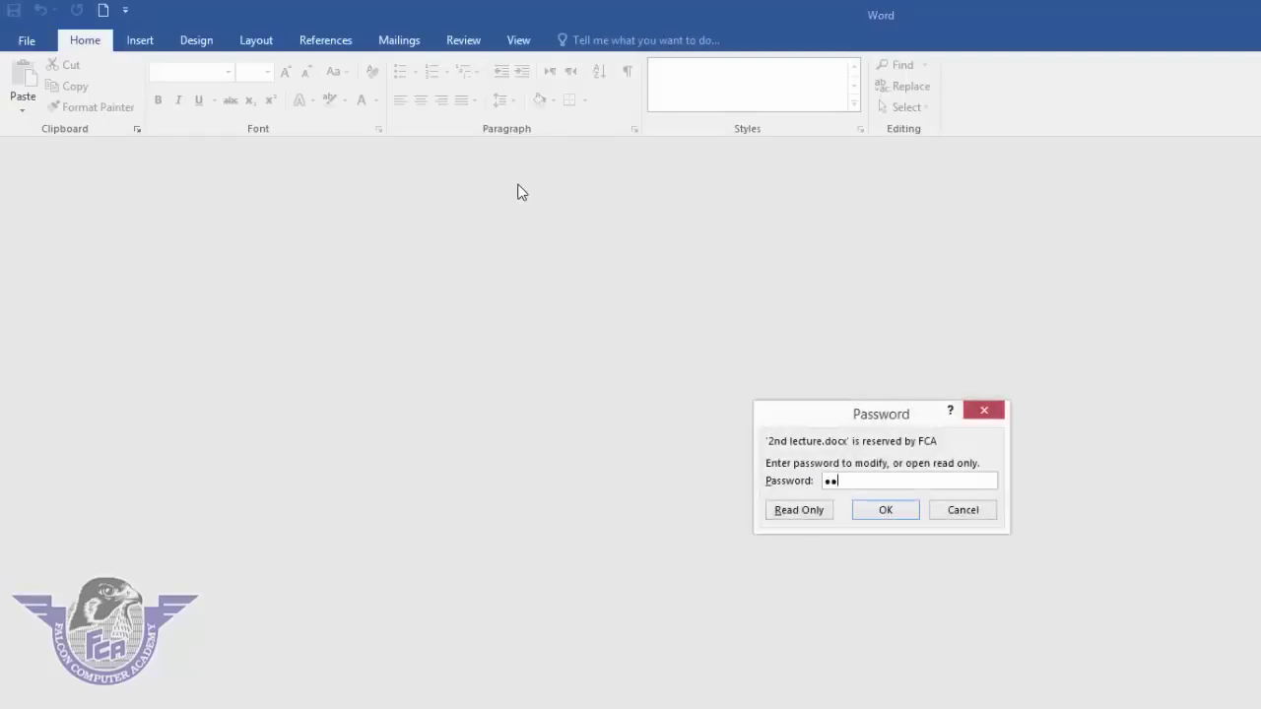
pyautogui.press('Return')
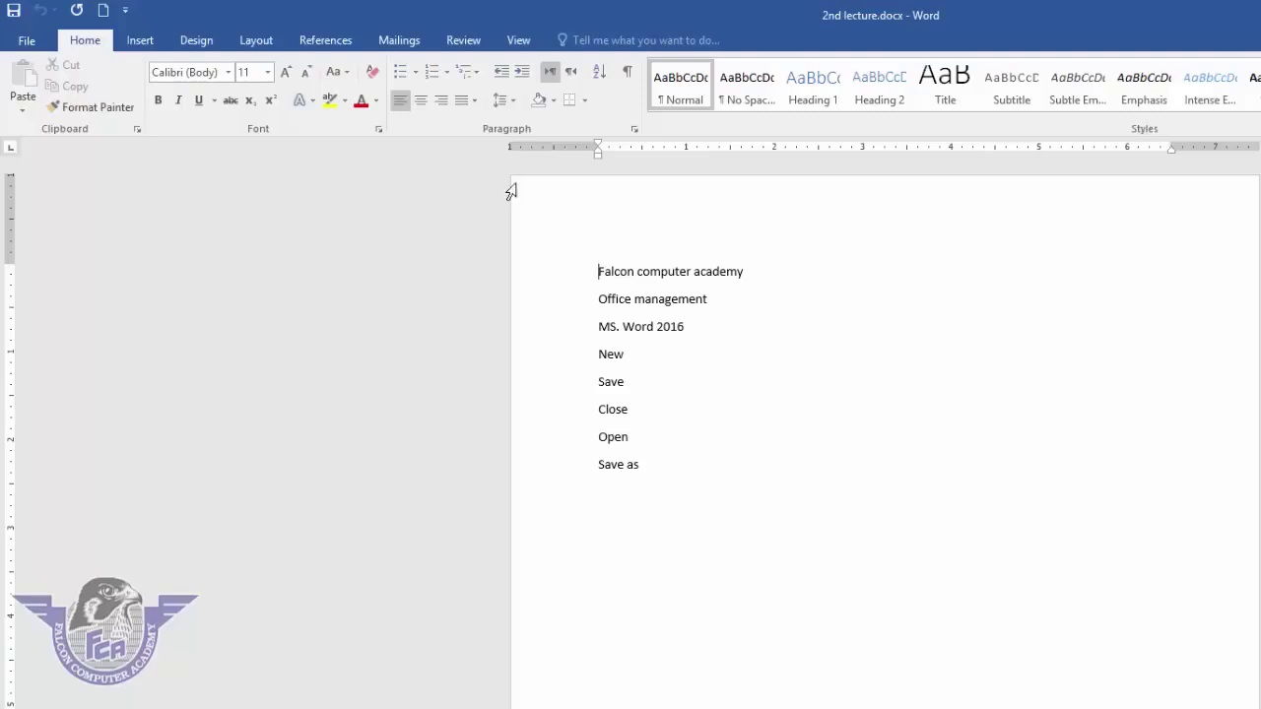
pyautogui.click(27, 40)
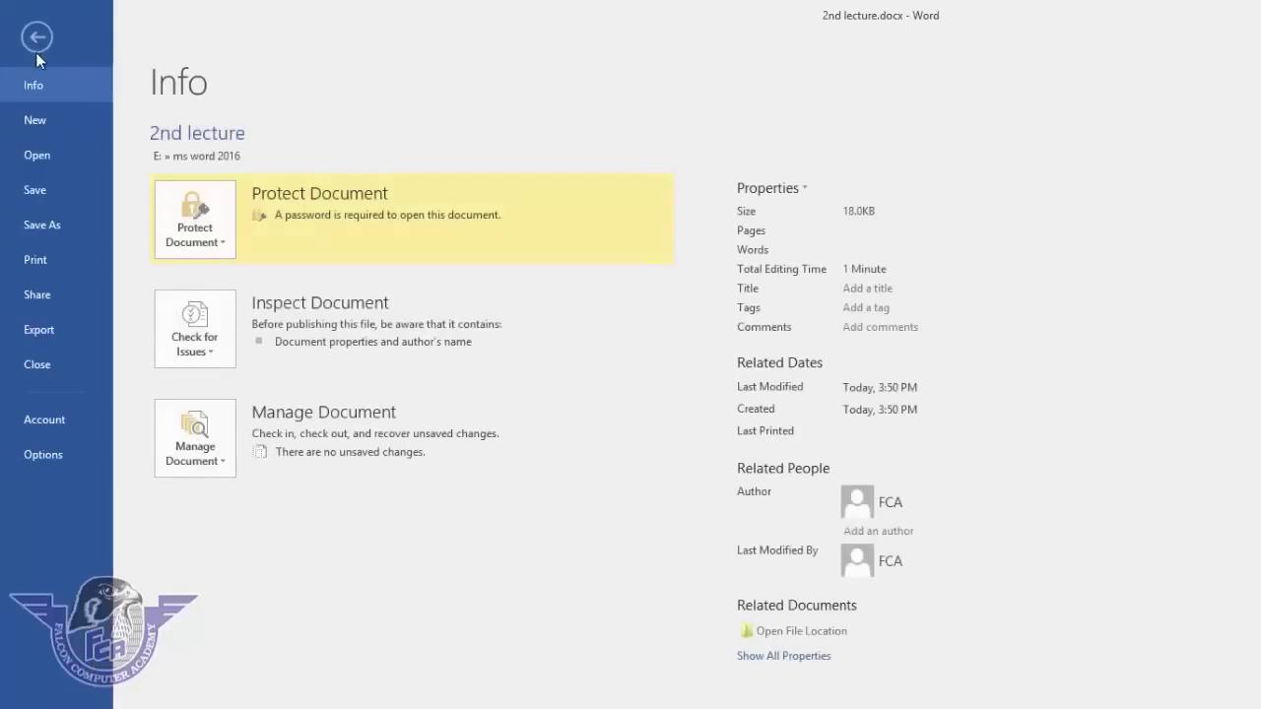
# - Clear the Password to open and Password to modify in General Options and resave 2nd lecture.docx
pyautogui.click(63, 223)
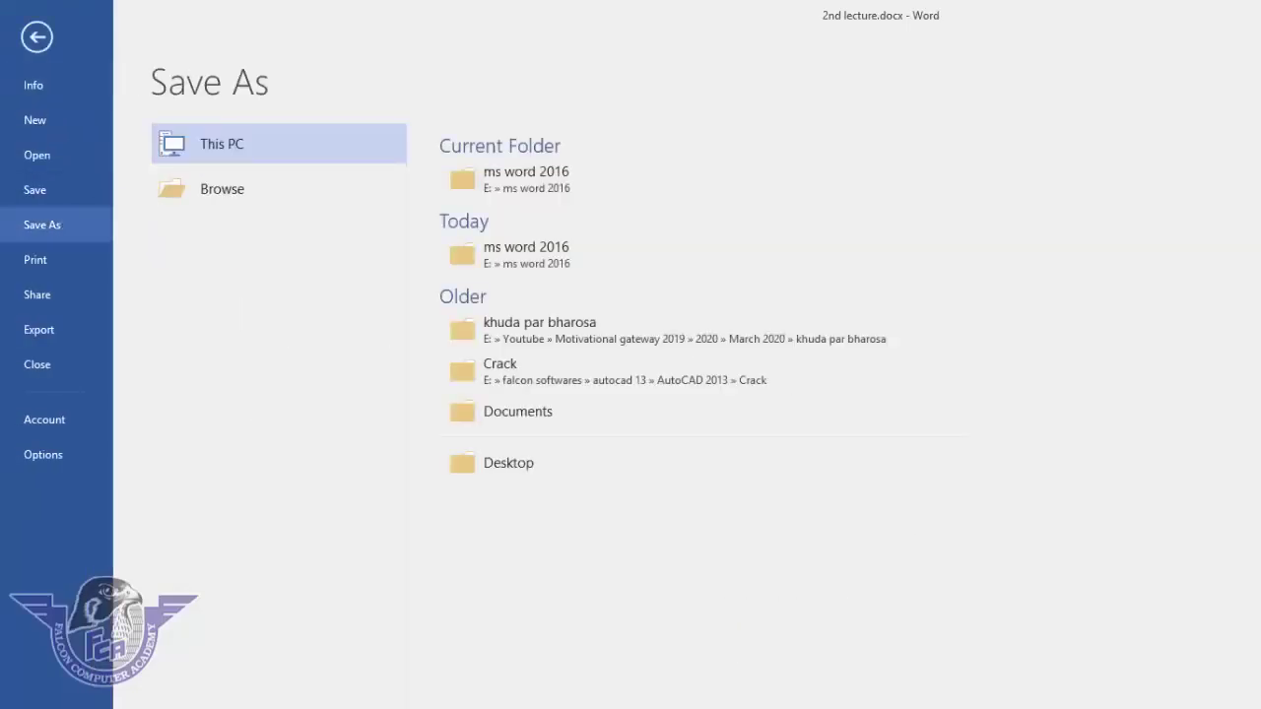
pyautogui.click(223, 189)
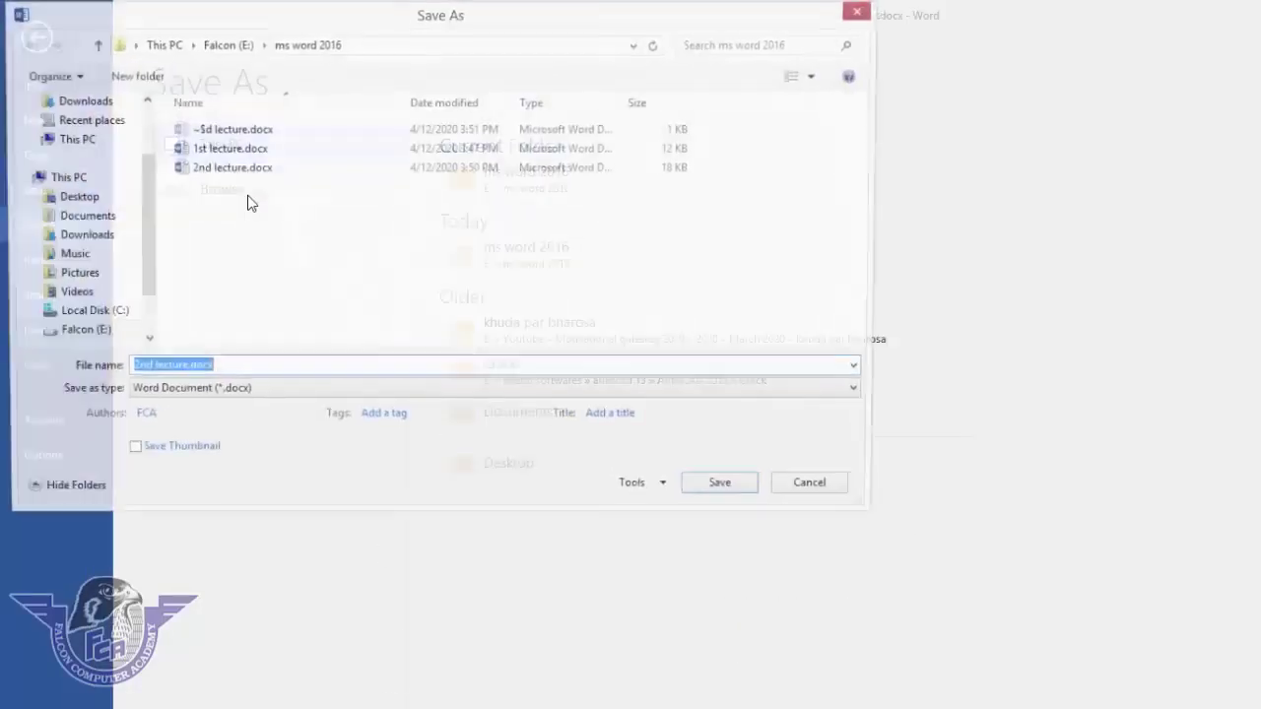
pyautogui.click(635, 490)
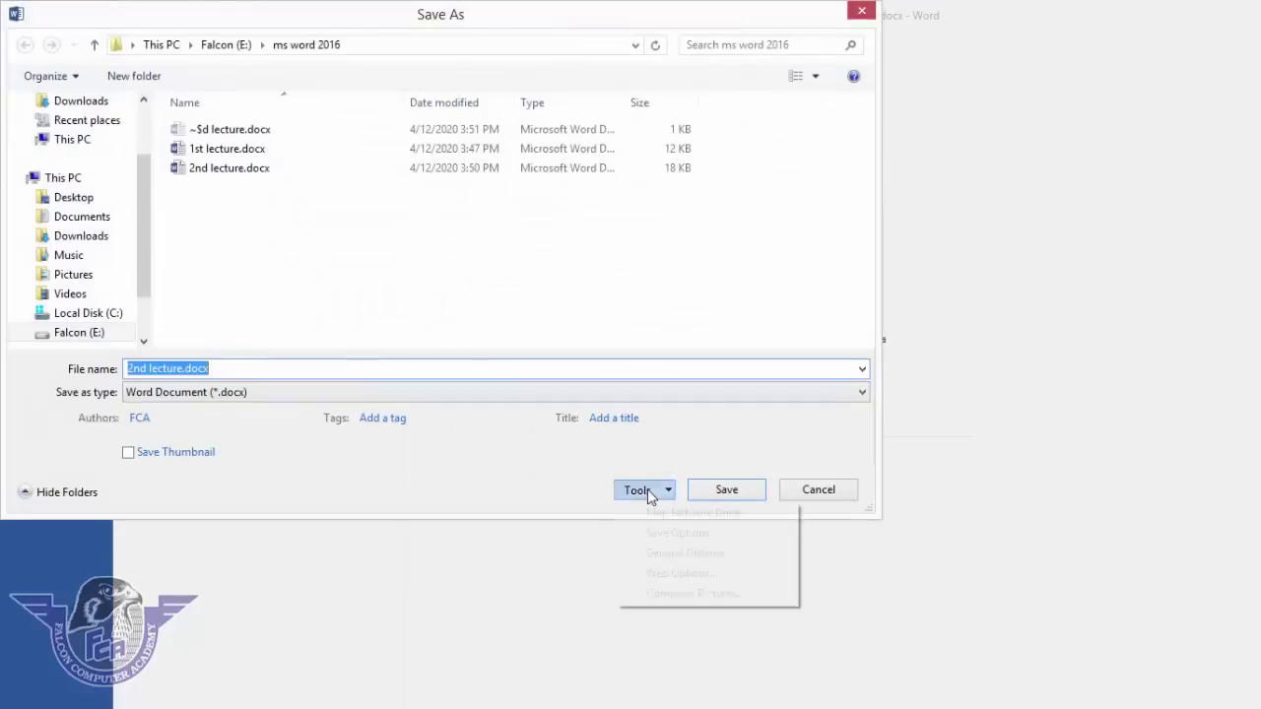
pyautogui.click(676, 555)
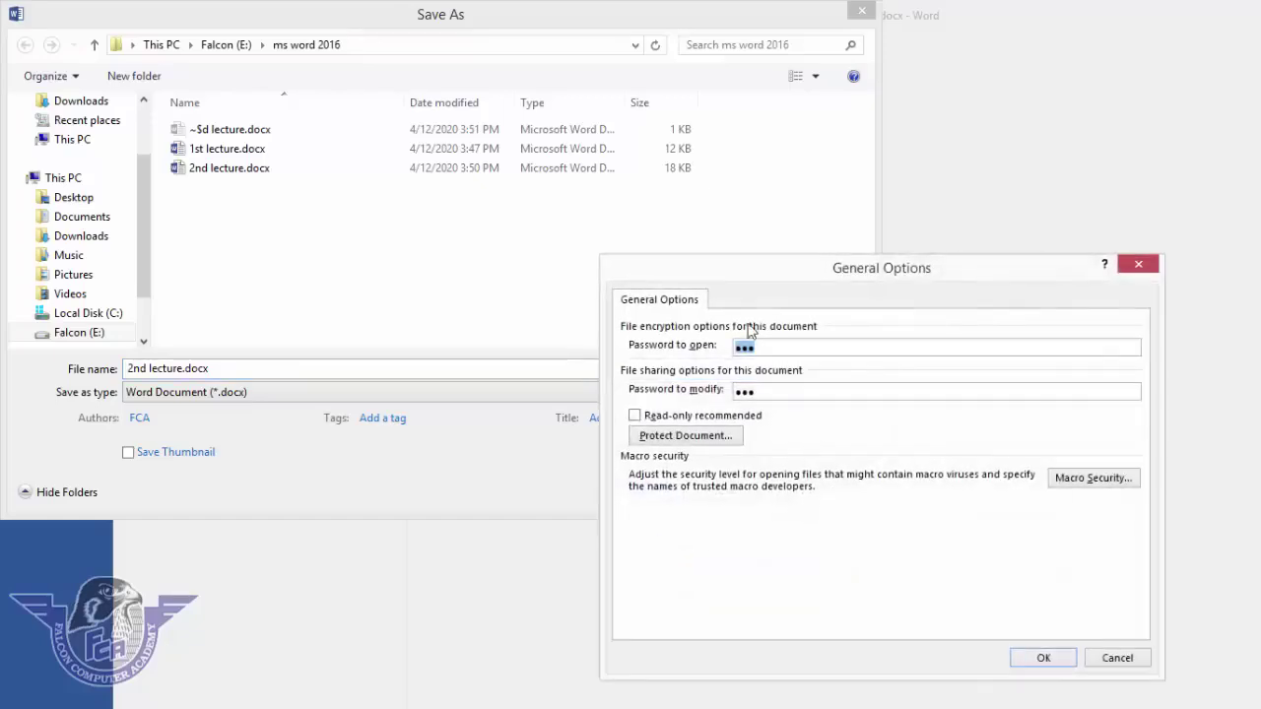
pyautogui.click(776, 348)
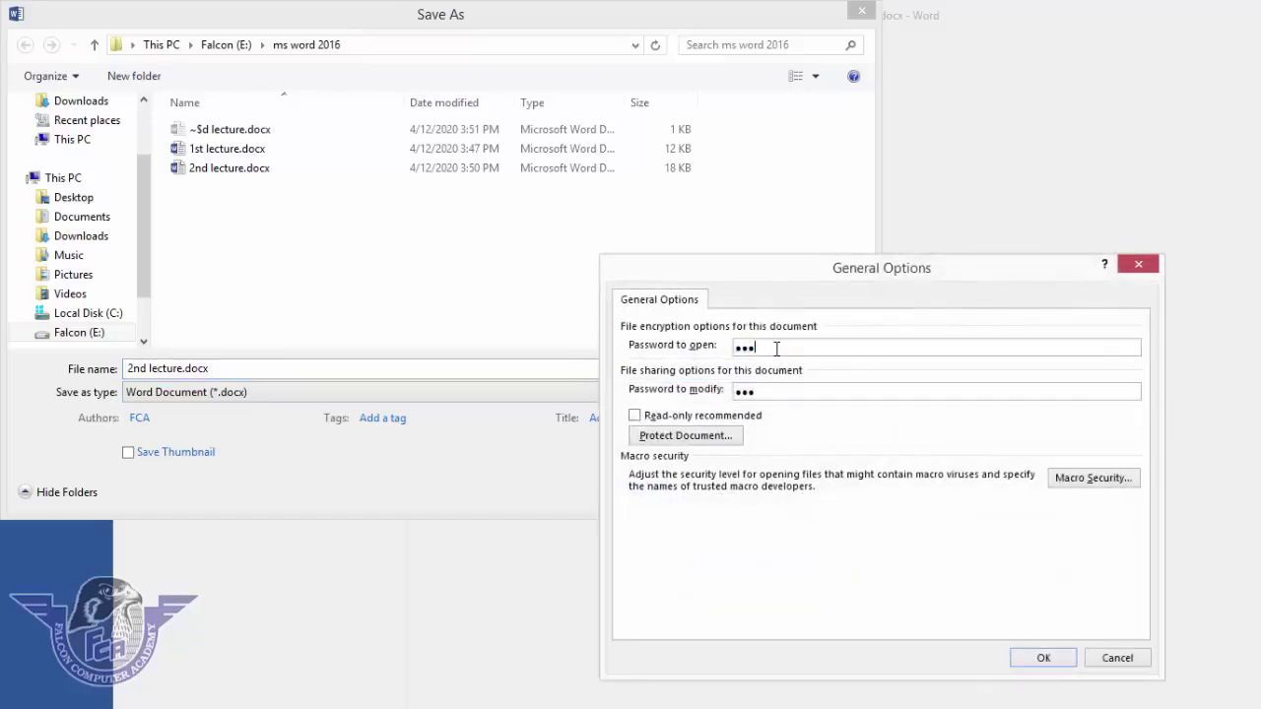
pyautogui.press('BackSpace')
pyautogui.press('BackSpace')
pyautogui.press('BackSpace')
pyautogui.click(783, 391)
pyautogui.press('BackSpace')
pyautogui.press('BackSpace')
pyautogui.press('BackSpace')
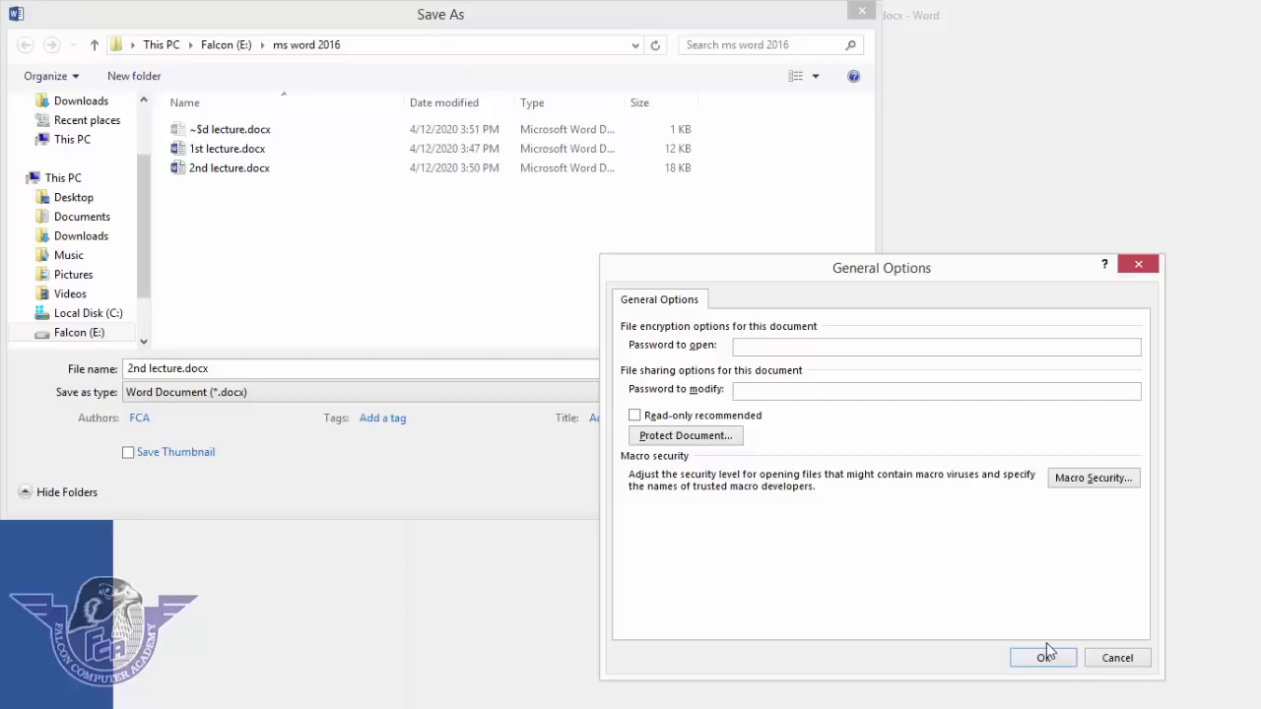
pyautogui.click(1044, 658)
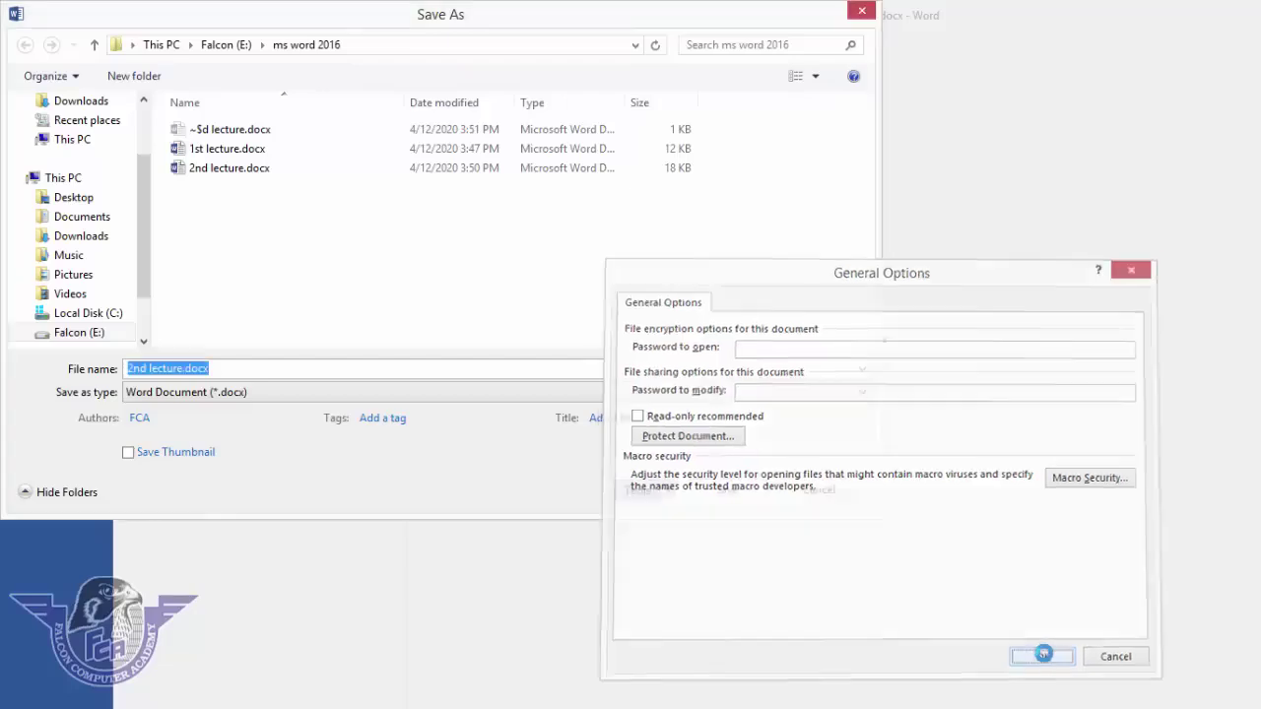
pyautogui.click(725, 492)
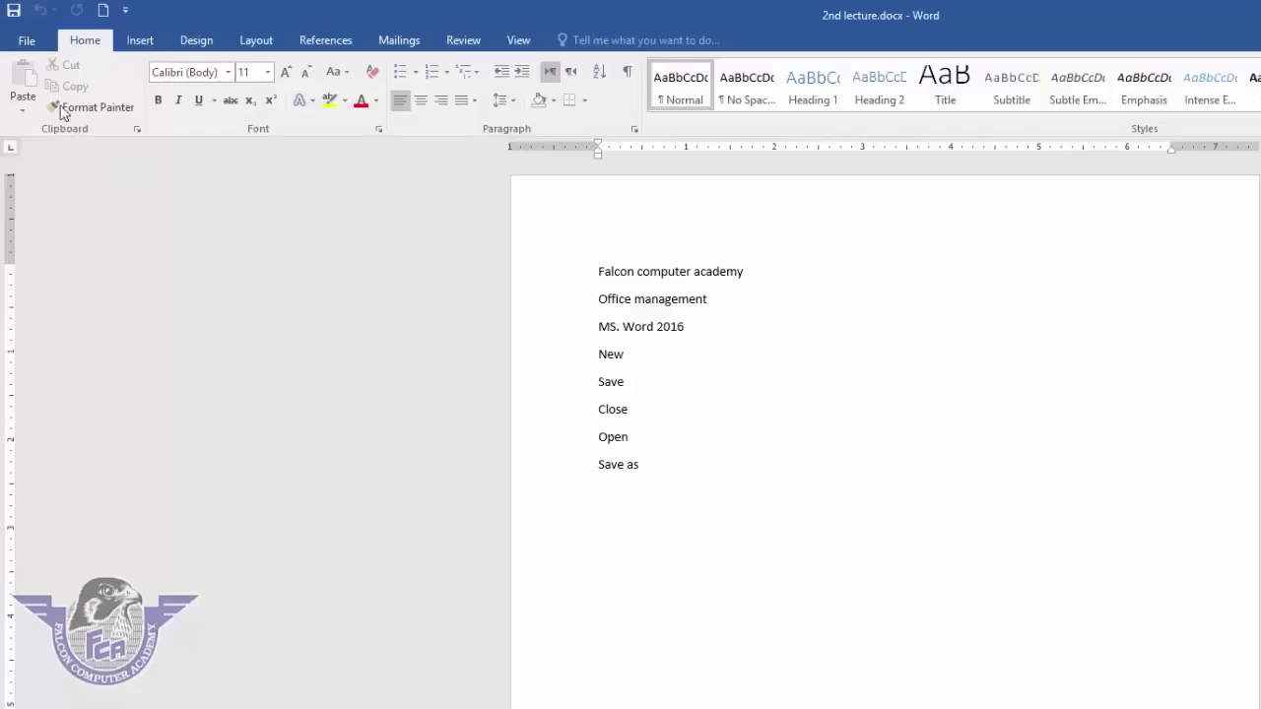
# - Close 2nd lecture, reopen it from Recent, and check its Info page shows no password
pyautogui.click(28, 42)
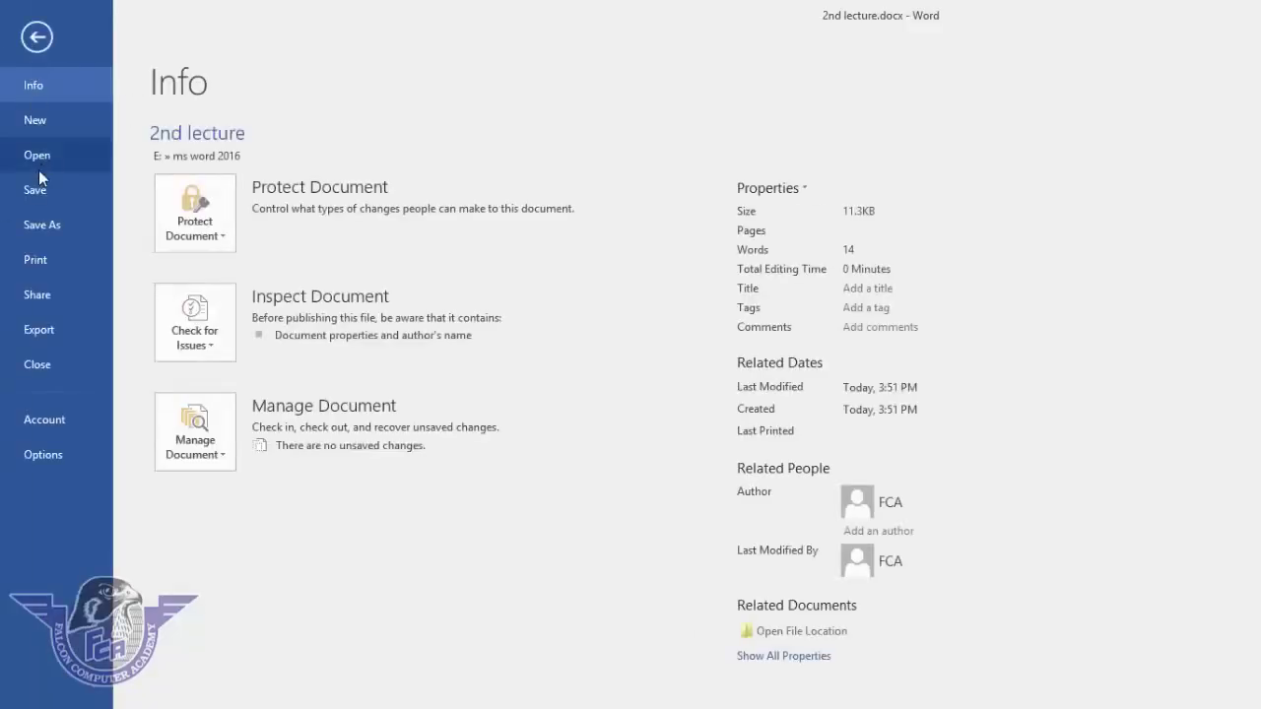
pyautogui.click(40, 365)
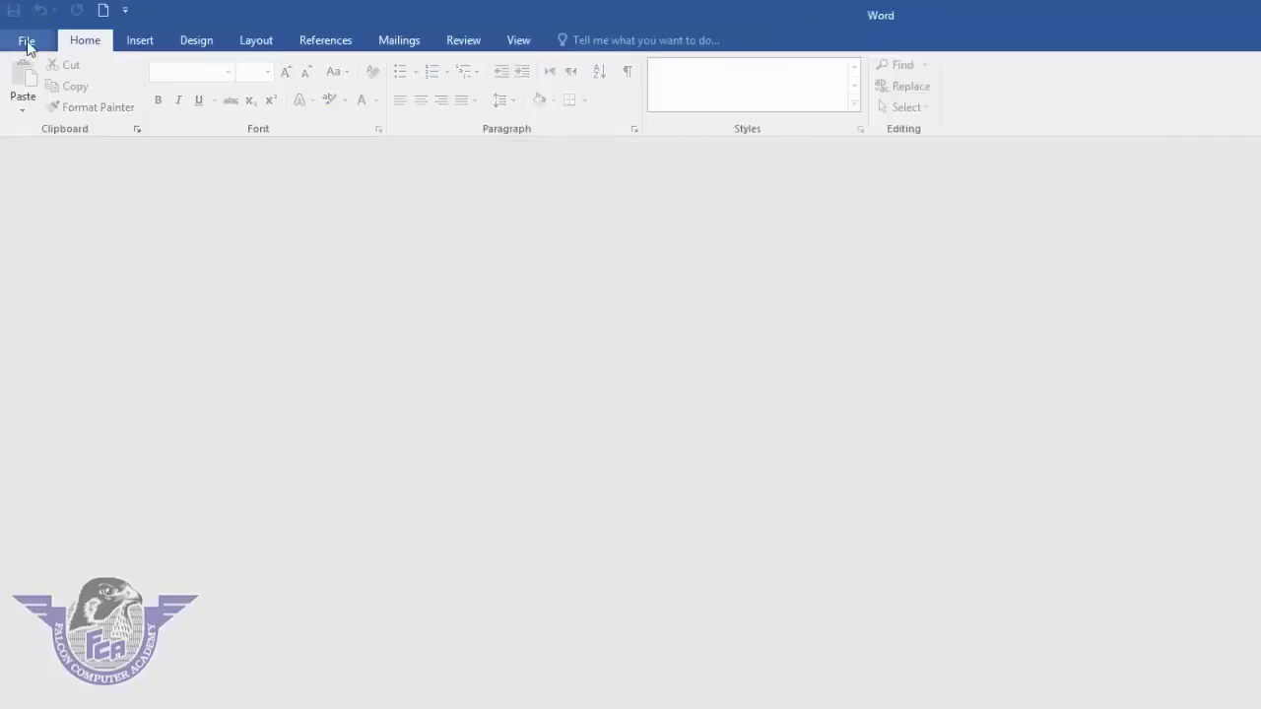
pyautogui.click(26, 45)
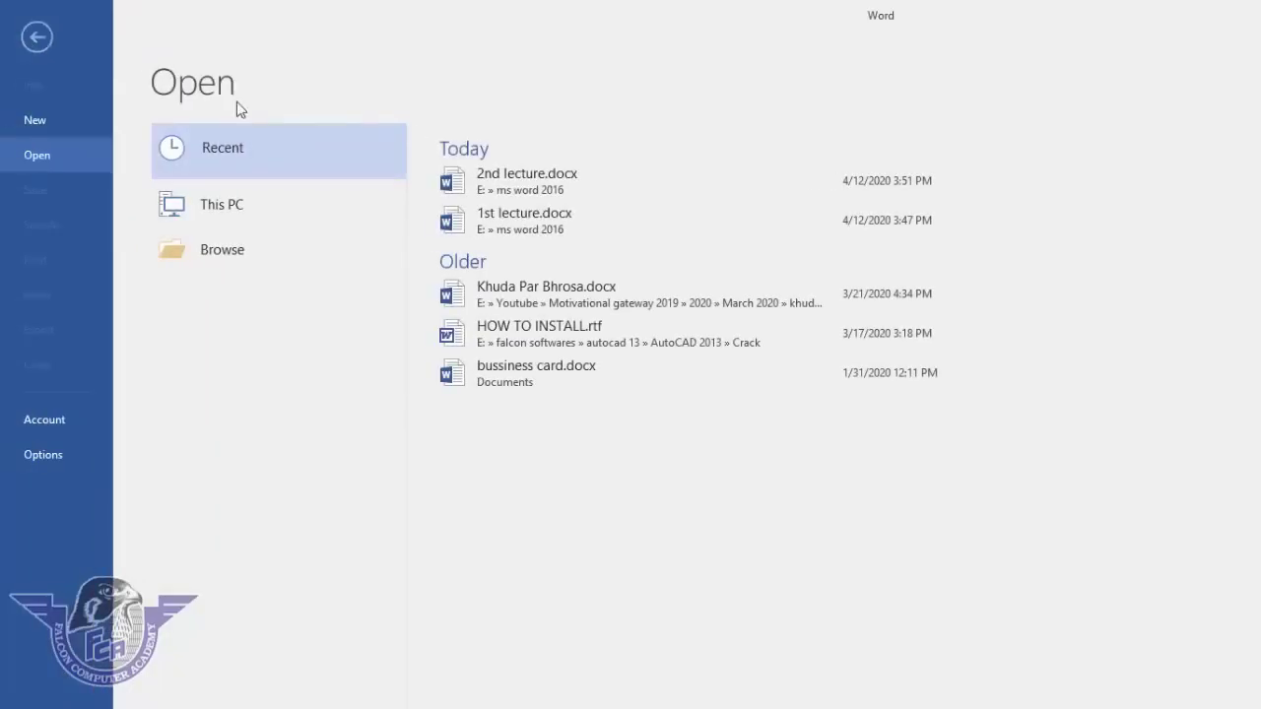
pyautogui.click(523, 176)
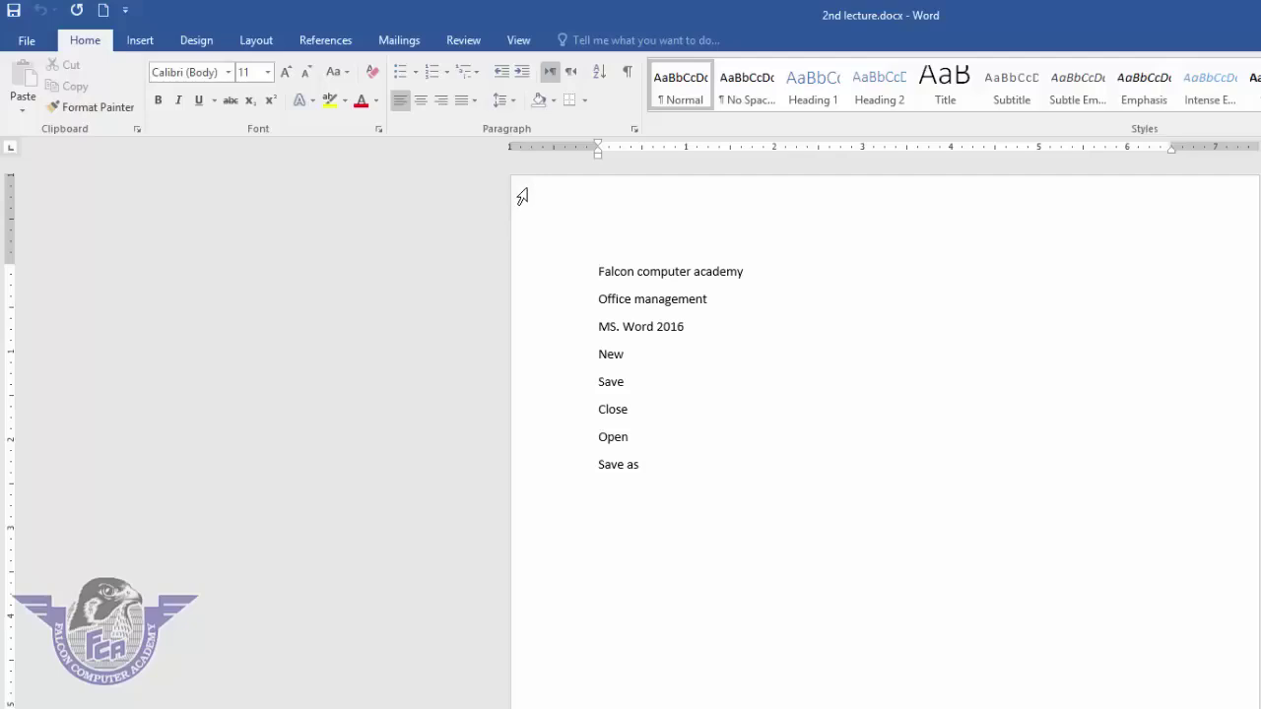
pyautogui.click(37, 46)
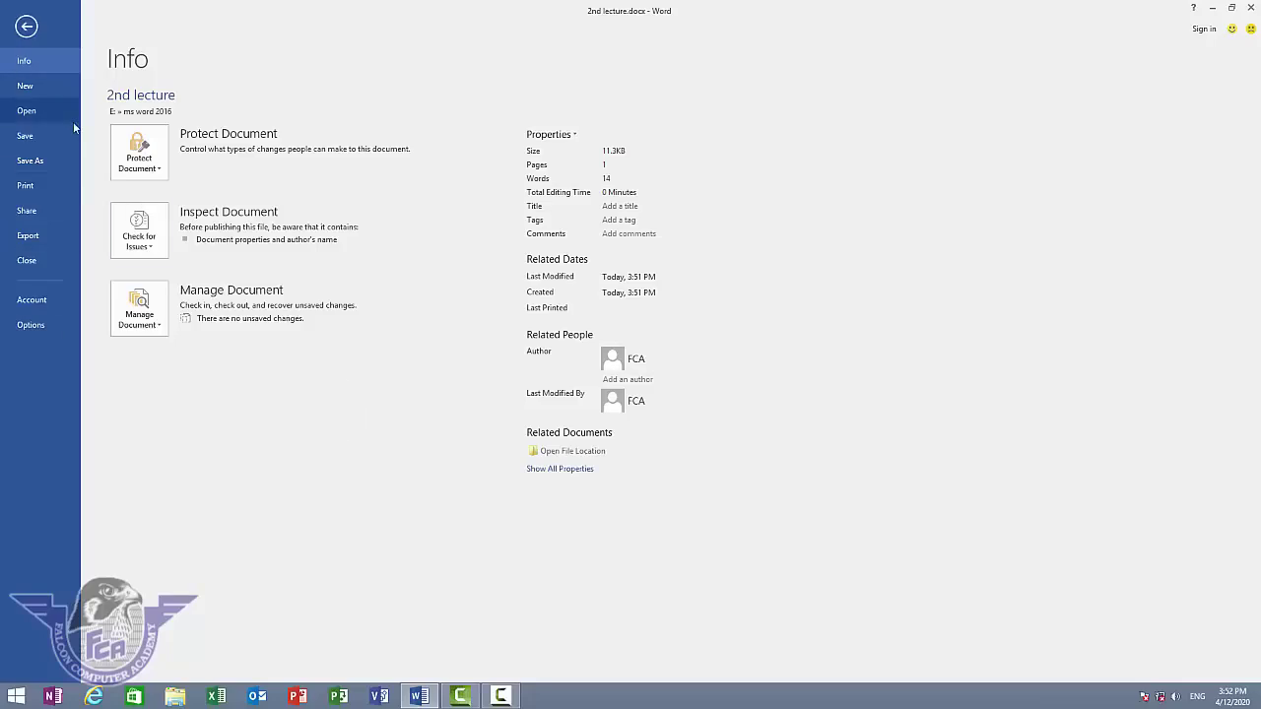
pyautogui.press('Escape')
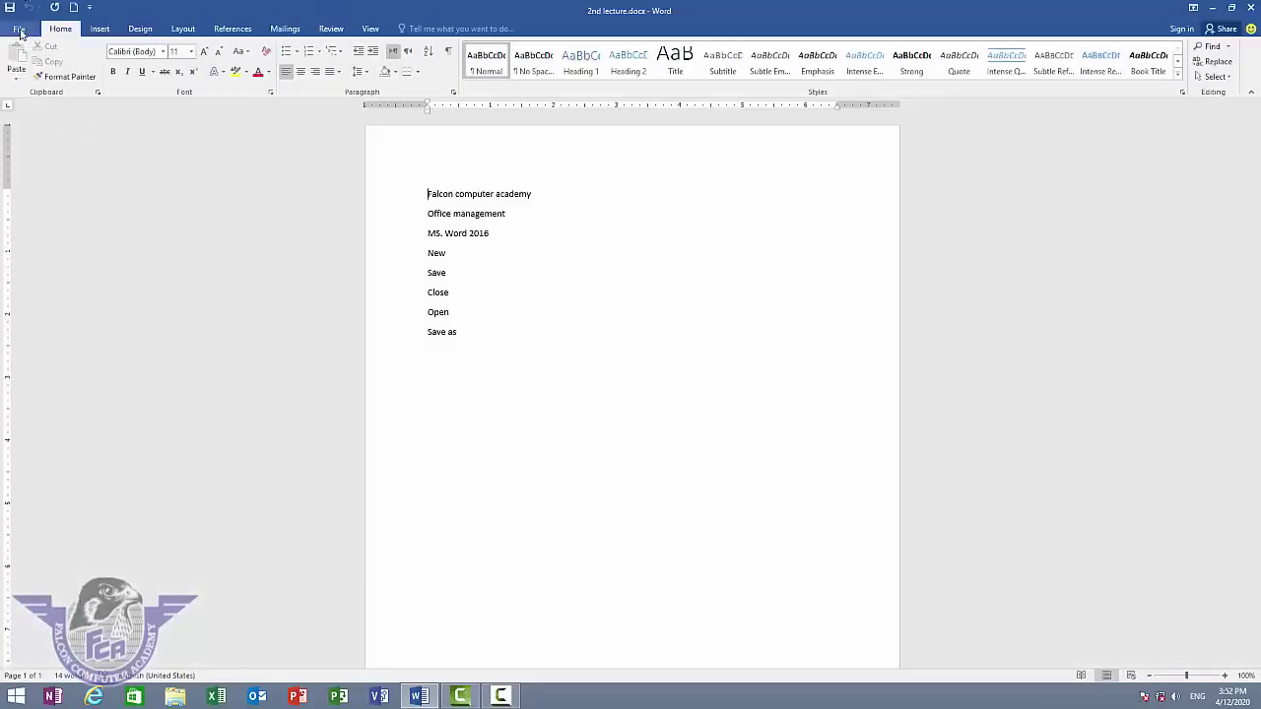
pyautogui.click(19, 29)
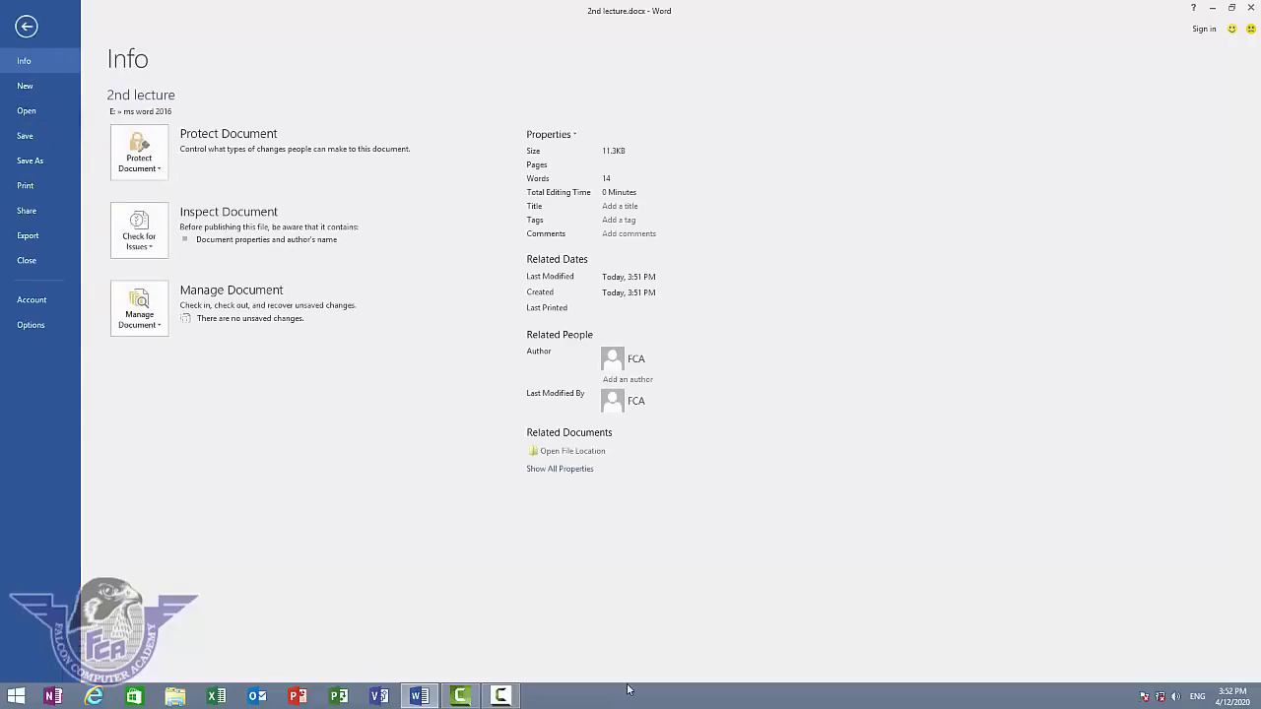
# - Go to the Print page and set Copies to 3
pyautogui.click(26, 187)
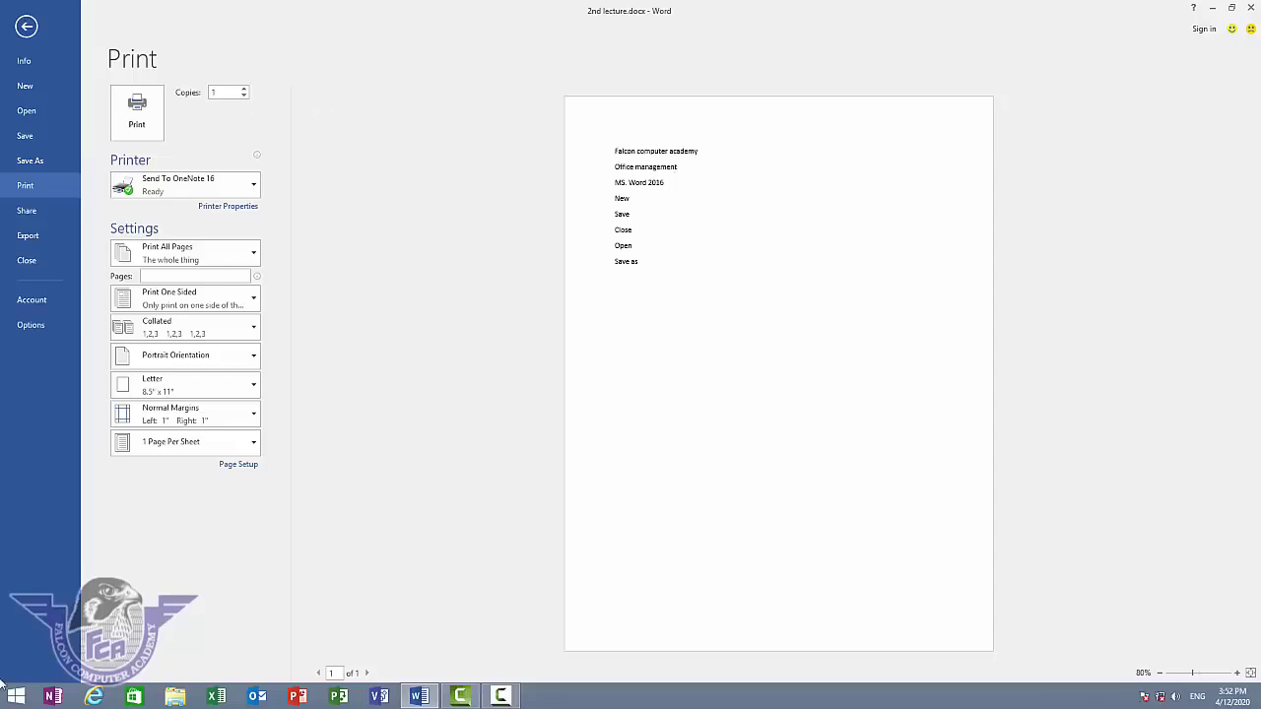
pyautogui.click(243, 88)
pyautogui.click(244, 89)
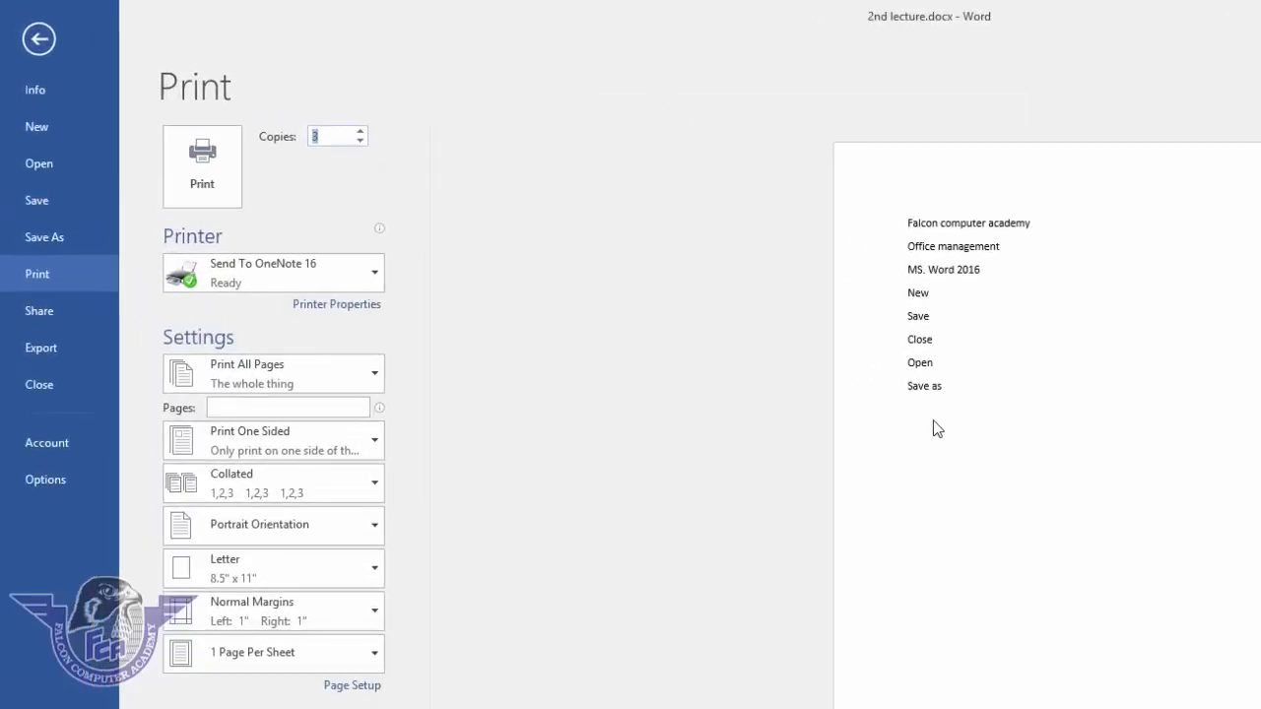
pyautogui.click(357, 275)
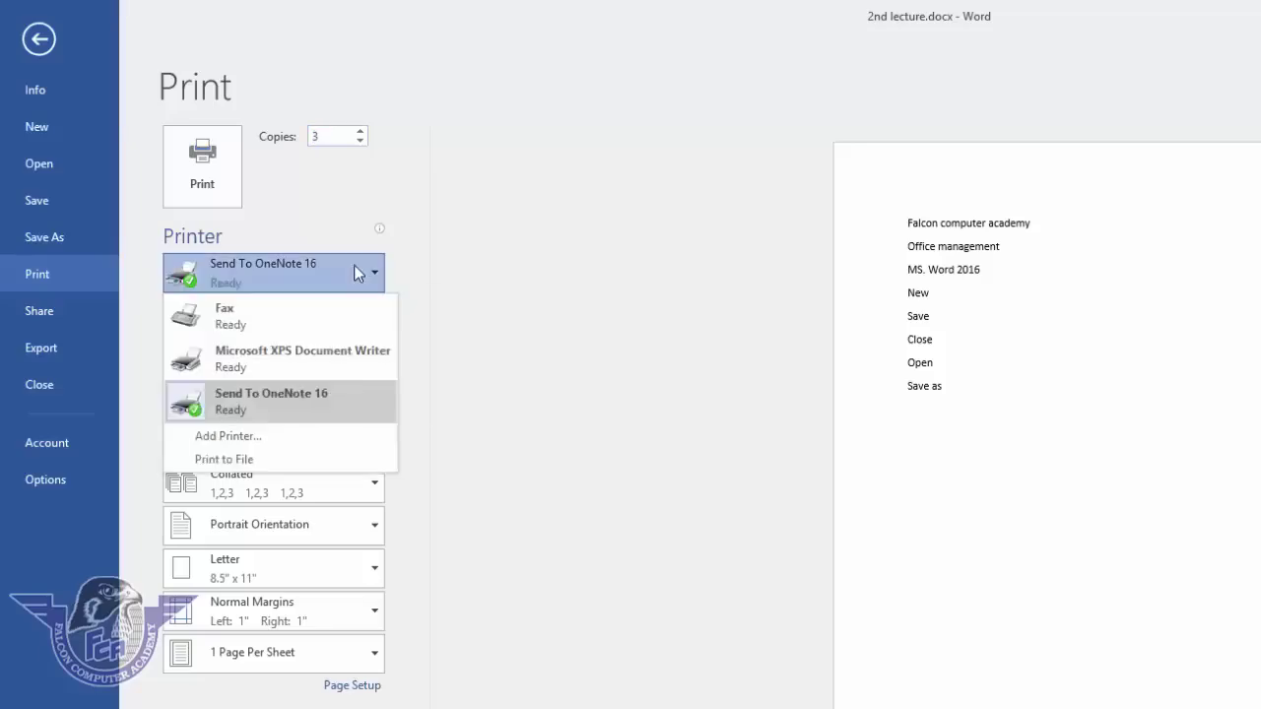
pyautogui.click(354, 266)
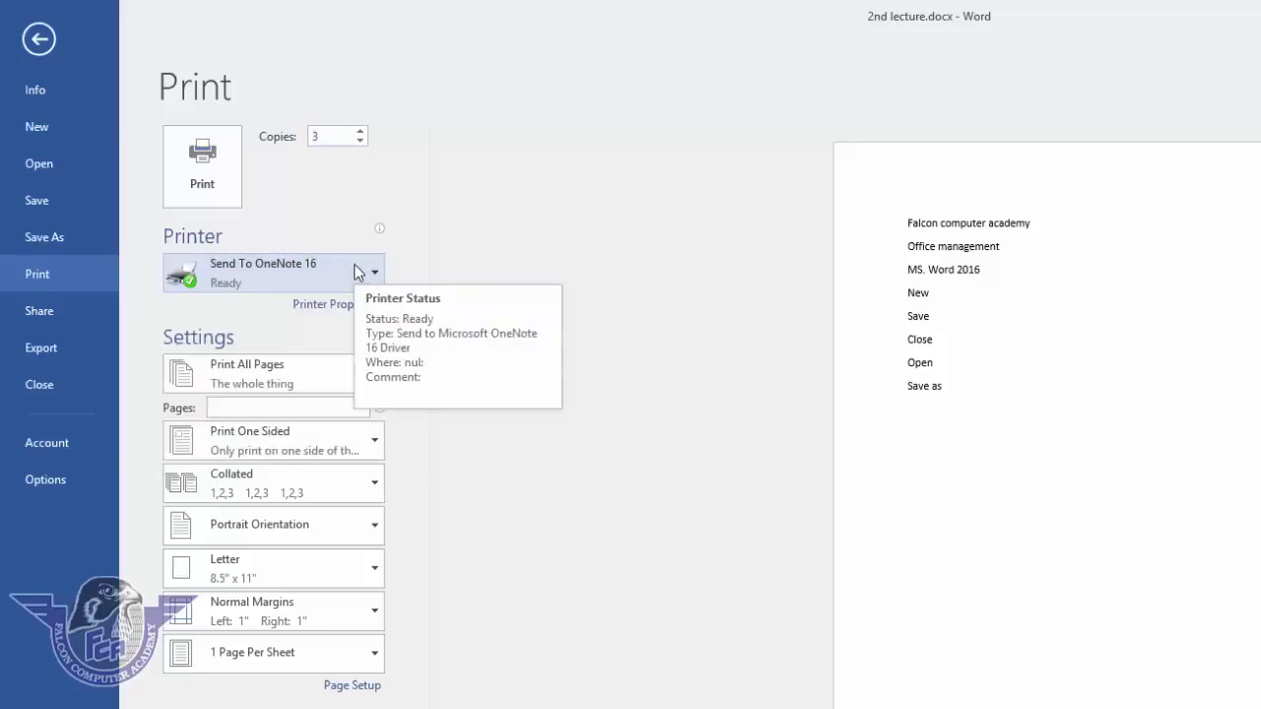
pyautogui.click(357, 272)
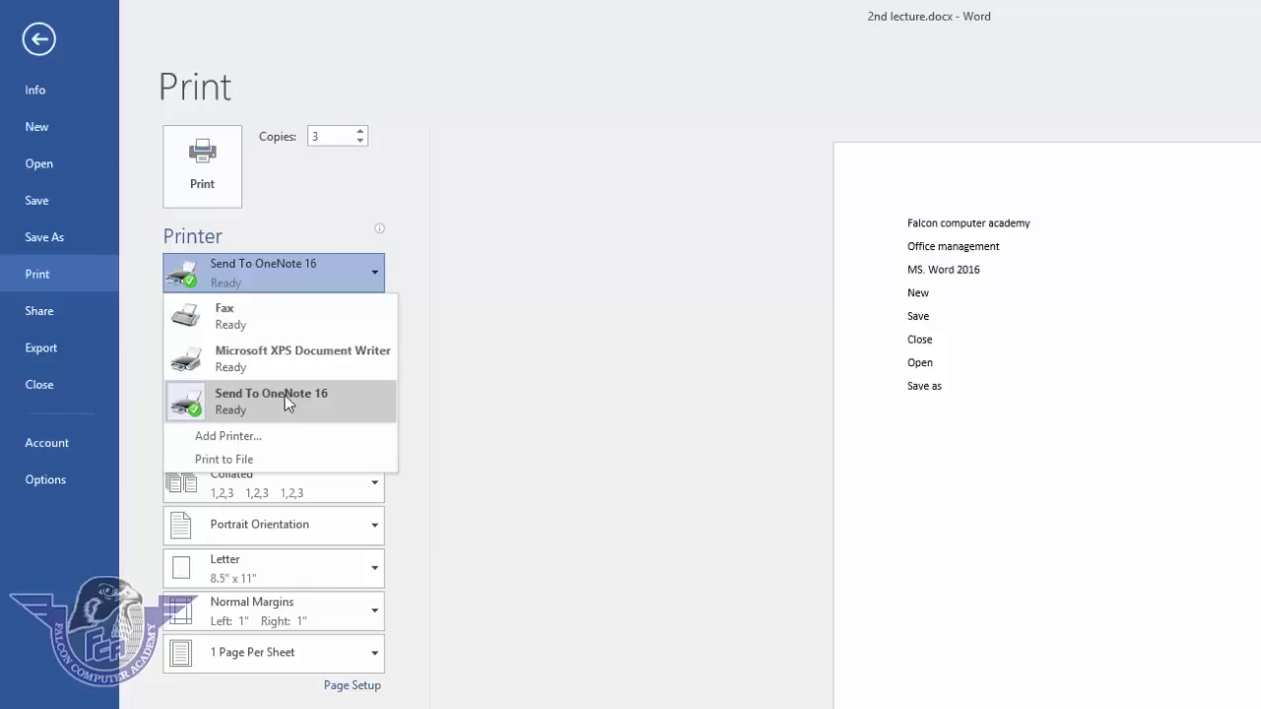
pyautogui.click(285, 395)
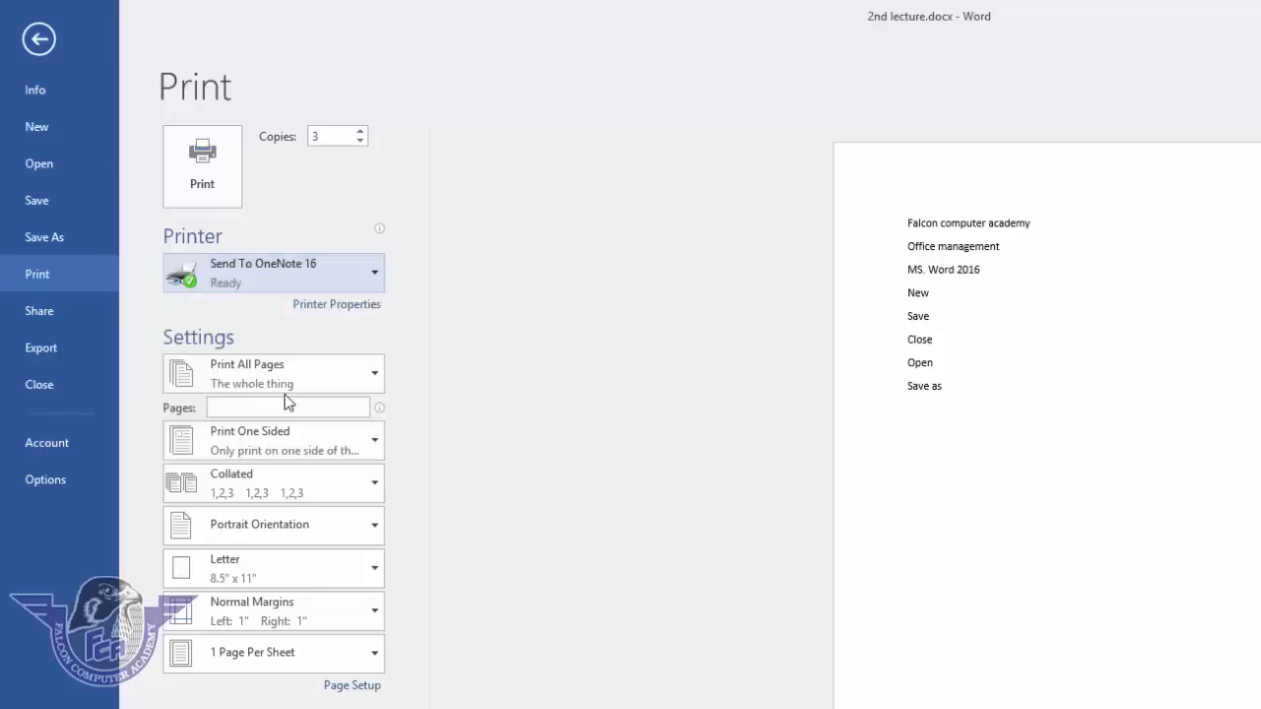
pyautogui.moveTo(335, 278)
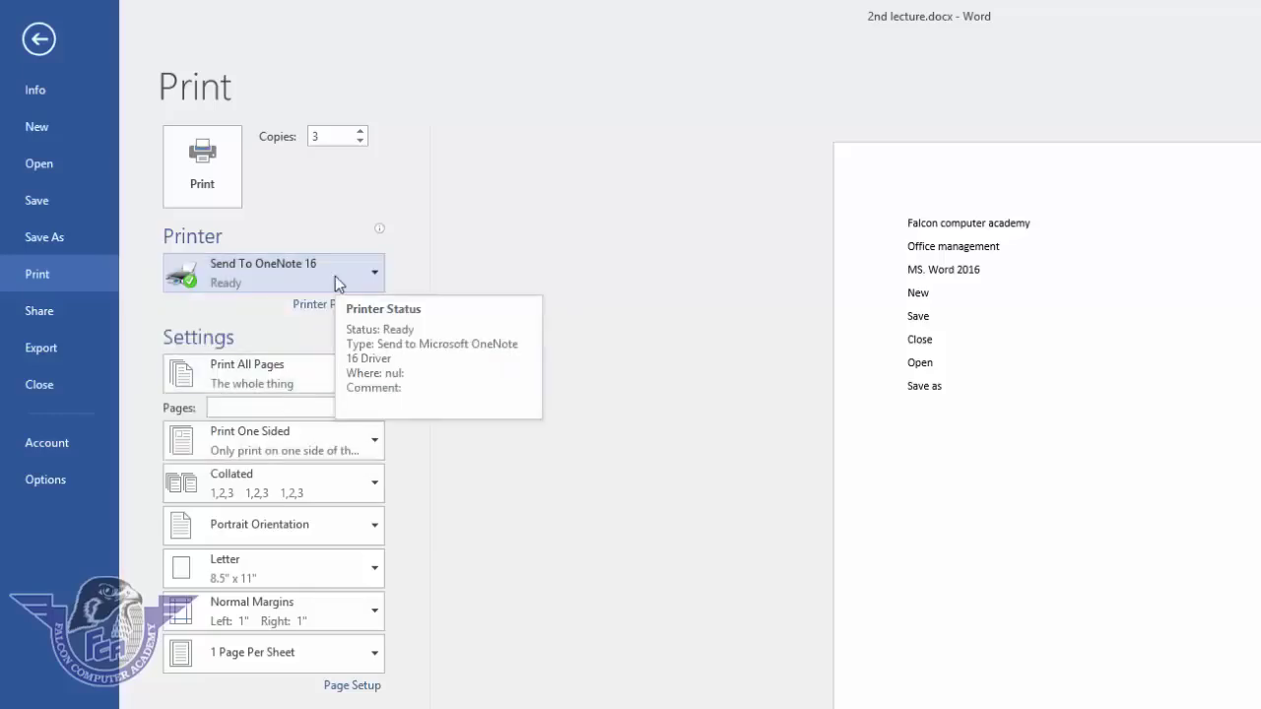
# - After trying Print All Pages and Print Current Page, set Custom Print with pages 3,6,10
pyautogui.click(297, 374)
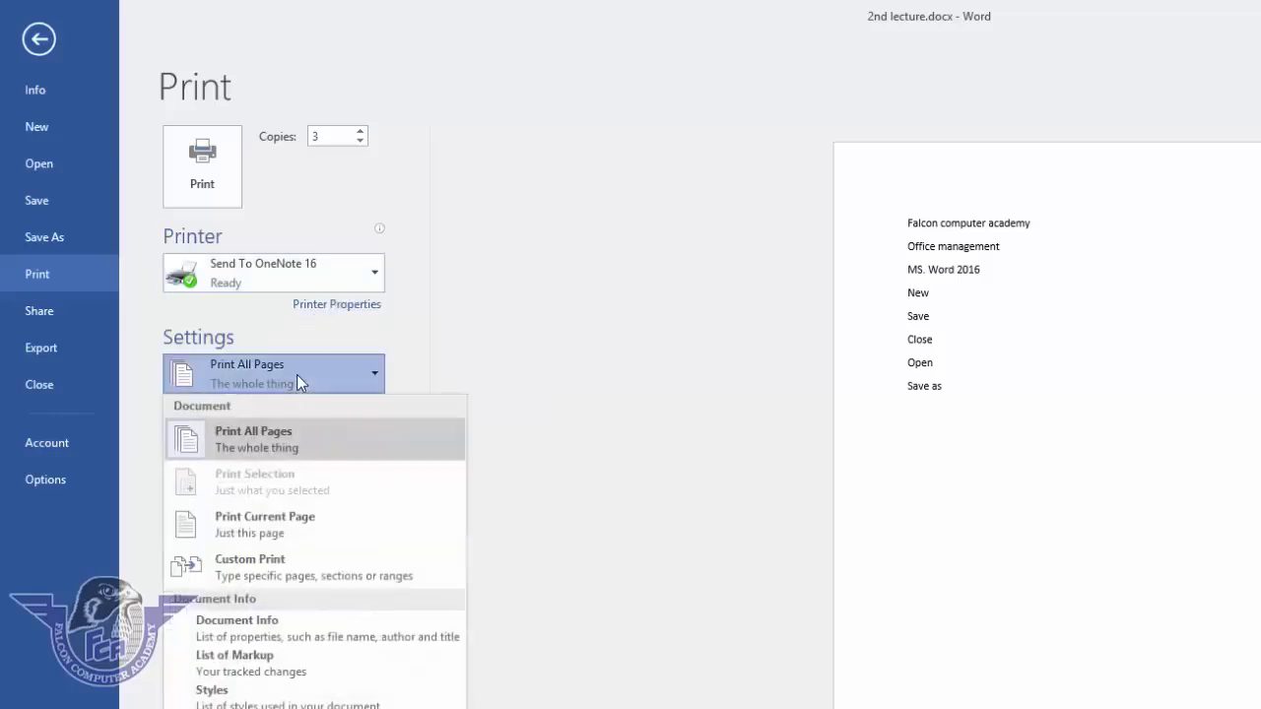
pyautogui.click(284, 448)
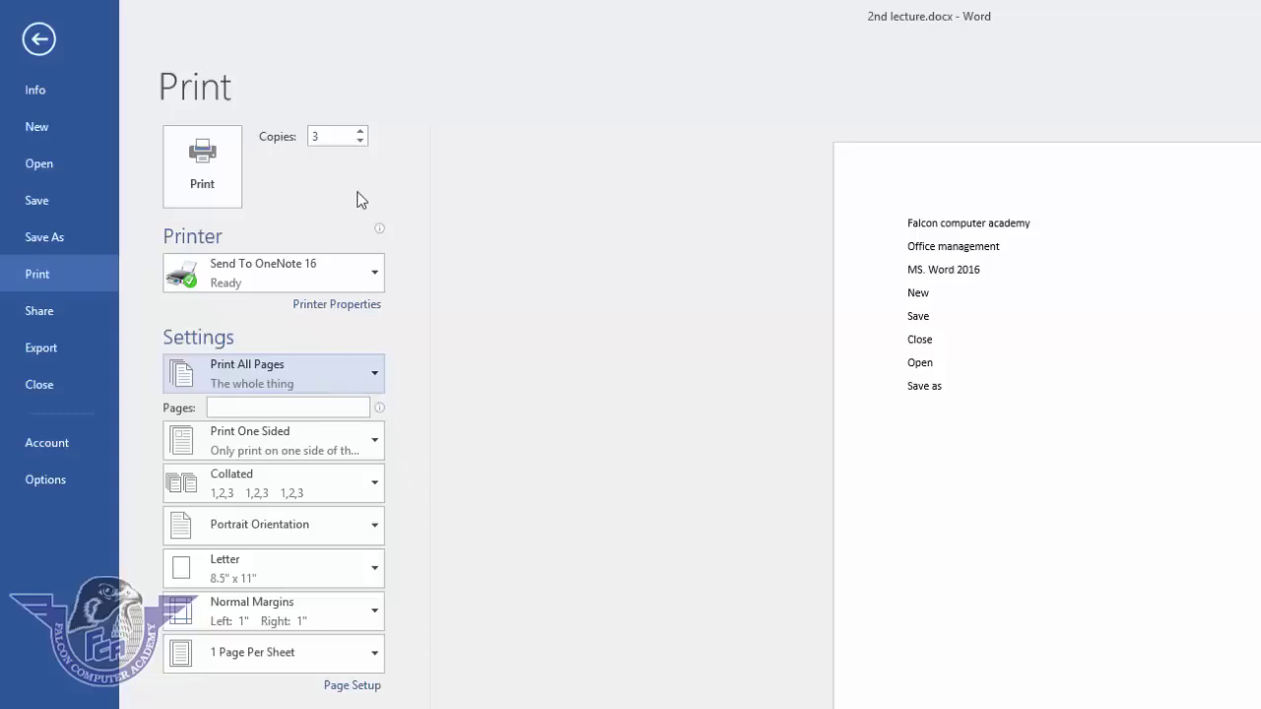
pyautogui.click(321, 377)
pyautogui.click(286, 524)
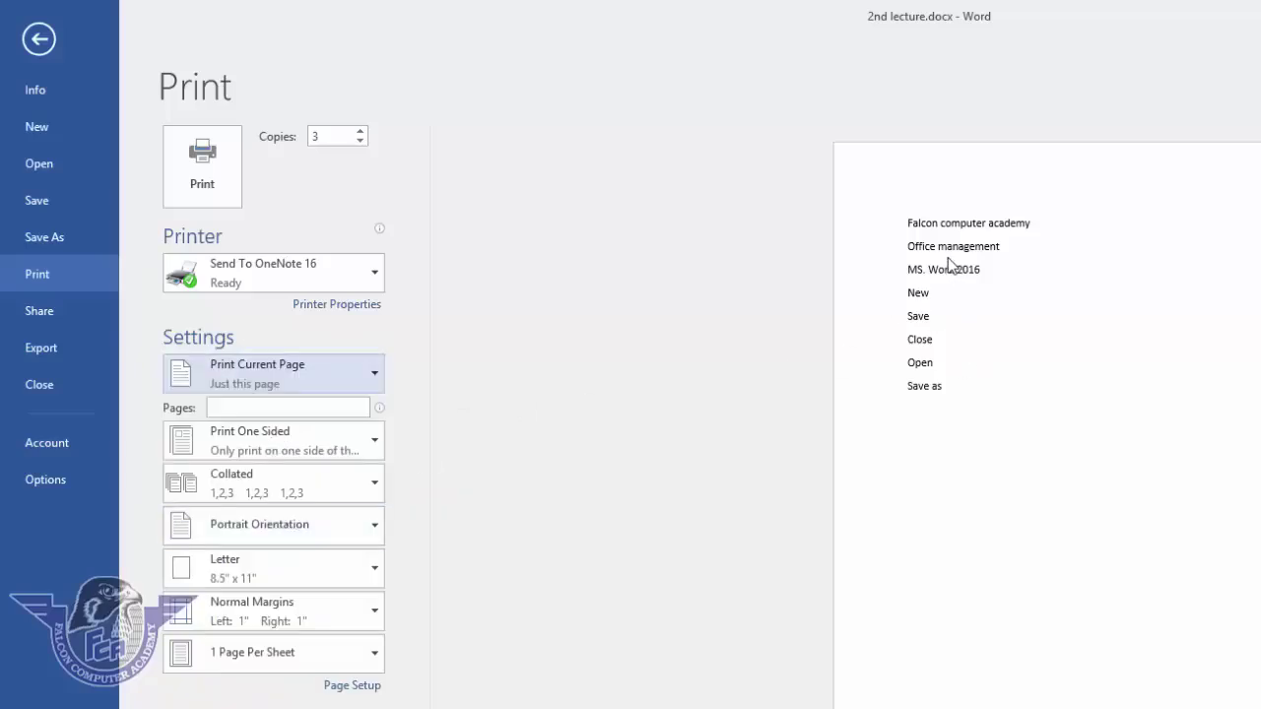
pyautogui.click(306, 370)
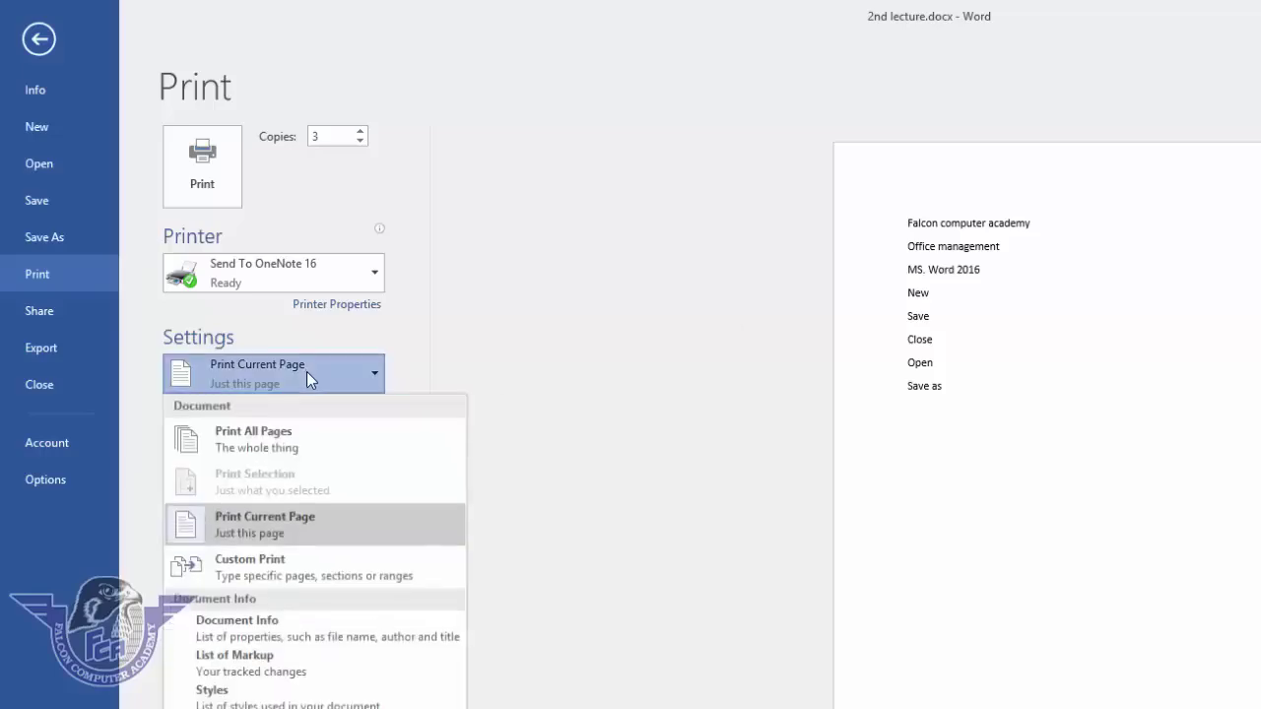
pyautogui.click(268, 568)
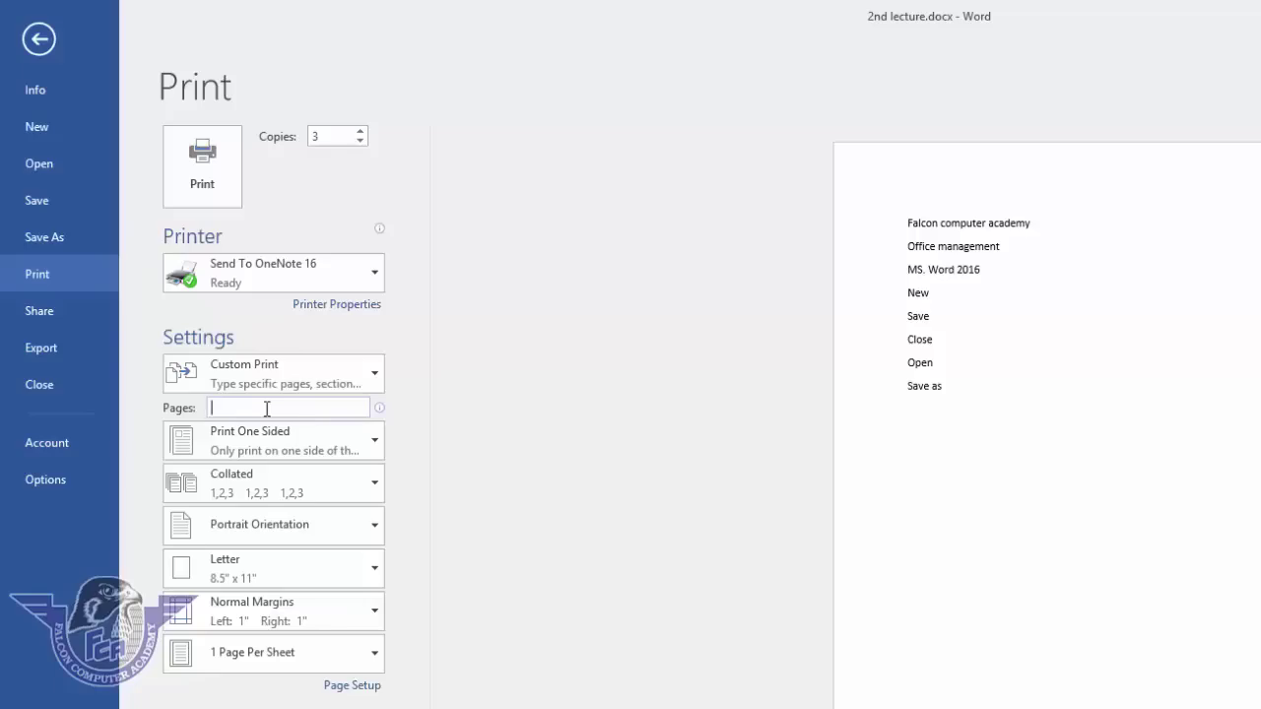
pyautogui.write('3,6,10')
pyautogui.write('-20')
pyautogui.press('BackSpace')
pyautogui.press('BackSpace')
pyautogui.press('BackSpace')
# - Switch from one-sided printing to Manually Print on Both Sides
pyautogui.click(318, 442)
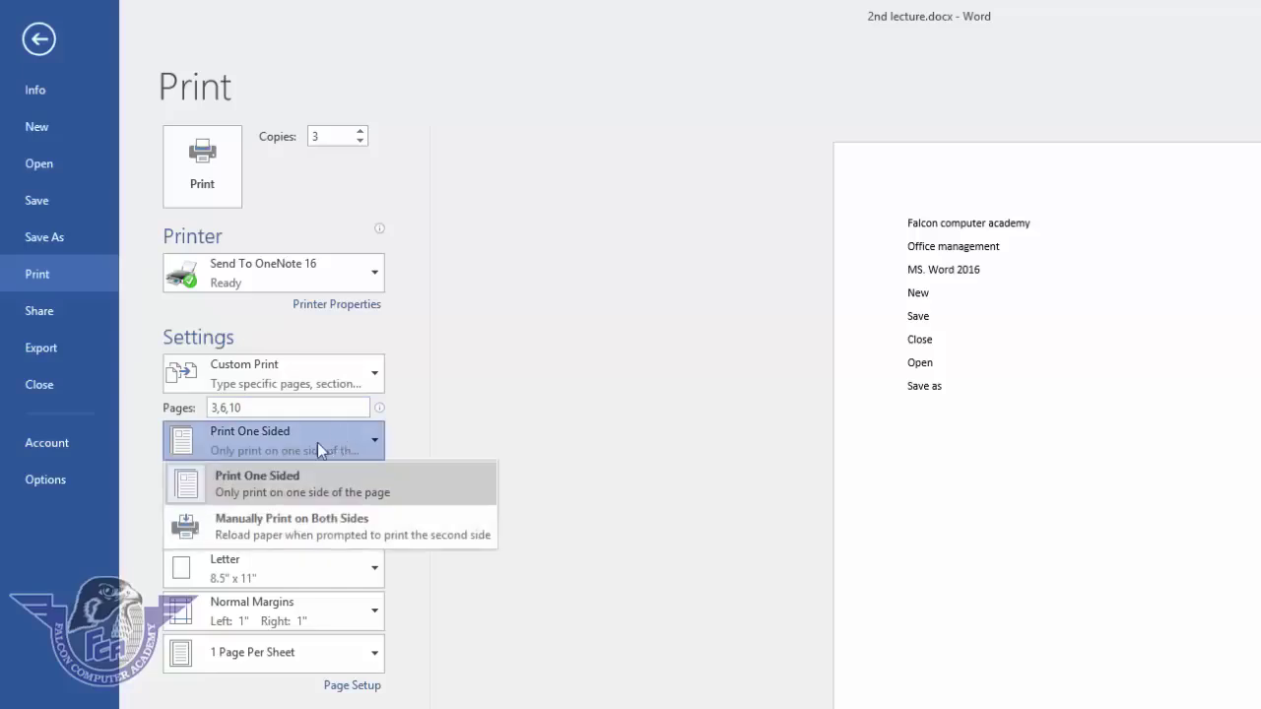
pyautogui.click(295, 492)
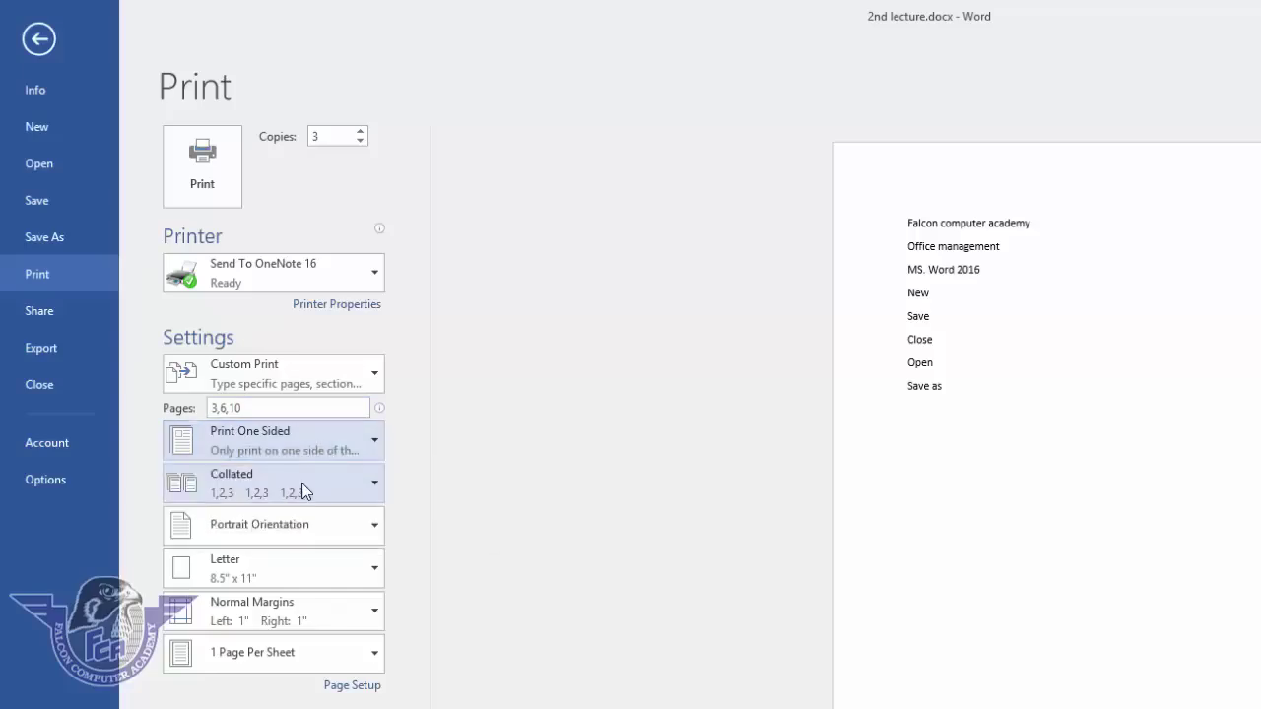
pyautogui.click(320, 442)
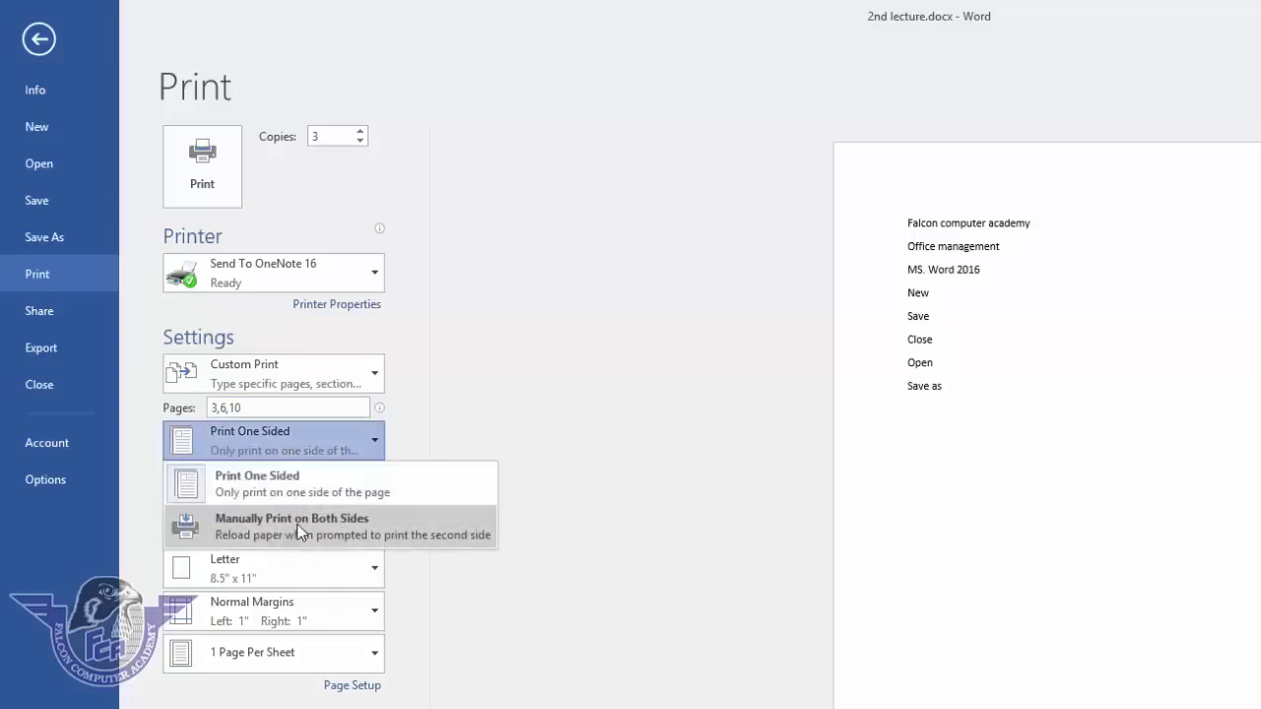
pyautogui.click(298, 527)
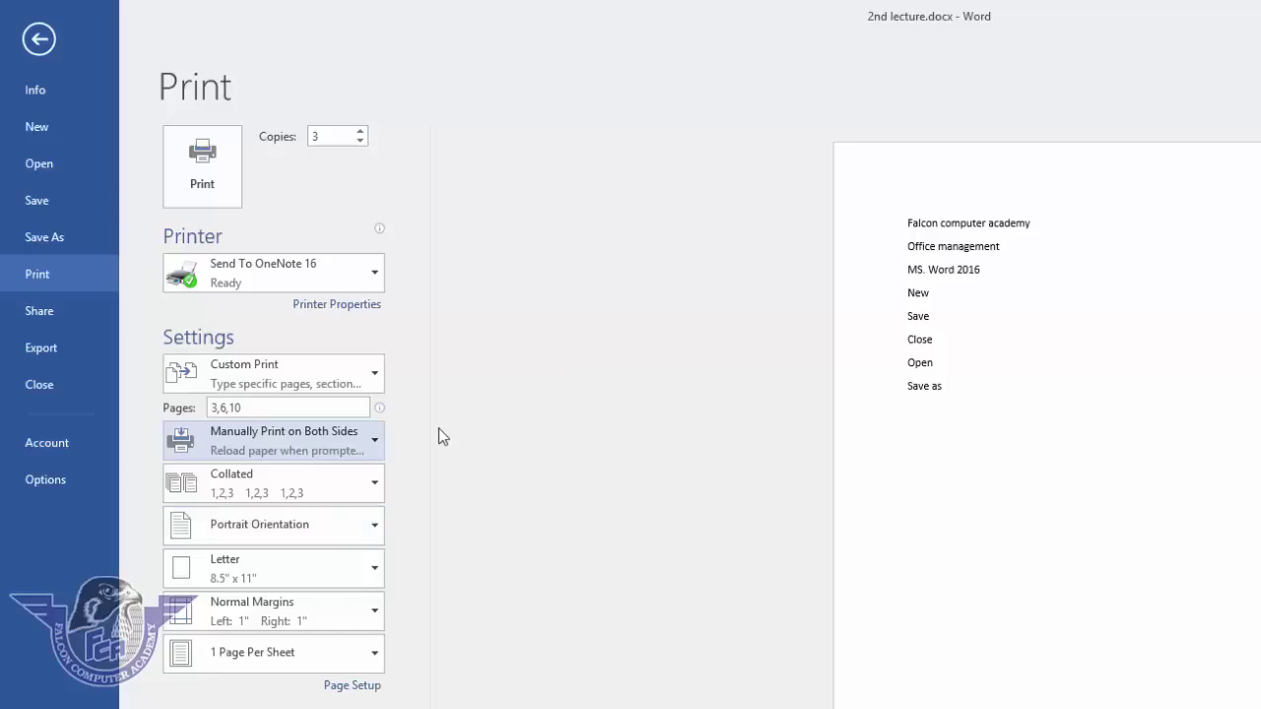
pyautogui.click(332, 541)
# - Try Uncollated copies, then set collation back to Collated
pyautogui.click(338, 490)
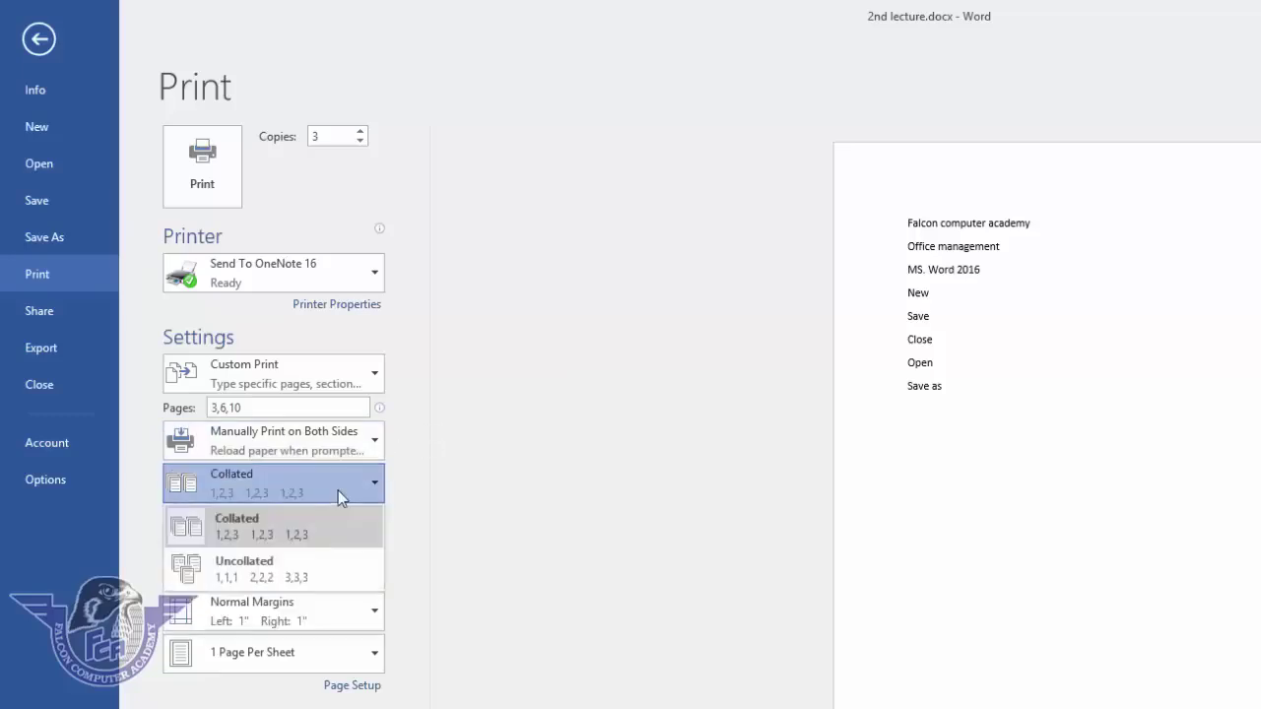
pyautogui.click(276, 527)
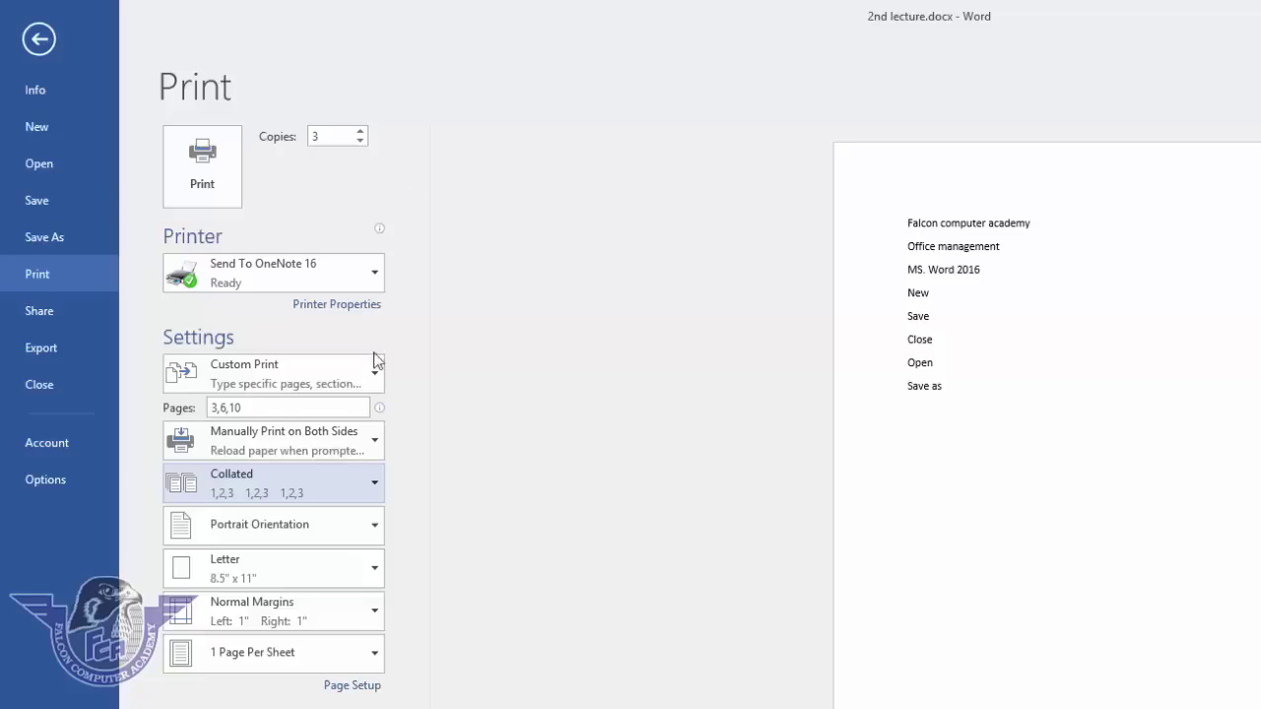
pyautogui.click(282, 497)
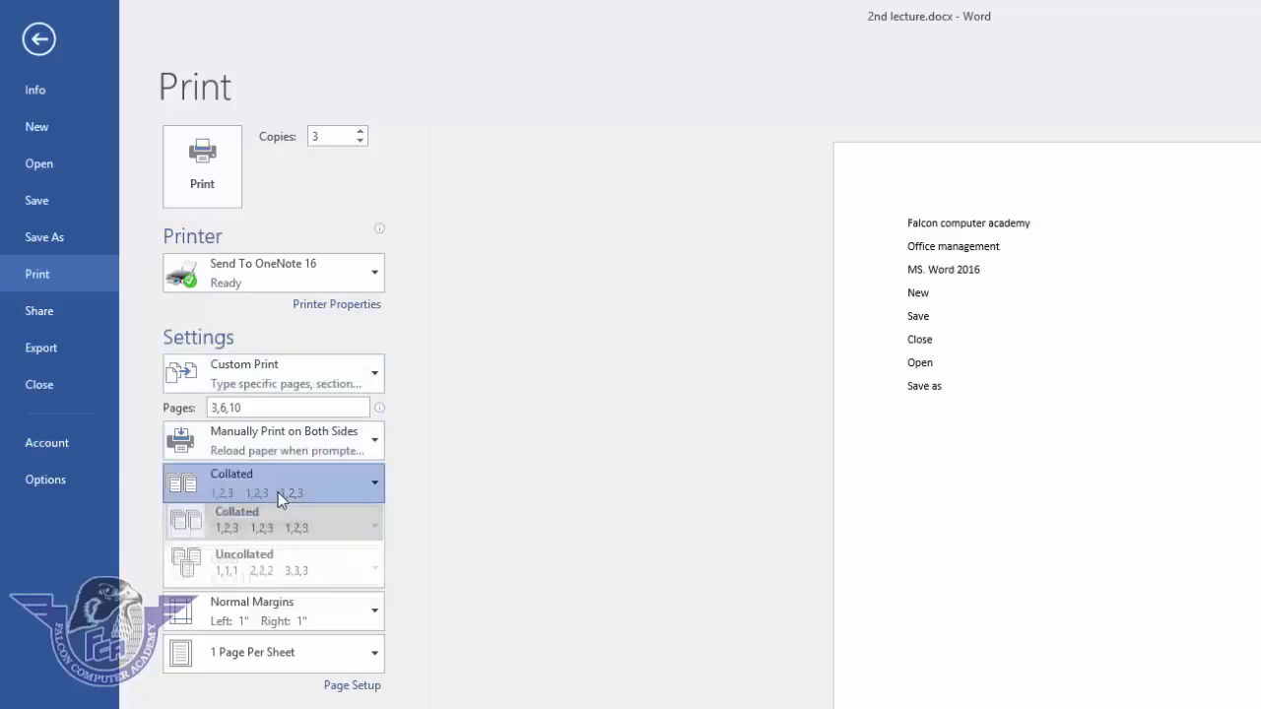
pyautogui.click(272, 569)
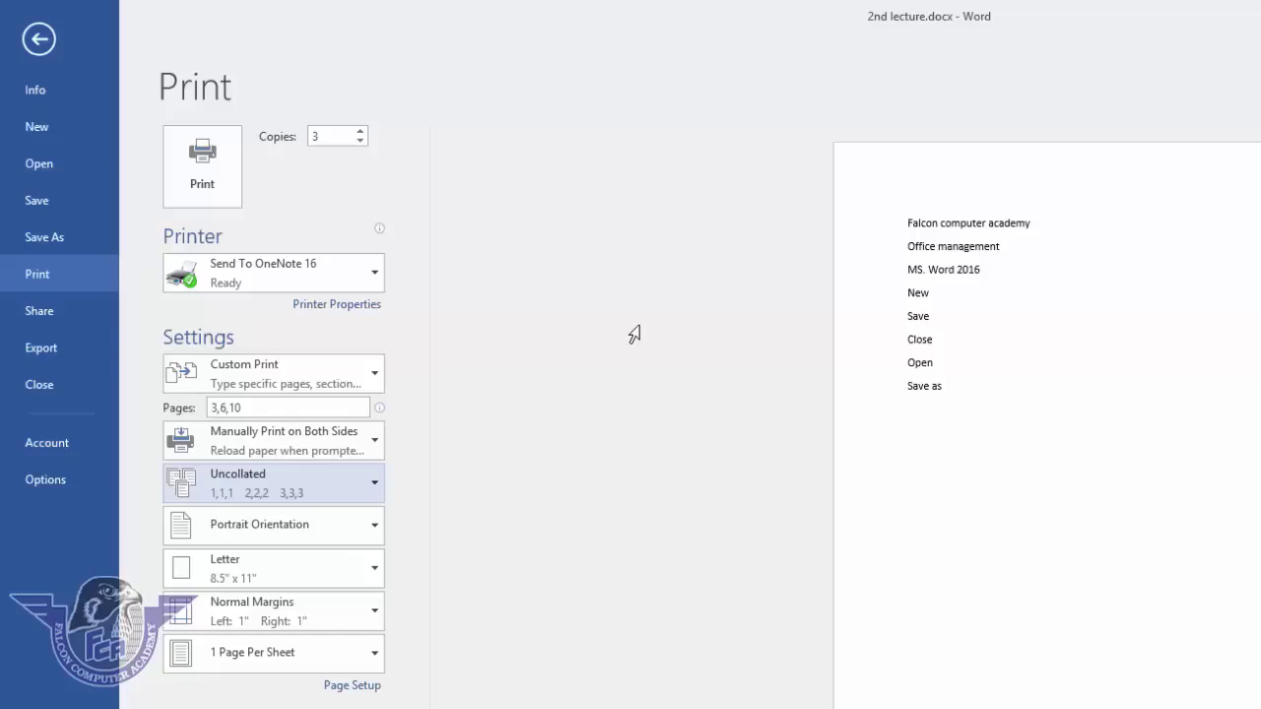
pyautogui.click(322, 484)
pyautogui.click(290, 515)
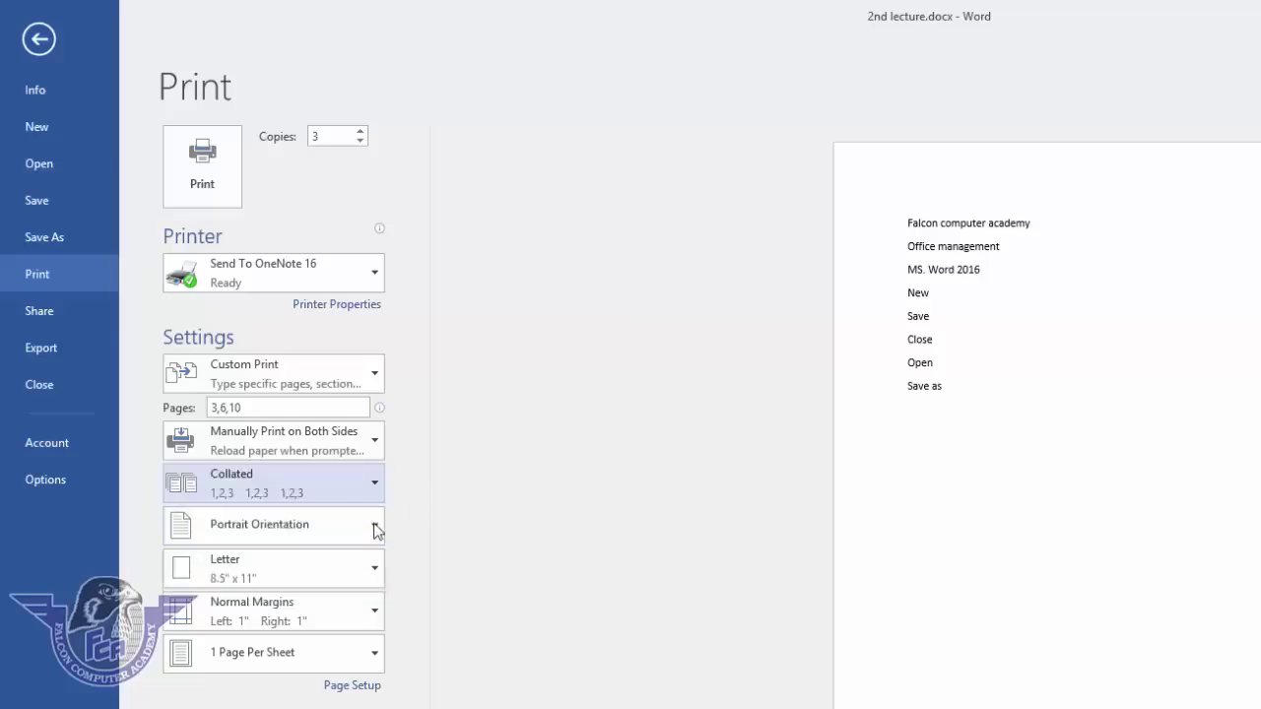
# - Change the print orientation from Portrait to Landscape
pyautogui.click(335, 527)
pyautogui.click(293, 576)
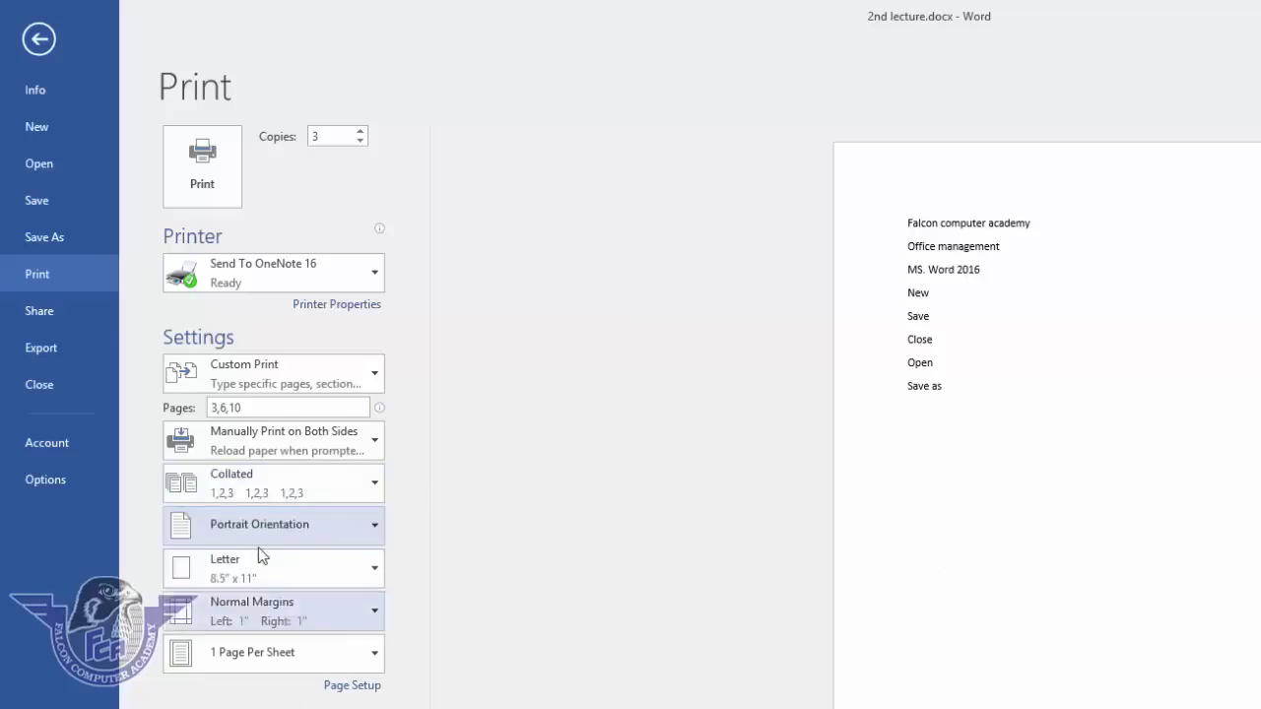
pyautogui.click(281, 522)
pyautogui.click(281, 613)
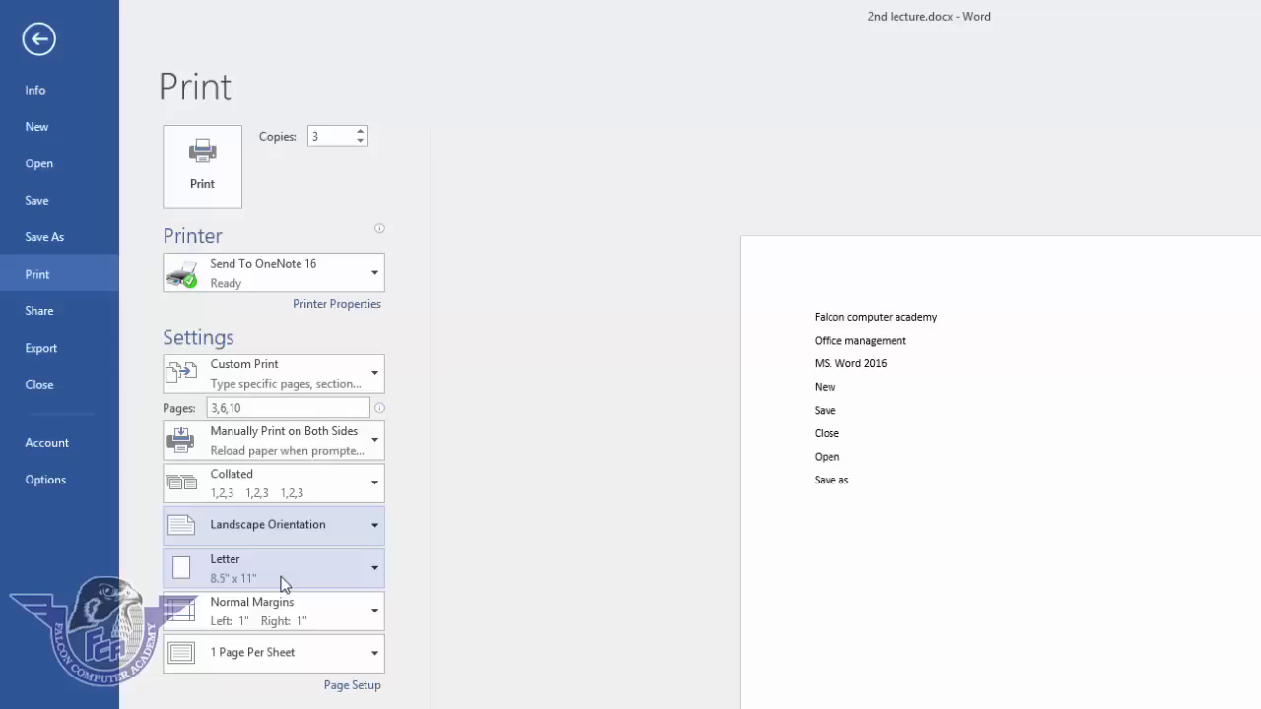
# - Choose A4 paper size and Normal margins
pyautogui.click(284, 584)
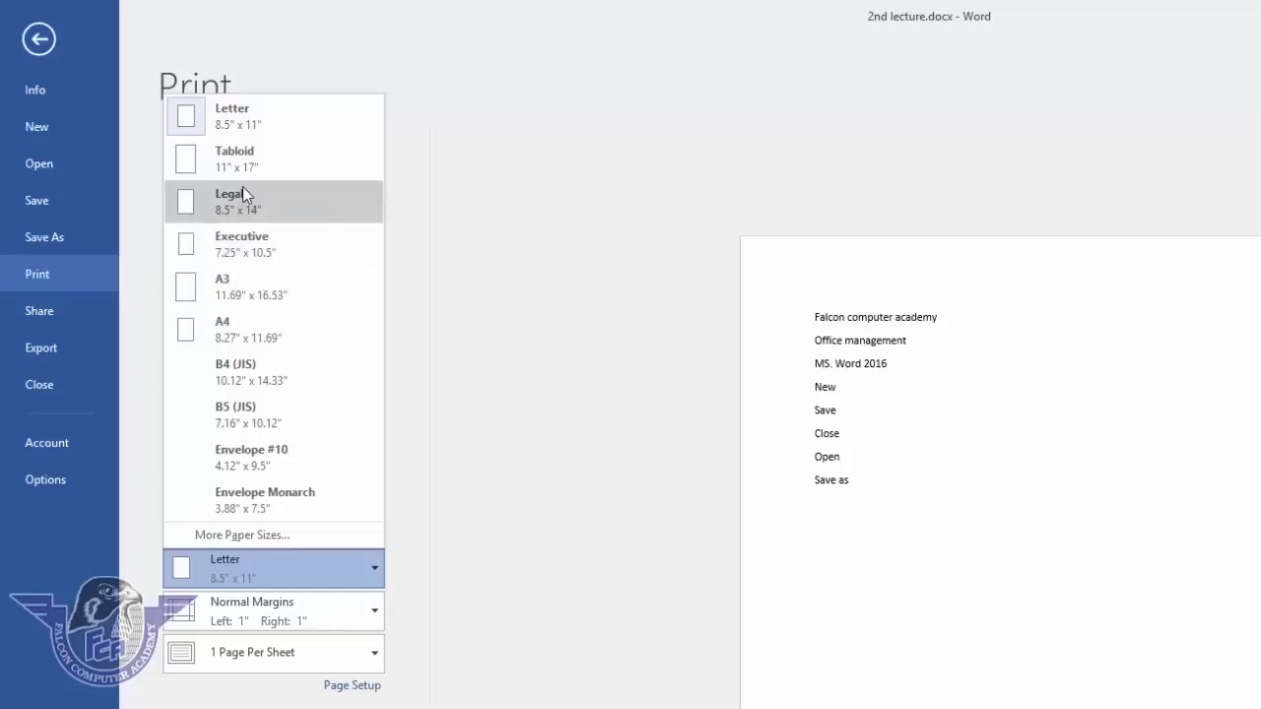
pyautogui.click(232, 326)
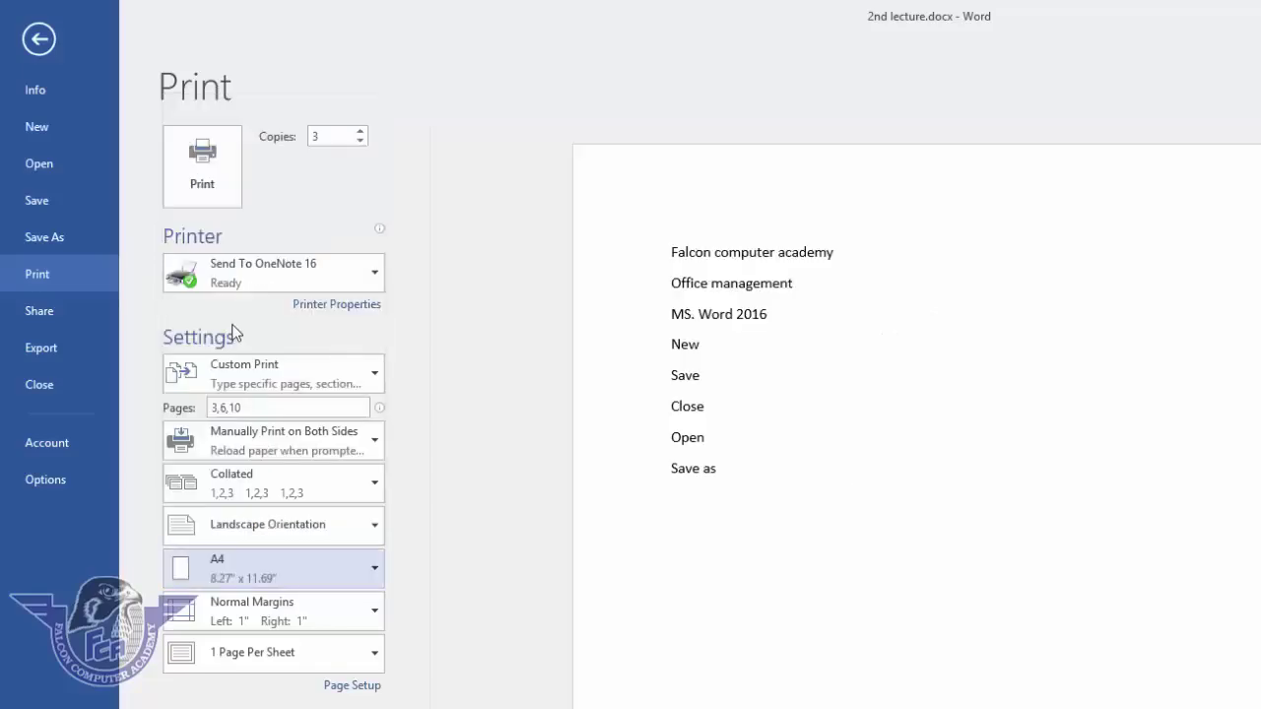
pyautogui.click(269, 617)
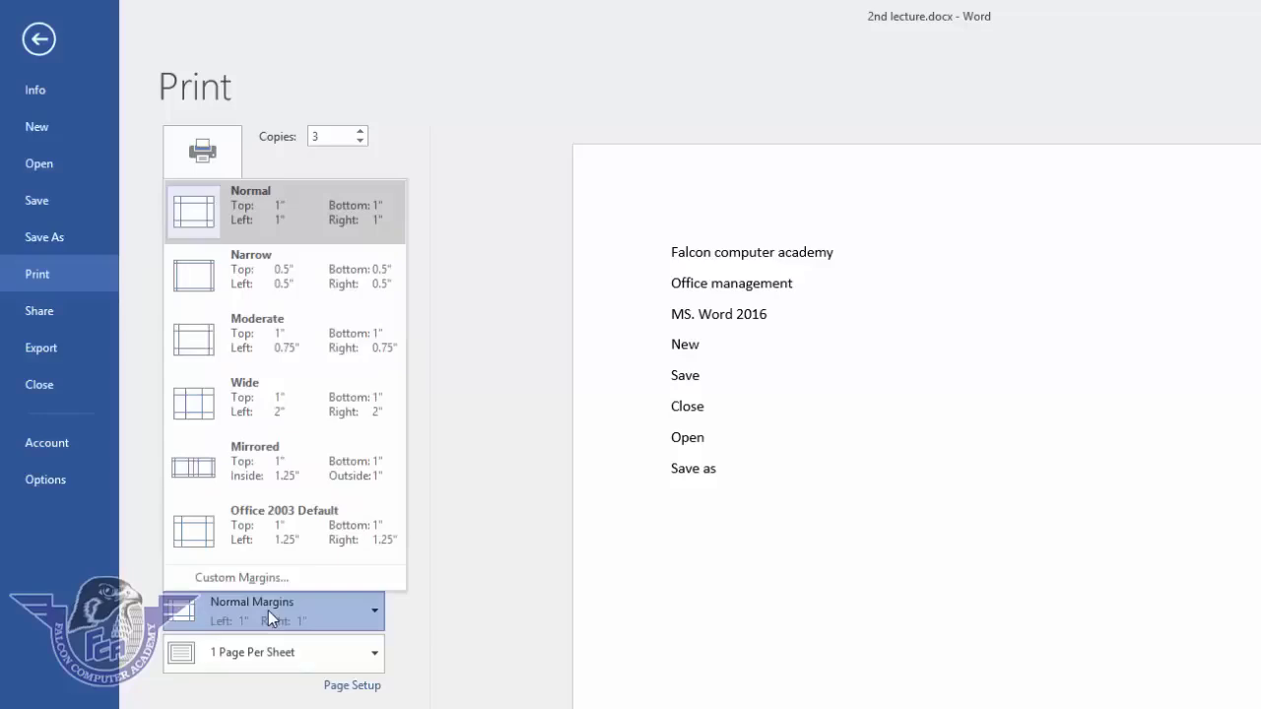
pyautogui.click(337, 219)
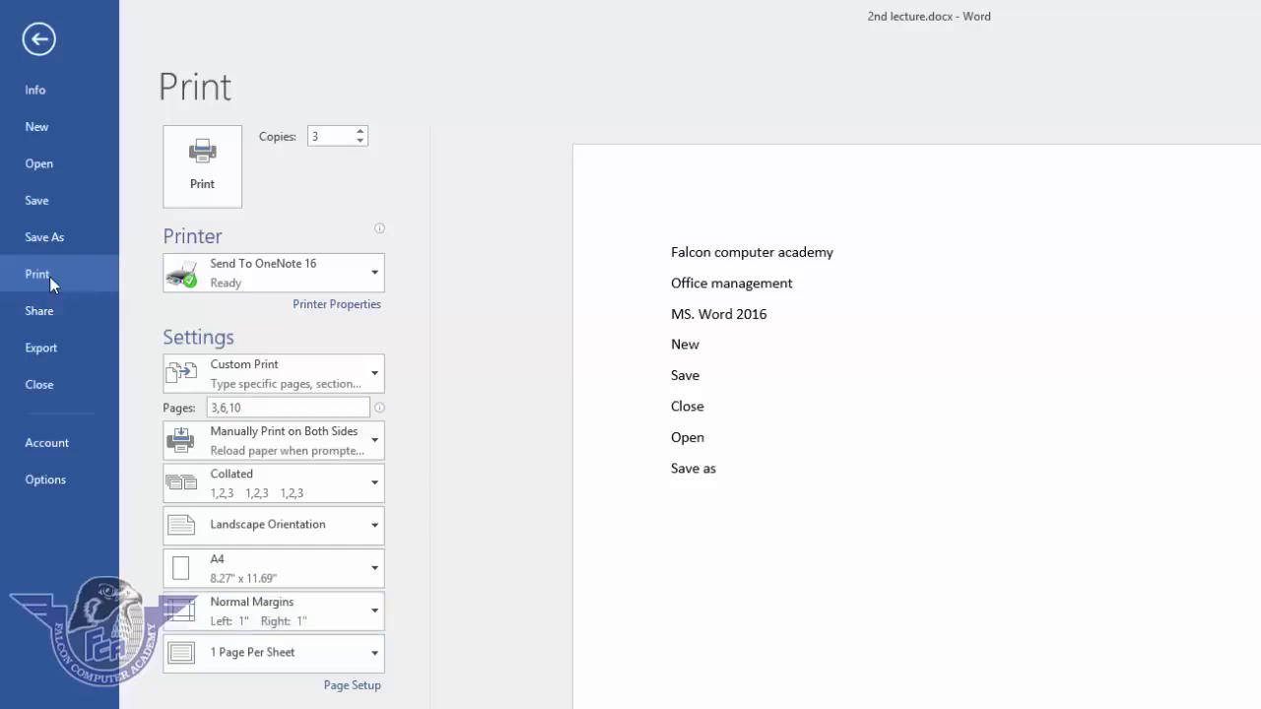
# - Switch to the Export page offering Create PDF/XPS Document
pyautogui.click(65, 350)
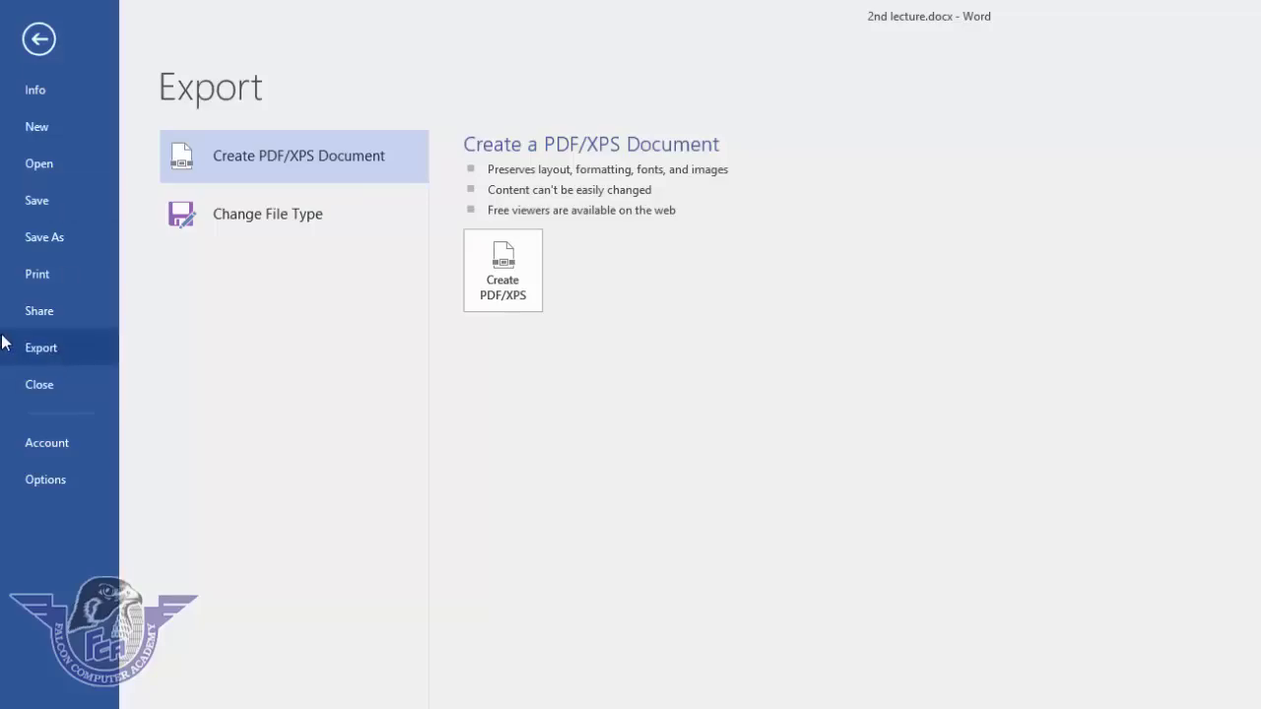
# - Export the document as 2nd lecture.pdf to the Desktop with Create PDF/XPS and publish it
pyautogui.press('Escape')
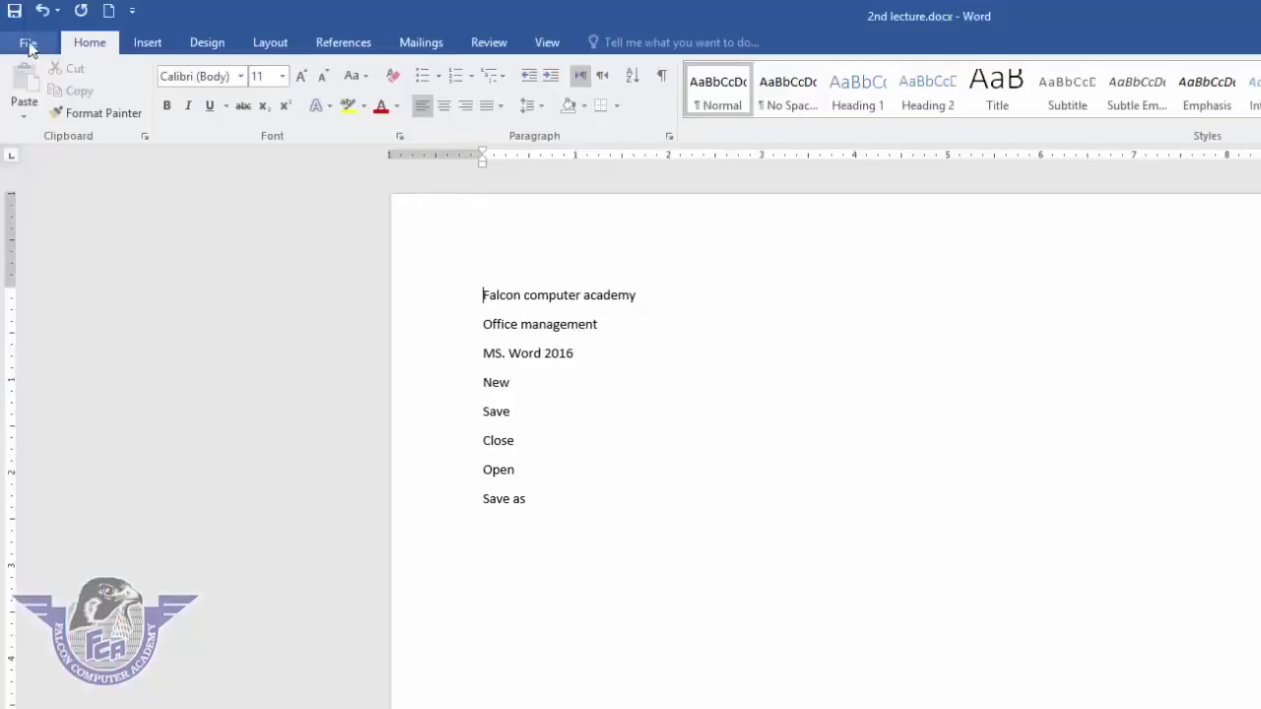
pyautogui.click(28, 45)
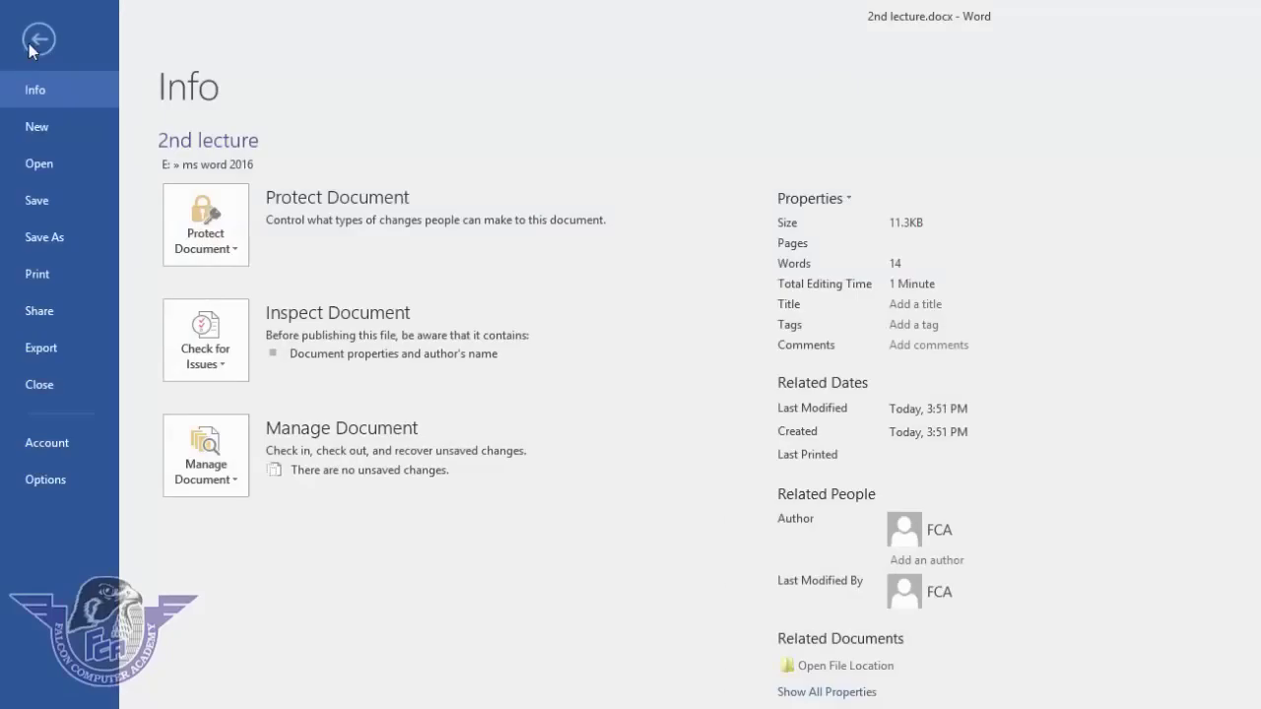
pyautogui.click(80, 354)
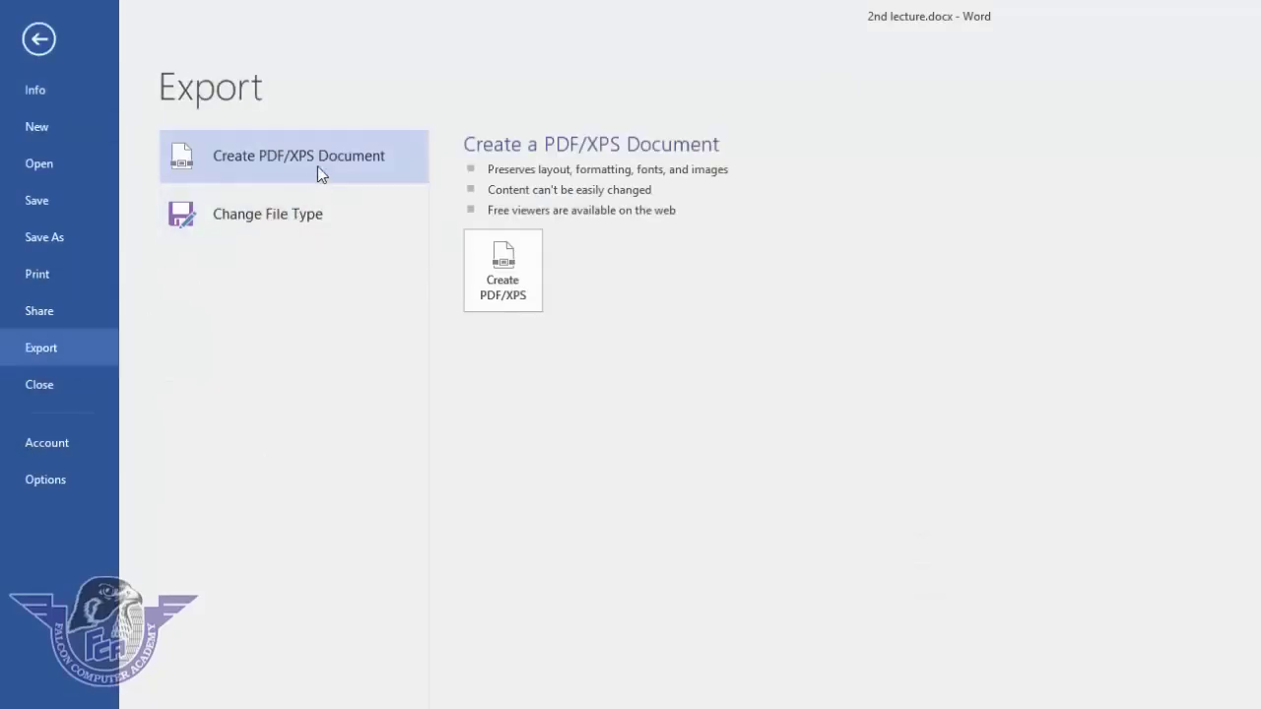
pyautogui.click(513, 298)
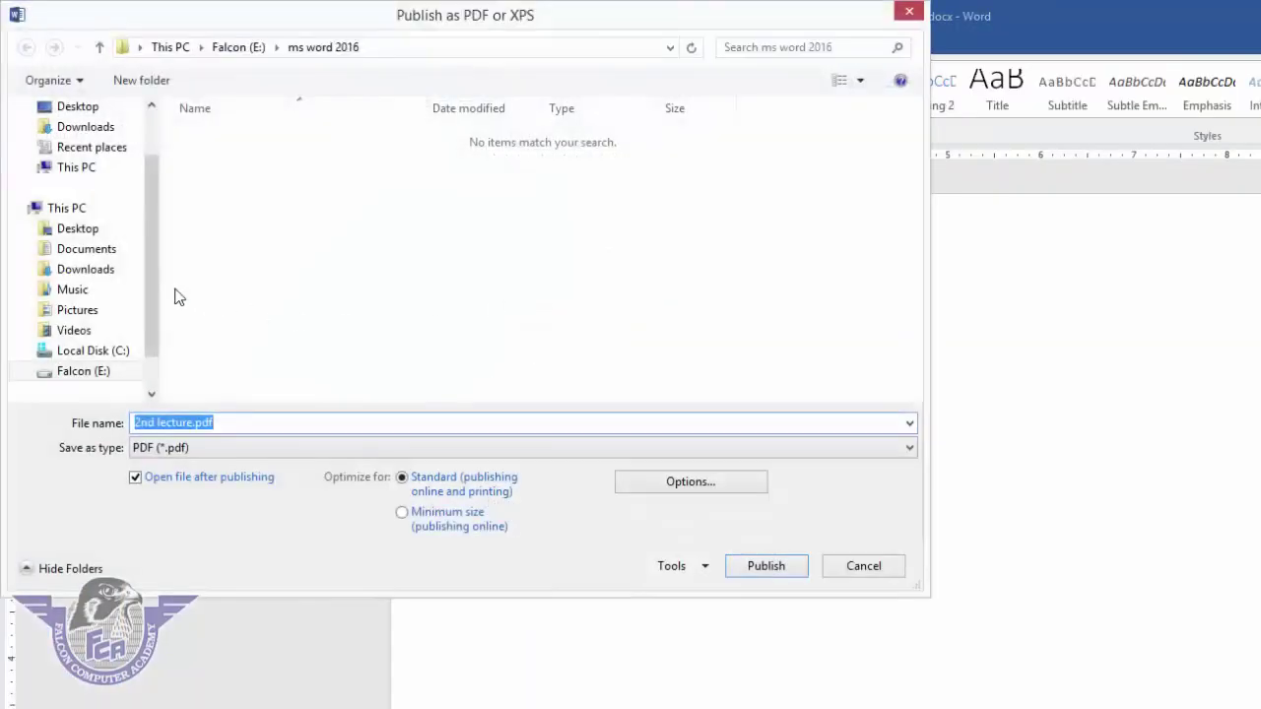
pyautogui.scroll(2, 147, 267)
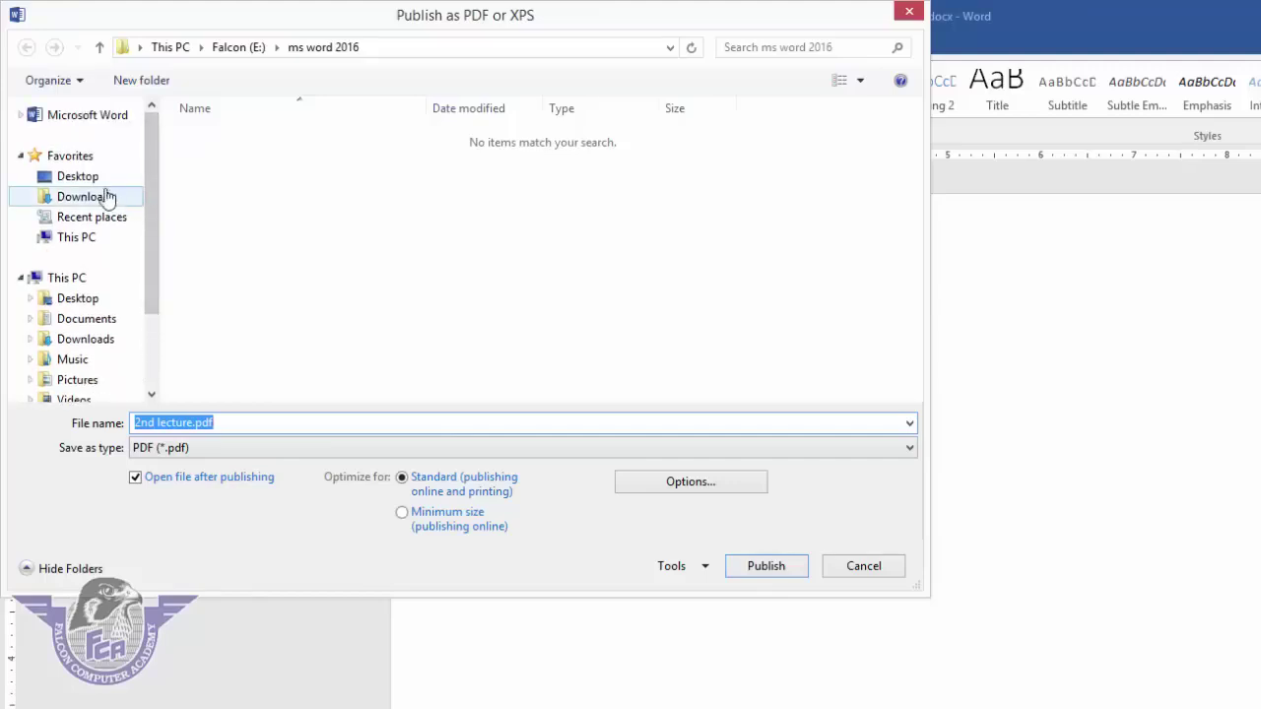
pyautogui.click(91, 184)
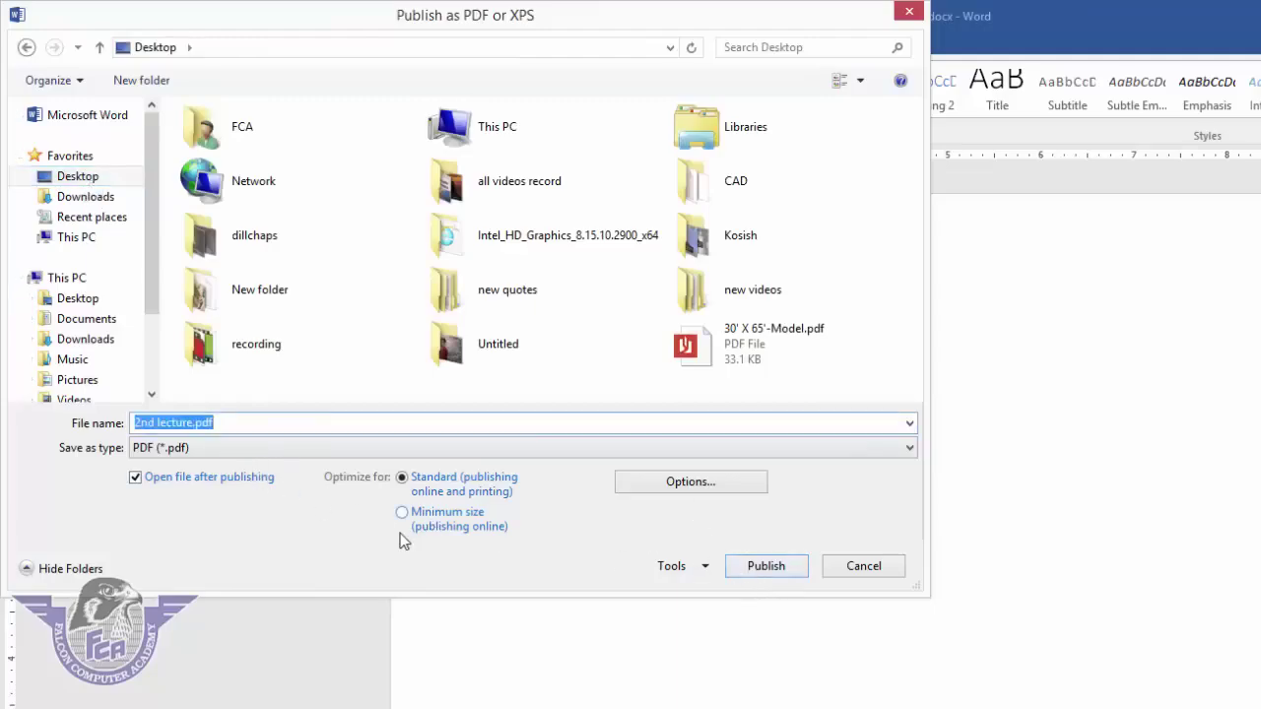
pyautogui.click(67, 177)
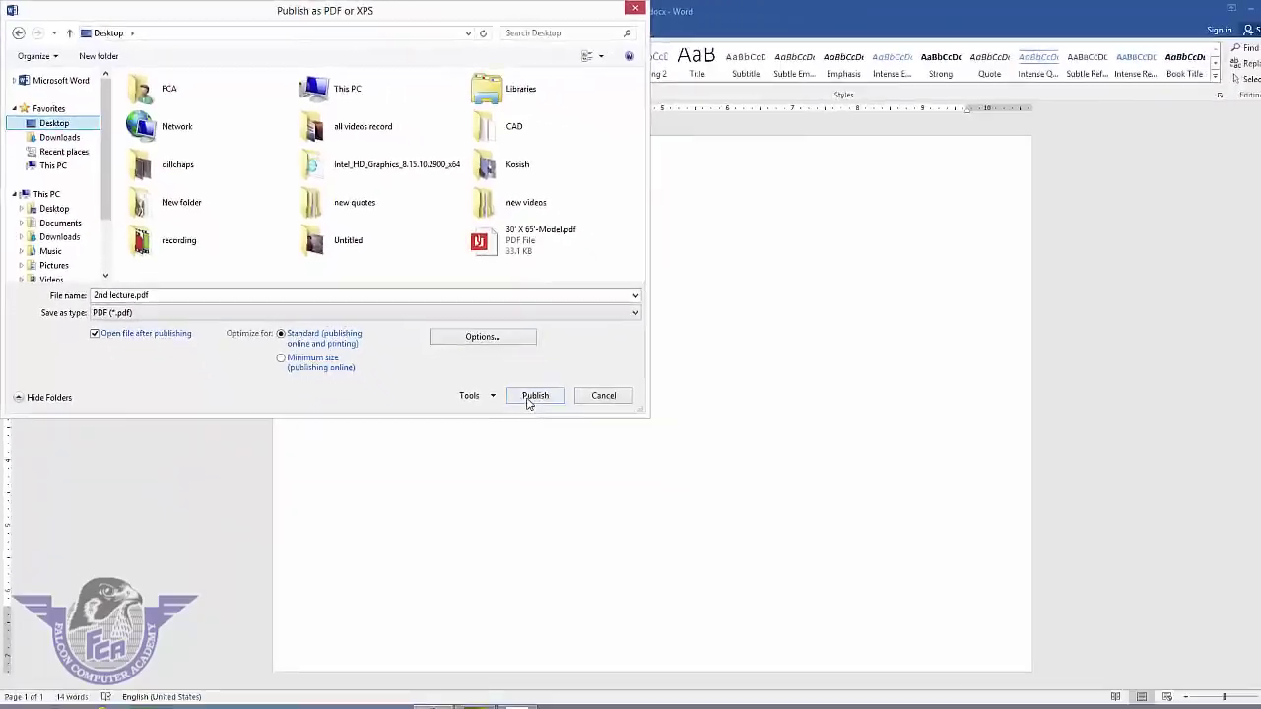
pyautogui.click(534, 396)
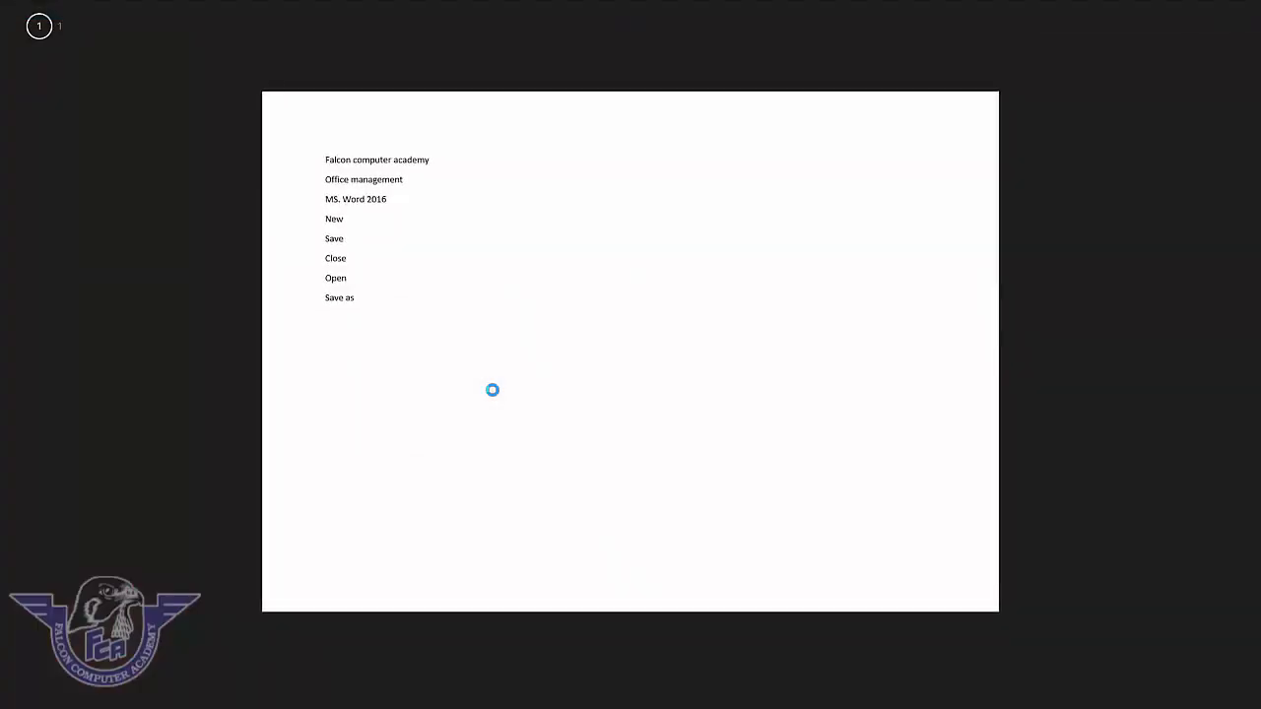
# - Check the PDF by selecting its first six lines in Reader, then close Reader
pyautogui.moveTo(371, 196); pyautogui.dragTo(318, 159)
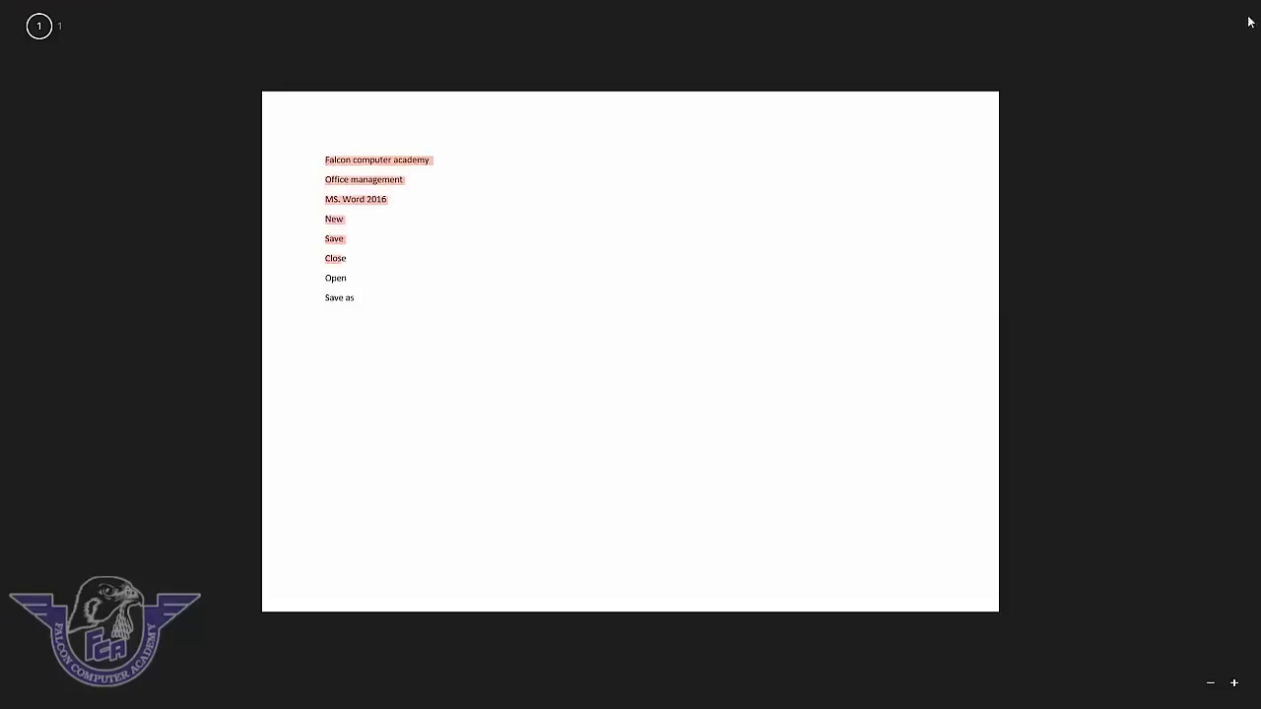
pyautogui.click(922, 205)
pyautogui.hotkey('alt', 'F4')
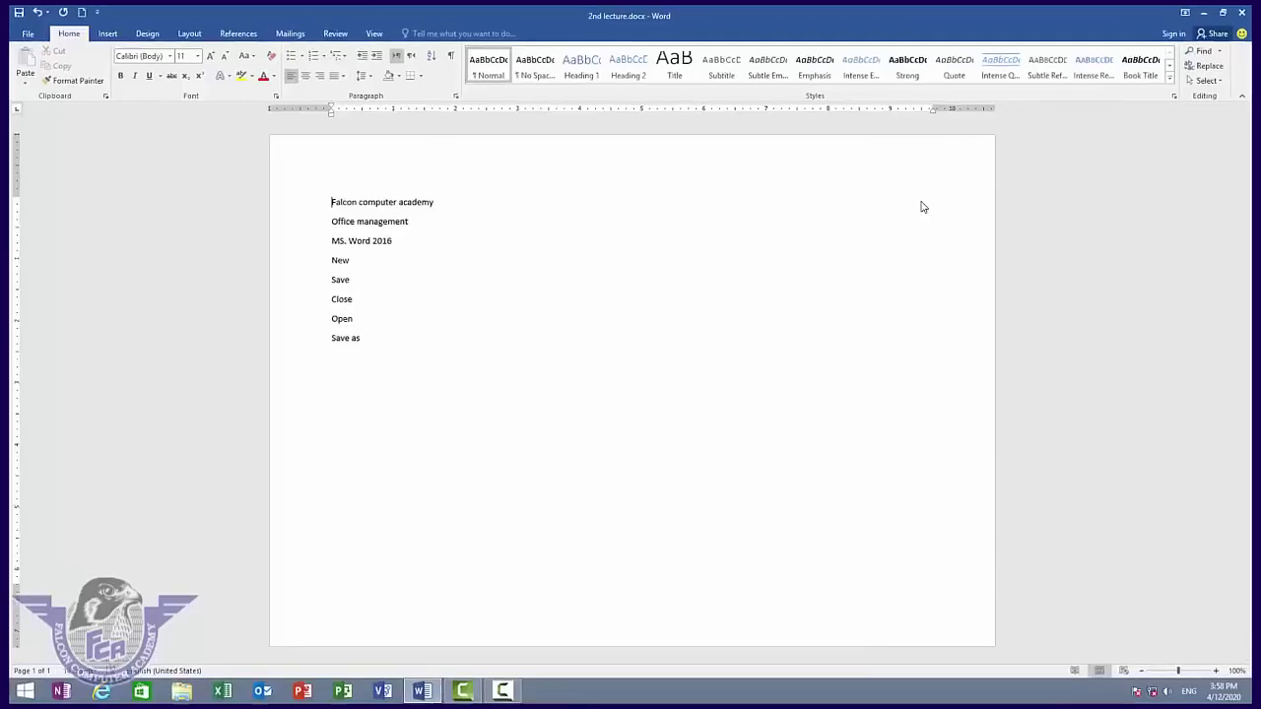
# - Minimize Word, reopen 2nd lecture.pdf from the desktop, then close it again
pyautogui.click(1212, 9)
pyautogui.doubleClick(273, 29)
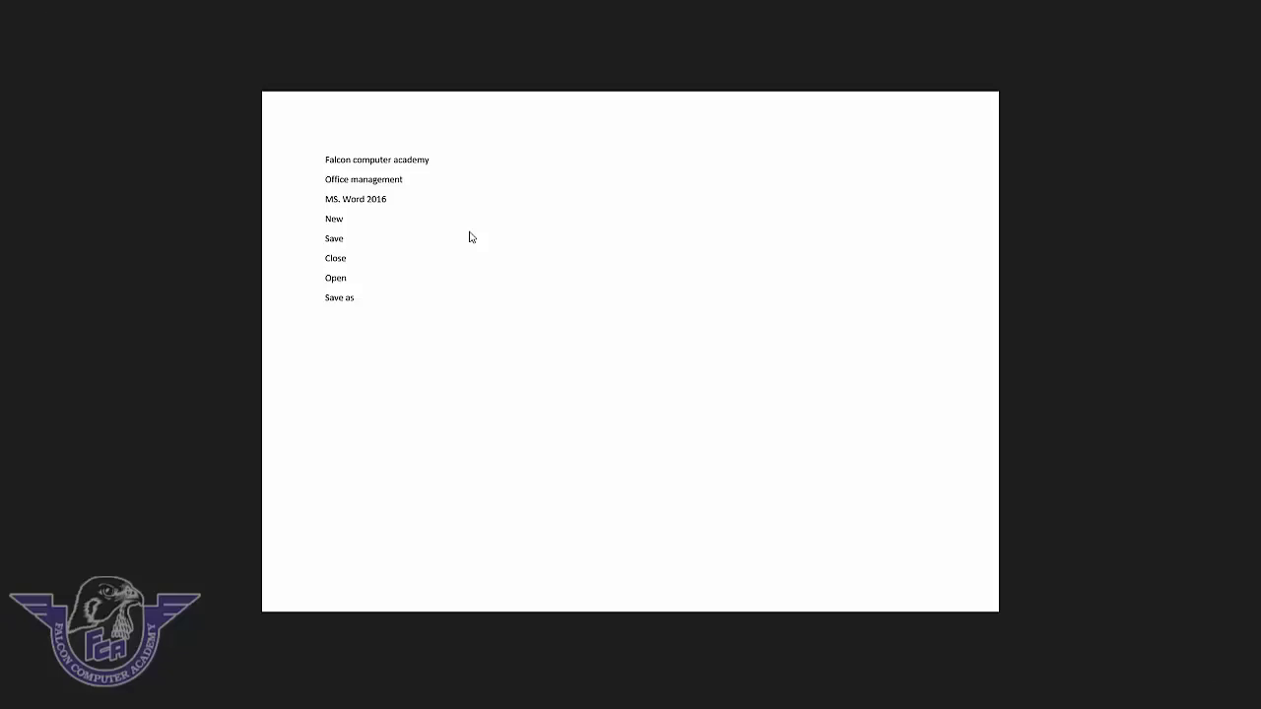
pyautogui.hotkey('alt', 'F4')
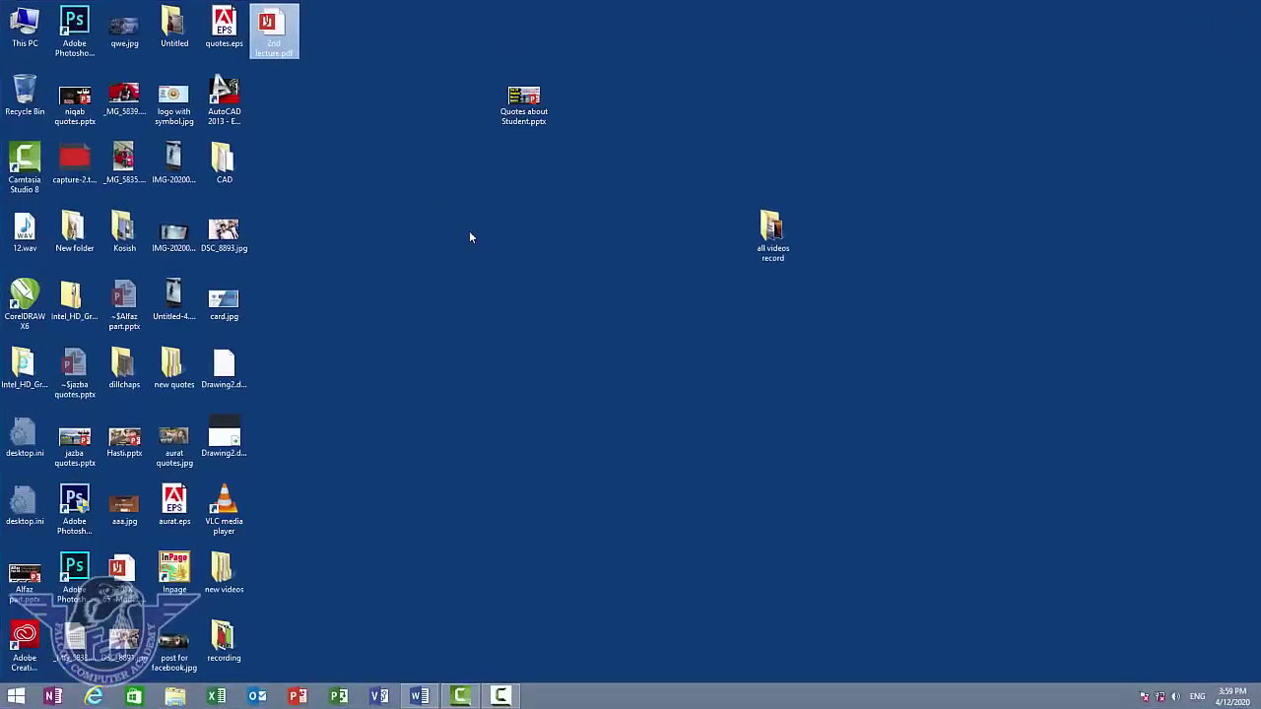
pyautogui.click(419, 697)
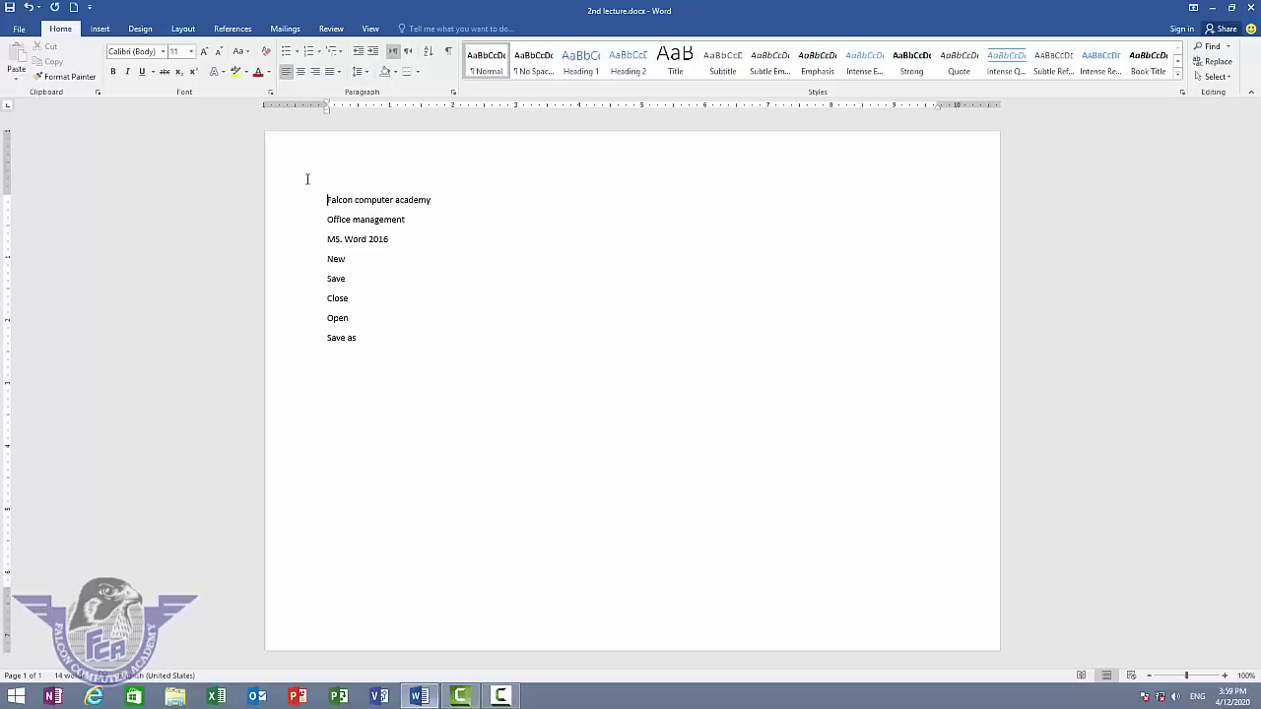
pyautogui.click(18, 29)
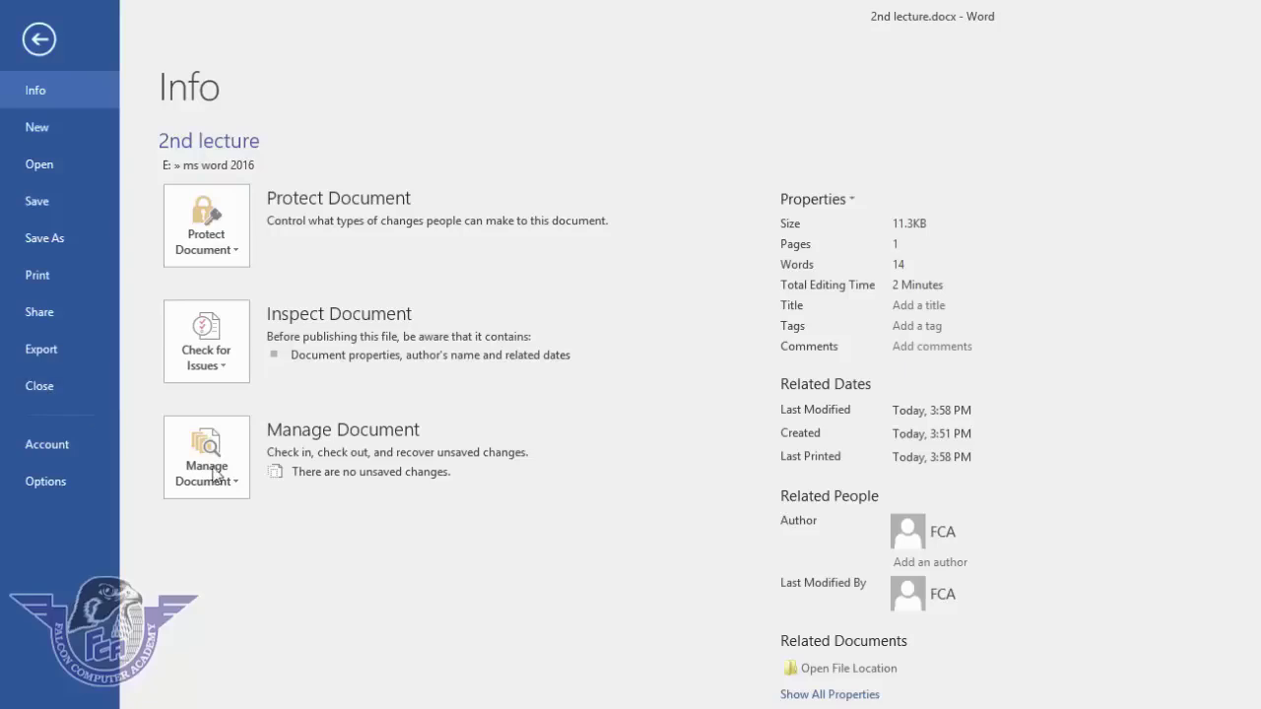
pyautogui.press('Escape')
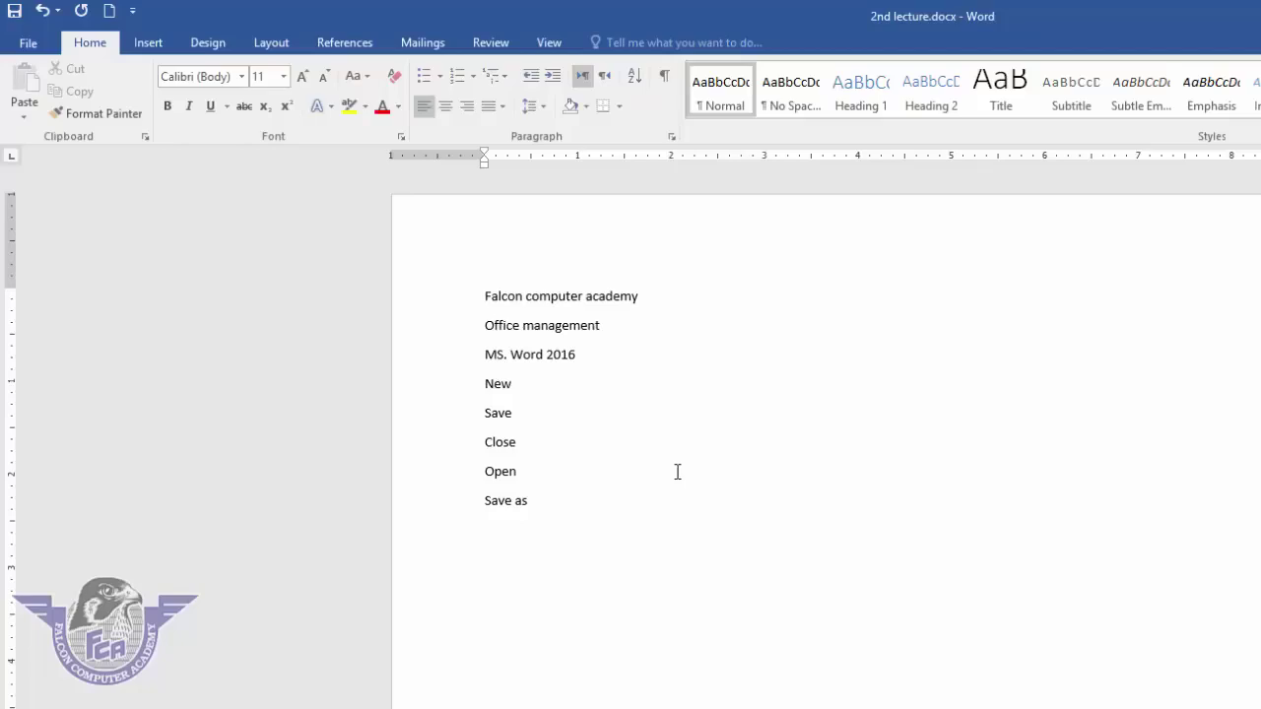
# - Cut the eight lines from Falcon computer academy to Save as and paste them back
pyautogui.moveTo(537, 500); pyautogui.dragTo(464, 509)
pyautogui.click(669, 449)
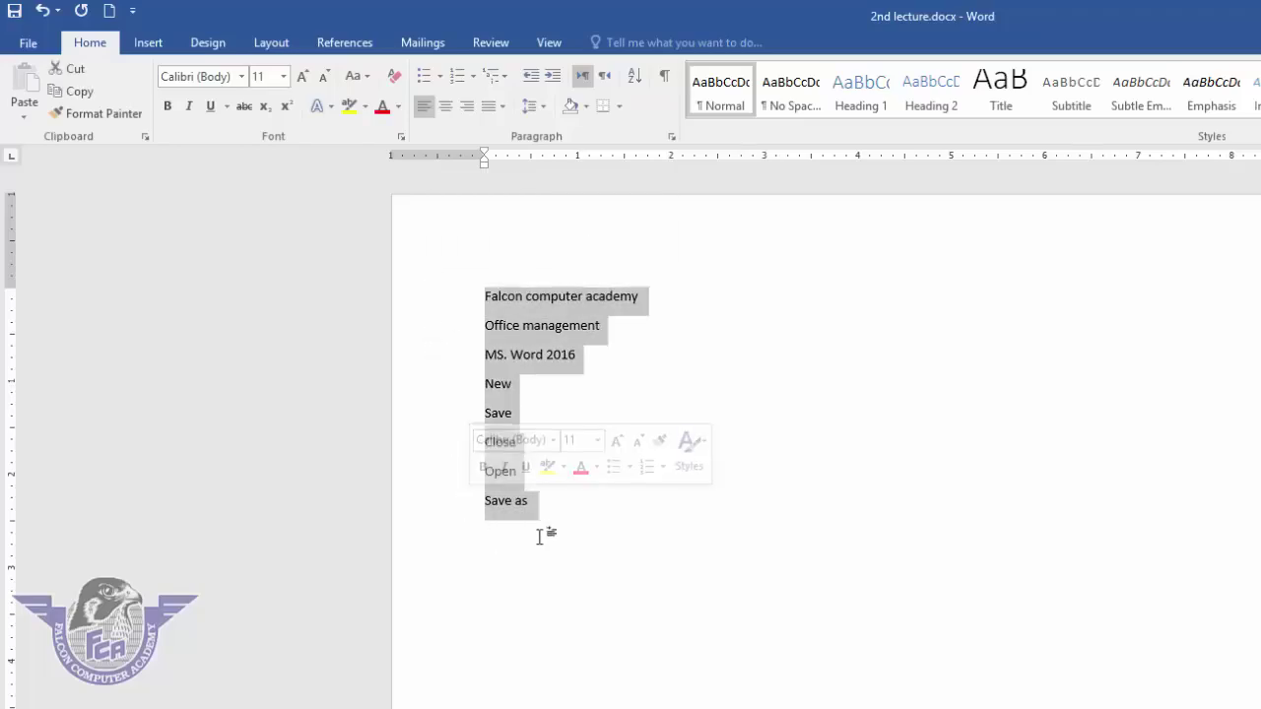
pyautogui.click(76, 69)
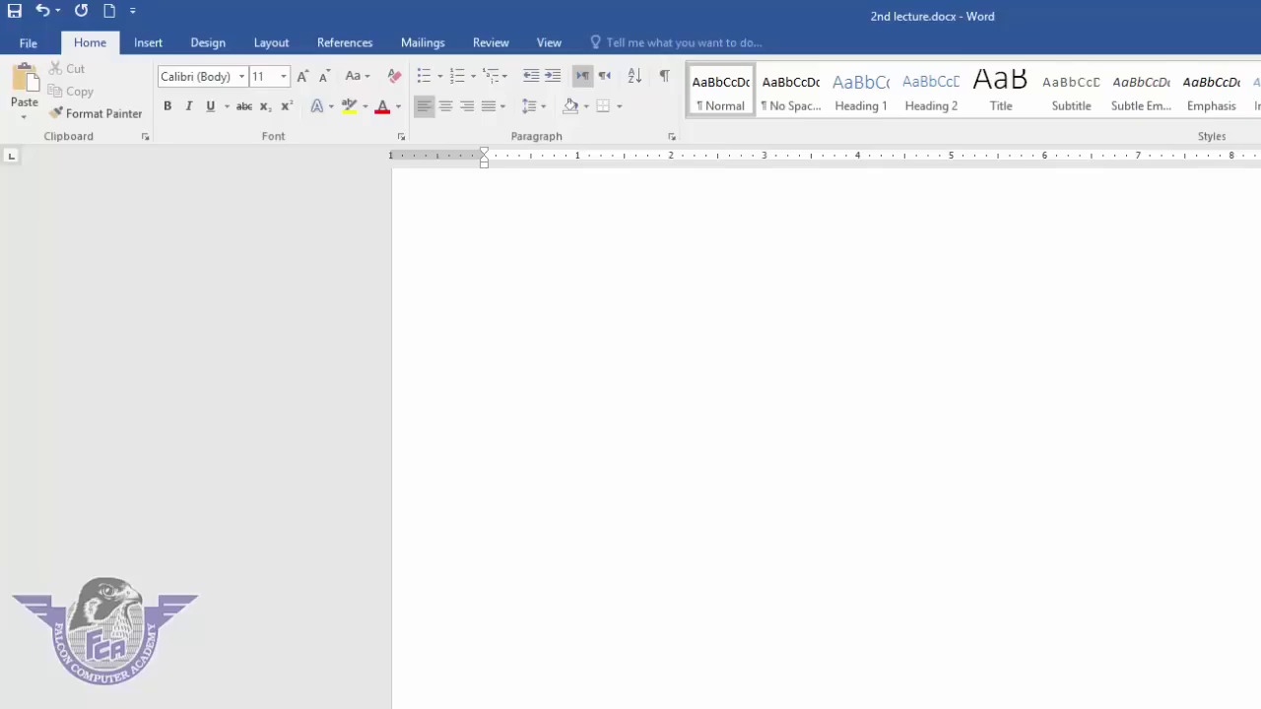
pyautogui.click(16, 59)
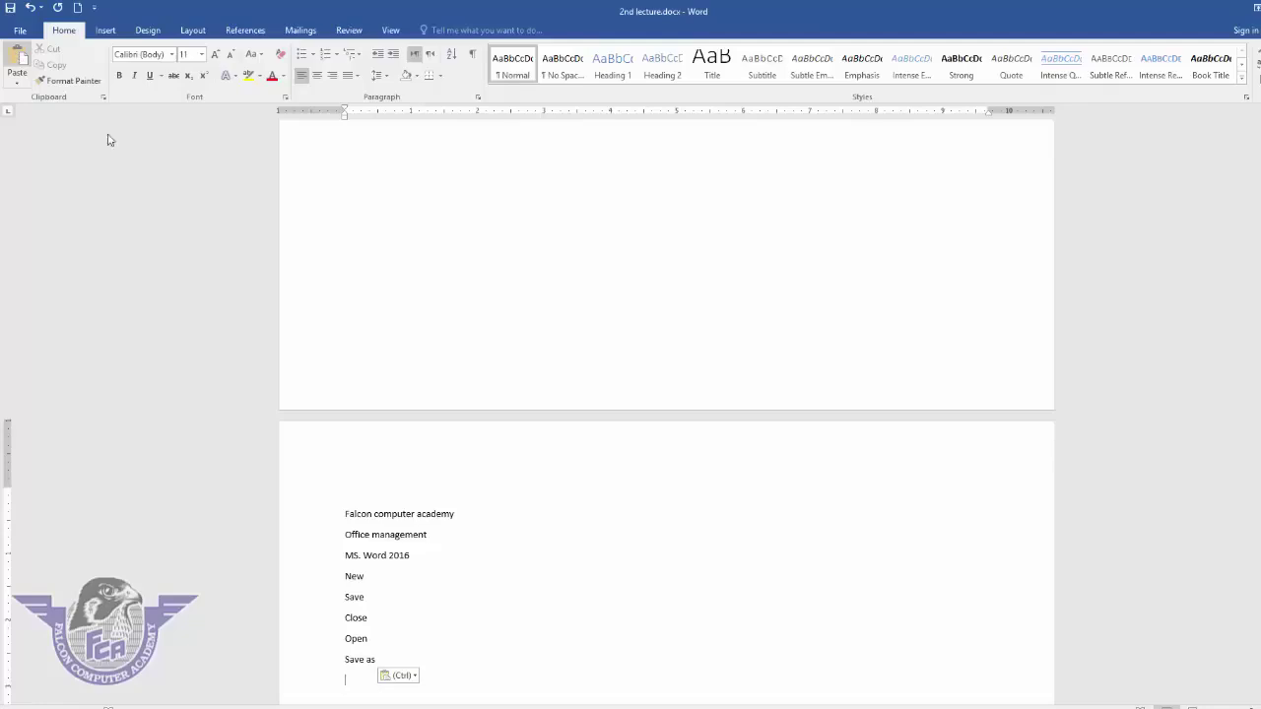
# - Undo the paste, the blank page and the cut to restore the original text
pyautogui.click(32, 10)
pyautogui.click(32, 10)
pyautogui.click(33, 10)
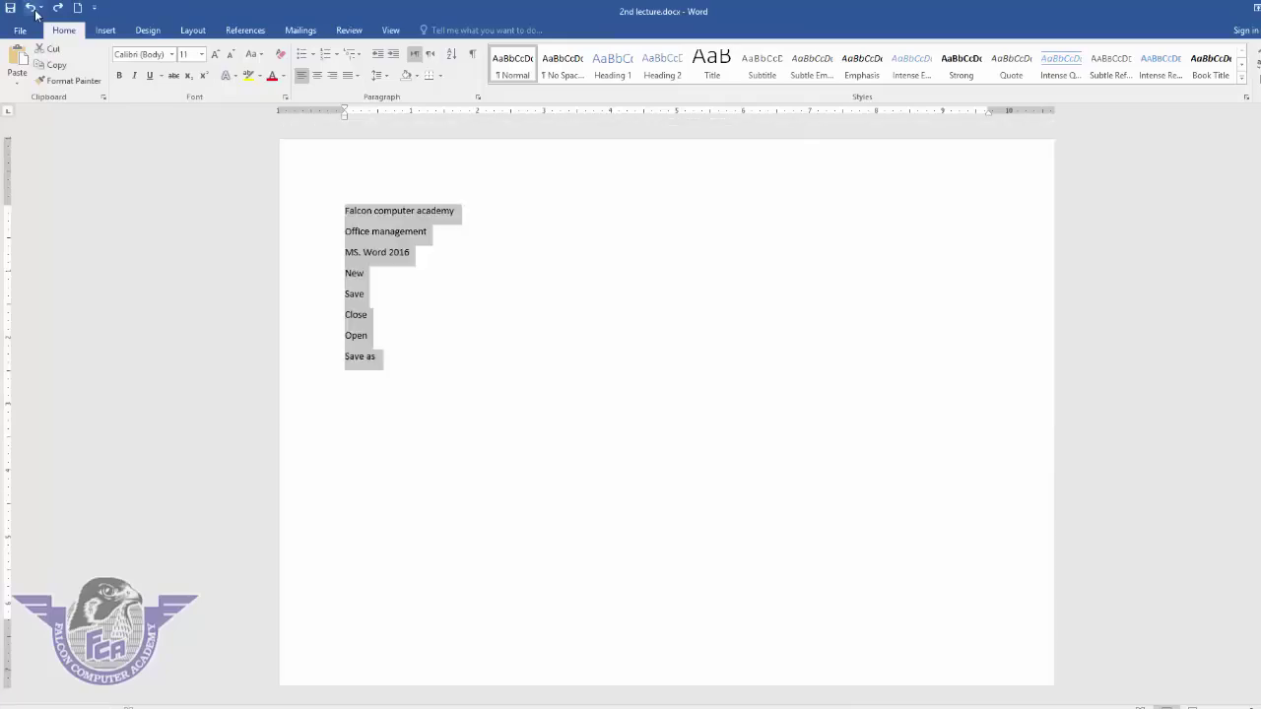
pyautogui.click(425, 335)
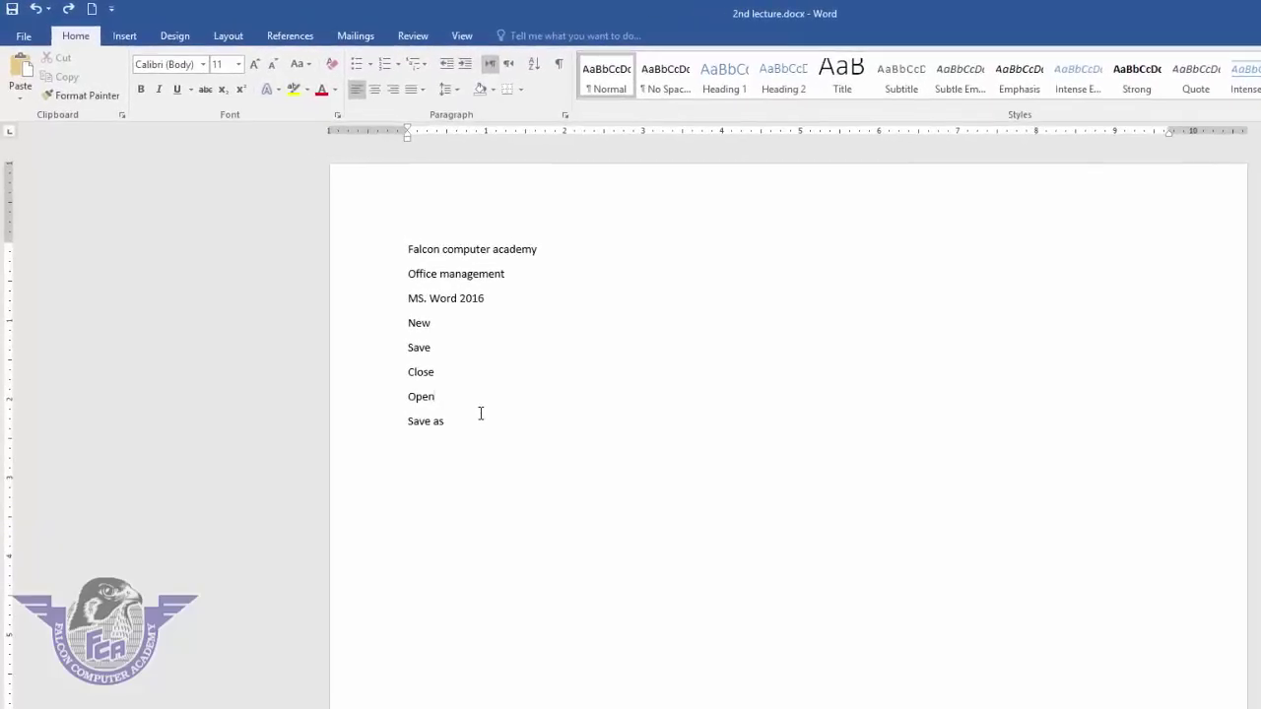
# - Copy the eight lines and paste two copies below Save as after a blank line
pyautogui.moveTo(457, 408); pyautogui.dragTo(360, 259)
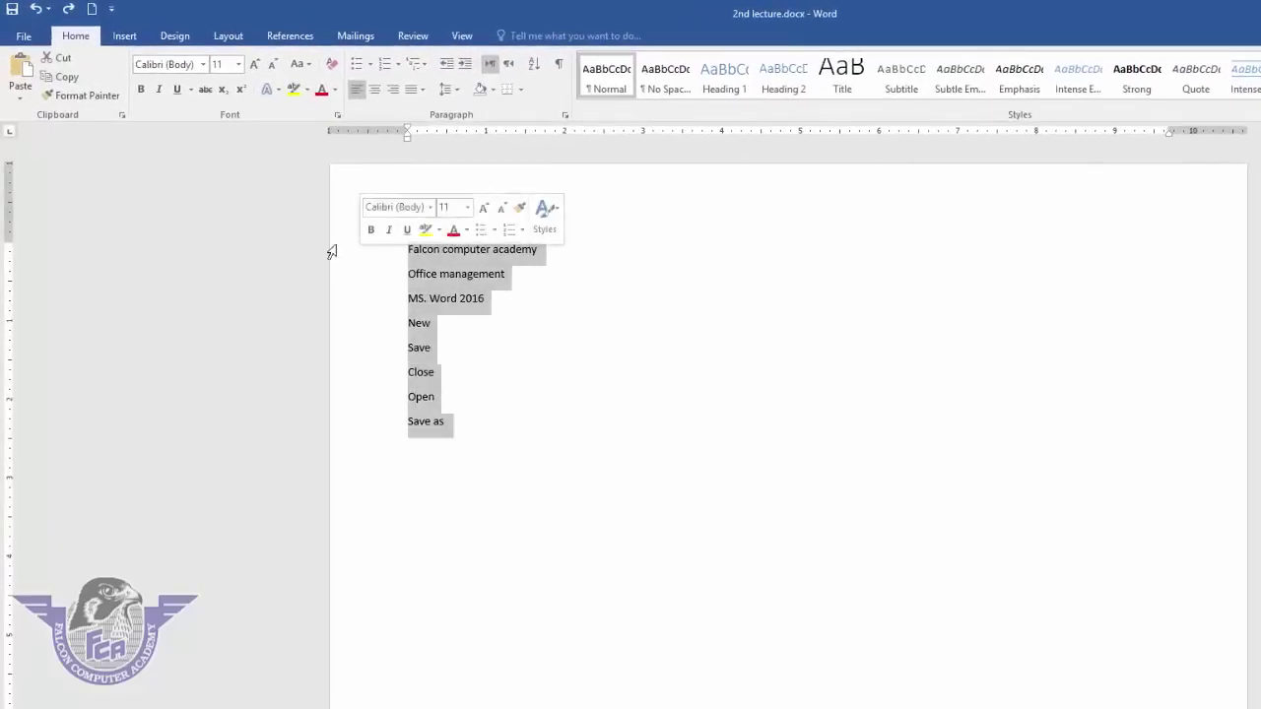
pyautogui.click(65, 75)
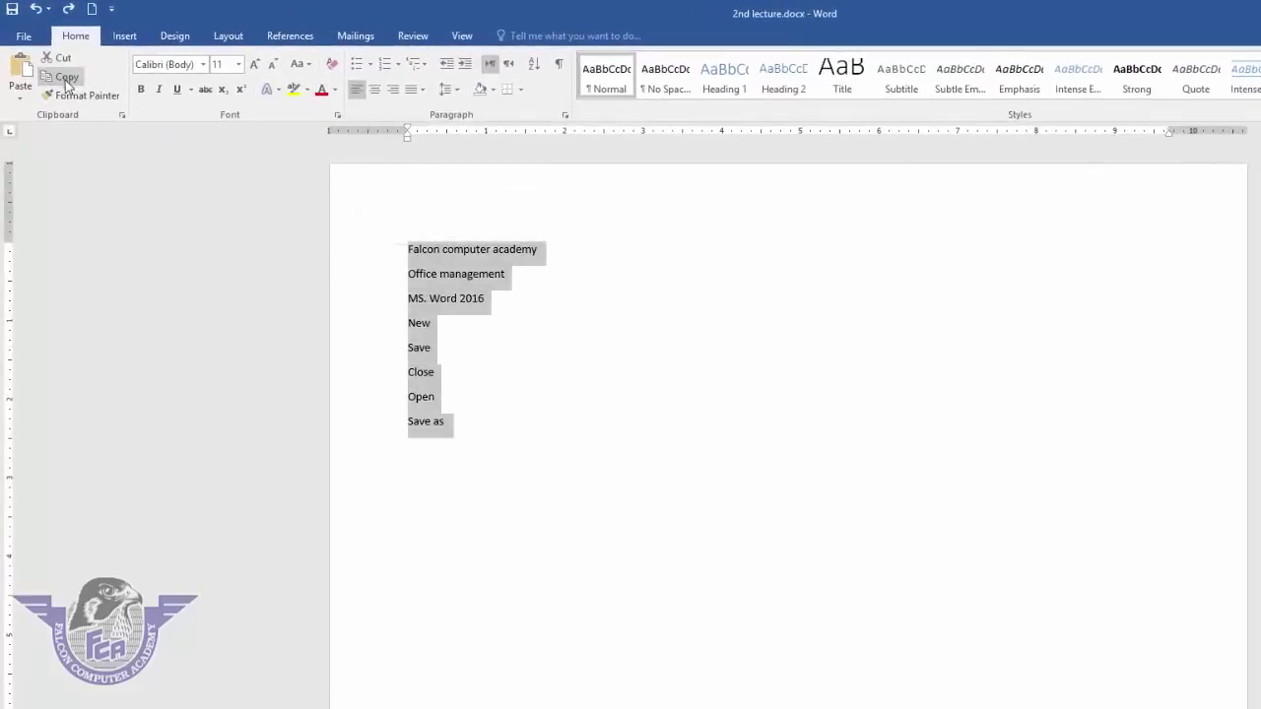
pyautogui.click(472, 432)
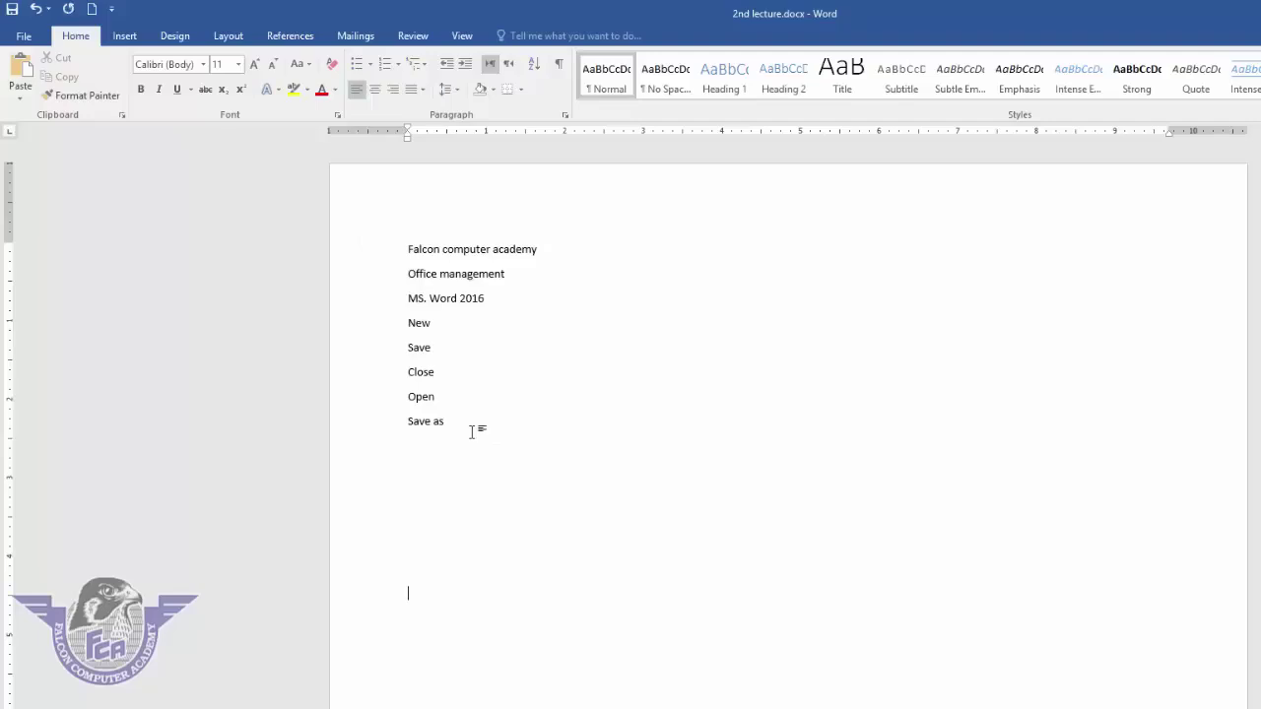
pyautogui.press('Return')
pyautogui.press('Return')
pyautogui.press('Return')
pyautogui.press('Return')
pyautogui.press('Return')
pyautogui.press('Return')
pyautogui.press('Return')
pyautogui.click(21, 71)
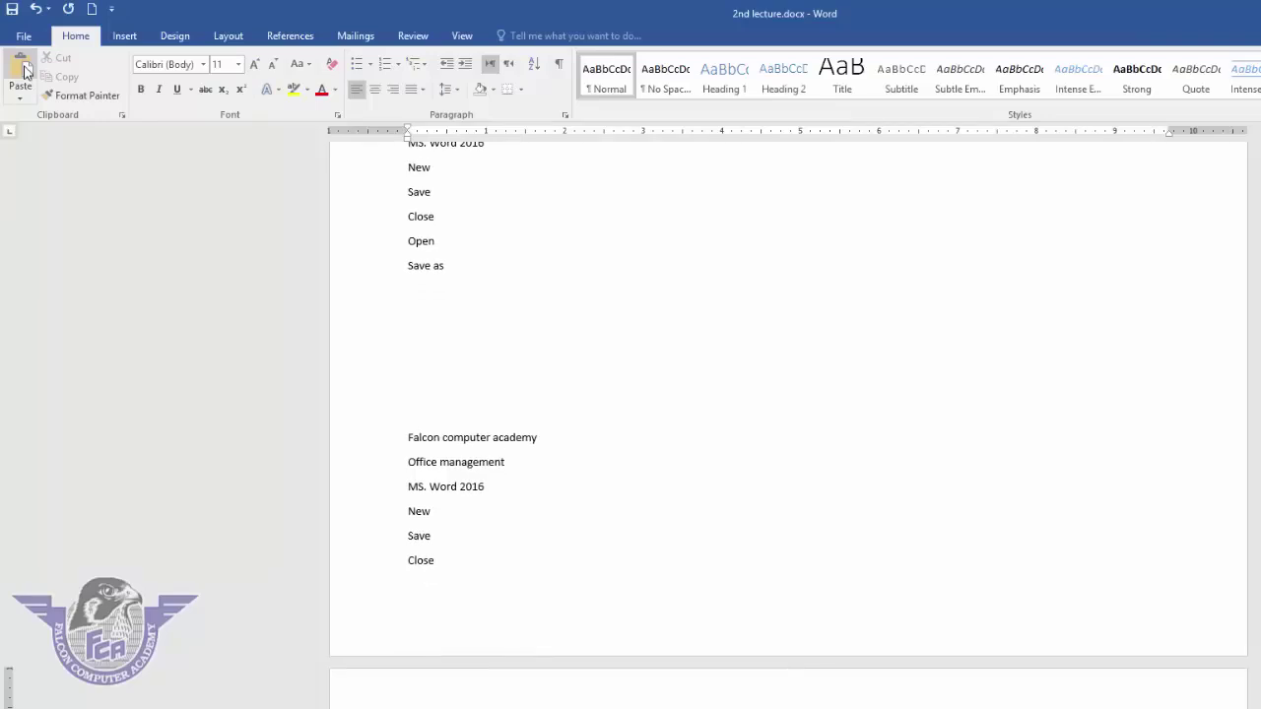
pyautogui.click(22, 69)
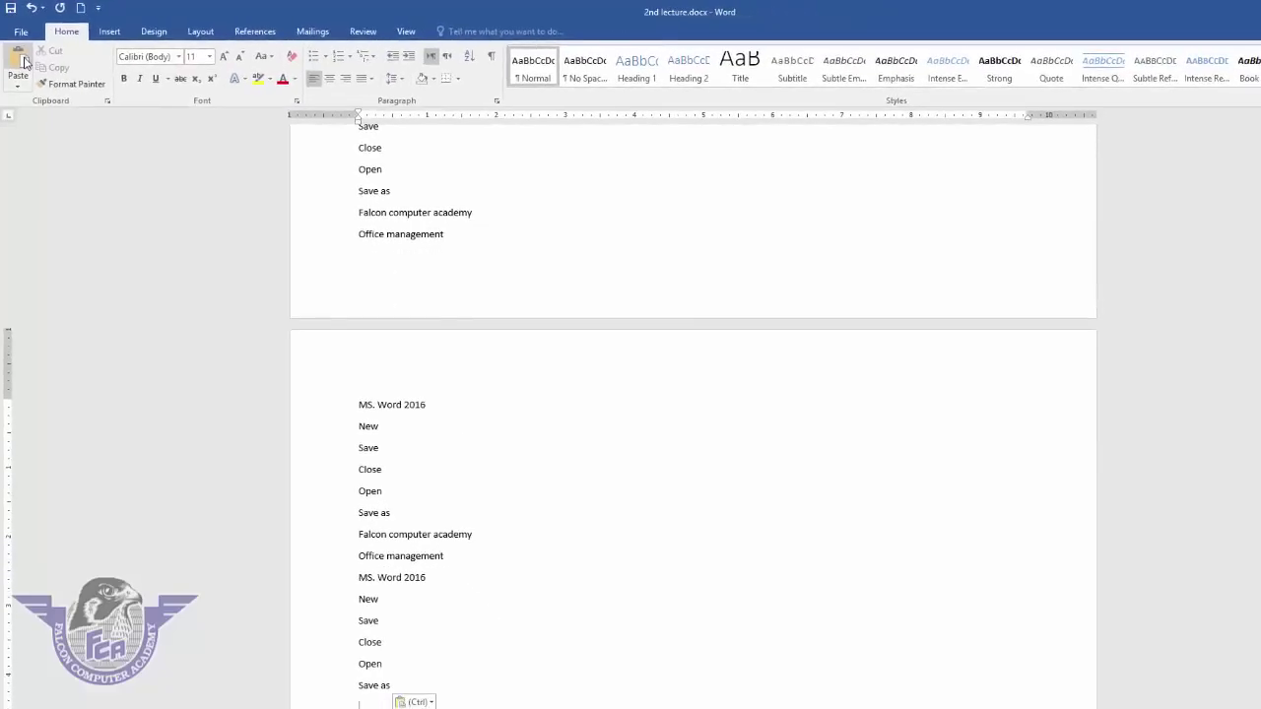
# - Undo both pasted copies and the added blank lines
pyautogui.click(35, 9)
pyautogui.click(35, 9)
pyautogui.click(38, 12)
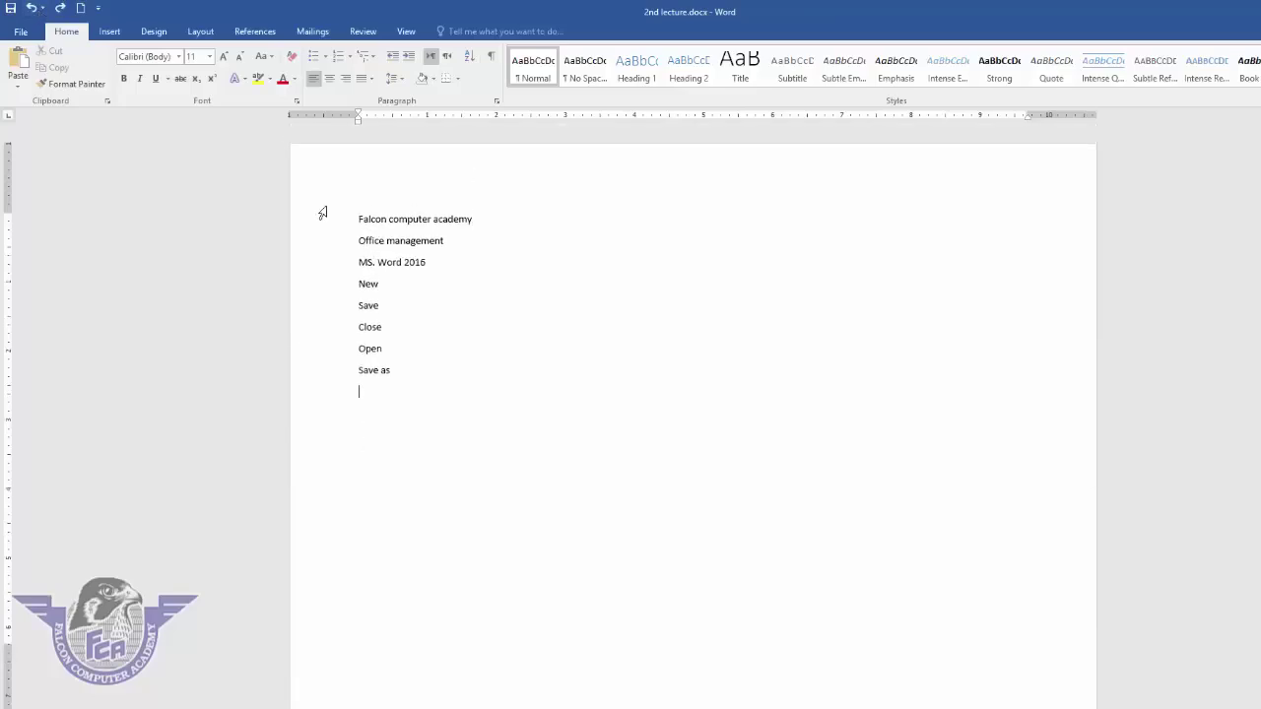
# - Copy the whole eight-line list, then view the document's Info page under File
pyautogui.click(20, 92)
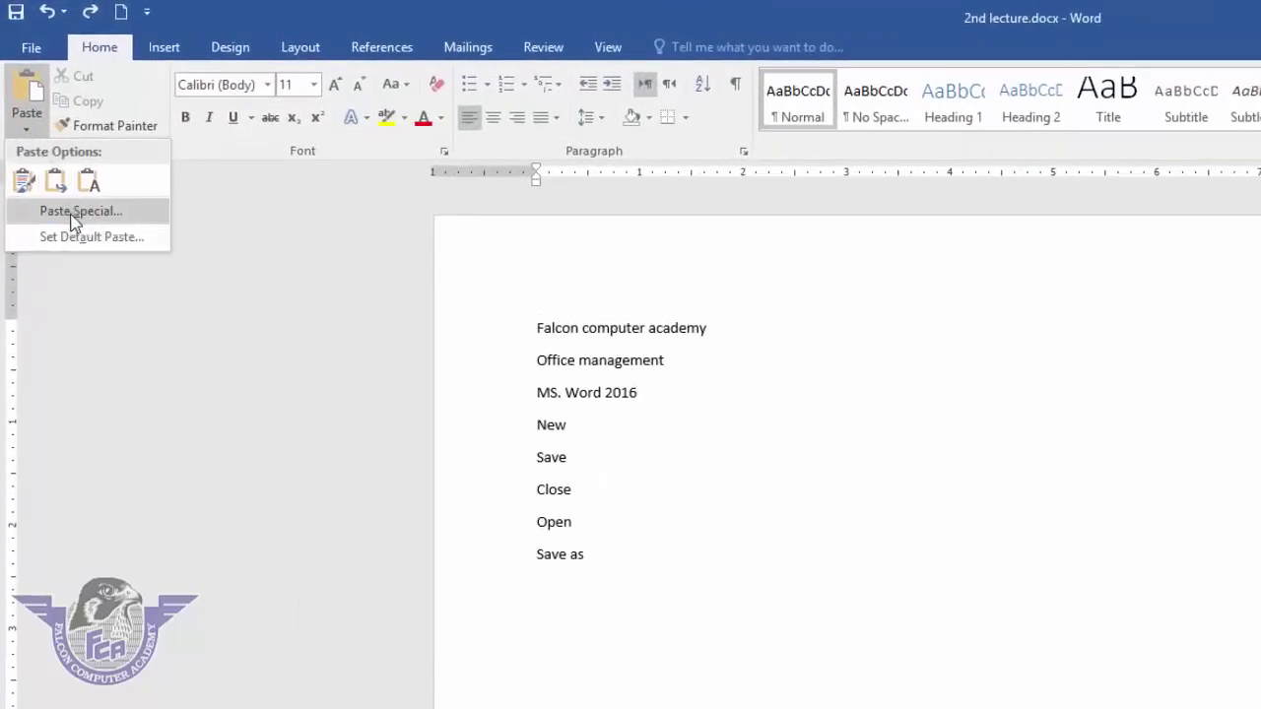
pyautogui.click(726, 451)
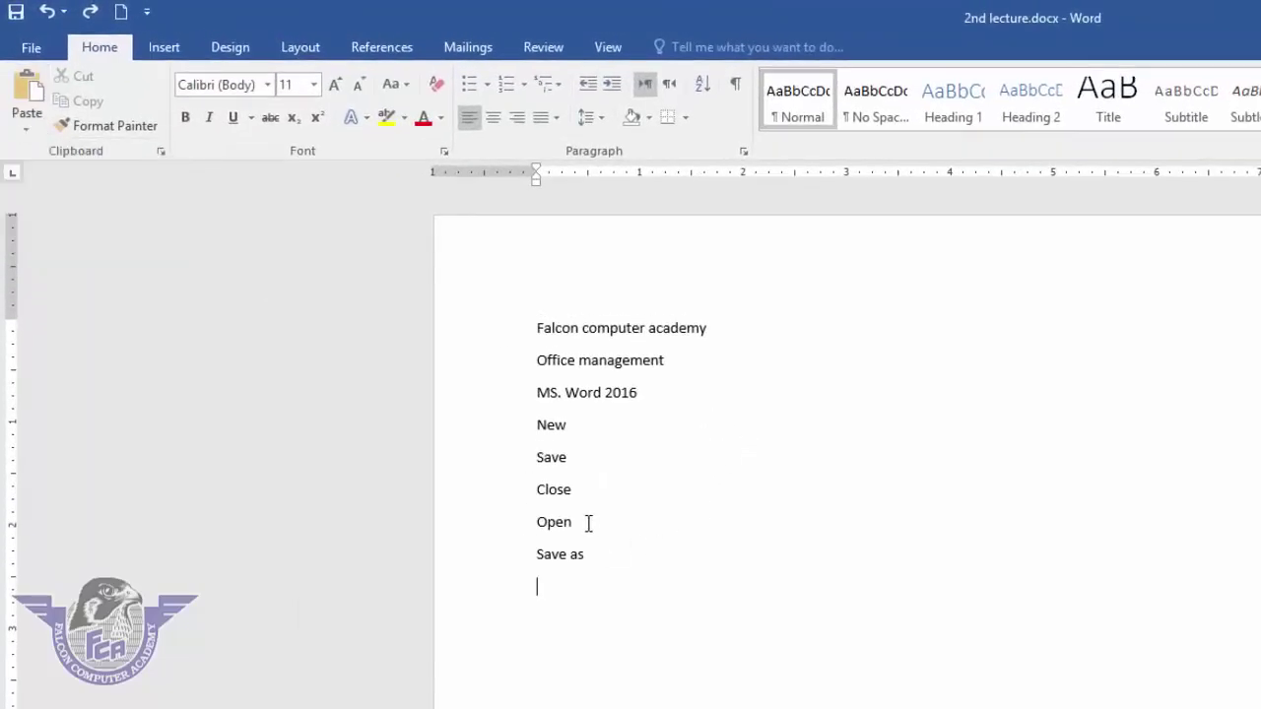
pyautogui.moveTo(592, 552); pyautogui.dragTo(525, 333)
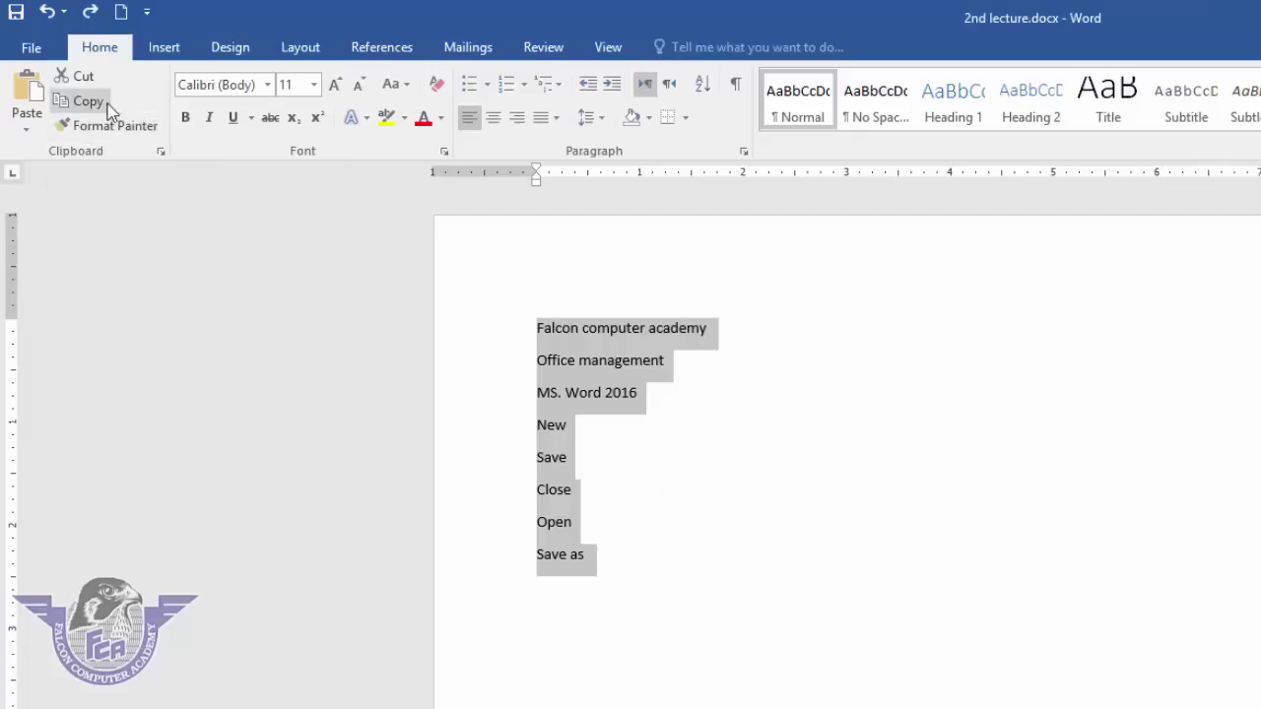
pyautogui.click(107, 110)
pyautogui.click(107, 110)
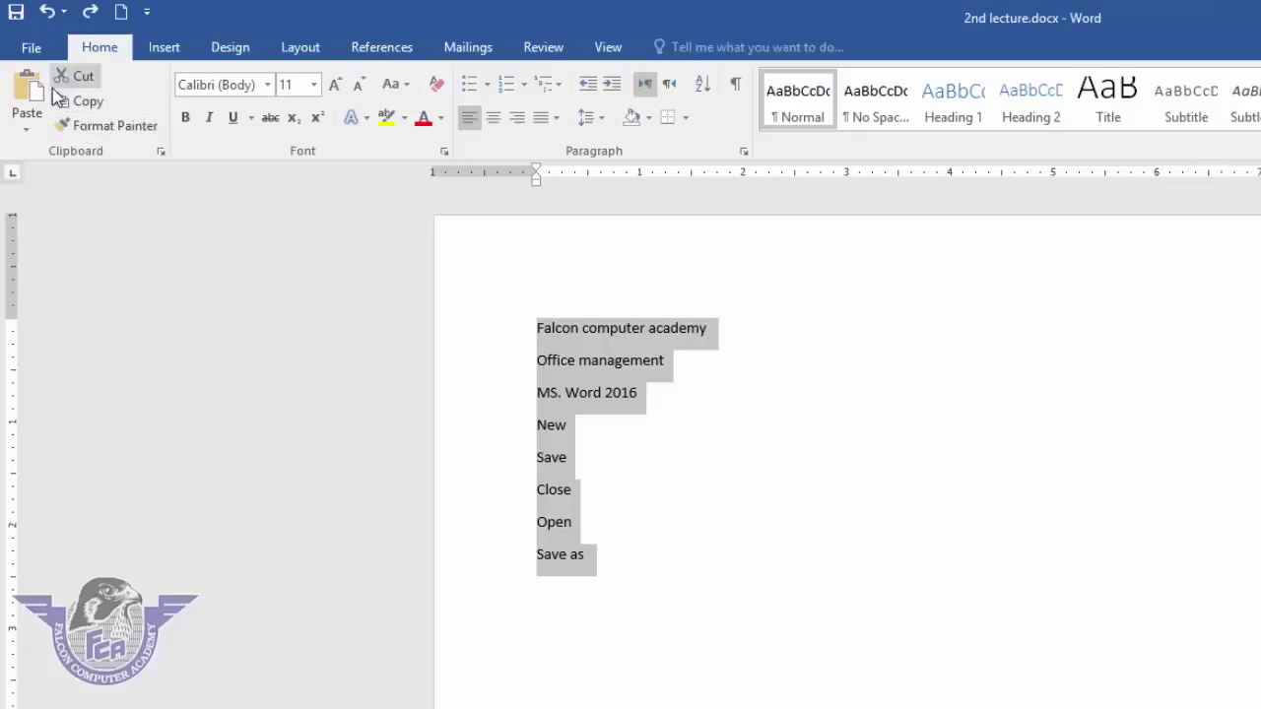
pyautogui.click(40, 49)
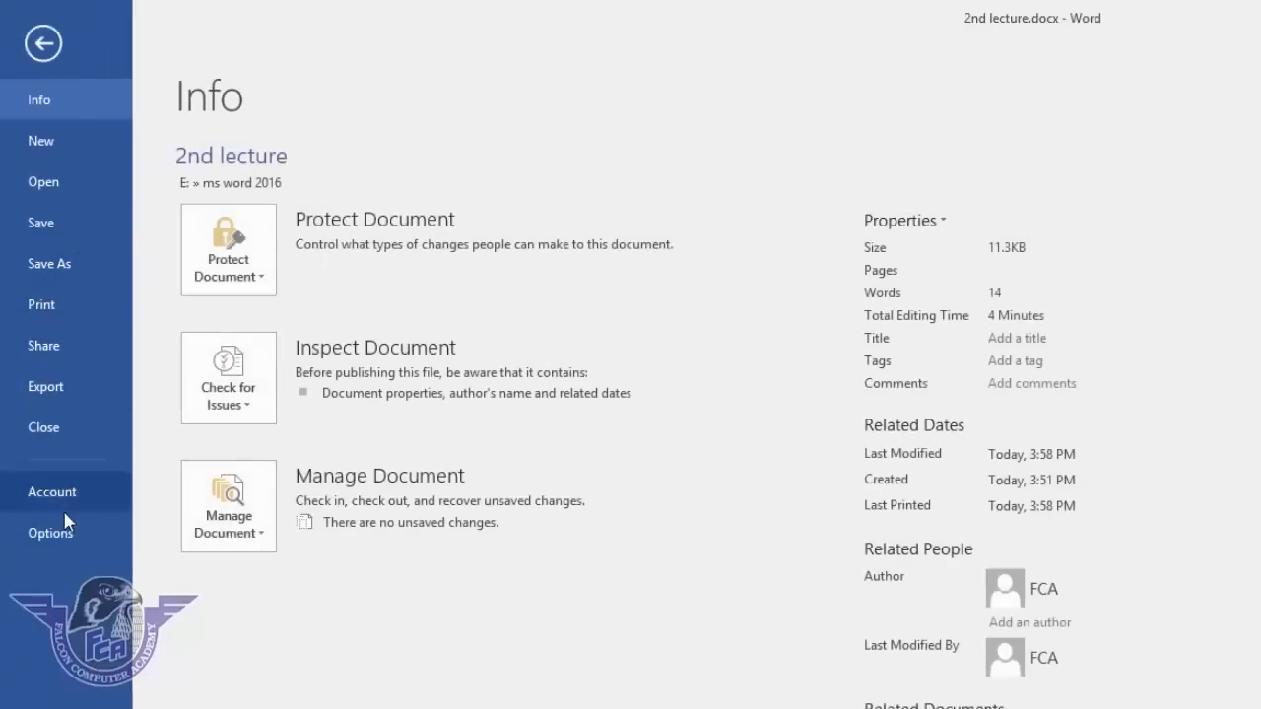
# - Create a new blank document and paste the list via Paste Special as HTML Format
pyautogui.click(88, 128)
pyautogui.click(309, 365)
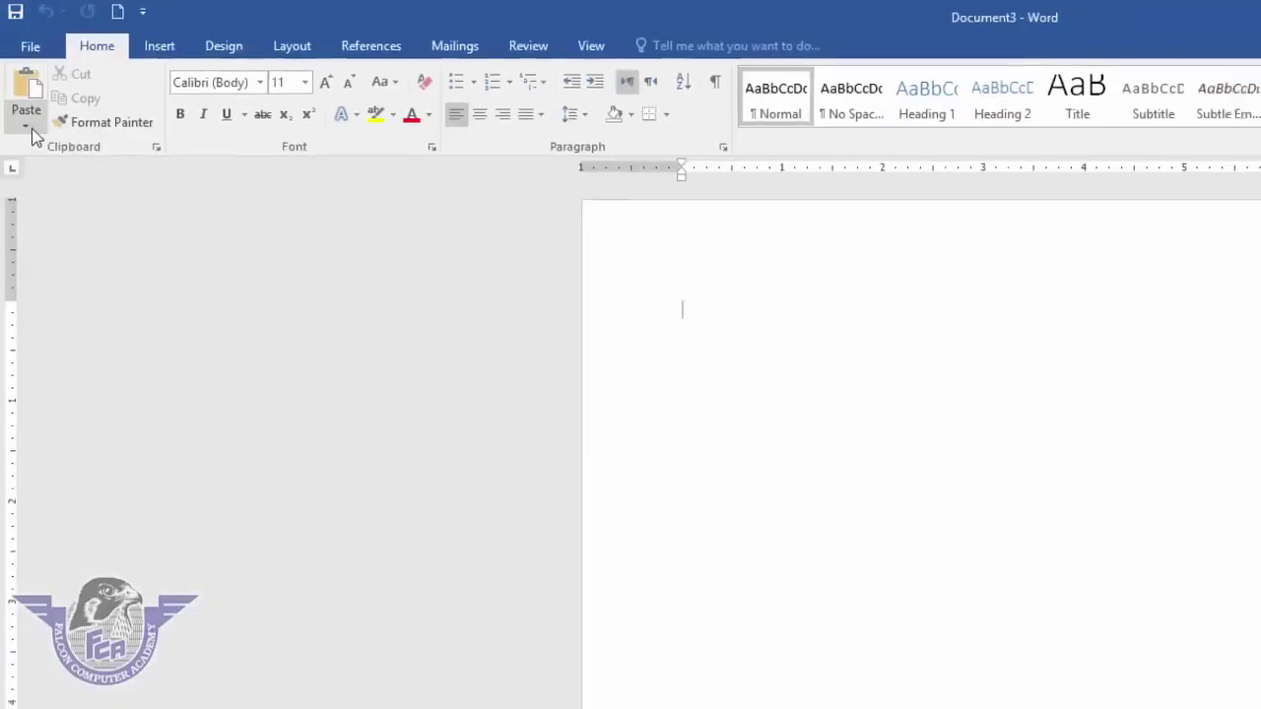
pyautogui.click(29, 126)
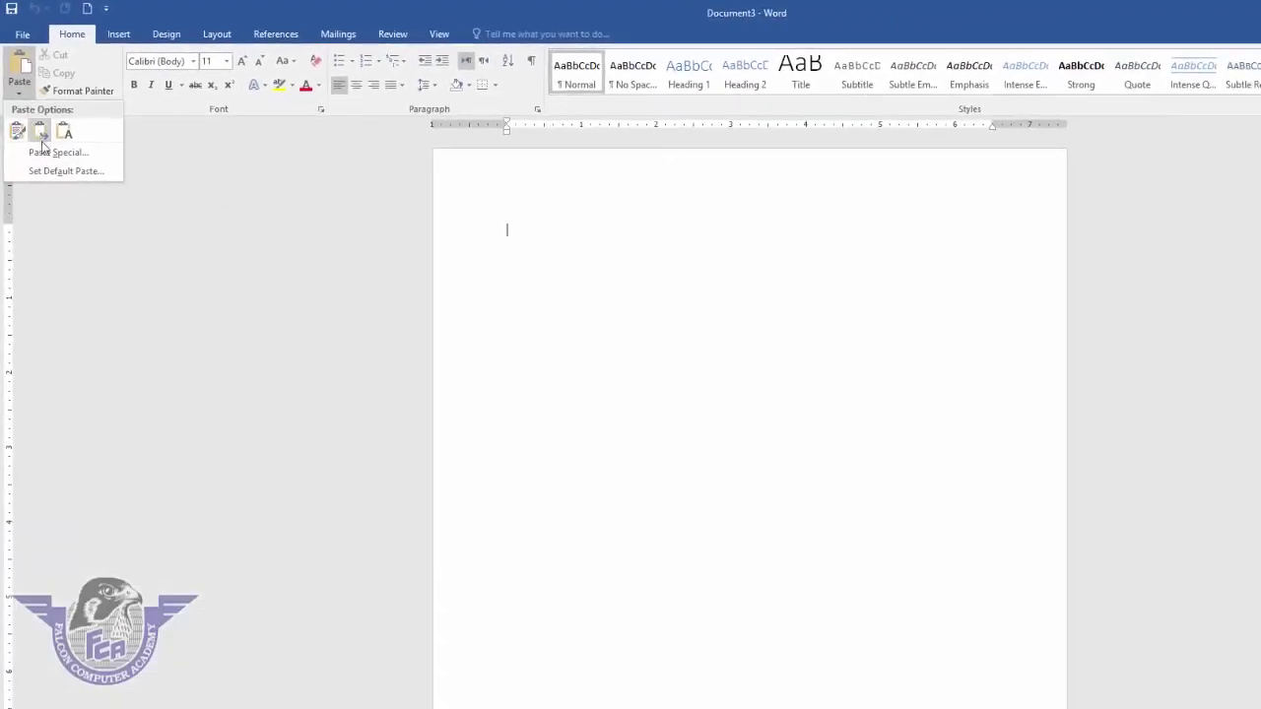
pyautogui.click(44, 155)
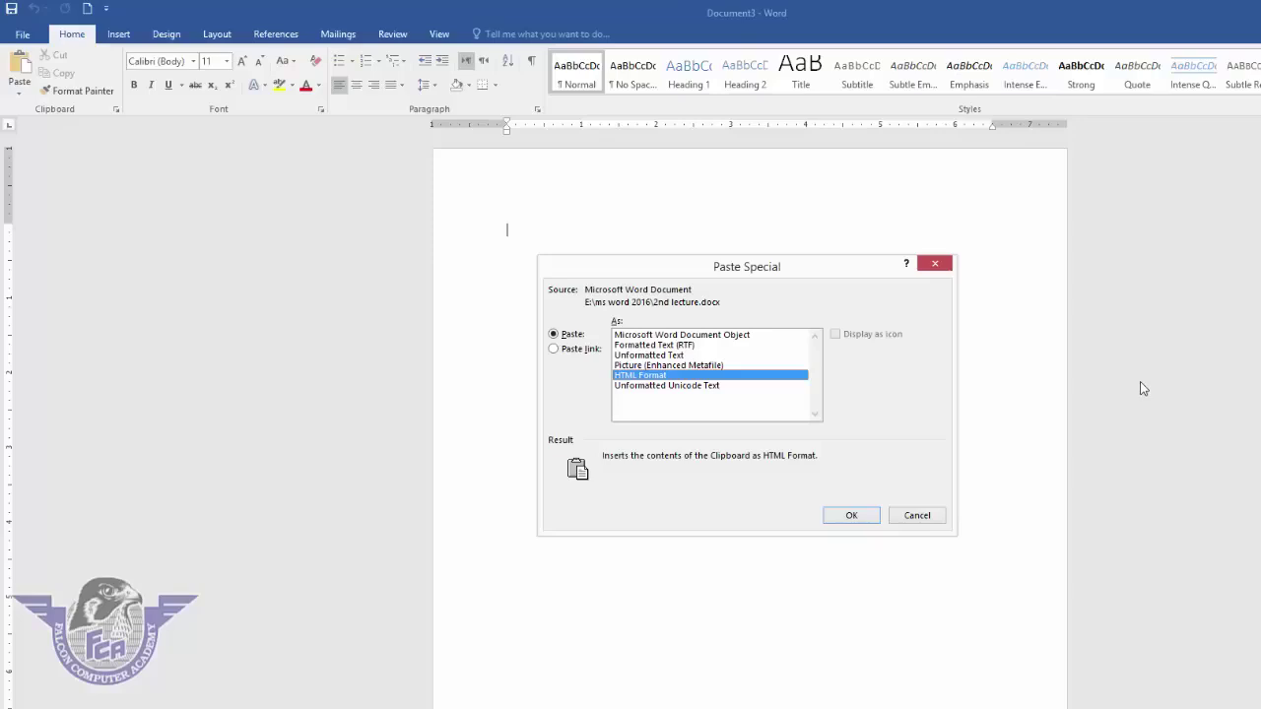
pyautogui.click(855, 516)
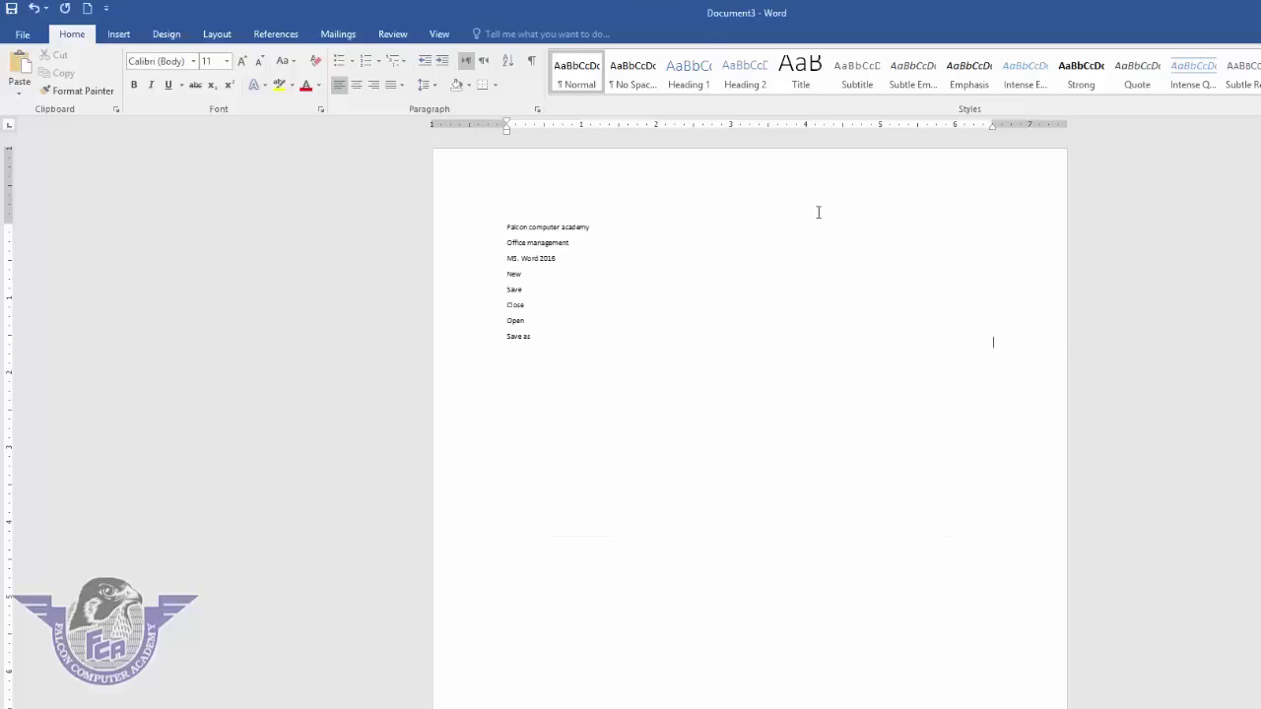
# - Enlarge the pasted block, delete it, undo the deletion, then delete it again
pyautogui.click(548, 258)
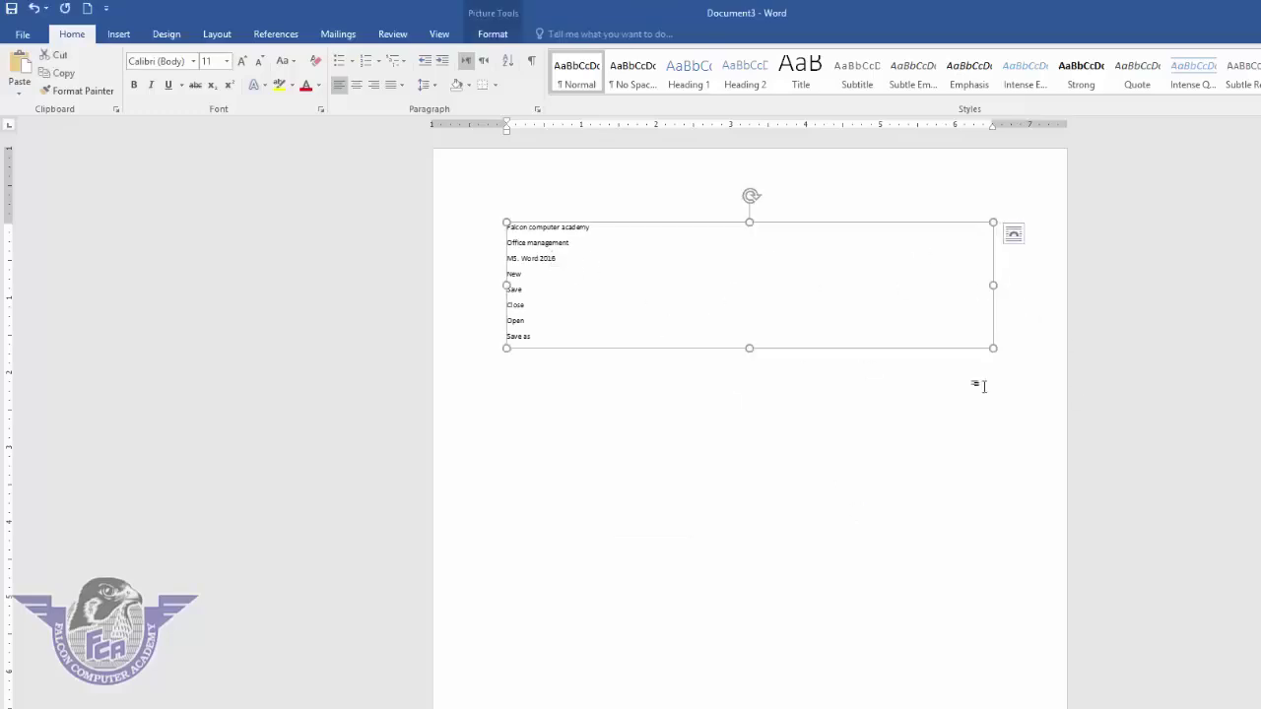
pyautogui.moveTo(992, 349); pyautogui.dragTo(958, 378)
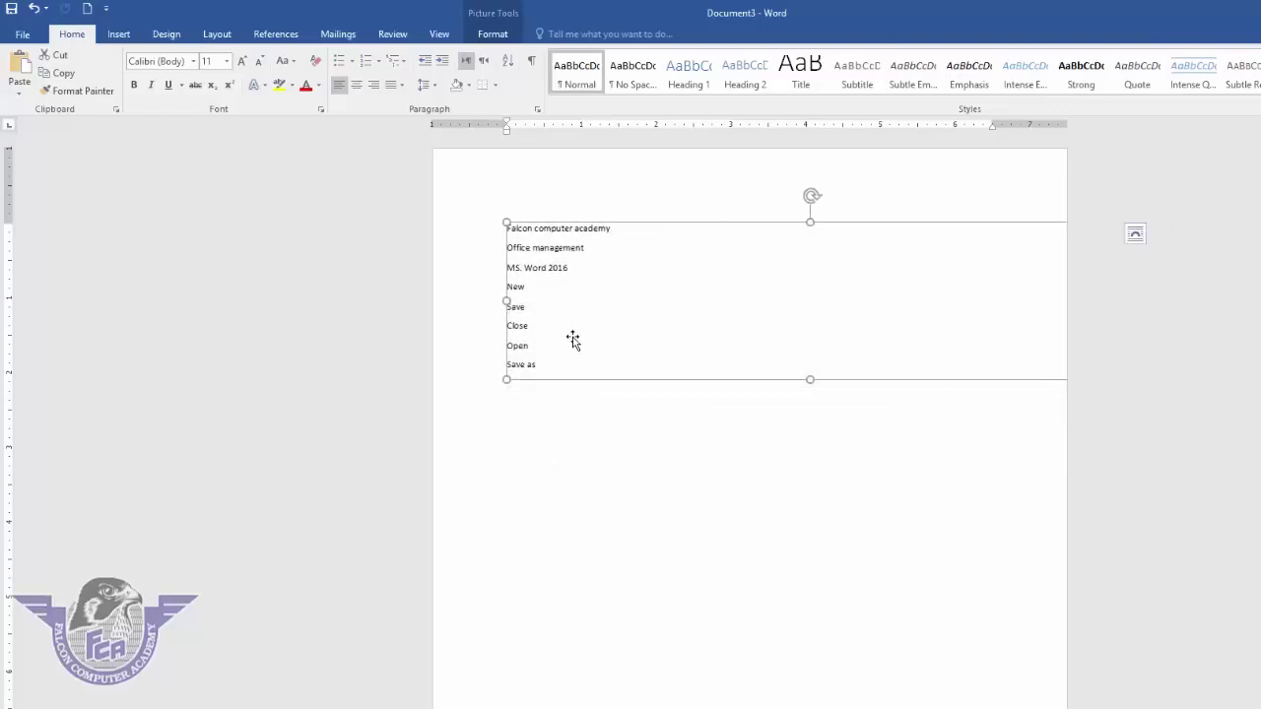
pyautogui.press('Delete')
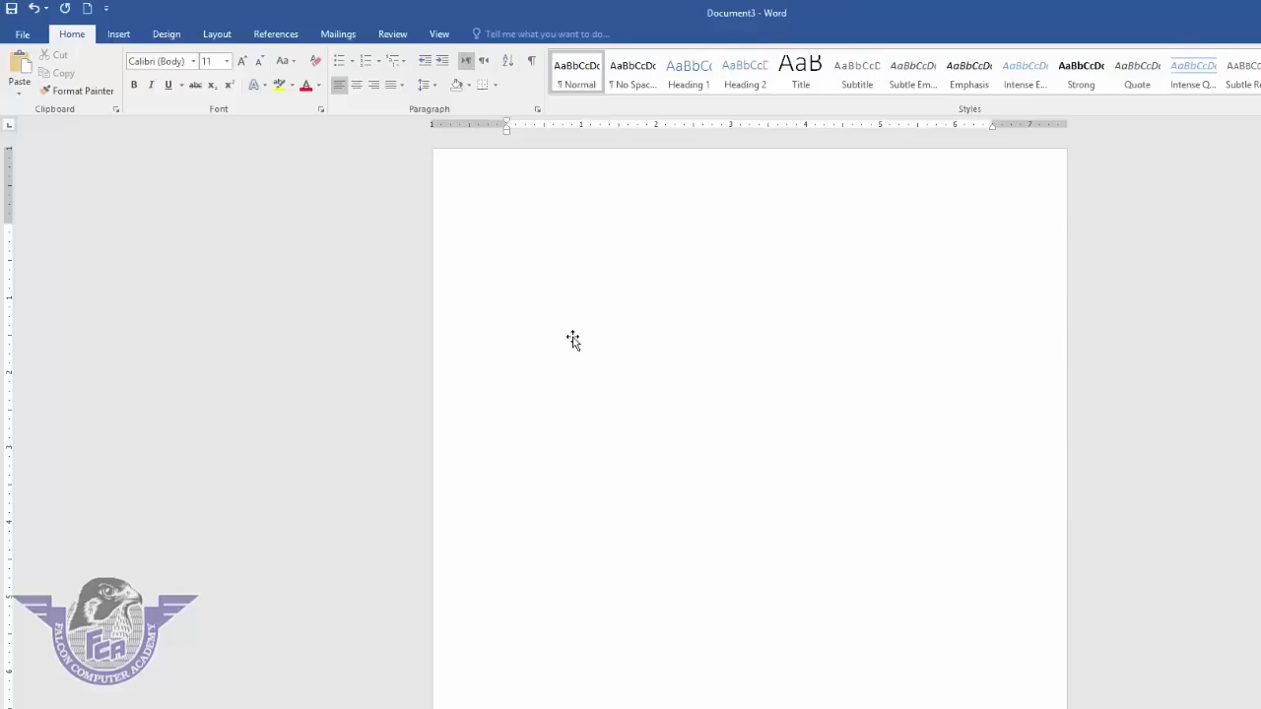
pyautogui.click(35, 10)
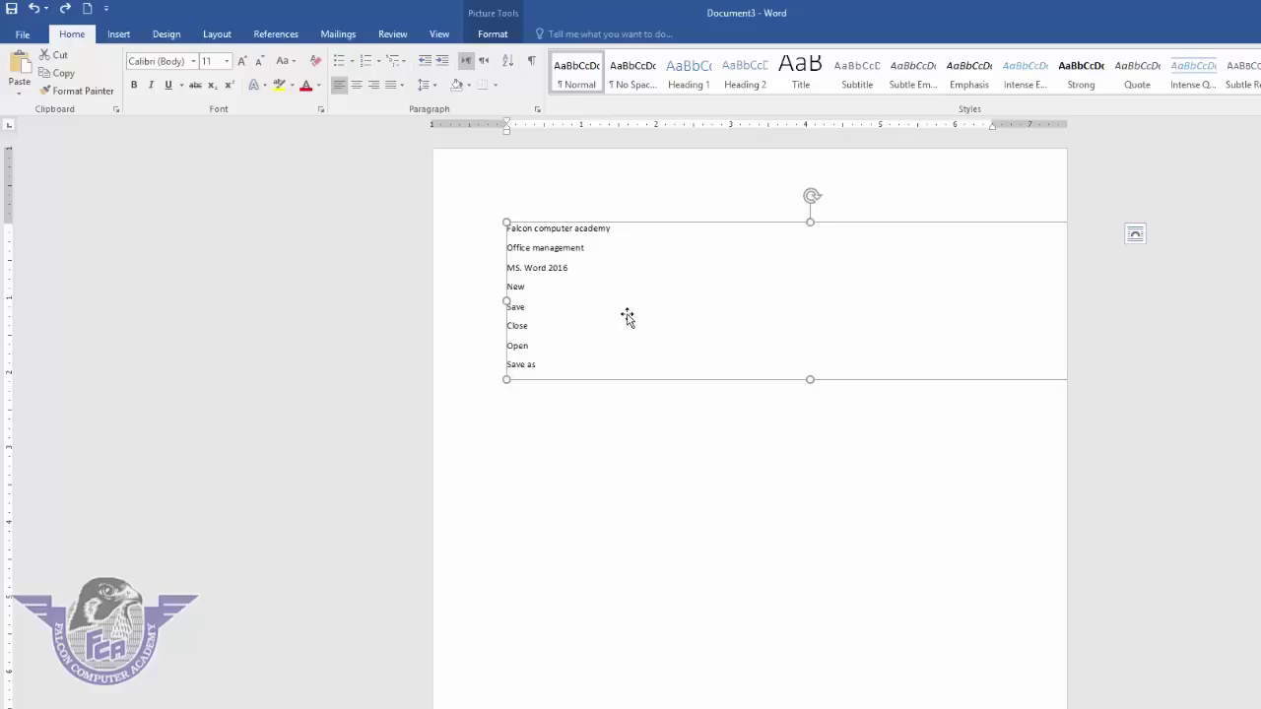
pyautogui.press('Delete')
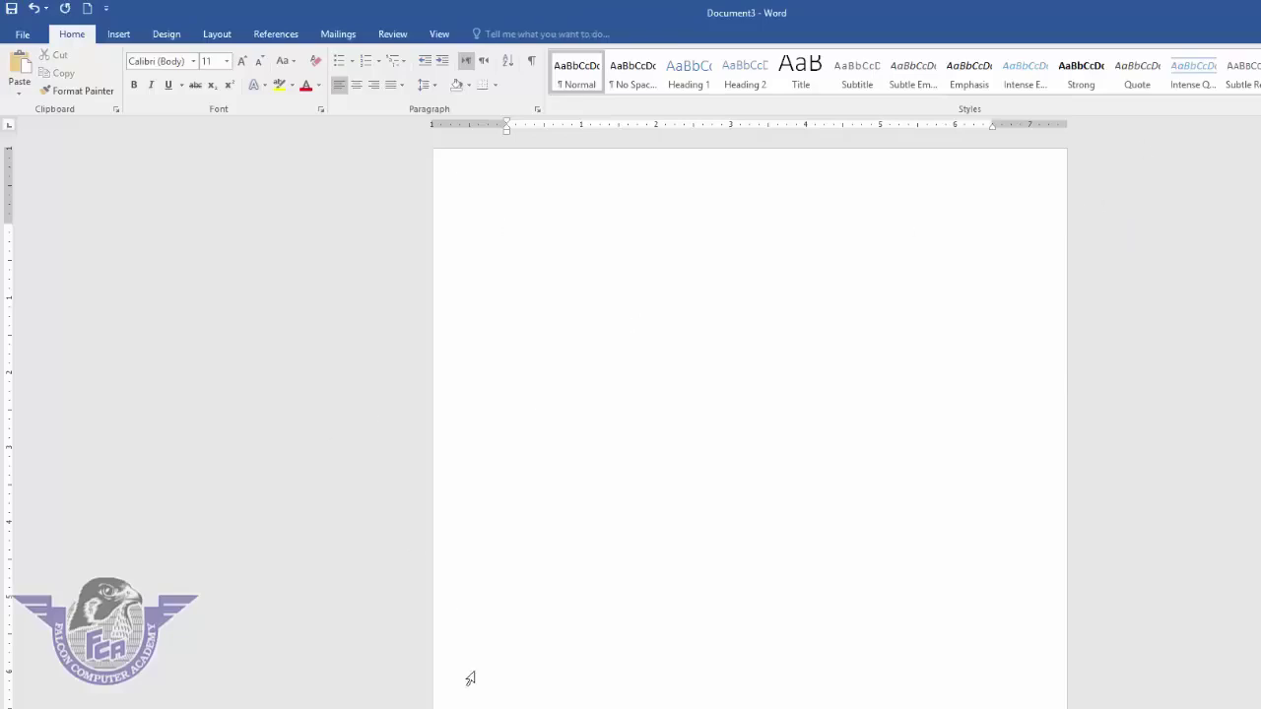
# - Switch back to the 2nd lecture document and deselect the list
pyautogui.click(474, 706)
pyautogui.click(463, 703)
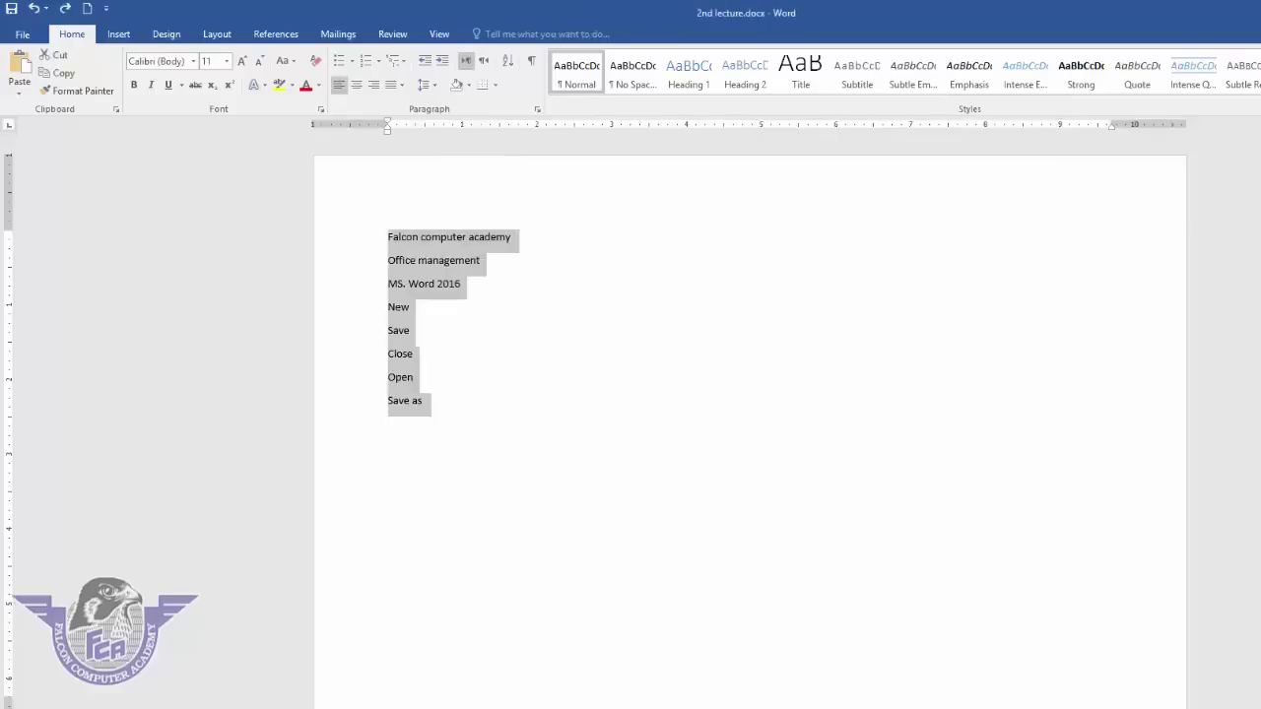
pyautogui.click(497, 254)
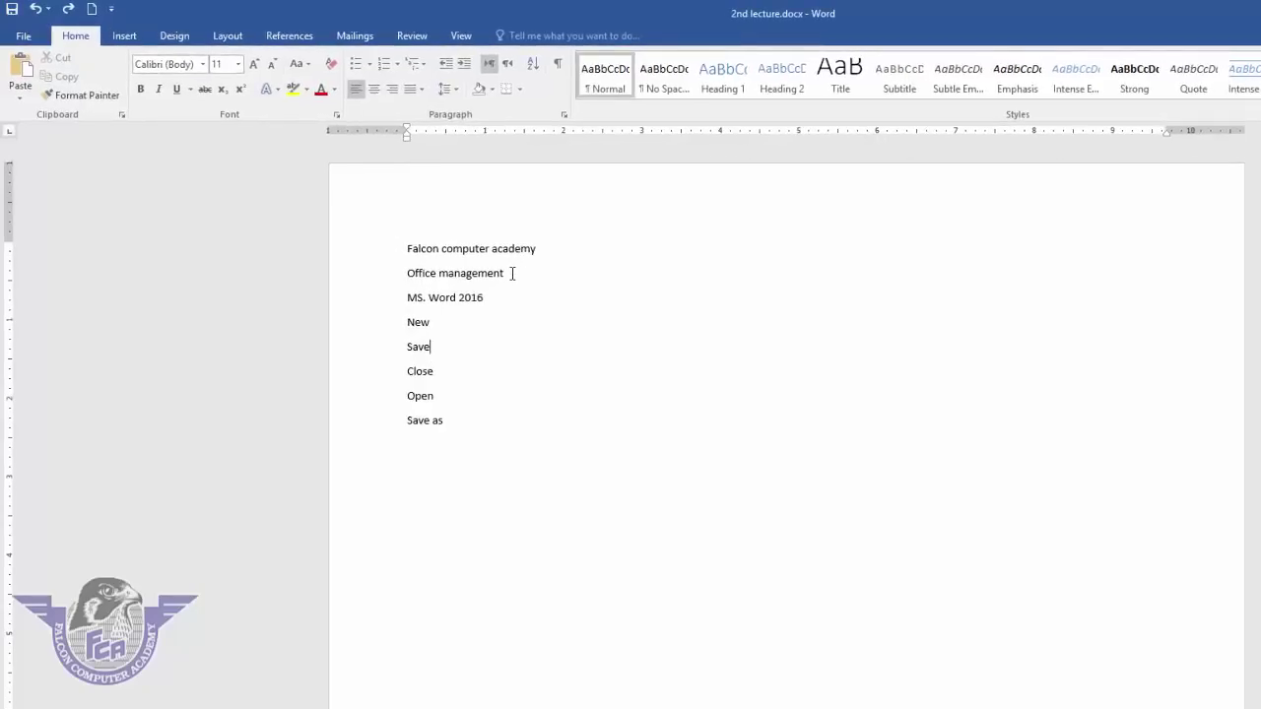
# - Type Graphics, Corel, Adobe and Inpage on separate lines below Save as
pyautogui.moveTo(512, 273); pyautogui.dragTo(349, 271)
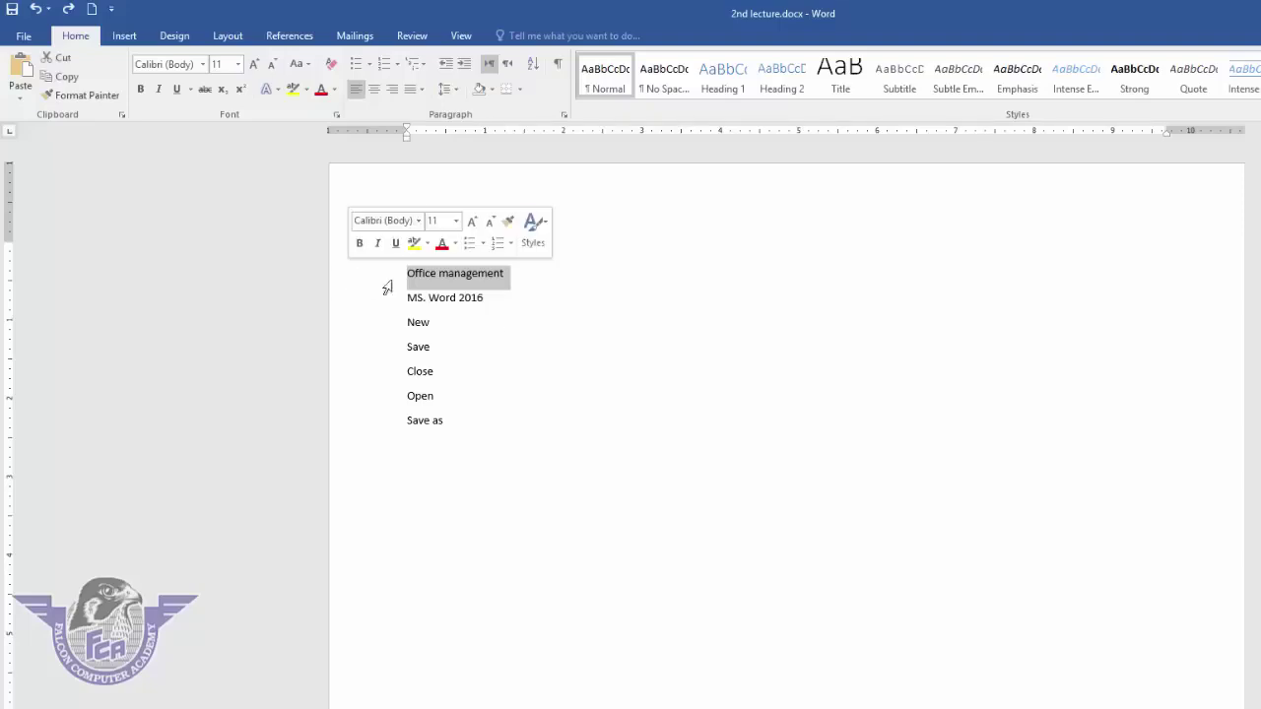
pyautogui.click(485, 436)
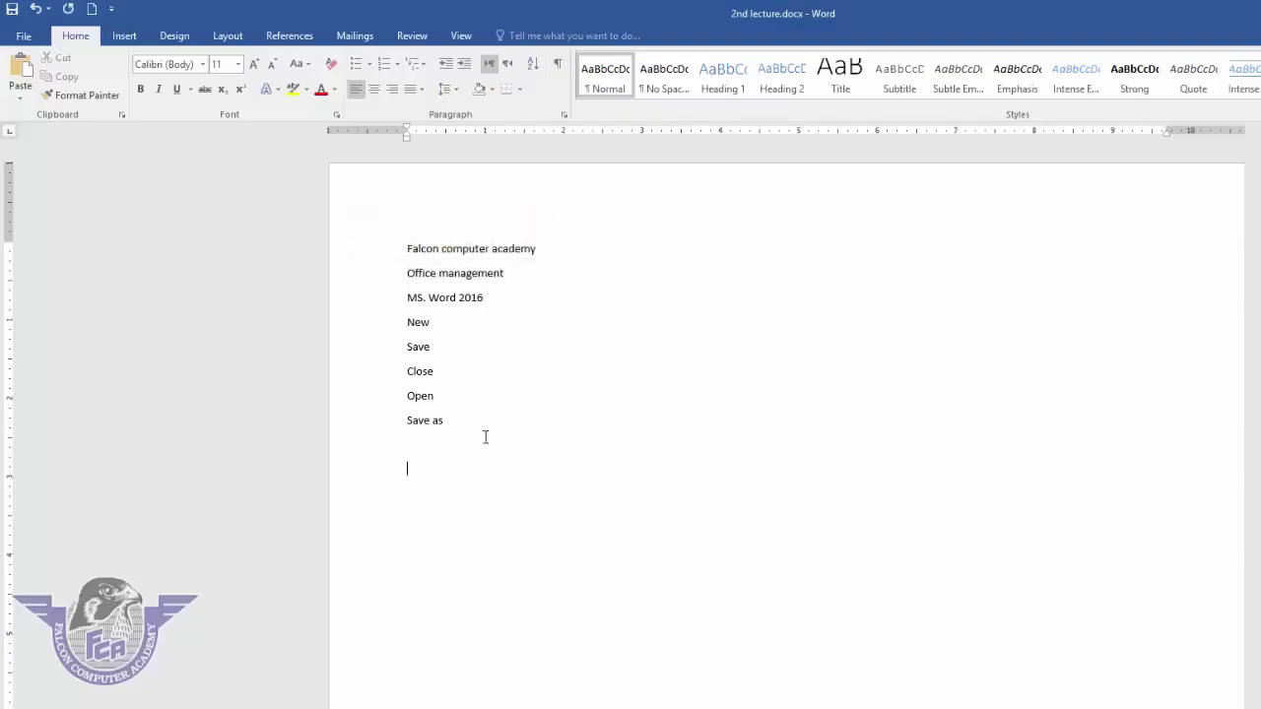
pyautogui.write('gra')
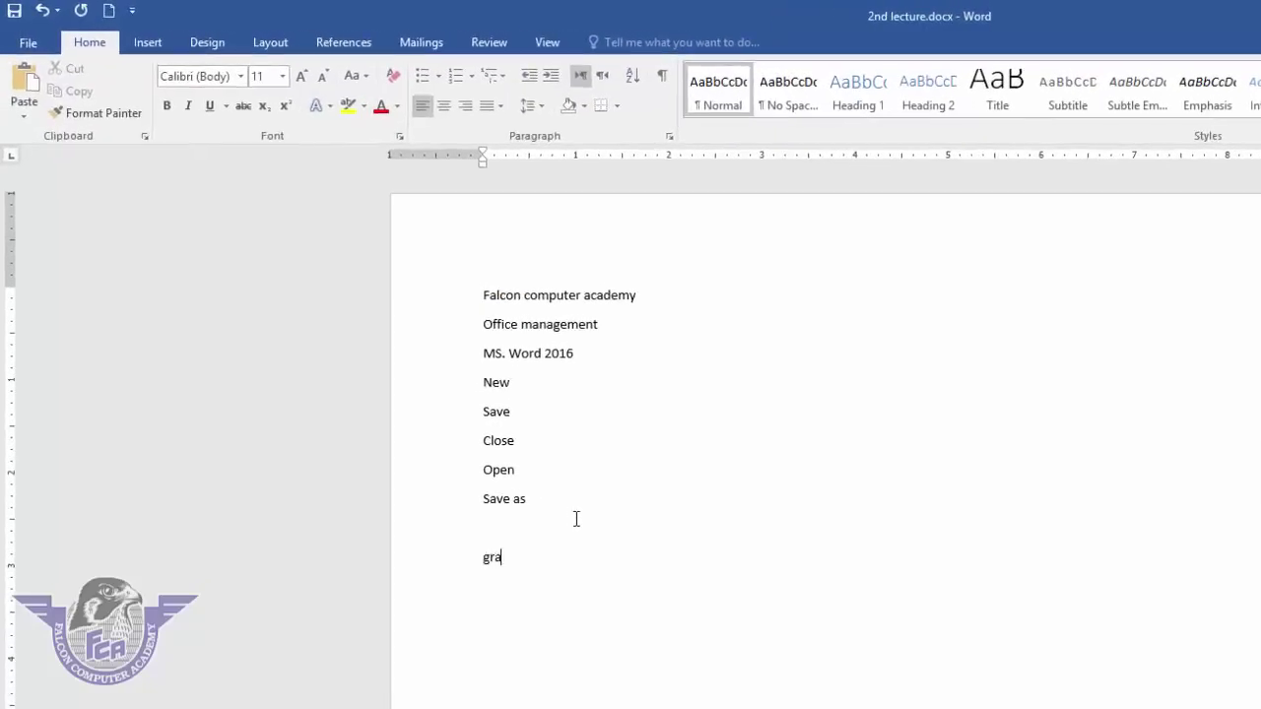
pyautogui.write('phics')
pyautogui.press('Return')
pyautogui.write('corel')
pyautogui.press('Return')
pyautogui.write('adobe')
pyautogui.press('Return')
pyautogui.write('inpage')
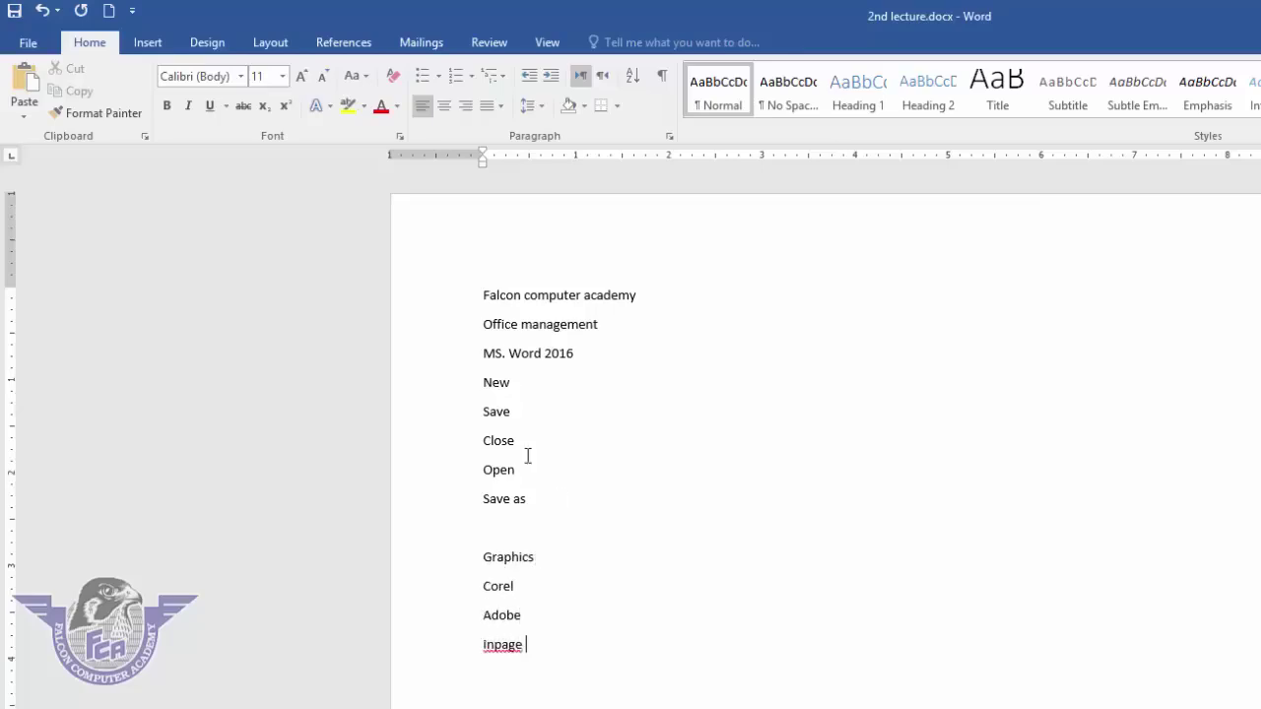
pyautogui.moveTo(566, 357); pyautogui.dragTo(462, 369)
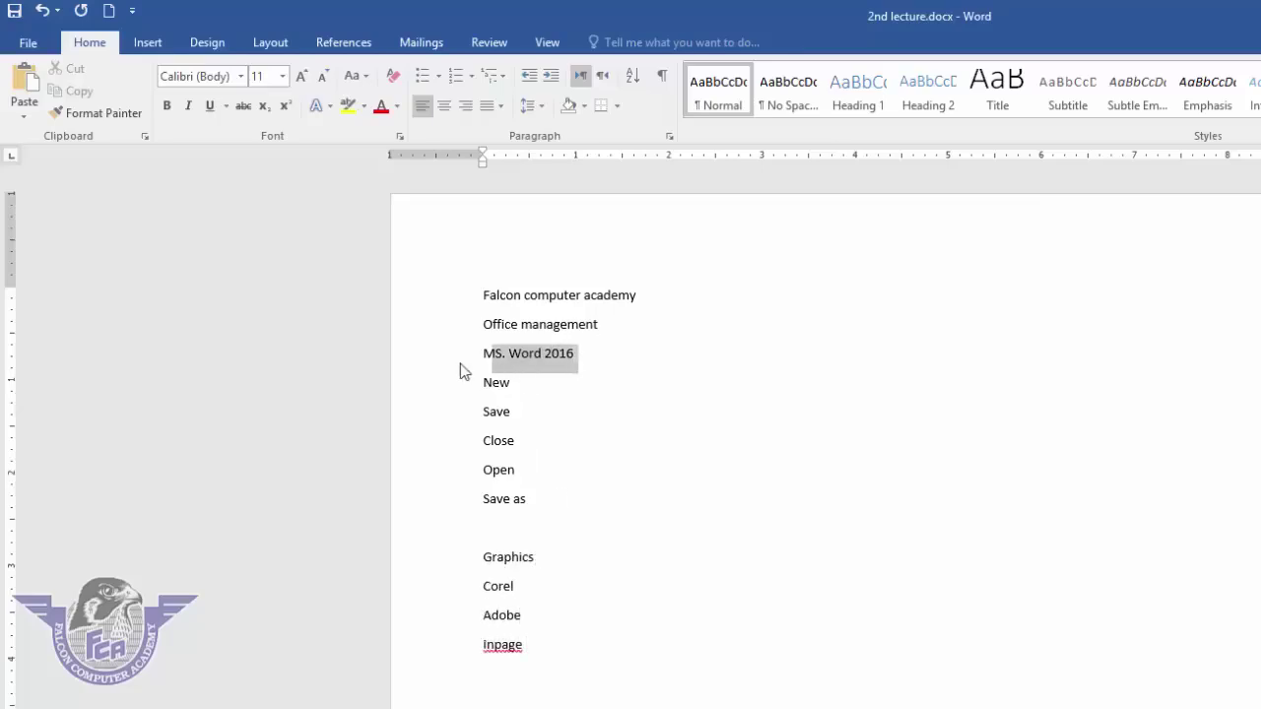
pyautogui.click(619, 376)
pyautogui.moveTo(603, 326); pyautogui.dragTo(468, 328)
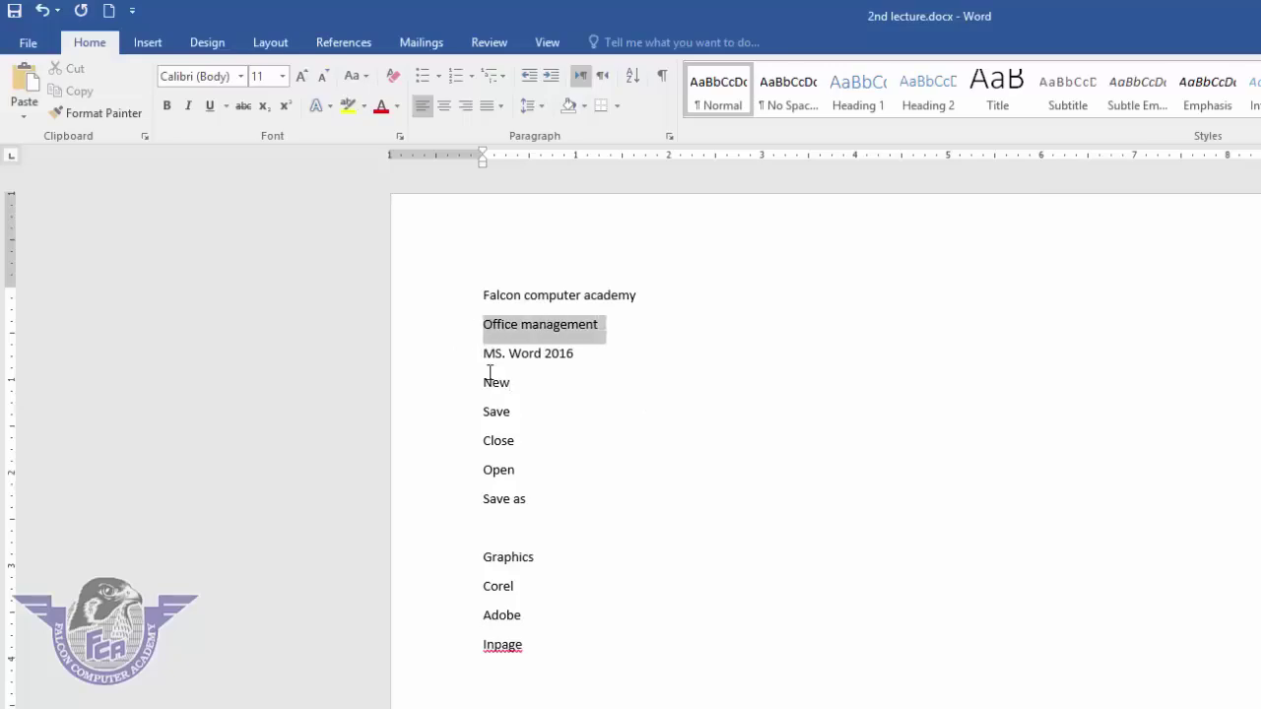
pyautogui.click(166, 106)
pyautogui.click(194, 108)
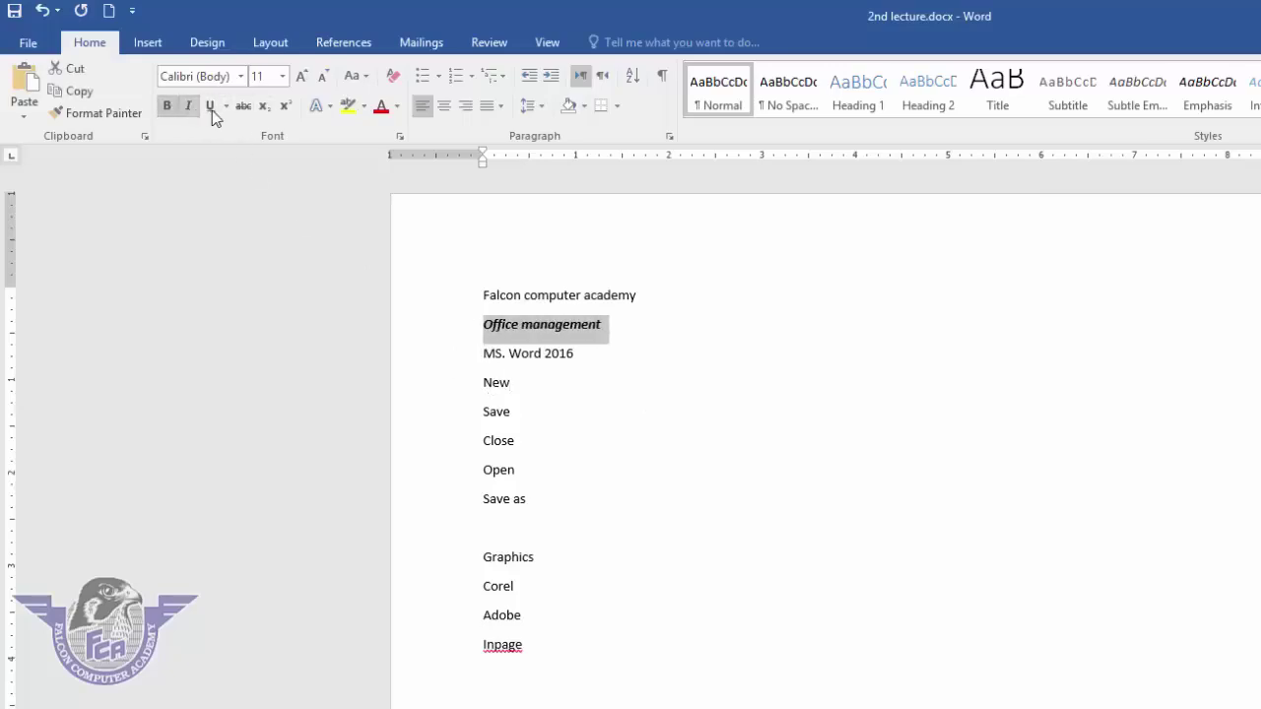
pyautogui.click(210, 108)
pyautogui.click(379, 112)
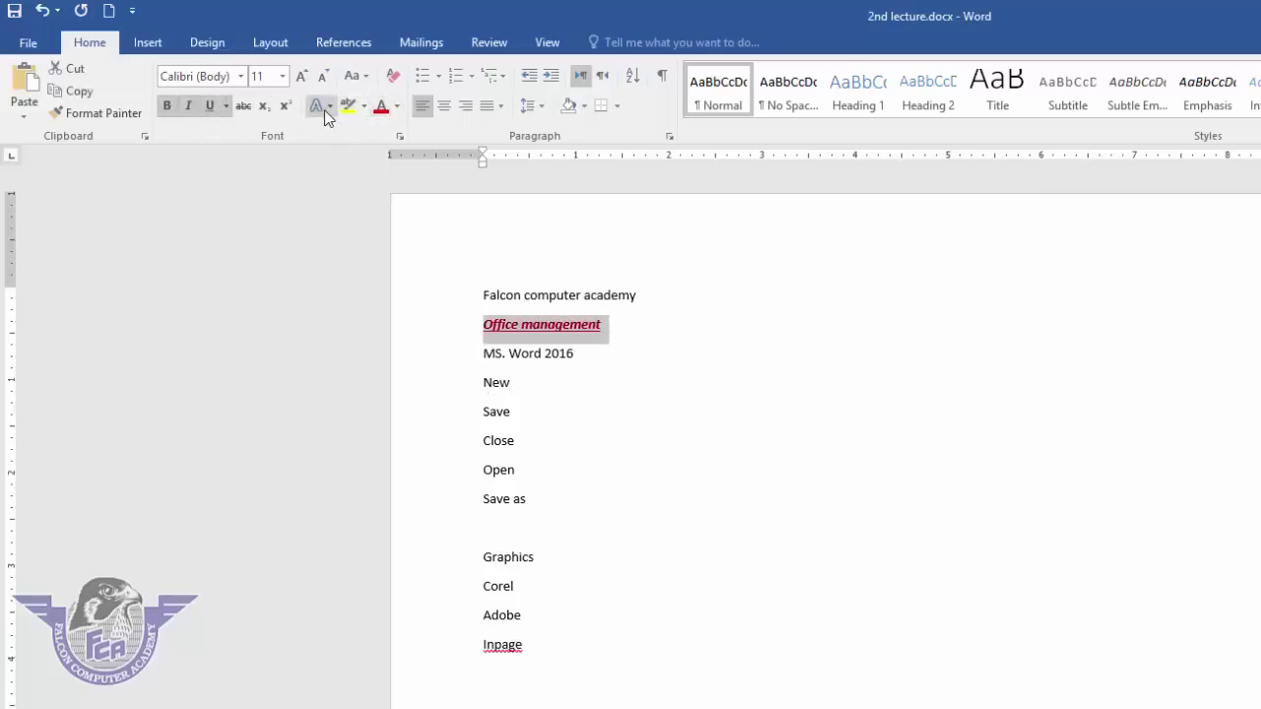
pyautogui.click(325, 110)
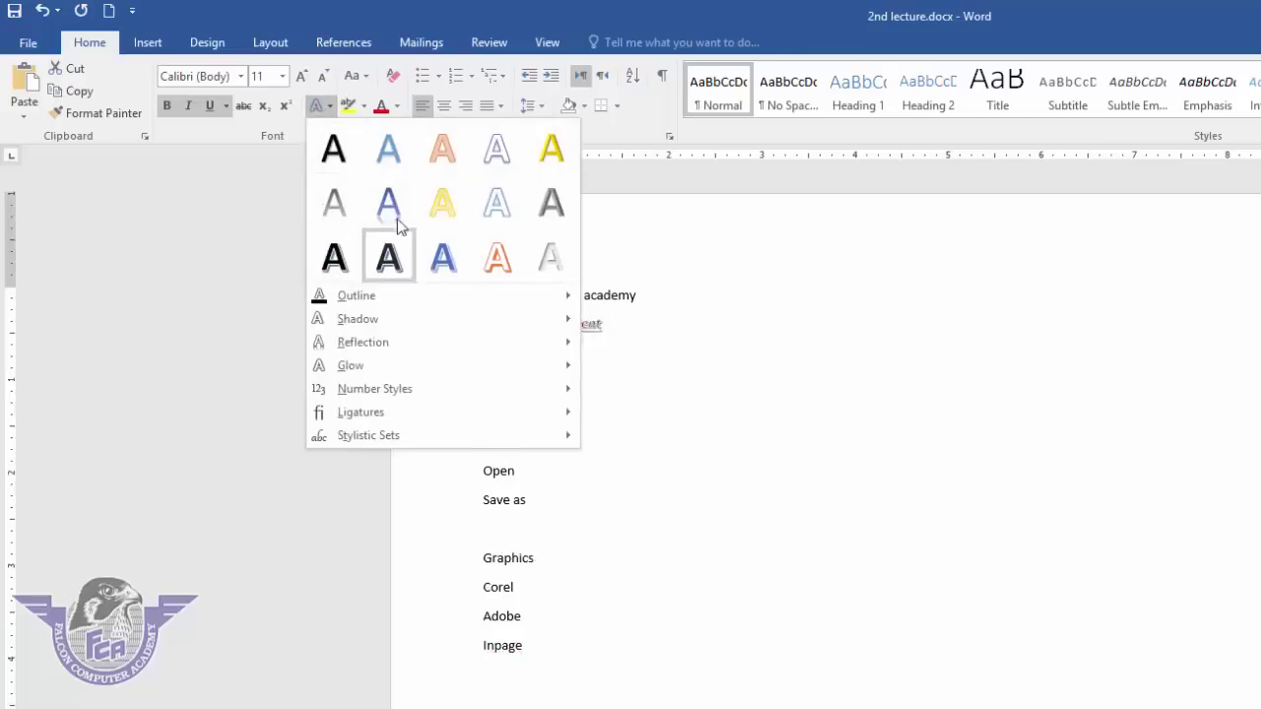
pyautogui.click(454, 273)
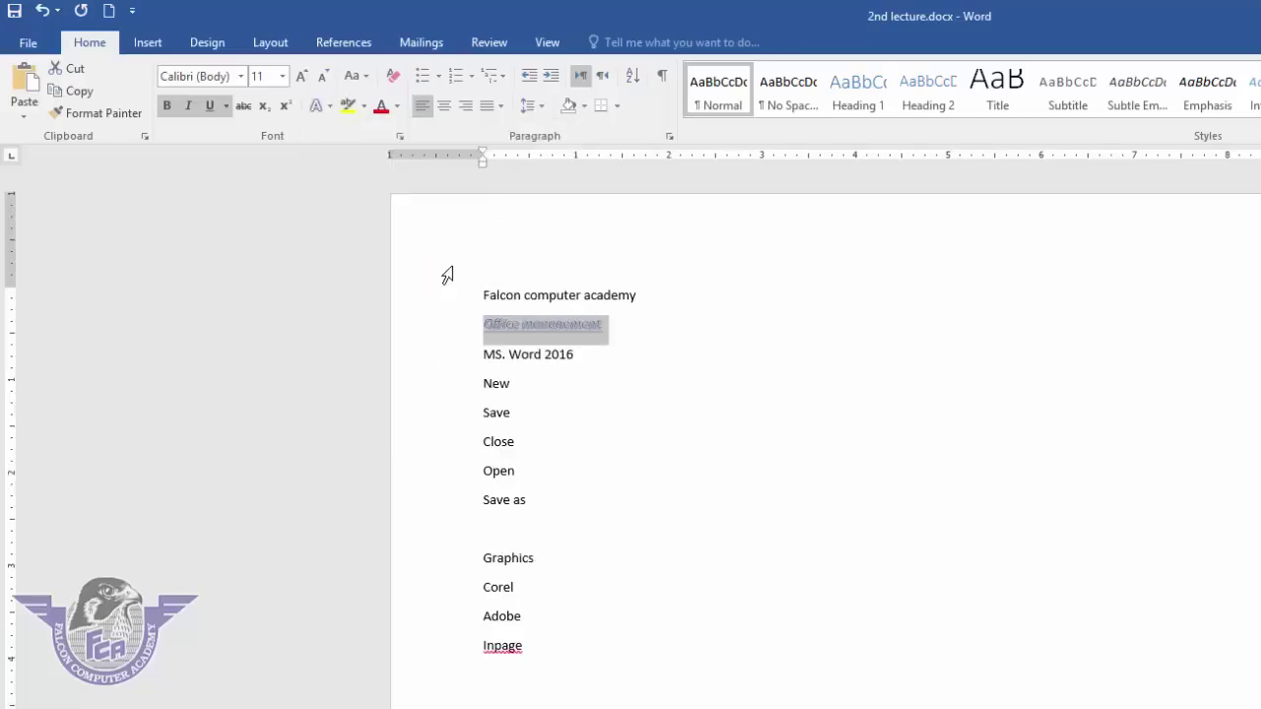
pyautogui.click(301, 79)
pyautogui.click(302, 78)
pyautogui.click(301, 79)
pyautogui.click(301, 79)
pyautogui.click(301, 78)
pyautogui.click(301, 79)
pyautogui.click(301, 79)
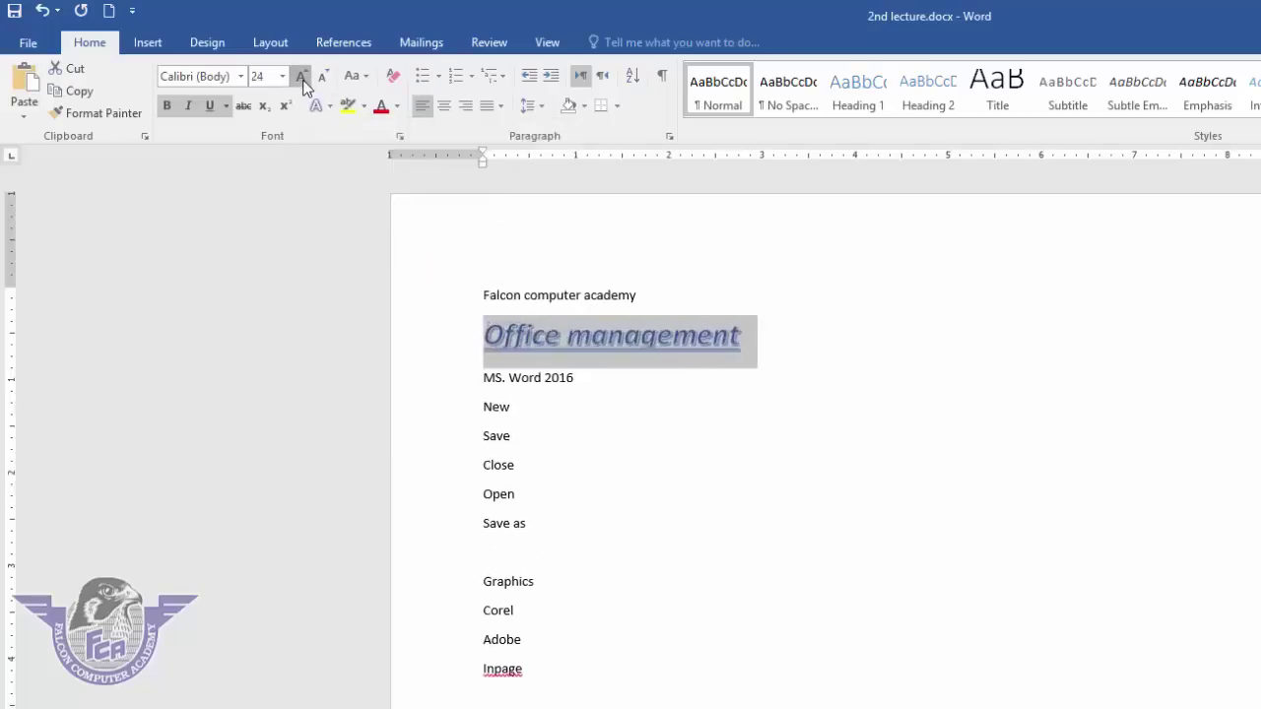
pyautogui.click(301, 78)
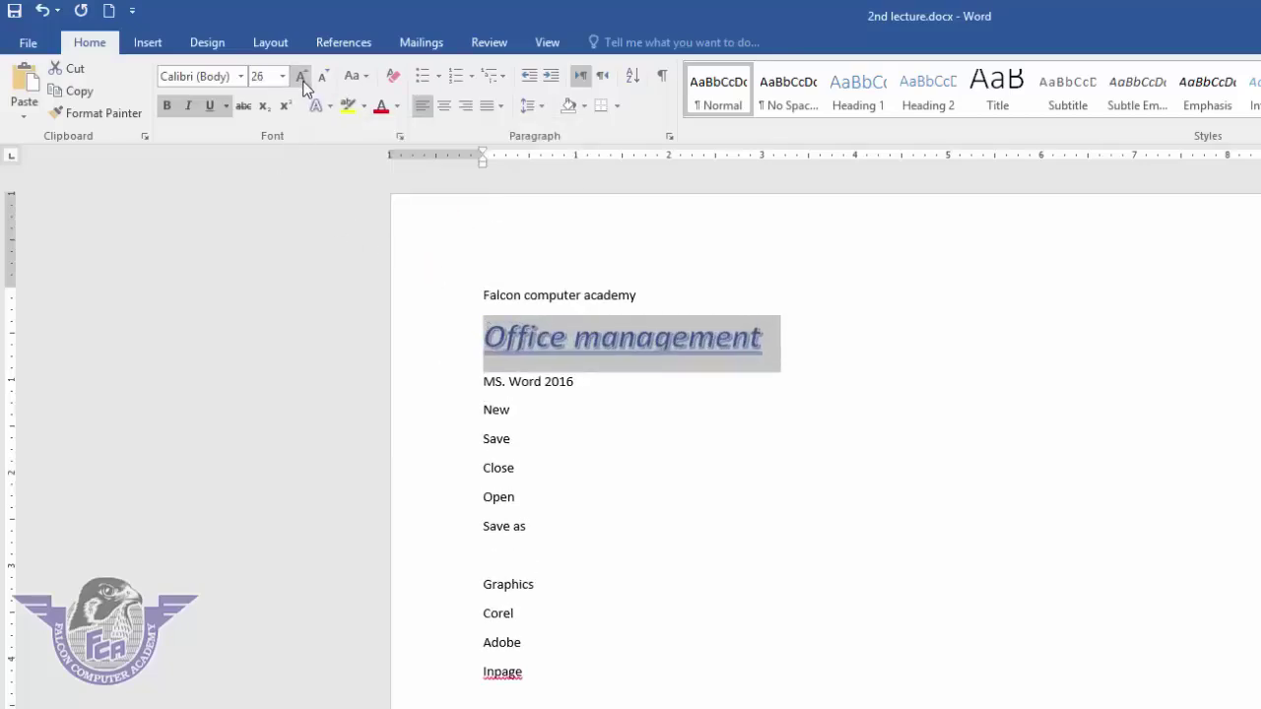
pyautogui.click(677, 419)
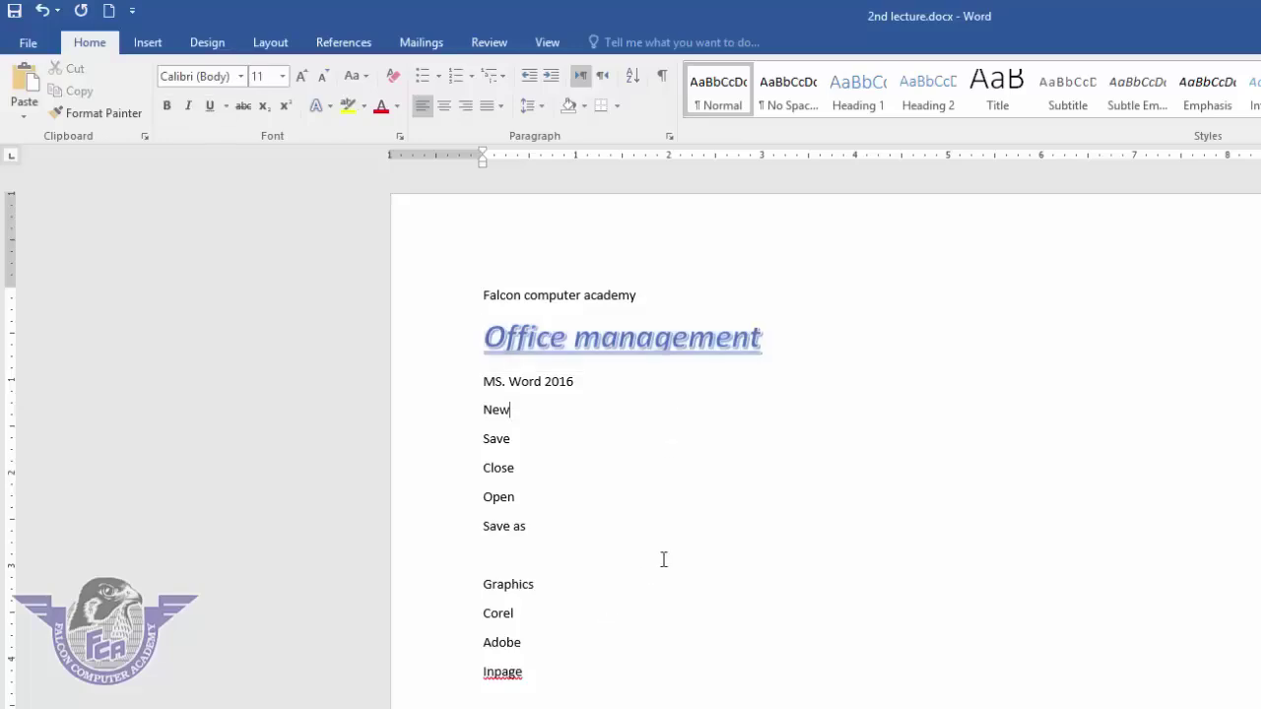
pyautogui.moveTo(773, 340); pyautogui.dragTo(520, 321)
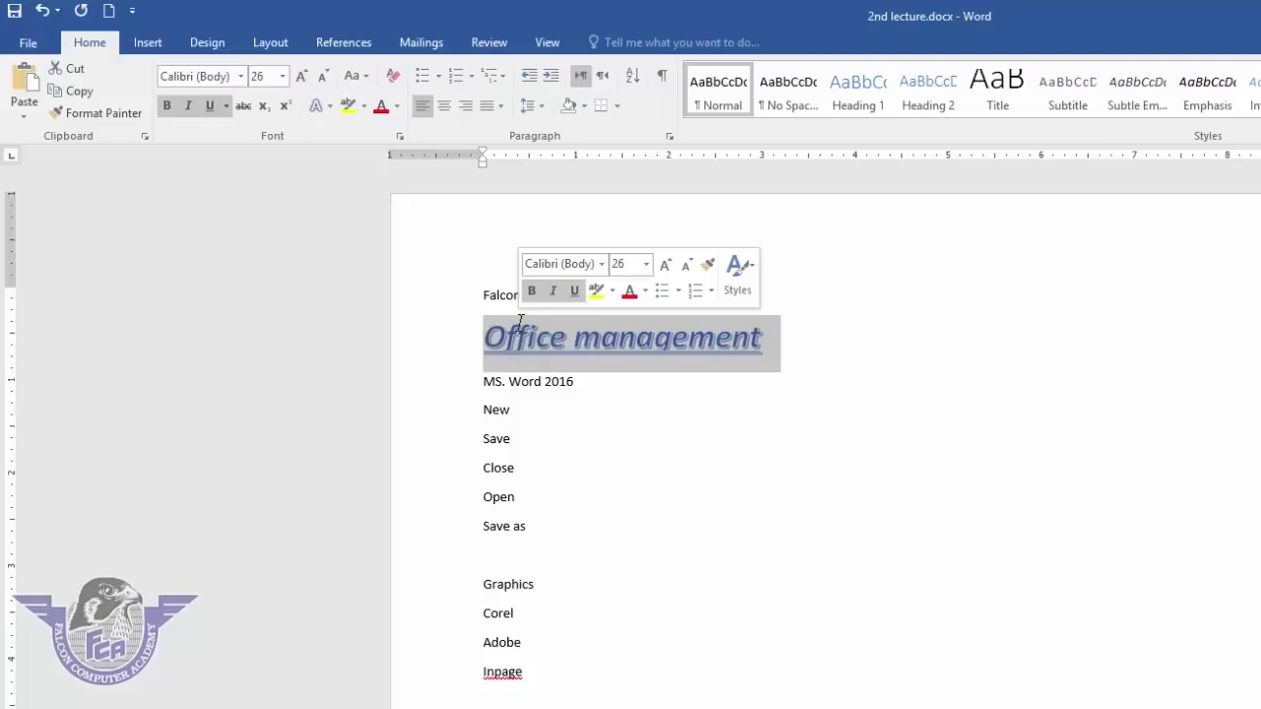
# - Copy the Office management heading style onto Graphics with Format Painter
pyautogui.click(77, 114)
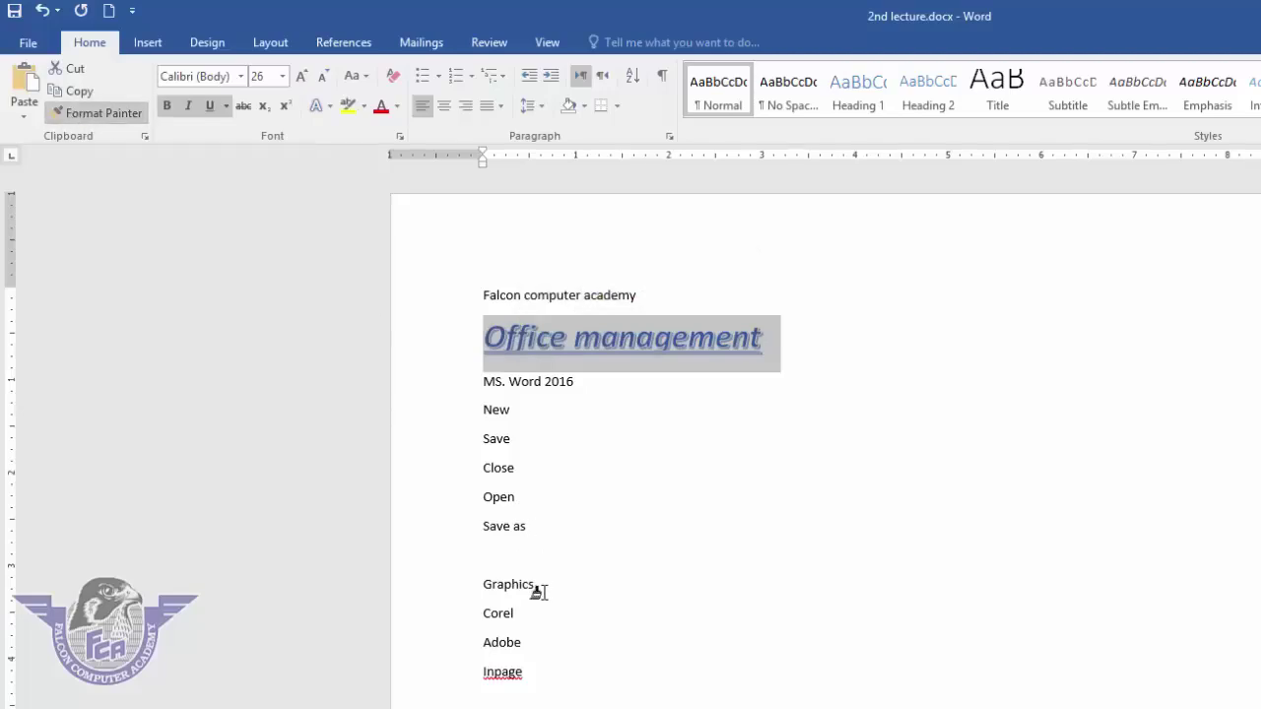
pyautogui.moveTo(541, 585)
pyautogui.mouseDown()
pyautogui.moveTo(484, 581)
pyautogui.moveTo(459, 594)
pyautogui.mouseUp()
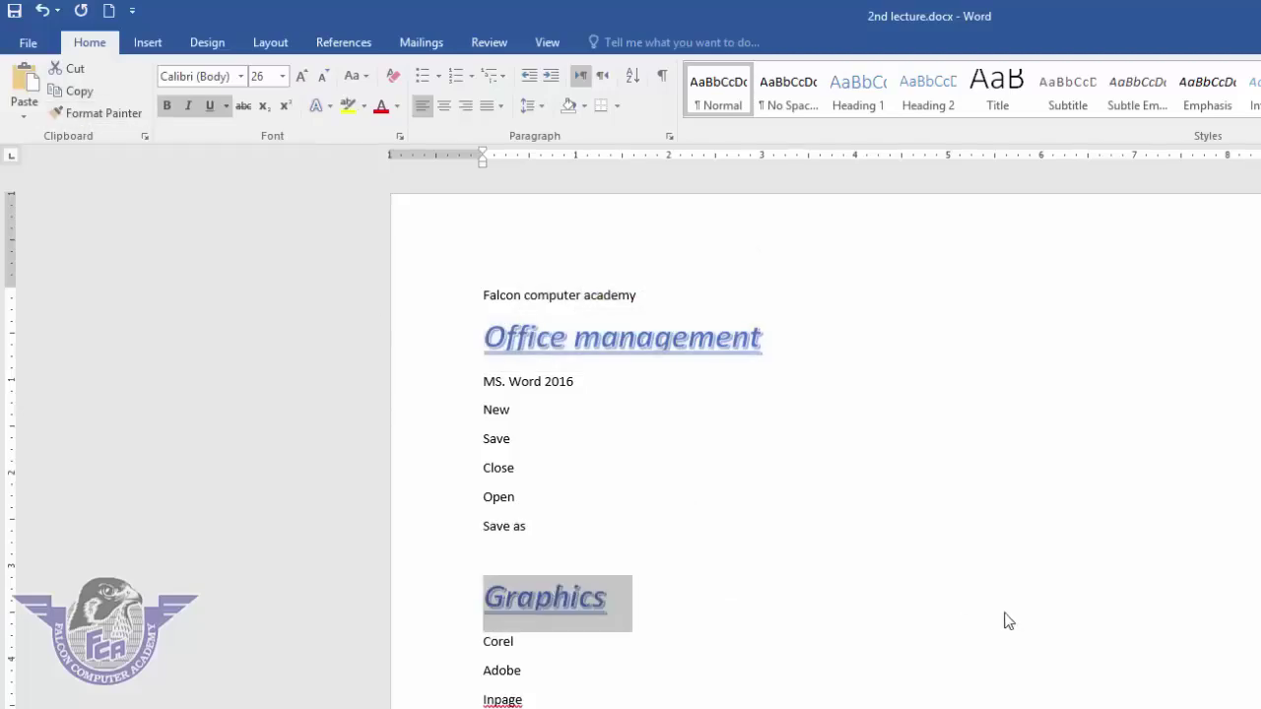
pyautogui.click(602, 699)
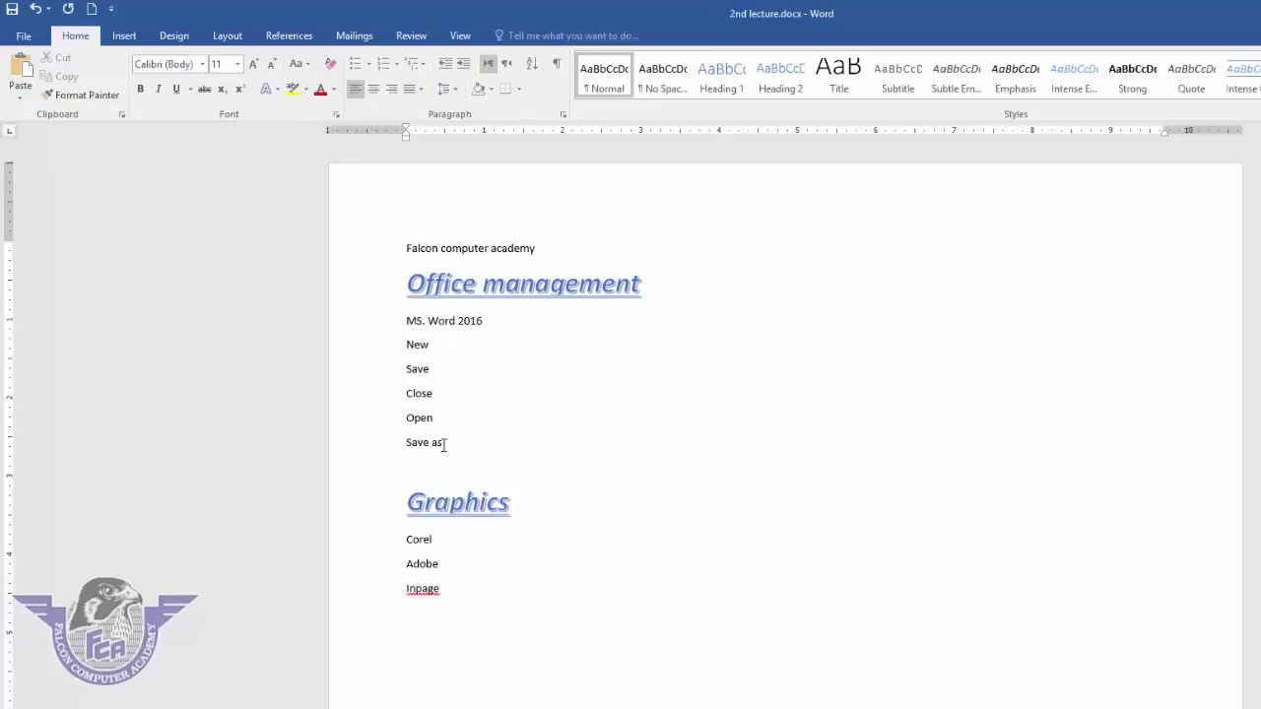
# - Apply the decorative AA Sameer font to the Falcon computer academy title
pyautogui.moveTo(445, 445); pyautogui.dragTo(400, 327)
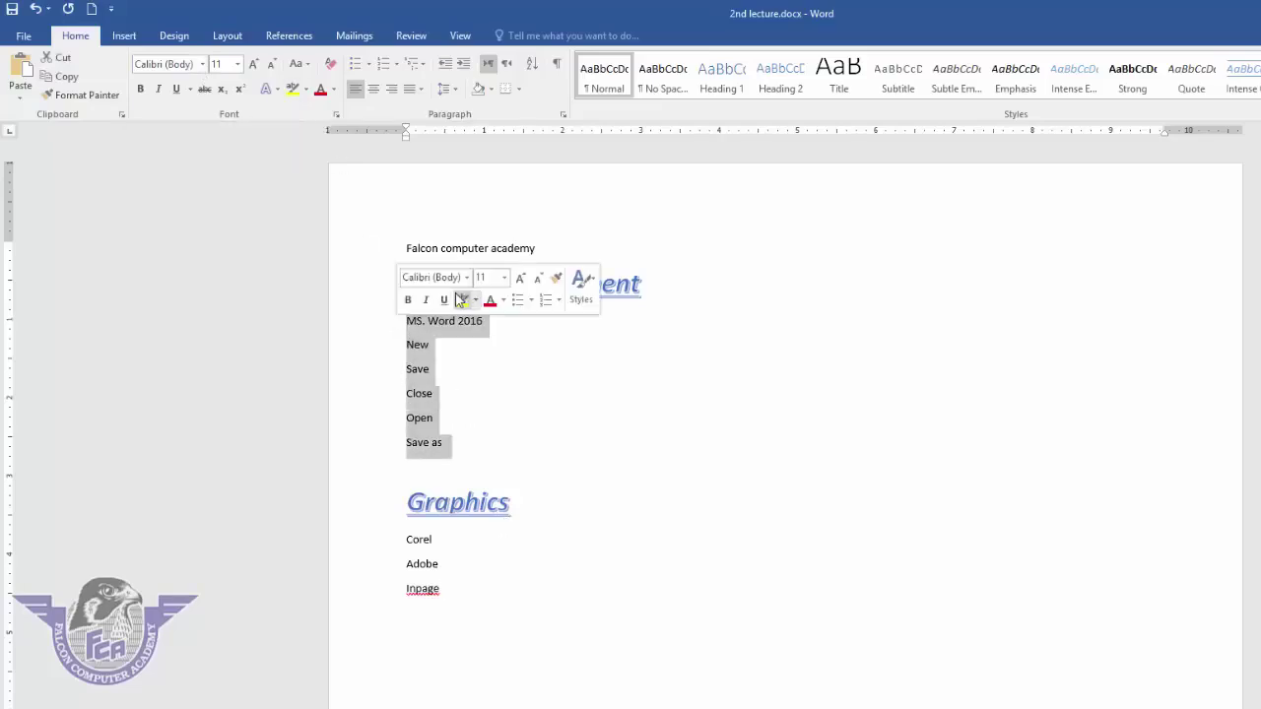
pyautogui.moveTo(549, 247); pyautogui.dragTo(403, 247)
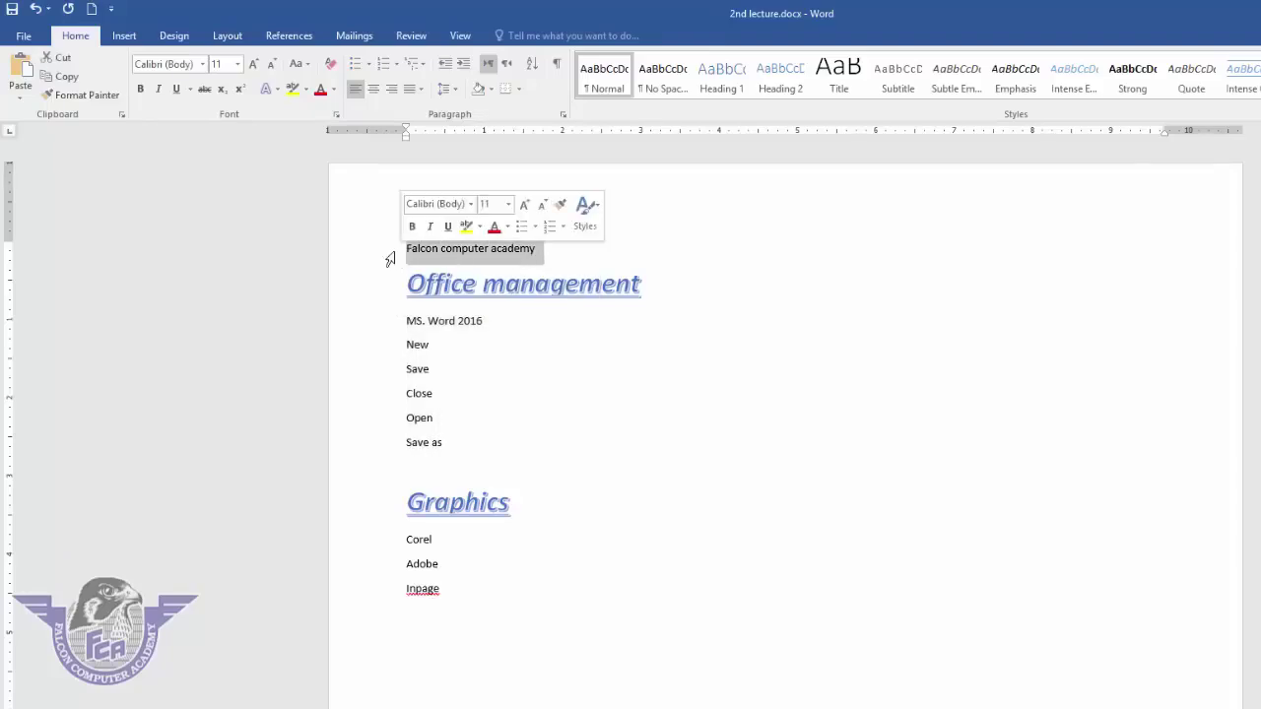
pyautogui.click(203, 64)
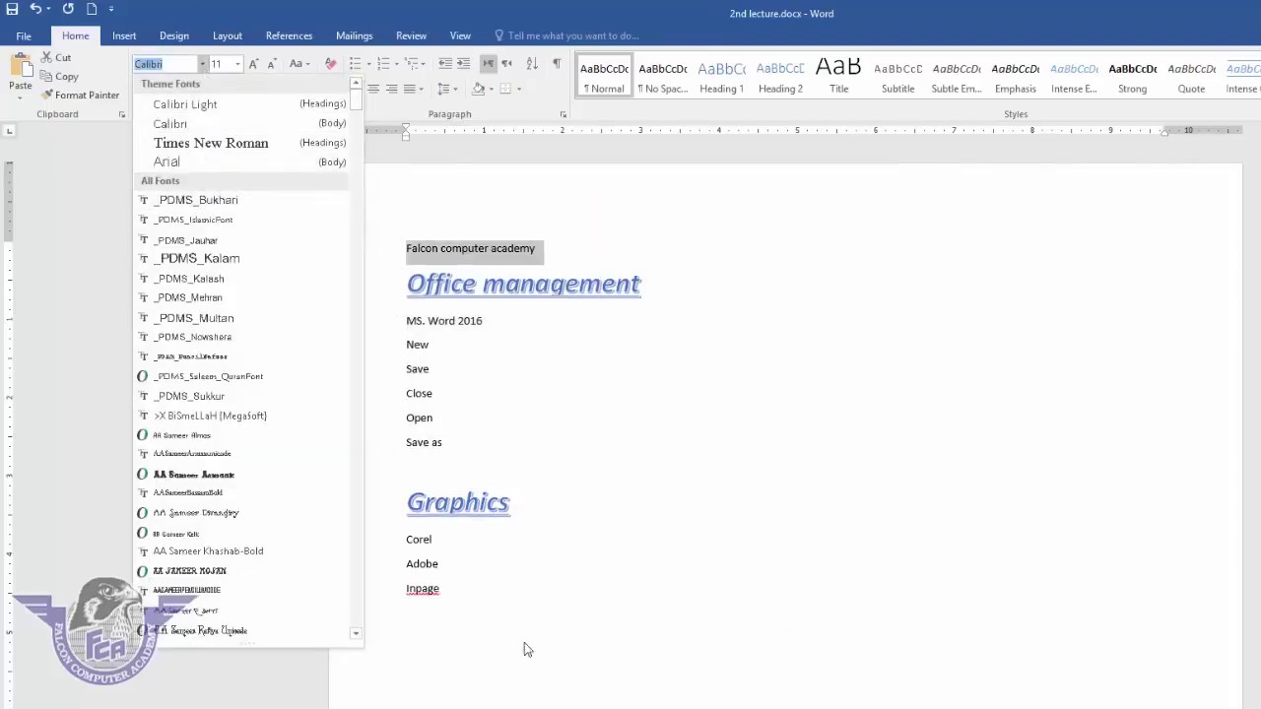
pyautogui.click(226, 572)
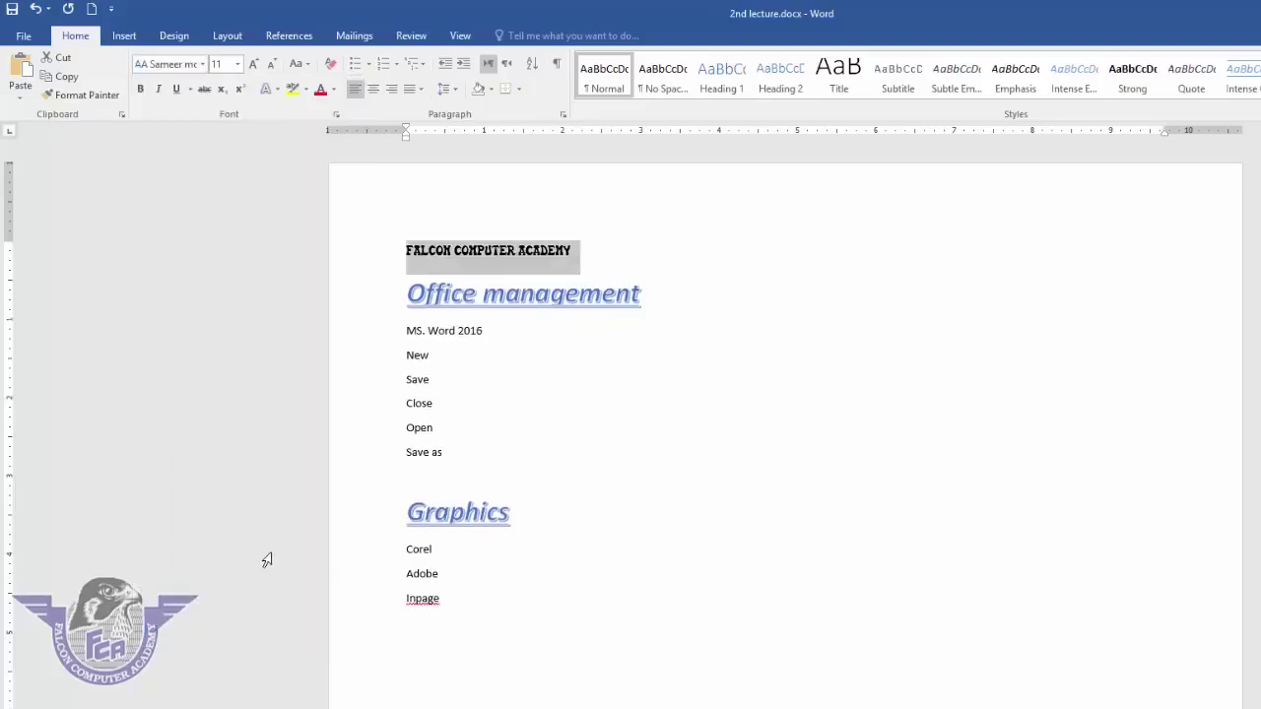
# - Set the title's font size to 28 pt
pyautogui.click(237, 64)
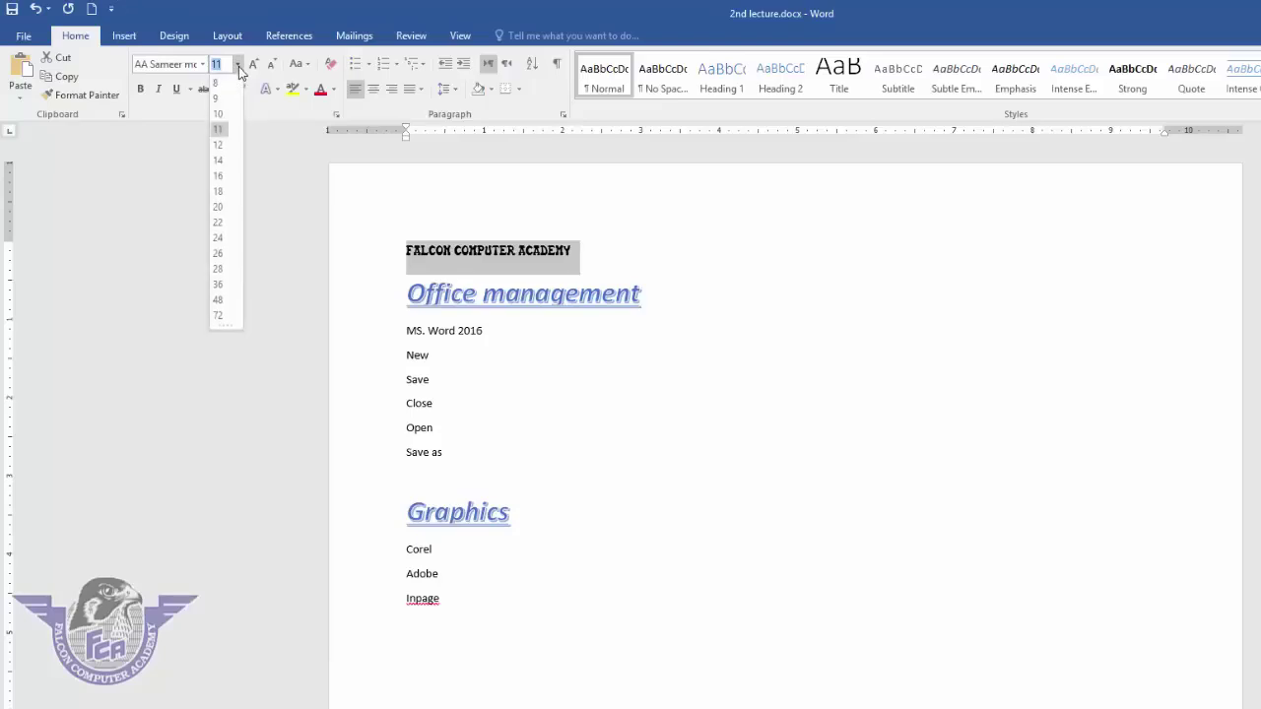
pyautogui.click(223, 272)
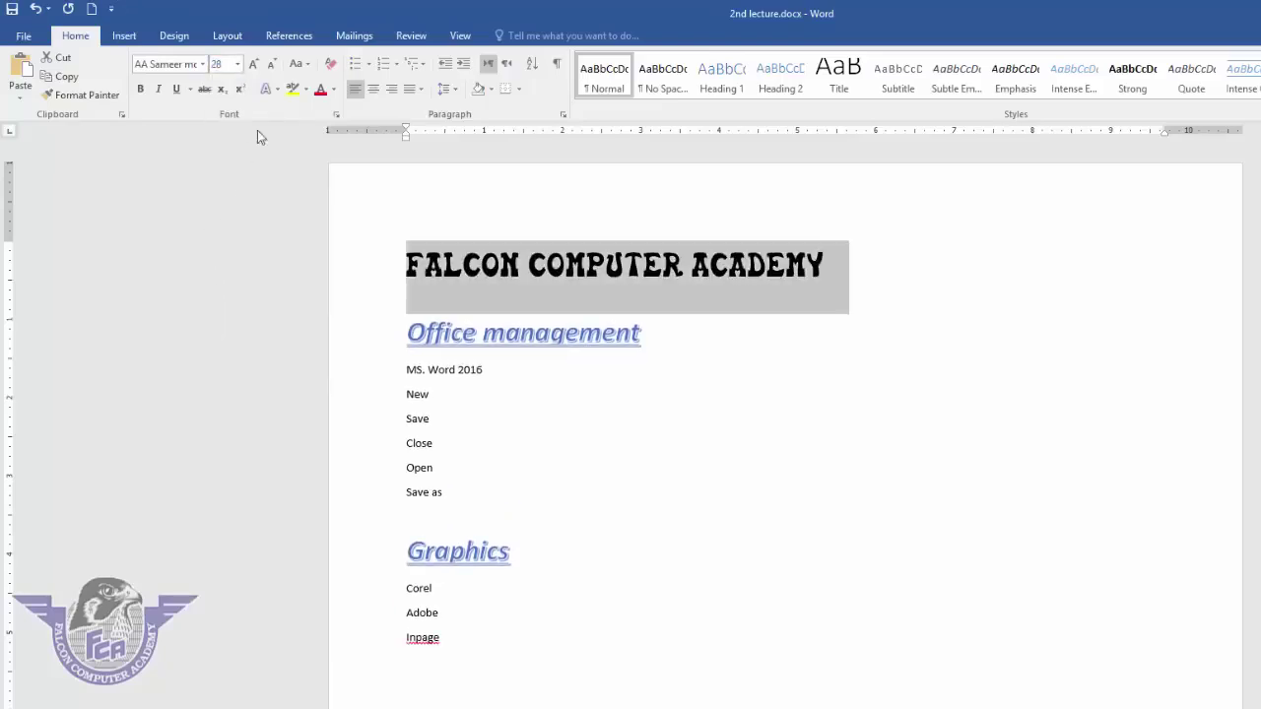
pyautogui.click(237, 69)
pyautogui.click(238, 67)
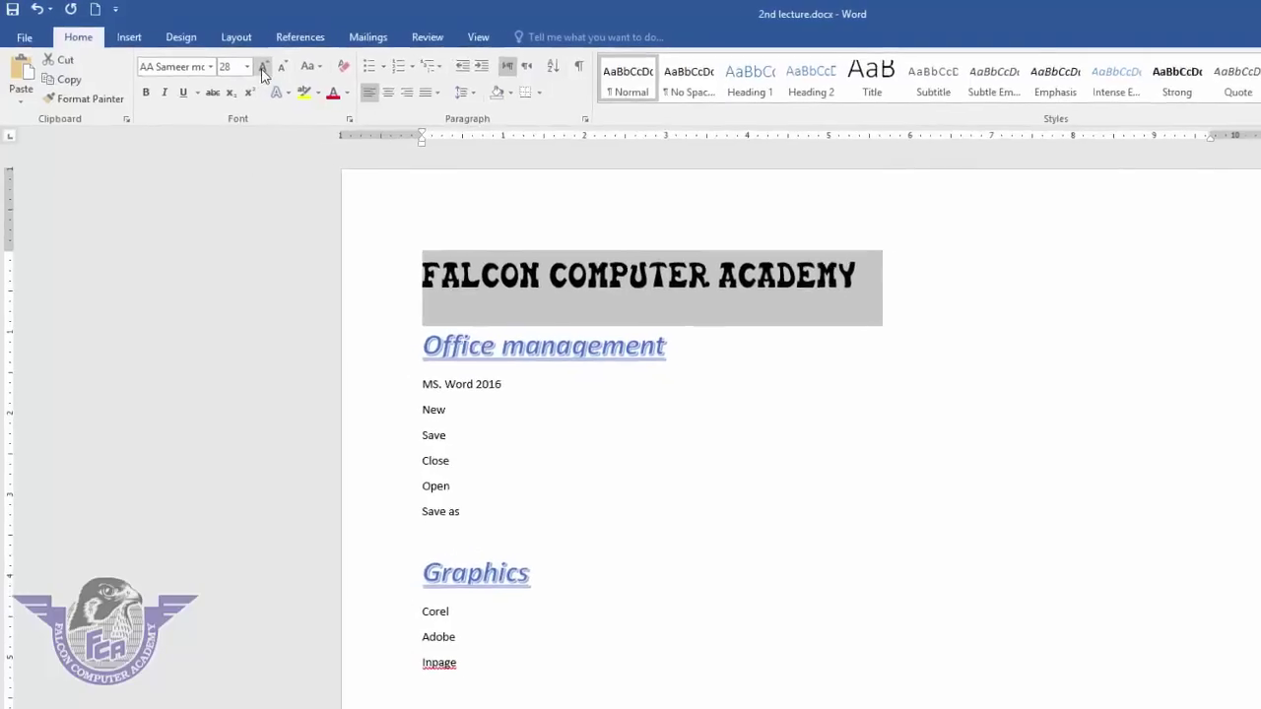
# - Grow the title to 72 pt, then shrink it down to 26 pt
pyautogui.click(277, 71)
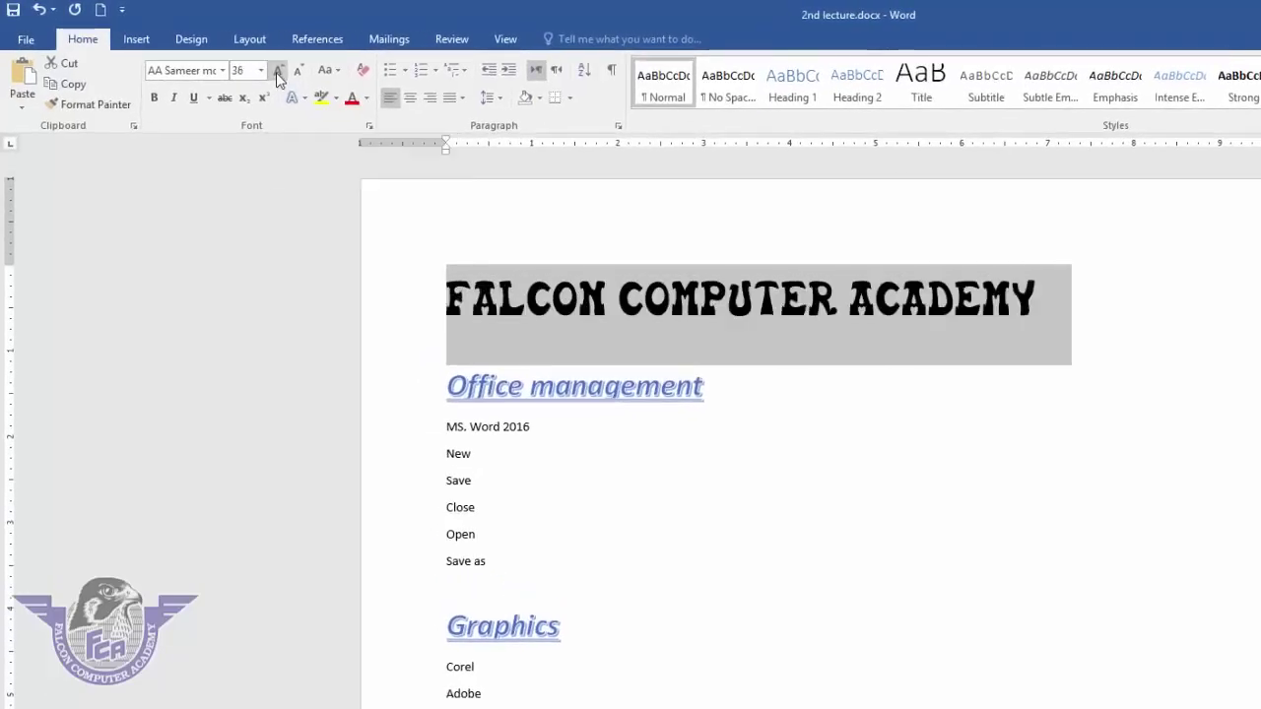
pyautogui.click(278, 70)
pyautogui.click(278, 71)
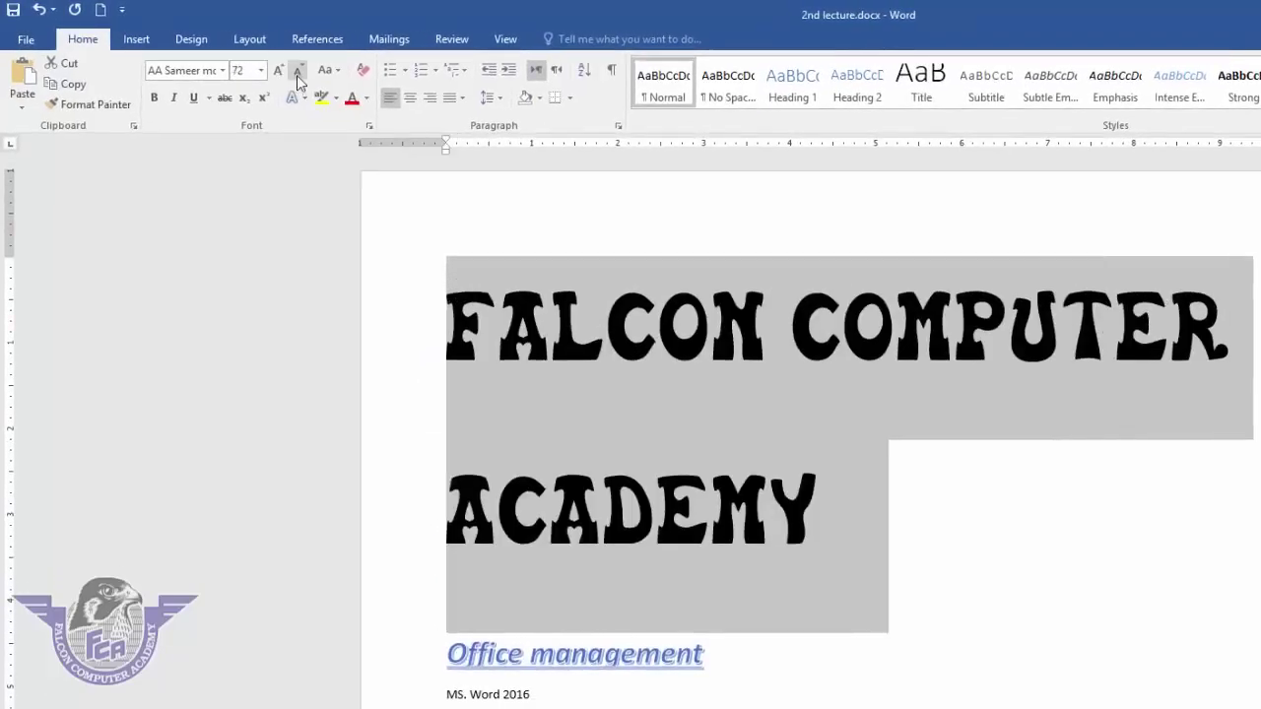
pyautogui.click(297, 72)
pyautogui.click(297, 73)
pyautogui.click(297, 73)
pyautogui.click(298, 73)
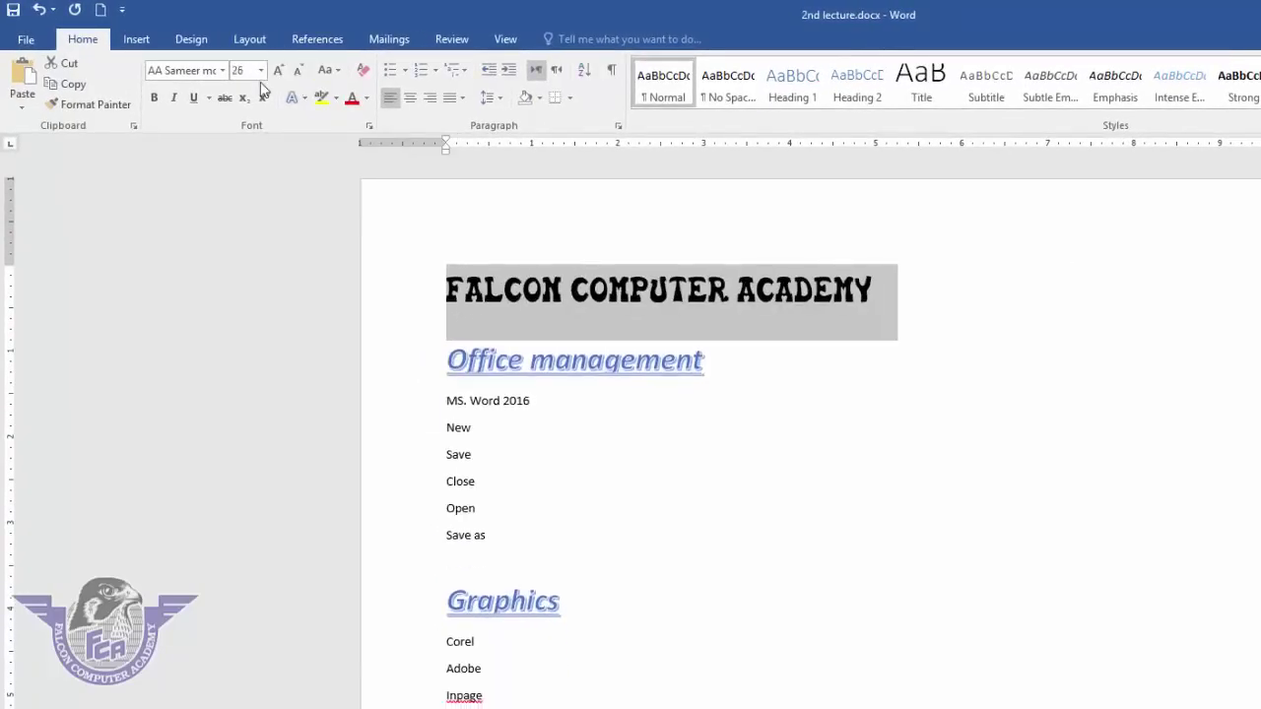
pyautogui.click(261, 70)
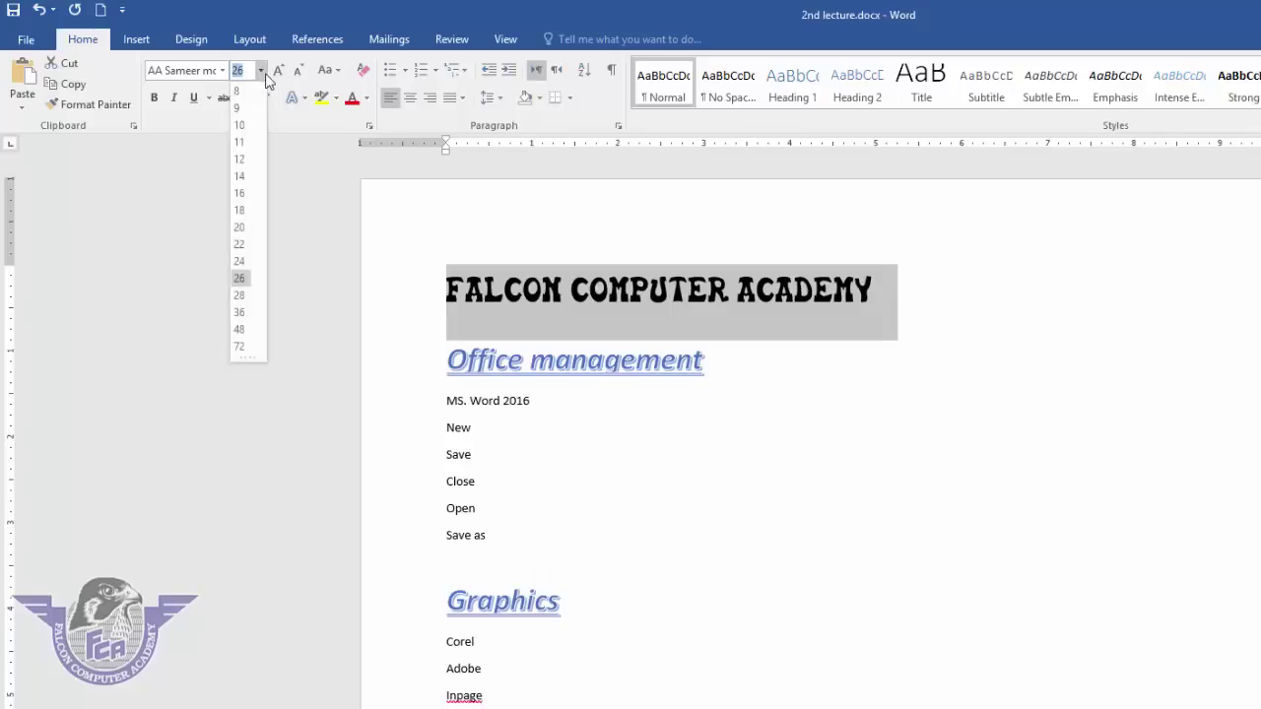
pyautogui.click(242, 283)
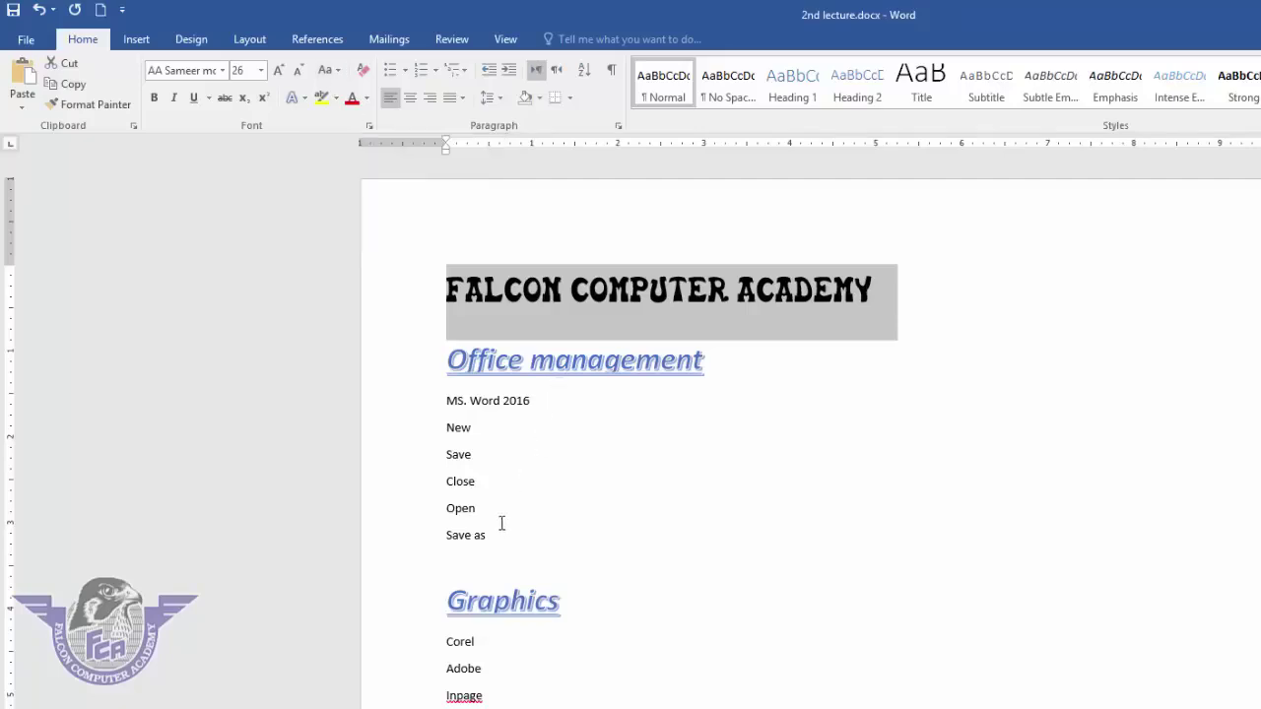
# - Change the MS. Word 2016 to Save as lines to UPPERCASE, then Sentence case
pyautogui.moveTo(495, 536); pyautogui.dragTo(377, 400)
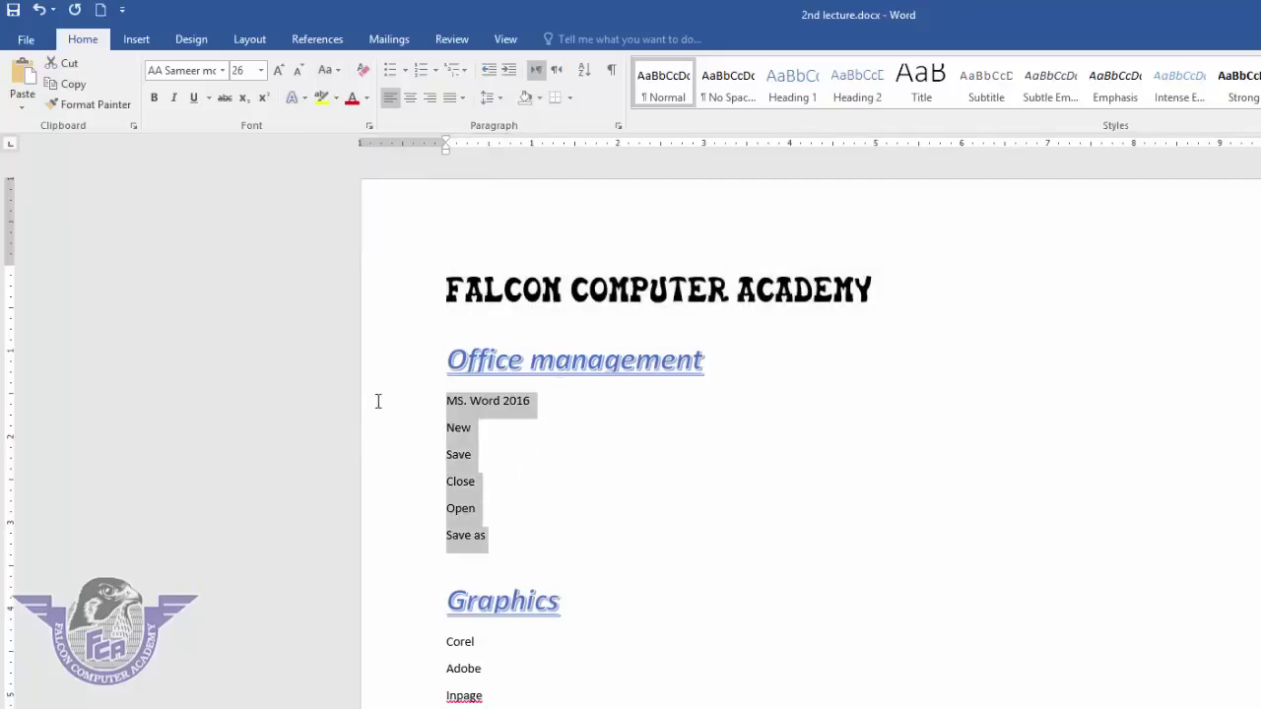
pyautogui.click(336, 71)
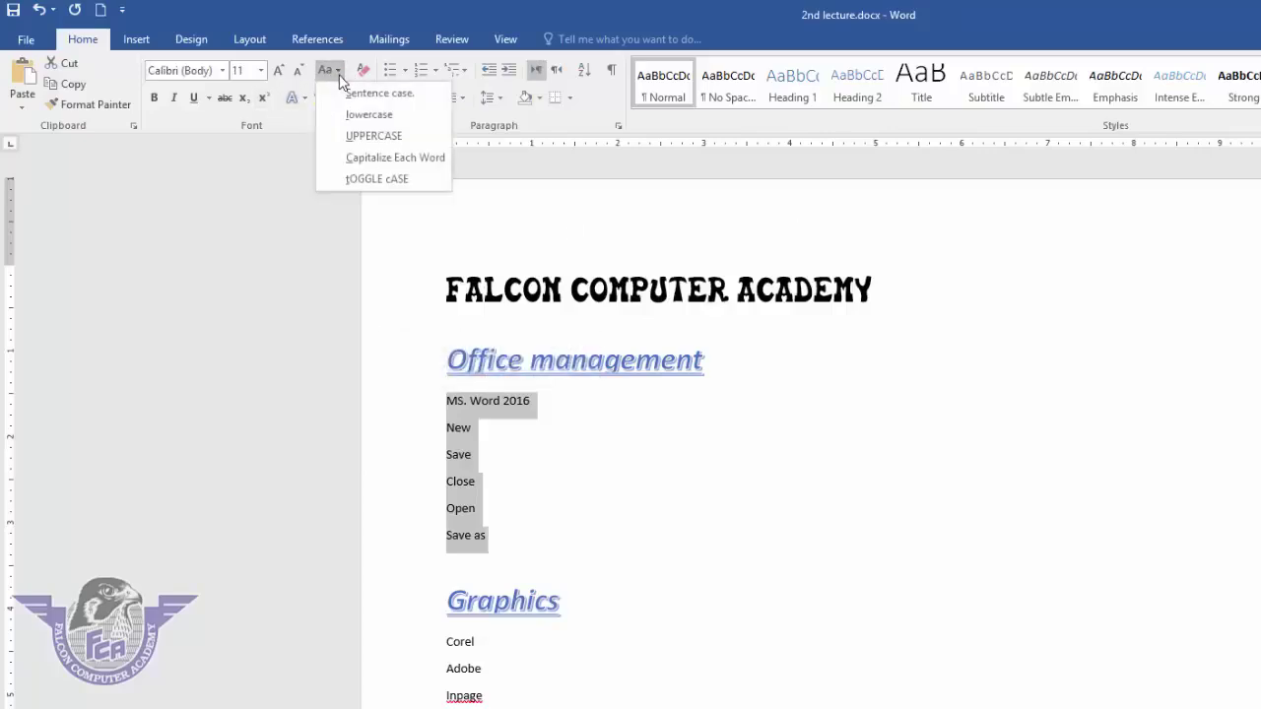
pyautogui.click(373, 135)
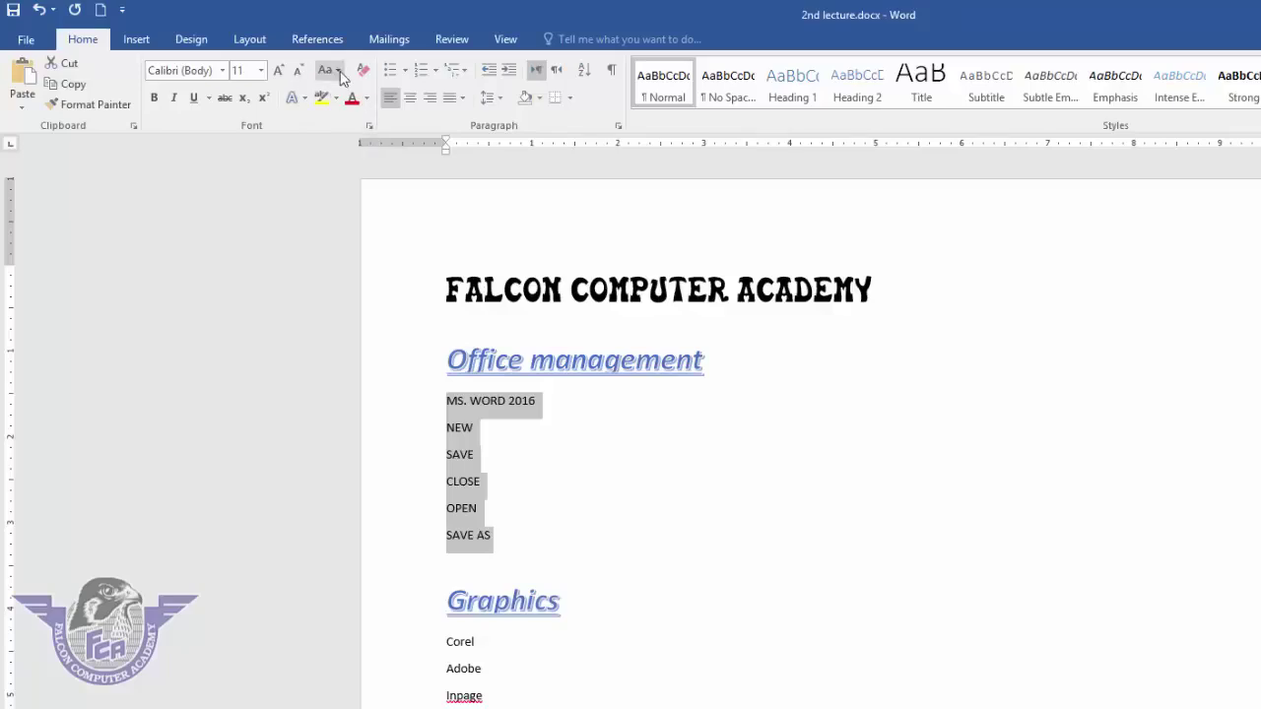
pyautogui.click(339, 73)
pyautogui.click(357, 92)
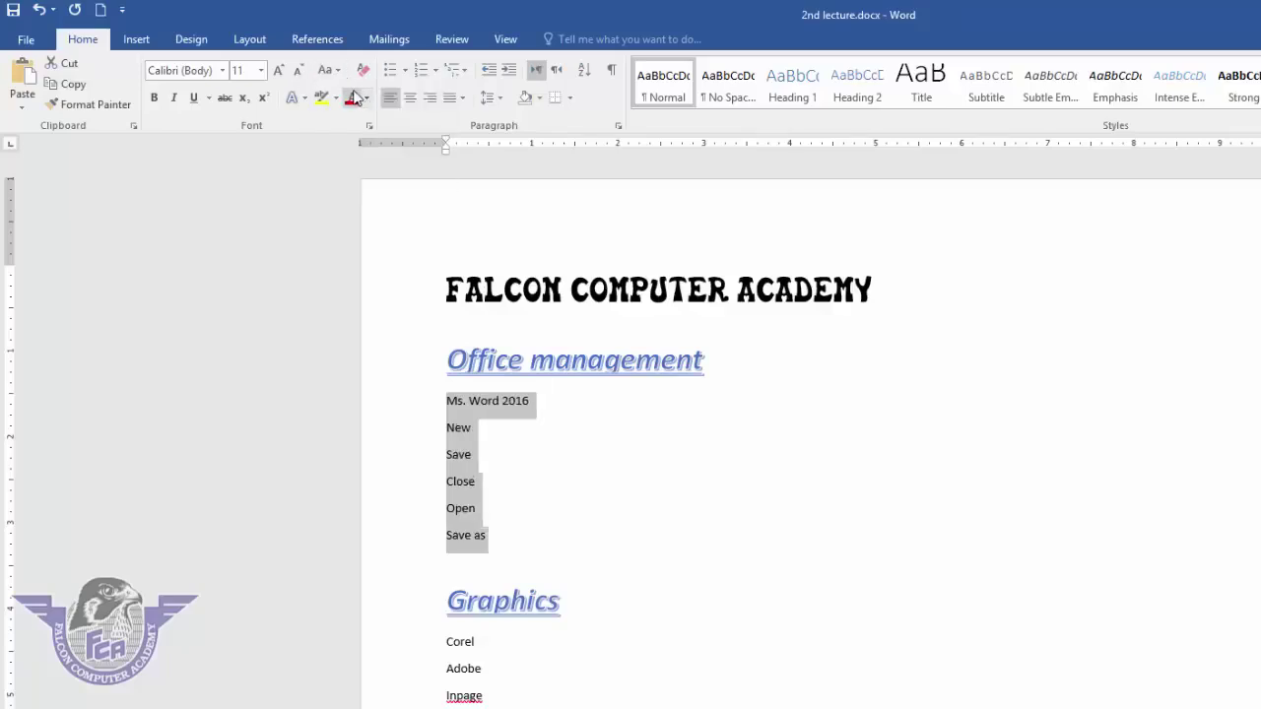
pyautogui.click(340, 71)
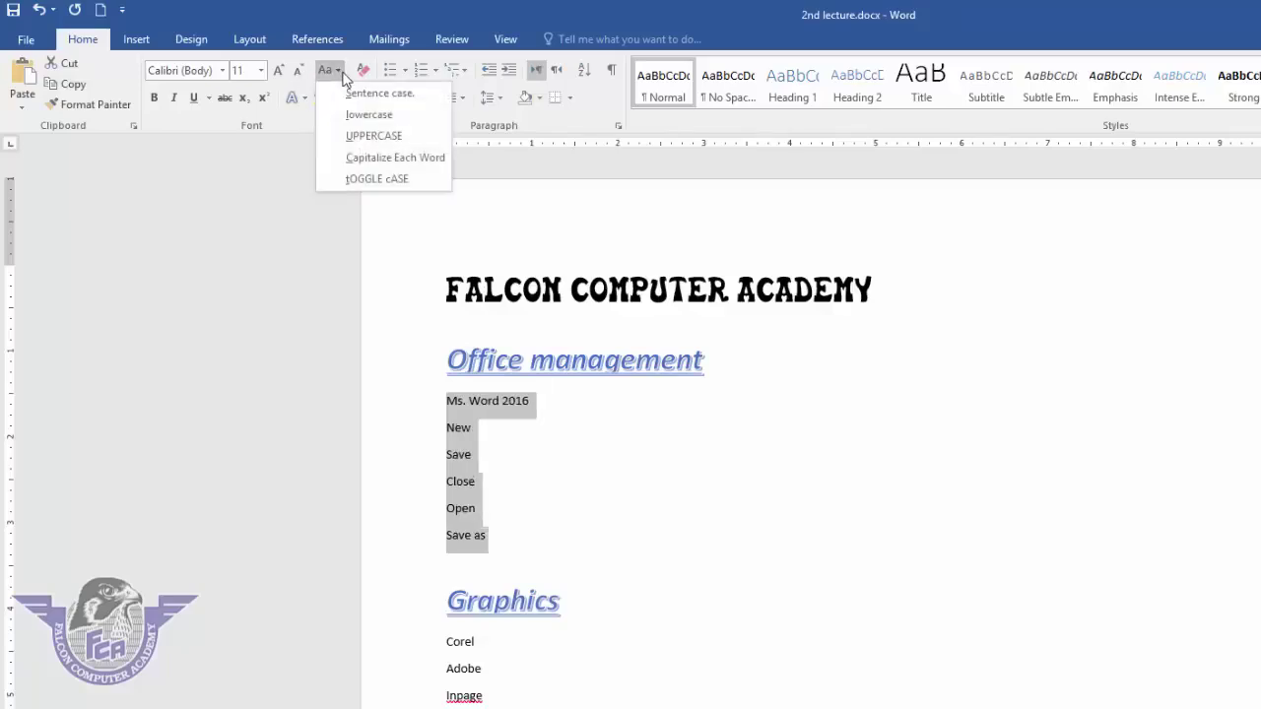
pyautogui.click(342, 73)
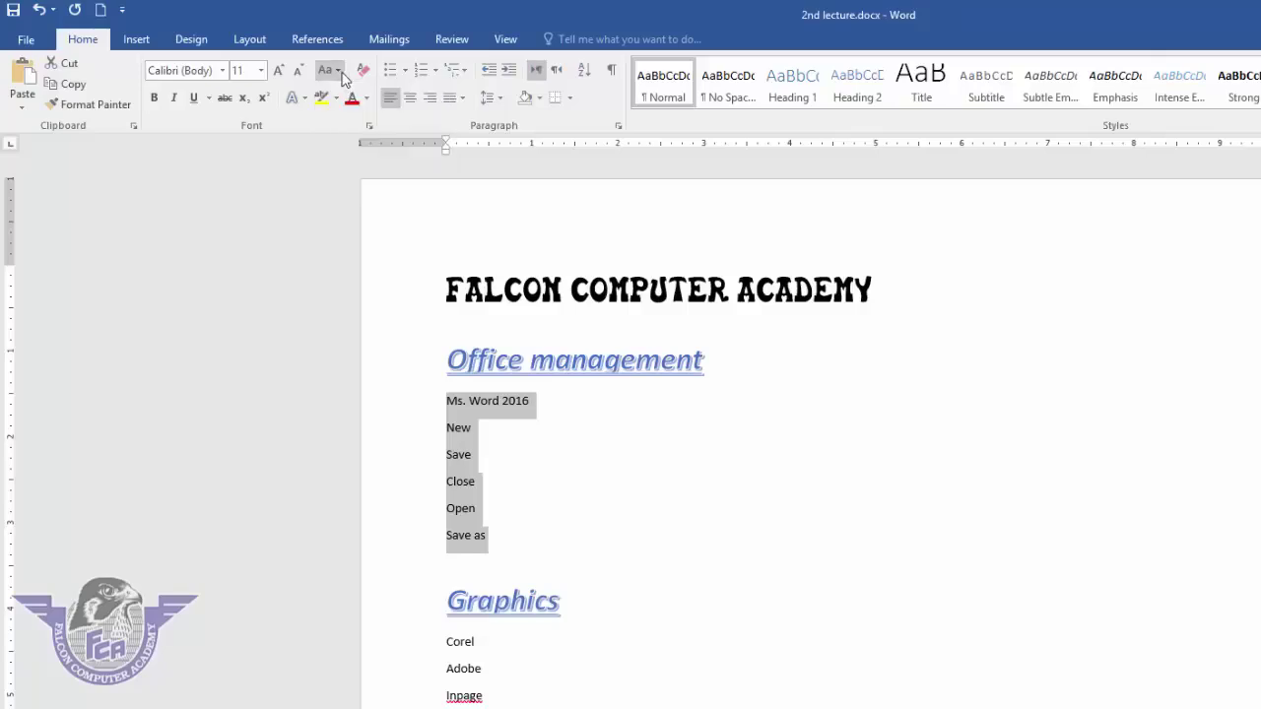
# - Switch those lines to lowercase, Capitalize Each Word, then tOGGLE cASE
pyautogui.click(340, 71)
pyautogui.click(355, 115)
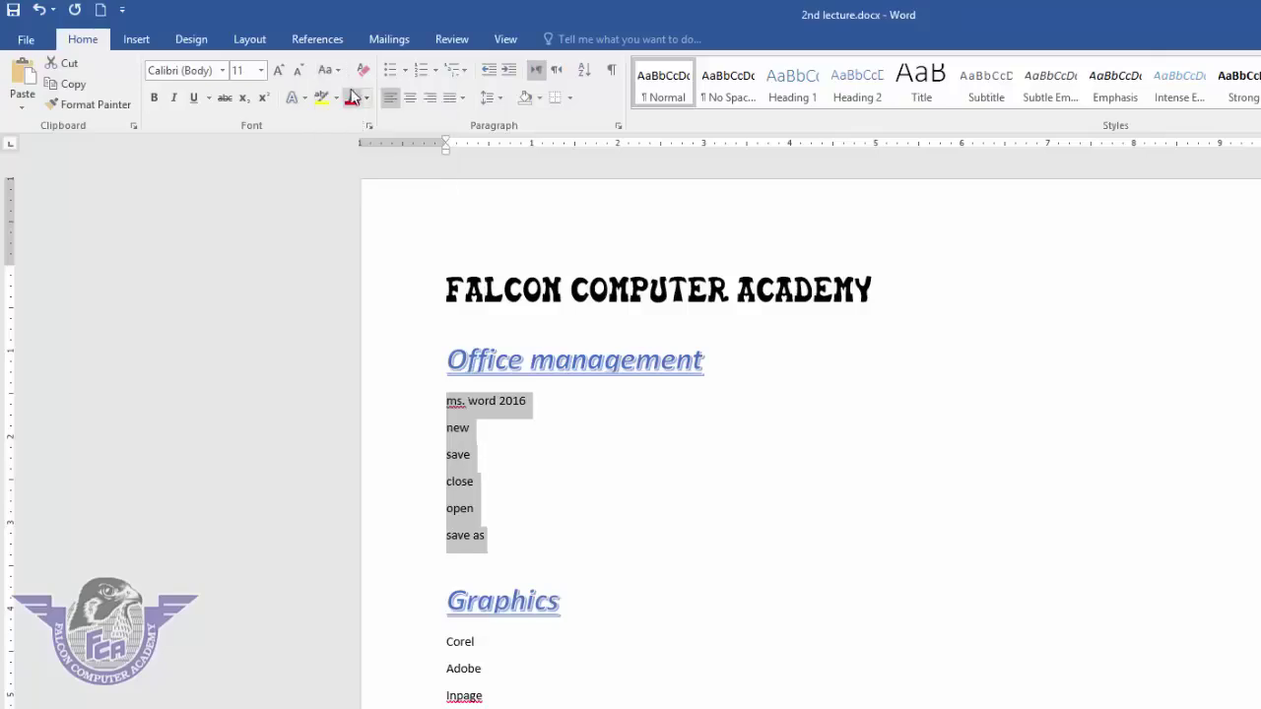
pyautogui.click(331, 71)
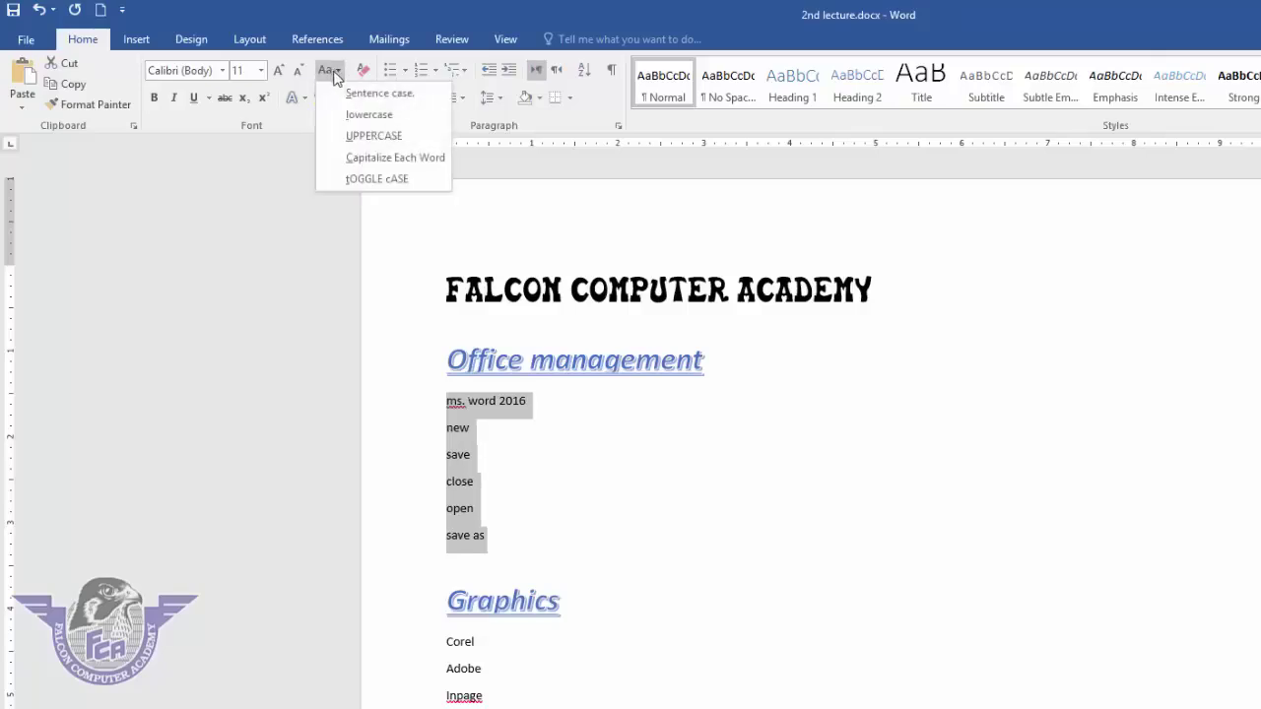
pyautogui.click(360, 156)
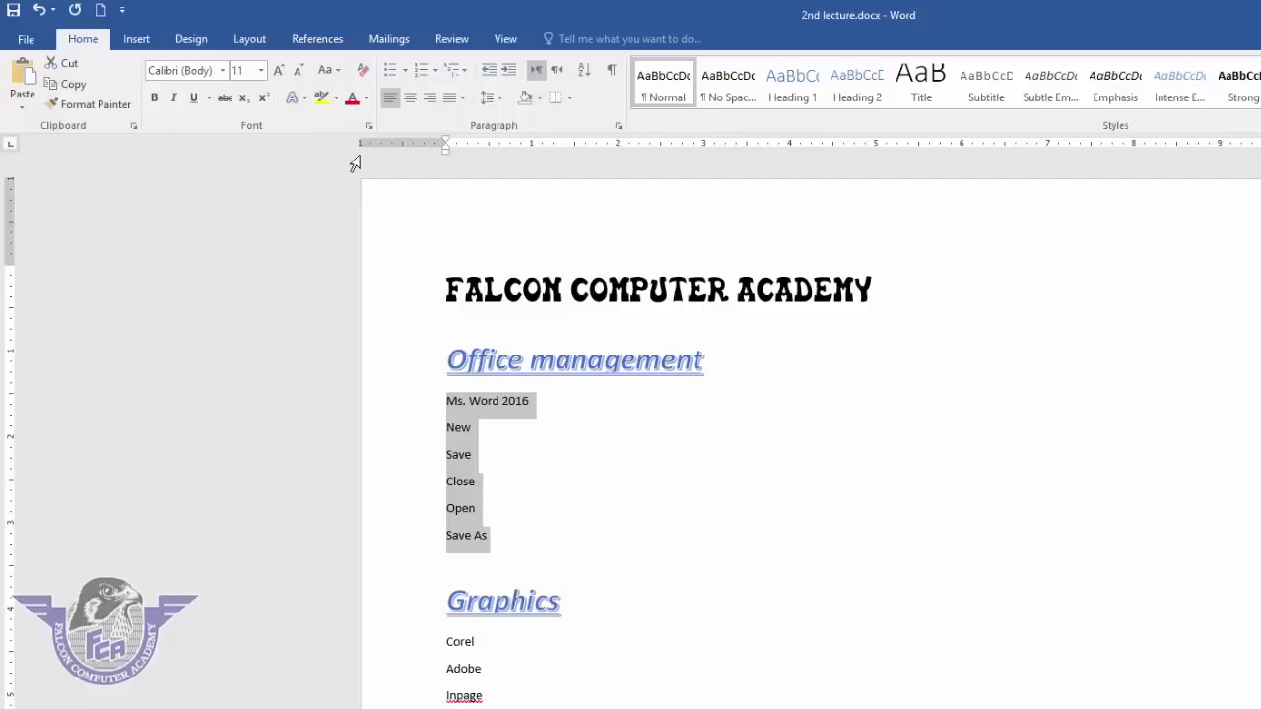
pyautogui.click(337, 73)
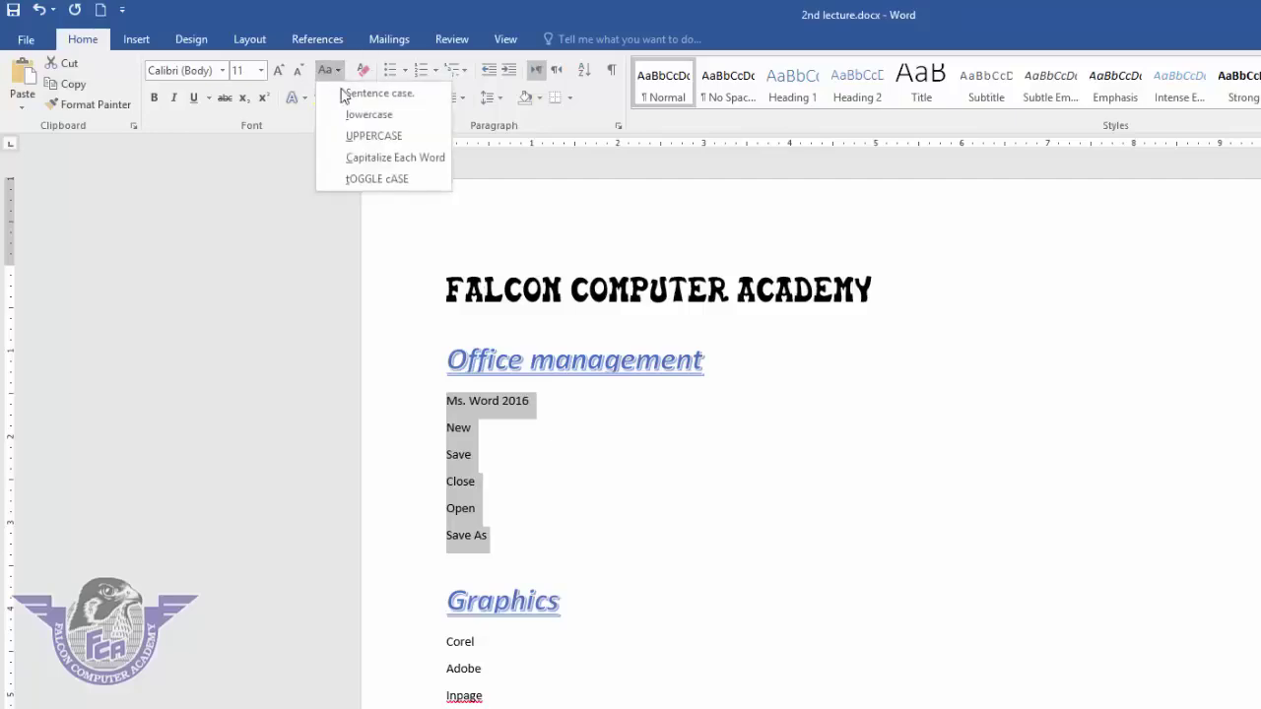
pyautogui.click(374, 178)
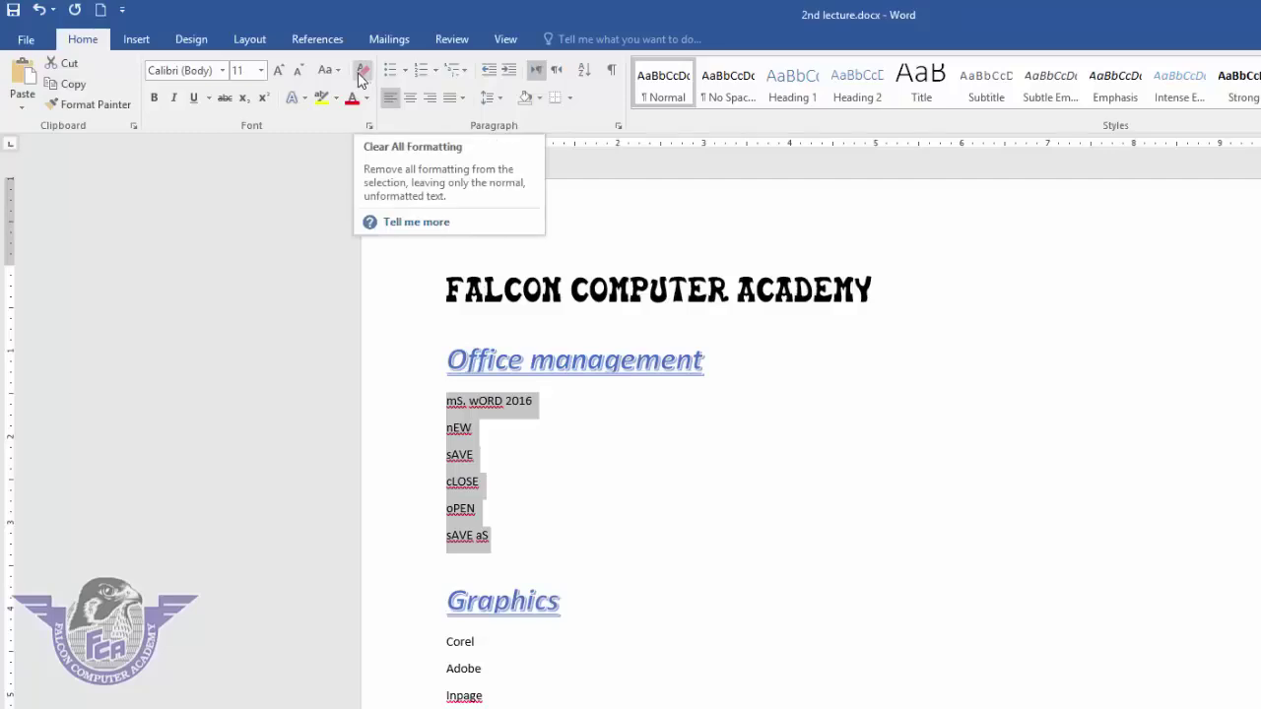
pyautogui.click(510, 637)
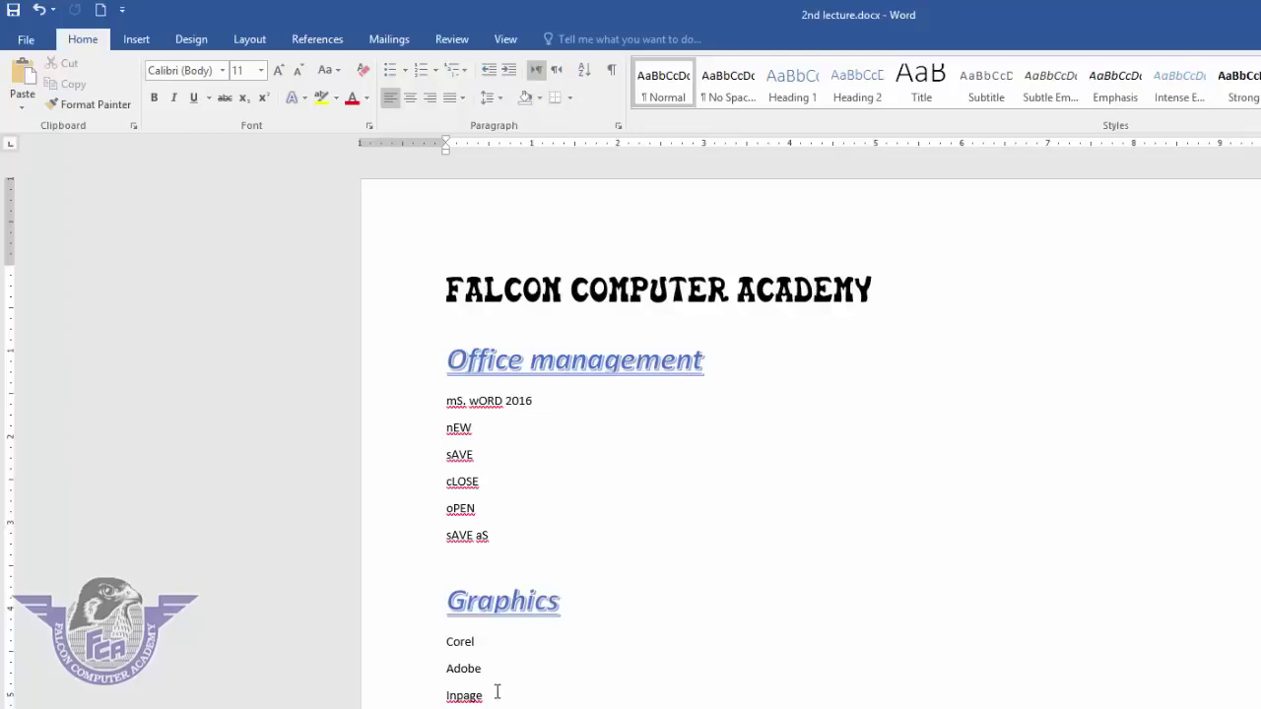
# - Select everything from the title to Inpage and clear all formatting to plain Calibri 11
pyautogui.moveTo(498, 692); pyautogui.dragTo(448, 276)
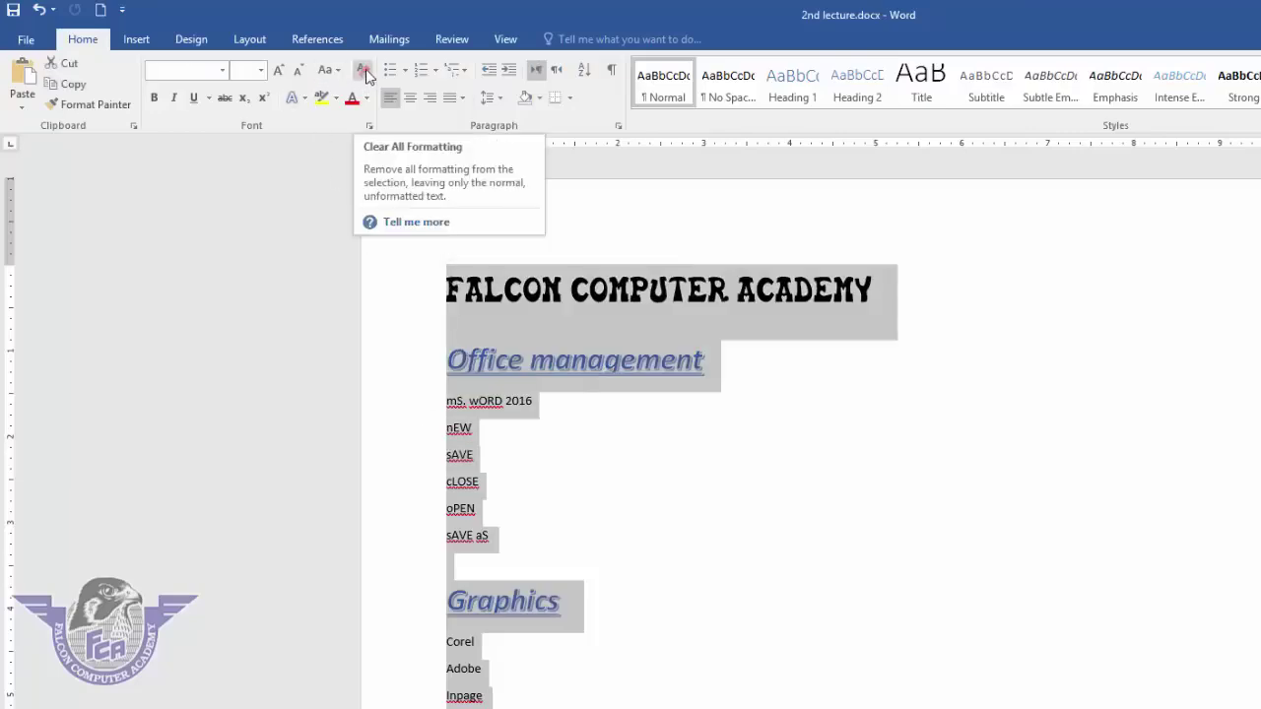
pyautogui.click(367, 76)
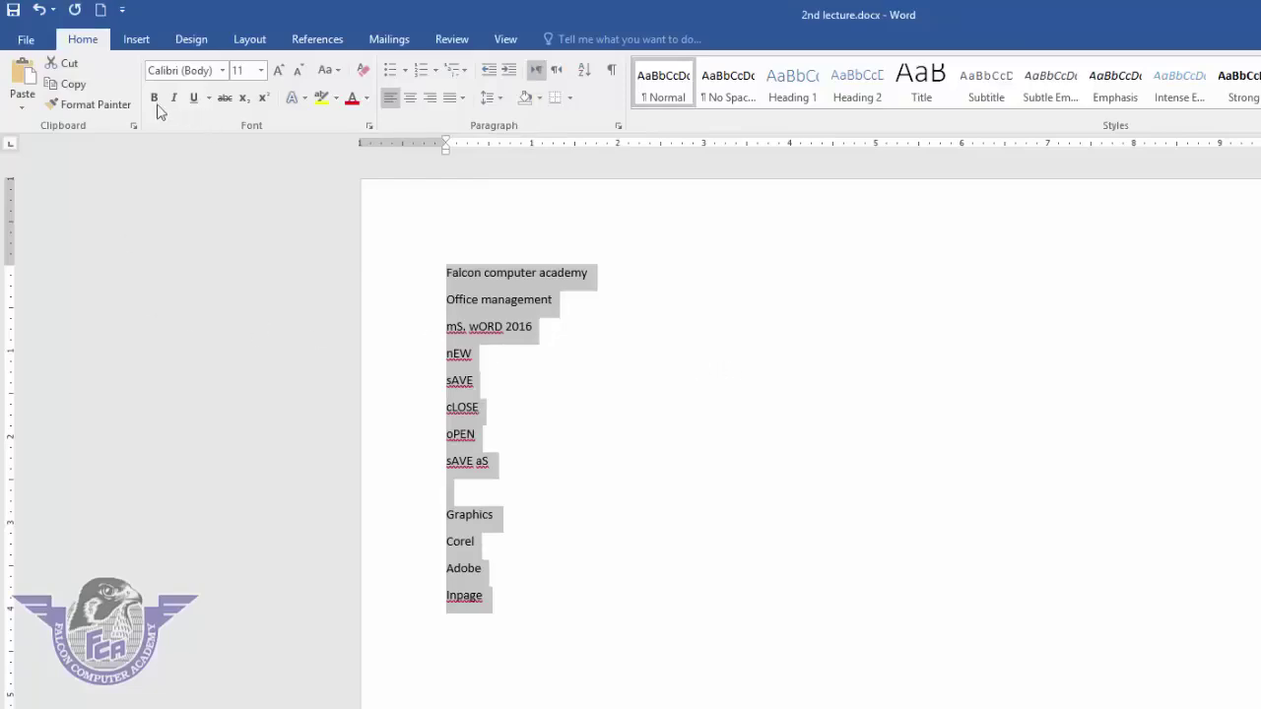
# - Make the Falcon computer academy title bold, italic and underlined
pyautogui.click(567, 333)
pyautogui.click(430, 262)
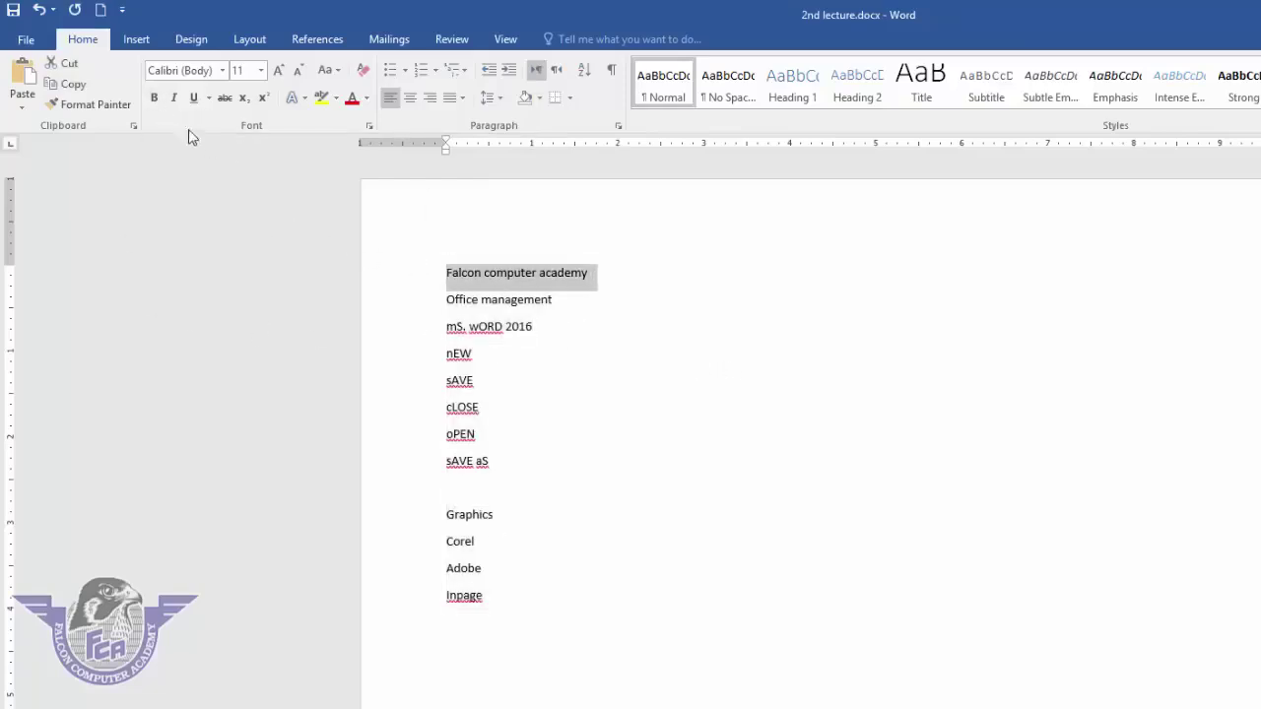
pyautogui.click(155, 99)
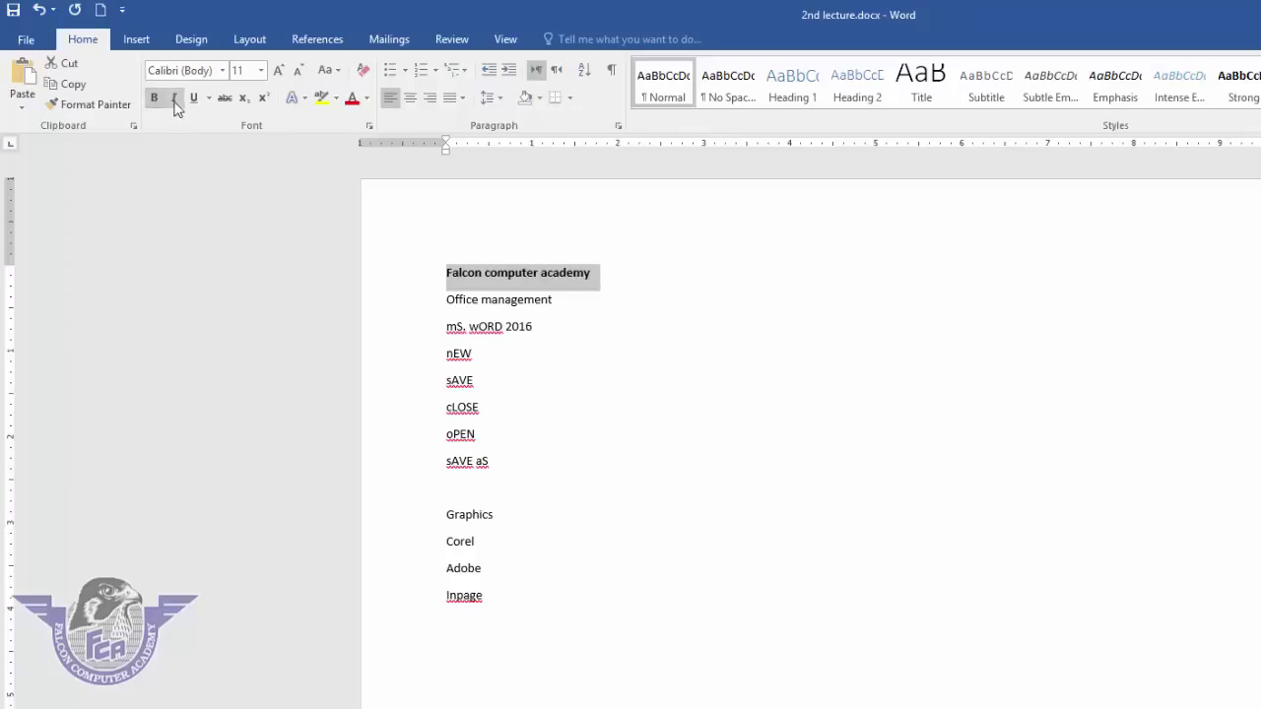
pyautogui.click(175, 102)
pyautogui.click(194, 99)
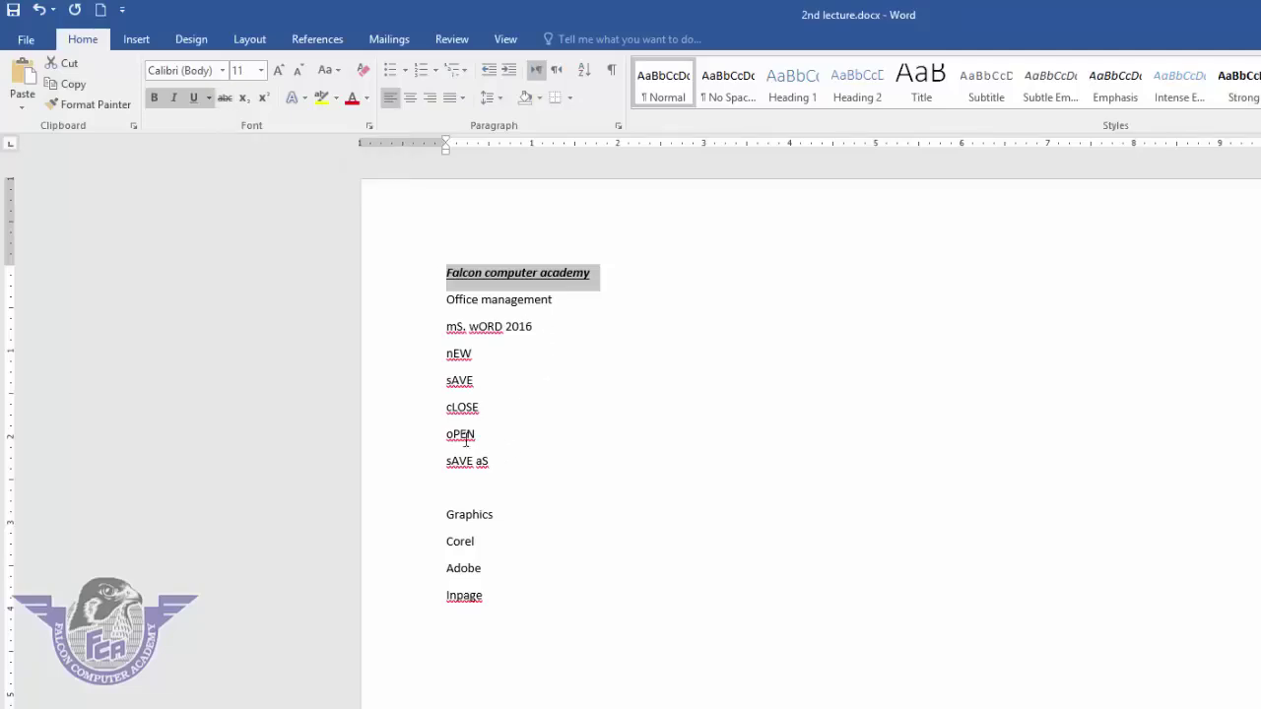
# - Apply strikethrough to the nEW through sAVE aS lines, then remove it again
pyautogui.moveTo(493, 465); pyautogui.dragTo(436, 368)
pyautogui.click(225, 98)
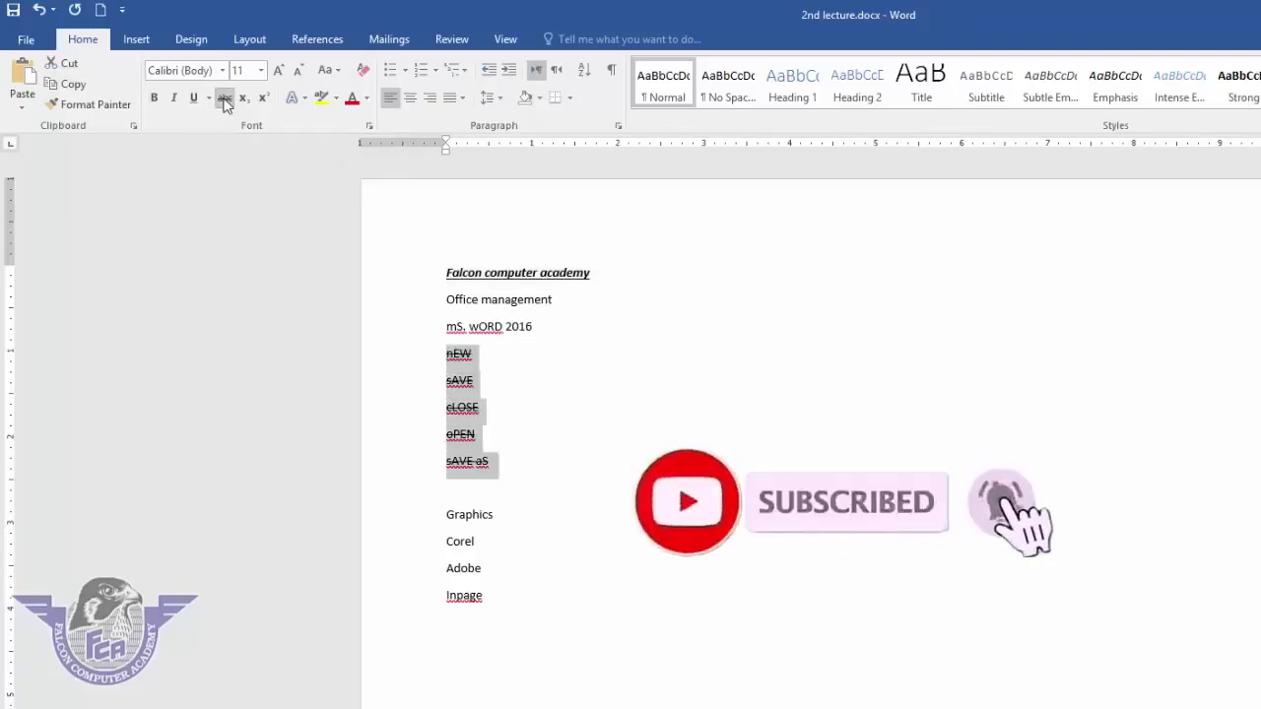
pyautogui.click(224, 100)
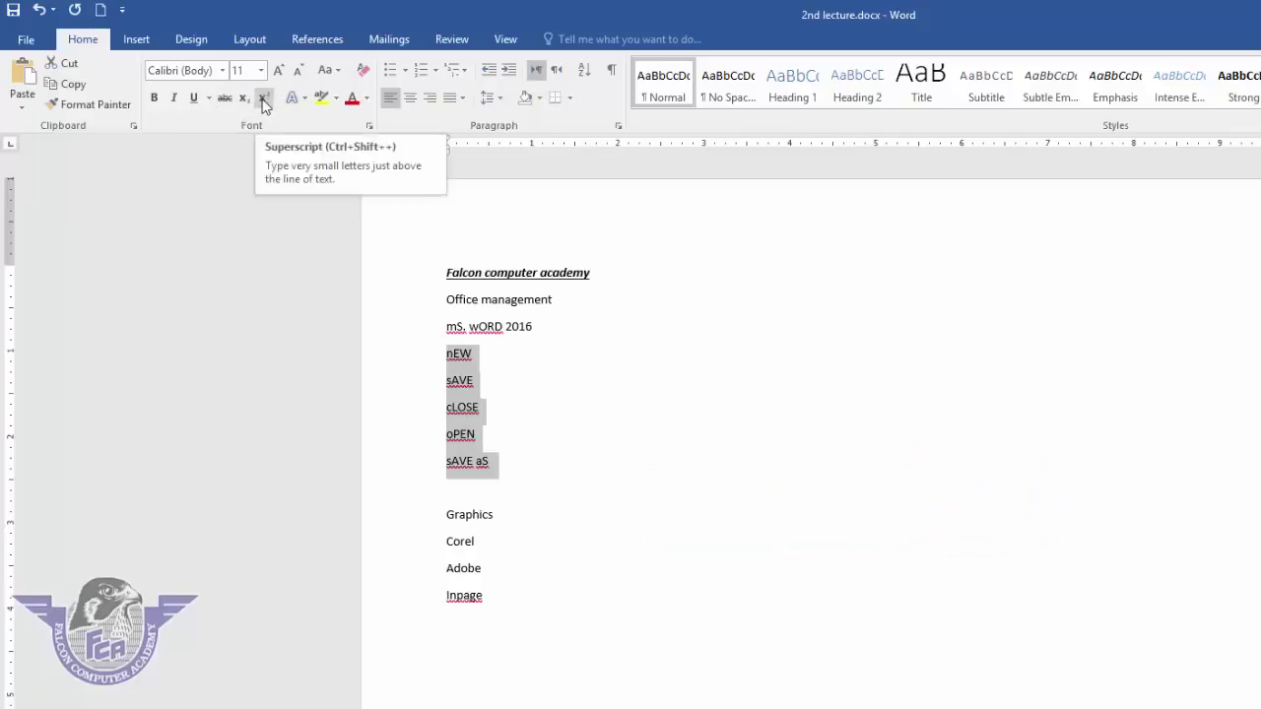
pyautogui.click(504, 622)
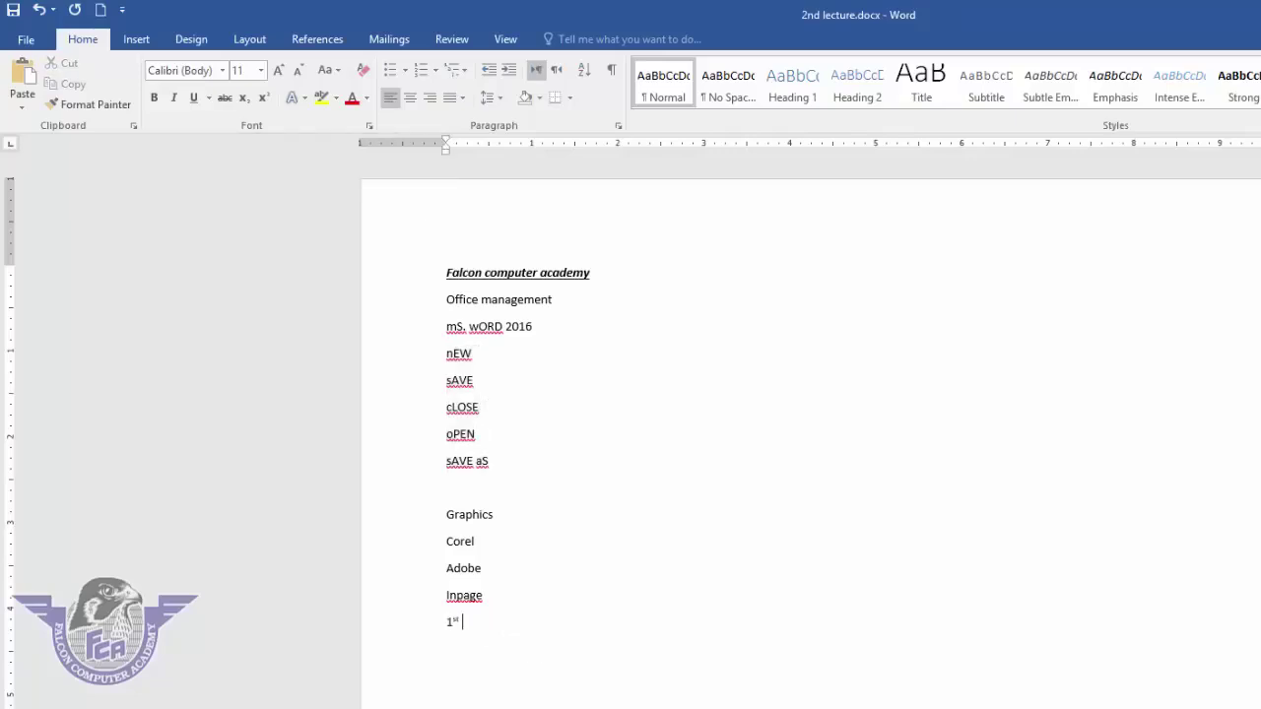
# - Type 1st below Inpage and format its st as superscript, briefly trying subscript
pyautogui.write('1st')
pyautogui.scroll(5, 352, 614)
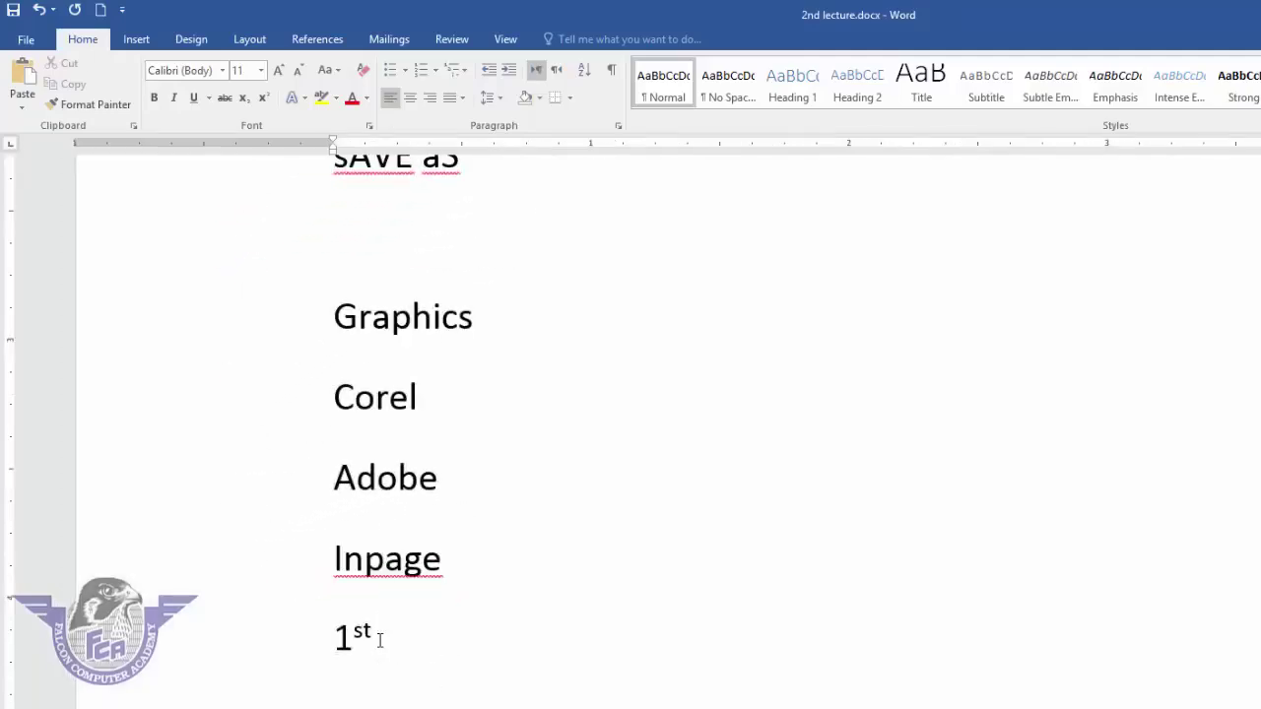
pyautogui.hotkey('ctrl', 'z')
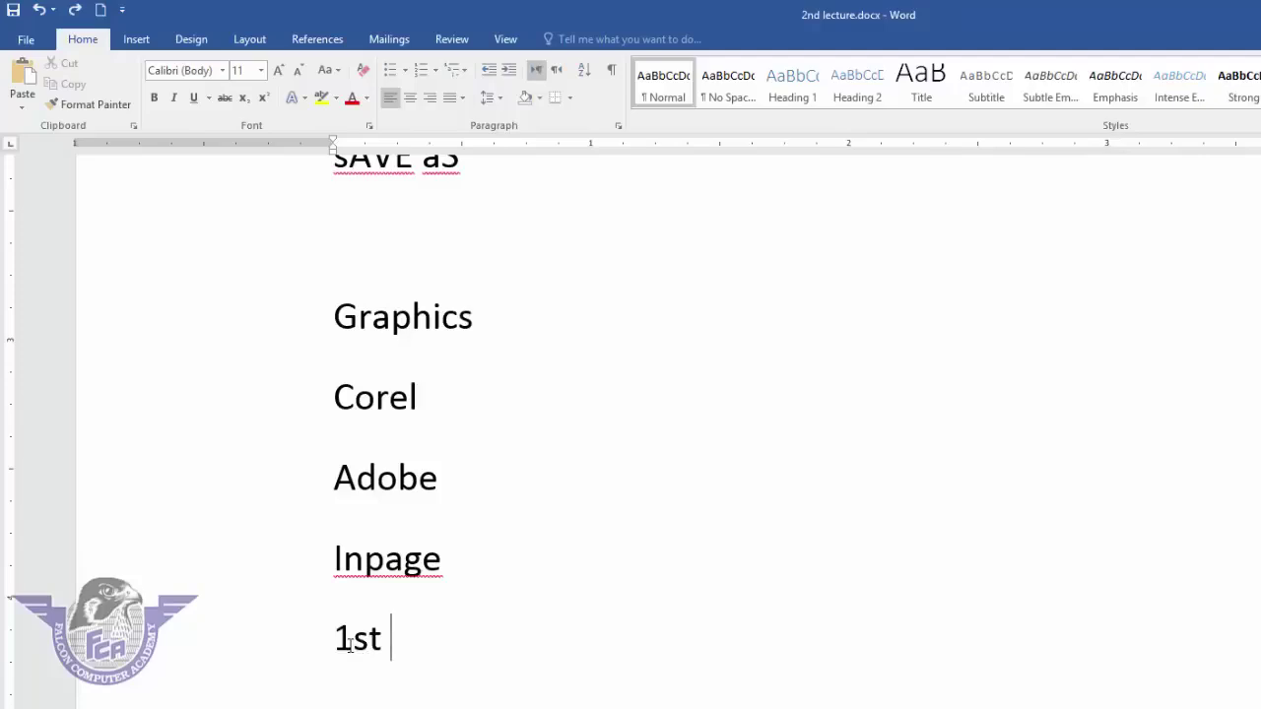
pyautogui.moveTo(353, 645); pyautogui.dragTo(381, 652)
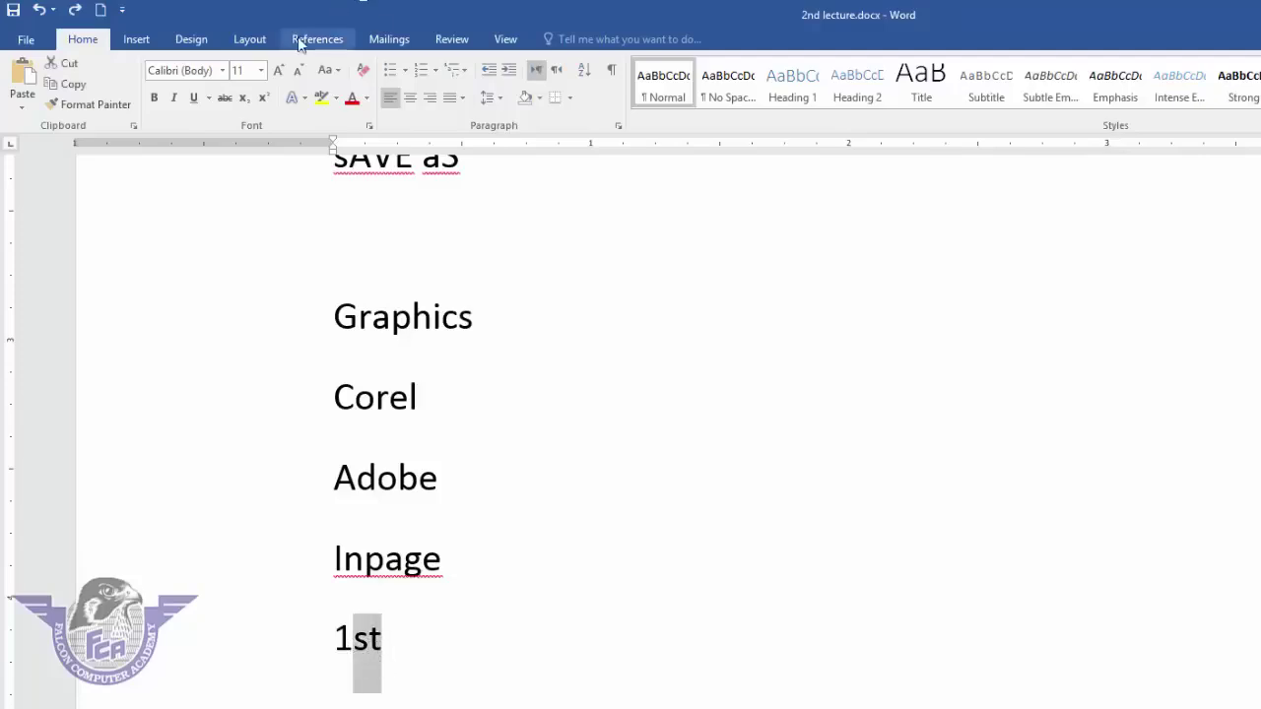
pyautogui.click(263, 99)
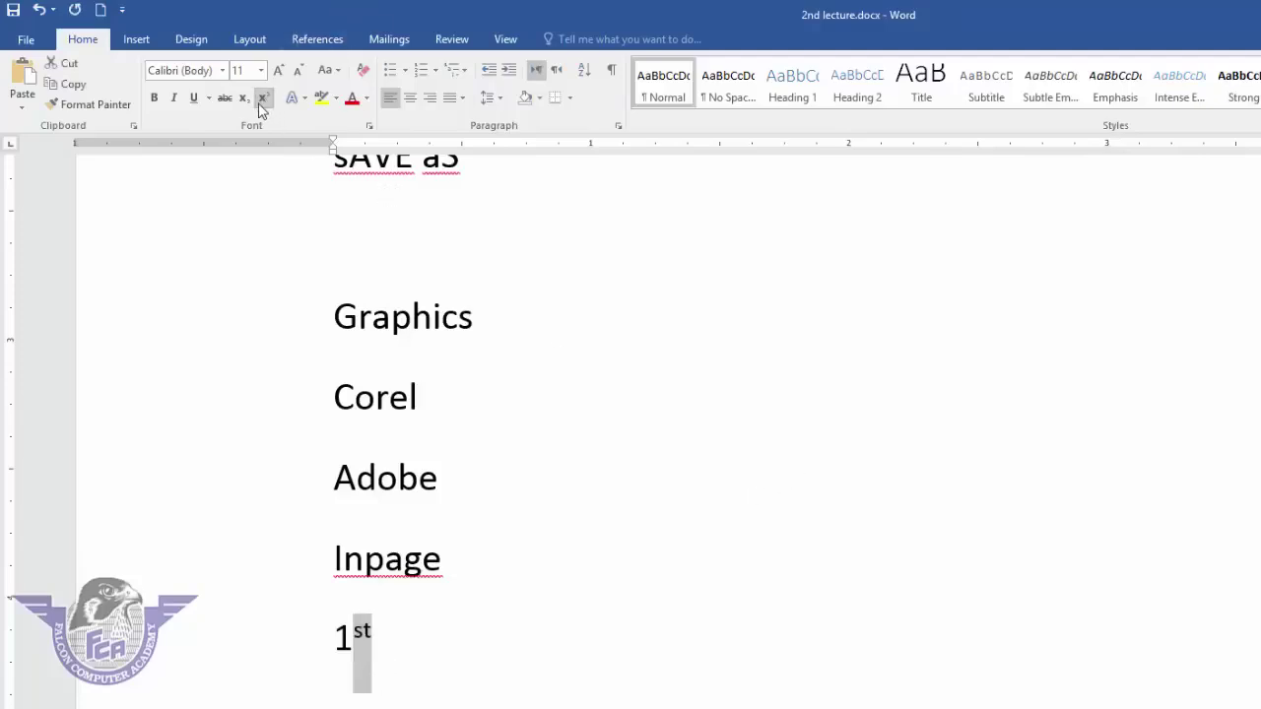
pyautogui.click(243, 100)
pyautogui.click(265, 99)
# - Give the Falcon computer academy heading a dark shadowed text effect preset
pyautogui.scroll(8, 596, 414)
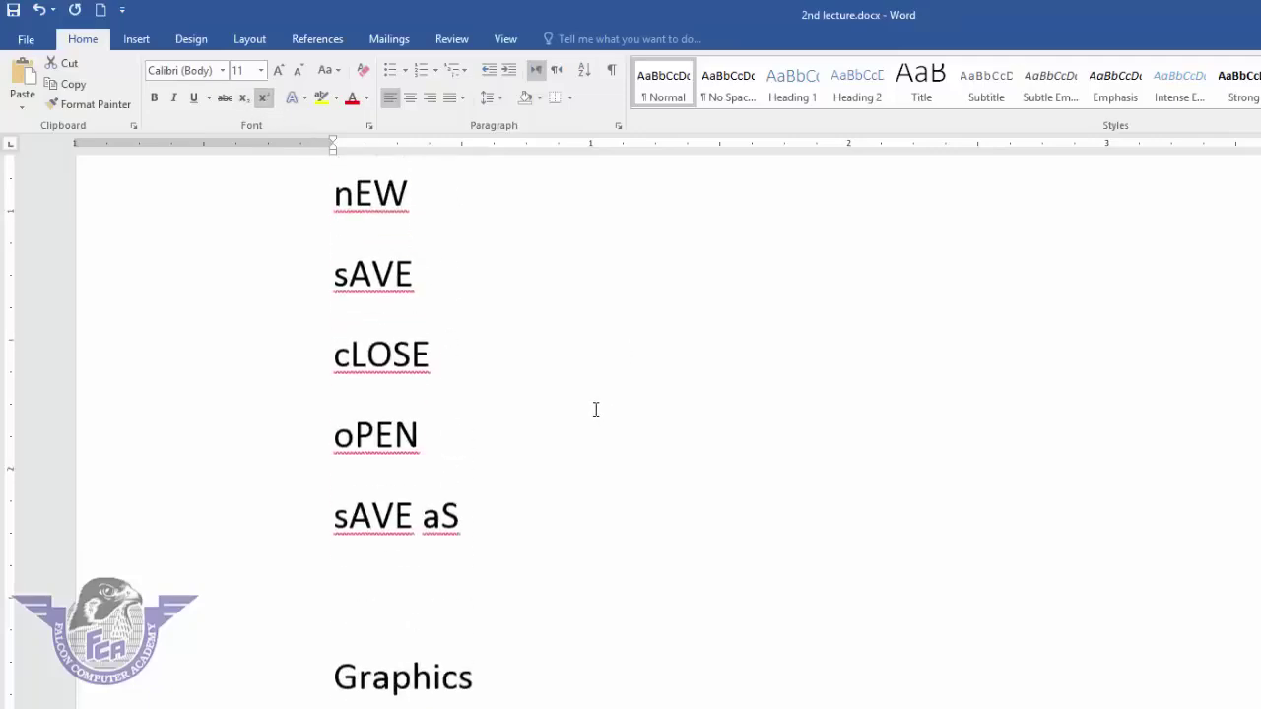
pyautogui.moveTo(784, 365); pyautogui.dragTo(298, 332)
pyautogui.click(305, 100)
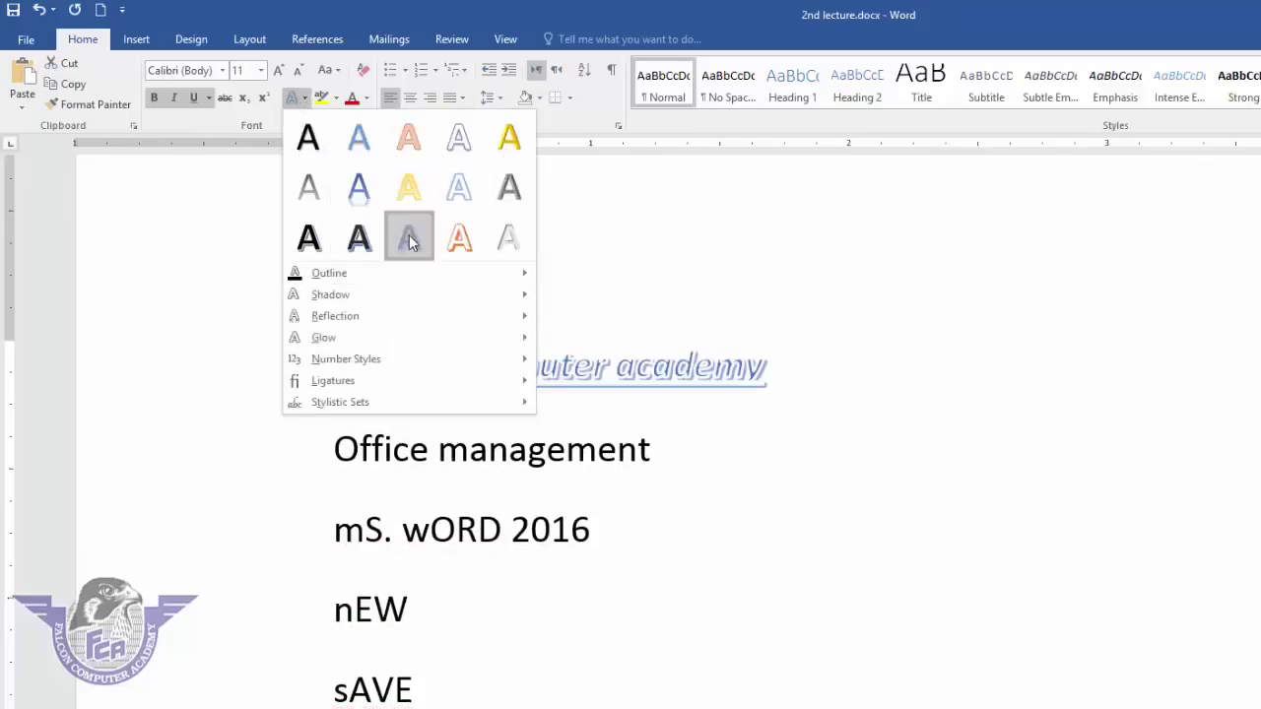
pyautogui.click(363, 245)
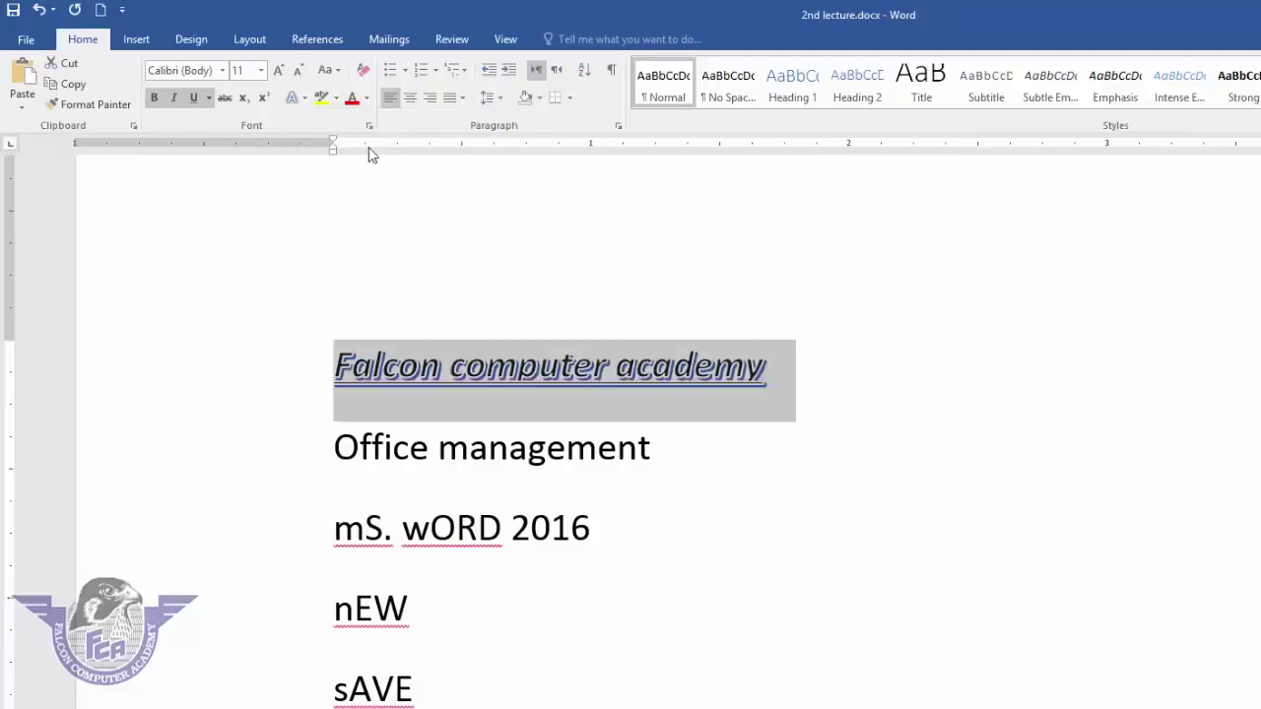
# - Highlight the nEW line in yellow
pyautogui.click(385, 609)
pyautogui.click(327, 607)
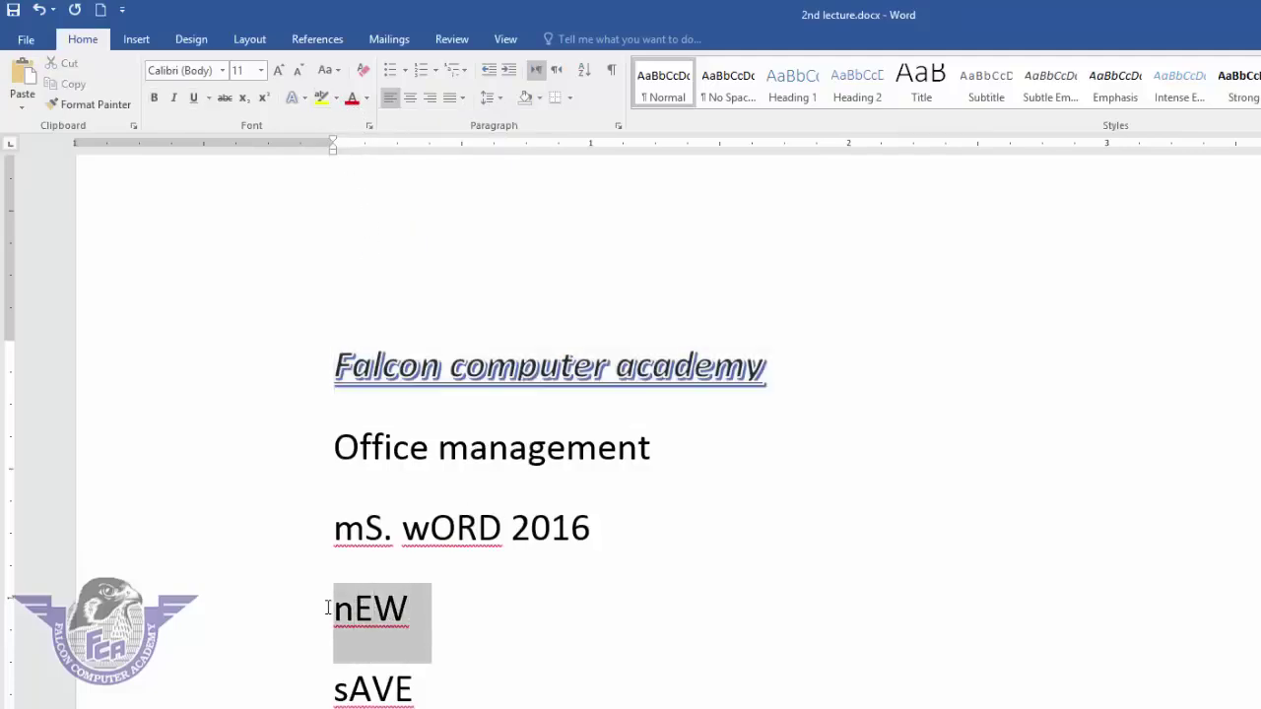
pyautogui.click(322, 101)
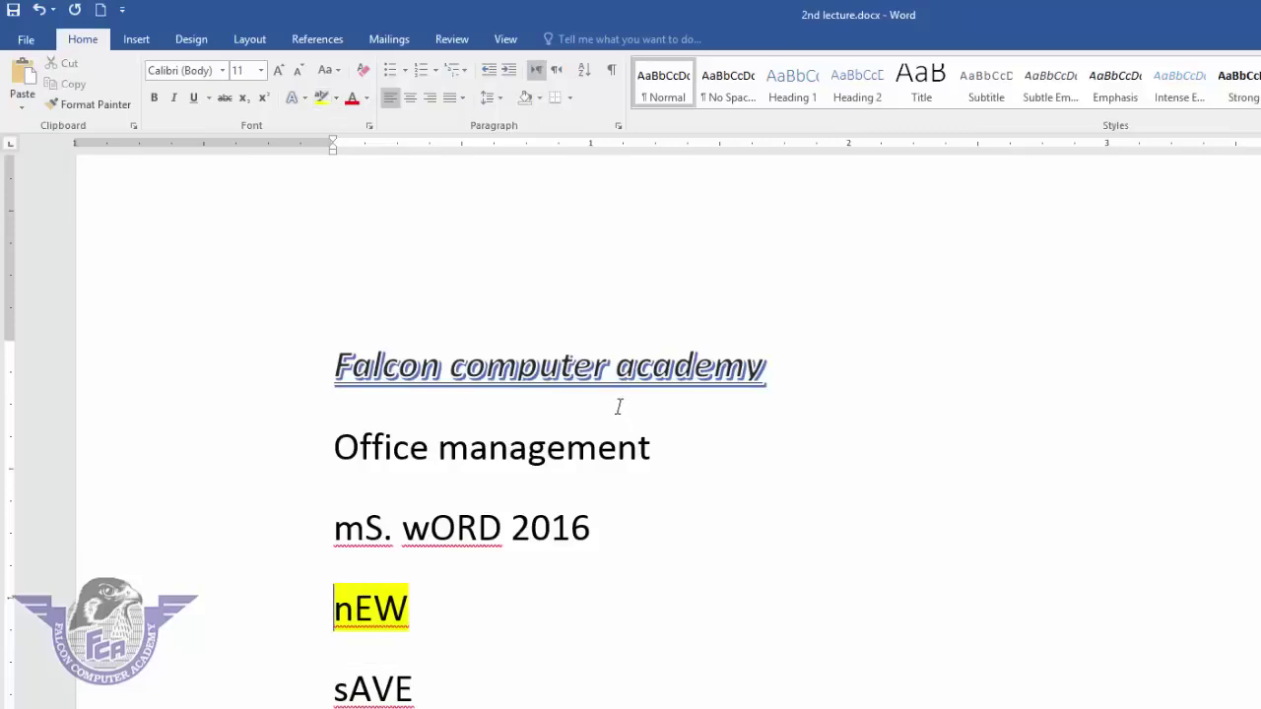
# - Colour the Office management line blue
pyautogui.moveTo(654, 449); pyautogui.dragTo(335, 441)
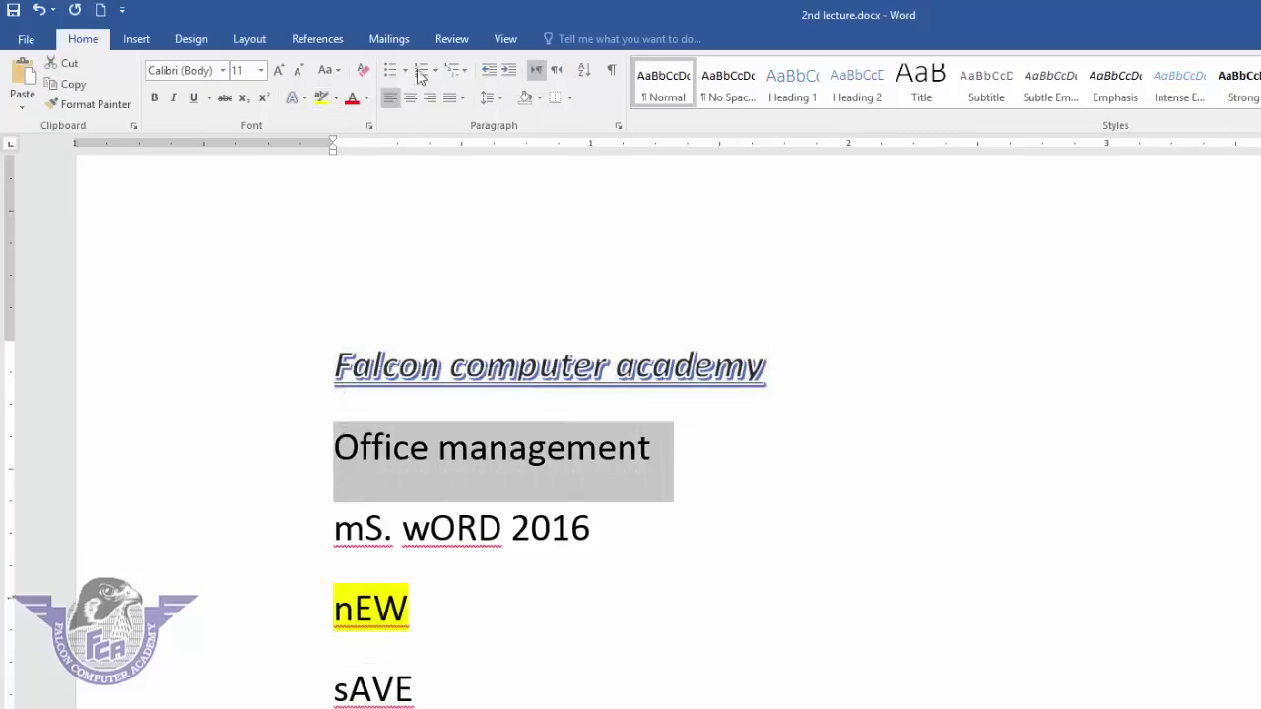
pyautogui.click(368, 97)
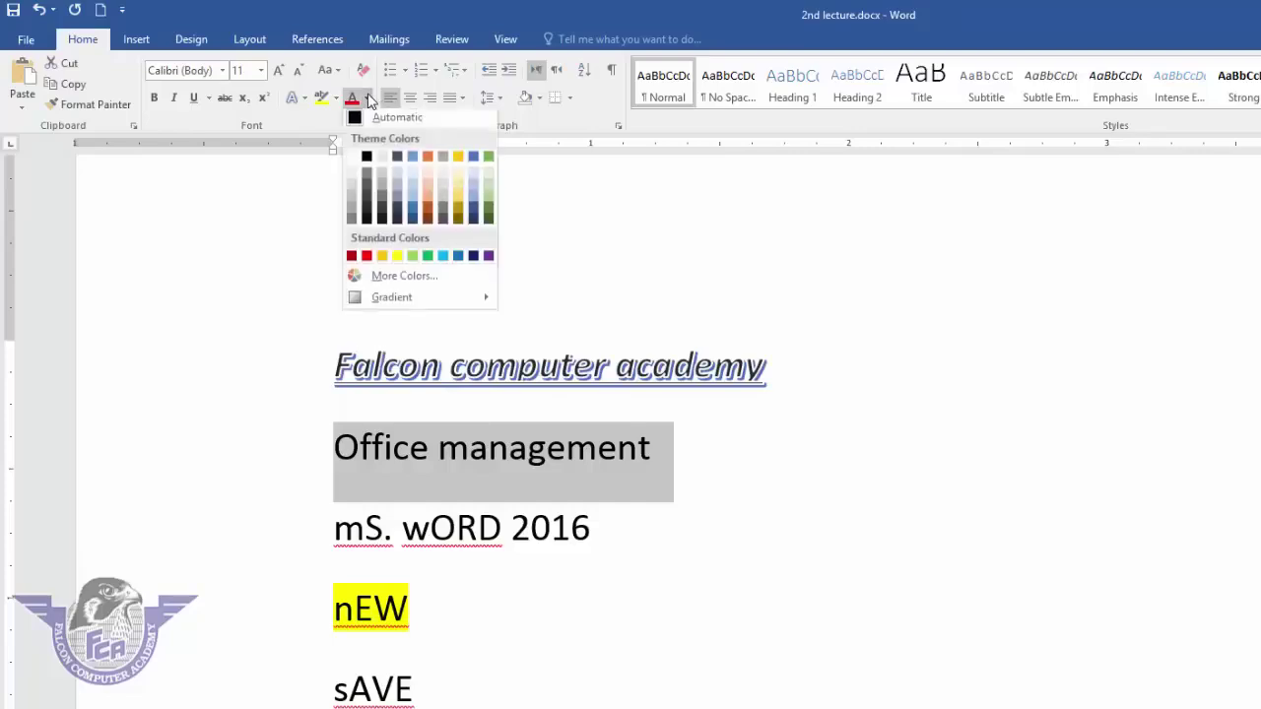
pyautogui.click(458, 259)
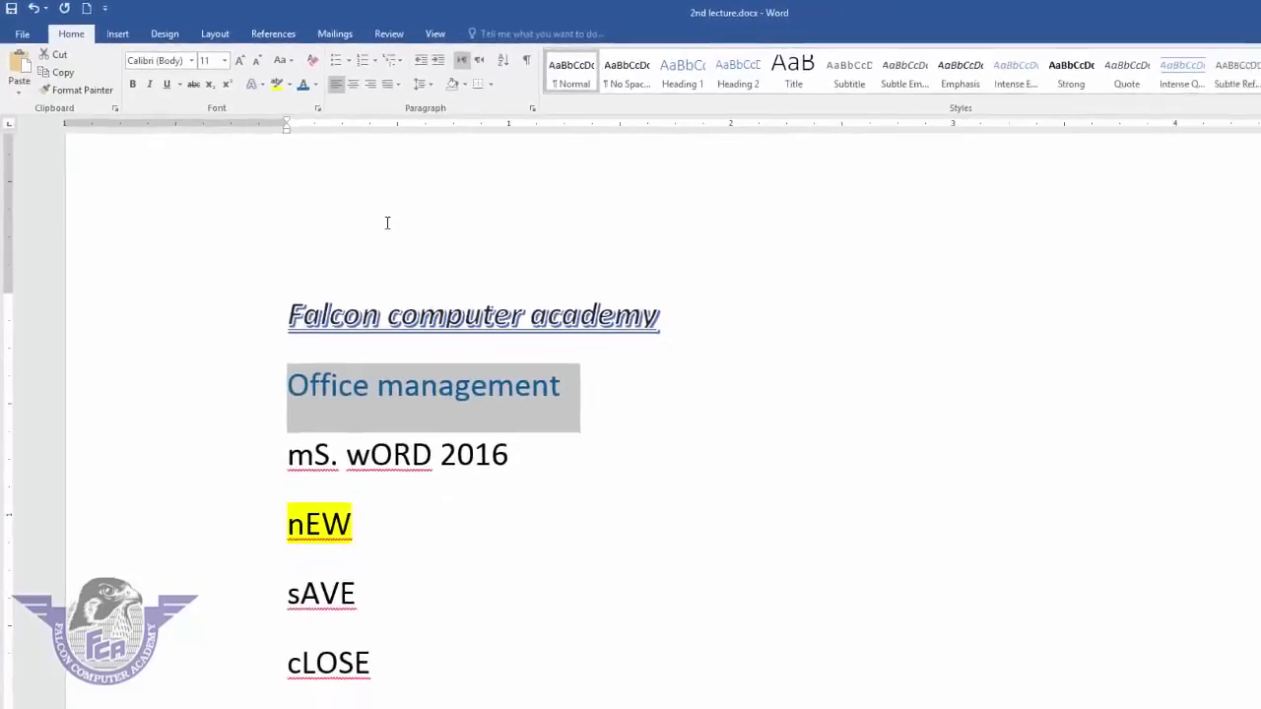
pyautogui.scroll(-2, 1059, 500)
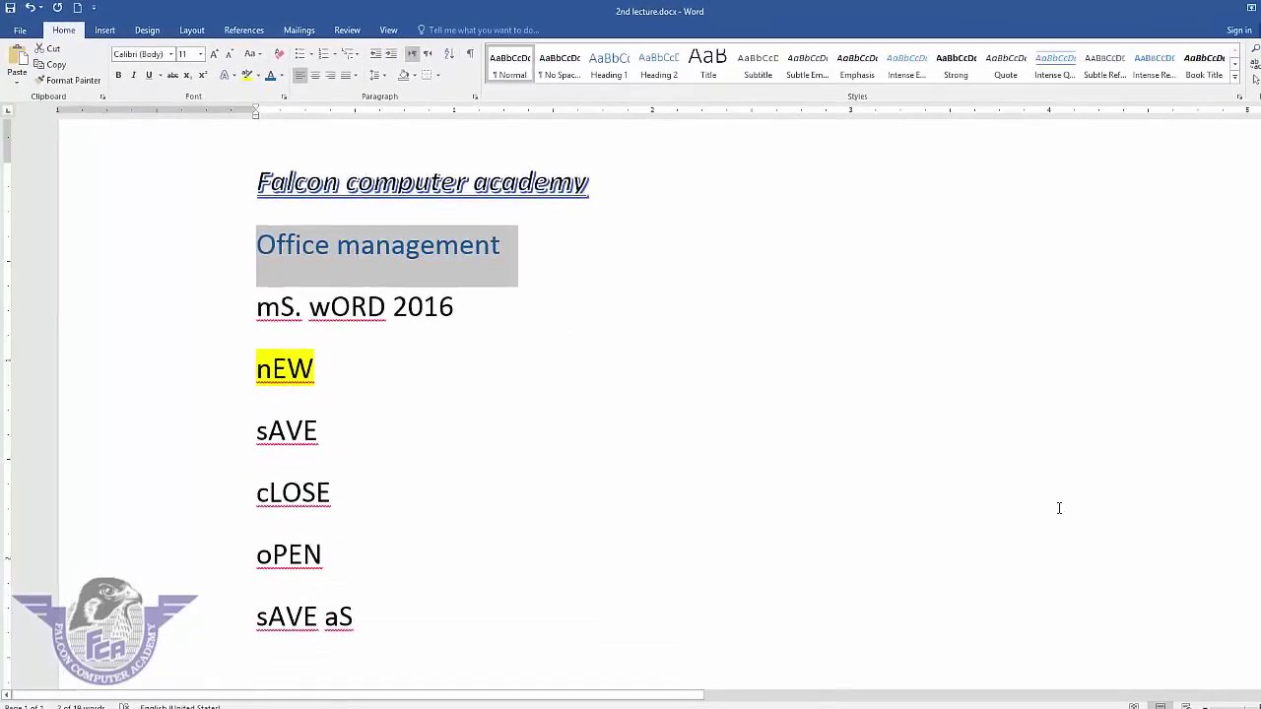
# - Turn the lines mS. wORD 2016 through sAVE aS into a checkmark-bulleted list
pyautogui.click(934, 481)
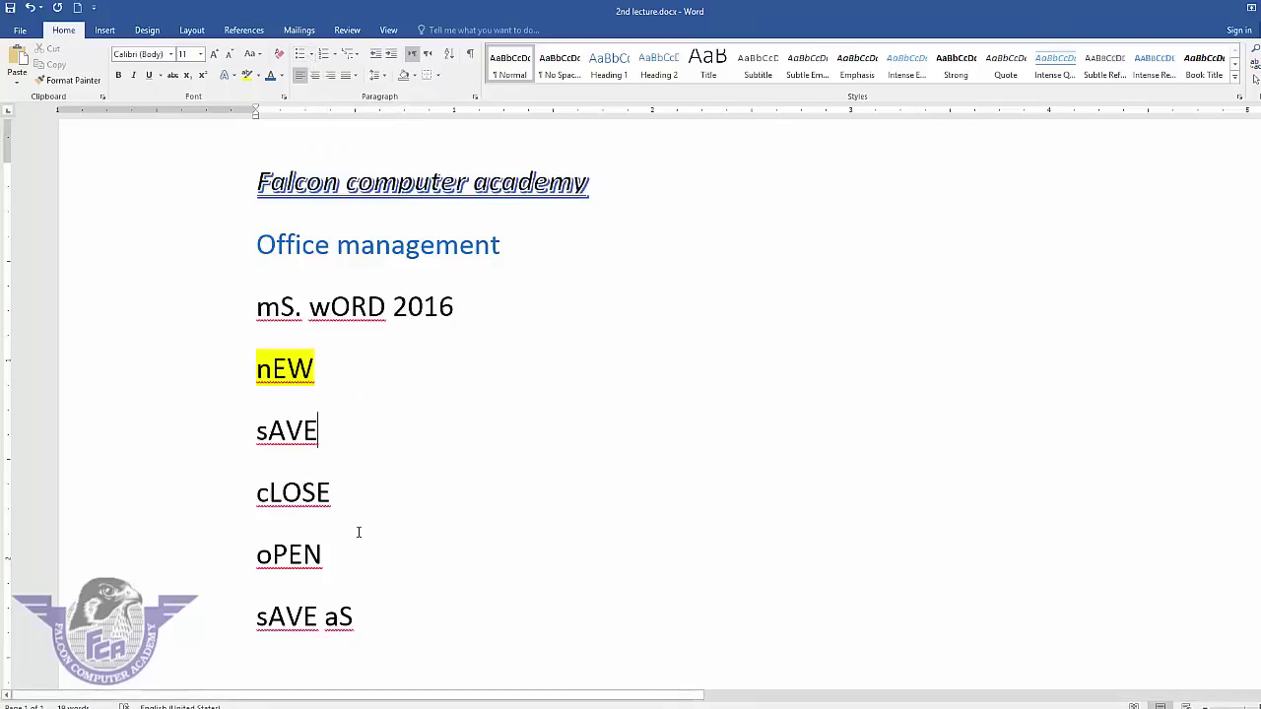
pyautogui.scroll(-4, 631, 394)
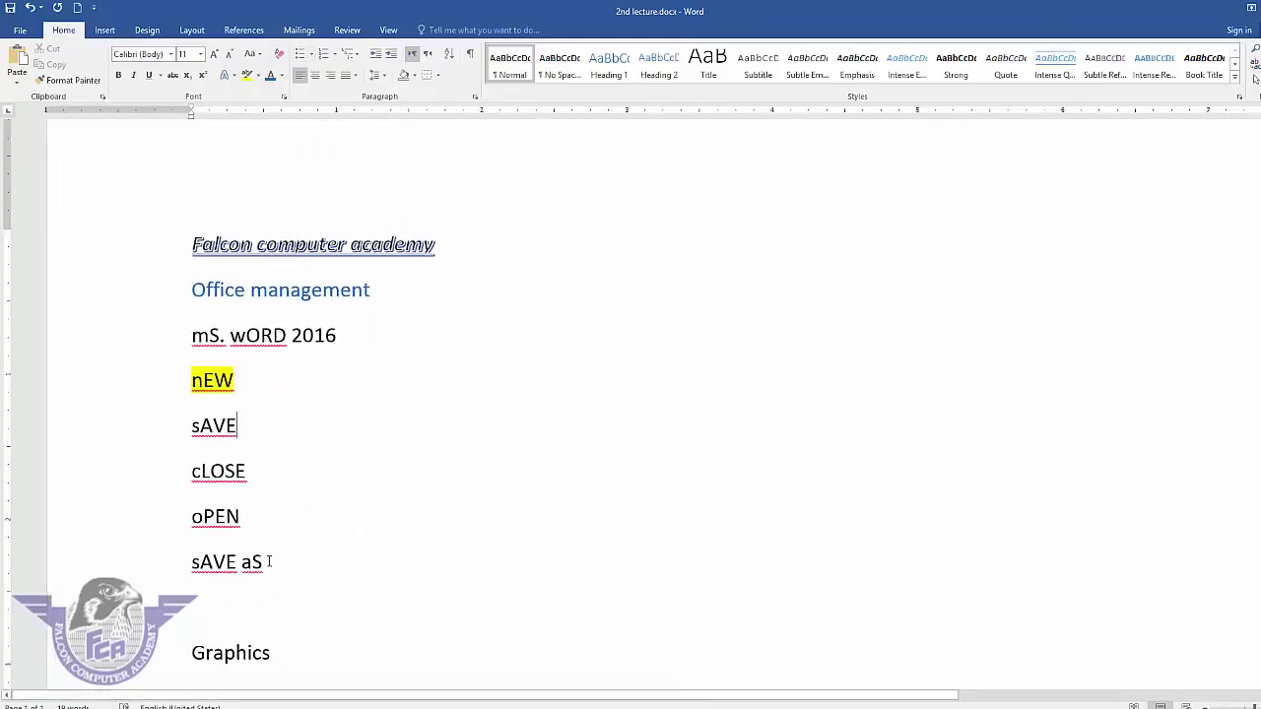
pyautogui.moveTo(269, 562); pyautogui.dragTo(159, 368)
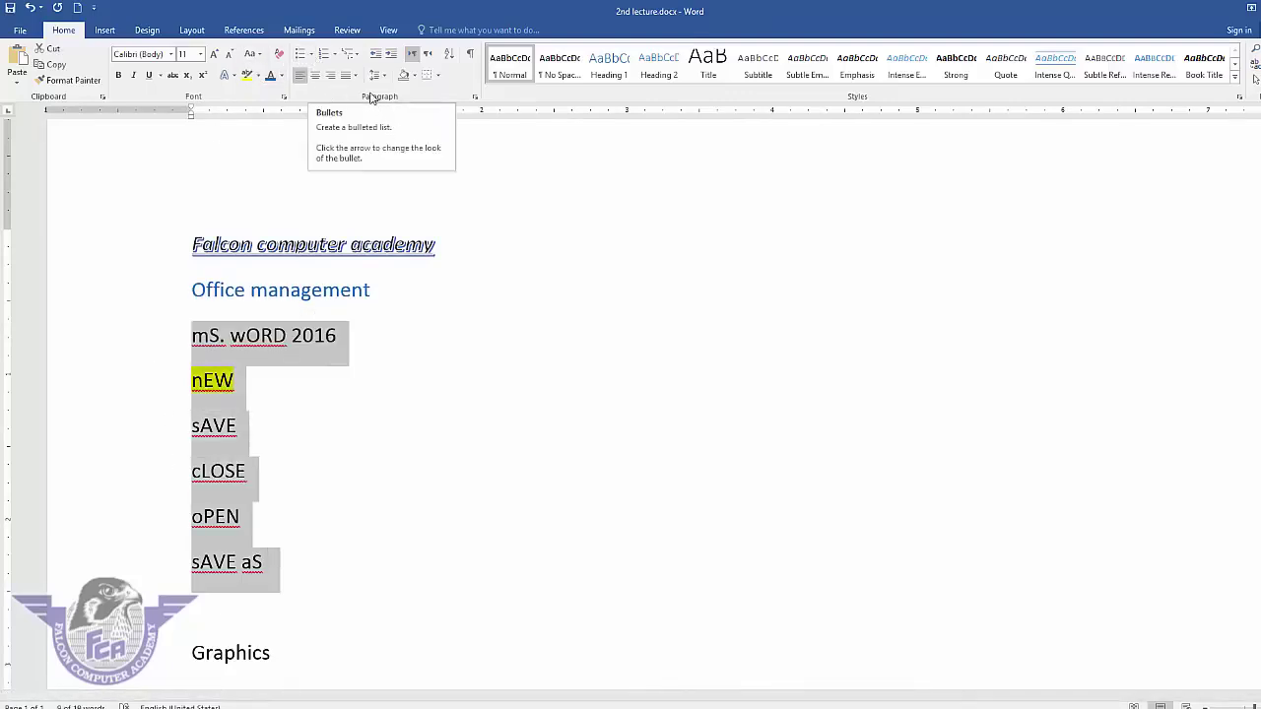
pyautogui.click(314, 57)
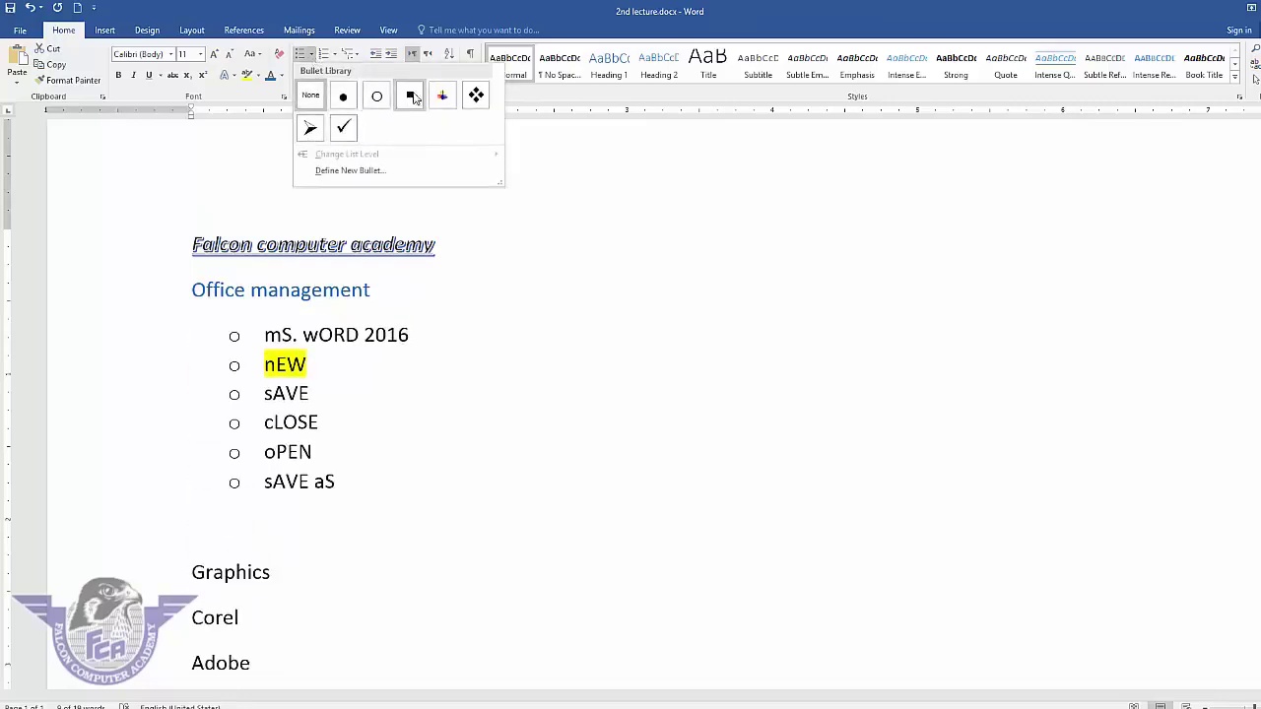
pyautogui.click(343, 127)
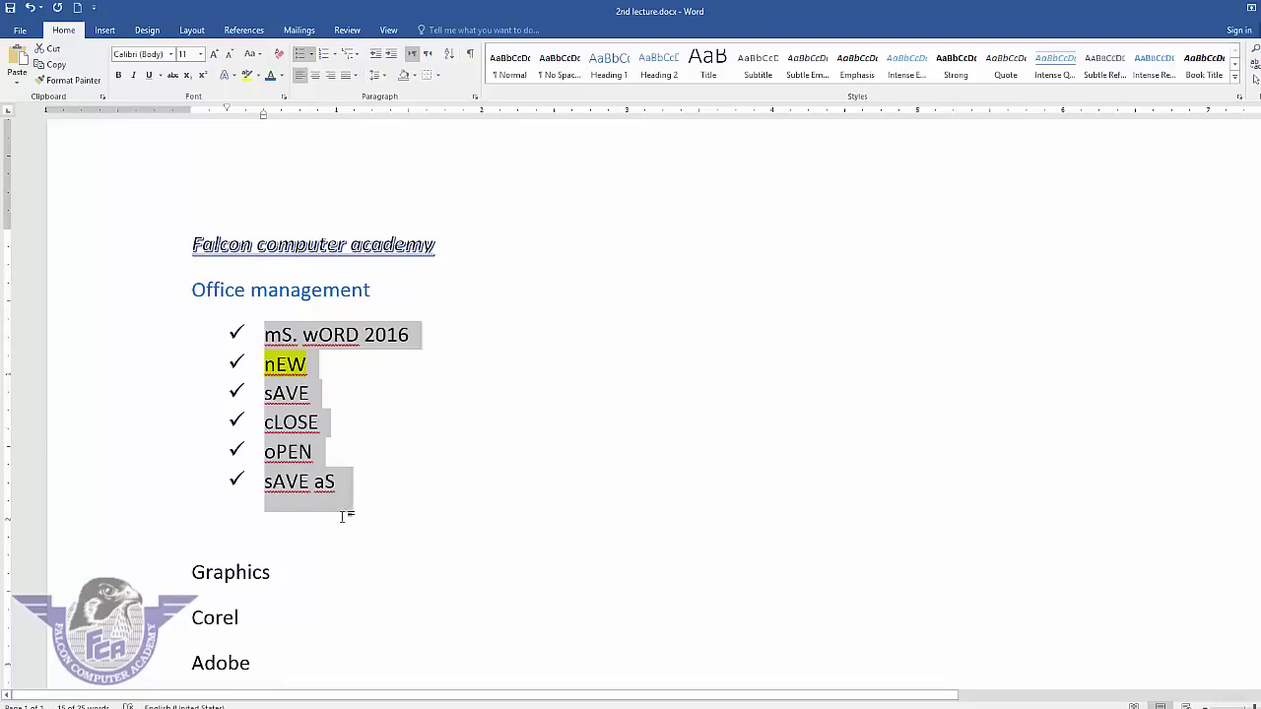
# - Add print and pdf as new checkmark items, then end the list
pyautogui.click(349, 488)
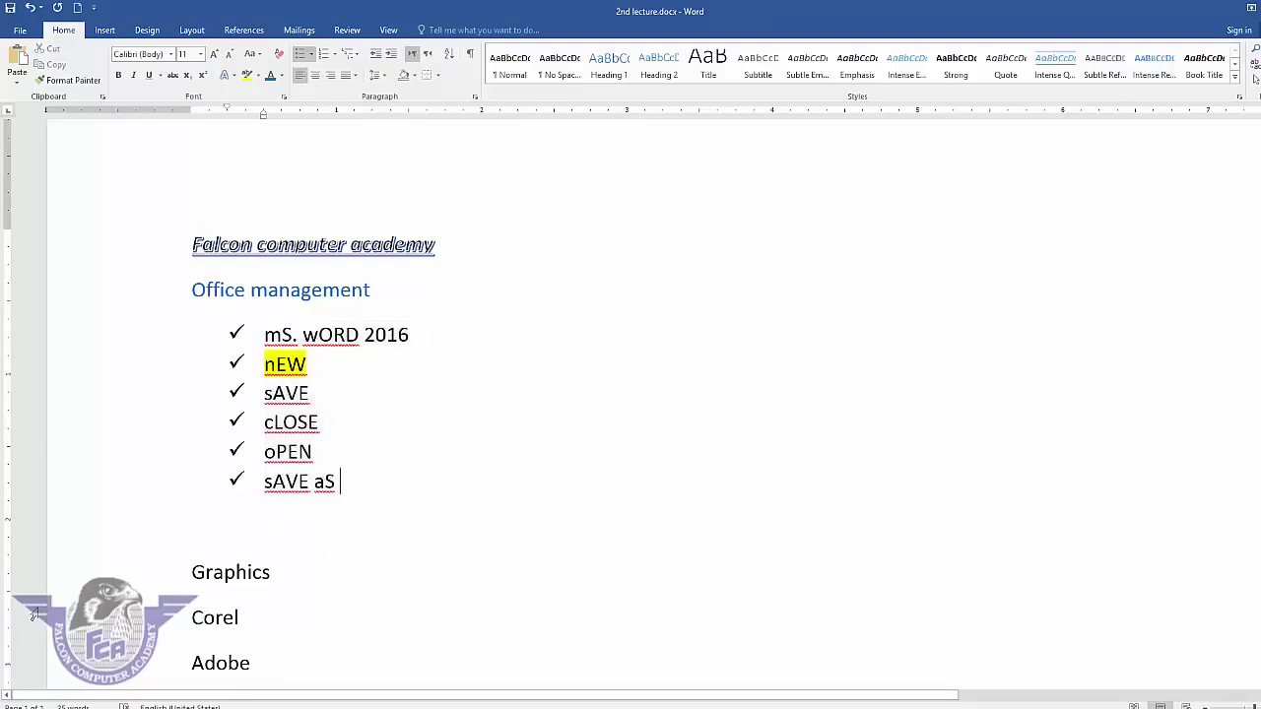
pyautogui.press('Return')
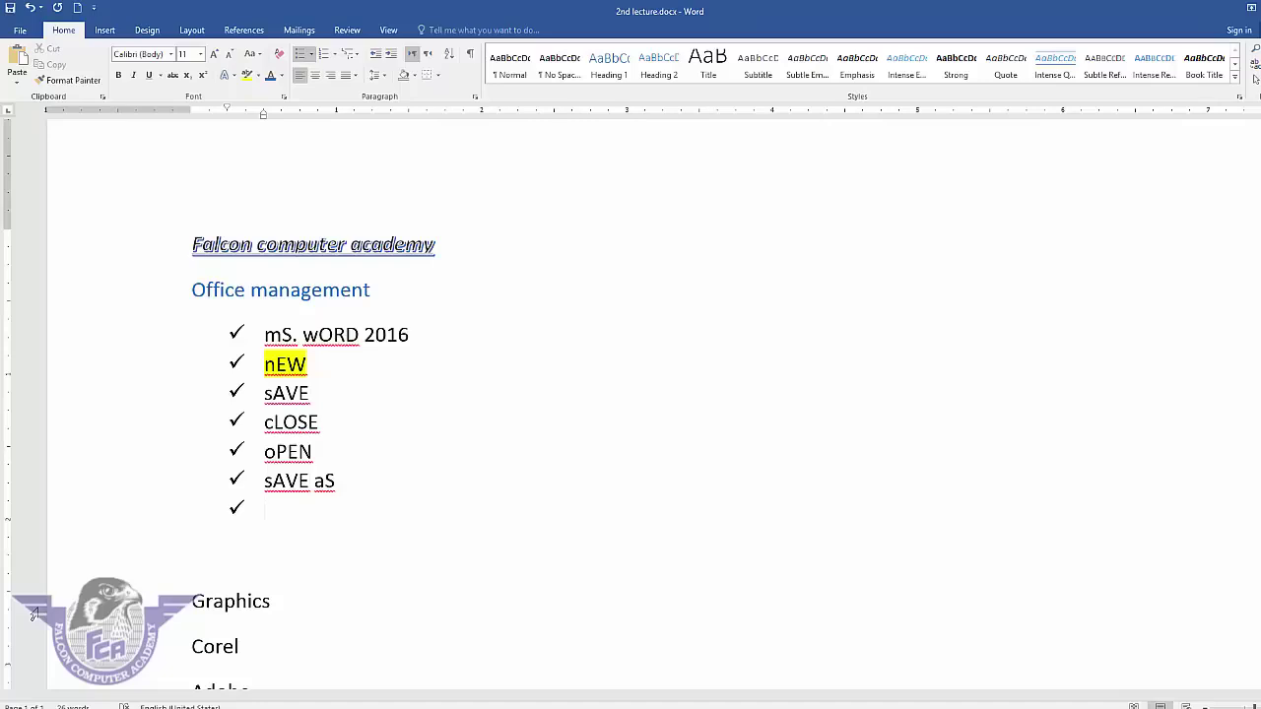
pyautogui.write('print')
pyautogui.press('Return')
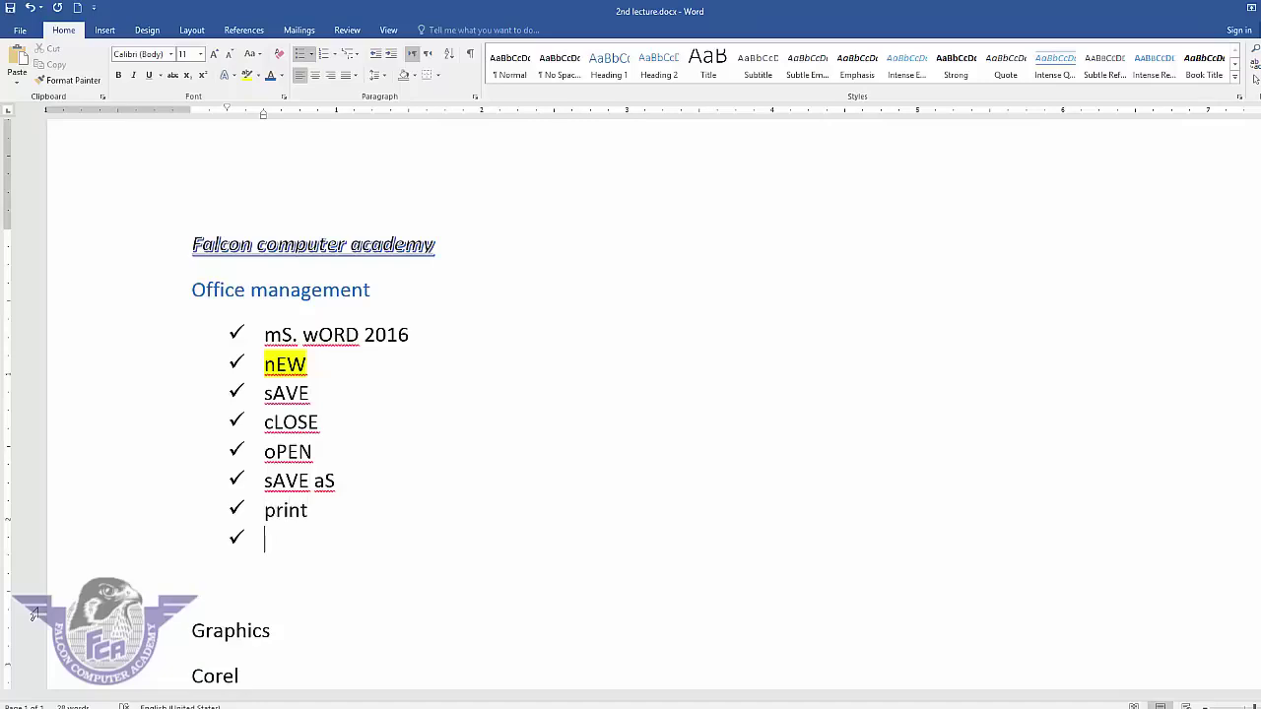
pyautogui.write('pdf')
pyautogui.press('Return')
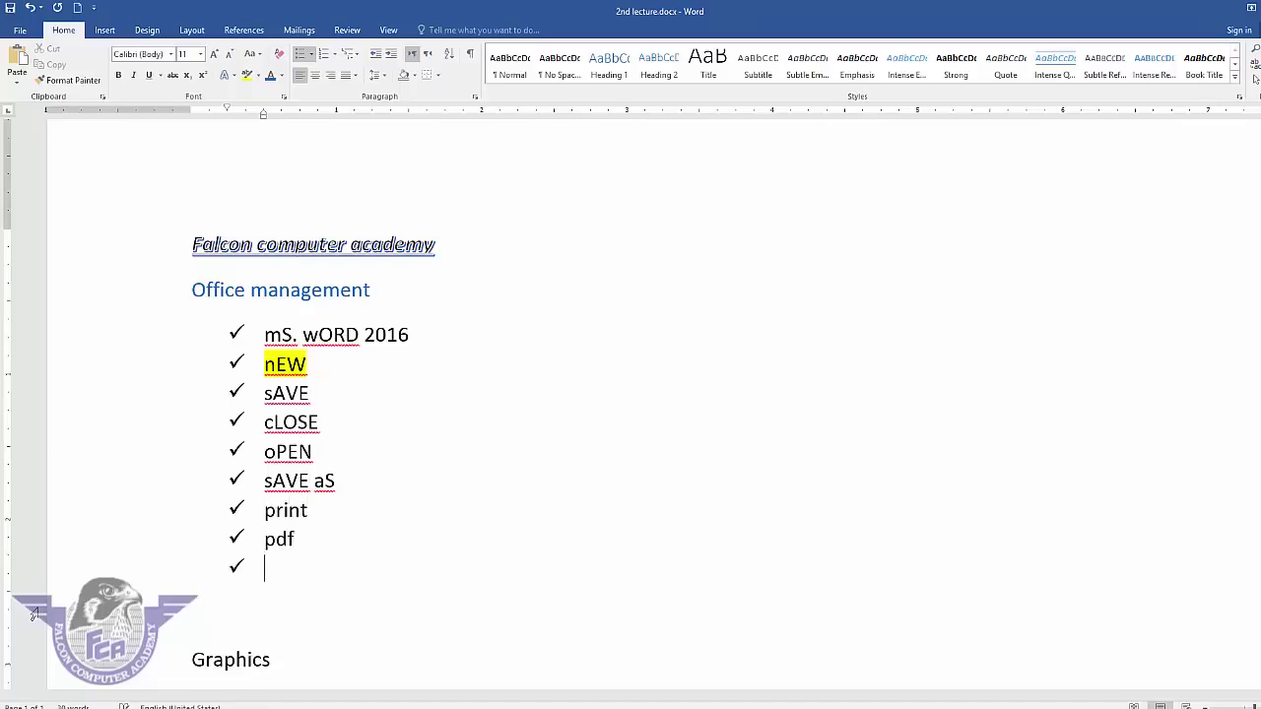
pyautogui.press('Return')
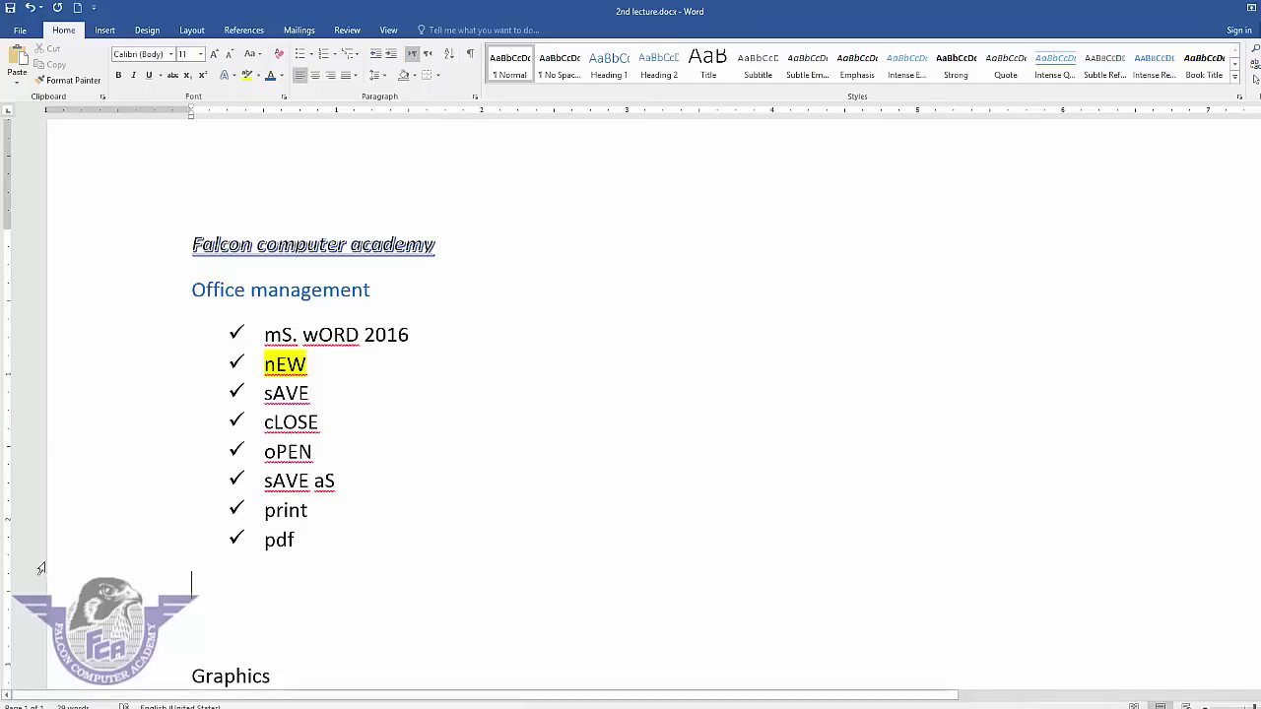
# - Define a new bullet using the Wingdings boxed check mark symbol for the whole list
pyautogui.moveTo(300, 540); pyautogui.dragTo(252, 338)
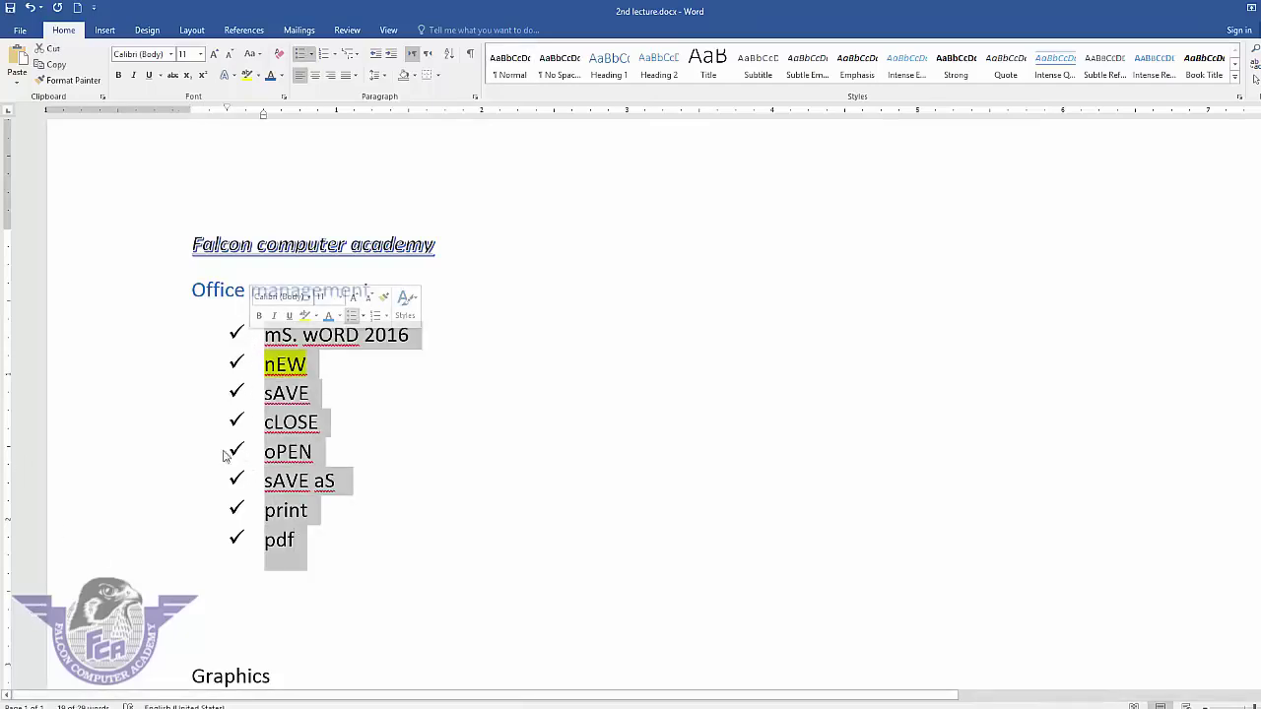
pyautogui.click(314, 54)
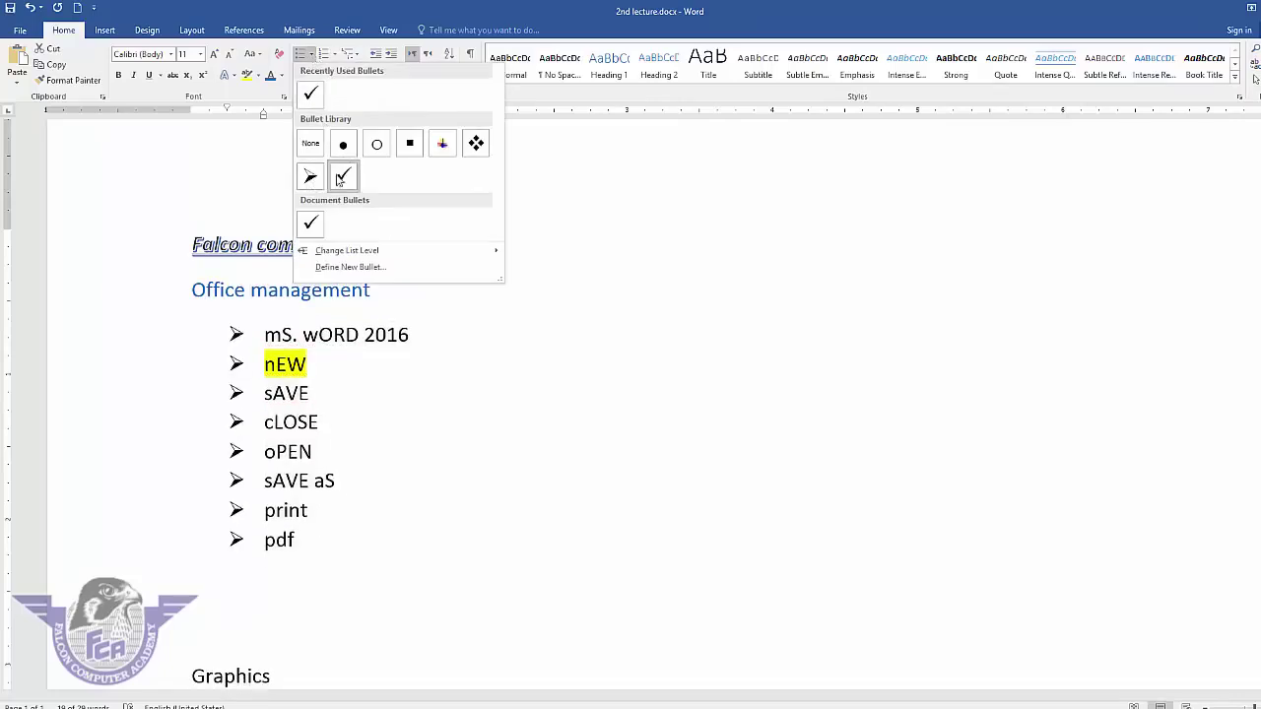
pyautogui.click(358, 268)
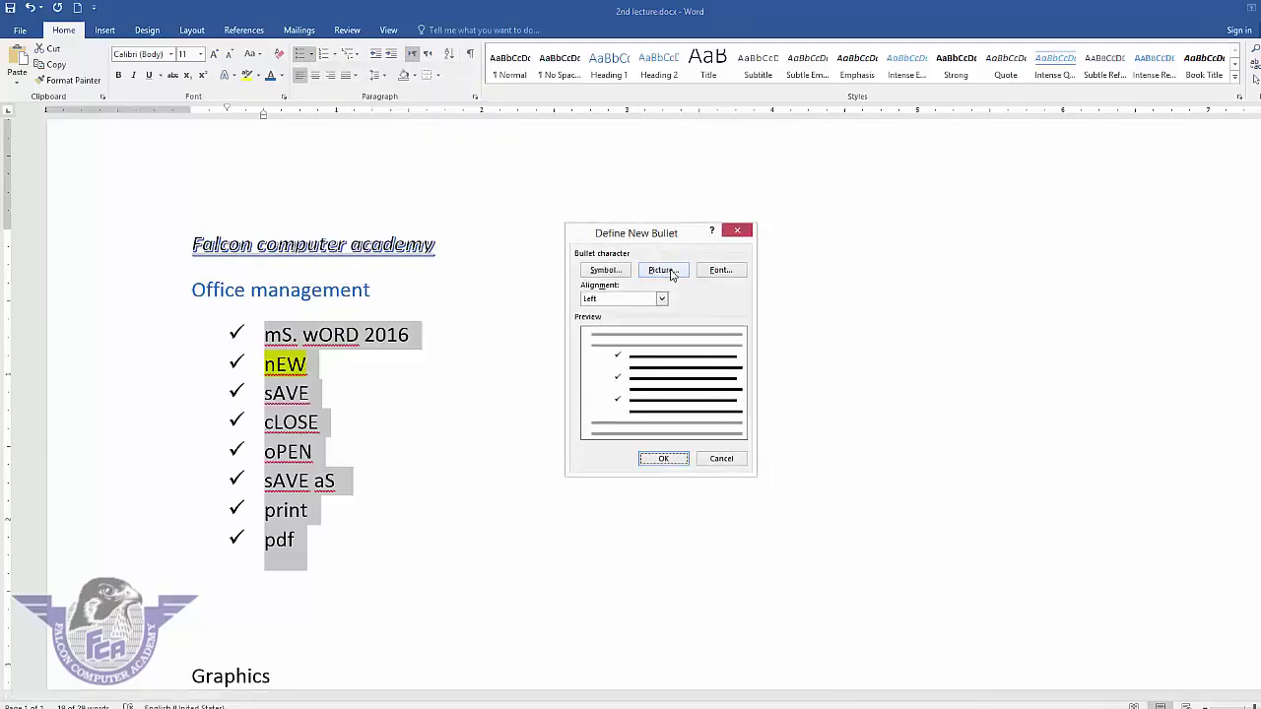
pyautogui.click(613, 273)
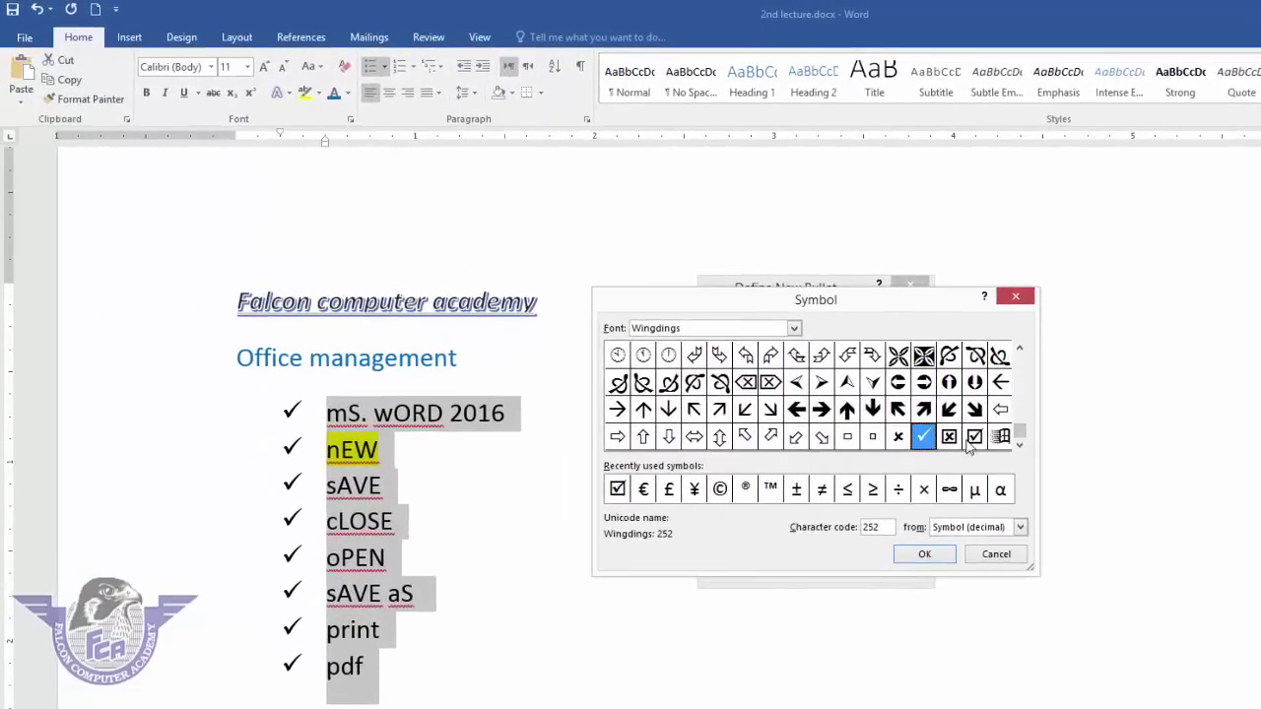
pyautogui.click(973, 438)
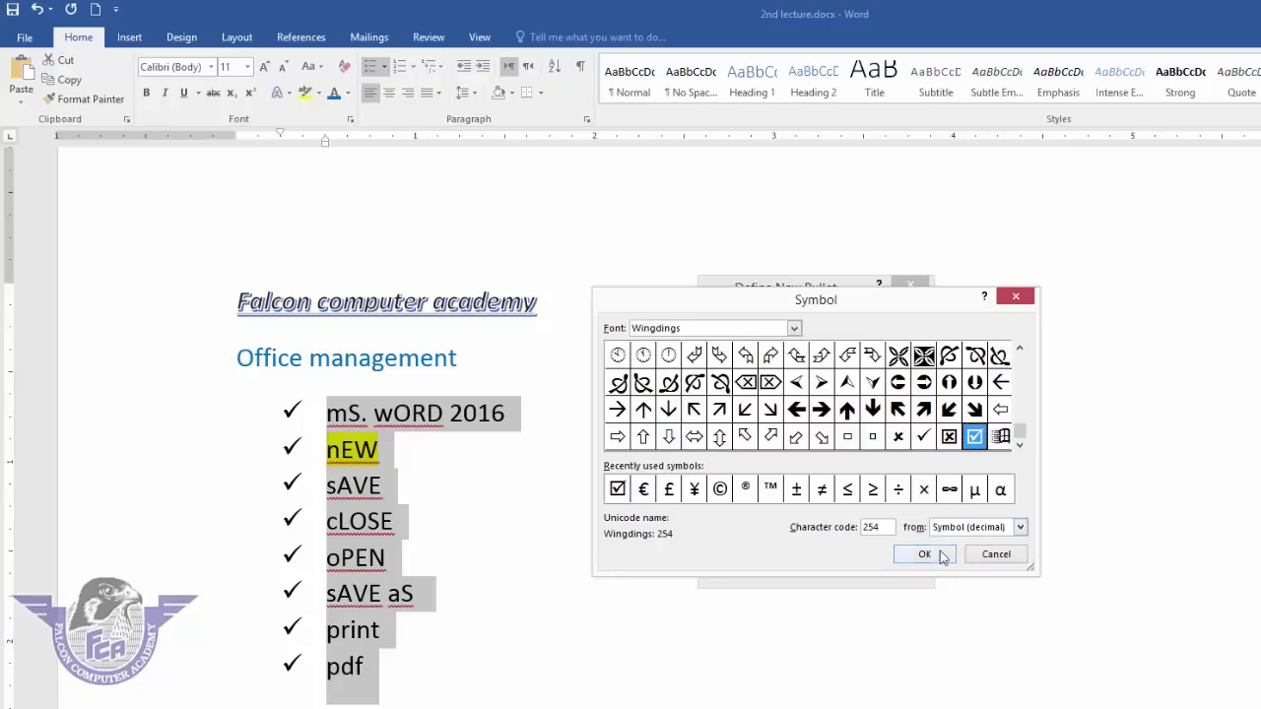
pyautogui.click(934, 554)
pyautogui.click(832, 569)
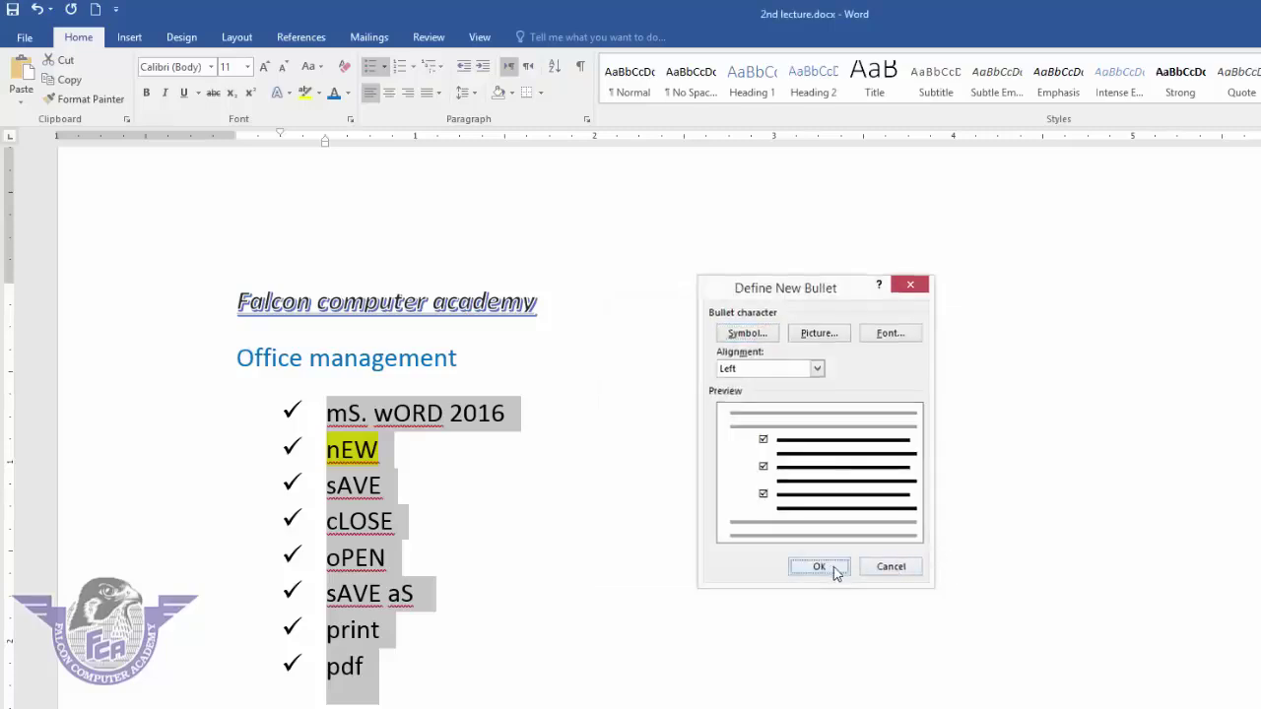
# - Define another new bullet using a hand symbol and apply it to the list
pyautogui.click(385, 67)
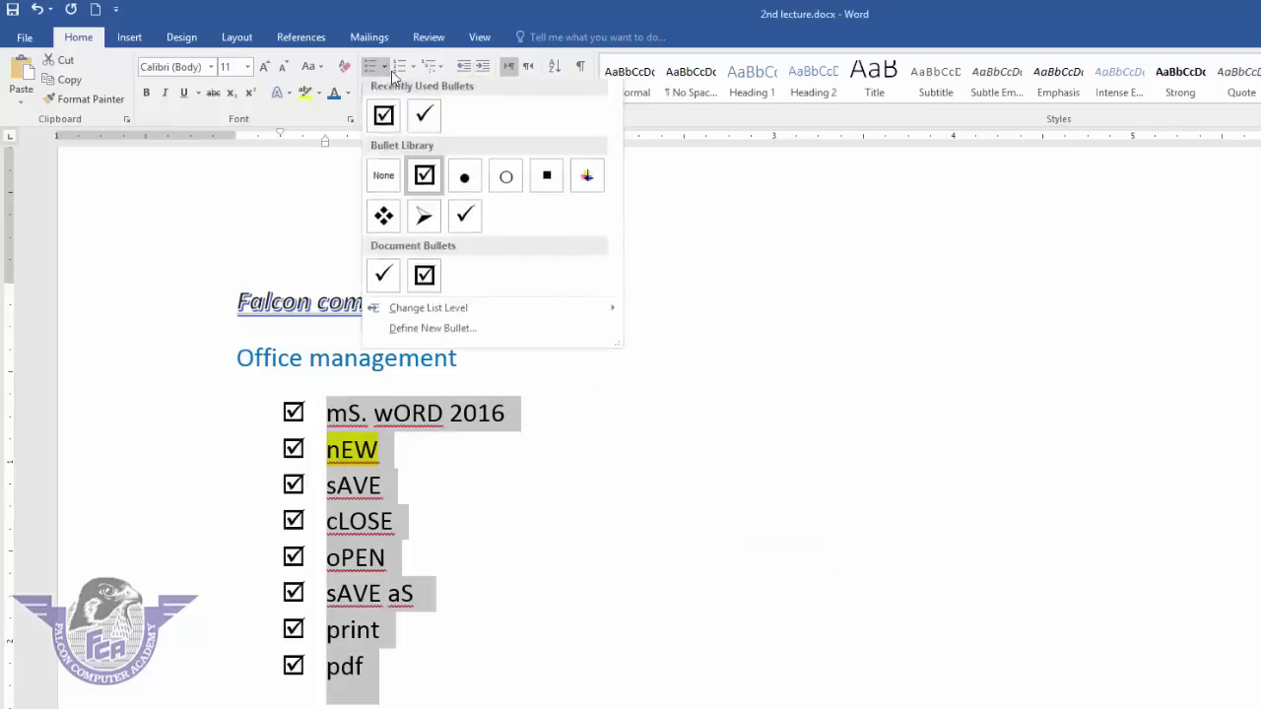
pyautogui.click(425, 331)
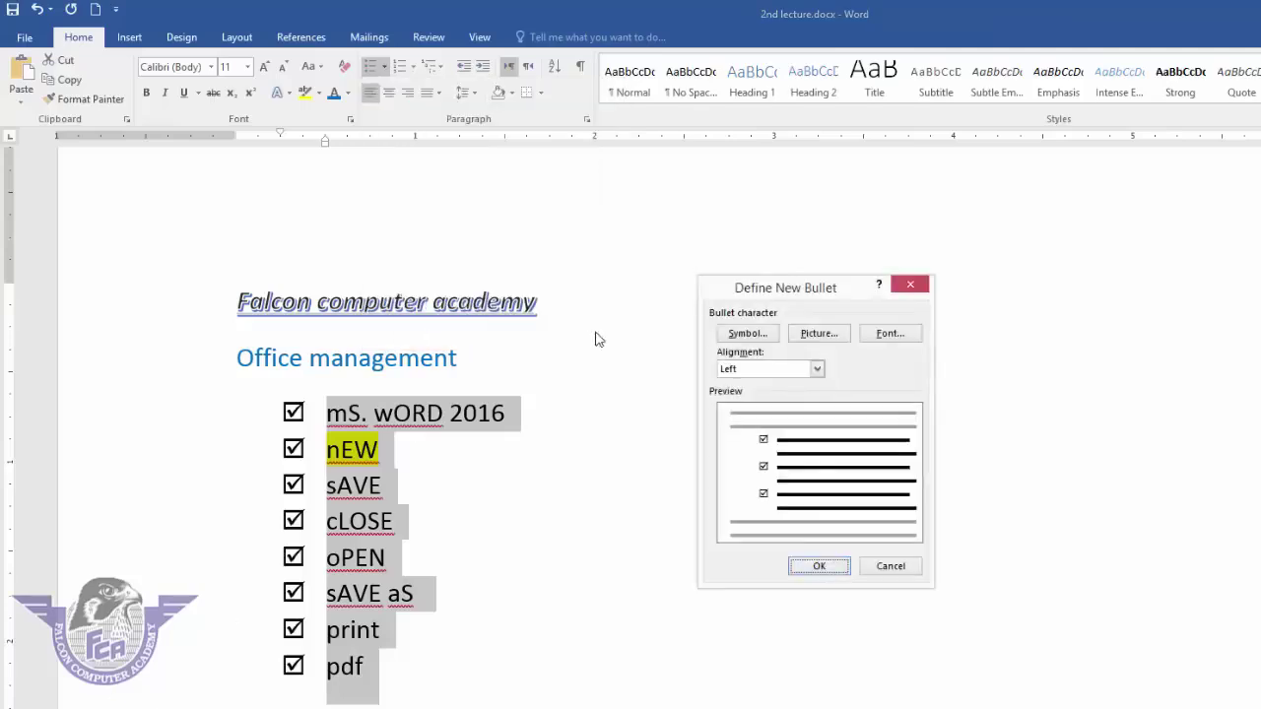
pyautogui.click(752, 335)
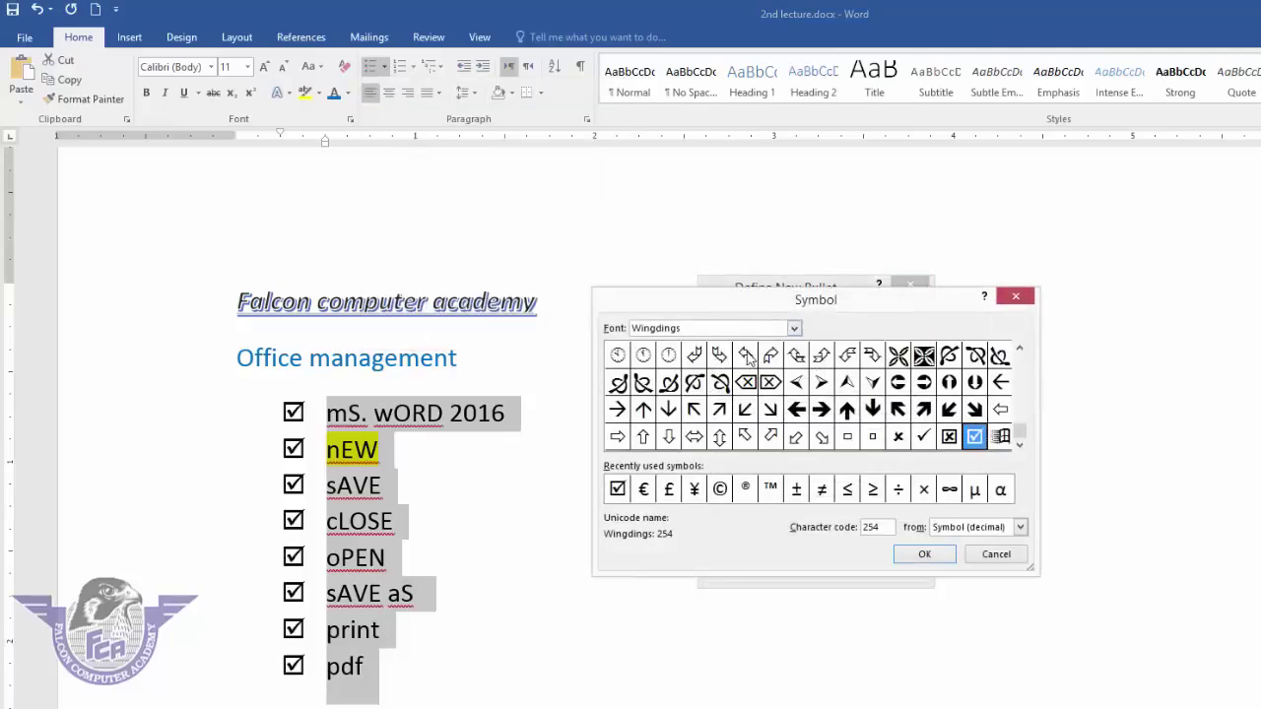
pyautogui.click(720, 356)
pyautogui.click(922, 556)
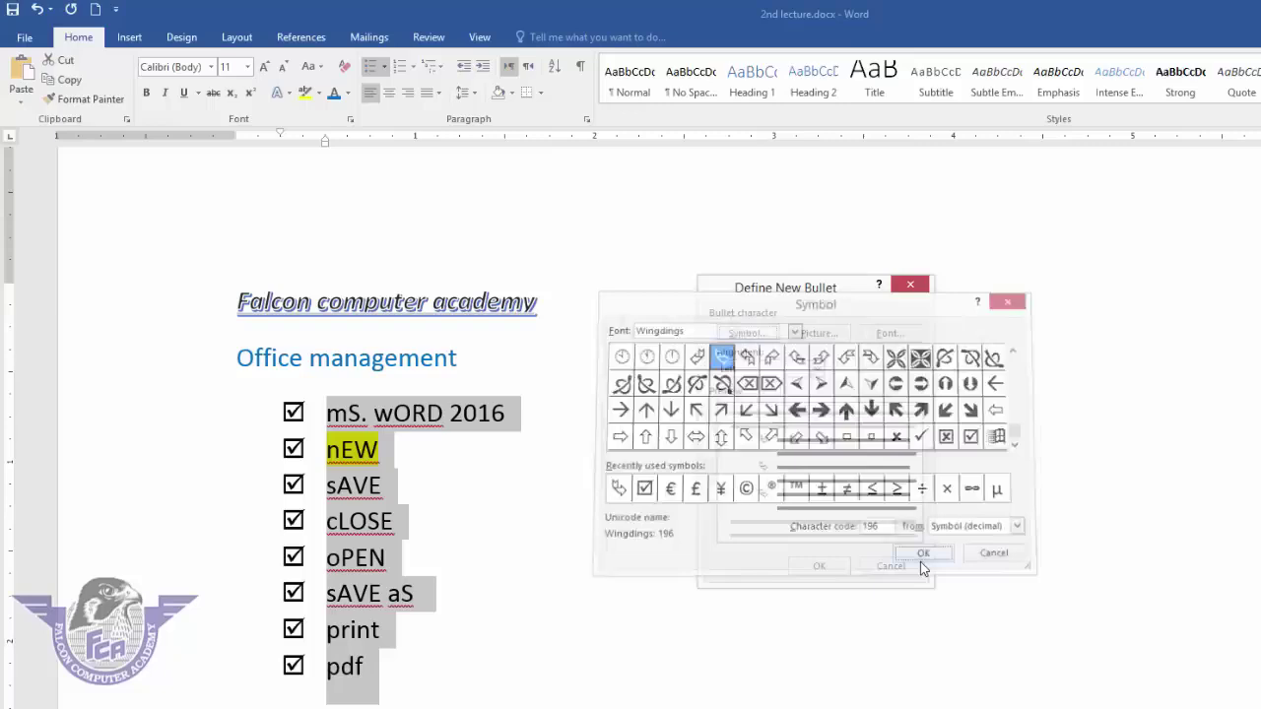
pyautogui.click(816, 565)
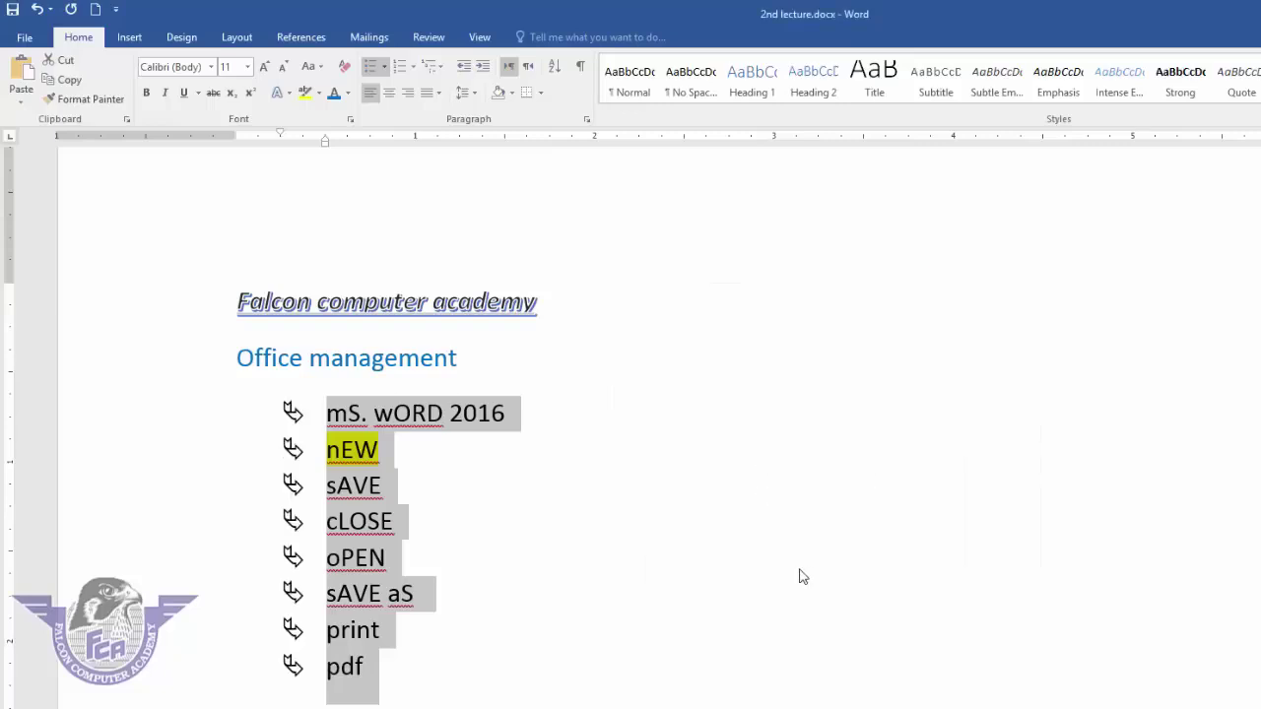
# - Set the list's bullets to None
pyautogui.click(415, 69)
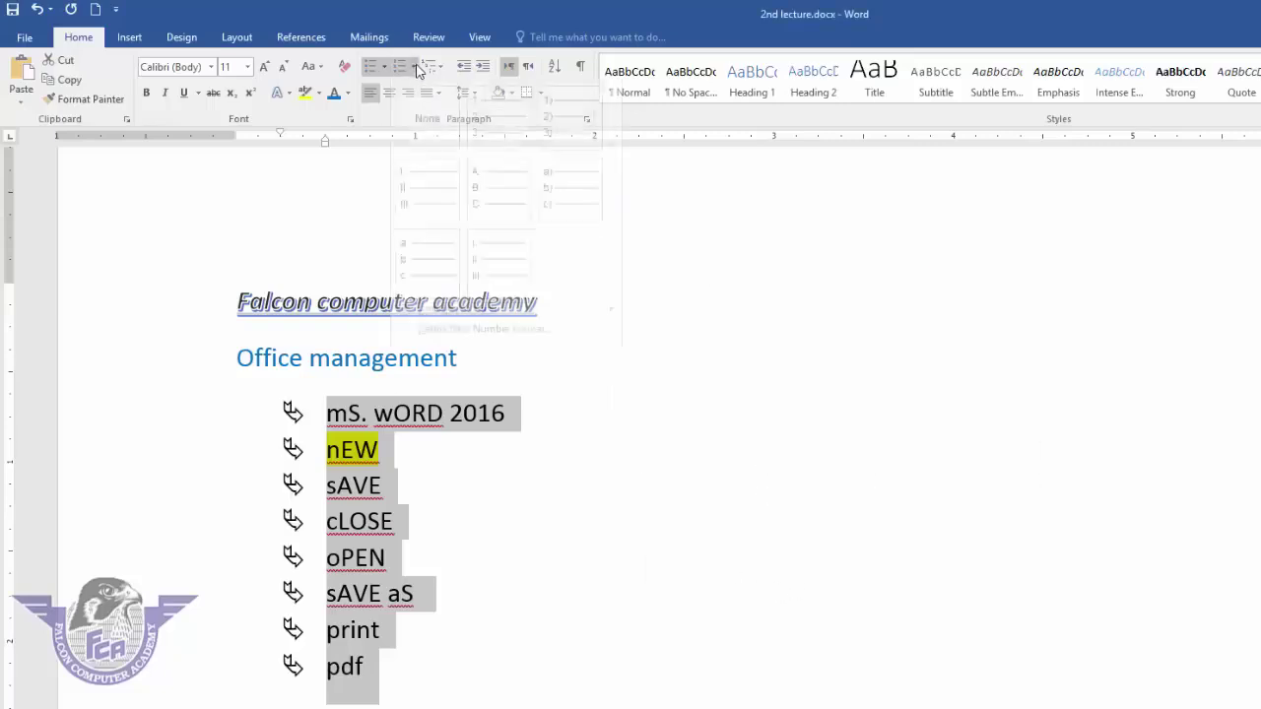
pyautogui.click(416, 69)
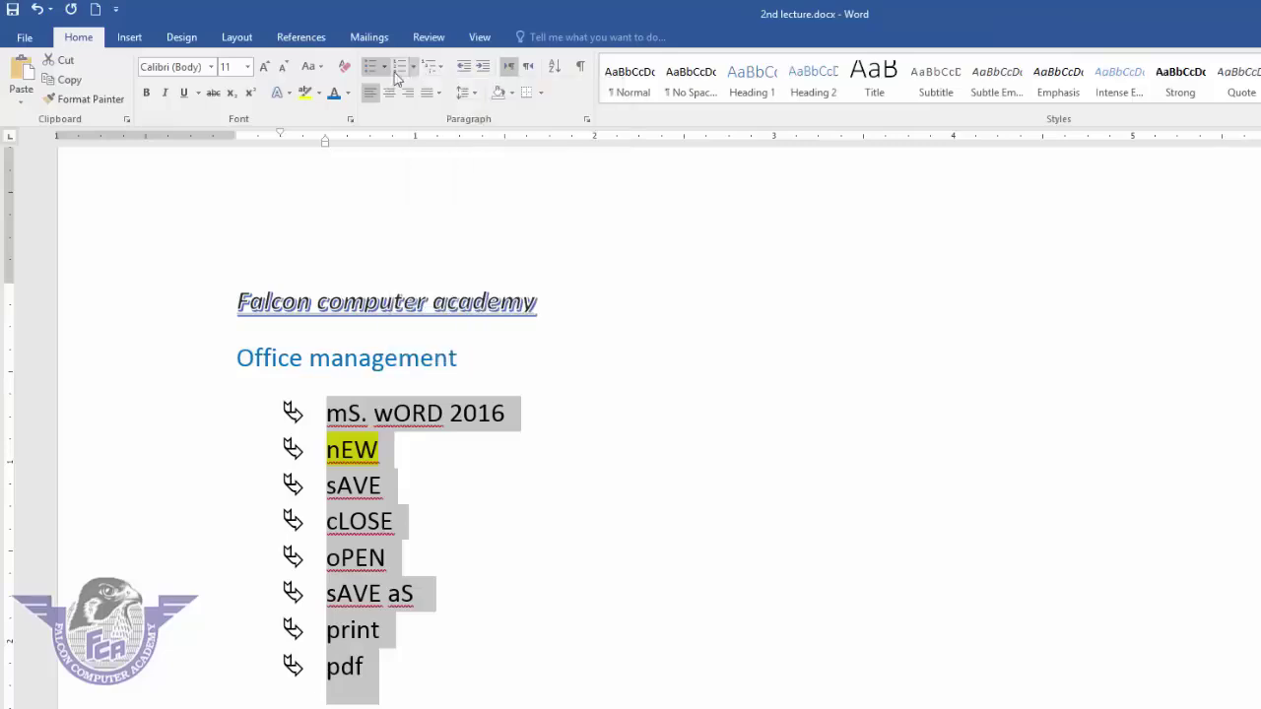
pyautogui.click(383, 66)
pyautogui.click(383, 179)
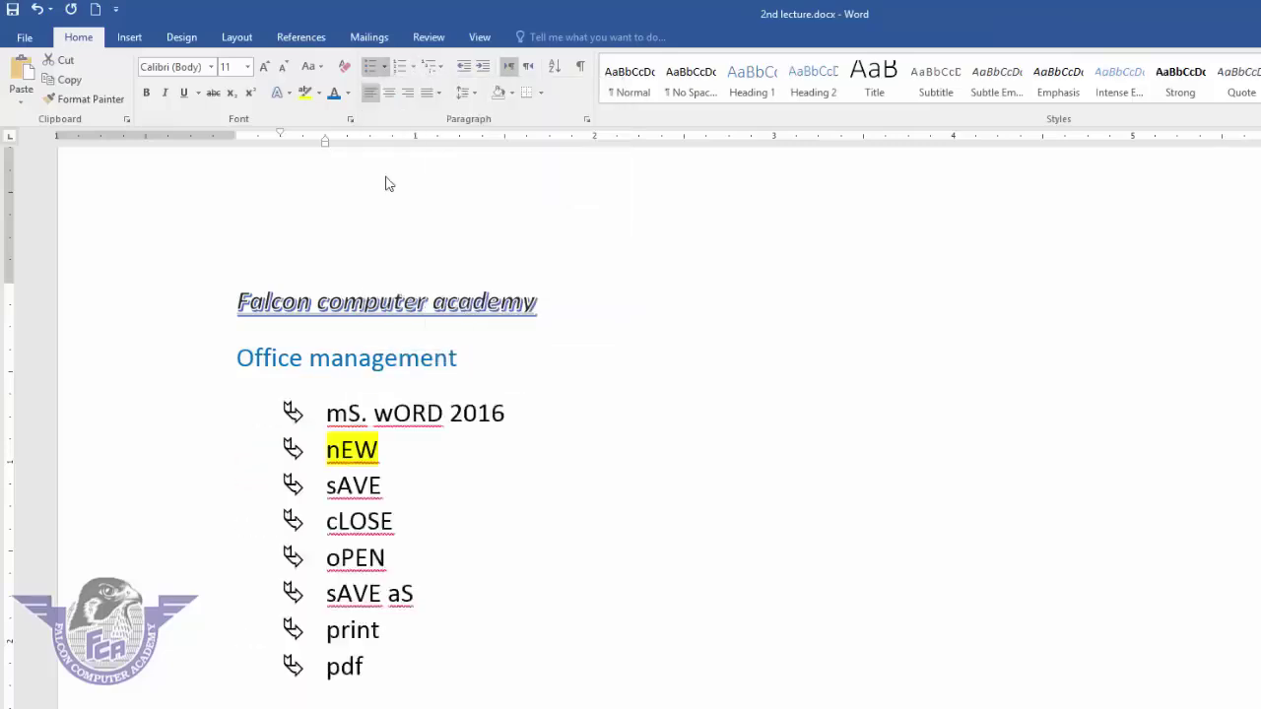
# - Number the list items in 1) 2) 3) format and end the list after pdf
pyautogui.scroll(-3, 389, 178)
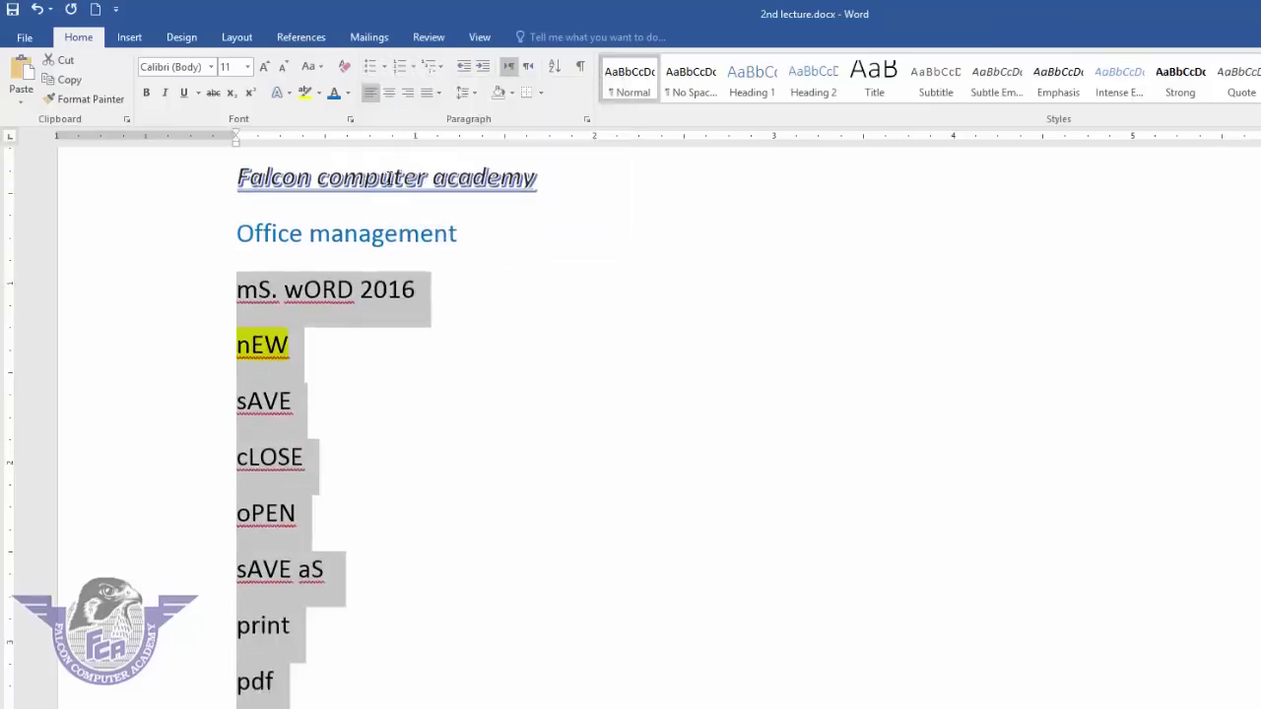
pyautogui.click(415, 67)
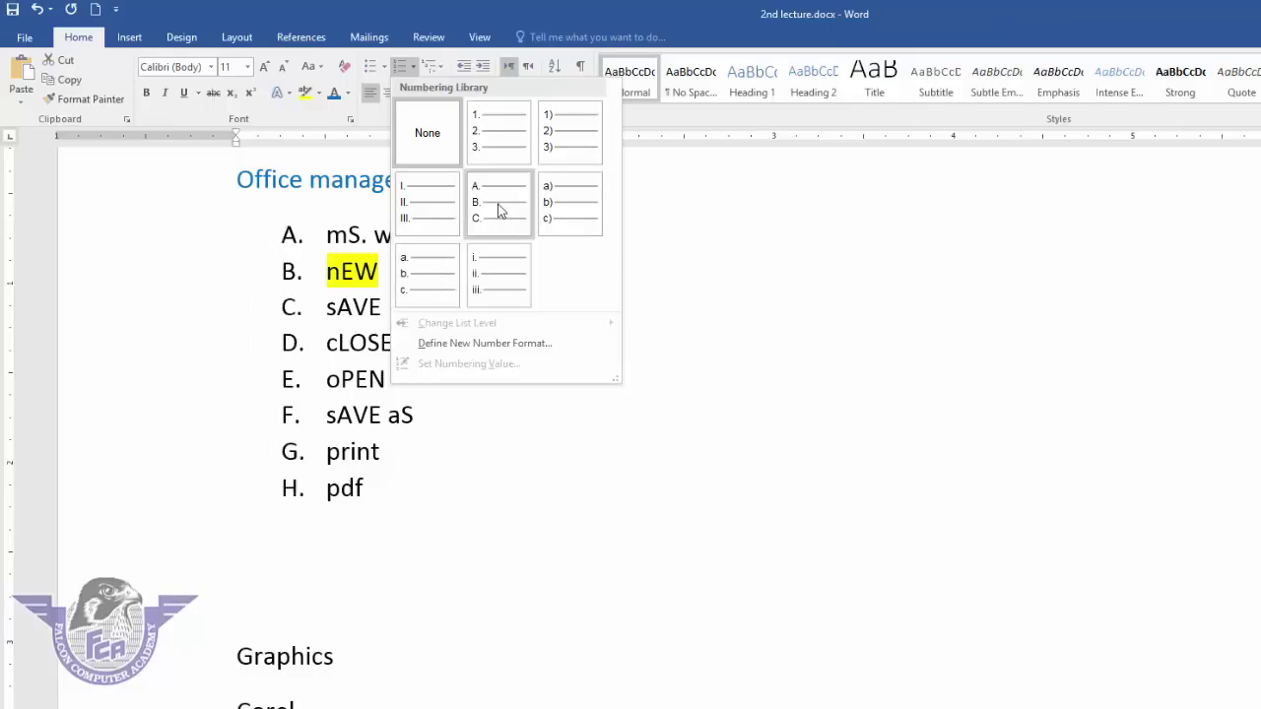
pyautogui.click(553, 148)
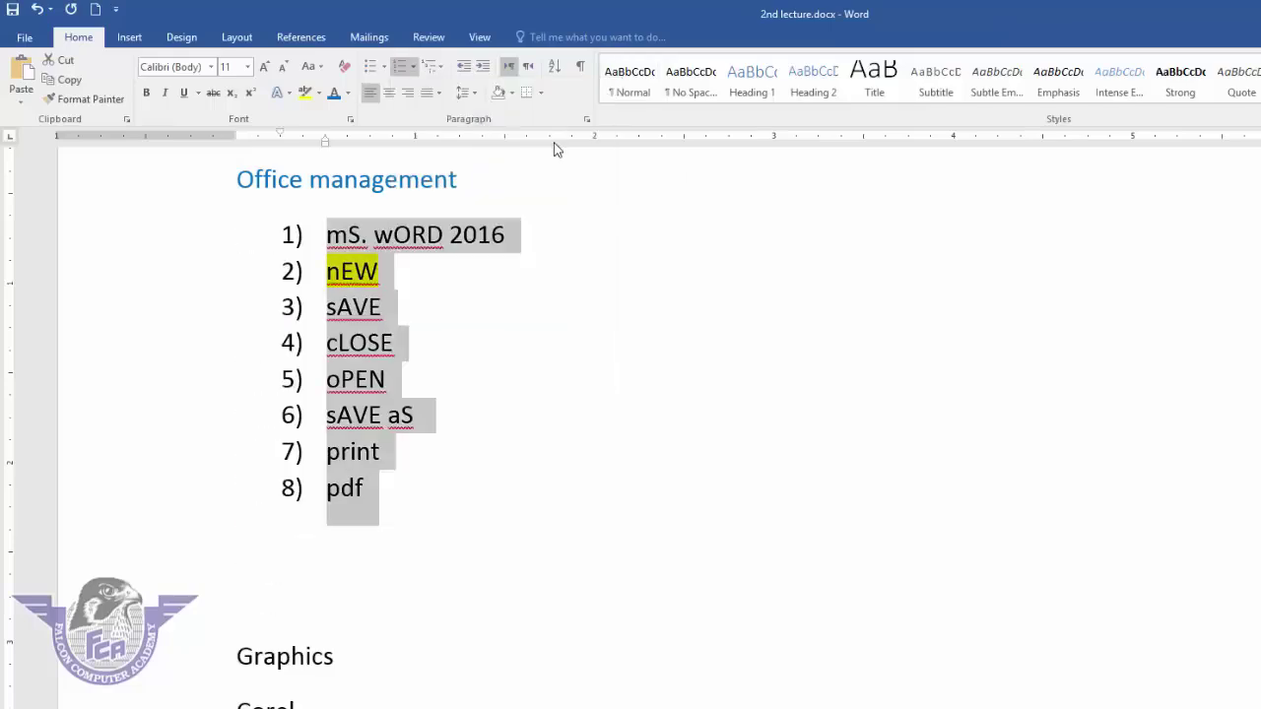
pyautogui.click(382, 491)
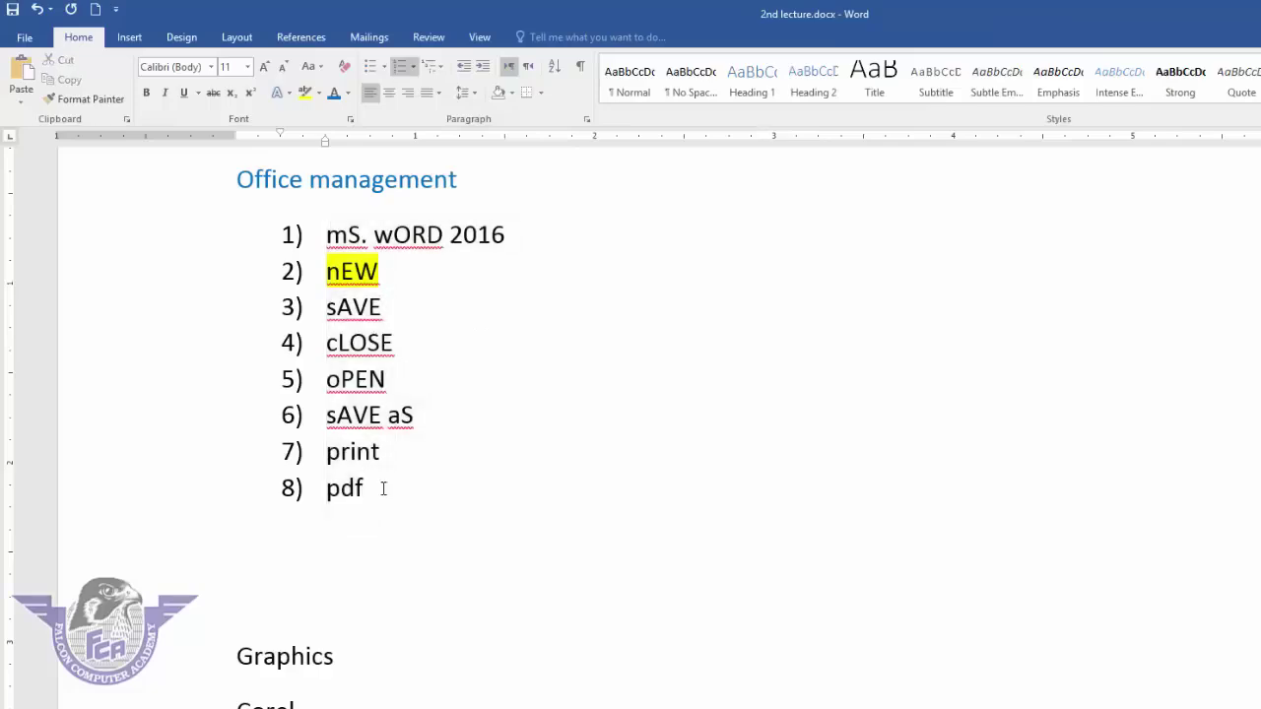
pyautogui.press('Return')
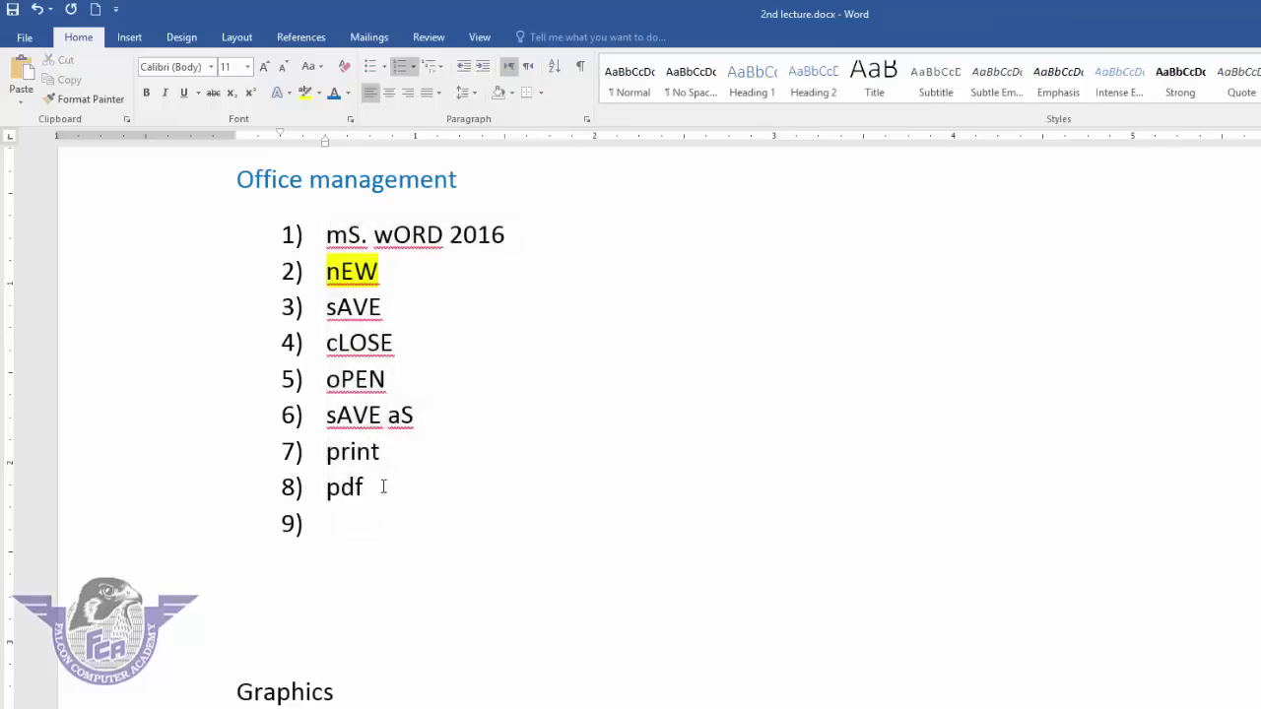
pyautogui.press('Return')
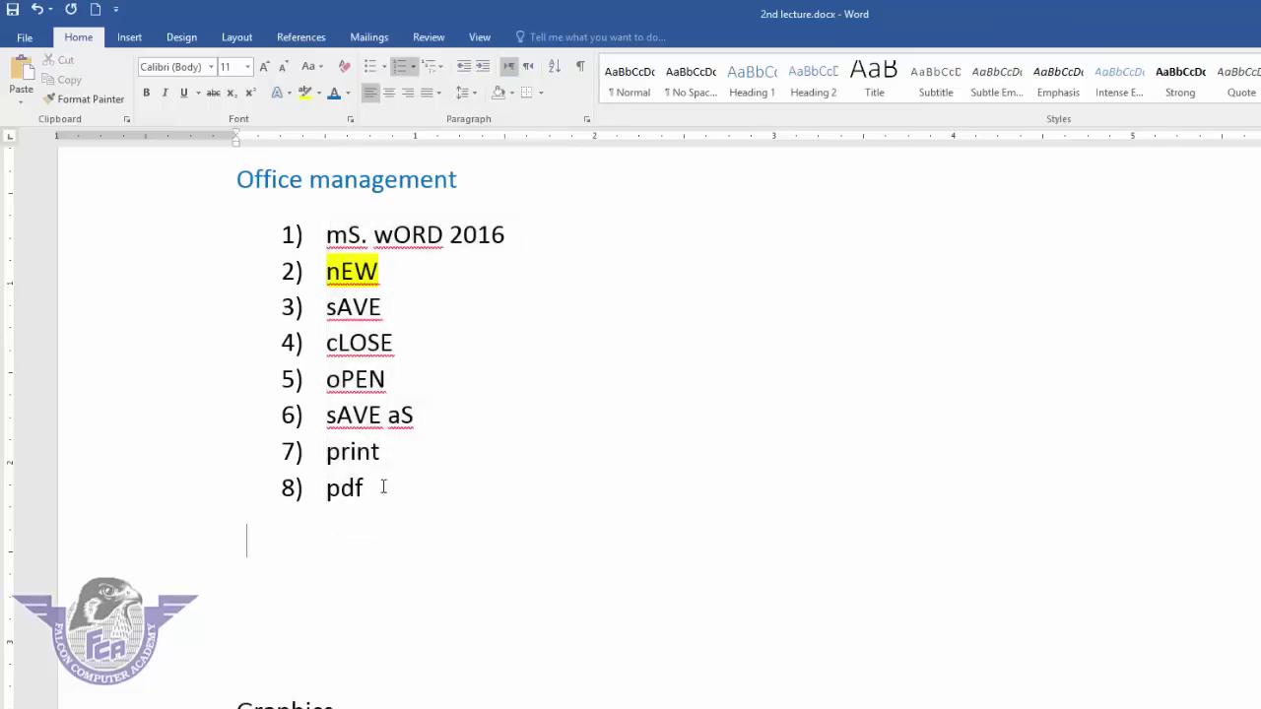
# - Remove the numbering from all eight list items
pyautogui.moveTo(383, 486); pyautogui.dragTo(303, 243)
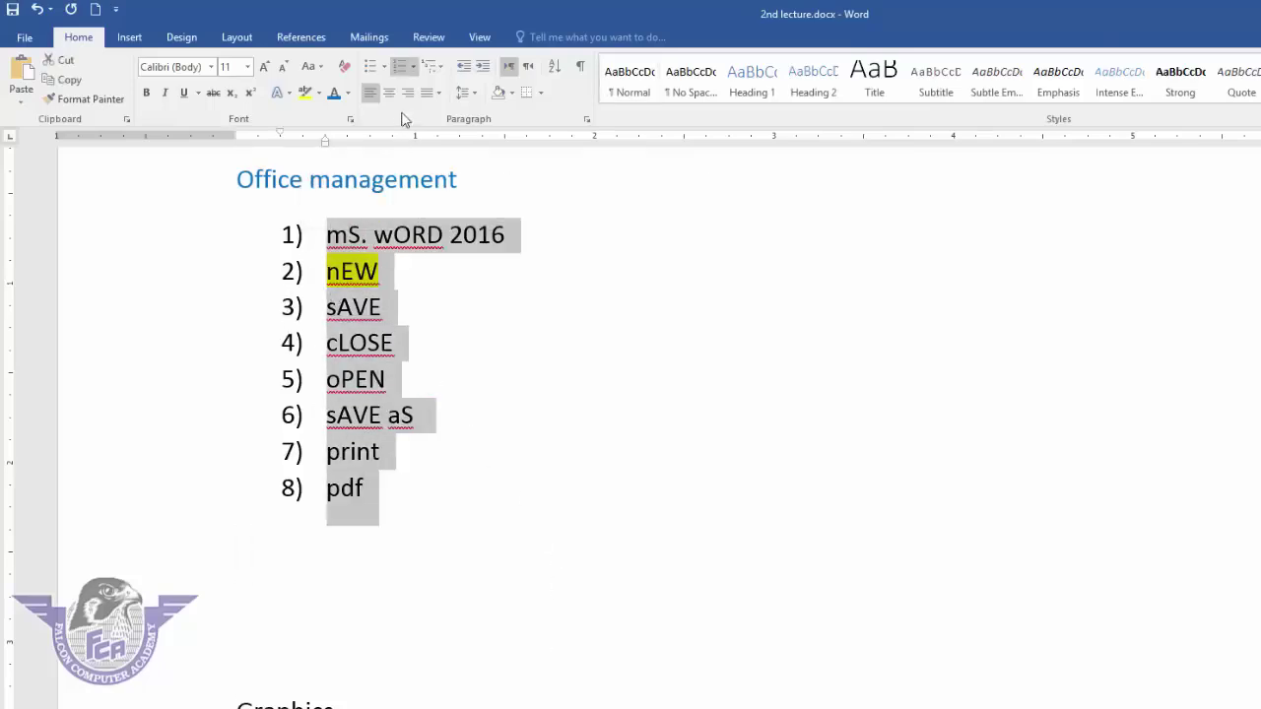
pyautogui.click(414, 68)
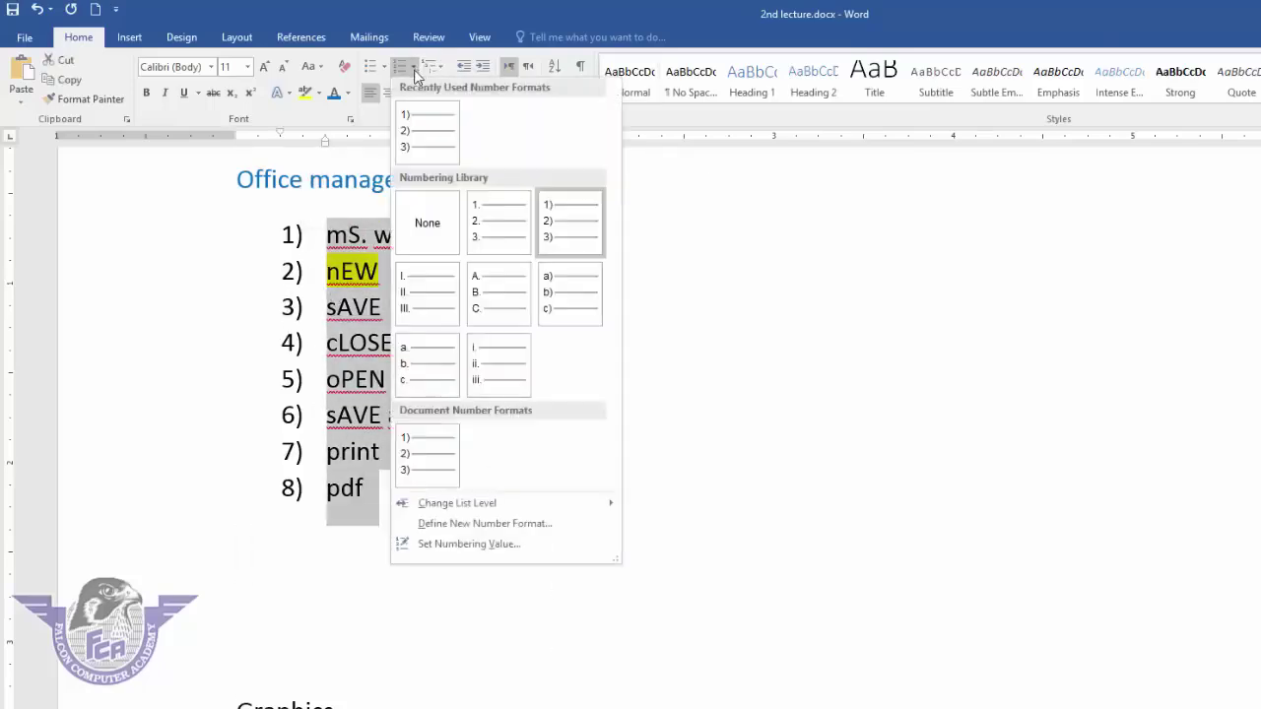
pyautogui.click(441, 234)
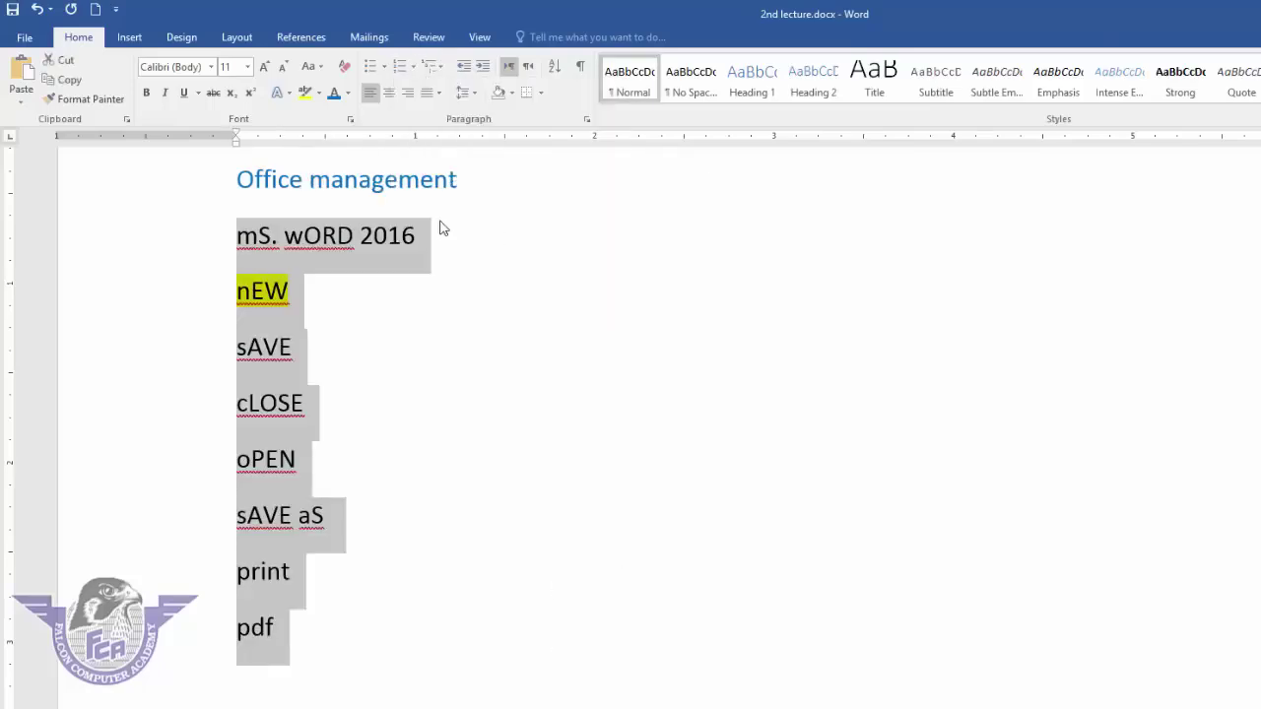
pyautogui.click(440, 67)
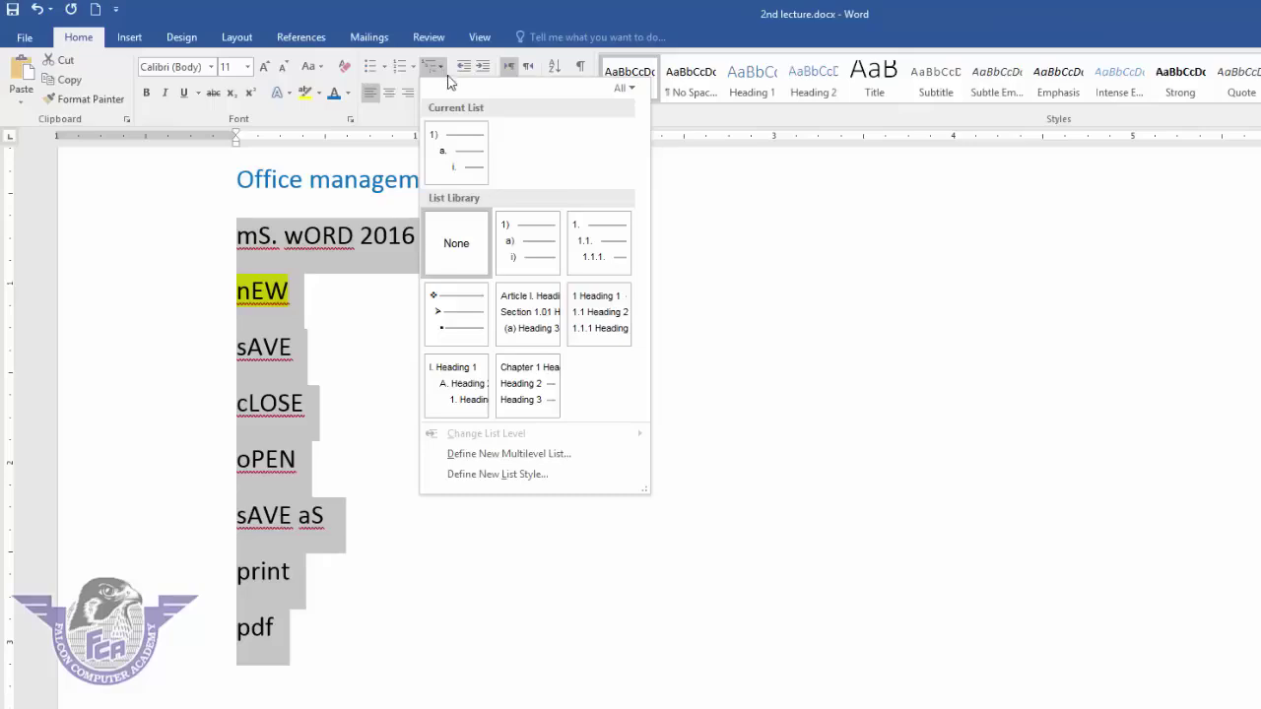
# - Apply the 1) a) i) multilevel list and delete the items nEW through pdf
pyautogui.click(511, 246)
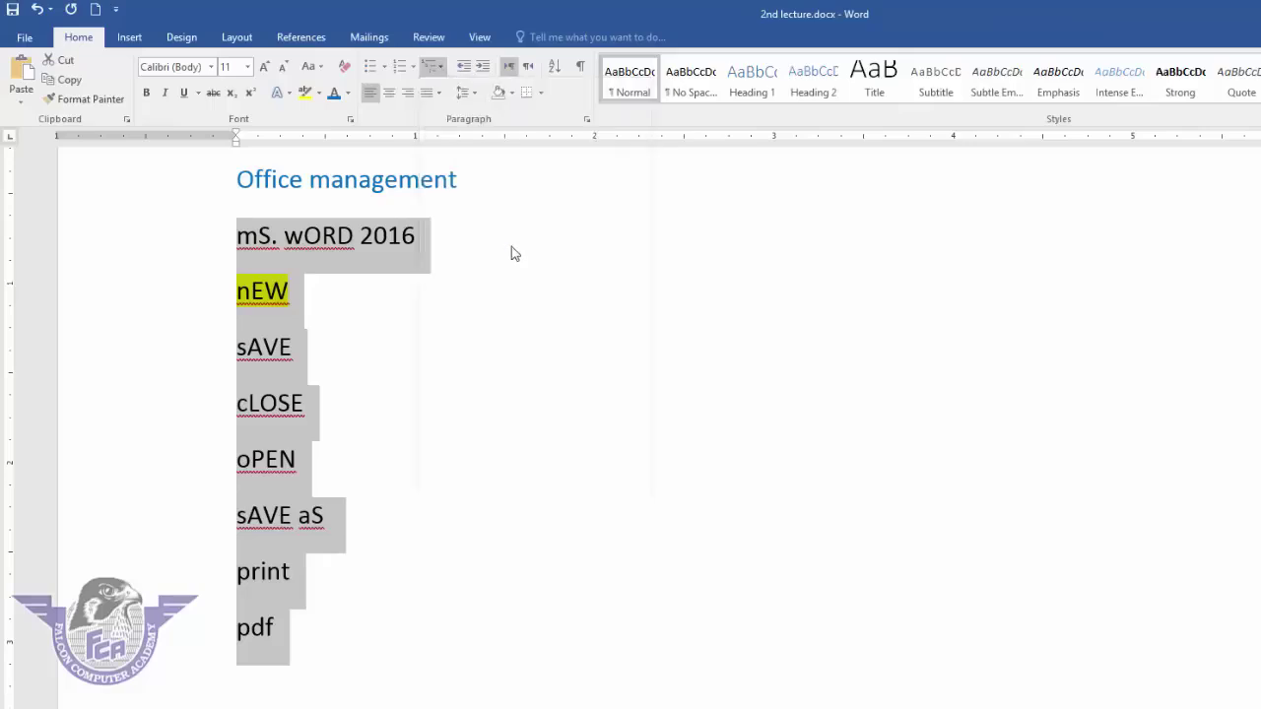
pyautogui.moveTo(357, 500); pyautogui.dragTo(272, 295)
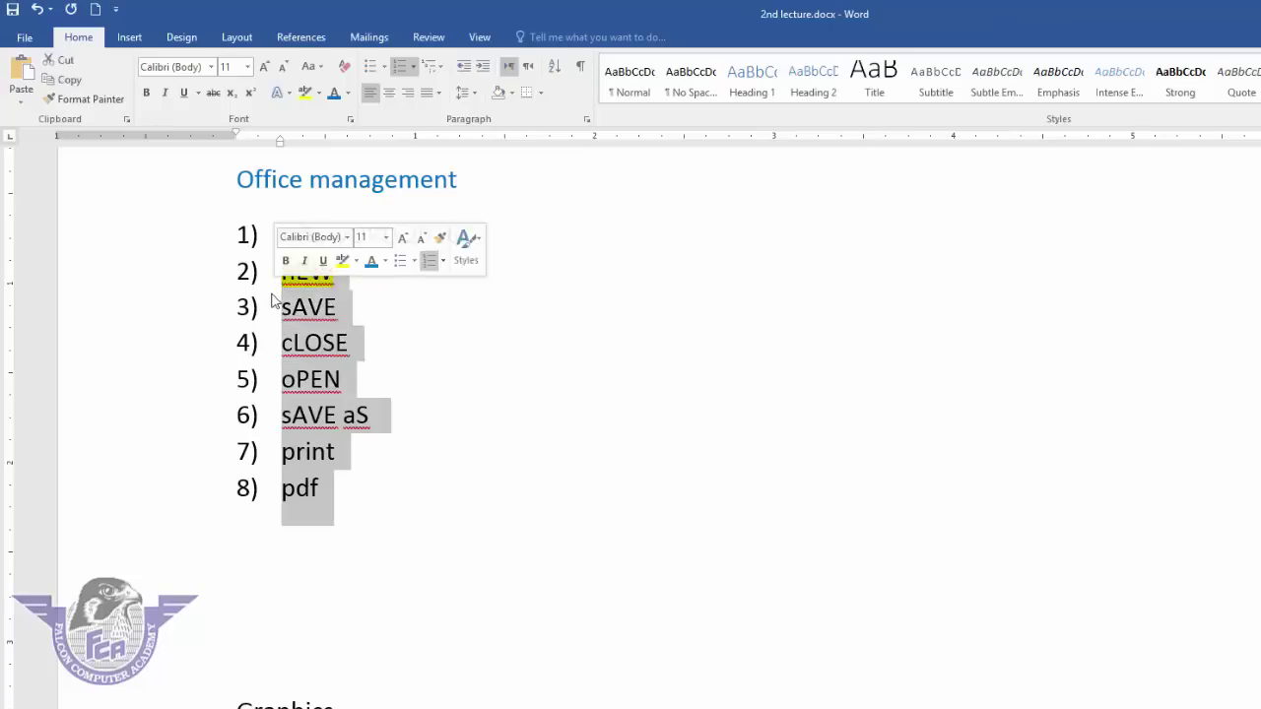
pyautogui.press('BackSpace')
# - Add sub-items file button and home tab under mS. wORD 2016
pyautogui.click(483, 233)
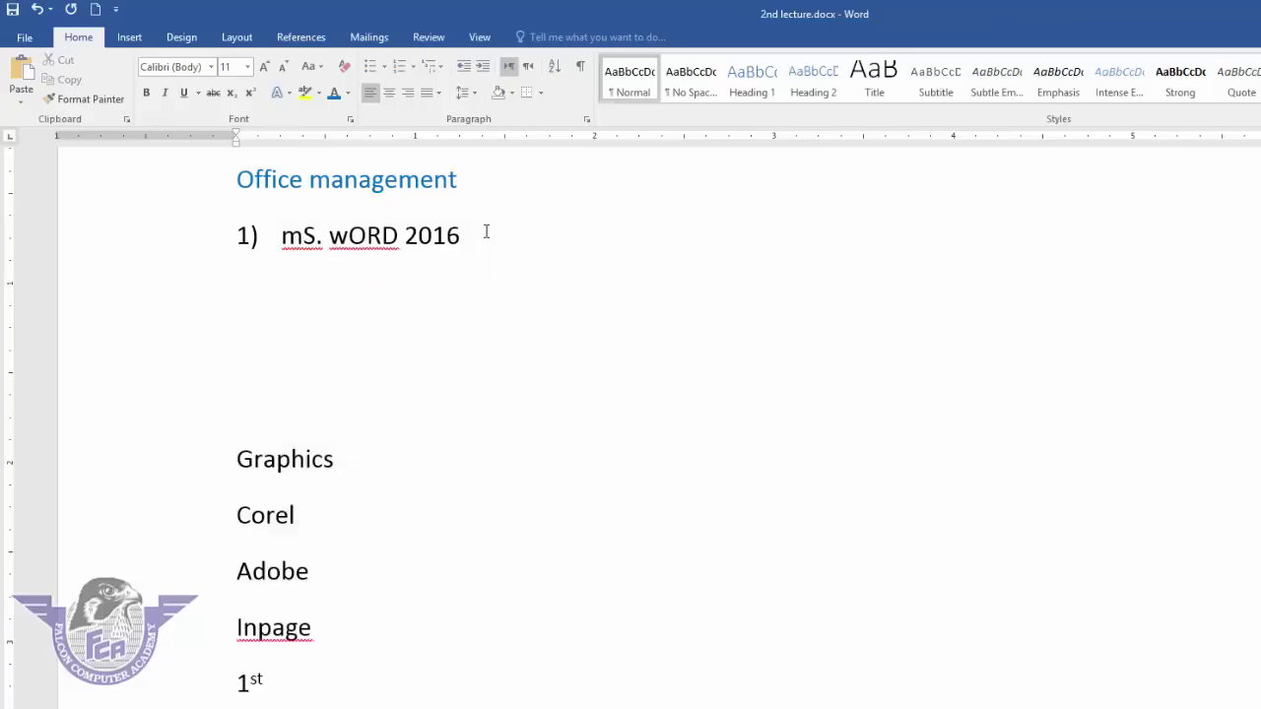
pyautogui.press('Return')
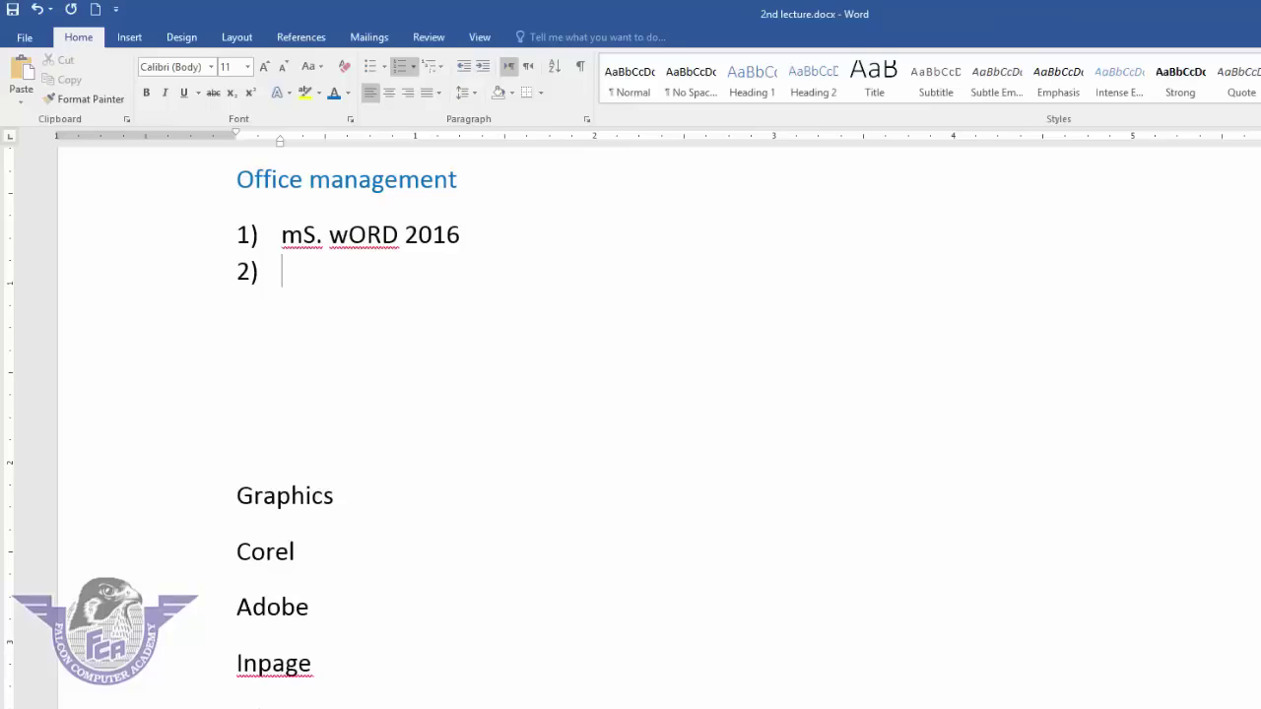
pyautogui.press('Tab')
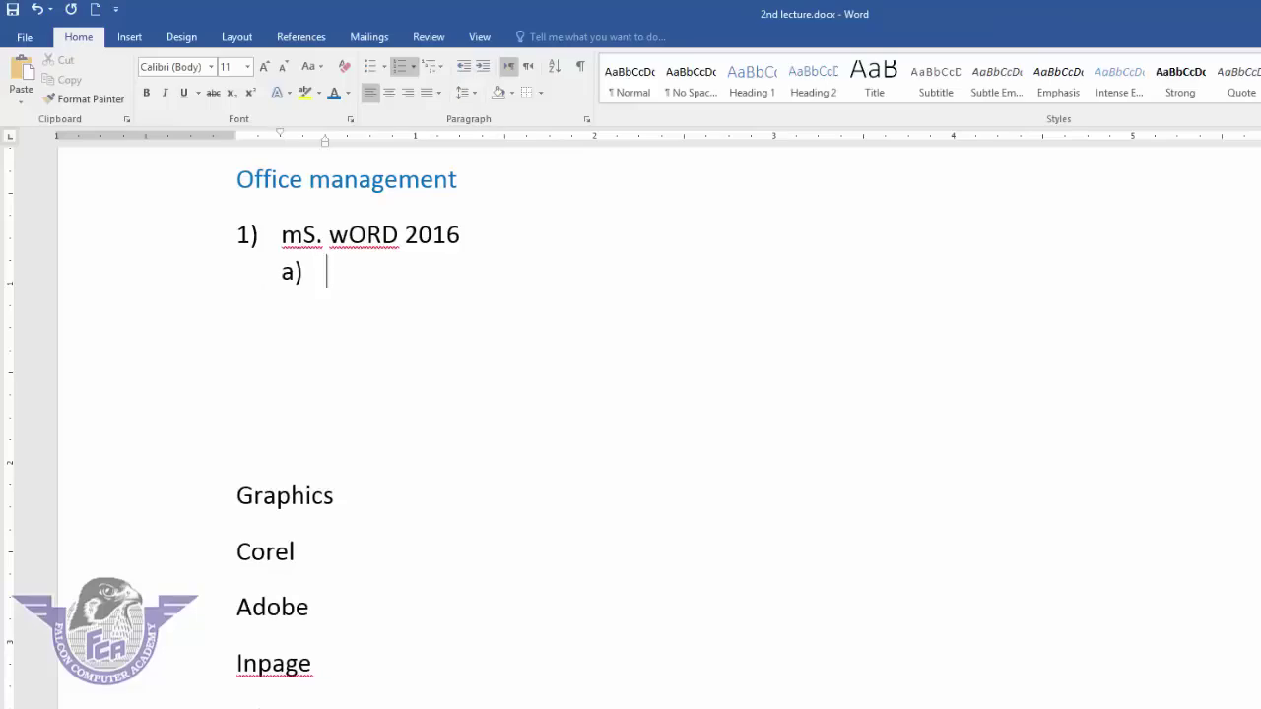
pyautogui.write('file button')
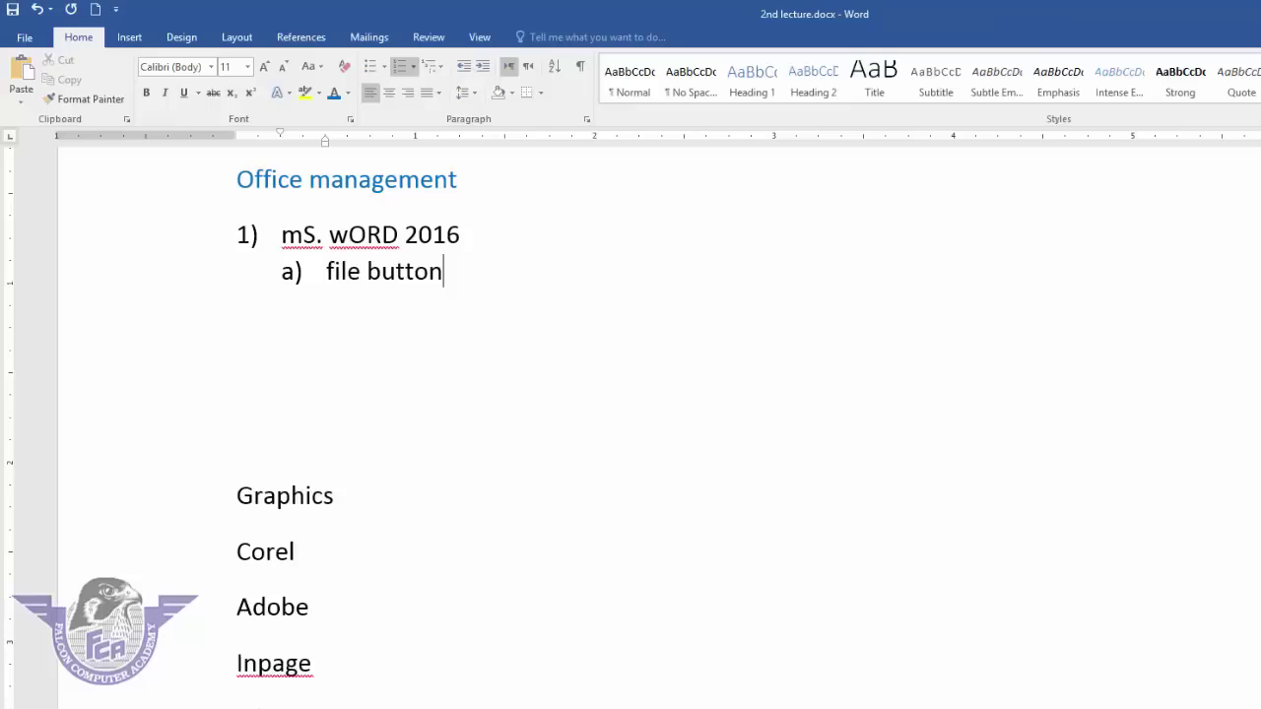
pyautogui.press('Return')
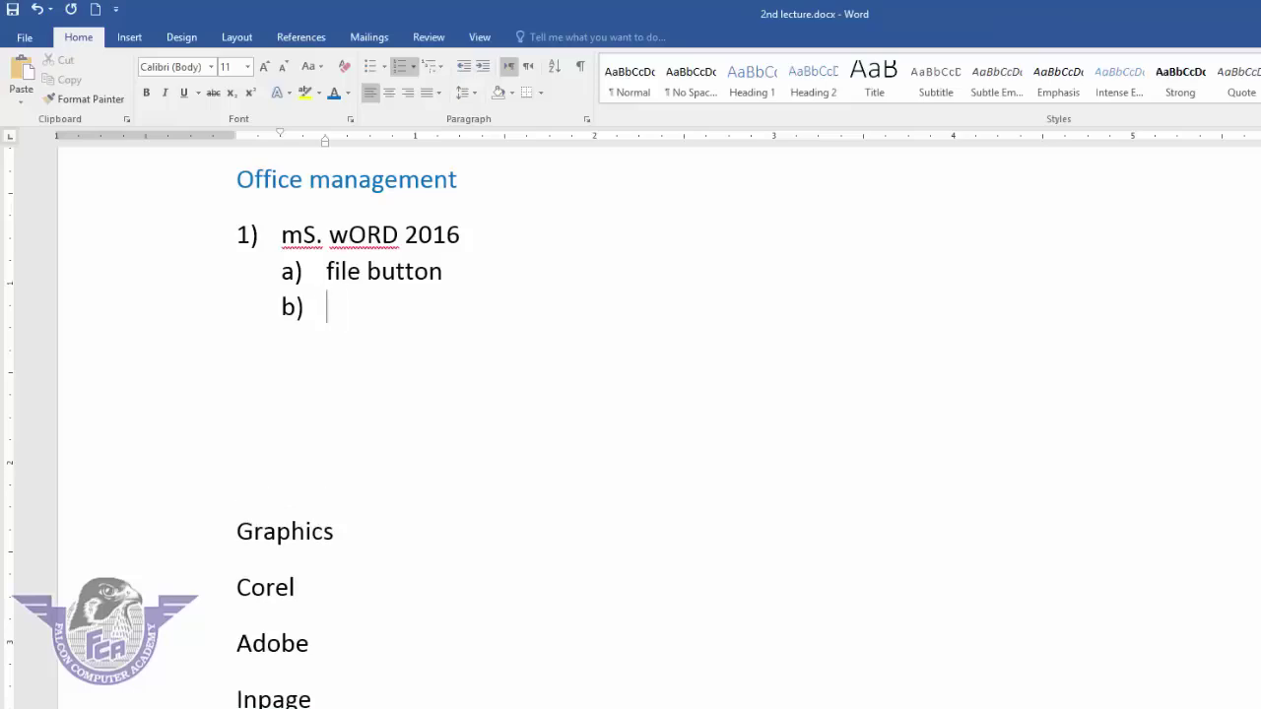
pyautogui.write('home tab')
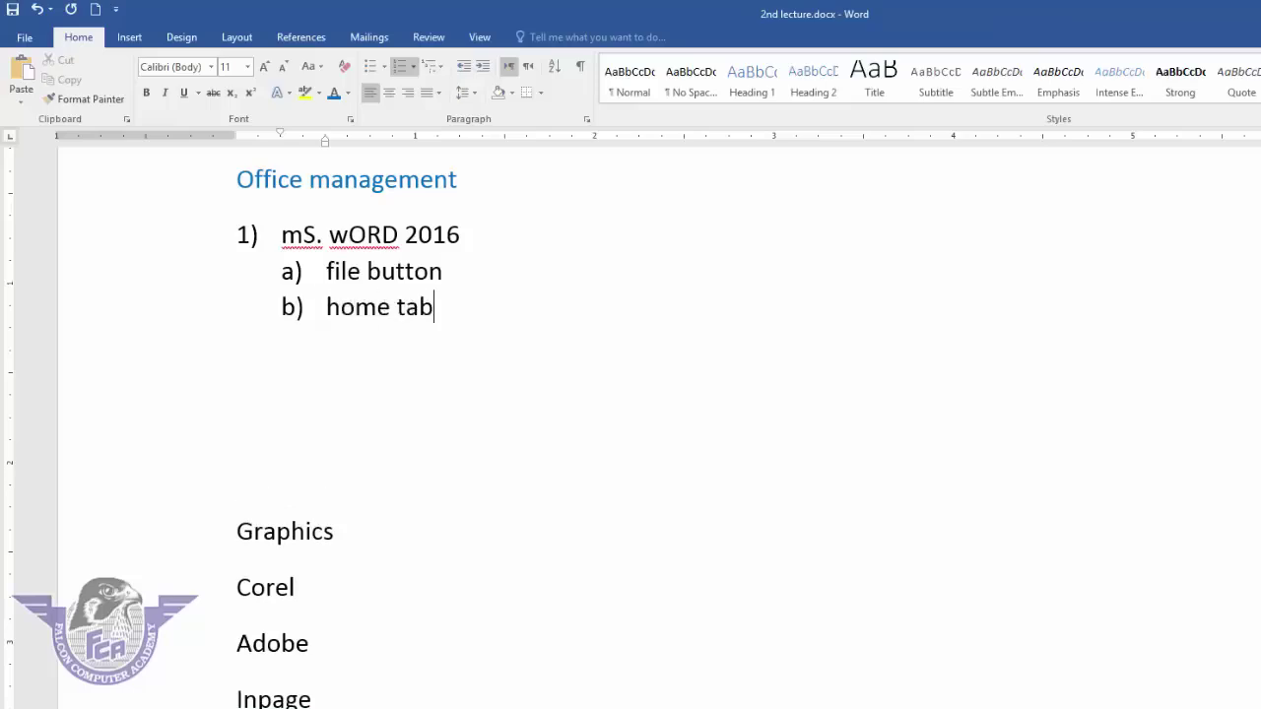
# - Nest cut, copy, paste under home tab, paste special under paste, then add empty 2)
pyautogui.press('Return')
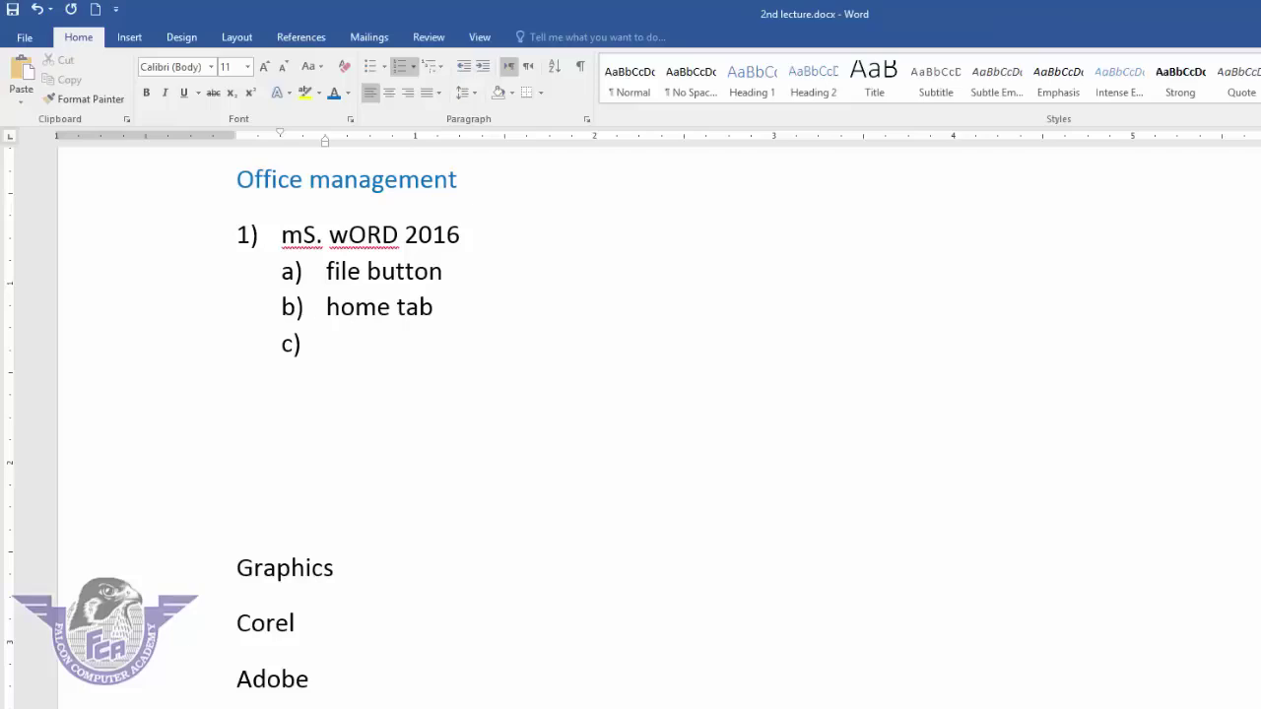
pyautogui.press('Tab')
pyautogui.write('cut')
pyautogui.press('Return')
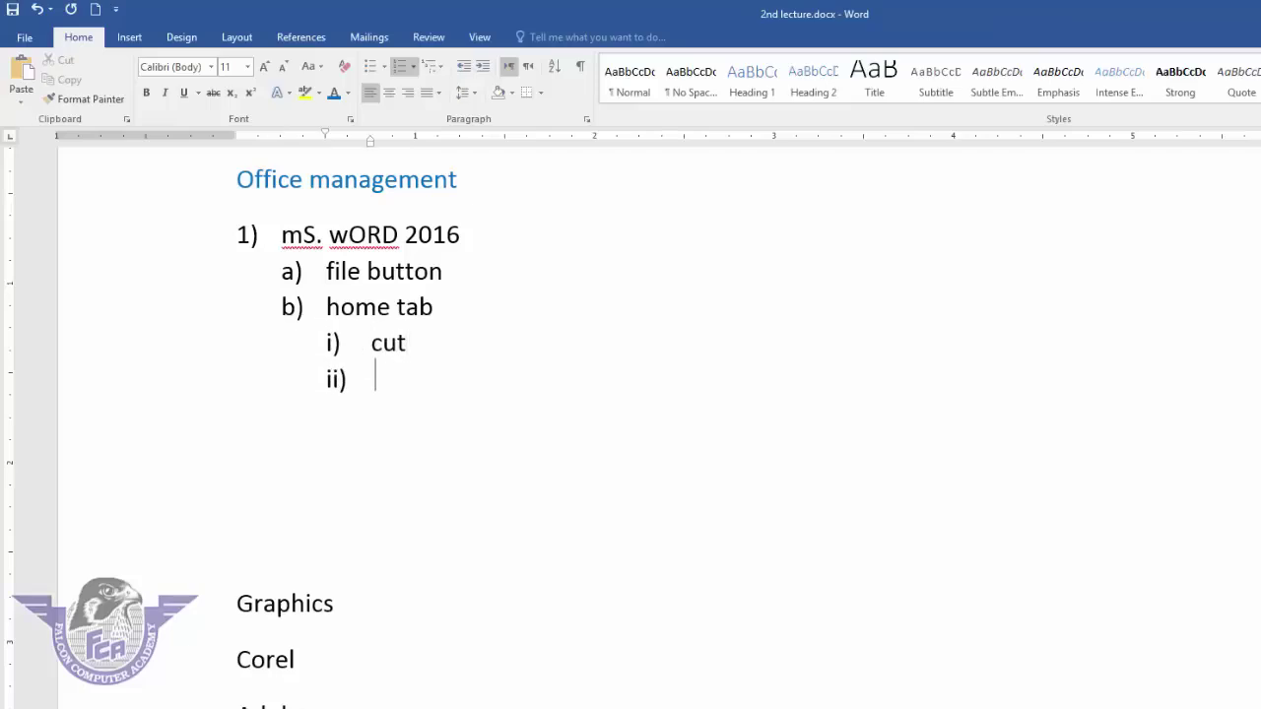
pyautogui.write('copy')
pyautogui.press('Return')
pyautogui.write('paste')
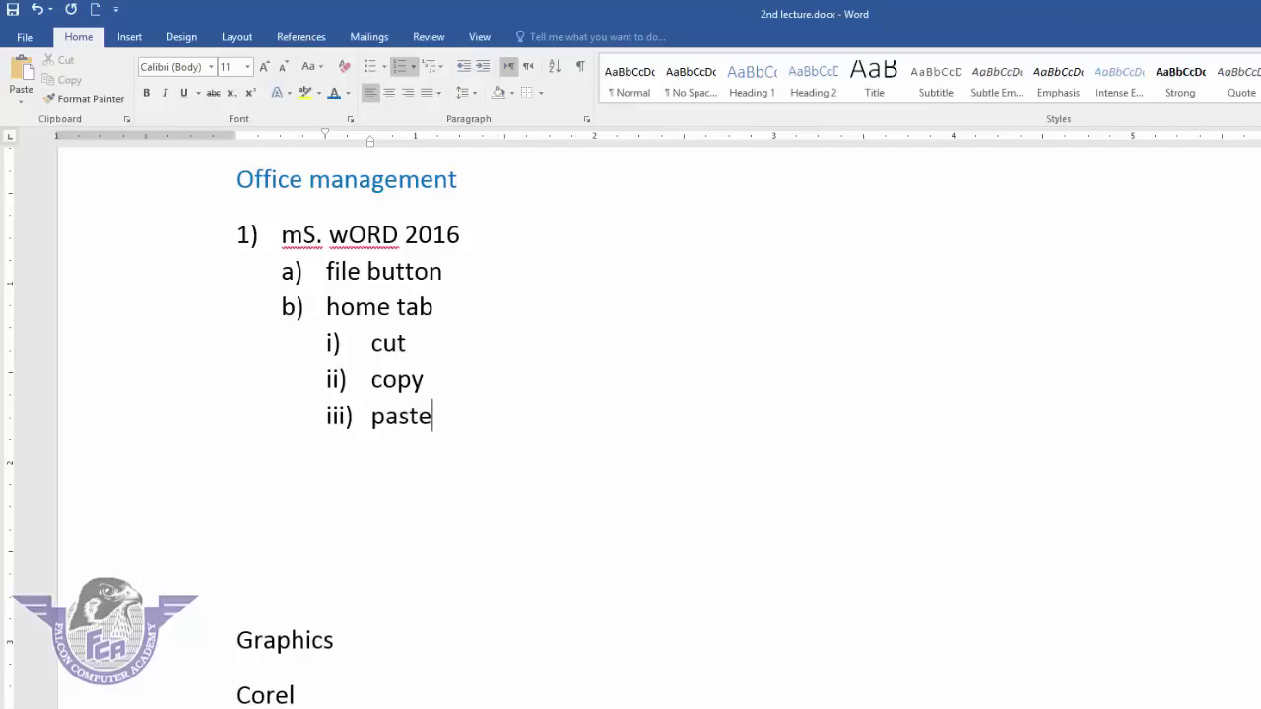
pyautogui.press('Return')
pyautogui.press('Tab')
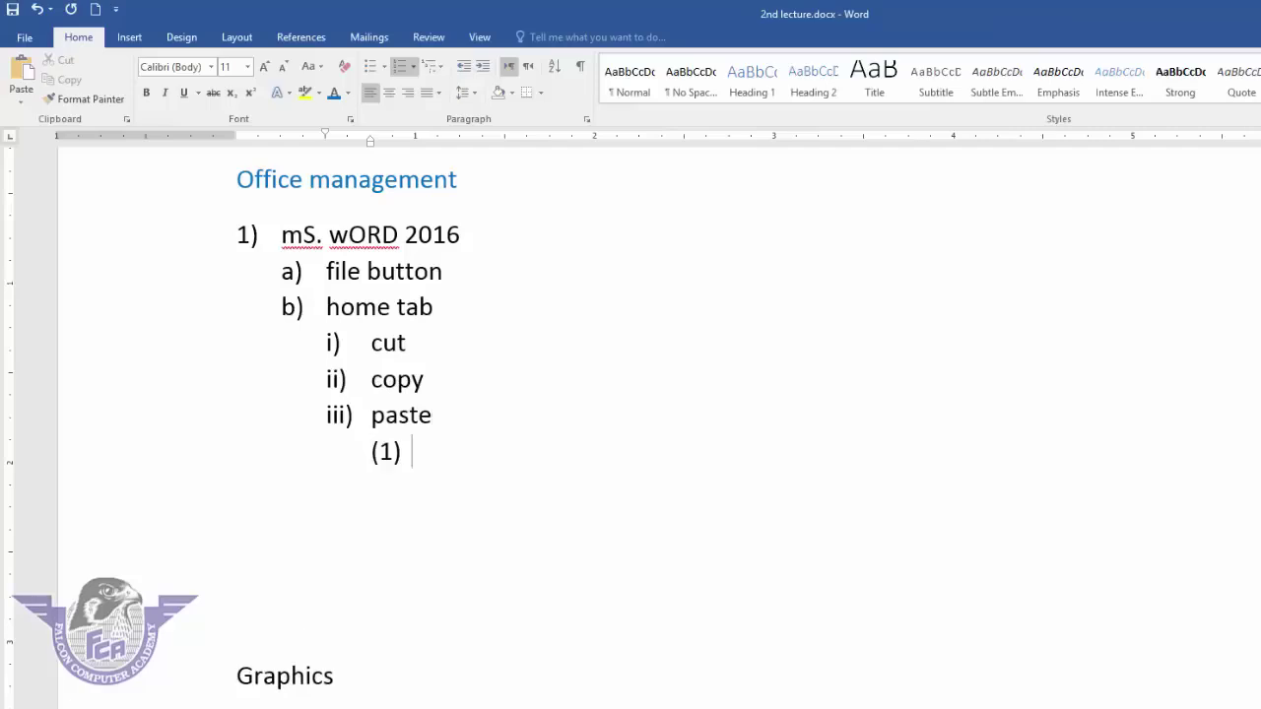
pyautogui.write('paste')
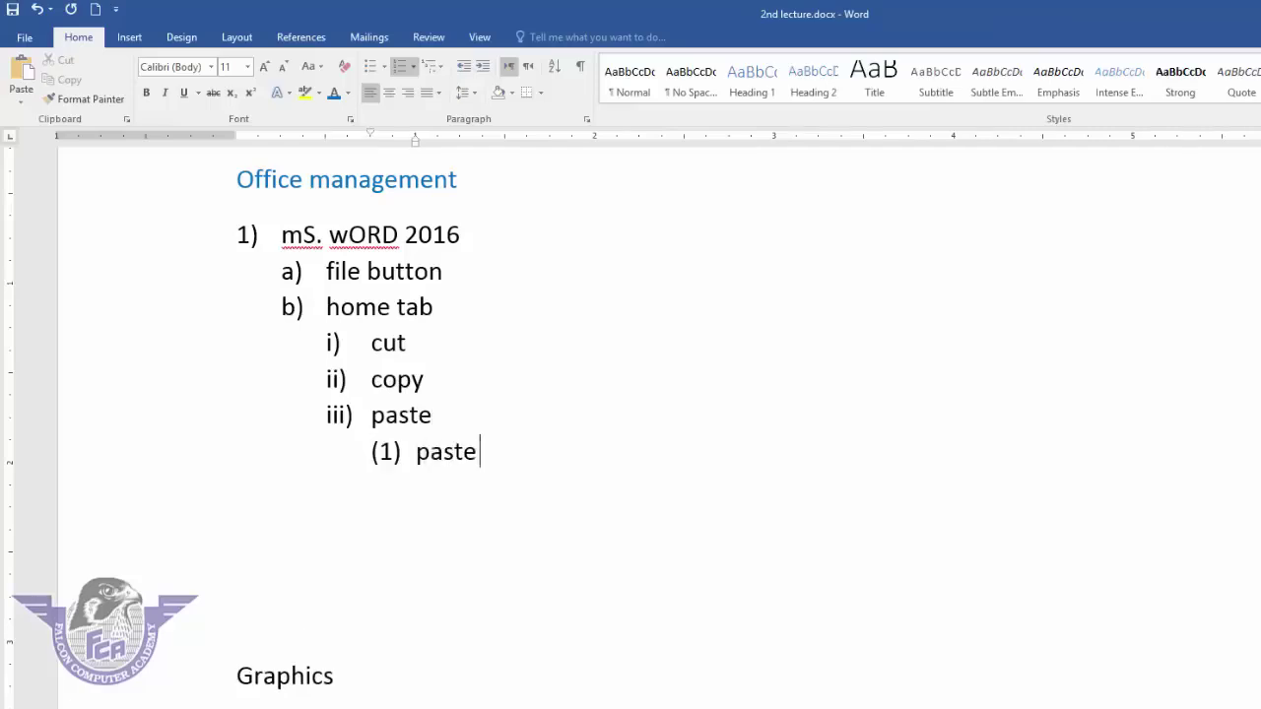
pyautogui.write(' special')
pyautogui.press('Return')
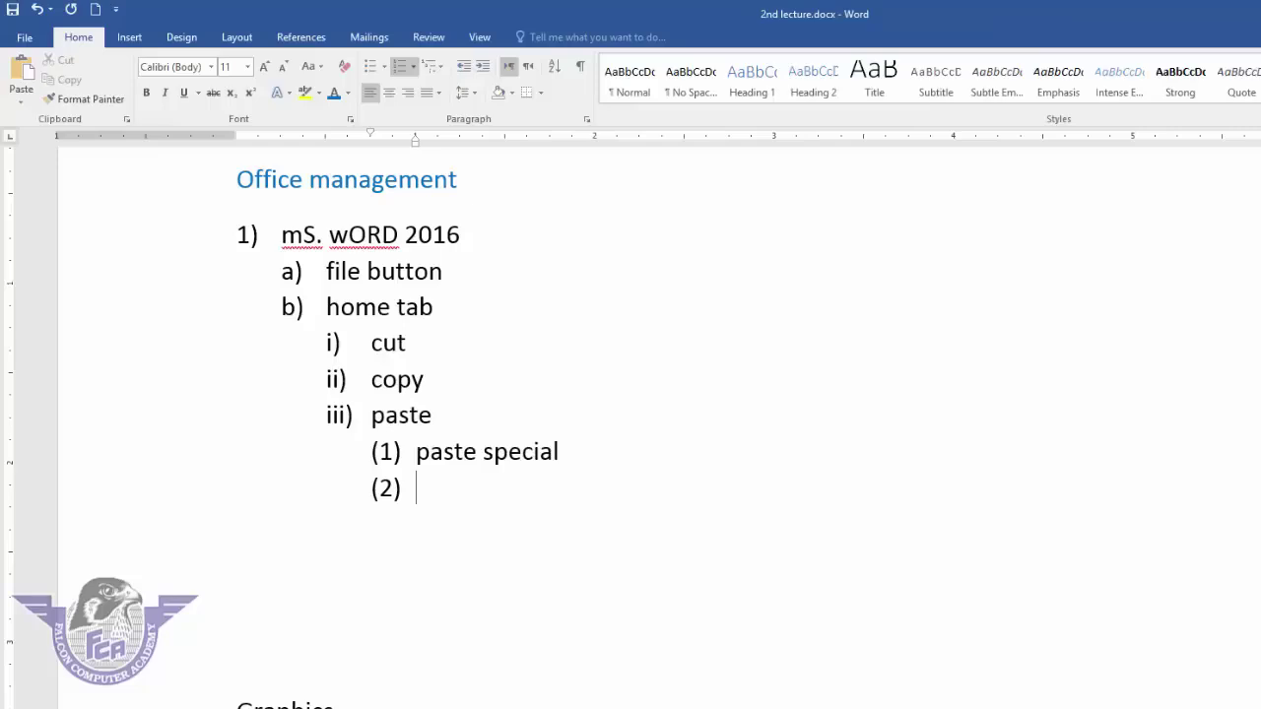
pyautogui.hotkey('shift', 'Tab')
pyautogui.hotkey('shift', 'Tab')
pyautogui.hotkey('shift', 'Tab')
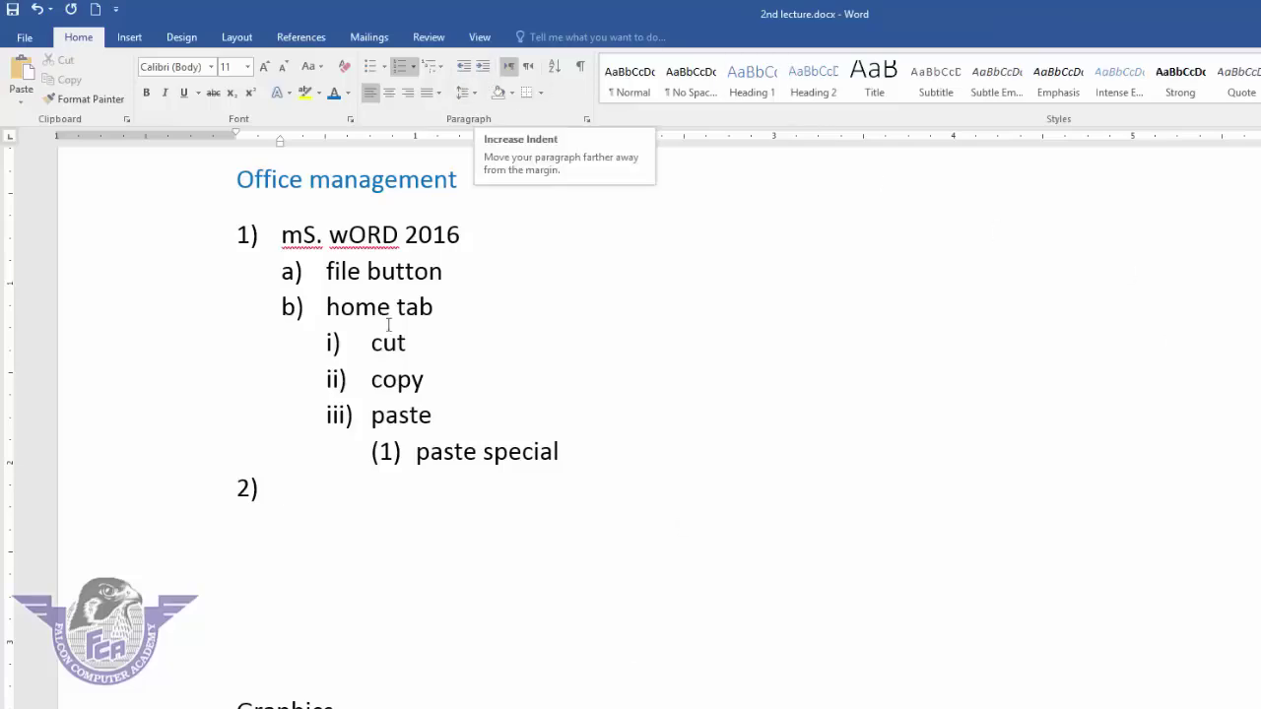
# - Clear the list numbering and formatting from every line up to mS. wORD 2016
pyautogui.hotkey('shift', 'Up')
pyautogui.moveTo(159, 372); pyautogui.dragTo(219, 248)
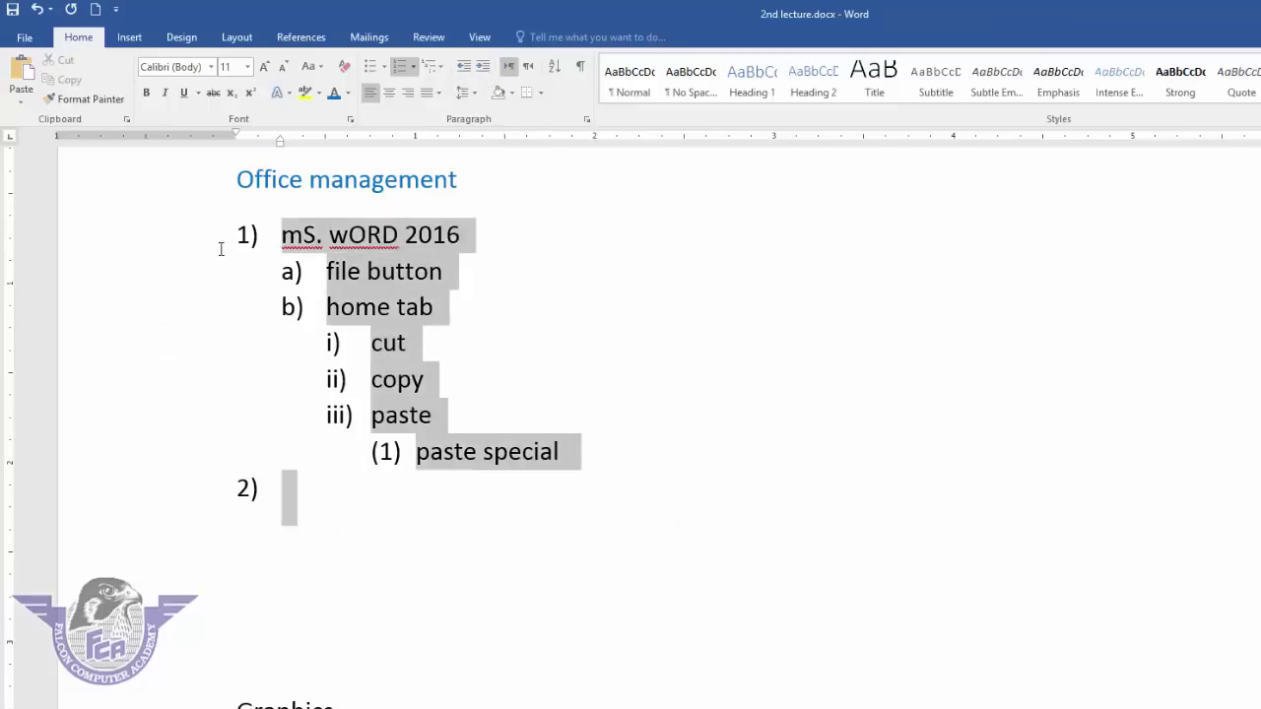
pyautogui.click(344, 67)
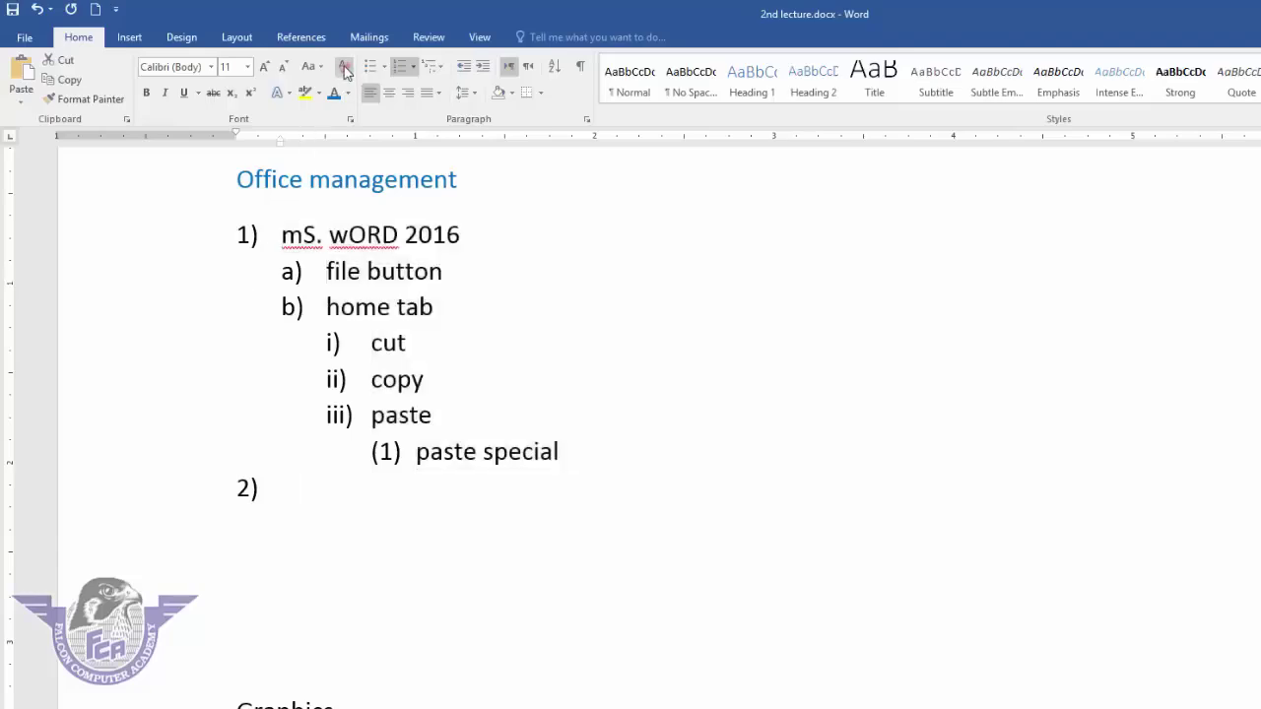
pyautogui.click(379, 385)
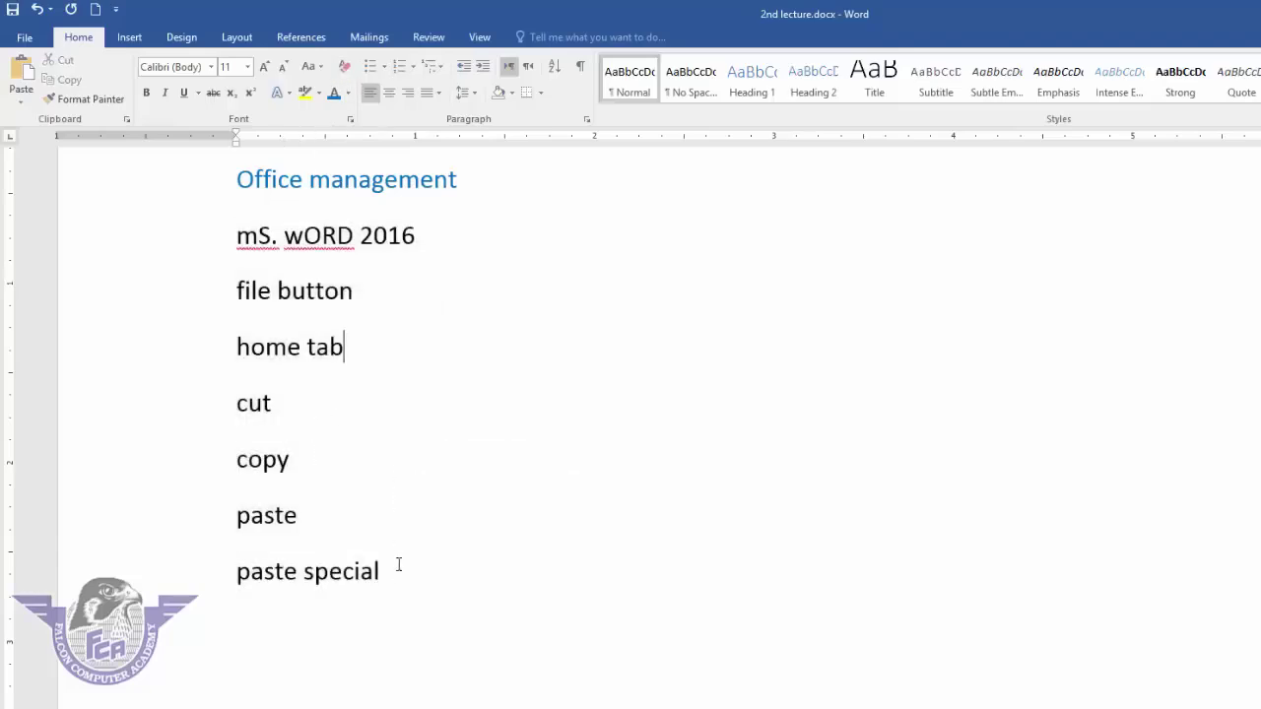
# - Indent the file button through paste special lines several steps, then return them to the left margin
pyautogui.moveTo(307, 552); pyautogui.dragTo(281, 306)
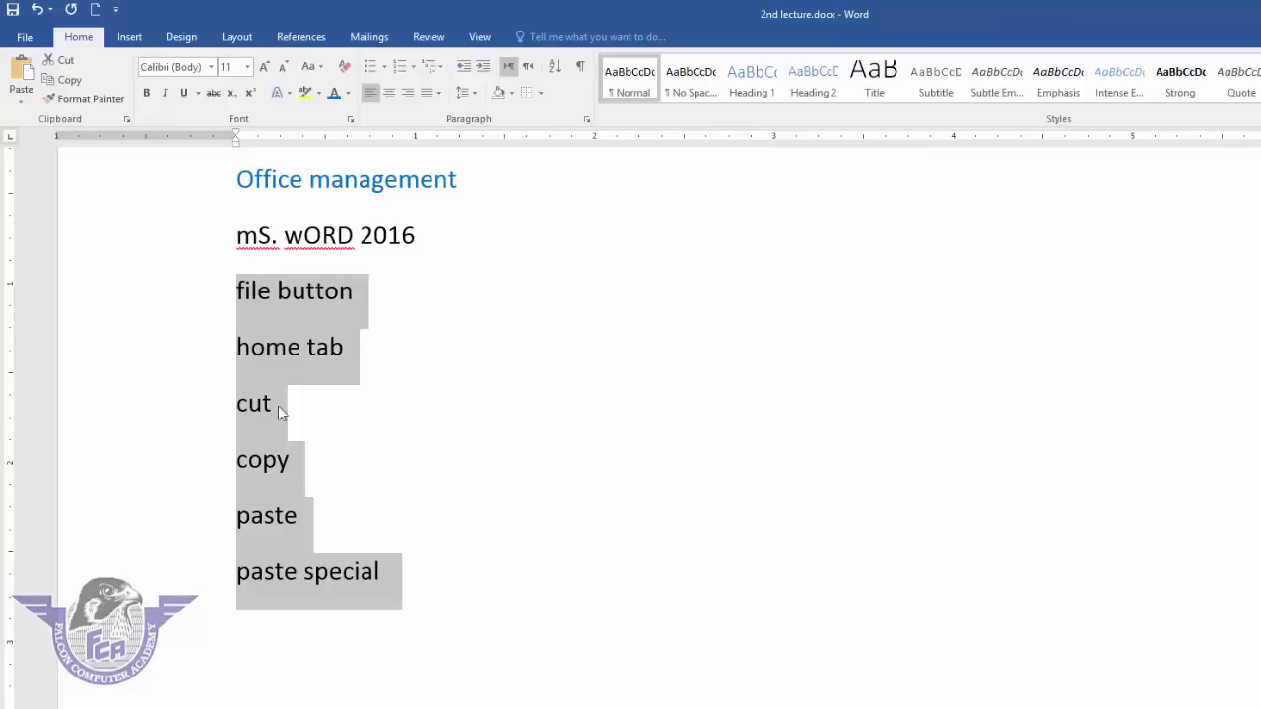
pyautogui.click(485, 67)
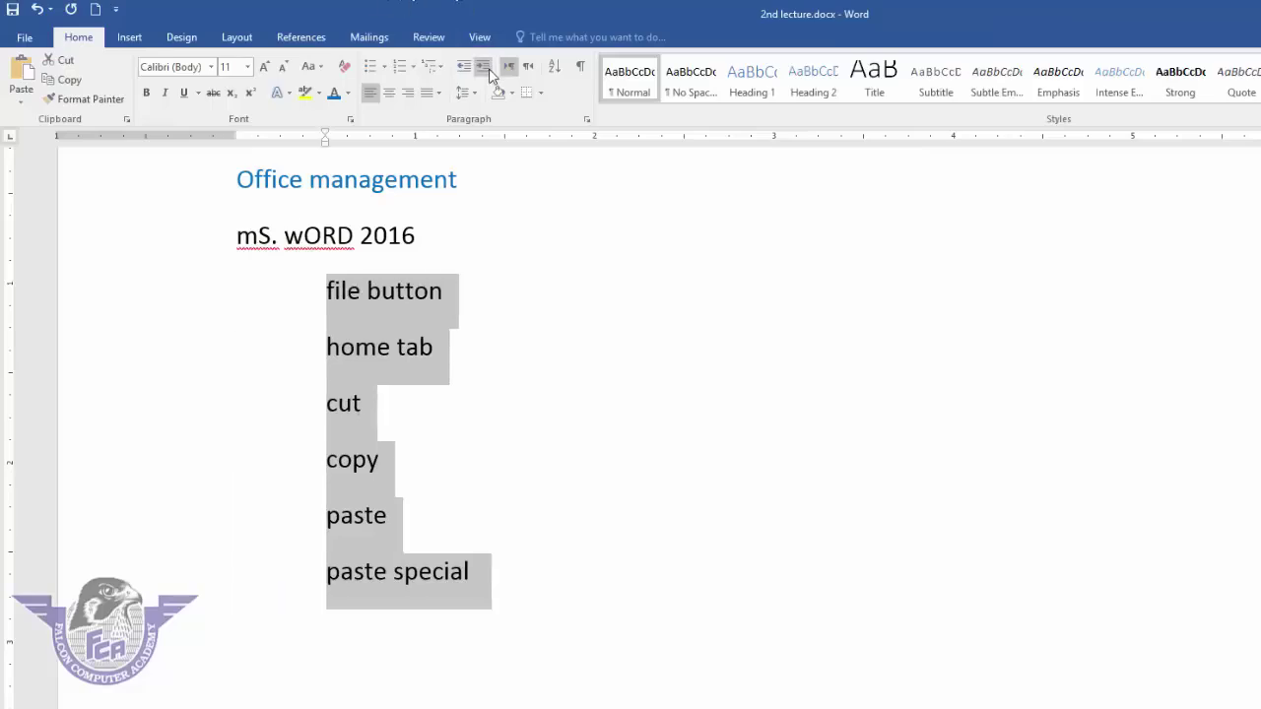
pyautogui.click(491, 73)
pyautogui.click(492, 73)
pyautogui.click(486, 72)
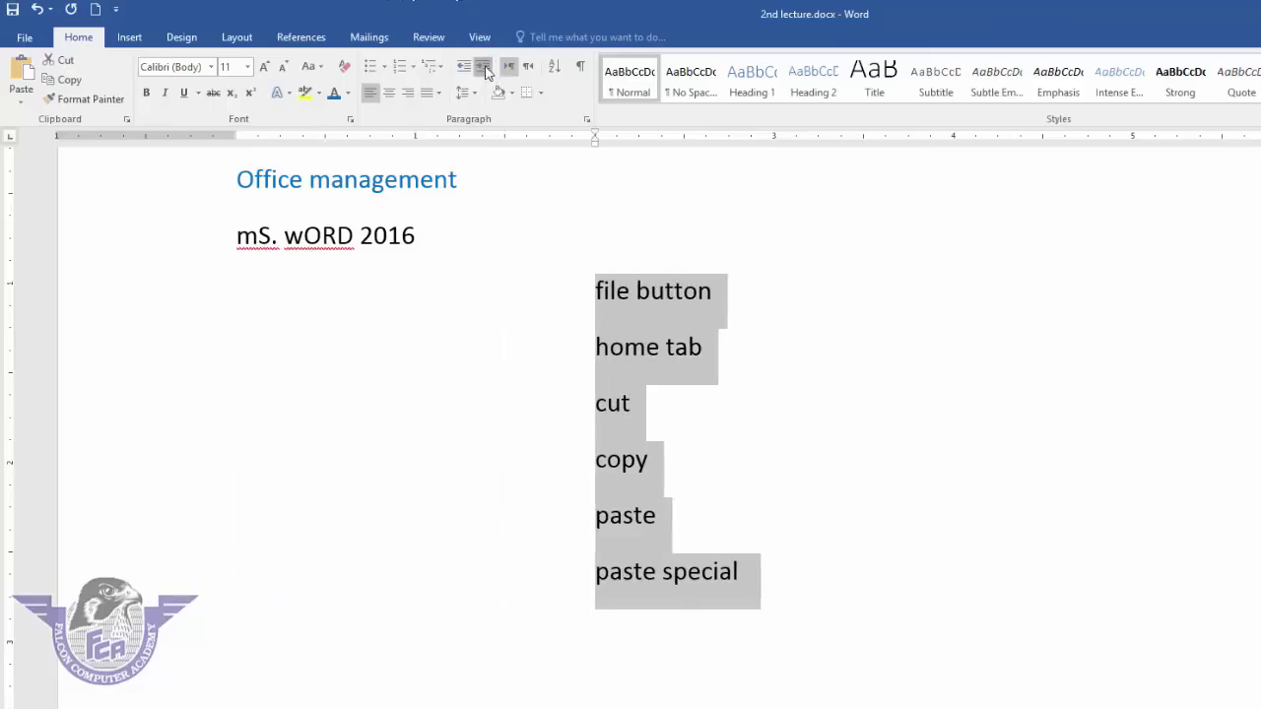
pyautogui.click(486, 72)
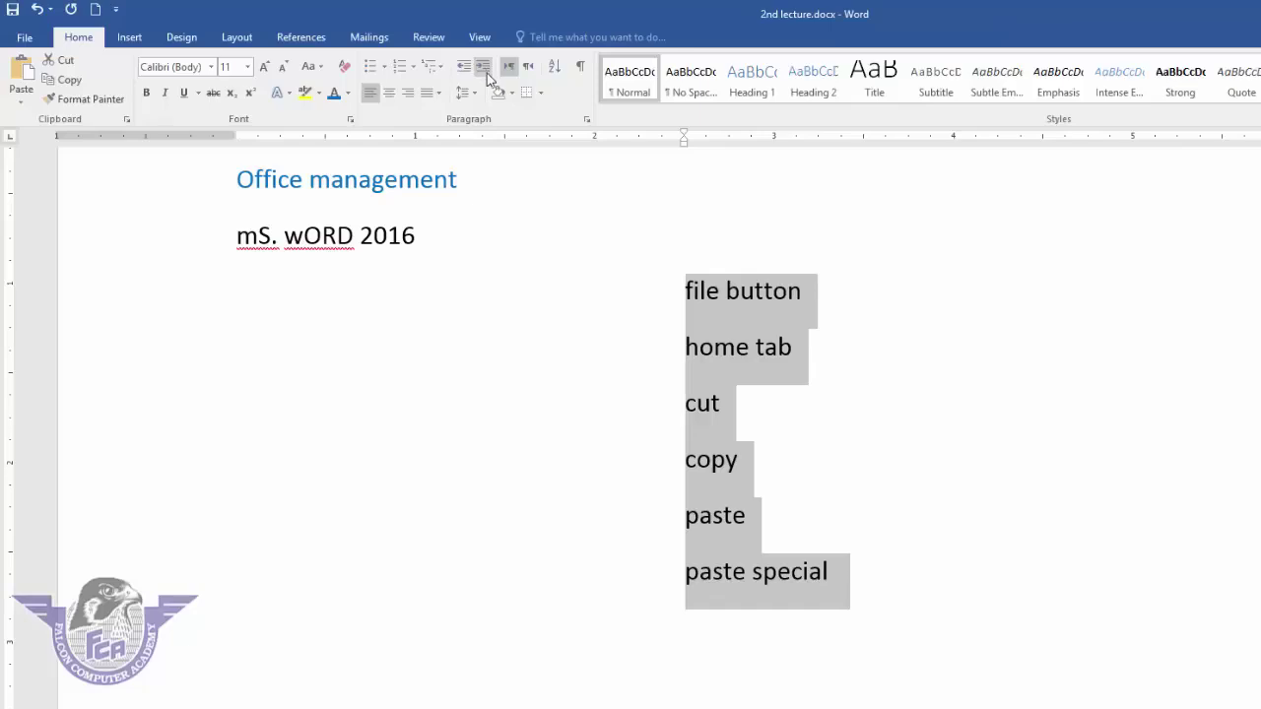
pyautogui.click(471, 66)
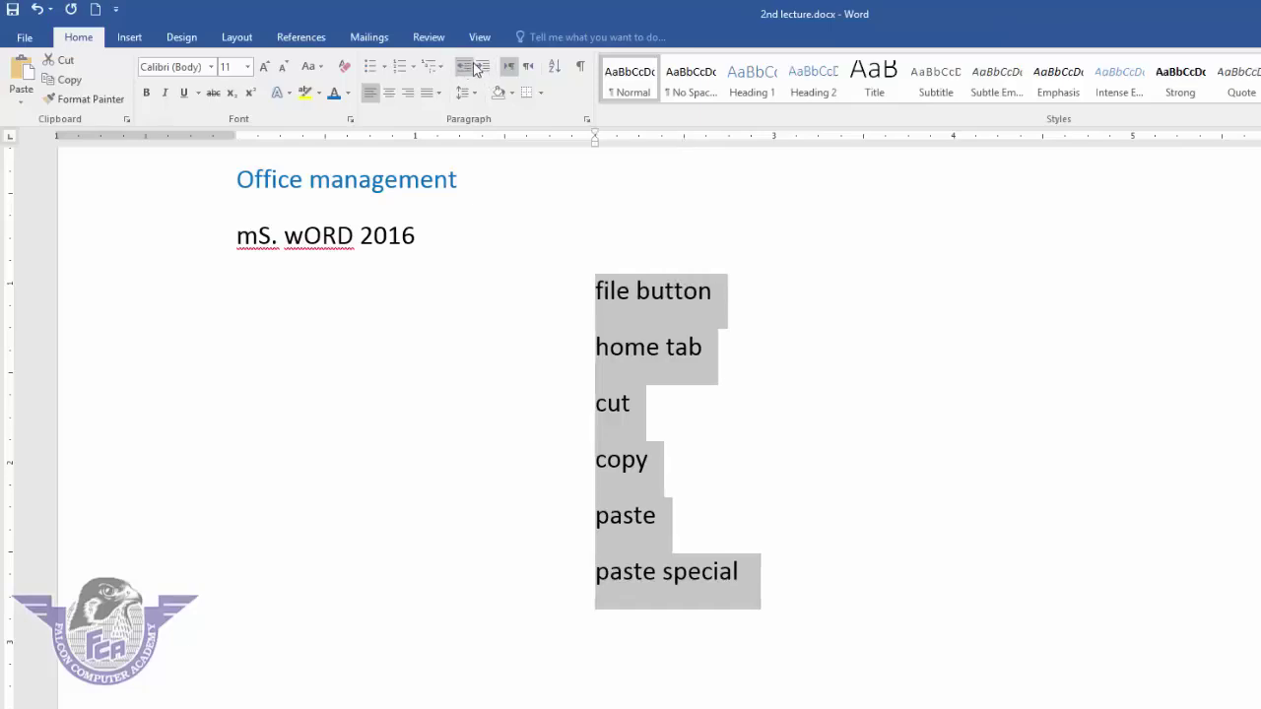
pyautogui.click(471, 66)
pyautogui.click(471, 66)
pyautogui.click(471, 66)
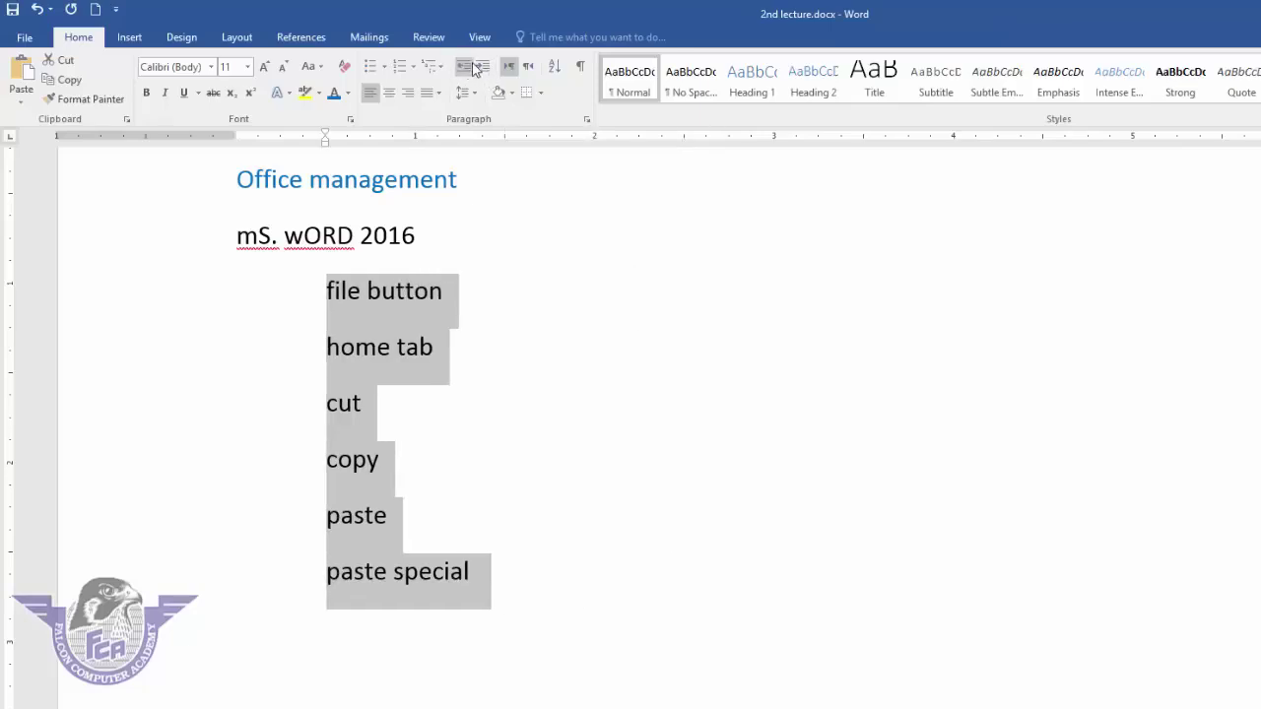
pyautogui.click(471, 66)
pyautogui.click(482, 68)
pyautogui.click(482, 68)
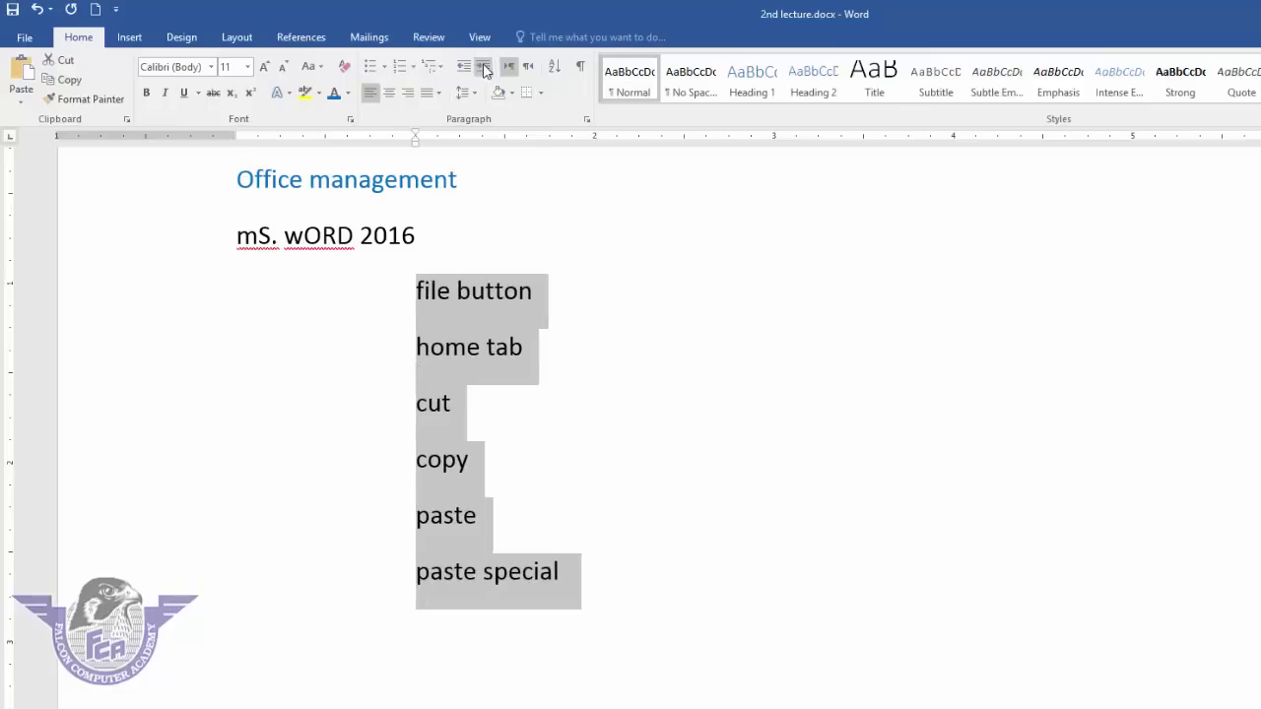
pyautogui.click(483, 68)
pyautogui.click(483, 68)
pyautogui.click(482, 68)
pyautogui.click(483, 68)
pyautogui.click(483, 68)
pyautogui.click(467, 67)
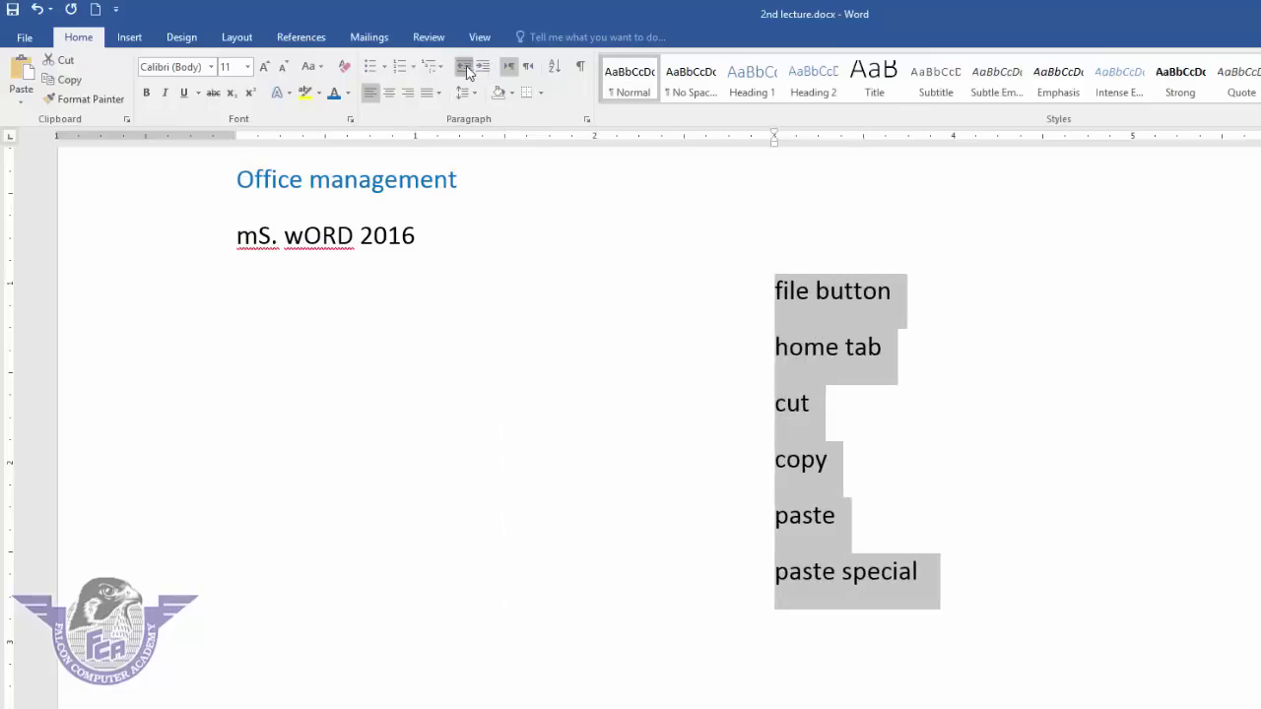
pyautogui.click(467, 67)
pyautogui.click(467, 67)
pyautogui.click(467, 67)
pyautogui.click(466, 67)
pyautogui.click(467, 67)
pyautogui.click(467, 67)
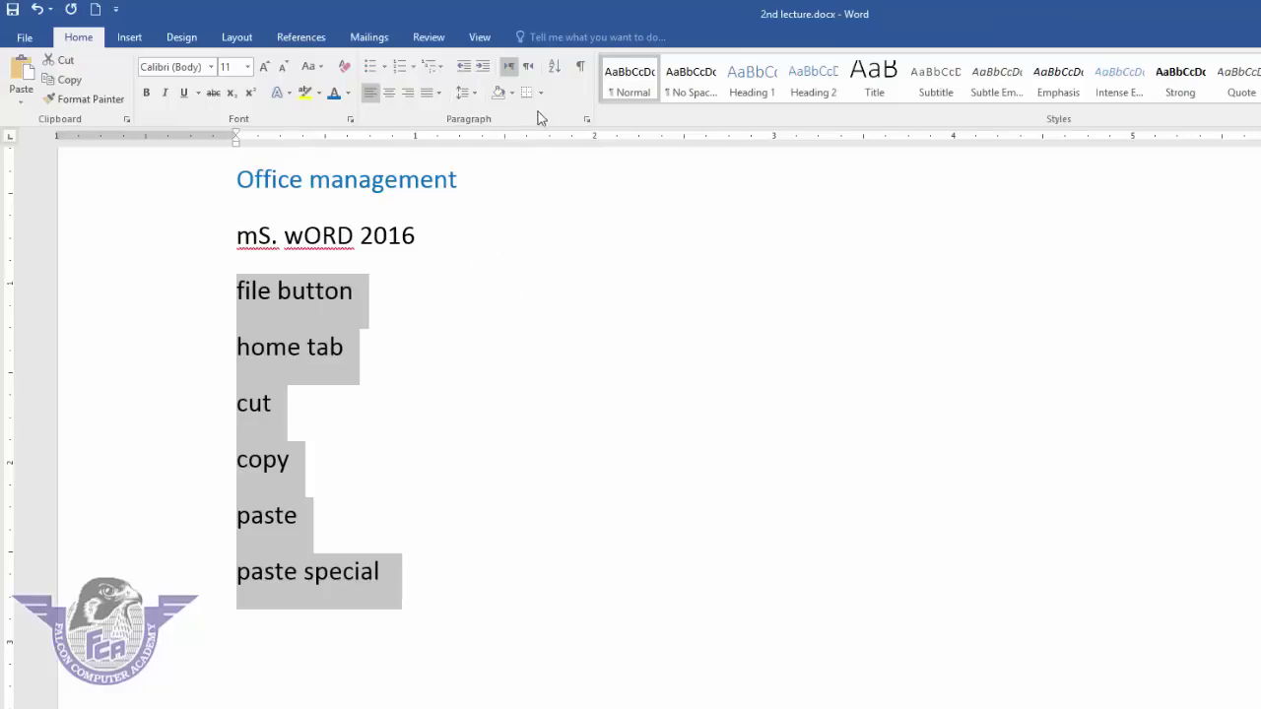
# - Insert an empty paragraph after the paste special line
pyautogui.click(423, 574)
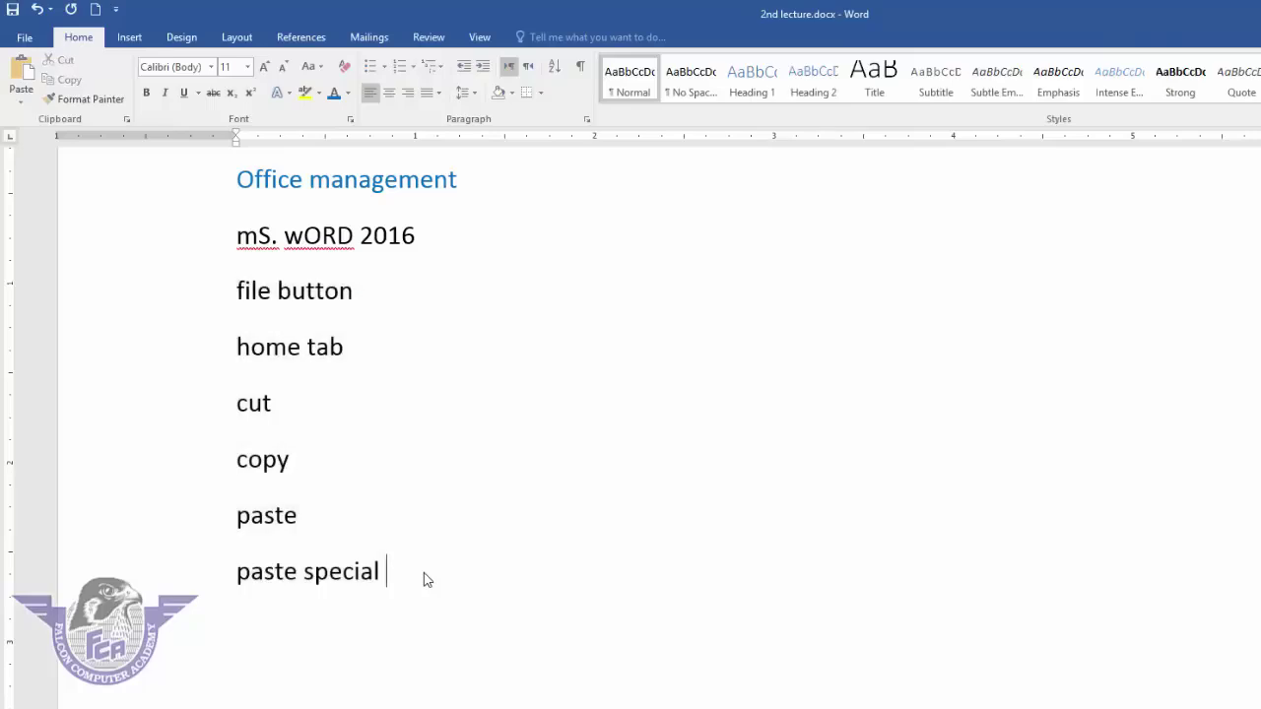
pyautogui.press('Return')
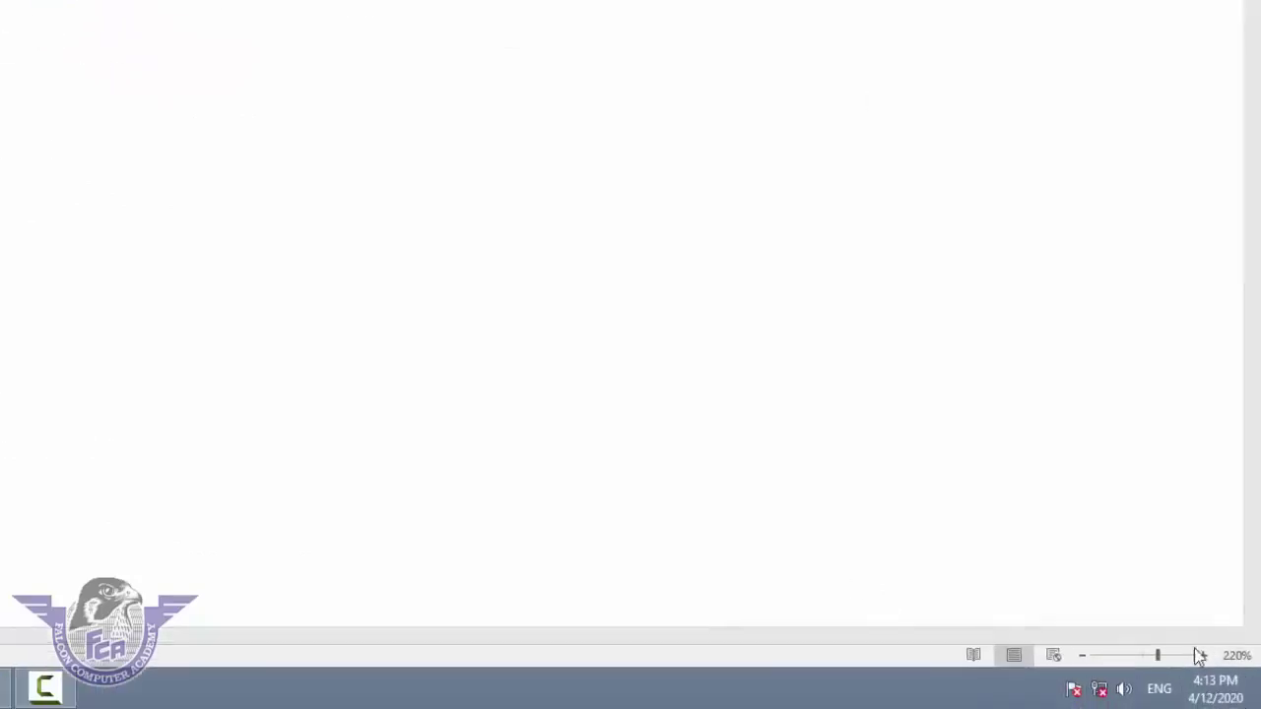
# - Switch the keyboard to Urdu and type Falcon Computer Academy in Urdu script
pyautogui.click(1160, 692)
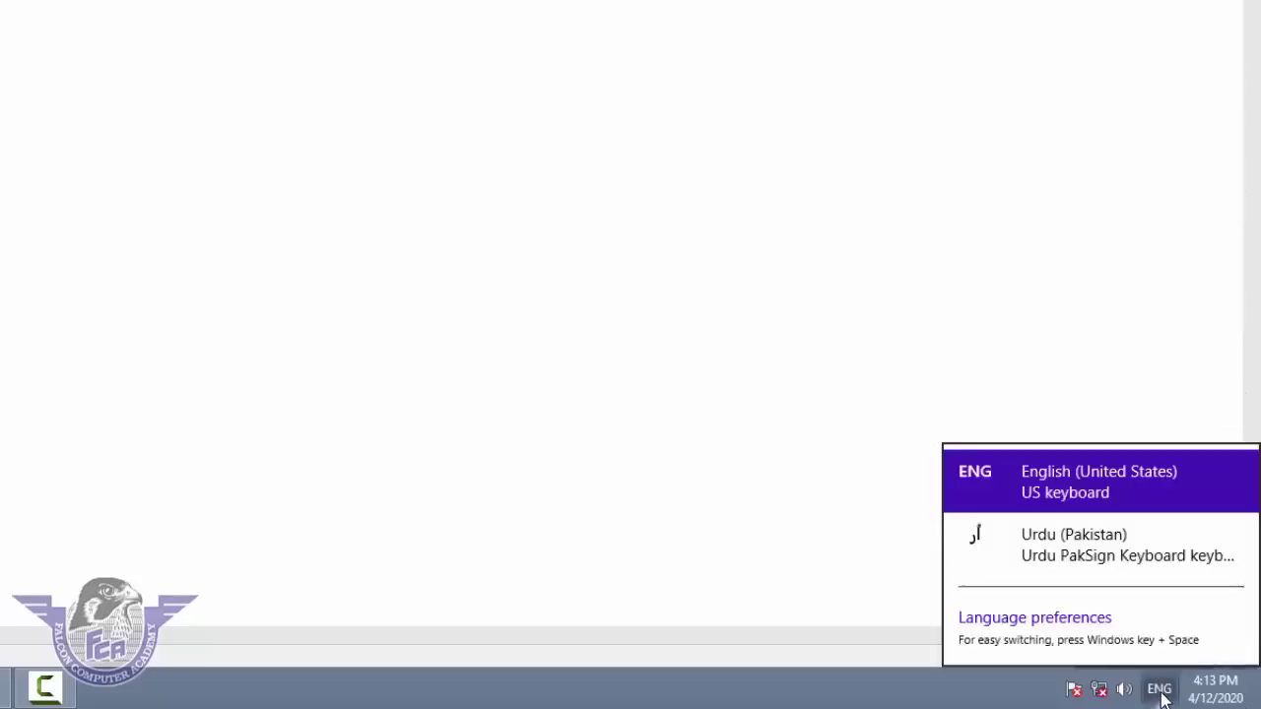
pyautogui.click(1049, 558)
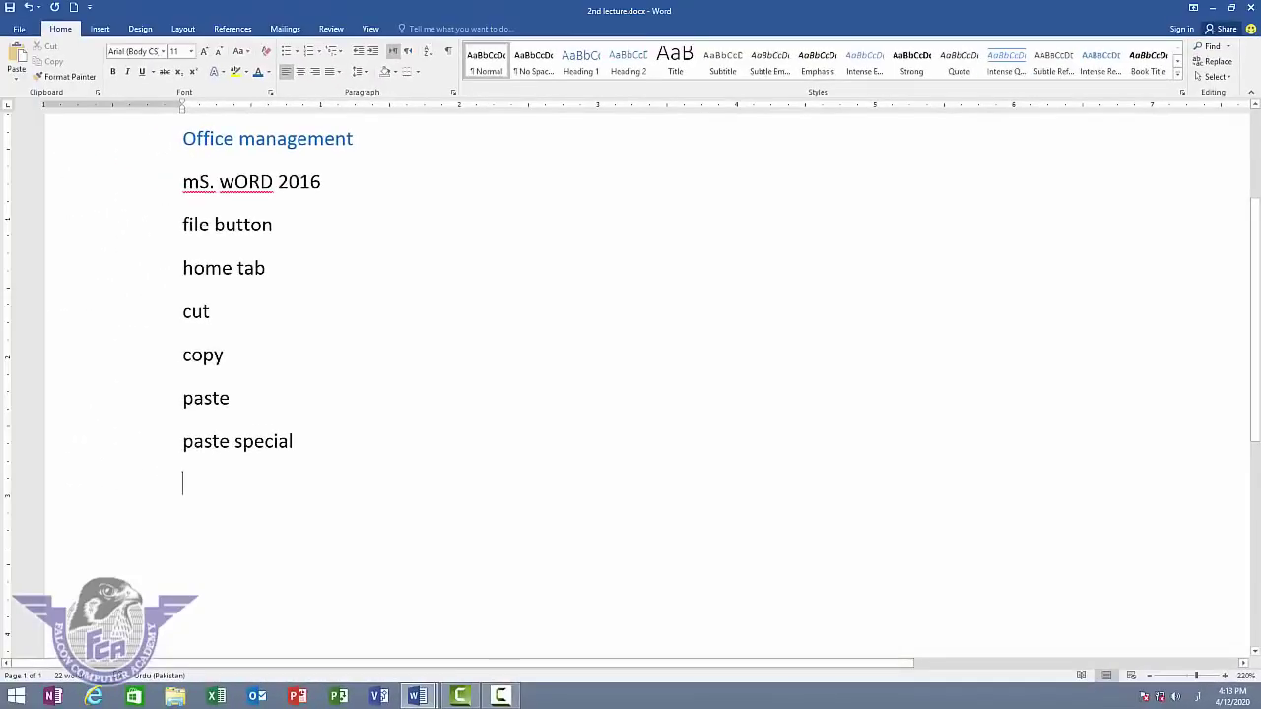
pyautogui.write('فلان کس')
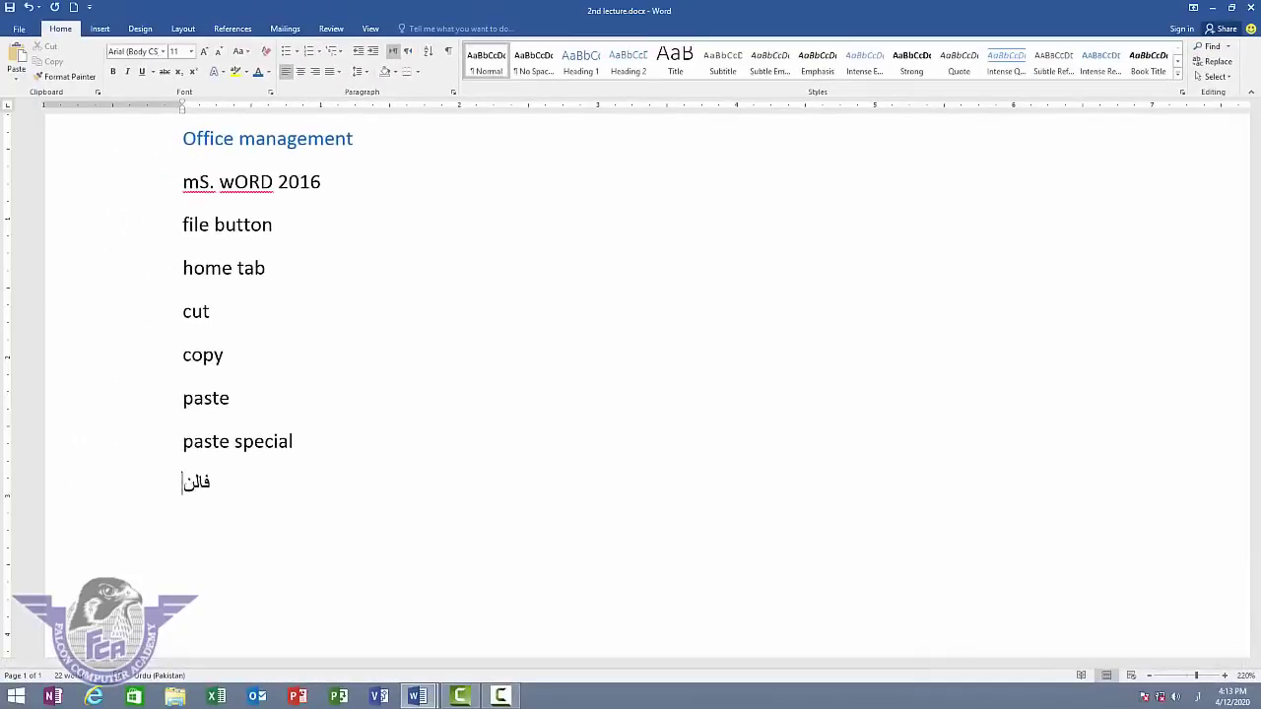
pyautogui.press('BackSpace')
pyautogui.press('BackSpace')
pyautogui.press('BackSpace')
pyautogui.press('BackSpace')
pyautogui.press('BackSpace')
pyautogui.press('BackSpace')
pyautogui.write('الکن کمپیوٹر اکیڈمی')
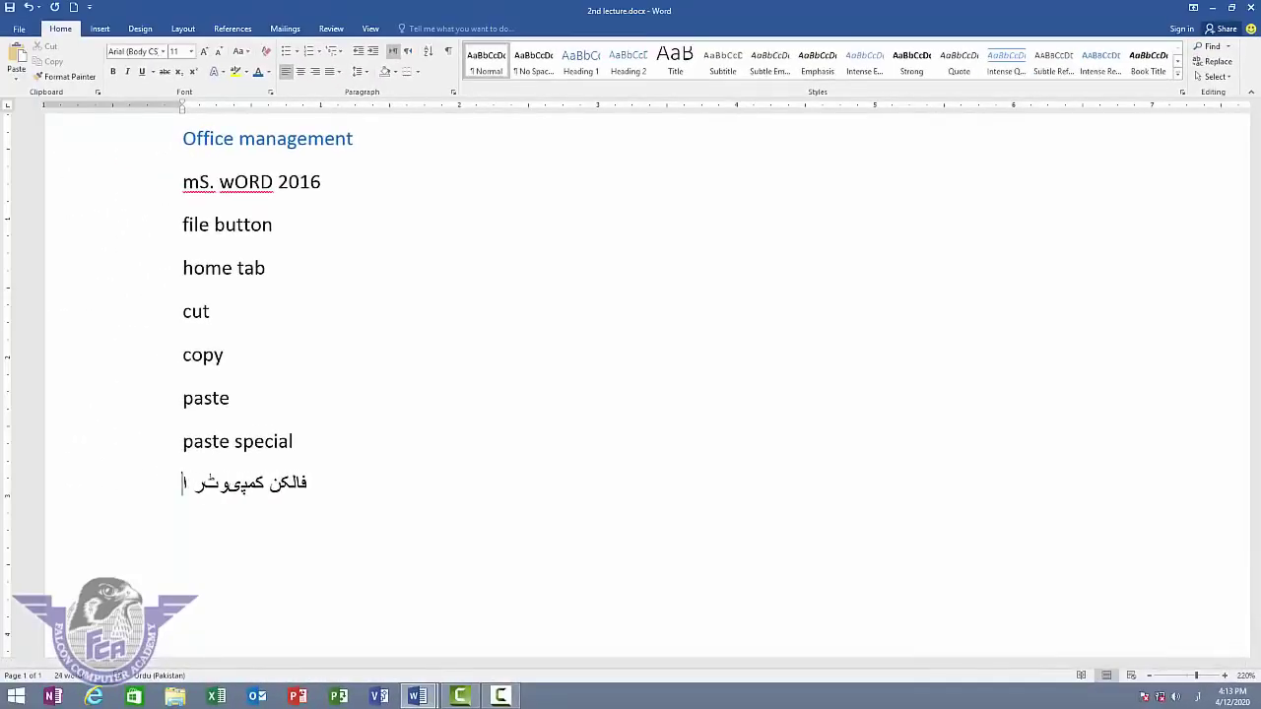
# - Select the Urdu line, browse the Font list for Jaben Unicode, then move to the empty line below
pyautogui.doubleClick(299, 490)
pyautogui.tripleClick(298, 490)
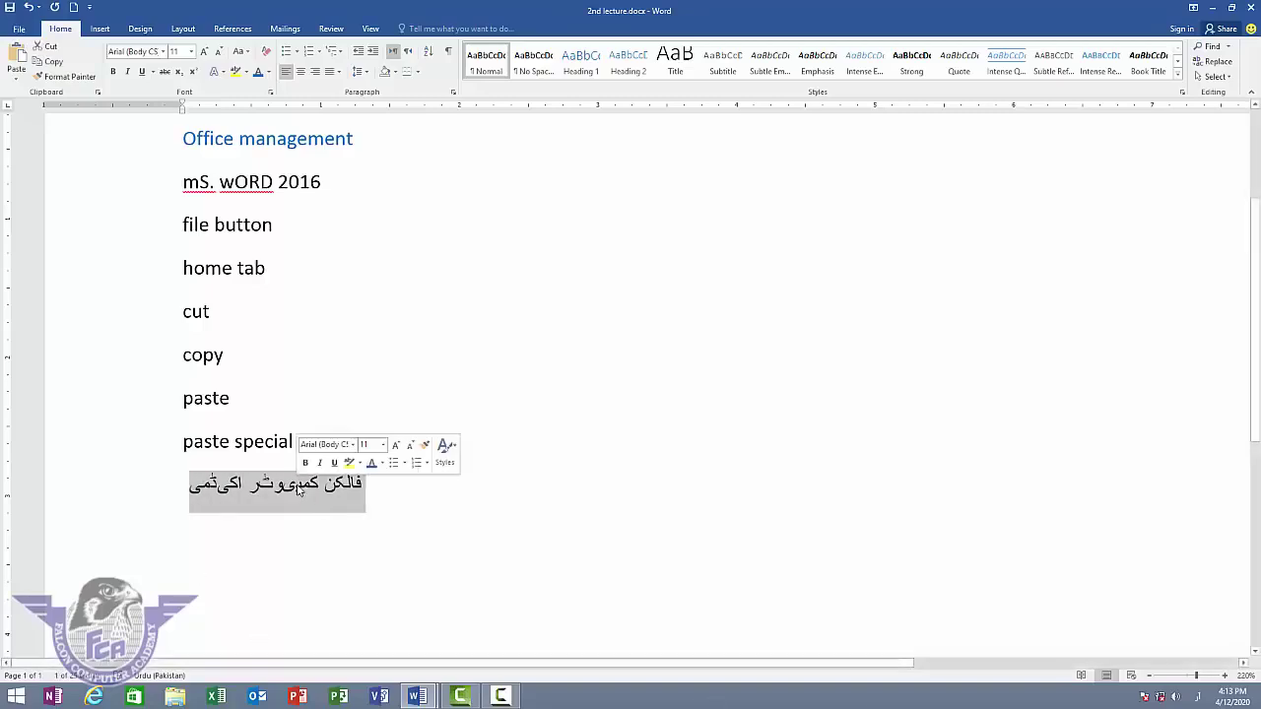
pyautogui.click(165, 52)
pyautogui.click(165, 52)
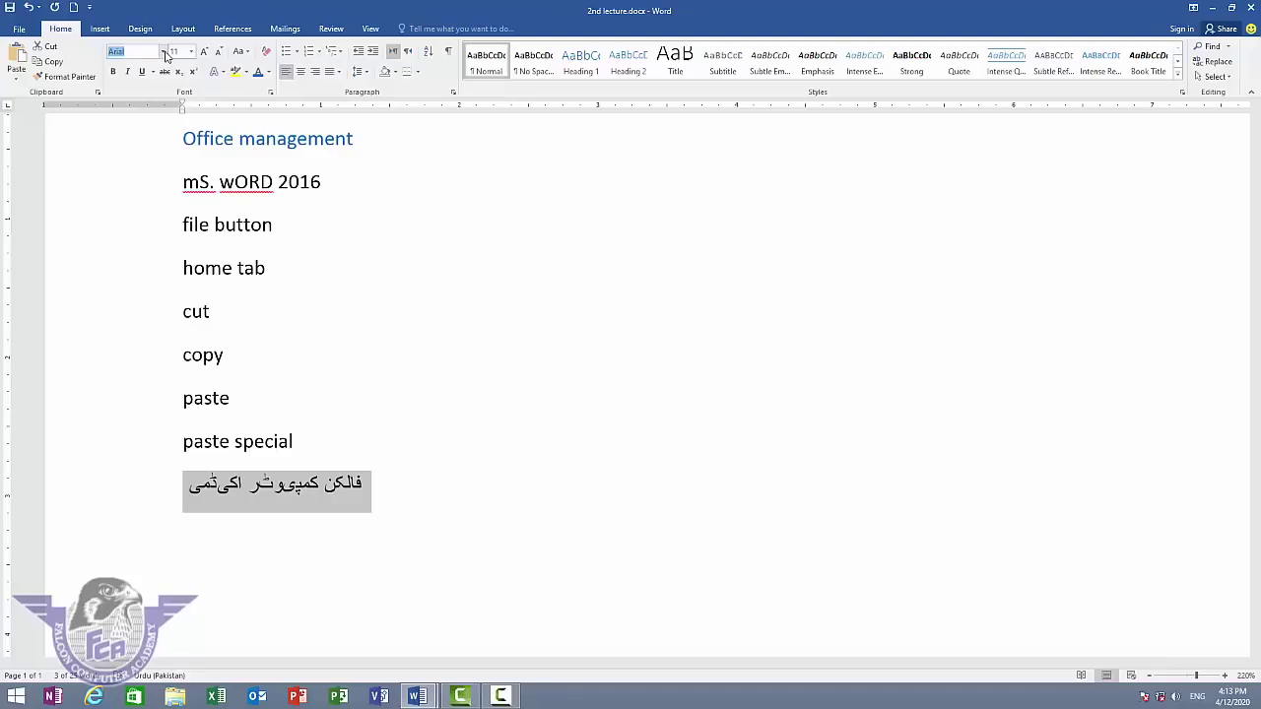
pyautogui.write('Jaben Unicode')
pyautogui.click(165, 53)
pyautogui.press('Escape')
pyautogui.press('Down')
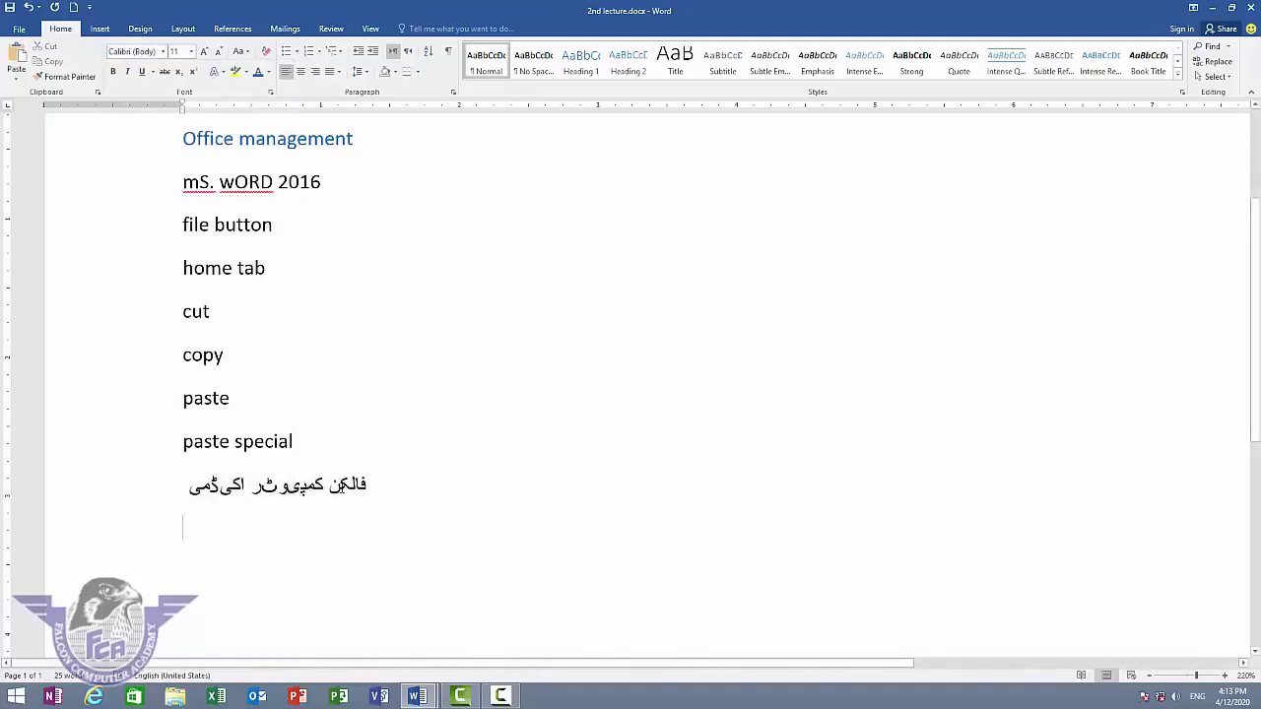
# - Apply Jameel Noori Kasheeda to the whole Urdu line and set it right-to-left
pyautogui.doubleClick(342, 487)
pyautogui.tripleClick(342, 486)
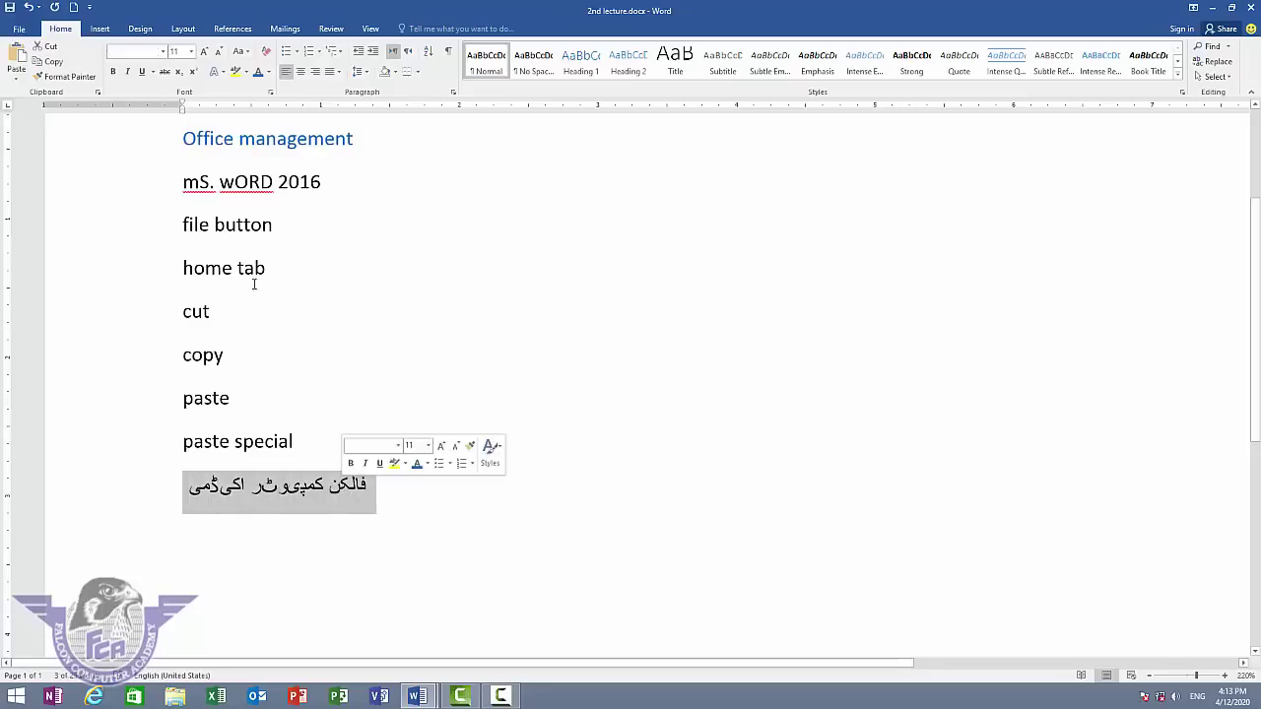
pyautogui.click(165, 54)
pyautogui.write('j')
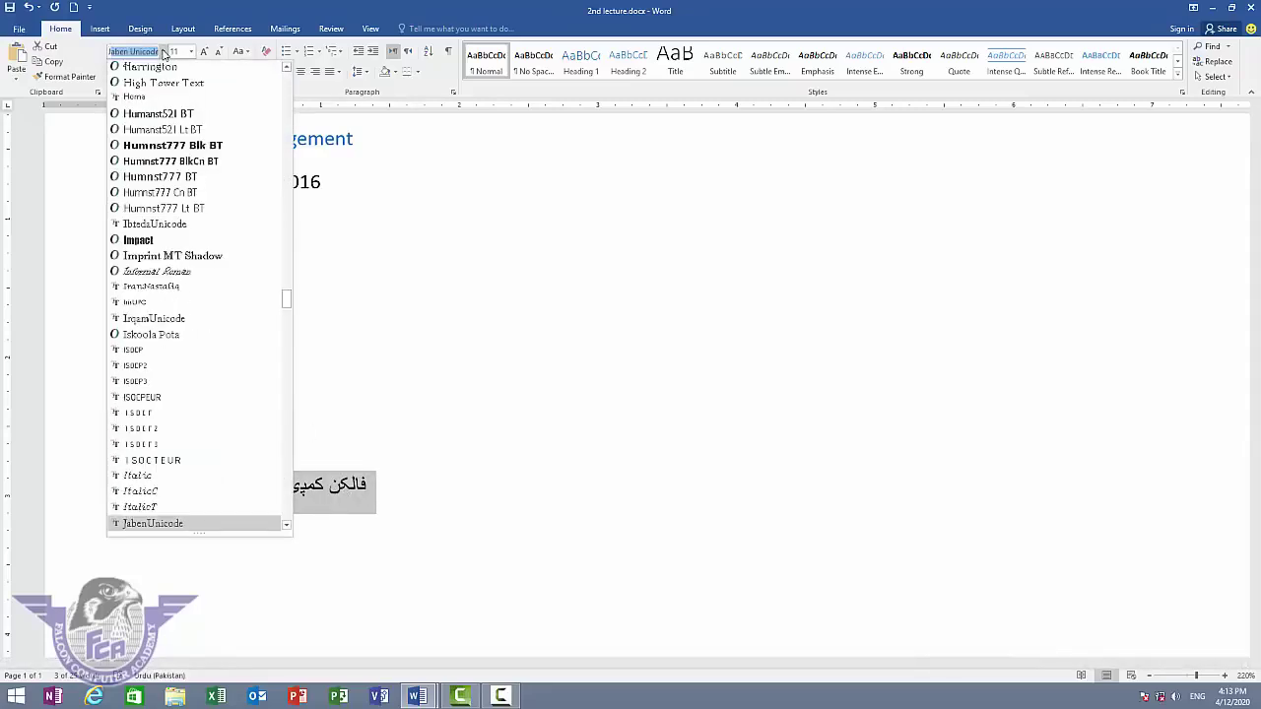
pyautogui.press('Down')
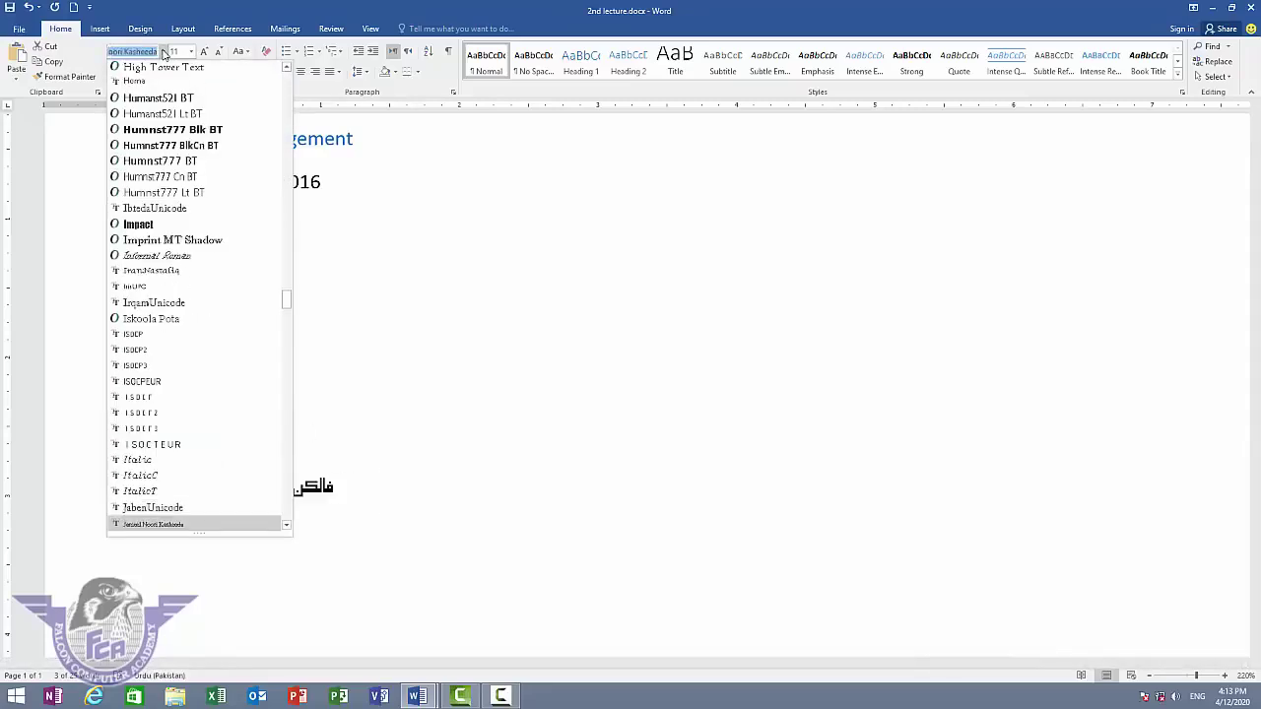
pyautogui.press('Return')
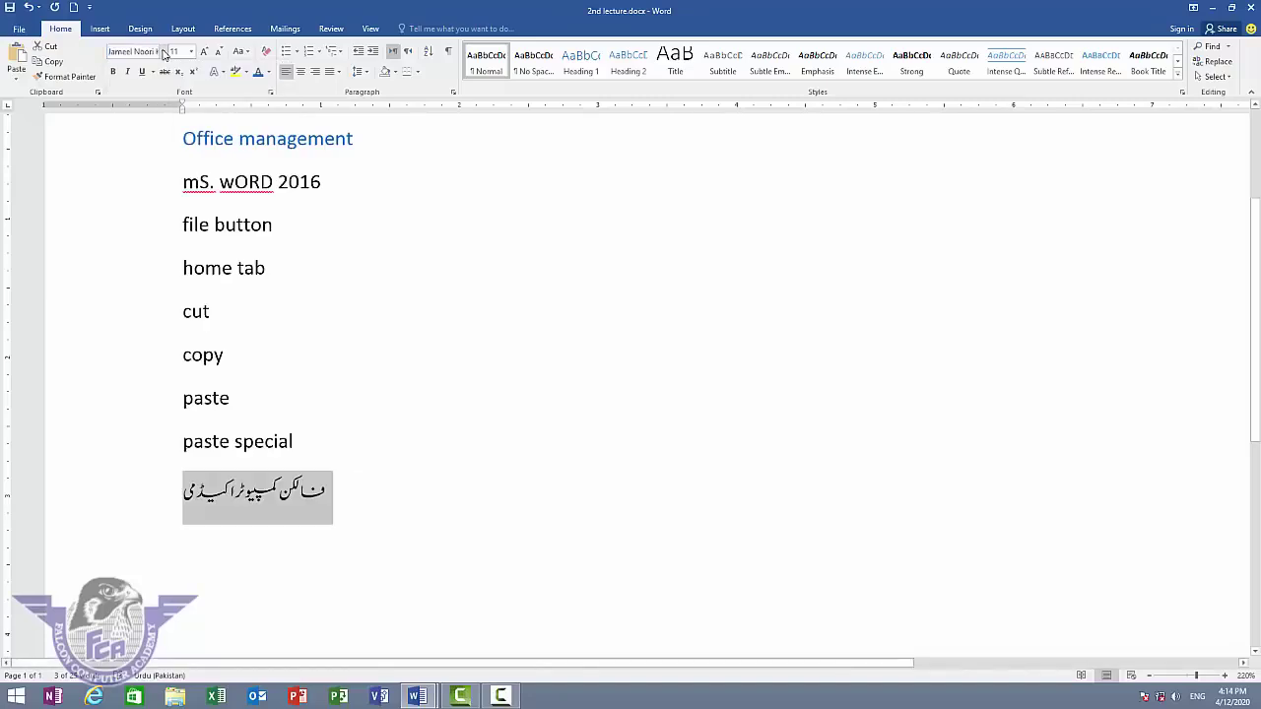
pyautogui.click(408, 51)
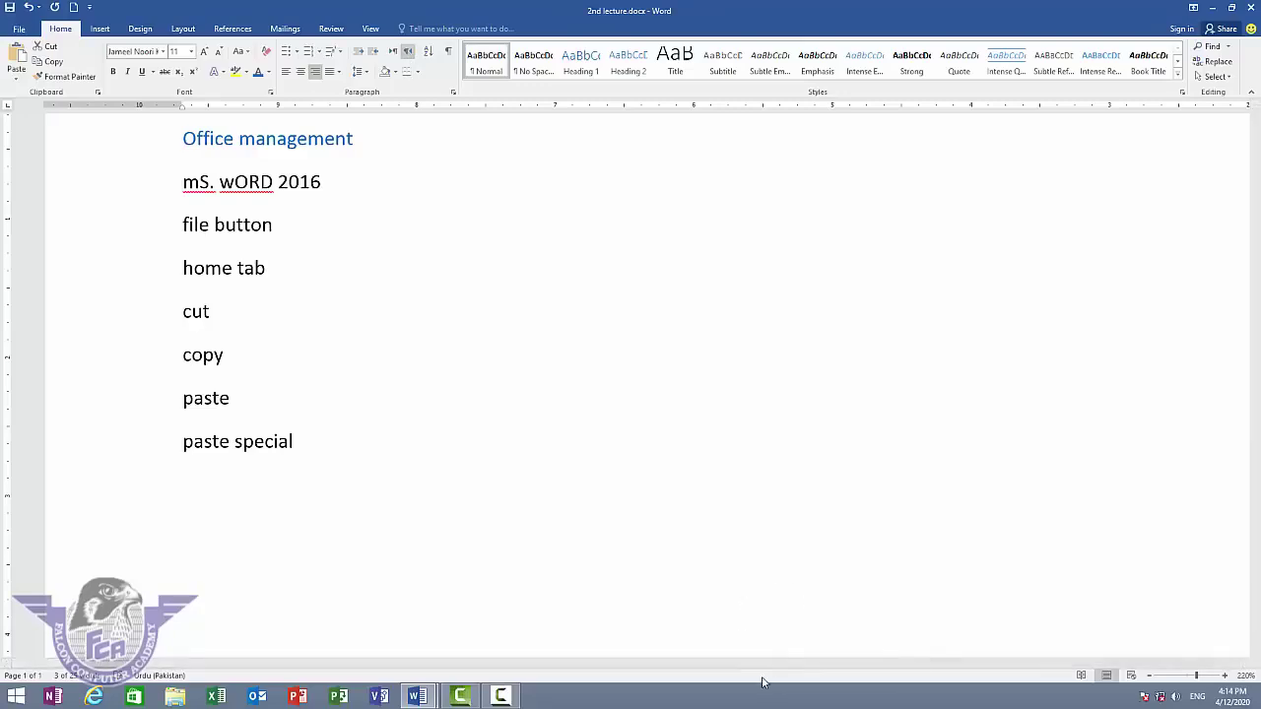
# - Add the Urdu sentence 'آج ہم ایم ایس ورڈ کے بارے میں پڑھنے جا رہے ہیں' under the heading, then delete everything
pyautogui.moveTo(768, 662); pyautogui.dragTo(1085, 652)
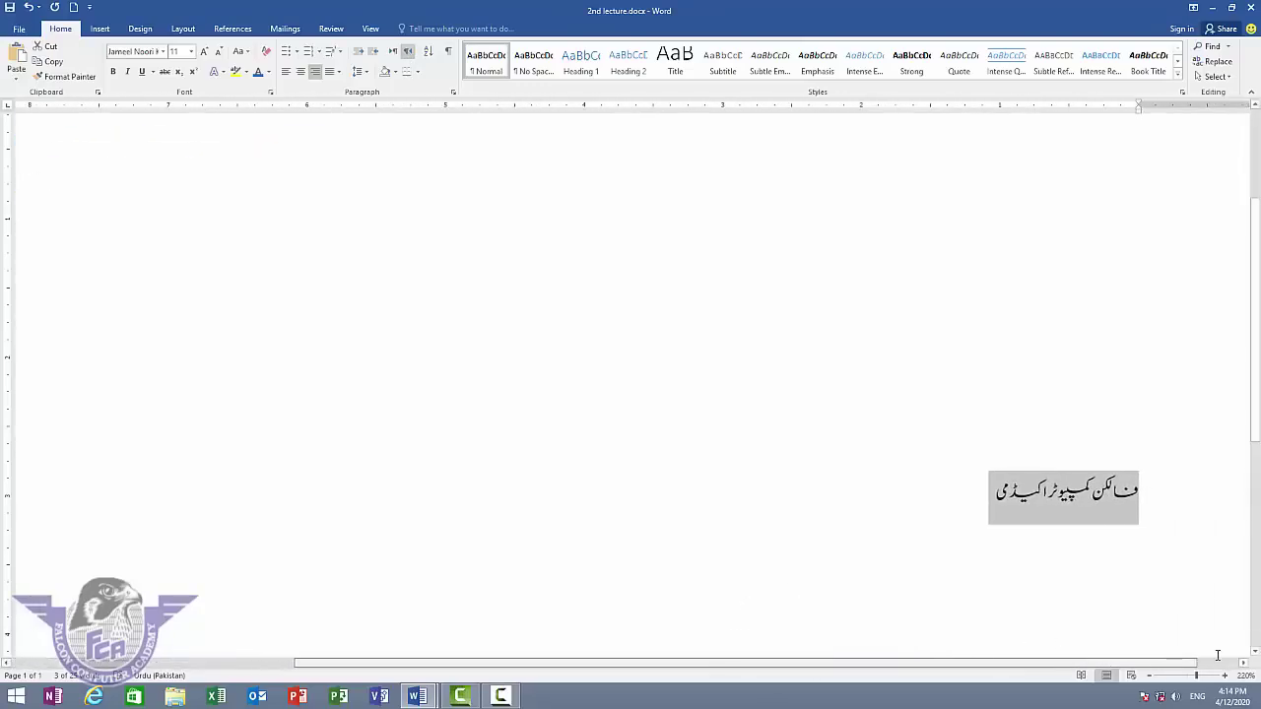
pyautogui.moveTo(1196, 676); pyautogui.dragTo(1183, 674)
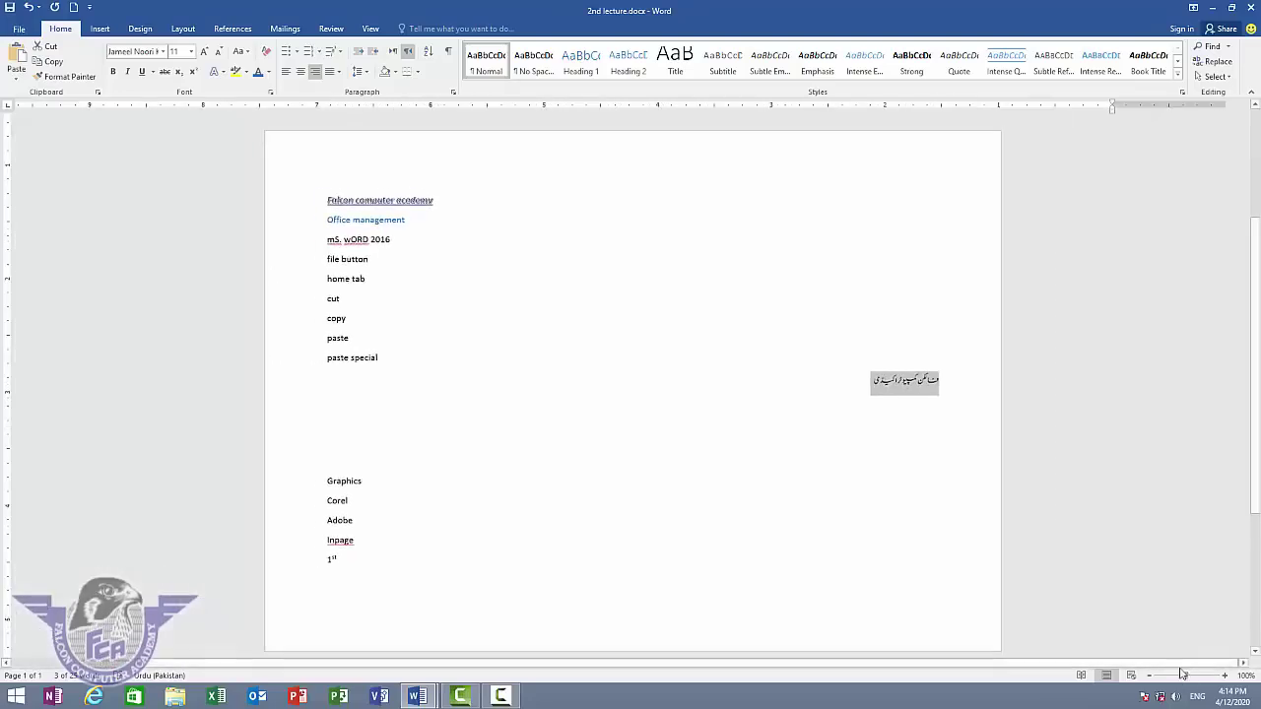
pyautogui.click(867, 385)
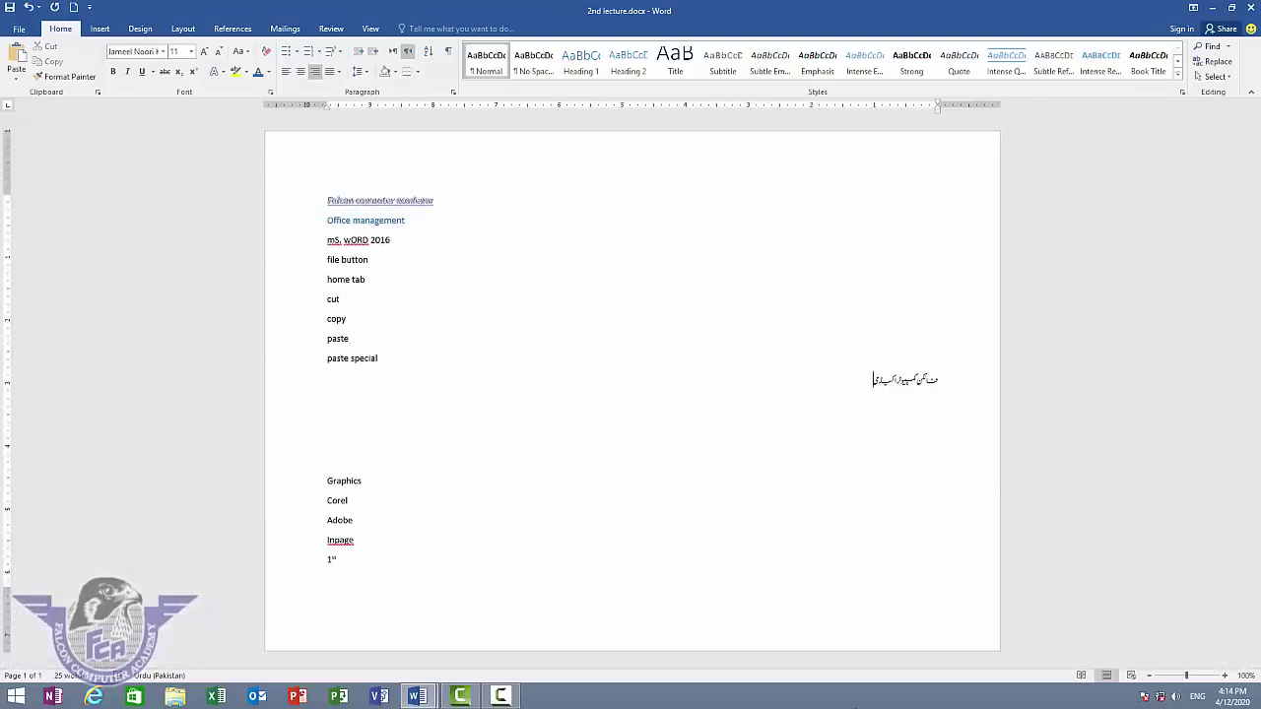
pyautogui.press('Return')
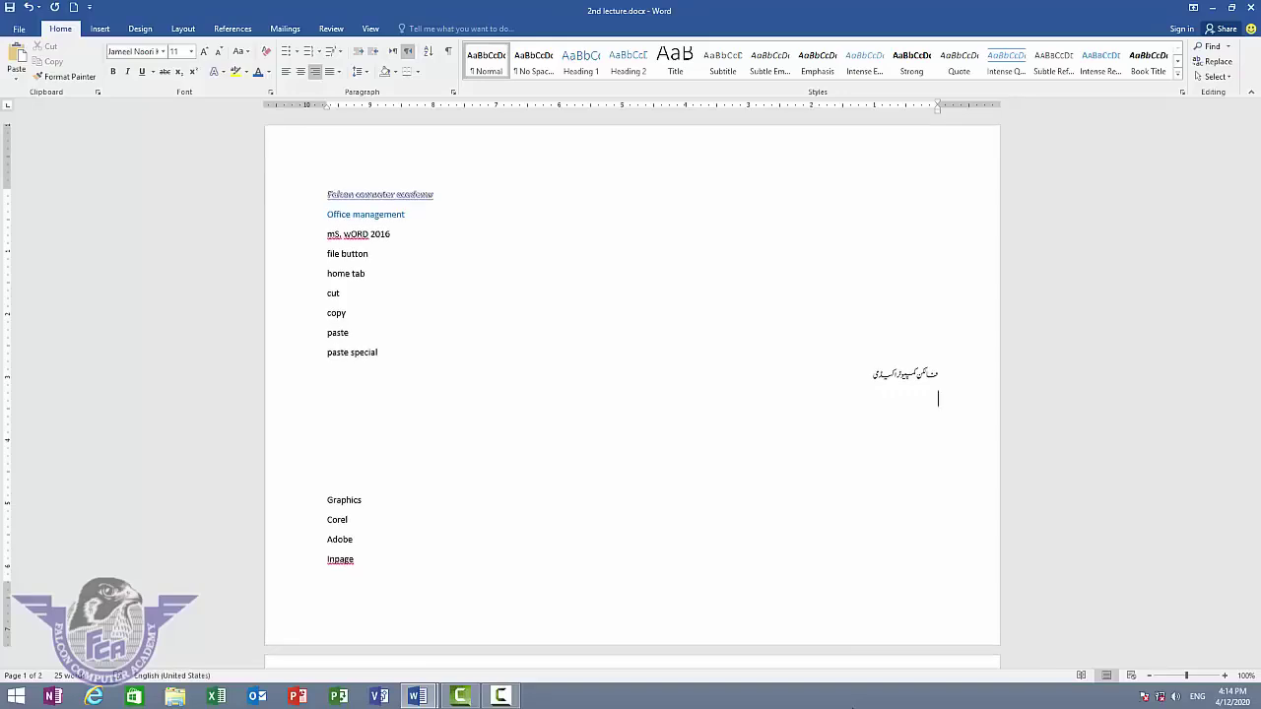
pyautogui.write('ہو')
pyautogui.press('BackSpace')
pyautogui.press('BackSpace')
pyautogui.press('BackSpace')
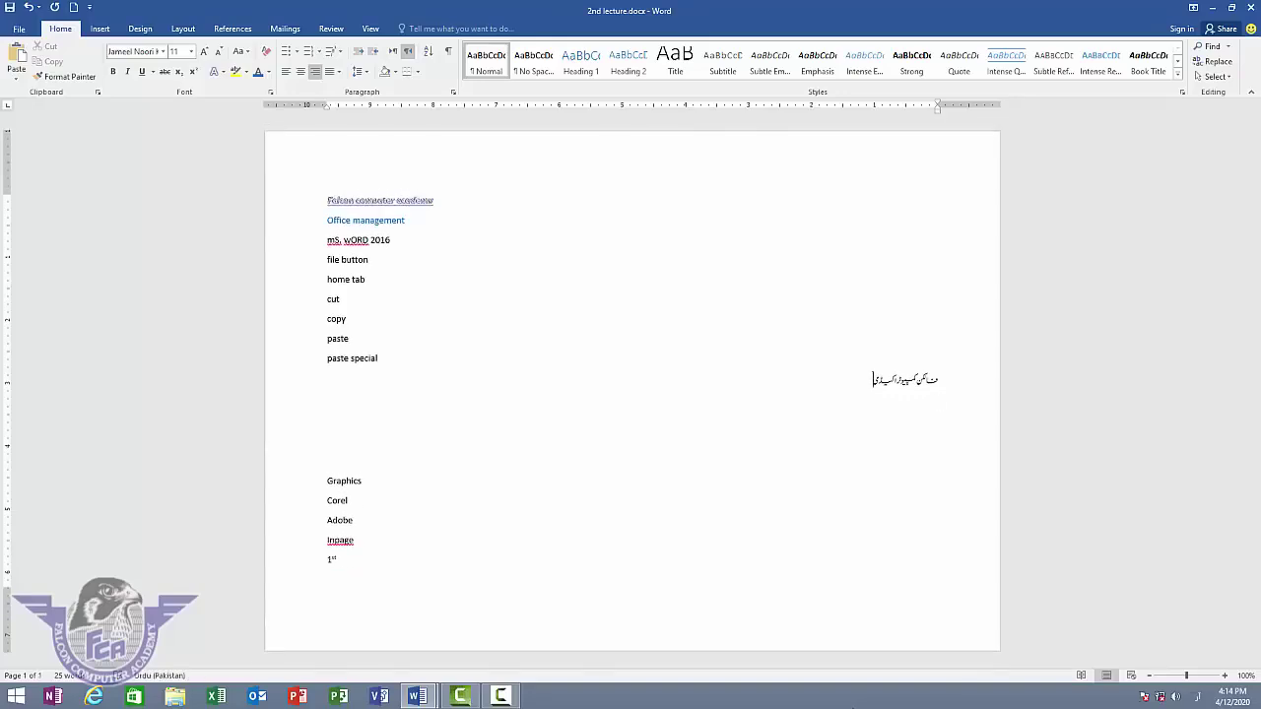
pyautogui.press('Return')
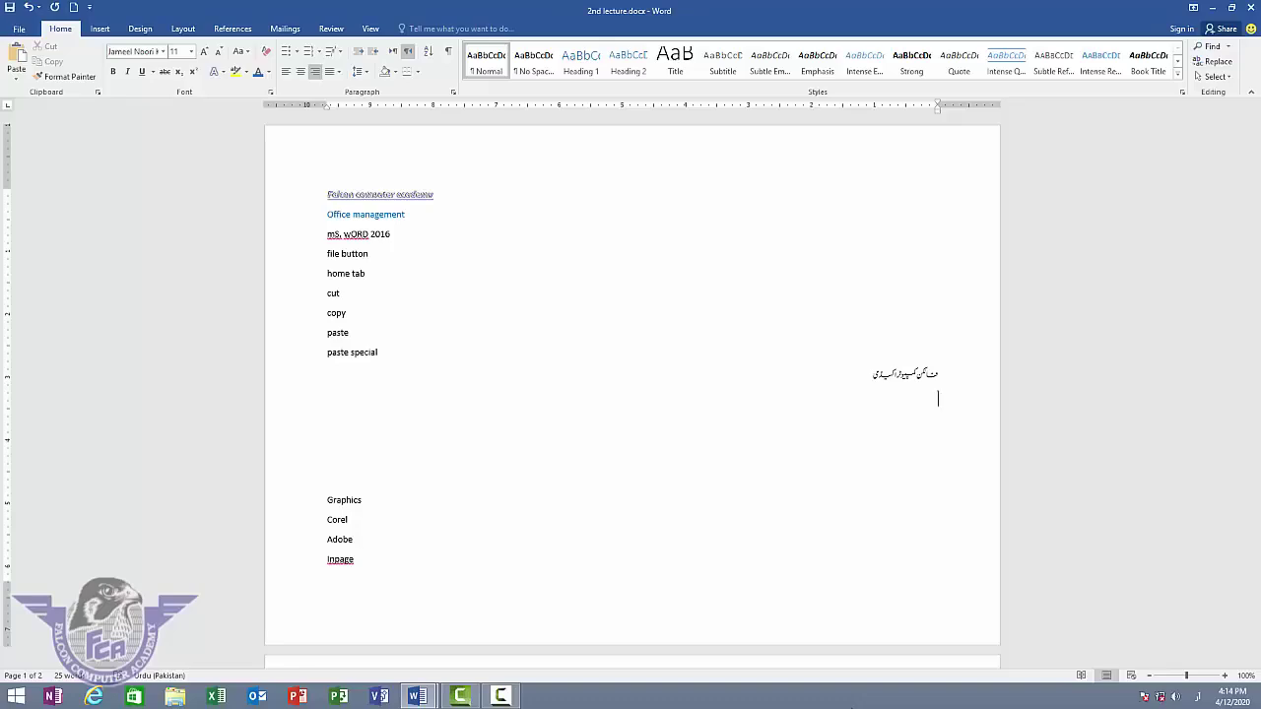
pyautogui.write('آج ہم ایم ایس ورڈ کے بارے میں پڑھنے جا رہے ہیں')
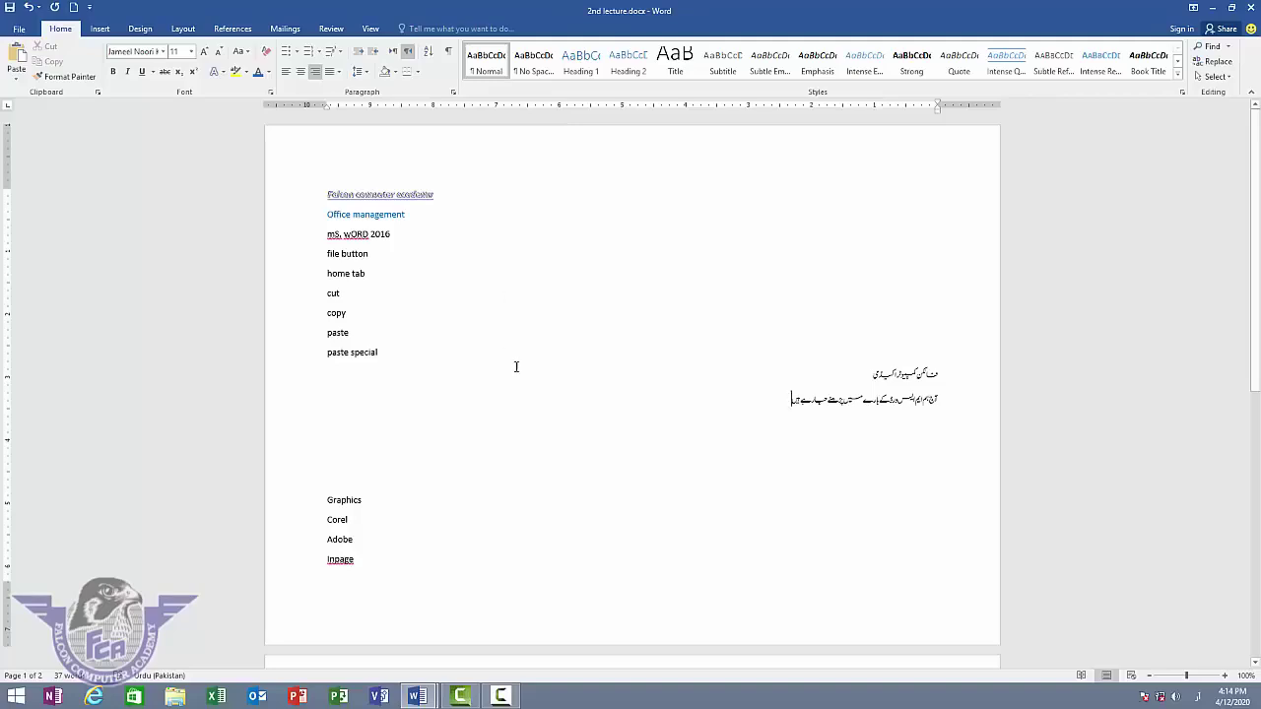
pyautogui.hotkey('ctrl', 'a')
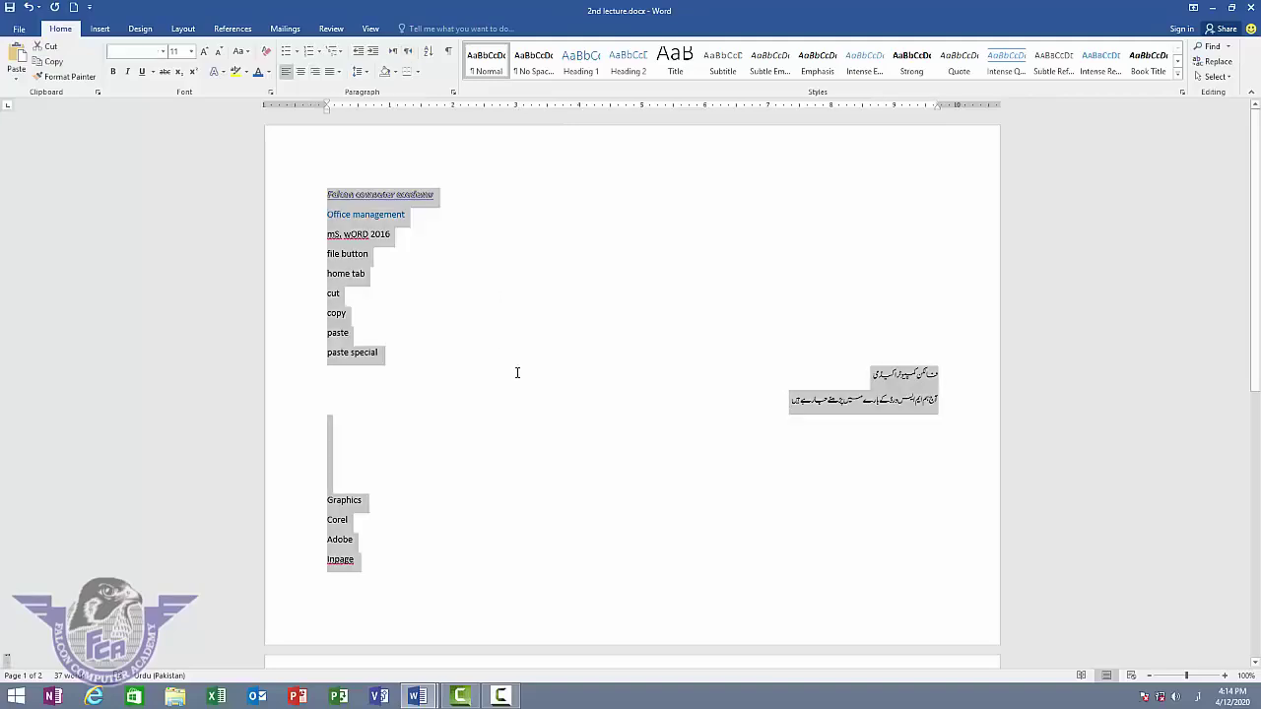
pyautogui.press('Delete')
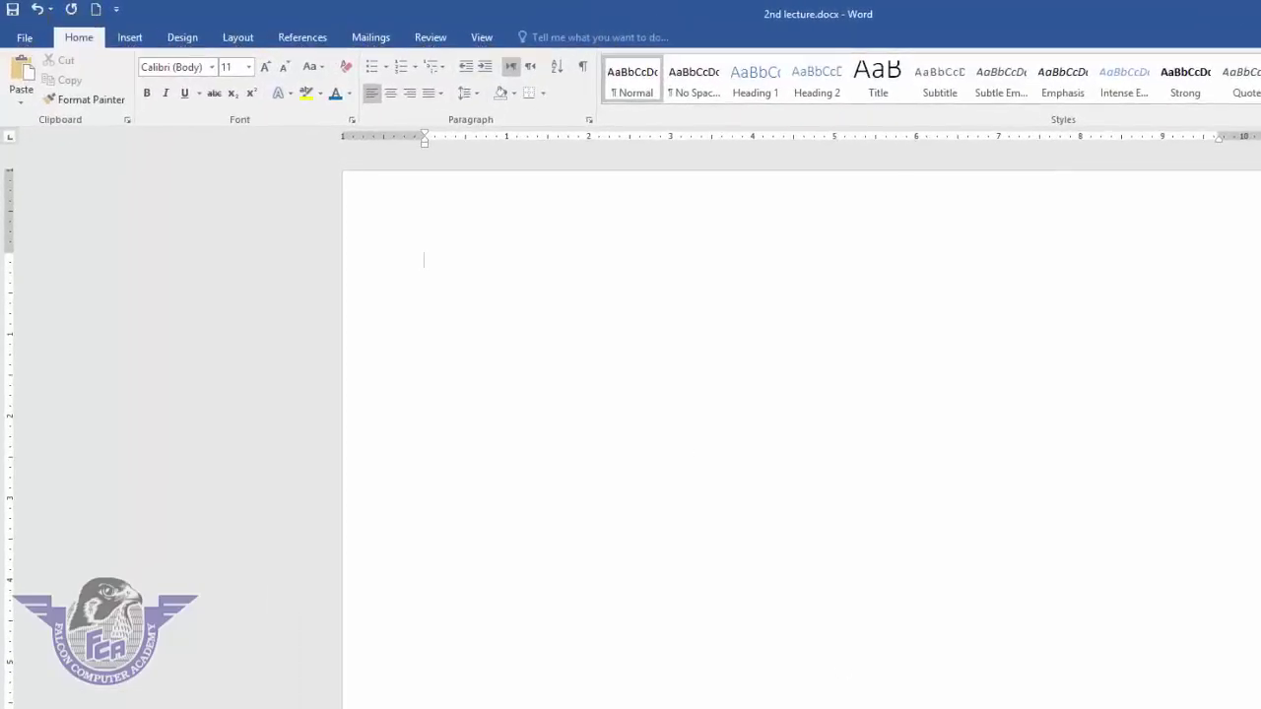
# - Type the names zahid, zeeshan, vijay, ali, anil and rashid, one per line
pyautogui.keyDown('ctrl'); pyautogui.scroll(10, 645, 471); pyautogui.keyUp('ctrl')
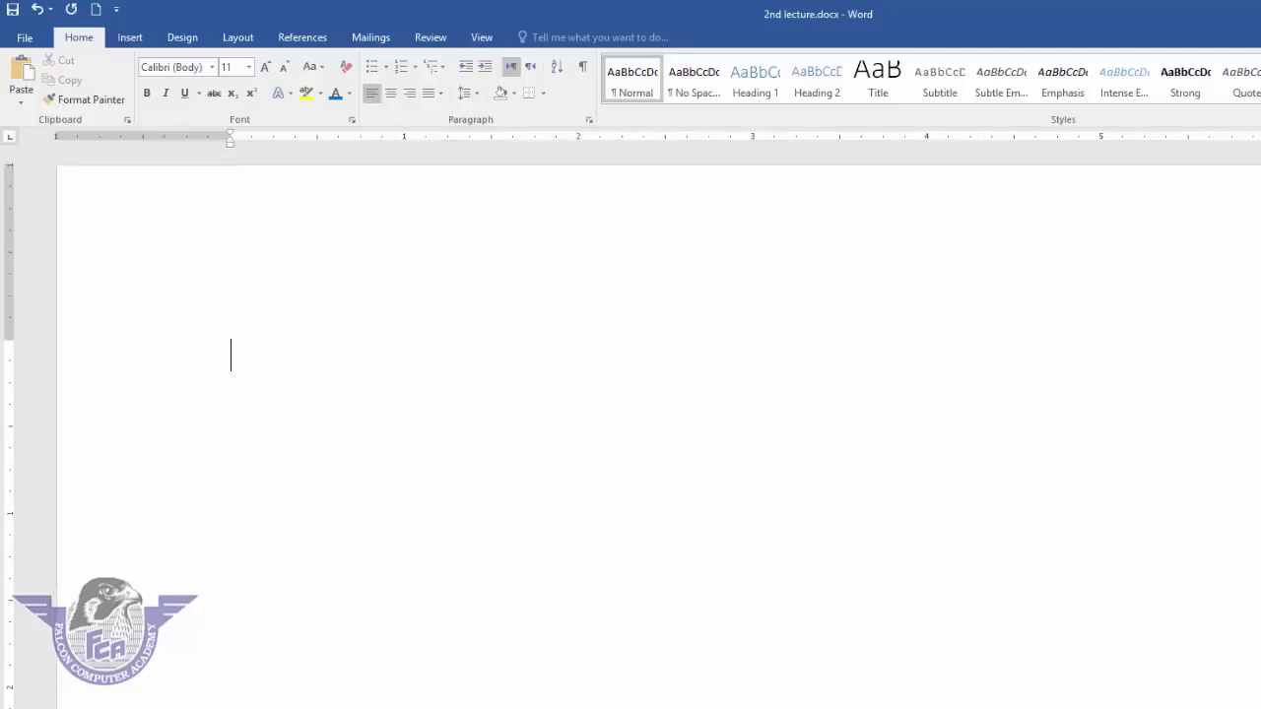
pyautogui.write('zahid')
pyautogui.press('Return')
pyautogui.write('zeeshan')
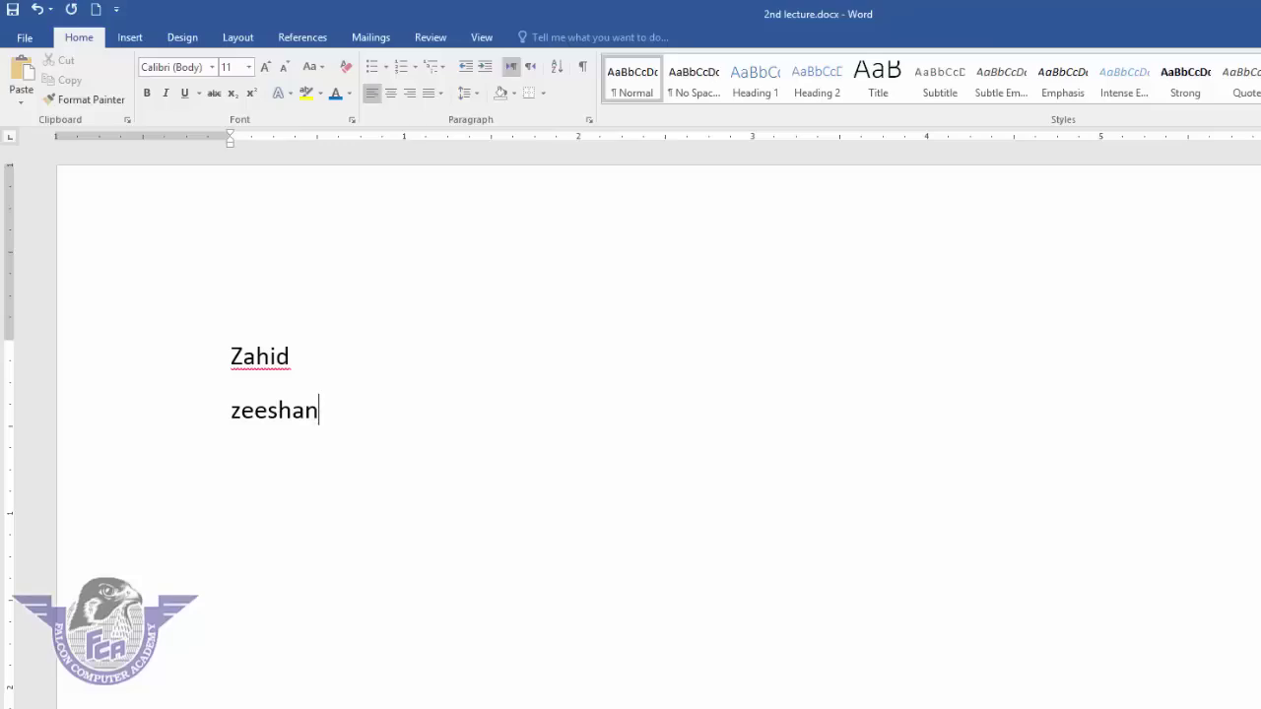
pyautogui.press('Return')
pyautogui.write('vijay')
pyautogui.press('Return')
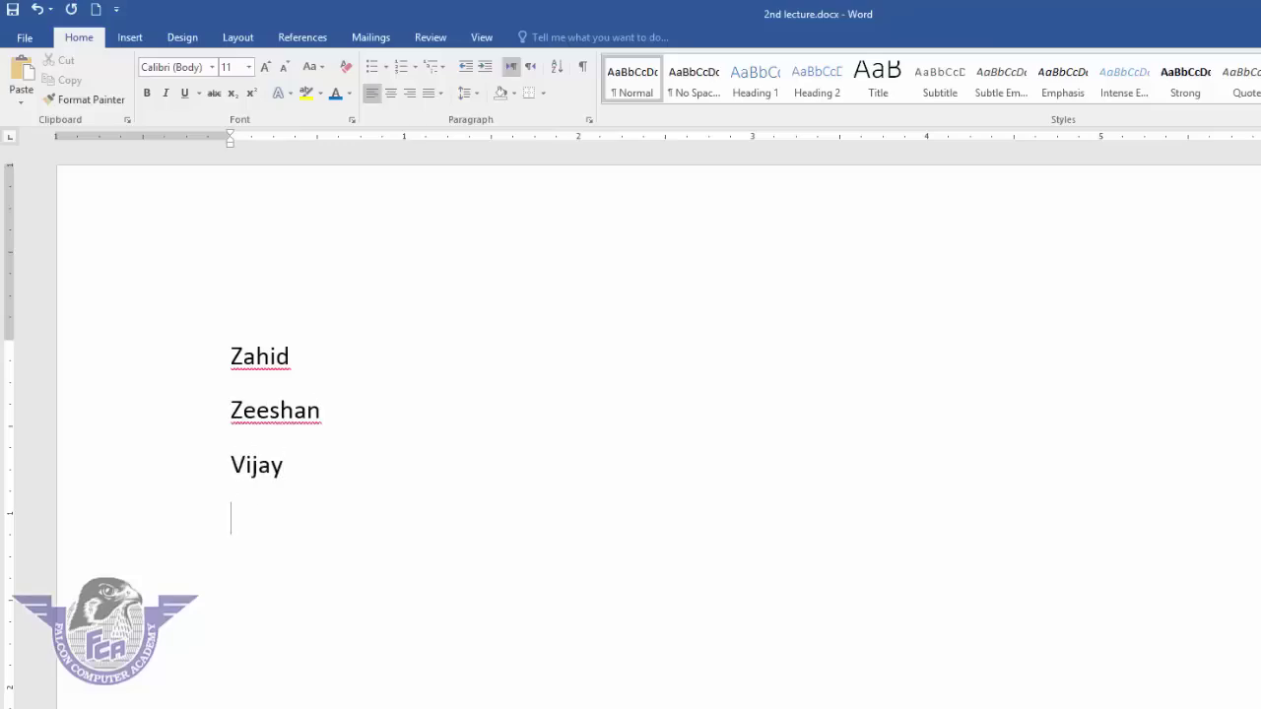
pyautogui.write('ali')
pyautogui.press('Return')
pyautogui.write('anil')
pyautogui.press('Return')
pyautogui.write('rashid')
pyautogui.press('Return')
# - Continue the list with kashif, javed, raza, chand, deepak and gopal, one per line
pyautogui.write('kashif')
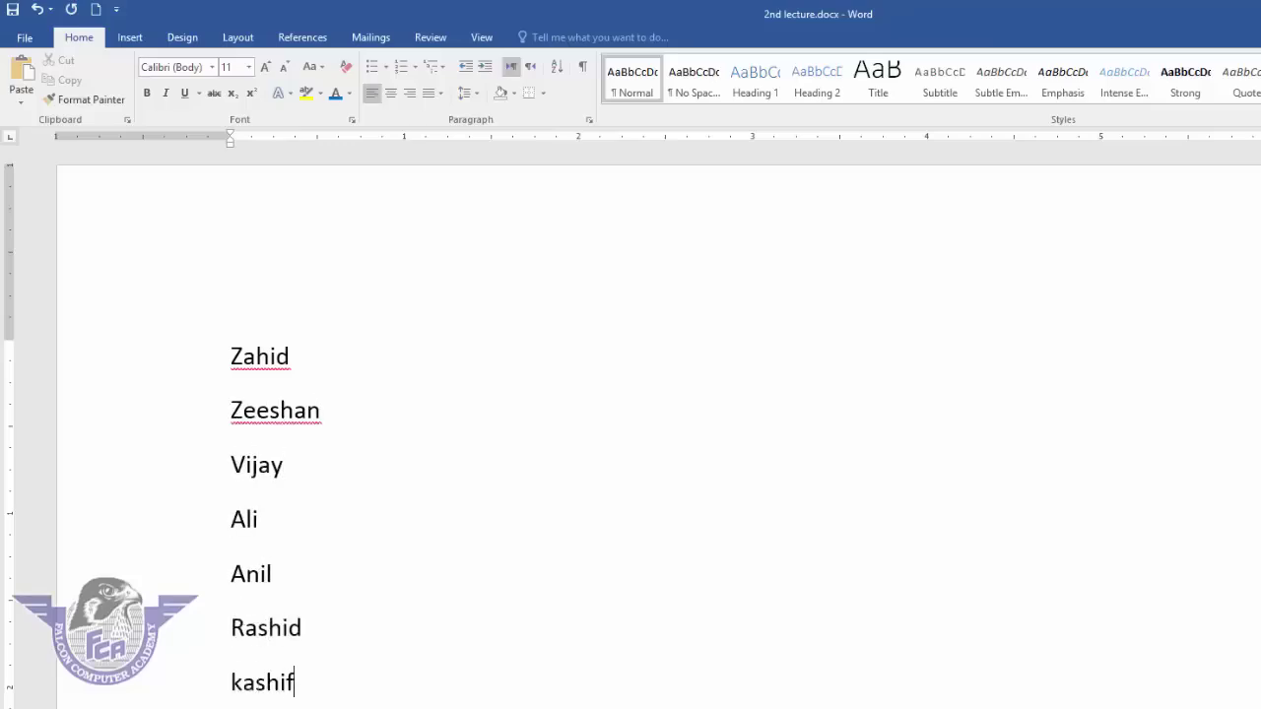
pyautogui.press('Return')
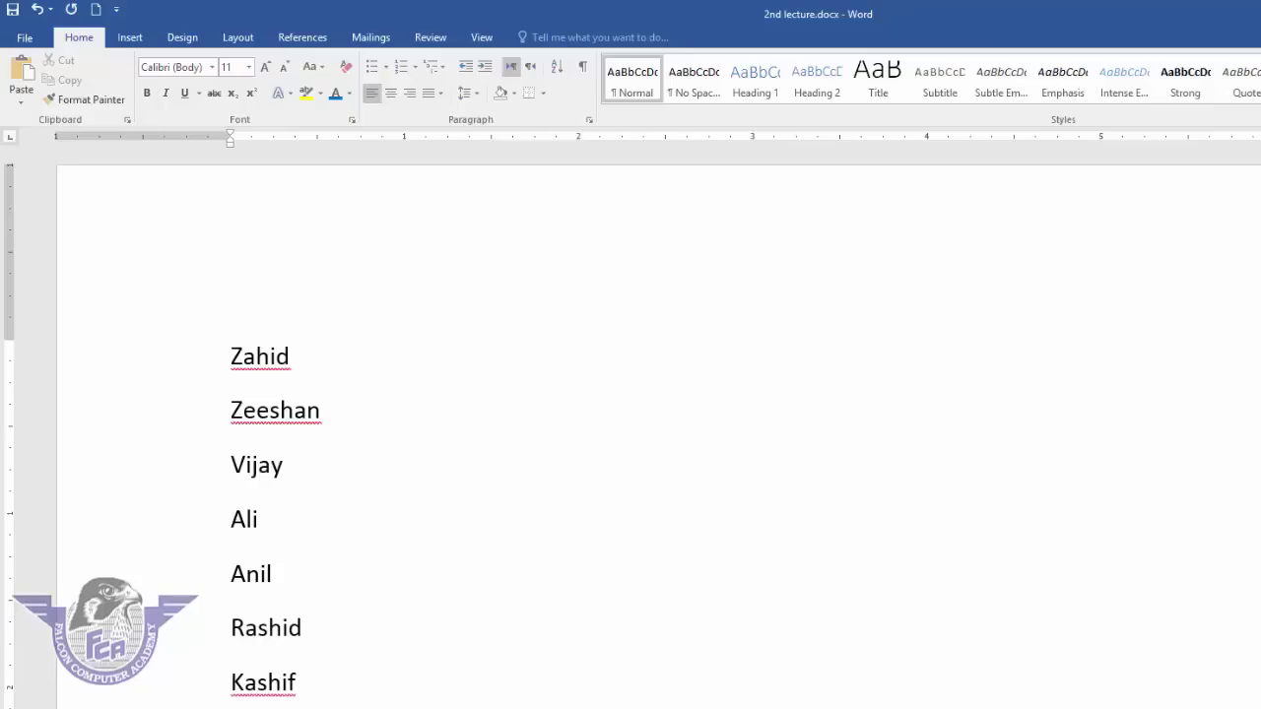
pyautogui.write('javed')
pyautogui.press('Return')
pyautogui.write('raza')
pyautogui.press('Return')
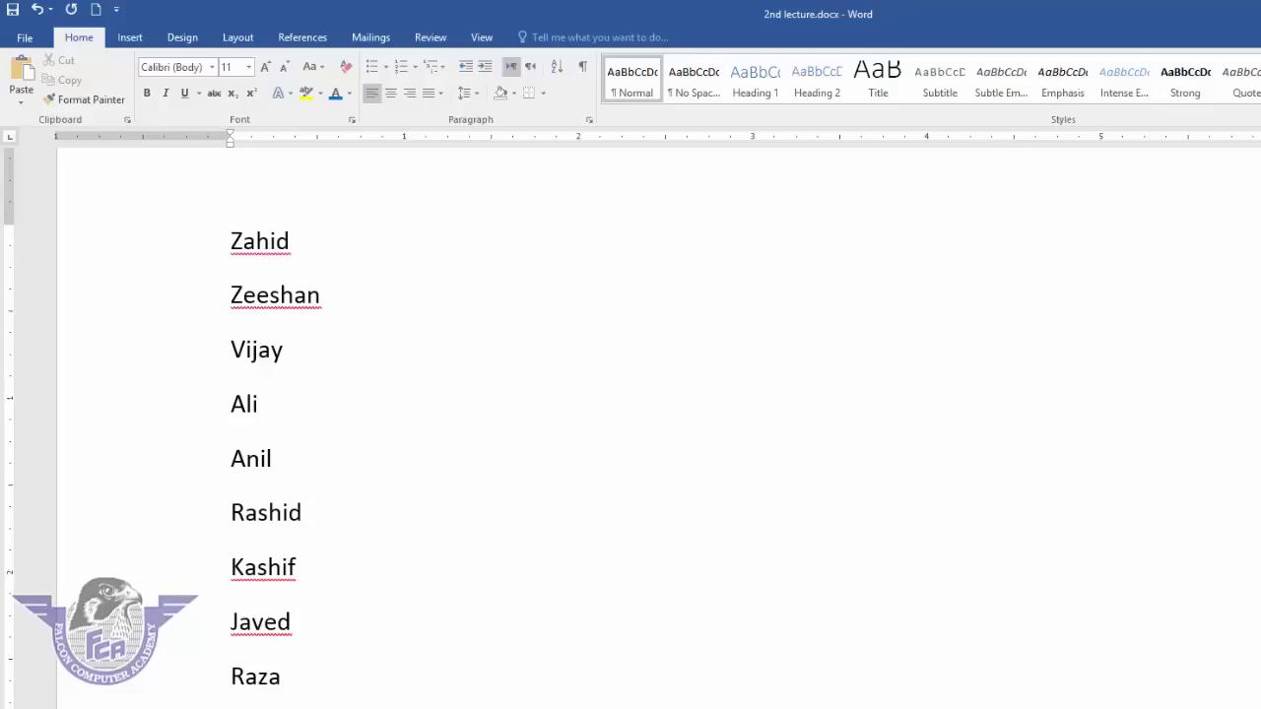
pyautogui.write('chand')
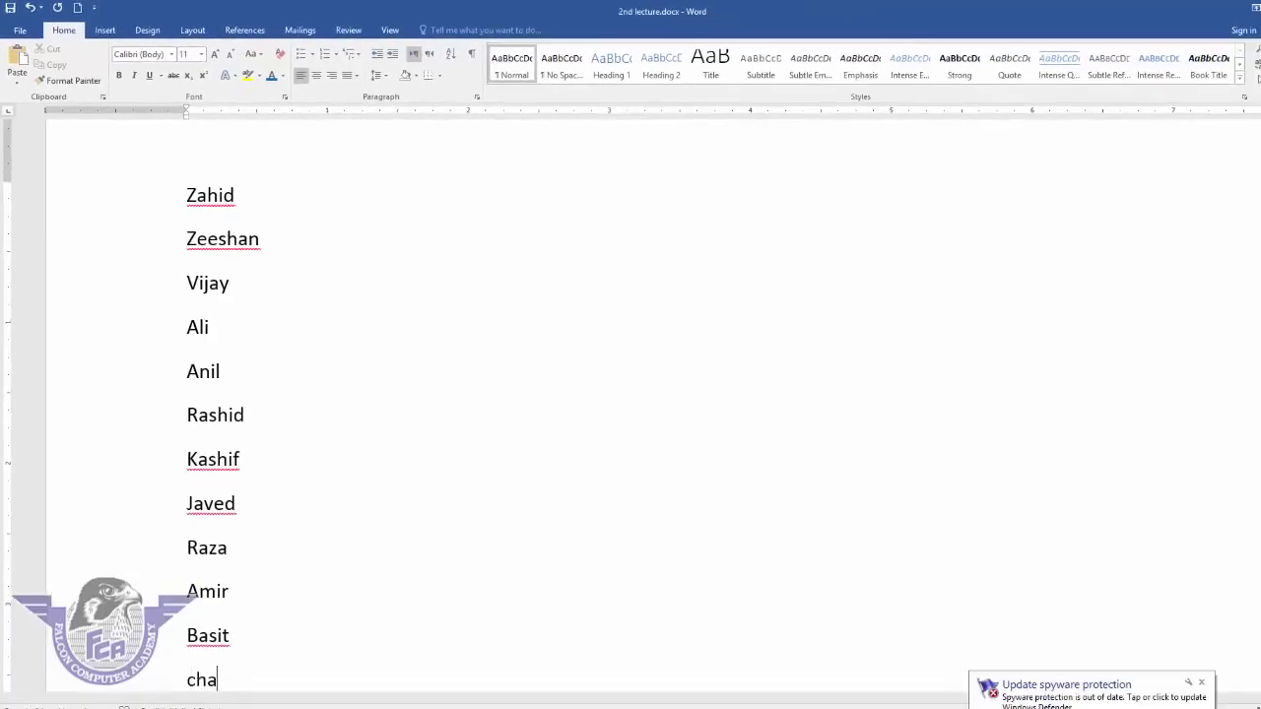
pyautogui.press('Return')
pyautogui.write('deepak')
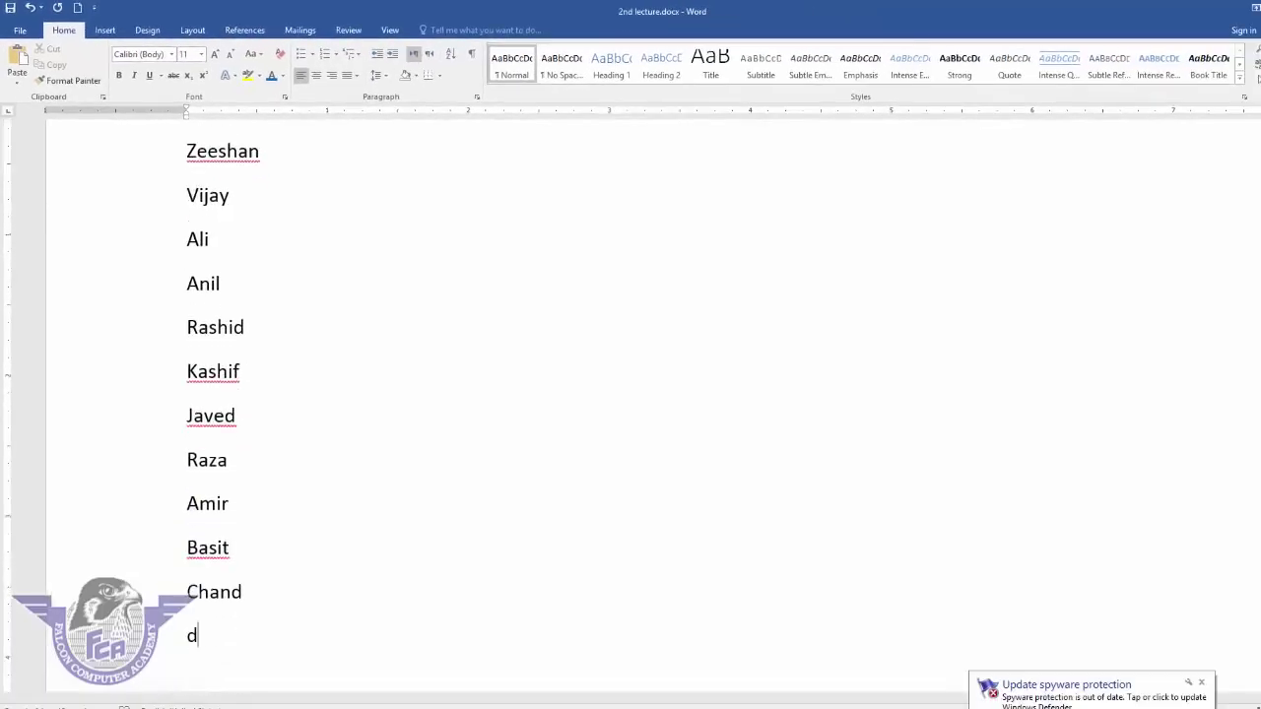
pyautogui.press('Return')
pyautogui.write('gopal')
pyautogui.press('Return')
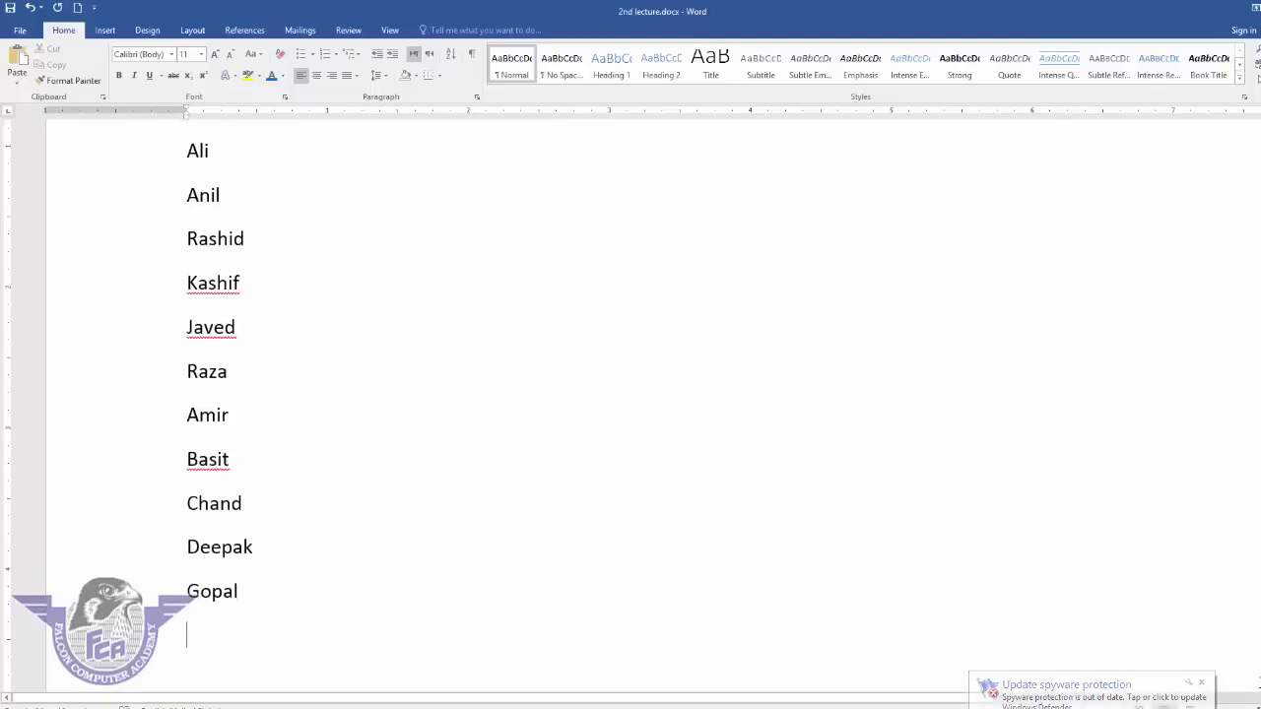
pyautogui.scroll(-2, 630, 394)
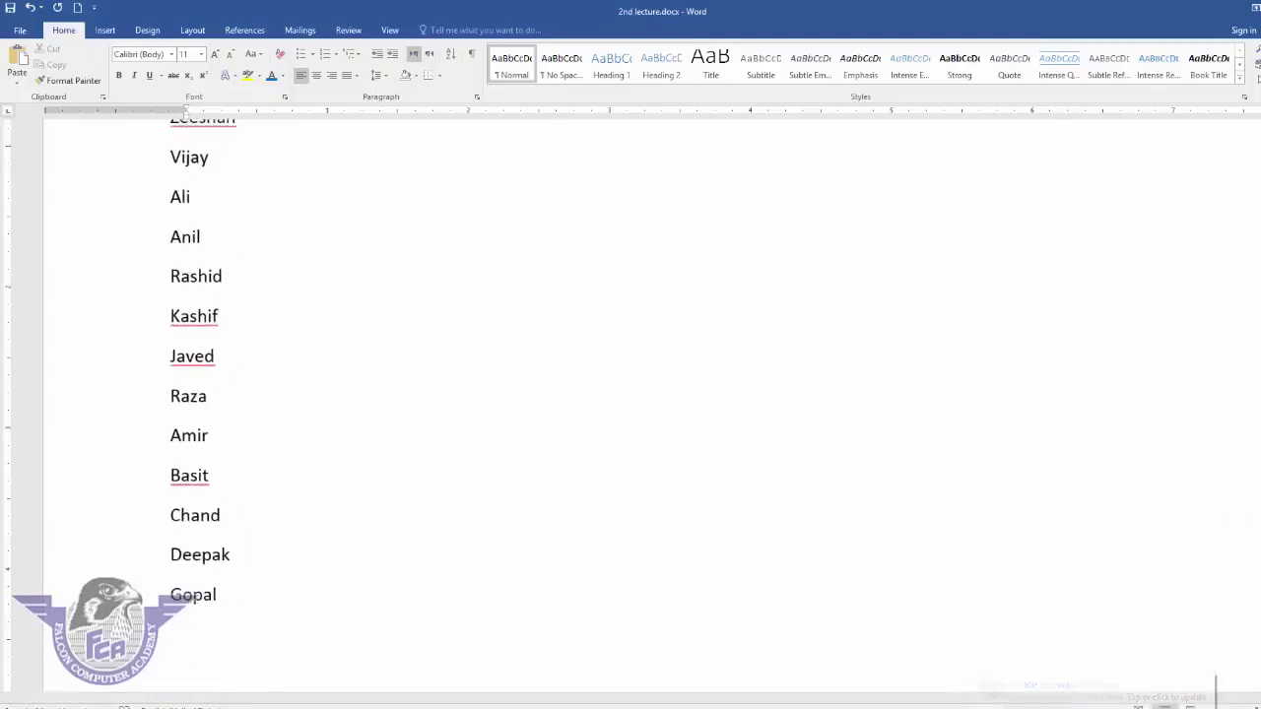
pyautogui.scroll(-3, 384, 550)
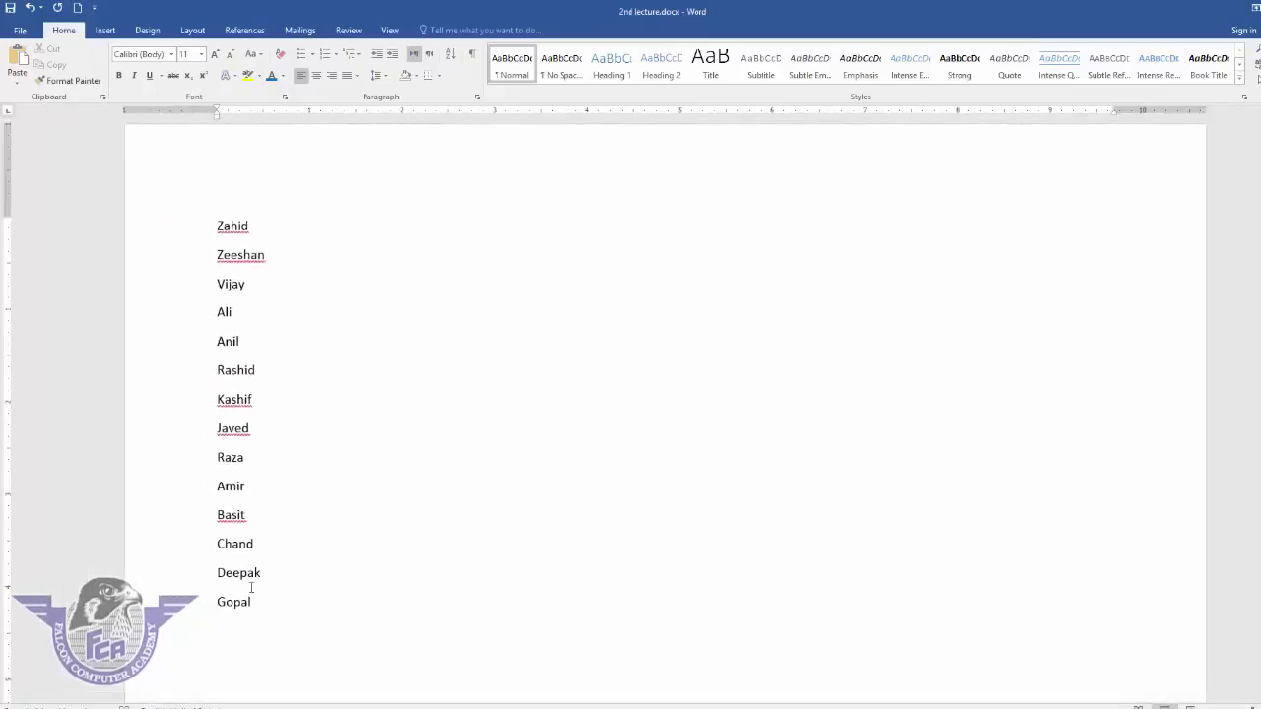
# - Sort the selected name list by paragraphs as text, ascending A to Z
pyautogui.moveTo(251, 608); pyautogui.dragTo(194, 504)
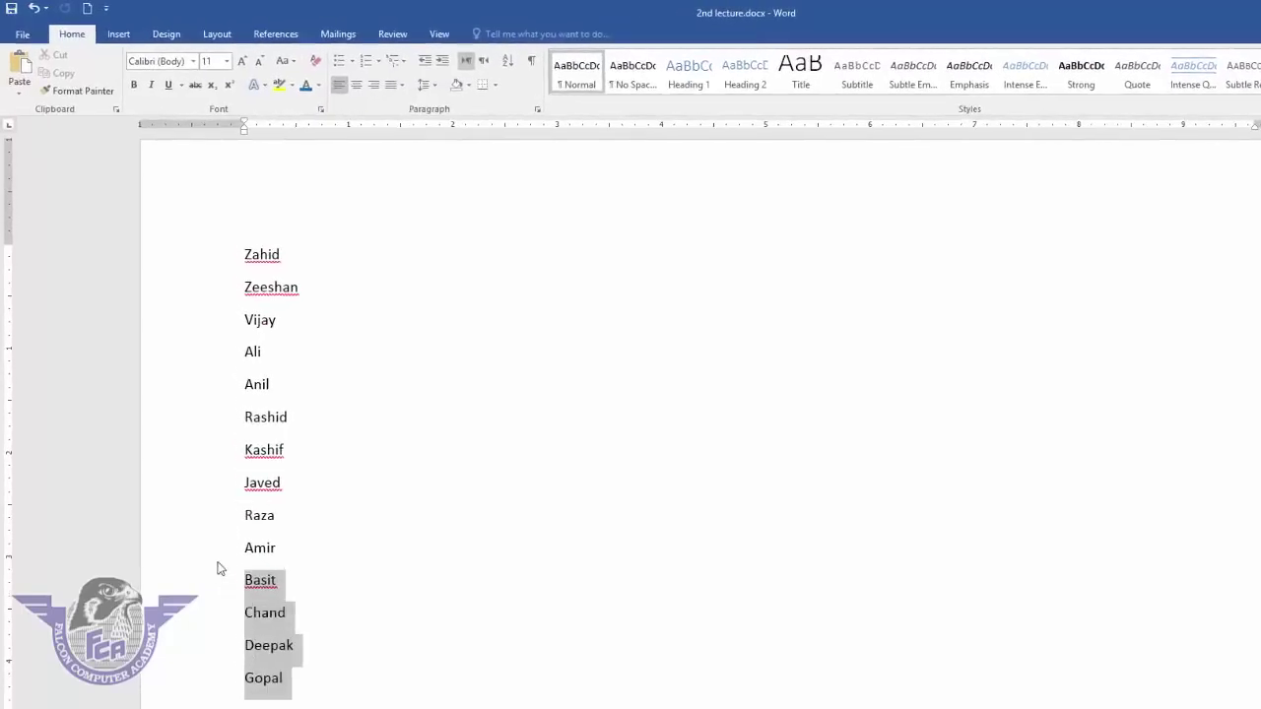
pyautogui.moveTo(219, 568); pyautogui.dragTo(246, 284)
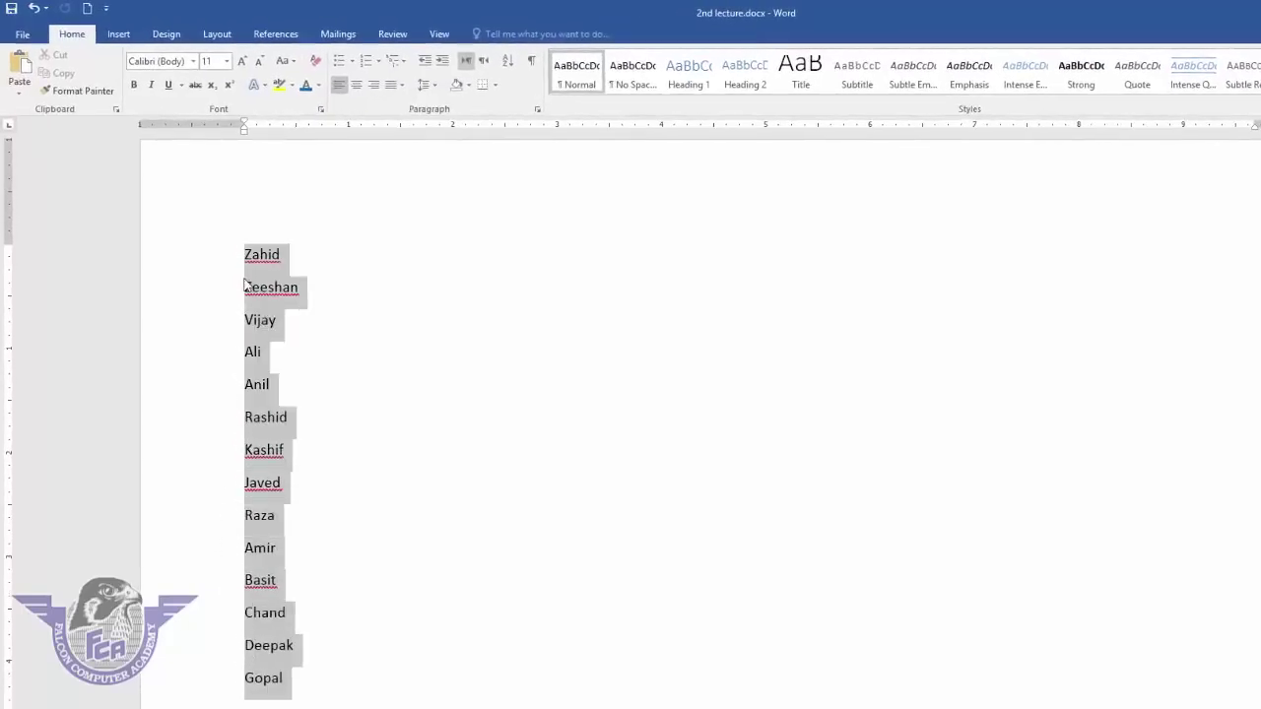
pyautogui.click(507, 60)
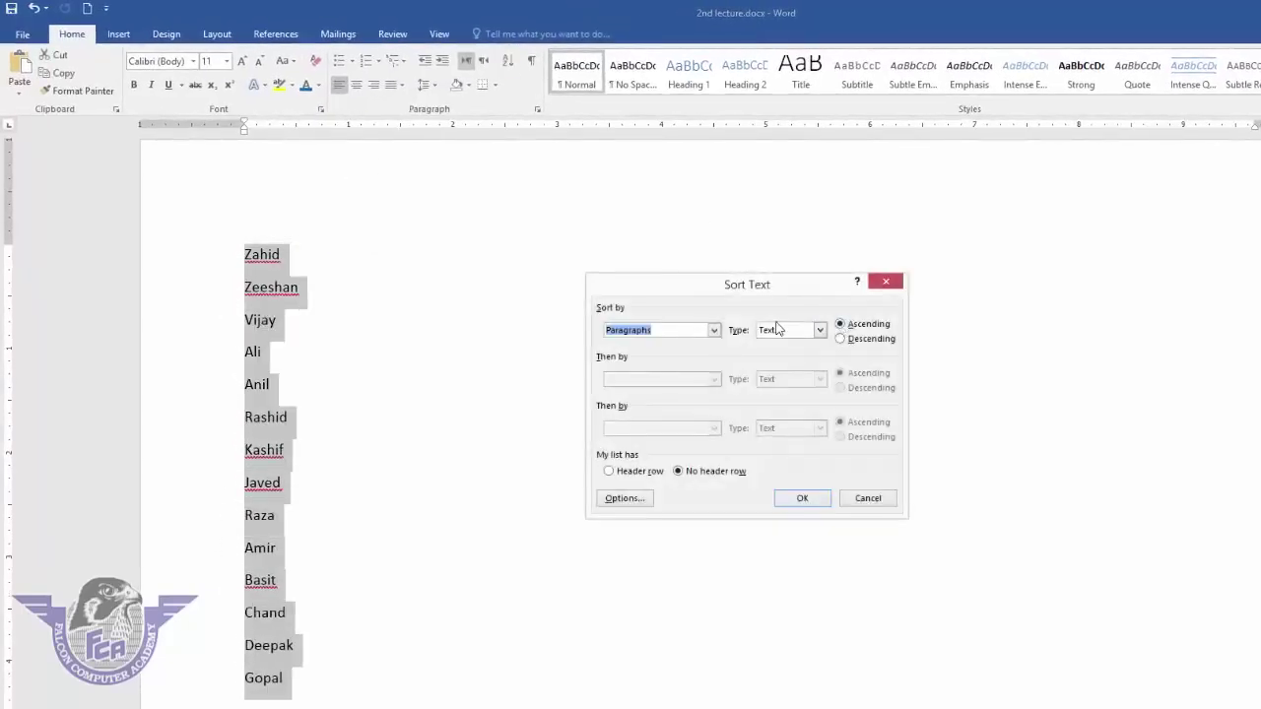
pyautogui.click(853, 327)
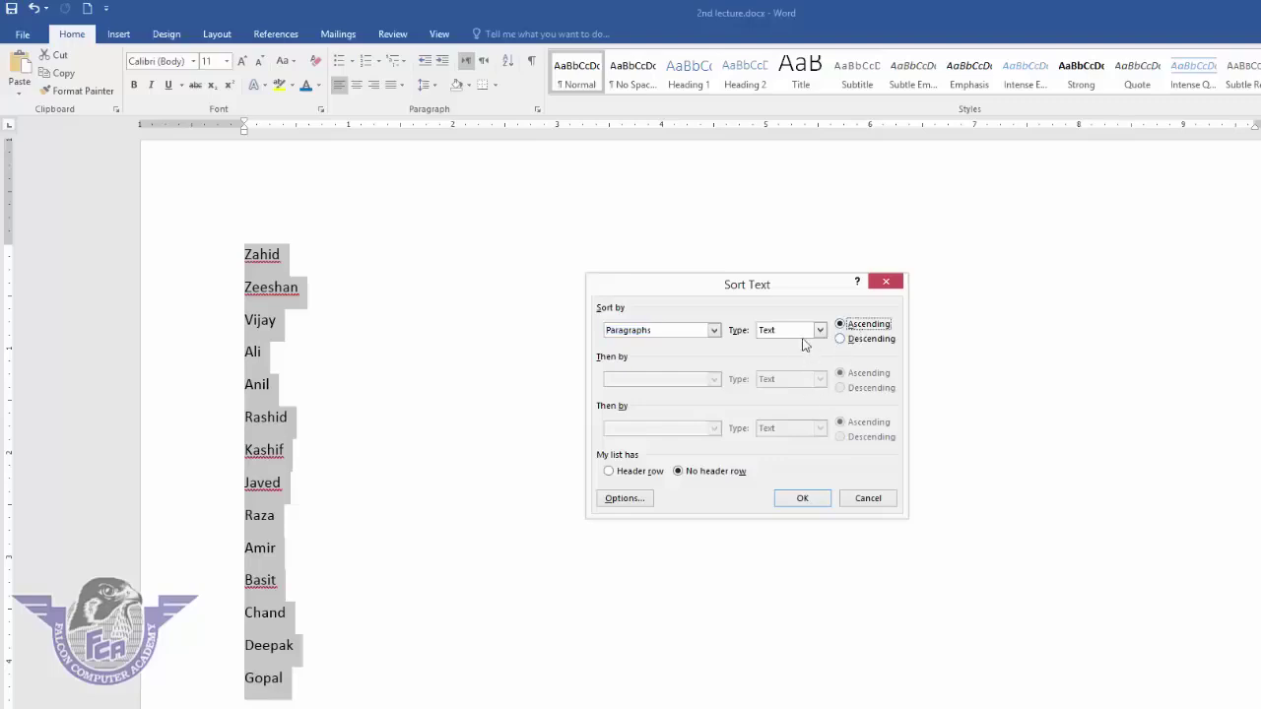
pyautogui.click(819, 331)
pyautogui.click(800, 346)
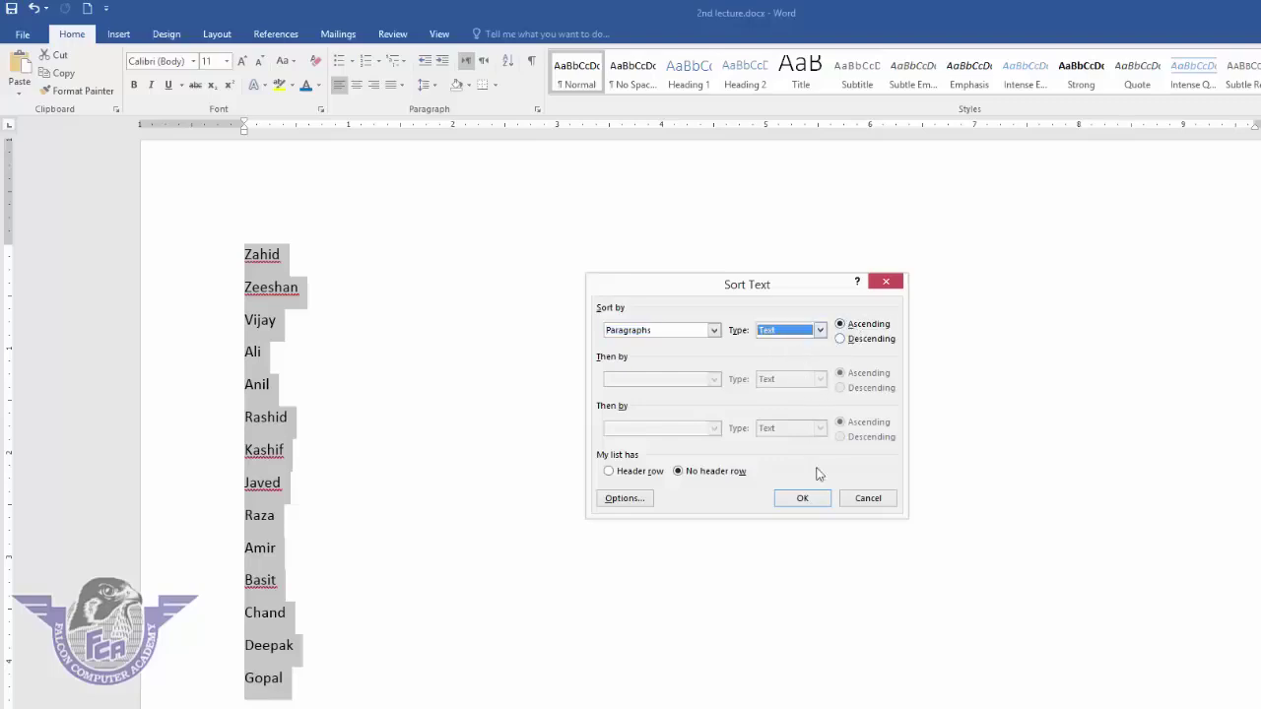
pyautogui.click(808, 499)
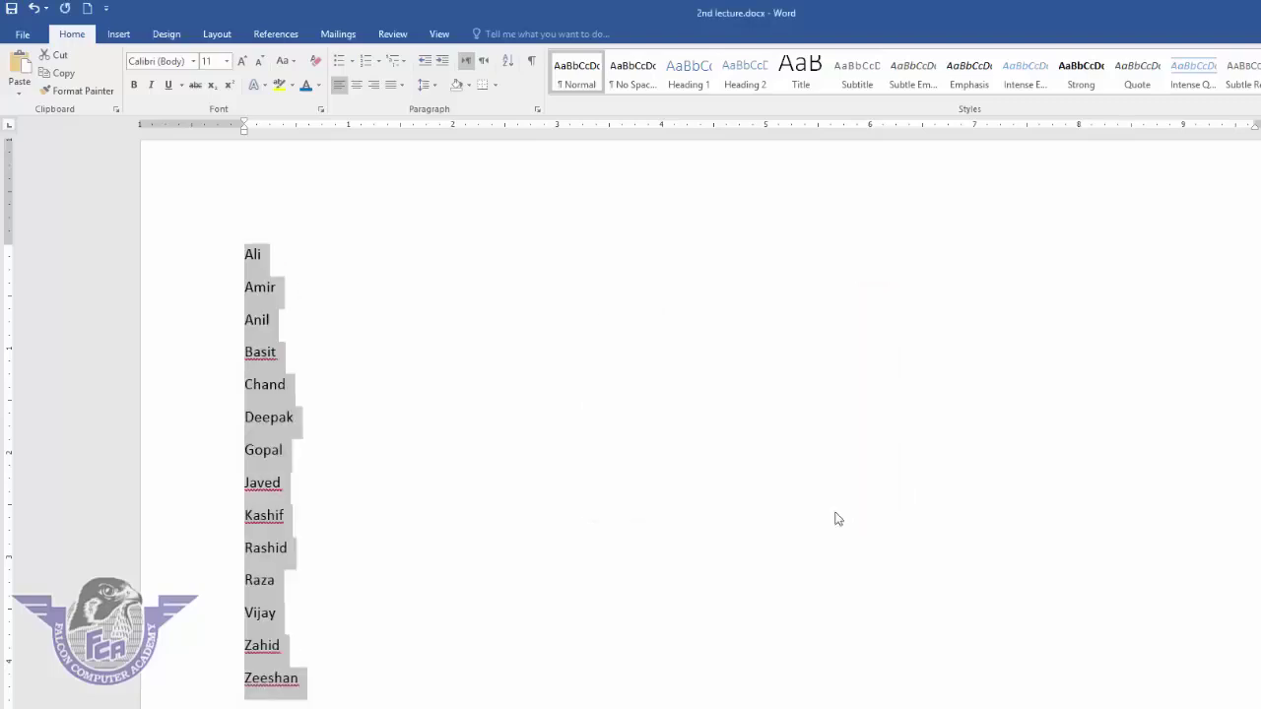
pyautogui.click(508, 61)
# - Re-sort the names descending Z to A, then delete the whole list
pyautogui.click(859, 339)
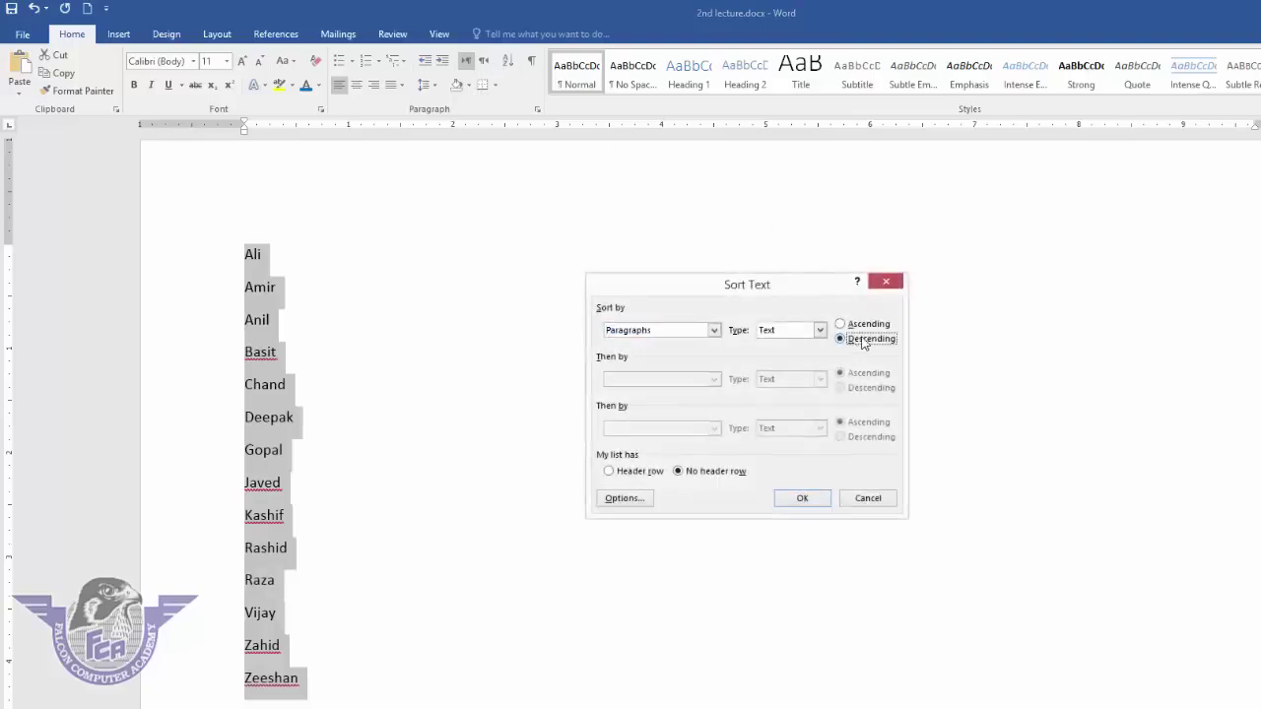
pyautogui.click(803, 499)
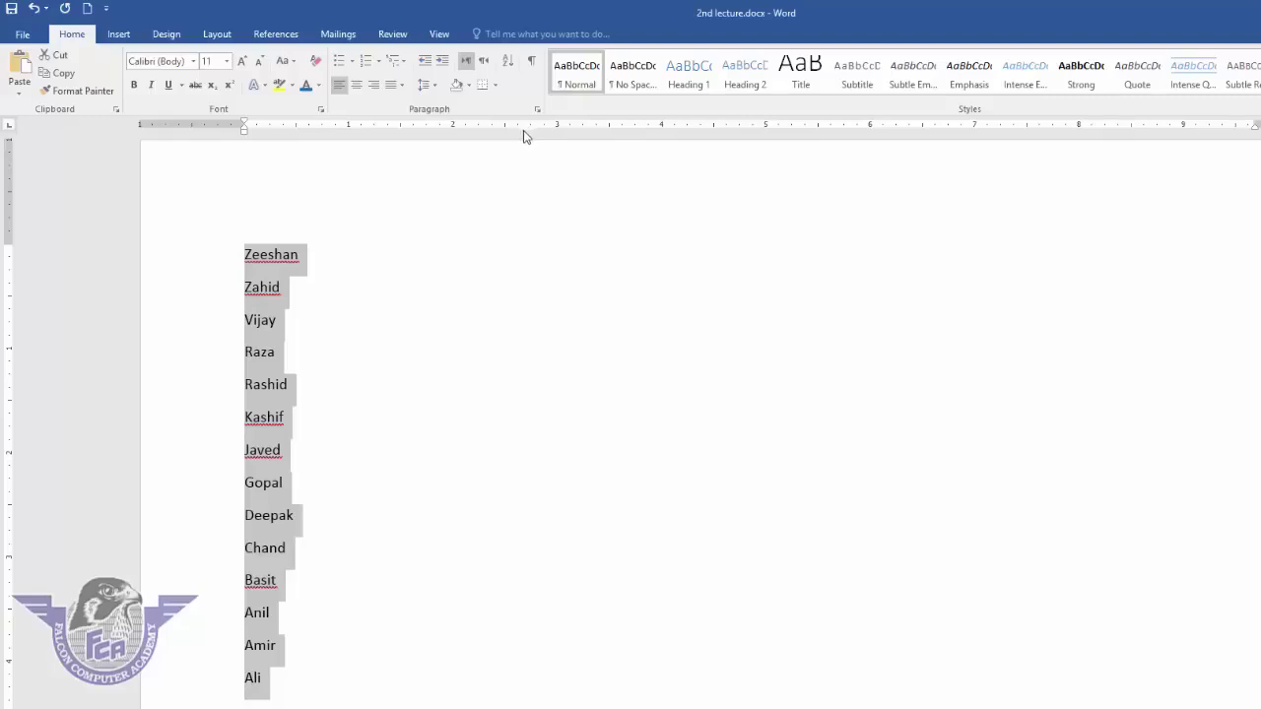
pyautogui.press('Delete')
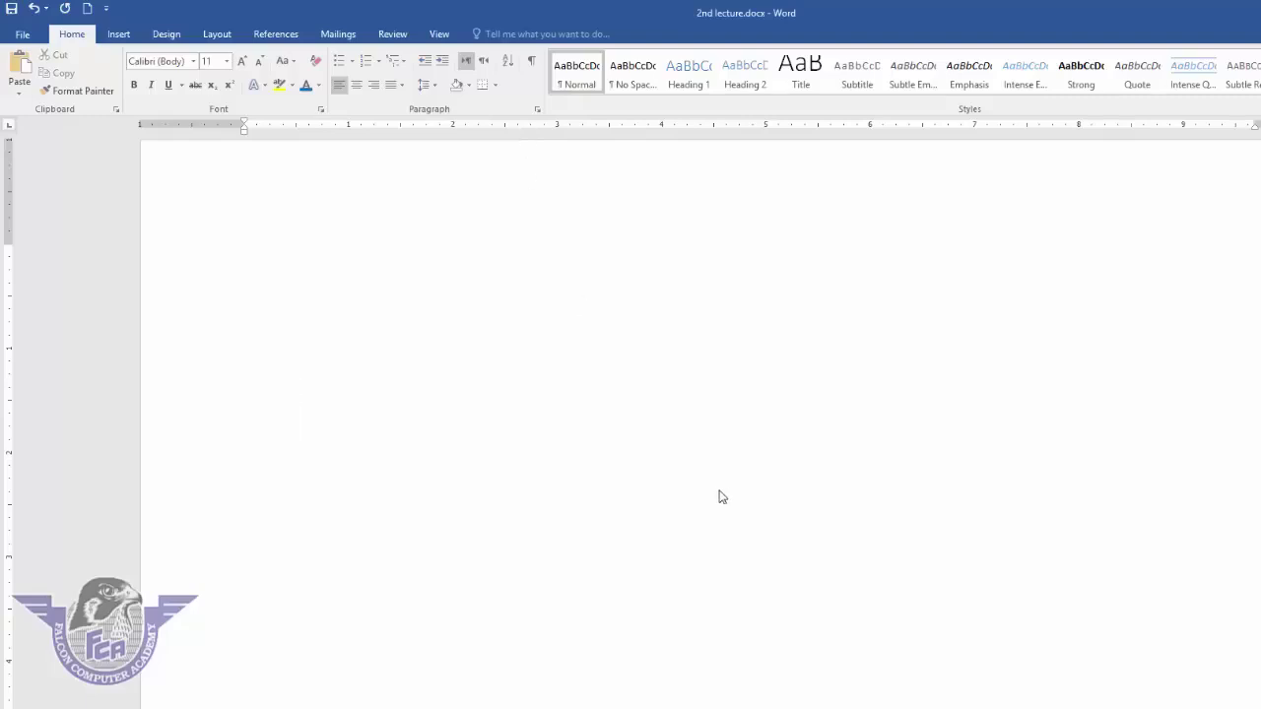
# - Type the tab-separated header name, class, roll no, subject, marks, total, obtained, with 'ali' below
pyautogui.write('name')
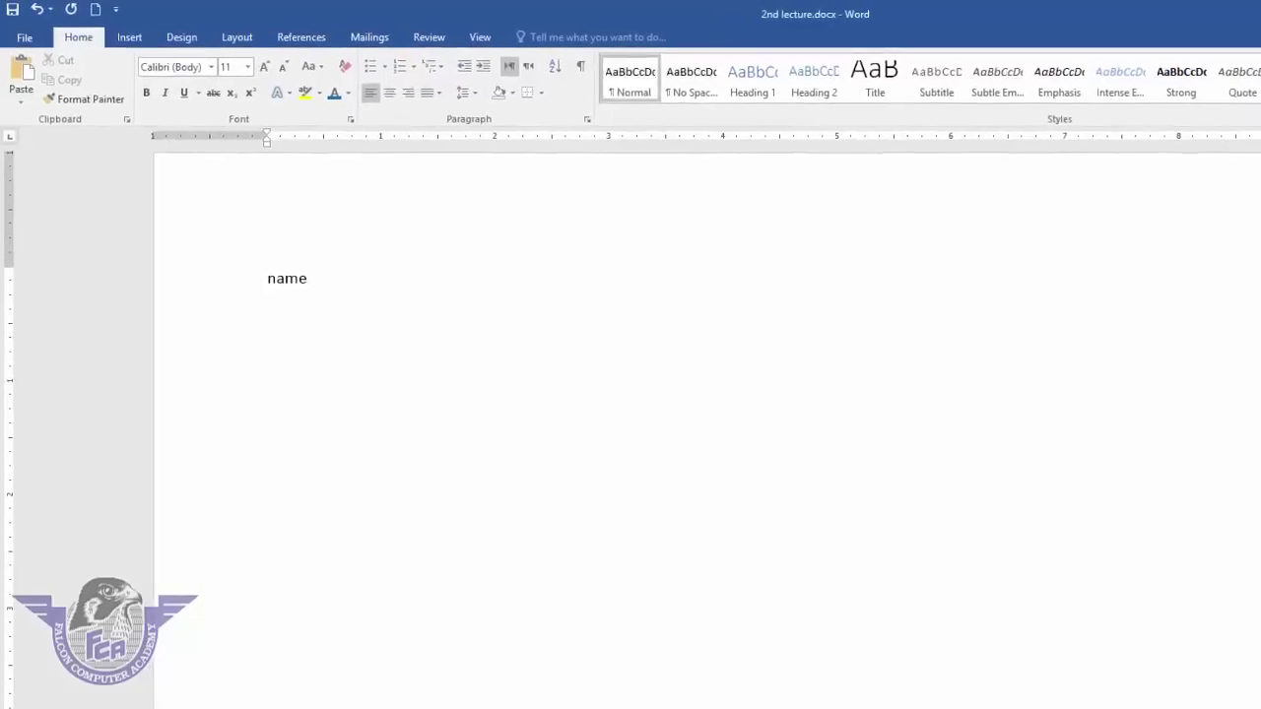
pyautogui.press('Tab')
pyautogui.press('Tab')
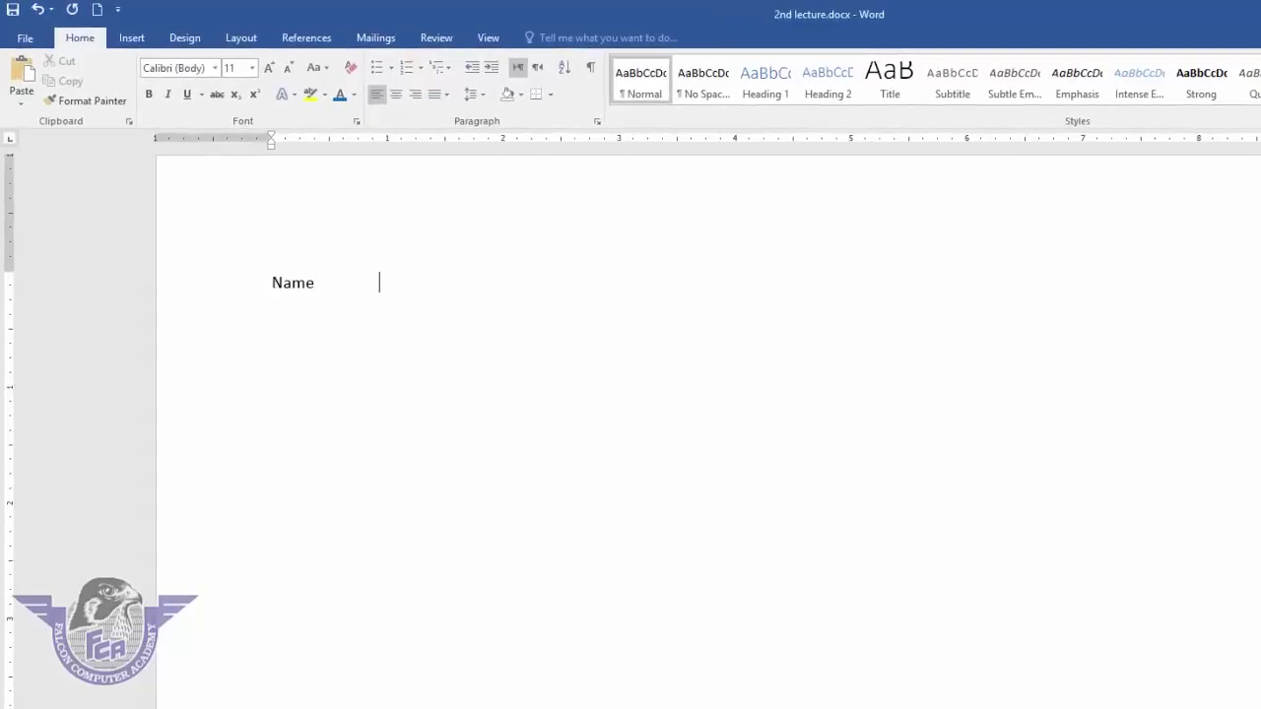
pyautogui.write('class')
pyautogui.press('Tab')
pyautogui.press('Tab')
pyautogui.press('Tab')
pyautogui.write('roll no')
pyautogui.press('Tab')
pyautogui.press('Tab')
pyautogui.press('Tab')
pyautogui.write('subject')
pyautogui.press('Tab')
pyautogui.press('Tab')
pyautogui.press('Tab')
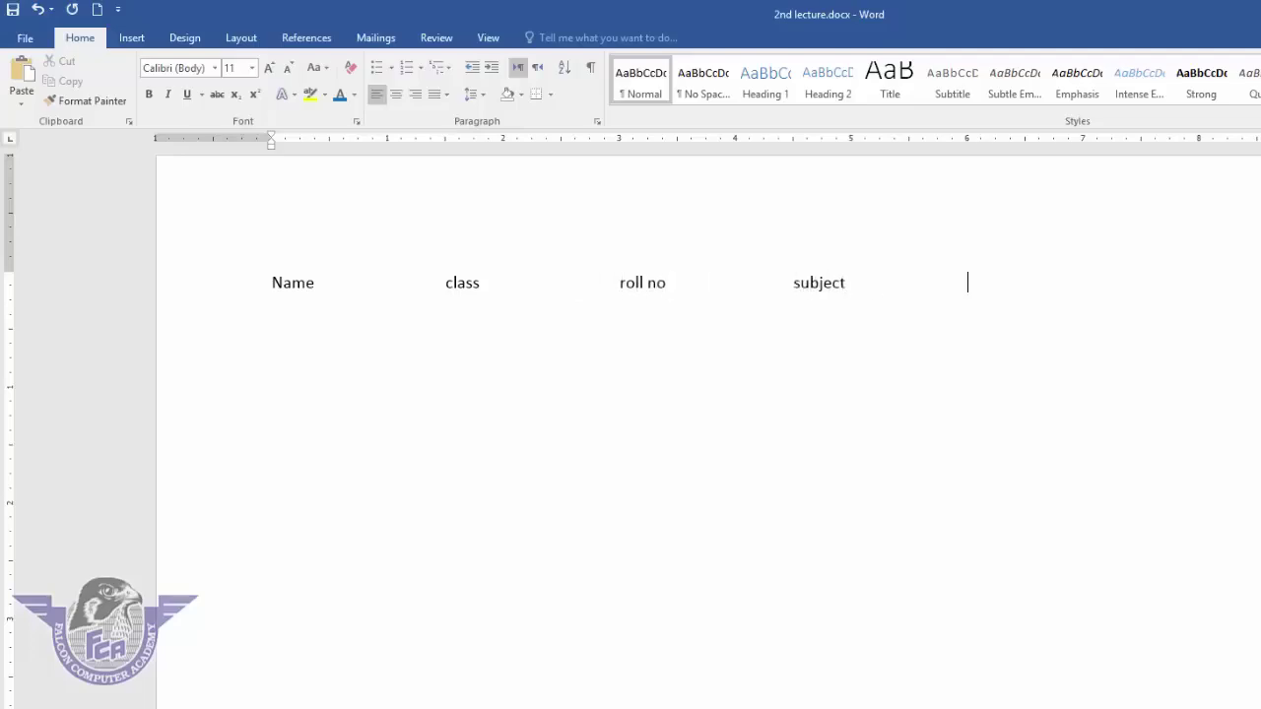
pyautogui.write('marks')
pyautogui.press('Tab')
pyautogui.press('Tab')
pyautogui.write('total')
pyautogui.press('Tab')
pyautogui.write('obtained')
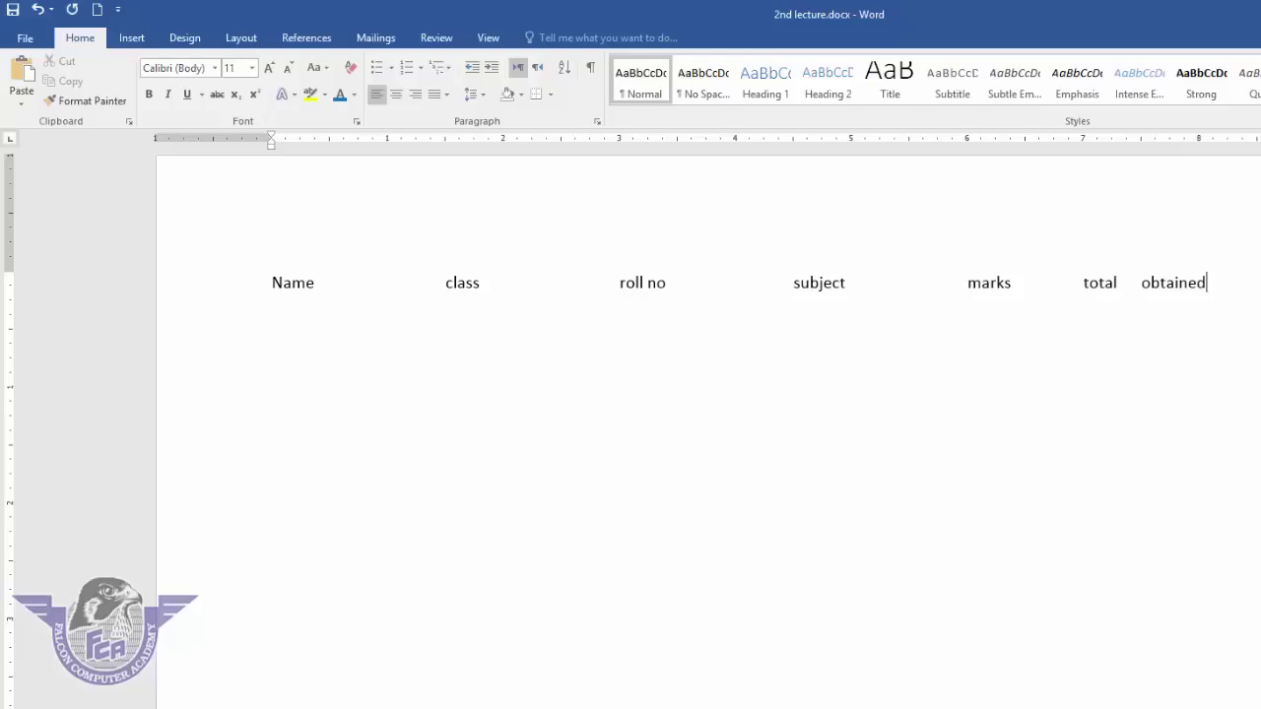
pyautogui.press('Return')
pyautogui.press('Return')
pyautogui.press('Return')
pyautogui.write('ali')
# - Toggle formatting marks on and off, then delete the header row and the Ali line
pyautogui.click(591, 68)
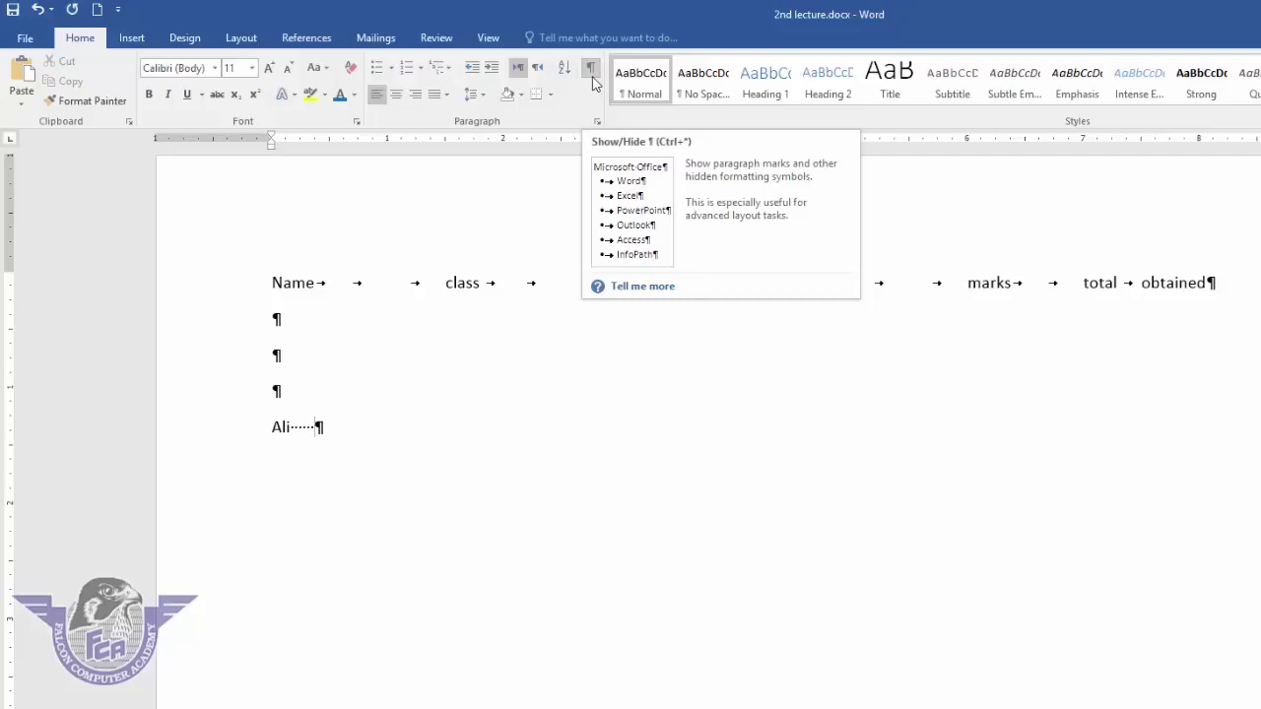
pyautogui.click(591, 71)
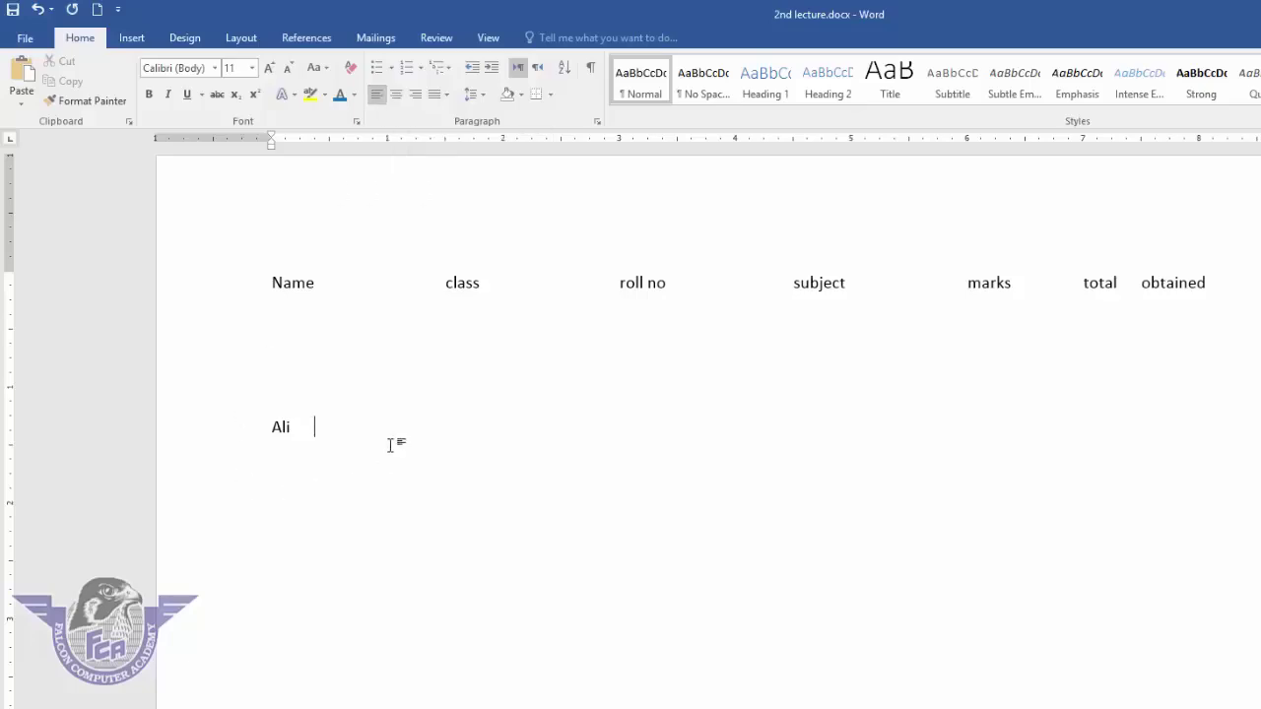
pyautogui.moveTo(391, 441); pyautogui.dragTo(230, 284)
pyautogui.press('Delete')
pyautogui.press('Delete')
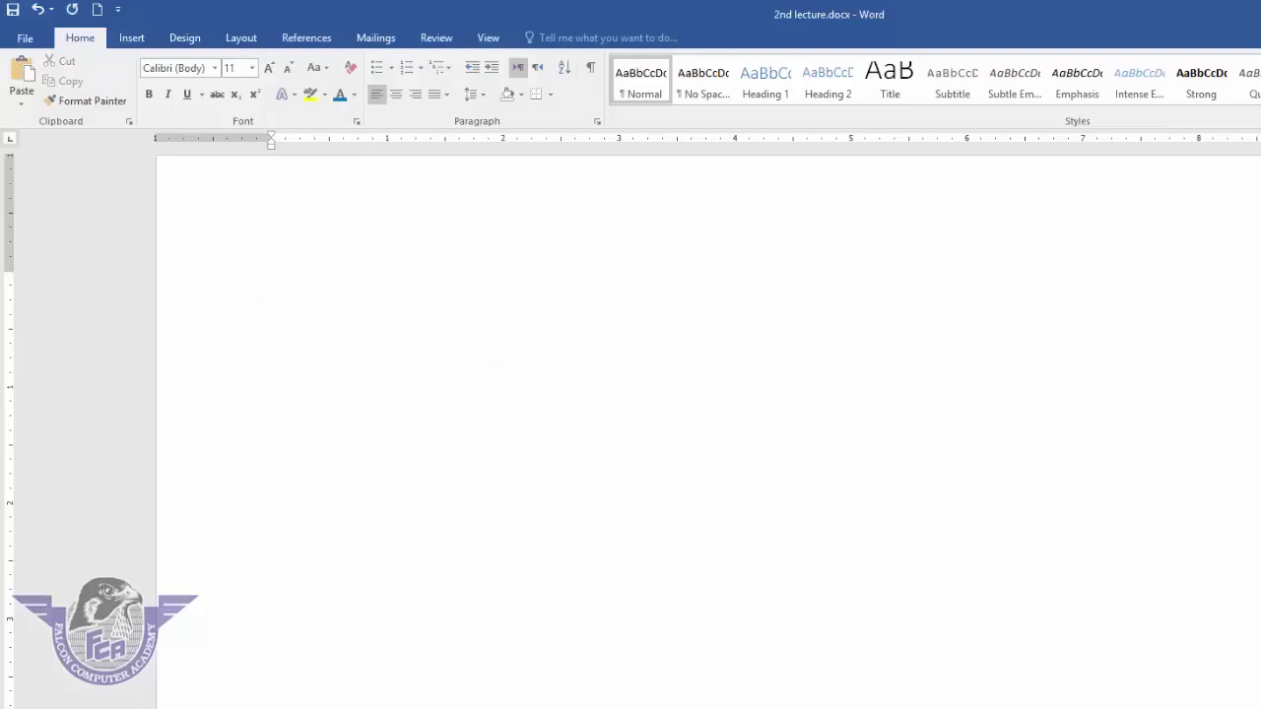
# - Fill the page with five sample paragraphs using =rand()
pyautogui.write('=rand()')
pyautogui.press('Return')
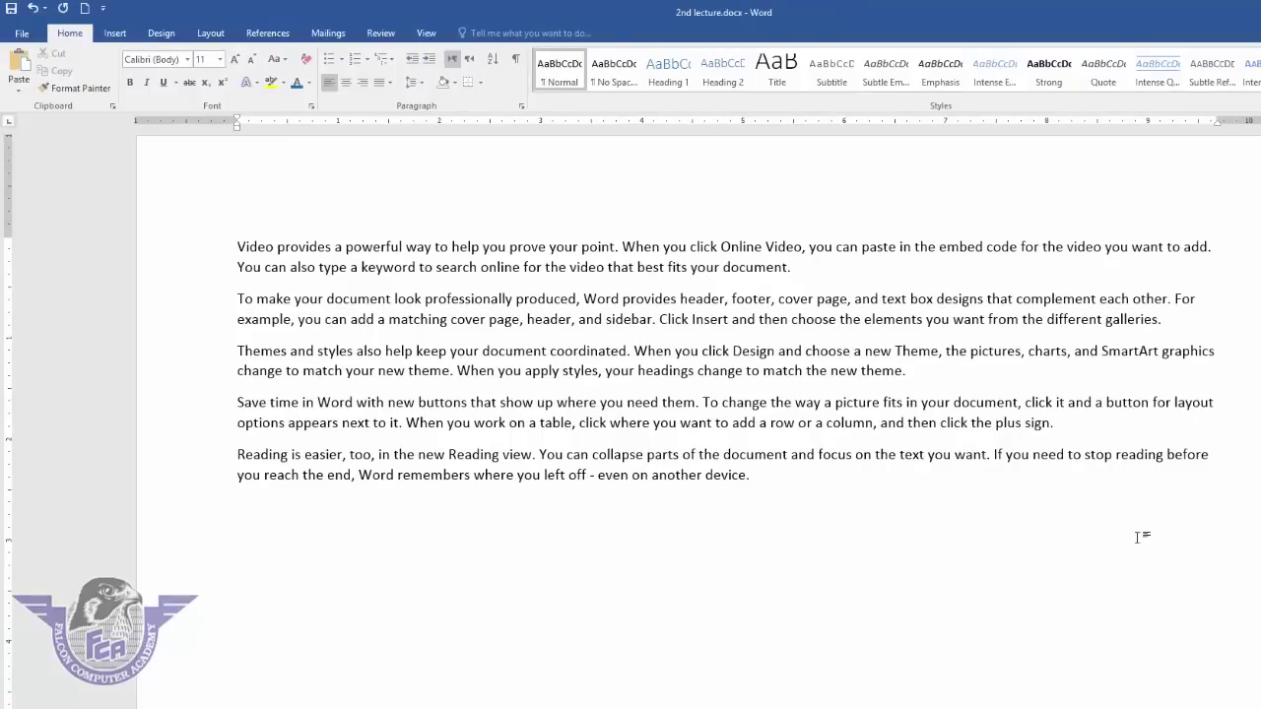
pyautogui.moveTo(800, 267); pyautogui.dragTo(162, 168)
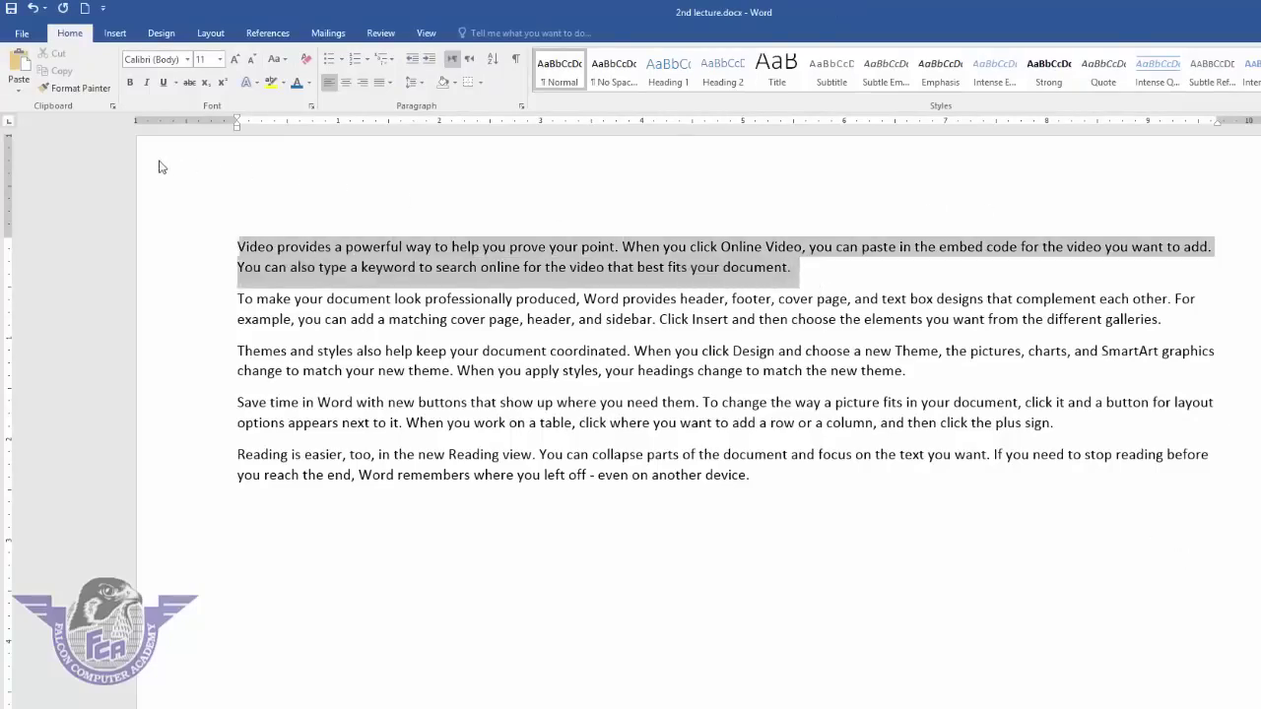
pyautogui.click(347, 85)
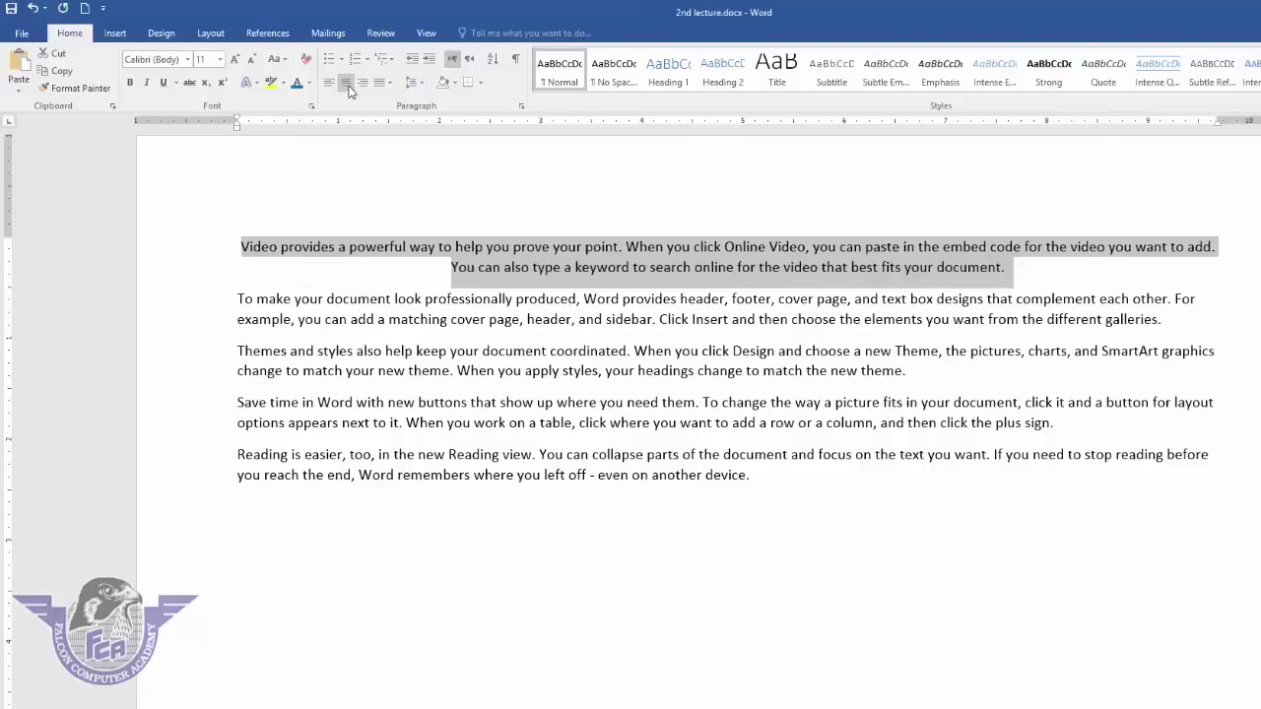
pyautogui.click(362, 84)
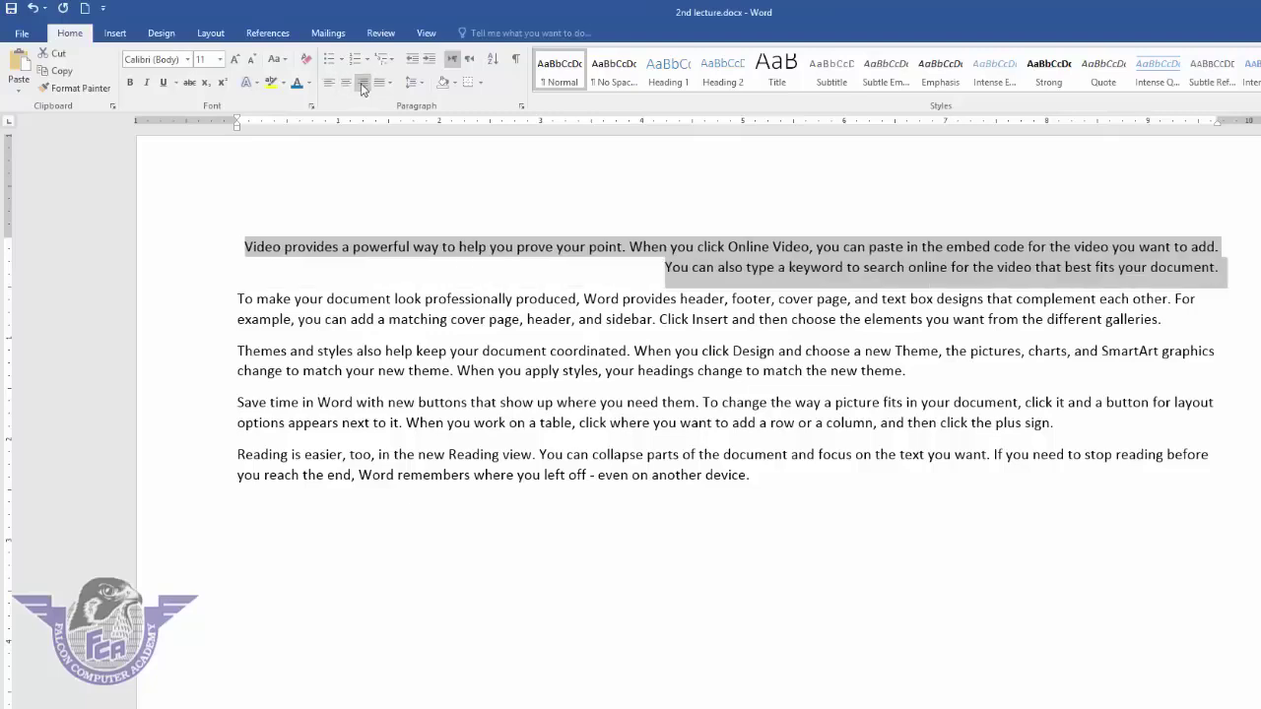
pyautogui.click(389, 83)
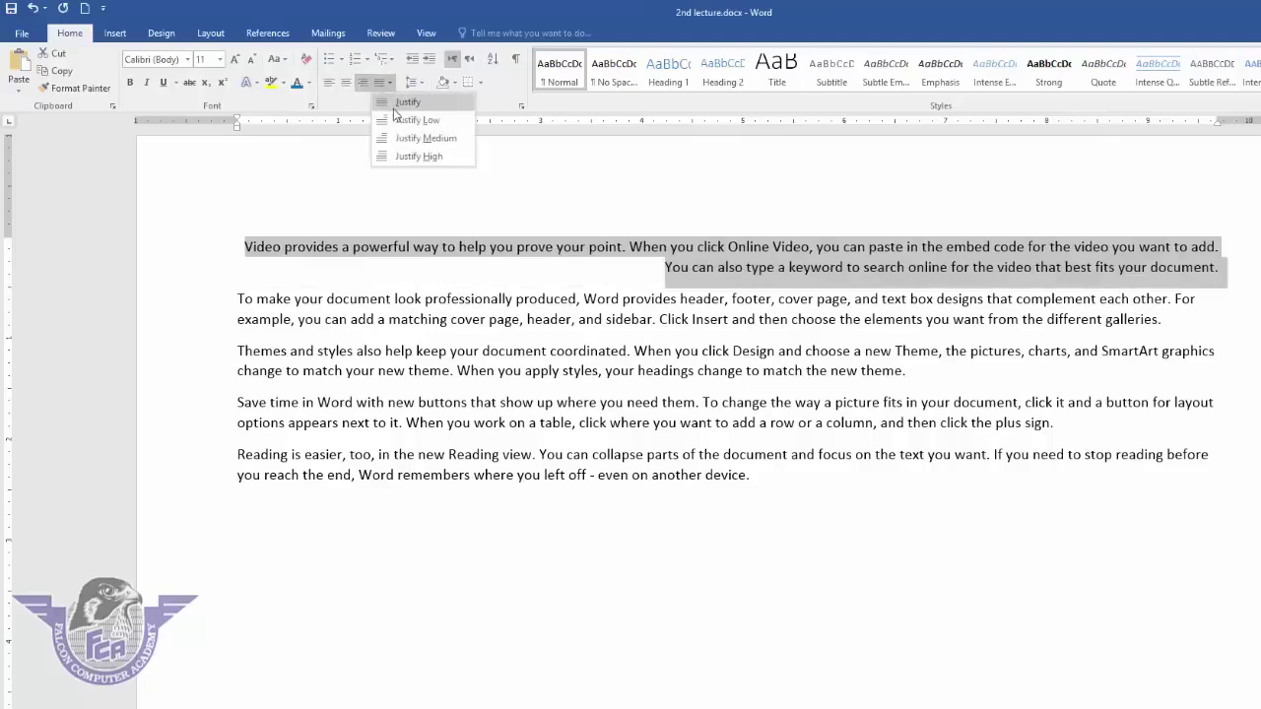
pyautogui.click(407, 102)
pyautogui.click(391, 84)
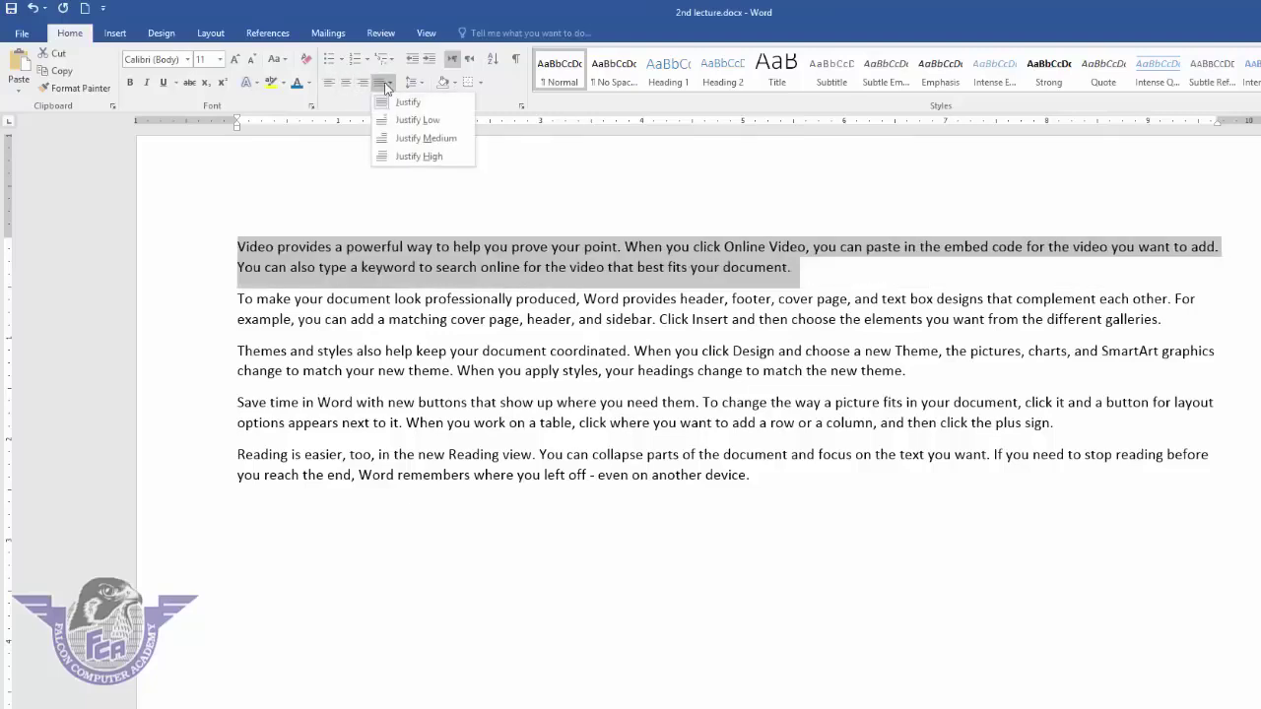
pyautogui.click(405, 132)
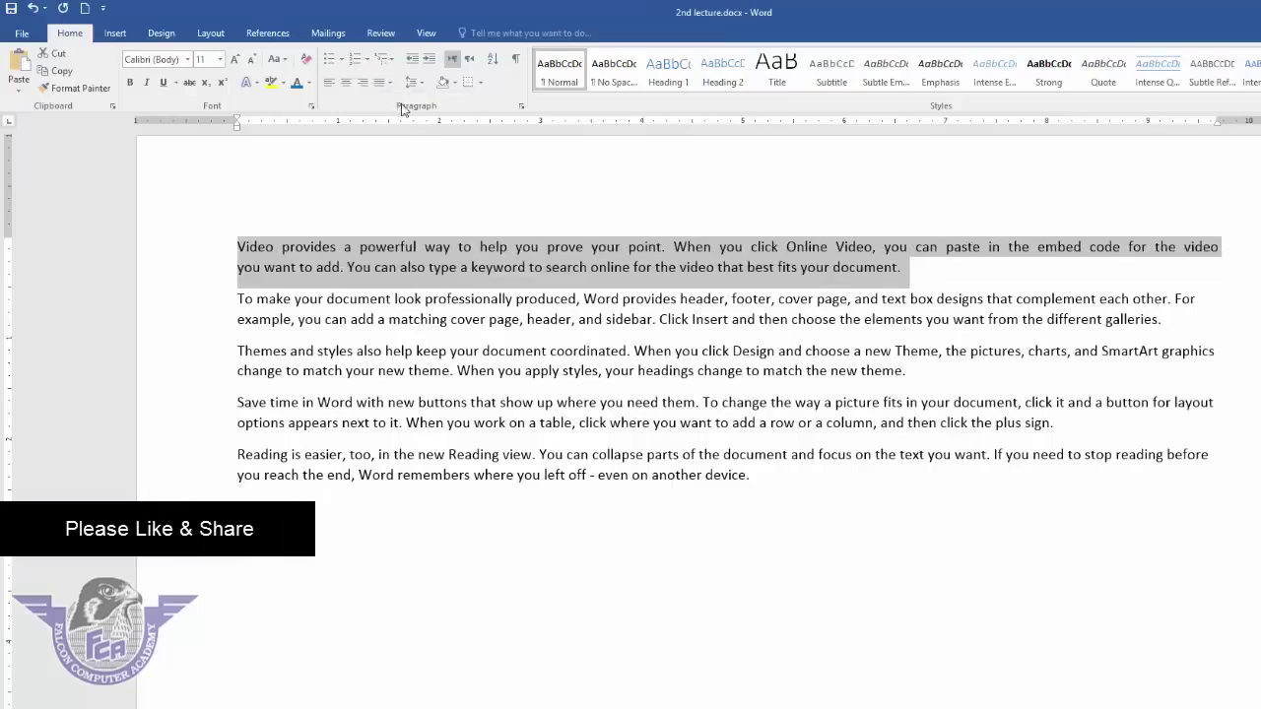
pyautogui.click(390, 84)
pyautogui.click(409, 157)
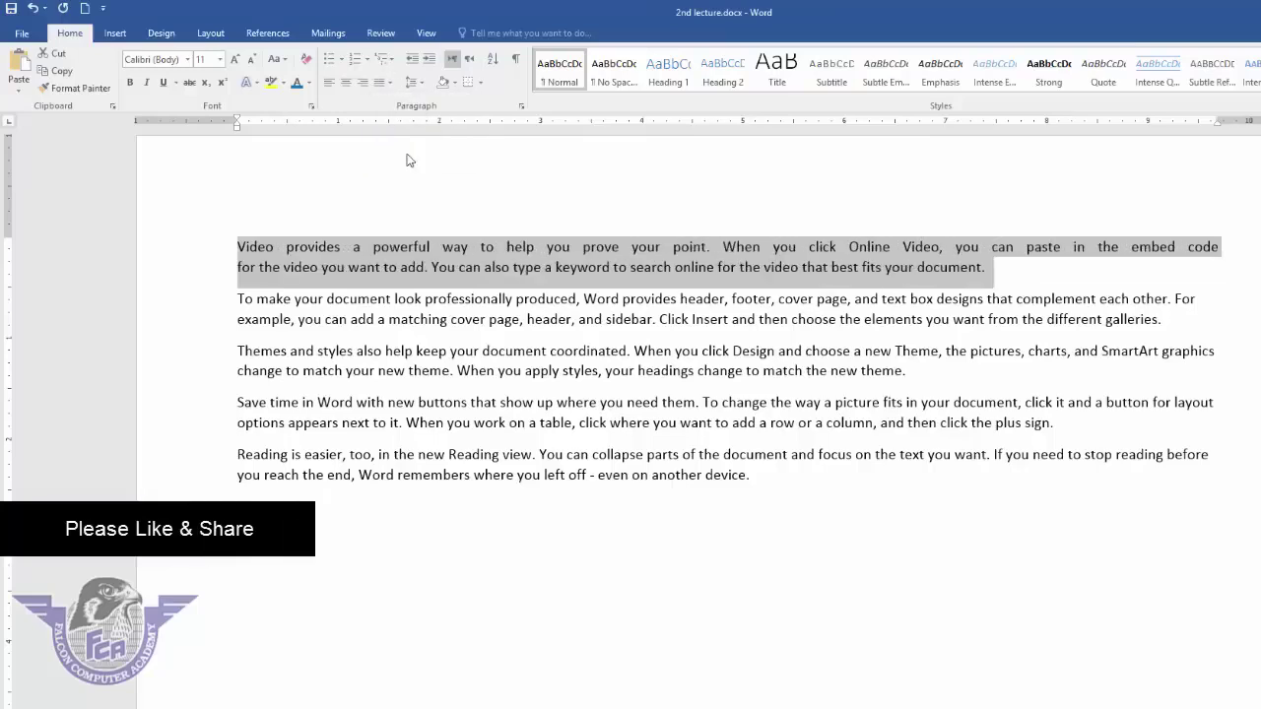
pyautogui.click(389, 84)
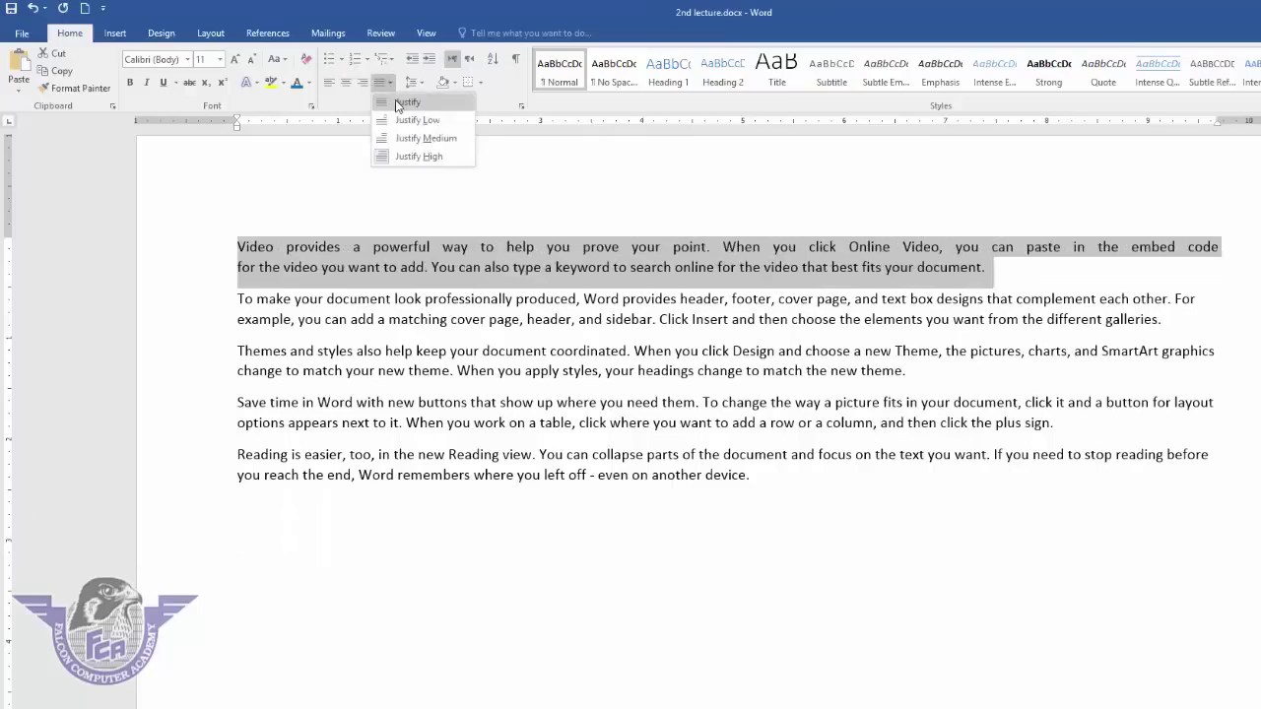
pyautogui.click(394, 102)
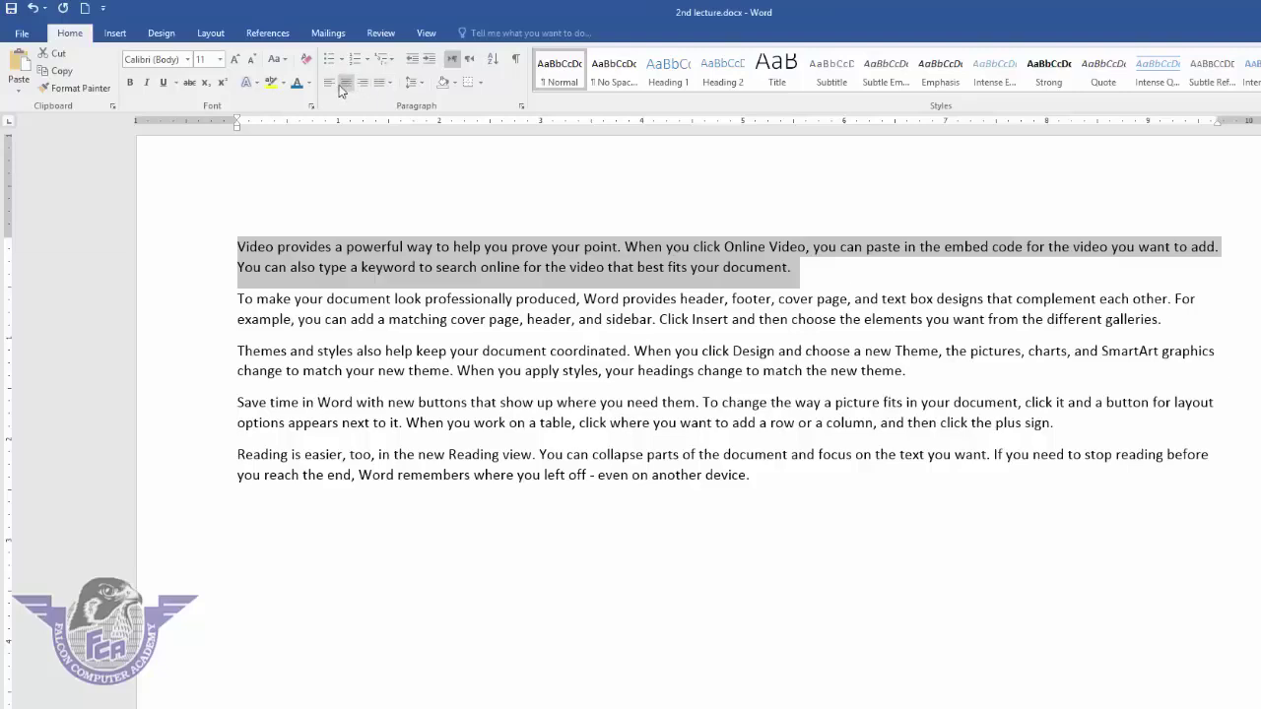
pyautogui.click(329, 83)
pyautogui.click(346, 84)
pyautogui.click(364, 84)
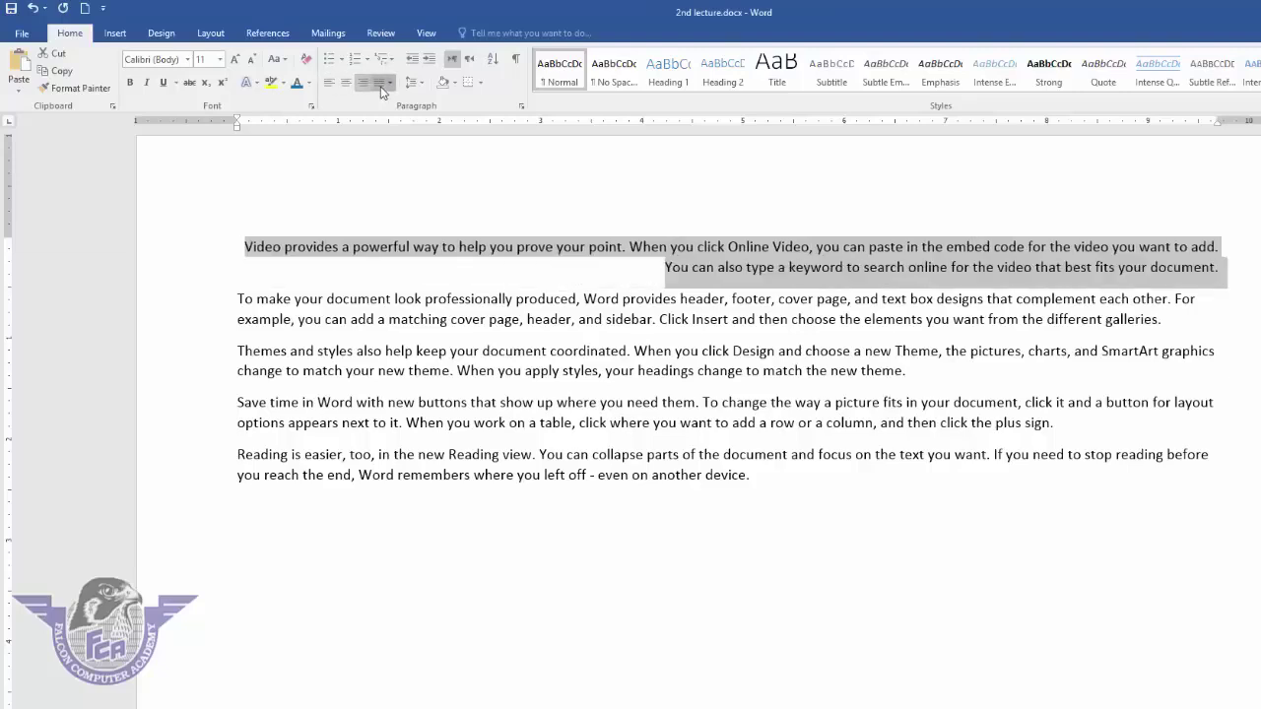
pyautogui.click(388, 85)
pyautogui.click(329, 85)
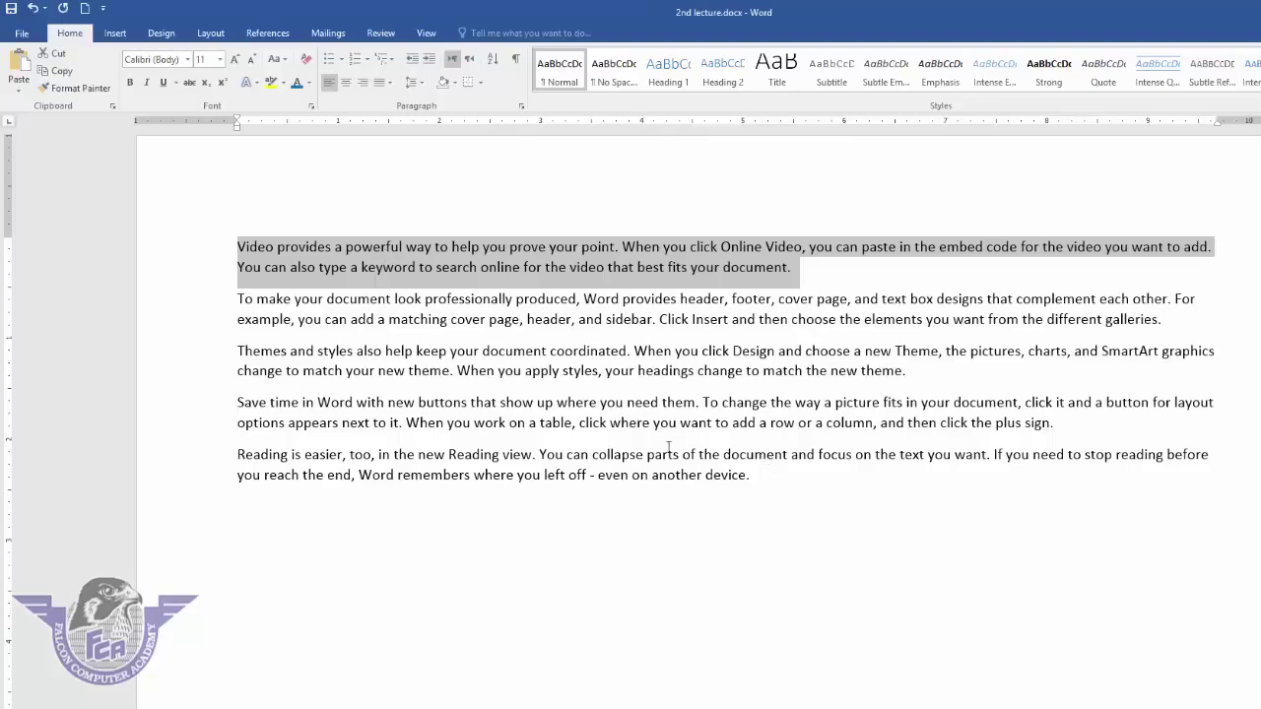
# - Set all the text to 1.15 line spacing and put the cursor before 'Video'
pyautogui.tripleClick(140, 226)
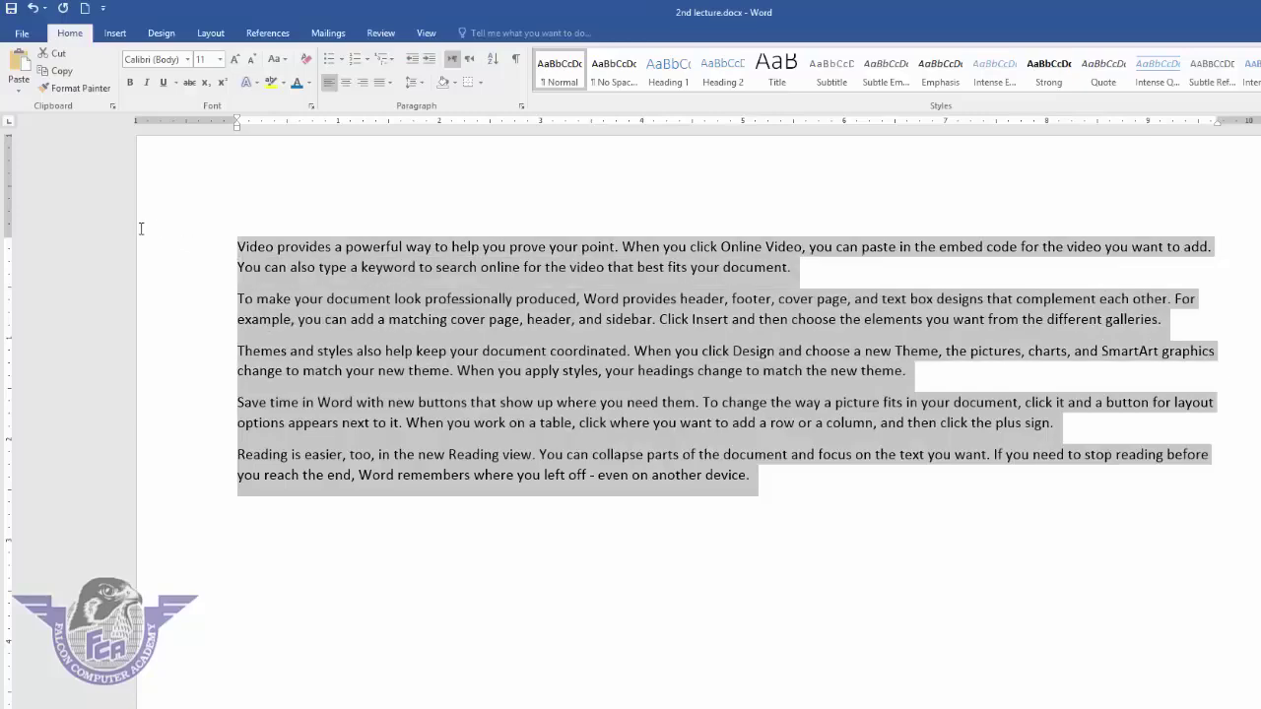
pyautogui.click(415, 82)
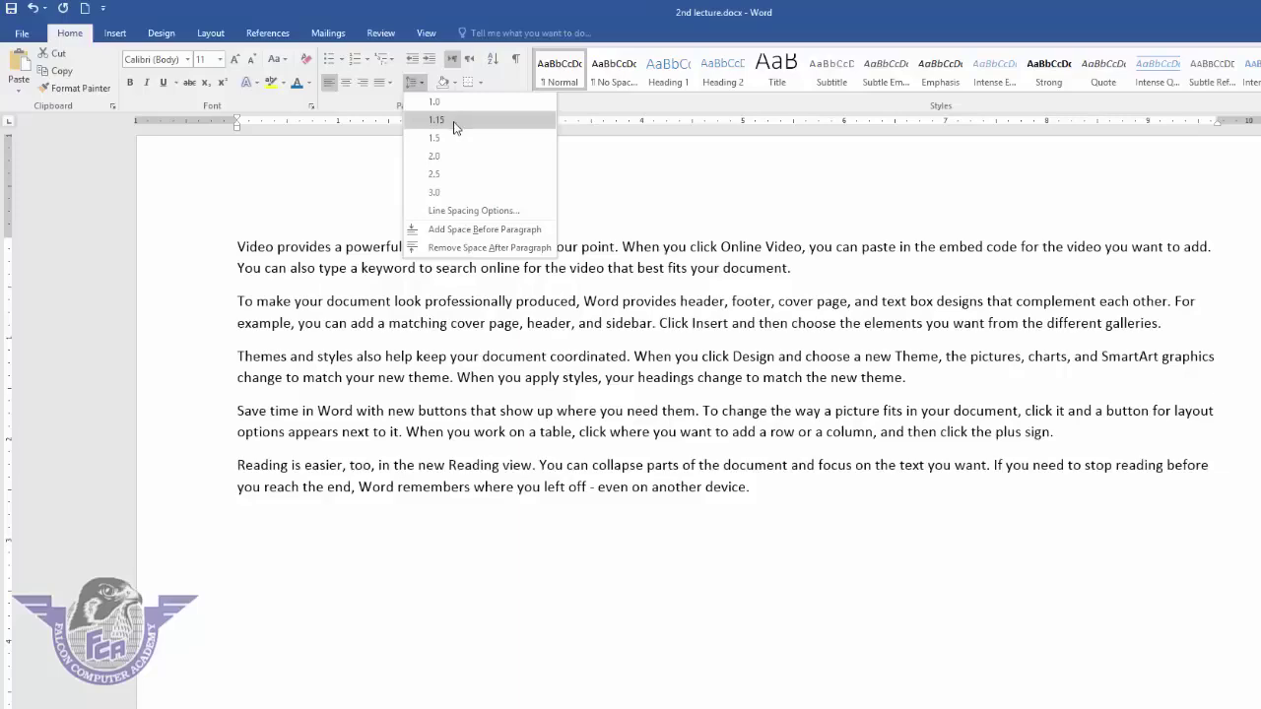
pyautogui.click(451, 119)
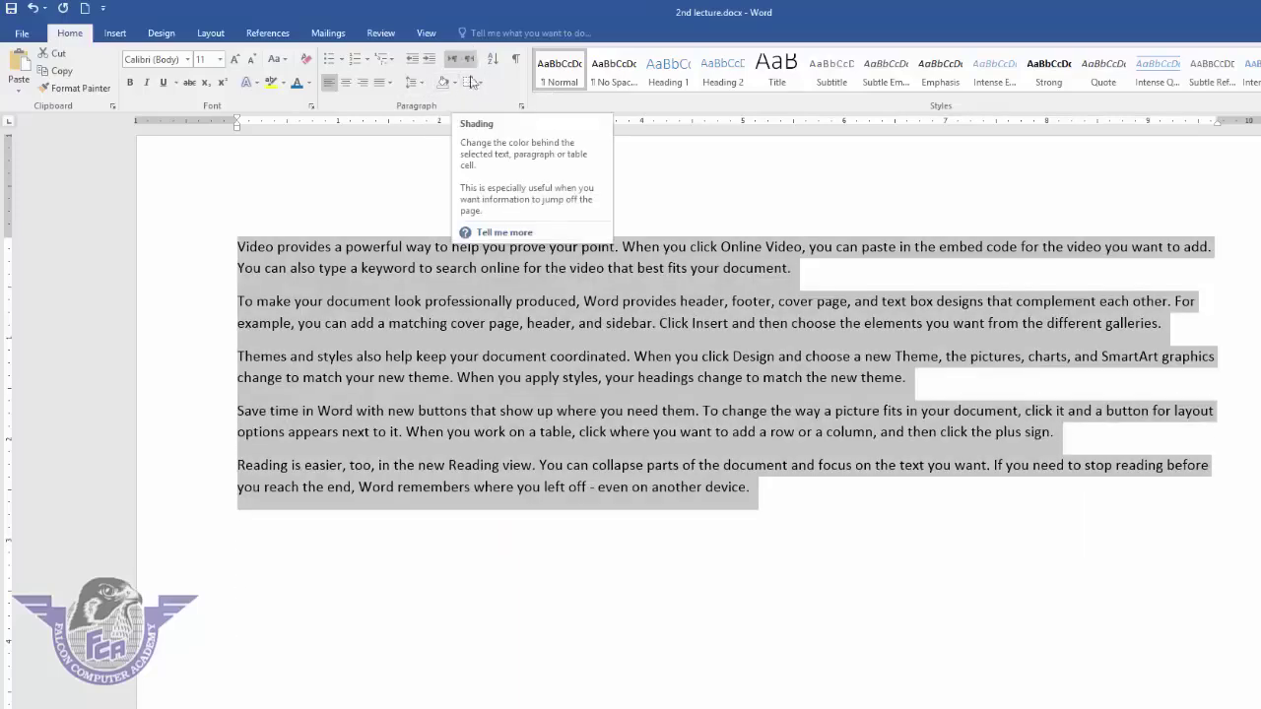
pyautogui.click(285, 254)
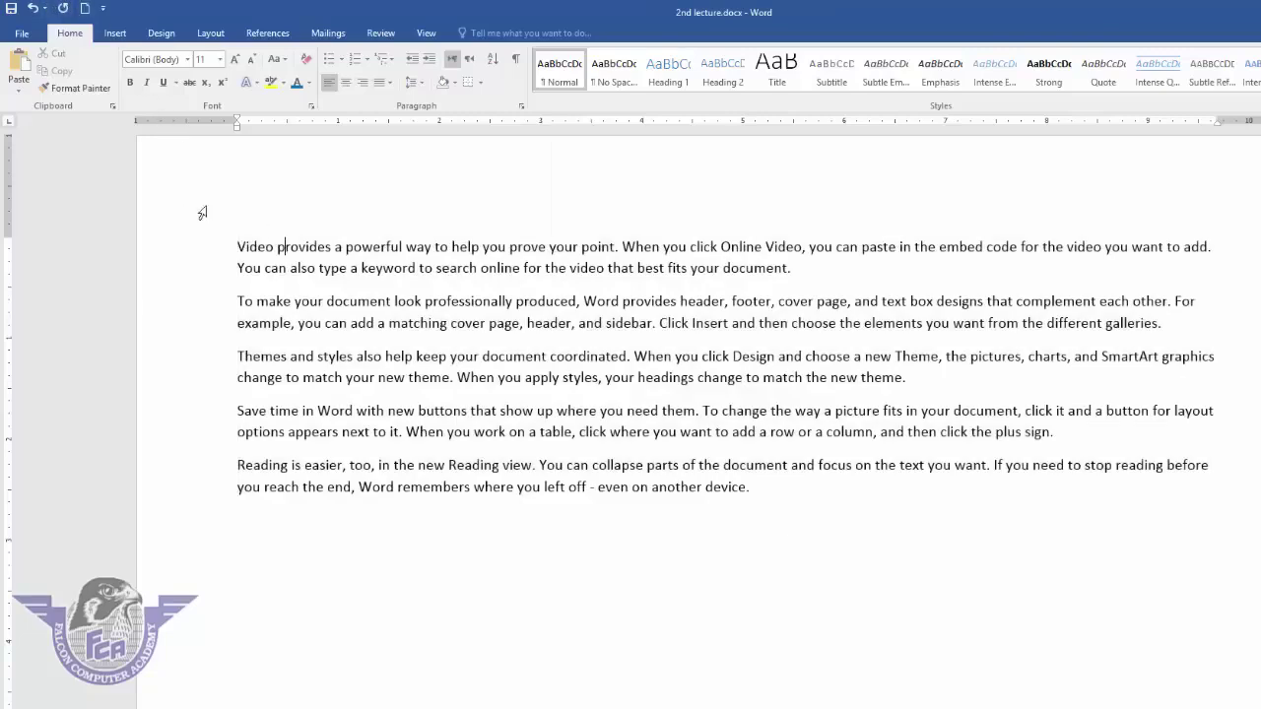
pyautogui.click(246, 248)
pyautogui.click(239, 247)
# - Add an 'Office Management' heading above the text, centred, 26 pt, with orange shading
pyautogui.press('Return')
pyautogui.press('Return')
pyautogui.press('Return')
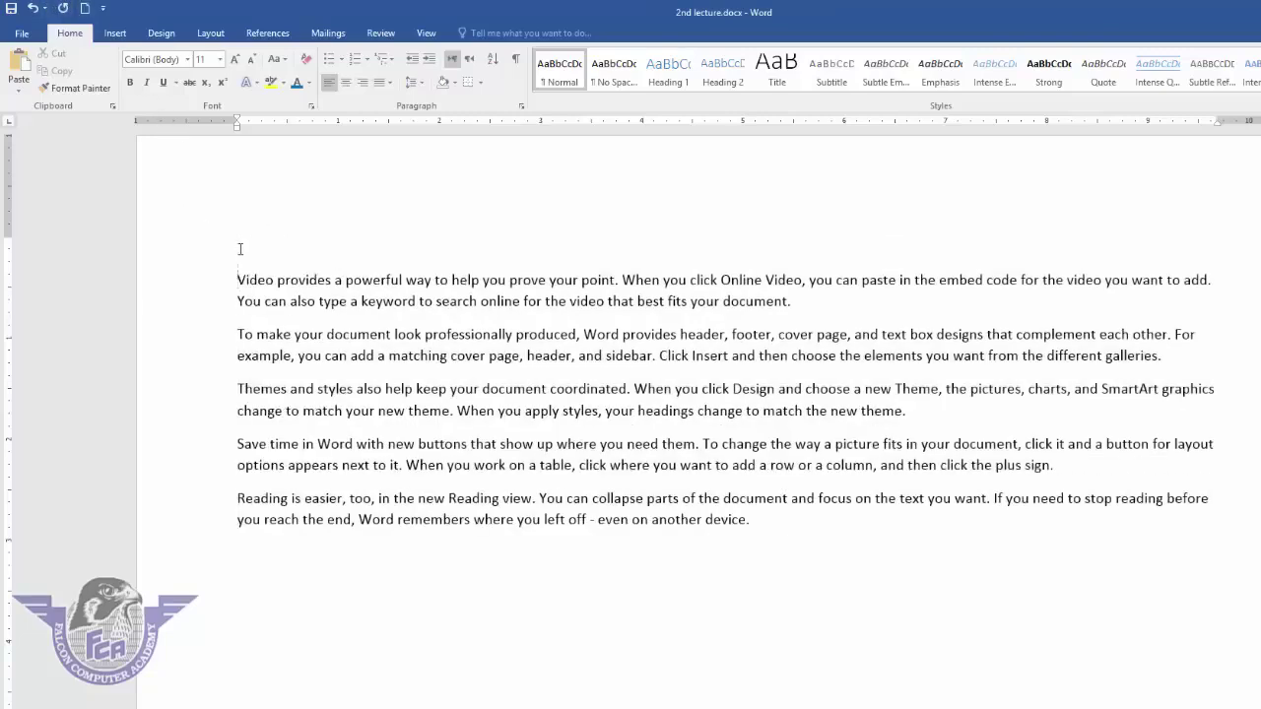
pyautogui.press('Up')
pyautogui.press('Up')
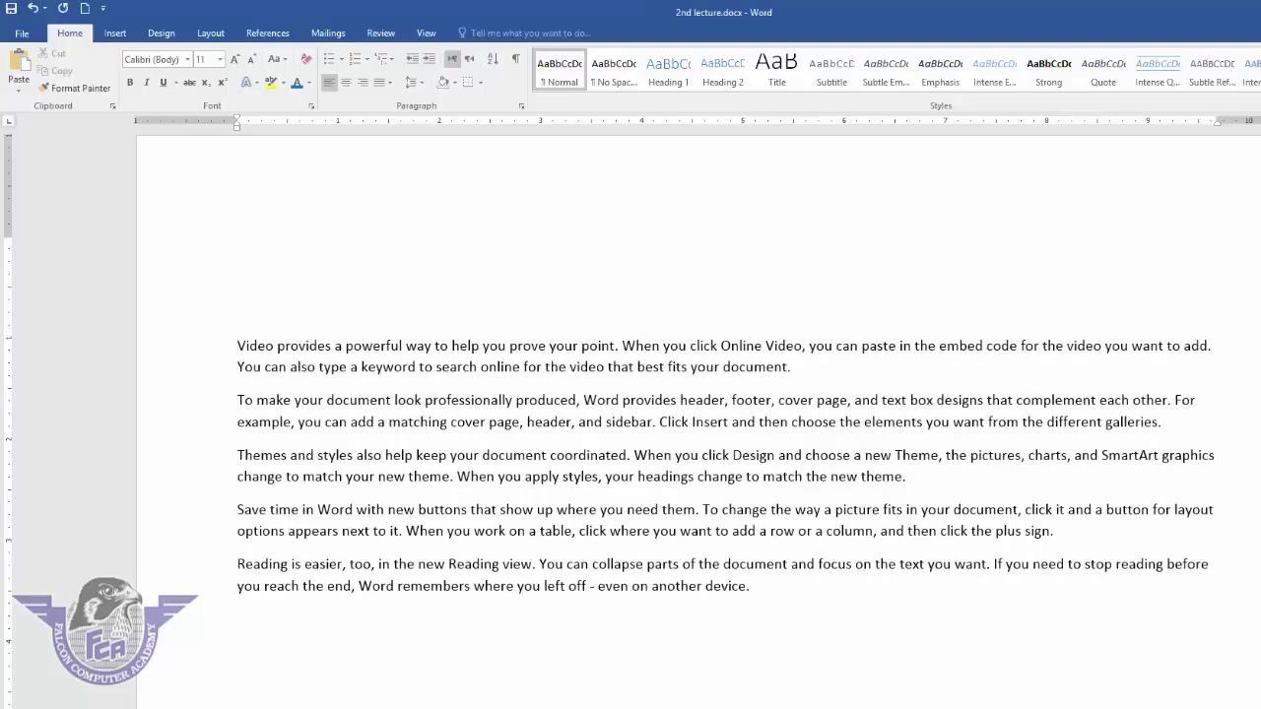
pyautogui.write('Office Management')
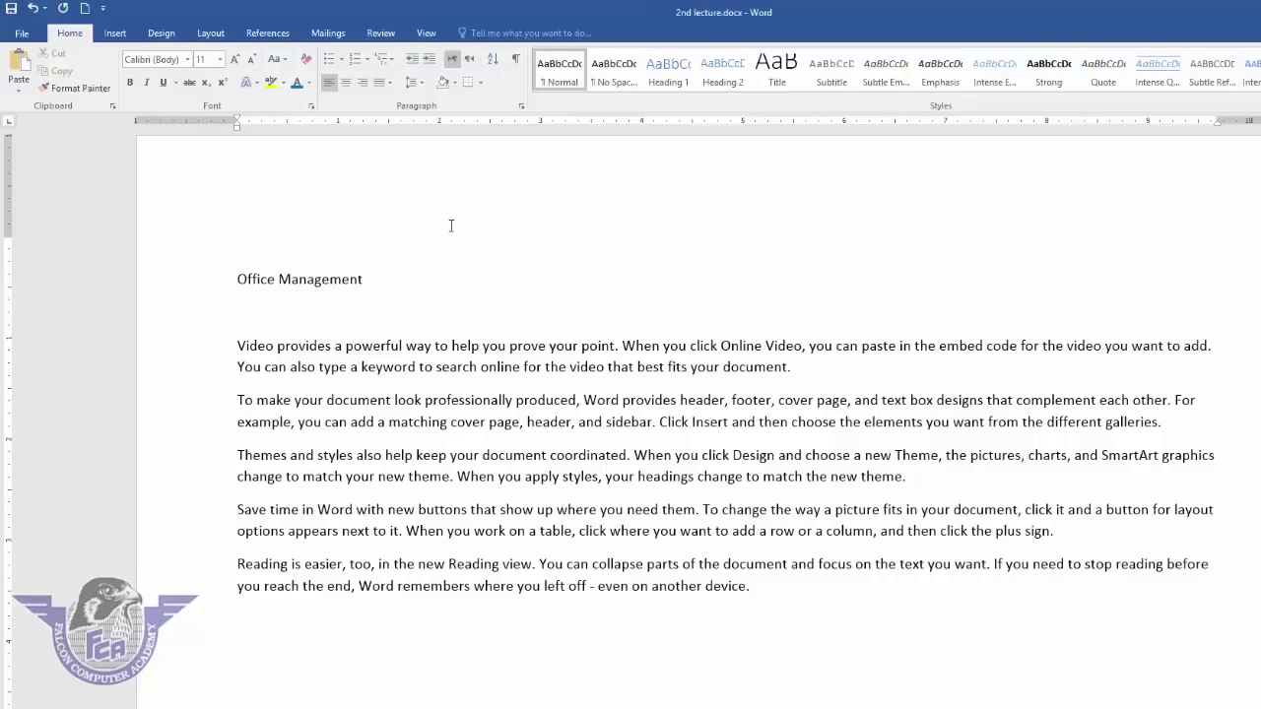
pyautogui.tripleClick(347, 283)
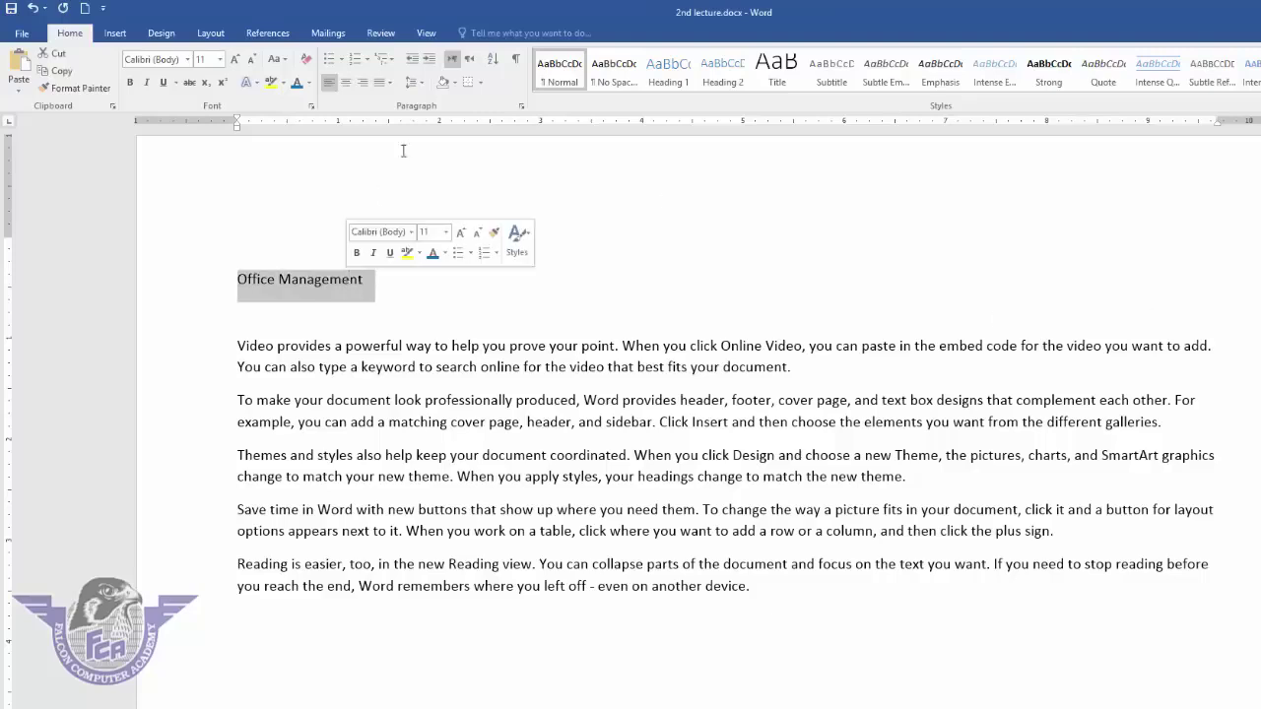
pyautogui.click(345, 86)
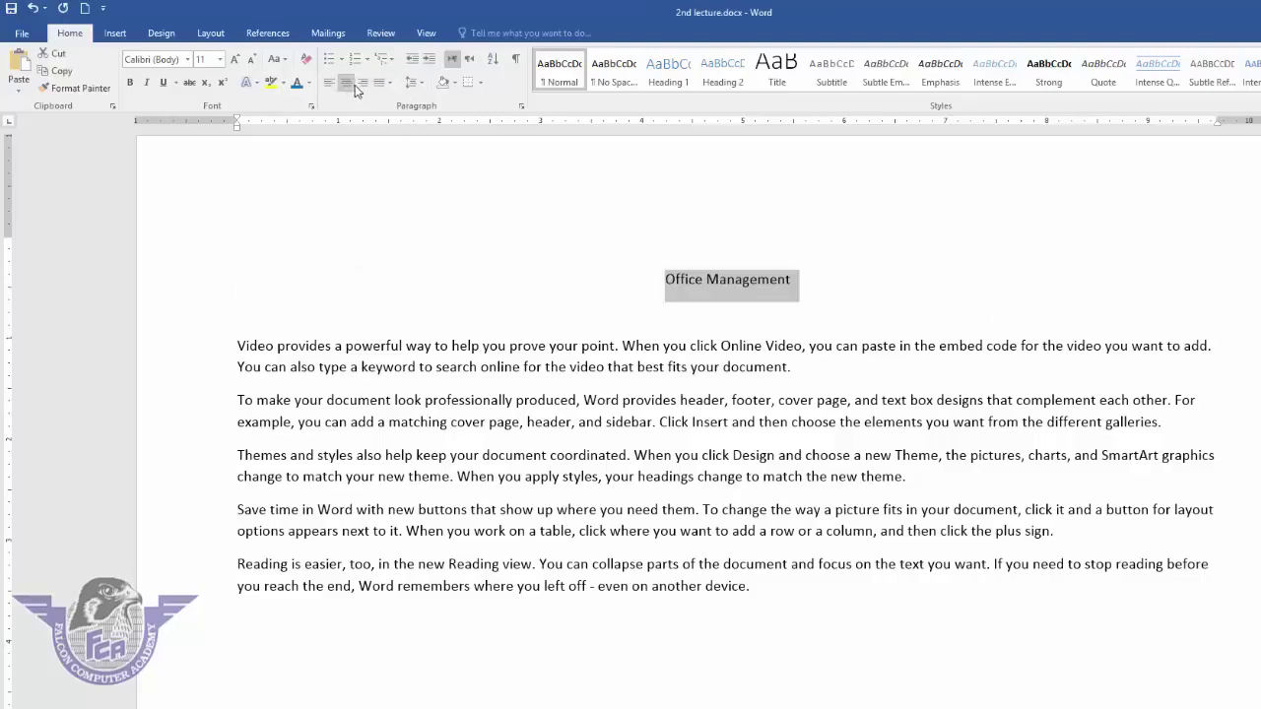
pyautogui.click(455, 83)
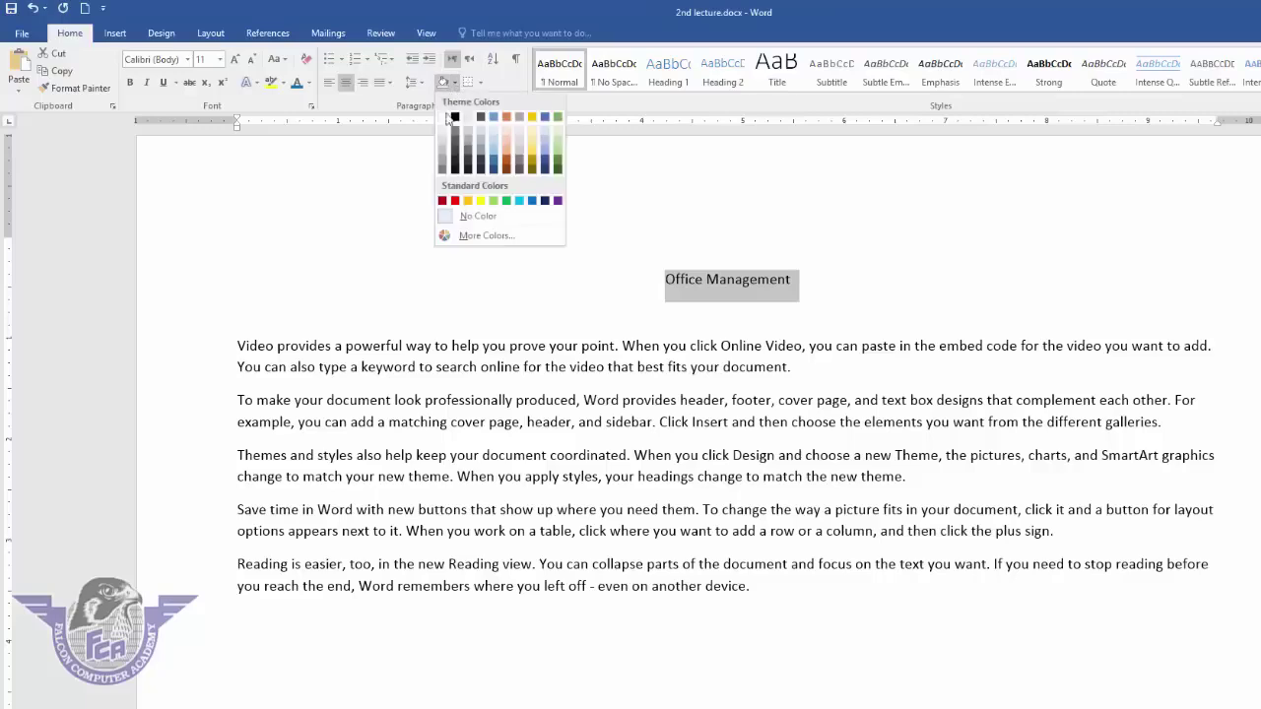
pyautogui.click(506, 118)
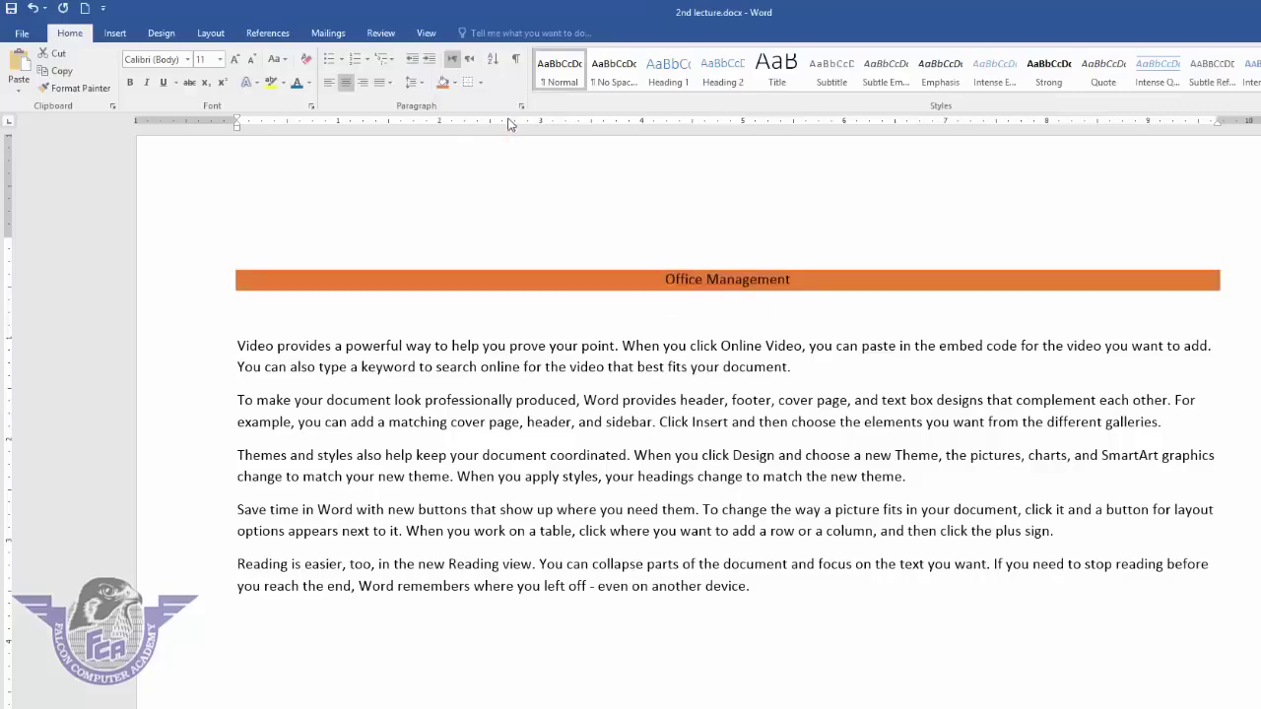
pyautogui.click(221, 59)
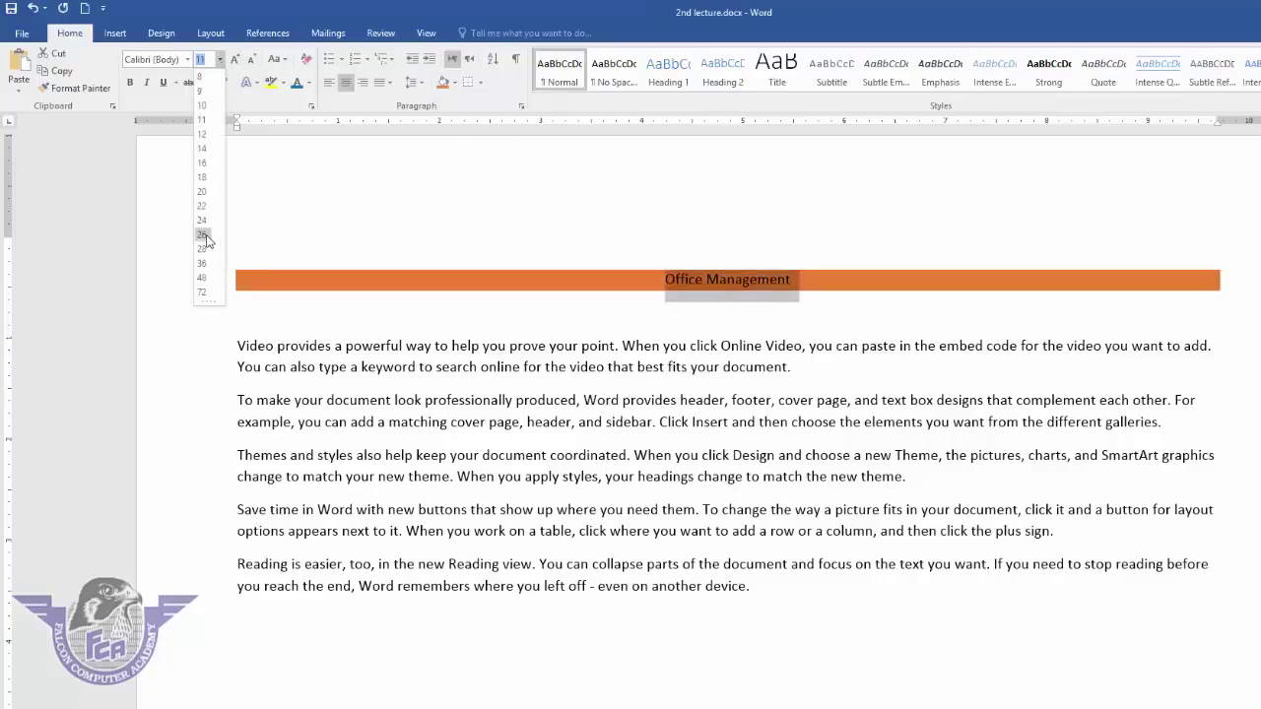
pyautogui.click(203, 236)
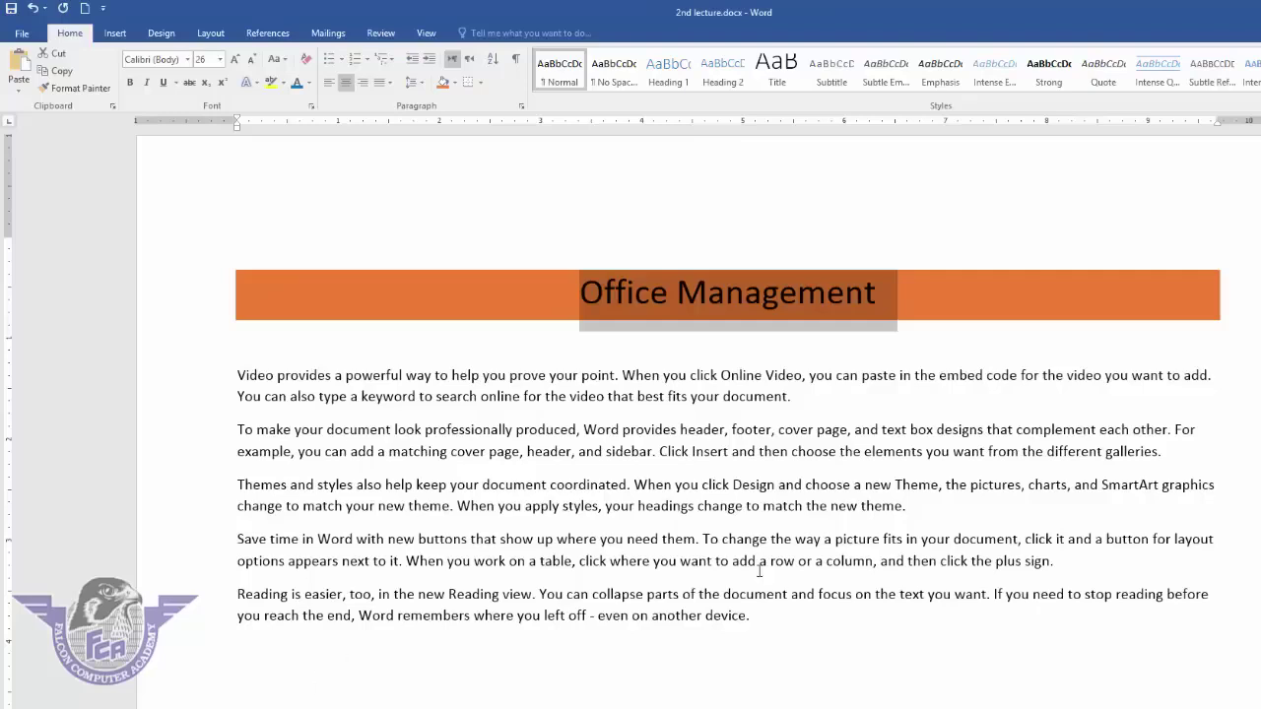
pyautogui.click(748, 342)
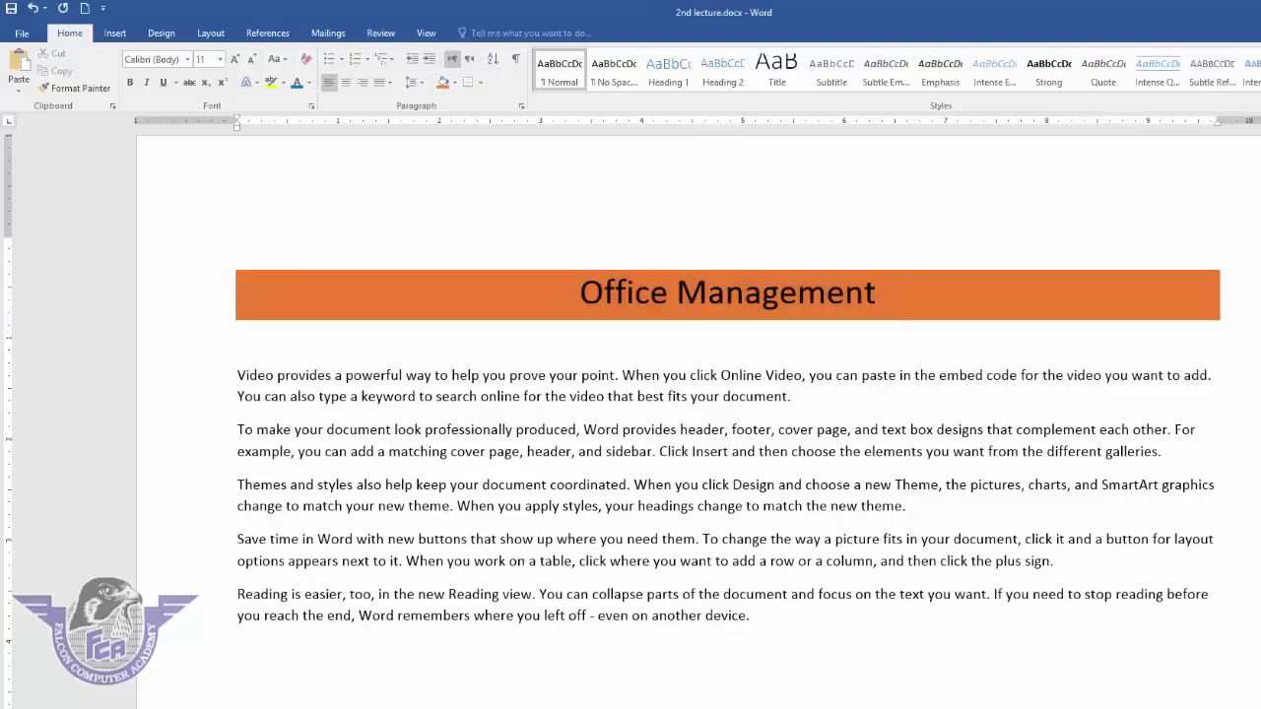
# - Type the list items word, excel, power point and inpage on separate lines
pyautogui.write('word')
pyautogui.press('Return')
pyautogui.write('excel')
pyautogui.press('Return')
pyautogui.write('power point')
pyautogui.press('Return')
pyautogui.write('inpage')
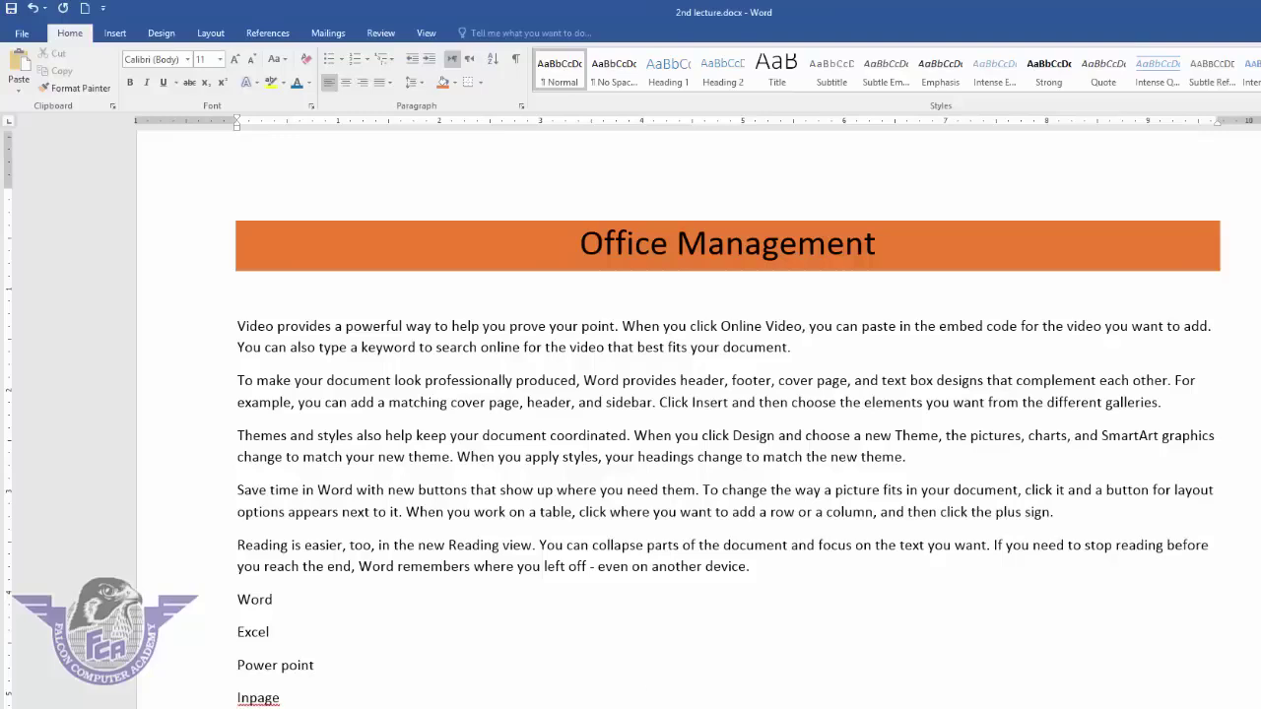
# - Add inside horizontal borders between the Word through Inpage list lines
pyautogui.moveTo(284, 698); pyautogui.dragTo(236, 597)
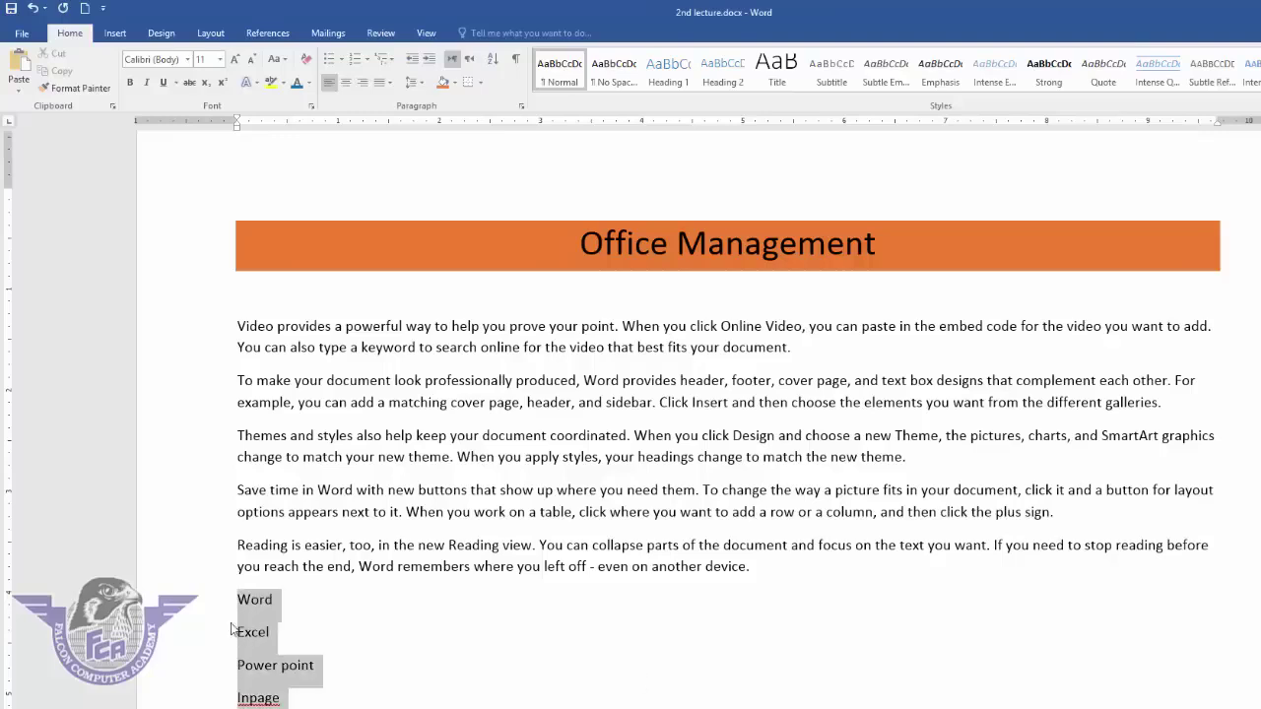
pyautogui.click(481, 82)
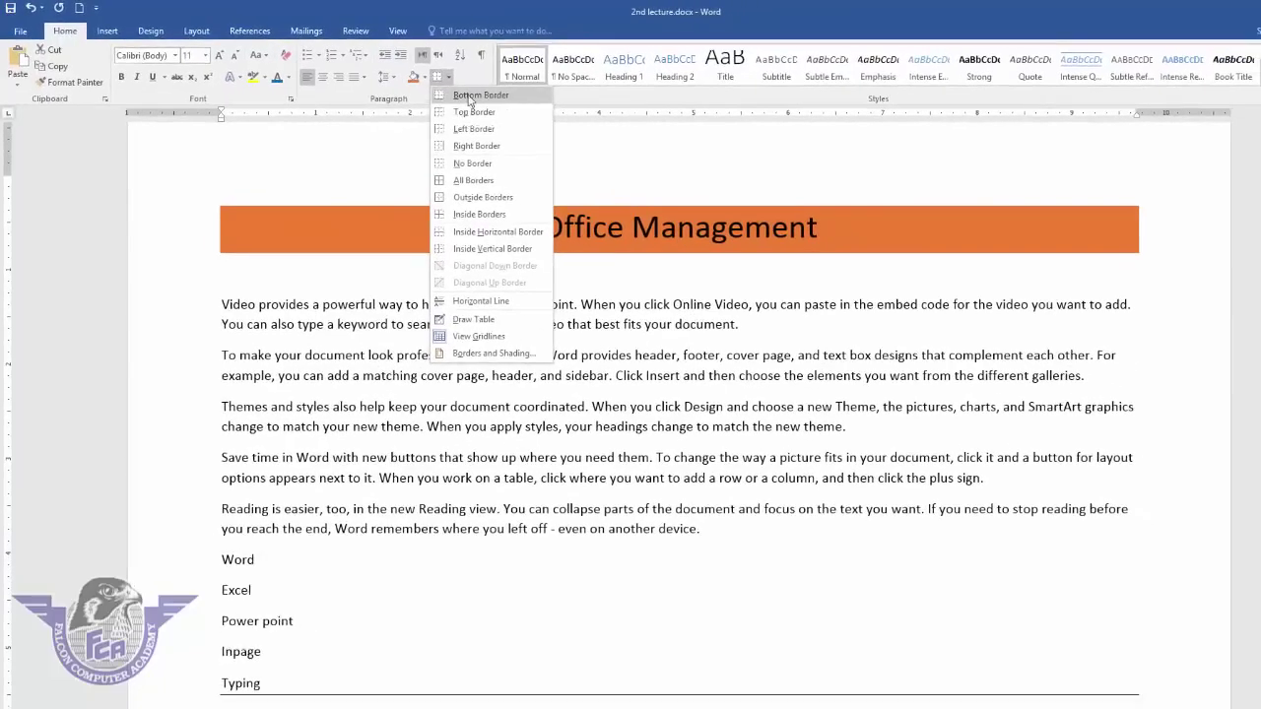
pyautogui.click(469, 239)
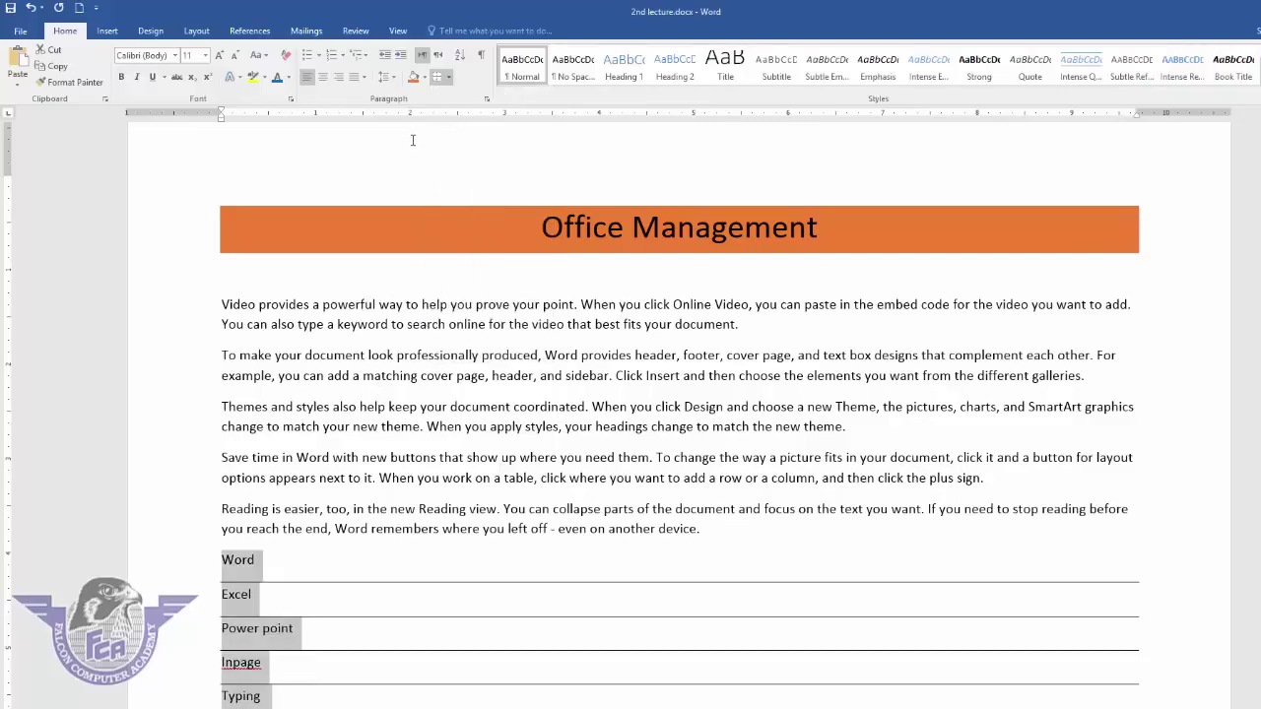
pyautogui.click(755, 591)
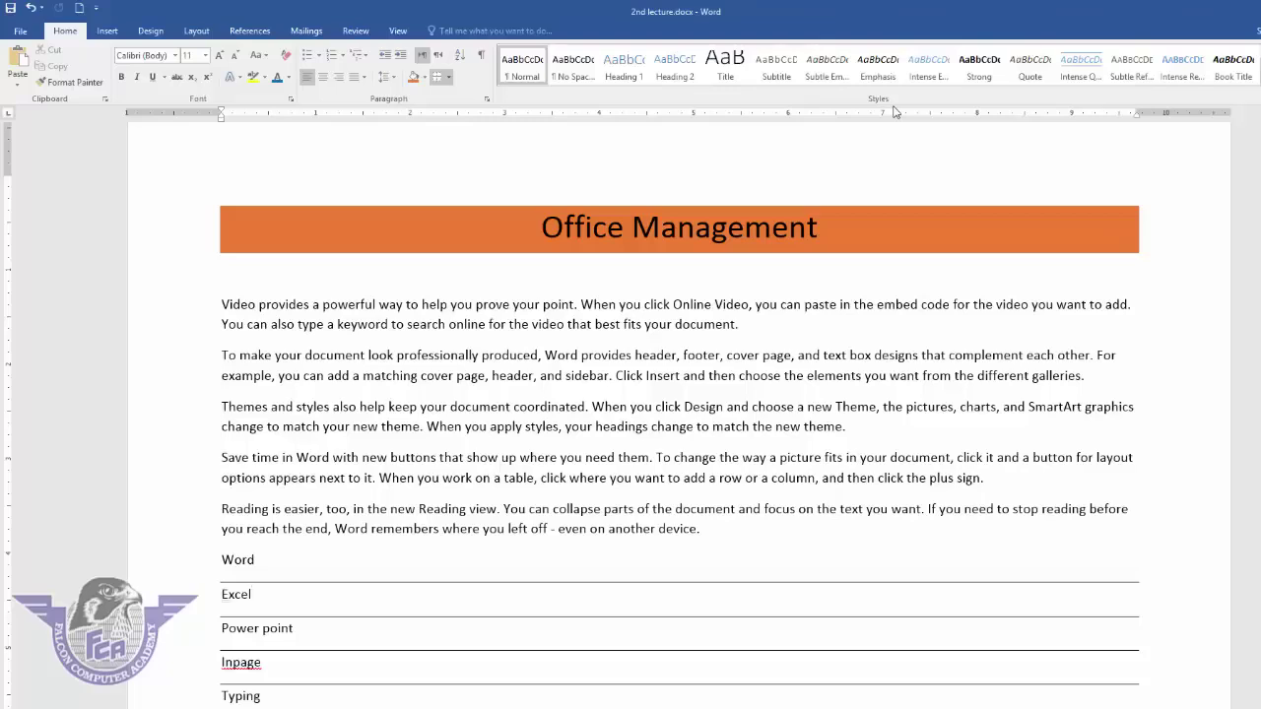
# - Create a new blank document from File > New
pyautogui.click(20, 32)
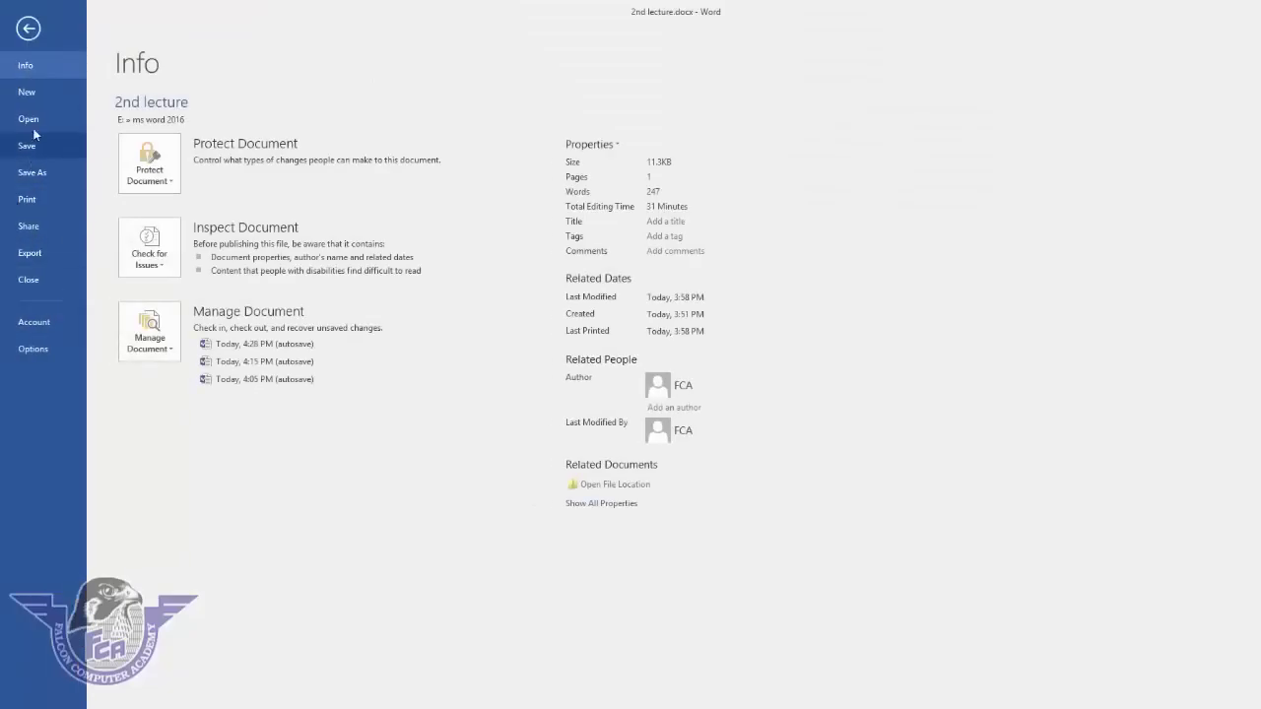
pyautogui.click(34, 95)
pyautogui.click(199, 235)
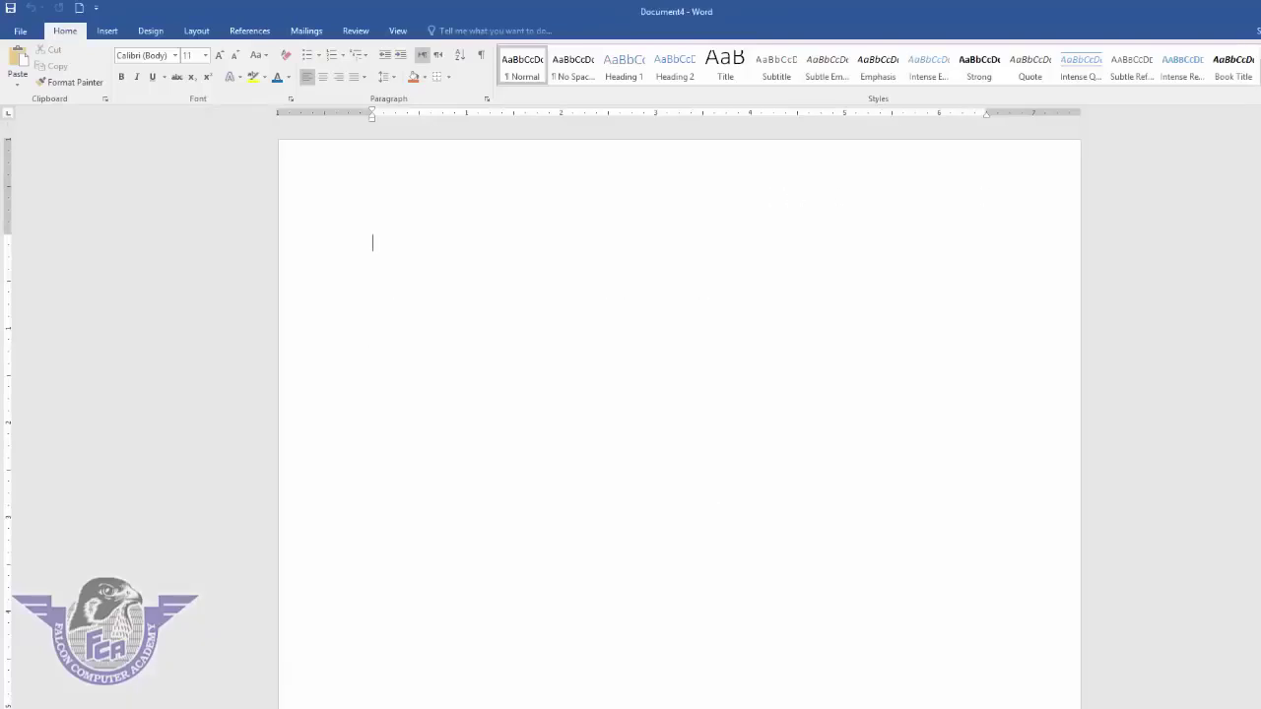
# - Type Office Management, word, excel and power point on separate lines
pyautogui.write('Office Manag')
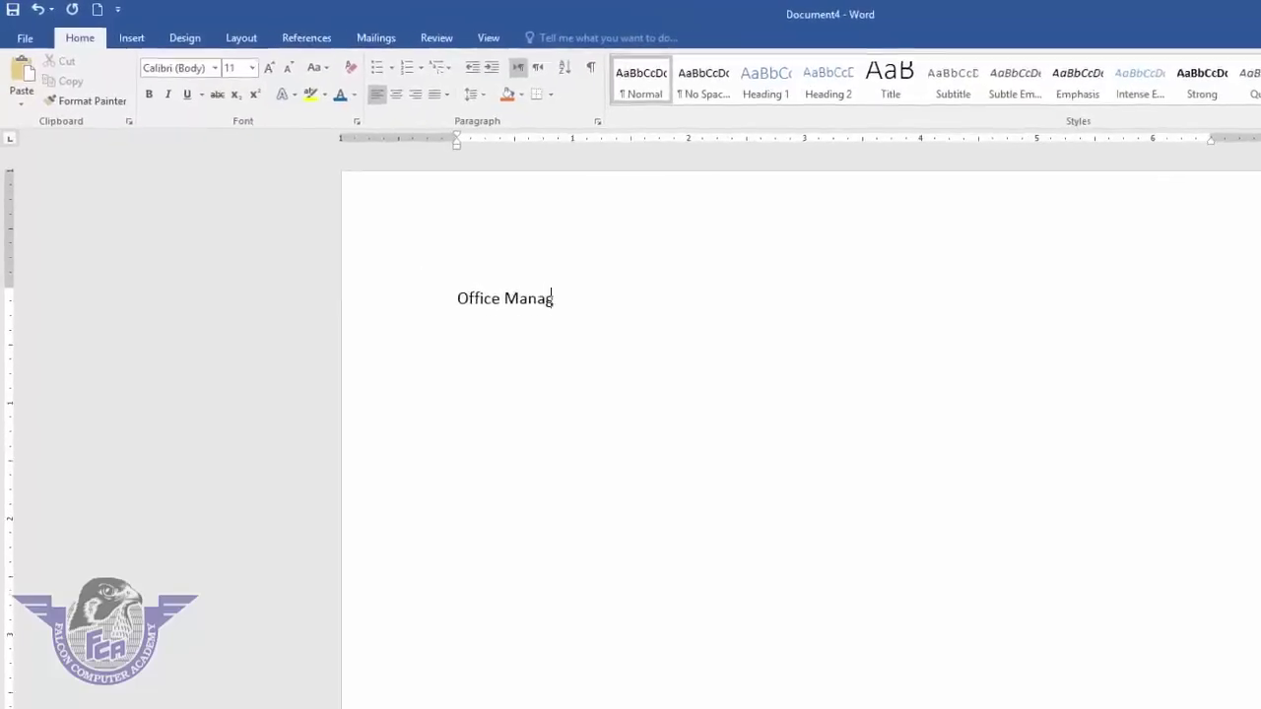
pyautogui.write('mee')
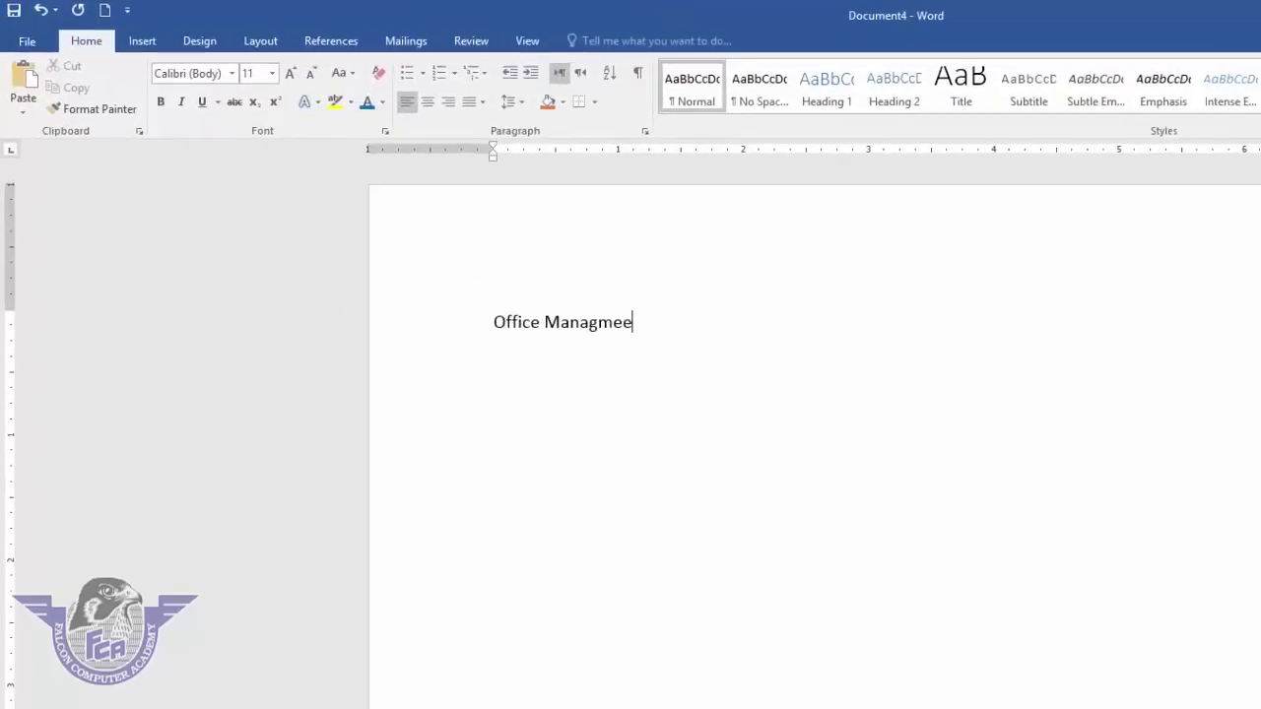
pyautogui.press('BackSpace')
pyautogui.press('BackSpace')
pyautogui.press('BackSpace')
pyautogui.write('ement')
pyautogui.press('Return')
pyautogui.write('word')
pyautogui.press('Return')
pyautogui.write('excel')
pyautogui.press('Return')
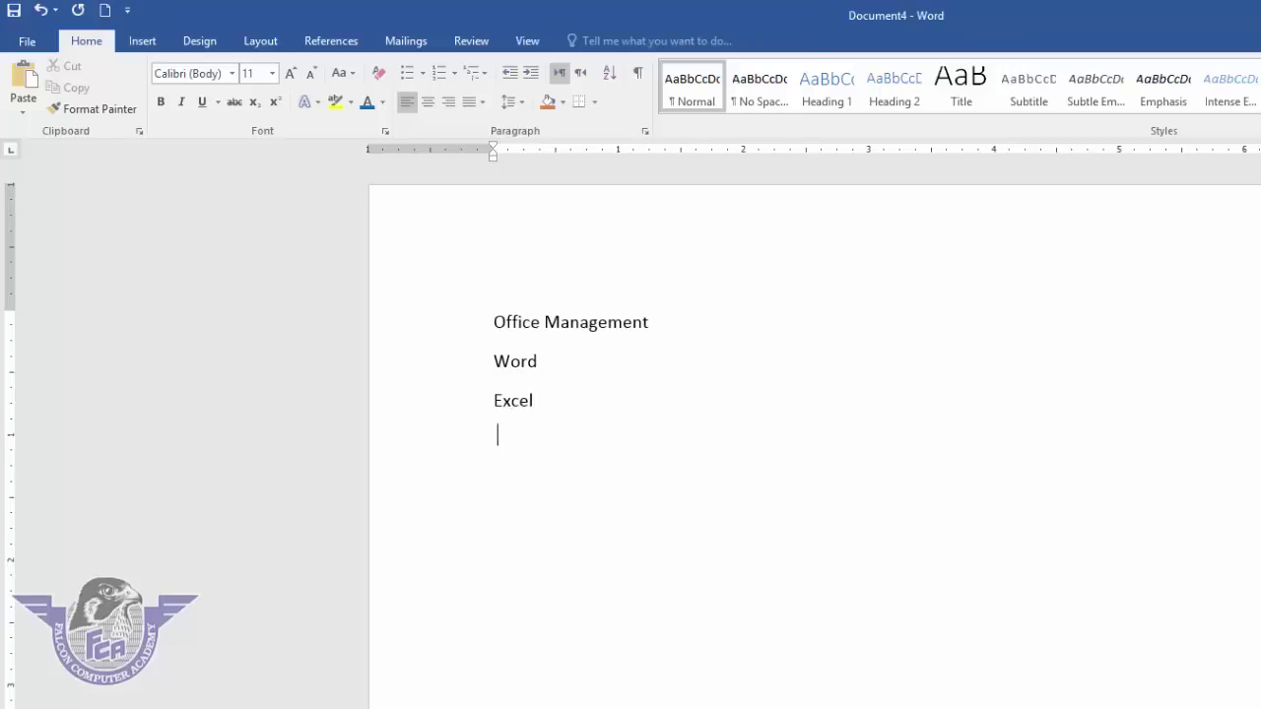
pyautogui.write('power point')
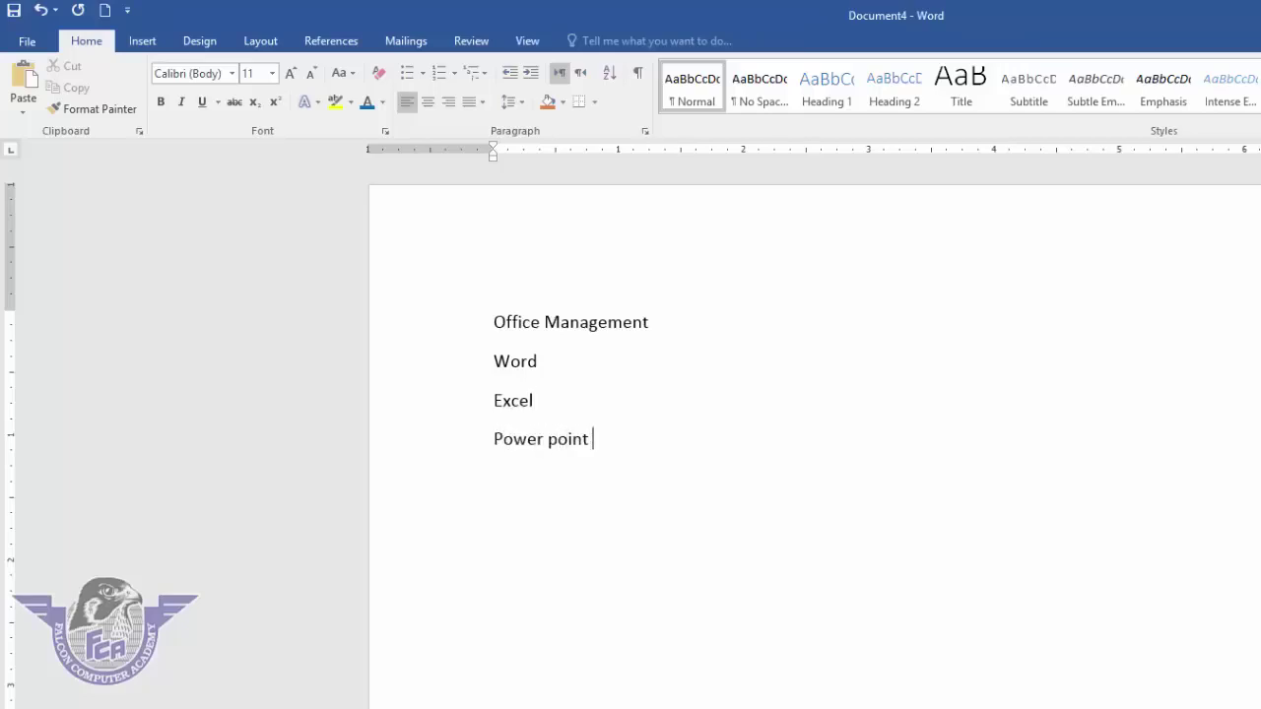
# - Add blank lines to continue onto the next page and scroll down to it
pyautogui.press('Return')
pyautogui.press('Return')
pyautogui.press('Return')
pyautogui.press('Return')
pyautogui.press('Return')
pyautogui.press('Return')
pyautogui.press('Return')
pyautogui.press('Return')
pyautogui.press('Return')
pyautogui.press('Return')
pyautogui.press('Return')
pyautogui.press('Return')
pyautogui.press('Return')
pyautogui.press('Return')
pyautogui.press('Return')
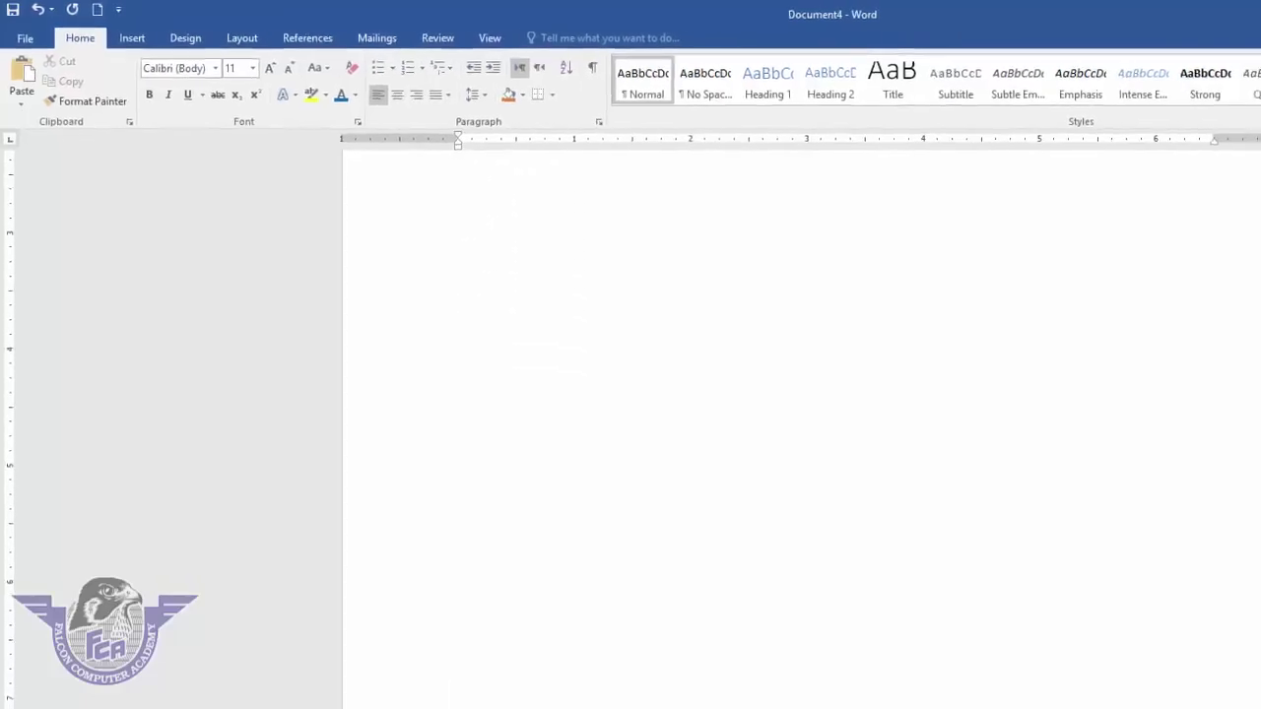
pyautogui.press('Return')
pyautogui.press('Return')
pyautogui.press('Return')
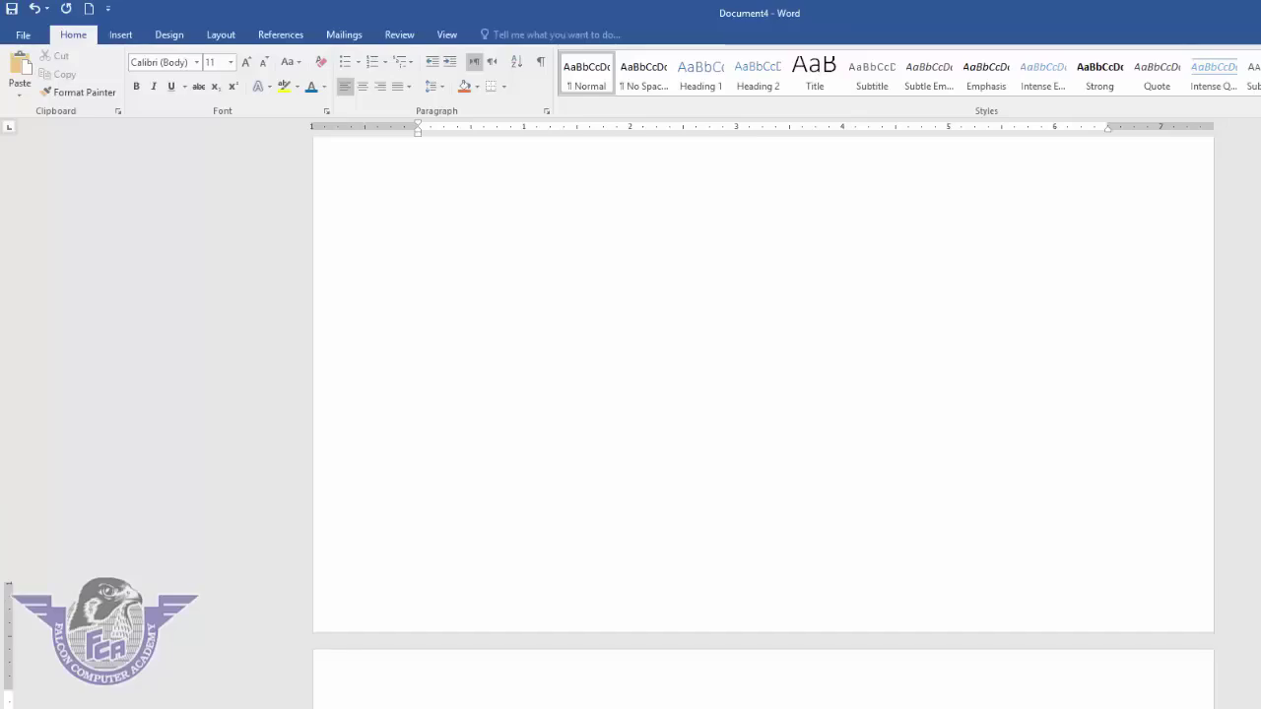
pyautogui.scroll(-1, 764, 394)
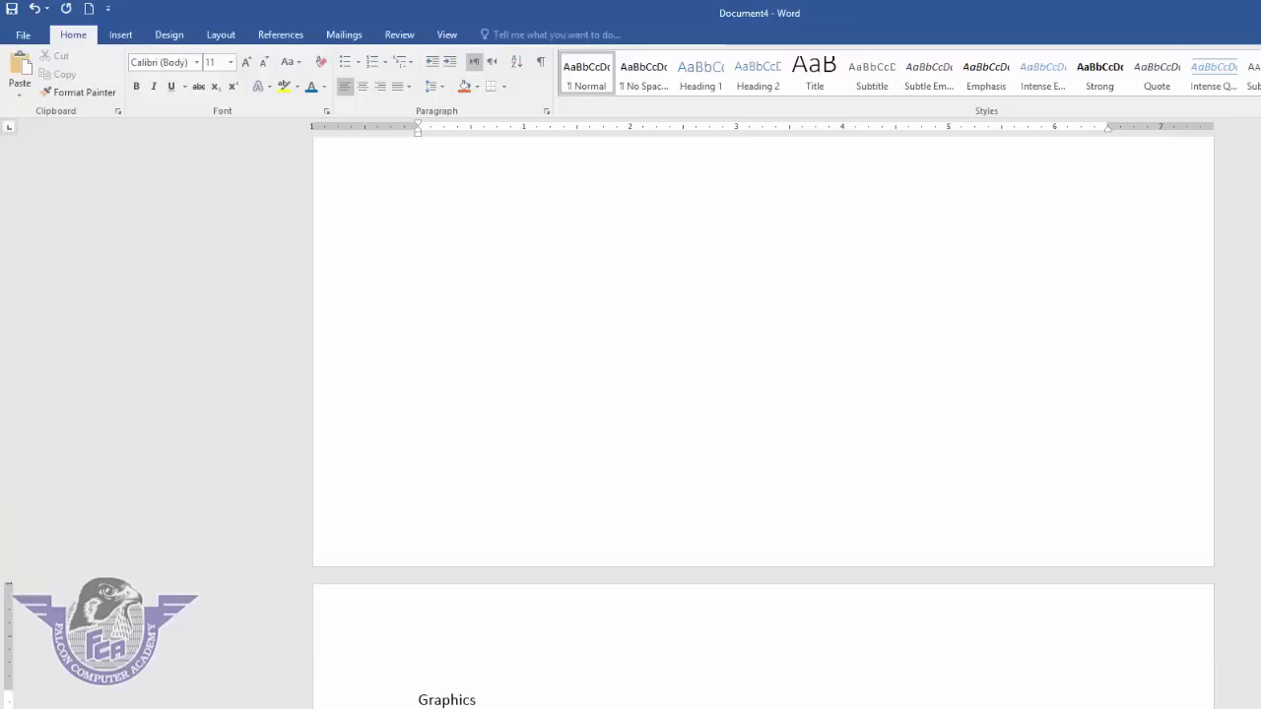
pyautogui.scroll(-3, 763, 443)
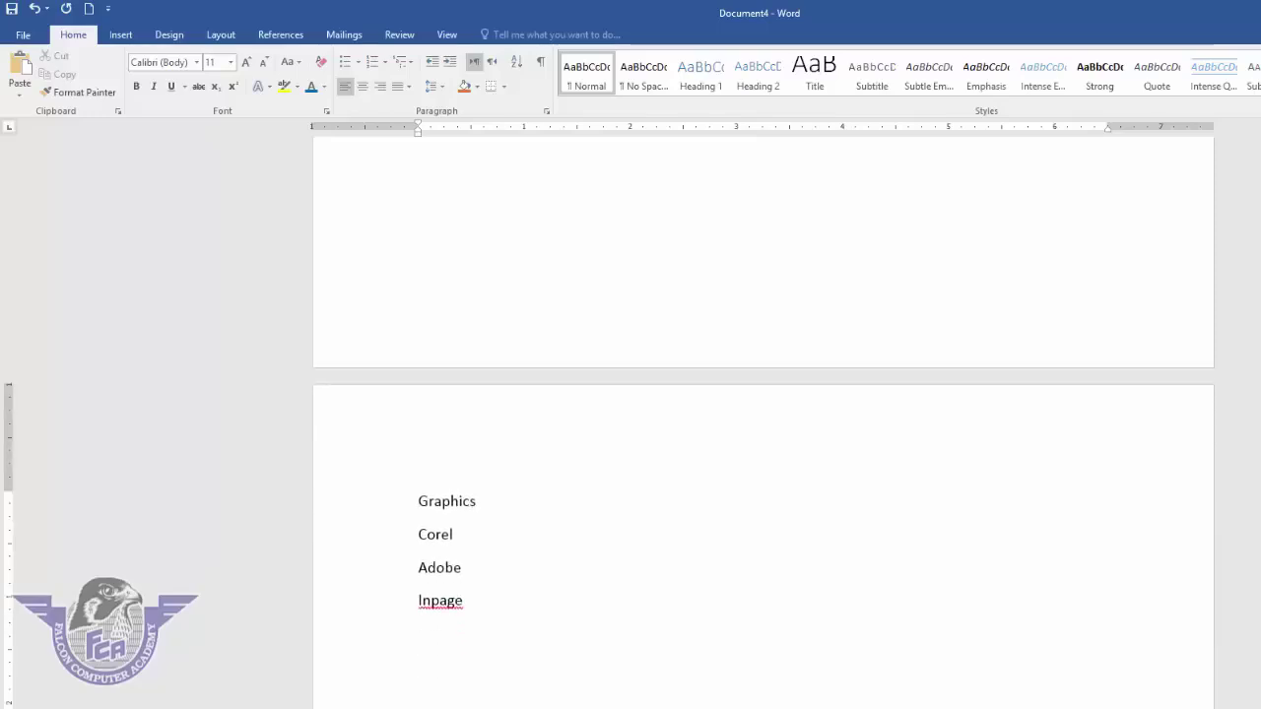
pyautogui.scroll(-6, 763, 443)
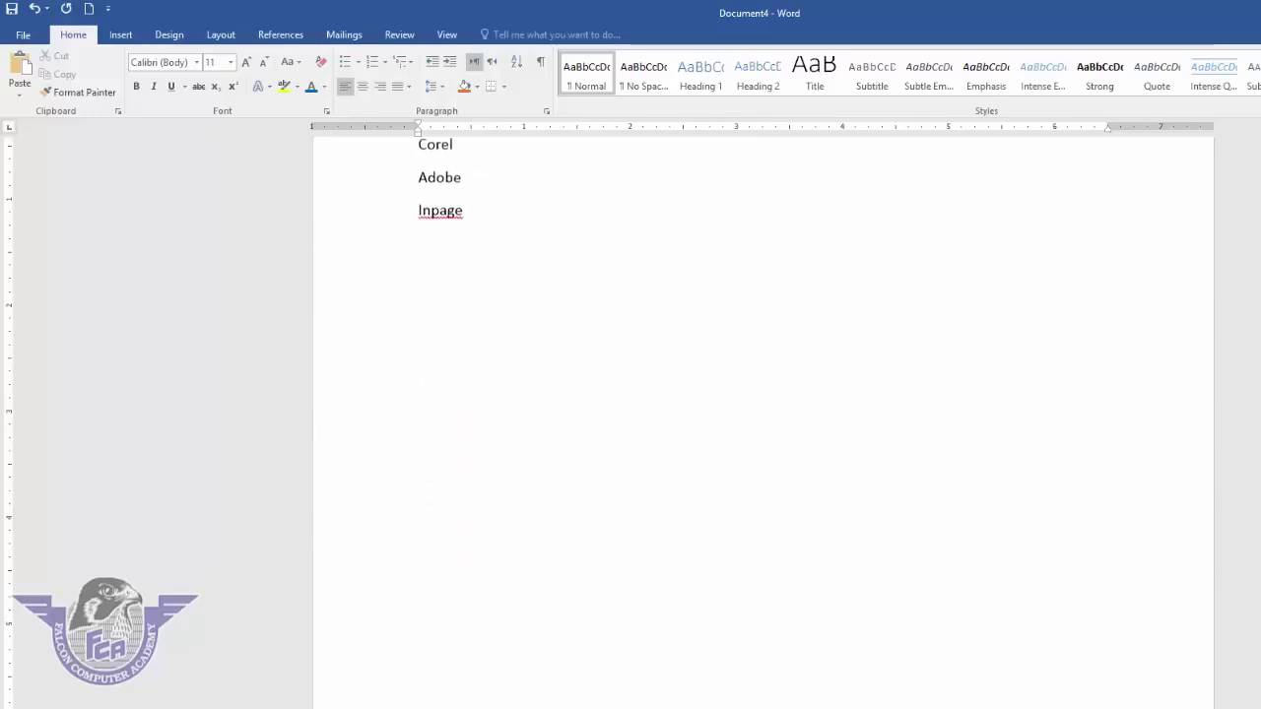
pyautogui.scroll(-2, 764, 444)
pyautogui.scroll(-3, 763, 443)
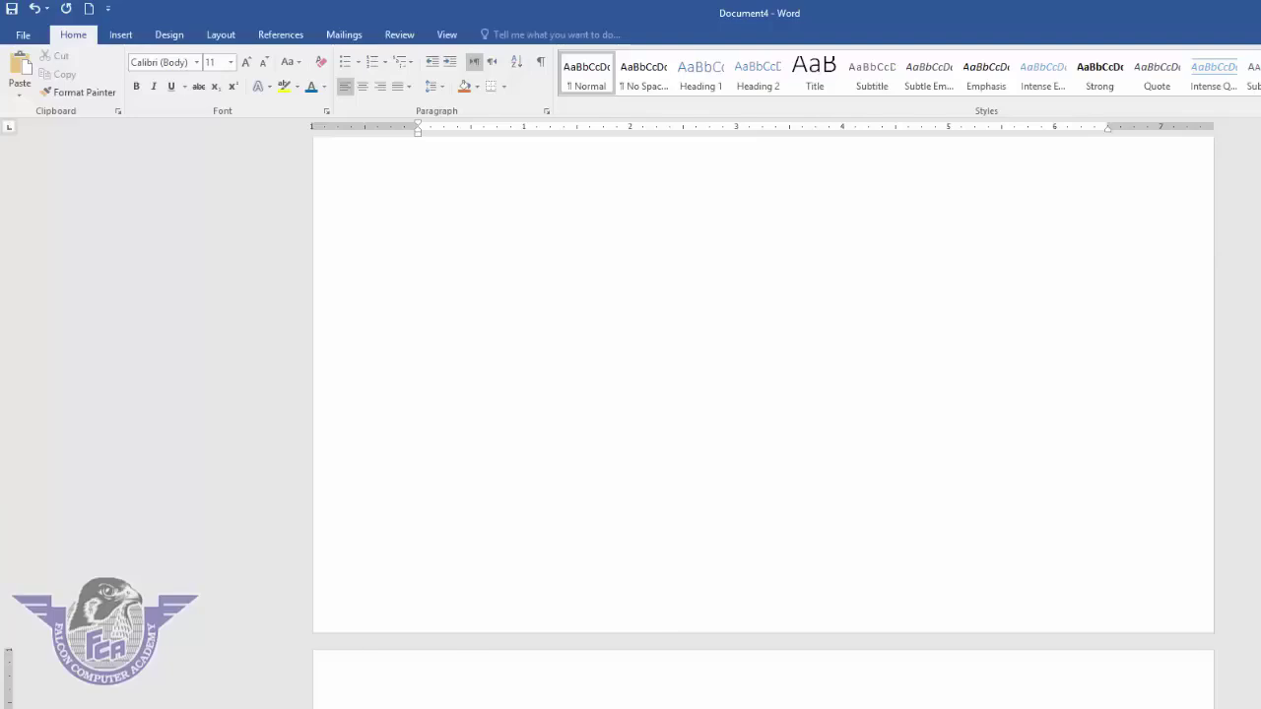
pyautogui.scroll(-1, 763, 444)
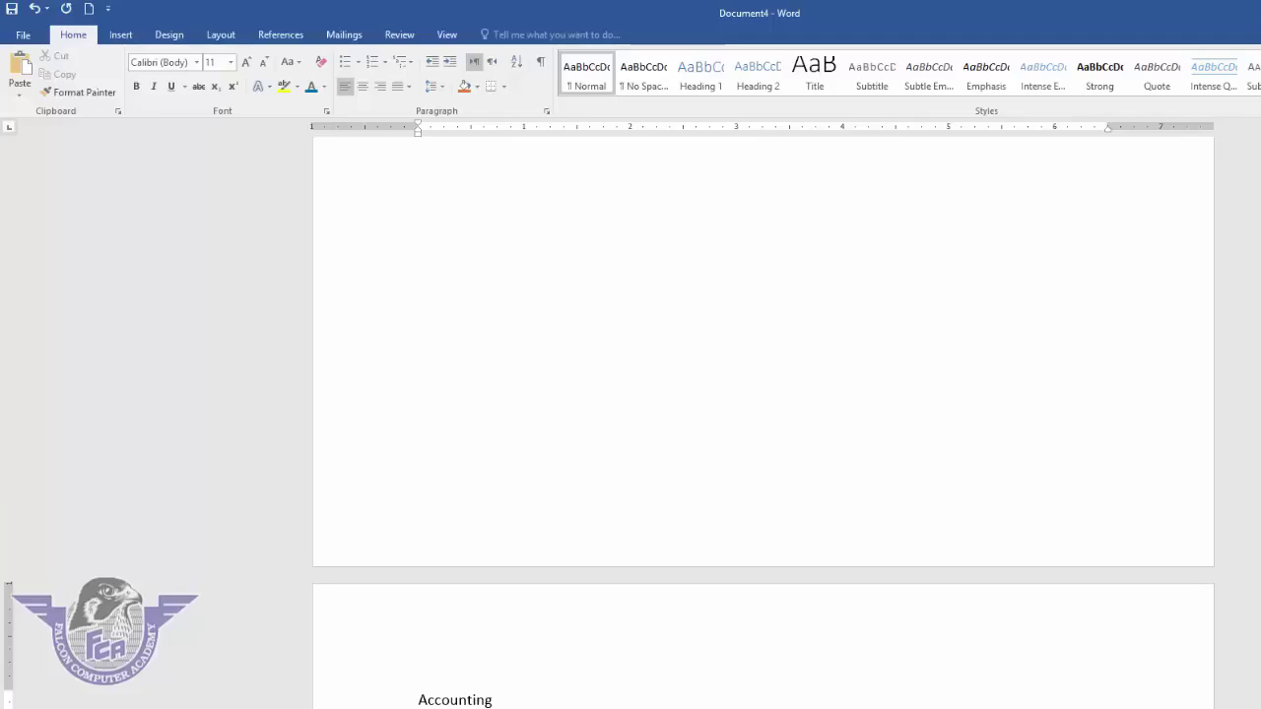
pyautogui.scroll(-1, 764, 443)
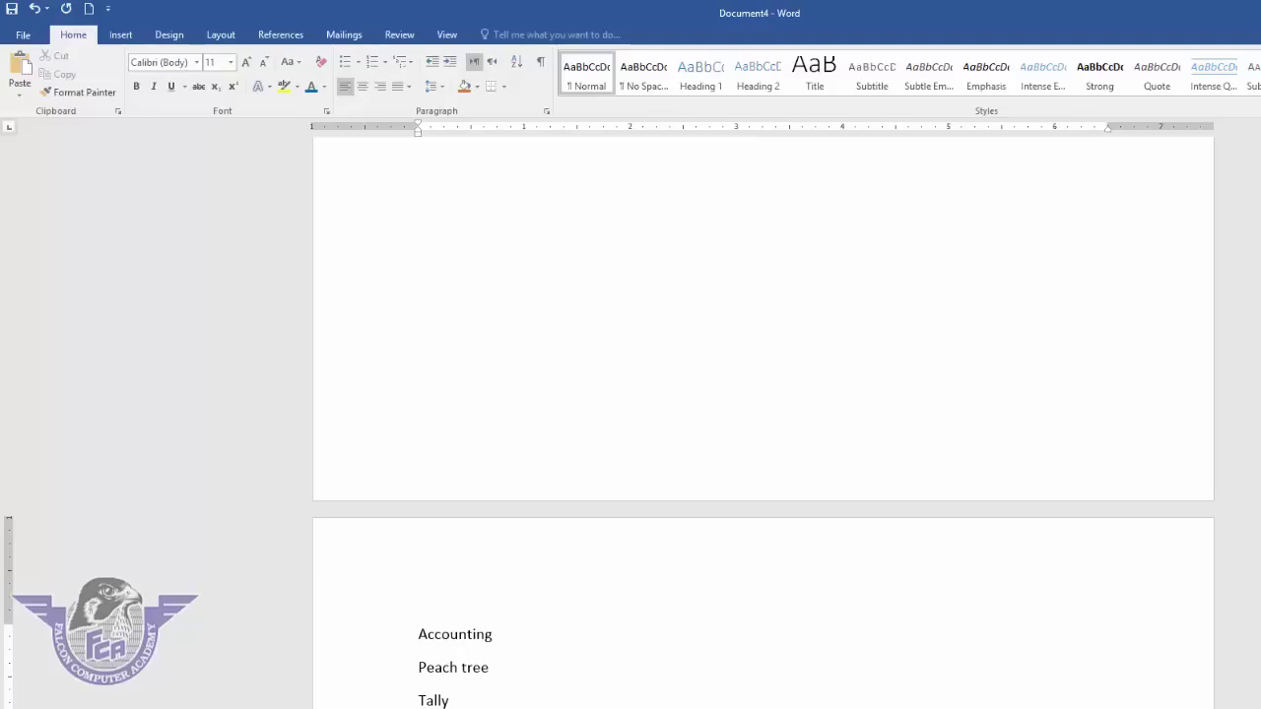
pyautogui.scroll(10, 914, 278)
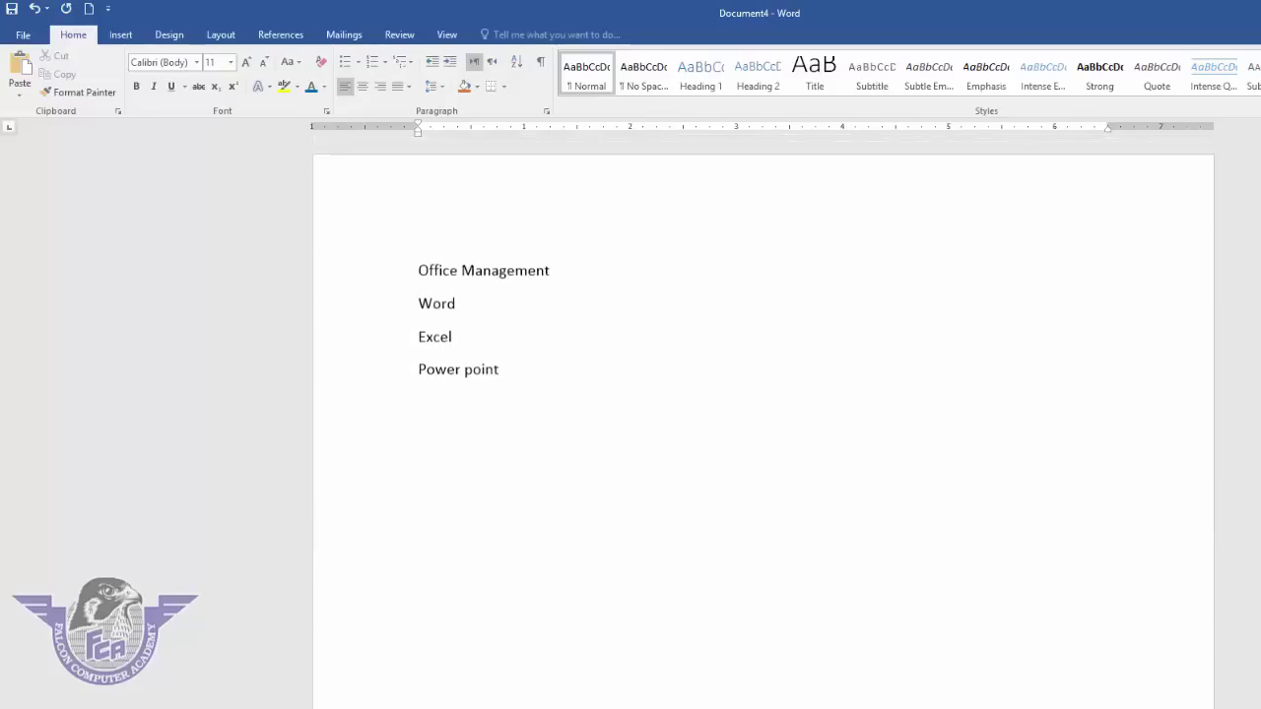
# - Apply the Heading 1 style to the Office Management and Graphics lines
pyautogui.moveTo(563, 273); pyautogui.dragTo(366, 263)
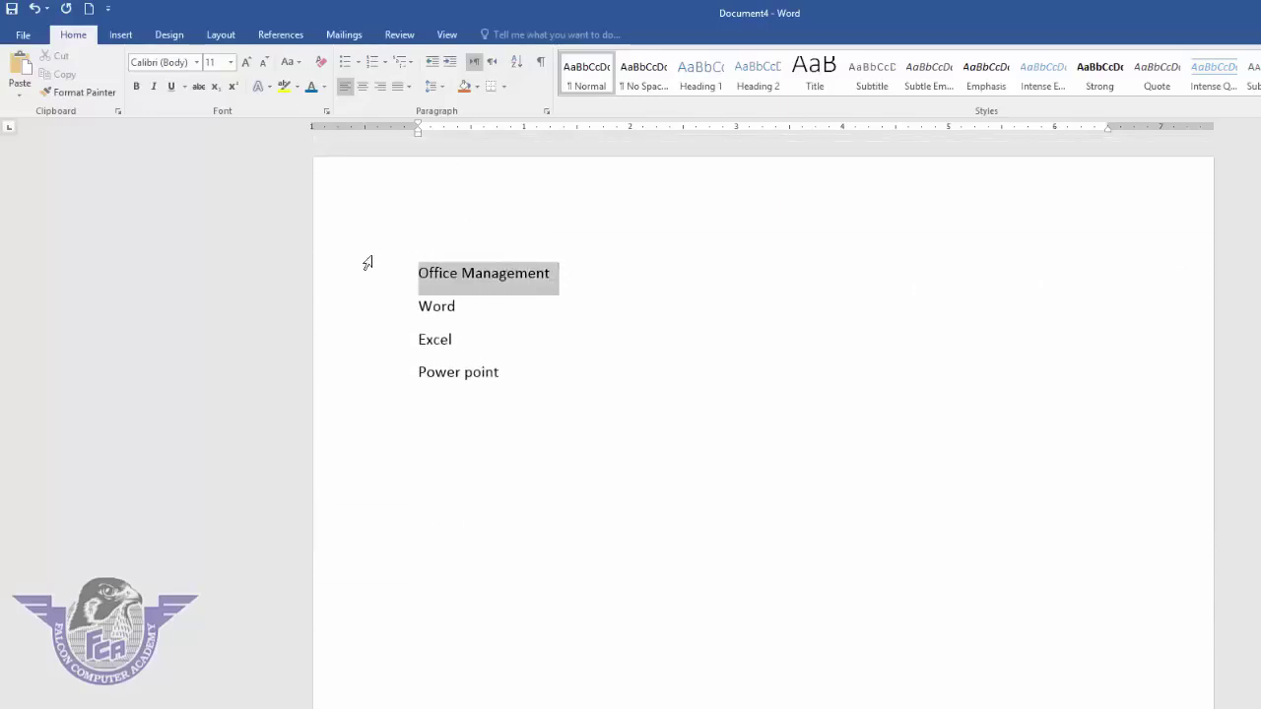
pyautogui.click(720, 81)
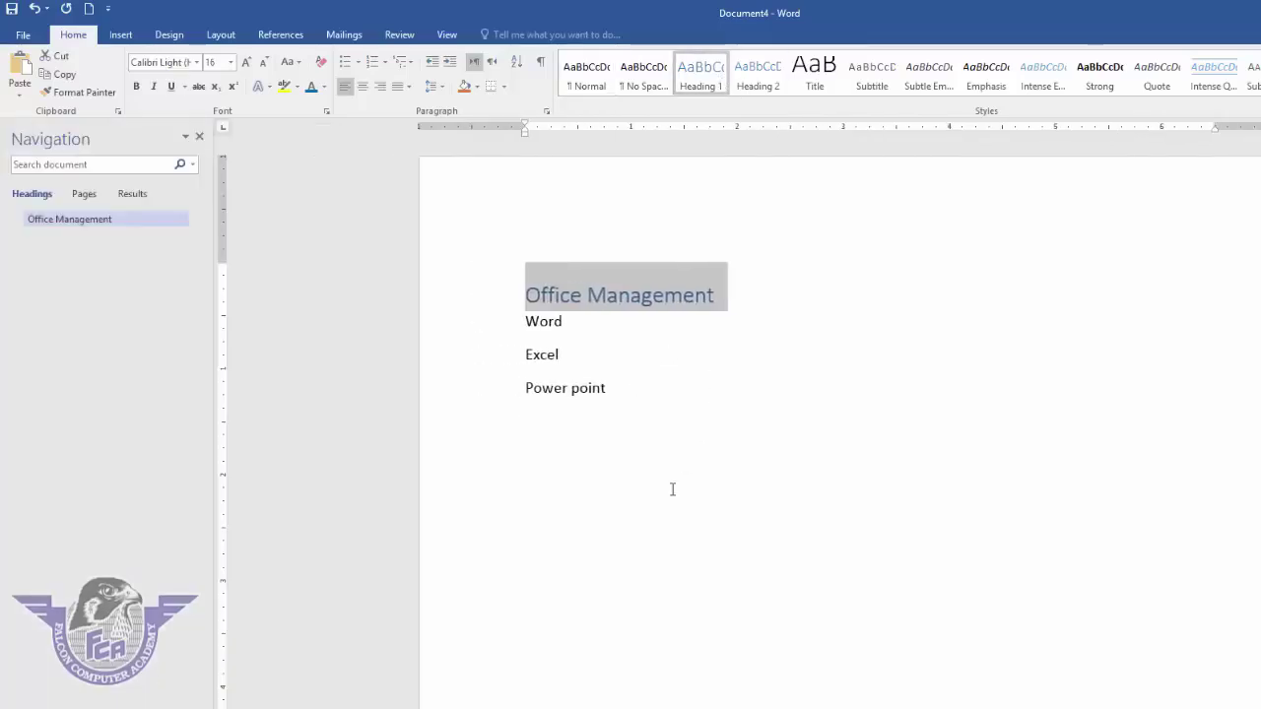
pyautogui.scroll(-5, 668, 498)
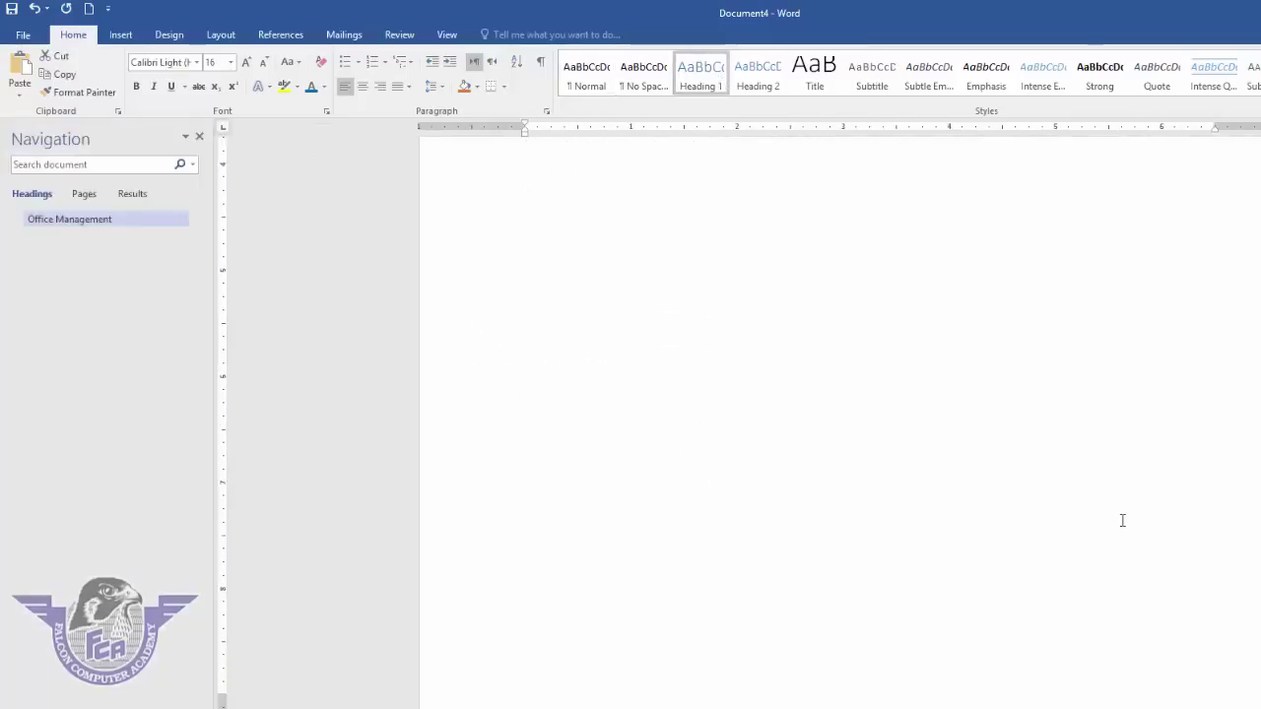
pyautogui.scroll(-4, 611, 640)
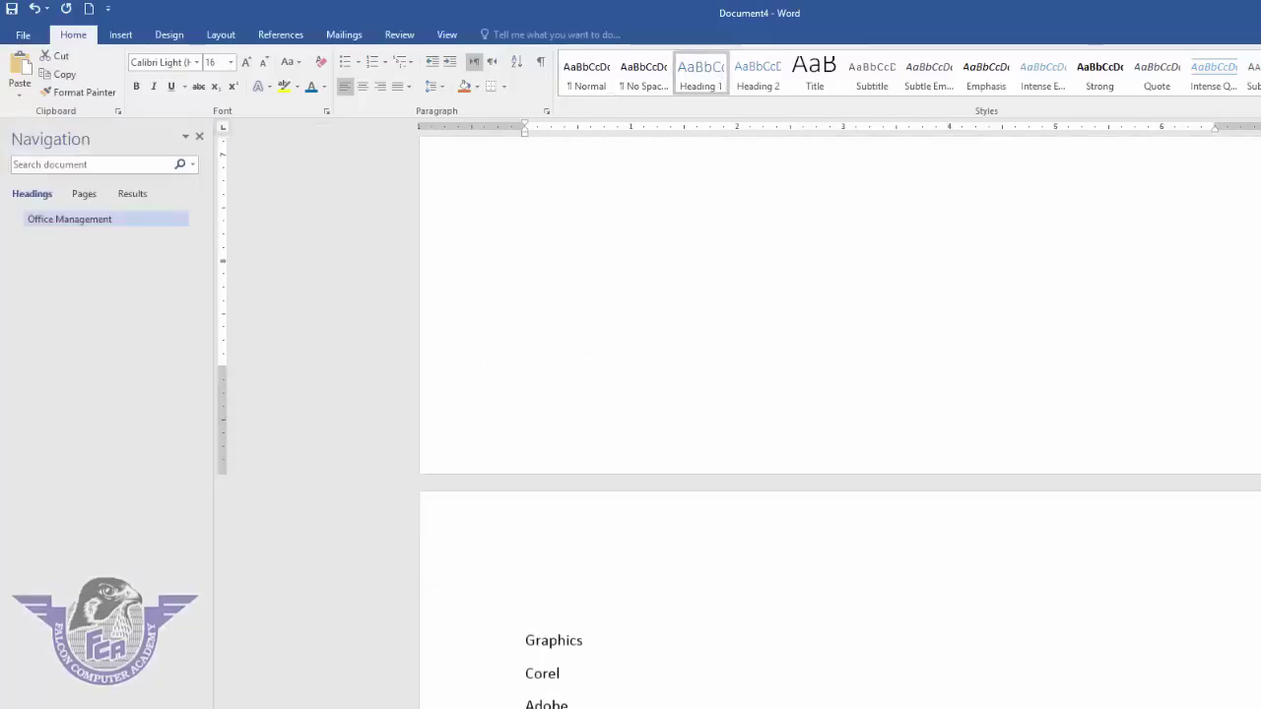
pyautogui.moveTo(583, 640); pyautogui.dragTo(513, 637)
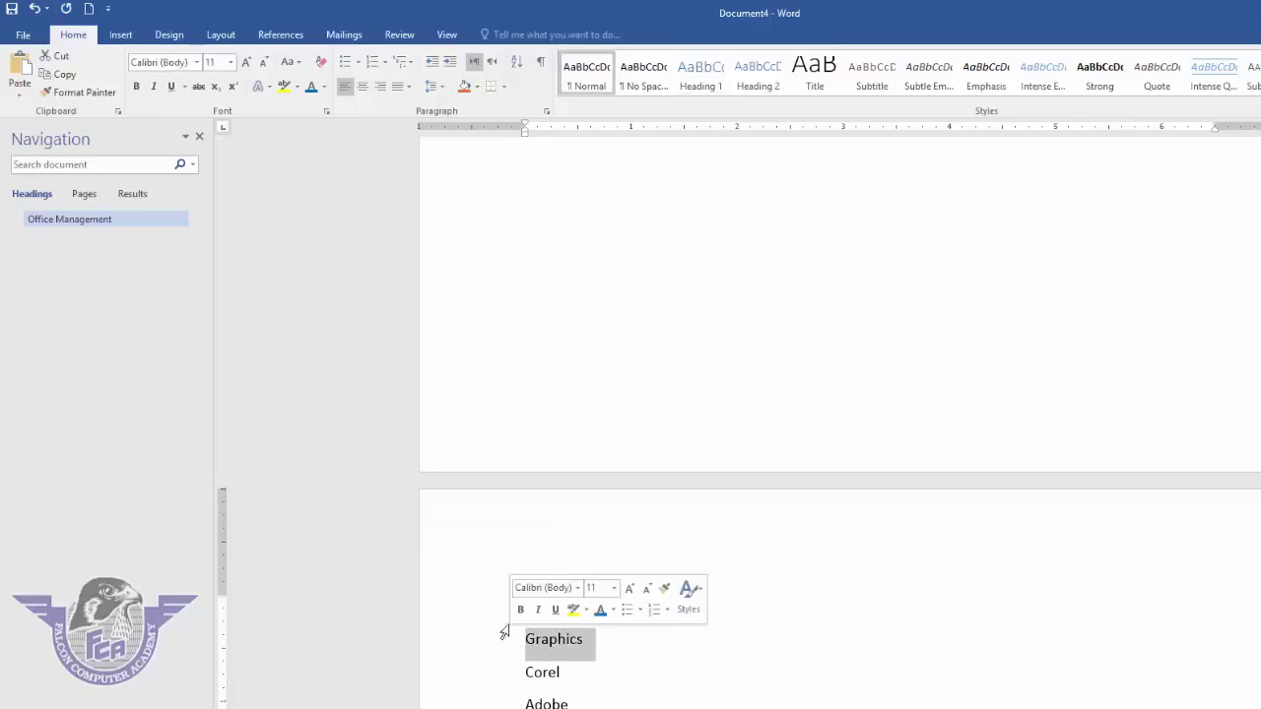
pyautogui.click(702, 84)
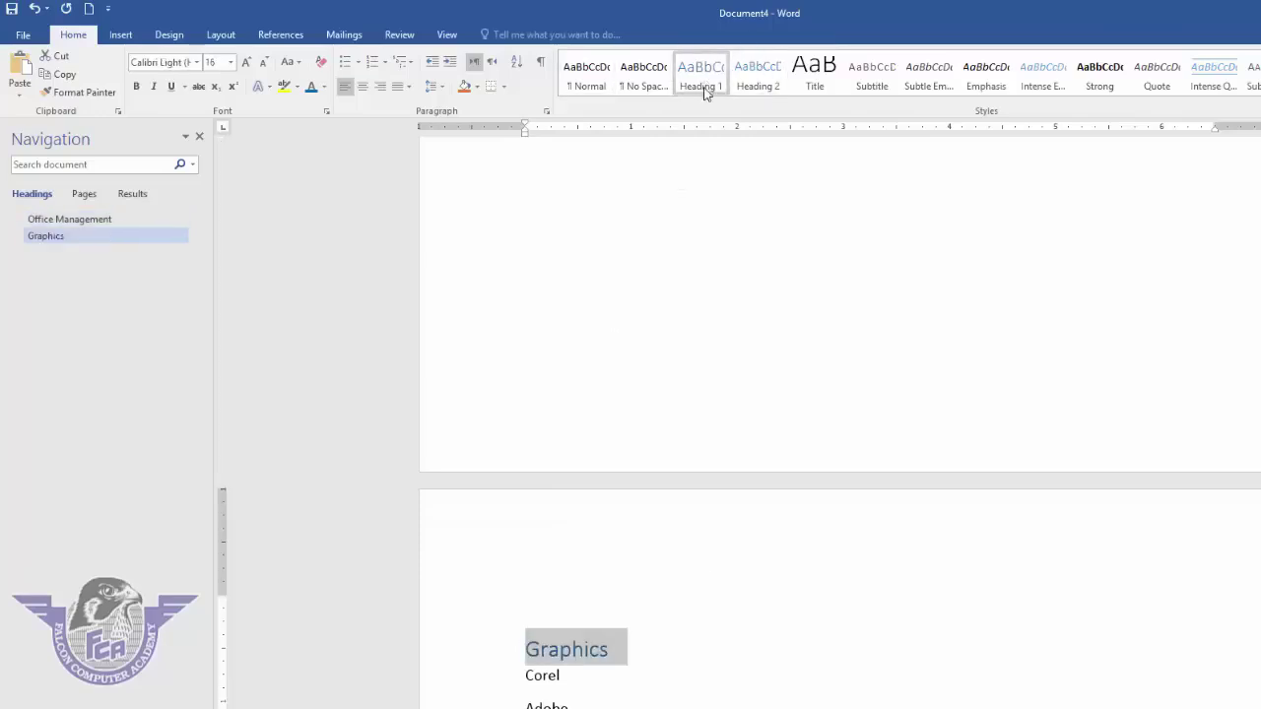
# - Apply Heading 1 to the Accounting line and hide the Navigation pane
pyautogui.scroll(-3, 794, 540)
pyautogui.scroll(-10, 796, 531)
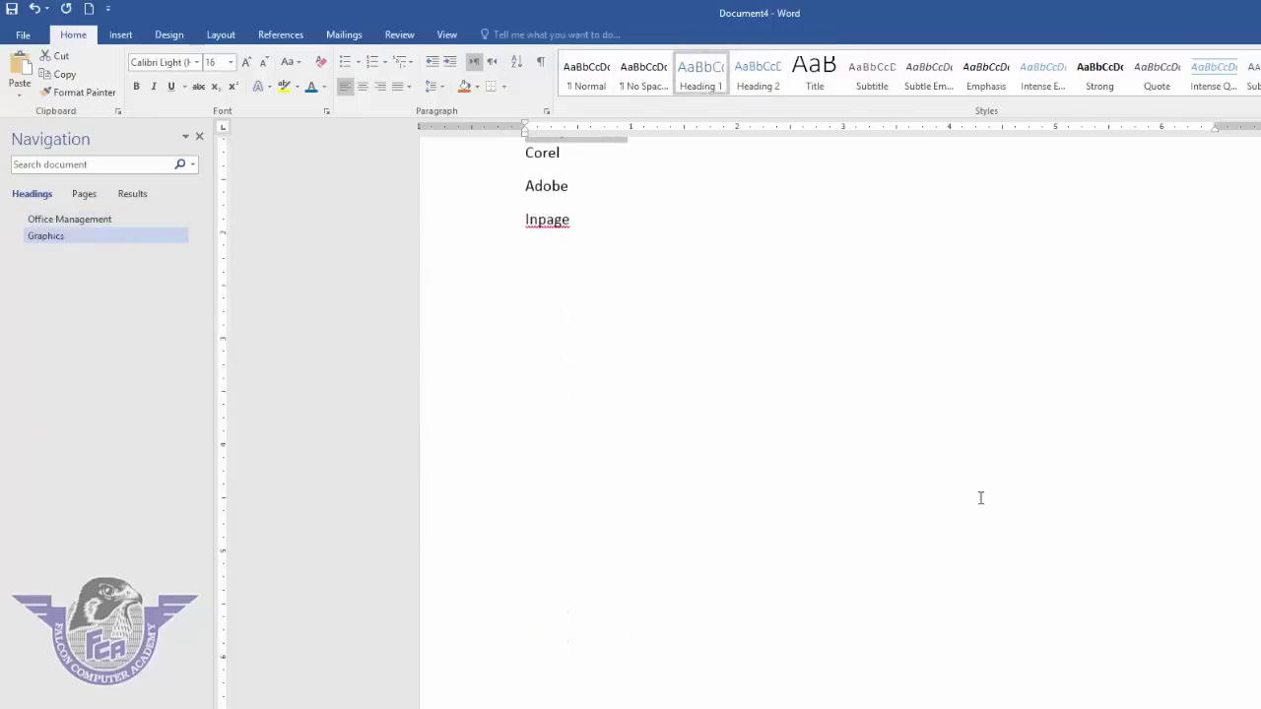
pyautogui.scroll(-2, 1001, 504)
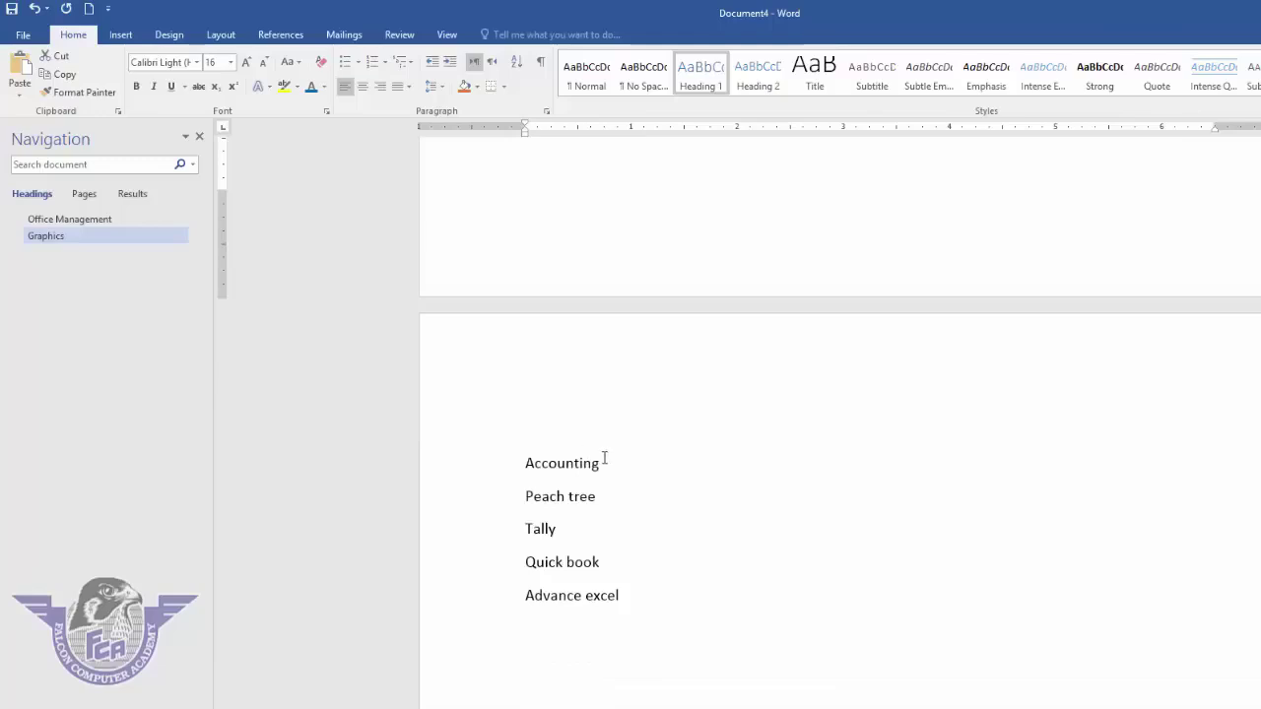
pyautogui.moveTo(608, 463); pyautogui.dragTo(490, 453)
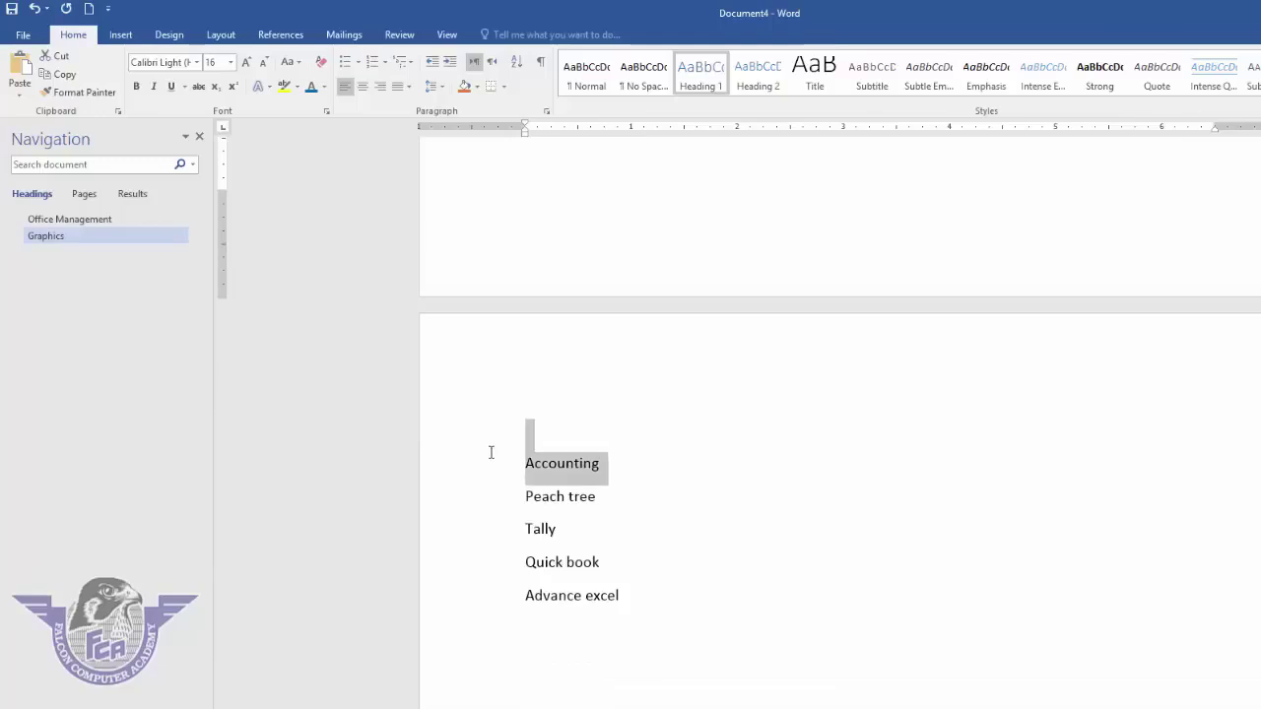
pyautogui.click(606, 464)
pyautogui.moveTo(607, 463); pyautogui.dragTo(515, 465)
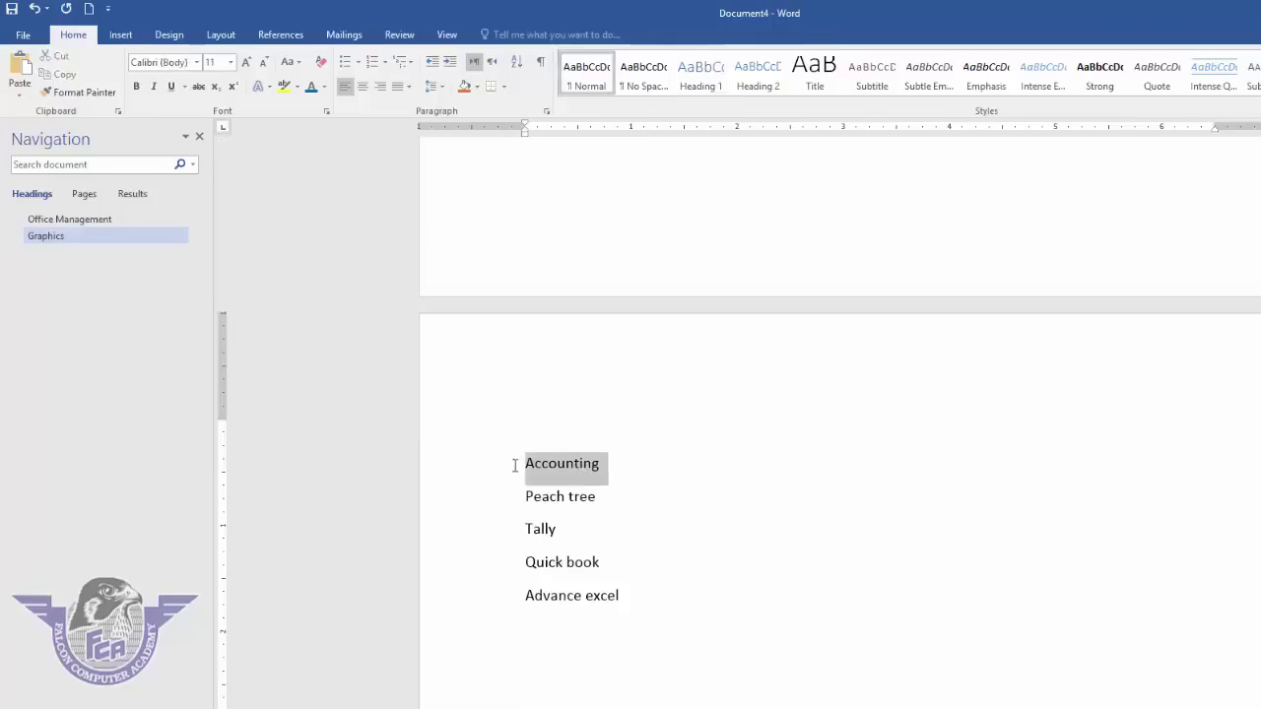
pyautogui.click(709, 81)
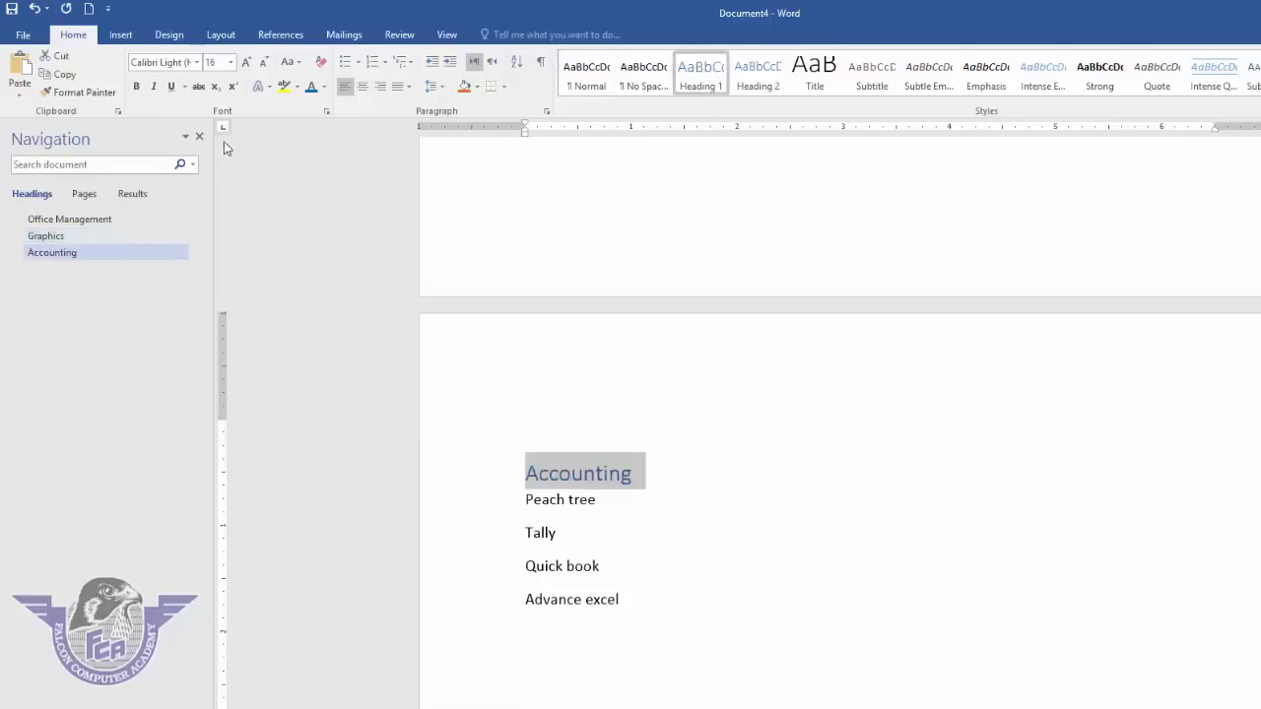
pyautogui.click(199, 135)
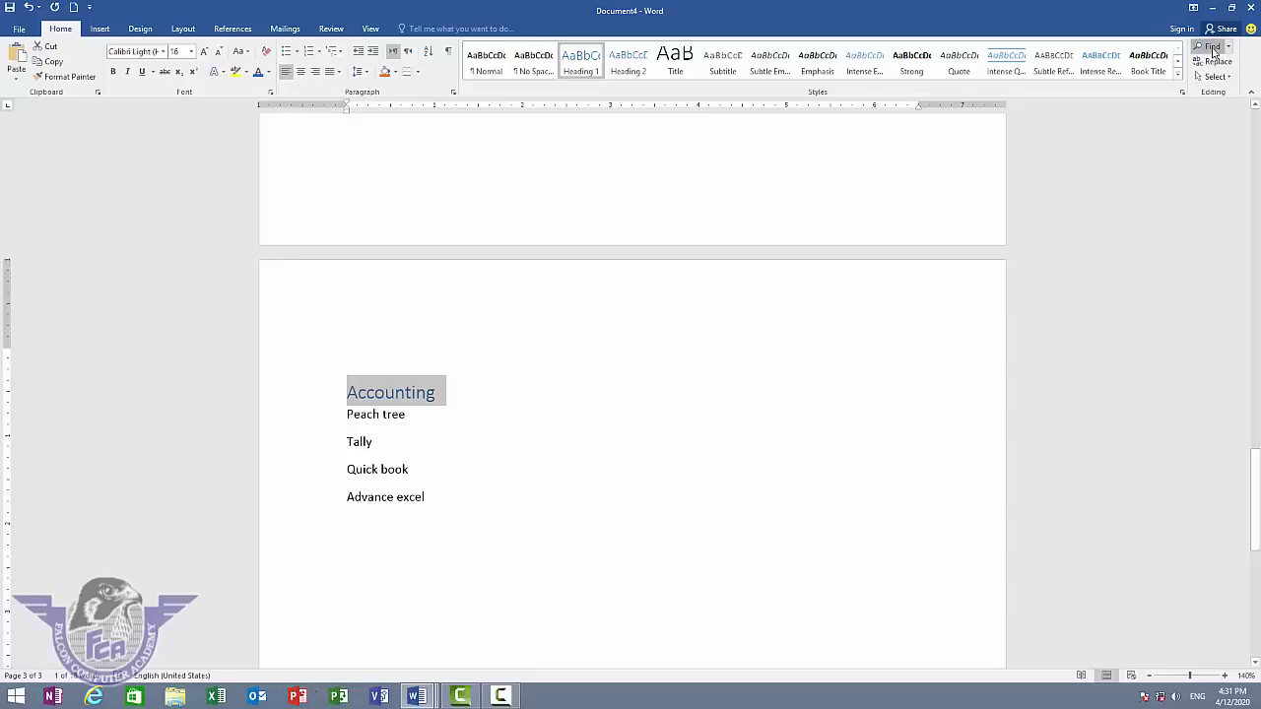
# - Search the document for 'Accounting' and show the Headings outline in the Navigation pane
pyautogui.click(1213, 51)
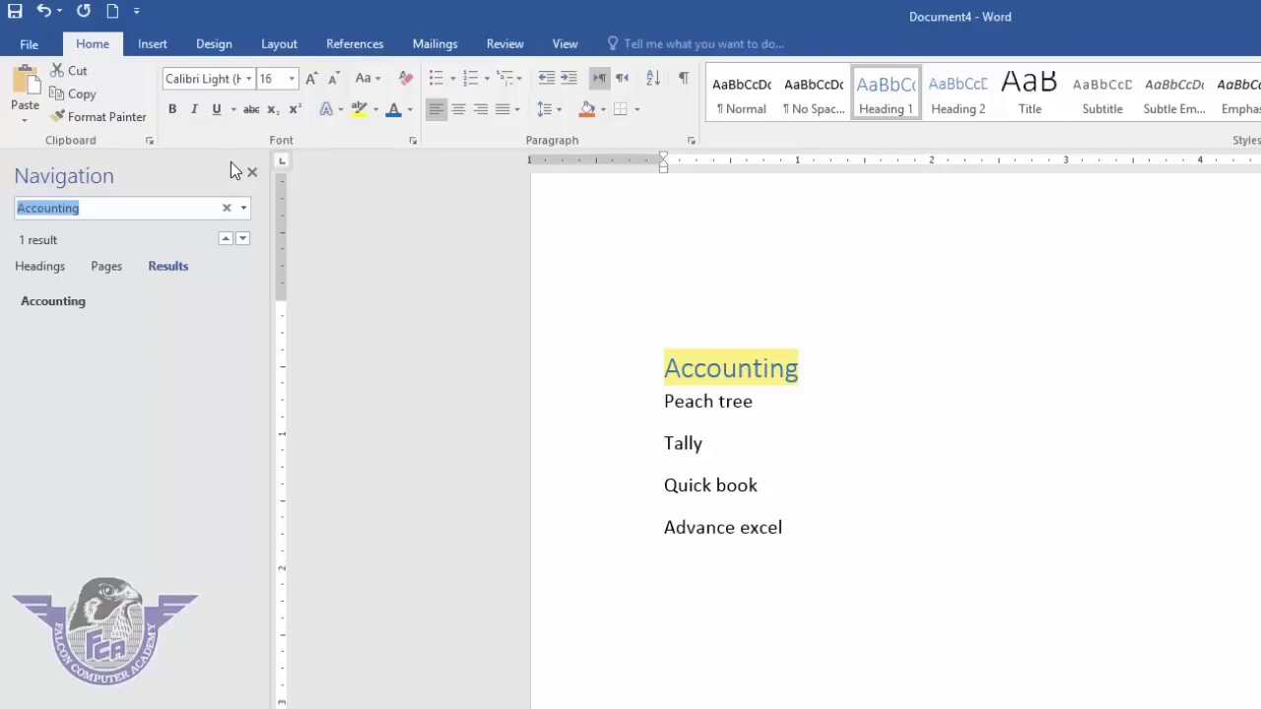
pyautogui.click(39, 266)
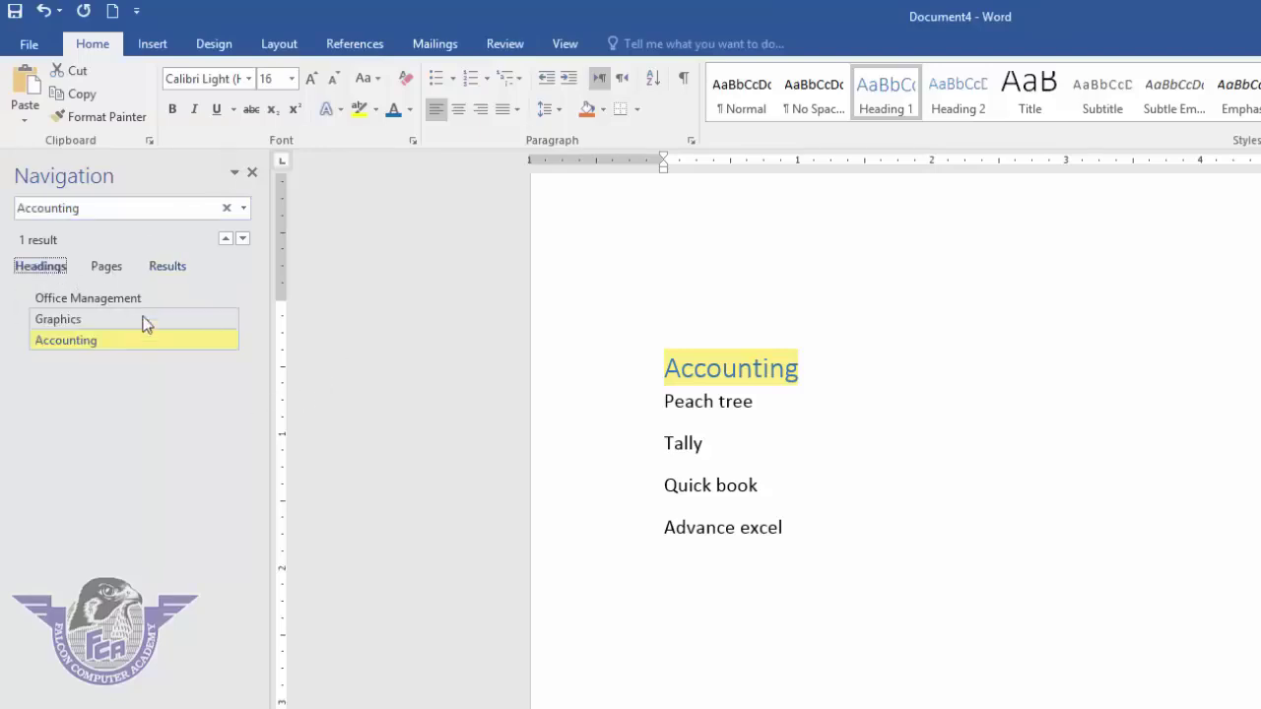
# - Jump to the Office Management, Graphics and Accounting headings in turn, then undo the last edit
pyautogui.click(107, 297)
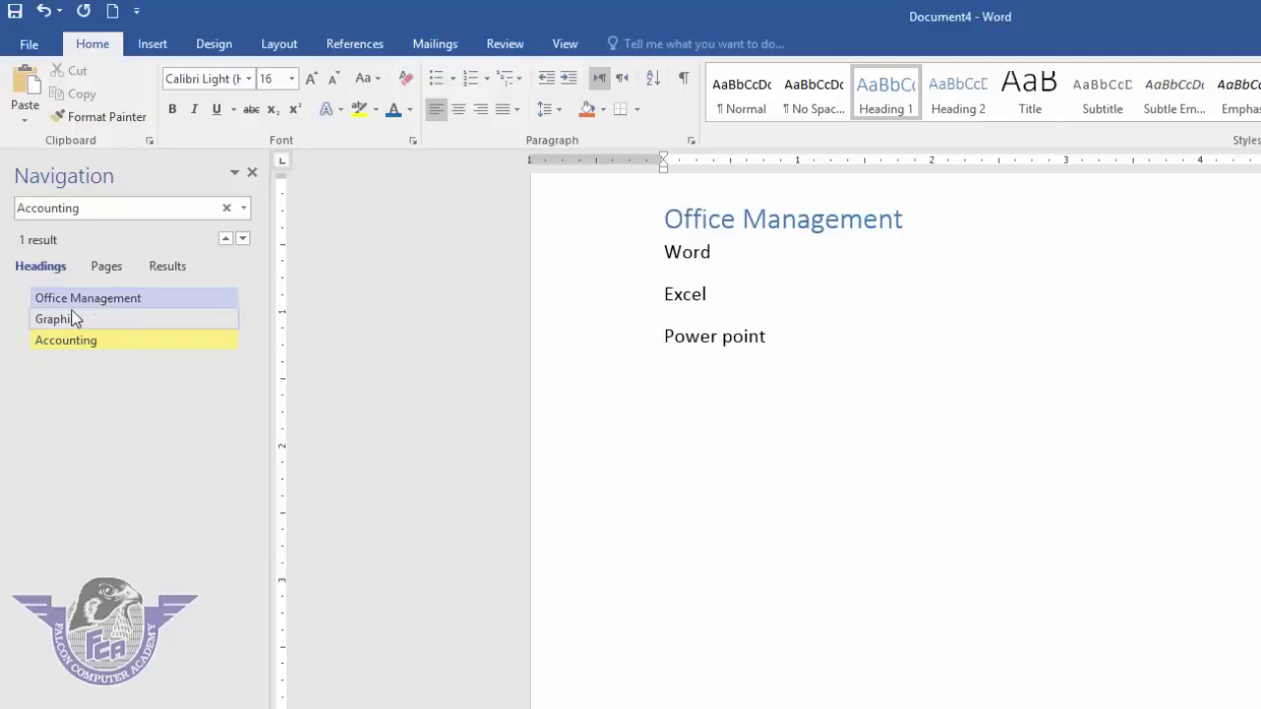
pyautogui.click(72, 314)
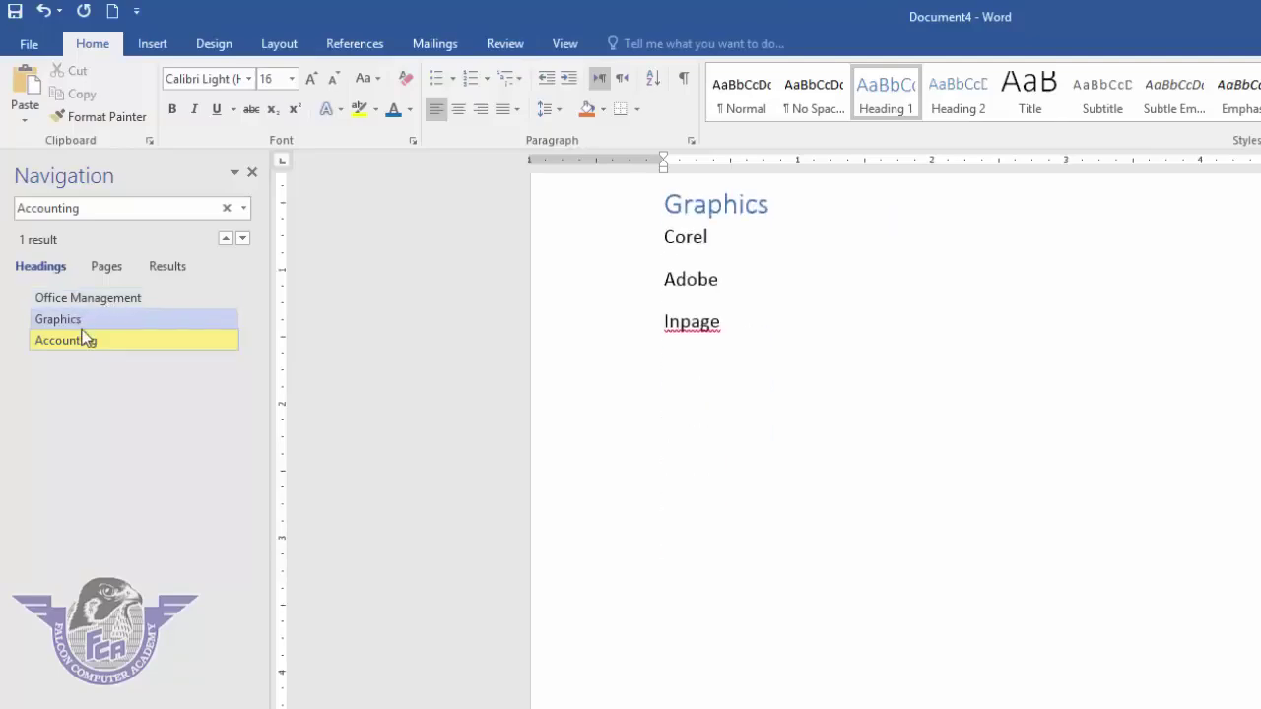
pyautogui.click(179, 347)
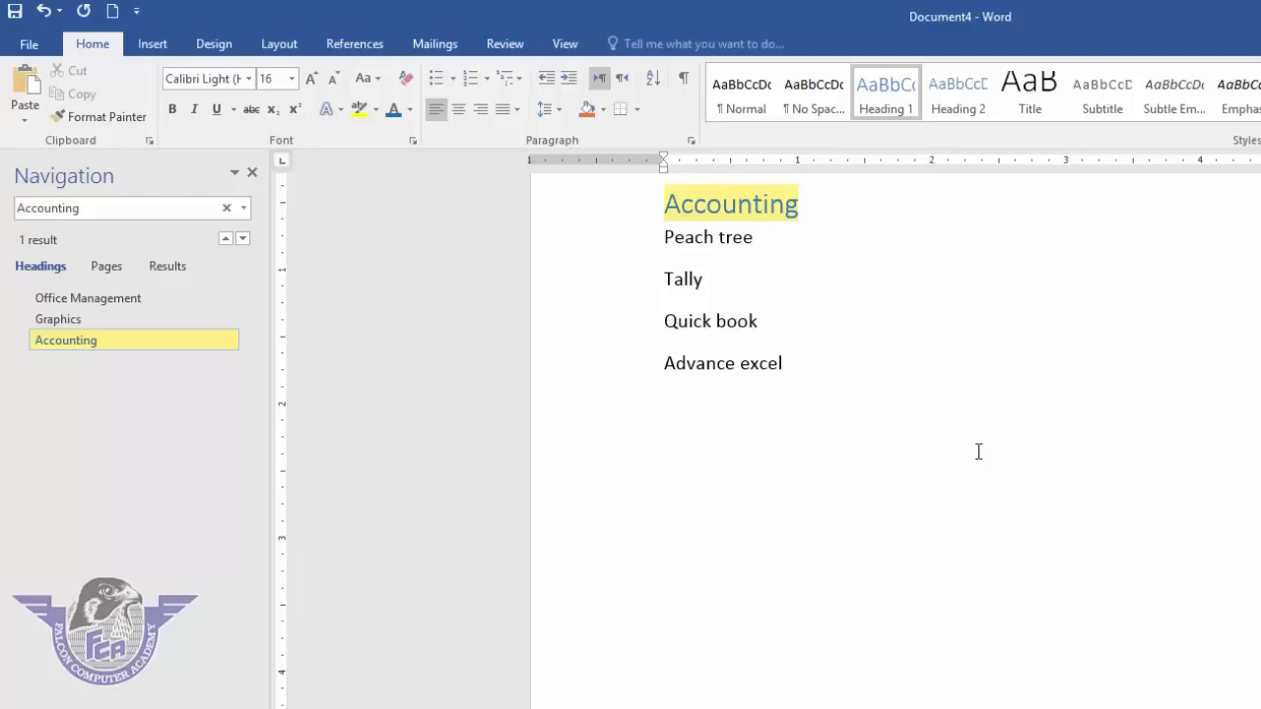
pyautogui.hotkey('ctrl', 'z')
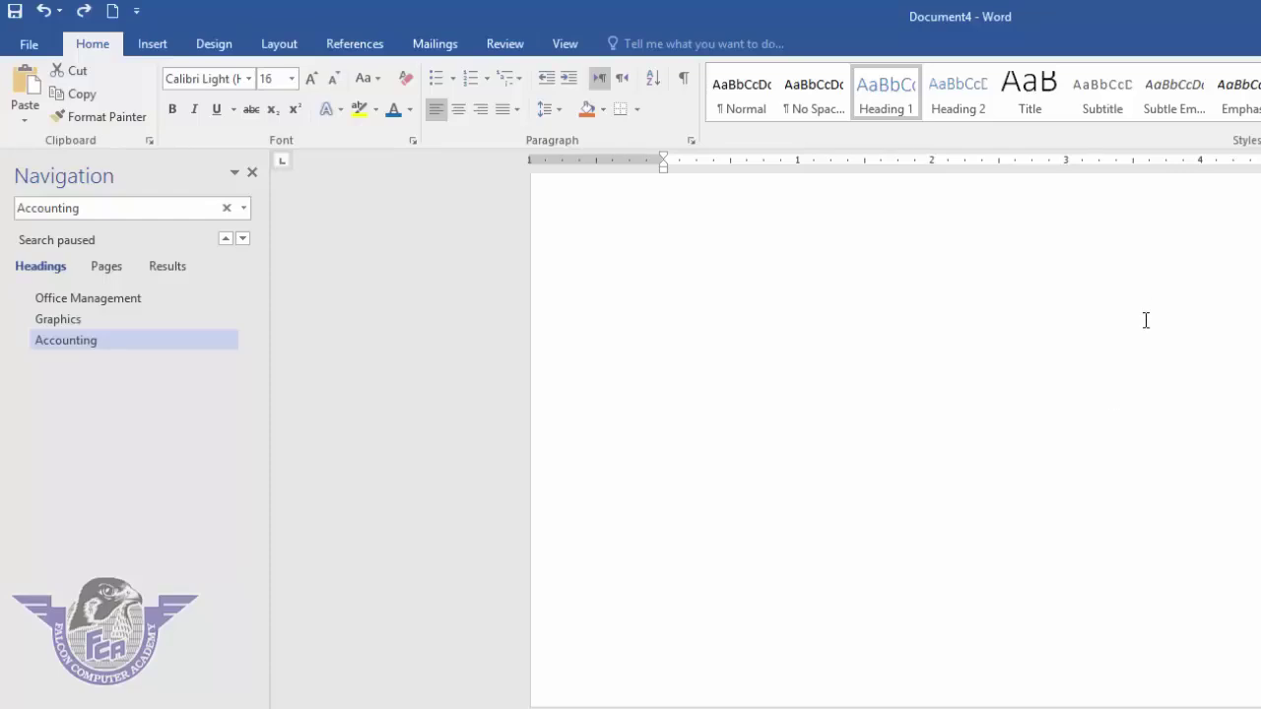
# - Close the Navigation pane and delete all of the document's content
pyautogui.click(253, 174)
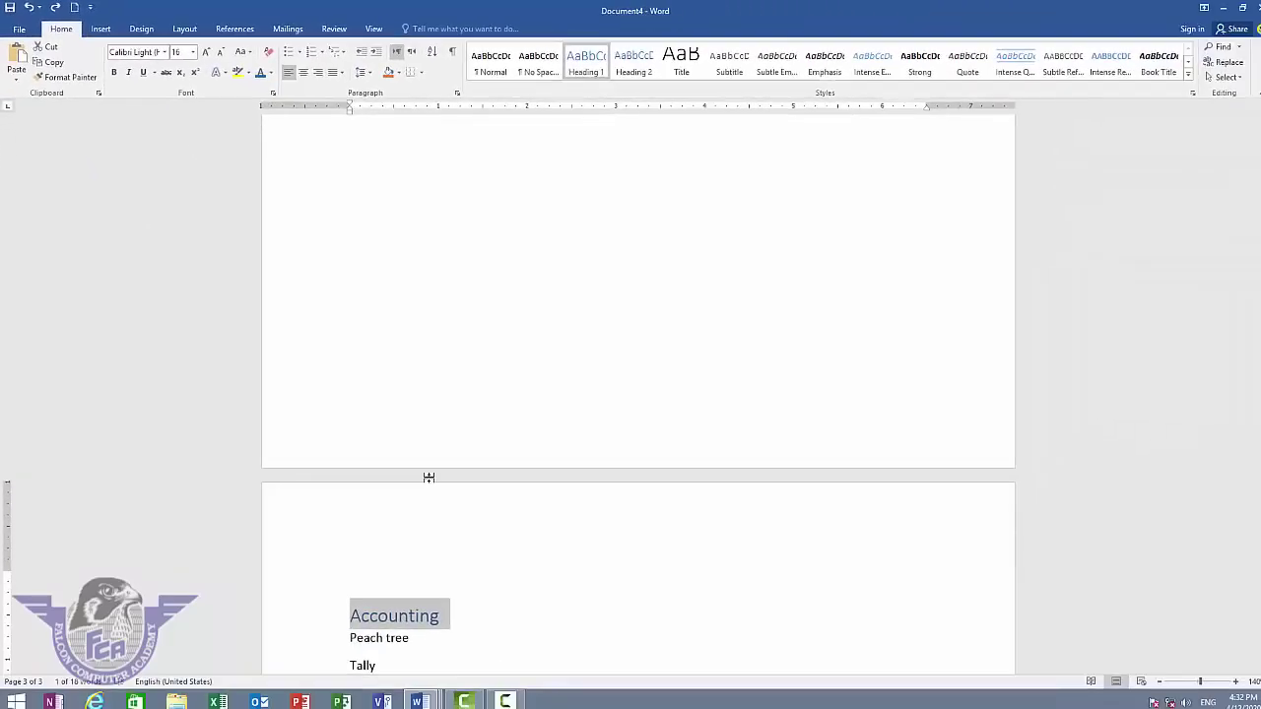
pyautogui.click(457, 532)
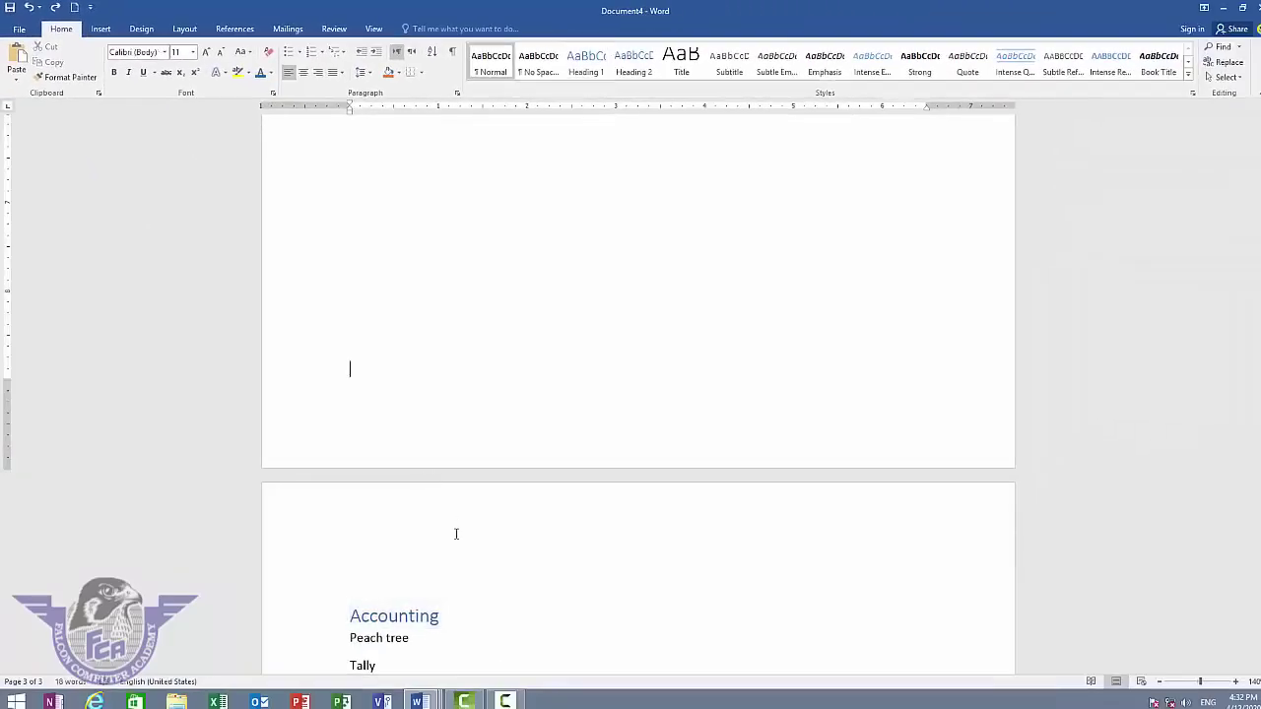
pyautogui.scroll(10, 456, 532)
pyautogui.scroll(15, 456, 532)
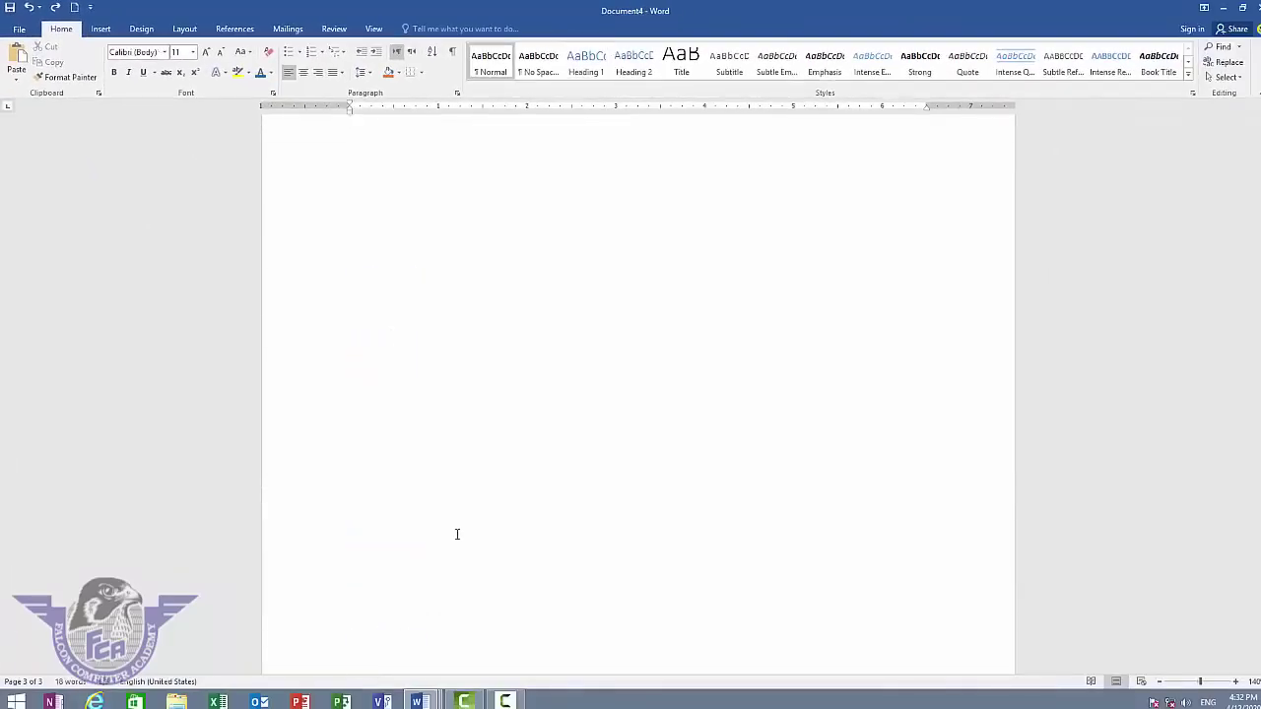
pyautogui.hotkey('ctrl', 'a')
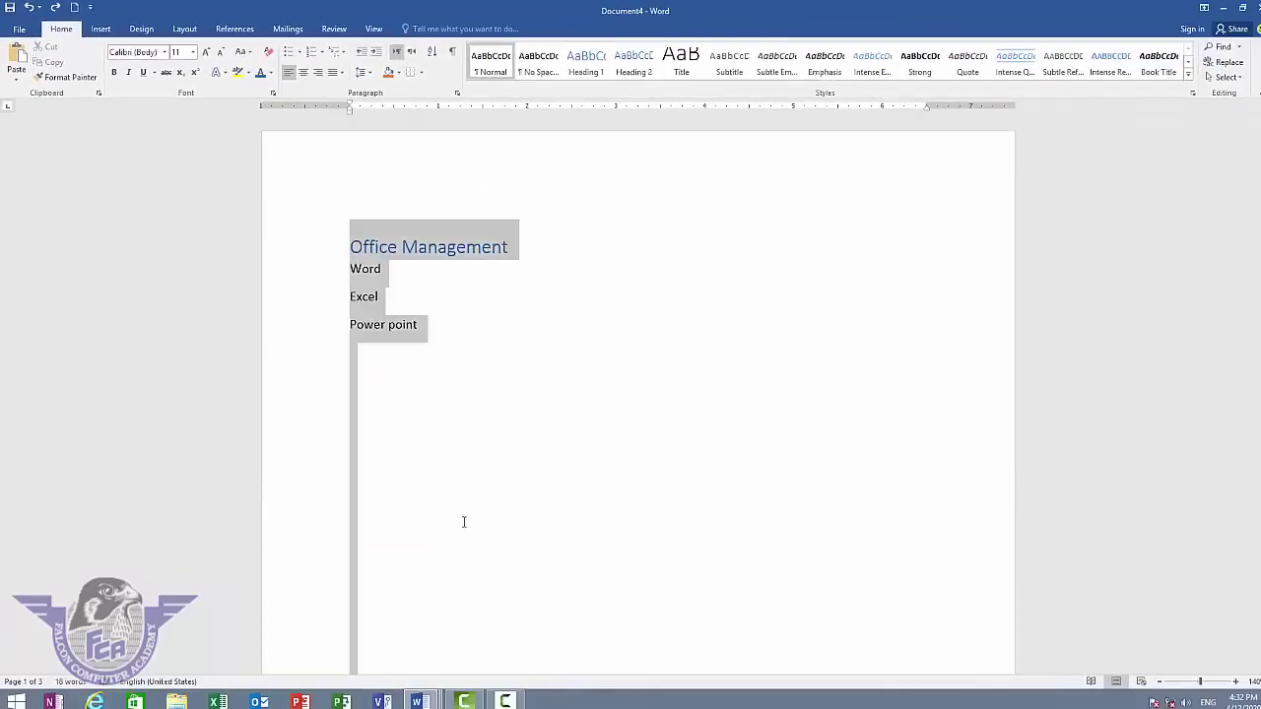
pyautogui.press('Delete')
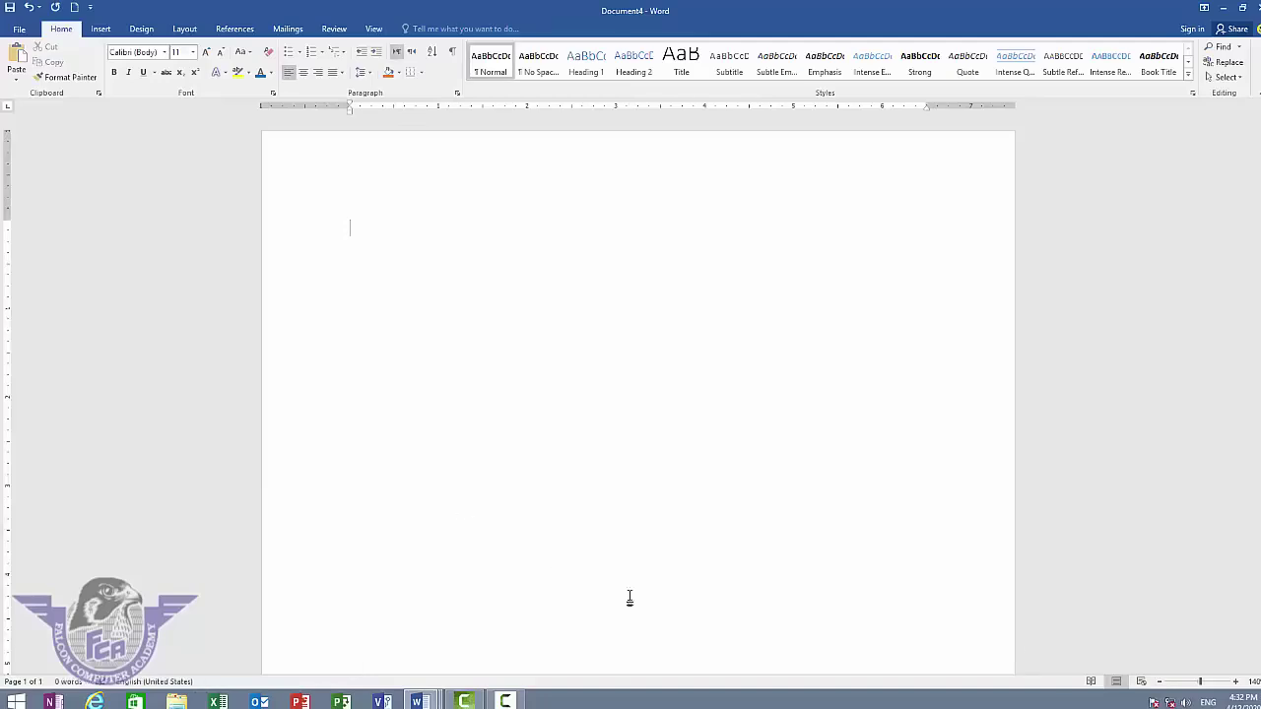
# - Type a trial 'My name is …' line with a person's name, then delete it
pyautogui.moveTo(1260, 708)
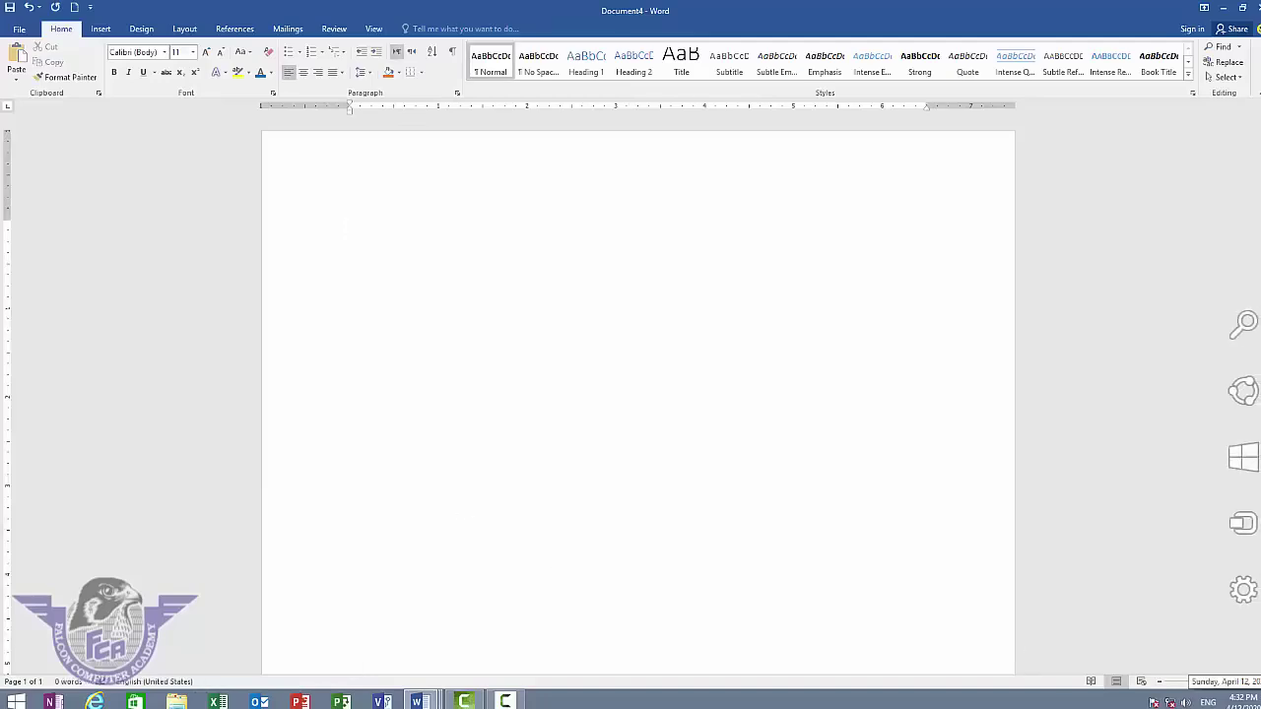
pyautogui.write('o')
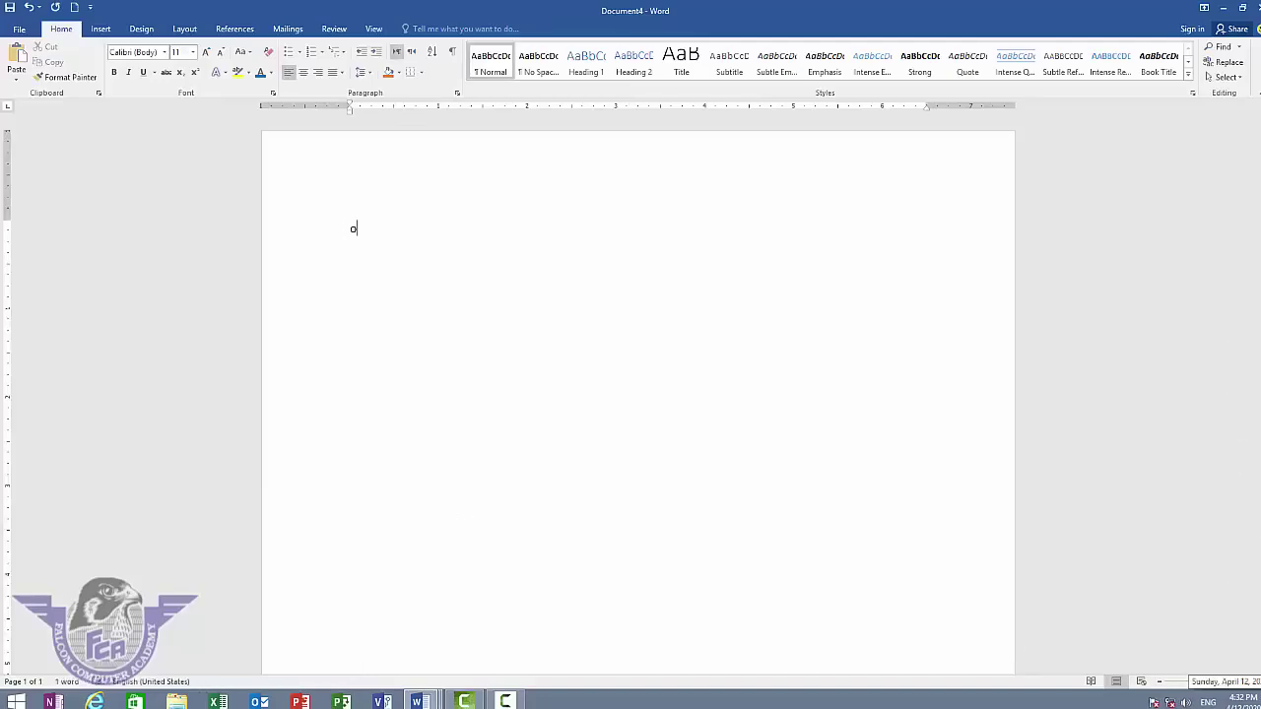
pyautogui.press('BackSpace')
pyautogui.write('My name')
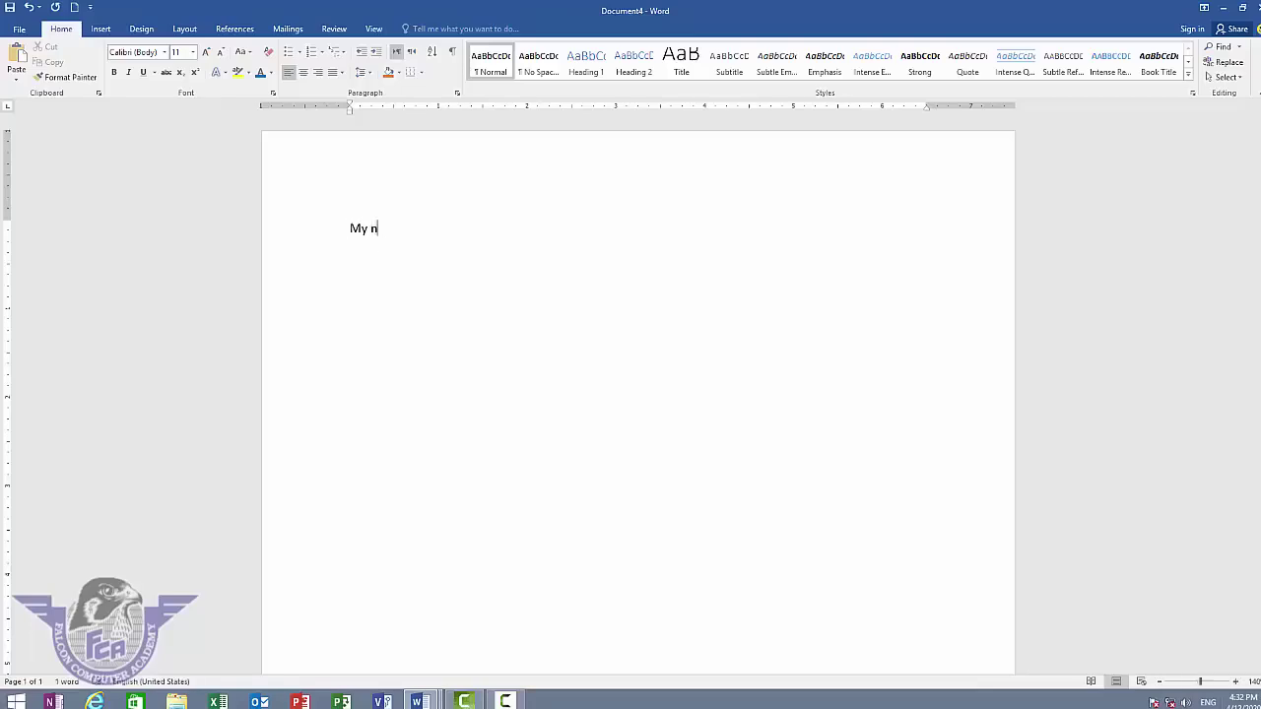
pyautogui.write(' is vijay')
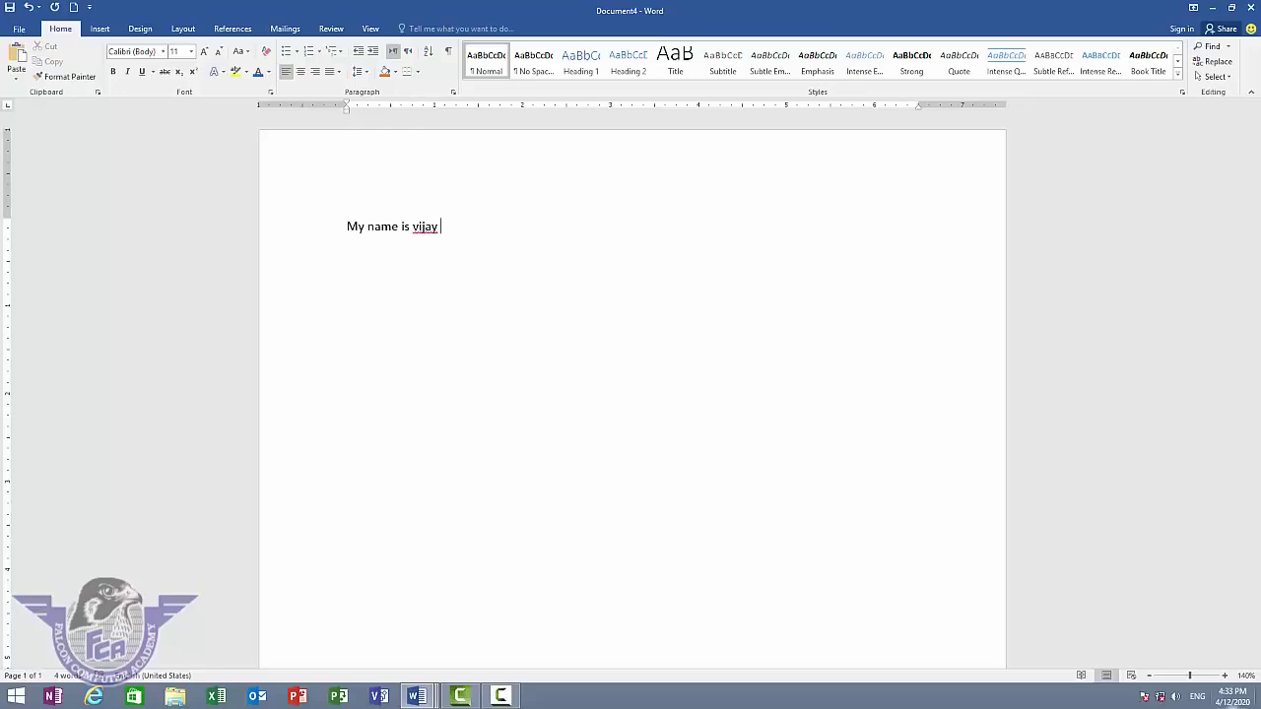
pyautogui.press('BackSpace')
pyautogui.press('BackSpace')
pyautogui.press('BackSpace')
pyautogui.press('BackSpace')
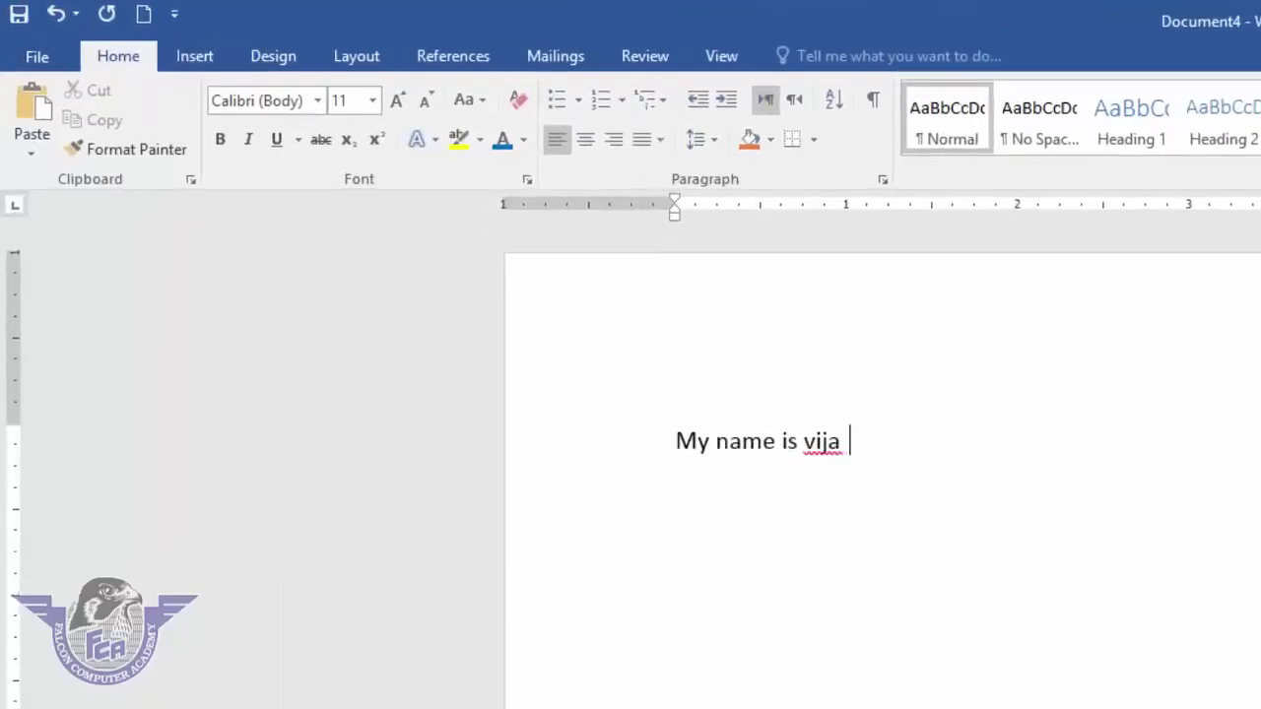
pyautogui.press('BackSpace')
pyautogui.press('BackSpace')
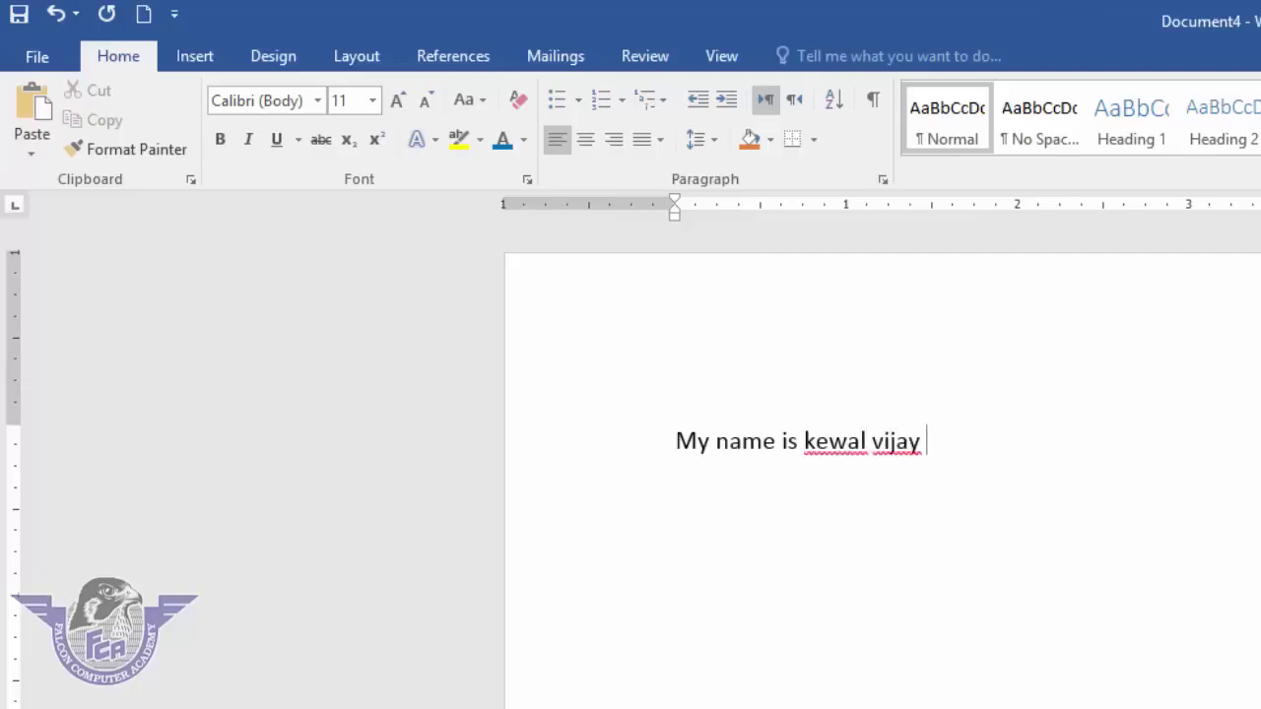
pyautogui.hotkey('ctrl', 'a')
pyautogui.press('BackSpace')
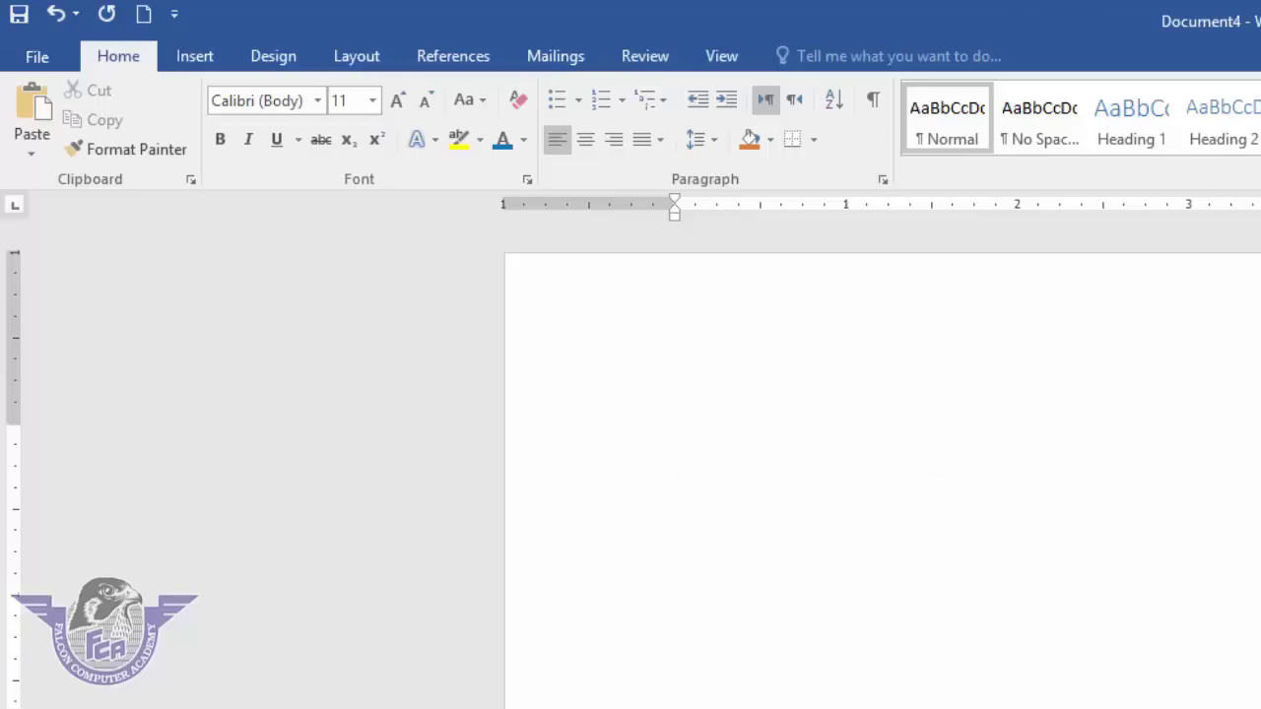
# - Type 'my name is ali' three times and paste many more copies of it
pyautogui.write('my name is al')
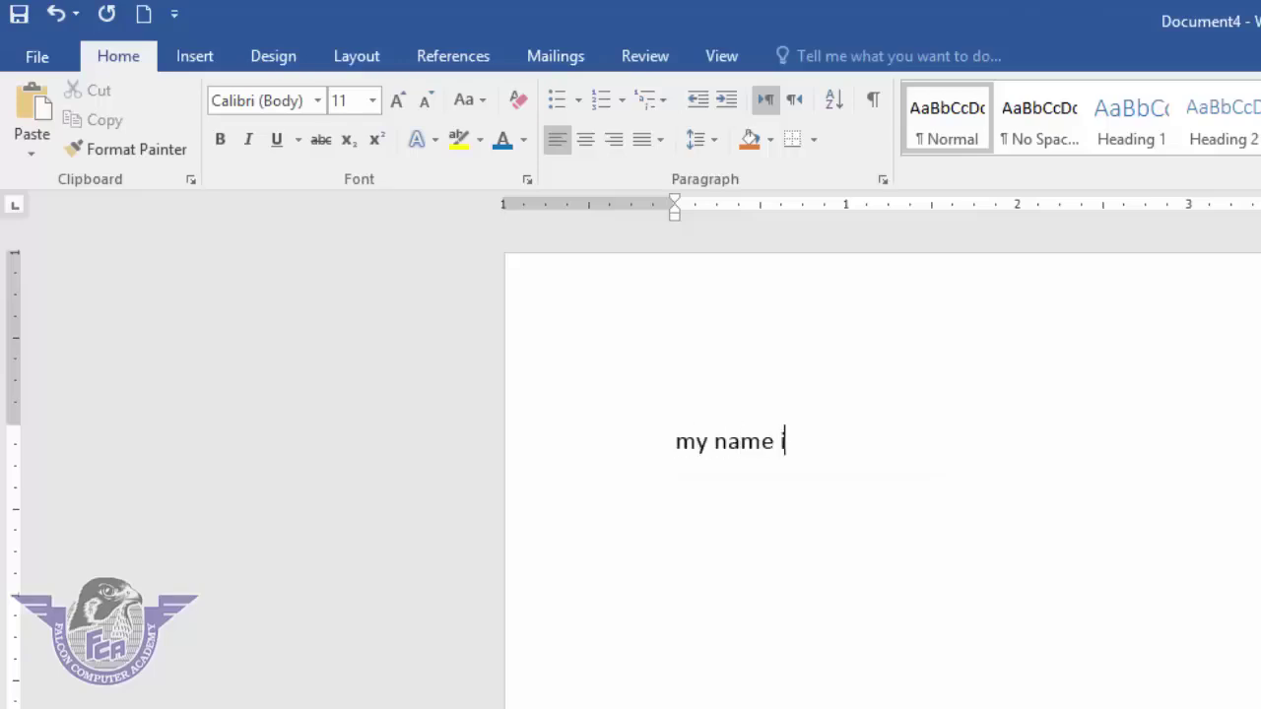
pyautogui.write('i my name is ali my name is ali')
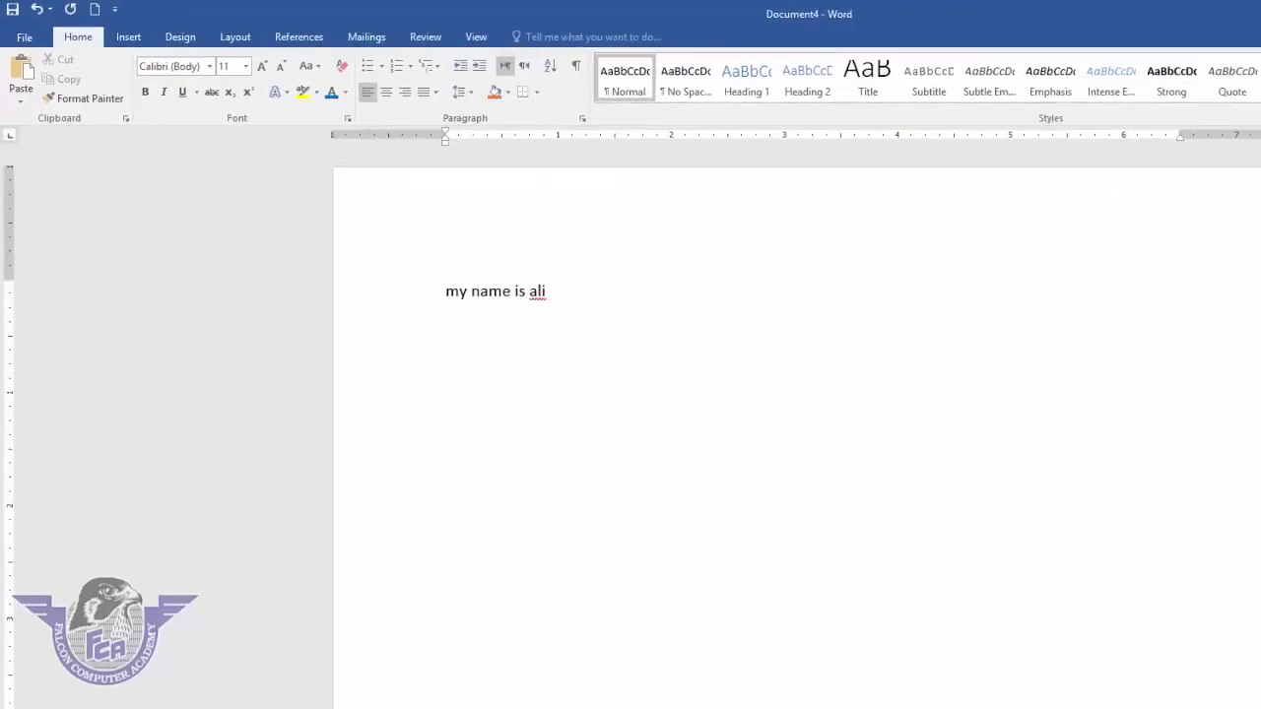
pyautogui.hotkey('ctrl', 'v')
pyautogui.hotkey('ctrl', 'v')
pyautogui.hotkey('ctrl', 'v')
pyautogui.hotkey('ctrl', 'v')
pyautogui.hotkey('ctrl', 'v')
pyautogui.hotkey('ctrl', 'v')
pyautogui.hotkey('ctrl', 'v')
pyautogui.hotkey('ctrl', 'v')
pyautogui.hotkey('ctrl', 'v')
pyautogui.hotkey('ctrl', 'v')
pyautogui.hotkey('ctrl', 'v')
pyautogui.hotkey('ctrl', 'v')
pyautogui.hotkey('ctrl', 'v')
pyautogui.hotkey('ctrl', 'v')
pyautogui.hotkey('ctrl', 'v')
pyautogui.hotkey('ctrl', 'v')
pyautogui.hotkey('ctrl', 'v')
pyautogui.hotkey('ctrl', 'v')
pyautogui.hotkey('ctrl', 'v')
pyautogui.hotkey('ctrl', 'v')
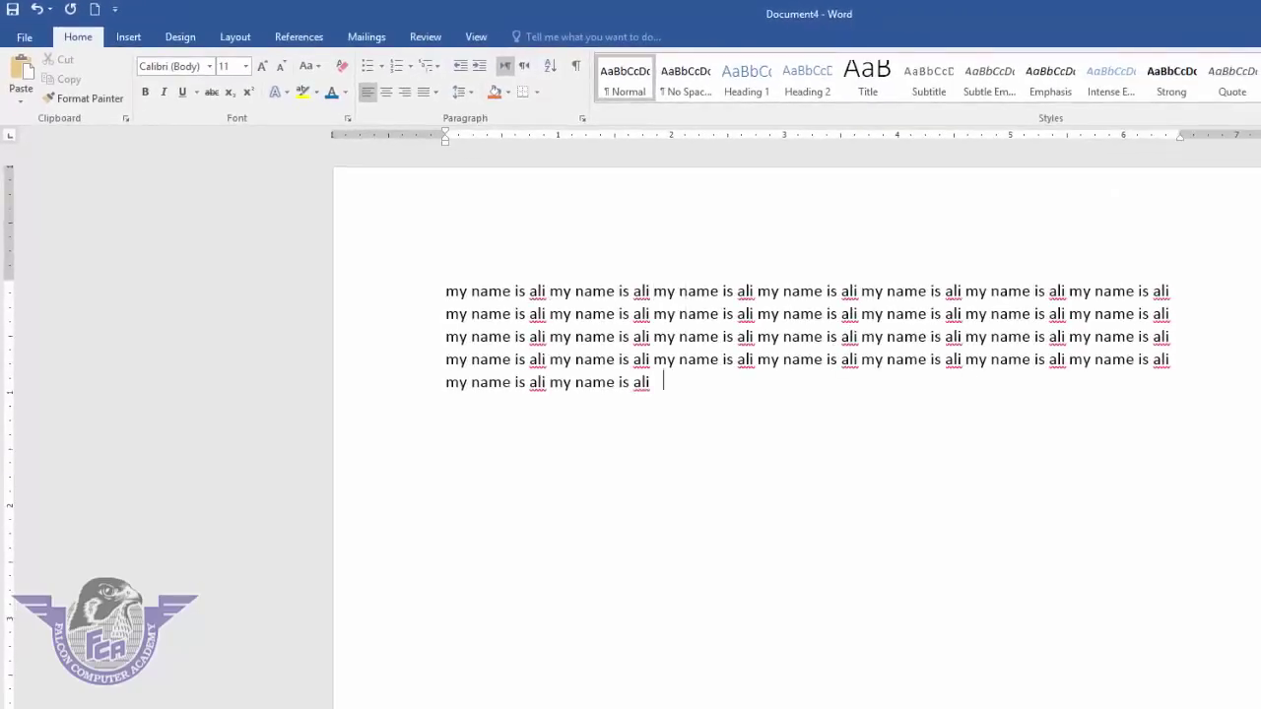
pyautogui.hotkey('ctrl', 'v')
pyautogui.hotkey('ctrl', 'v')
pyautogui.hotkey('ctrl', 'v')
pyautogui.hotkey('ctrl', 'v')
pyautogui.hotkey('ctrl', 'v')
pyautogui.hotkey('ctrl', 'v')
pyautogui.hotkey('ctrl', 'v')
pyautogui.hotkey('ctrl', 'v')
pyautogui.hotkey('ctrl', 'v')
pyautogui.hotkey('ctrl', 'v')
pyautogui.hotkey('ctrl', 'v')
pyautogui.hotkey('ctrl', 'v')
pyautogui.hotkey('ctrl', 'v')
pyautogui.hotkey('ctrl', 'v')
pyautogui.hotkey('ctrl', 'v')
pyautogui.hotkey('ctrl', 'v')
pyautogui.hotkey('ctrl', 'v')
pyautogui.hotkey('ctrl', 'v')
pyautogui.hotkey('ctrl', 'v')
pyautogui.hotkey('ctrl', 'v')
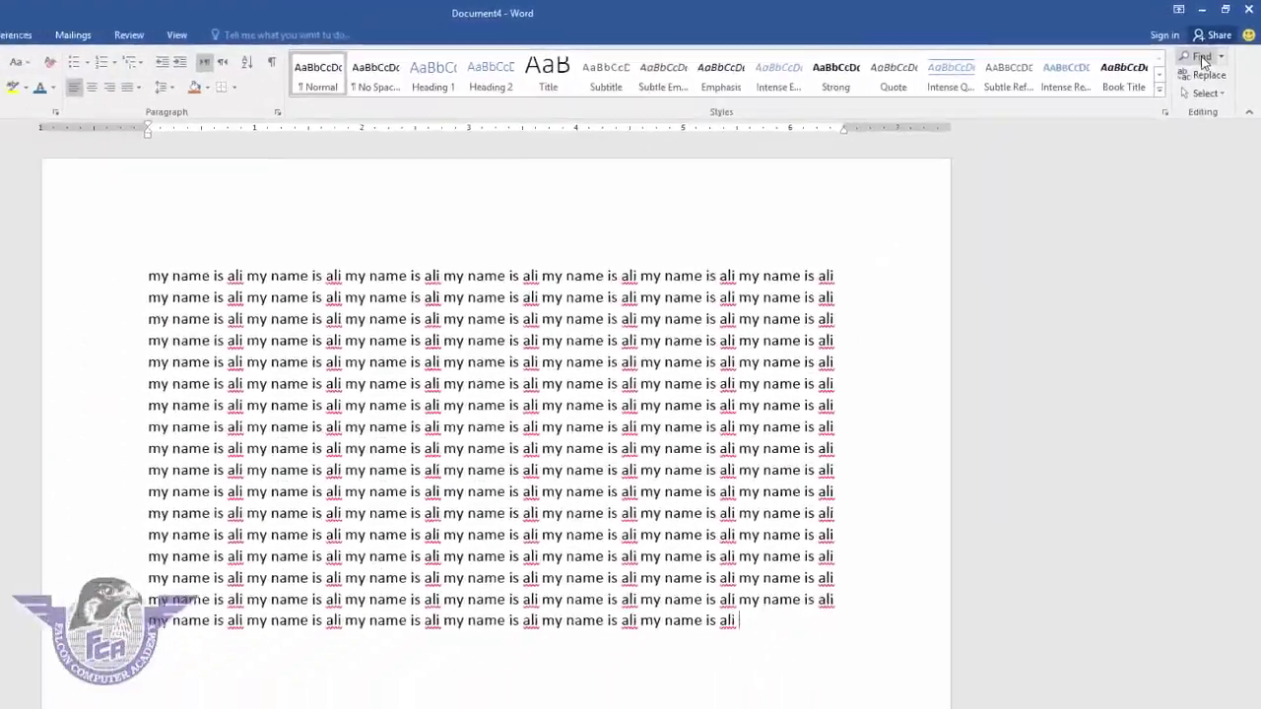
# - Search the document for 'ali' (118 matches) and open Find and Replace
pyautogui.click(1209, 47)
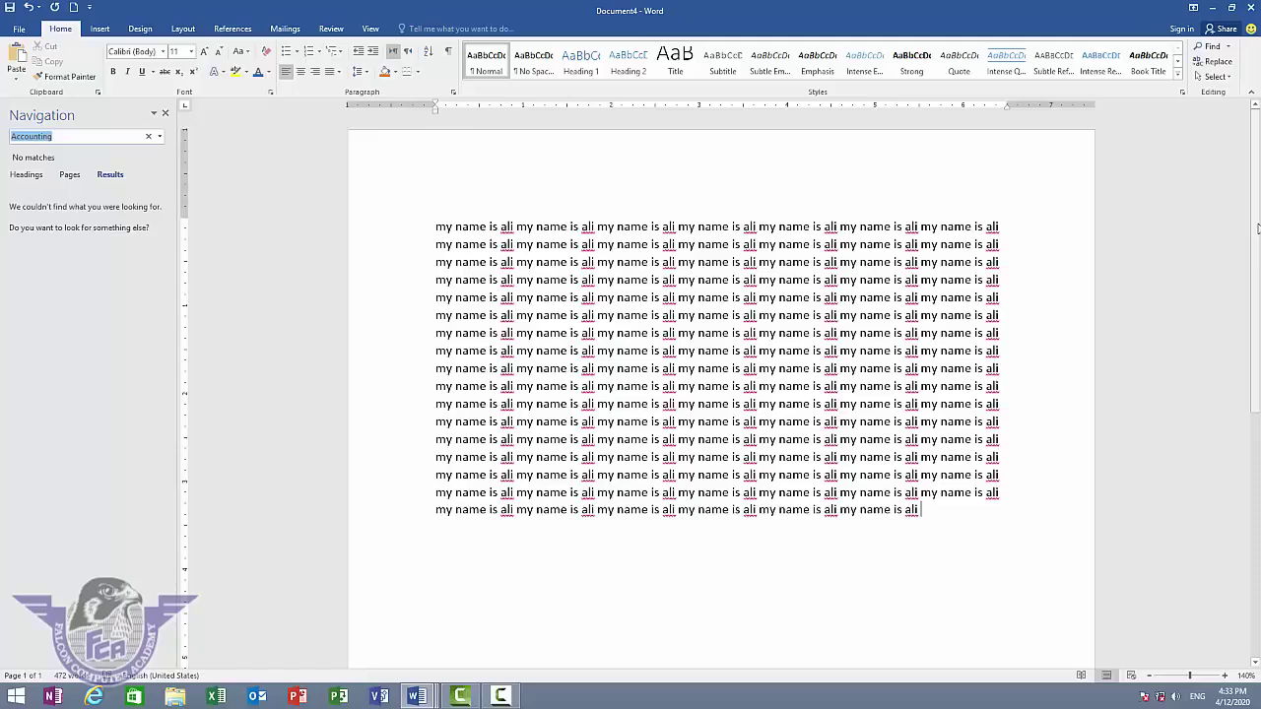
pyautogui.write('ali')
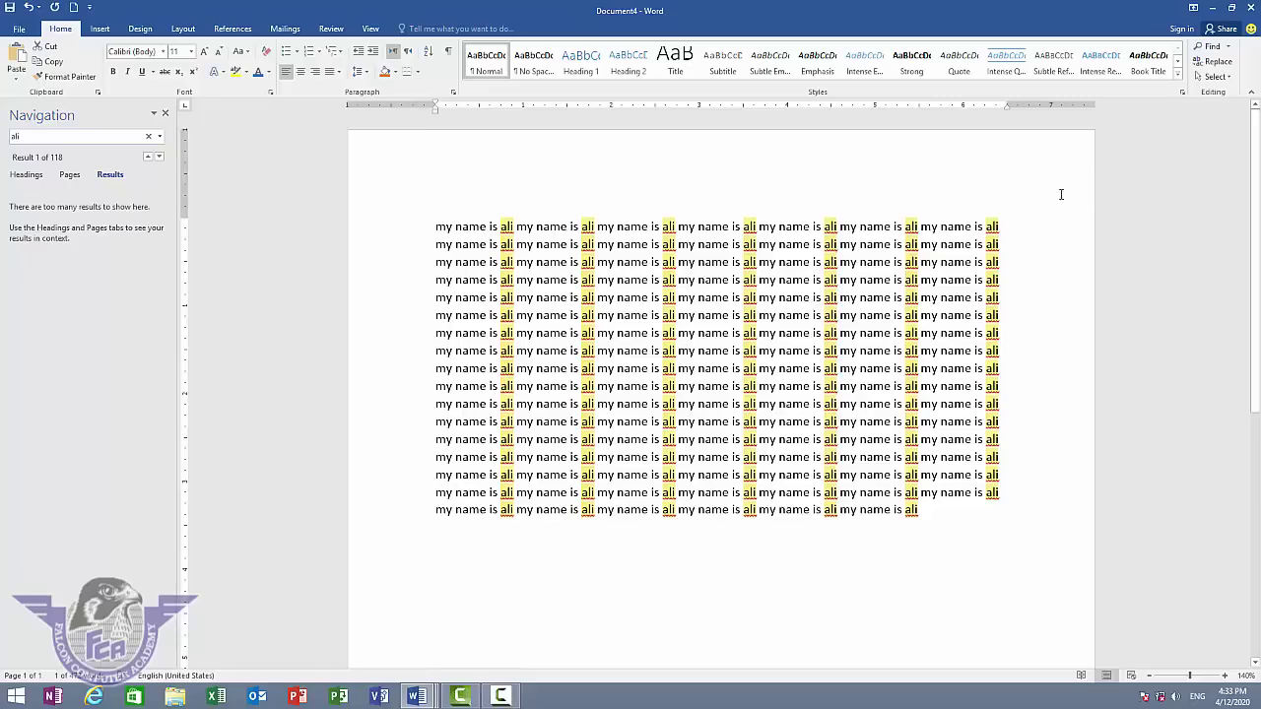
pyautogui.click(1210, 65)
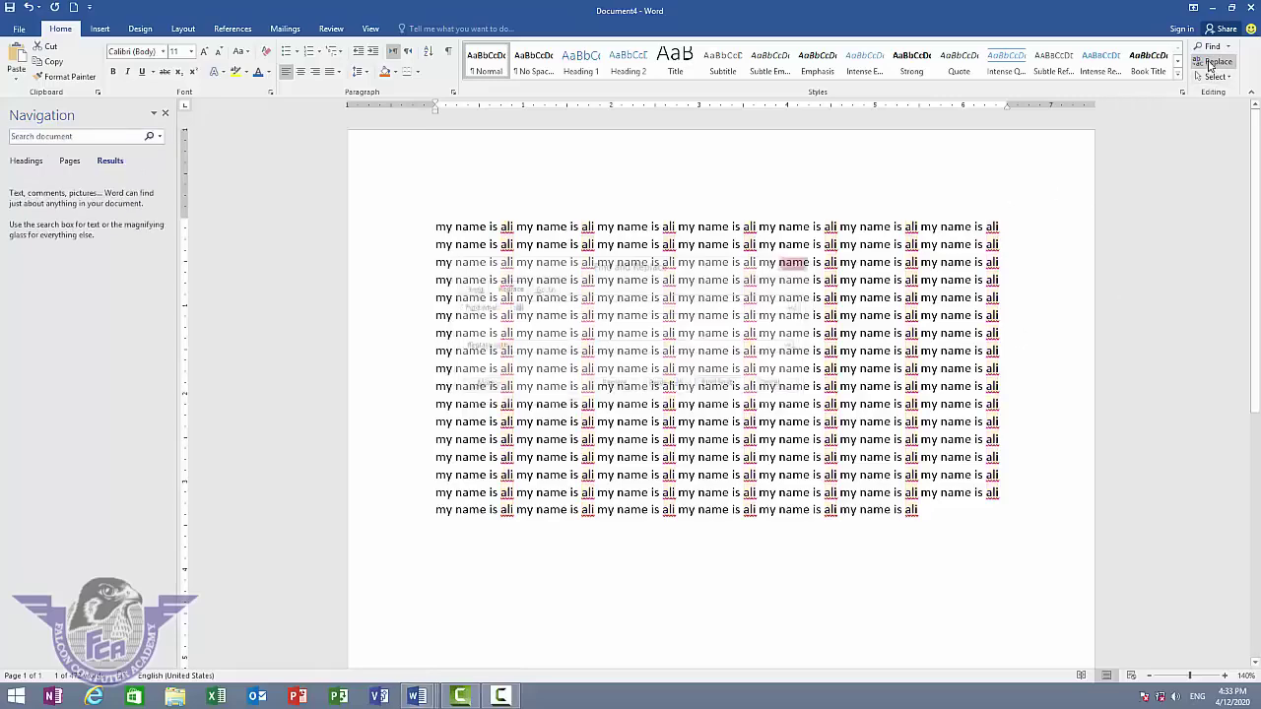
pyautogui.click(530, 346)
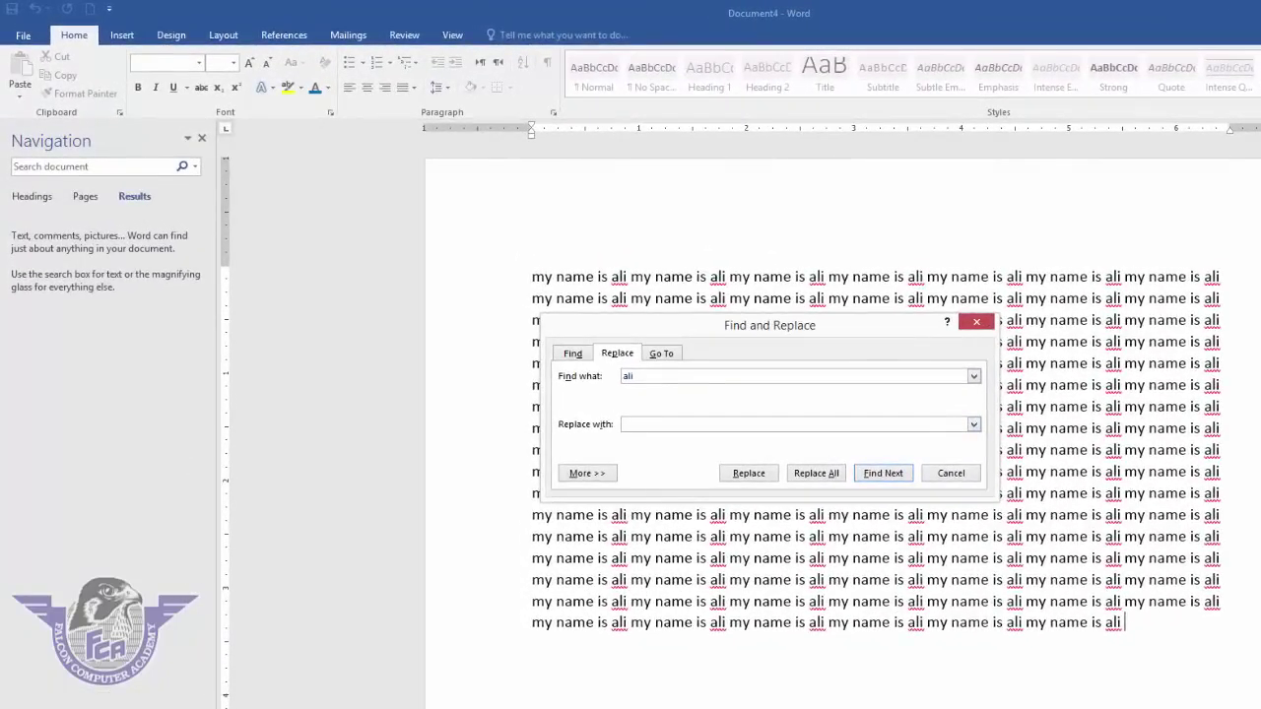
pyautogui.click(815, 475)
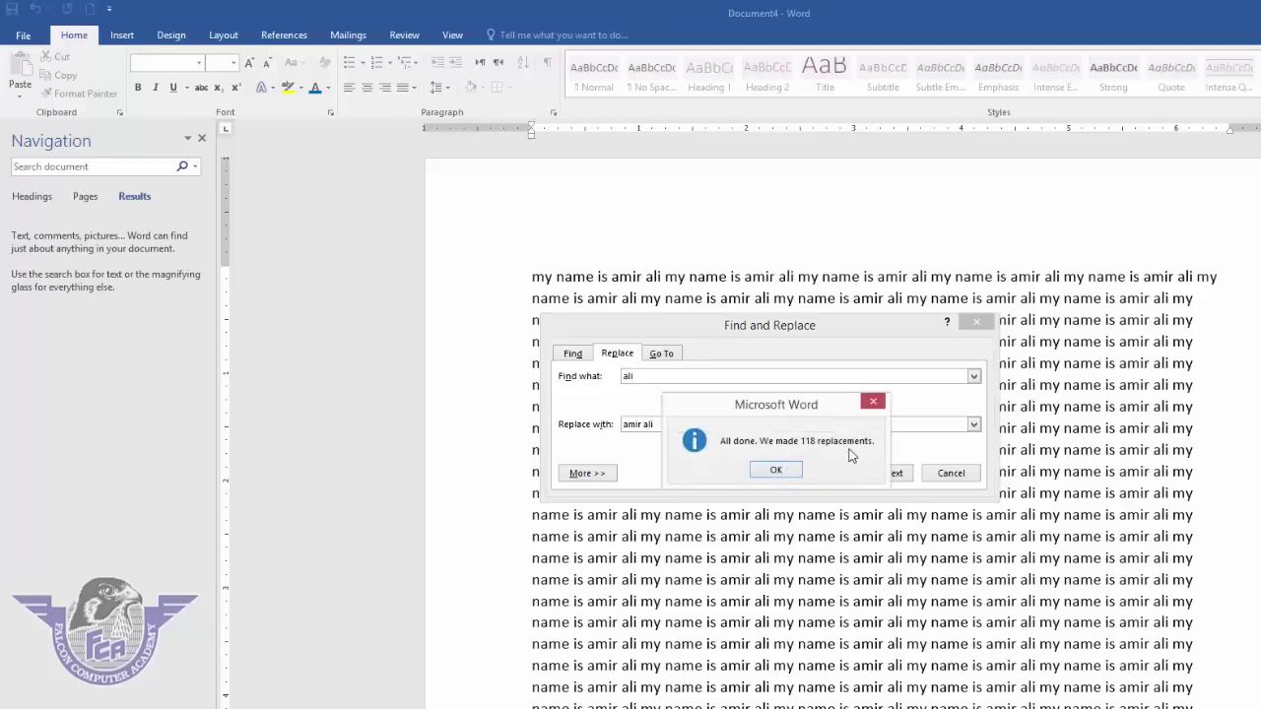
pyautogui.click(778, 470)
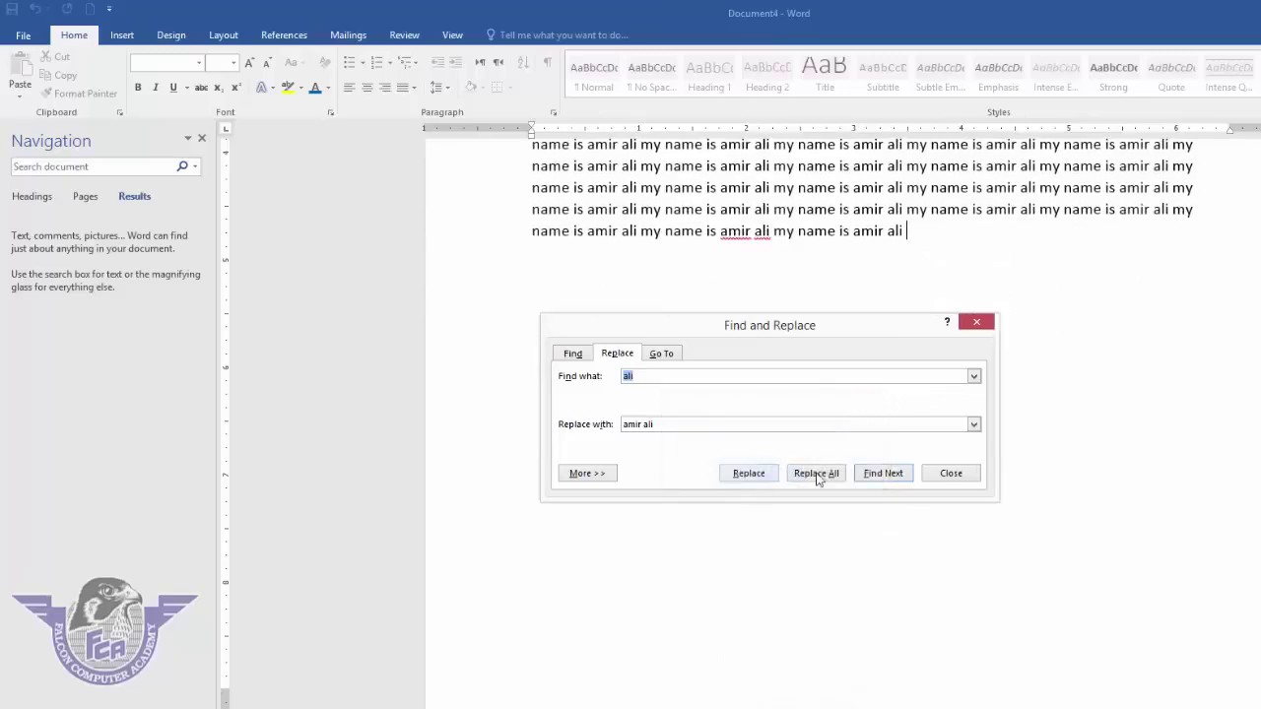
# - Close Find and Replace and the Navigation pane, then scroll through the replaced text
pyautogui.click(951, 473)
pyautogui.scroll(4, 822, 428)
pyautogui.scroll(5, 819, 430)
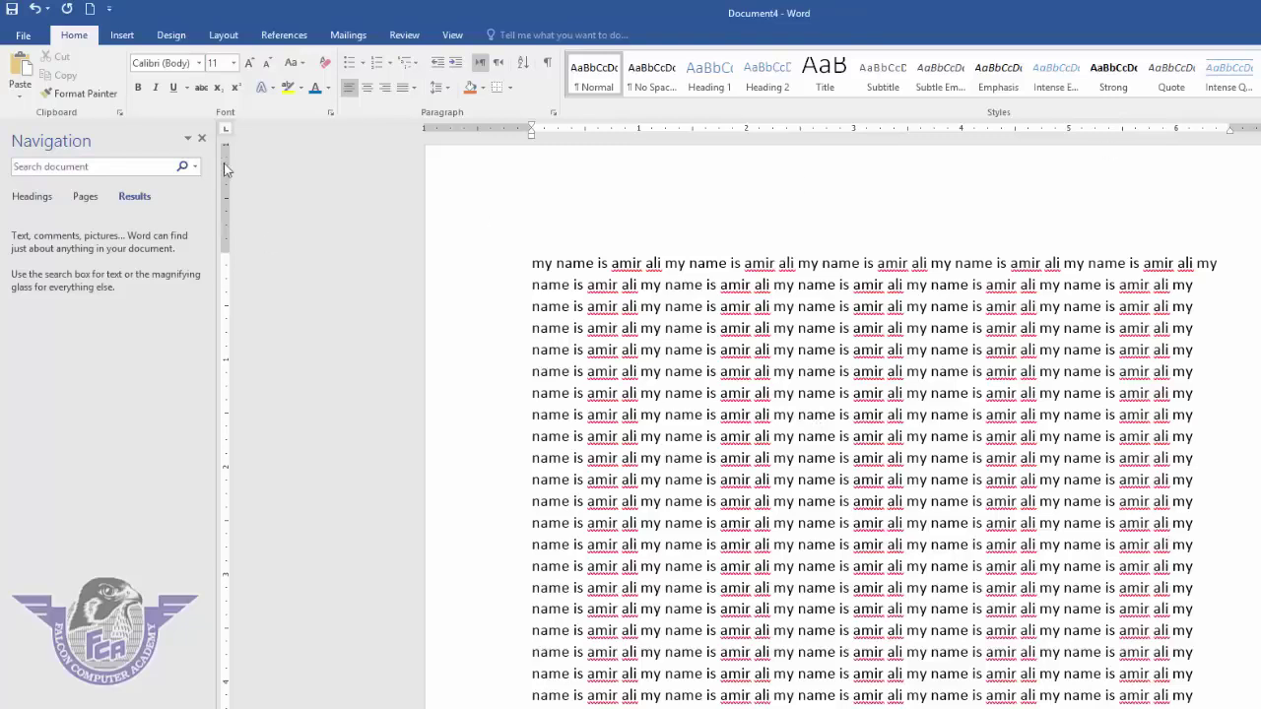
pyautogui.click(202, 138)
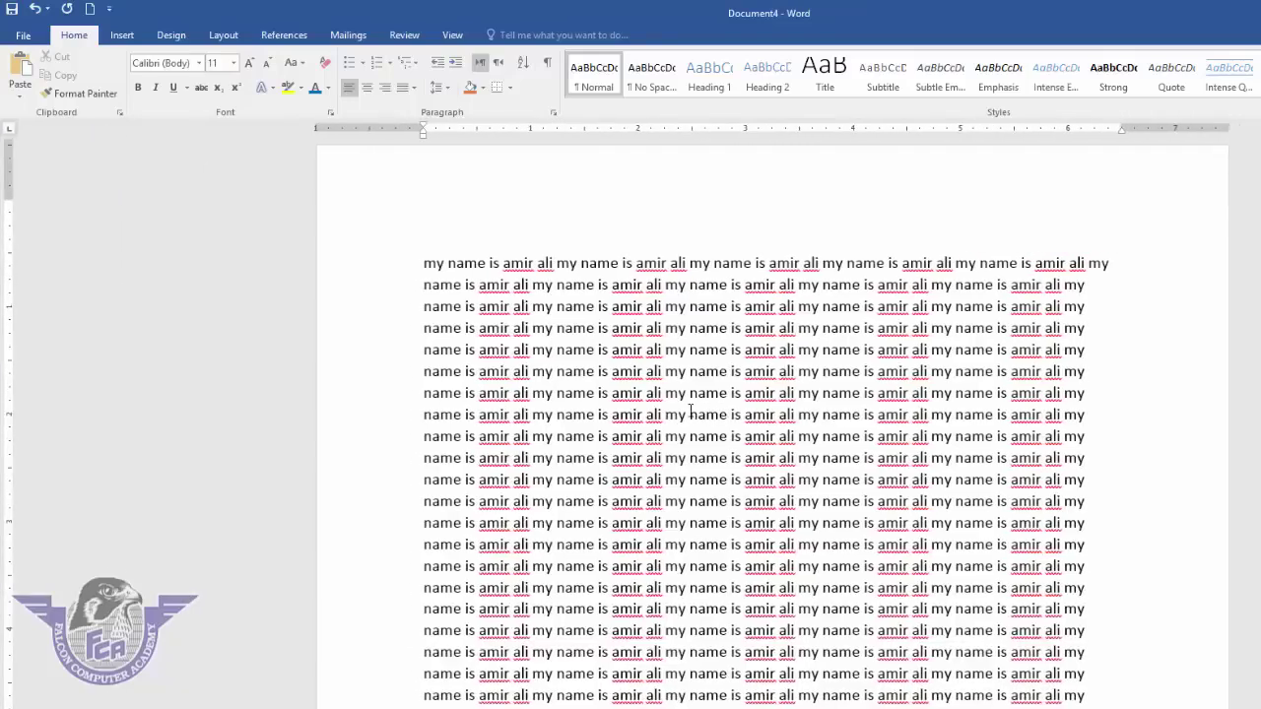
pyautogui.scroll(-1, 691, 409)
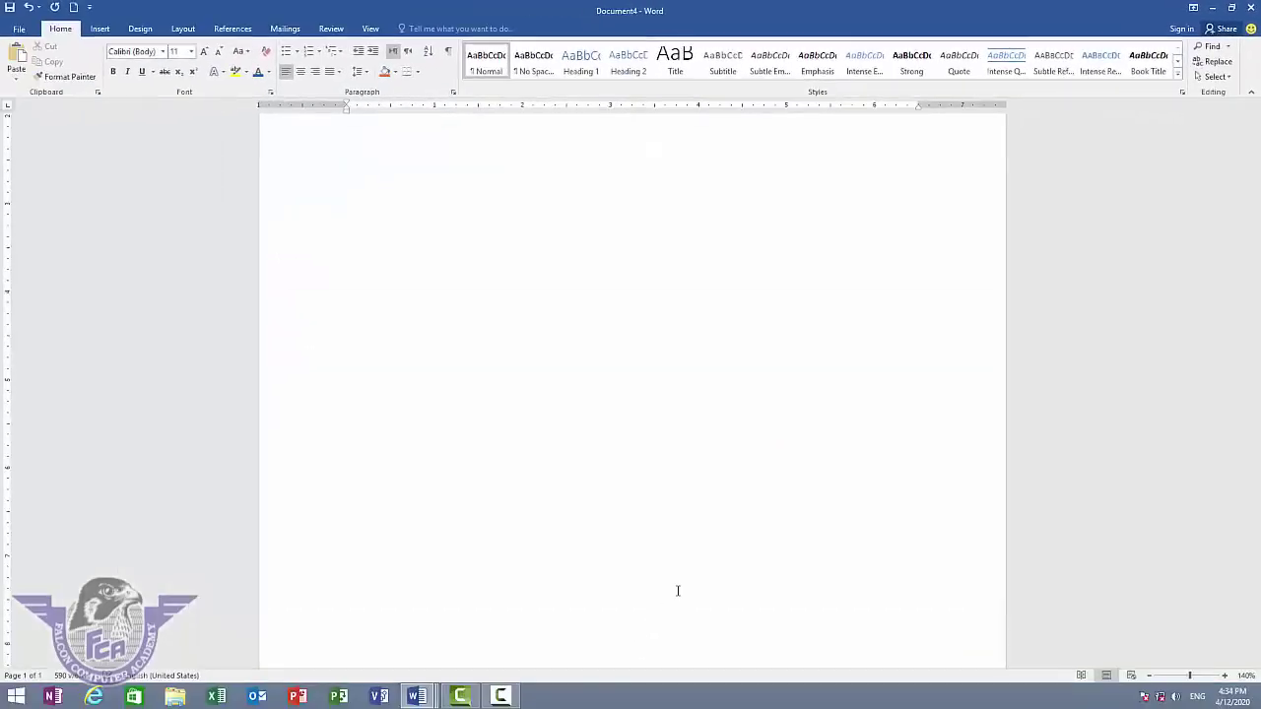
pyautogui.scroll(-15, 678, 591)
# - Insert page breaks until the document reaches 18 pages, then open the Find options list
pyautogui.press('Return')
pyautogui.press('Return')
pyautogui.press('Return')
pyautogui.press('Return')
pyautogui.press('Return')
pyautogui.press('Return')
pyautogui.press('Return')
pyautogui.press('Return')
pyautogui.press('Return')
pyautogui.press('Return')
pyautogui.press('Return')
pyautogui.press('Return')
pyautogui.press('Return')
pyautogui.press('Return')
pyautogui.press('Return')
pyautogui.press('Return')
pyautogui.press('Return')
pyautogui.press('Return')
pyautogui.press('Return')
pyautogui.press('Return')
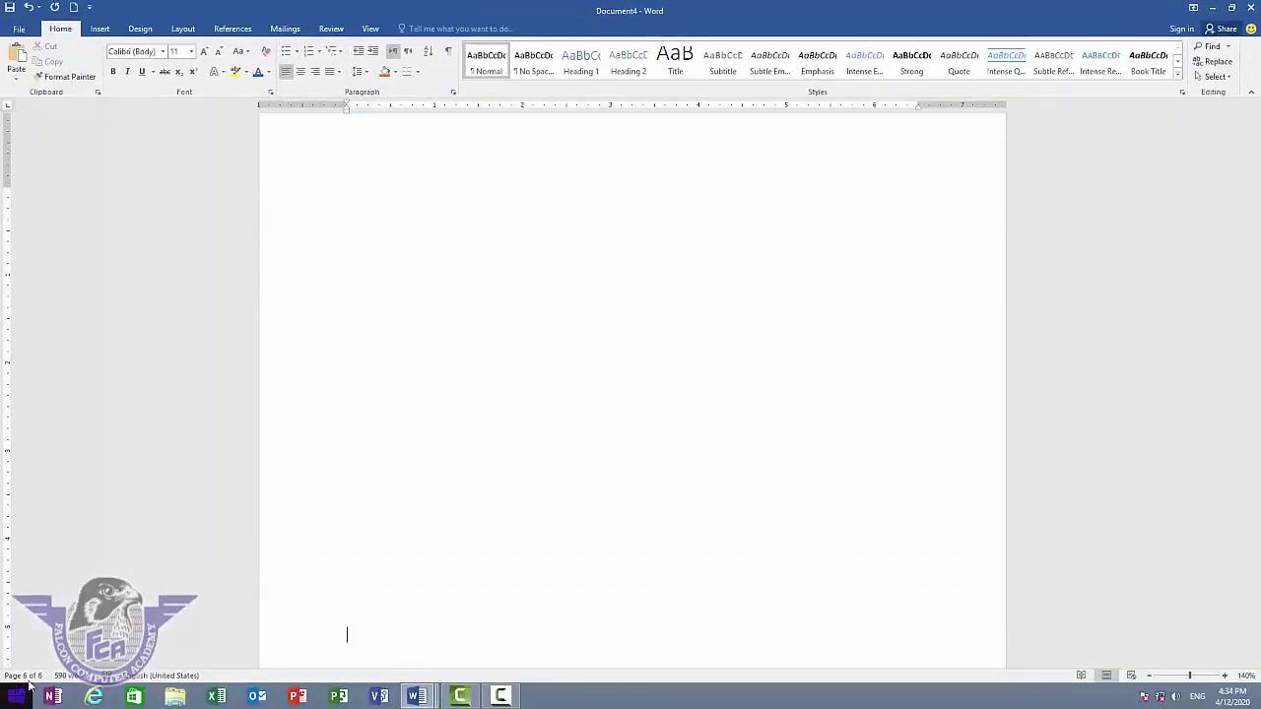
pyautogui.press('Return')
pyautogui.press('Return')
pyautogui.press('Return')
pyautogui.press('Return')
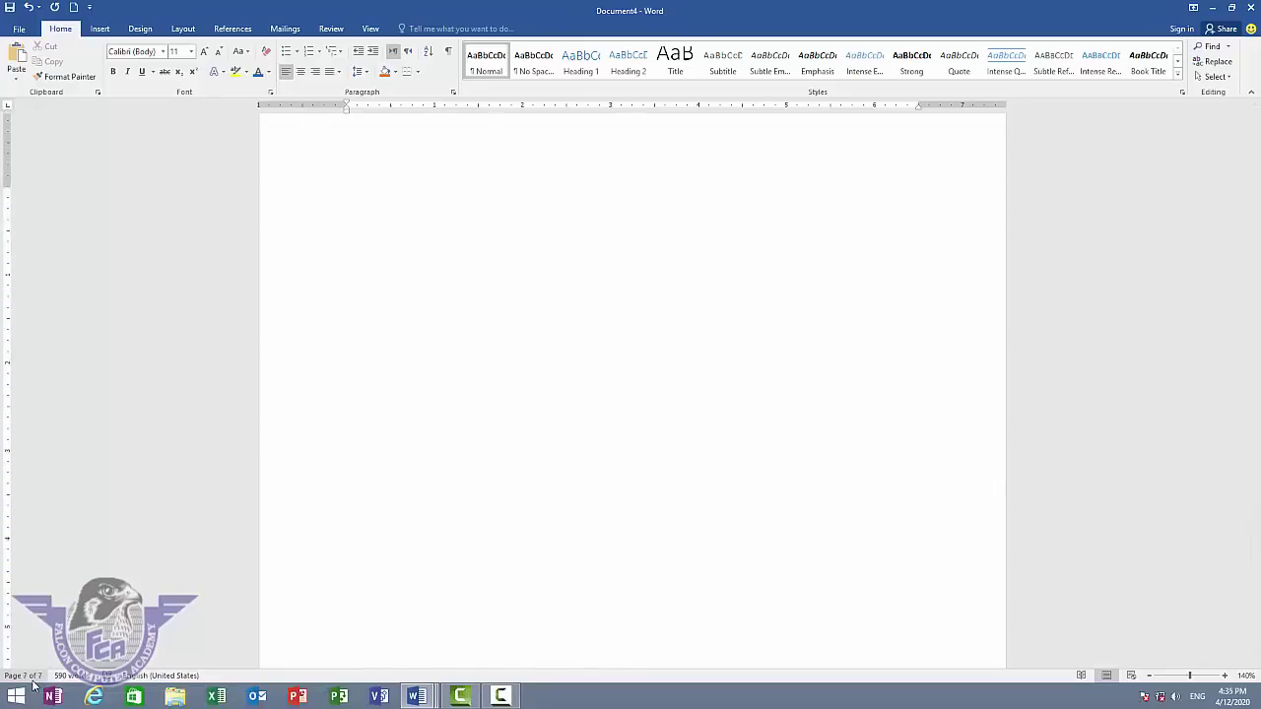
pyautogui.press('Return')
pyautogui.press('Return')
pyautogui.press('Return')
pyautogui.press('Return')
pyautogui.press('Return')
pyautogui.press('Return')
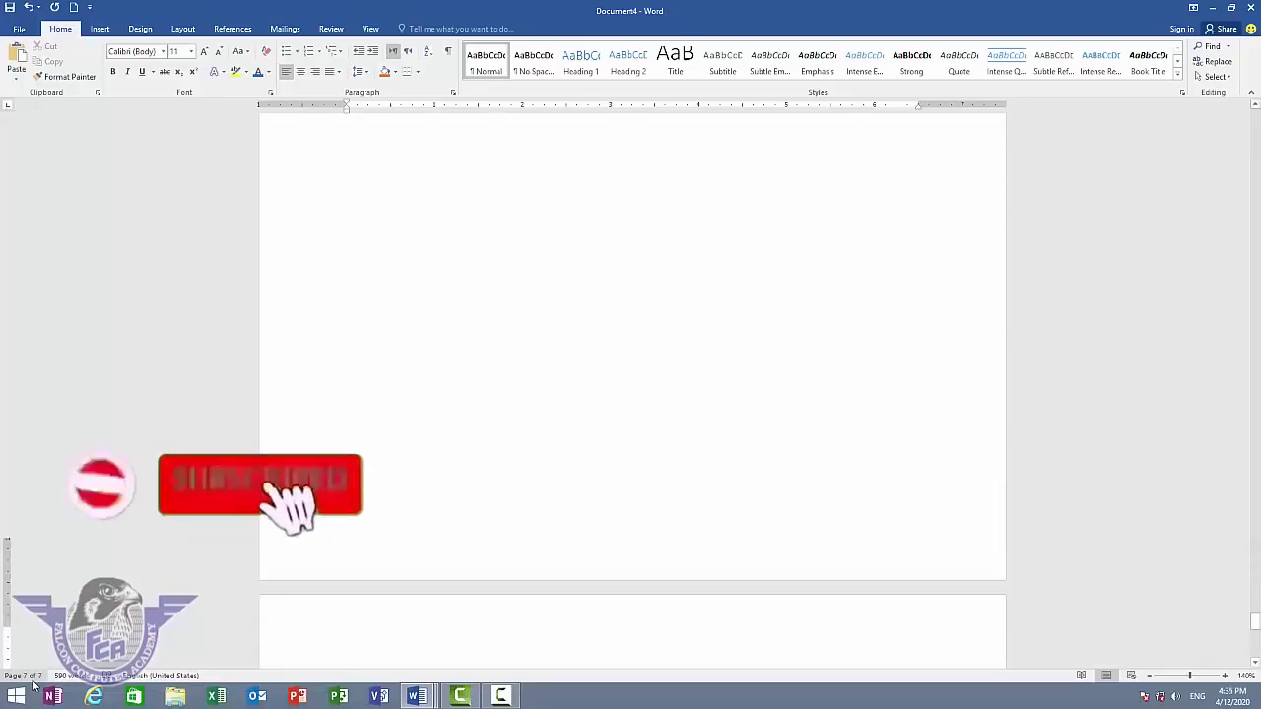
pyautogui.press('Return')
pyautogui.press('Return')
pyautogui.press('Return')
pyautogui.press('Return')
pyautogui.press('Return')
pyautogui.press('Return')
pyautogui.press('Return')
pyautogui.press('Return')
pyautogui.press('Return')
pyautogui.press('Return')
pyautogui.press('Return')
pyautogui.press('Return')
pyautogui.press('Return')
pyautogui.press('Return')
pyautogui.press('Return')
pyautogui.press('Return')
pyautogui.press('Return')
pyautogui.press('Return')
pyautogui.press('Return')
pyautogui.press('Return')
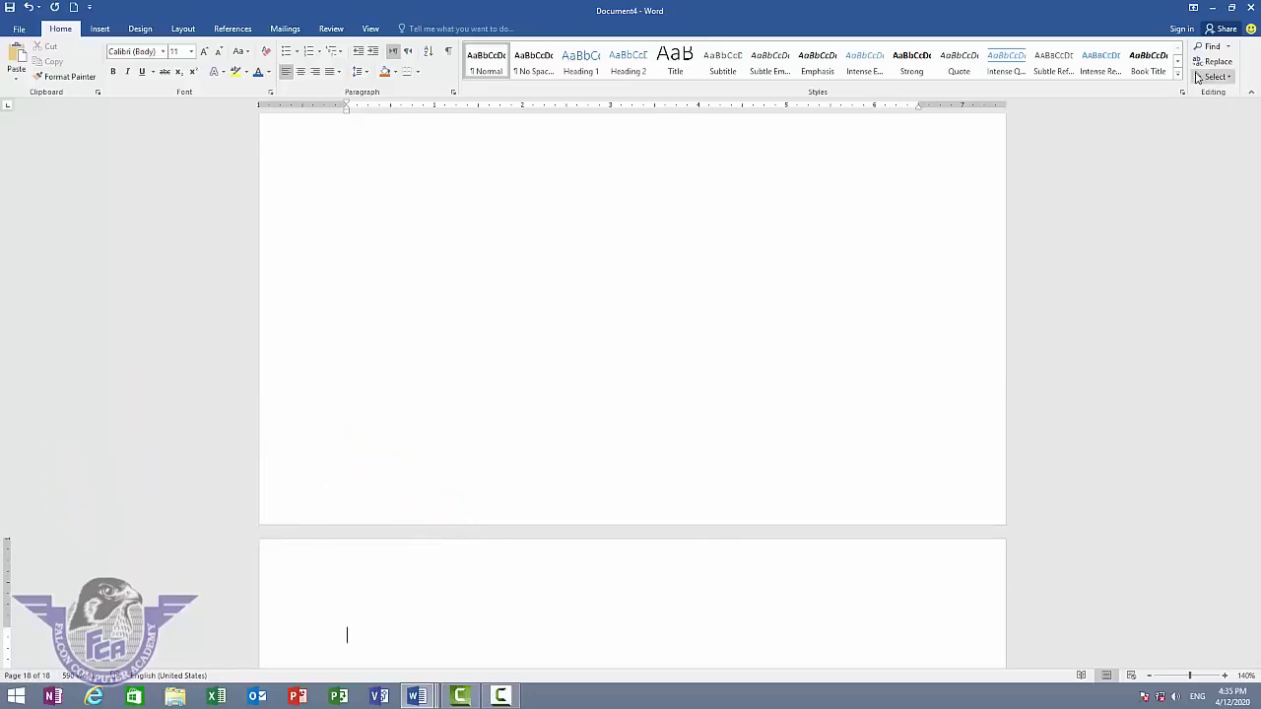
pyautogui.click(1228, 48)
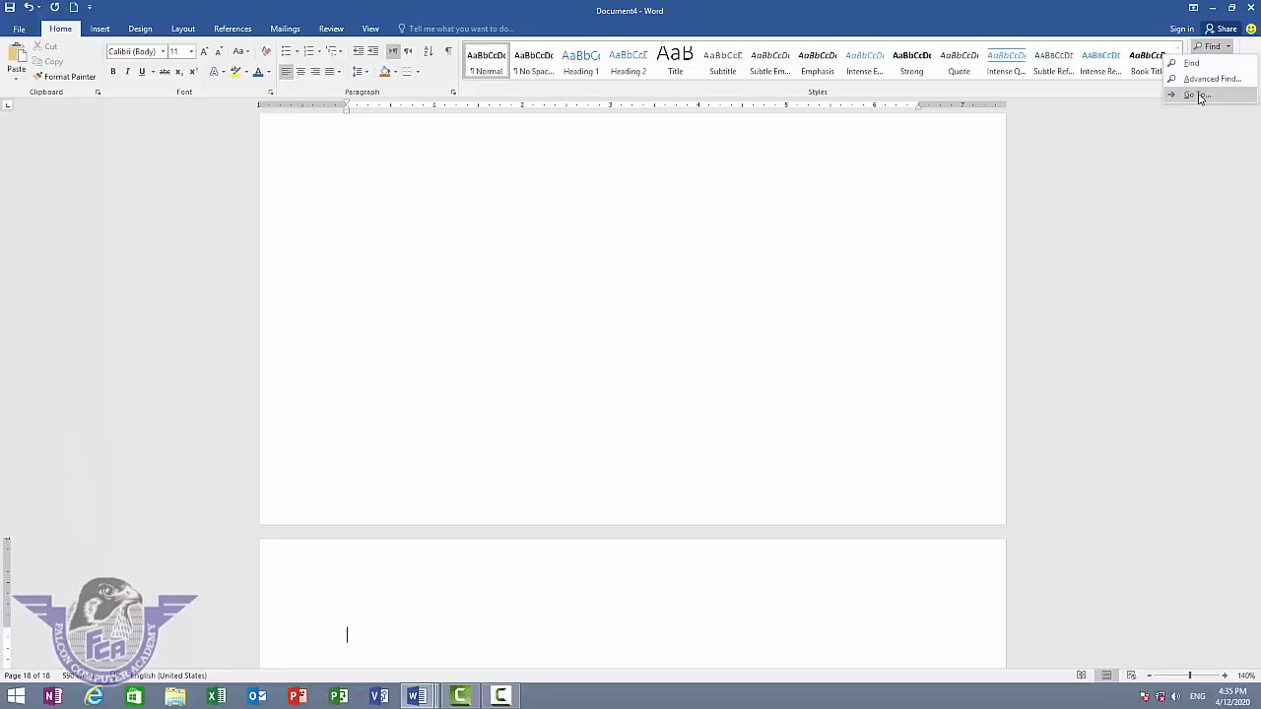
# - Use Go To Page to jump to page 5, then page 16, then close the dialog
pyautogui.click(1197, 94)
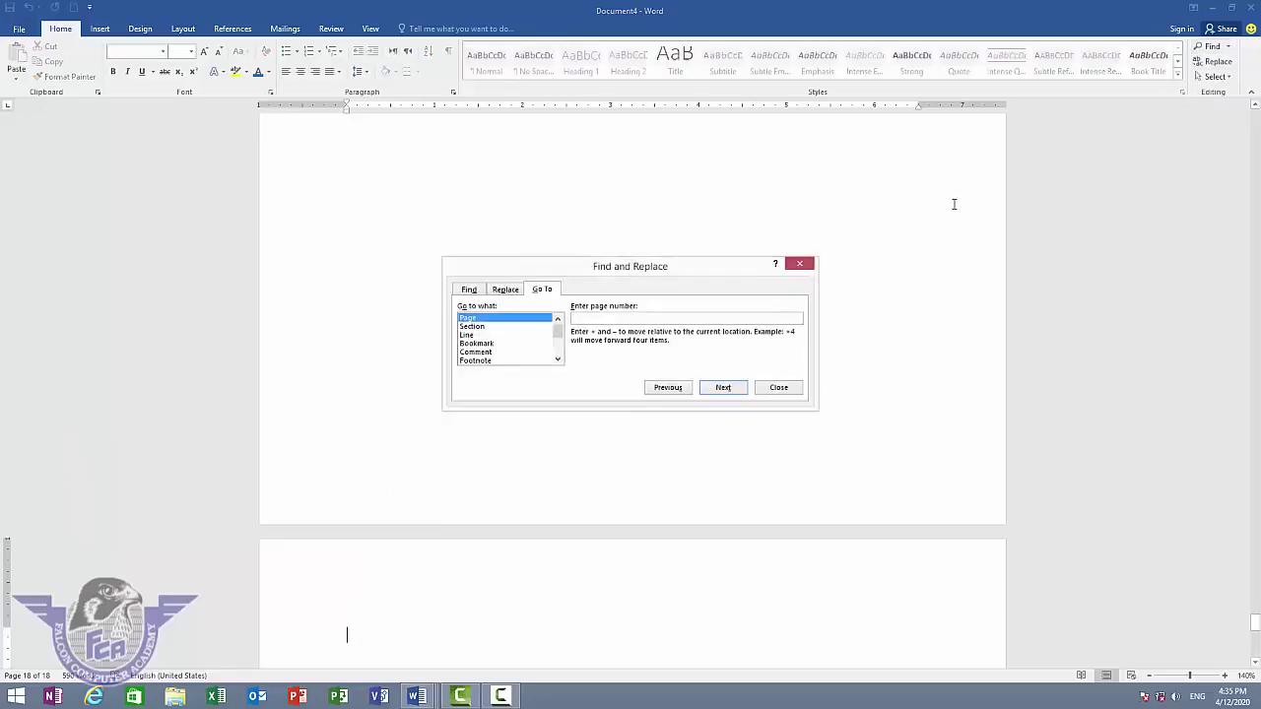
pyautogui.click(542, 289)
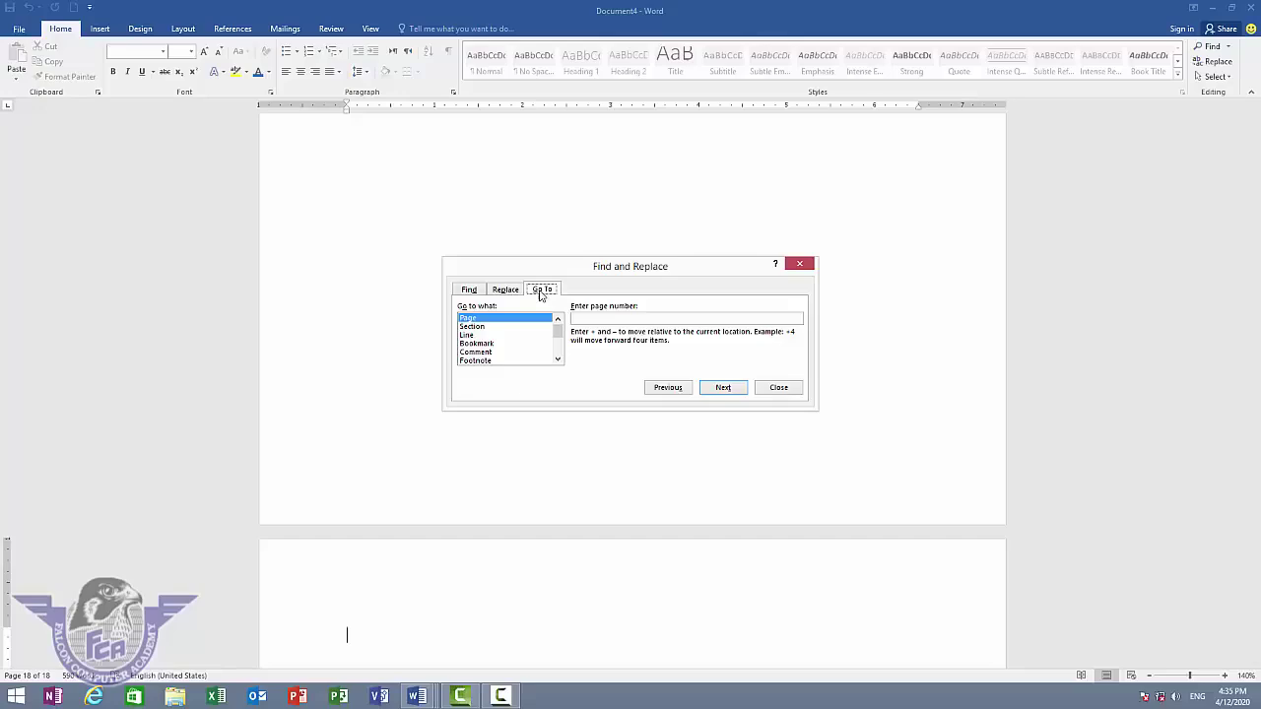
pyautogui.click(502, 321)
pyautogui.click(603, 321)
pyautogui.write('5')
pyautogui.click(725, 390)
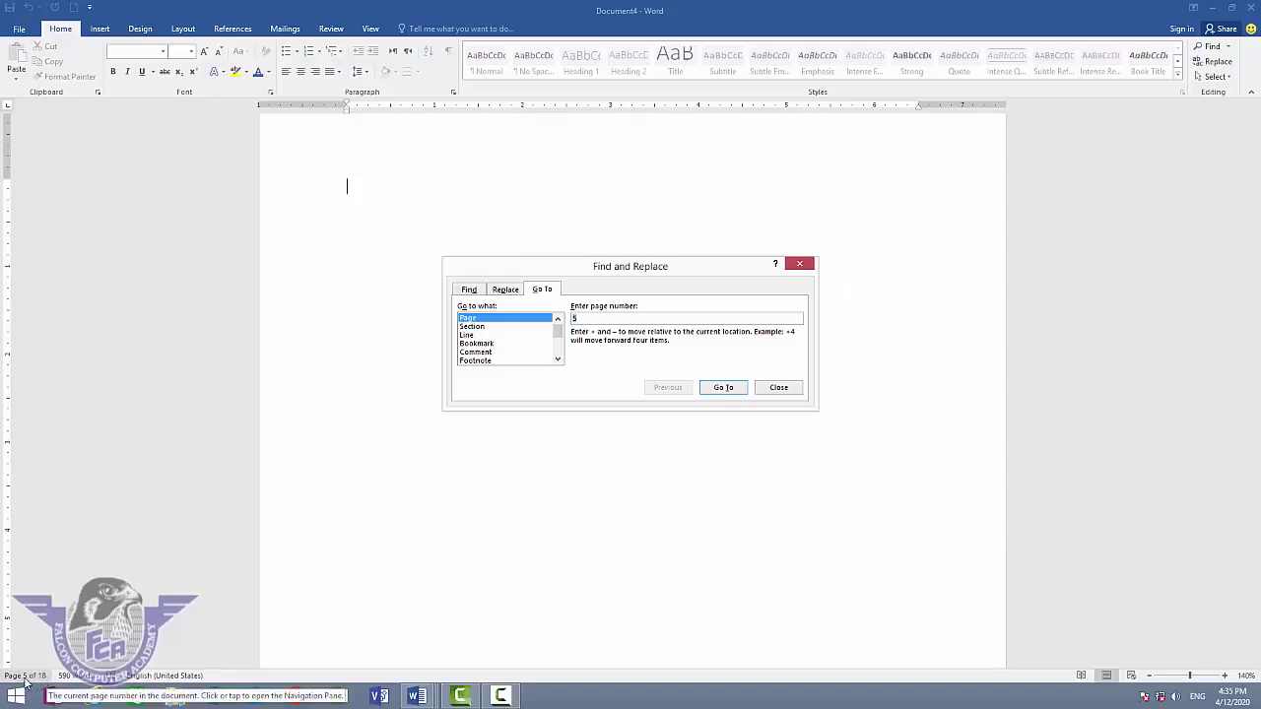
pyautogui.write('1')
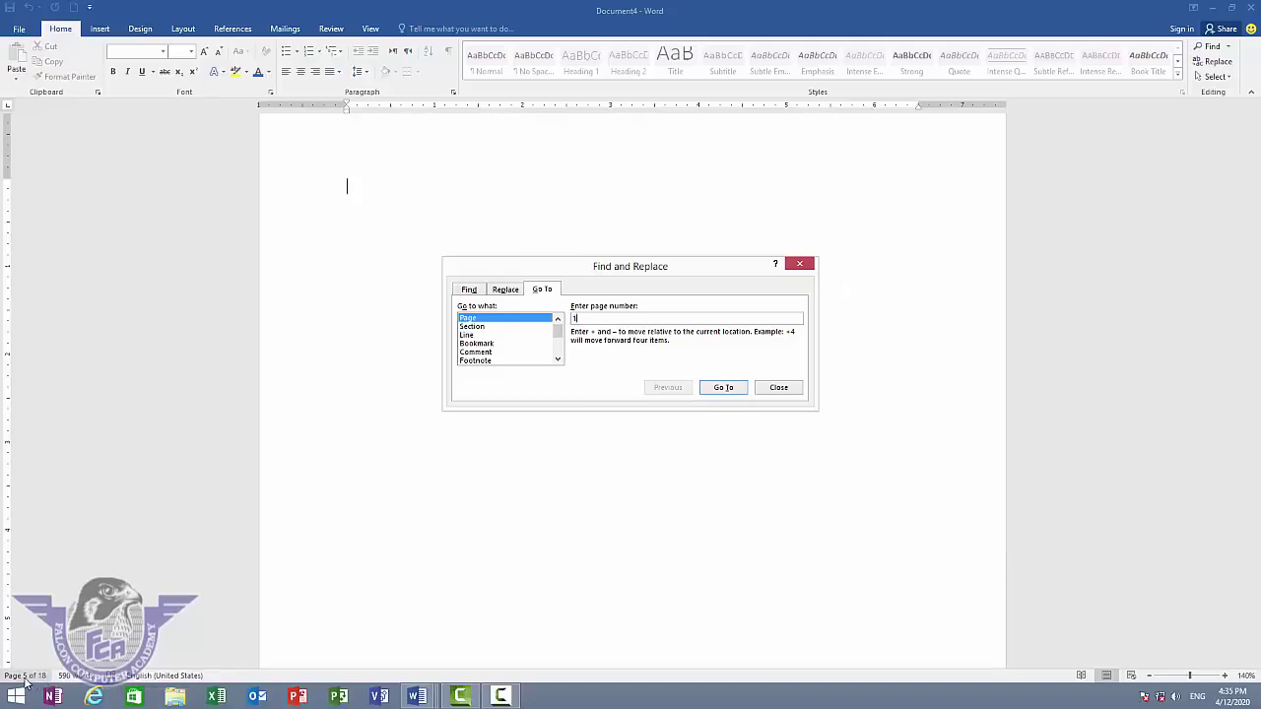
pyautogui.write('6')
pyautogui.click(725, 390)
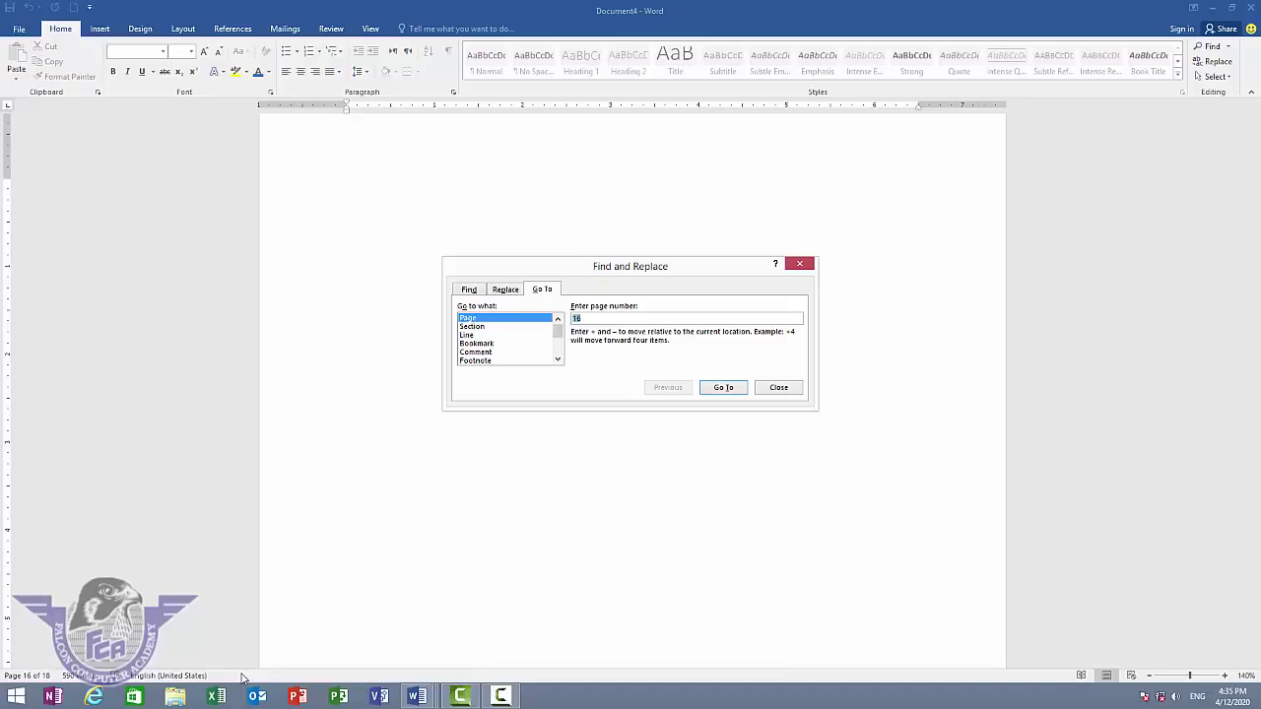
pyautogui.click(767, 389)
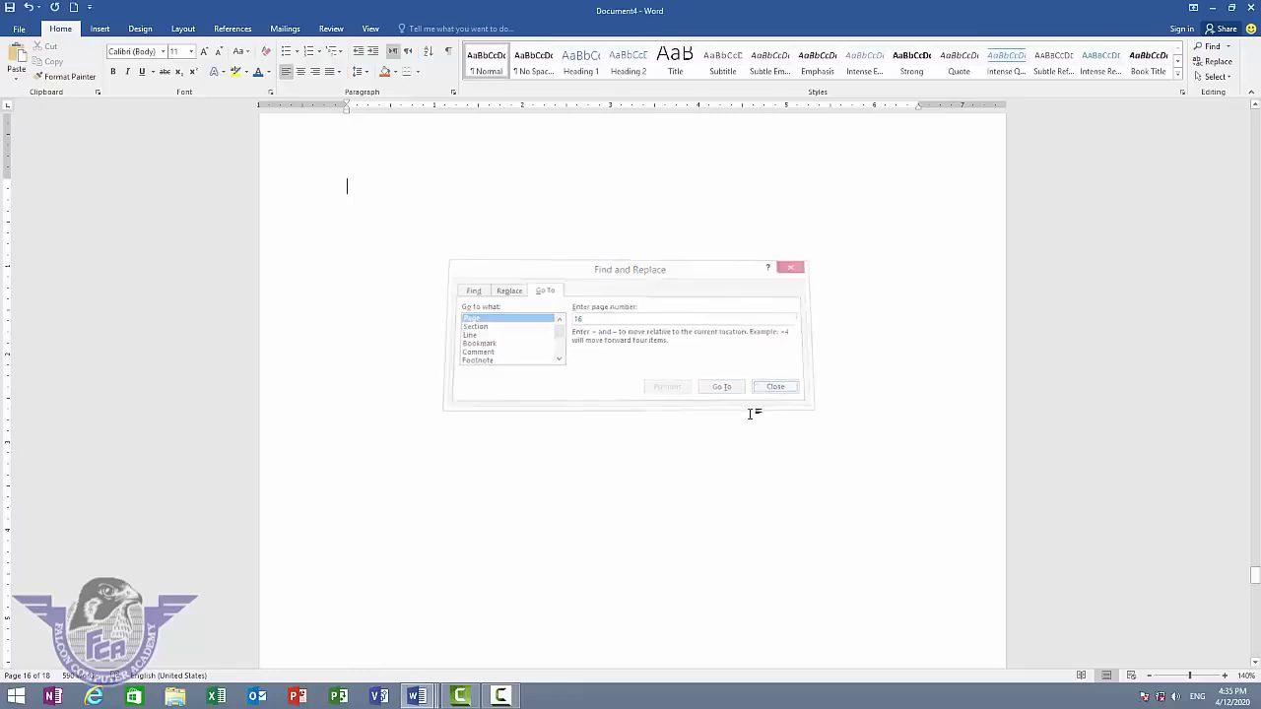
# - Select everything in the document and delete all the blank pages
pyautogui.scroll(5, 413, 295)
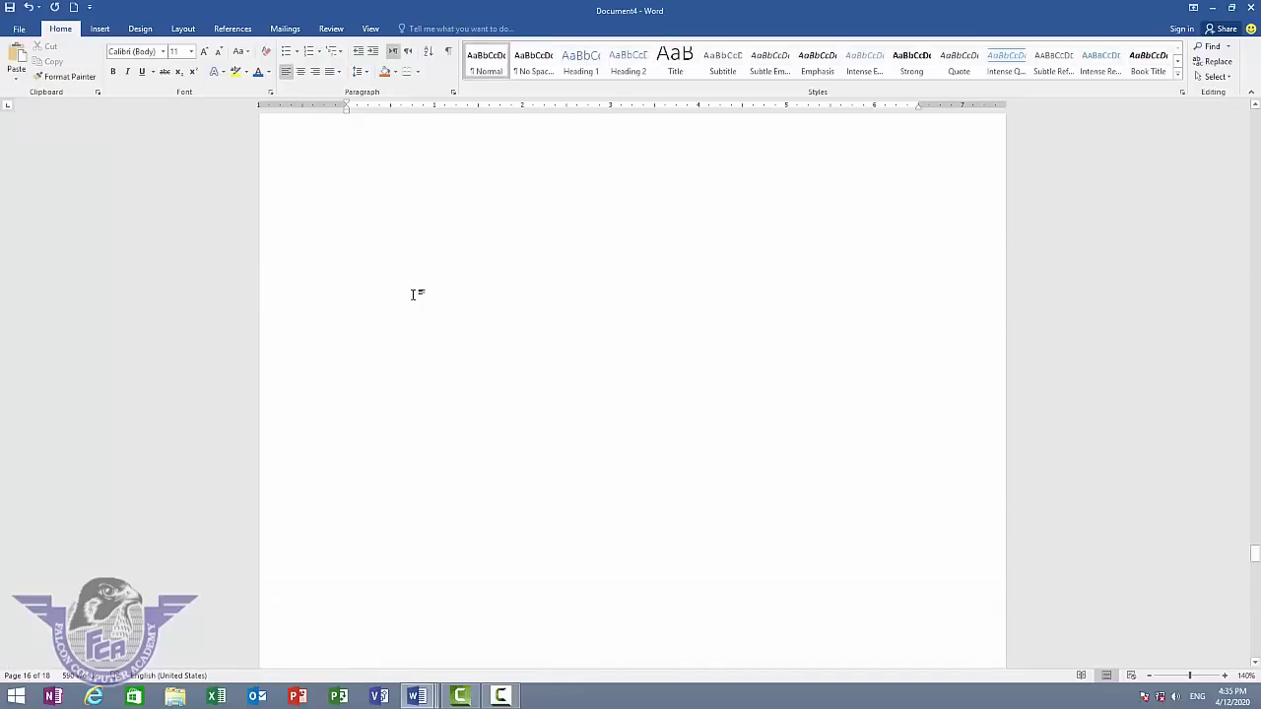
pyautogui.hotkey('ctrl', 'a')
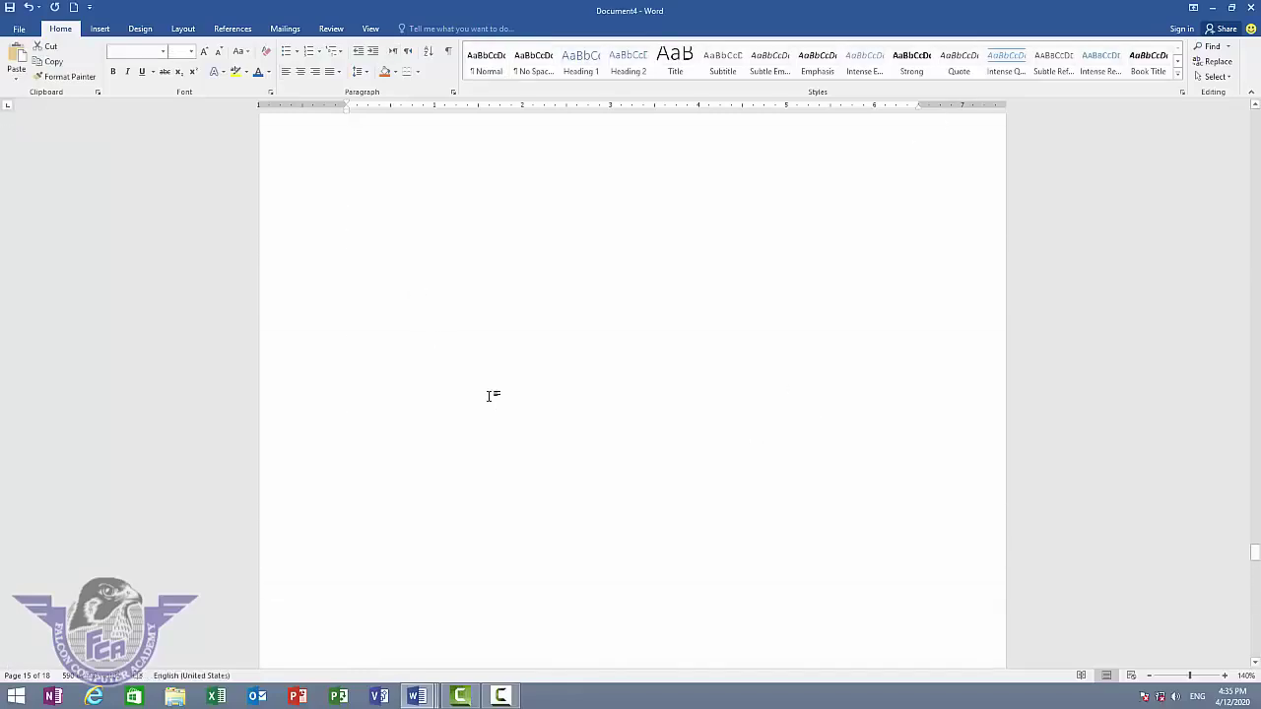
pyautogui.press('Delete')
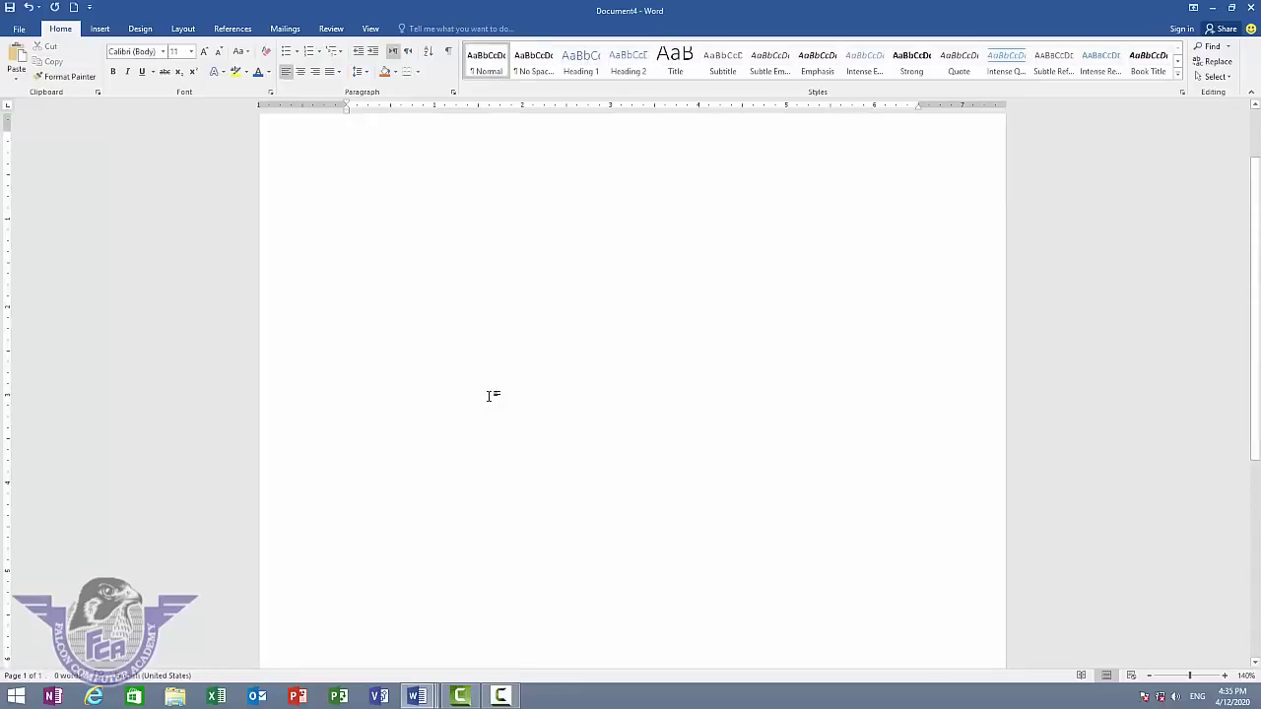
# - Enter =rand() to generate five paragraphs of sample text
pyautogui.write('=')
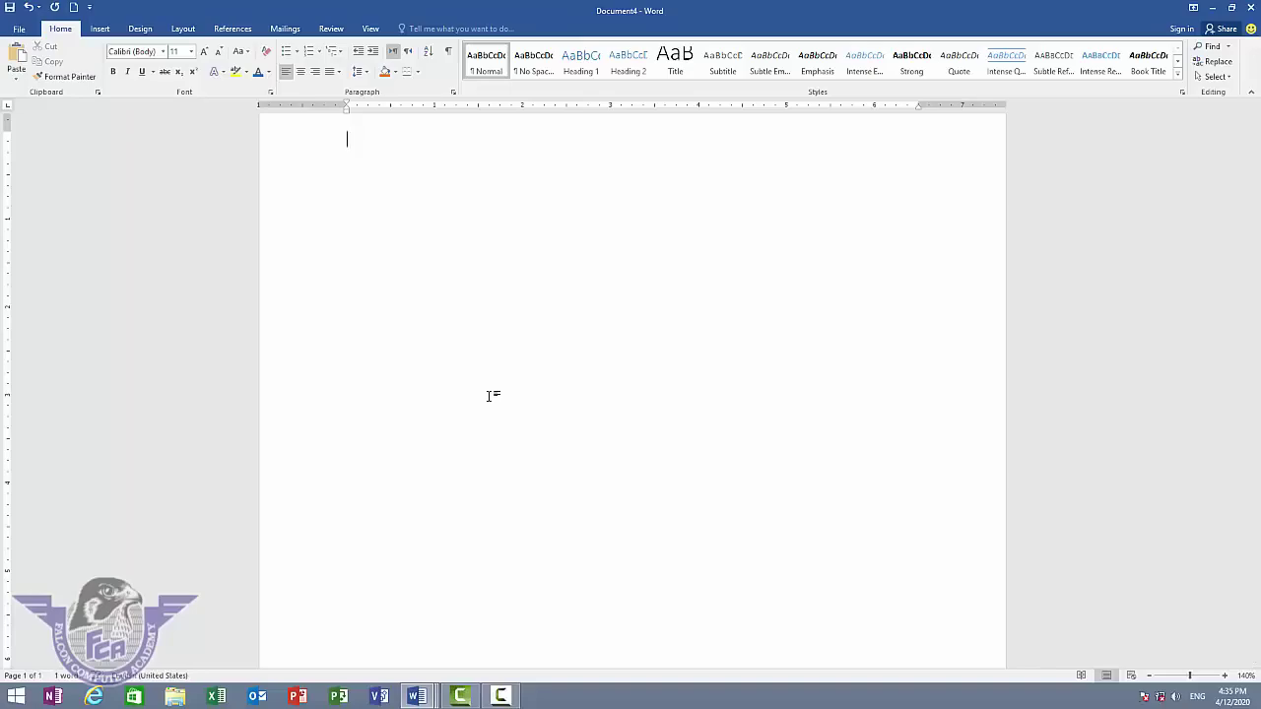
pyautogui.write('r')
pyautogui.write('()')
pyautogui.press('Return')
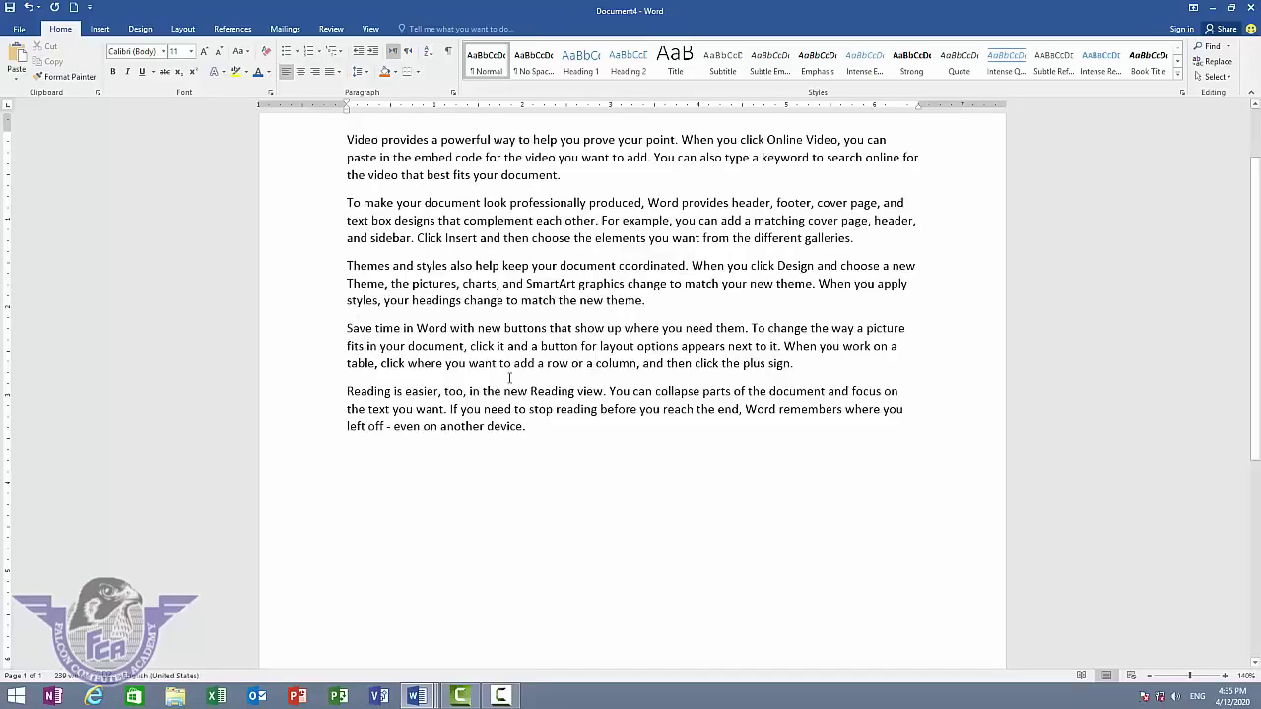
pyautogui.scroll(2, 582, 292)
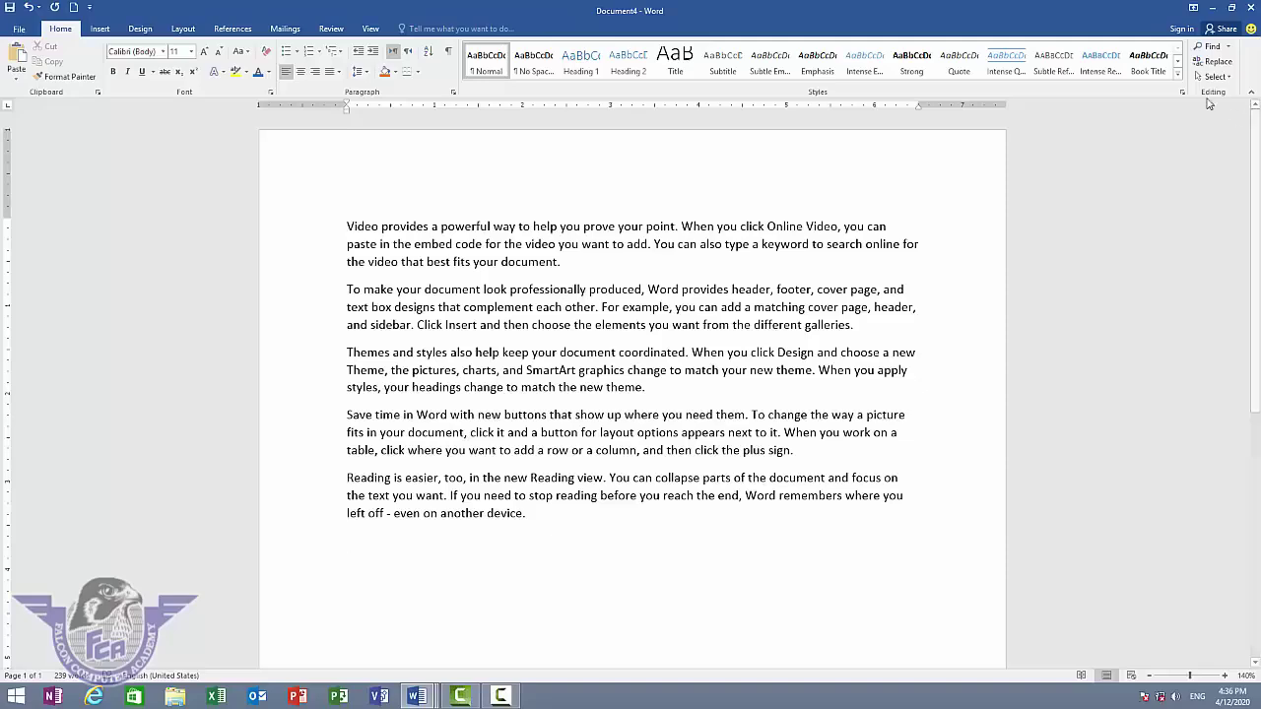
# - Turn on Select Objects from the Select menu, then Select All the sample text
pyautogui.click(1217, 77)
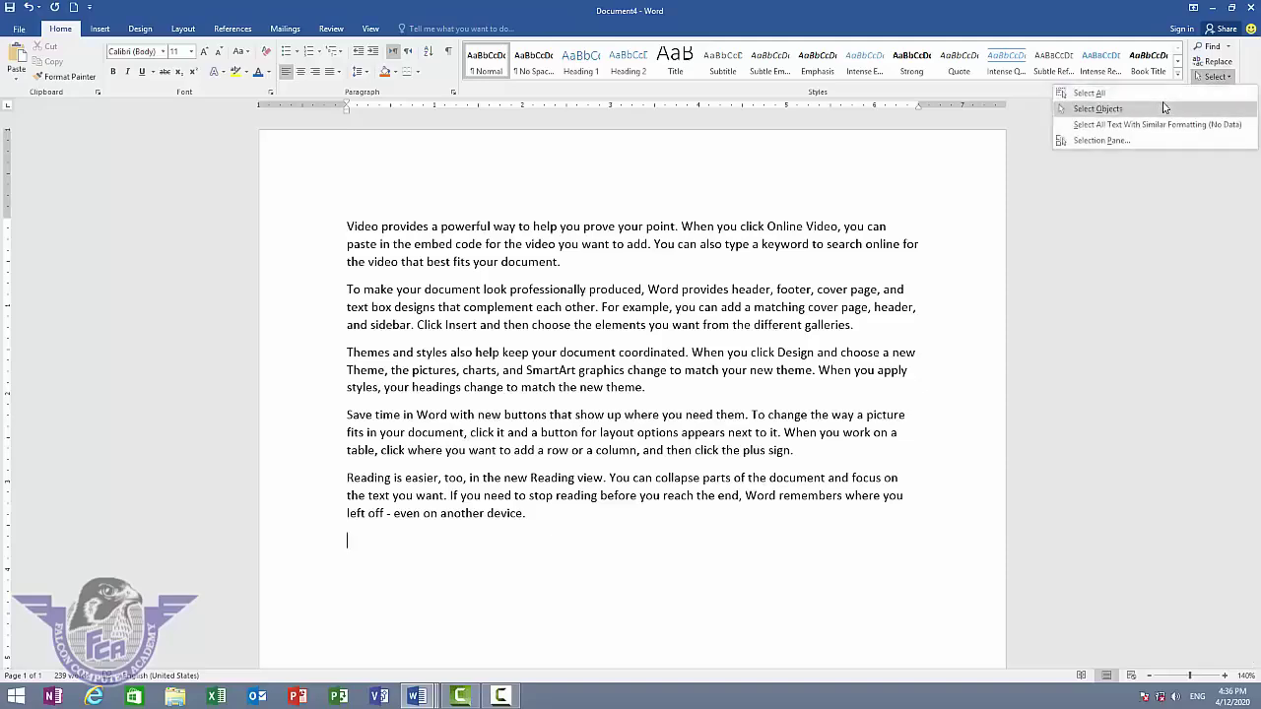
pyautogui.click(1166, 109)
pyautogui.click(1218, 77)
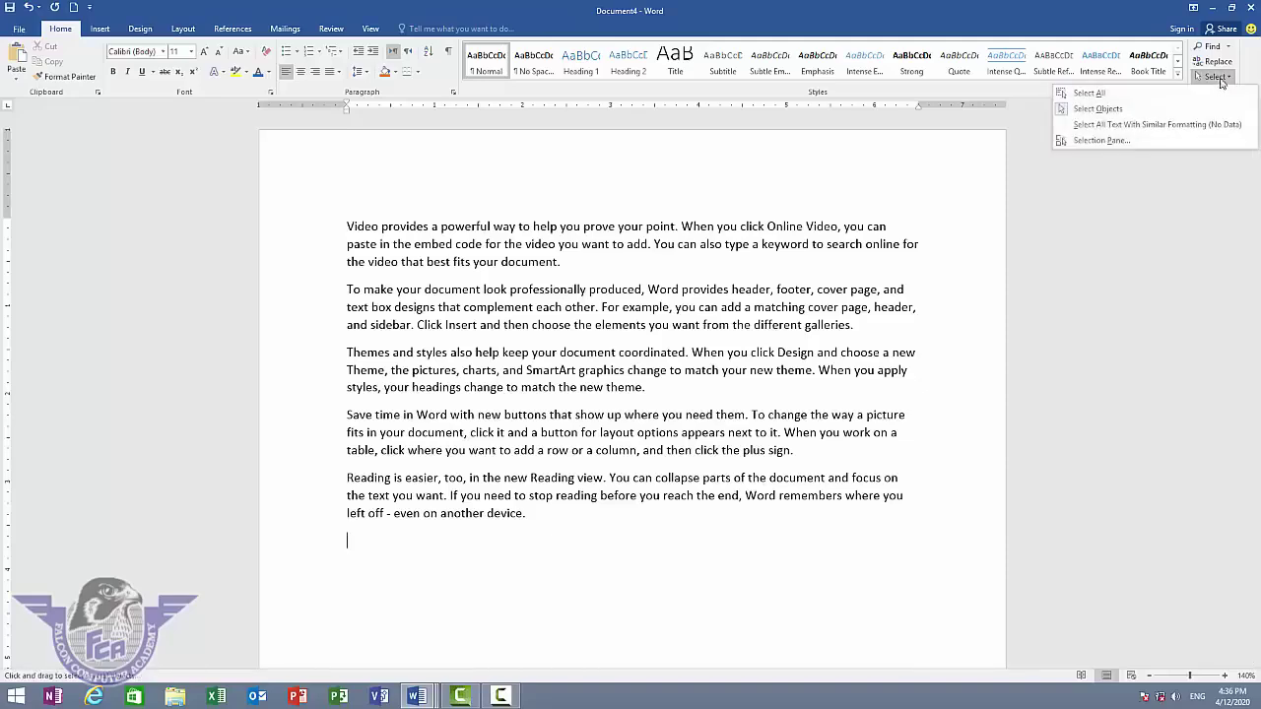
pyautogui.click(1149, 93)
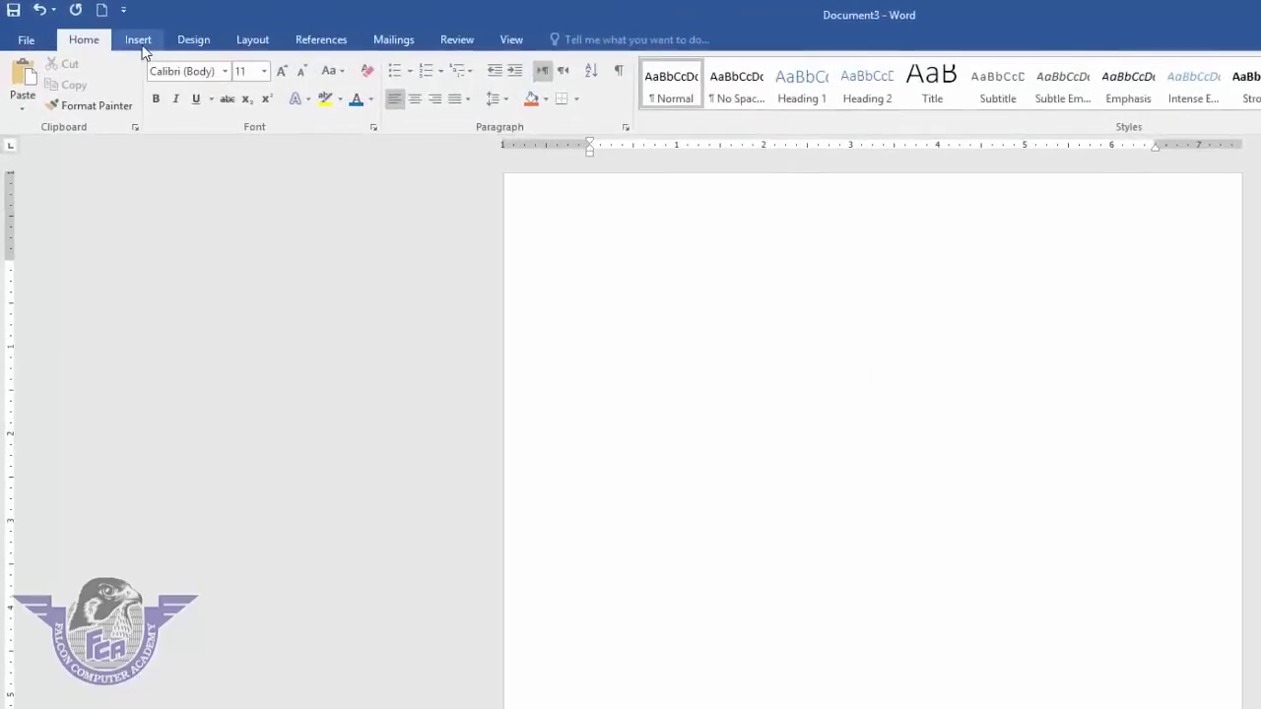
# - Open Insert > Cover Page and scroll the Built-in designs from Austin to Sideline
pyautogui.click(139, 41)
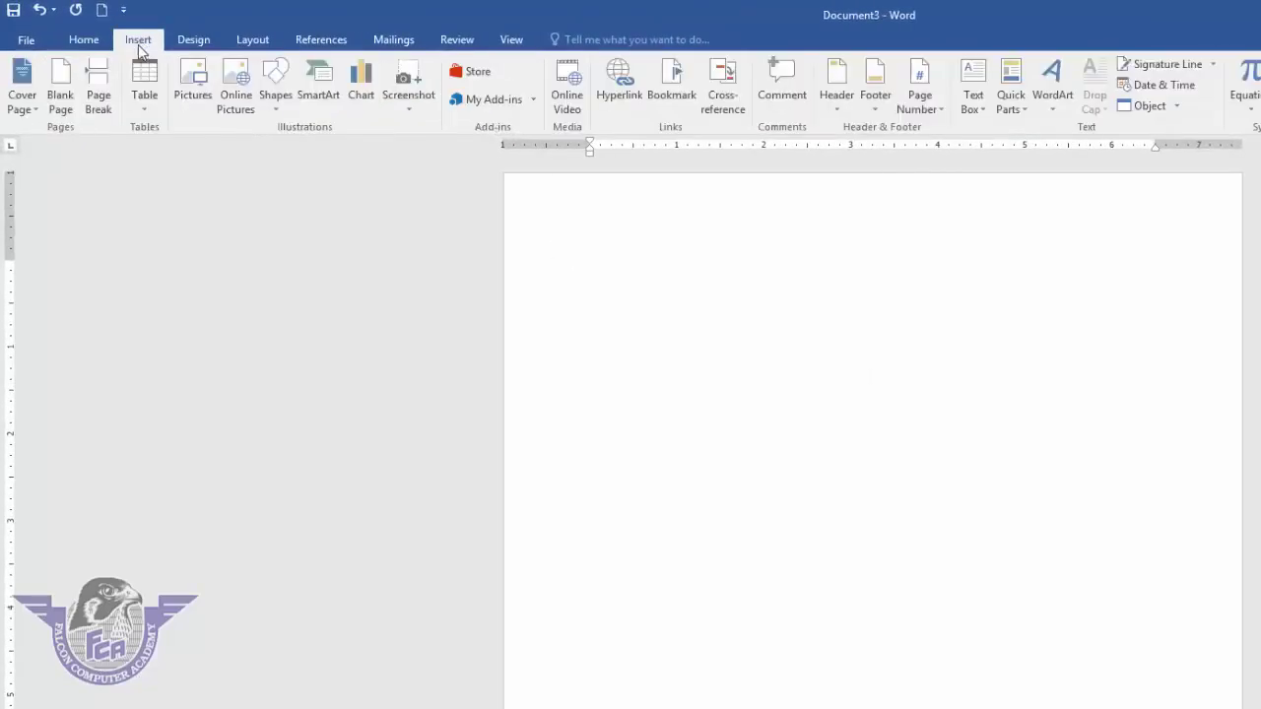
pyautogui.click(34, 110)
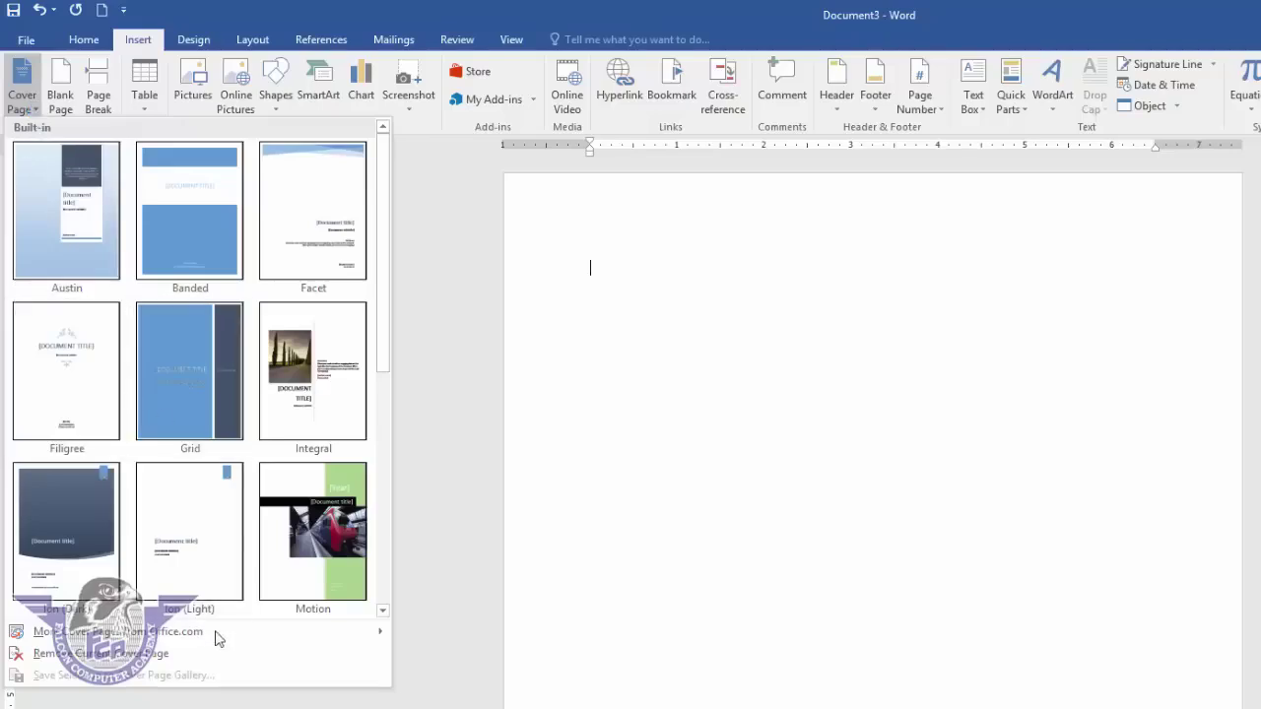
pyautogui.moveTo(195, 641)
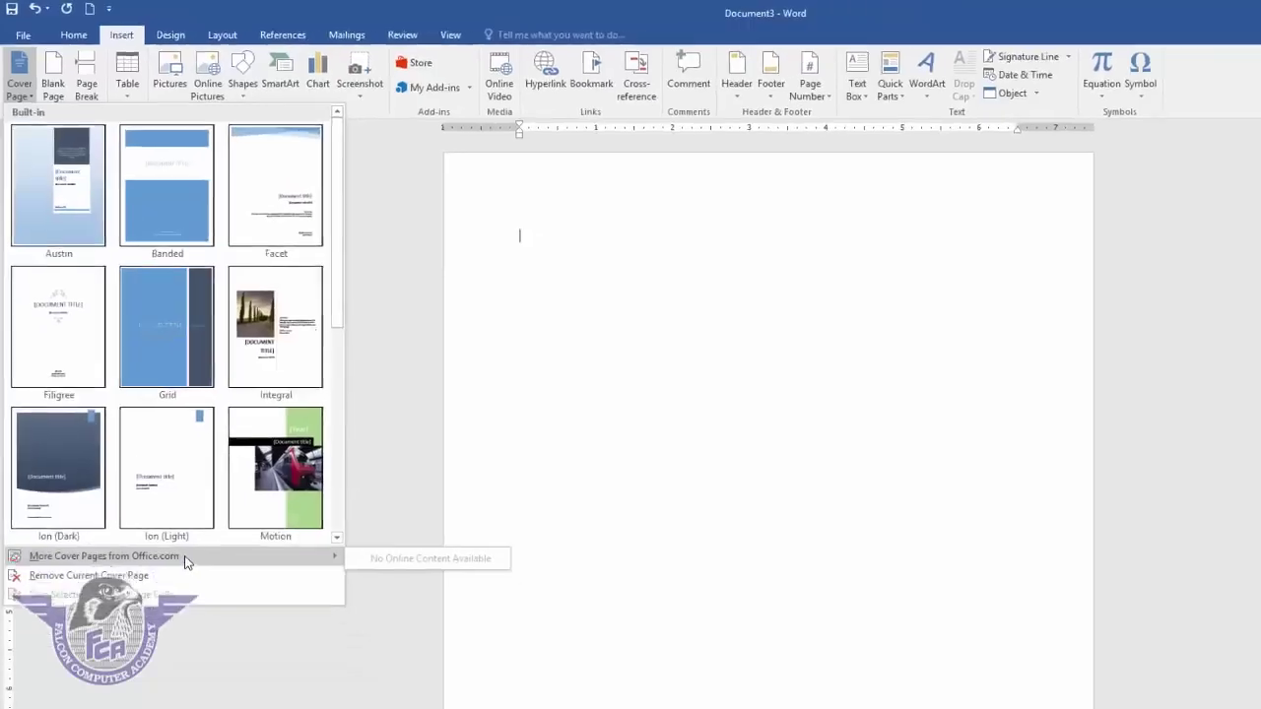
pyautogui.scroll(-2, 344, 382)
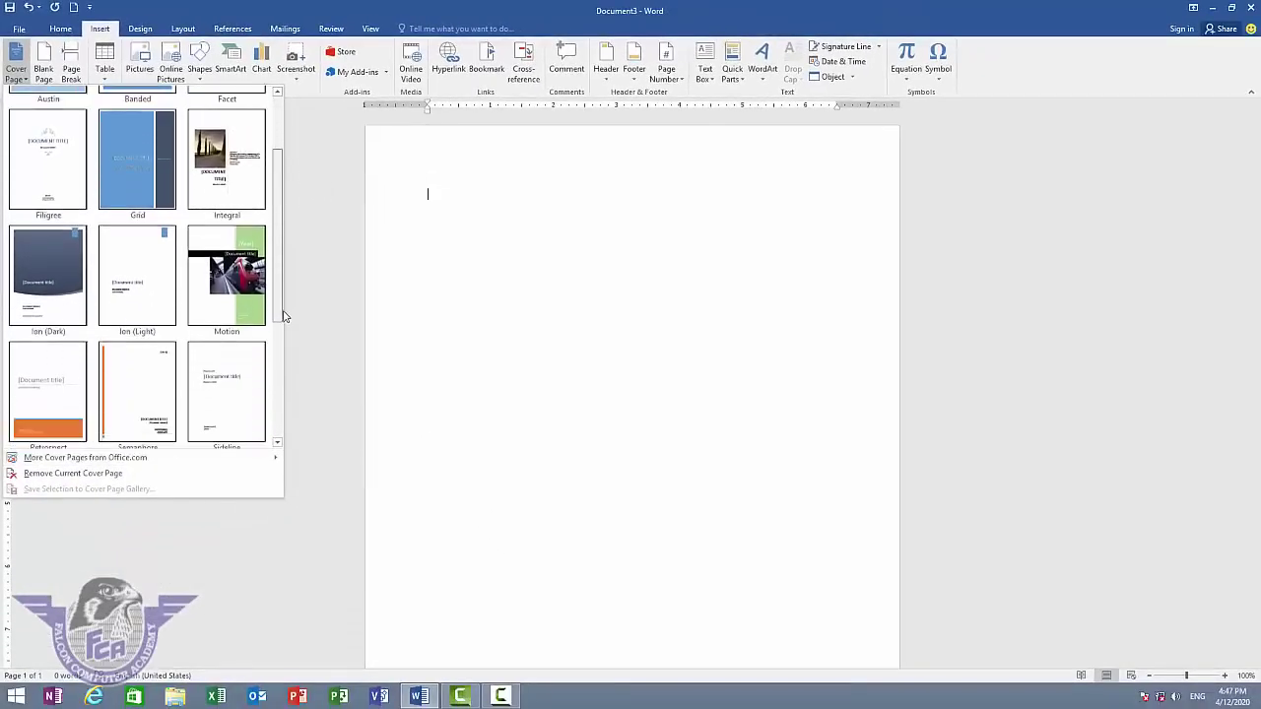
pyautogui.scroll(-2, 283, 315)
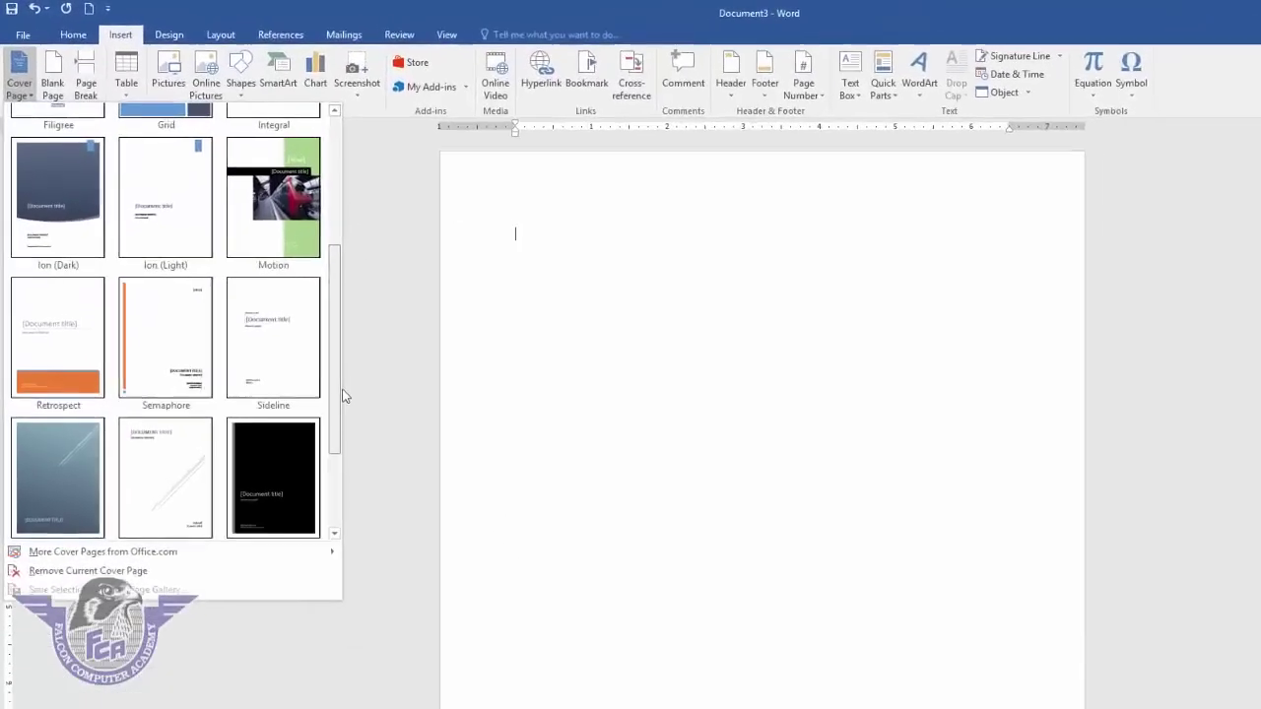
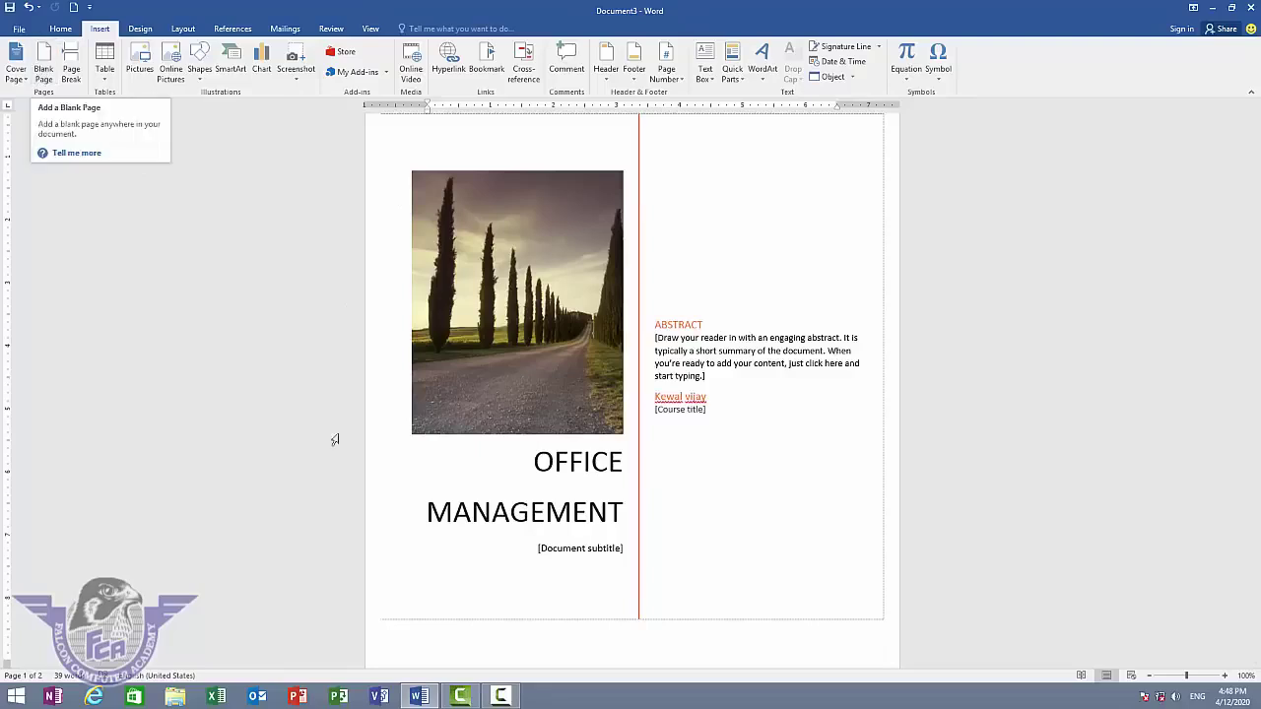
# - Insert a blank page at the top of page 2, after the OFFICE MANAGEMENT cover, then zoom out
pyautogui.scroll(-4, 459, 529)
pyautogui.scroll(-2, 462, 528)
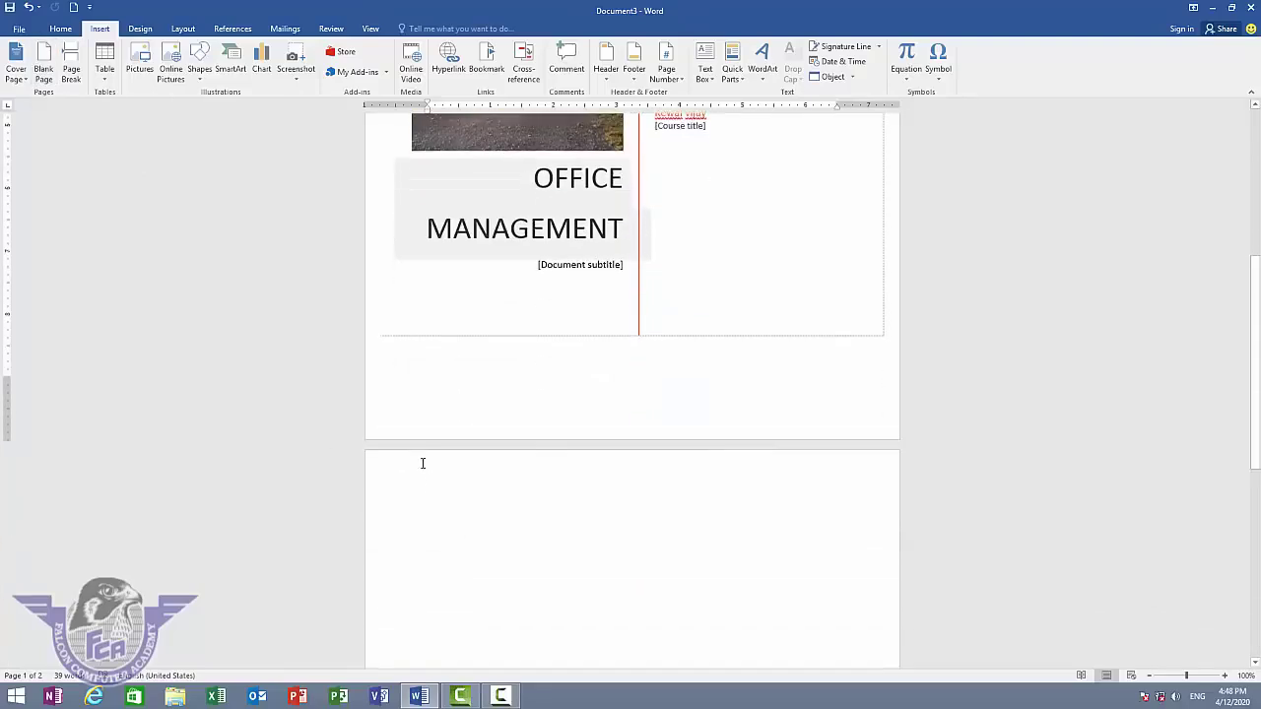
pyautogui.click(569, 551)
pyautogui.scroll(-5, 571, 554)
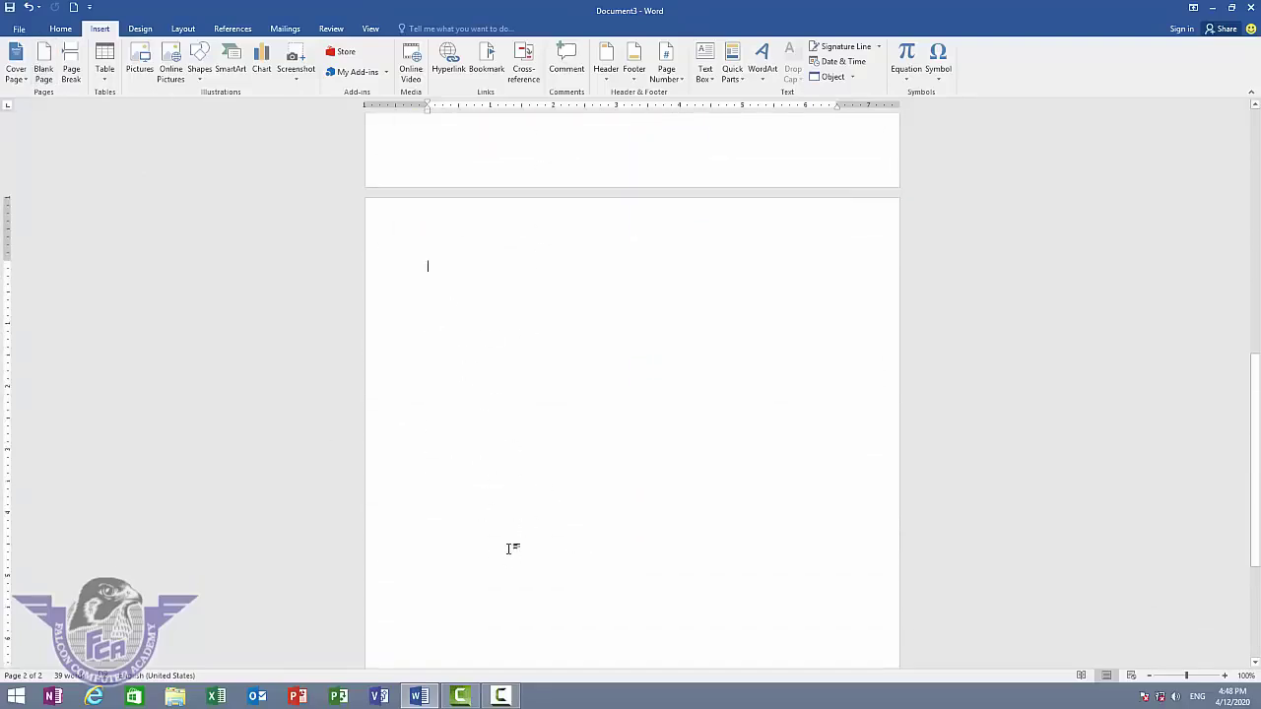
pyautogui.click(44, 71)
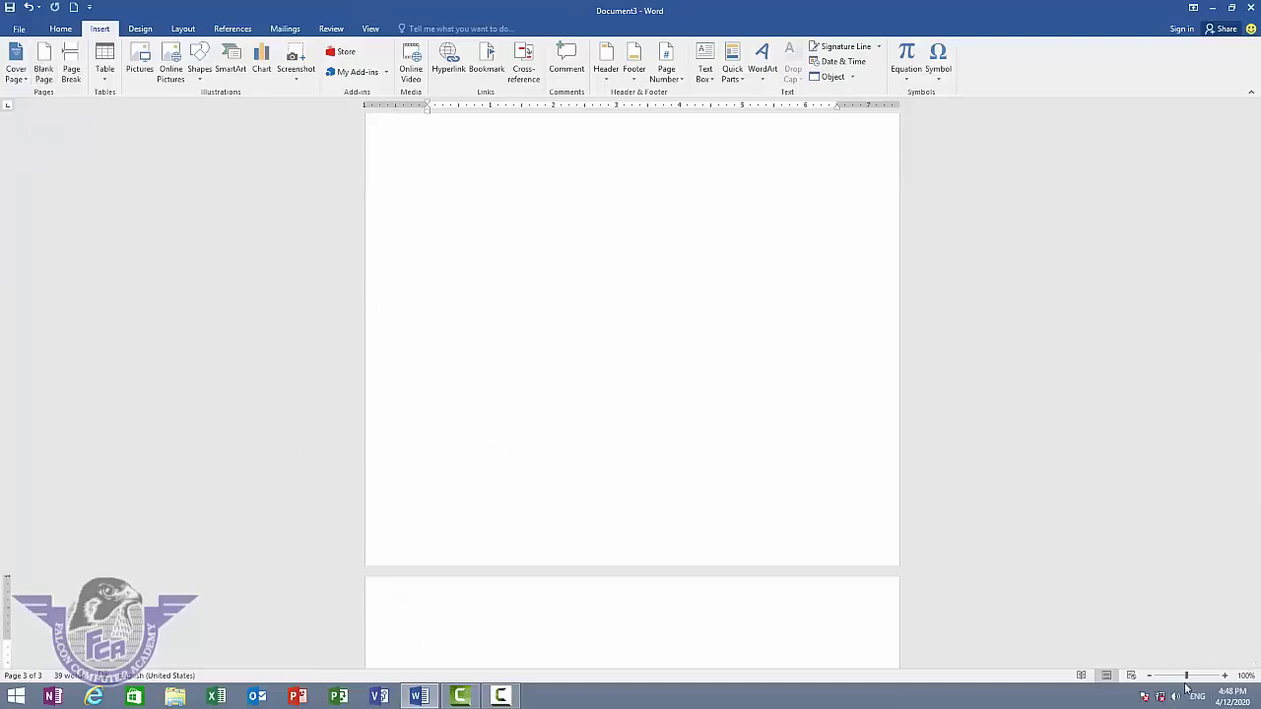
pyautogui.moveTo(1187, 680); pyautogui.dragTo(1160, 681)
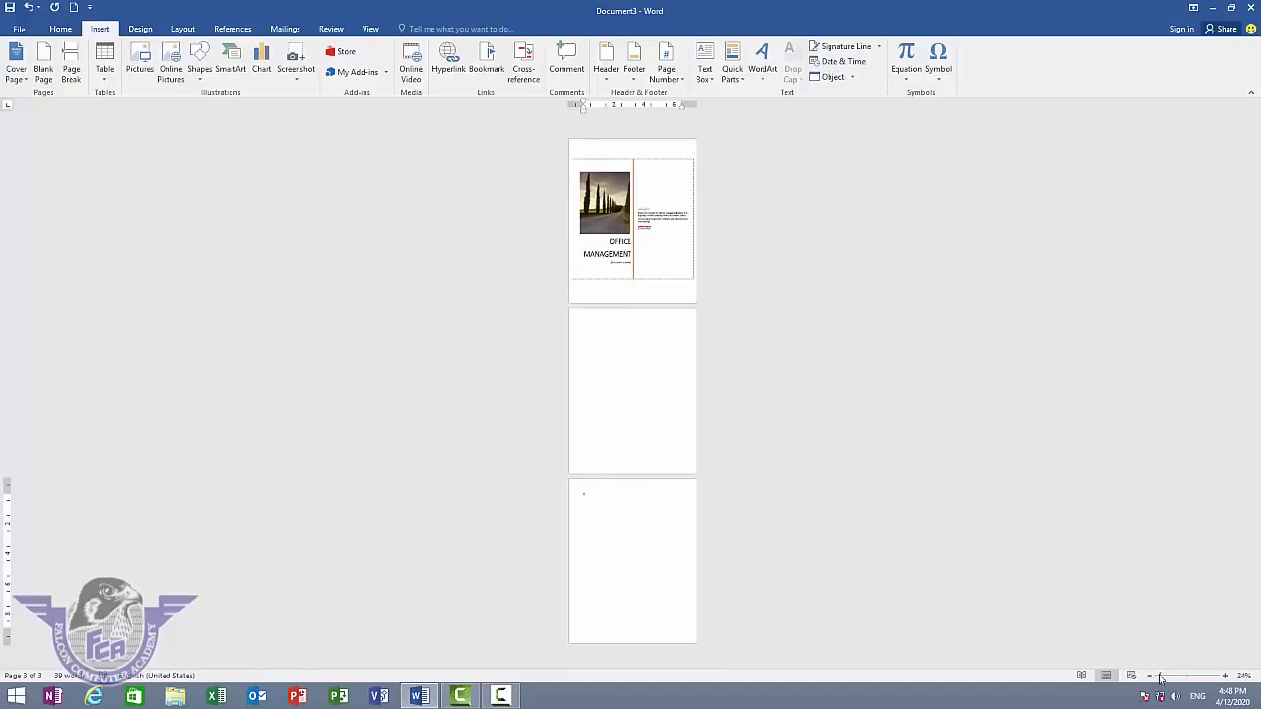
pyautogui.moveTo(1162, 676); pyautogui.dragTo(1187, 676)
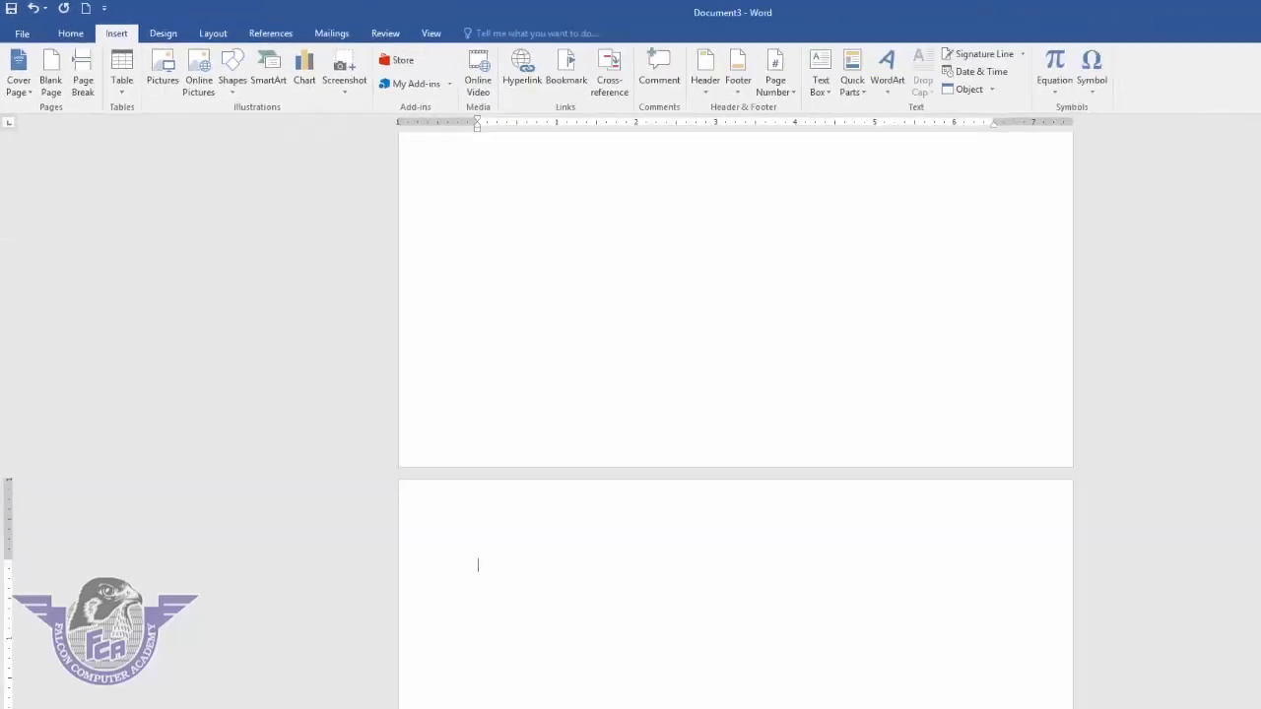
# - Generate sample paragraphs with =rand() and push them onto the next page with a page break
pyautogui.write('=rand()')
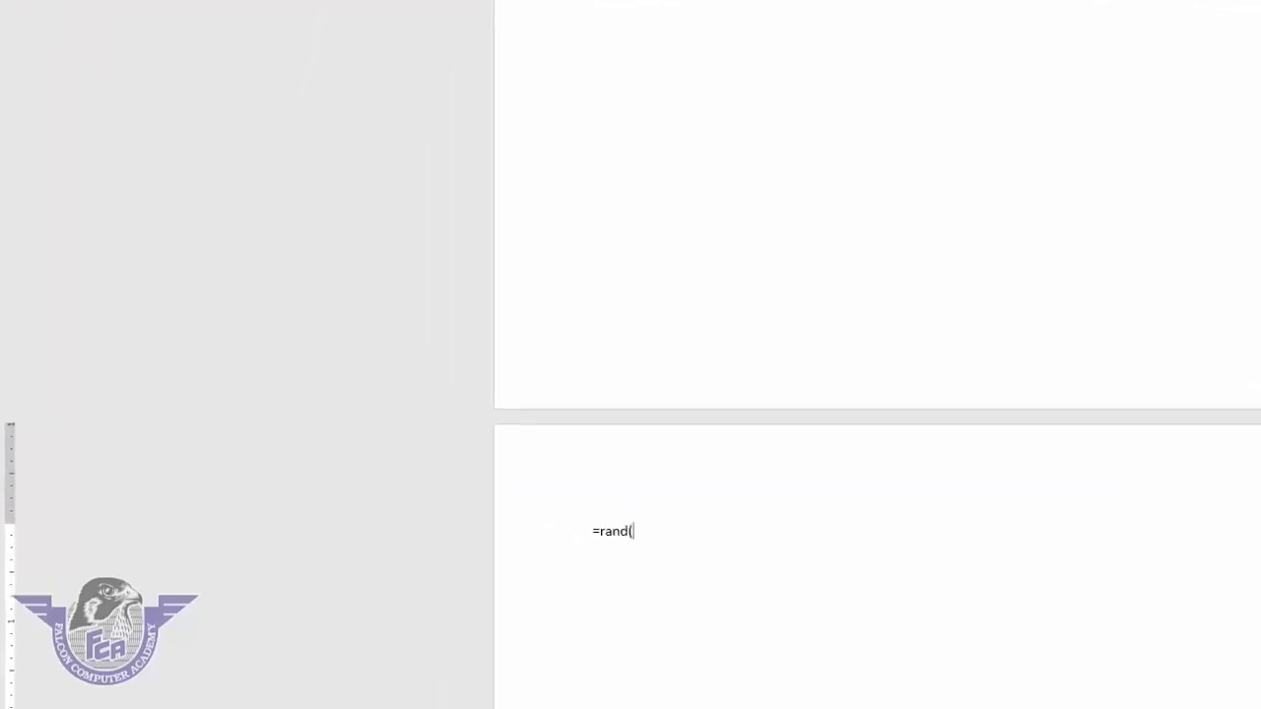
pyautogui.press('Return')
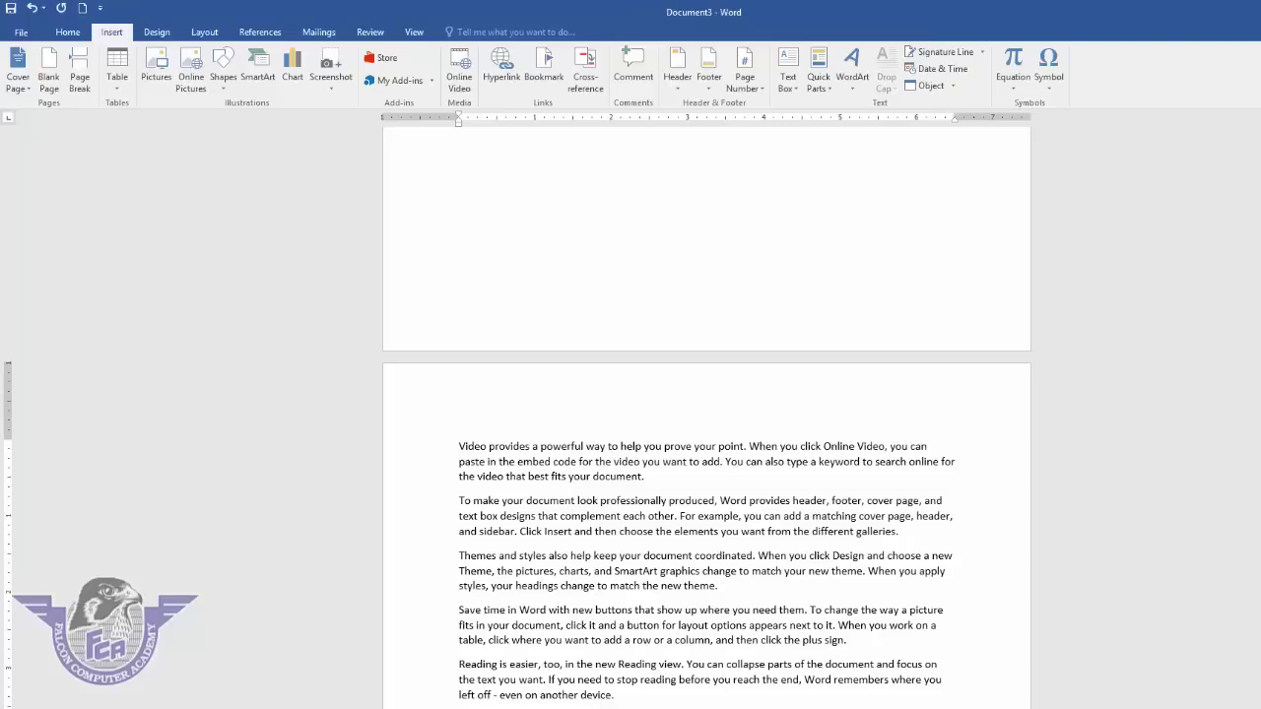
pyautogui.click(79, 82)
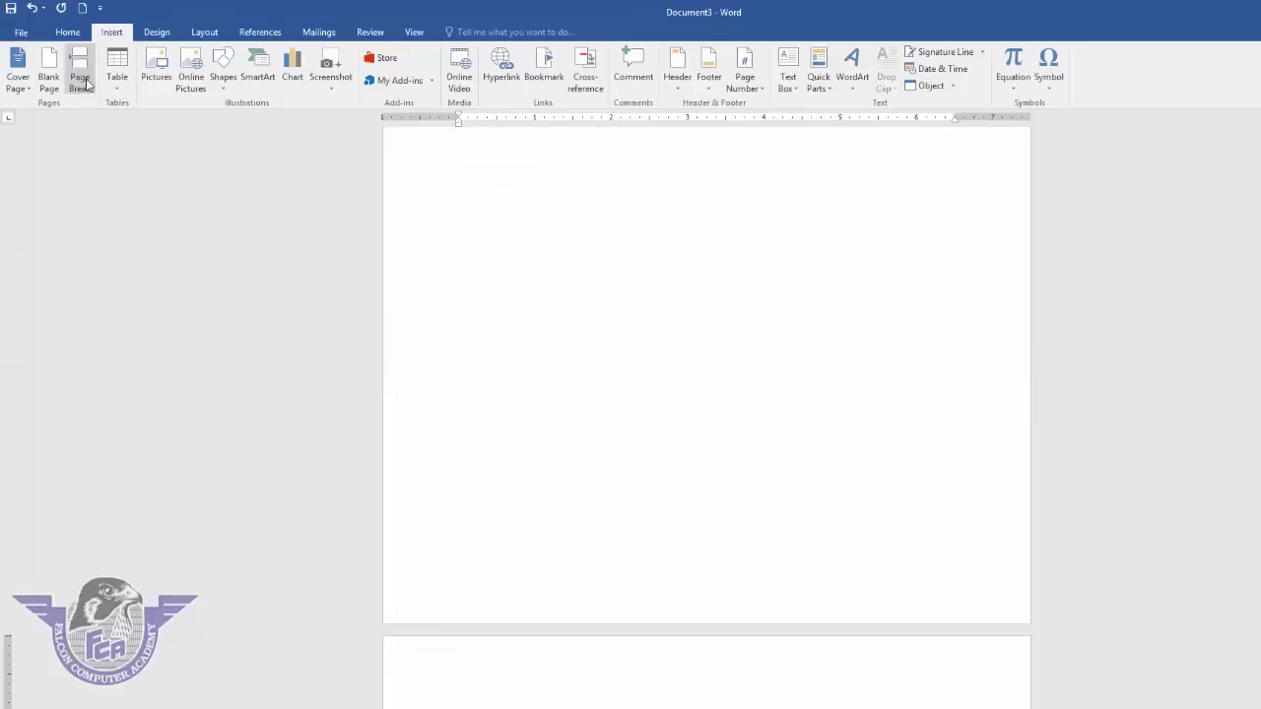
# - Dismiss the Table menu without inserting anything and bring up the File Info view
pyautogui.click(117, 85)
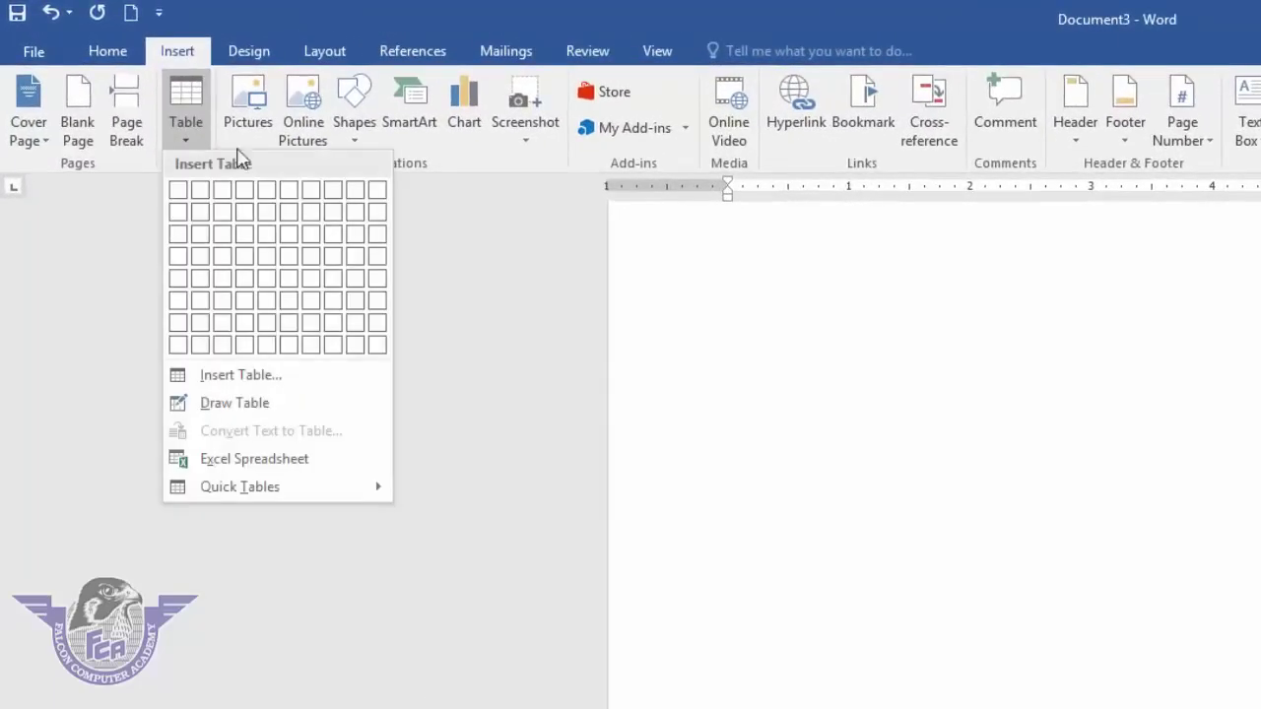
pyautogui.click(898, 481)
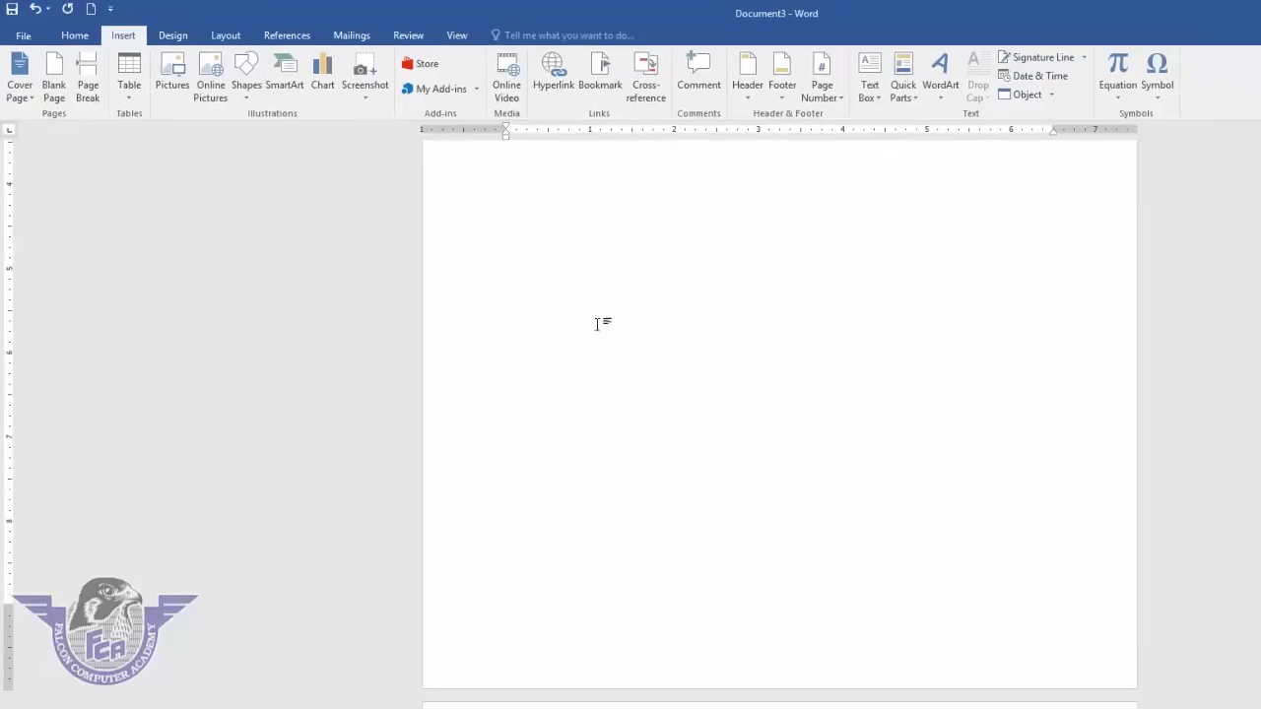
pyautogui.click(23, 37)
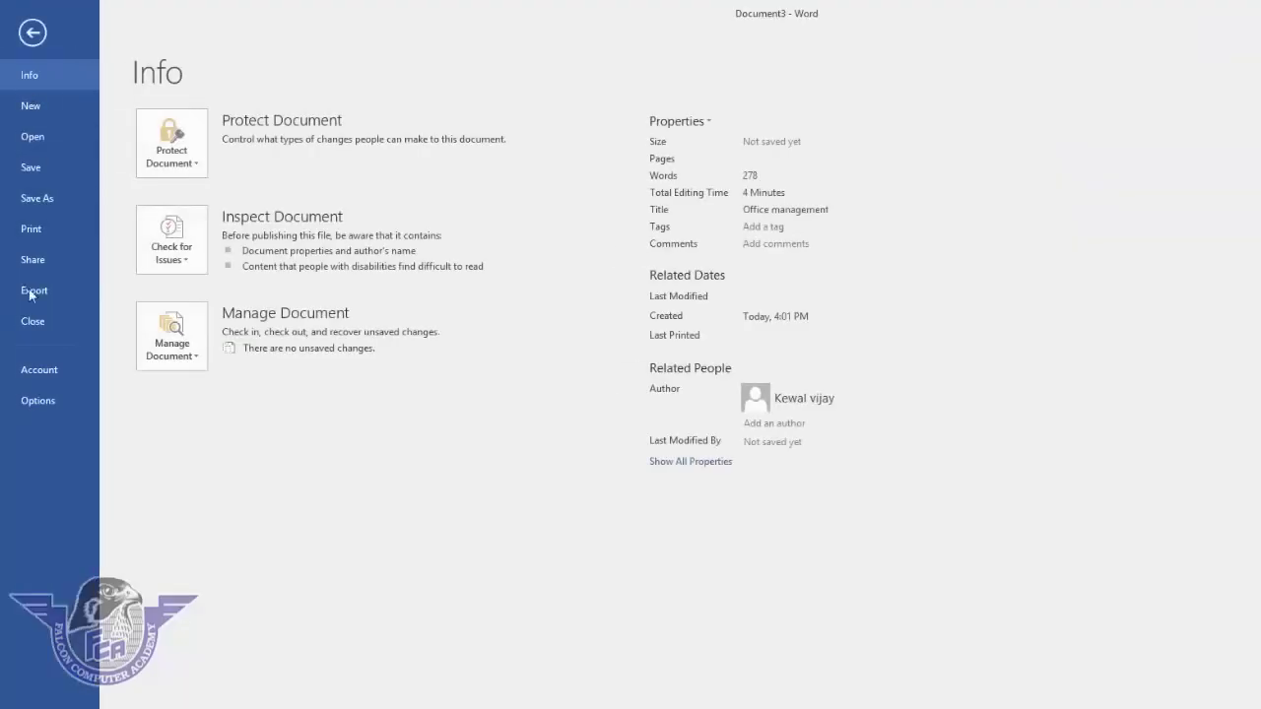
# - Create a new blank document and preview a 10x8 table from the Insert Table grid
pyautogui.click(44, 109)
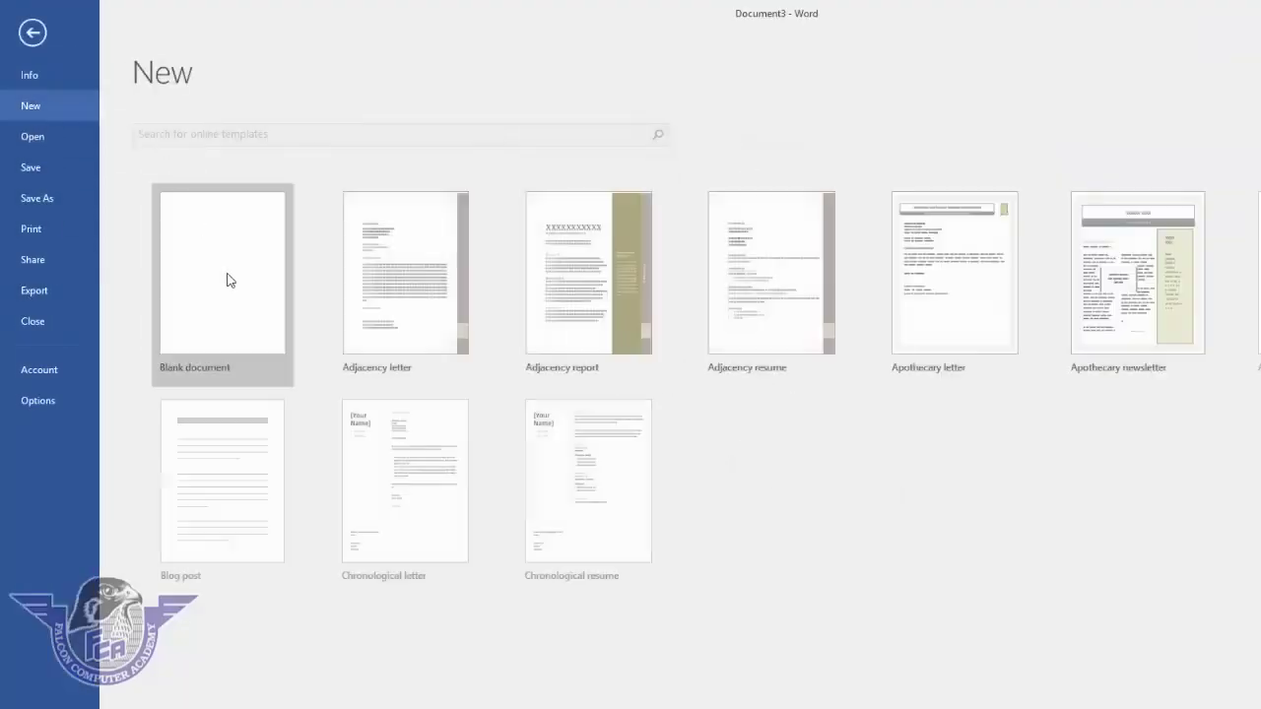
pyautogui.click(226, 281)
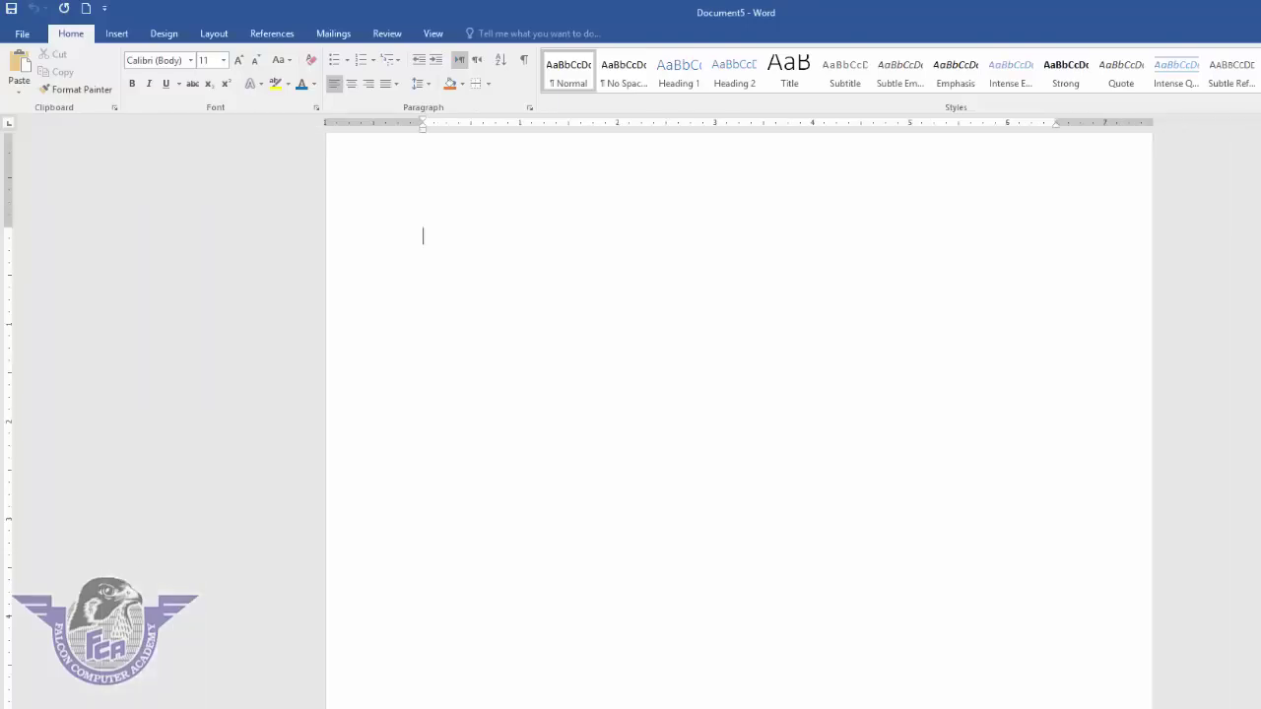
pyautogui.click(116, 34)
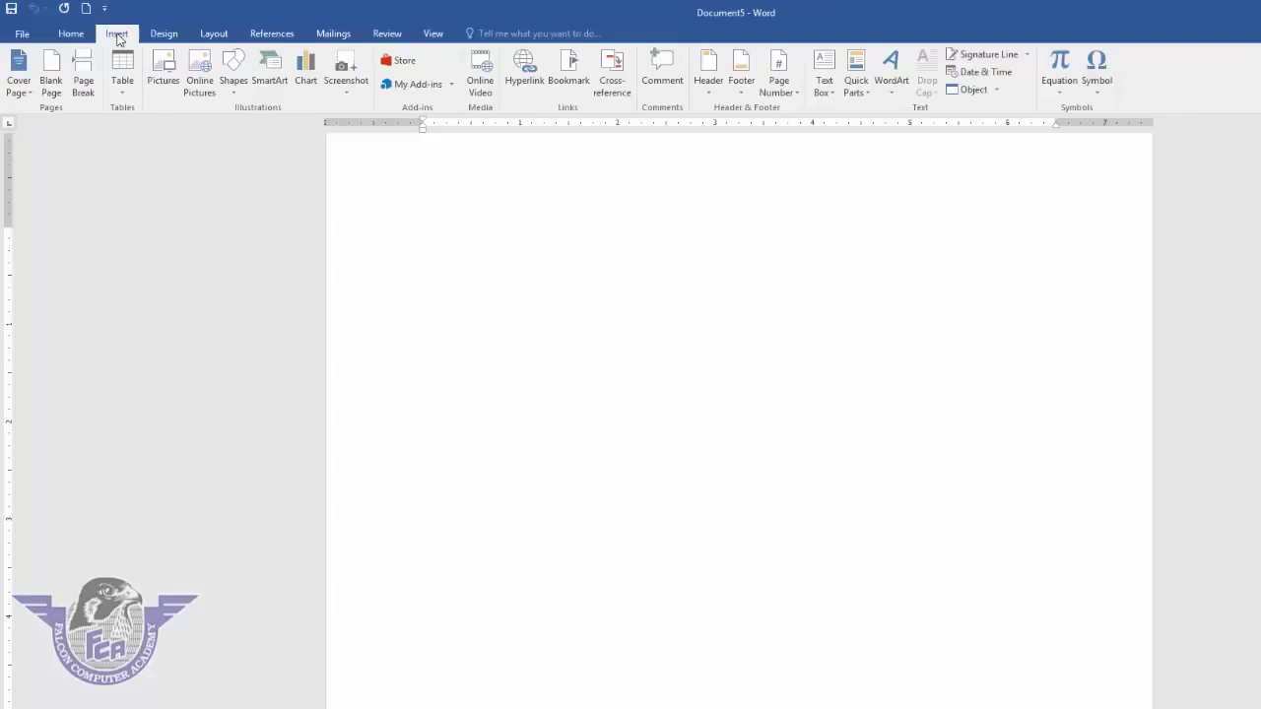
pyautogui.click(128, 101)
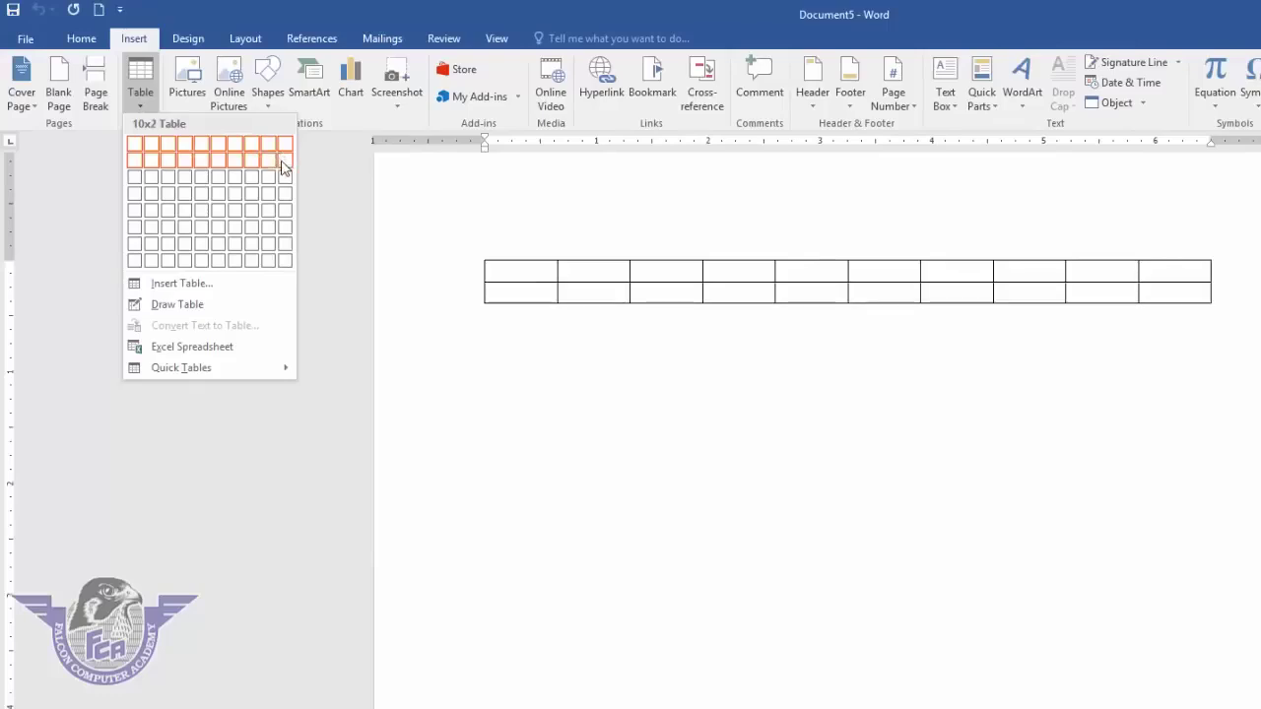
# - Insert a 10x8 table and type the headings name, class and Roll no
pyautogui.click(287, 262)
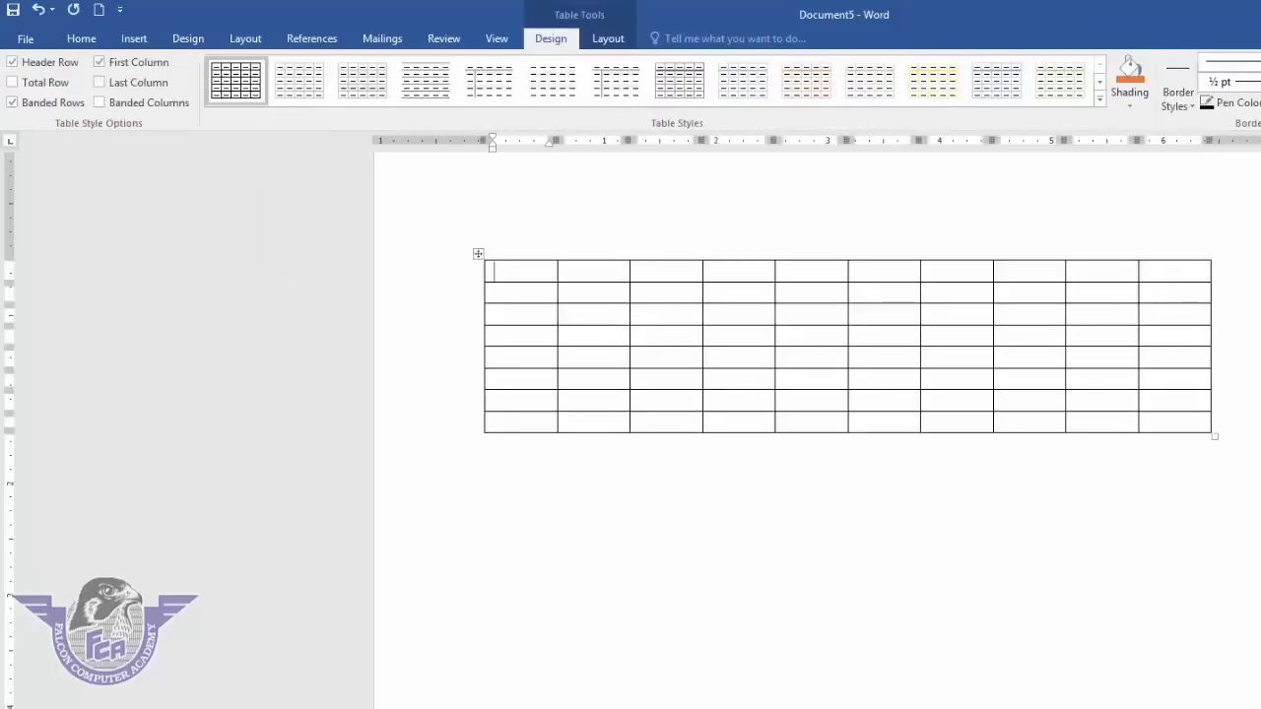
pyautogui.write('name')
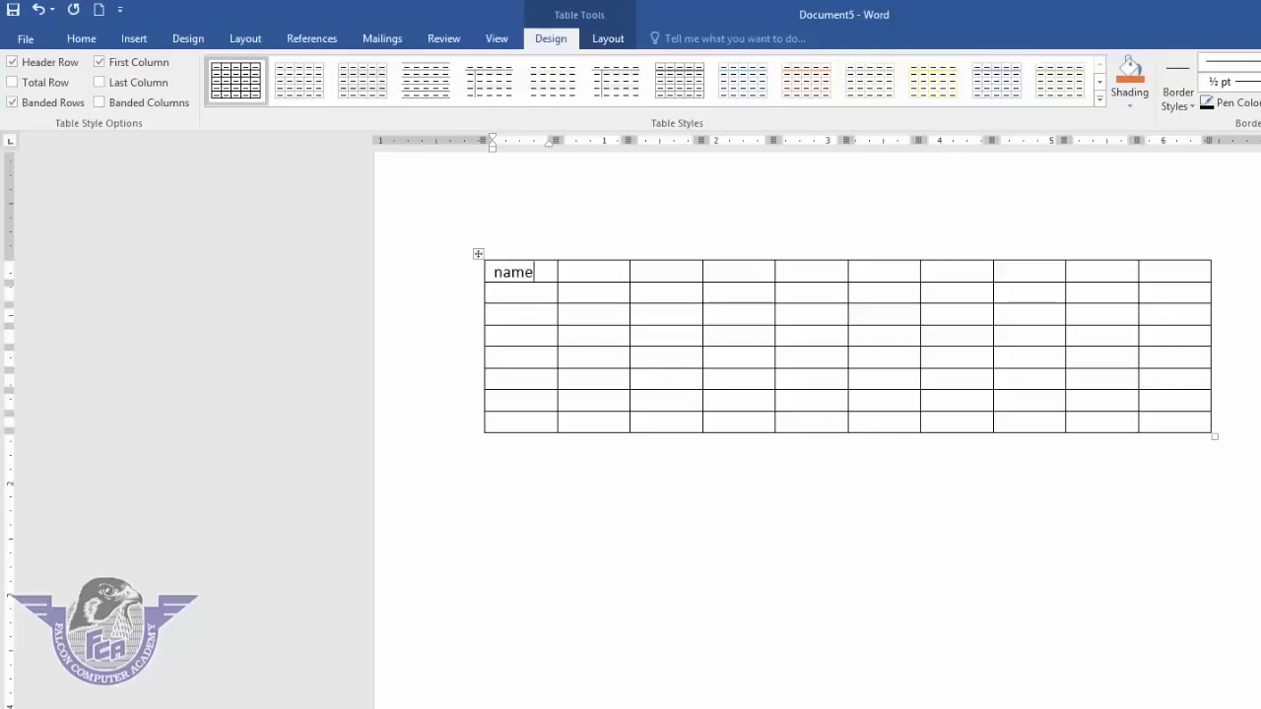
pyautogui.press('Tab')
pyautogui.write('c')
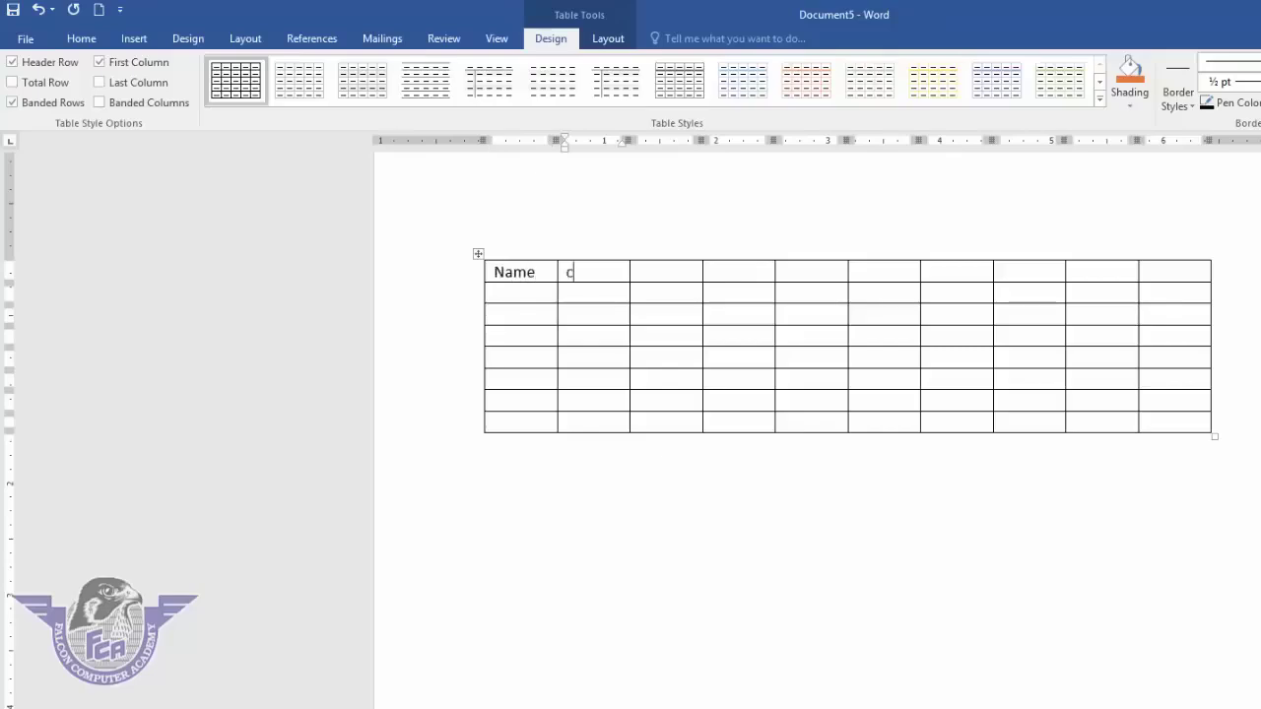
pyautogui.write('lass')
pyautogui.press('Tab')
pyautogui.write('Roll no')
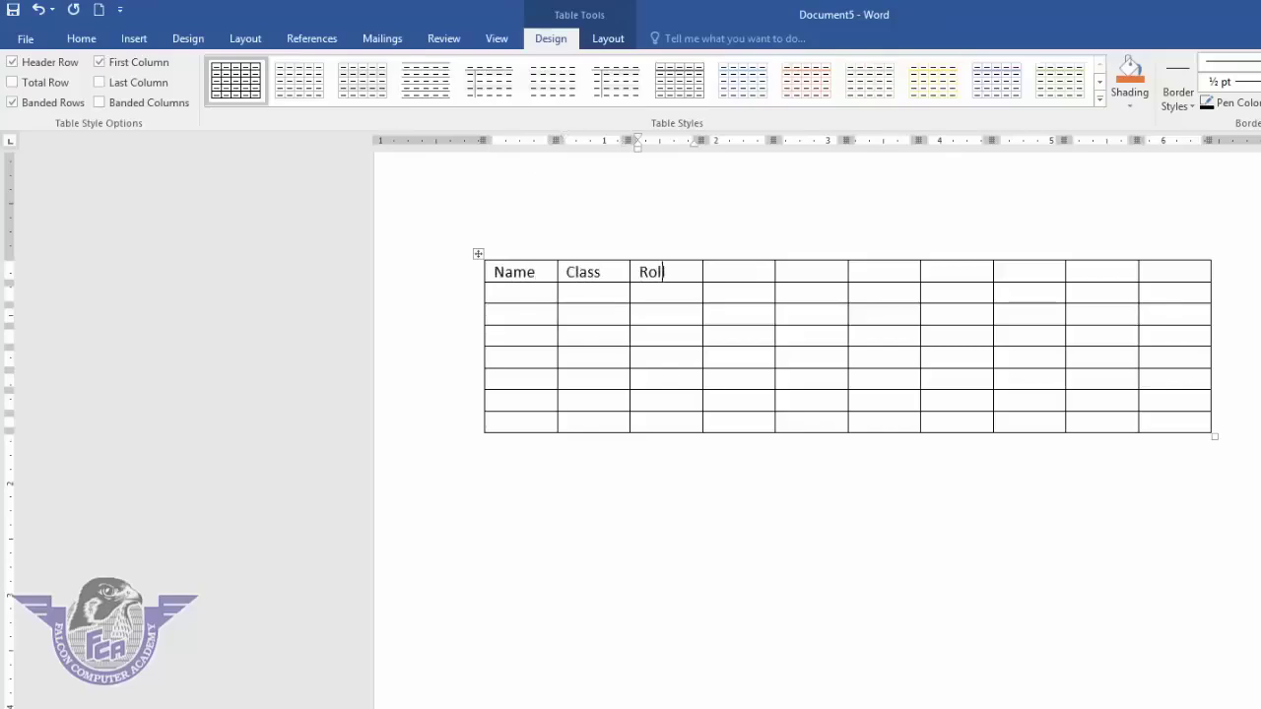
pyautogui.hotkey('shift', 'Tab')
pyautogui.hotkey('shift', 'Tab')
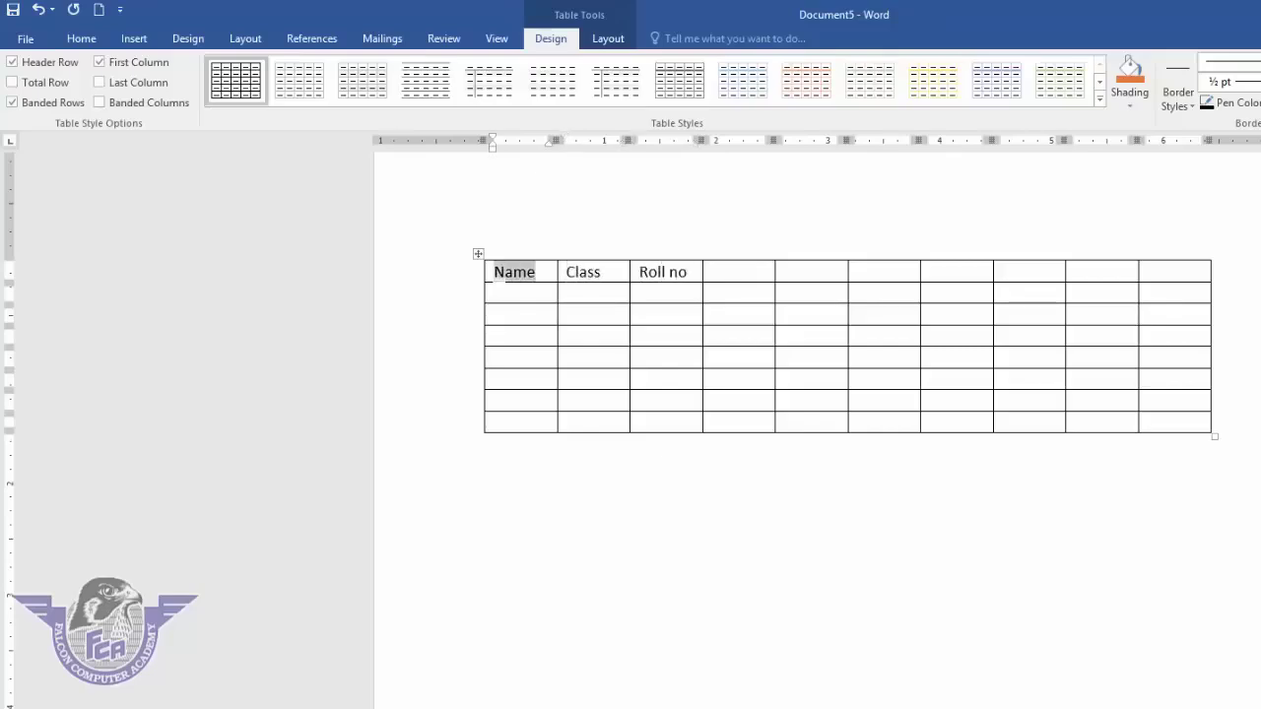
# - Select the whole table and delete it, leaving a blank page
pyautogui.click(725, 475)
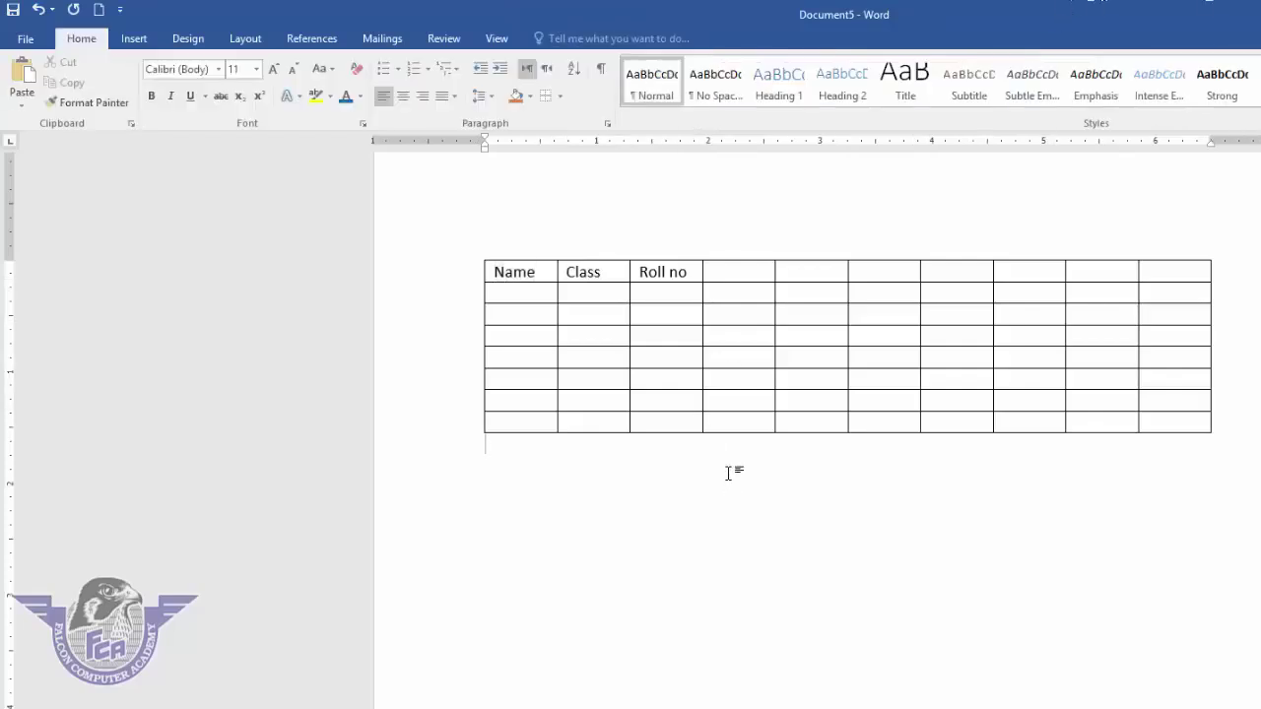
pyautogui.hotkey('ctrl', 'a')
pyautogui.press('Delete')
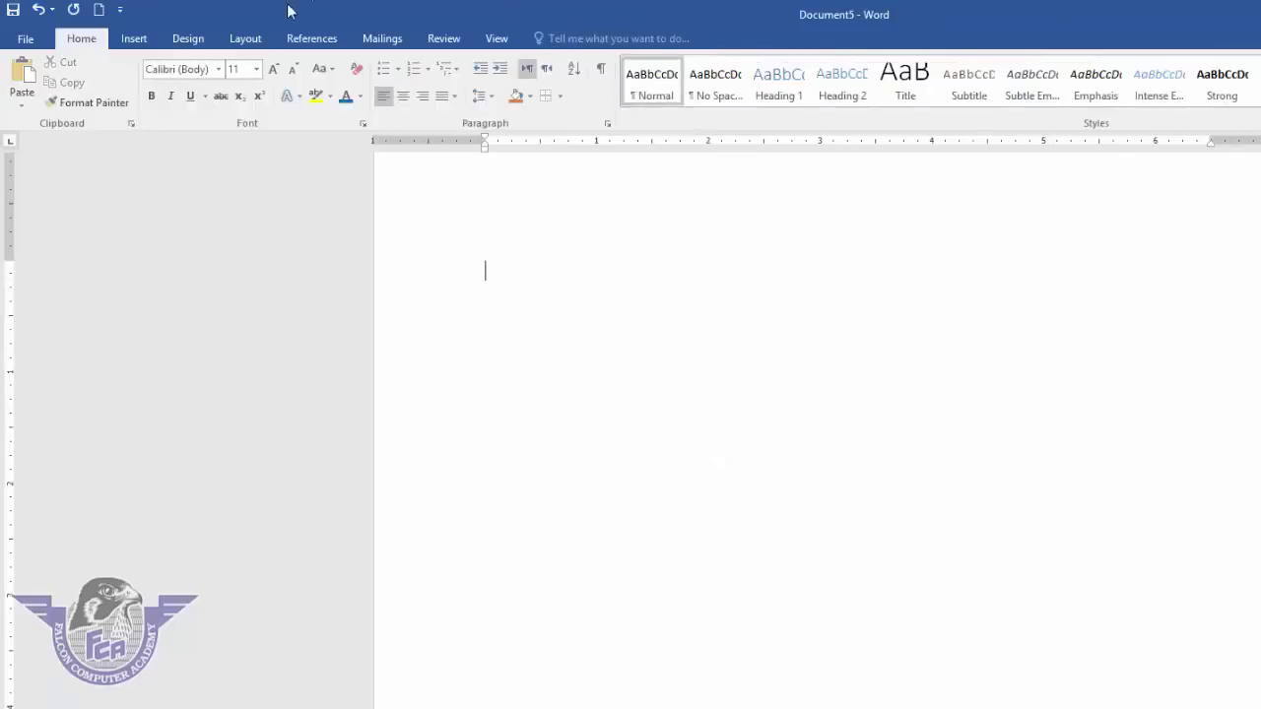
pyautogui.click(140, 38)
# - Insert an empty table with 8 columns and 15 rows through the Insert Table dialog
pyautogui.click(143, 104)
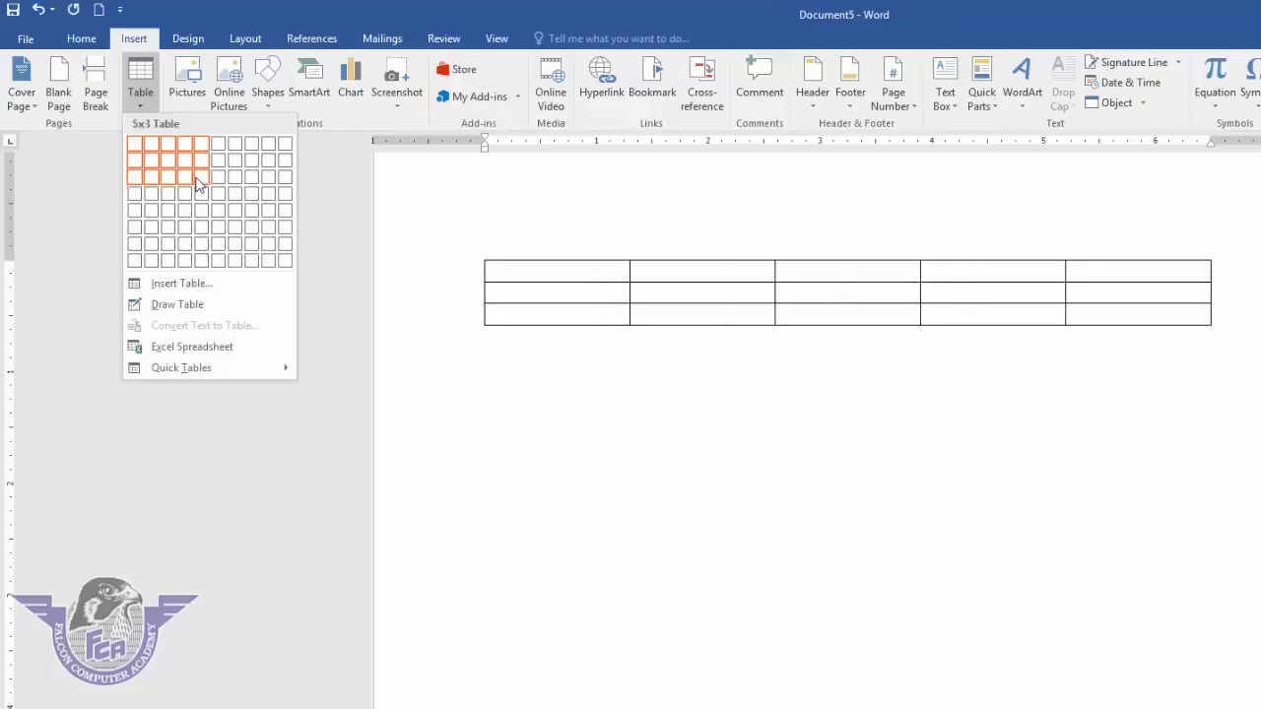
pyautogui.click(245, 293)
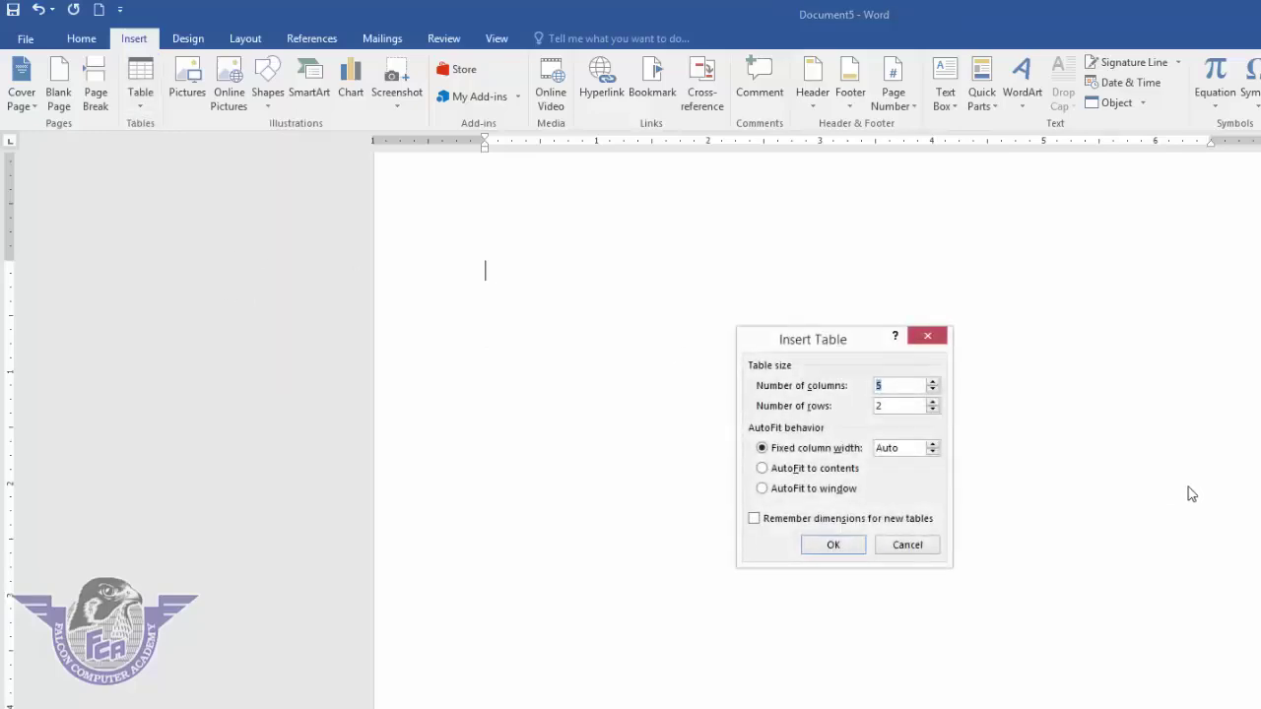
pyautogui.click(934, 382)
pyautogui.click(934, 382)
pyautogui.click(933, 402)
pyautogui.click(832, 545)
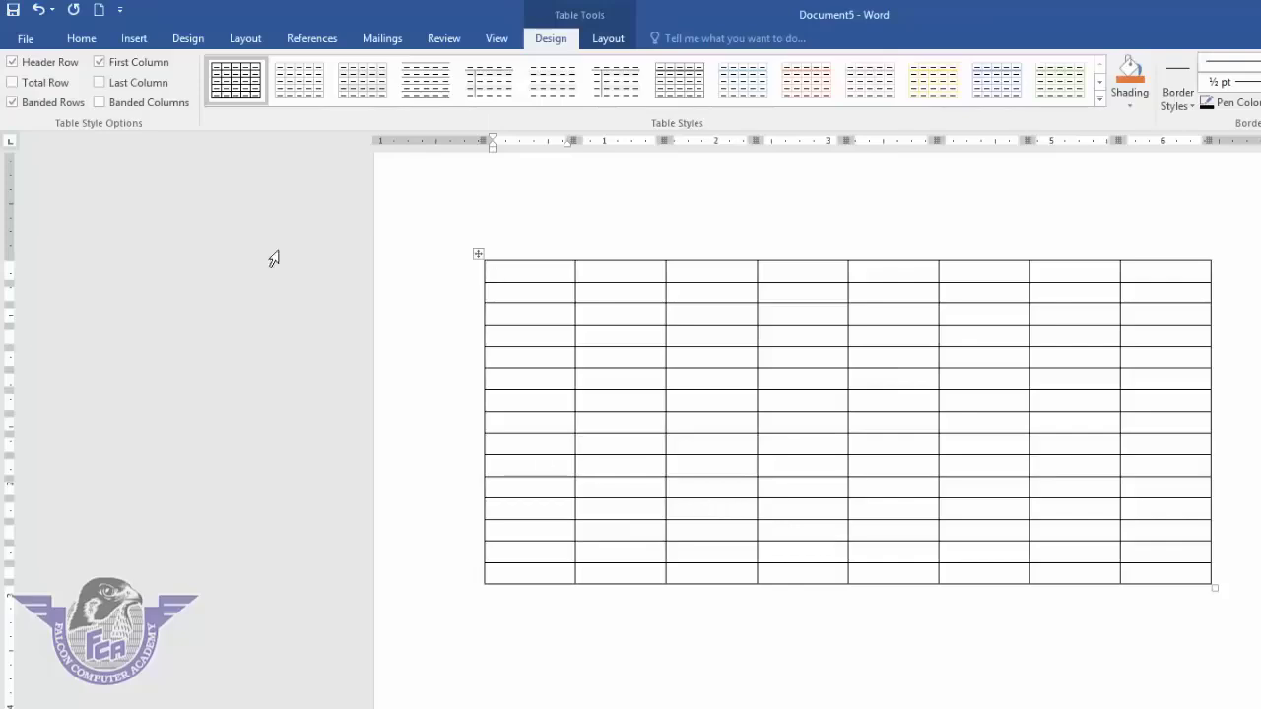
pyautogui.click(134, 39)
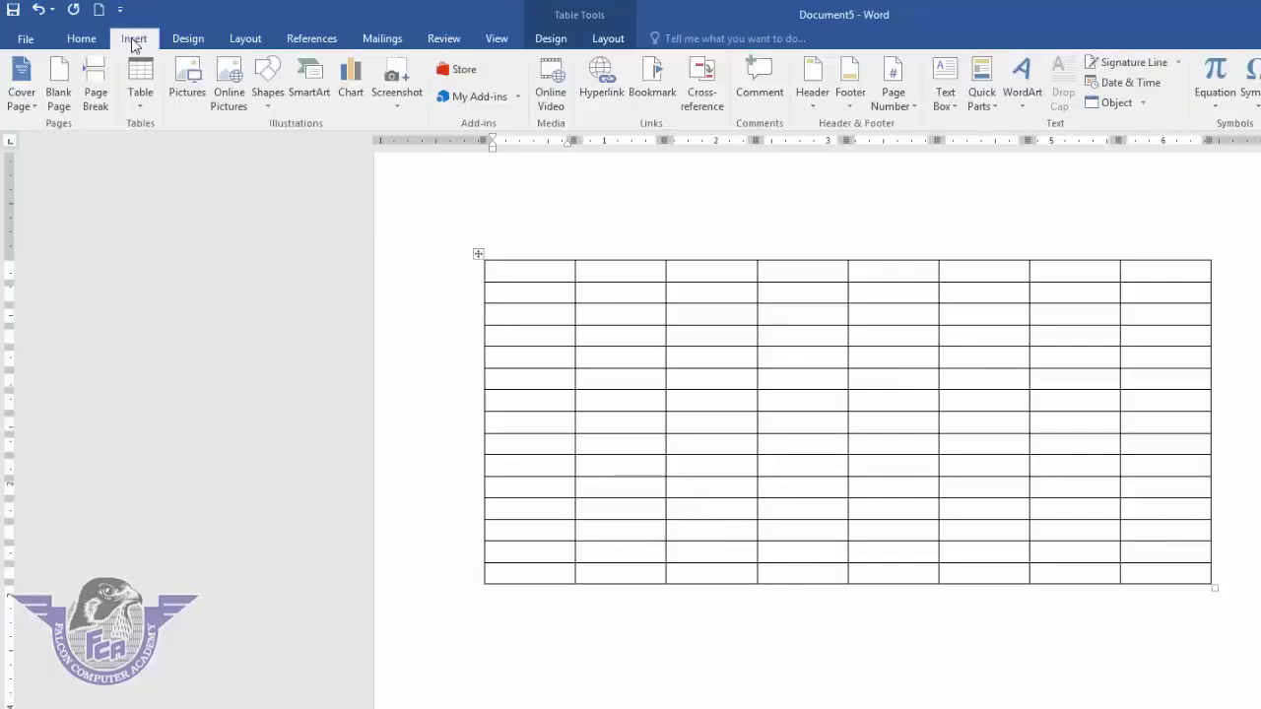
# - Draw a freehand table below the first table, with column dividers and a split cell
pyautogui.click(144, 102)
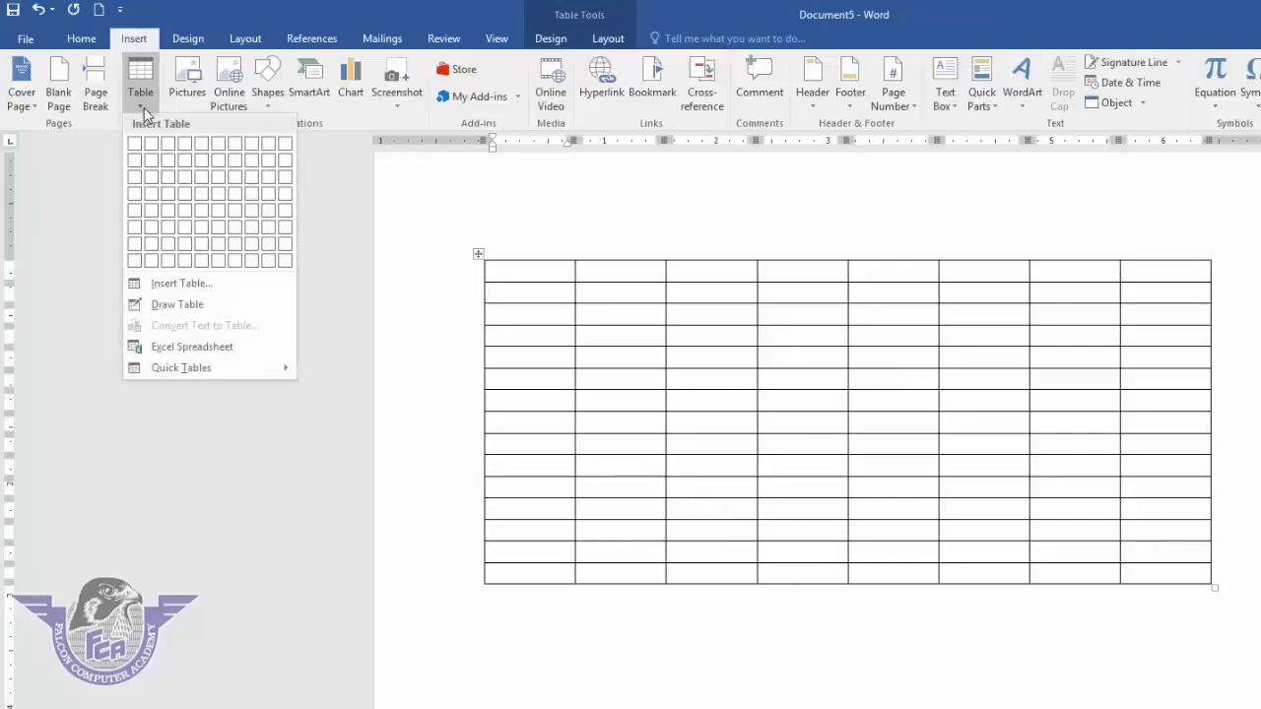
pyautogui.click(228, 306)
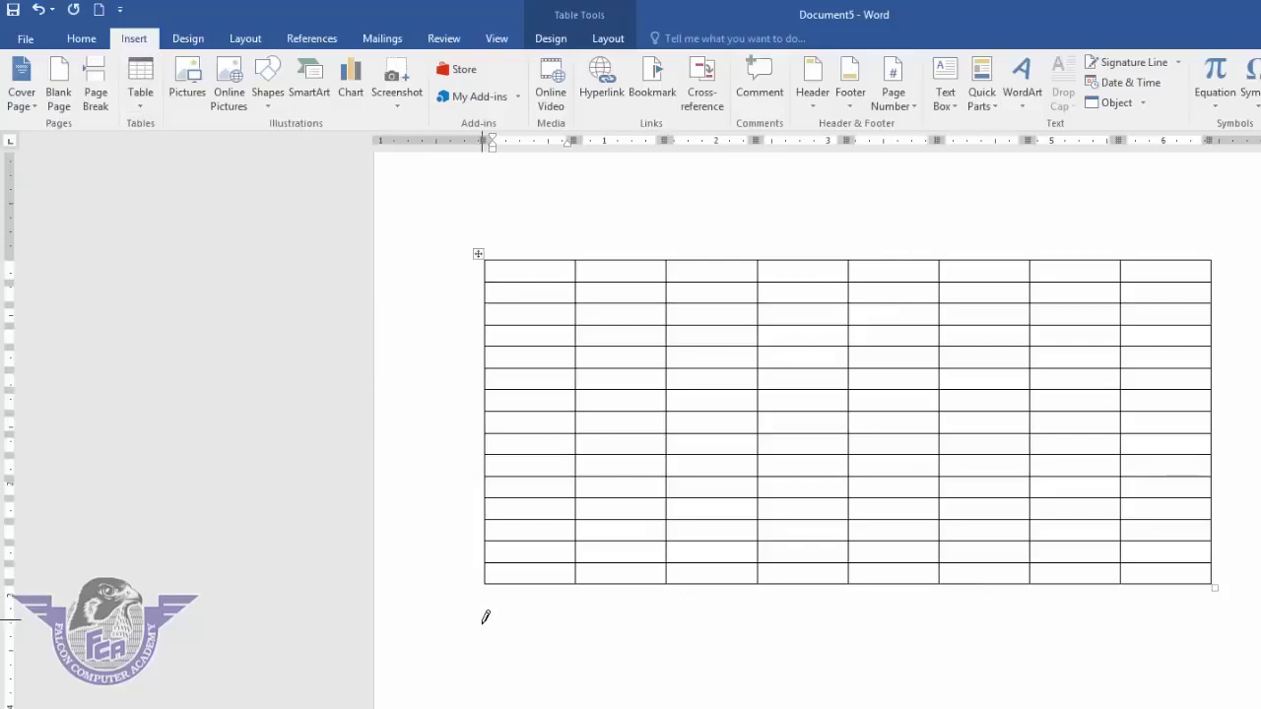
pyautogui.moveTo(483, 623)
pyautogui.mouseDown()
pyautogui.moveTo(1129, 708)
pyautogui.moveTo(1218, 708)
pyautogui.mouseUp()
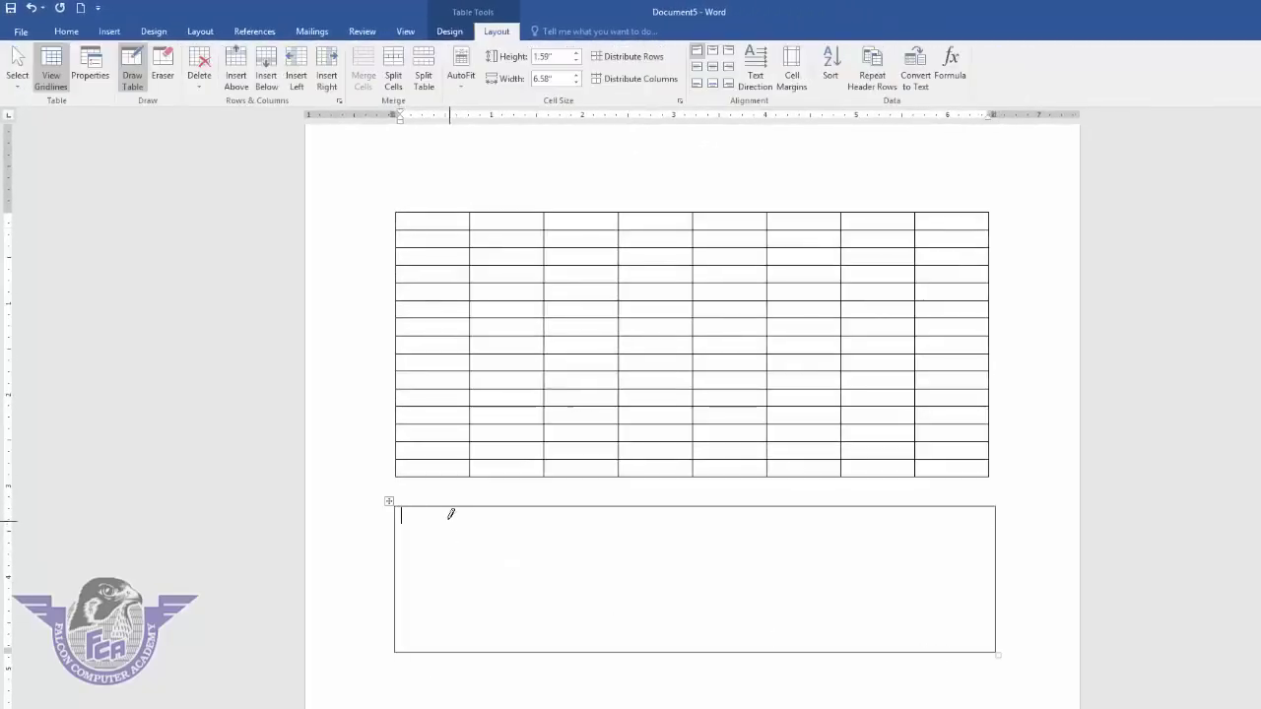
pyautogui.moveTo(451, 513); pyautogui.dragTo(450, 646)
pyautogui.moveTo(591, 541)
pyautogui.mouseDown()
pyautogui.moveTo(450, 538)
pyautogui.moveTo(483, 617)
pyautogui.moveTo(484, 652)
pyautogui.mouseUp()
pyautogui.moveTo(528, 580); pyautogui.dragTo(680, 577)
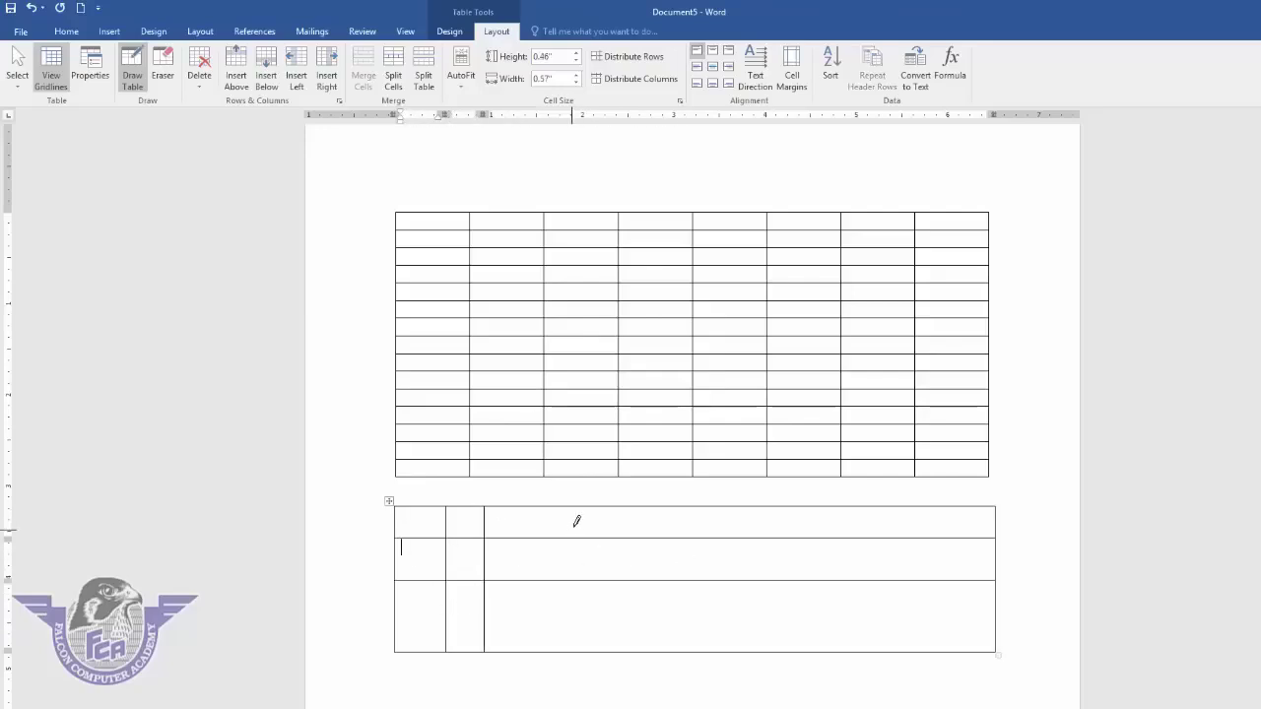
pyautogui.moveTo(577, 518); pyautogui.dragTo(577, 648)
pyautogui.moveTo(671, 521); pyautogui.dragTo(673, 636)
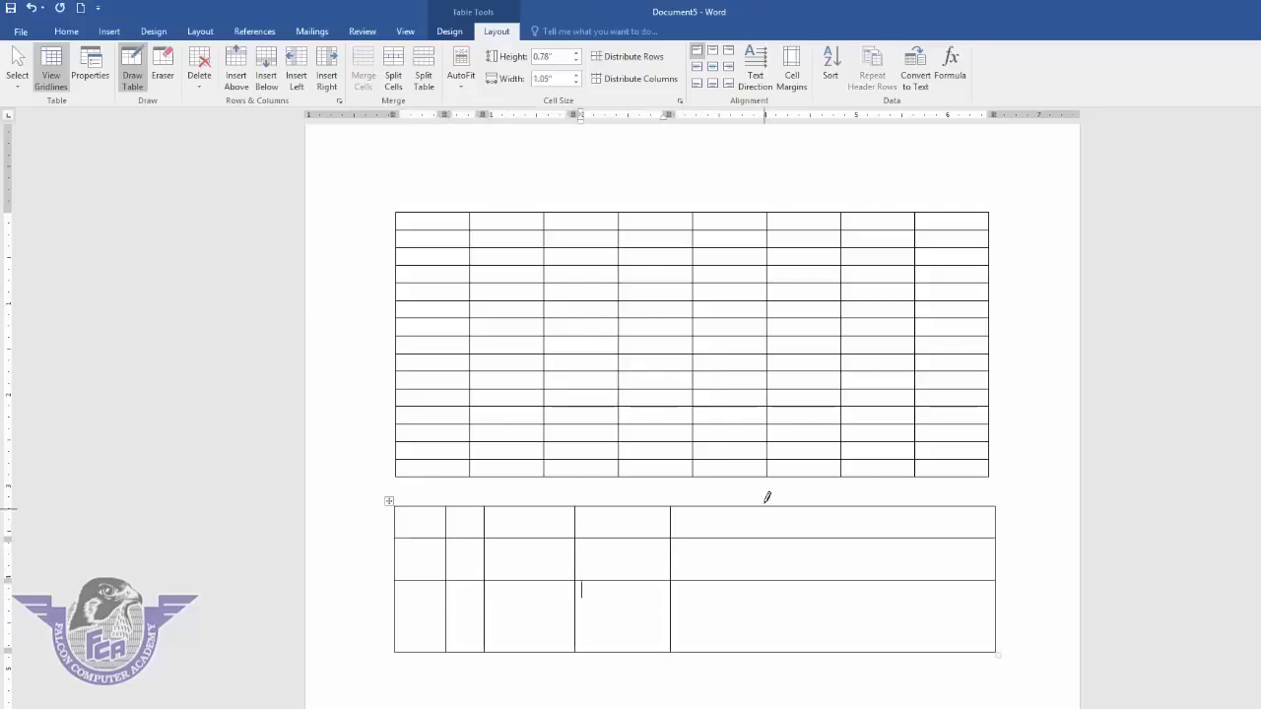
pyautogui.moveTo(765, 513); pyautogui.dragTo(760, 640)
pyautogui.moveTo(597, 546)
pyautogui.mouseDown()
pyautogui.moveTo(624, 547)
pyautogui.moveTo(621, 594)
pyautogui.mouseUp()
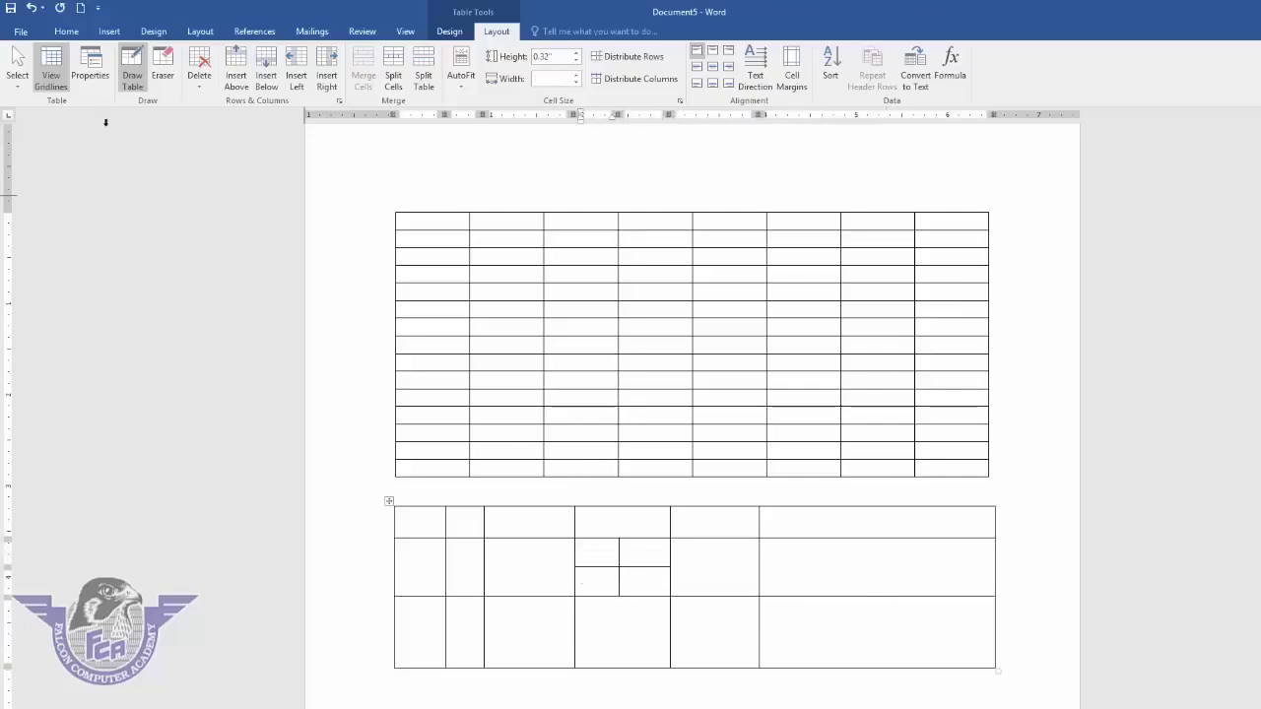
# - Close the Table menu without choosing and select the entire document with Ctrl+A
pyautogui.click(108, 30)
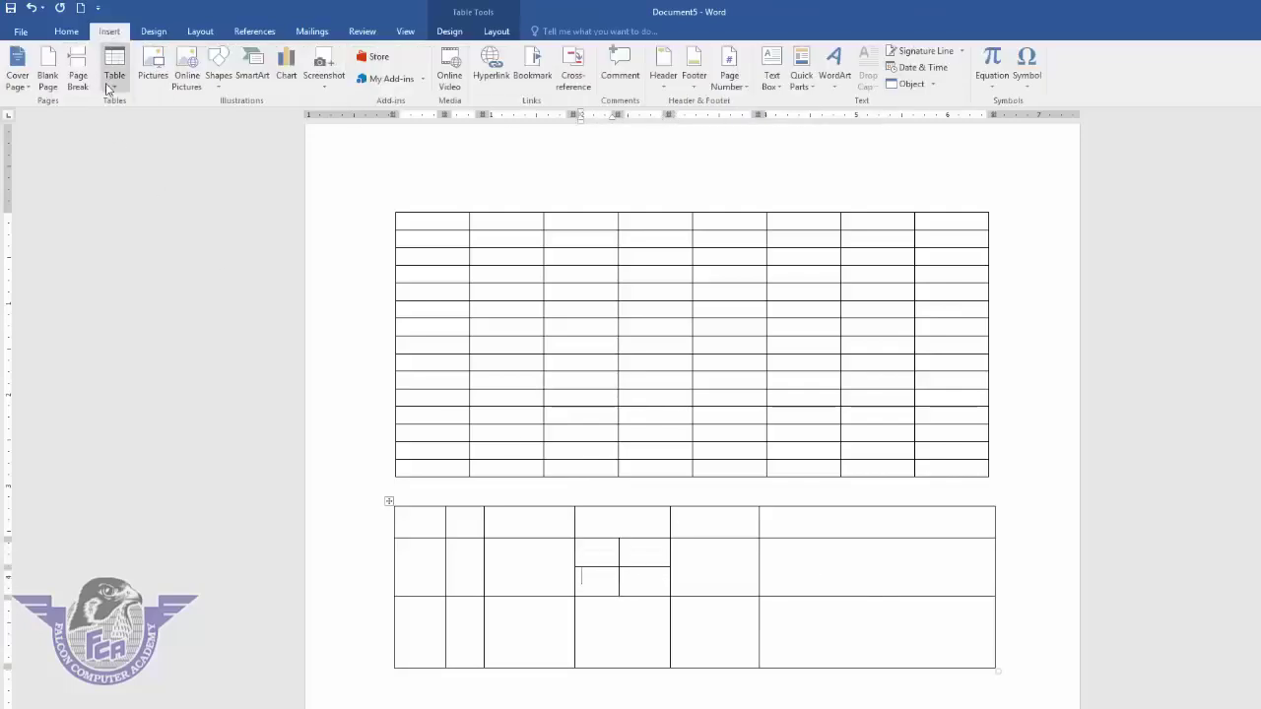
pyautogui.click(114, 78)
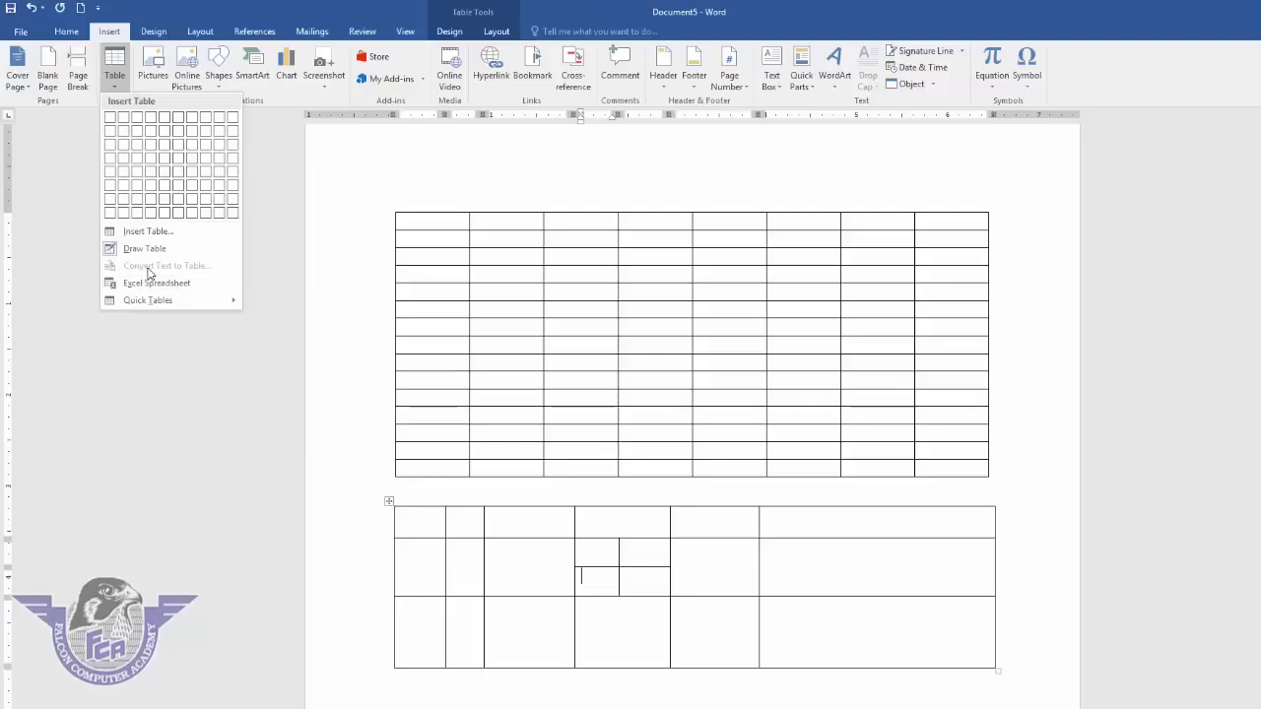
pyautogui.click(586, 352)
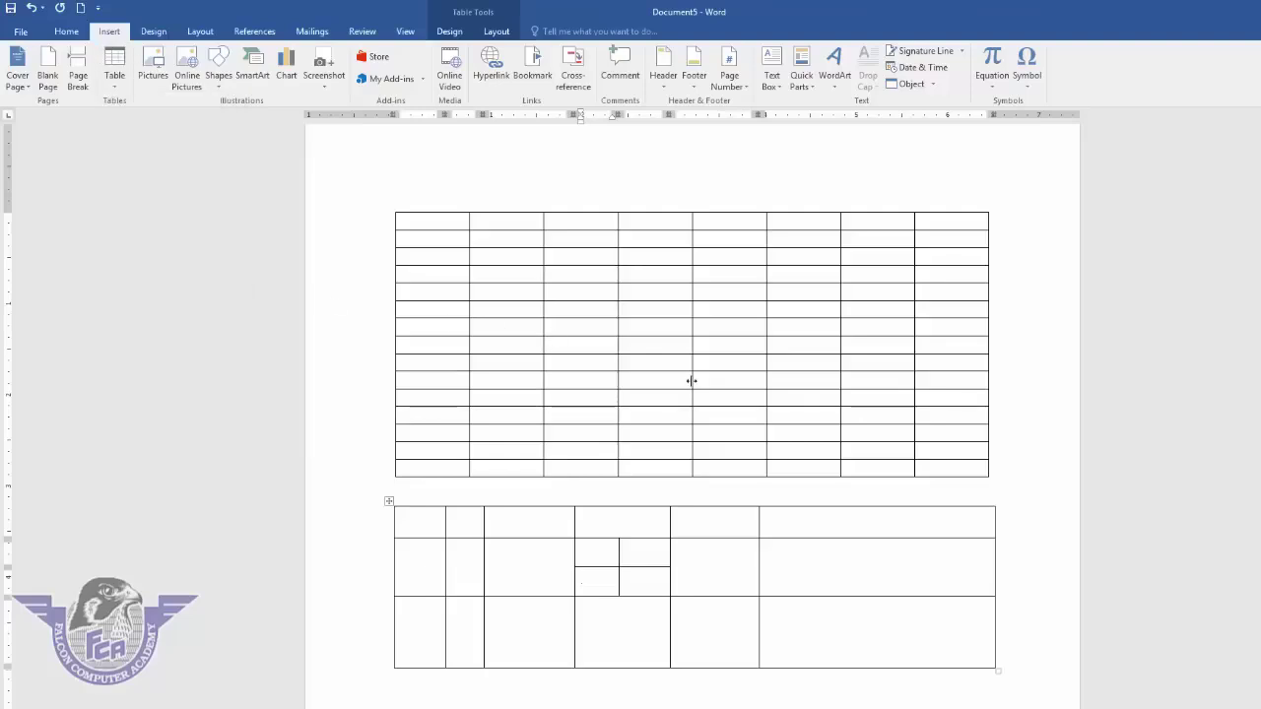
pyautogui.hotkey('ctrl', 'a')
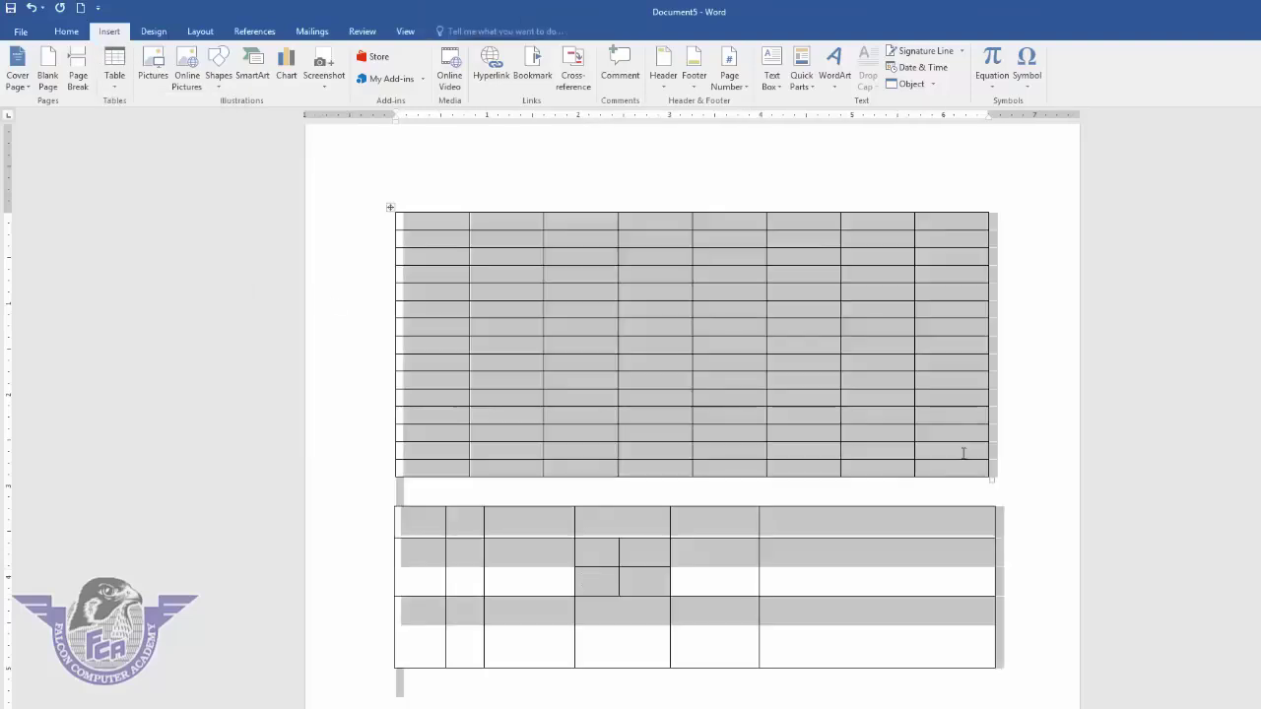
# - Delete both tables and type the heading line Name, class, roll no, subject, marks, total
pyautogui.press('Delete')
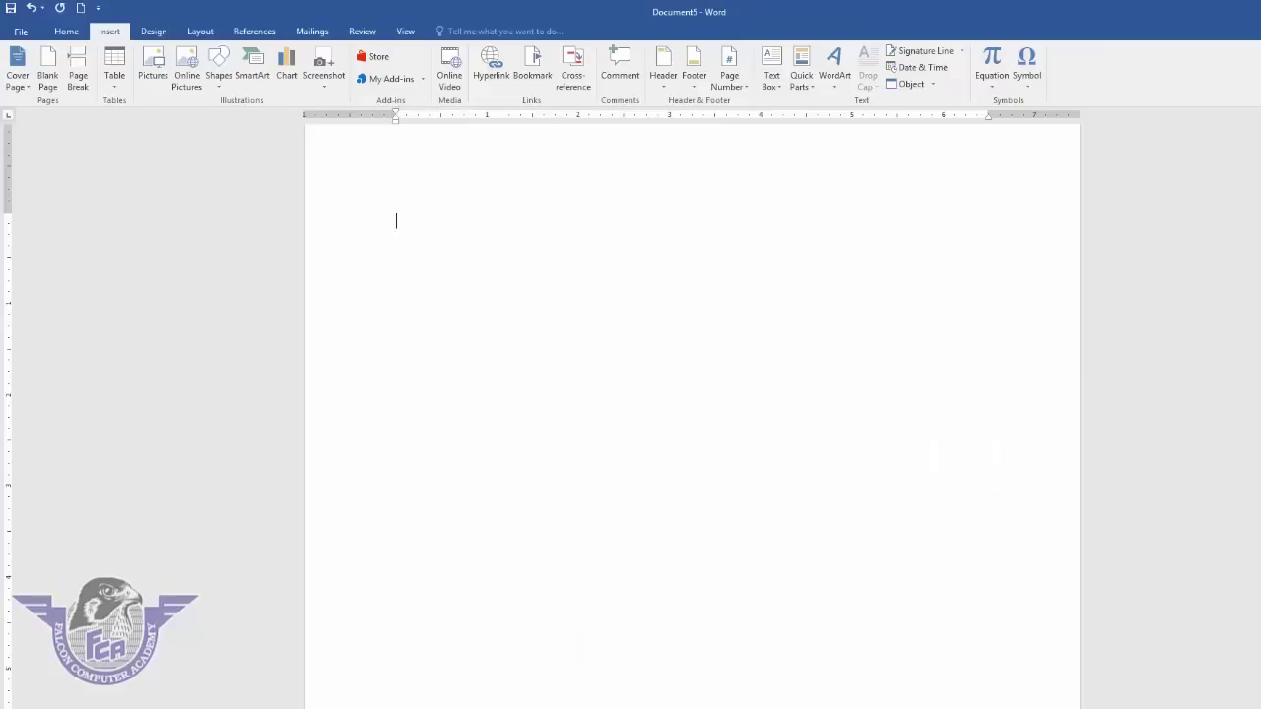
pyautogui.write('Name ')
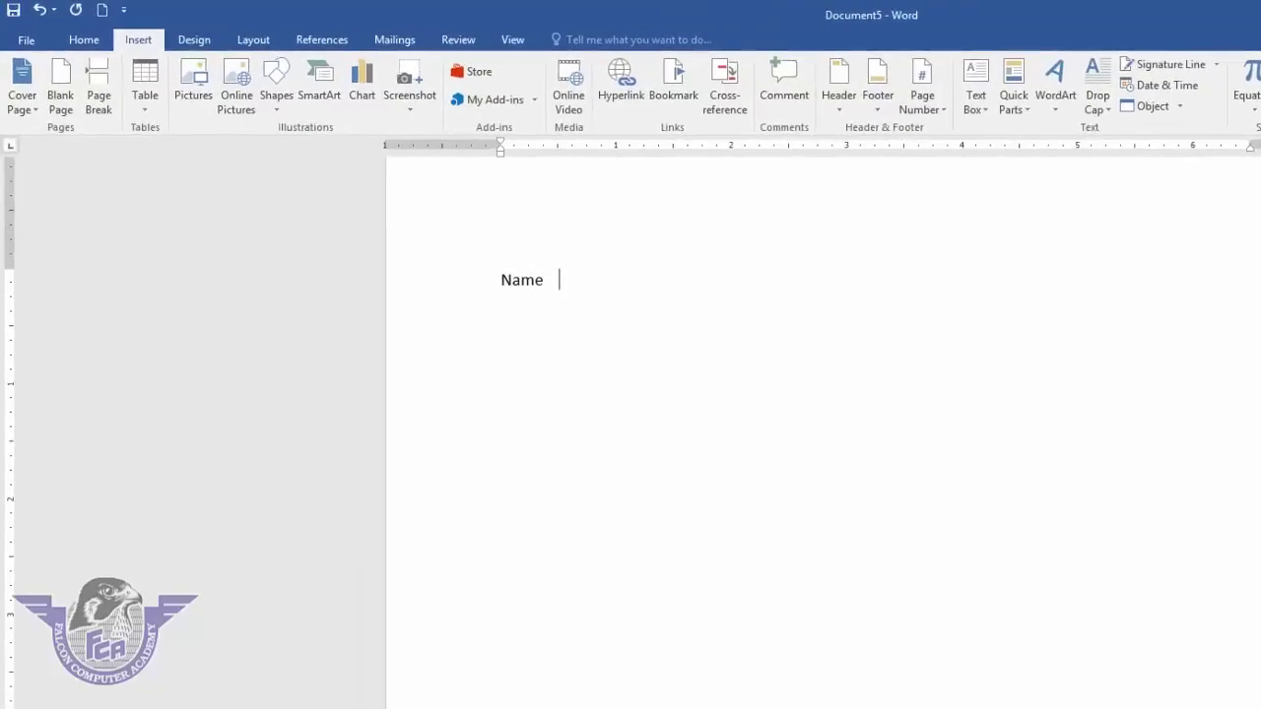
pyautogui.write('class')
pyautogui.write('roll no  ')
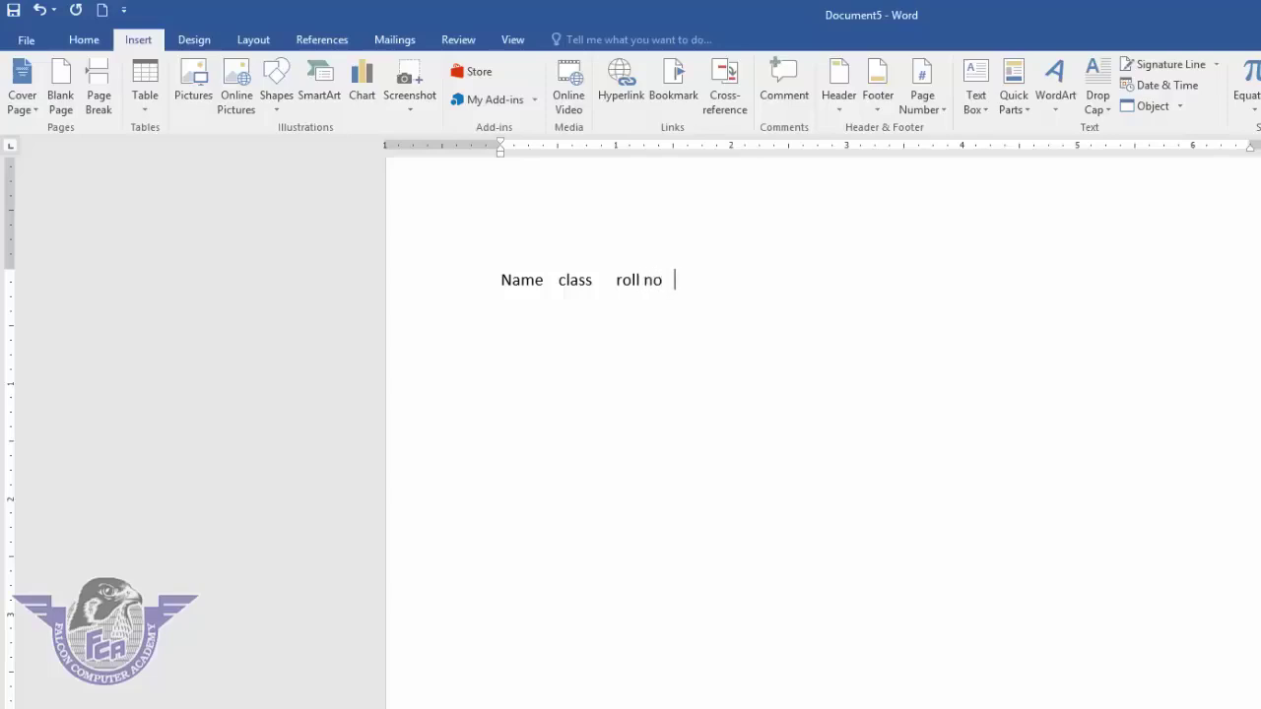
pyautogui.write('subject marks')
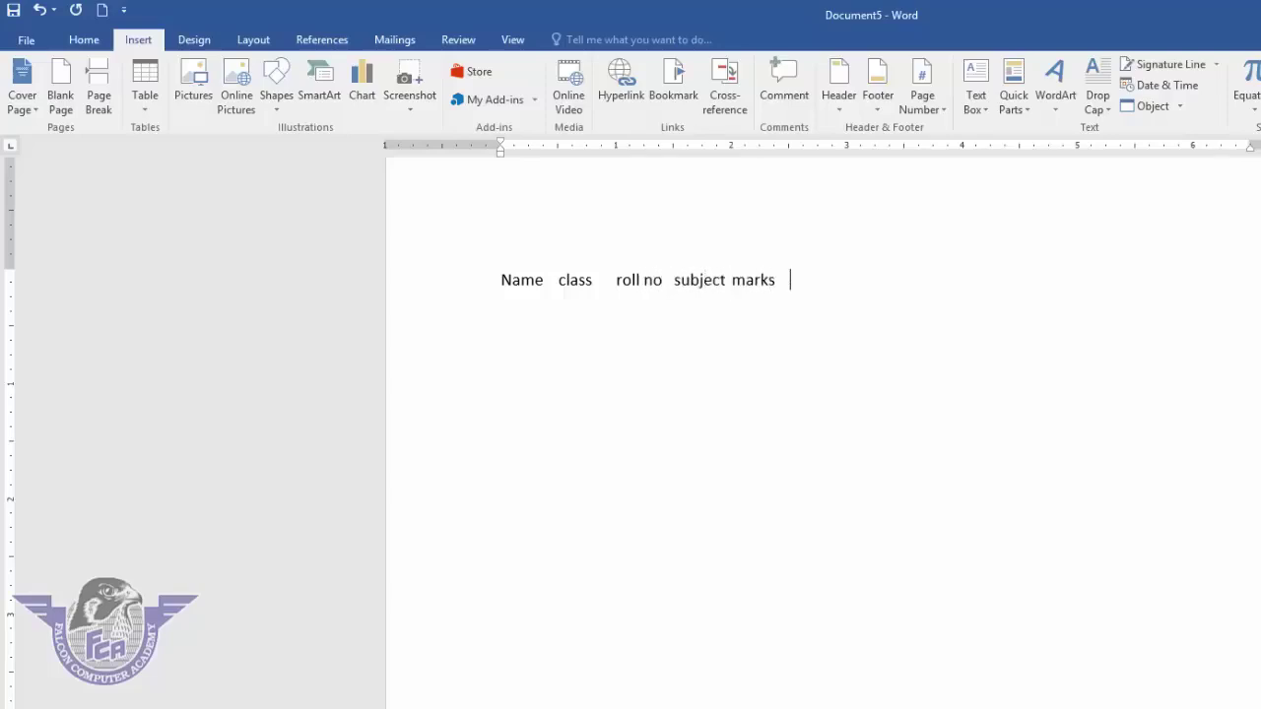
pyautogui.write('  total')
pyautogui.moveTo(799, 279); pyautogui.dragTo(479, 265)
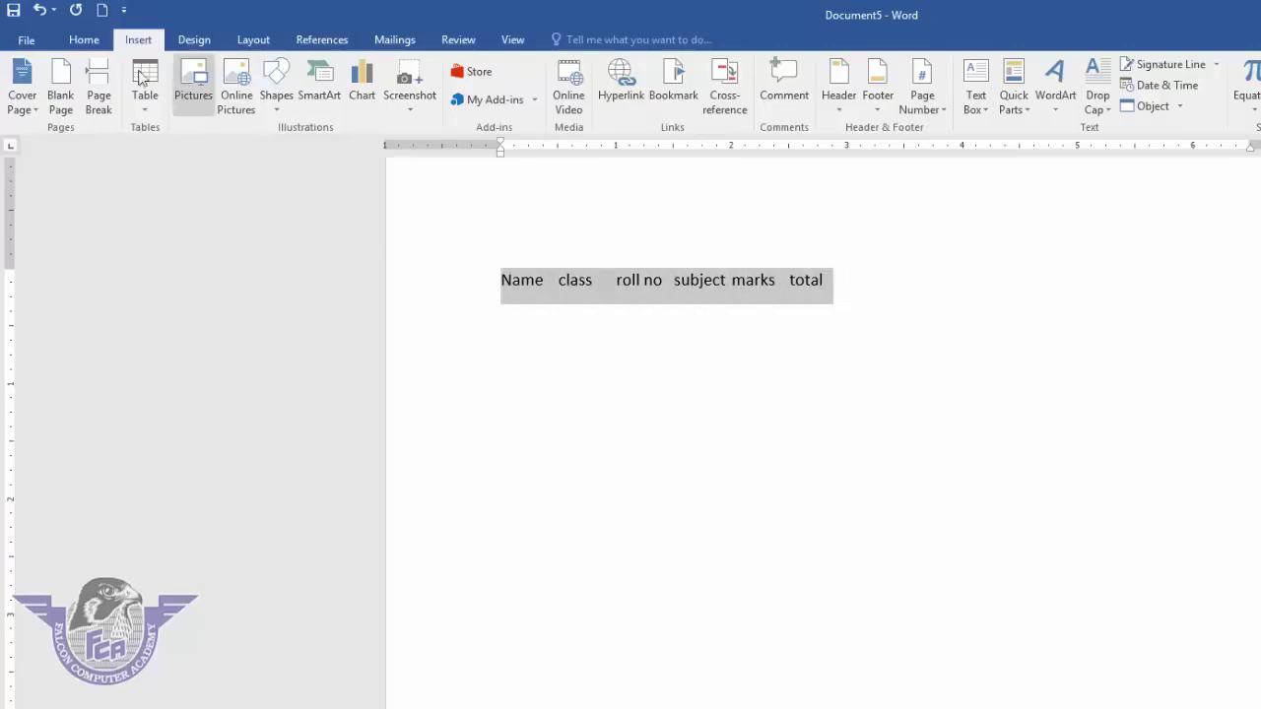
# - Convert the selected heading line into a six-column table split at tabs
pyautogui.click(146, 118)
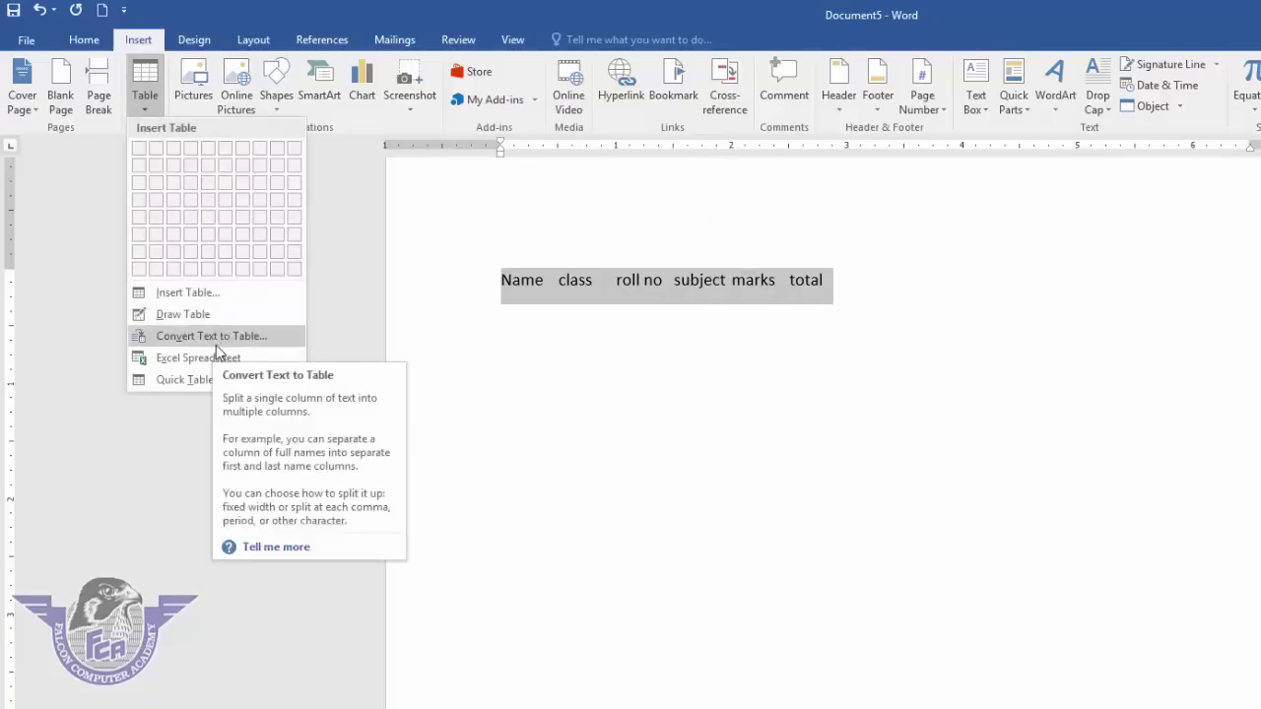
pyautogui.click(220, 340)
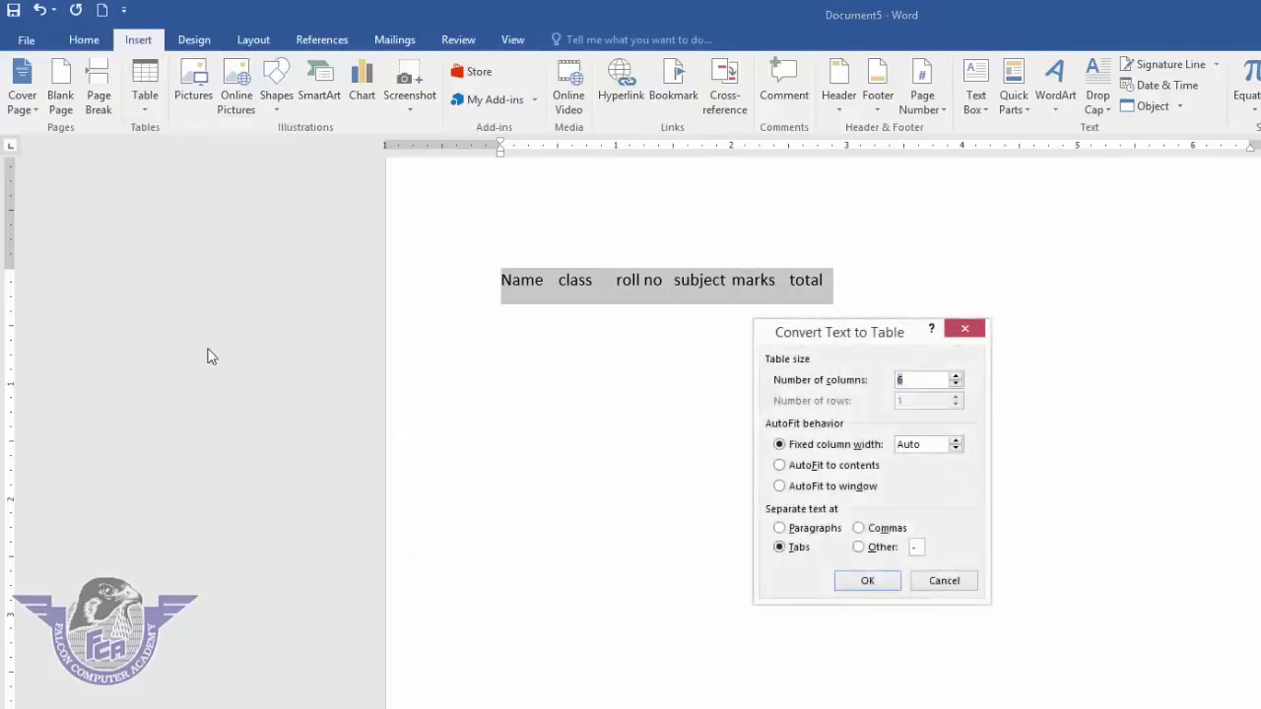
pyautogui.click(869, 582)
pyautogui.click(858, 482)
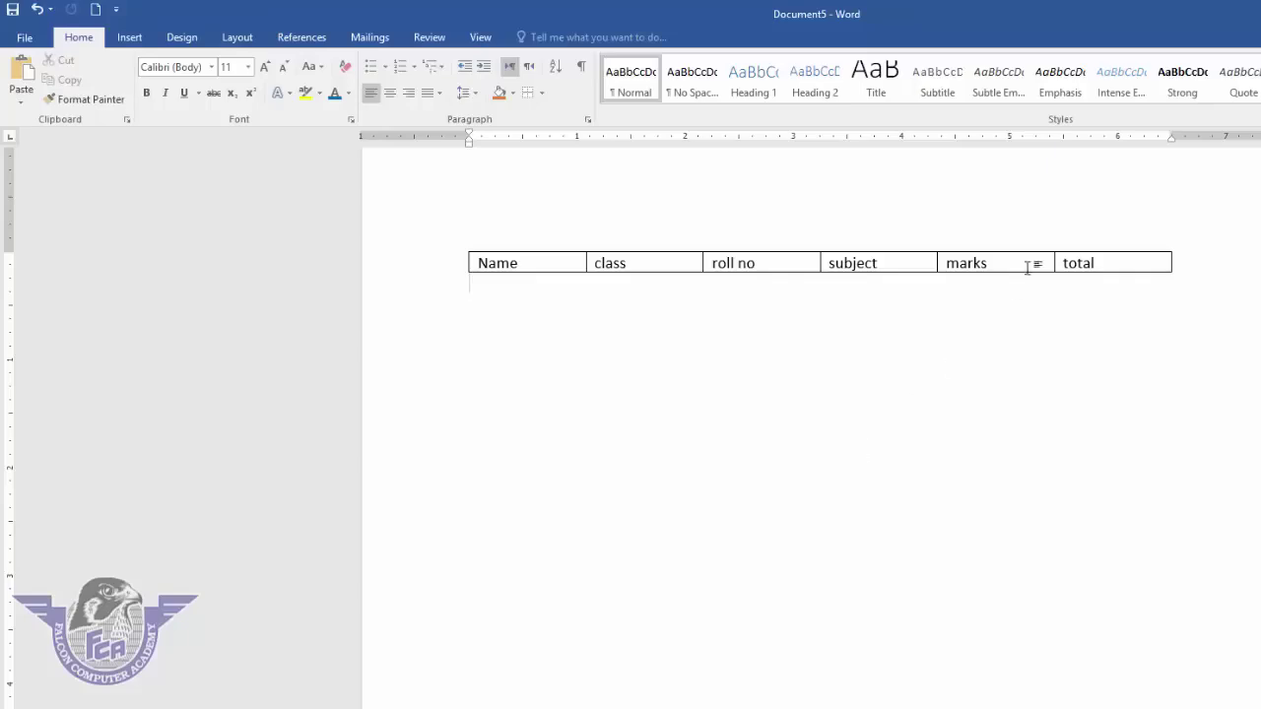
# - Capitalise Total and add empty rows beneath the headings with Tab
pyautogui.click(1122, 262)
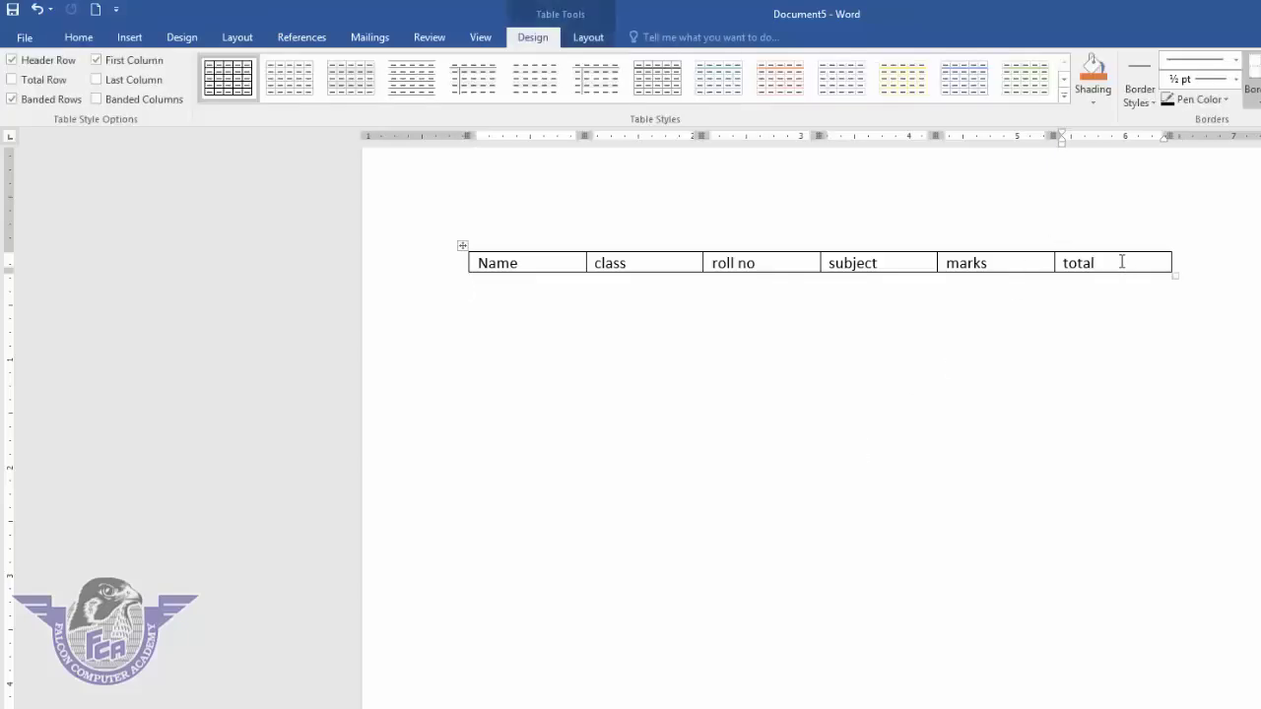
pyautogui.press('Tab')
pyautogui.press('Tab')
pyautogui.press('Tab')
pyautogui.press('Tab')
pyautogui.press('Tab')
pyautogui.press('Tab')
pyautogui.press('Tab')
pyautogui.press('Tab')
pyautogui.press('Tab')
pyautogui.press('Tab')
pyautogui.press('Tab')
pyautogui.press('Tab')
pyautogui.press('Tab')
pyautogui.press('Tab')
pyautogui.press('Tab')
pyautogui.press('Tab')
pyautogui.press('Tab')
pyautogui.press('Tab')
pyautogui.press('Tab')
pyautogui.press('Tab')
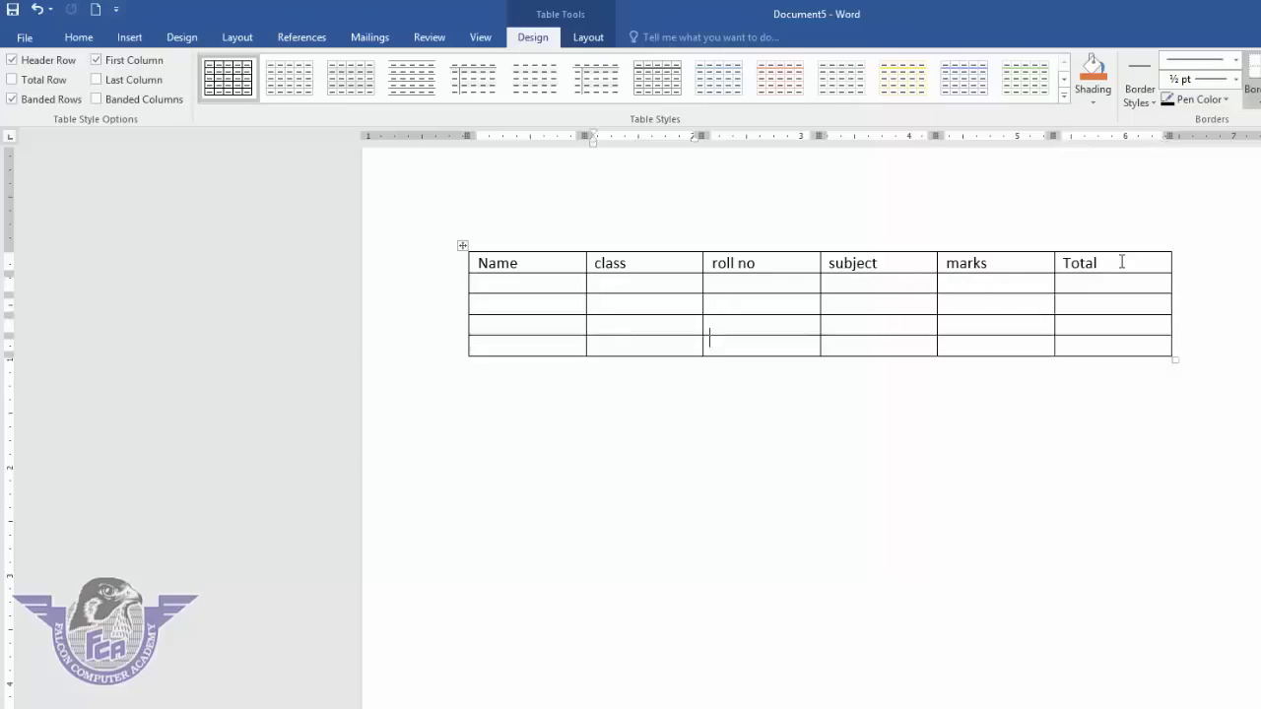
pyautogui.press('Tab')
pyautogui.press('Tab')
pyautogui.press('Tab')
pyautogui.press('Tab')
pyautogui.press('Tab')
pyautogui.press('Tab')
pyautogui.press('Tab')
pyautogui.press('Tab')
pyautogui.press('Tab')
pyautogui.press('Tab')
pyautogui.press('Tab')
pyautogui.press('Tab')
pyautogui.press('Tab')
pyautogui.press('Tab')
pyautogui.press('Tab')
pyautogui.press('Tab')
pyautogui.press('Tab')
pyautogui.press('Tab')
pyautogui.press('Tab')
pyautogui.press('Tab')
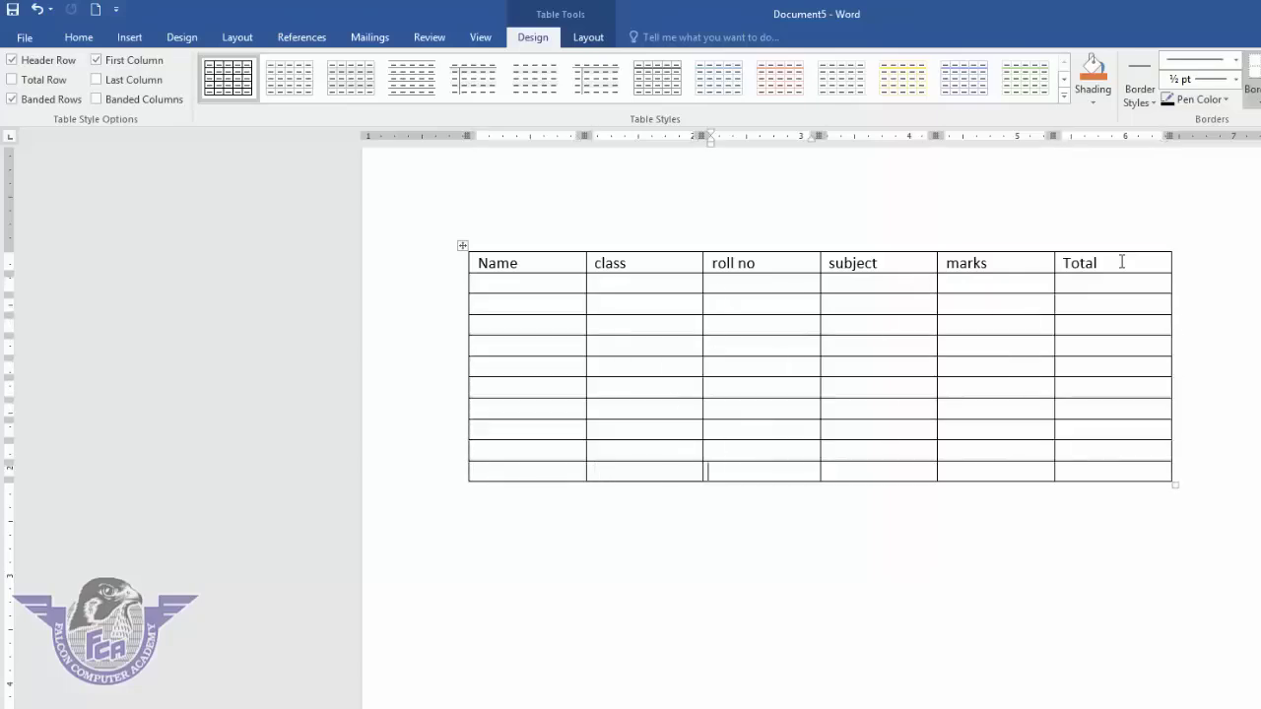
pyautogui.press('Tab')
pyautogui.press('Tab')
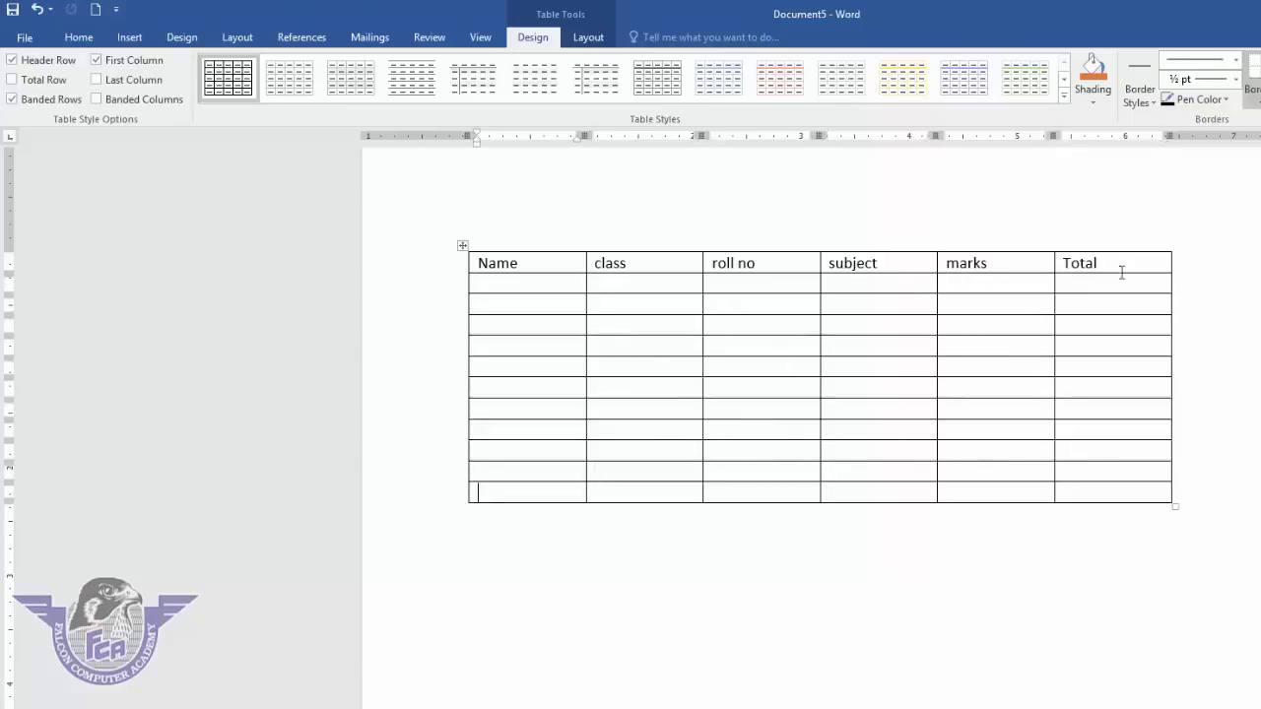
# - Close the Table menu without choosing and move to the empty line below the table
pyautogui.click(130, 37)
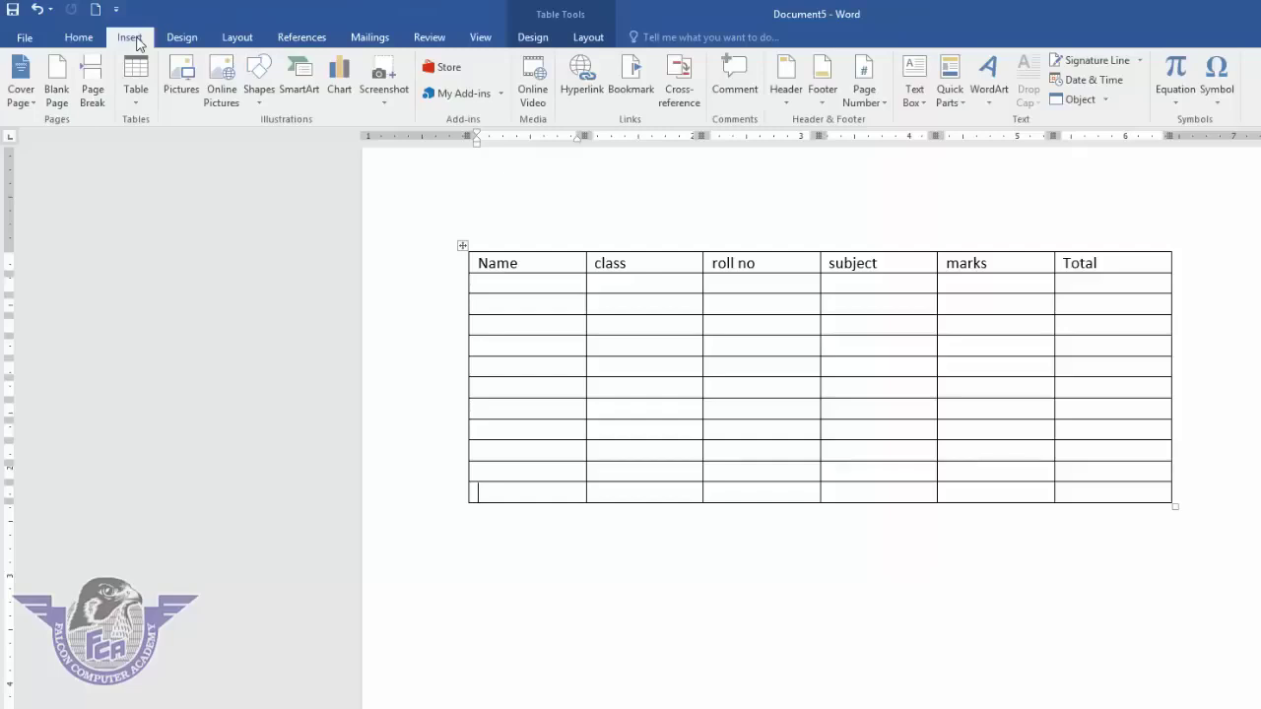
pyautogui.click(141, 103)
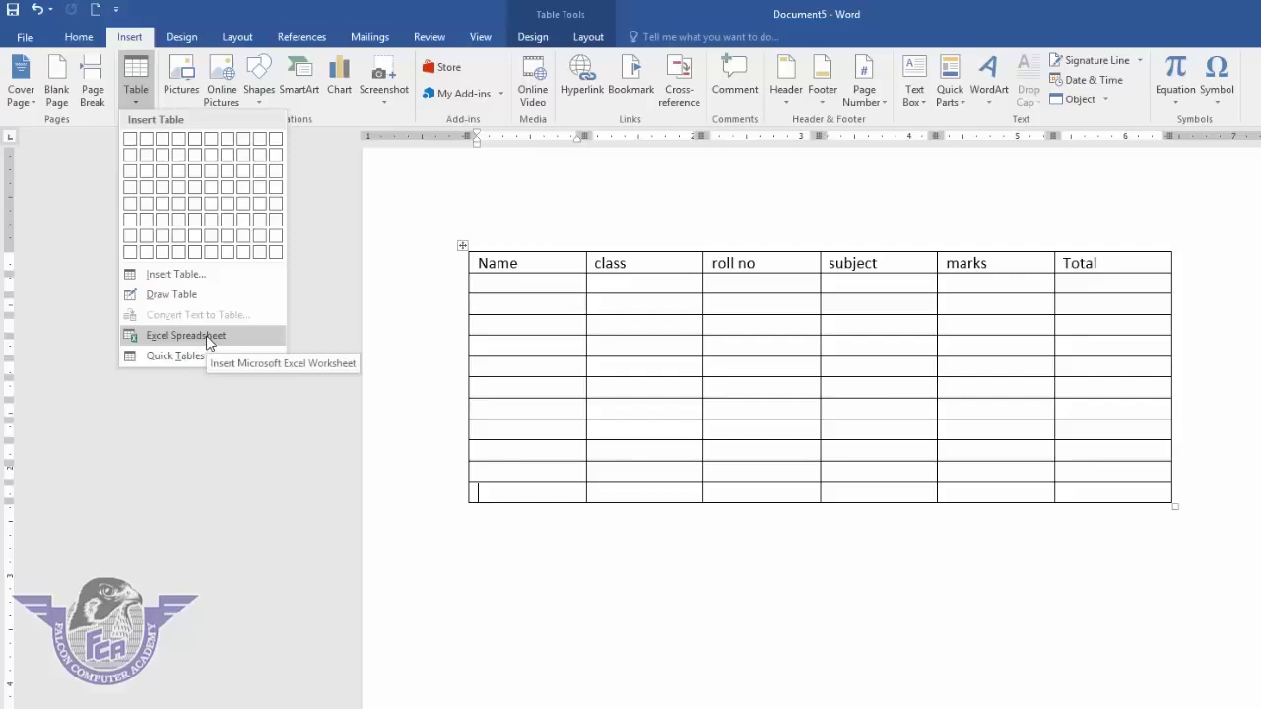
pyautogui.click(548, 564)
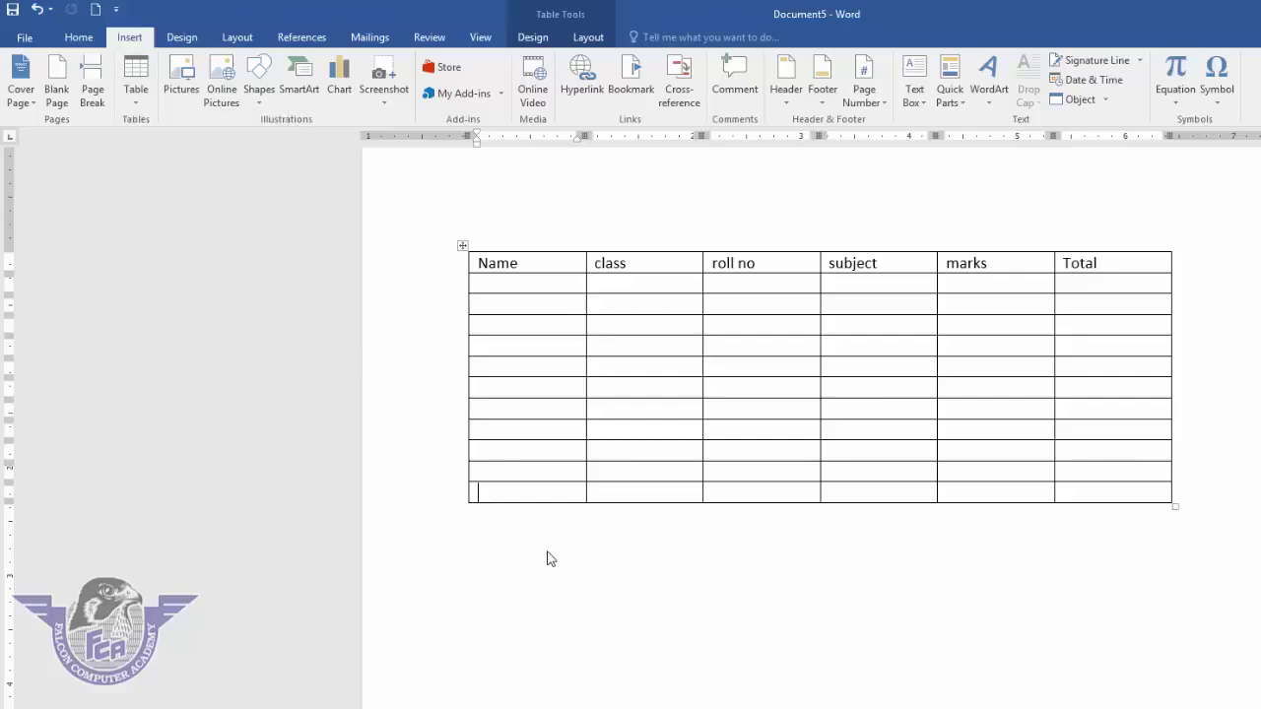
pyautogui.click(561, 529)
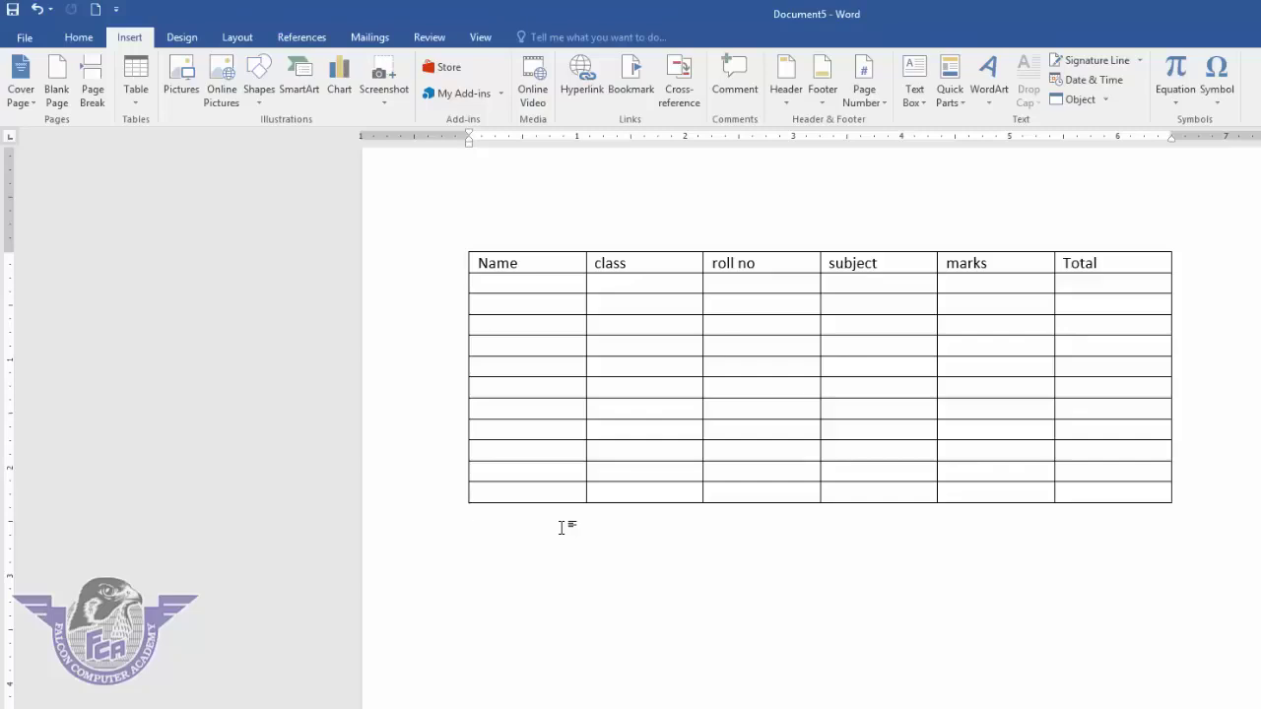
pyautogui.click(136, 97)
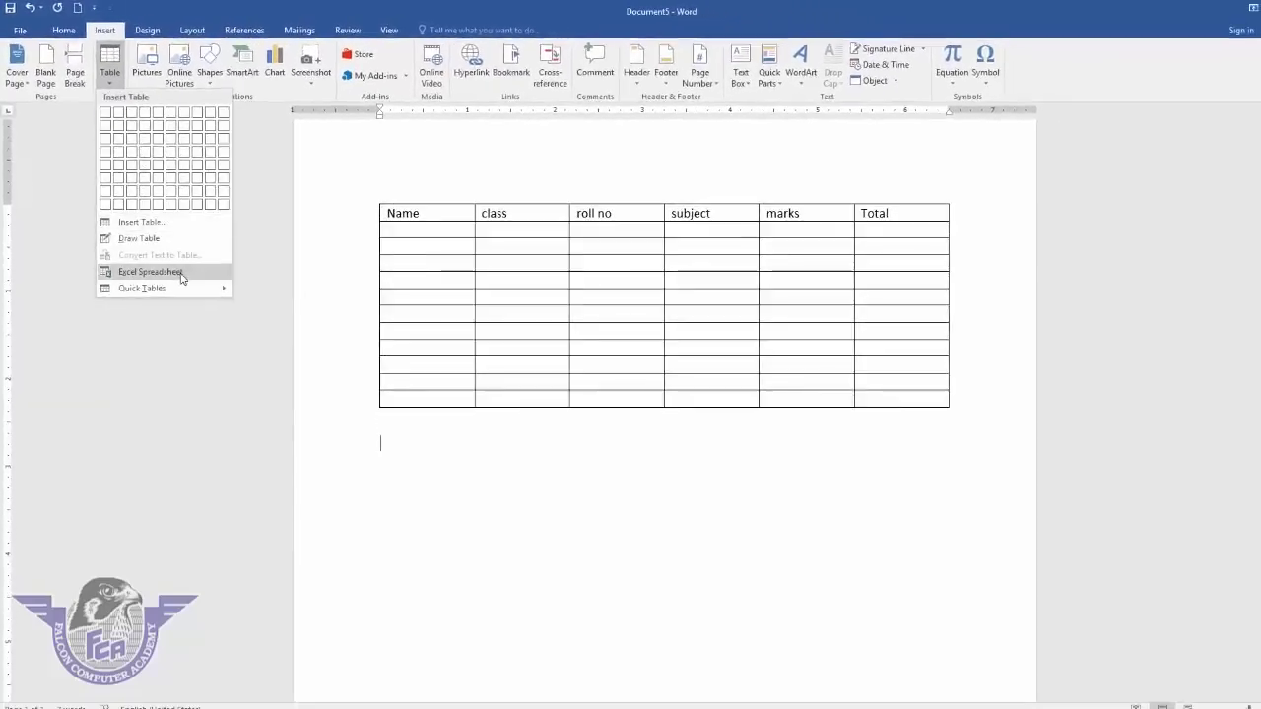
pyautogui.click(182, 278)
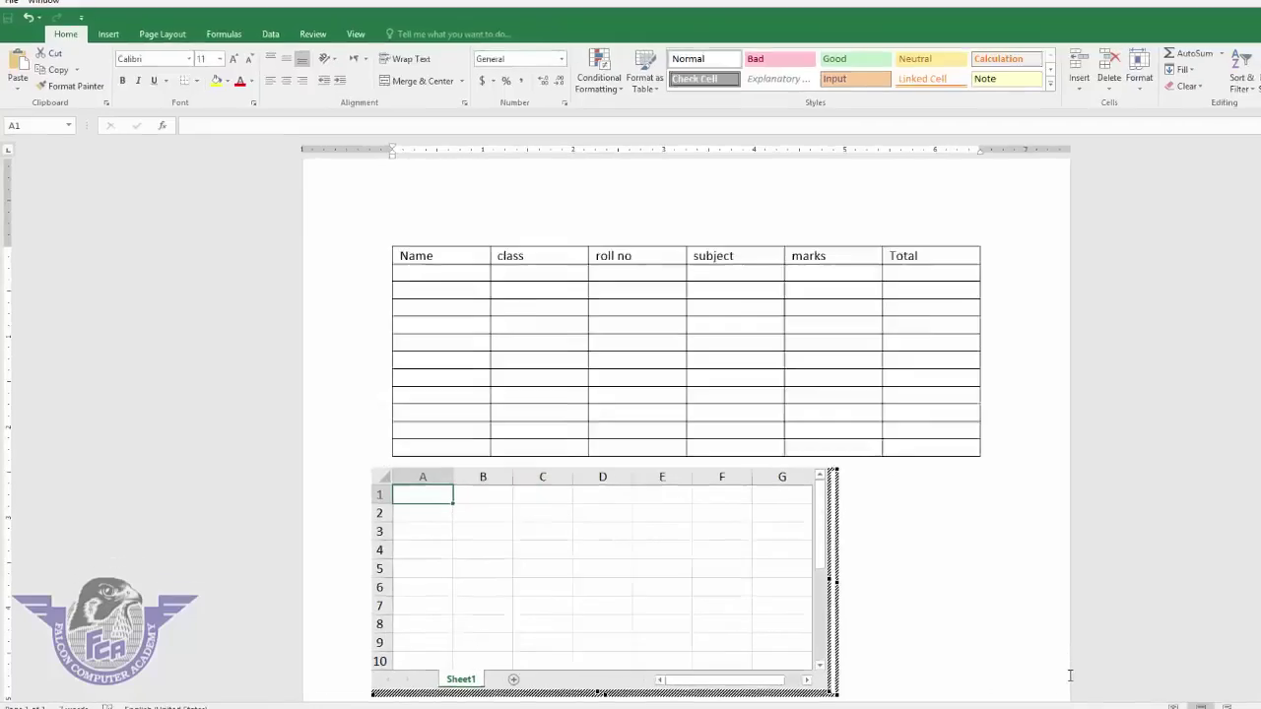
pyautogui.write('name')
pyautogui.press('Tab')
pyautogui.write('class')
pyautogui.press('Tab')
pyautogui.write('roll no')
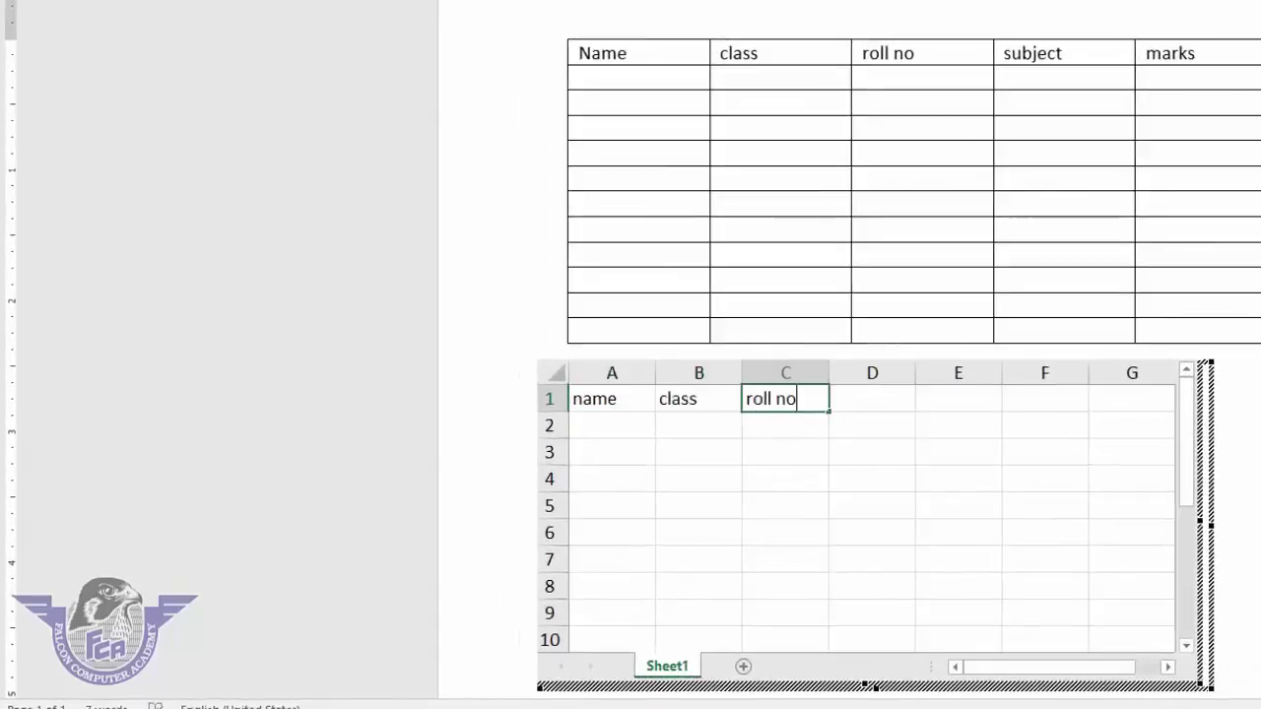
pyautogui.press('Tab')
pyautogui.write('subject')
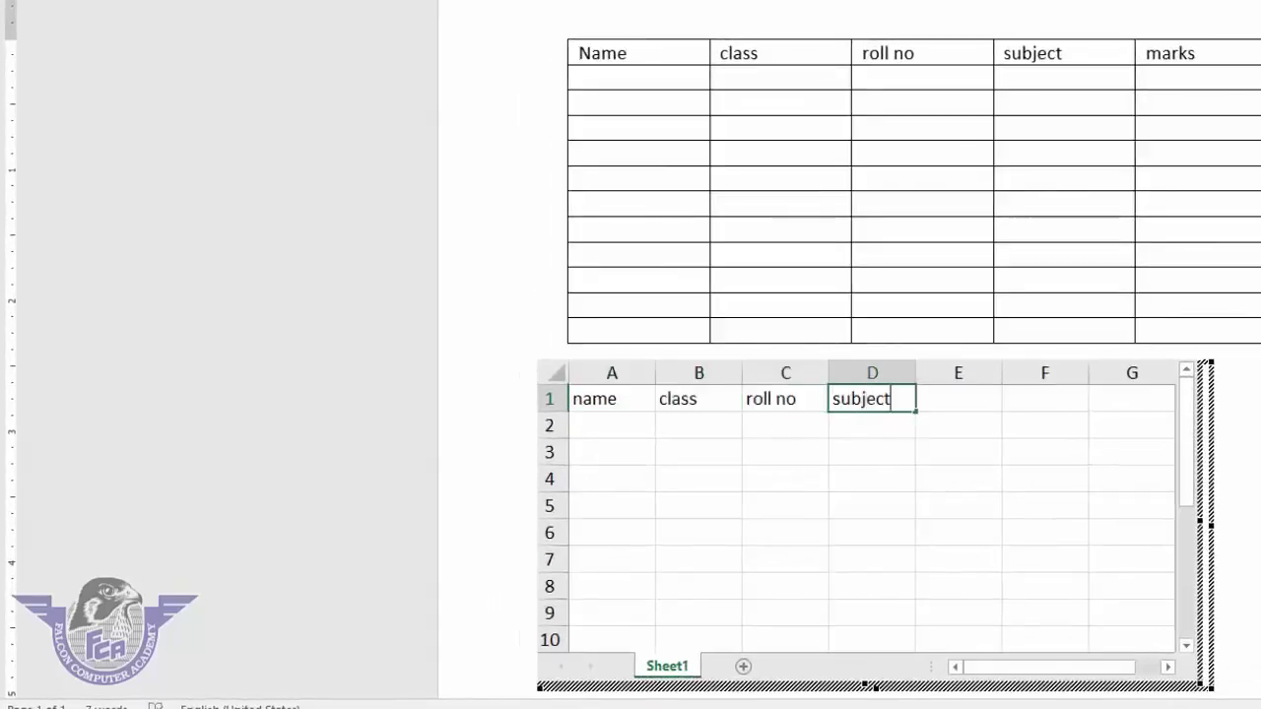
pyautogui.press('Tab')
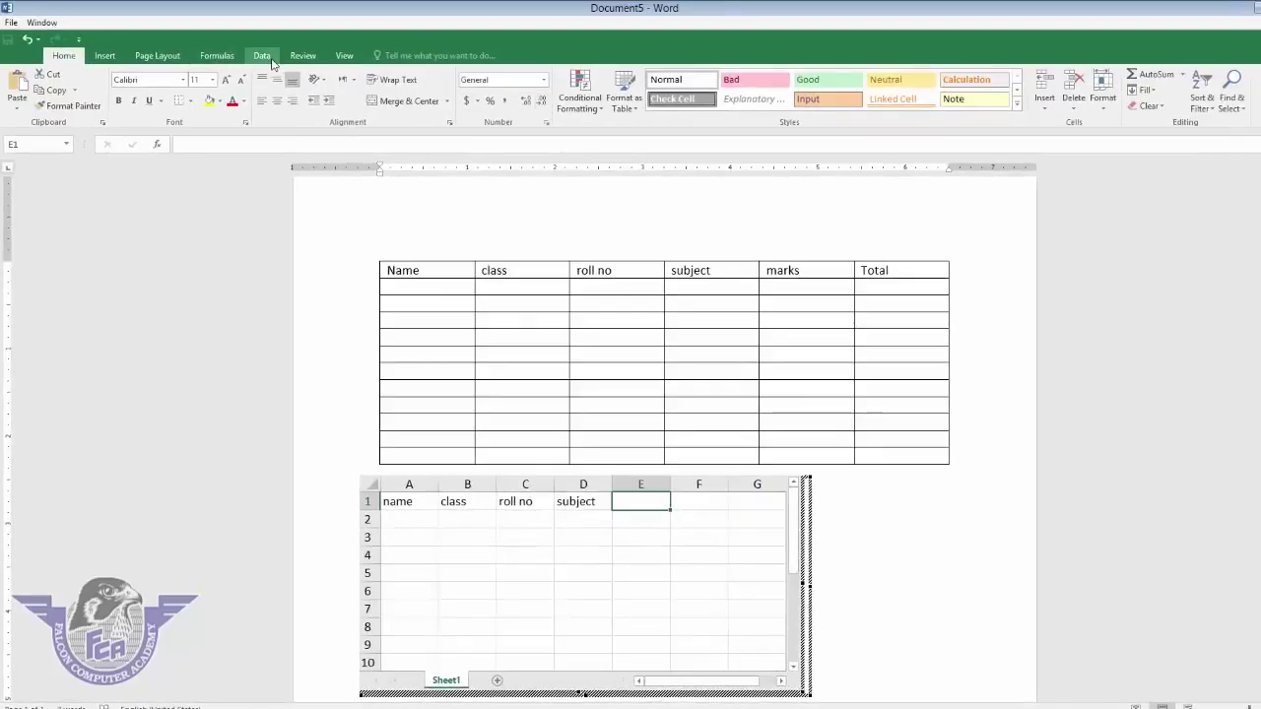
pyautogui.click(575, 301)
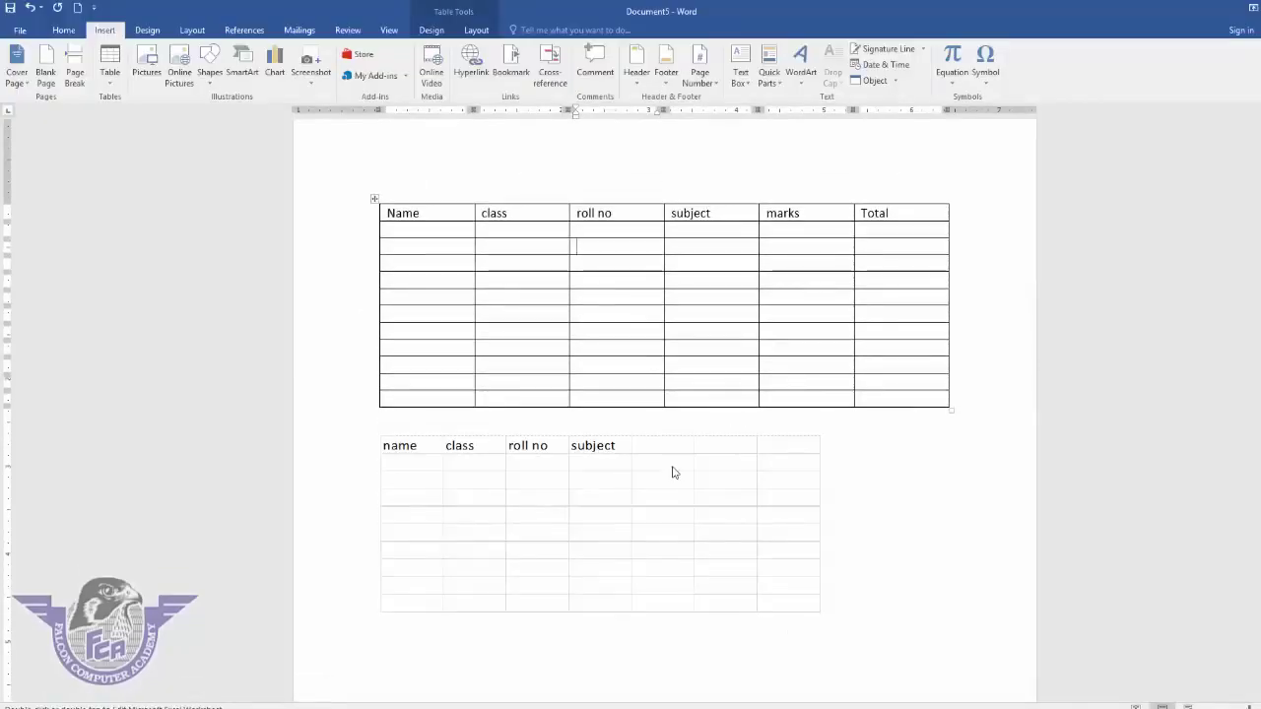
pyautogui.doubleClick(670, 467)
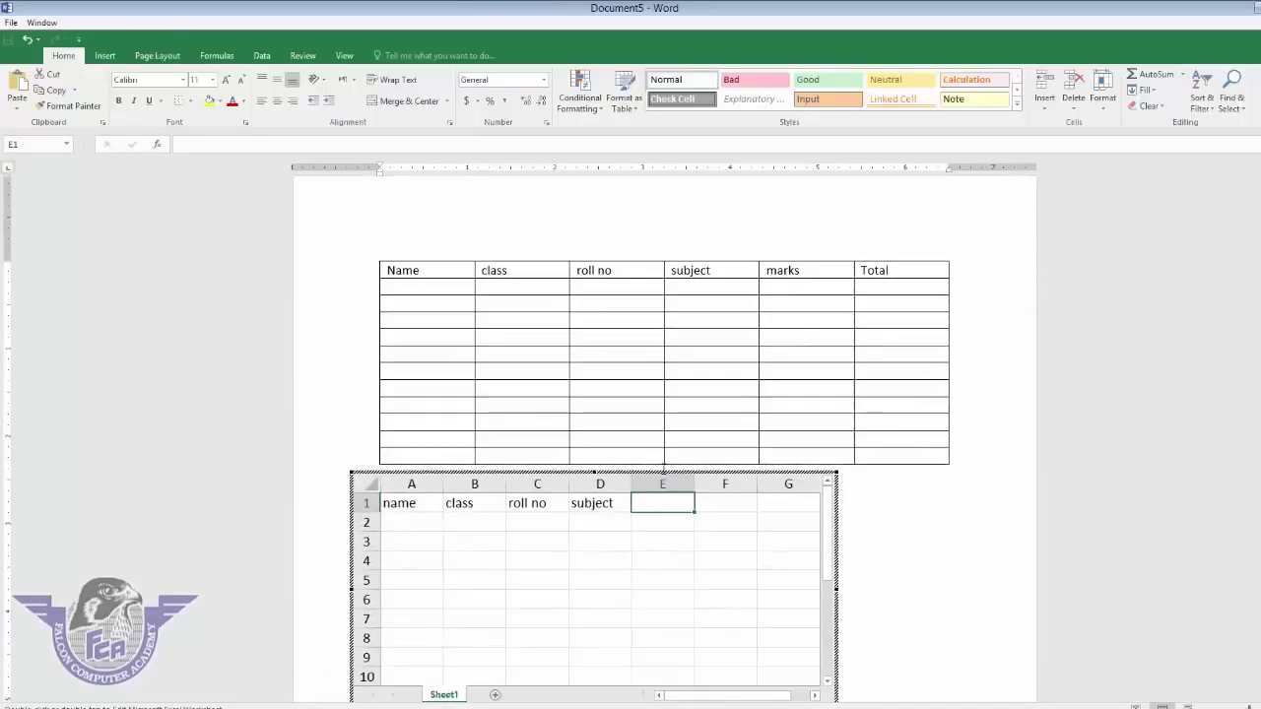
pyautogui.click(874, 532)
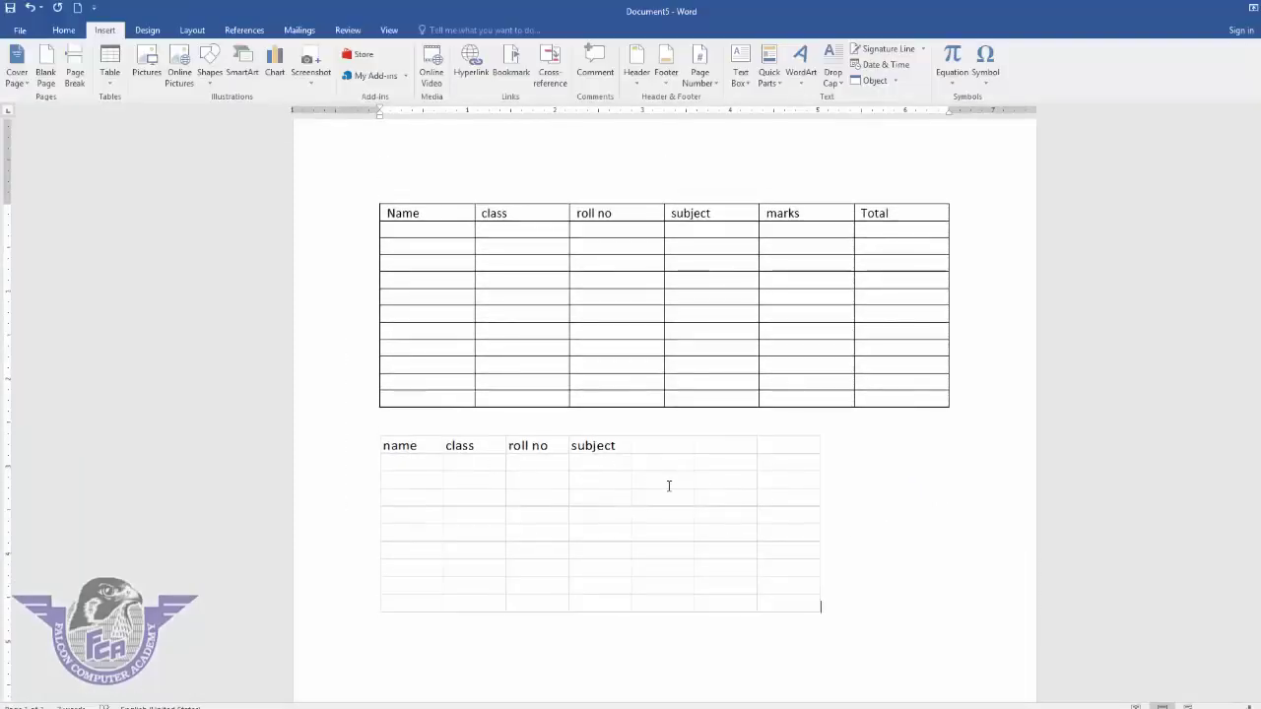
pyautogui.click(647, 482)
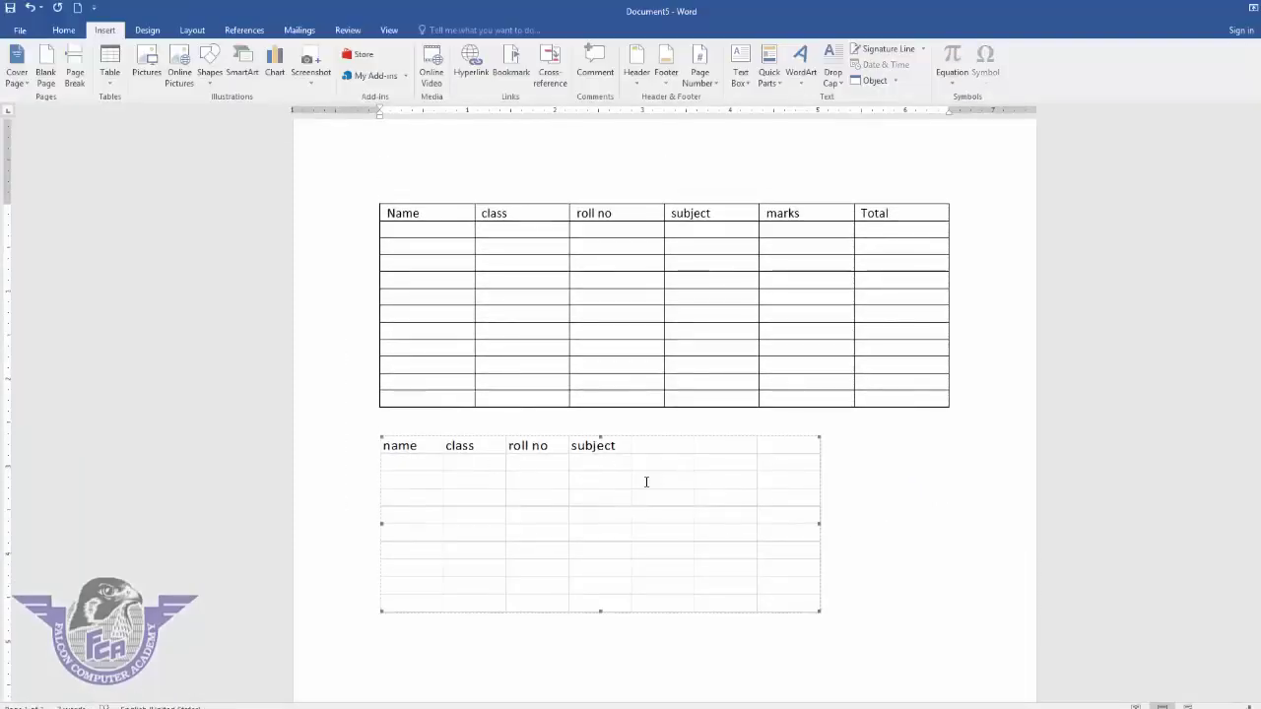
pyautogui.press('Delete')
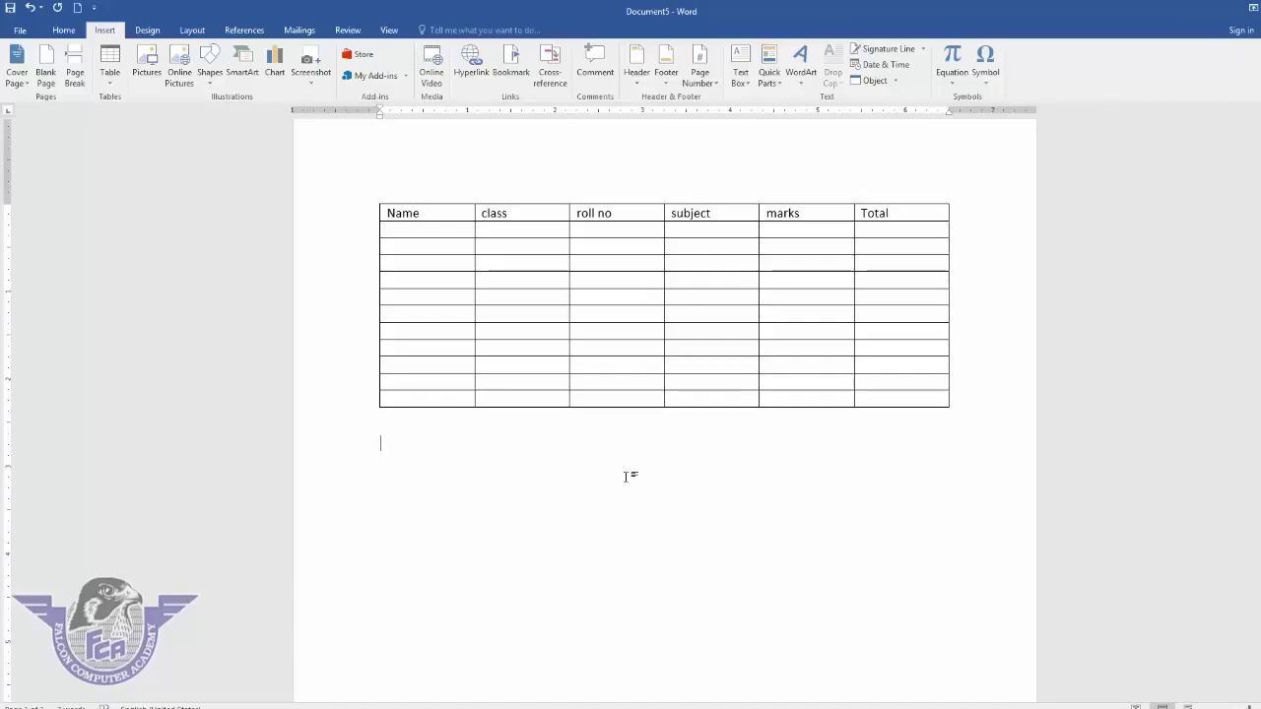
pyautogui.click(482, 333)
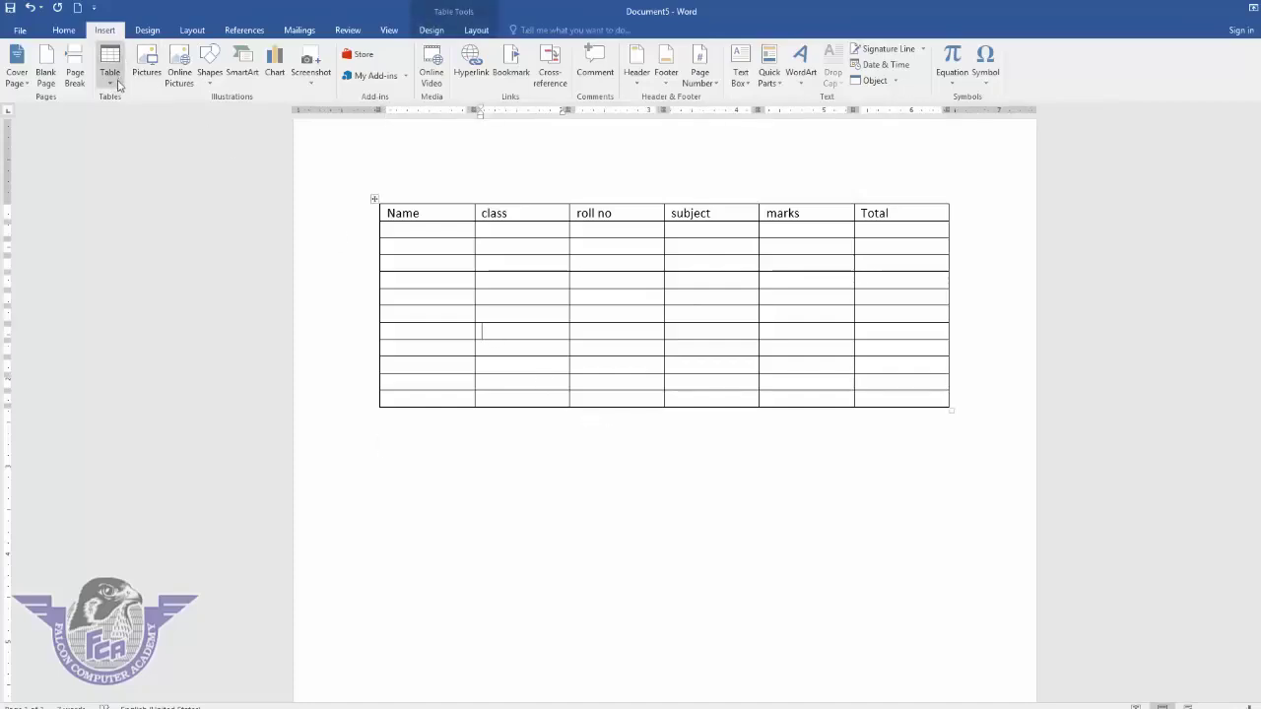
# - Select the old Name/class/roll no table and delete it
pyautogui.click(500, 449)
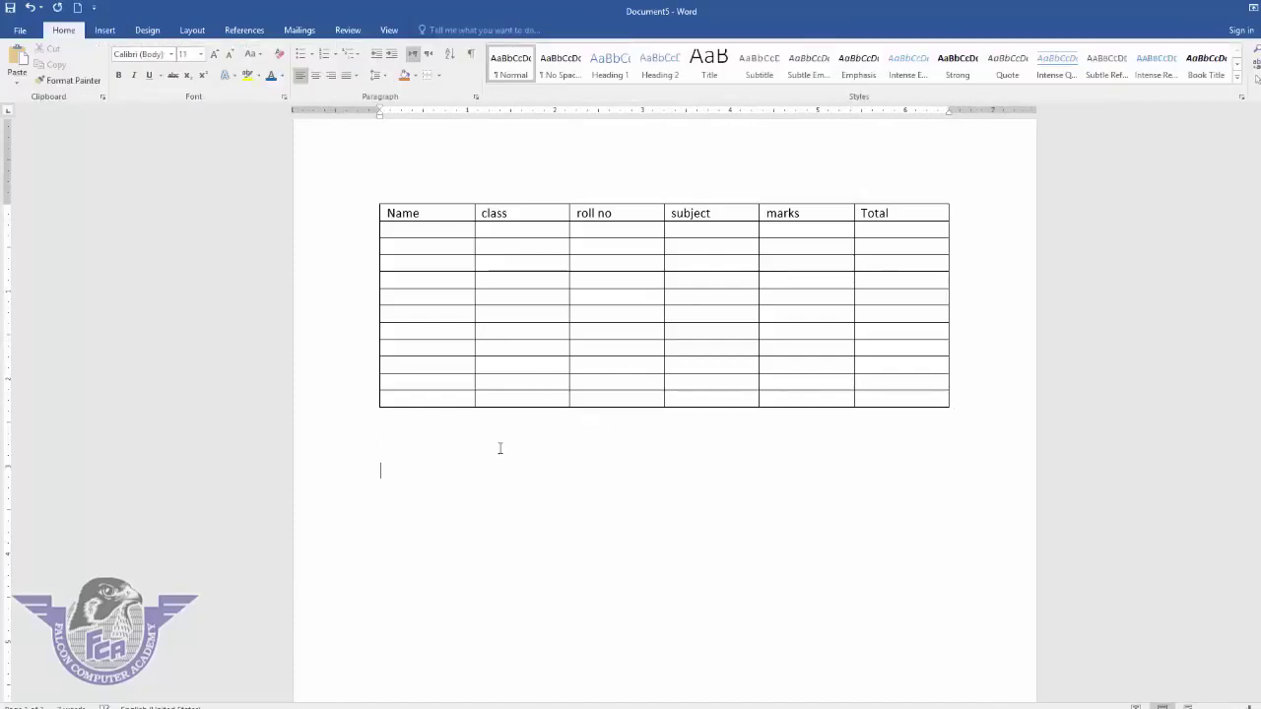
pyautogui.hotkey('ctrl', 'a')
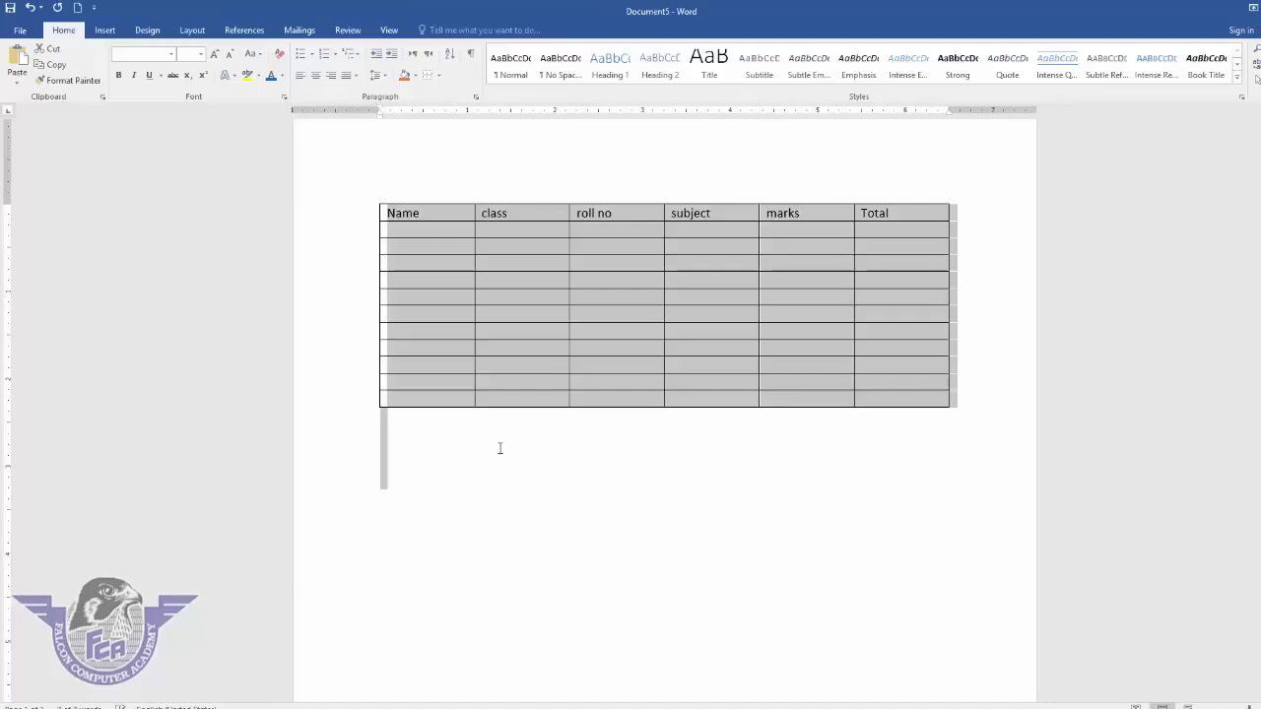
pyautogui.press('Delete')
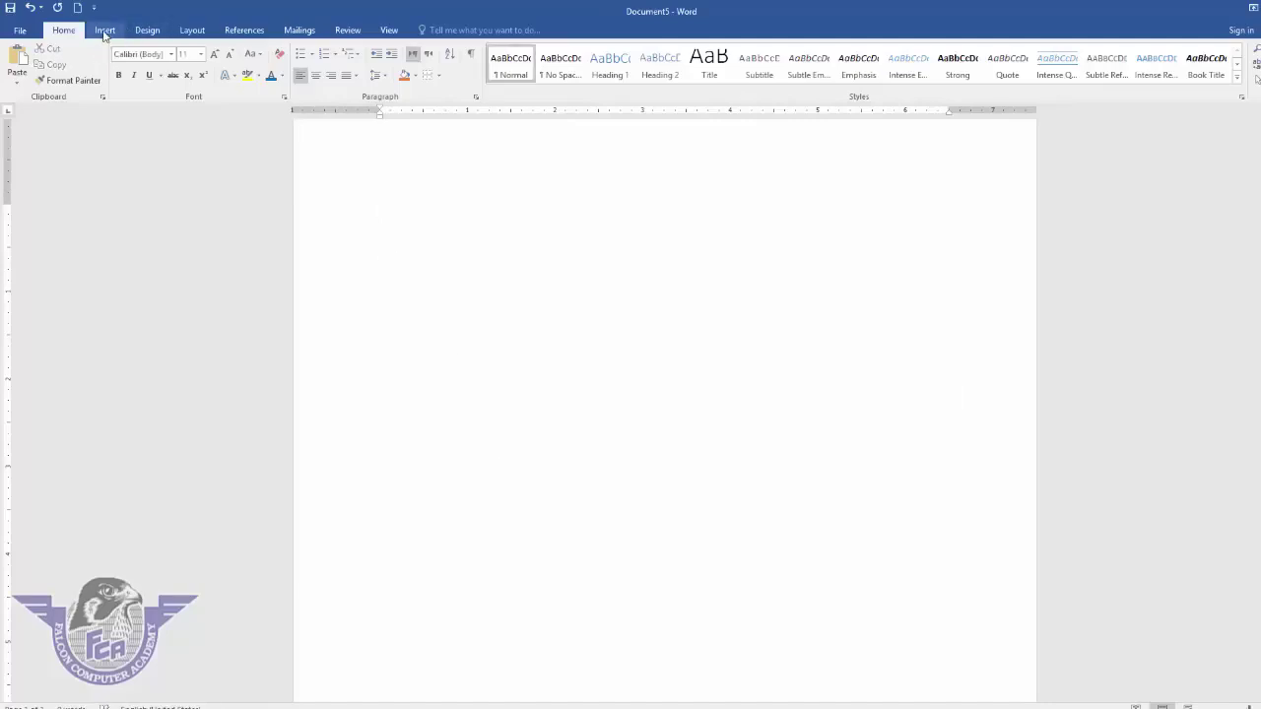
# - Insert the Calendar 2 quick table for MAY and select its month heading
pyautogui.click(106, 30)
pyautogui.click(111, 85)
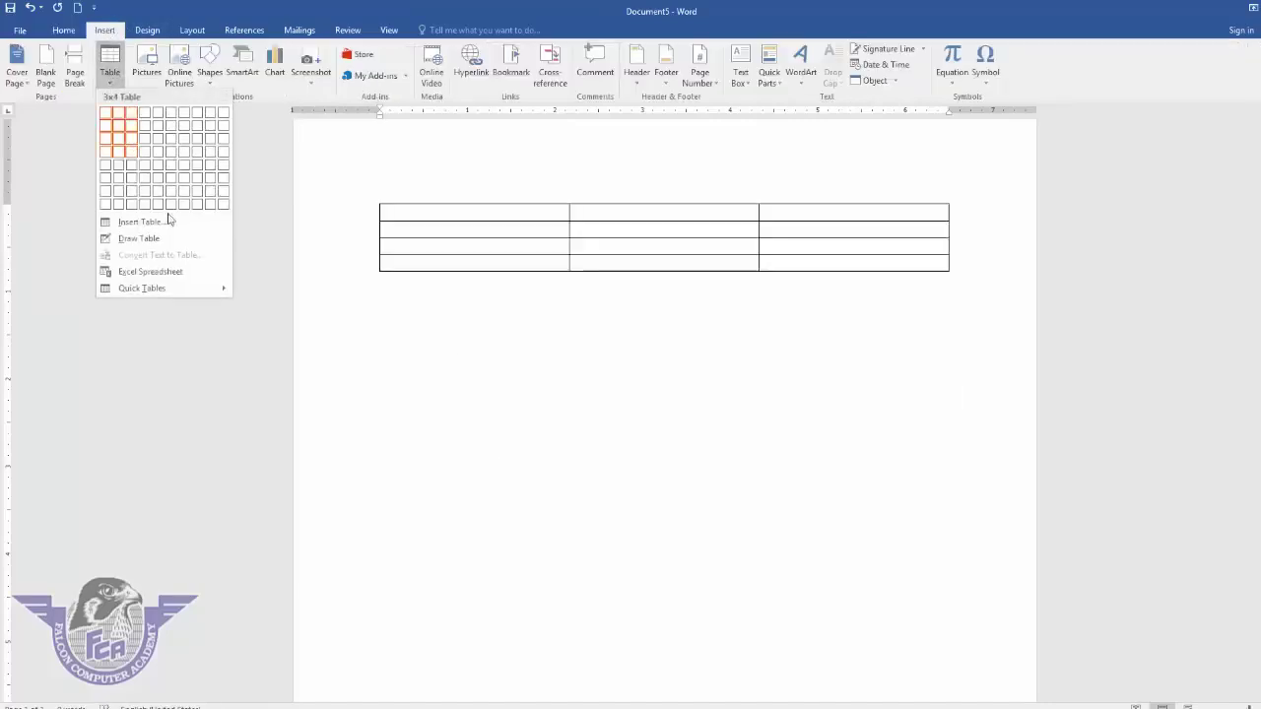
pyautogui.moveTo(180, 290)
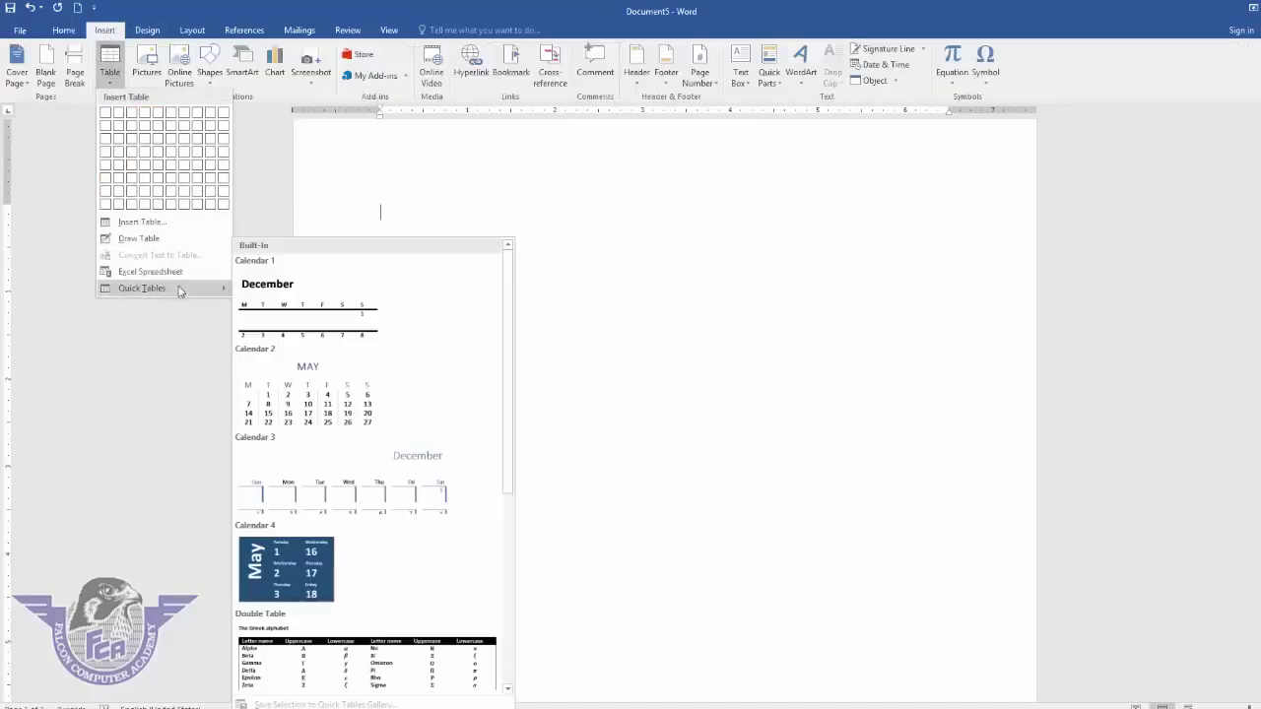
pyautogui.click(311, 390)
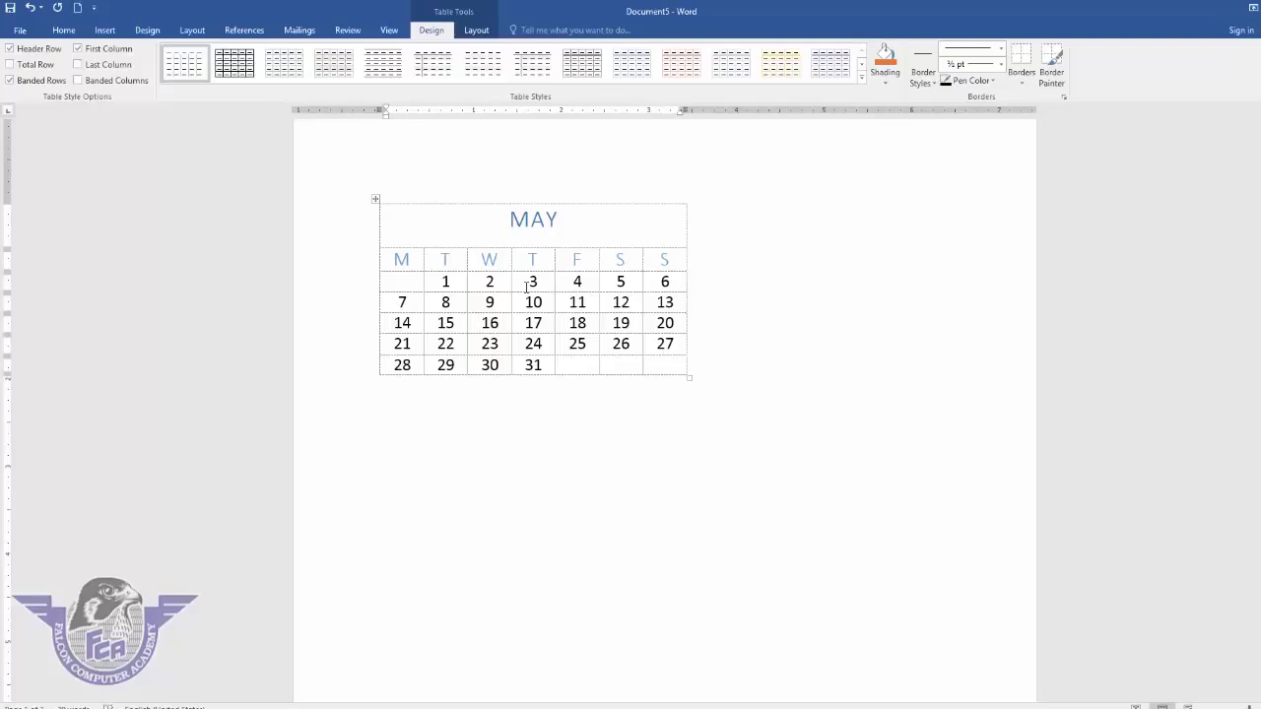
pyautogui.doubleClick(541, 220)
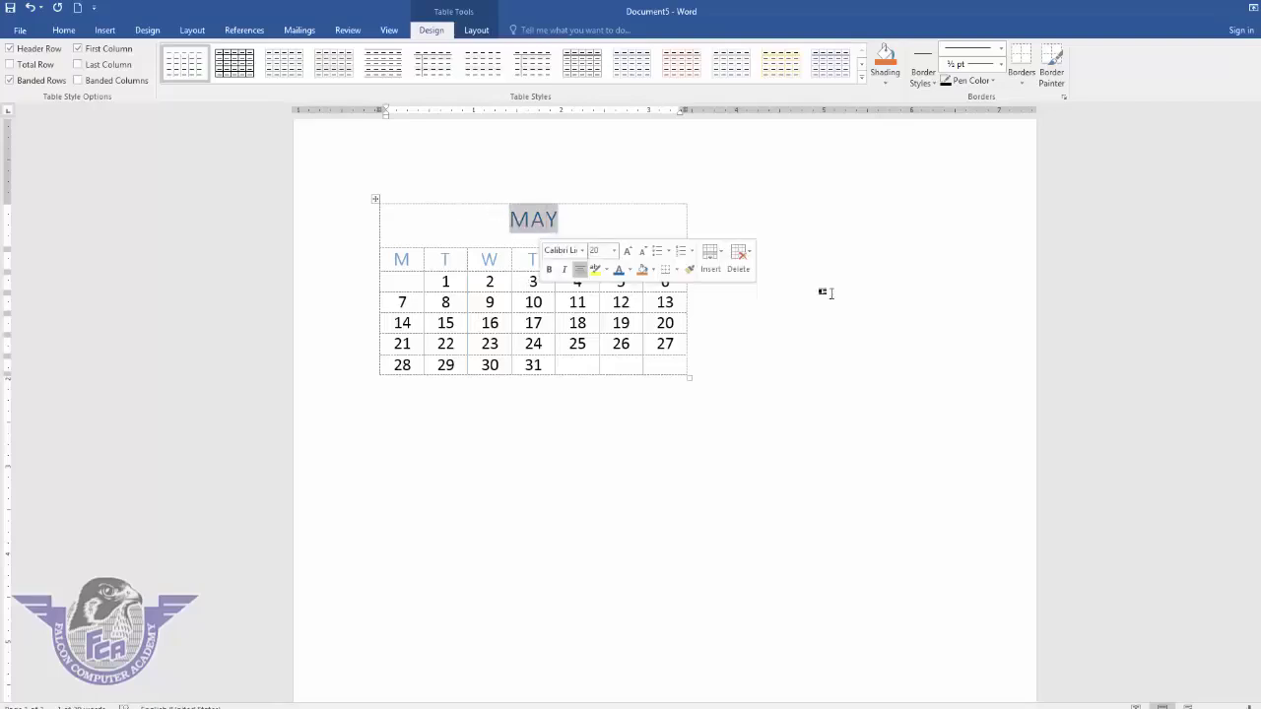
# - Retitle the calendar MARCH and Ctrl-drag the table to duplicate it below the original
pyautogui.write('MARCH')
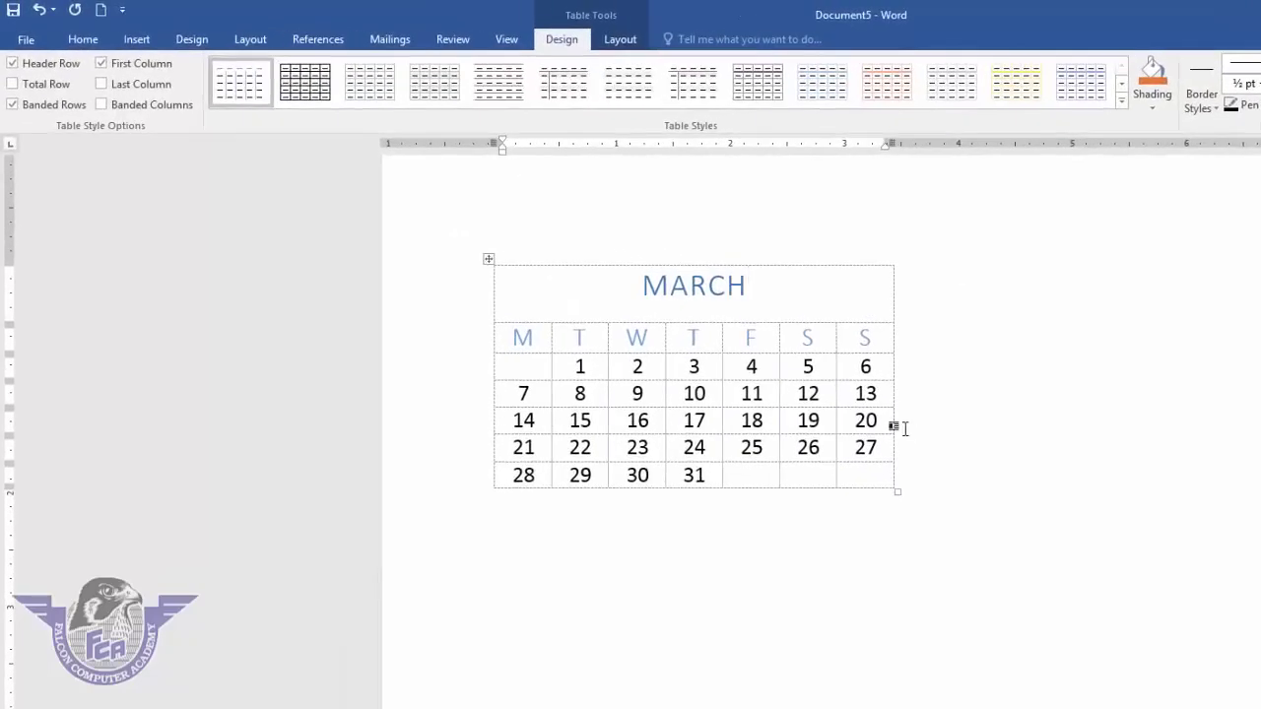
pyautogui.click(487, 258)
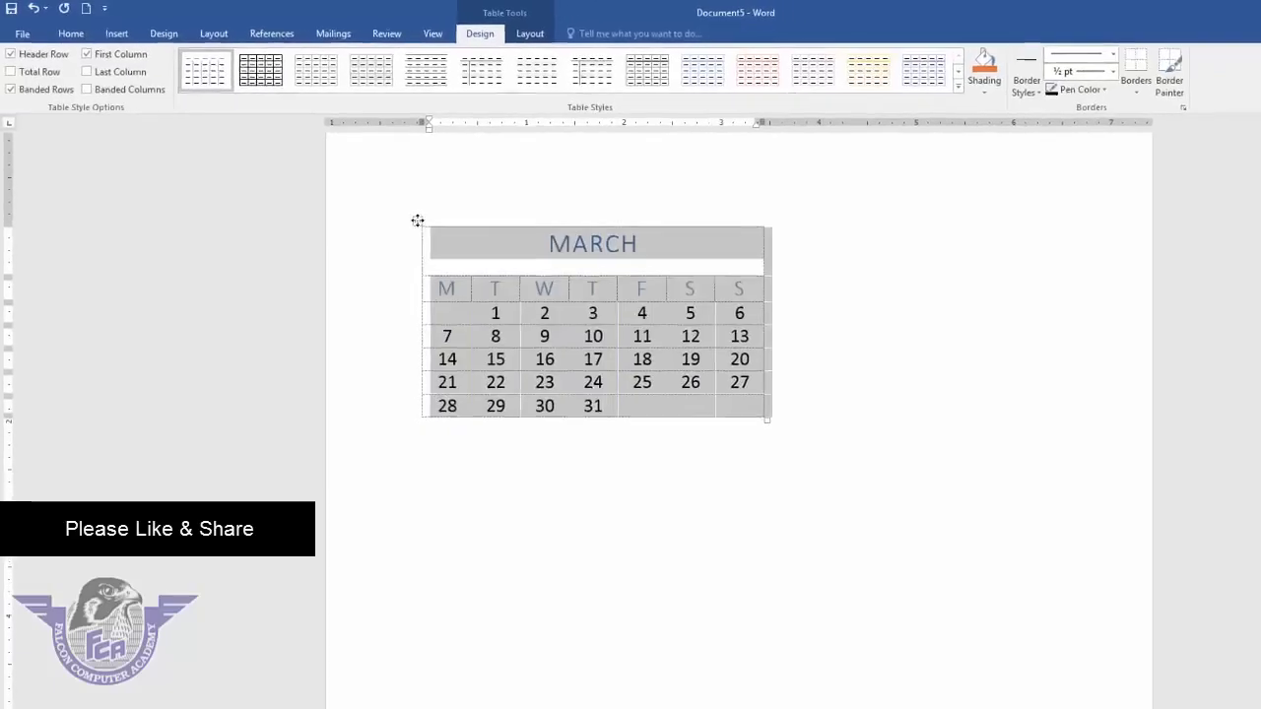
pyautogui.press('Left')
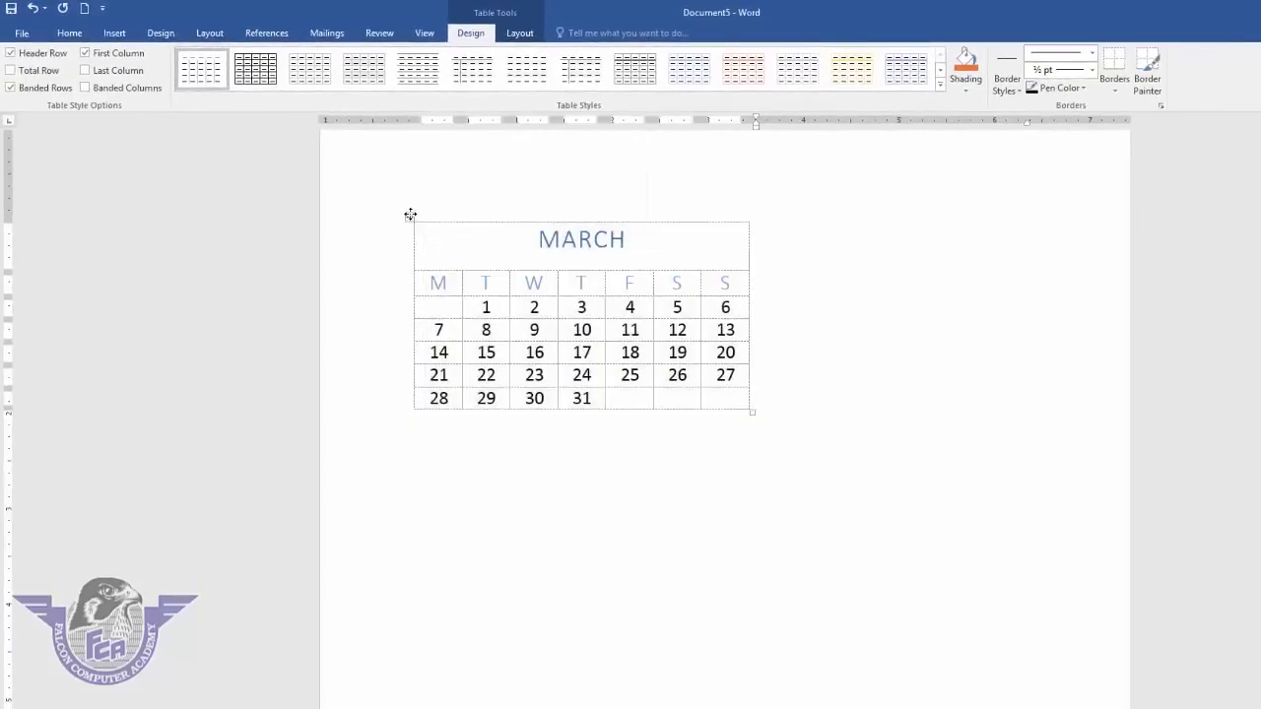
pyautogui.moveTo(410, 215); pyautogui.dragTo(410, 443)
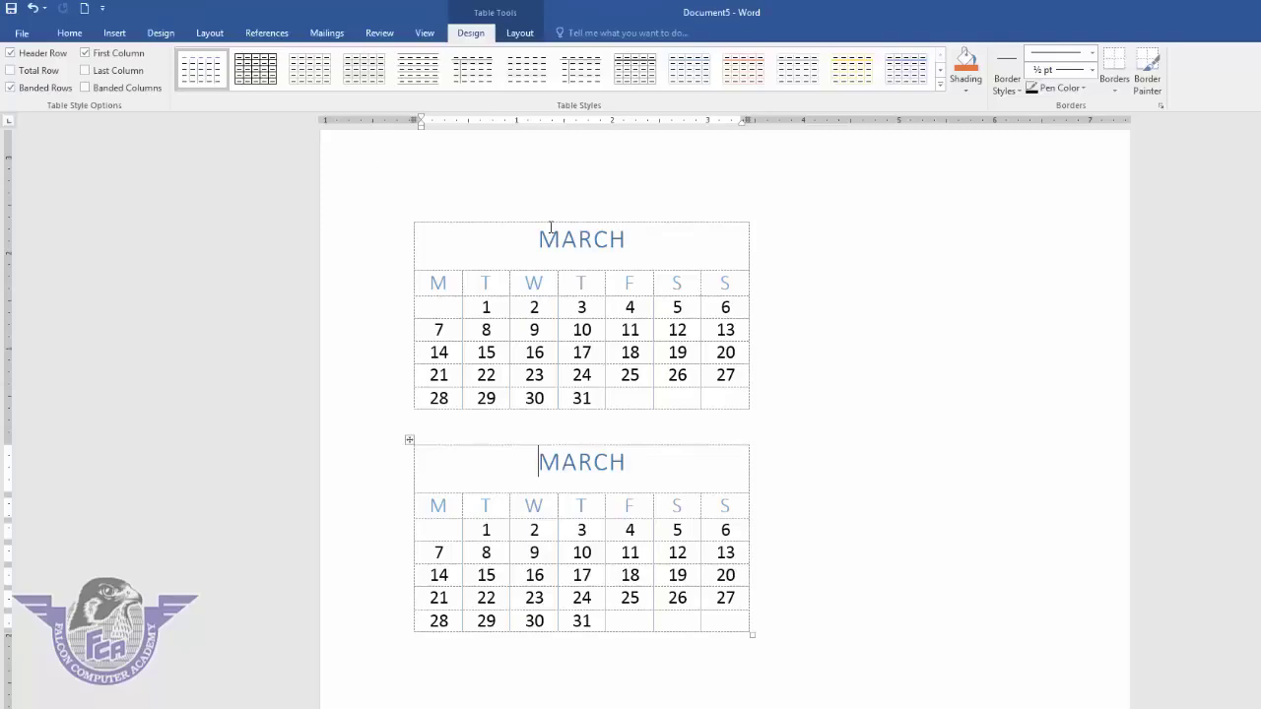
pyautogui.click(540, 330)
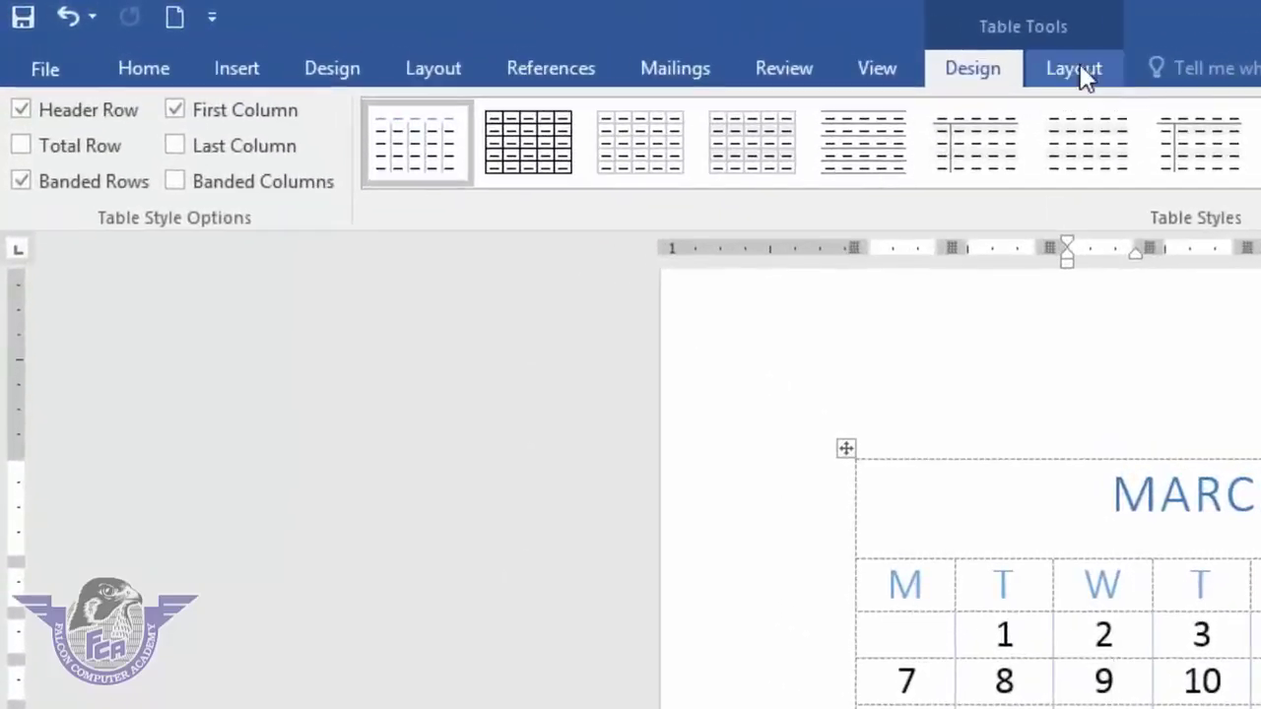
# - Select the whole document with Ctrl+A and delete both MARCH calendar tables
pyautogui.click(1082, 71)
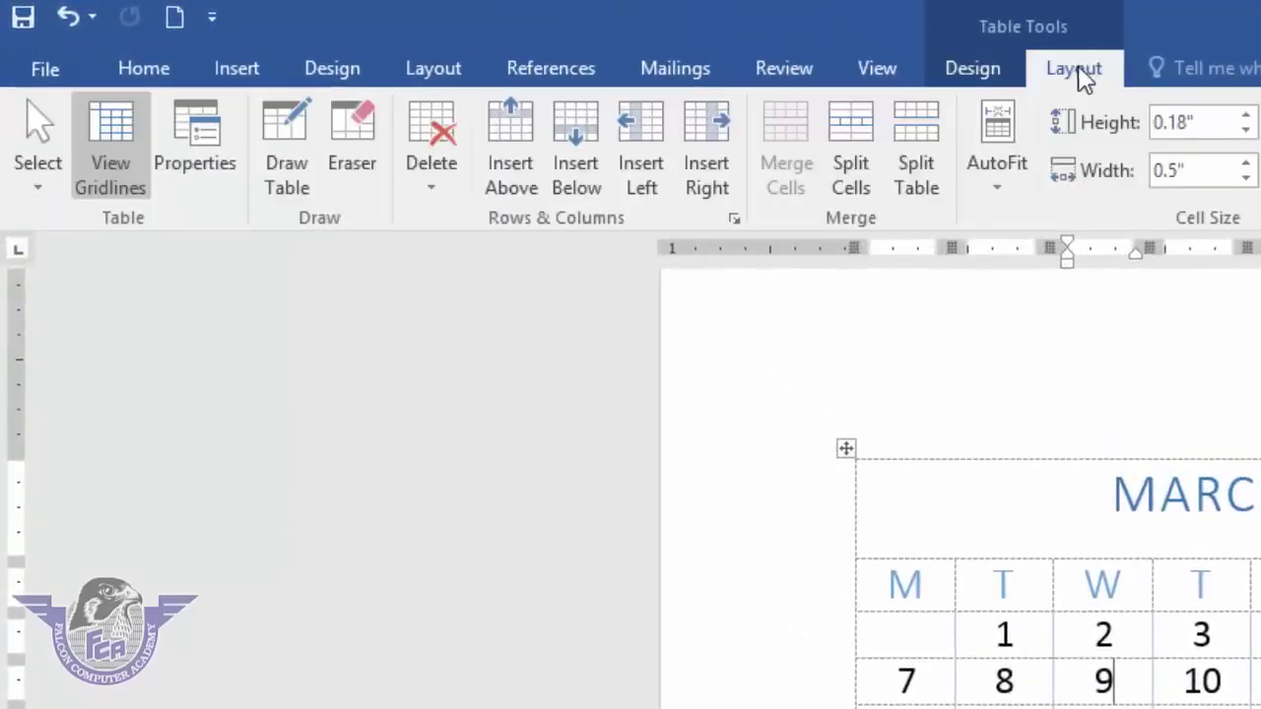
pyautogui.click(989, 69)
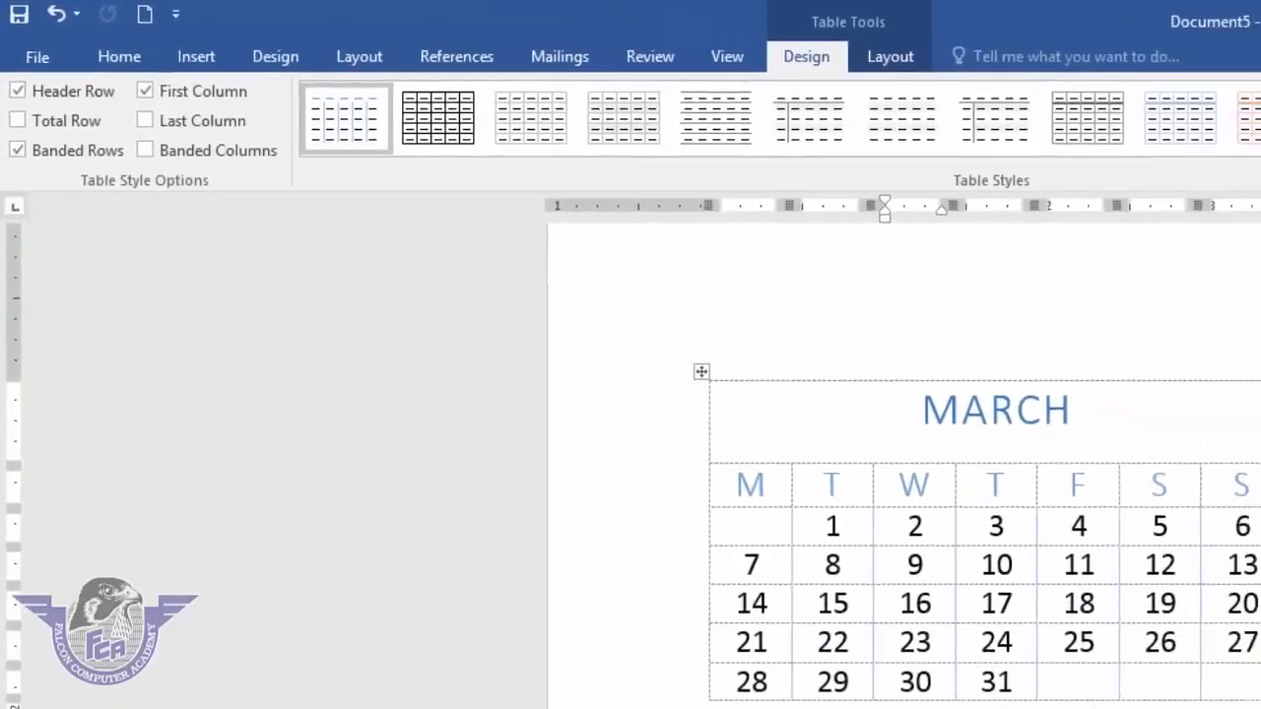
pyautogui.click(1151, 505)
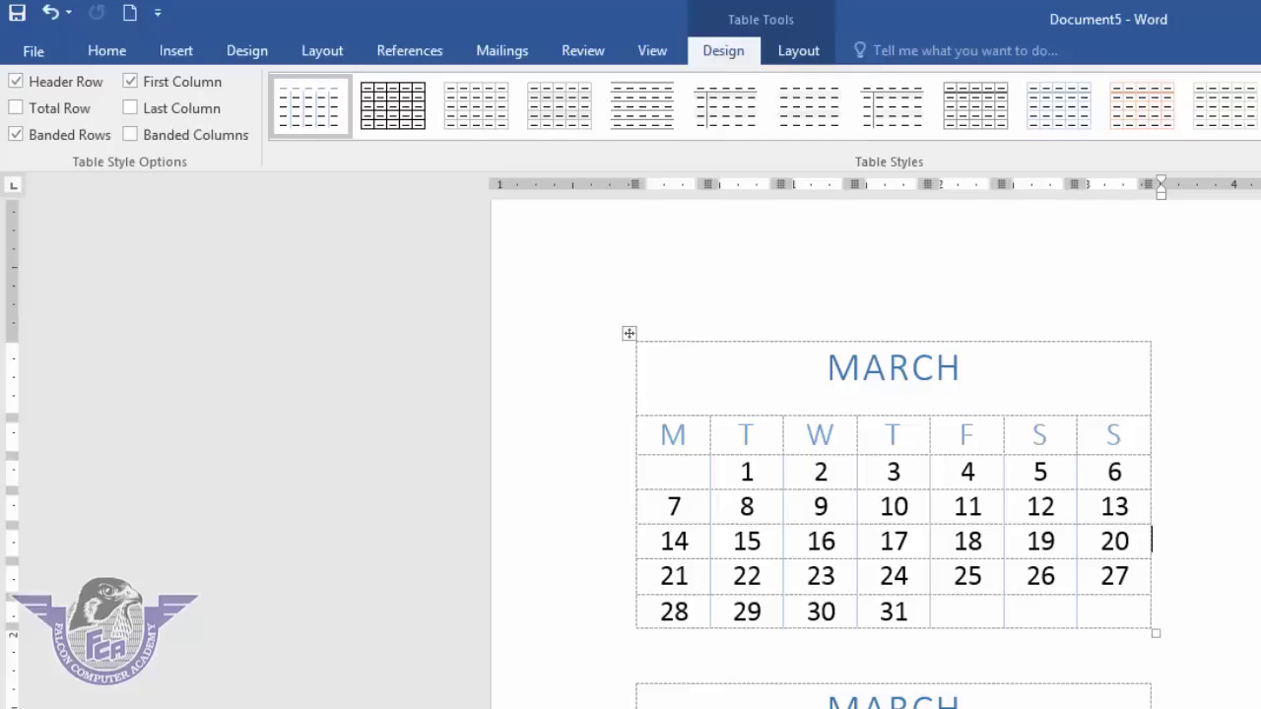
pyautogui.click(638, 642)
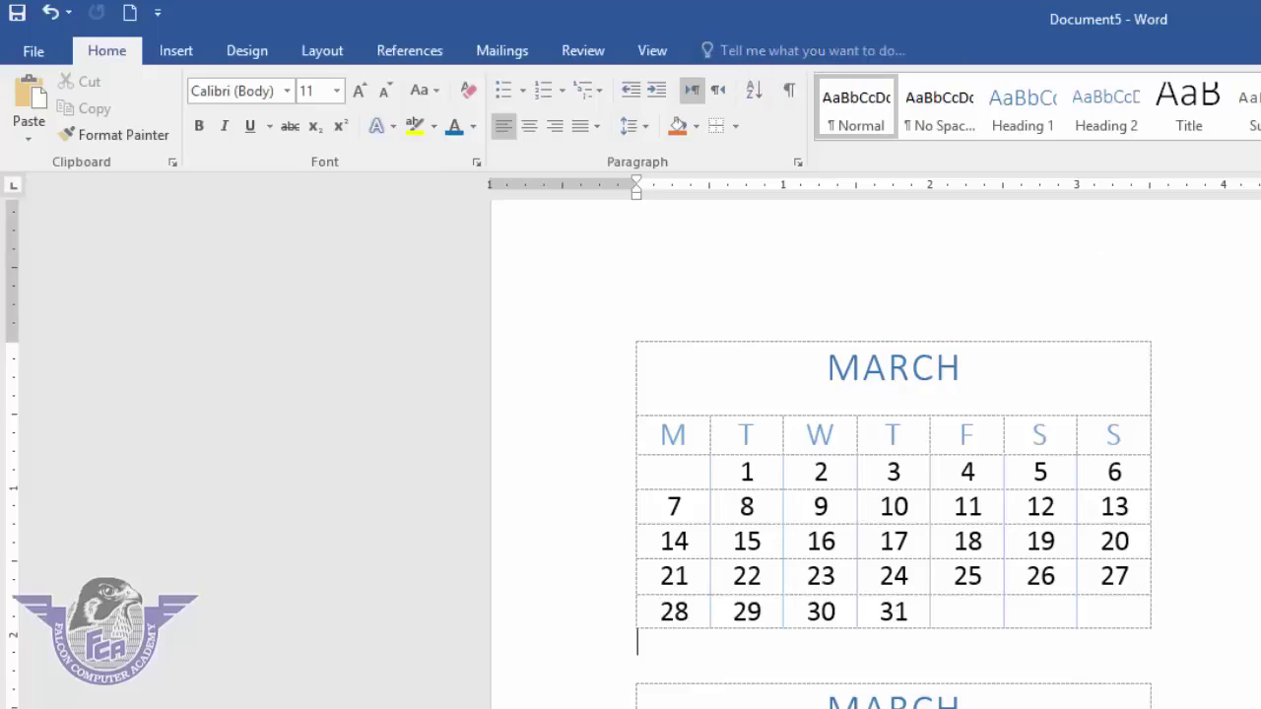
pyautogui.hotkey('ctrl', 'a')
pyautogui.press('Delete')
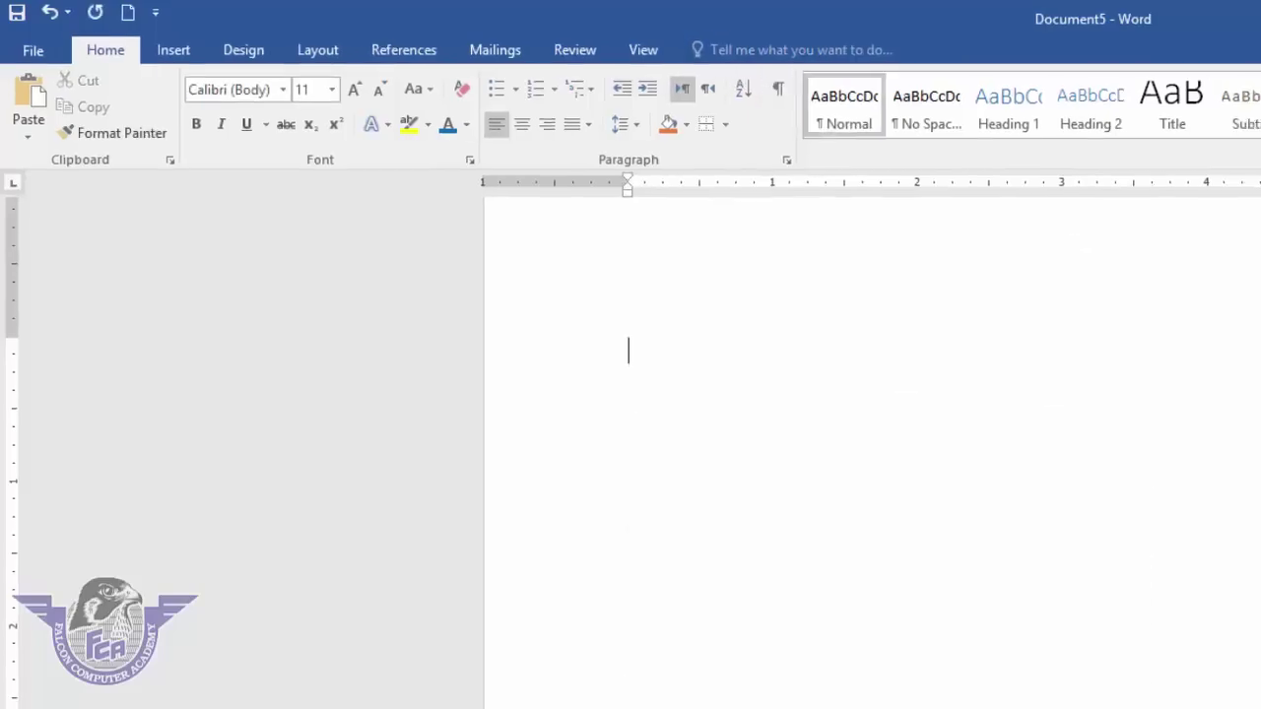
# - Insert a 5-column by 5-row table from the Insert > Table grid
pyautogui.click(191, 56)
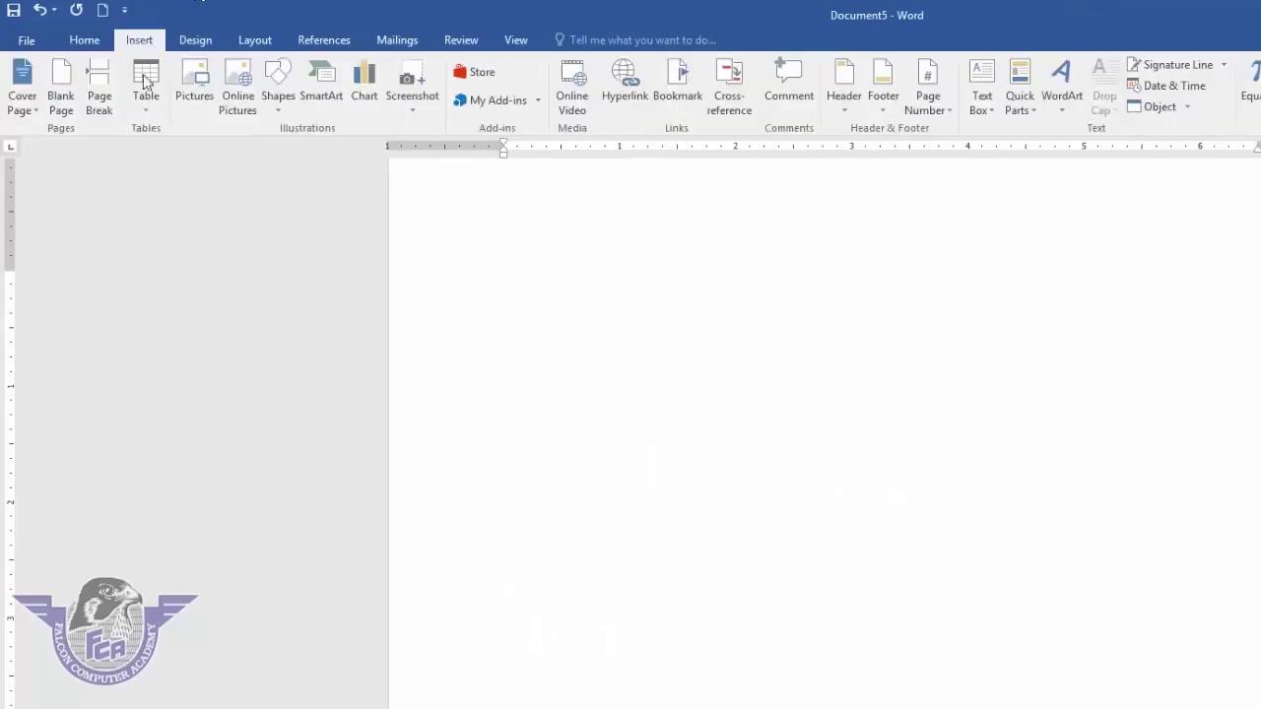
pyautogui.click(146, 108)
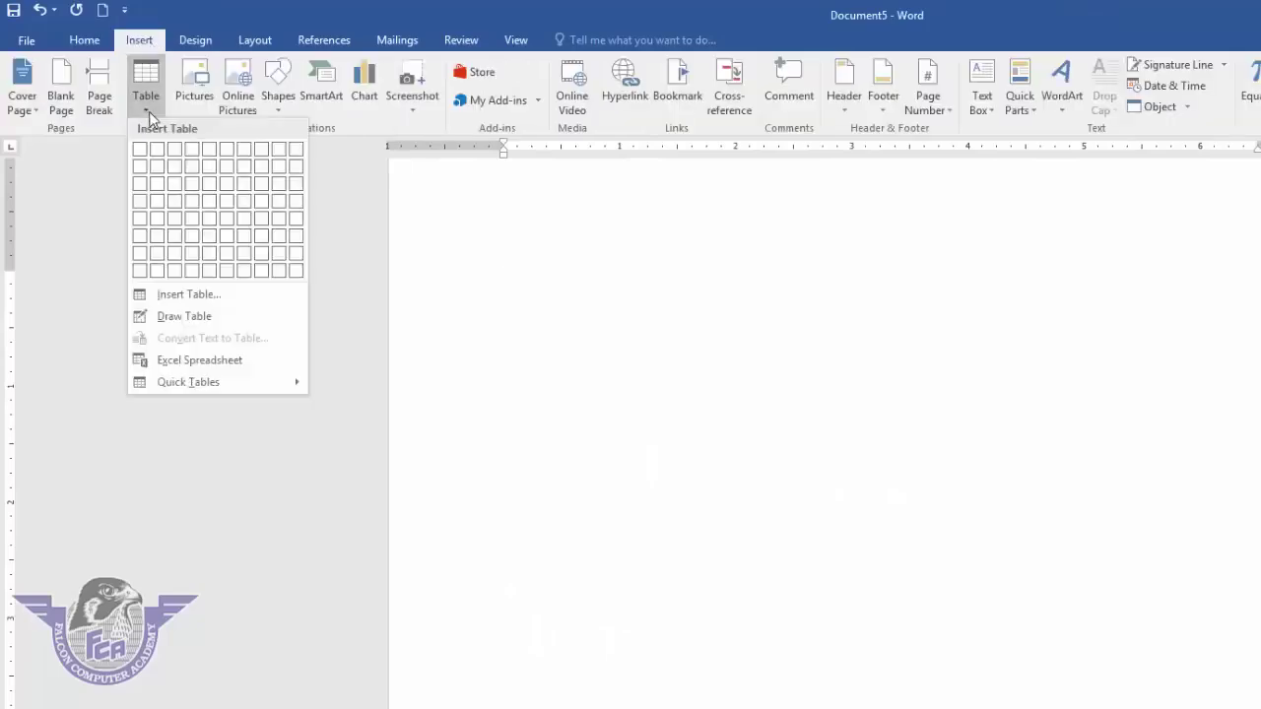
pyautogui.click(211, 219)
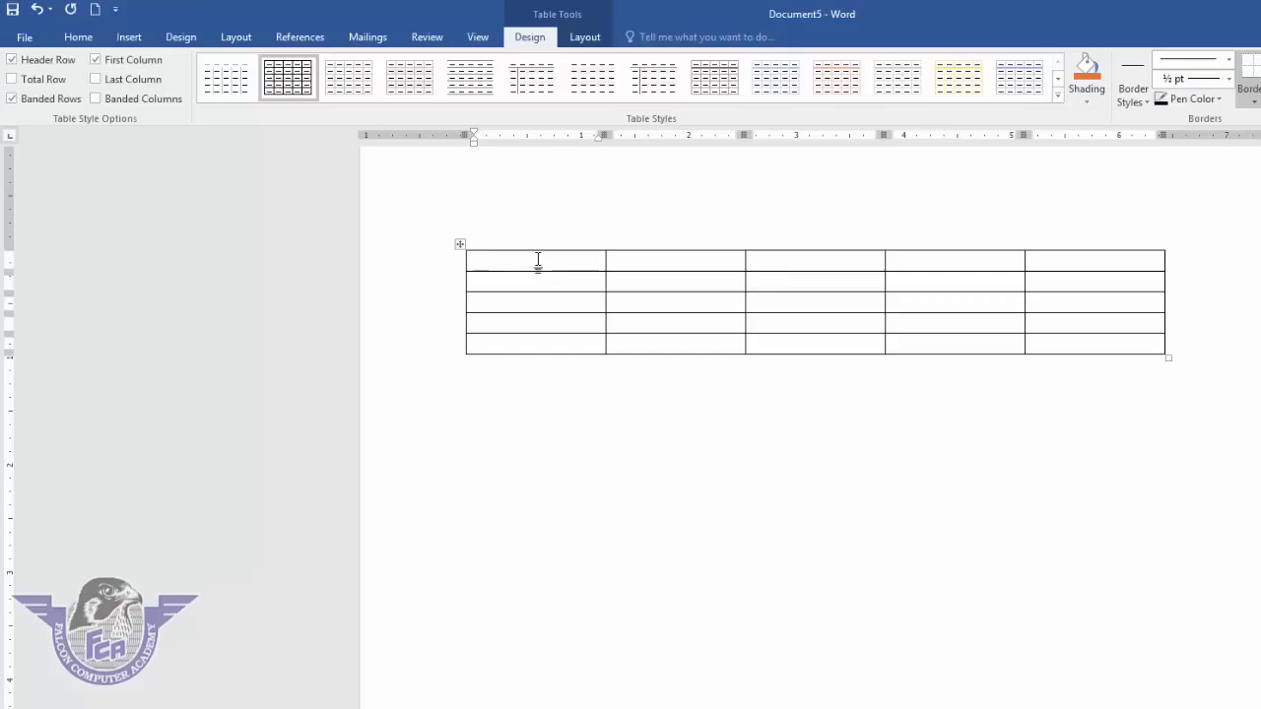
pyautogui.click(584, 40)
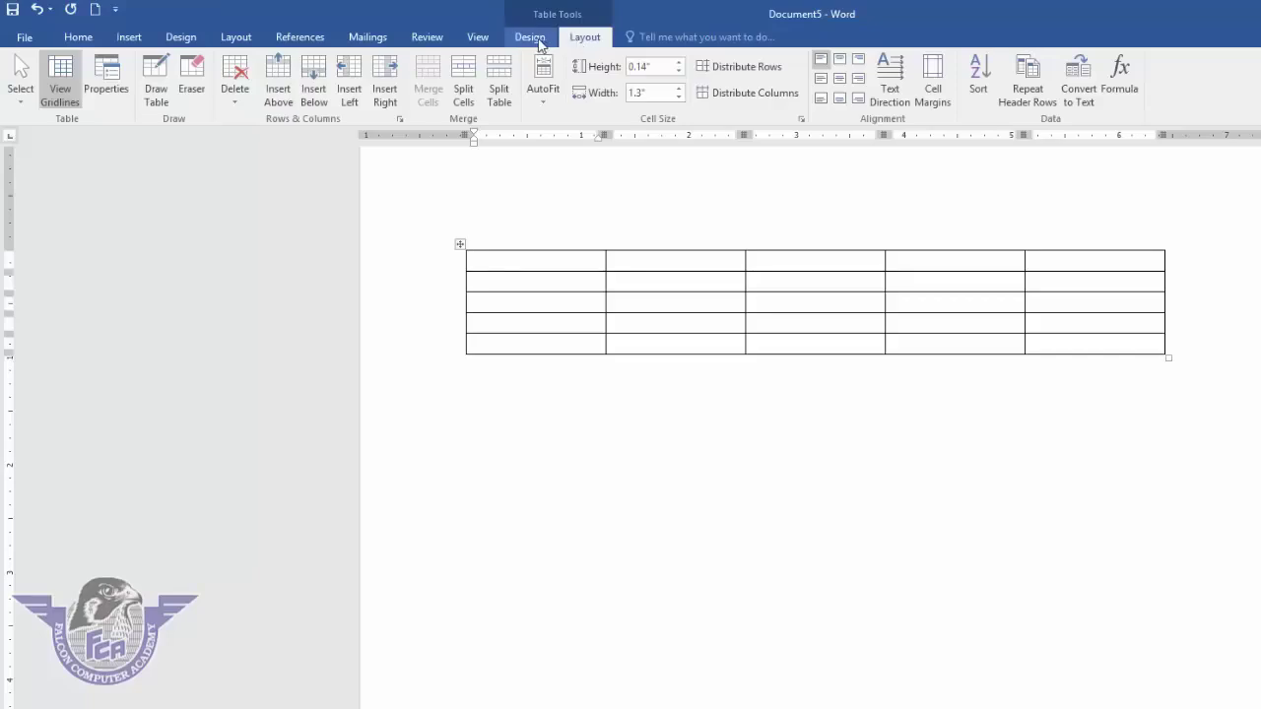
pyautogui.click(530, 40)
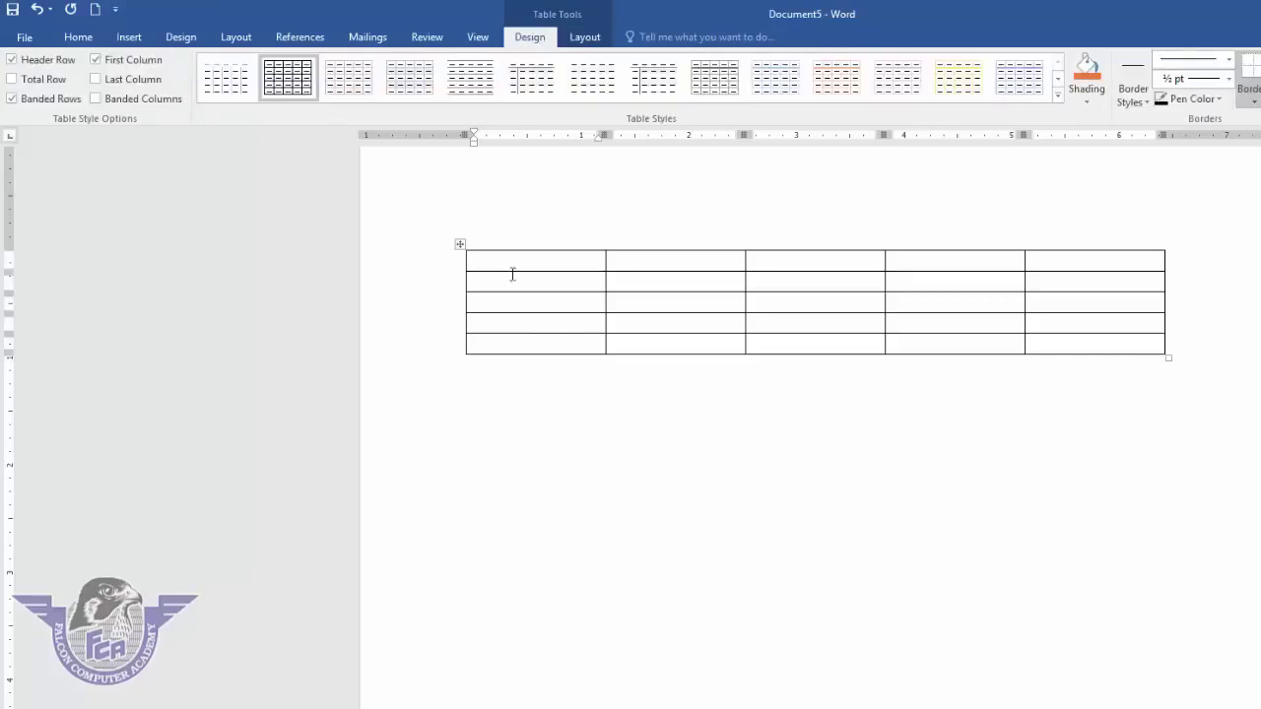
pyautogui.click(1058, 95)
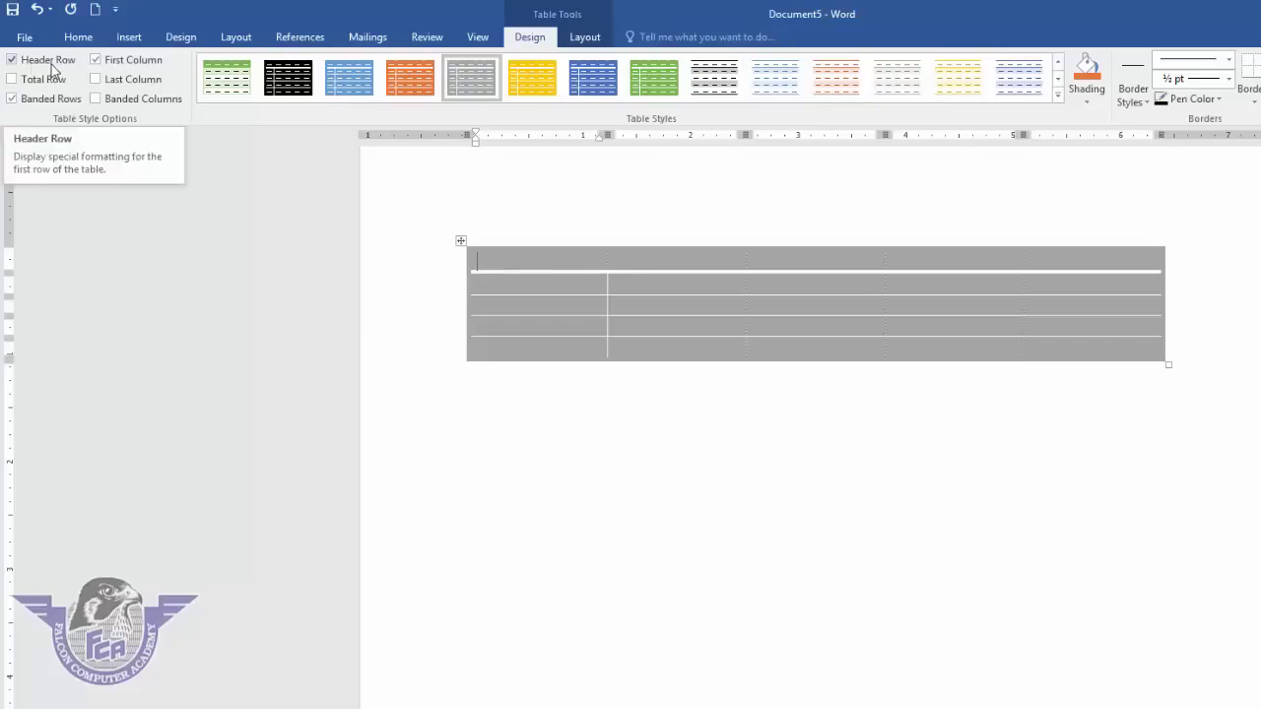
# - Toggle Header Row and try the green, yellow banded and gold-header grid table styles
pyautogui.click(13, 60)
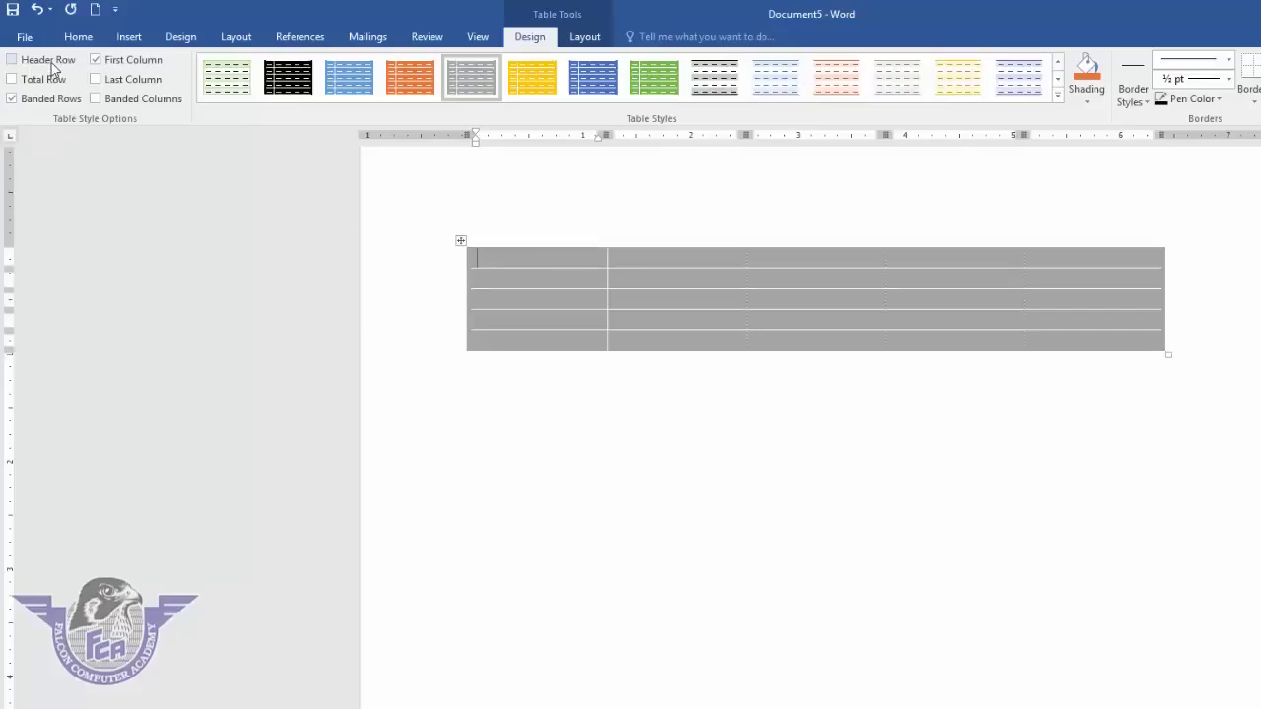
pyautogui.click(13, 60)
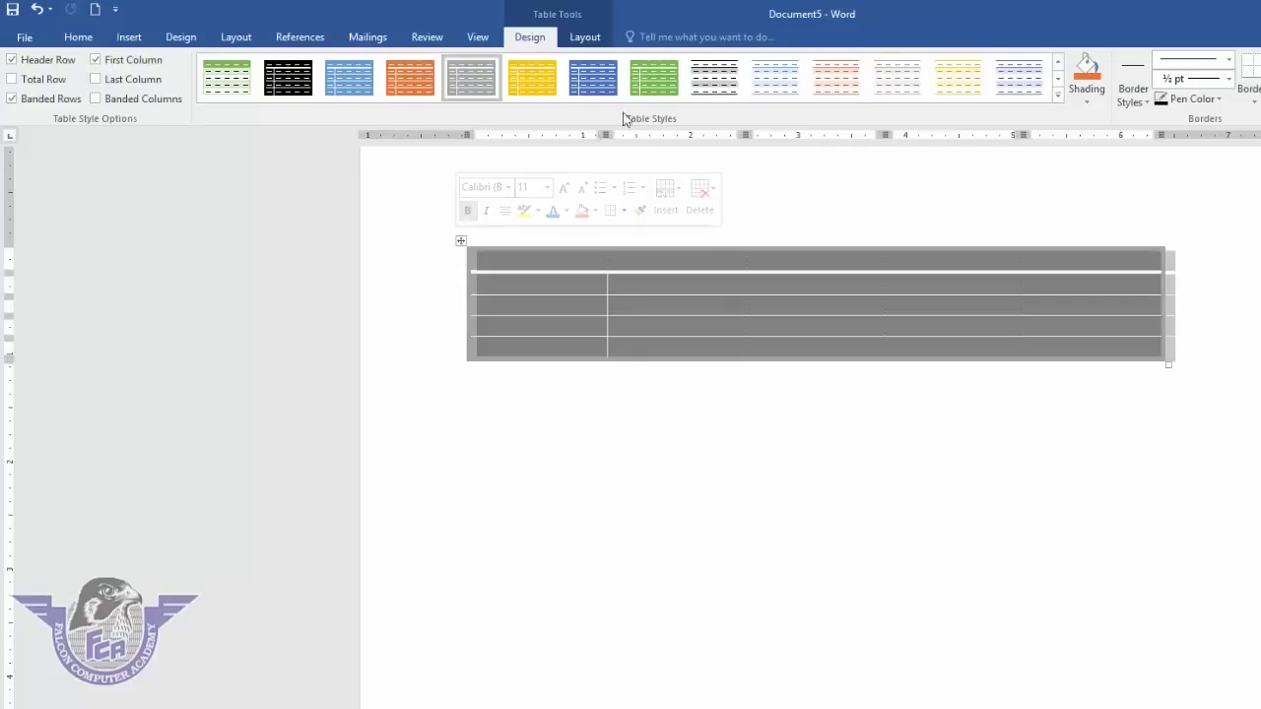
pyautogui.click(653, 81)
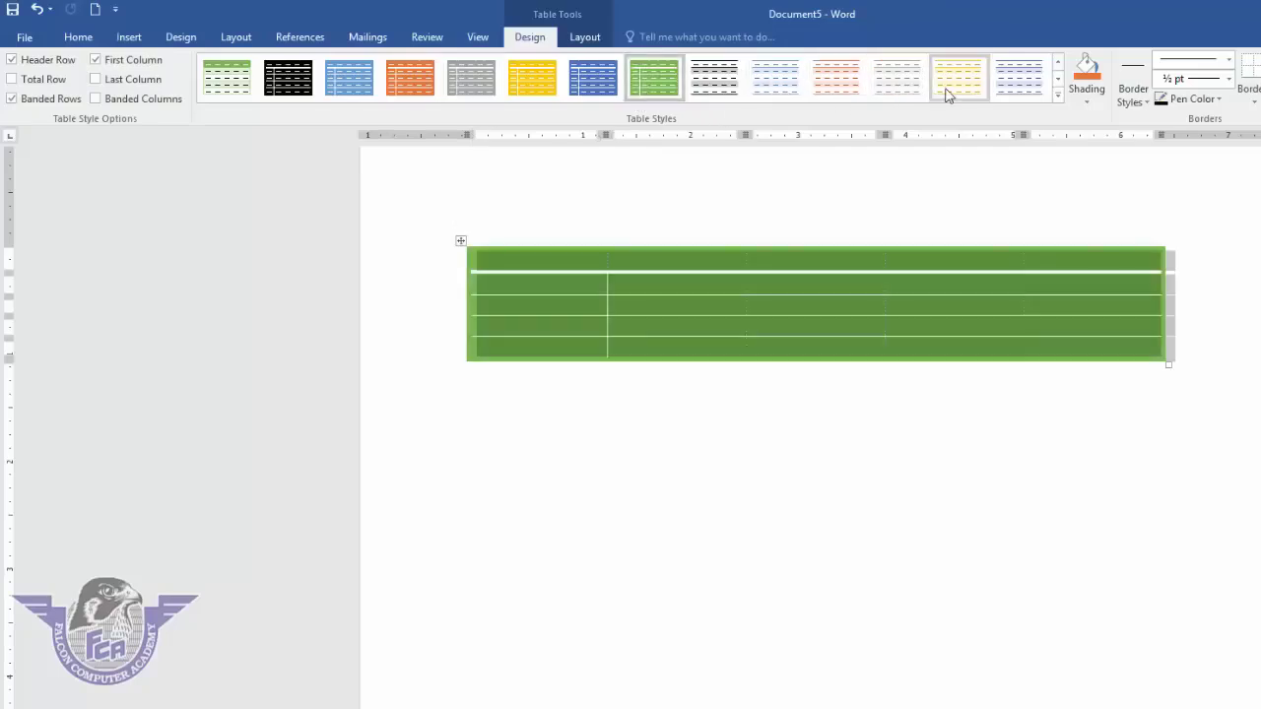
pyautogui.click(948, 91)
pyautogui.click(549, 273)
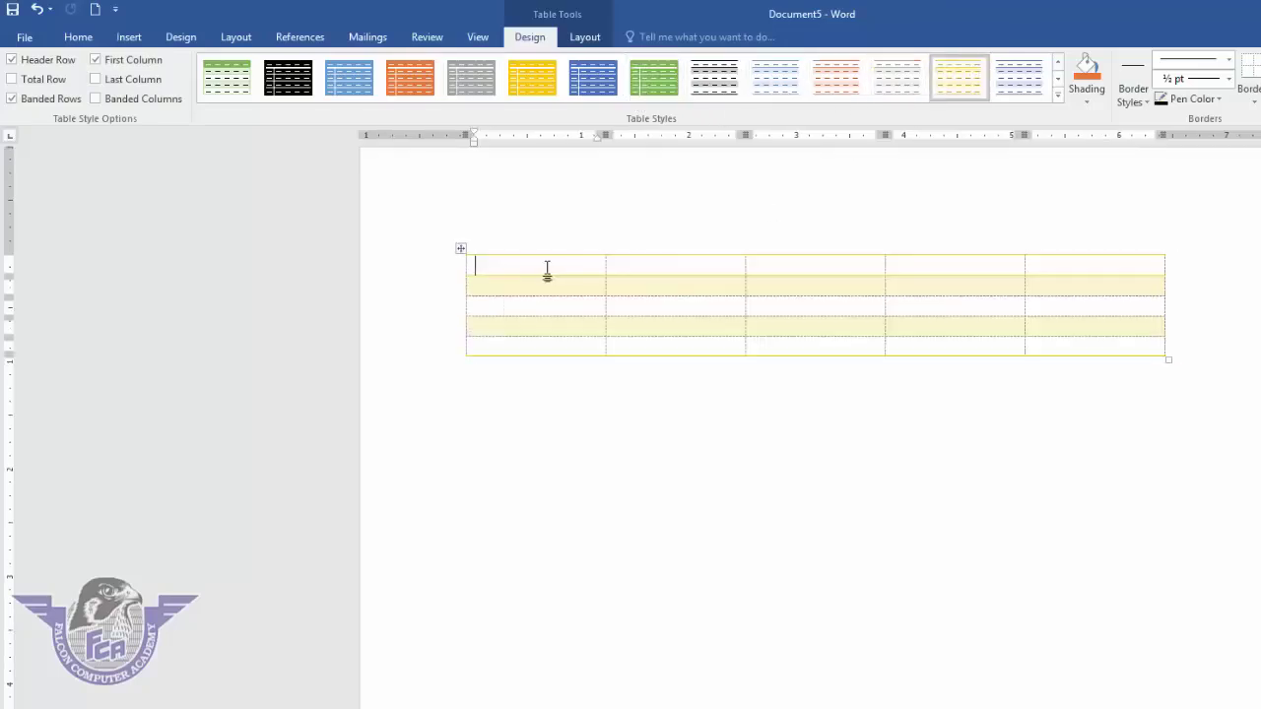
pyautogui.click(1057, 95)
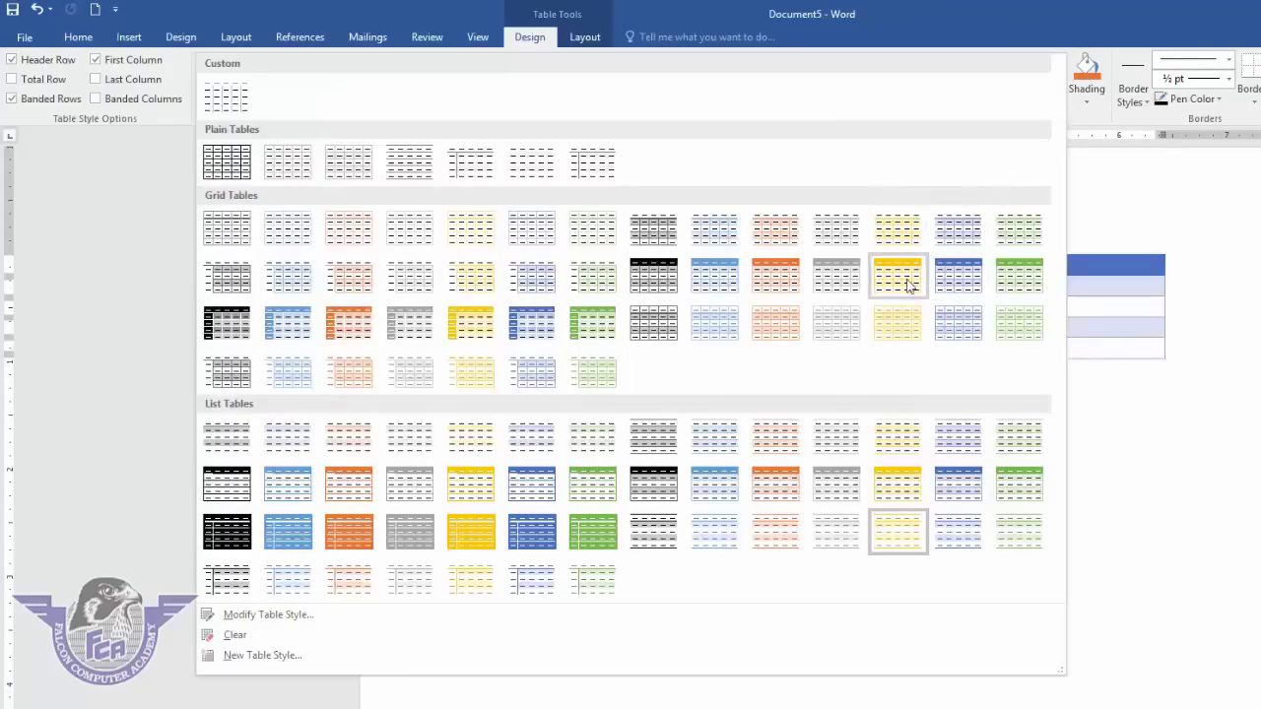
pyautogui.click(898, 276)
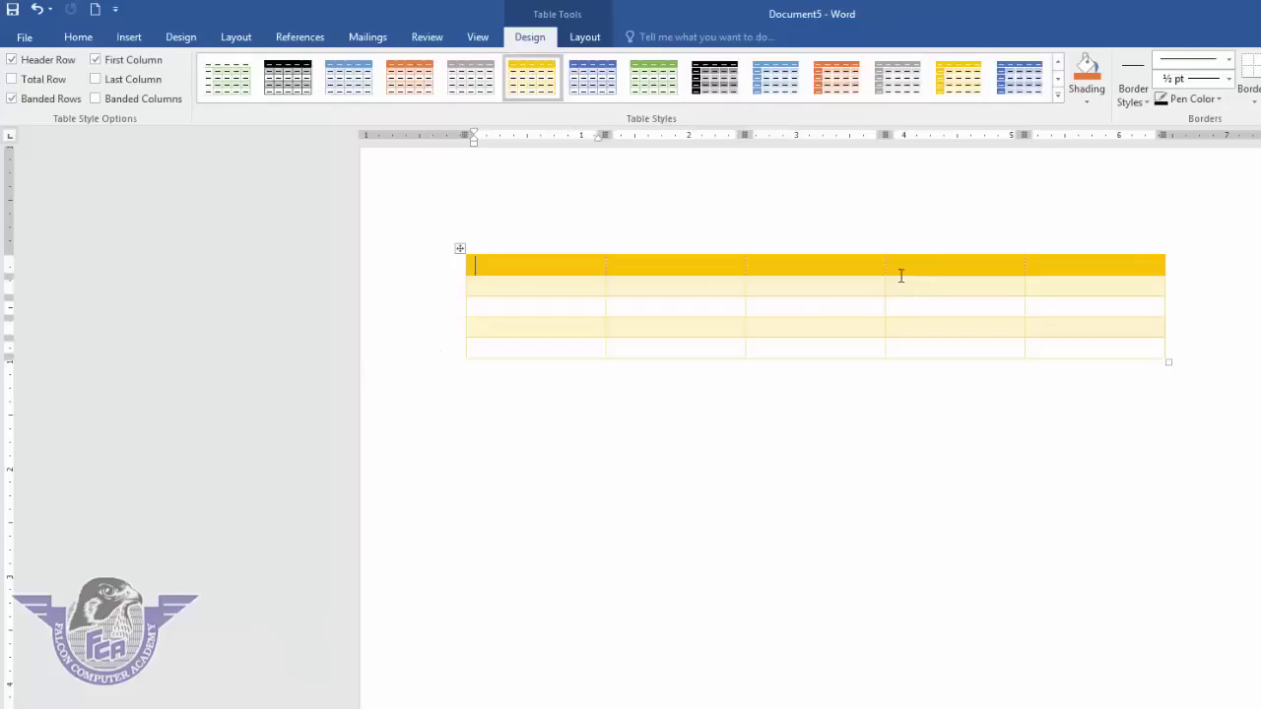
# - Test the Header Row, Total Row, Banded Rows and First Column options, leaving Total Row off
pyautogui.click(460, 251)
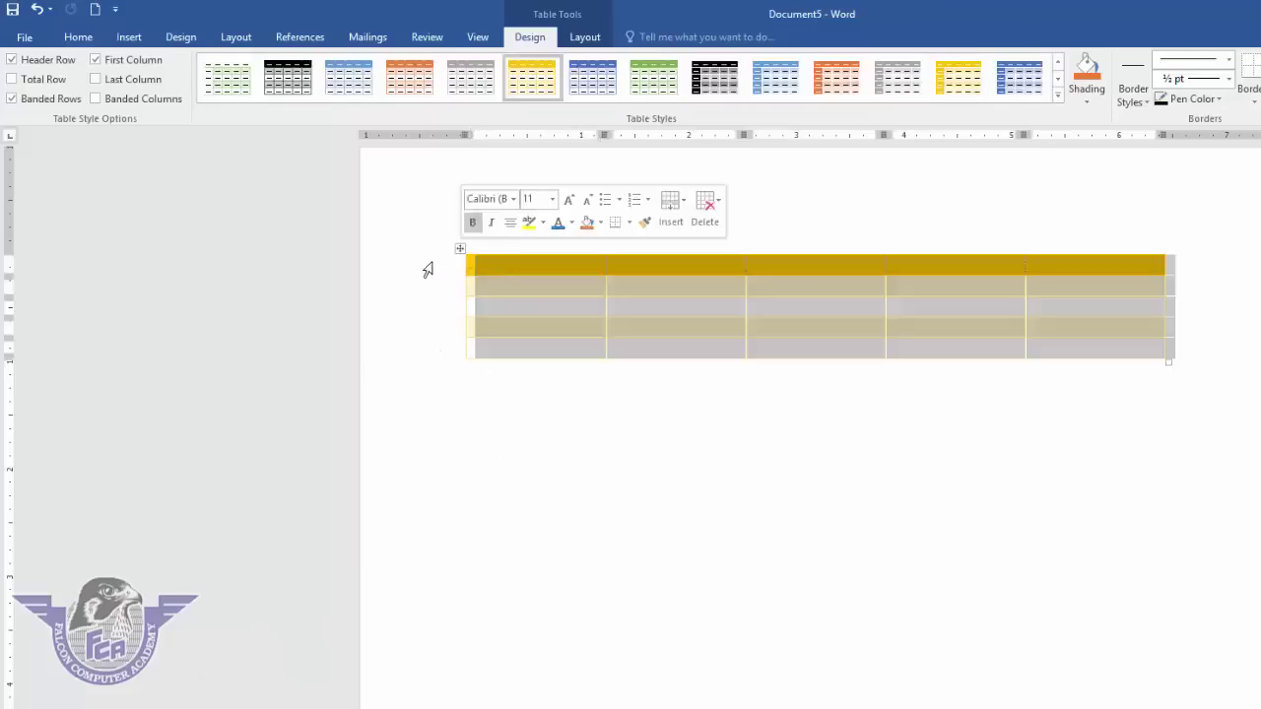
pyautogui.click(35, 63)
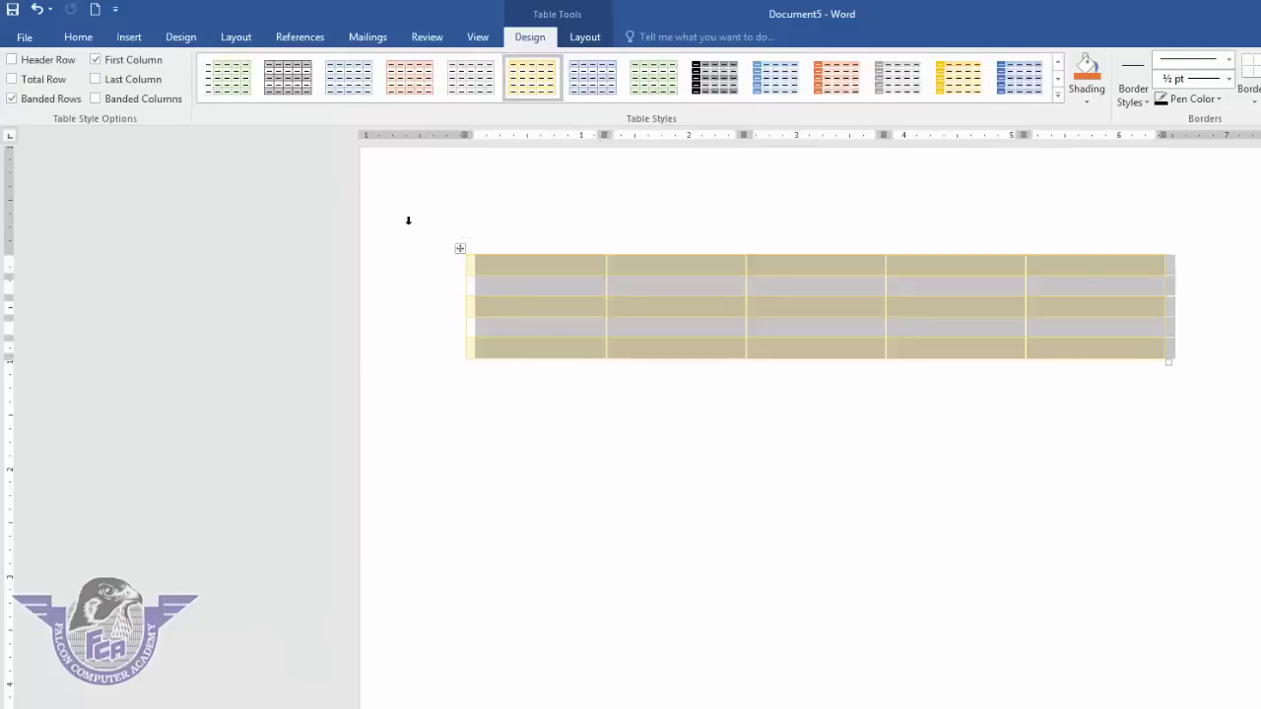
pyautogui.click(569, 292)
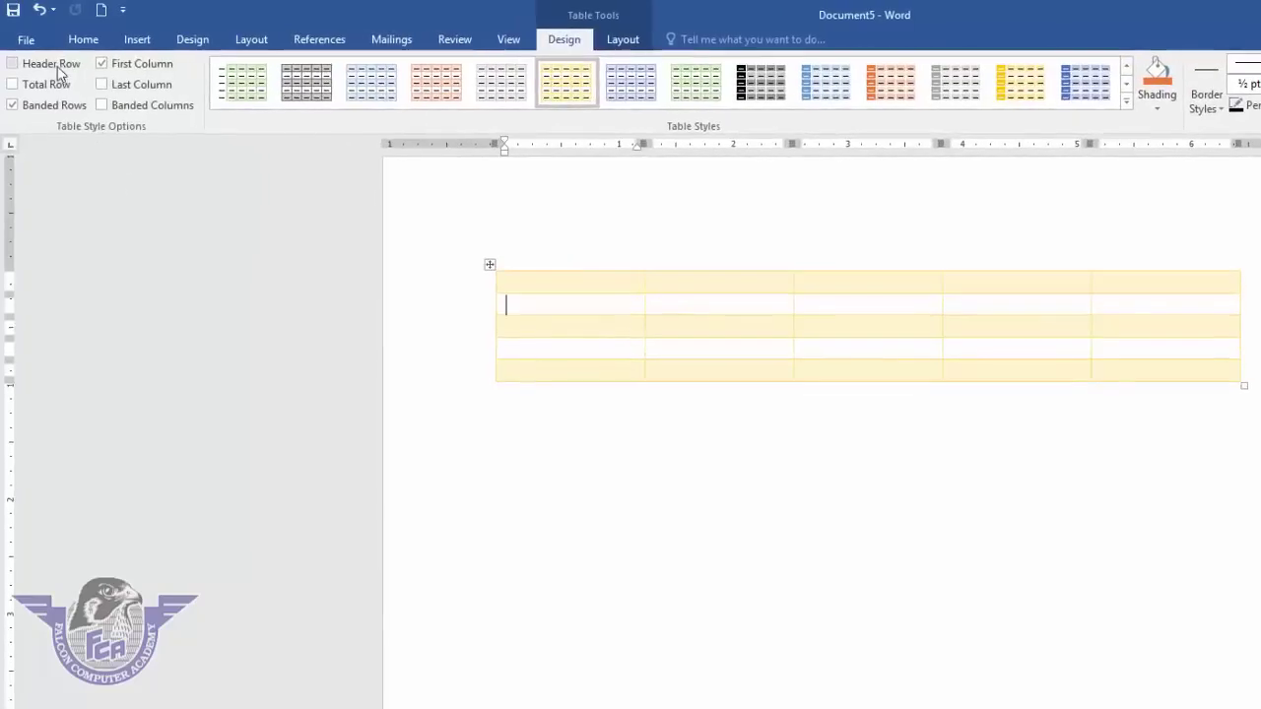
pyautogui.click(55, 65)
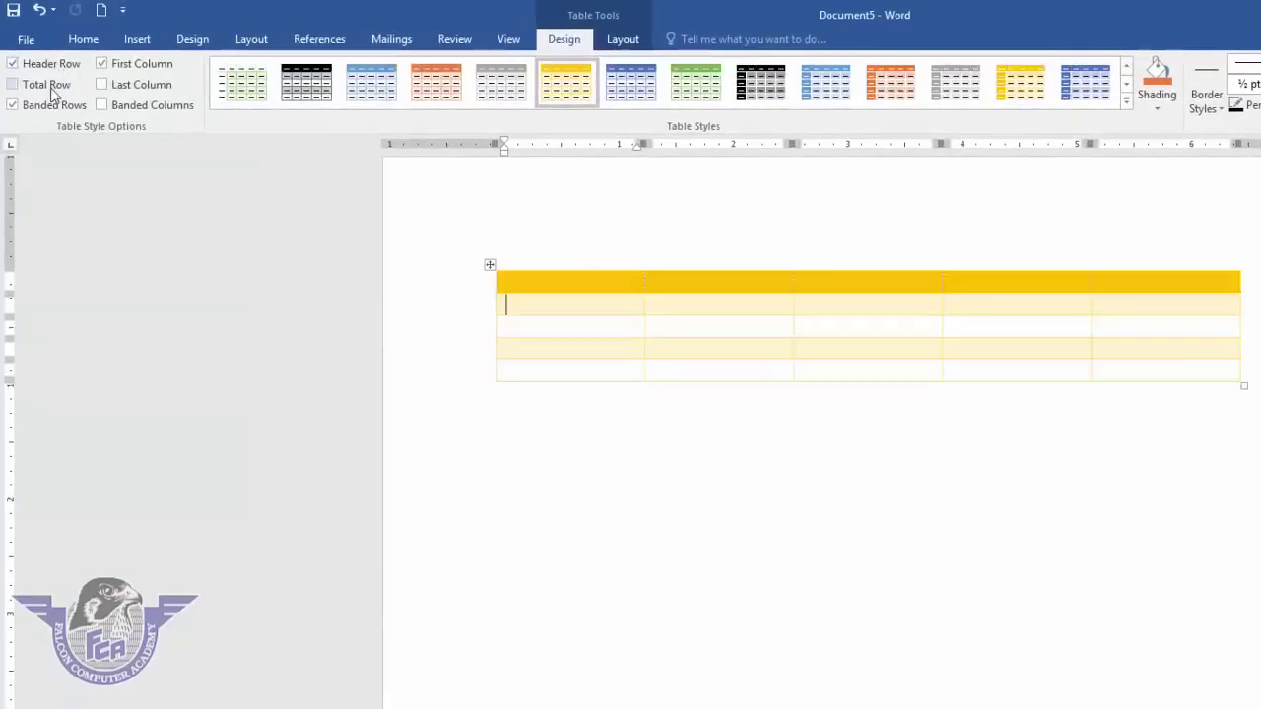
pyautogui.click(51, 84)
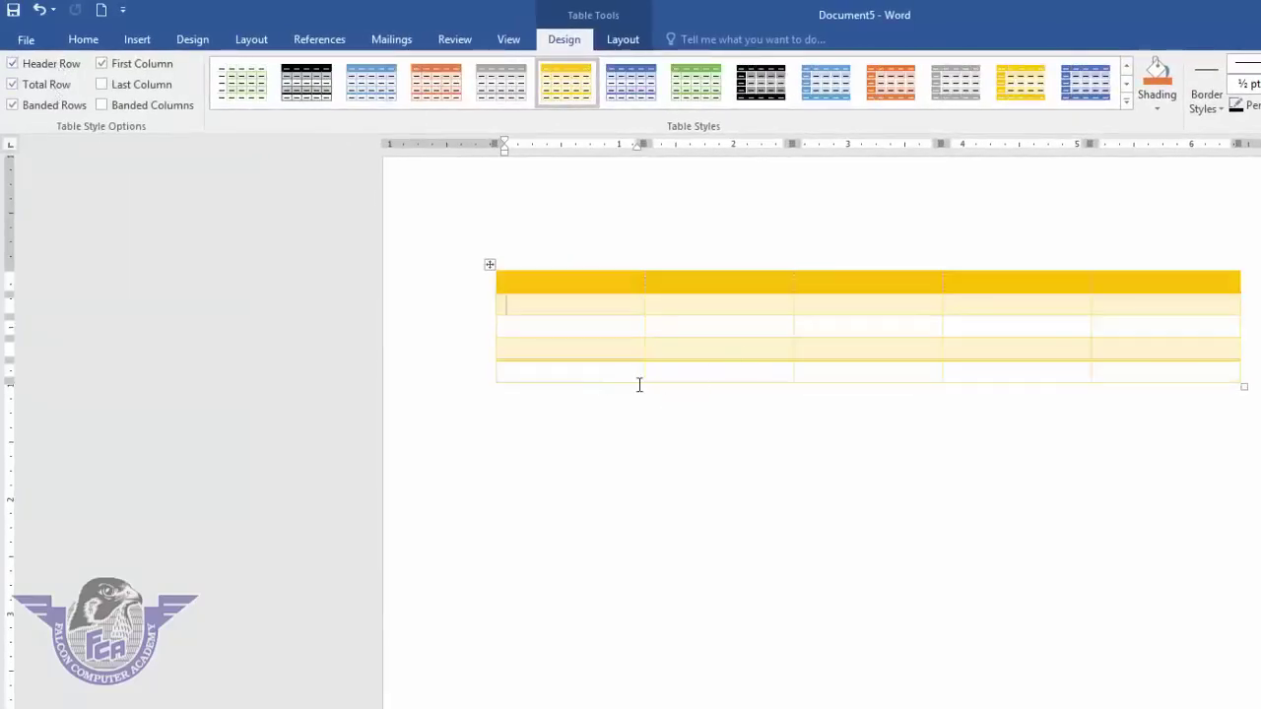
pyautogui.click(59, 85)
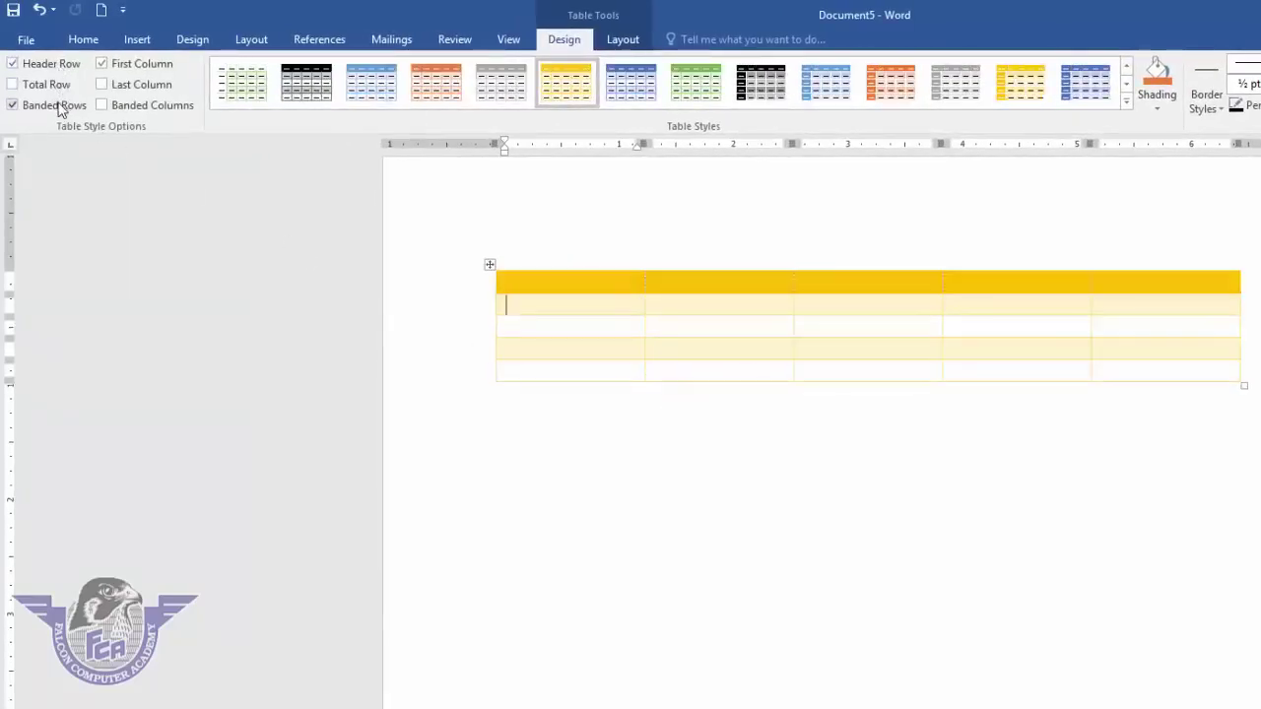
pyautogui.click(59, 106)
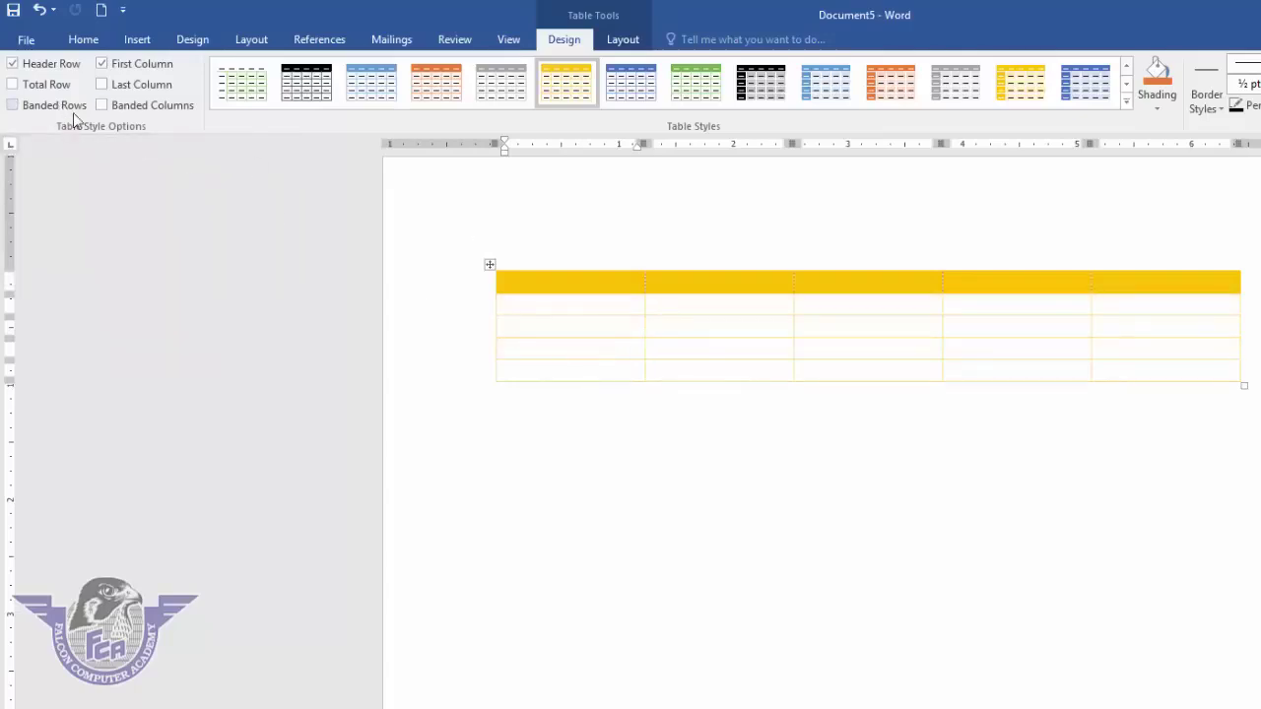
pyautogui.click(63, 106)
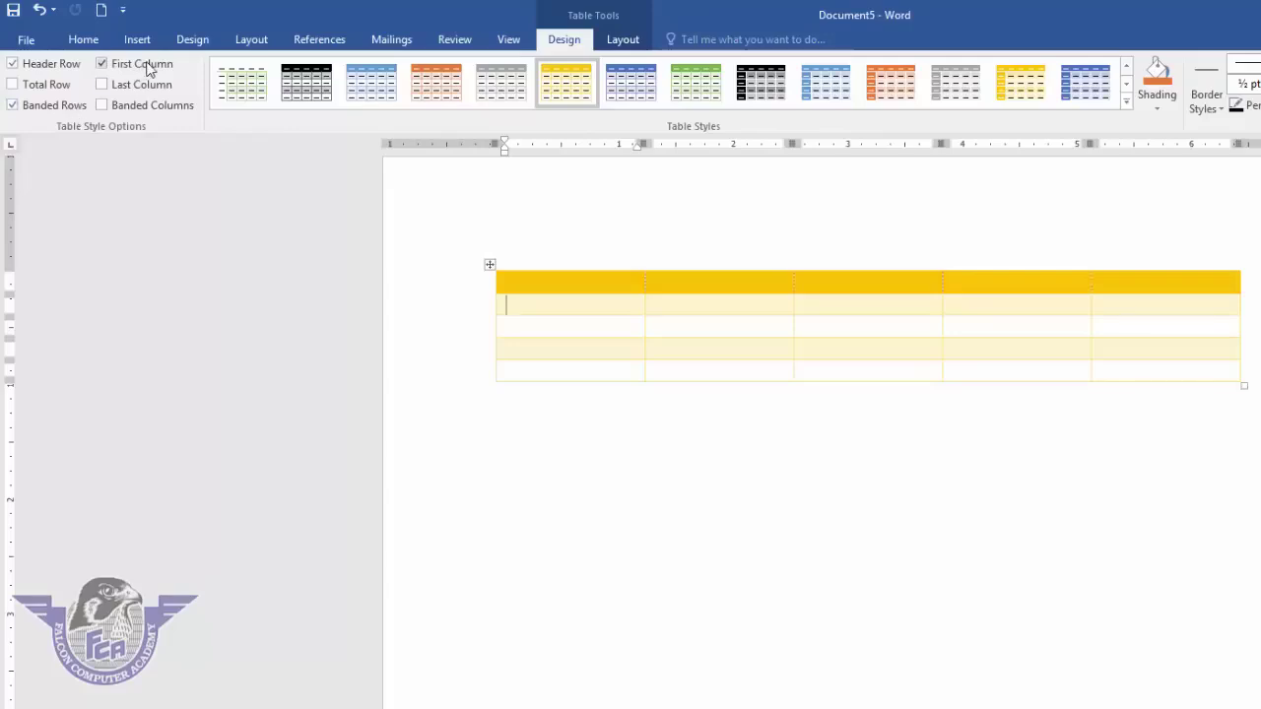
pyautogui.click(146, 65)
pyautogui.click(146, 65)
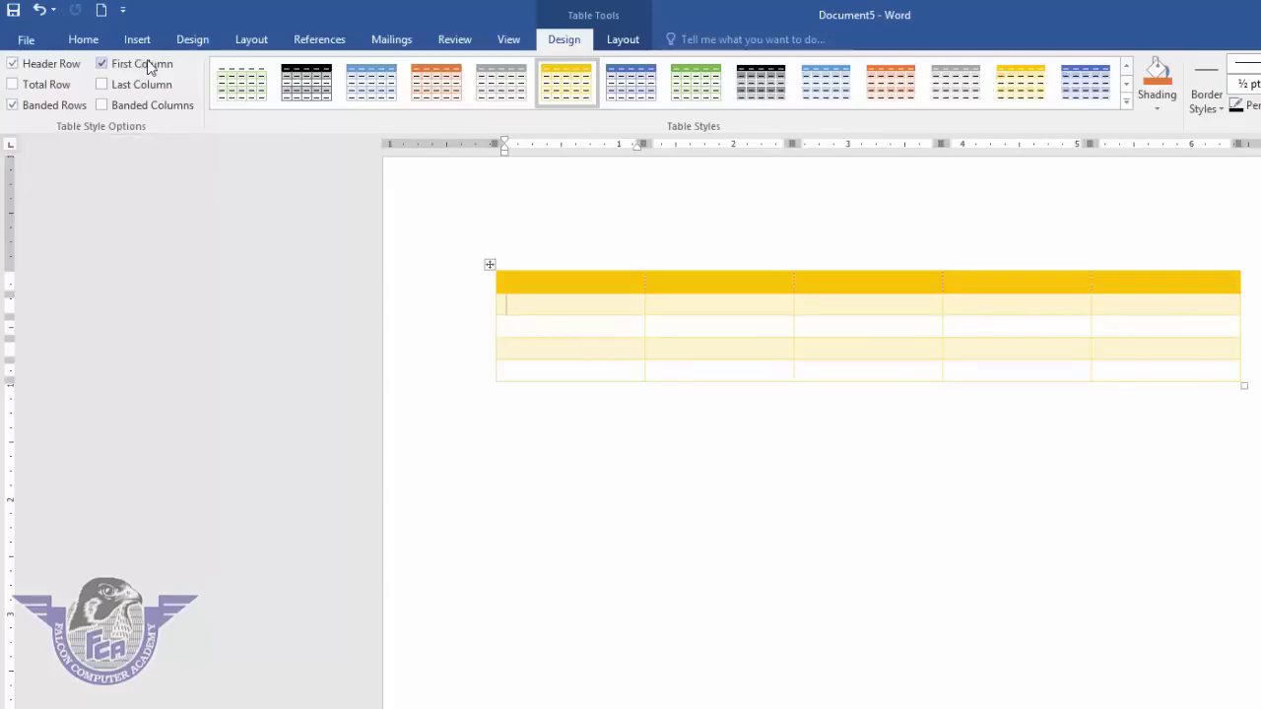
# - Apply the blue style, turn off First Column, and try then clear Last Column and Banded Columns
pyautogui.click(1086, 90)
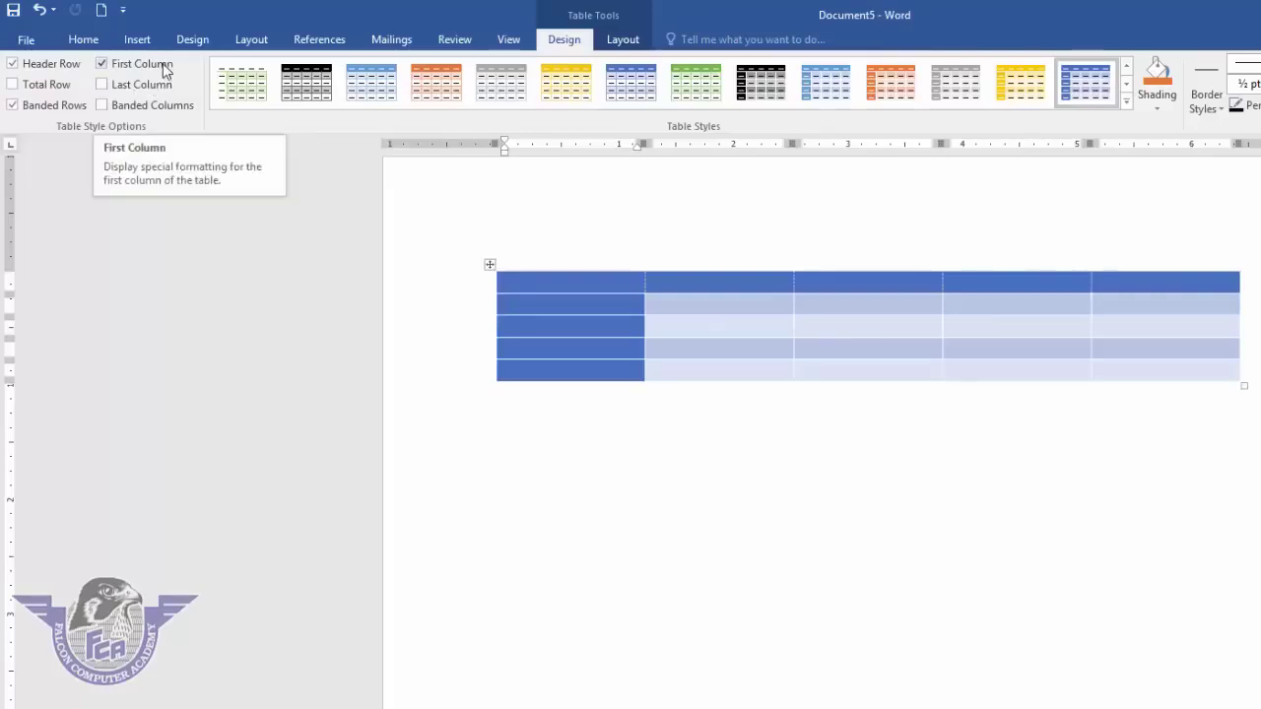
pyautogui.click(102, 63)
pyautogui.click(168, 71)
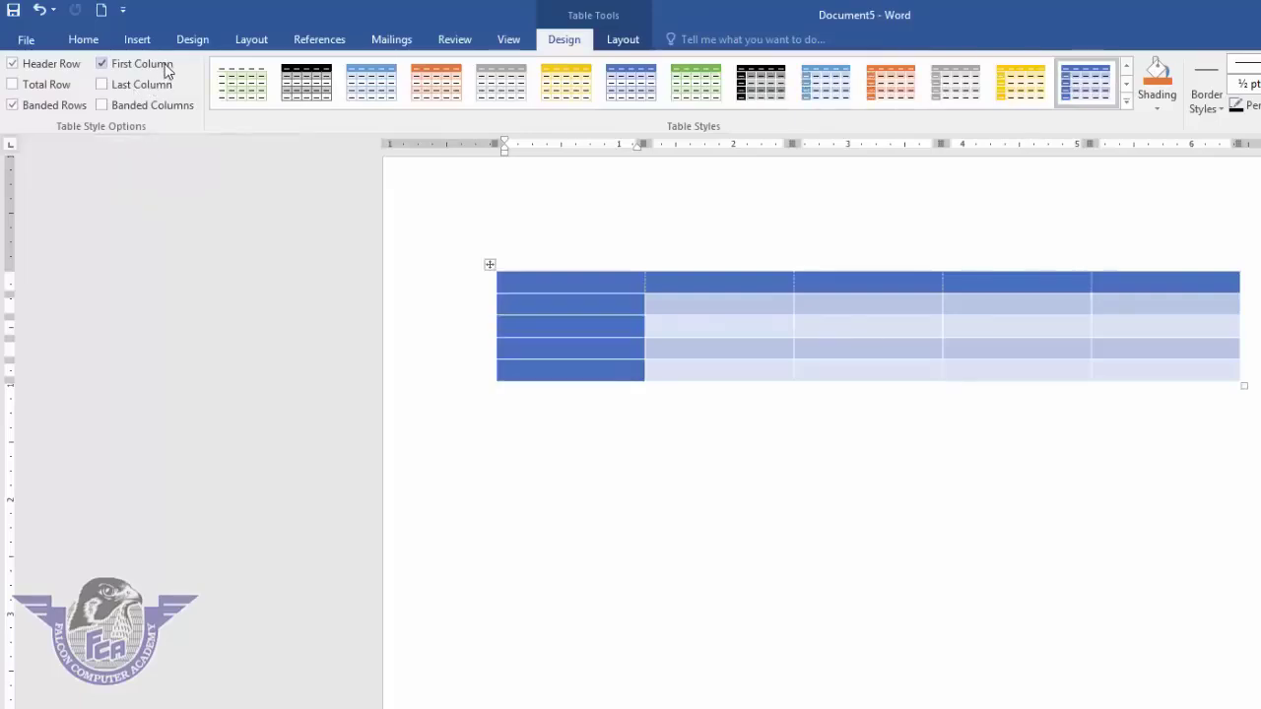
pyautogui.click(165, 65)
pyautogui.click(154, 86)
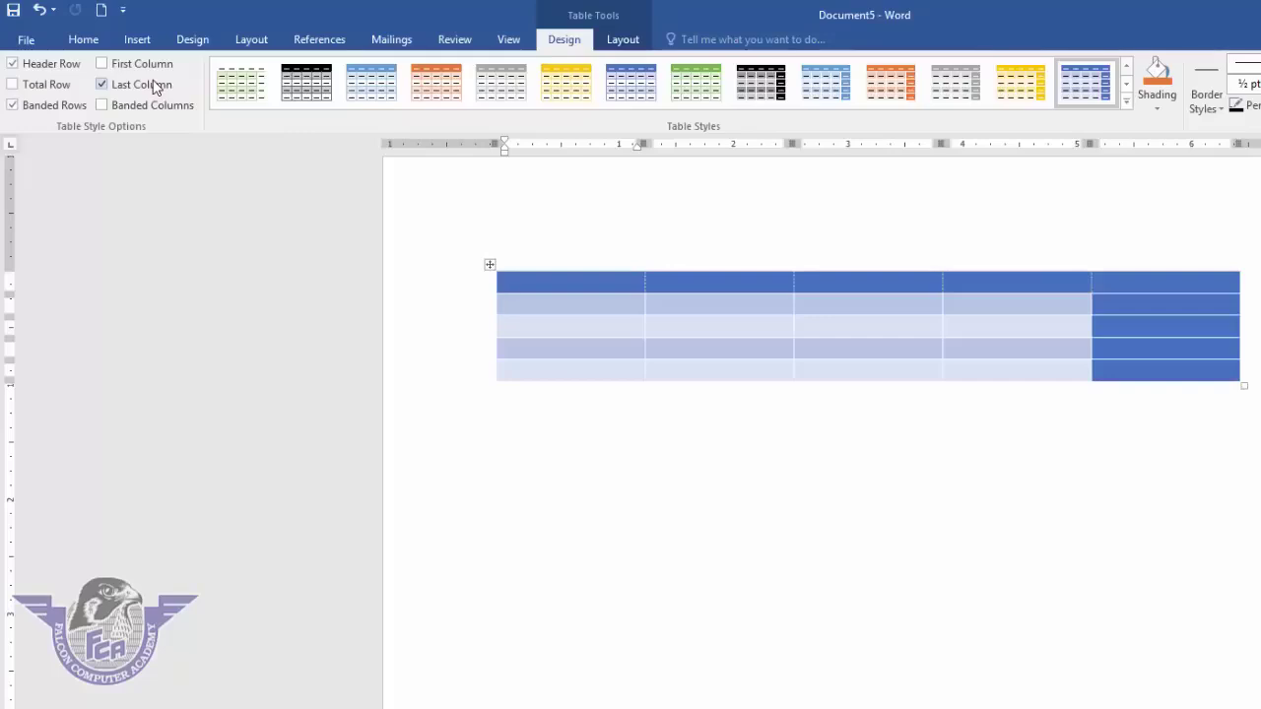
pyautogui.click(155, 85)
pyautogui.click(147, 110)
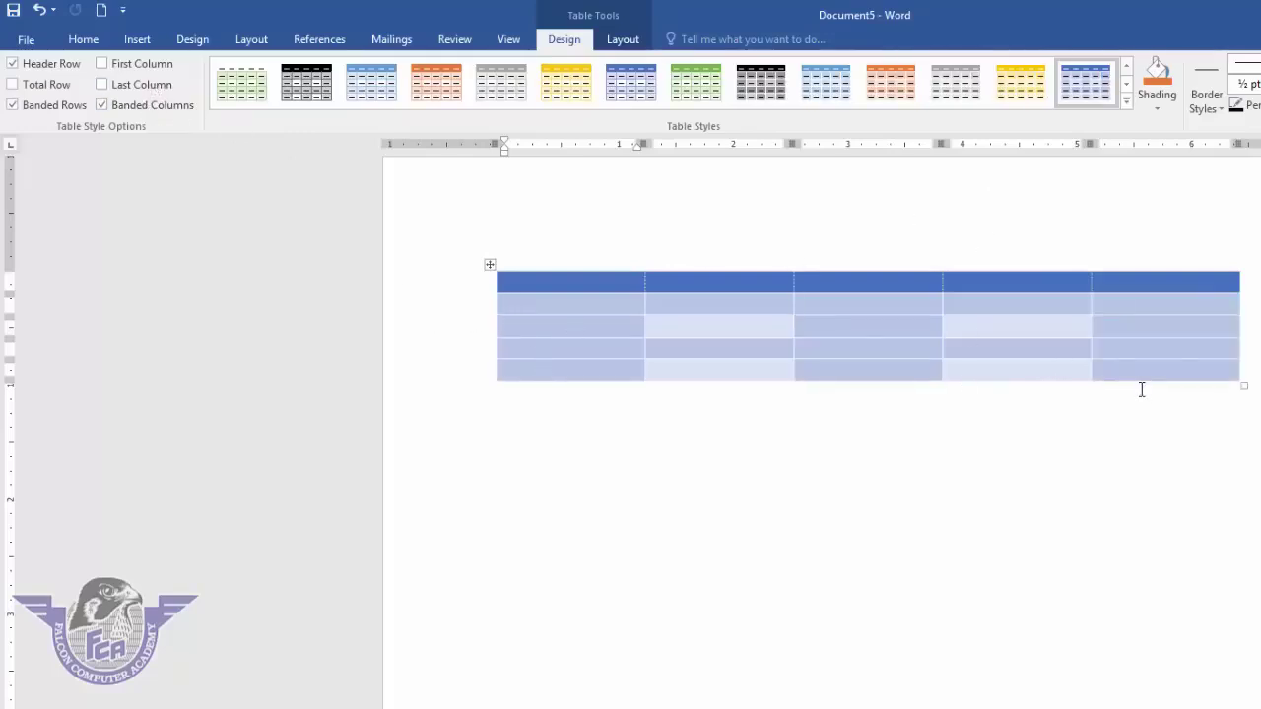
pyautogui.click(165, 110)
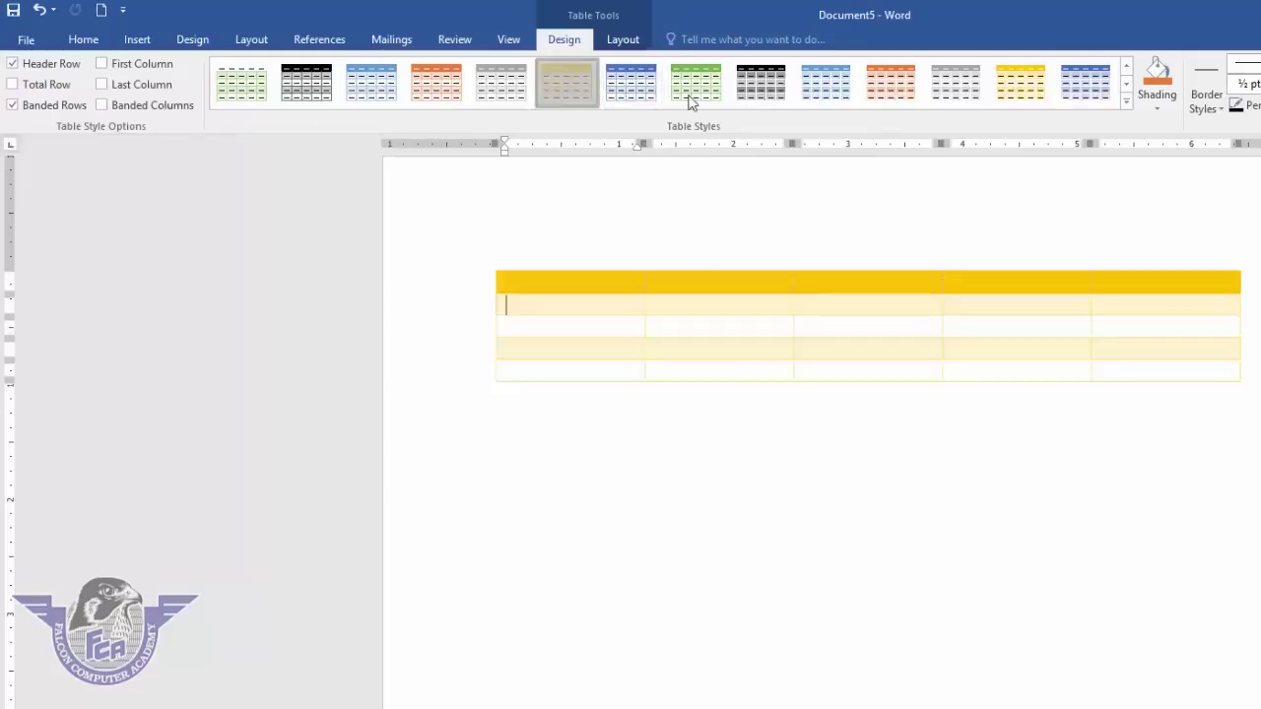
pyautogui.click(773, 82)
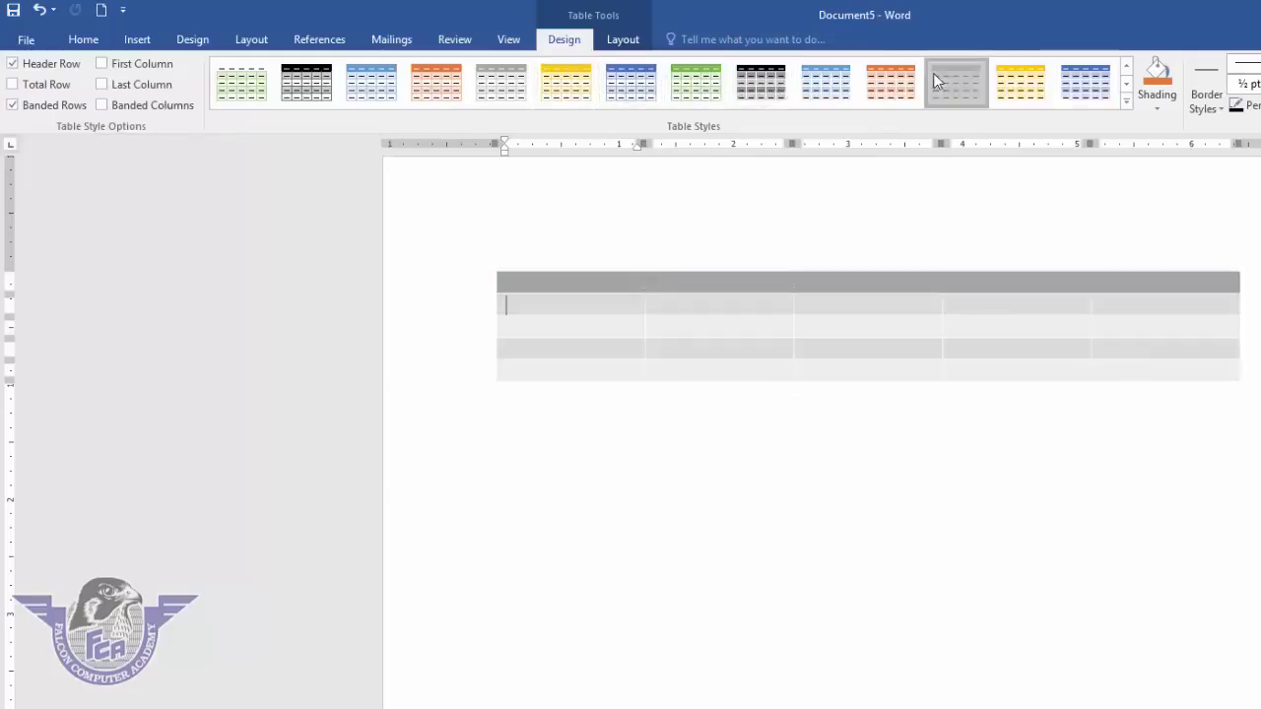
# - Apply the grey table style and shade the selected header row dark blue
pyautogui.click(936, 79)
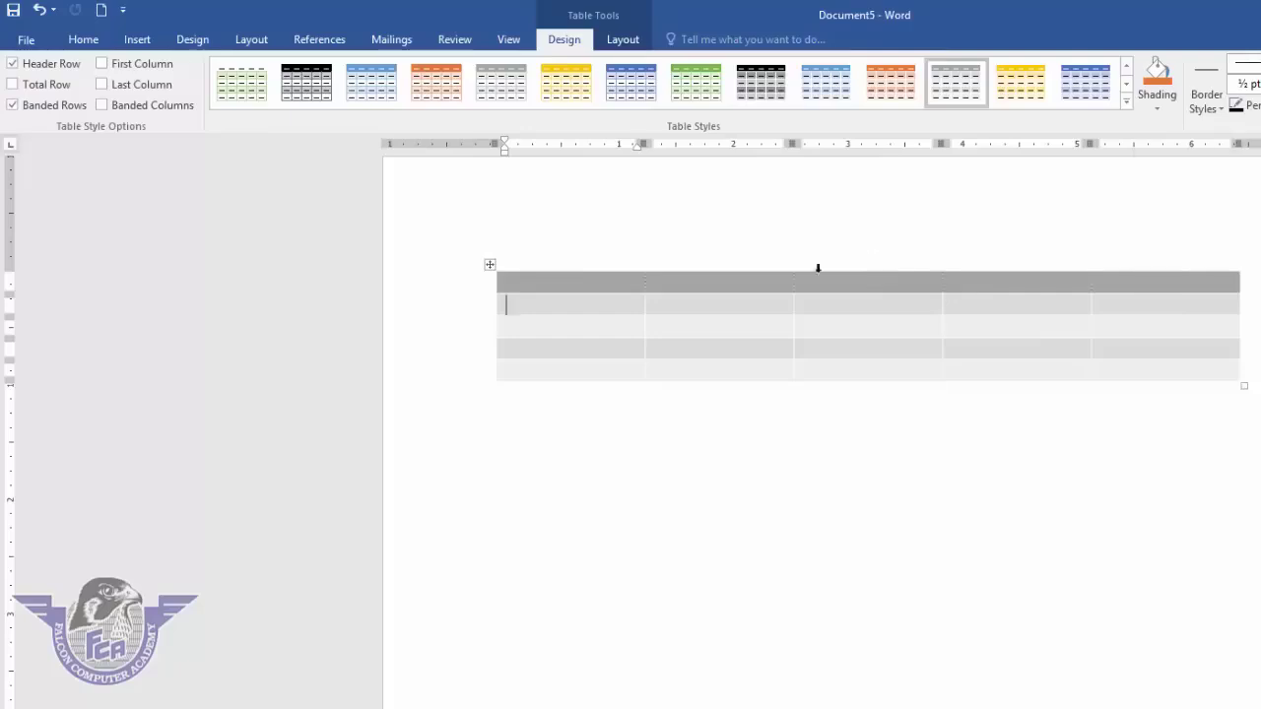
pyautogui.moveTo(536, 277); pyautogui.dragTo(1069, 291)
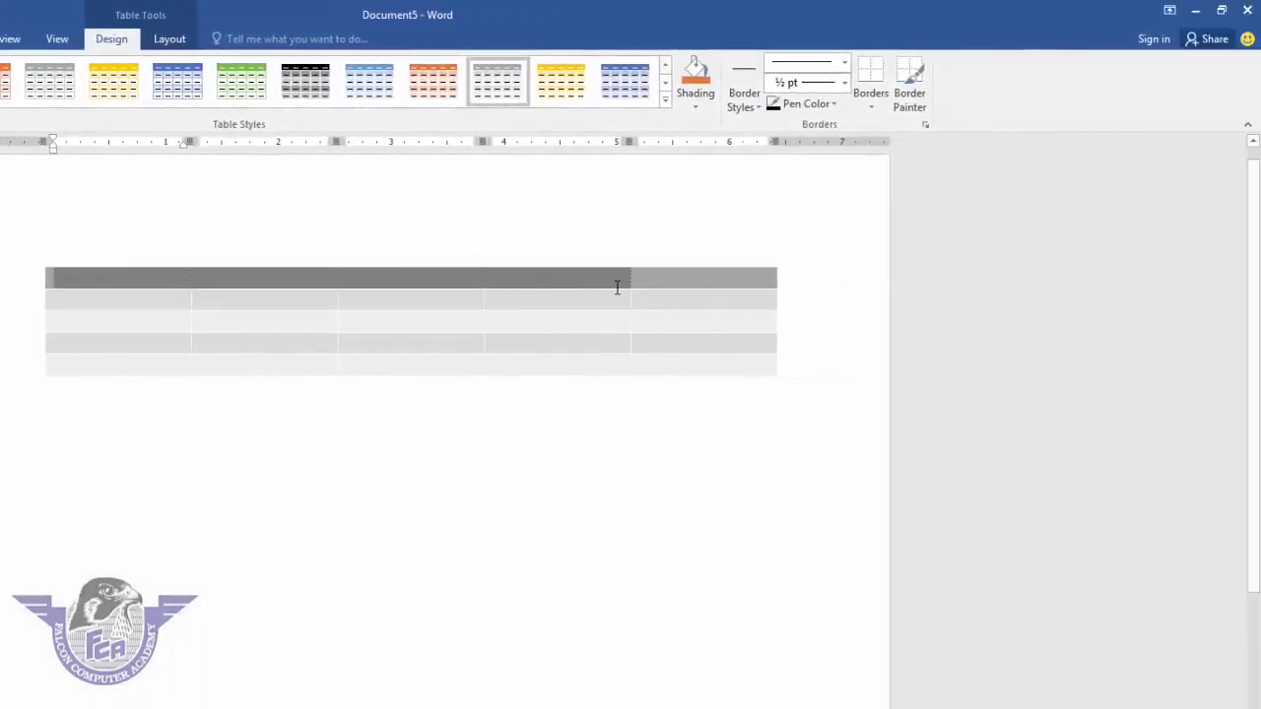
pyautogui.moveTo(617, 287); pyautogui.dragTo(657, 273)
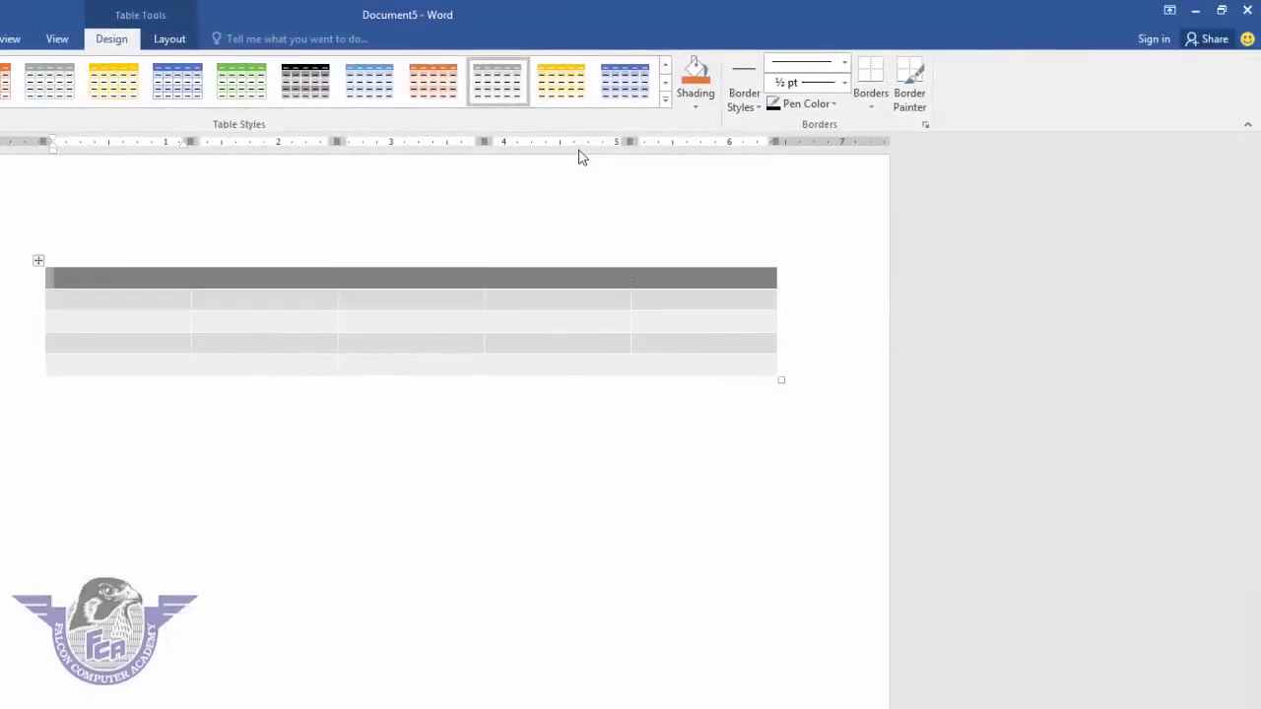
pyautogui.click(694, 105)
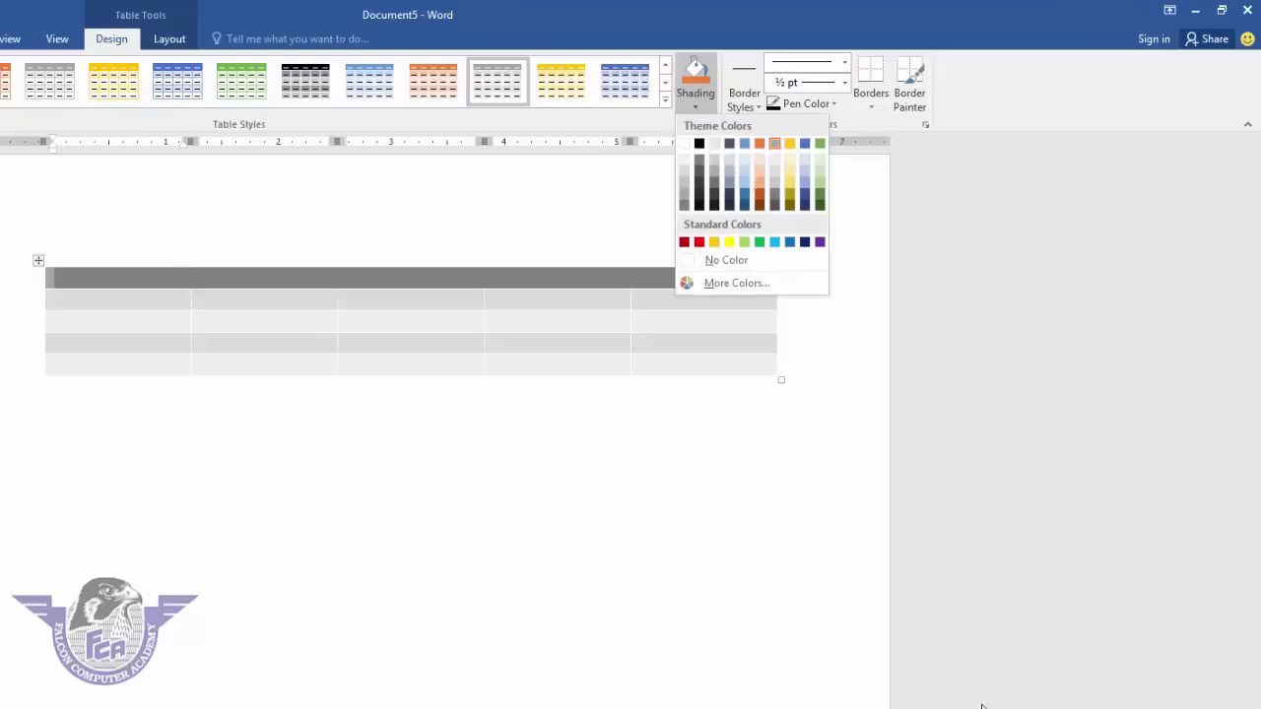
pyautogui.click(806, 200)
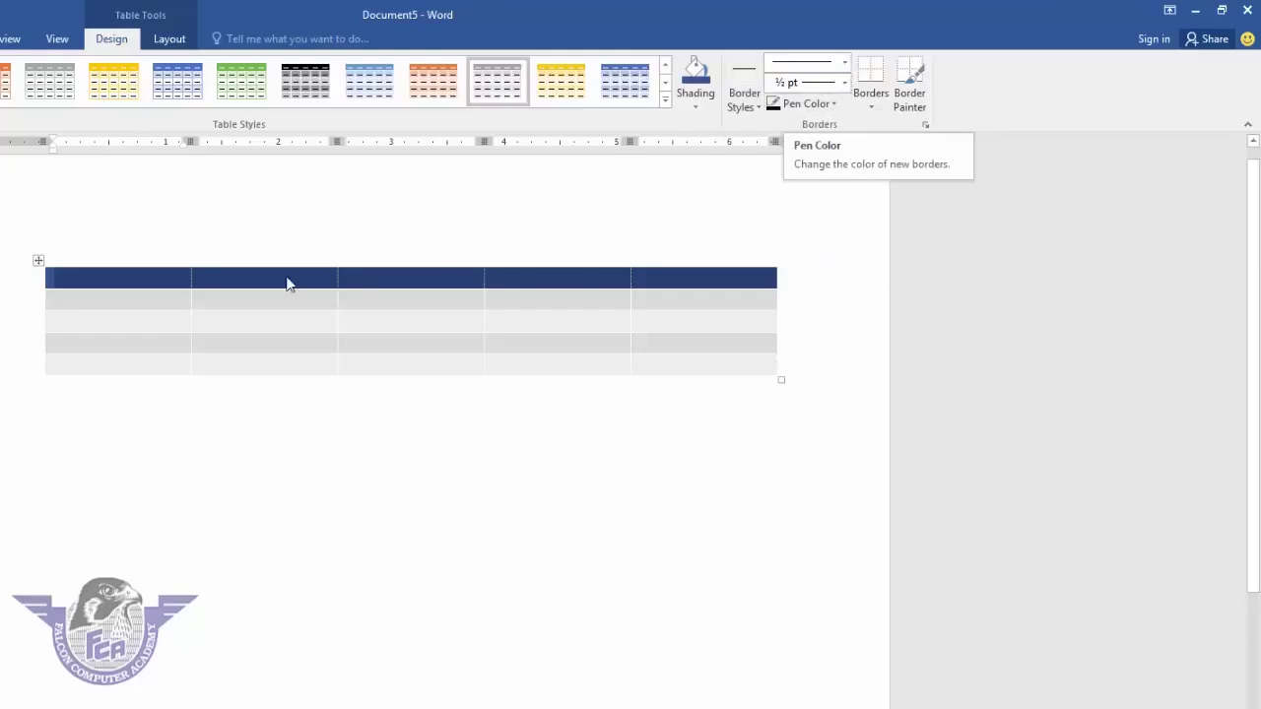
# - Give the whole table a thick solid 2¼ pt orange outside border
pyautogui.click(36, 261)
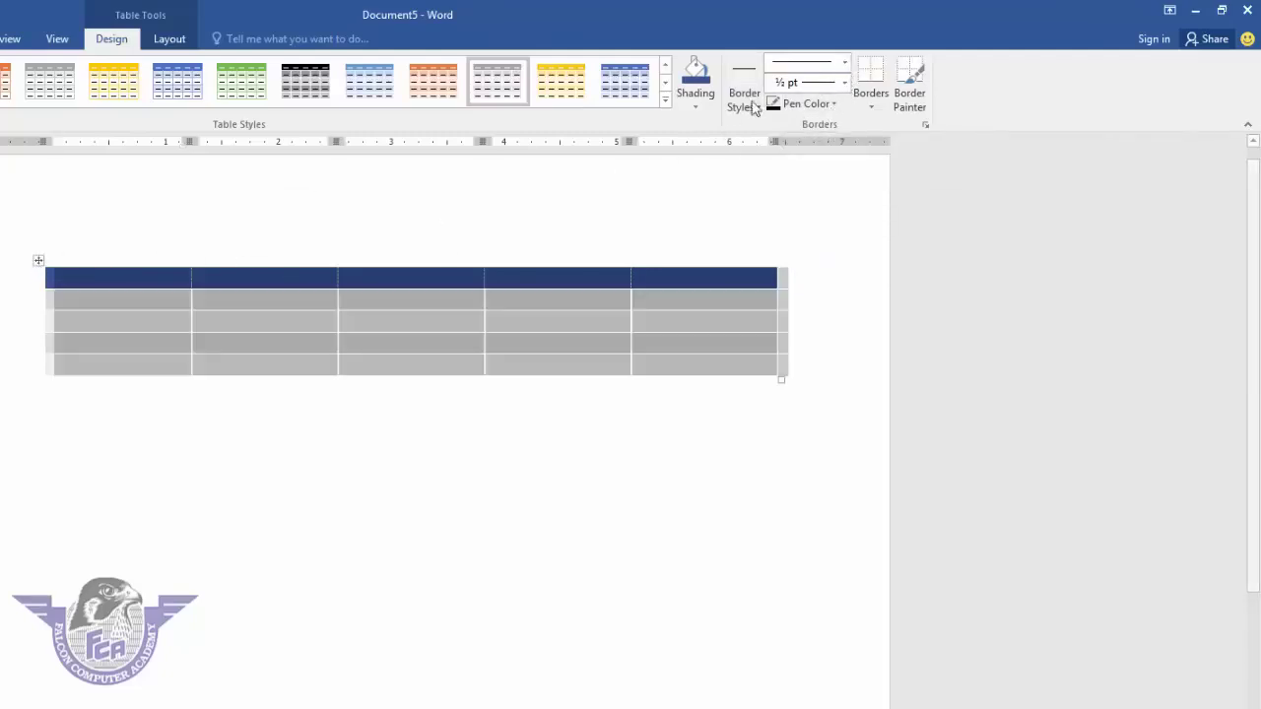
pyautogui.click(844, 62)
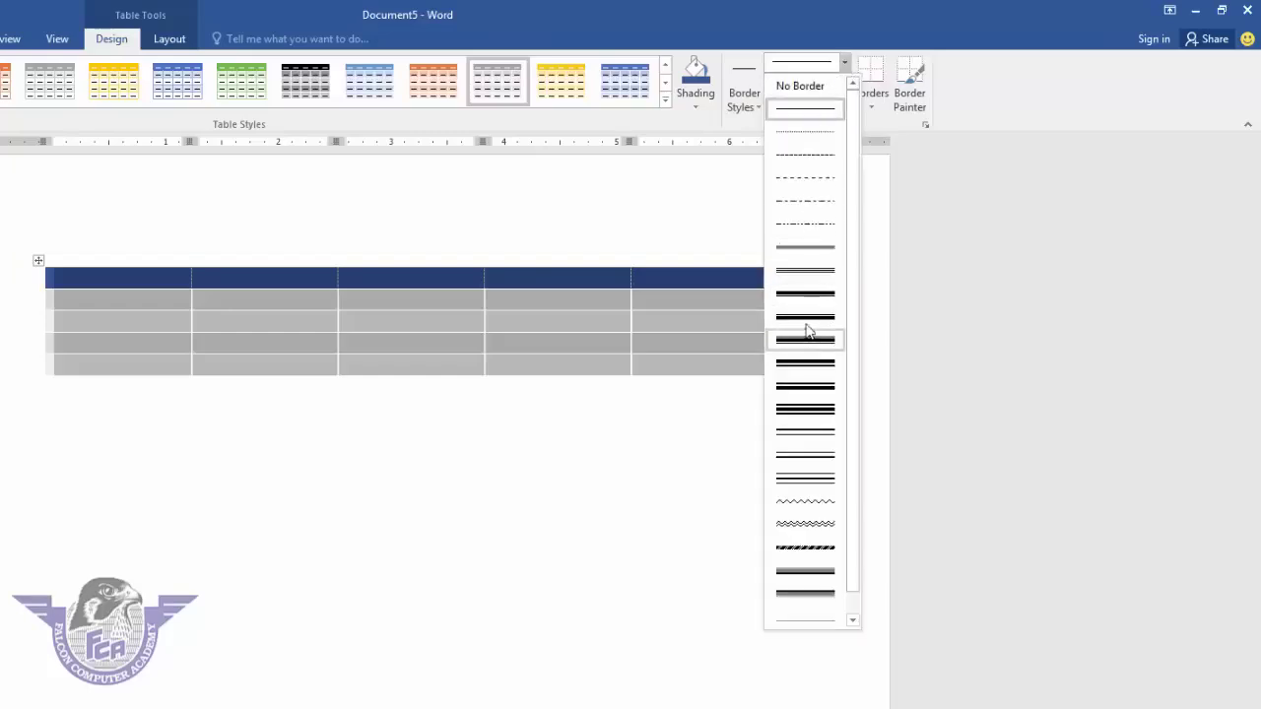
pyautogui.click(806, 316)
pyautogui.click(843, 83)
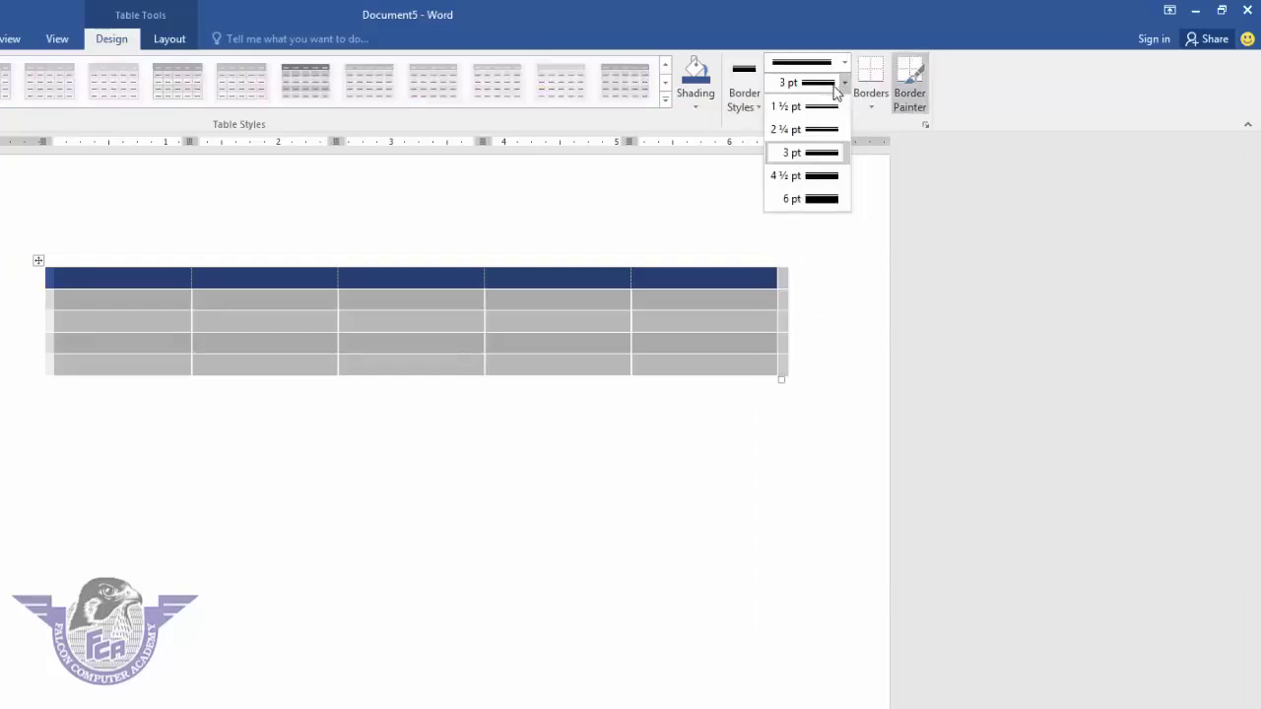
pyautogui.click(836, 127)
pyautogui.click(833, 104)
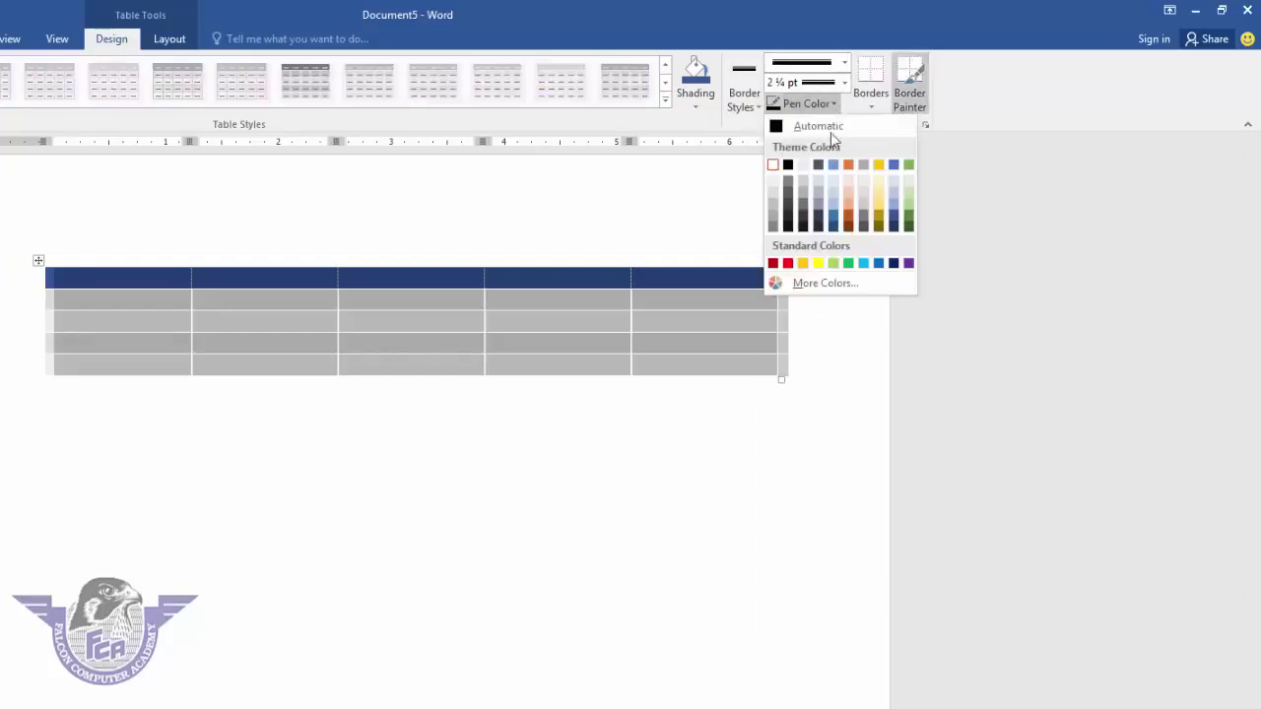
pyautogui.click(850, 166)
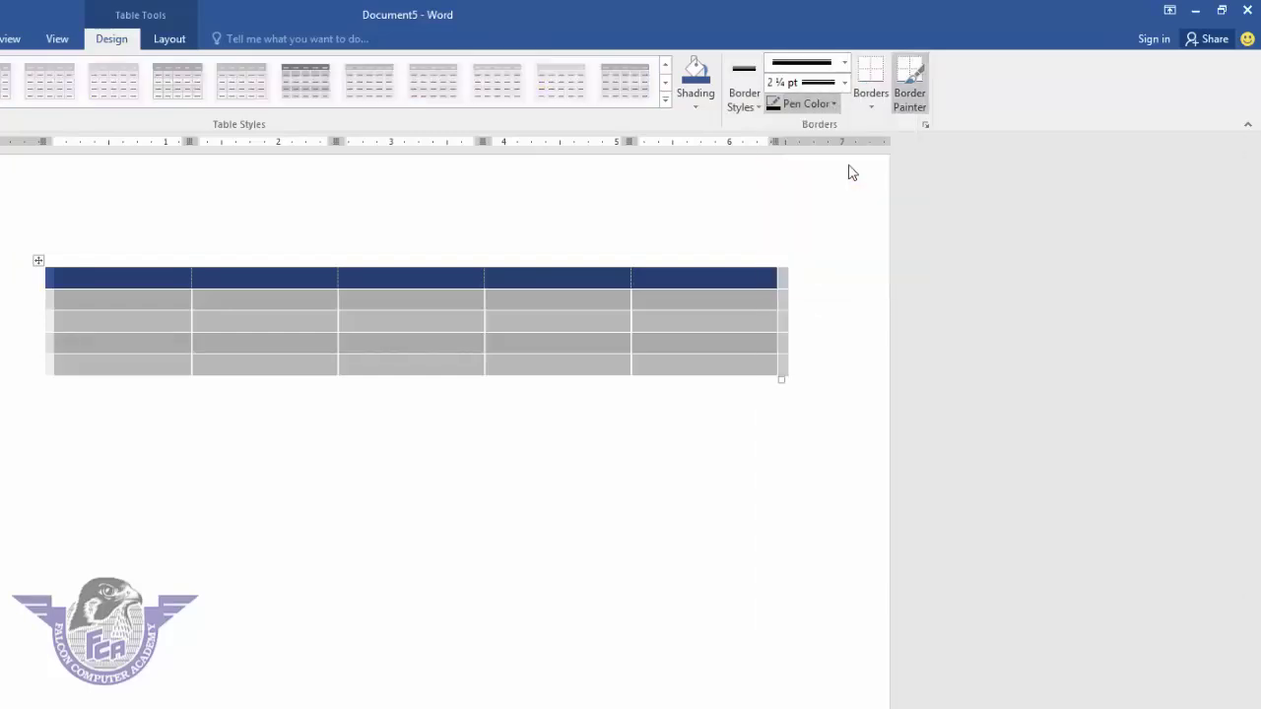
pyautogui.click(871, 106)
pyautogui.click(884, 253)
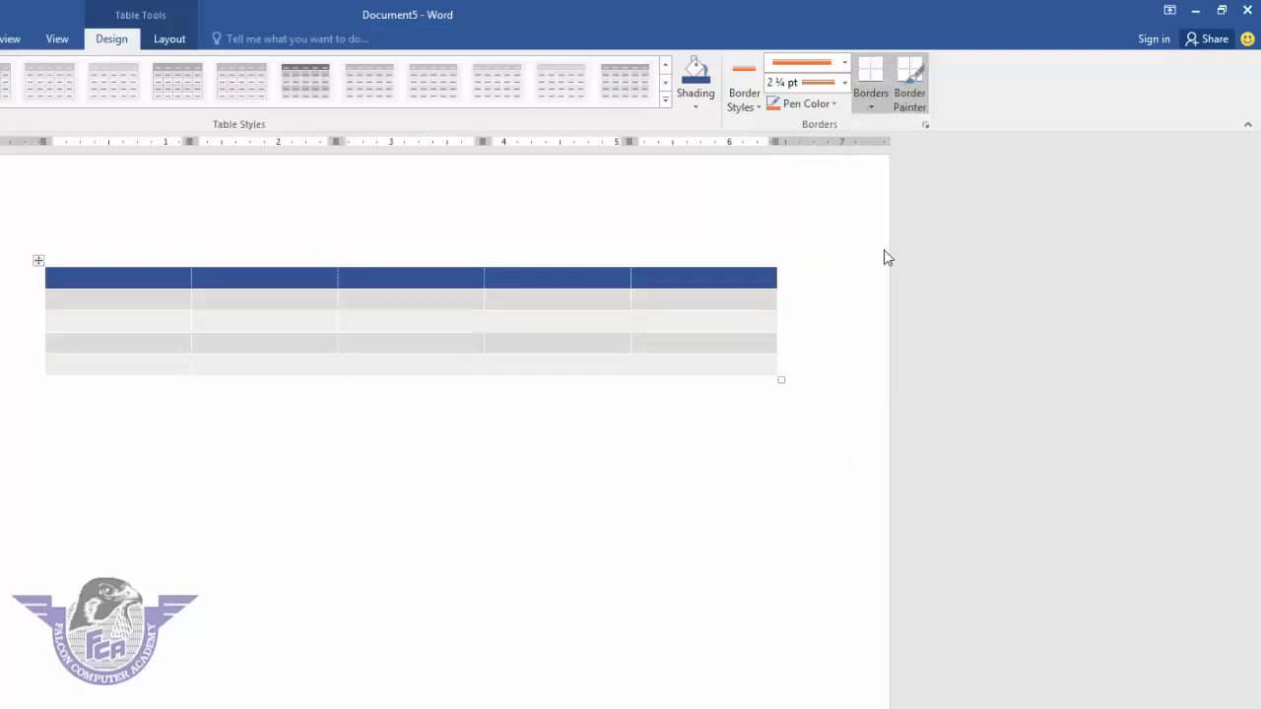
pyautogui.click(146, 309)
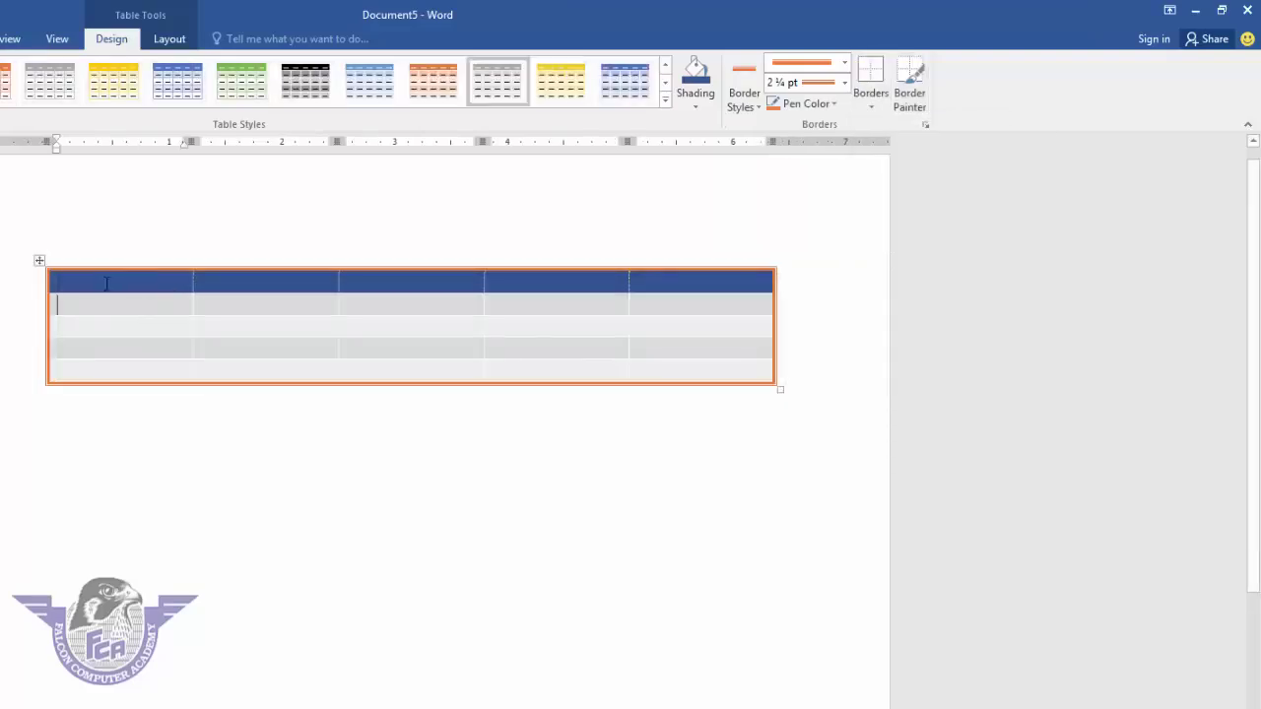
# - Add solid ¾ pt black inside borders between all the table's cells
pyautogui.click(39, 261)
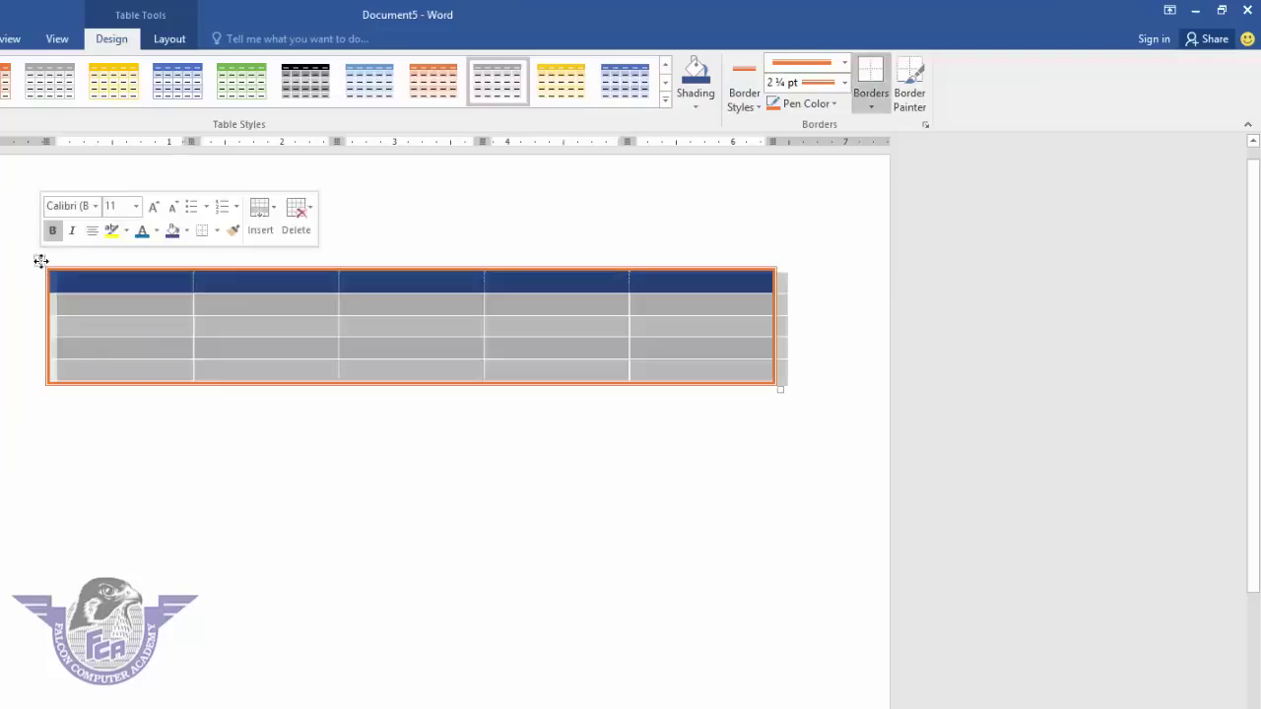
pyautogui.click(844, 62)
pyautogui.click(813, 108)
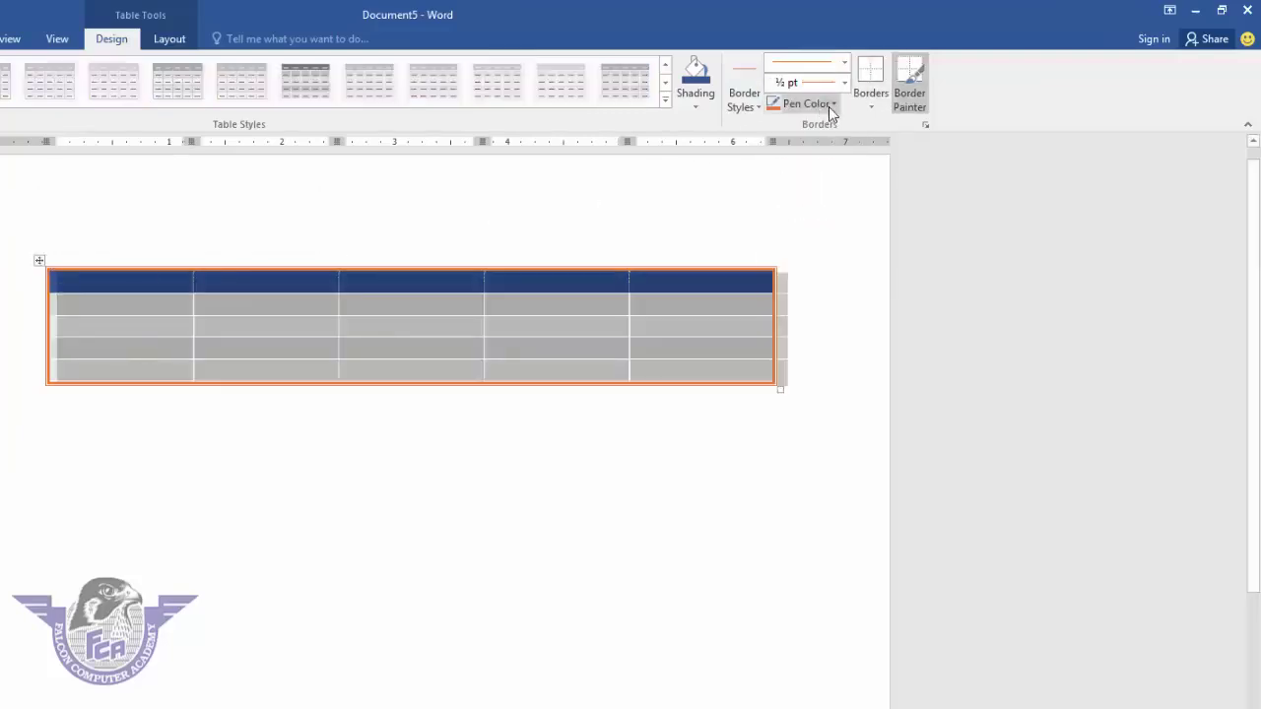
pyautogui.click(817, 83)
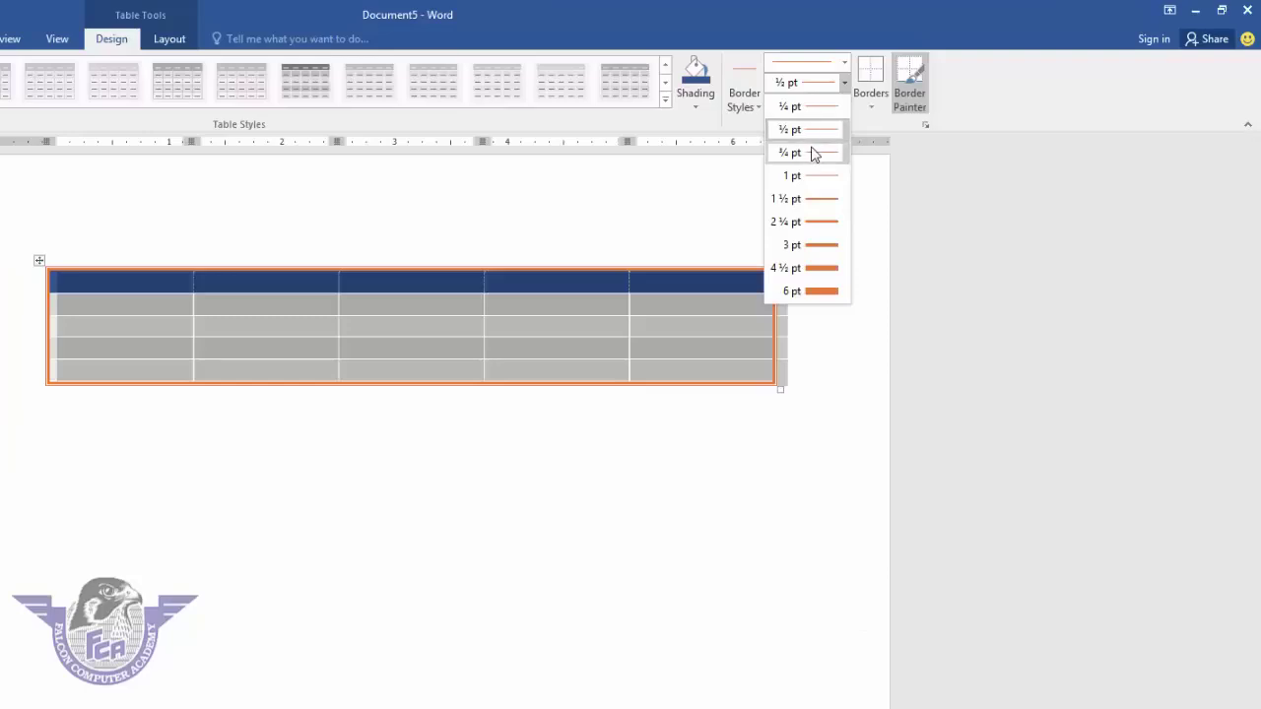
pyautogui.click(814, 152)
pyautogui.click(833, 104)
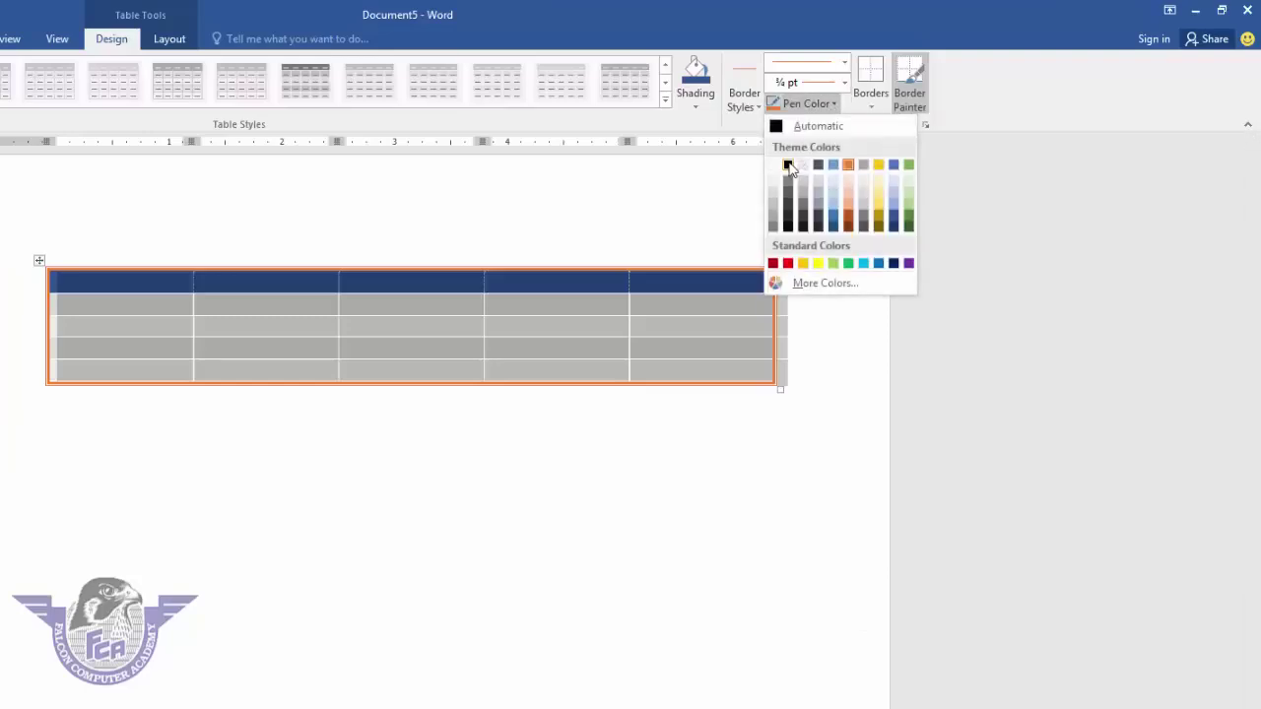
pyautogui.click(787, 164)
pyautogui.click(871, 109)
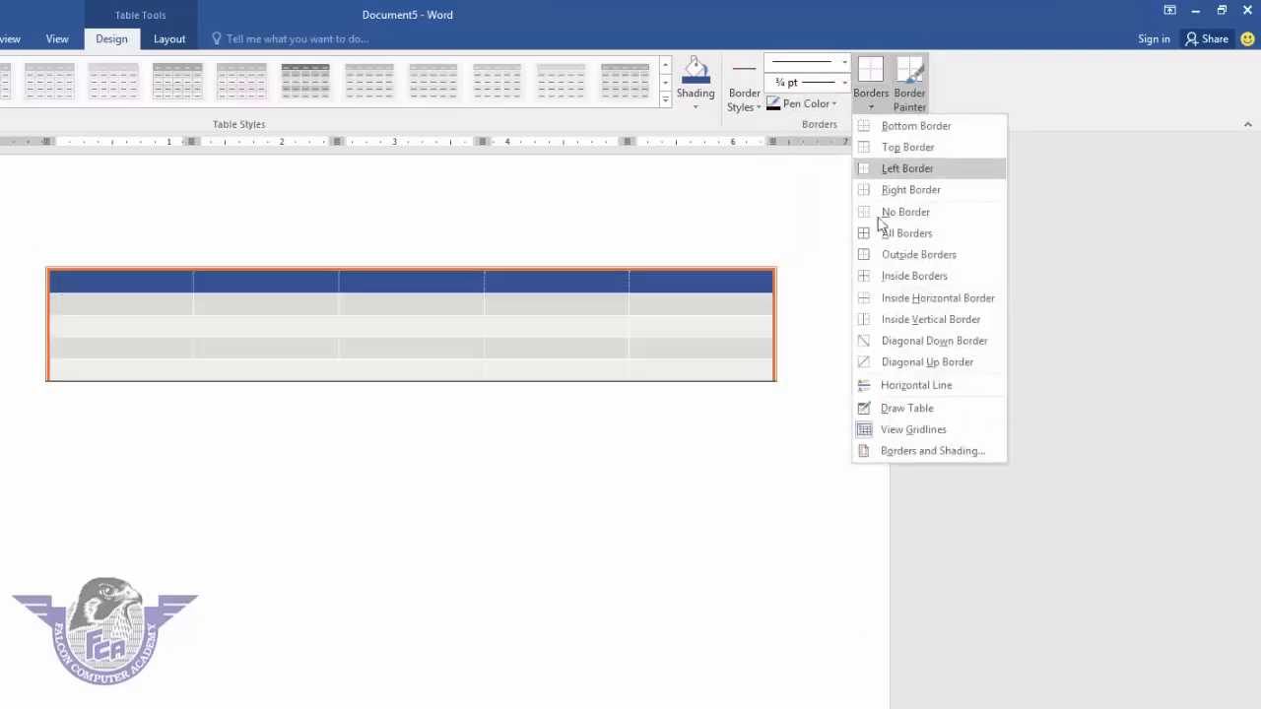
pyautogui.click(884, 276)
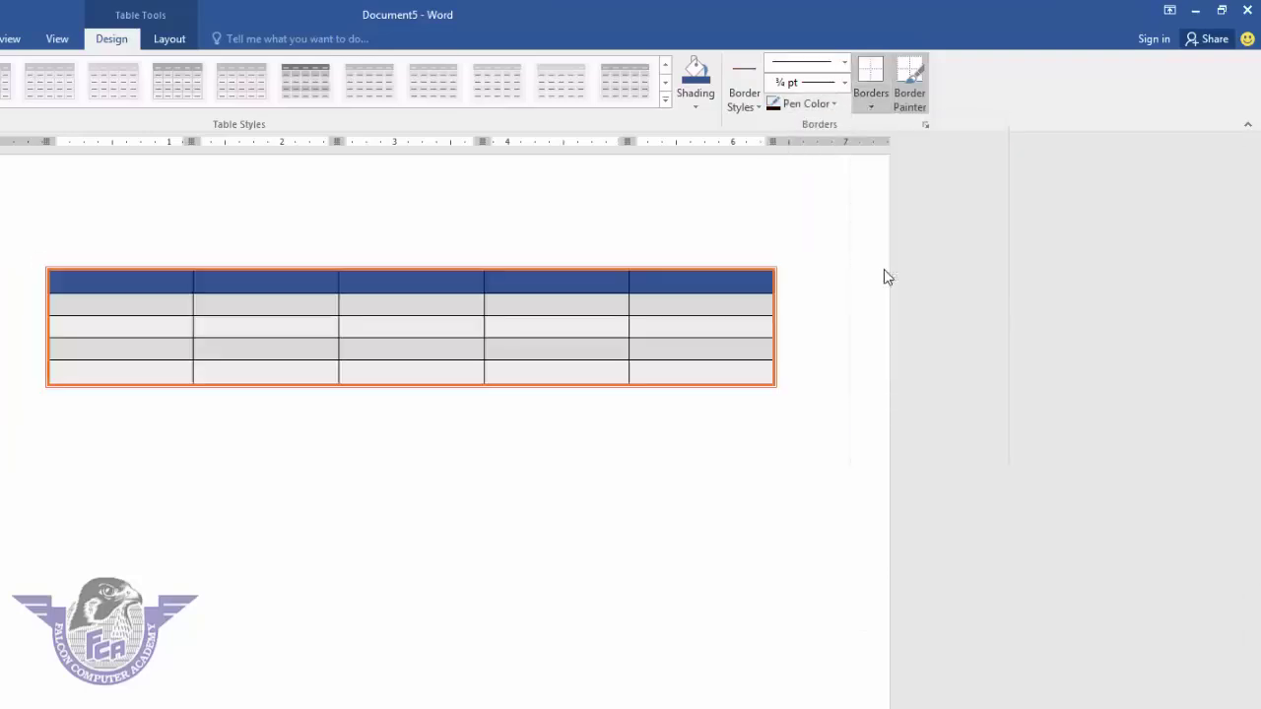
pyautogui.click(379, 454)
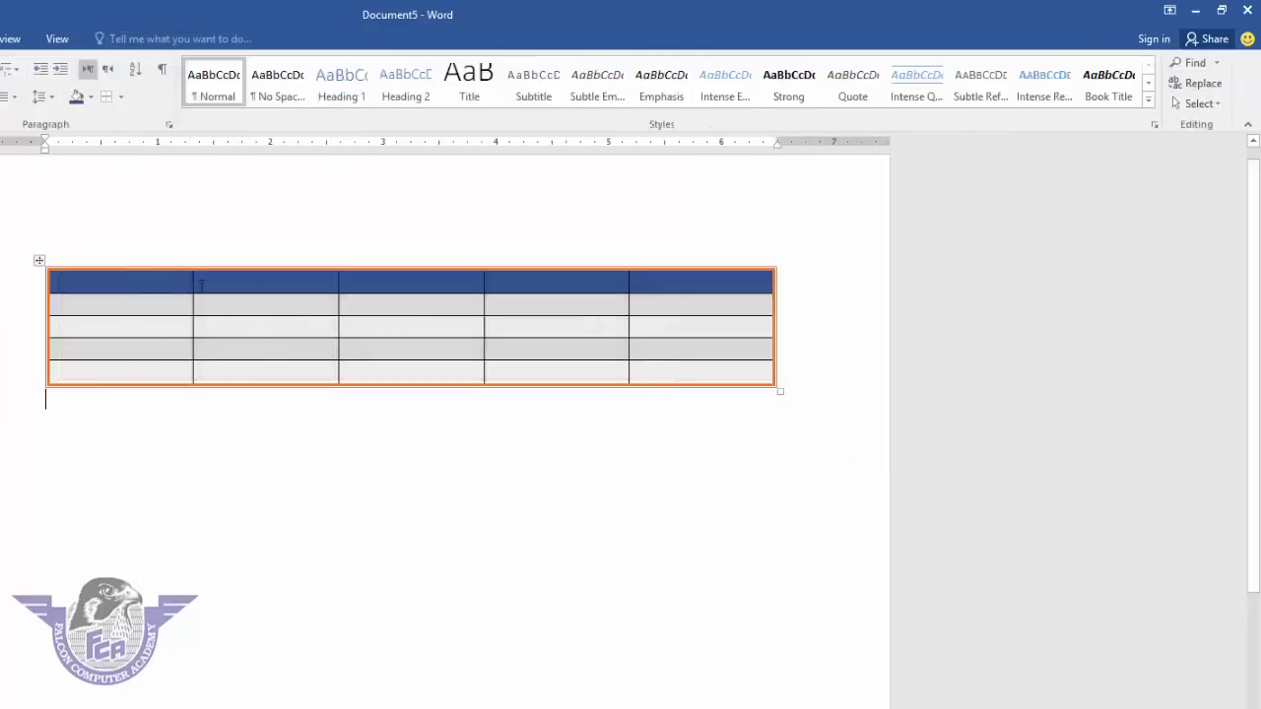
pyautogui.click(39, 262)
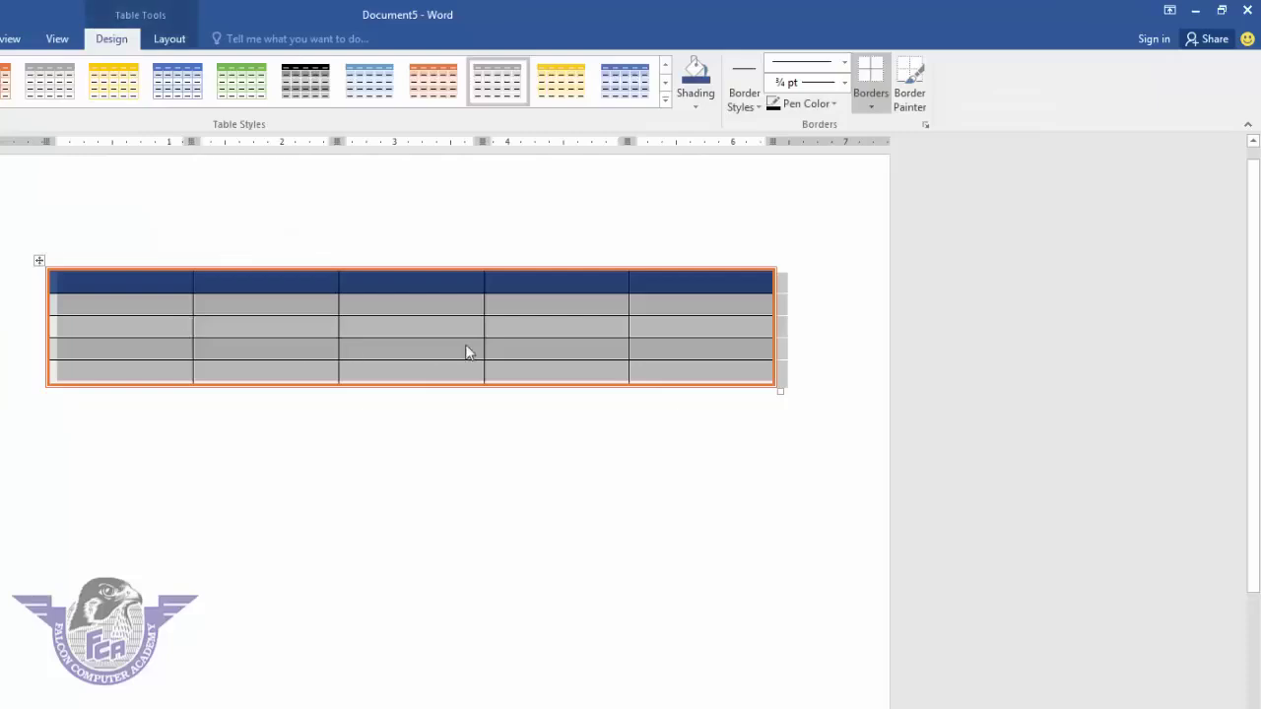
# - Use Border Painter to paint the last column's top, right and bottom edges
pyautogui.click(911, 103)
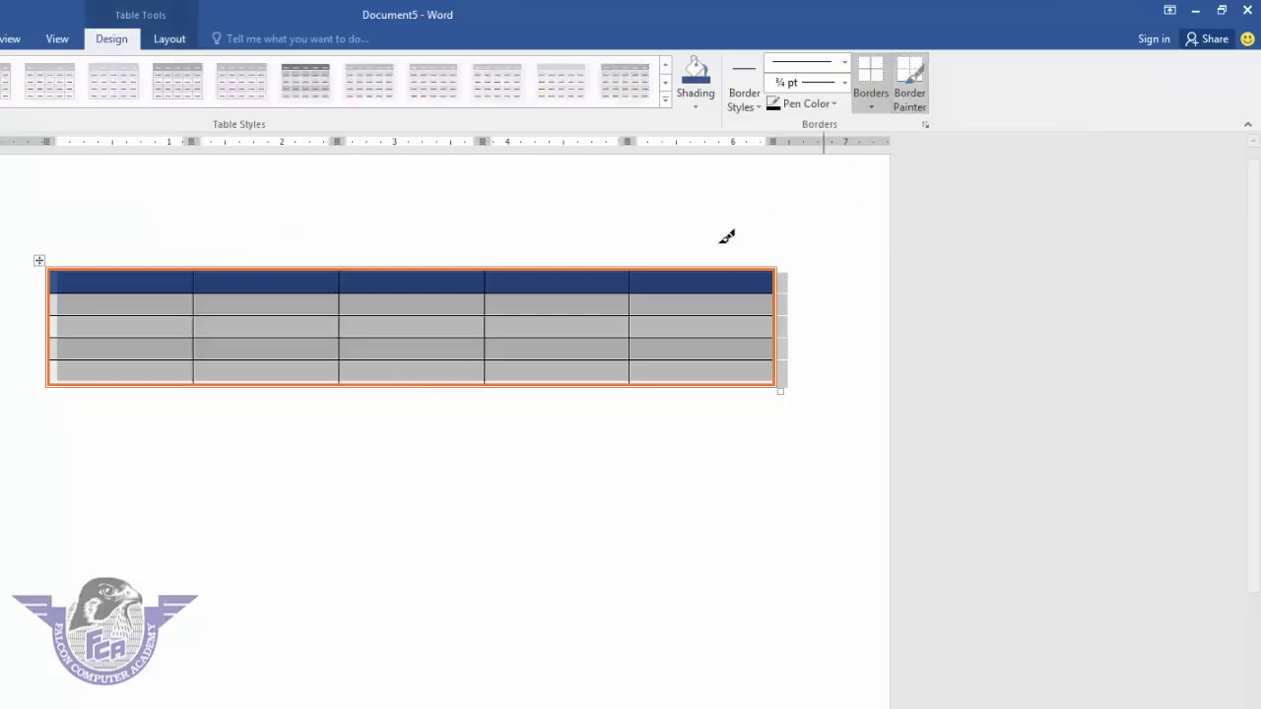
pyautogui.click(708, 266)
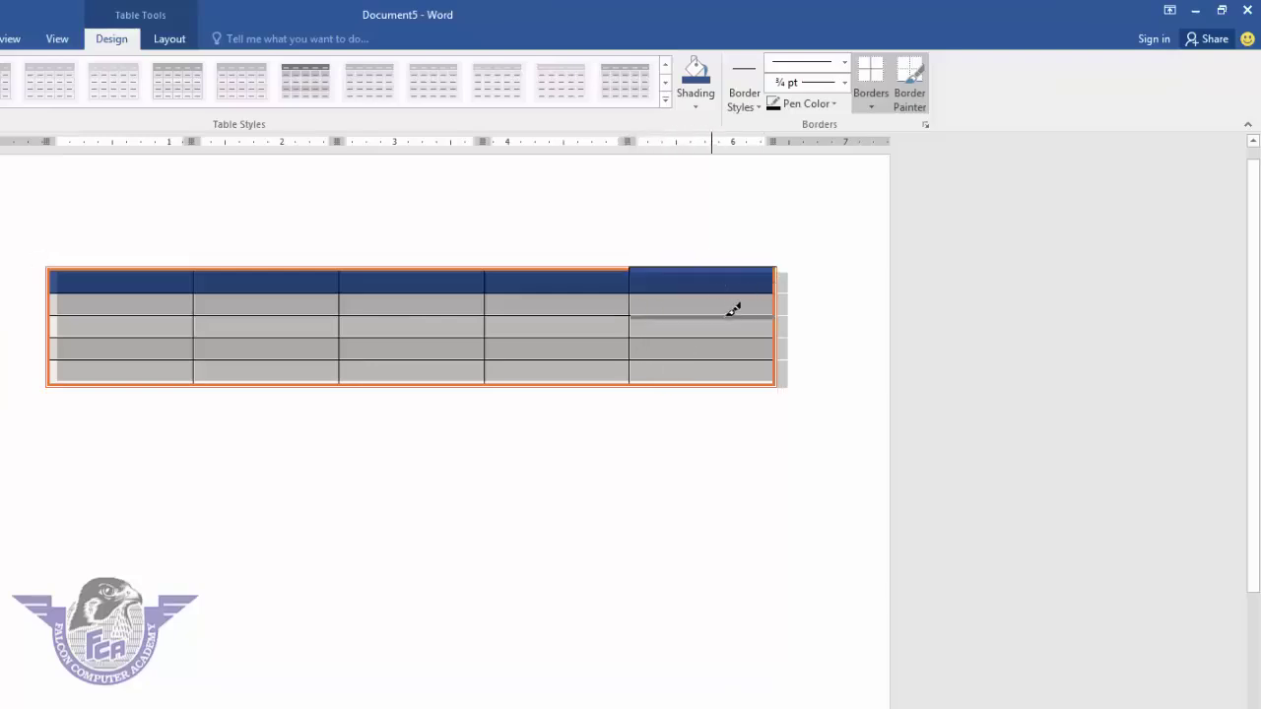
pyautogui.moveTo(778, 270); pyautogui.dragTo(774, 388)
pyautogui.click(710, 383)
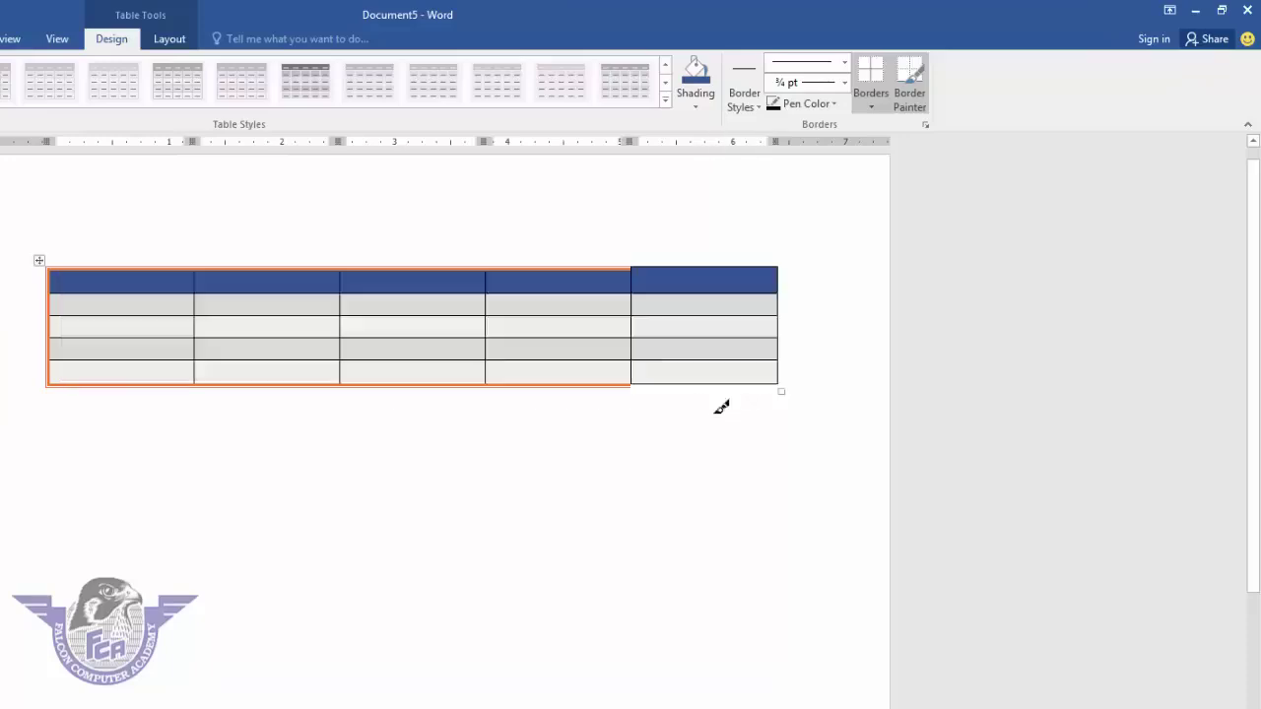
# - Switch to the double-line style and paint it along the last column's right and bottom edges
pyautogui.click(844, 62)
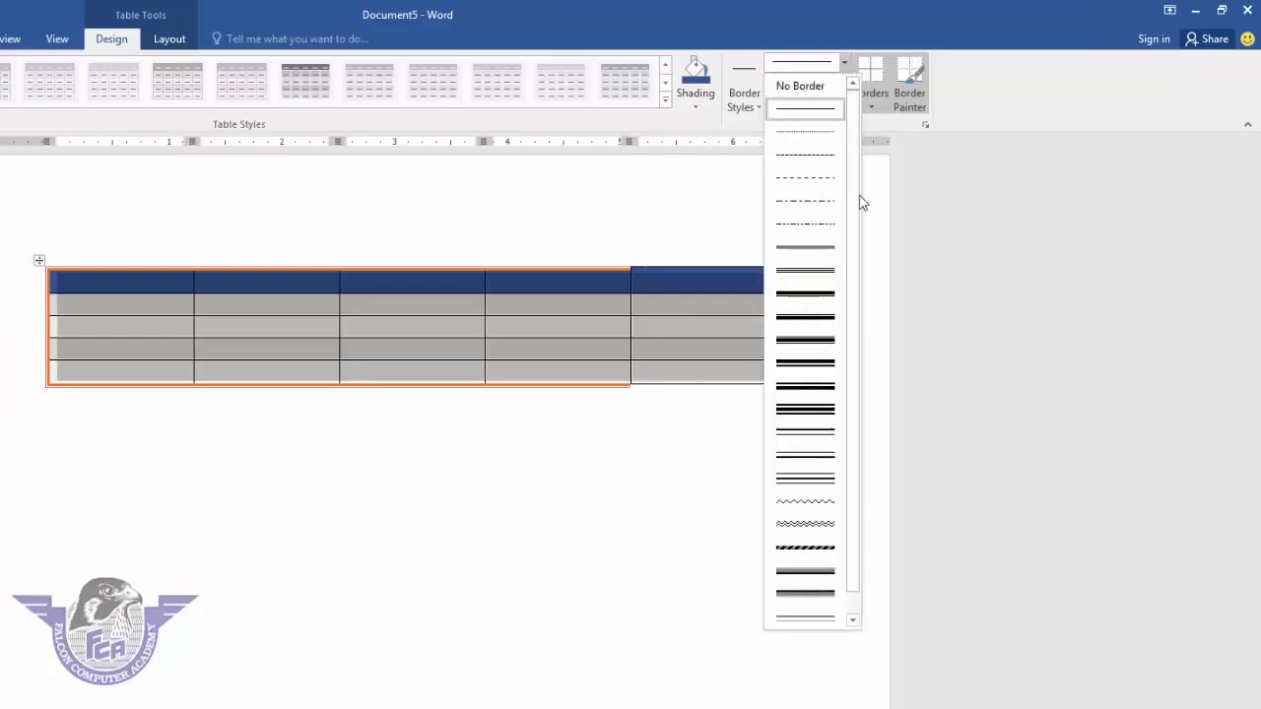
pyautogui.click(804, 271)
pyautogui.click(705, 266)
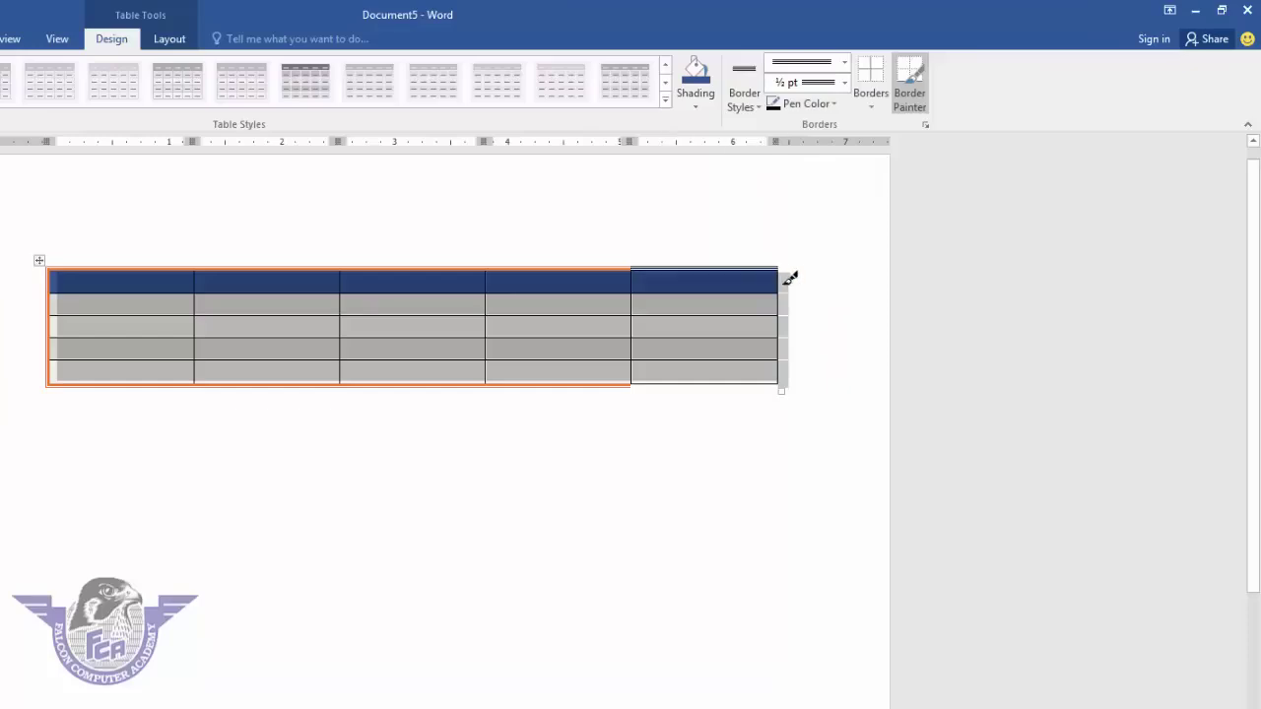
pyautogui.moveTo(785, 272); pyautogui.dragTo(792, 373)
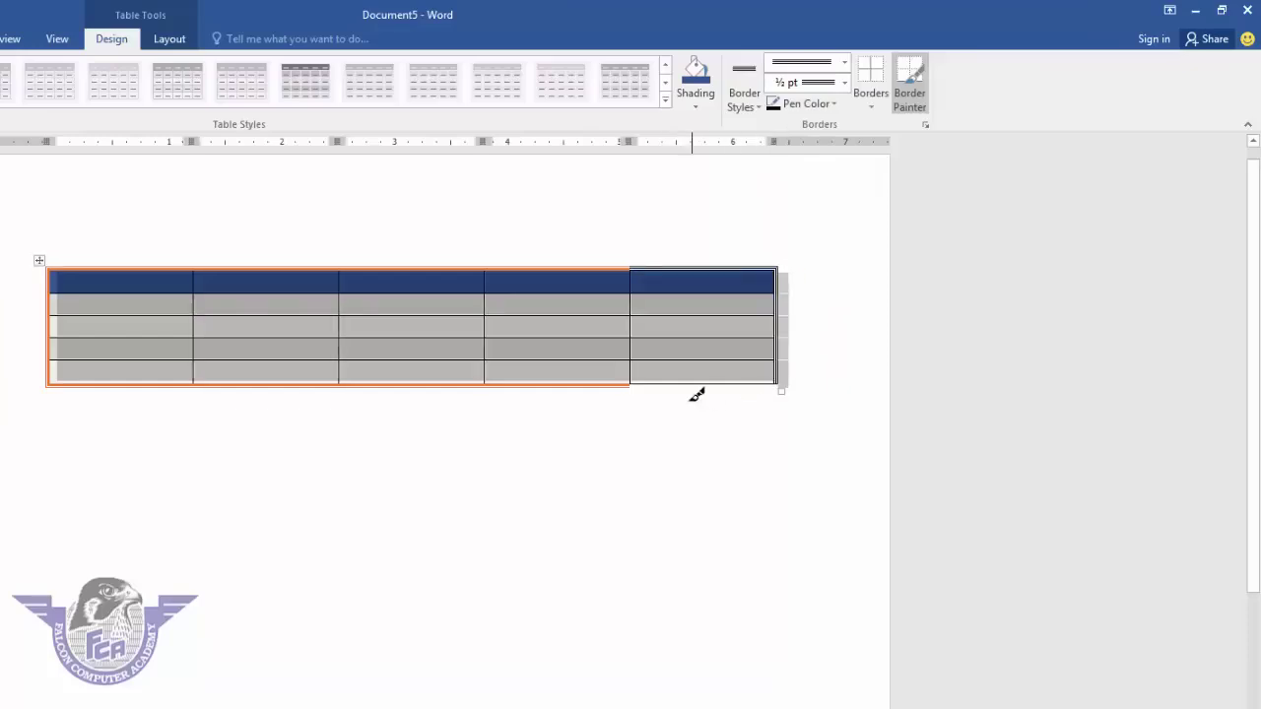
pyautogui.moveTo(661, 376); pyautogui.dragTo(778, 377)
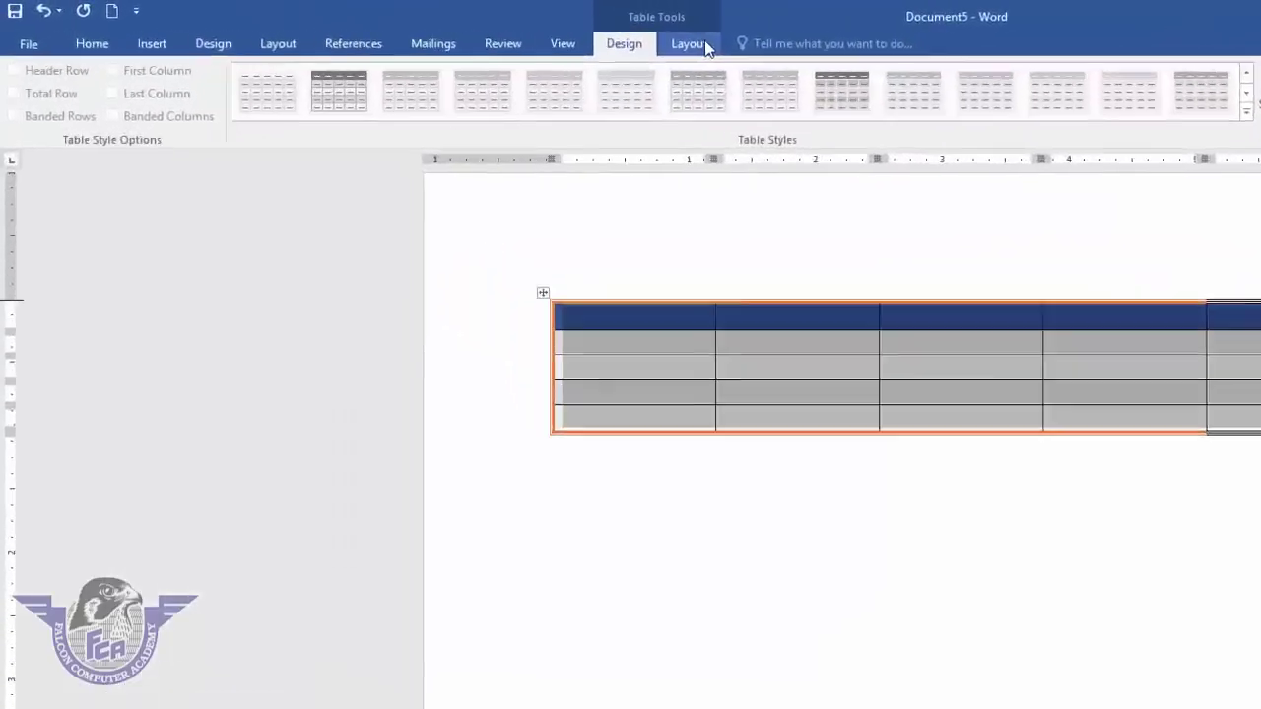
pyautogui.click(169, 38)
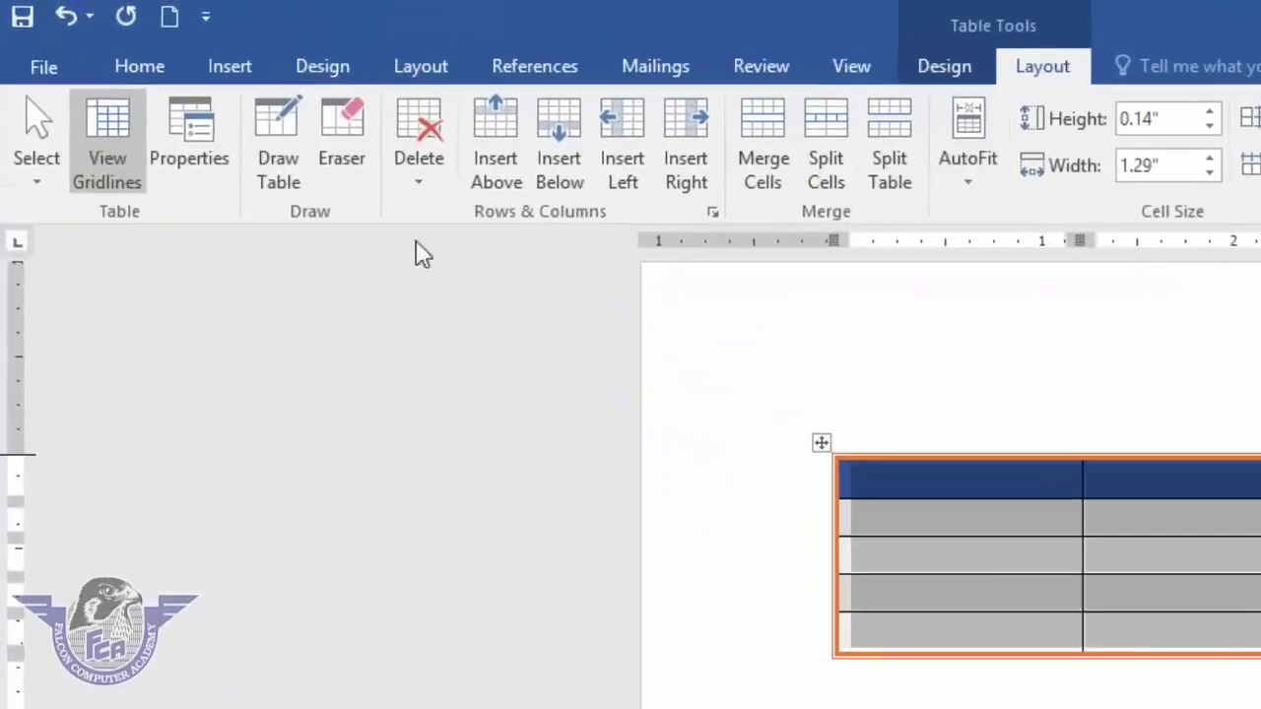
# - Use Layout > Select to select a single cell, then the whole first column
pyautogui.click(38, 182)
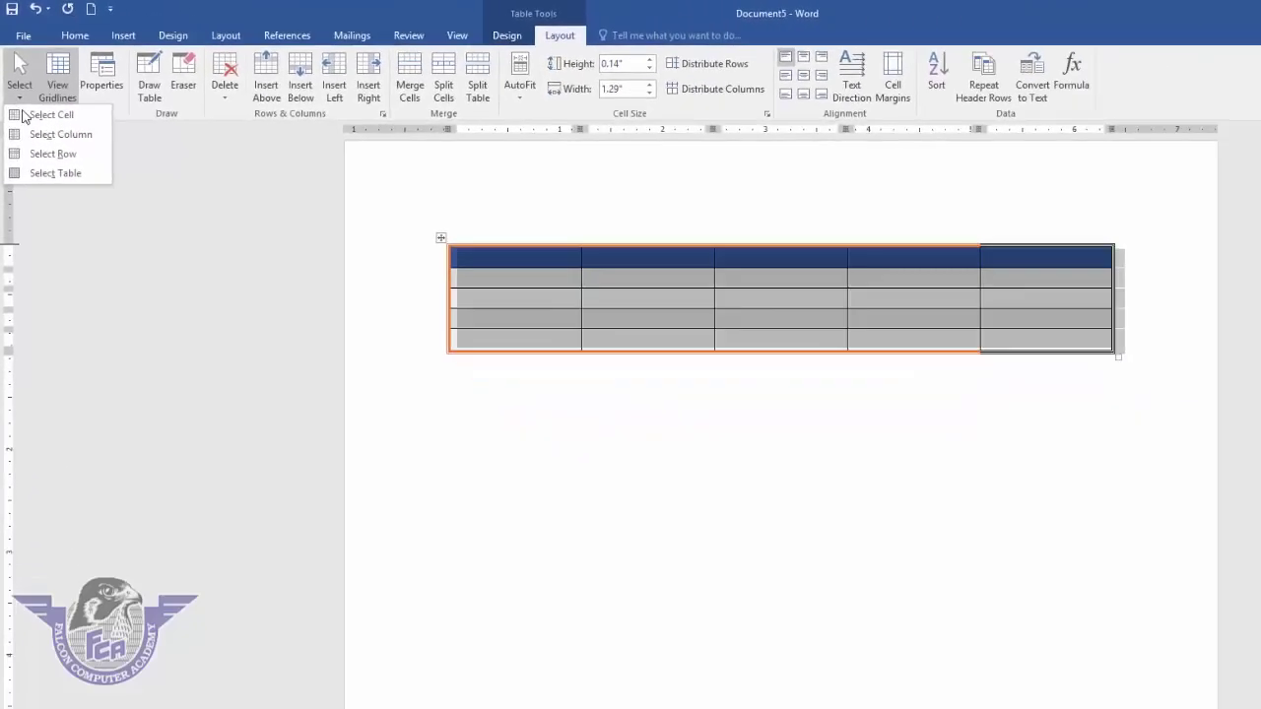
pyautogui.click(483, 256)
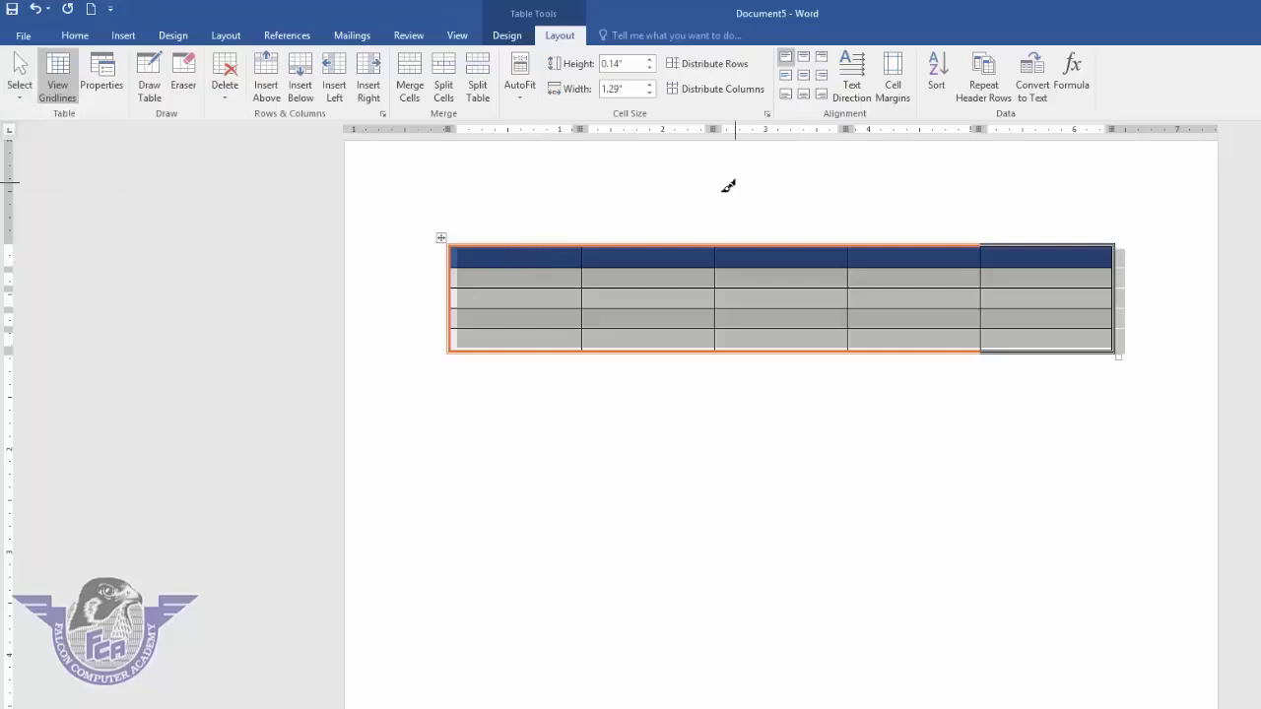
pyautogui.click(511, 264)
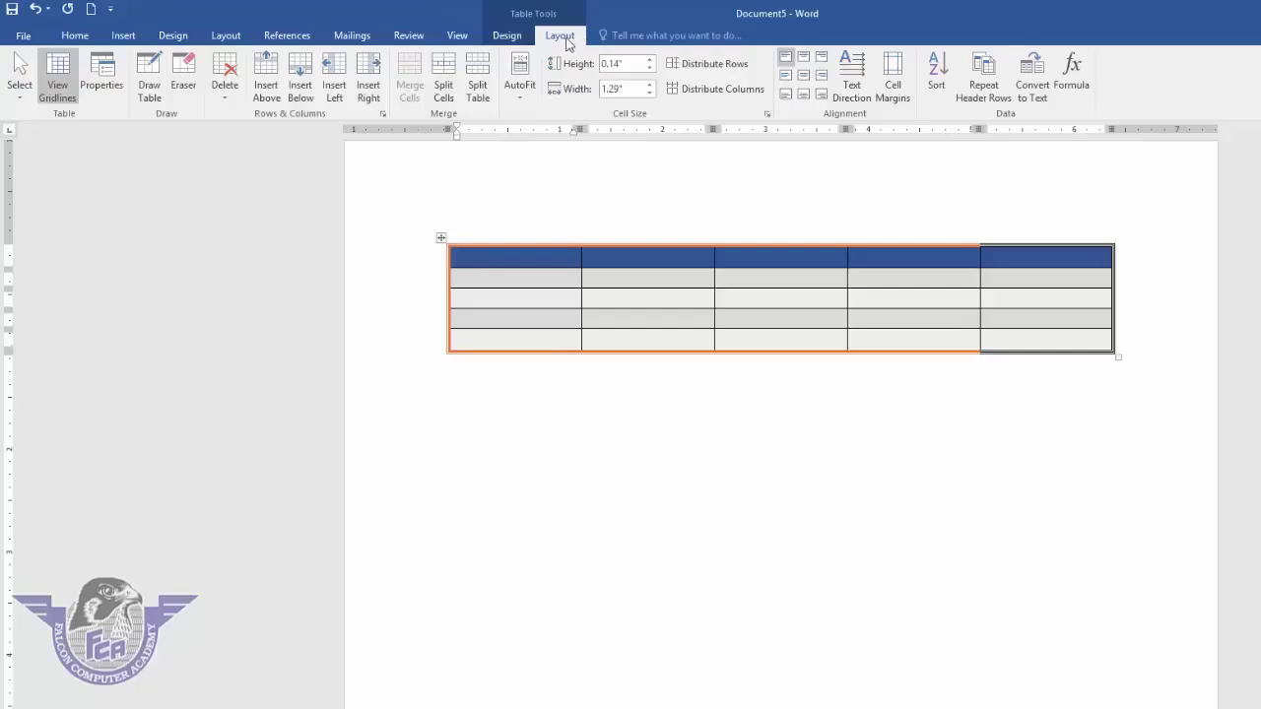
pyautogui.click(494, 282)
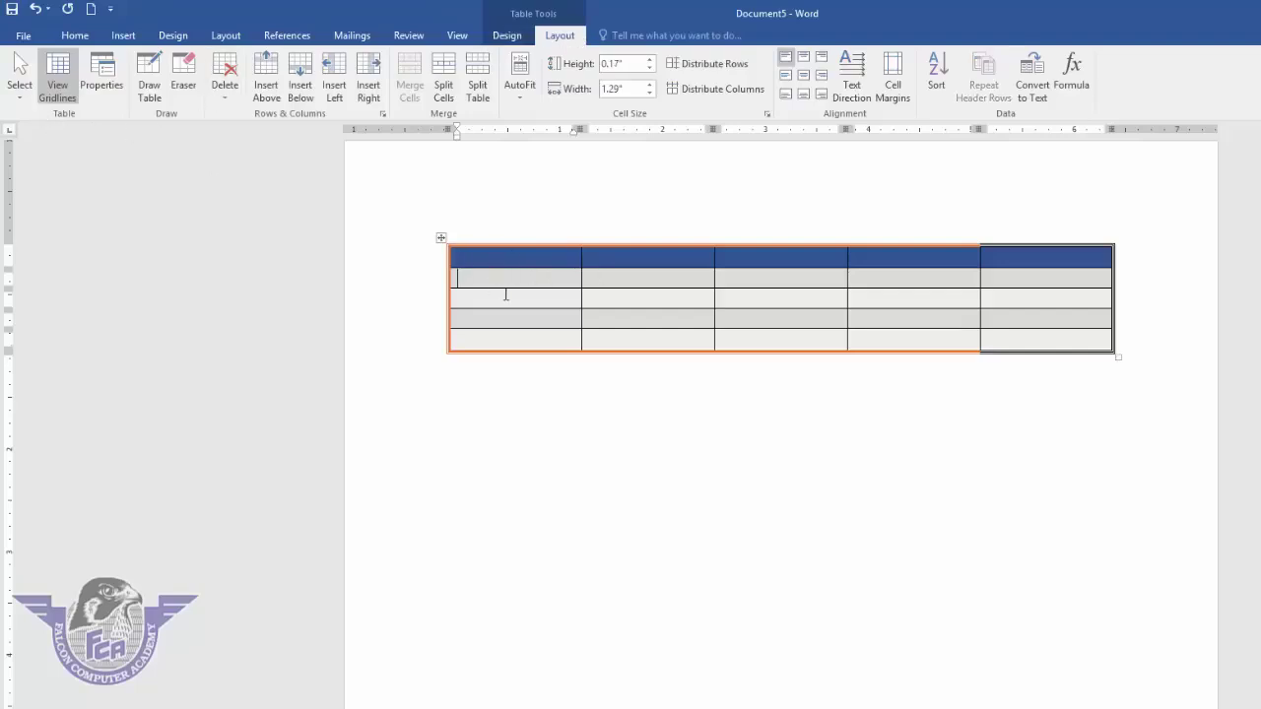
pyautogui.click(20, 97)
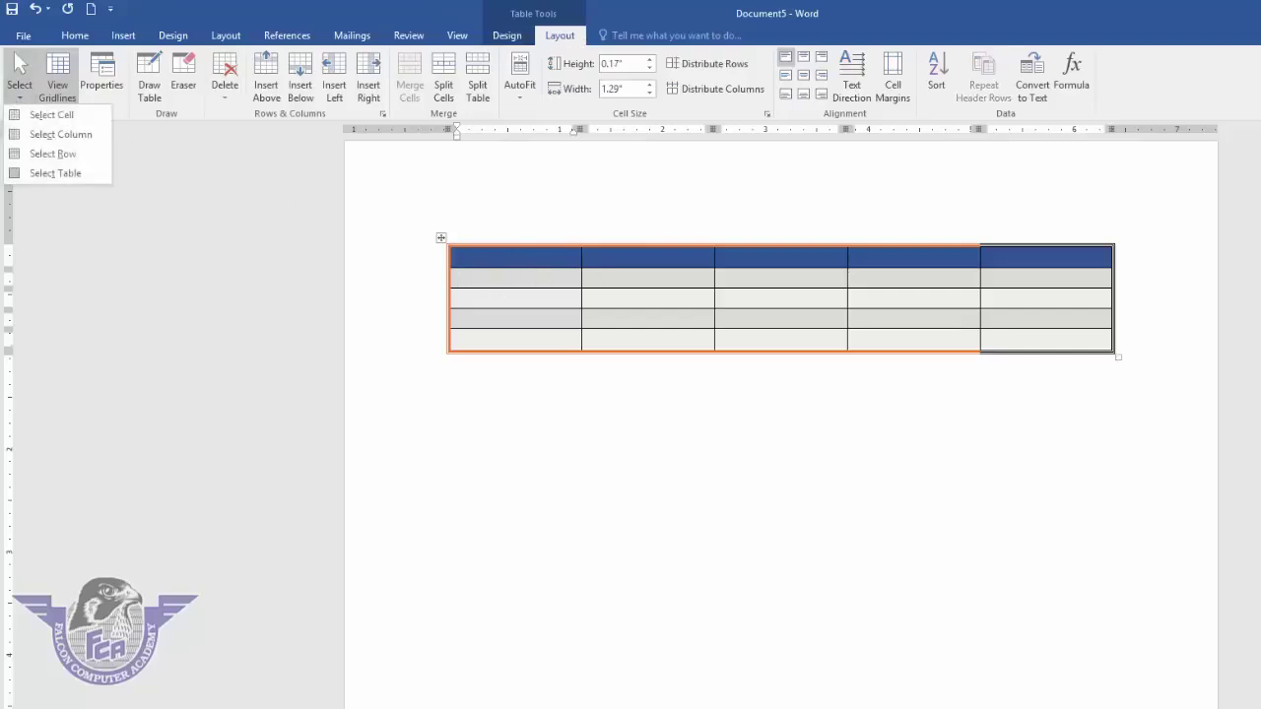
pyautogui.click(49, 115)
pyautogui.click(522, 292)
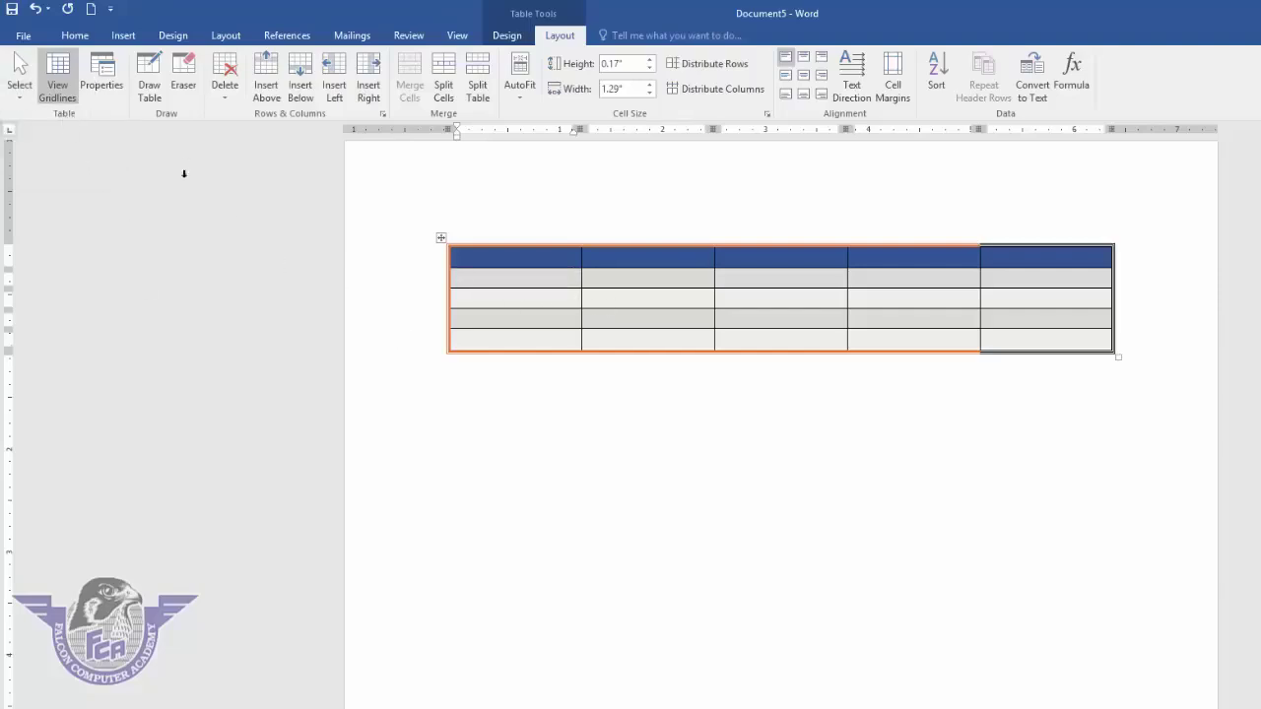
pyautogui.click(30, 104)
pyautogui.click(38, 131)
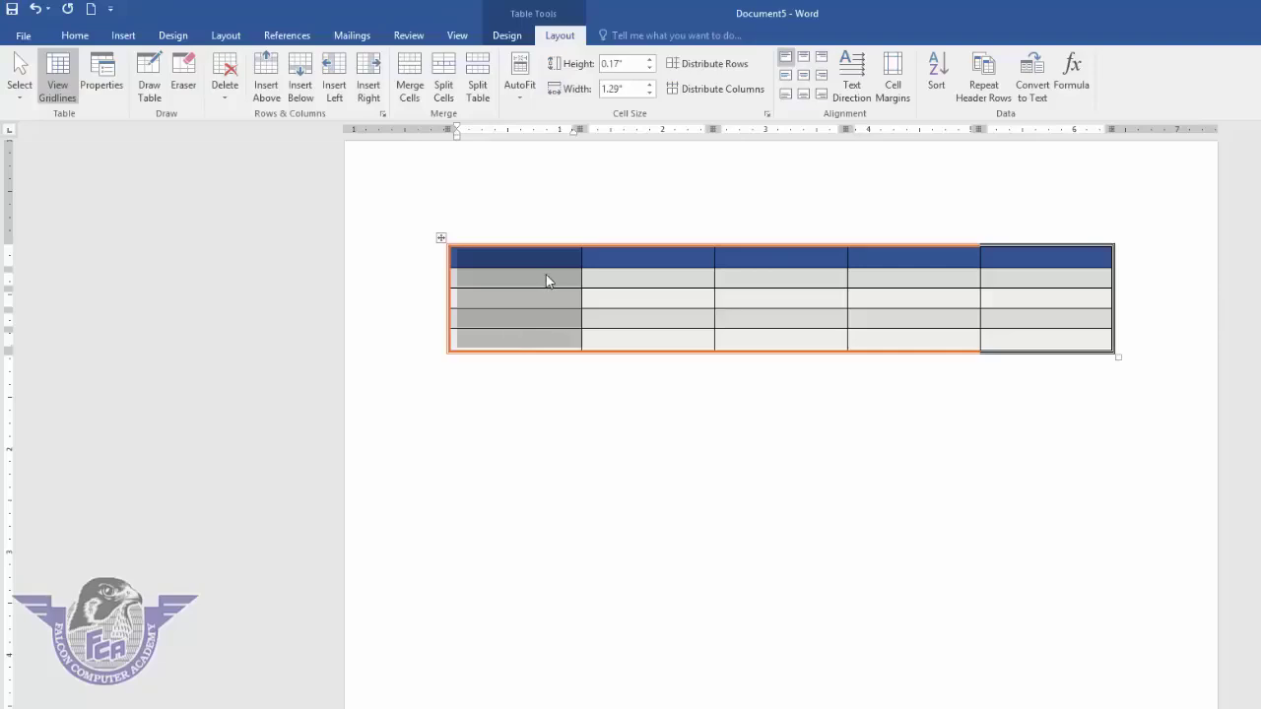
pyautogui.click(549, 281)
# - Use Layout > Select to select the second row, then the entire table
pyautogui.click(19, 91)
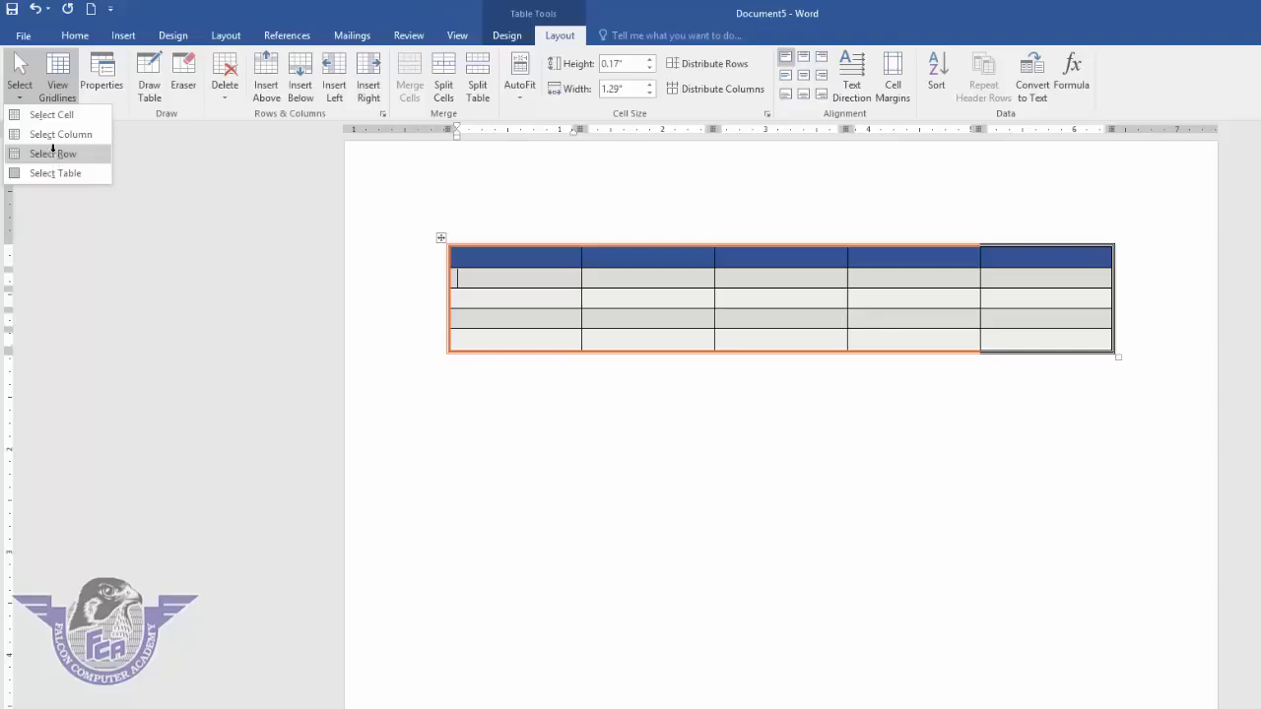
pyautogui.click(53, 154)
pyautogui.click(517, 283)
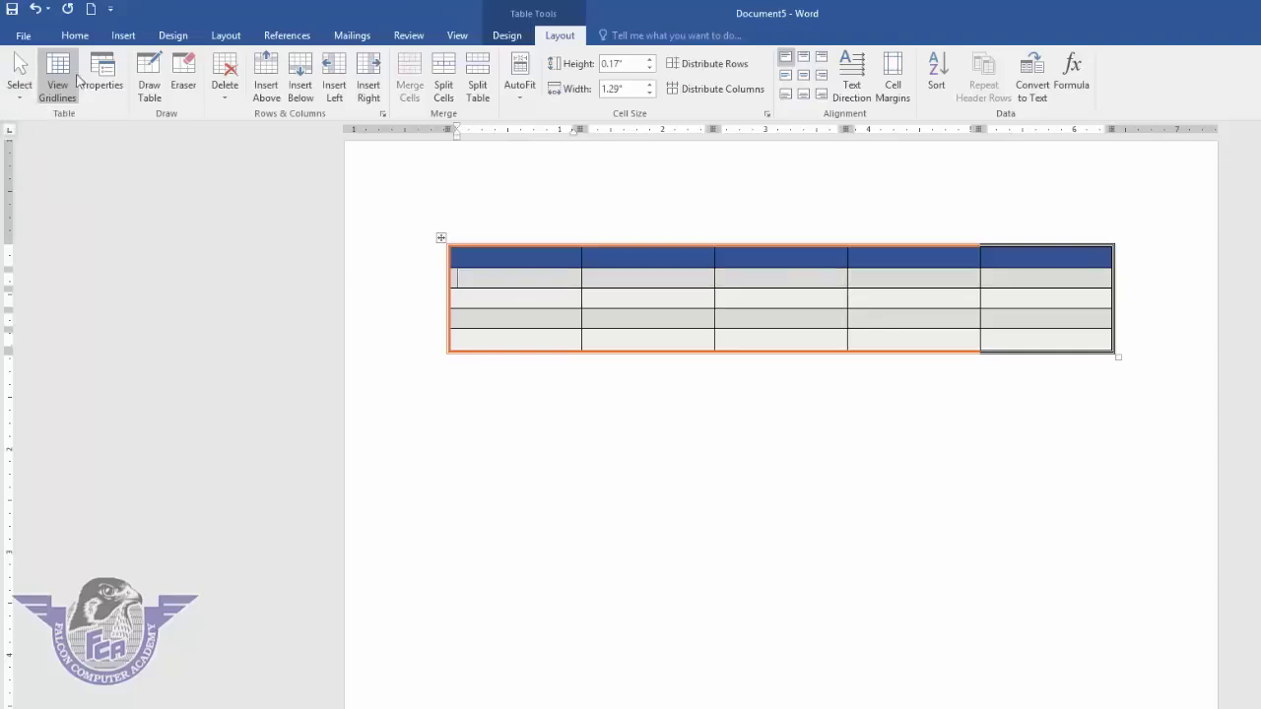
pyautogui.click(20, 89)
pyautogui.click(46, 173)
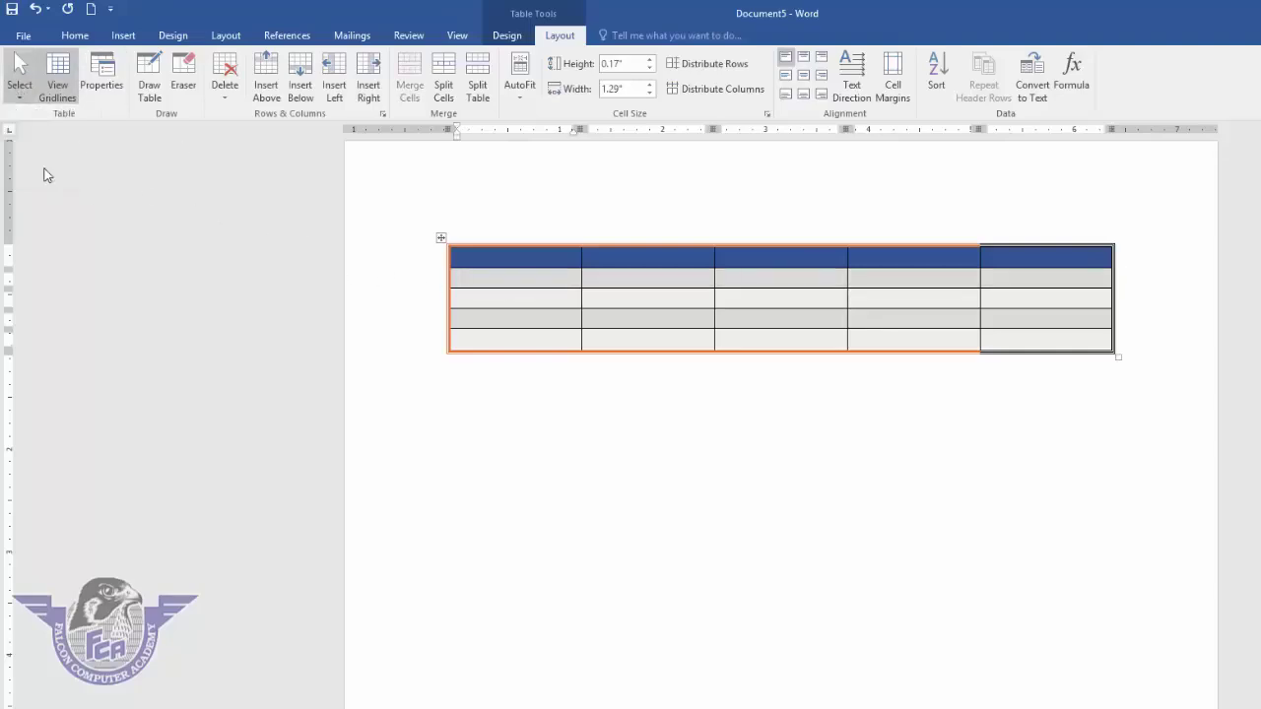
pyautogui.click(522, 288)
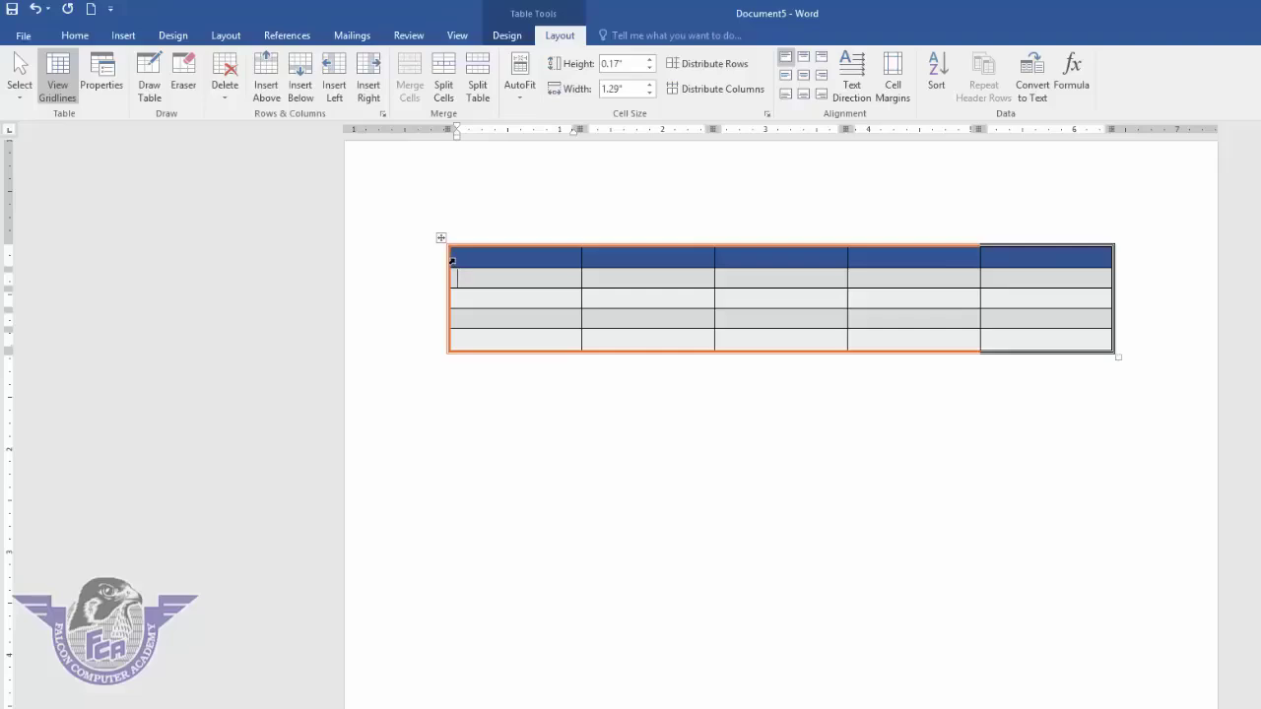
# - Select a header cell, the header row, a column and the whole table by clicking directly
pyautogui.click(452, 260)
pyautogui.click(487, 260)
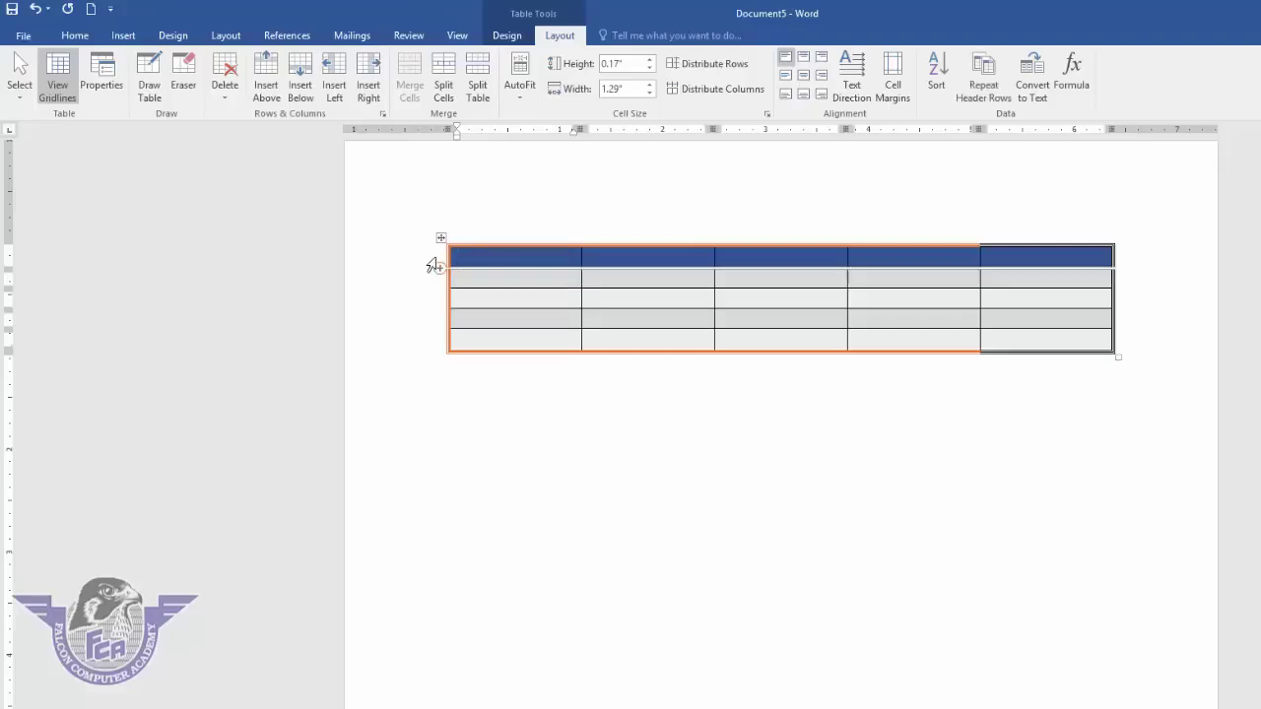
pyautogui.click(469, 262)
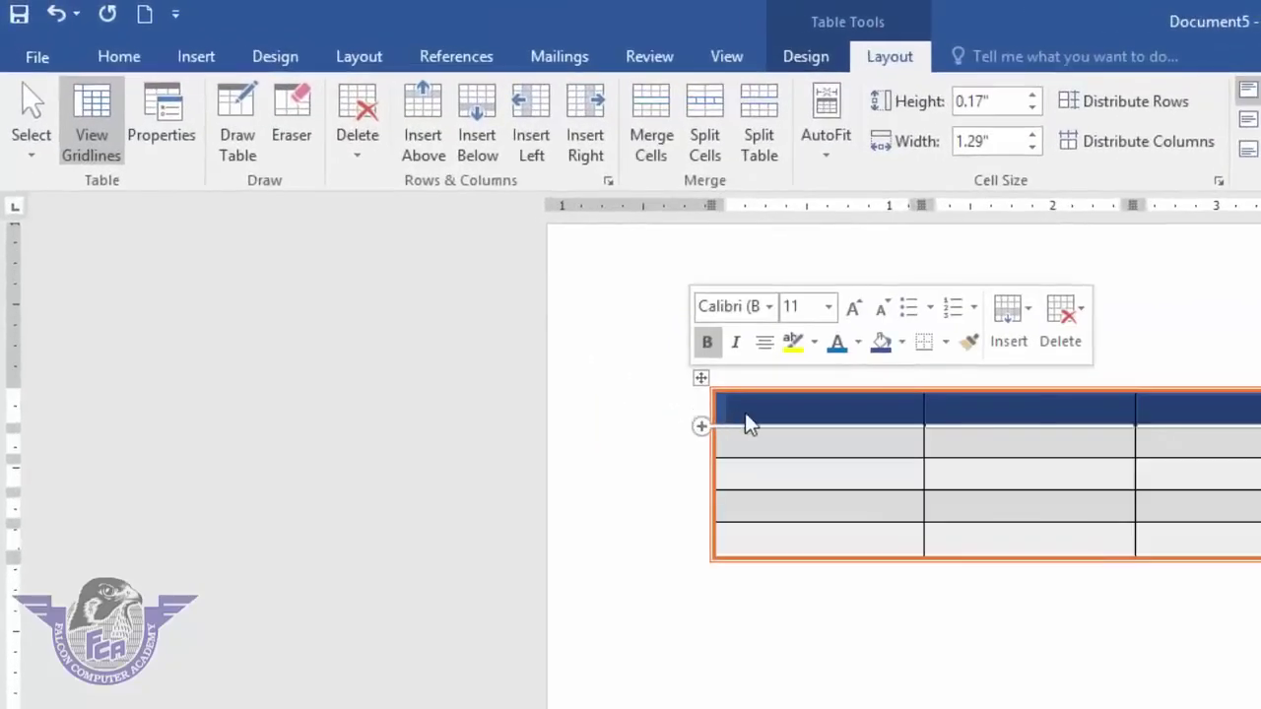
pyautogui.click(776, 416)
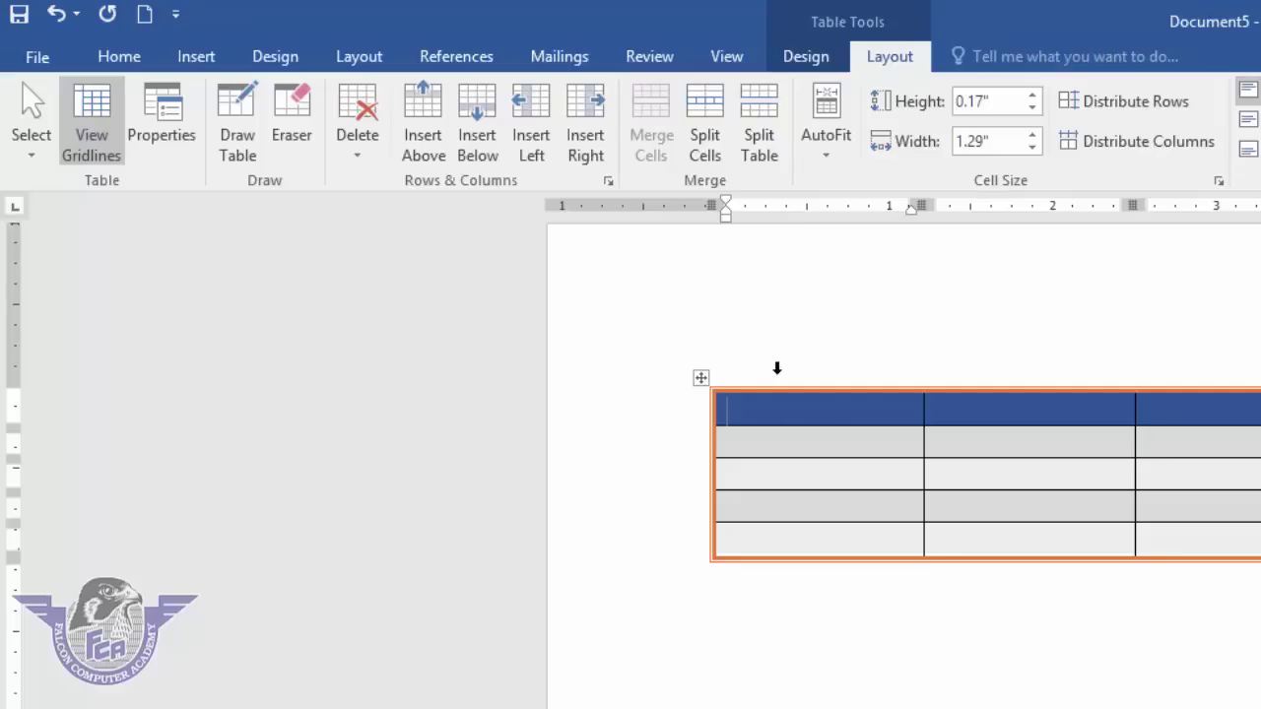
pyautogui.click(777, 369)
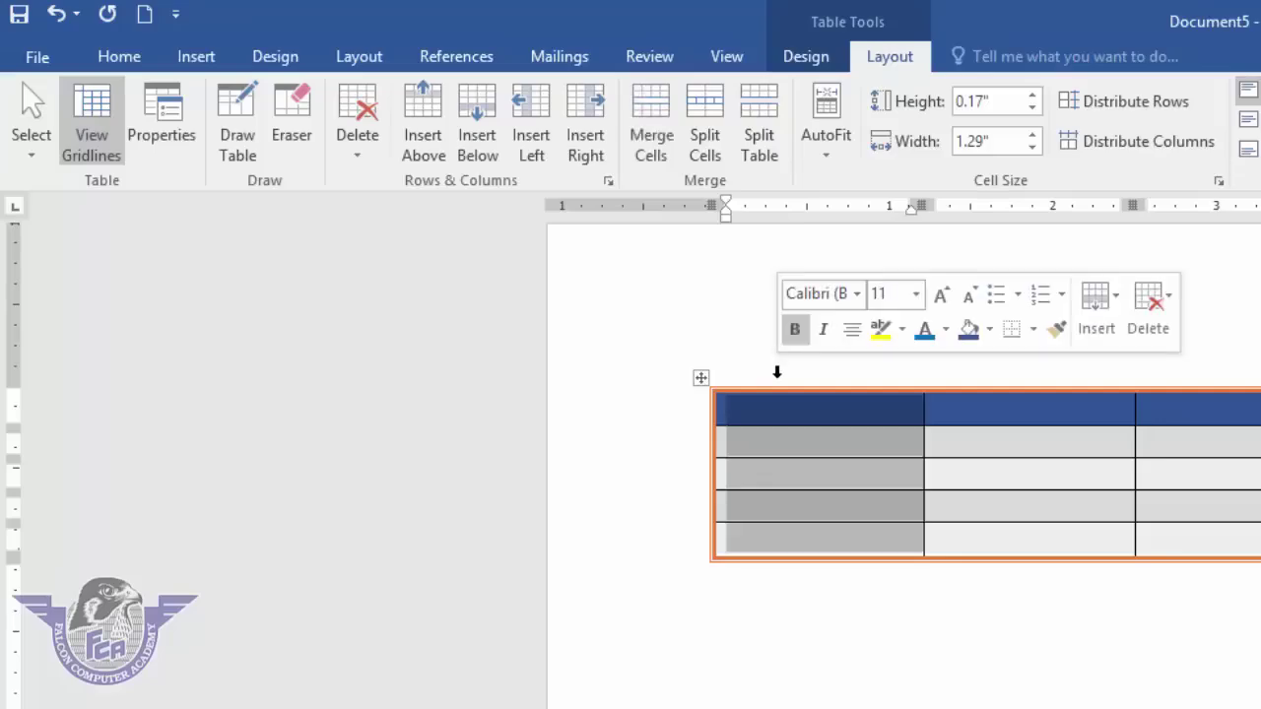
pyautogui.click(774, 417)
pyautogui.click(701, 378)
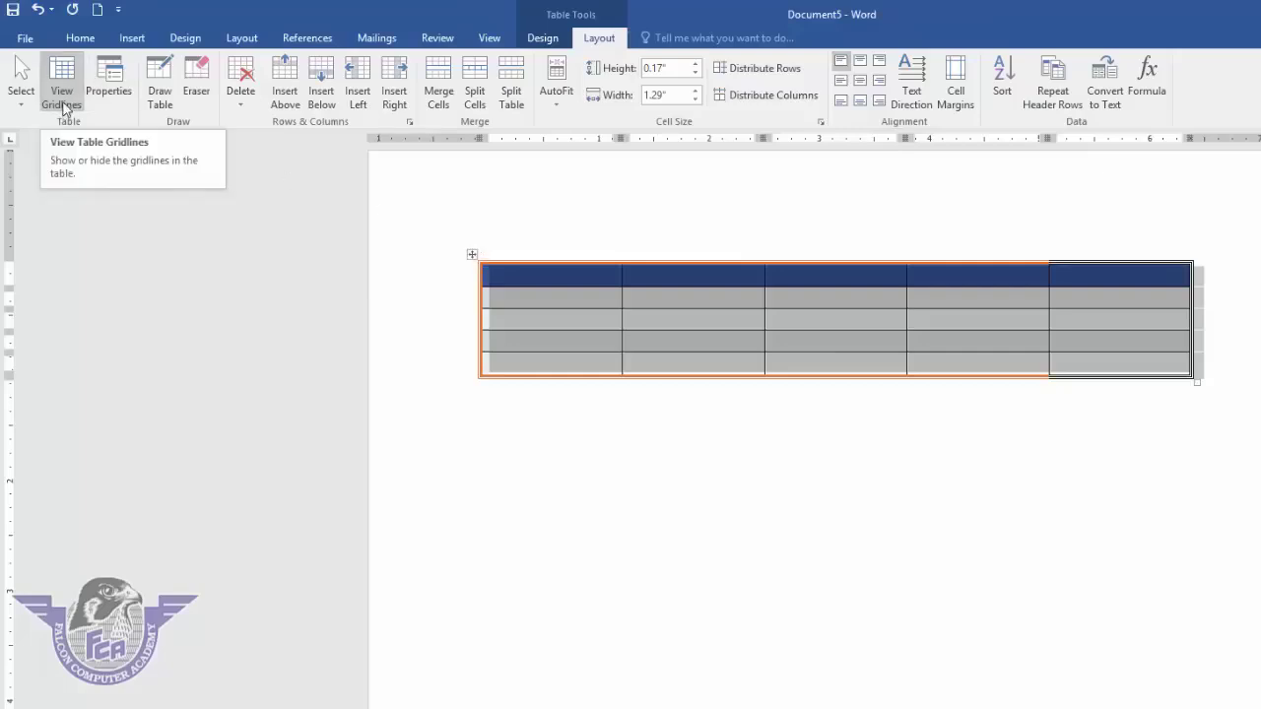
pyautogui.click(605, 414)
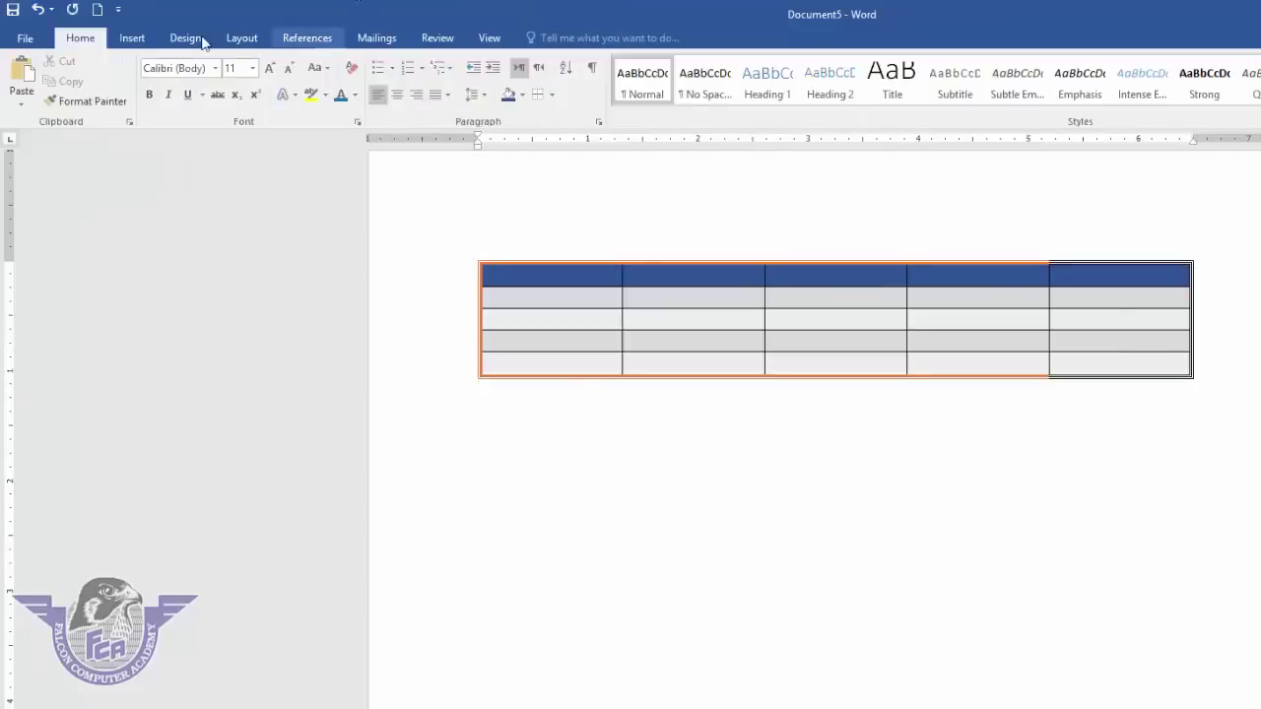
# - Insert an 8-column by 7-row table beneath the first table
pyautogui.click(134, 38)
pyautogui.click(141, 106)
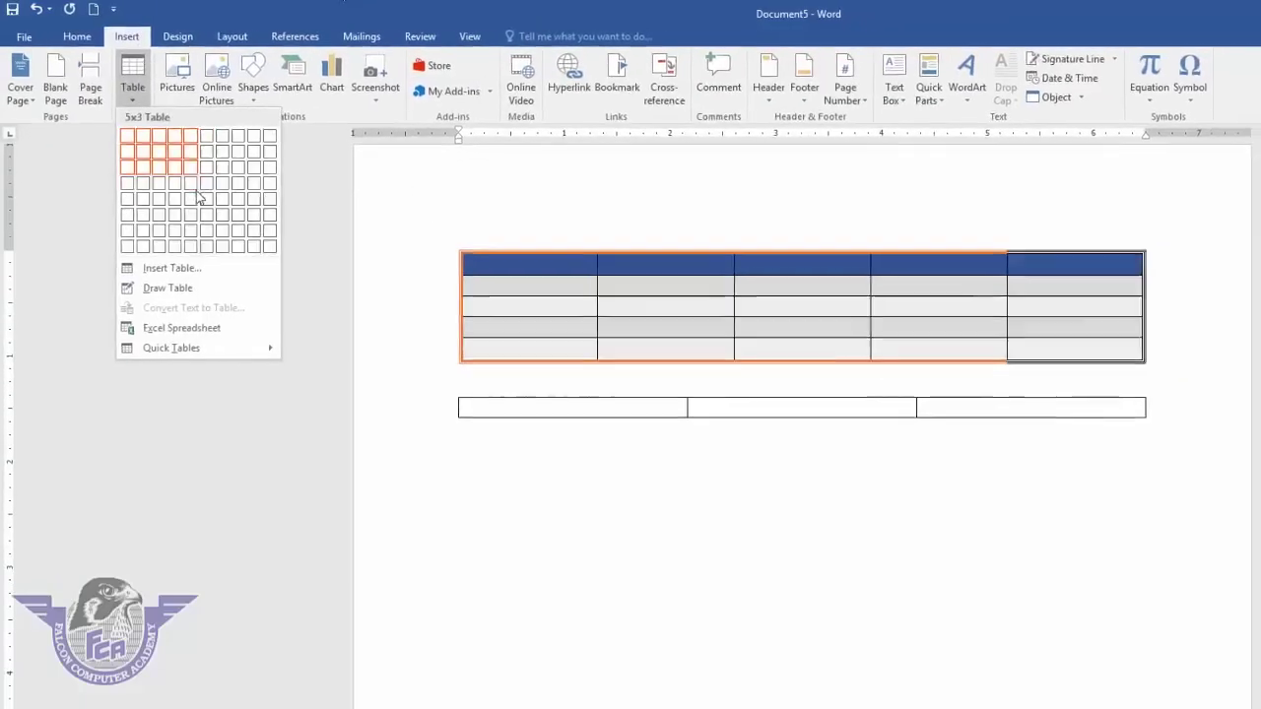
pyautogui.click(239, 244)
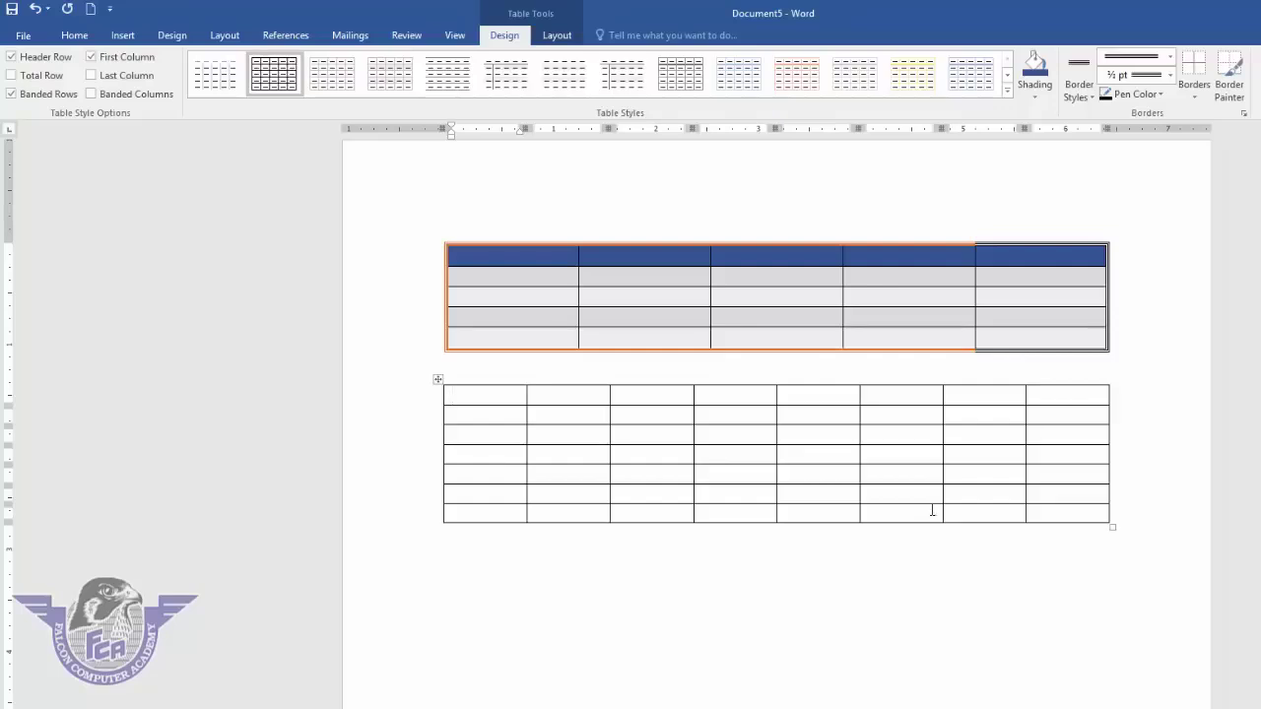
pyautogui.click(437, 380)
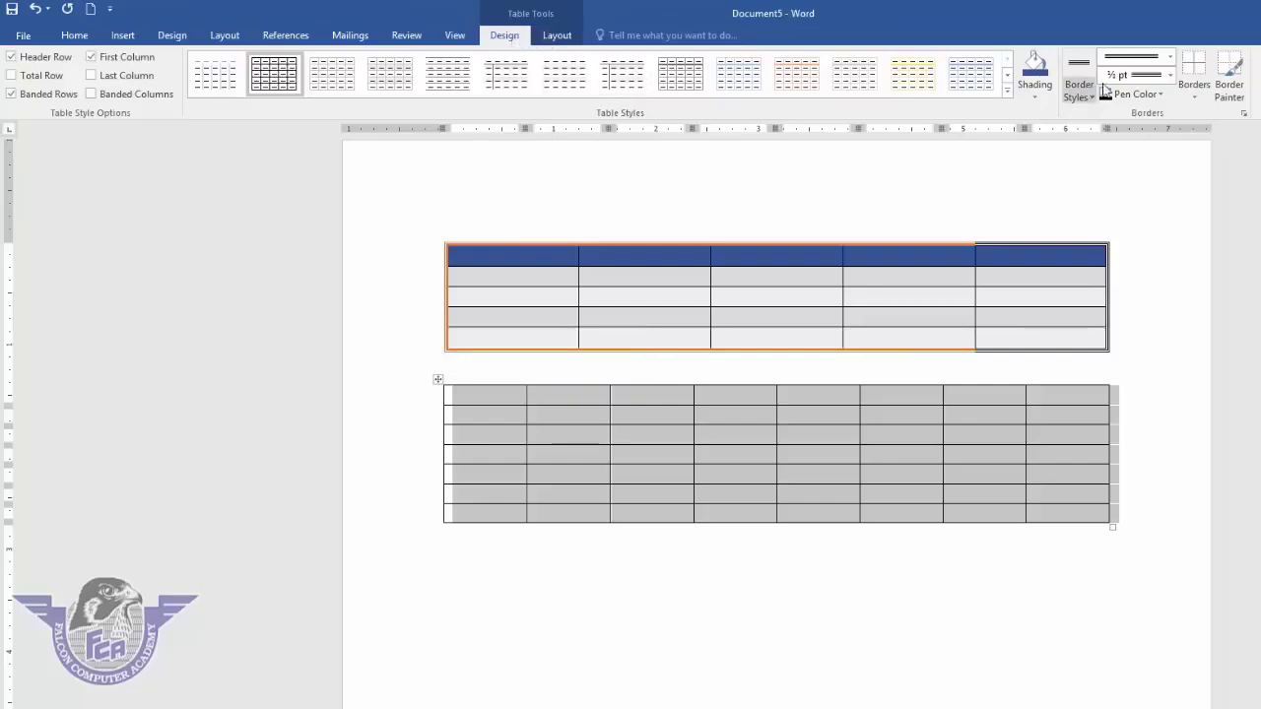
# - Apply No Border to the whole second table
pyautogui.click(1194, 91)
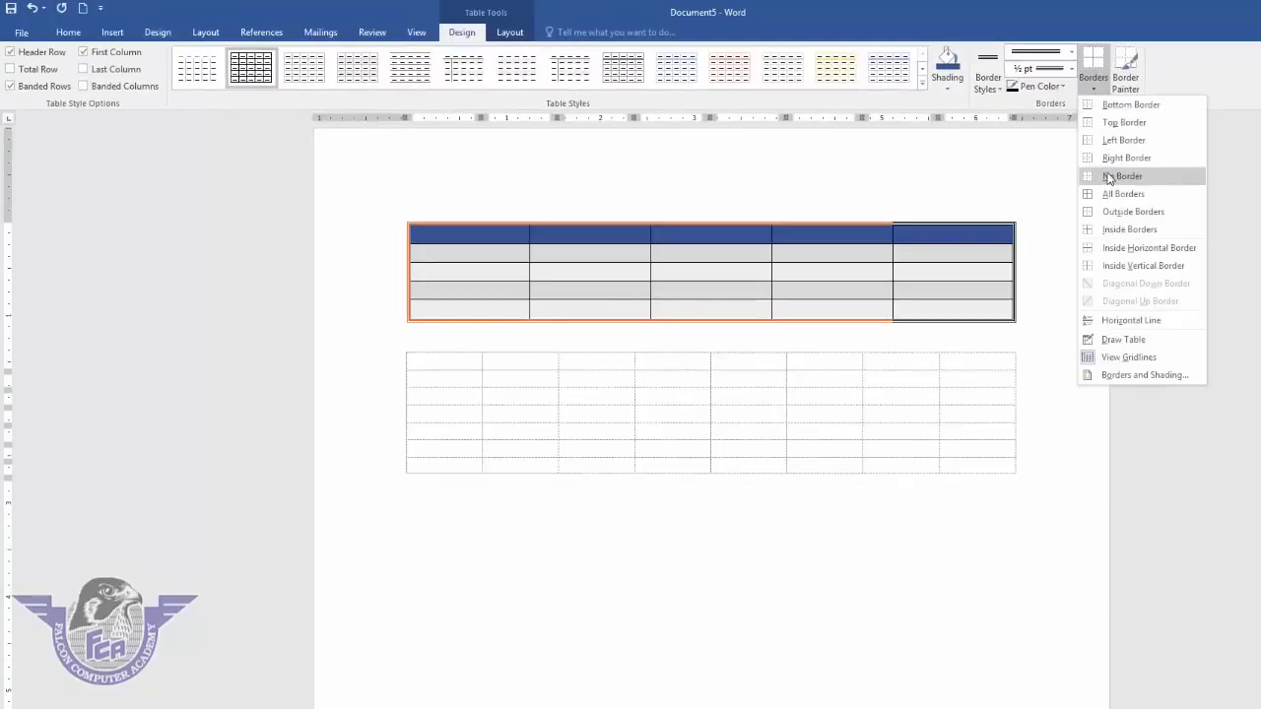
pyautogui.click(1108, 177)
pyautogui.click(477, 363)
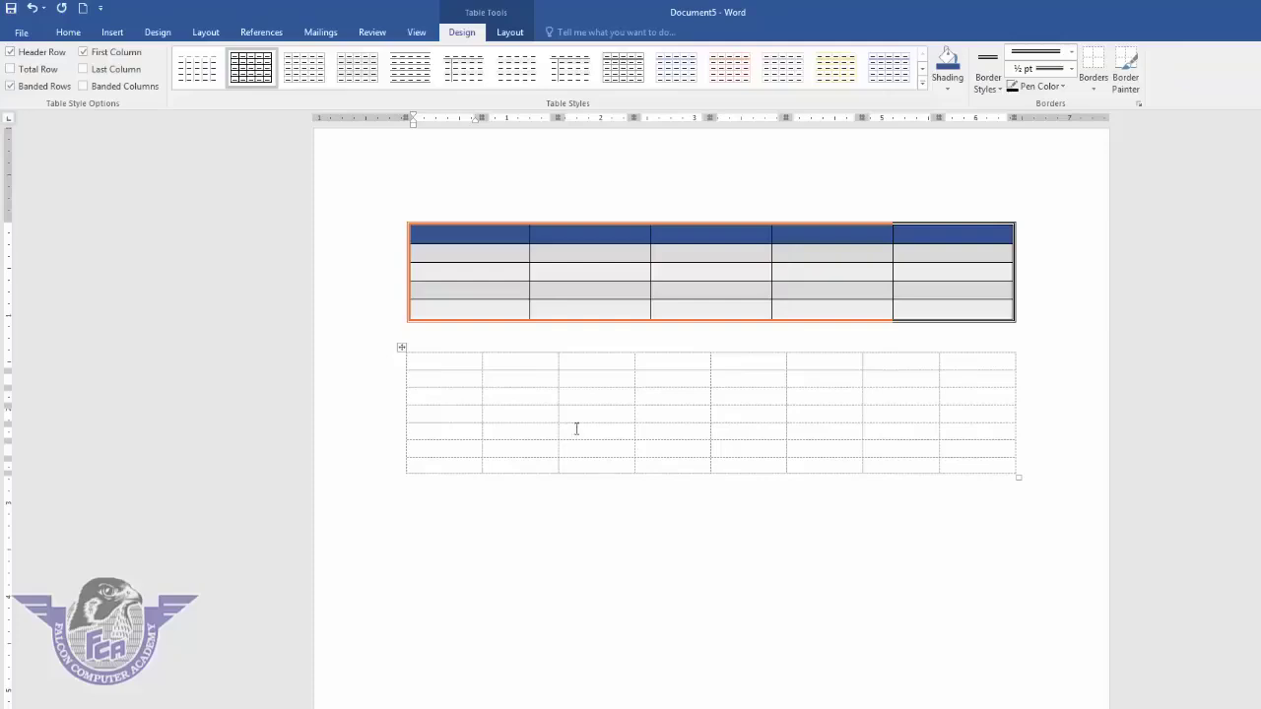
# - Toggle View Gridlines off and on, then narrow the table's columns to about 0.45"
pyautogui.click(509, 31)
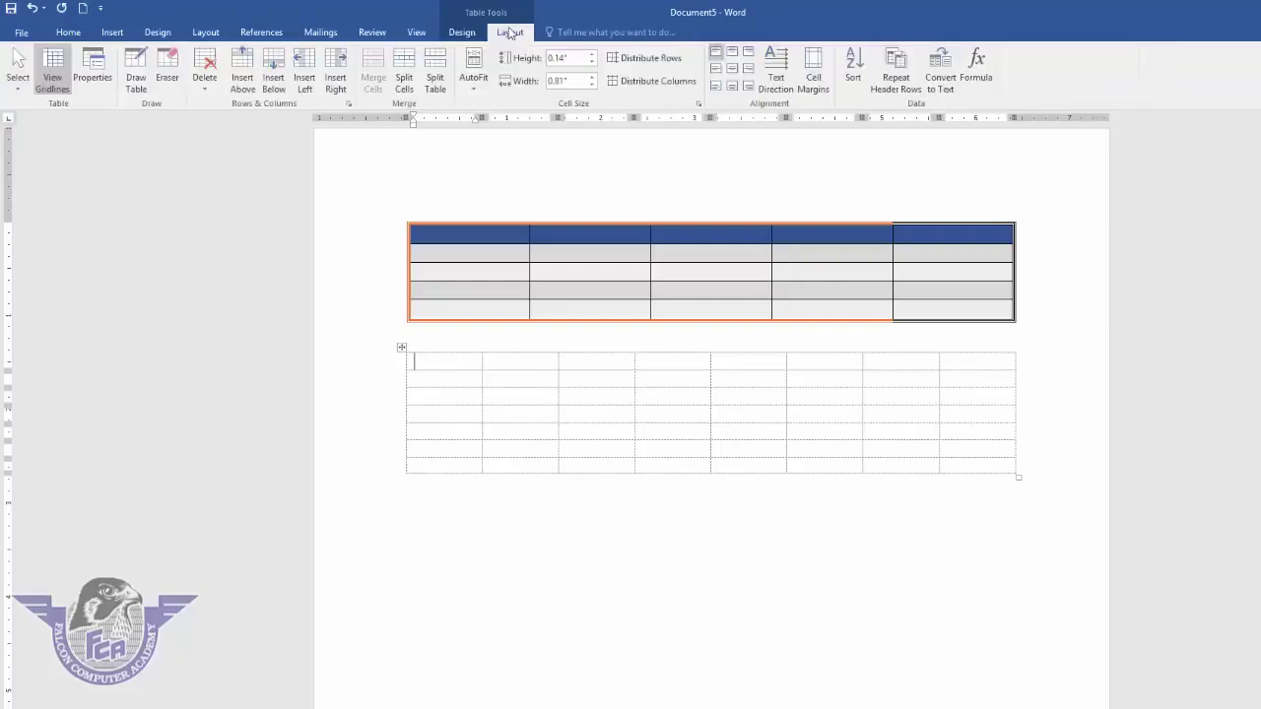
pyautogui.click(54, 74)
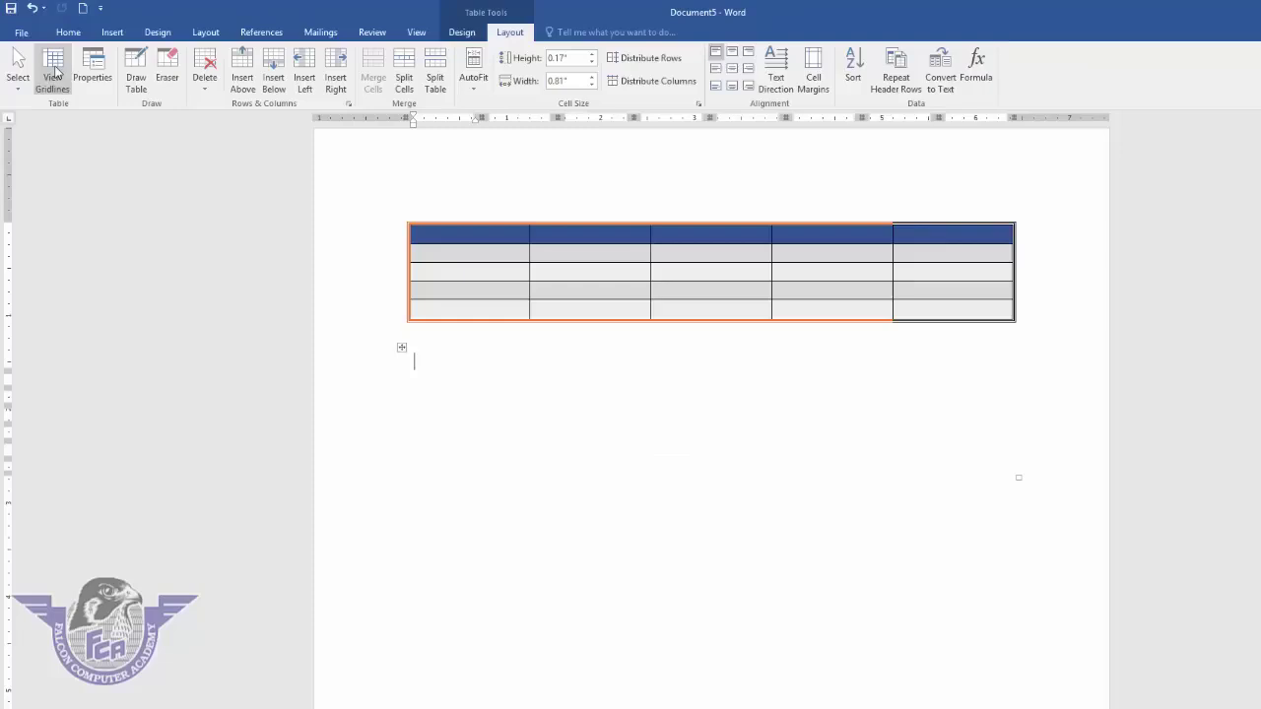
pyautogui.click(57, 74)
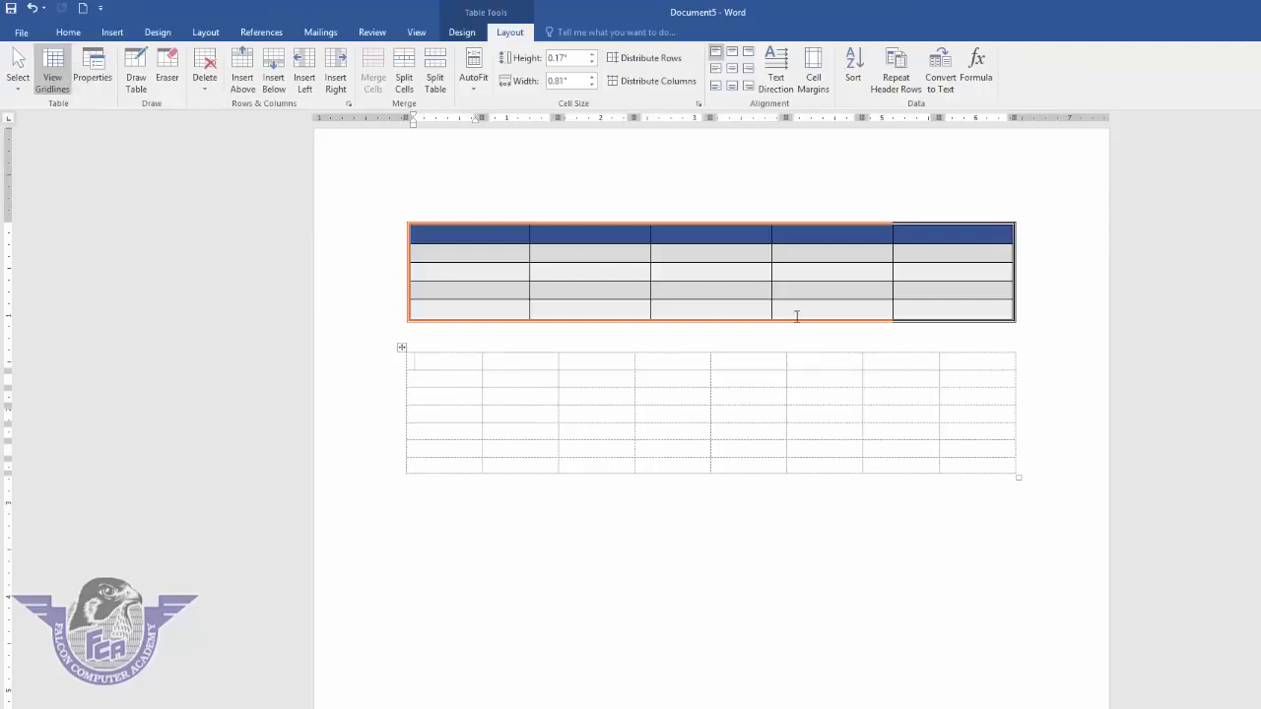
pyautogui.moveTo(1017, 476); pyautogui.dragTo(740, 461)
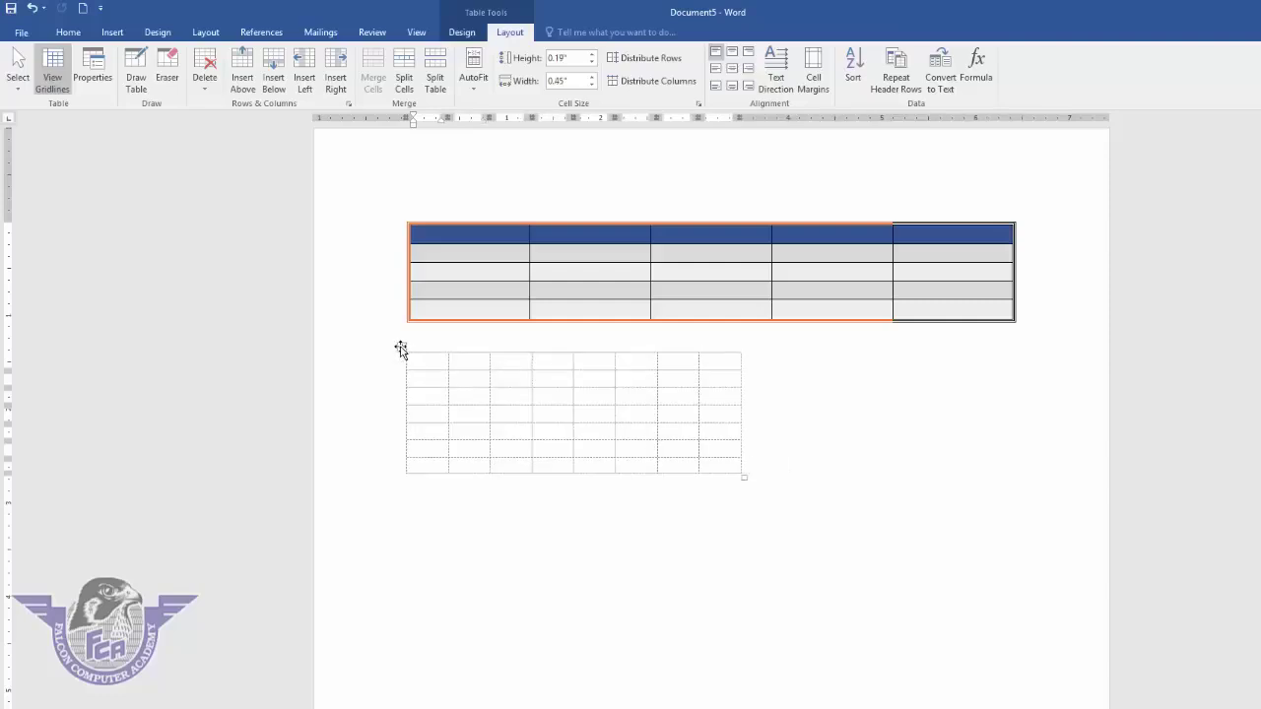
# - Set the second table's alignment to Center in Table Properties
pyautogui.click(401, 347)
pyautogui.click(93, 71)
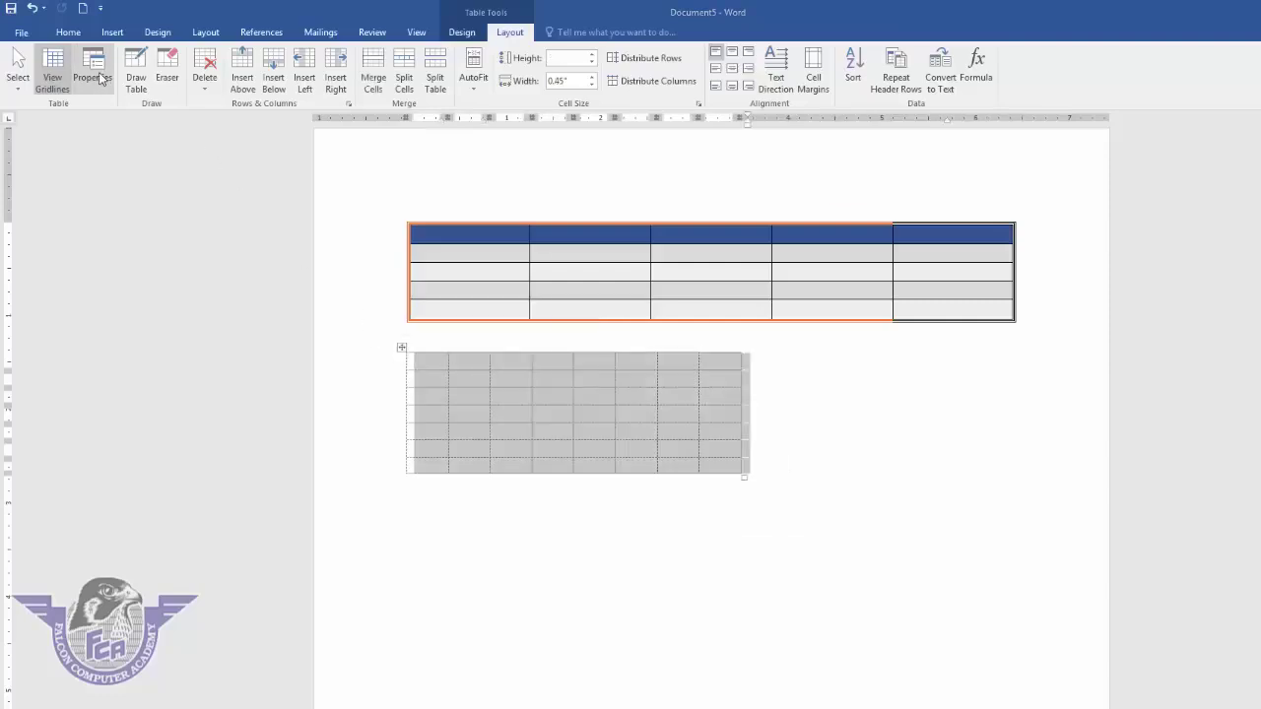
pyautogui.click(635, 335)
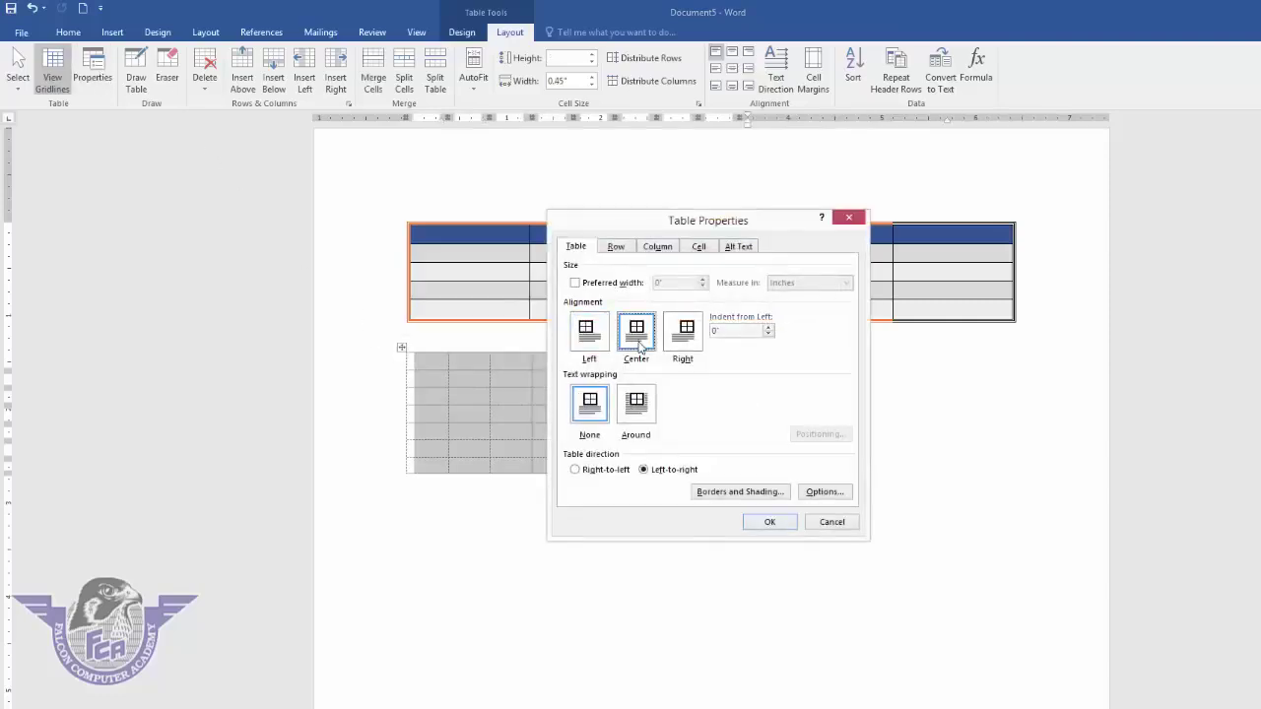
pyautogui.click(770, 522)
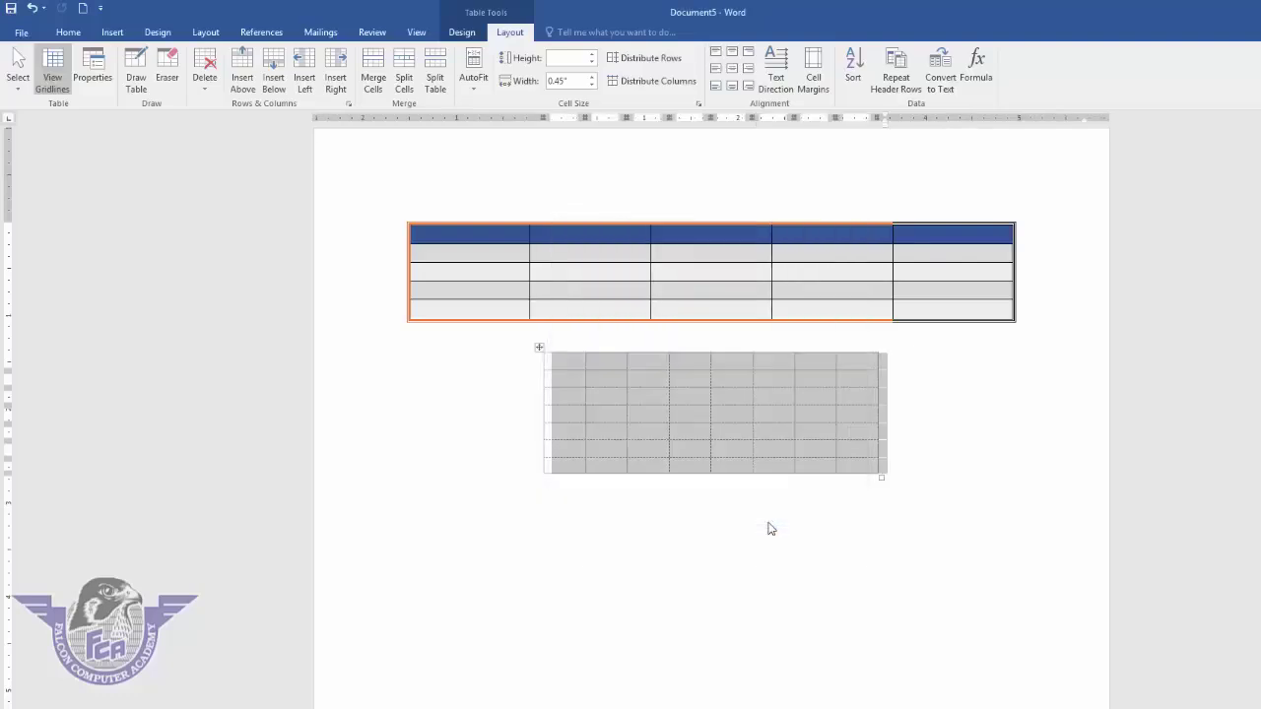
# - Change the gridline table's alignment to Left in Table Properties
pyautogui.click(91, 78)
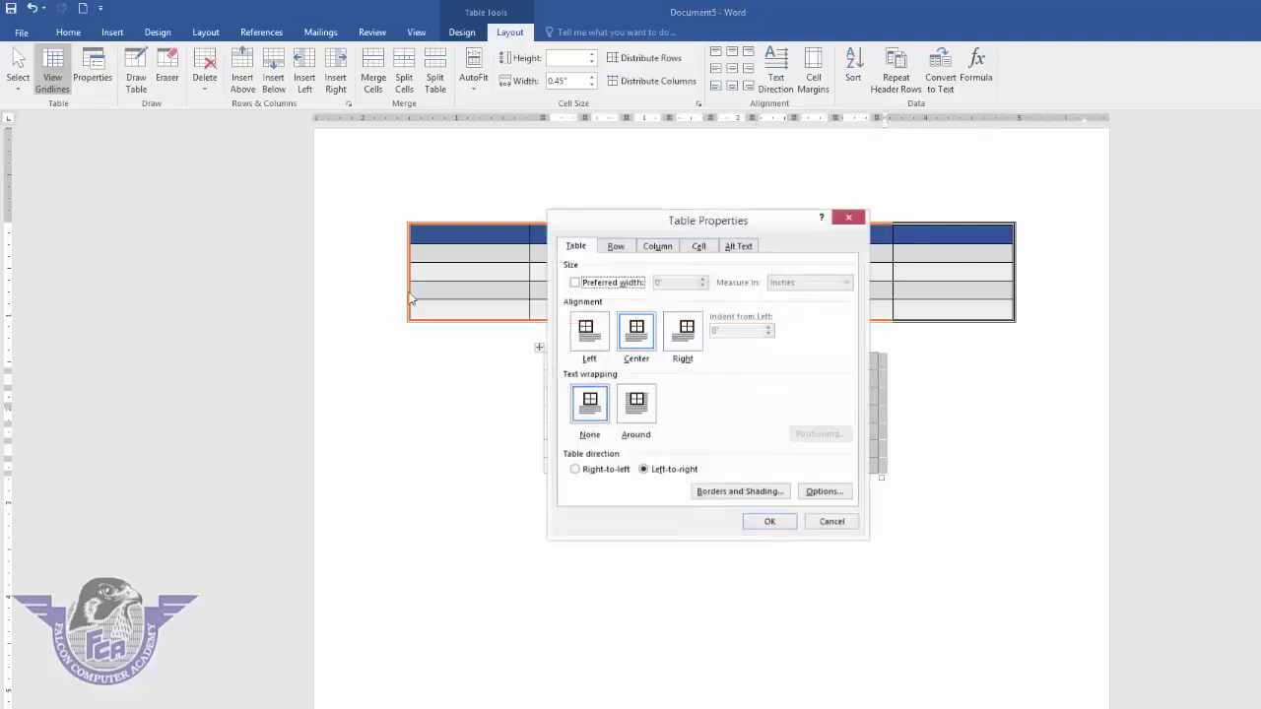
pyautogui.click(602, 333)
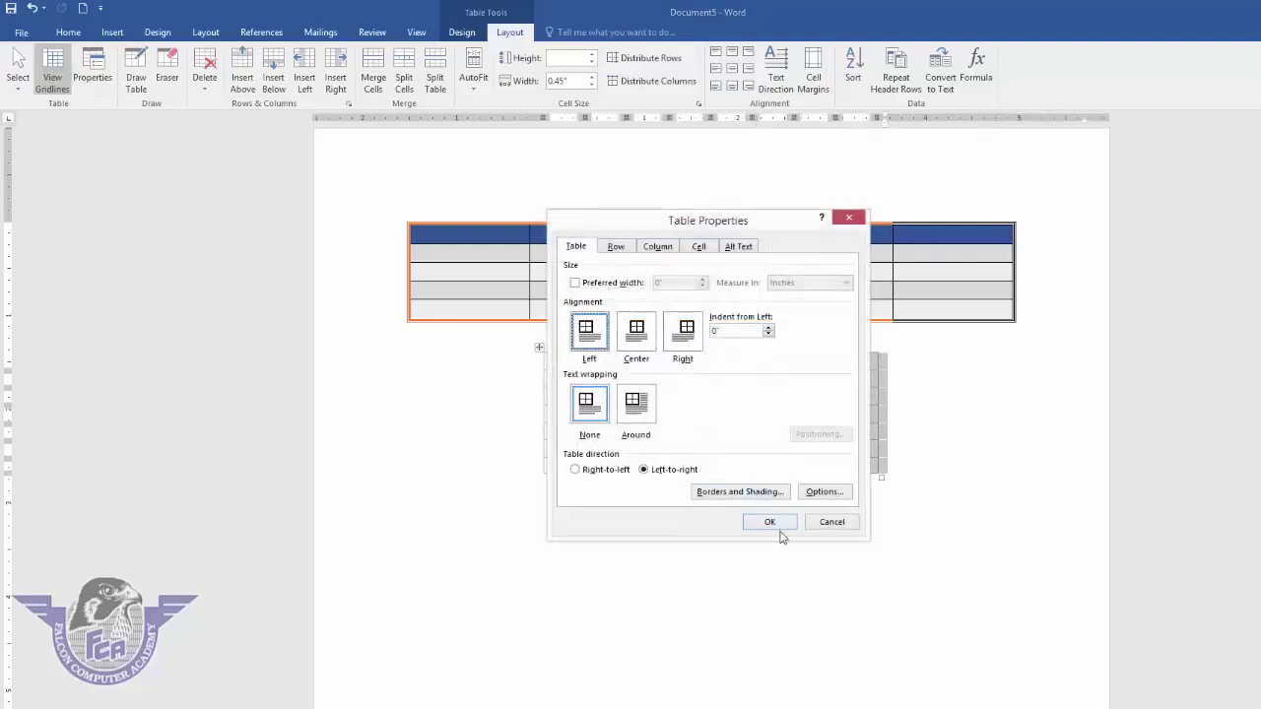
pyautogui.click(768, 522)
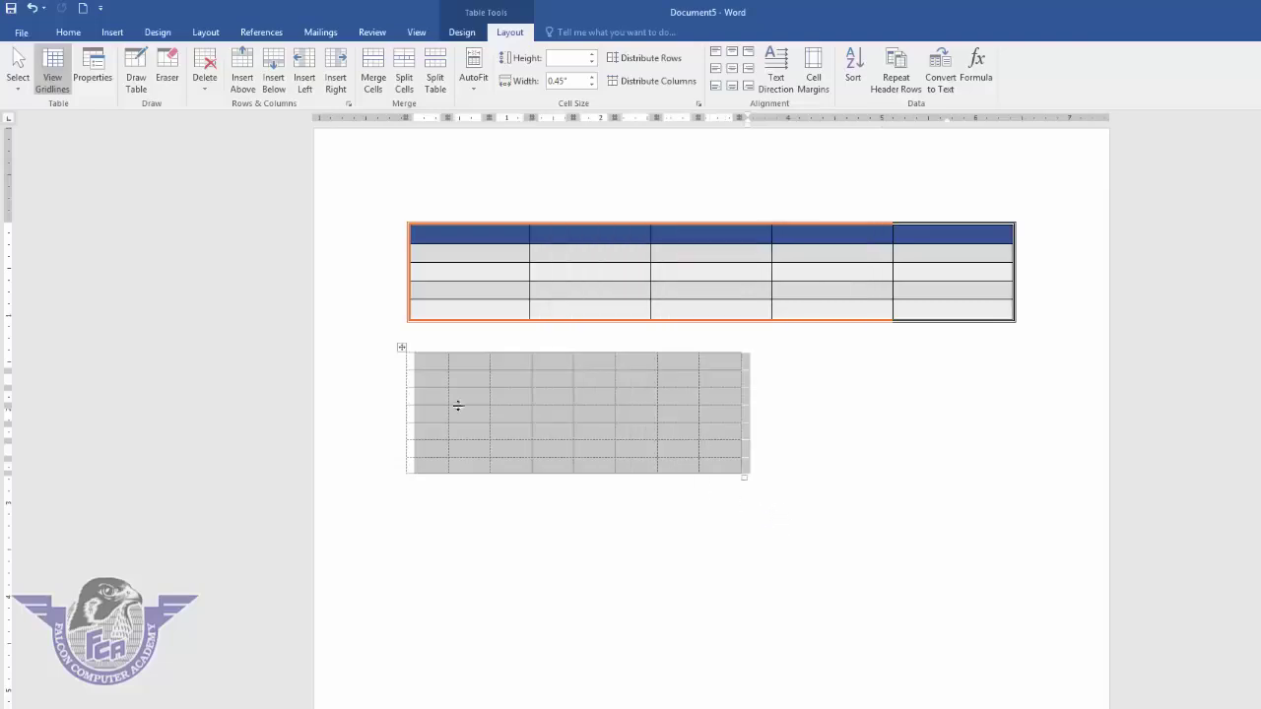
pyautogui.click(138, 87)
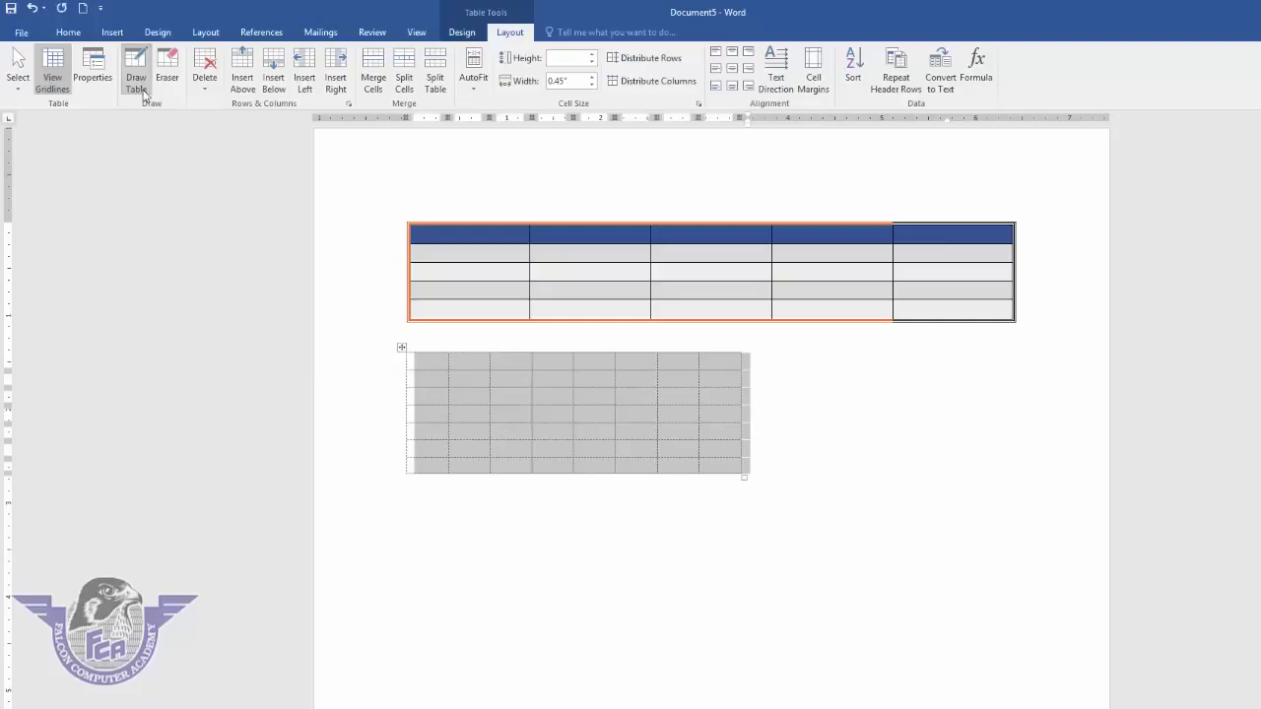
# - Draw a table outline below the grey table with one row line and three column lines
pyautogui.moveTo(424, 505)
pyautogui.mouseDown()
pyautogui.moveTo(739, 604)
pyautogui.moveTo(893, 615)
pyautogui.mouseUp()
pyautogui.moveTo(594, 529); pyautogui.dragTo(596, 611)
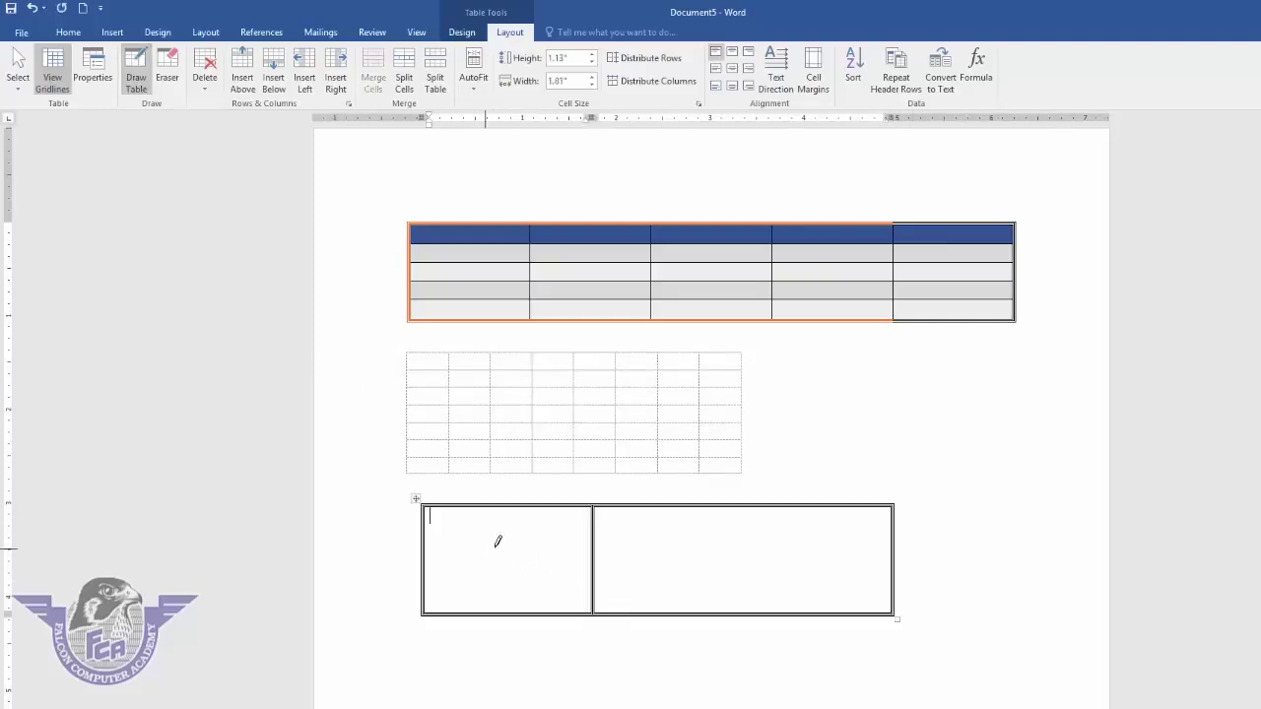
pyautogui.moveTo(496, 545); pyautogui.dragTo(680, 549)
pyautogui.moveTo(526, 518); pyautogui.dragTo(529, 613)
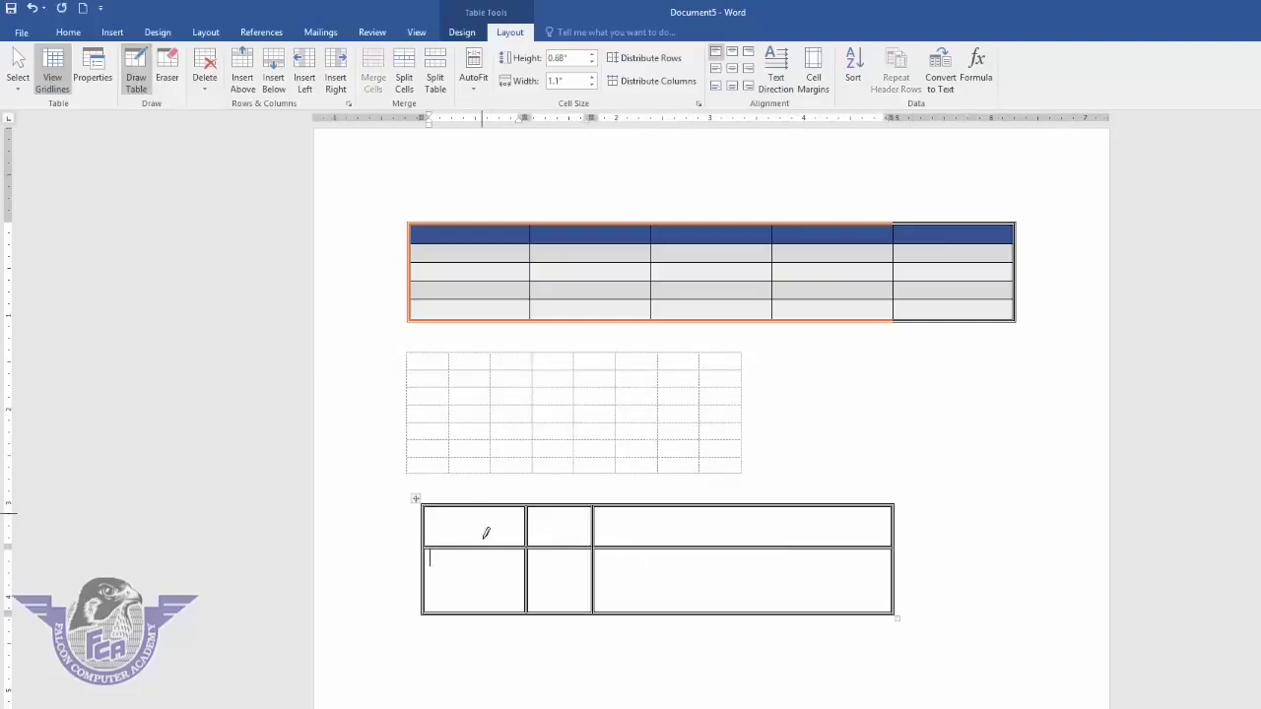
pyautogui.moveTo(484, 526); pyautogui.dragTo(482, 612)
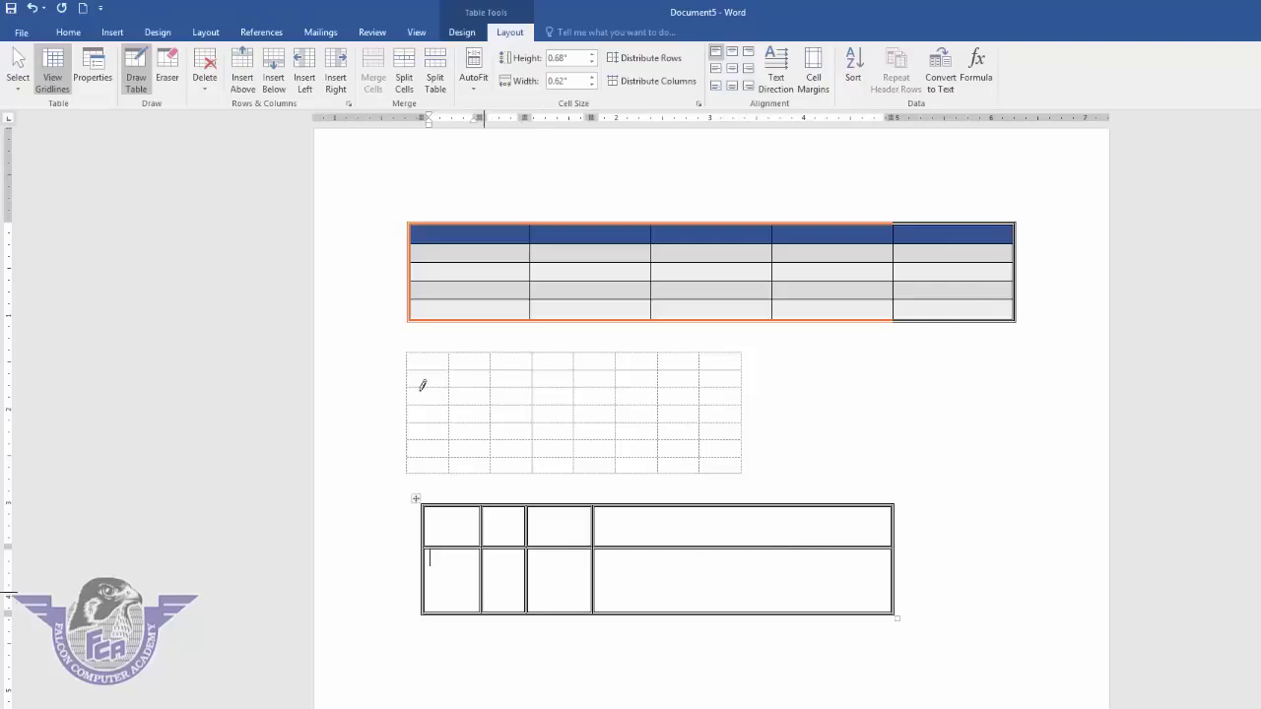
# - Set the border pen to a single solid 1½ pt line in a theme colour
pyautogui.click(462, 31)
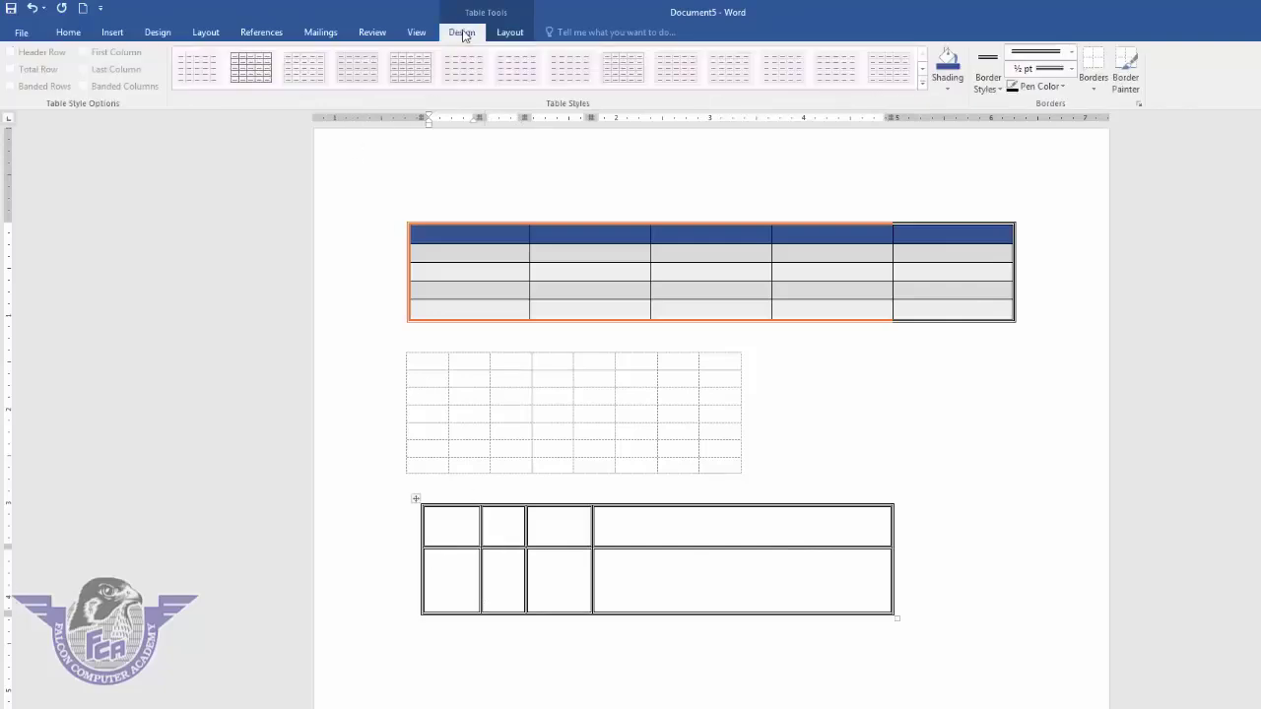
pyautogui.click(1046, 63)
pyautogui.click(1044, 89)
pyautogui.click(1048, 69)
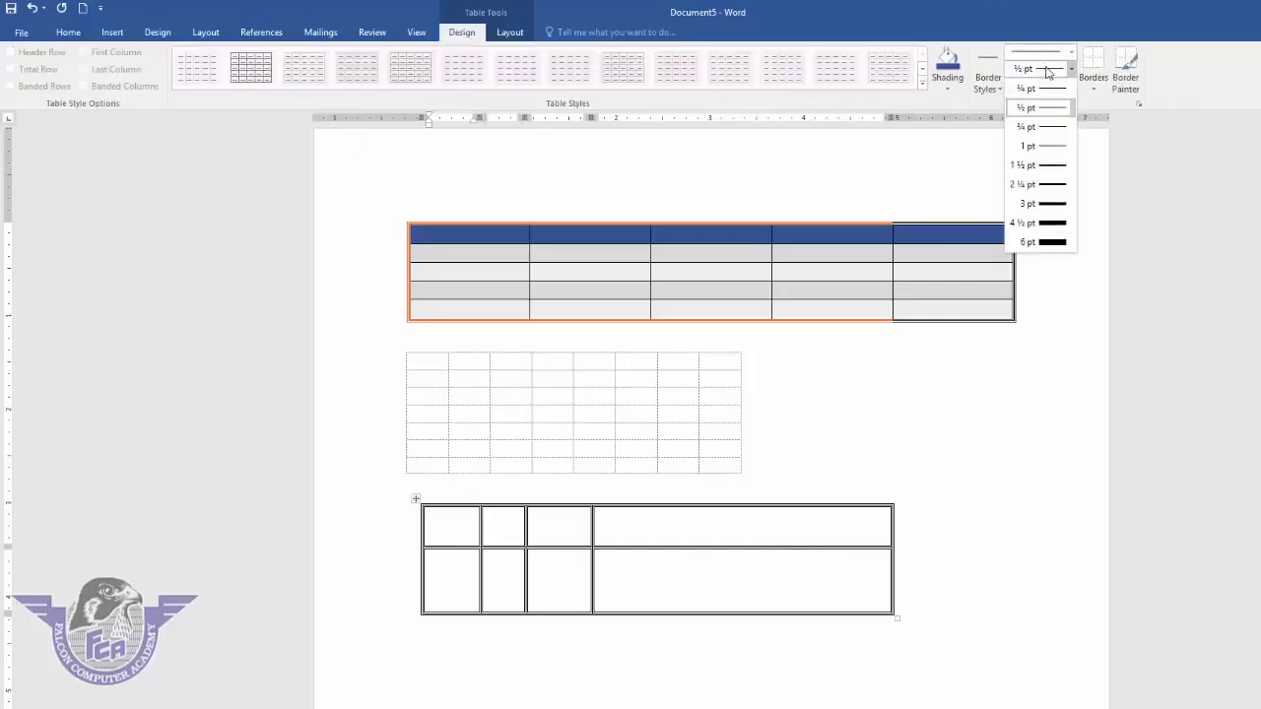
pyautogui.click(1049, 164)
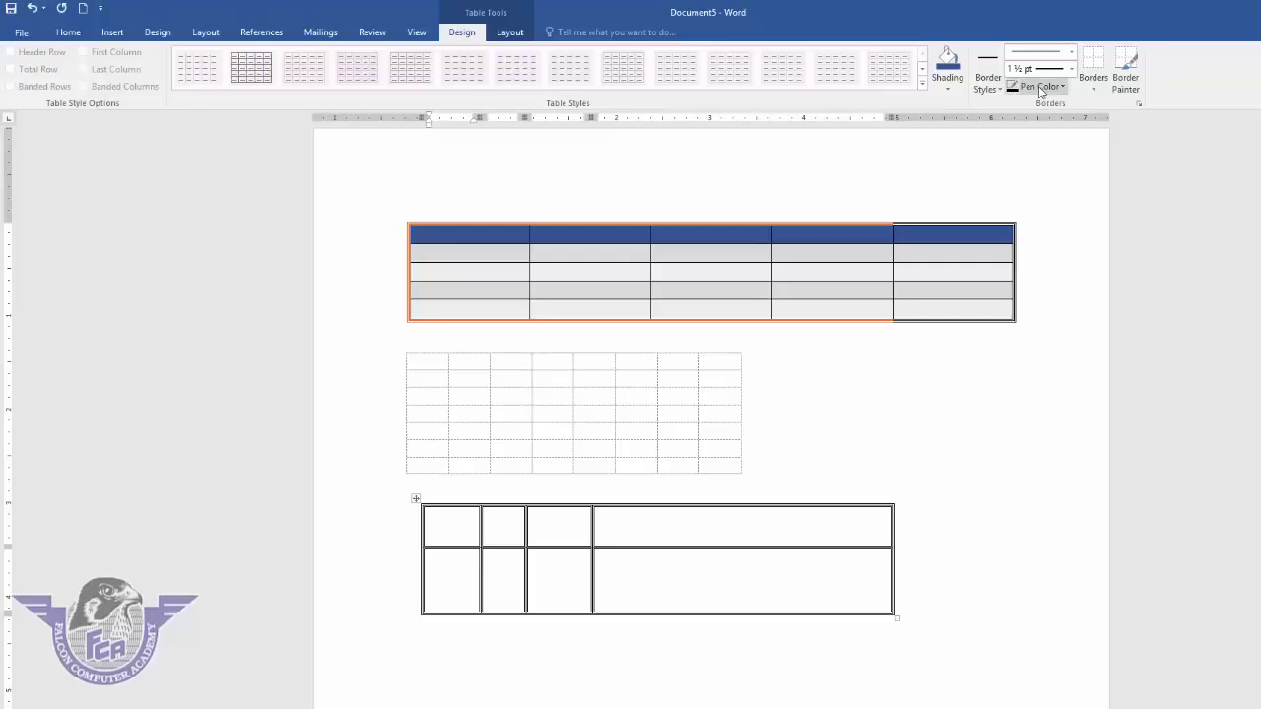
pyautogui.click(1043, 86)
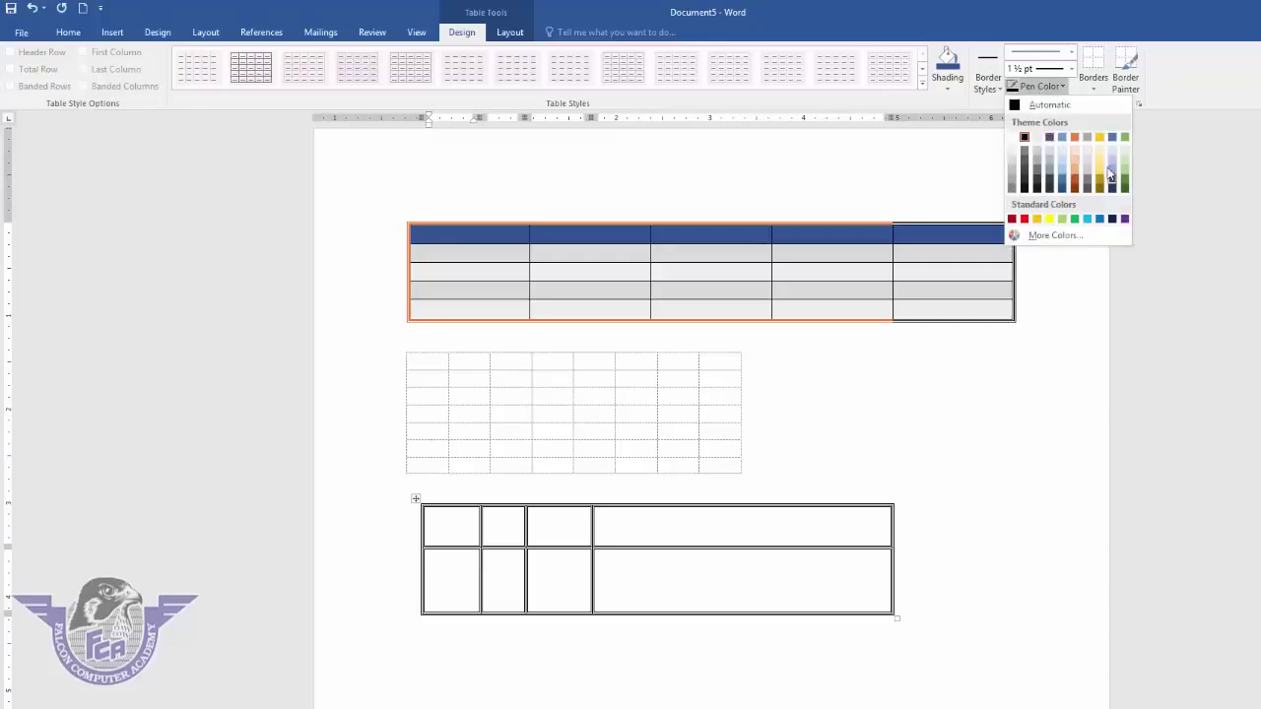
pyautogui.click(1111, 137)
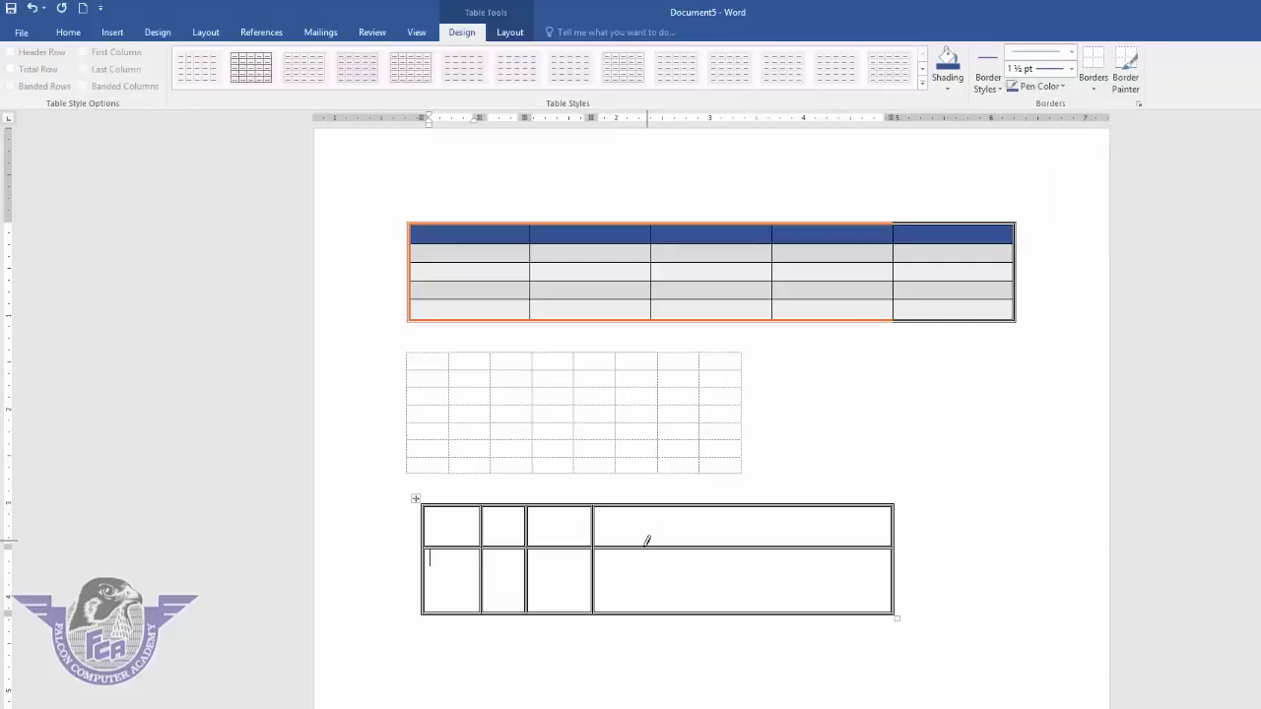
# - Draw extra vertical and horizontal blue borders subdividing the table's right cell
pyautogui.moveTo(665, 522); pyautogui.dragTo(666, 603)
pyautogui.moveTo(710, 567); pyautogui.dragTo(711, 571)
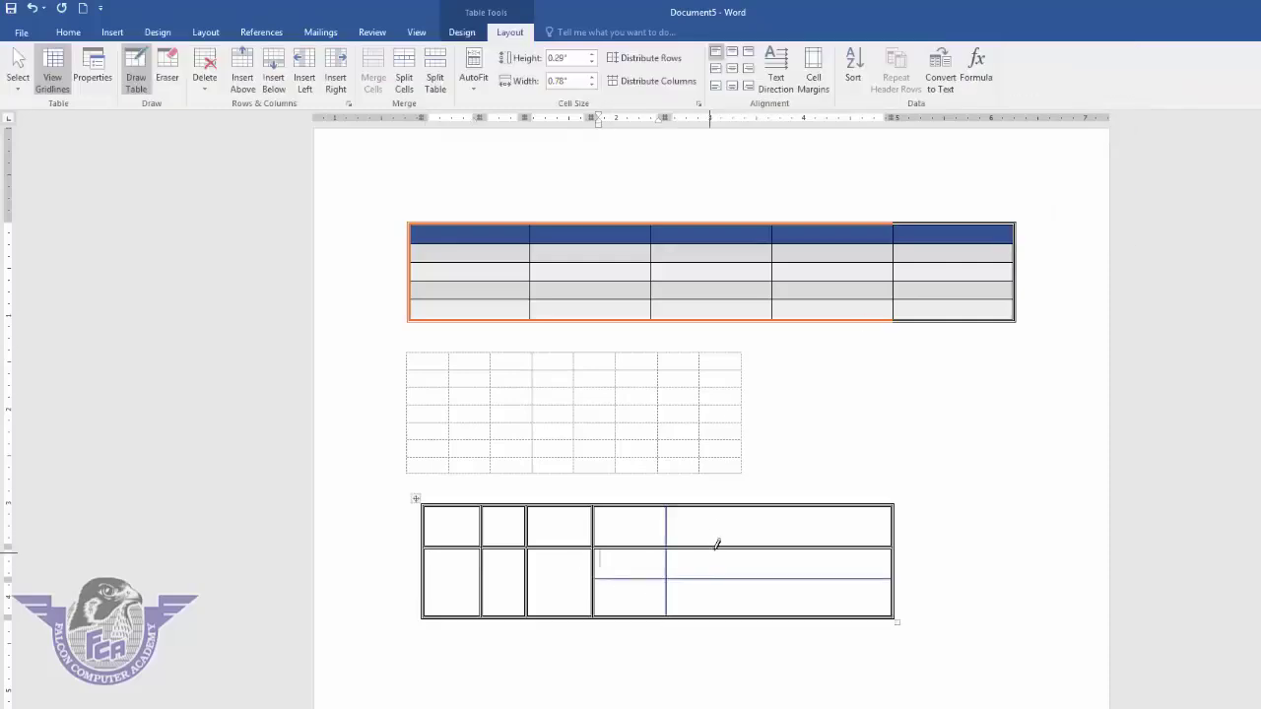
pyautogui.moveTo(719, 509); pyautogui.dragTo(720, 613)
pyautogui.moveTo(701, 557); pyautogui.dragTo(829, 547)
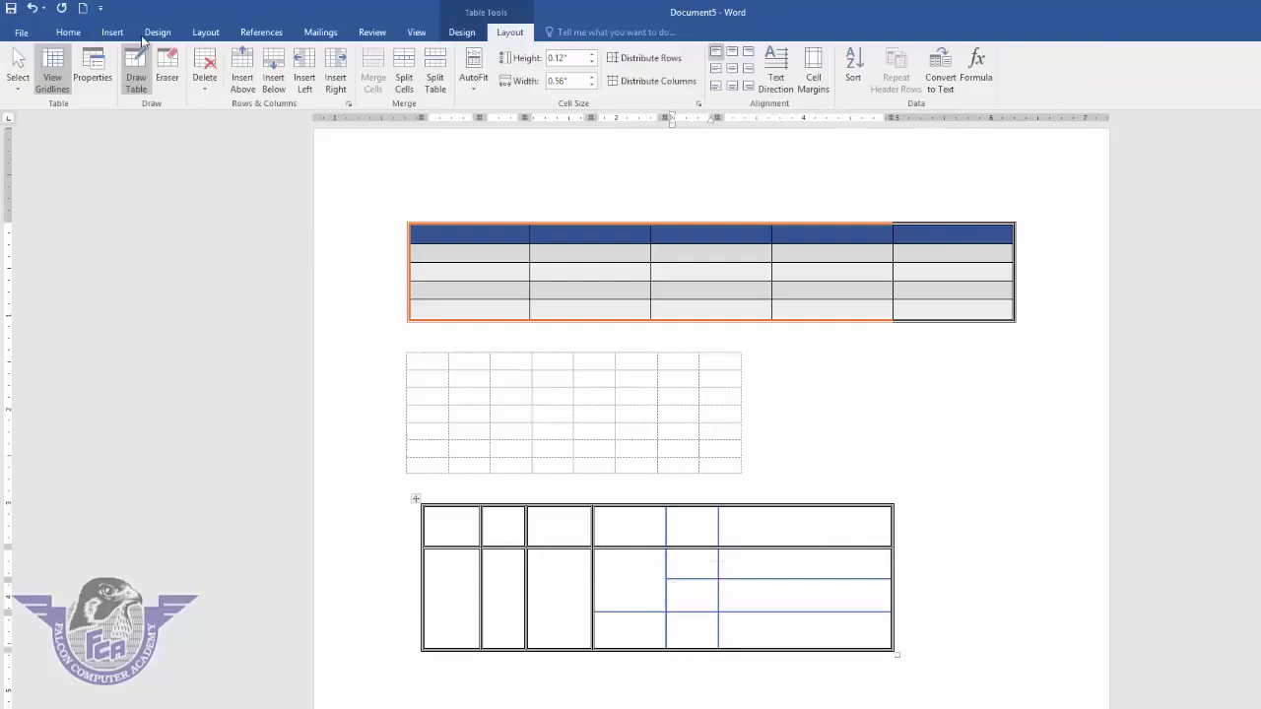
pyautogui.click(168, 69)
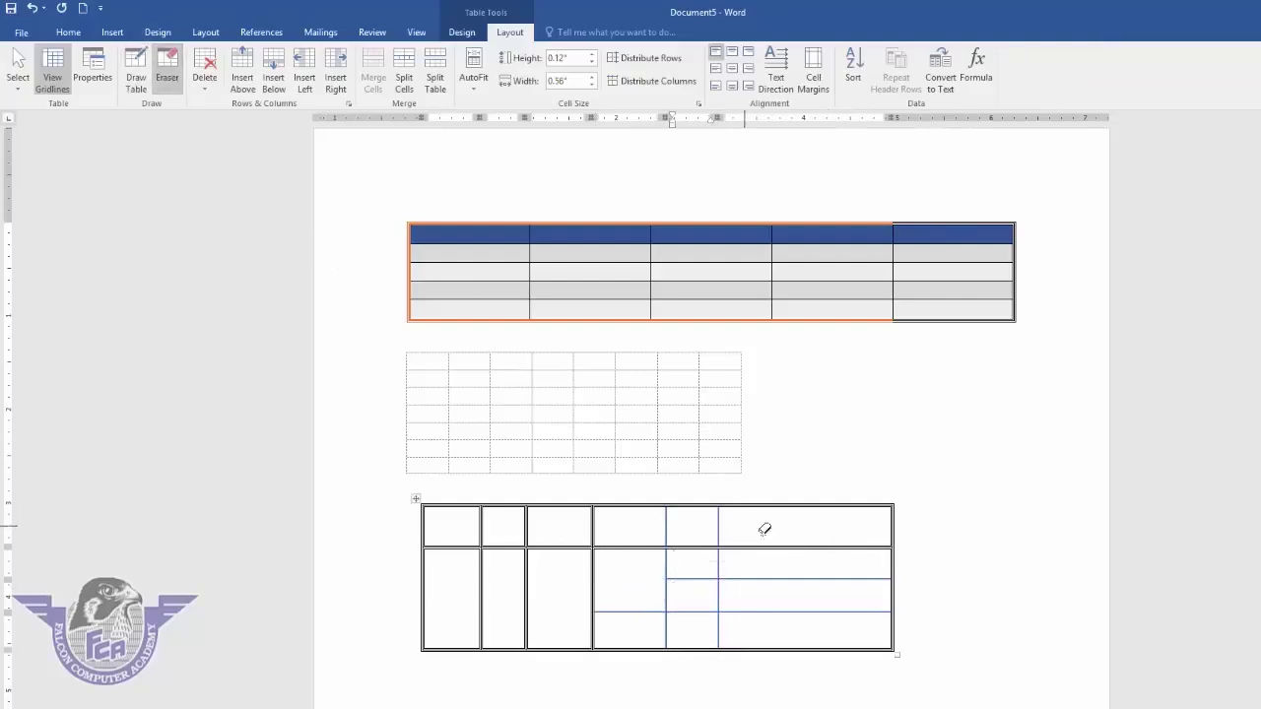
# - Erase the blue dividers and inner borders of the drawn table to merge its cells
pyautogui.moveTo(785, 585); pyautogui.dragTo(802, 541)
pyautogui.moveTo(697, 554); pyautogui.dragTo(638, 577)
pyautogui.moveTo(766, 560)
pyautogui.mouseDown()
pyautogui.moveTo(779, 653)
pyautogui.moveTo(621, 612)
pyautogui.mouseUp()
pyautogui.click(542, 560)
pyautogui.moveTo(498, 524); pyautogui.dragTo(493, 576)
pyautogui.moveTo(443, 528); pyautogui.dragTo(459, 577)
pyautogui.moveTo(483, 571); pyautogui.dragTo(495, 574)
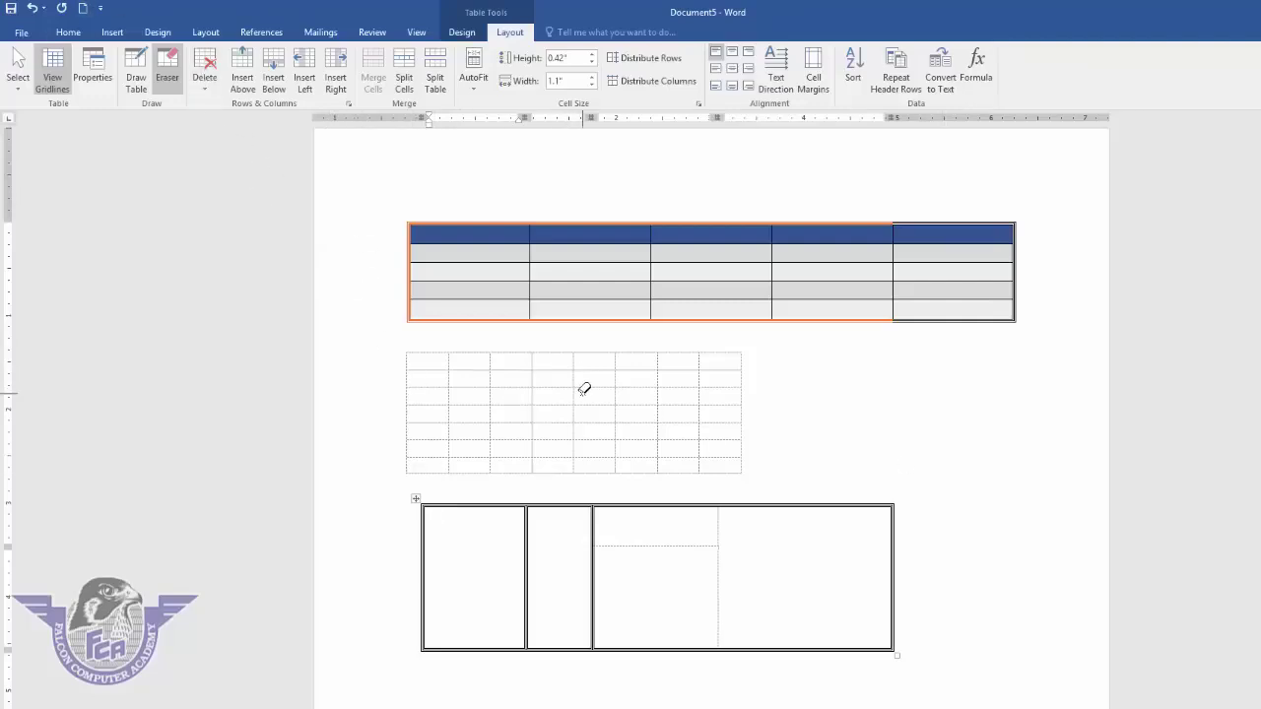
pyautogui.press('Escape')
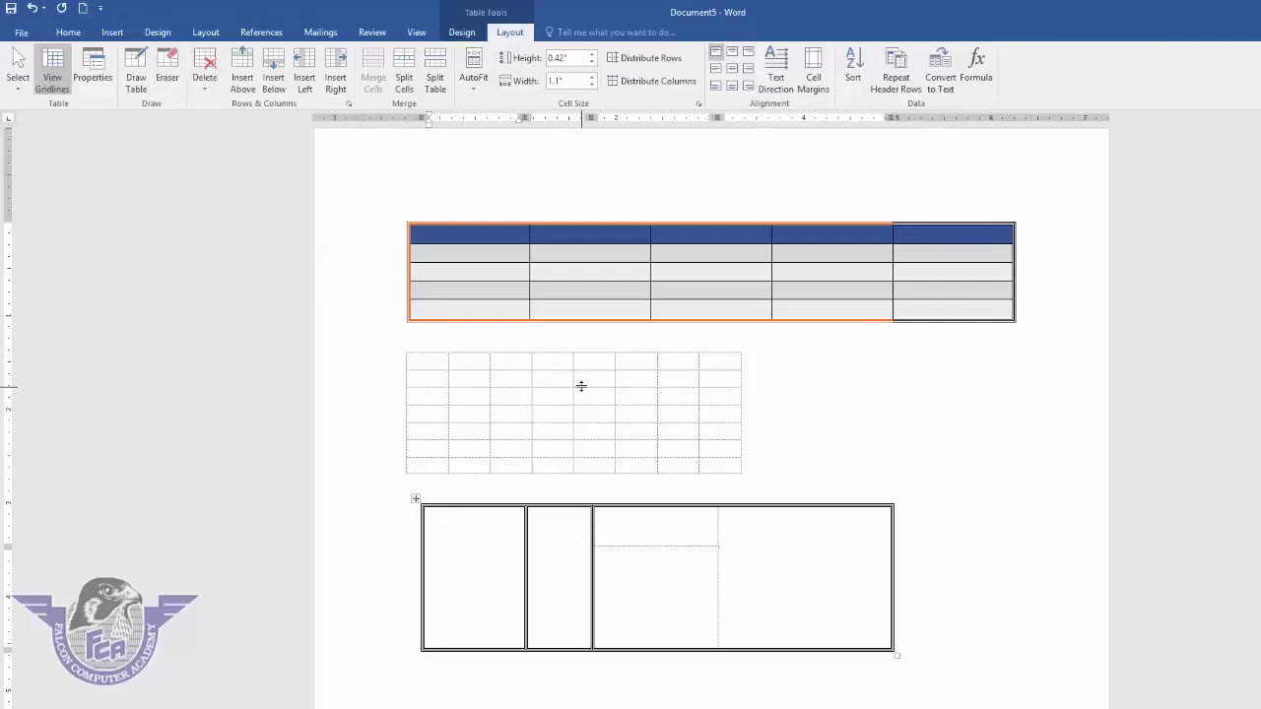
# - Select the whole document with Ctrl+A and delete all three tables
pyautogui.click(605, 431)
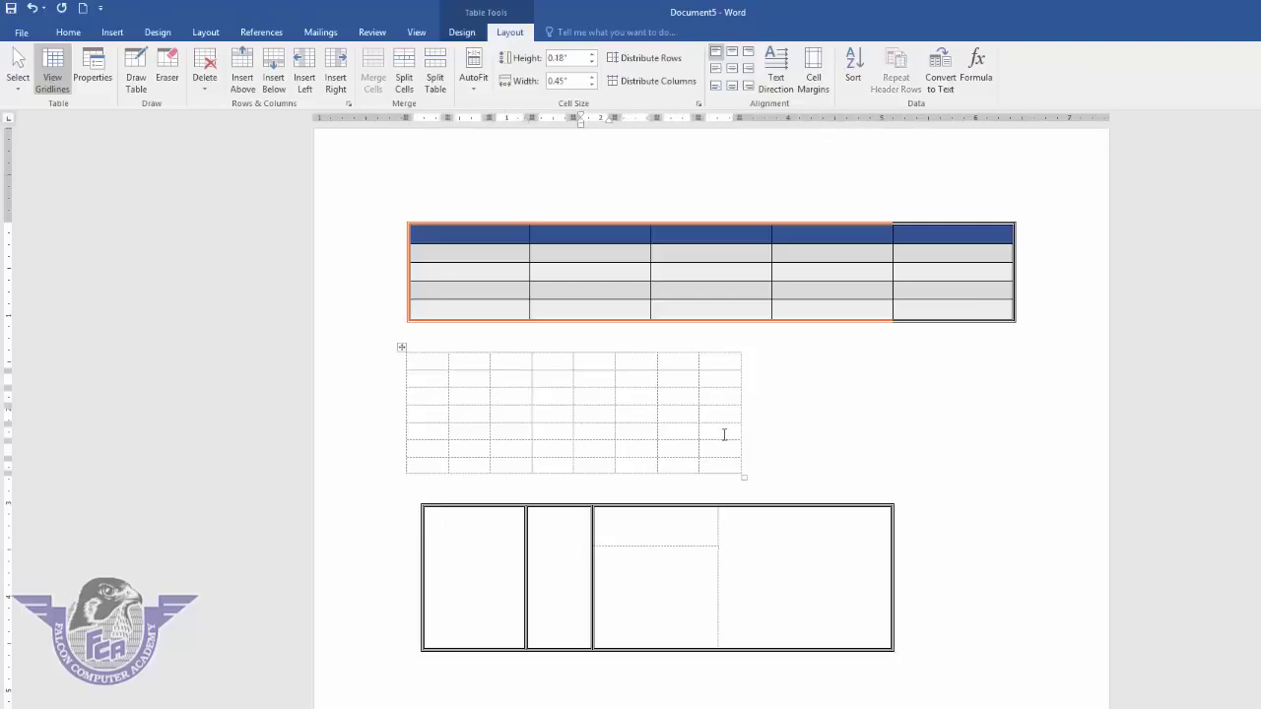
pyautogui.hotkey('ctrl', 'a')
pyautogui.press('Delete')
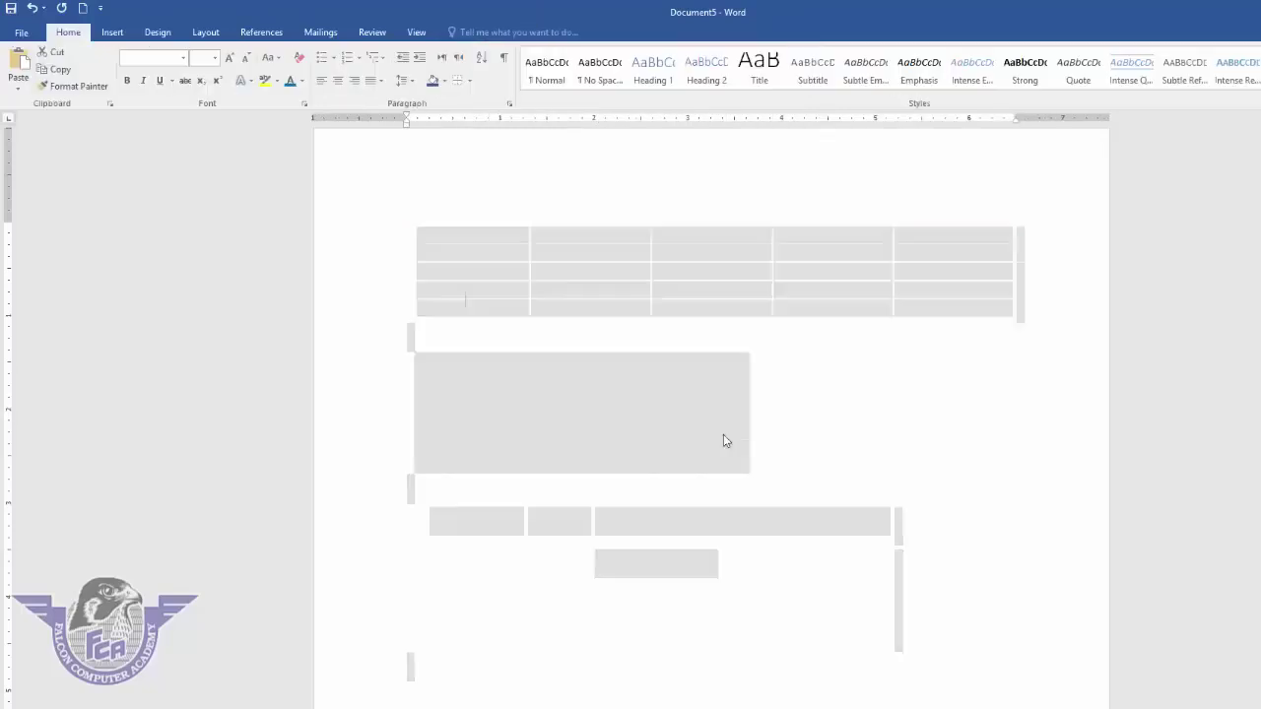
# - Insert a 6-column by 7-row table
pyautogui.click(112, 33)
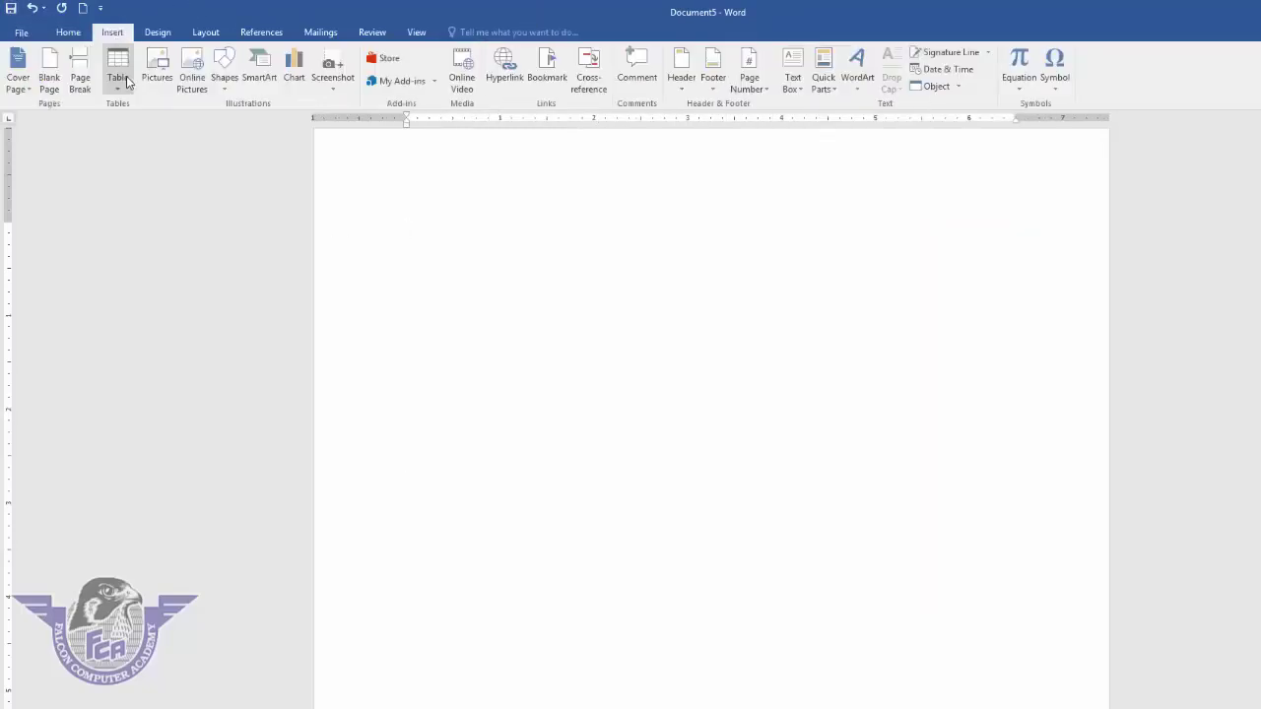
pyautogui.click(118, 67)
pyautogui.click(183, 205)
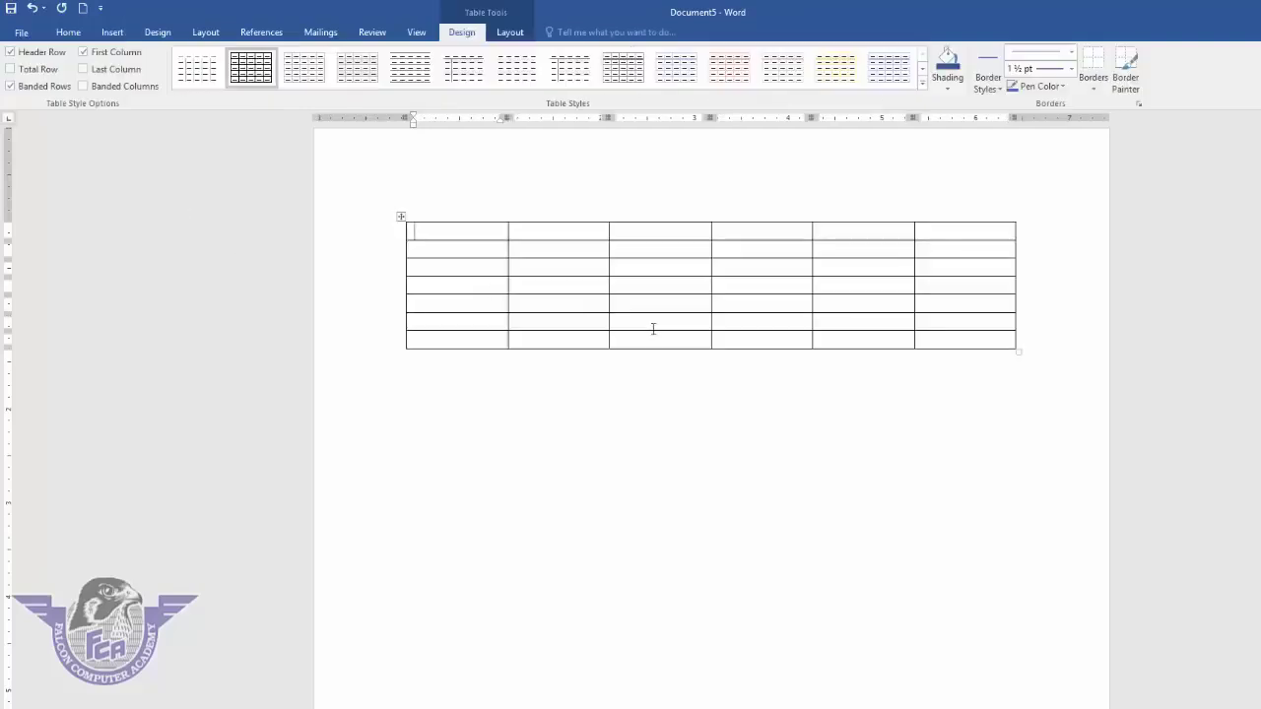
# - Delete the table's top-right cell, shifting the remaining cells left
pyautogui.click(511, 32)
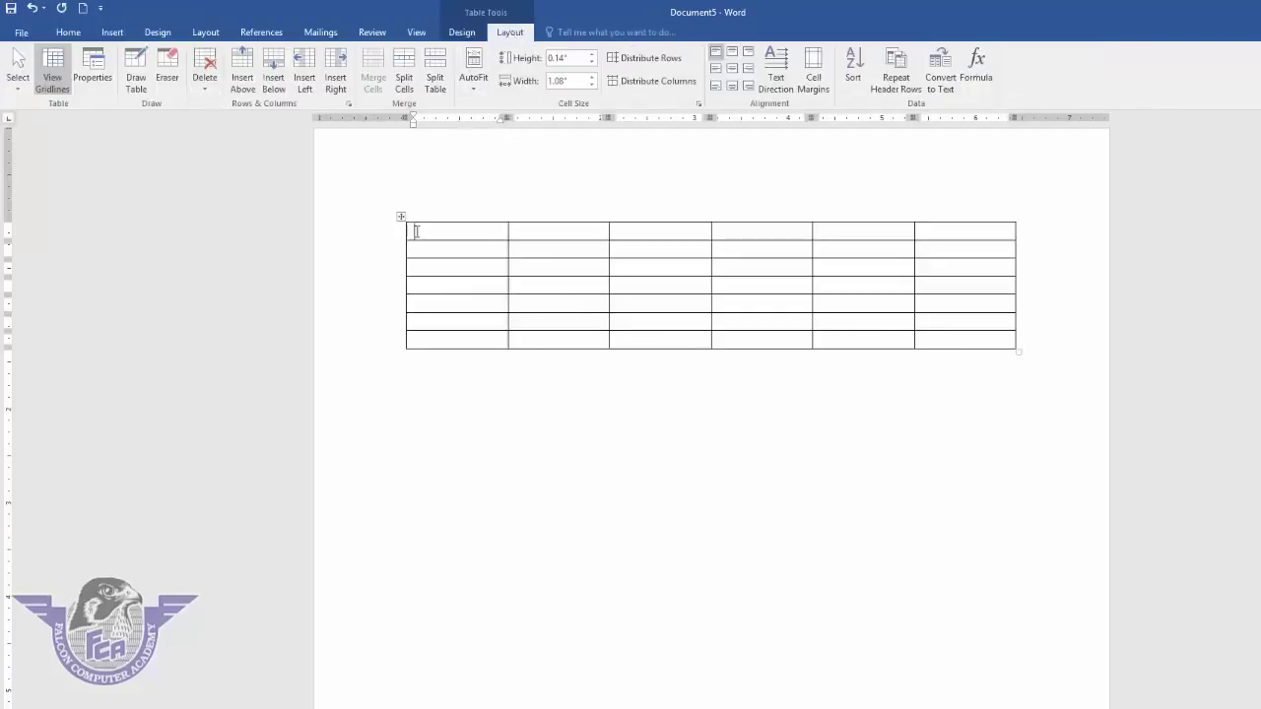
pyautogui.click(981, 233)
pyautogui.click(205, 69)
pyautogui.click(236, 105)
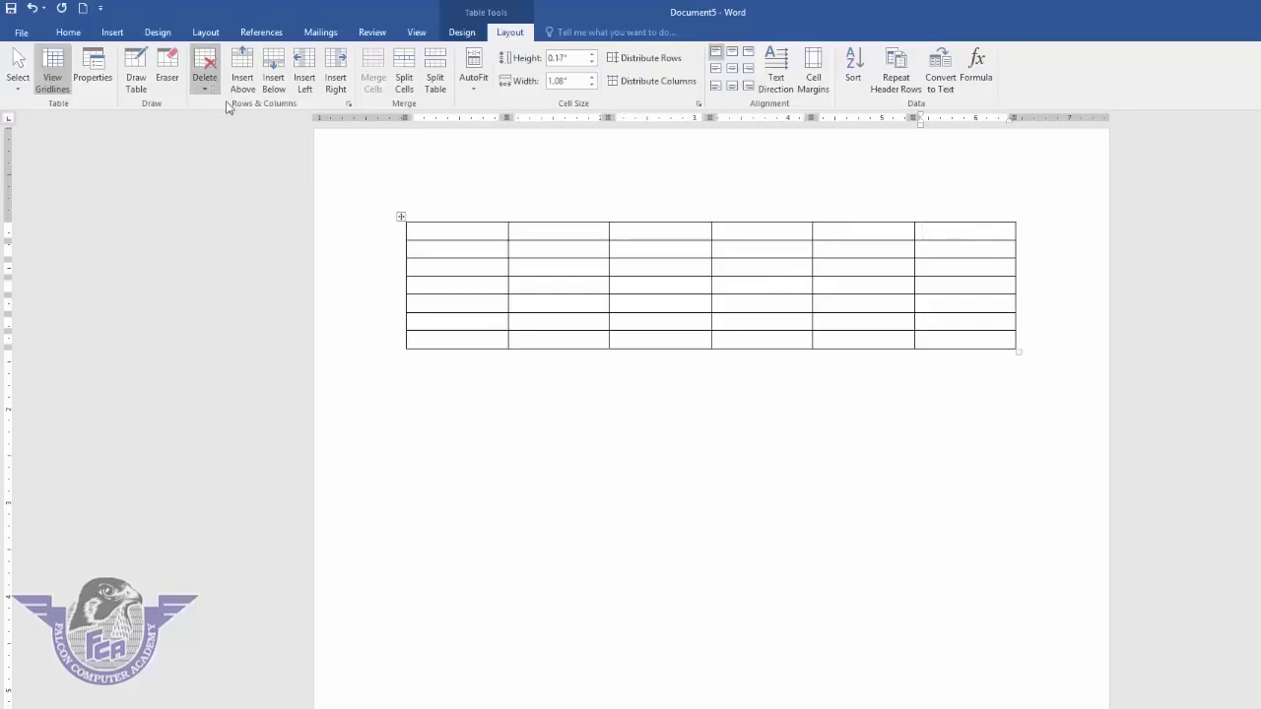
pyautogui.click(676, 415)
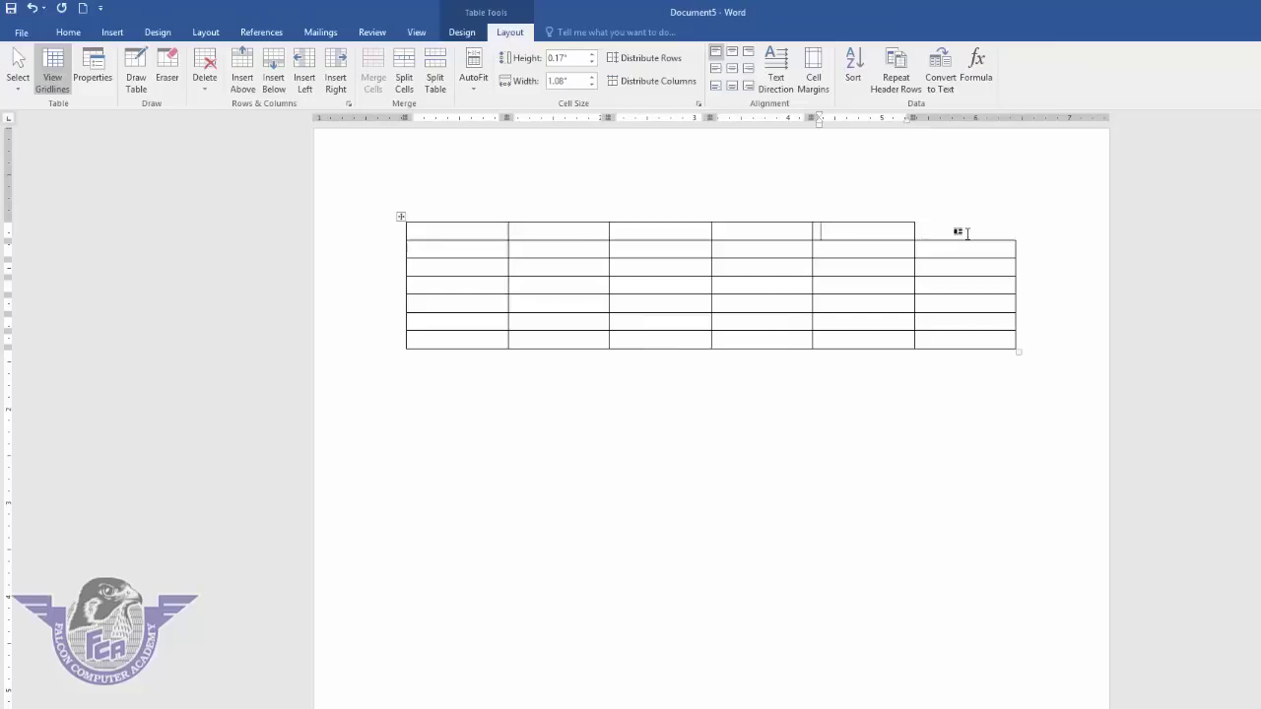
# - Type the headings name, class, roll no, subject and marks across the top row's five cells
pyautogui.click(439, 233)
pyautogui.write('name')
pyautogui.press('Tab')
pyautogui.write('class')
pyautogui.press('Tab')
pyautogui.write('roll no')
pyautogui.press('Tab')
pyautogui.write('subject')
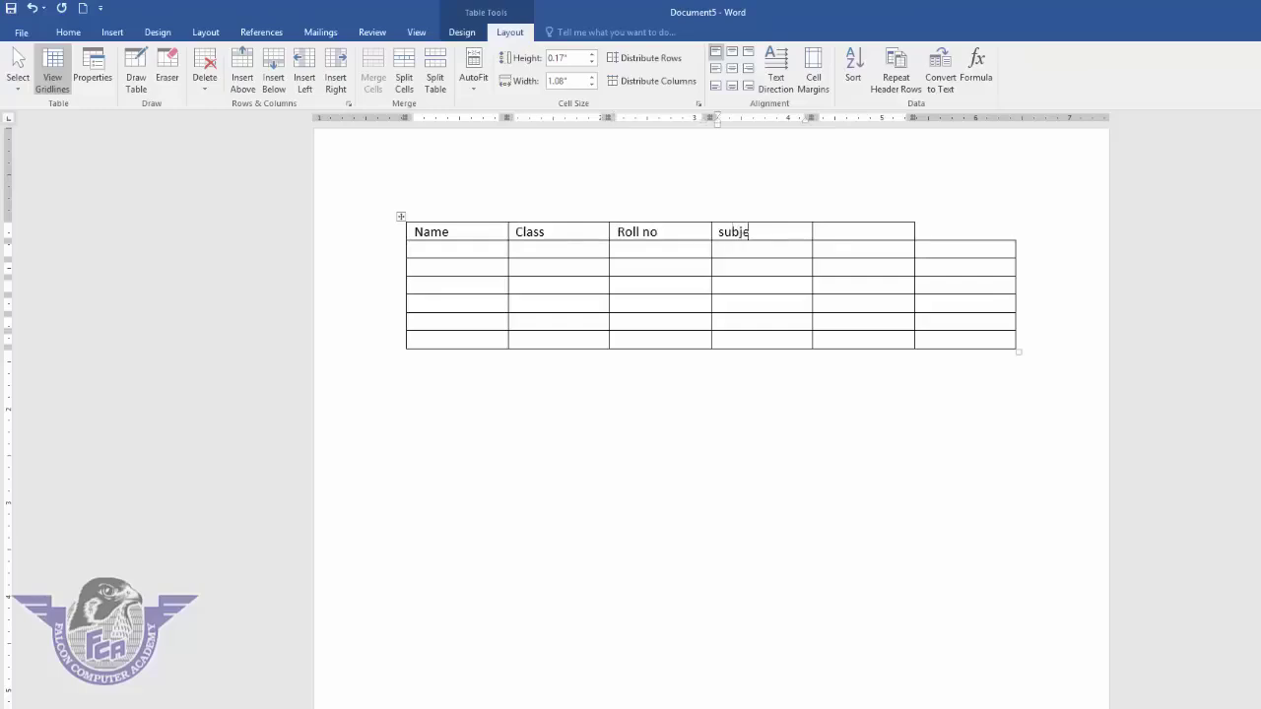
pyautogui.press('Tab')
pyautogui.write('marks')
pyautogui.click(583, 231)
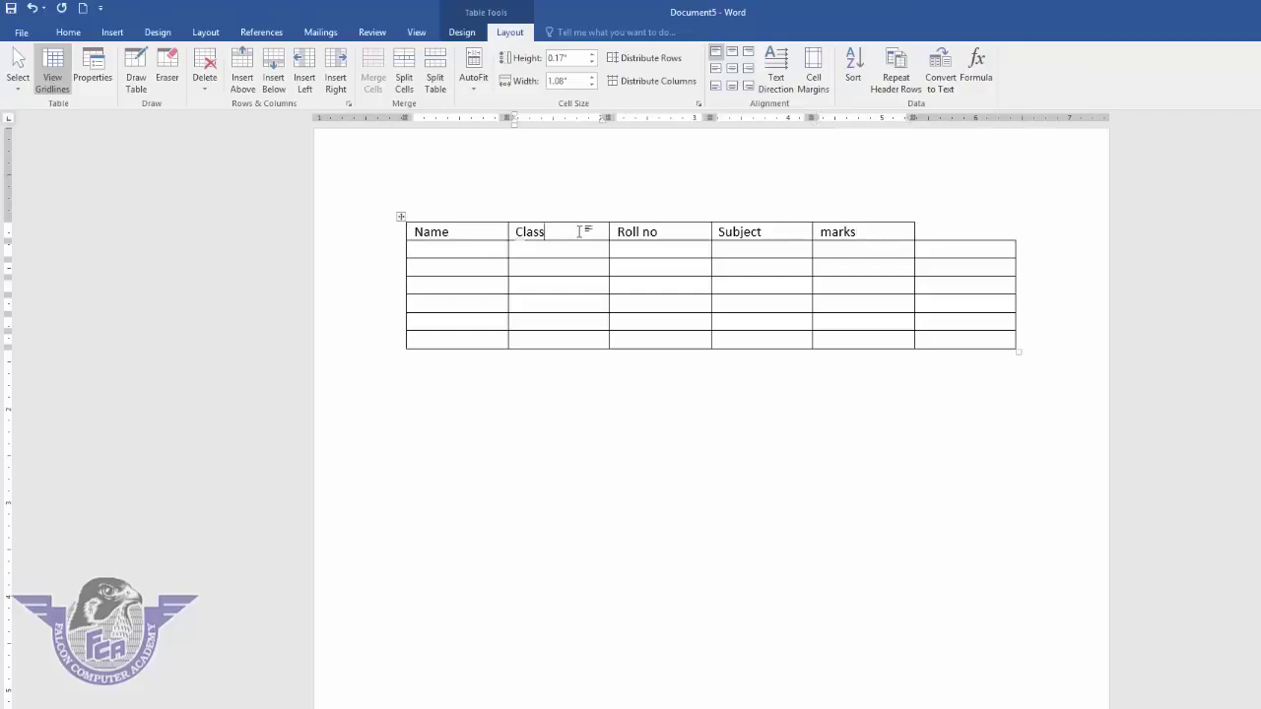
# - Delete the header row, then undo to restore the deleted rows
pyautogui.click(205, 78)
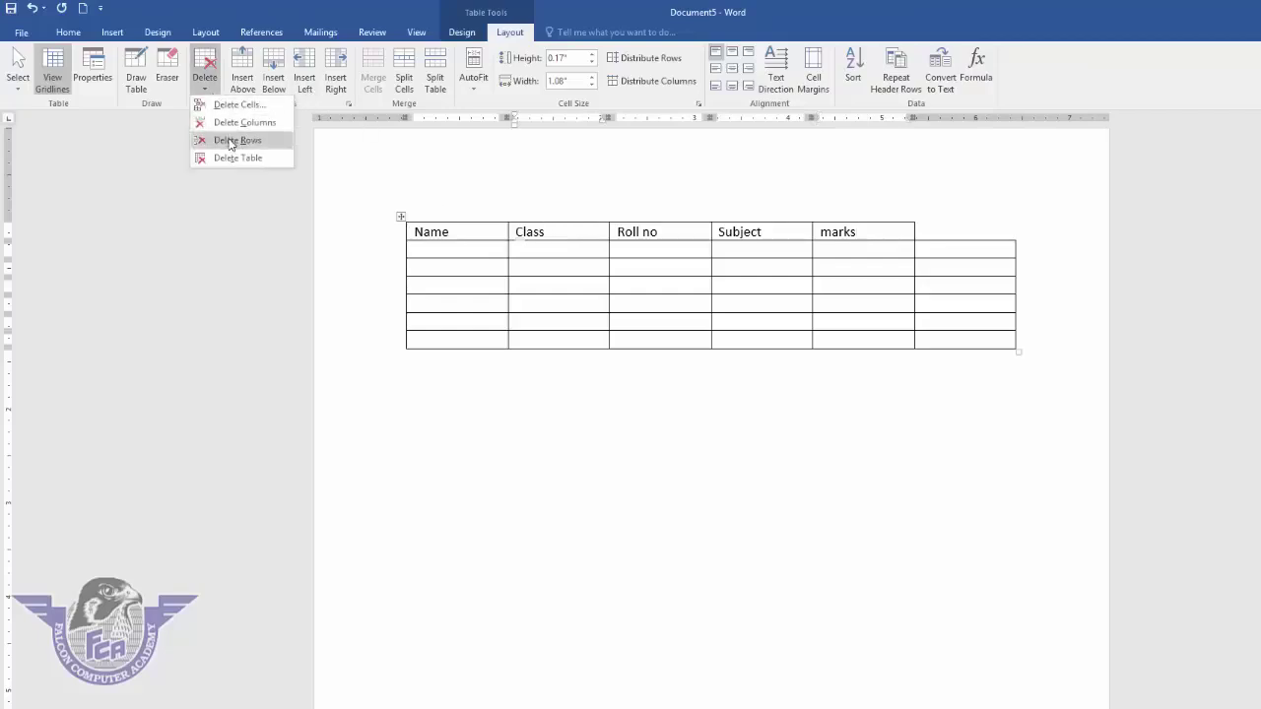
pyautogui.click(230, 141)
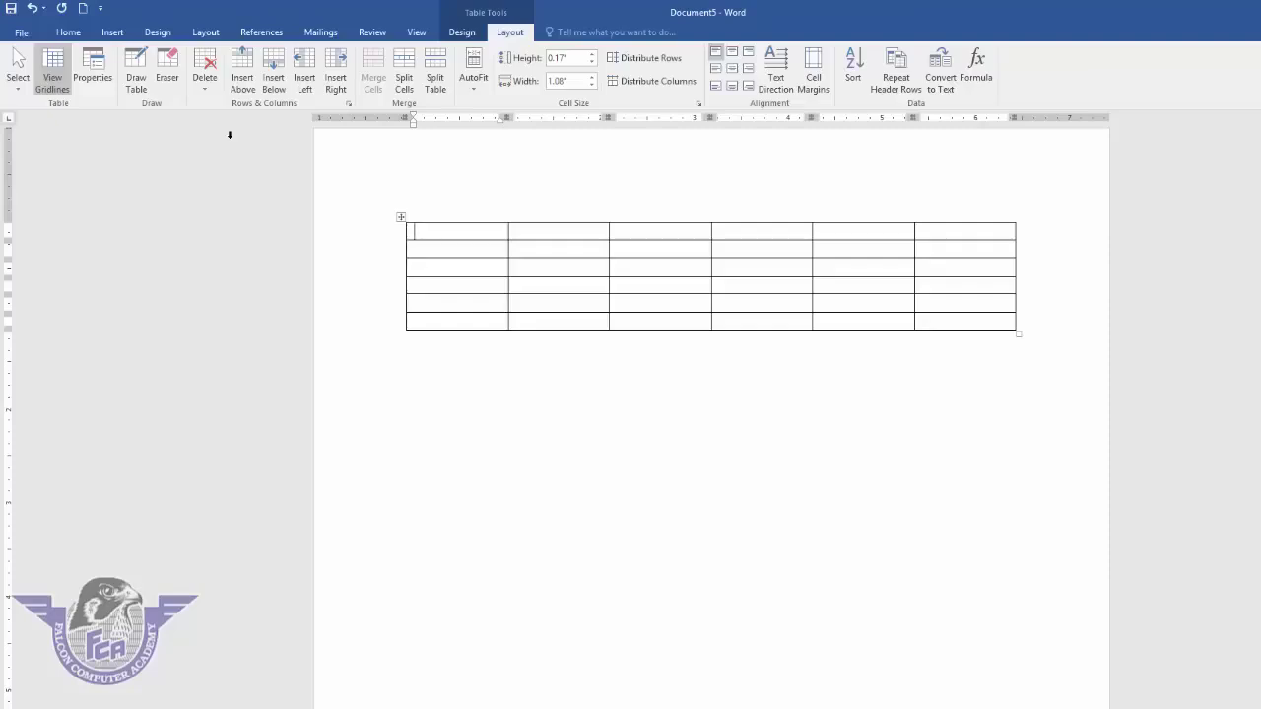
pyautogui.hotkey('ctrl', 'z')
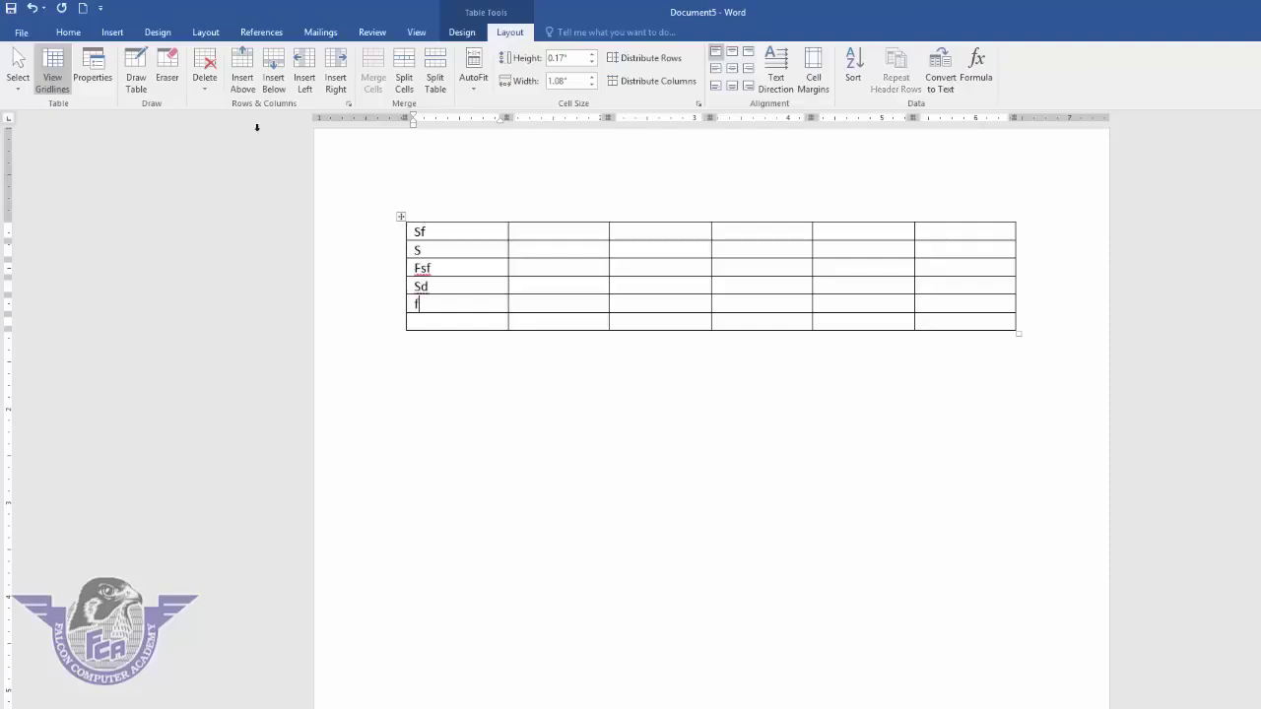
pyautogui.click(451, 235)
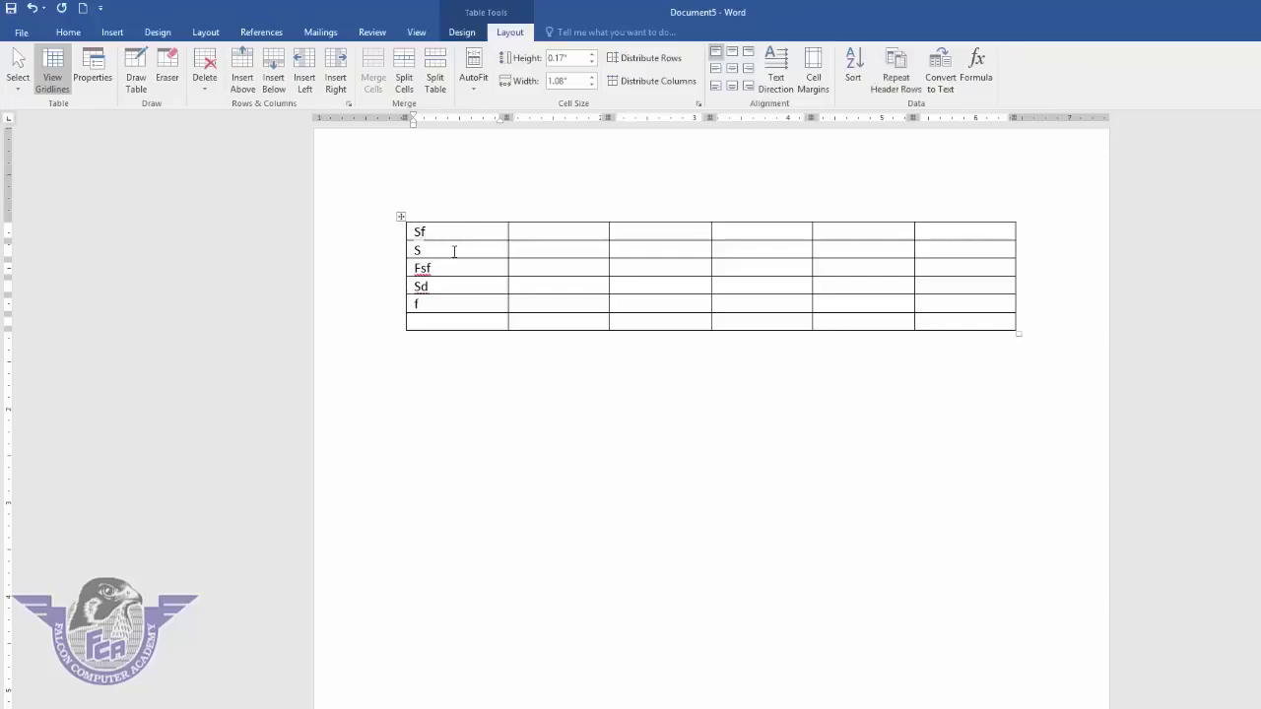
# - Delete the table's first column together with its typed entries
pyautogui.click(456, 267)
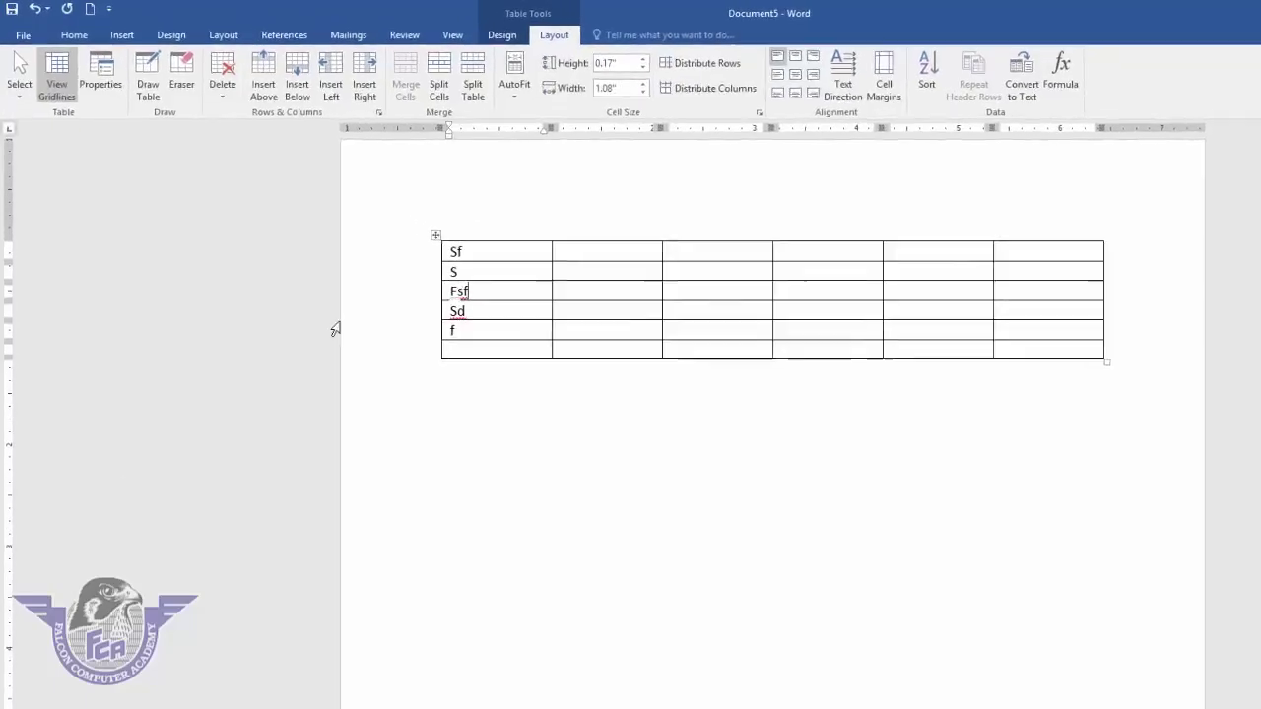
pyautogui.click(213, 91)
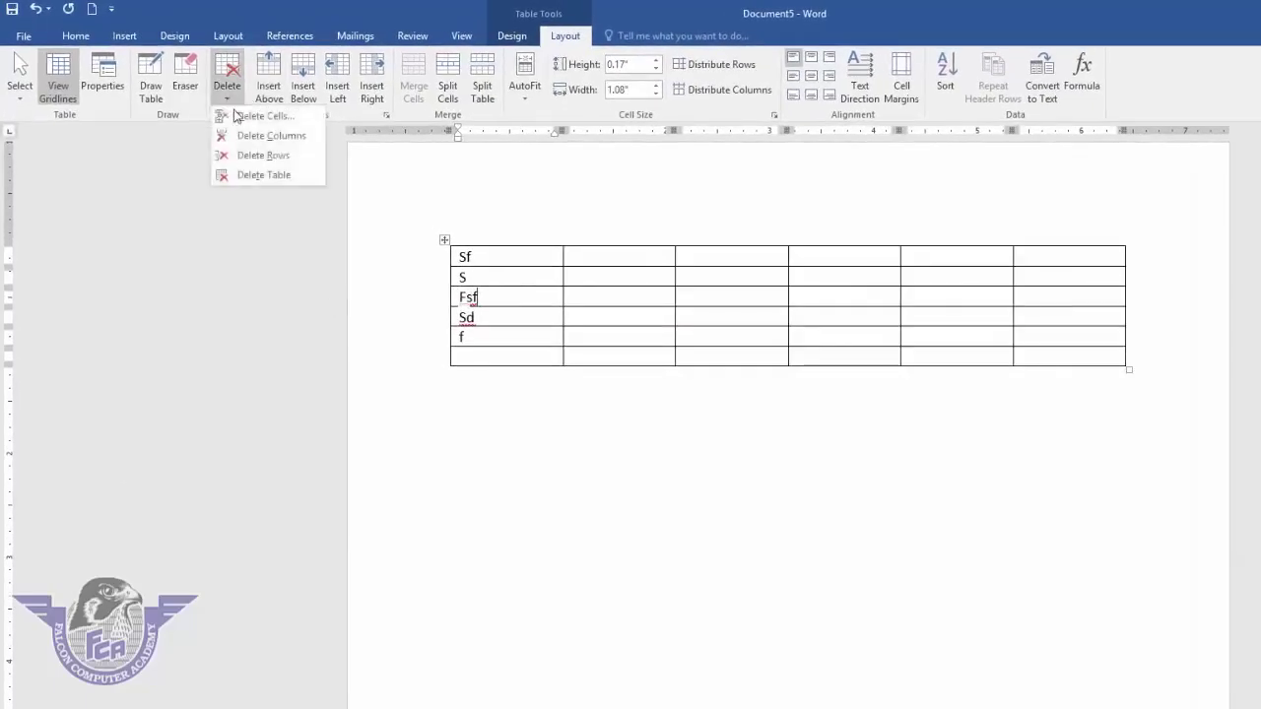
pyautogui.click(282, 139)
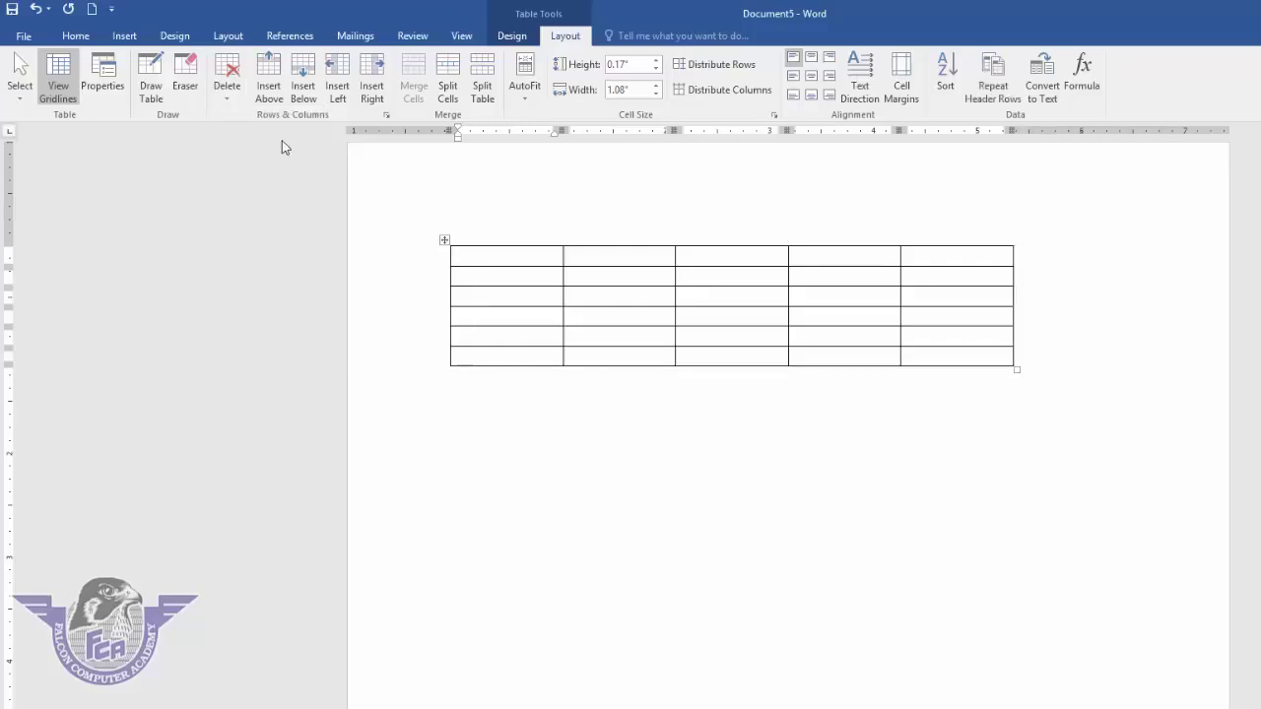
pyautogui.click(493, 261)
pyautogui.click(228, 90)
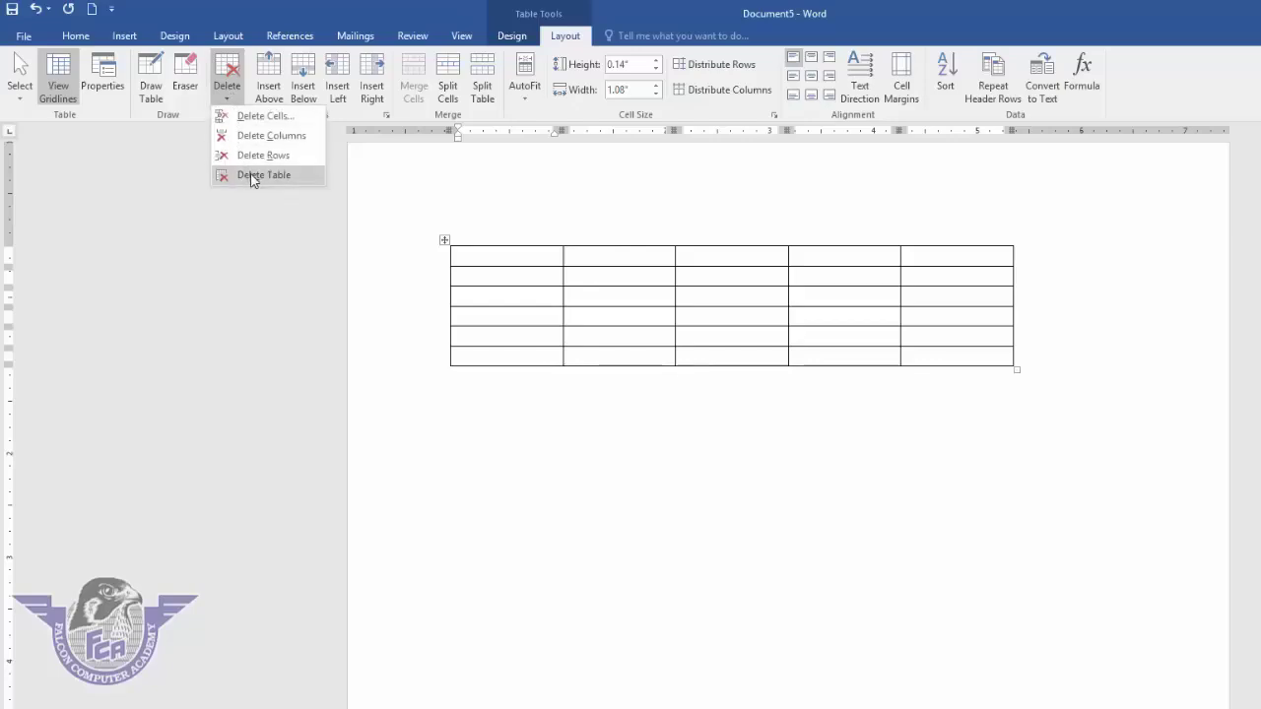
pyautogui.click(253, 177)
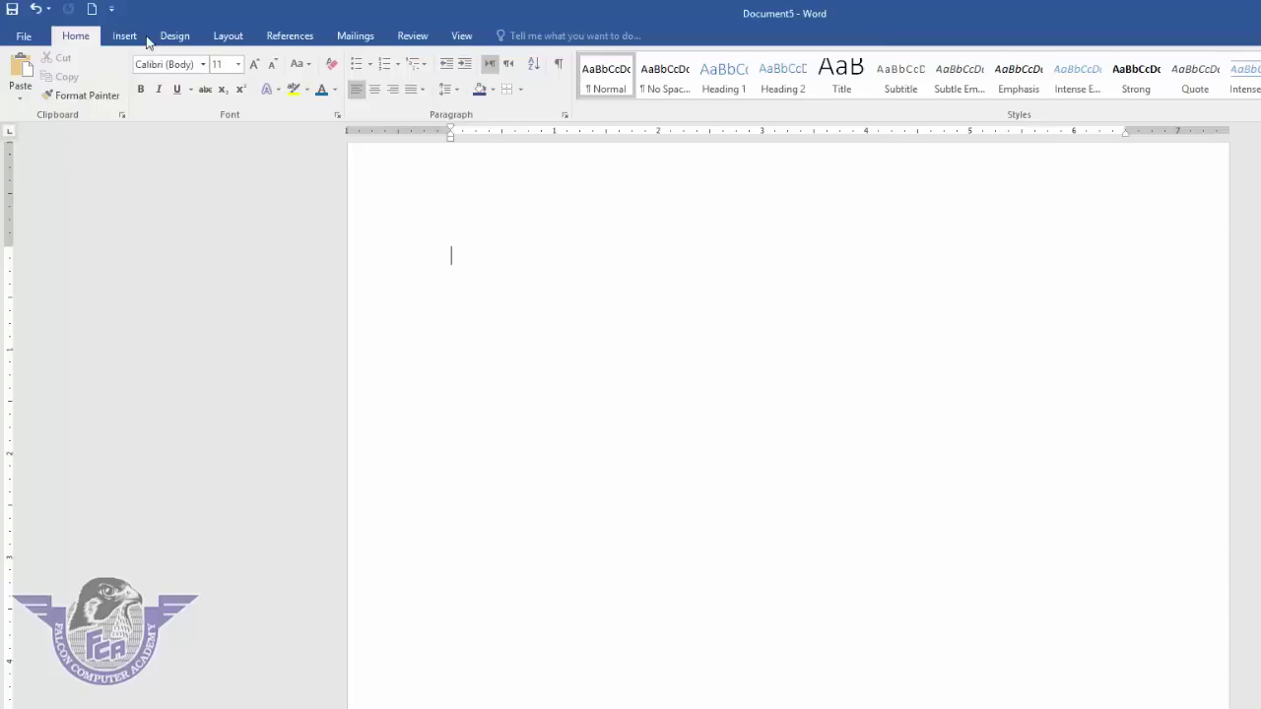
pyautogui.hotkey('ctrl', 'z')
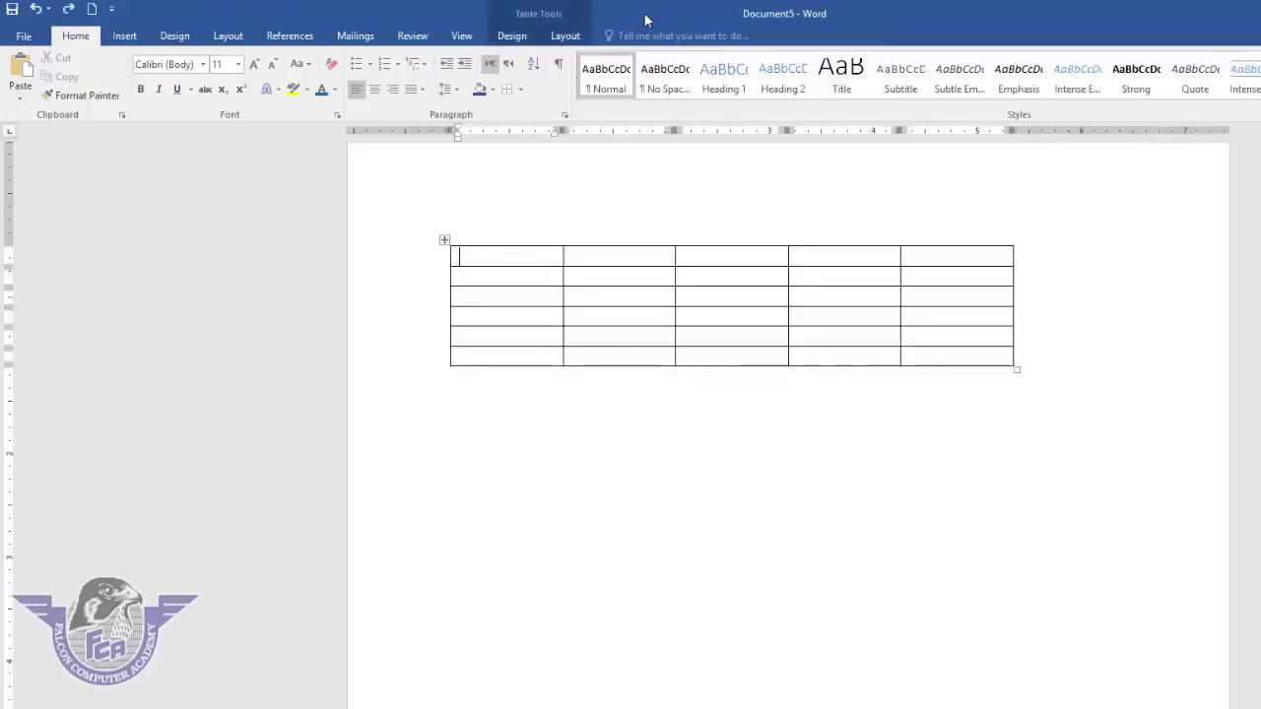
pyautogui.click(566, 37)
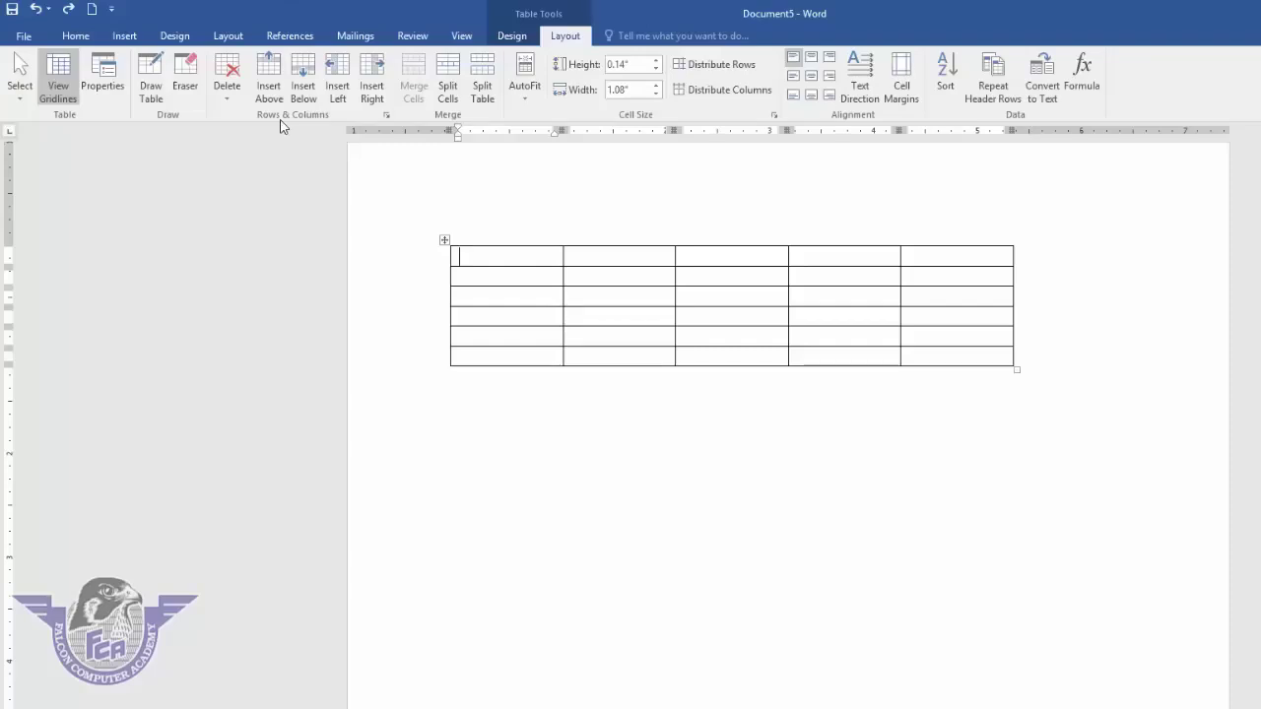
pyautogui.click(451, 377)
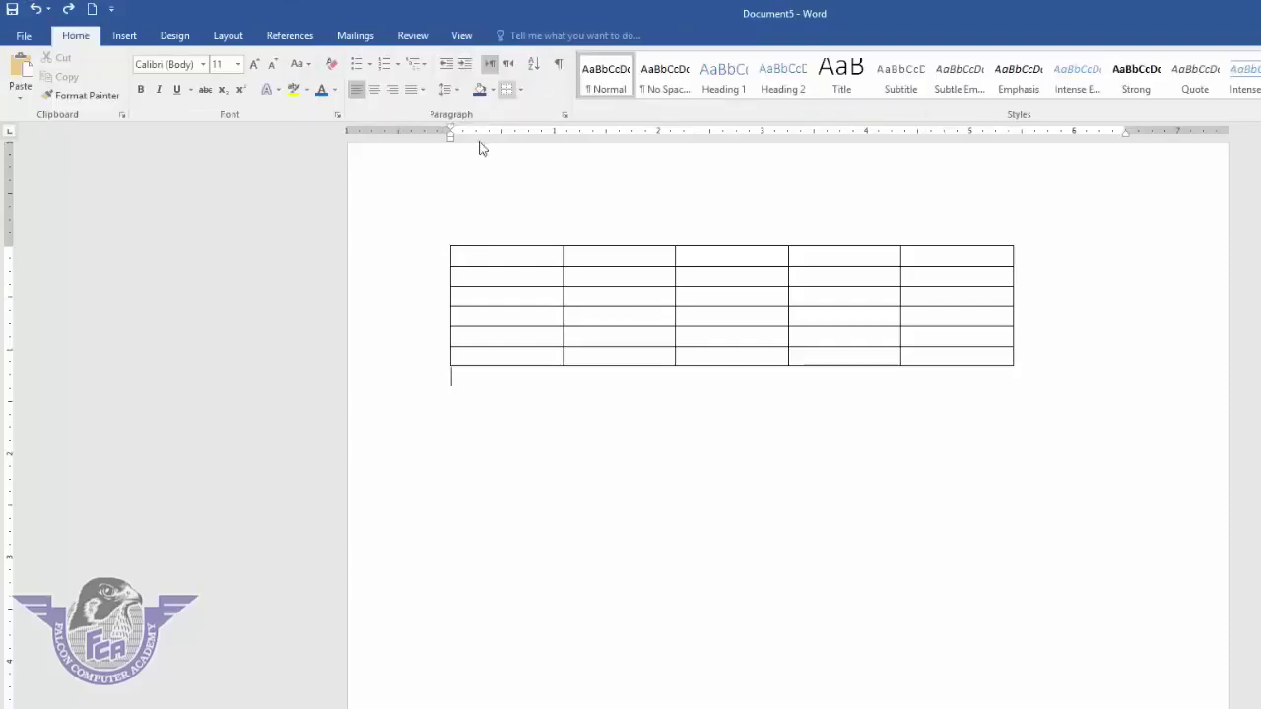
pyautogui.click(525, 258)
pyautogui.click(565, 36)
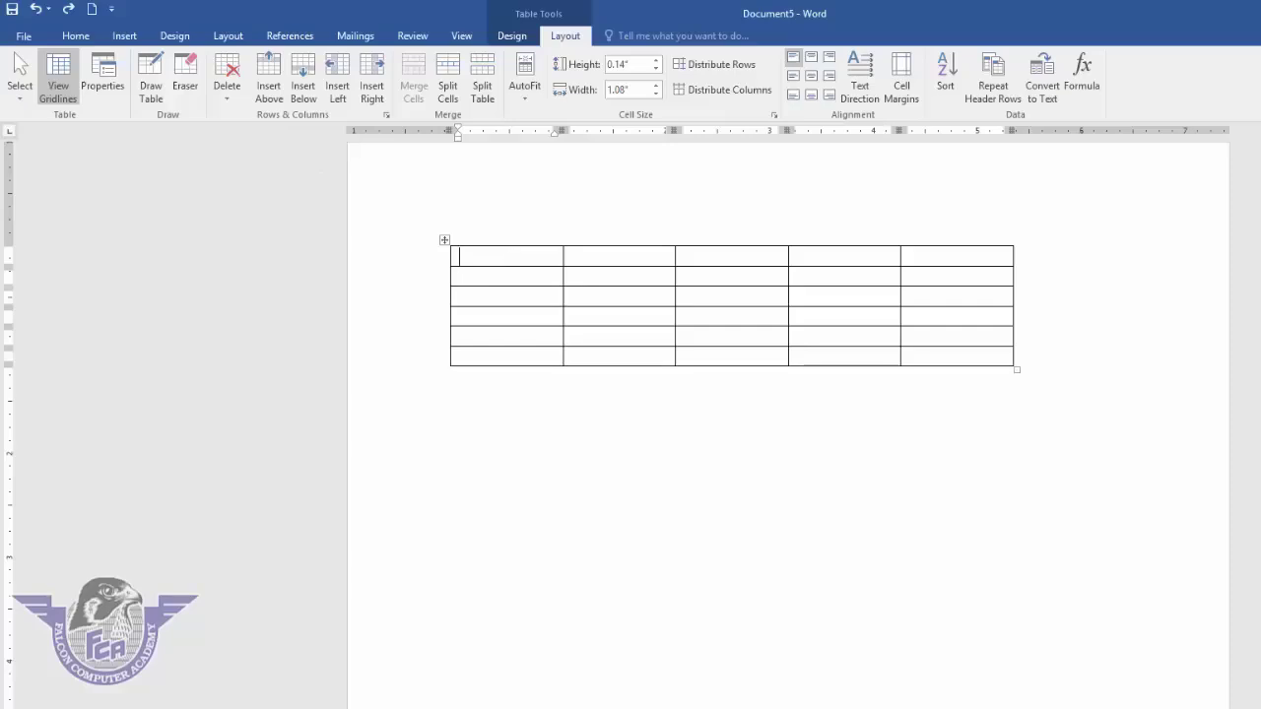
# - Type 'name' in the first cell and add an empty row above it
pyautogui.write('name')
pyautogui.click(269, 91)
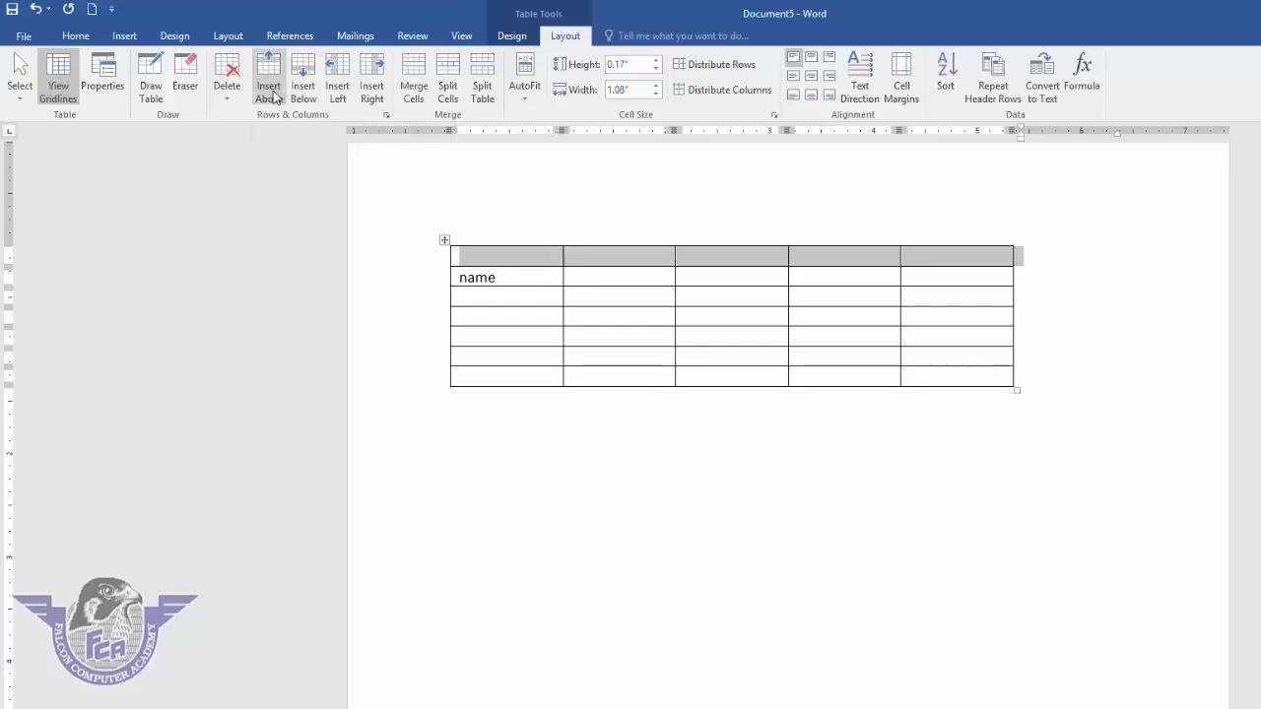
pyautogui.click(521, 257)
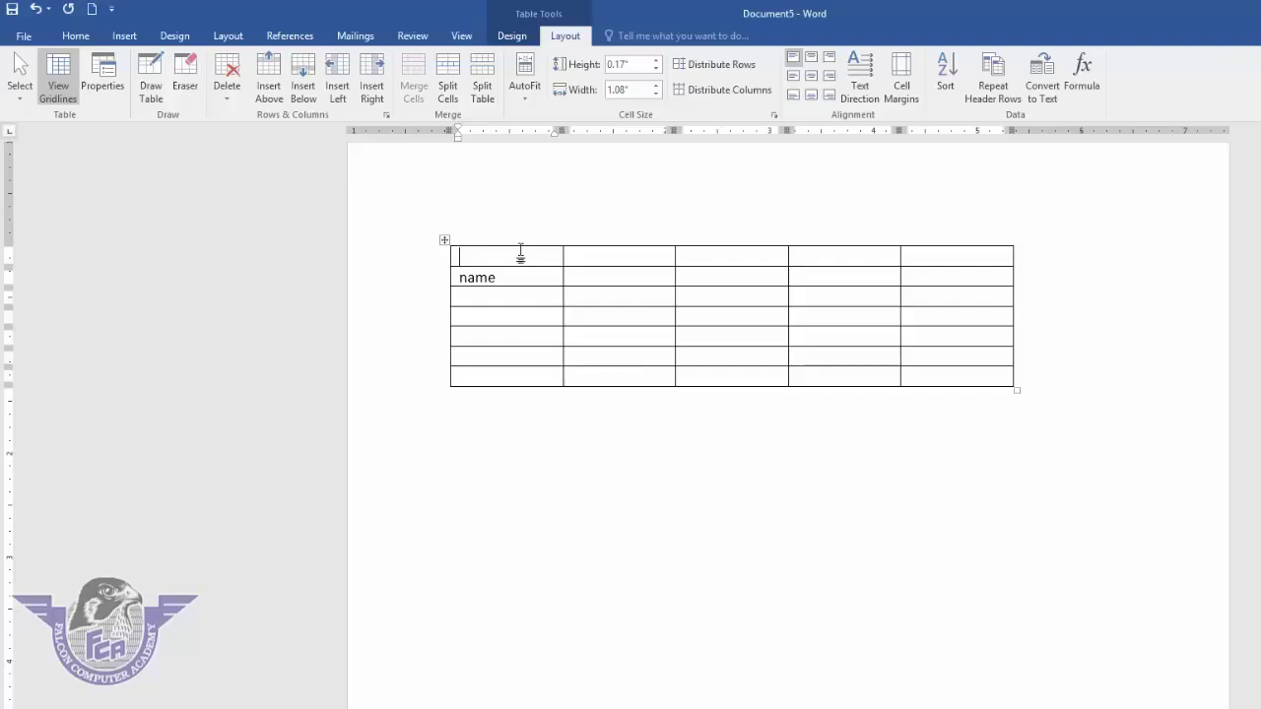
# - Enter 'Falcon computer academy' in the top row, then add a blank row below and a column left
pyautogui.write('Falcon computer ac')
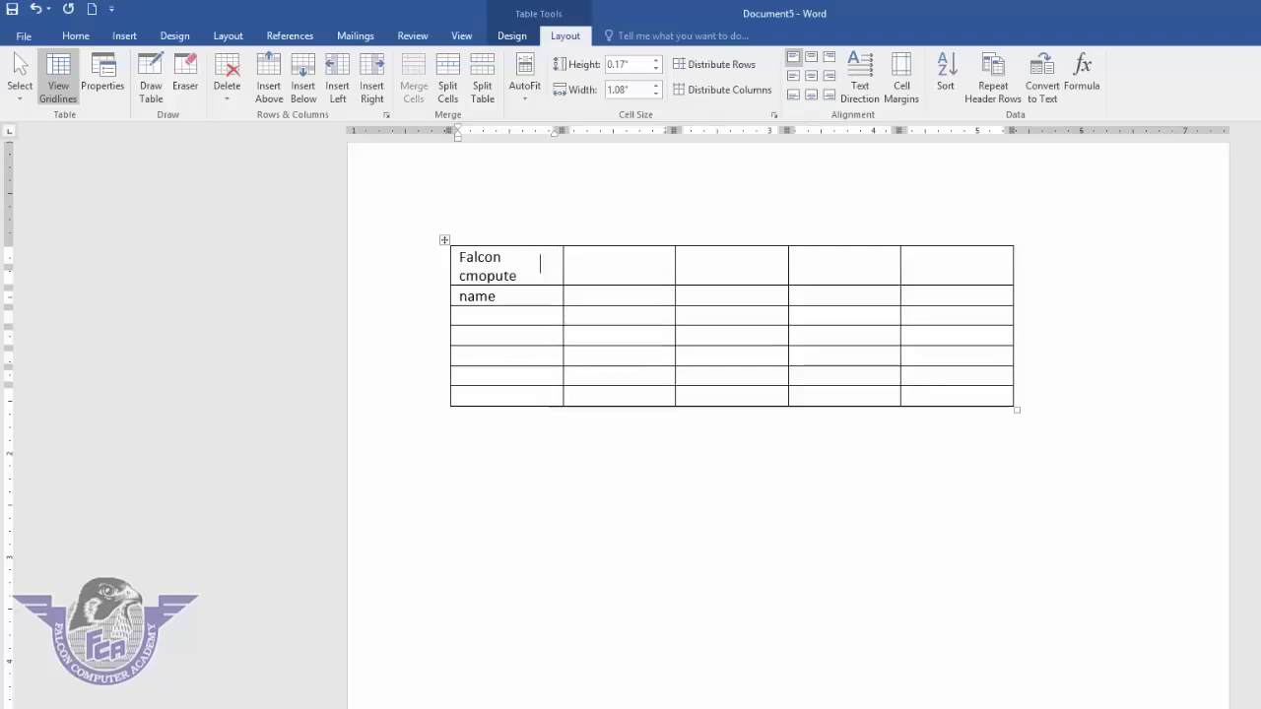
pyautogui.write('ademy')
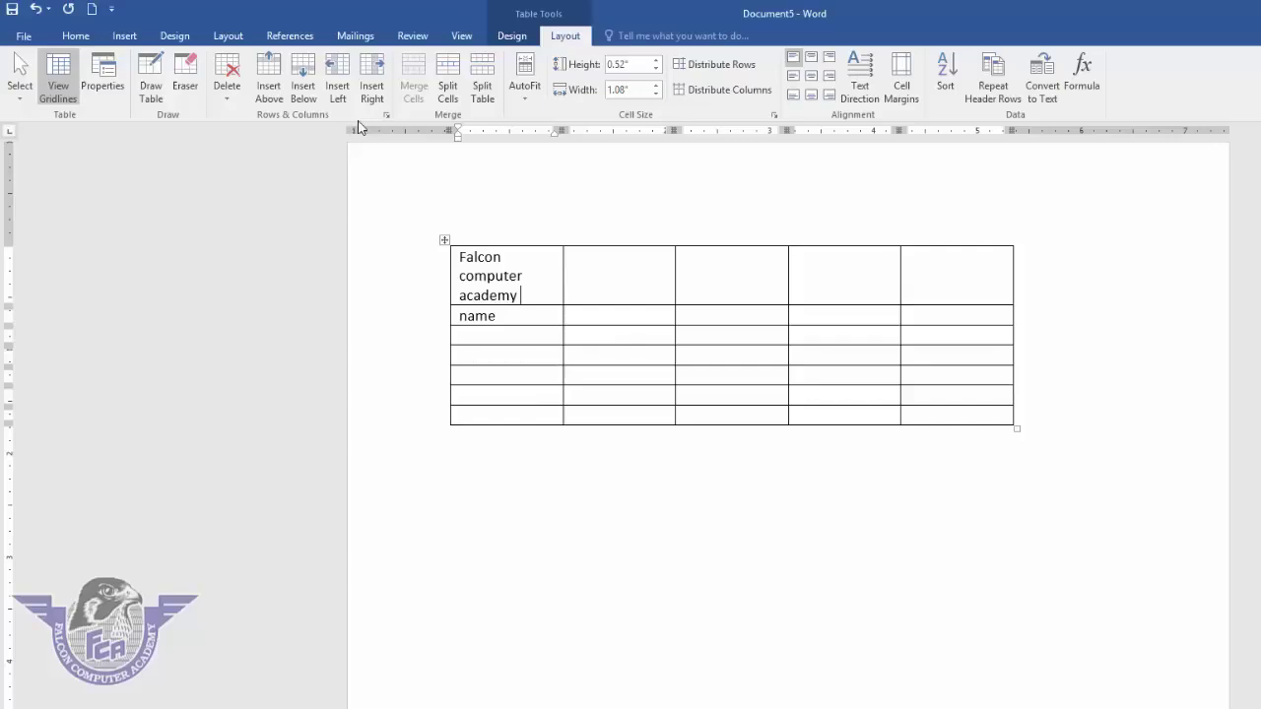
pyautogui.click(304, 87)
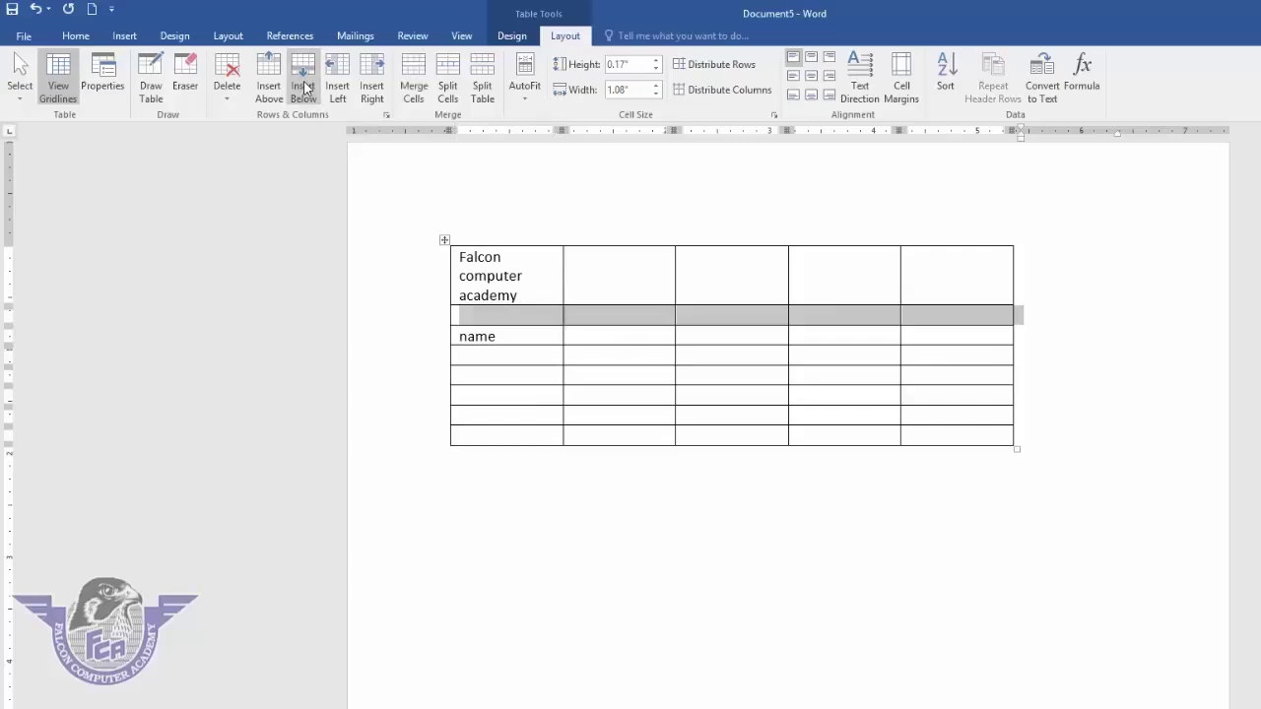
pyautogui.click(539, 288)
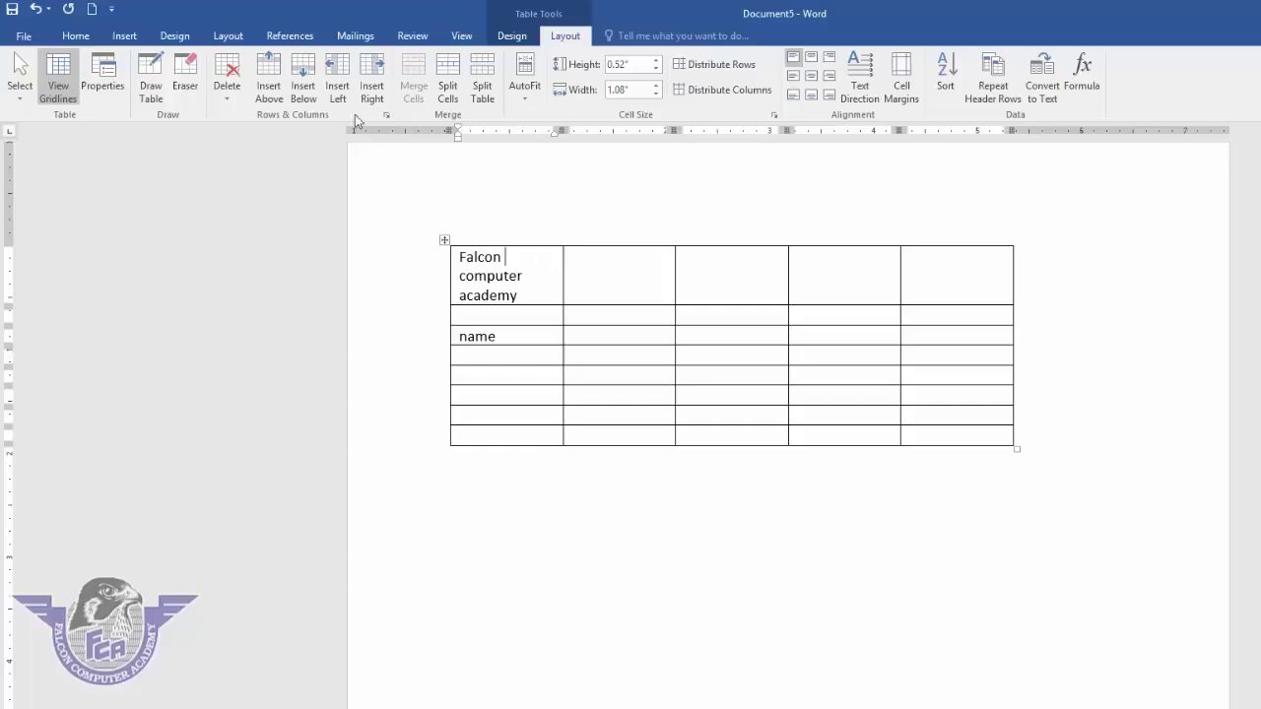
pyautogui.click(337, 87)
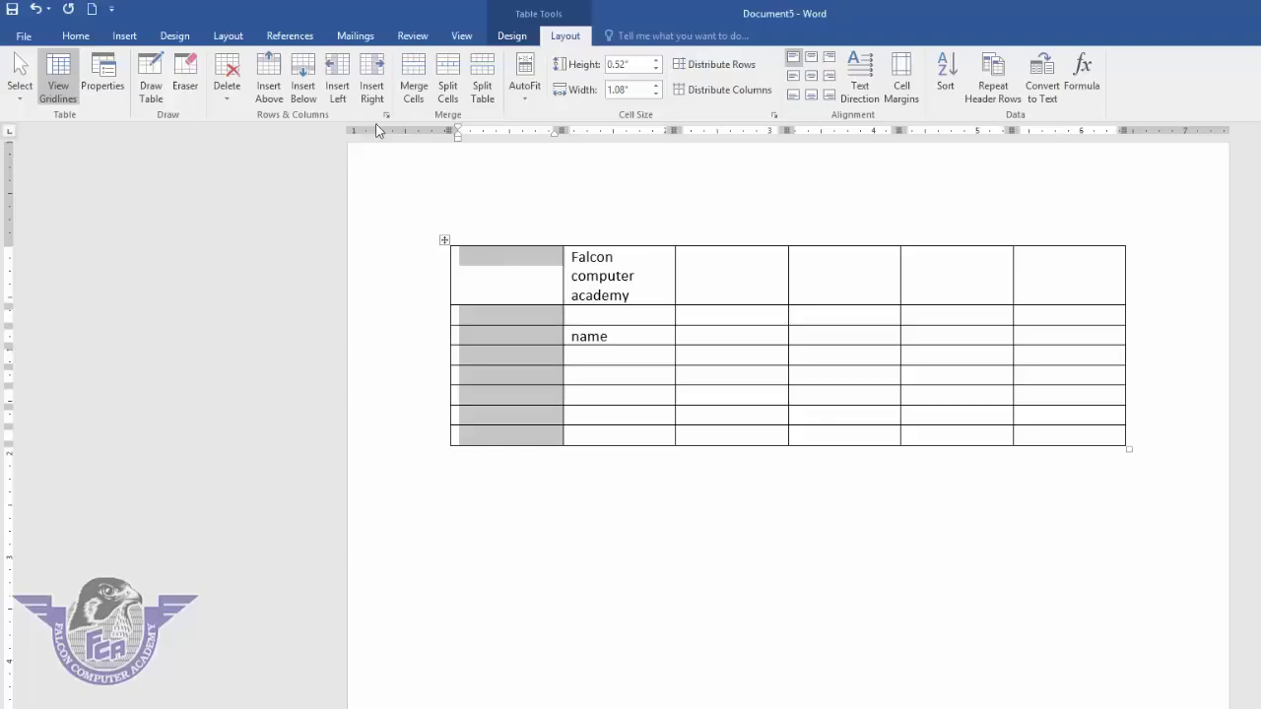
# - Insert an empty column to the right of the title column
pyautogui.click(643, 291)
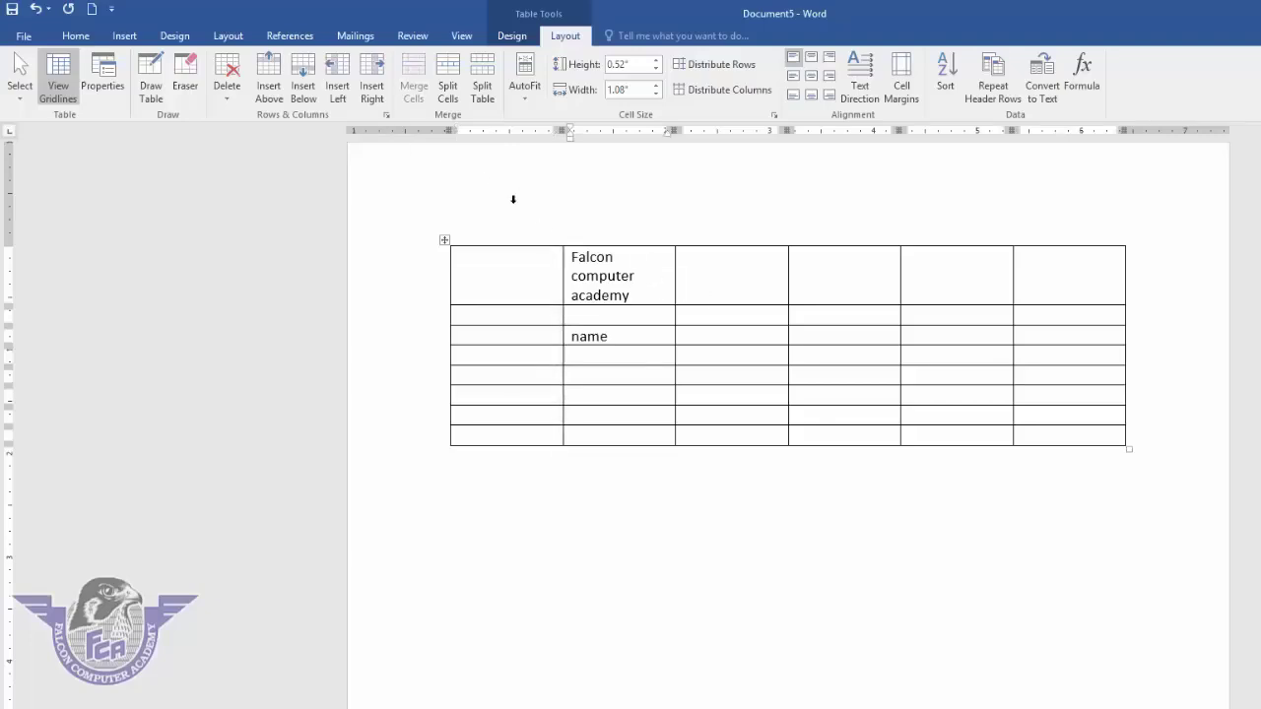
pyautogui.click(374, 95)
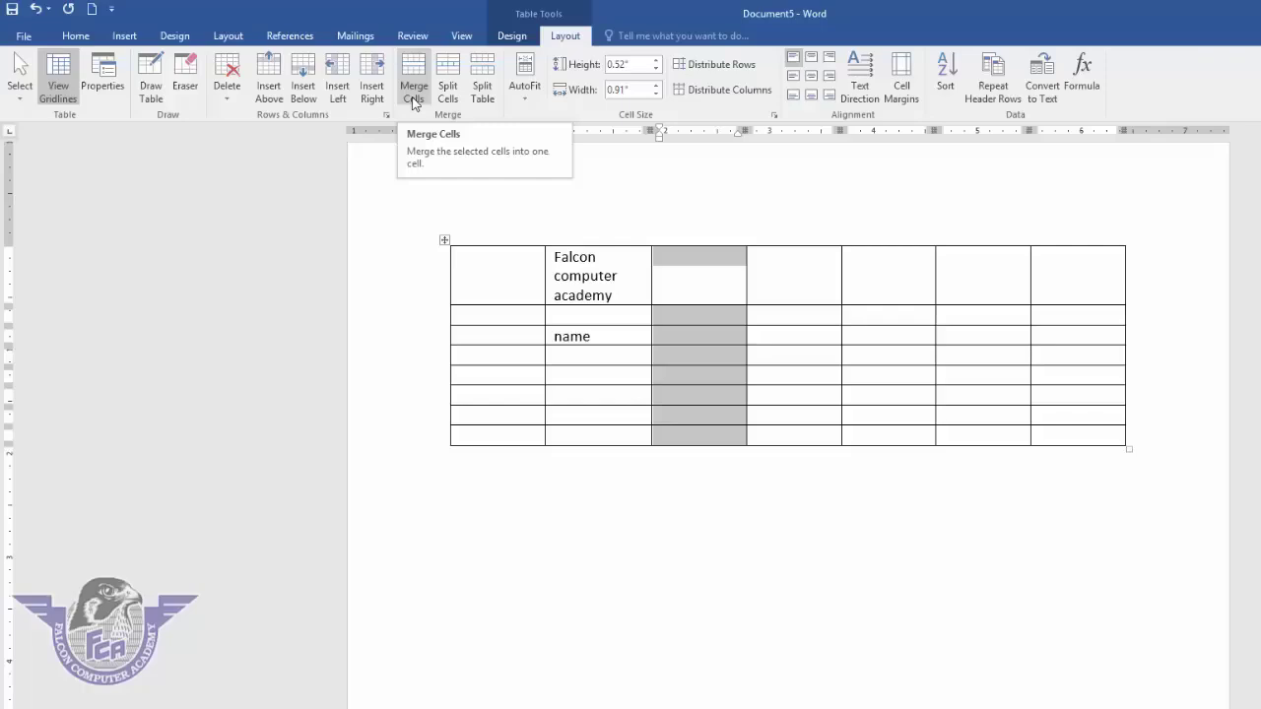
pyautogui.click(542, 273)
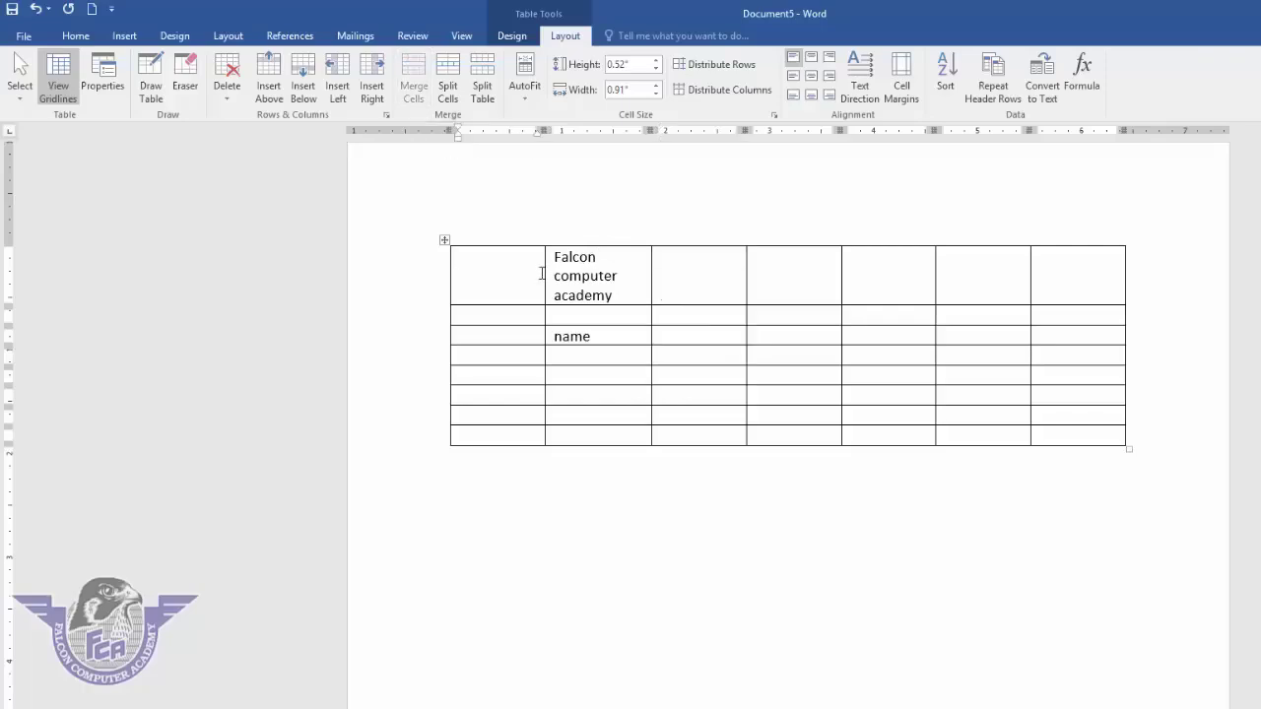
# - Merge the entire top row into one 'Falcon computer academy' cell
pyautogui.moveTo(515, 267); pyautogui.dragTo(1053, 276)
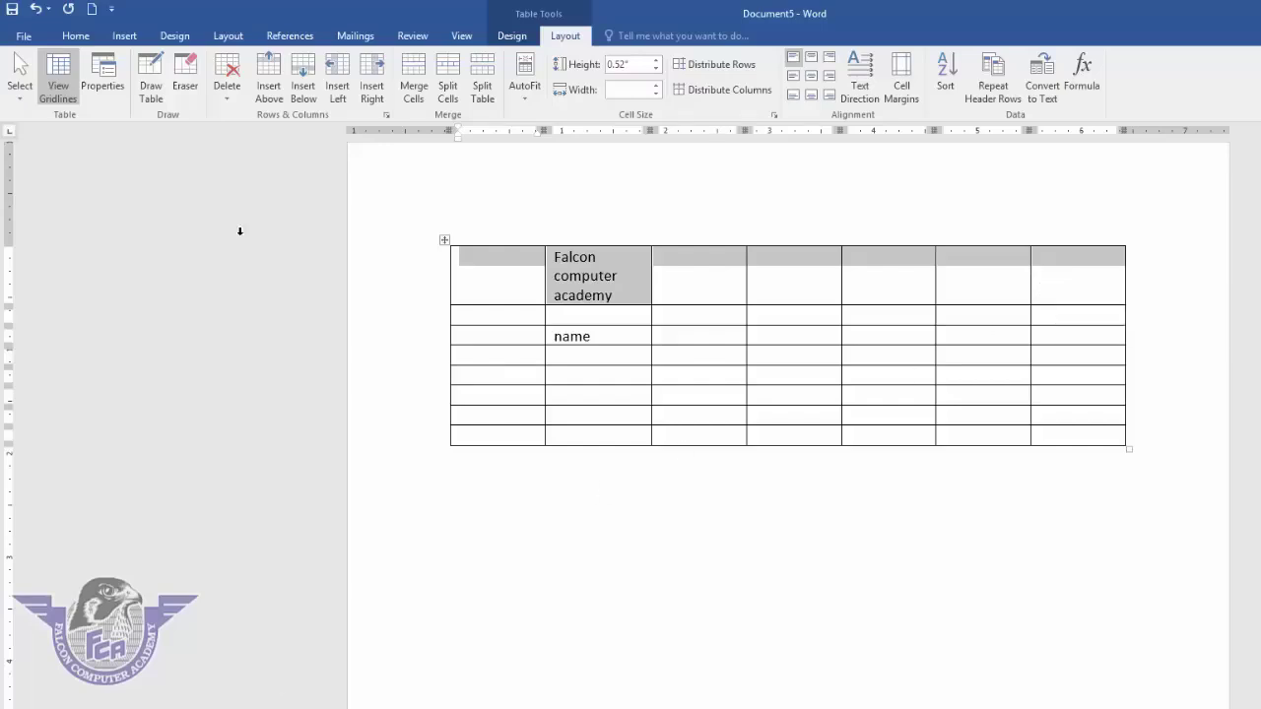
pyautogui.click(414, 84)
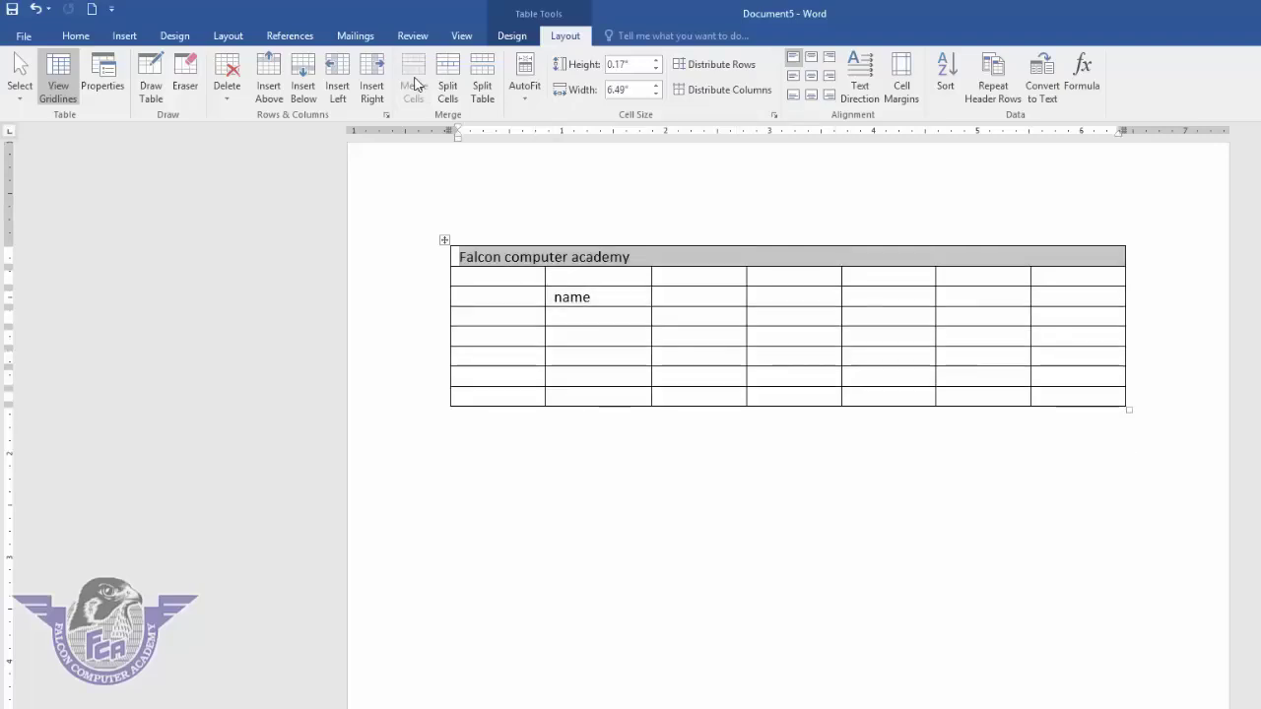
pyautogui.click(596, 257)
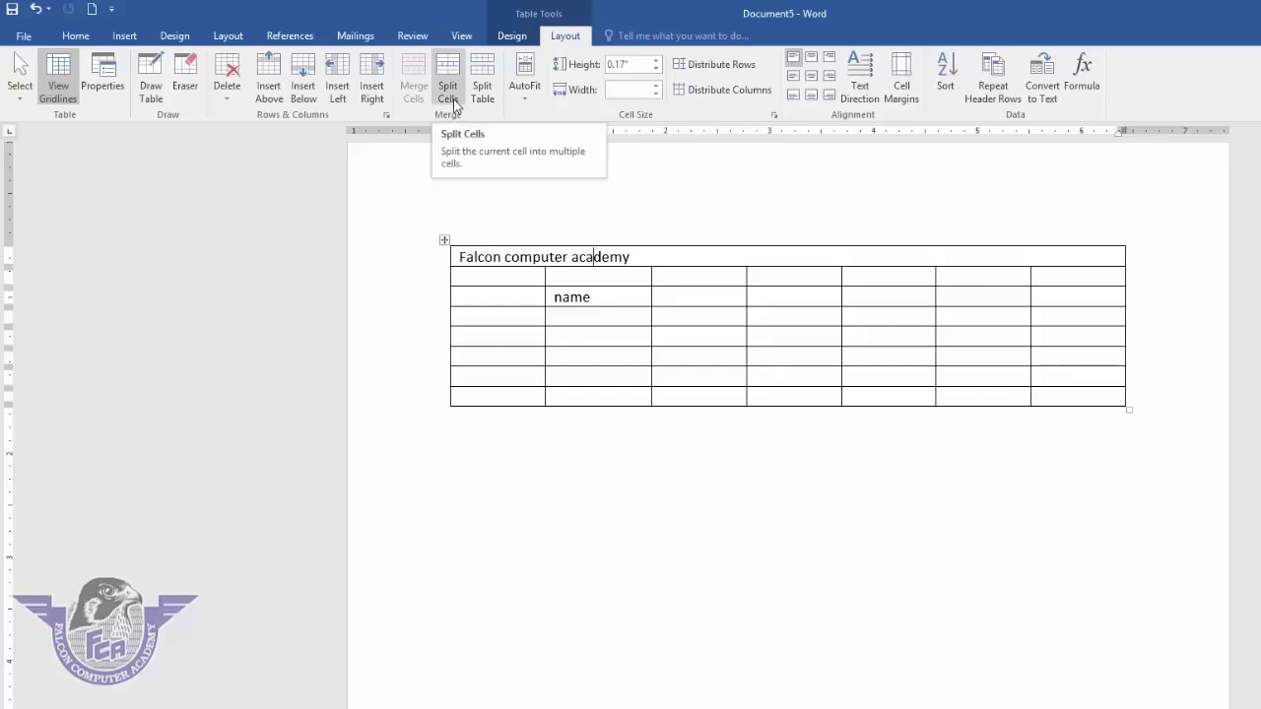
# - Type 'date' in the cell left of name and split the cell below it into 3 columns
pyautogui.click(527, 298)
pyautogui.write('date')
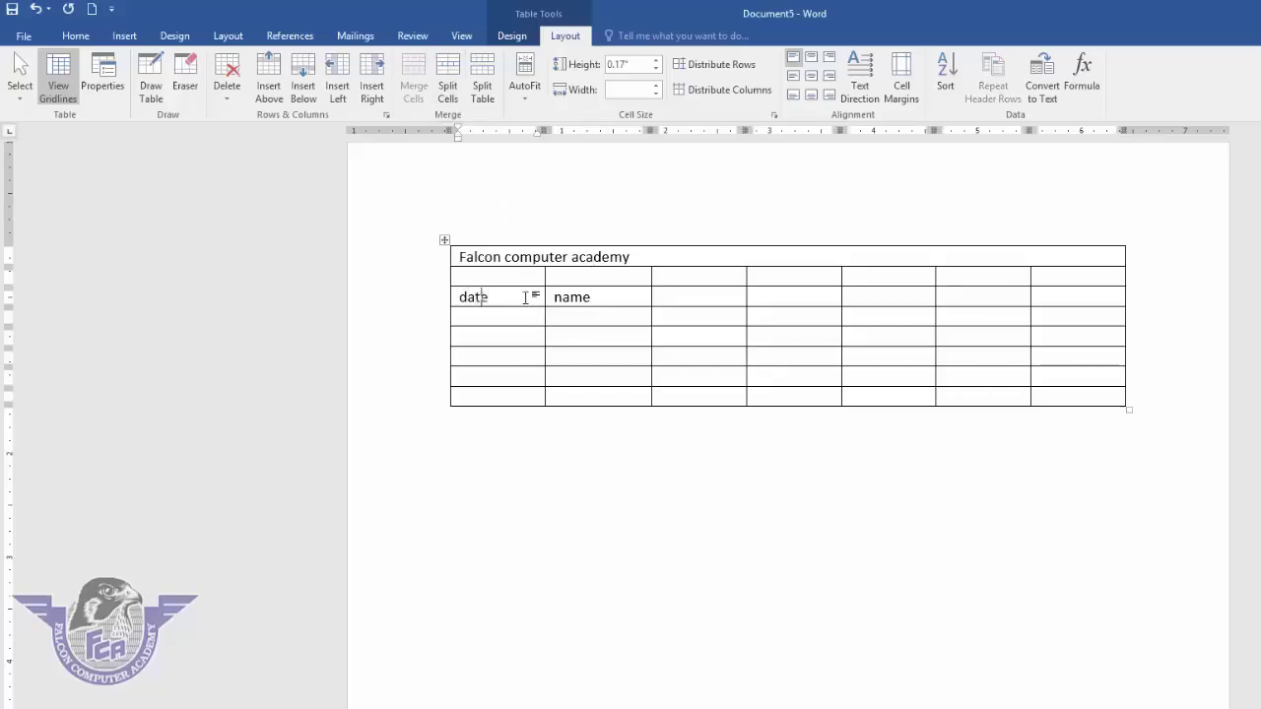
pyautogui.click(487, 318)
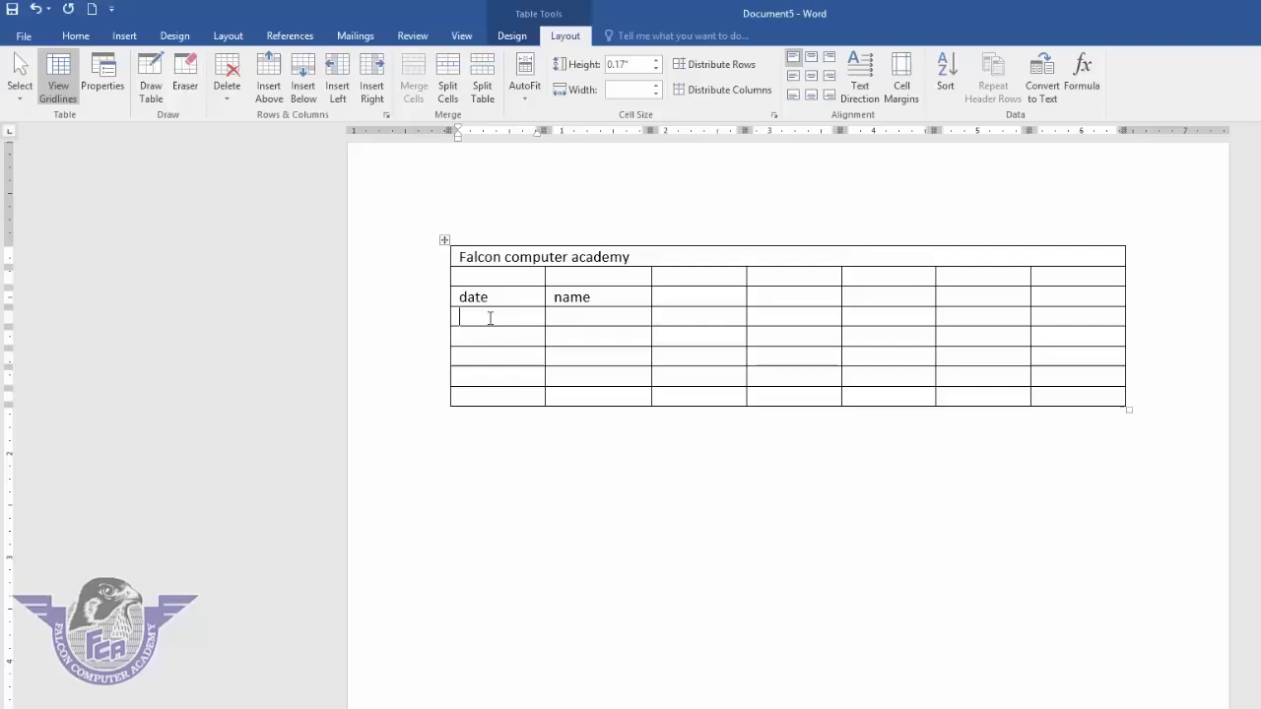
pyautogui.click(449, 99)
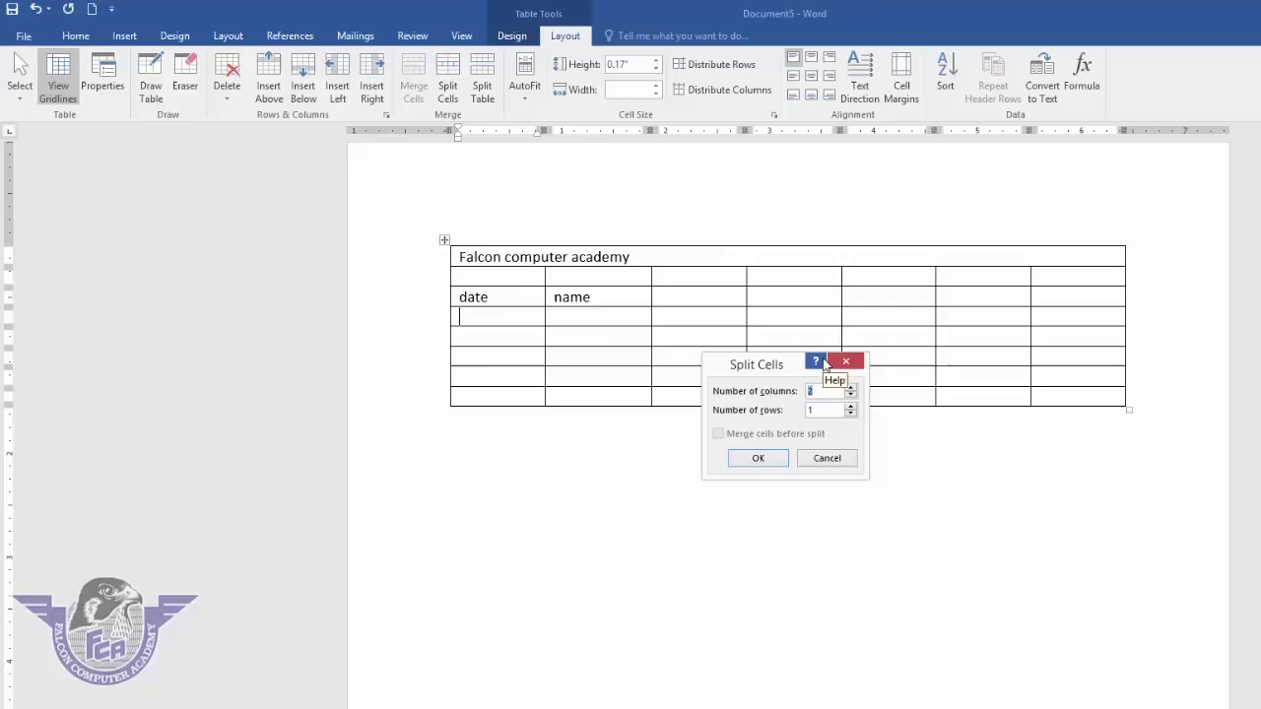
pyautogui.click(851, 388)
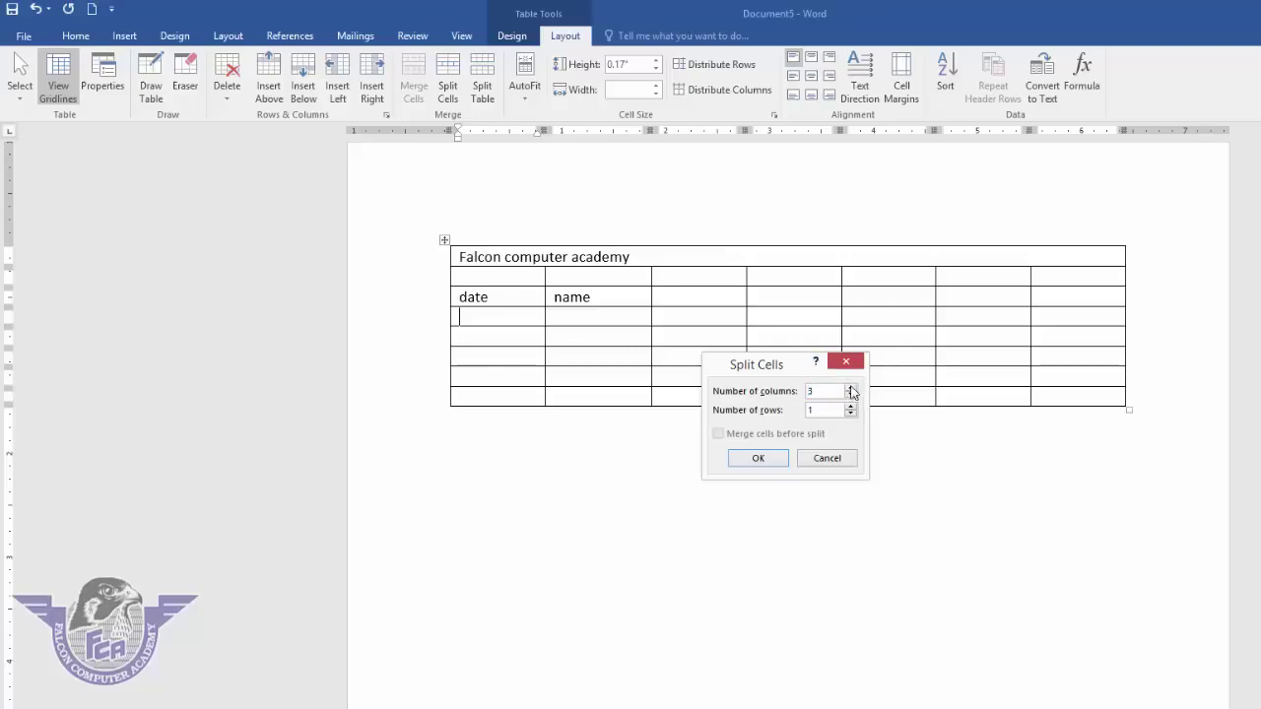
pyautogui.click(752, 461)
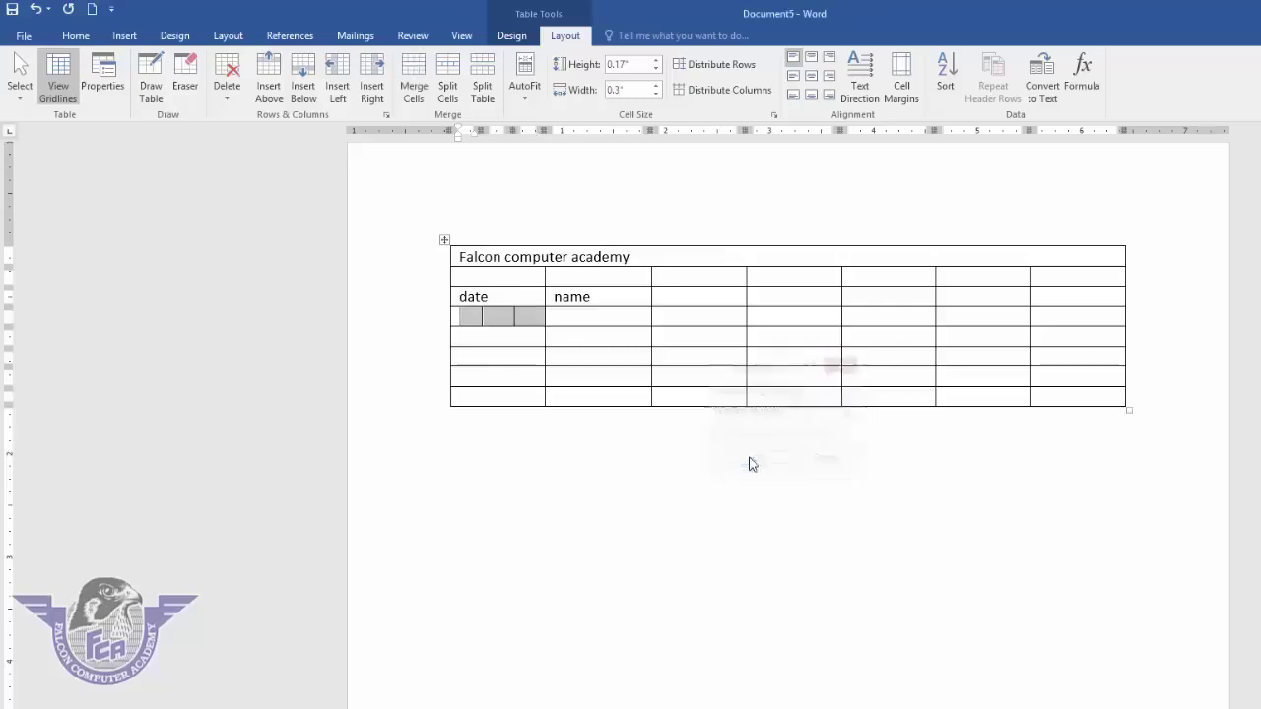
pyautogui.click(470, 318)
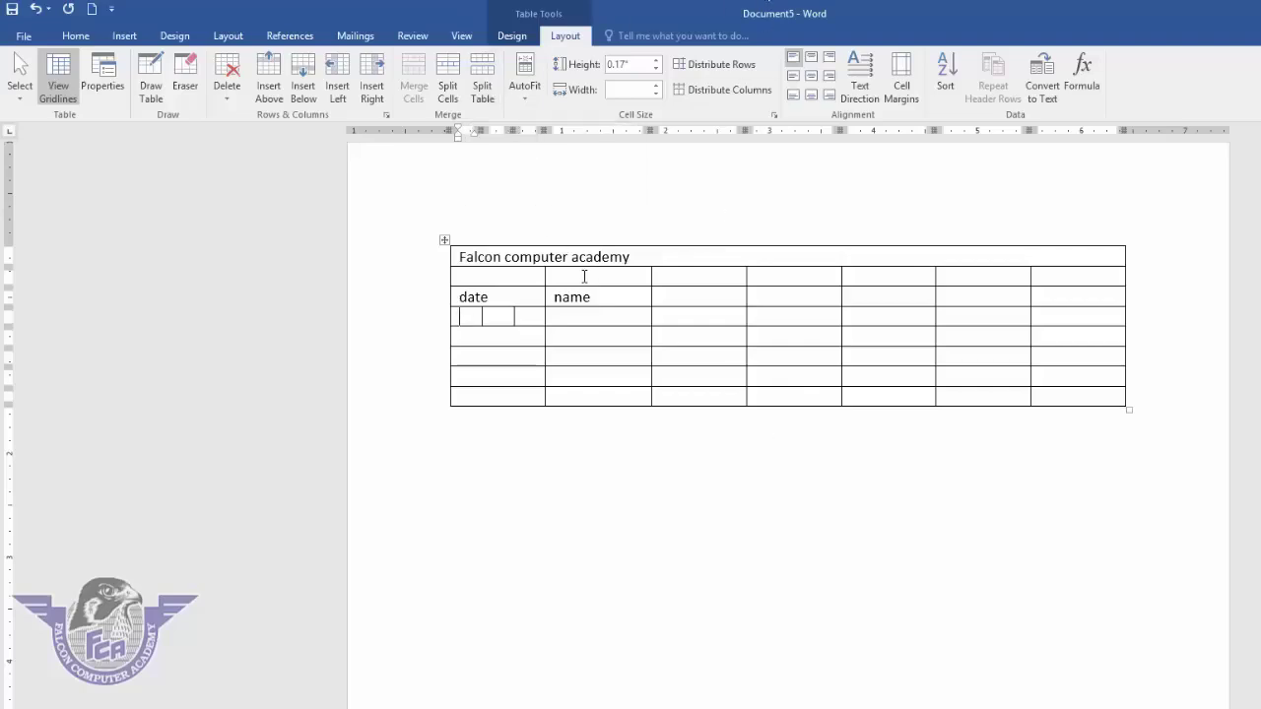
# - Split the first table above its second row, then rejoin the two parts with Delete
pyautogui.click(478, 278)
pyautogui.click(674, 254)
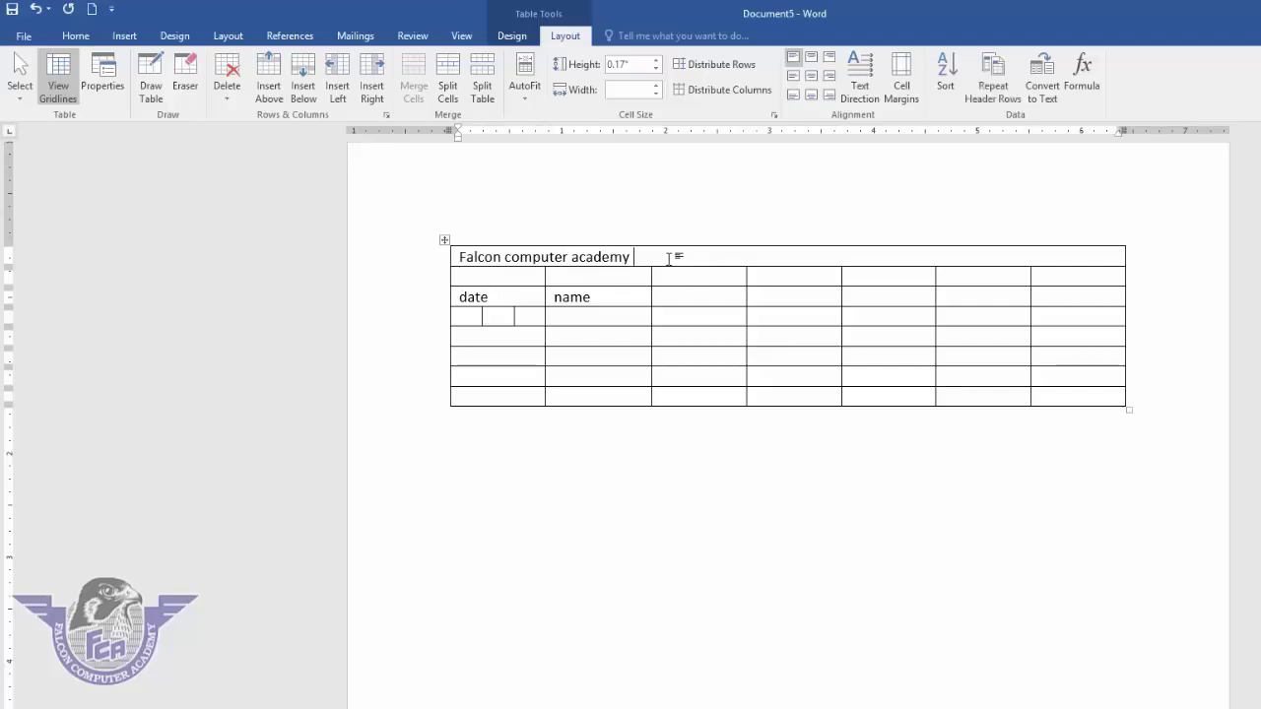
pyautogui.click(514, 277)
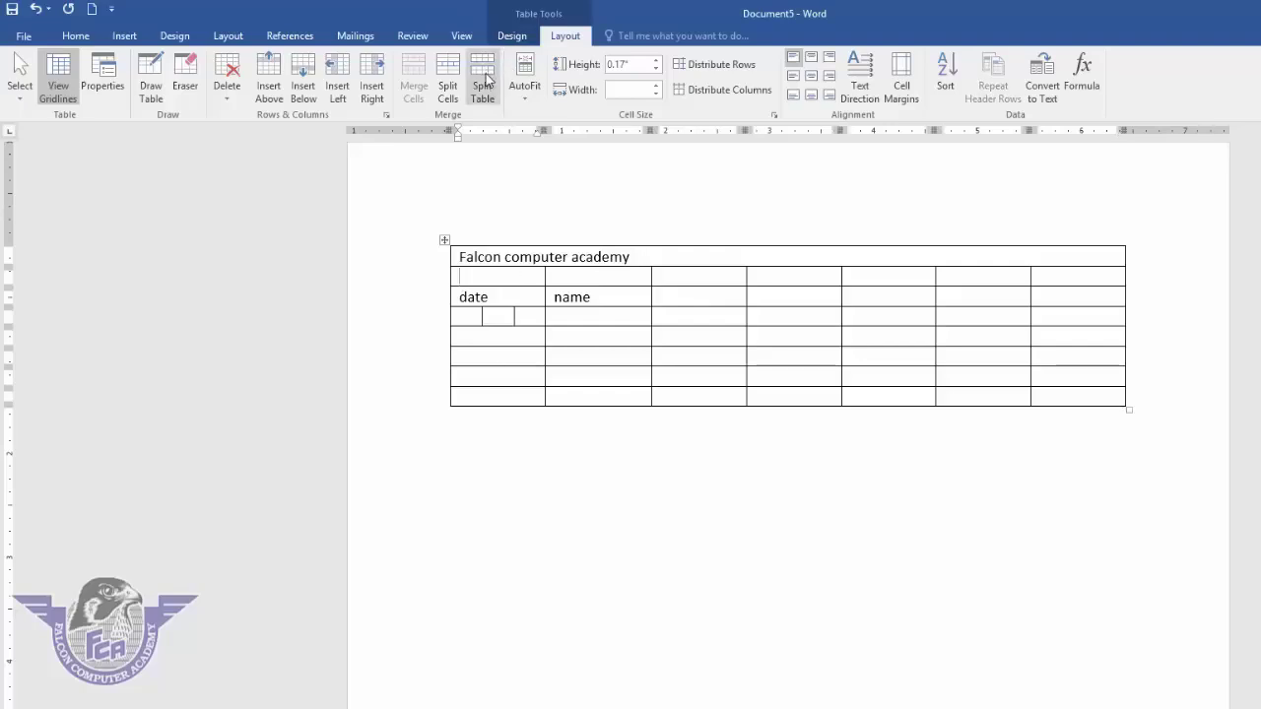
pyautogui.click(482, 78)
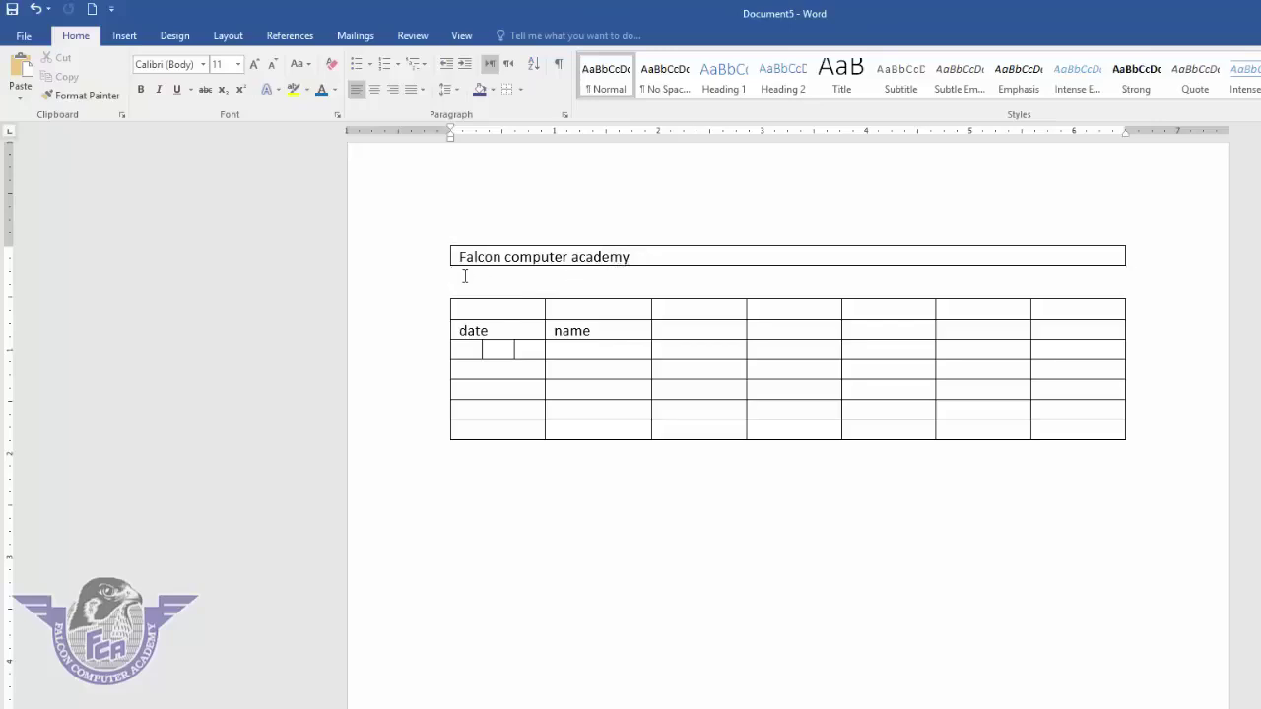
pyautogui.press('Delete')
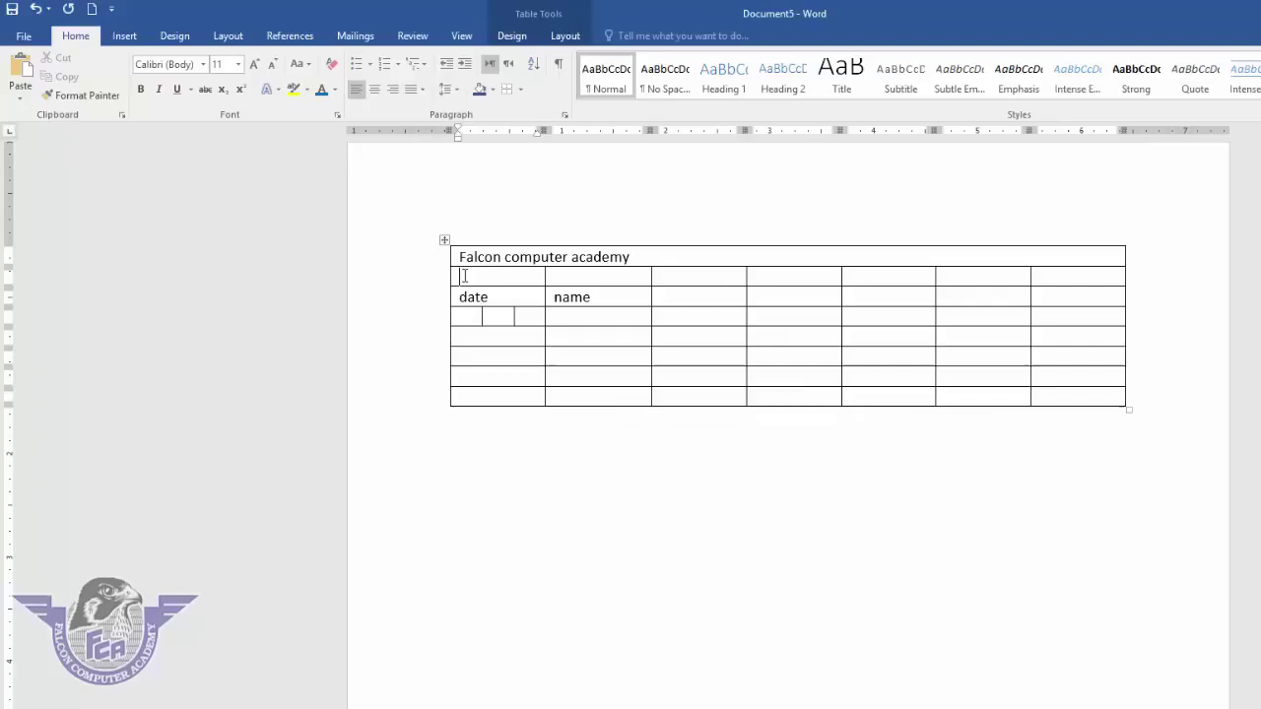
# - Look at the table's AutoFit choices without changing them, then move the cursor below the table
pyautogui.click(564, 36)
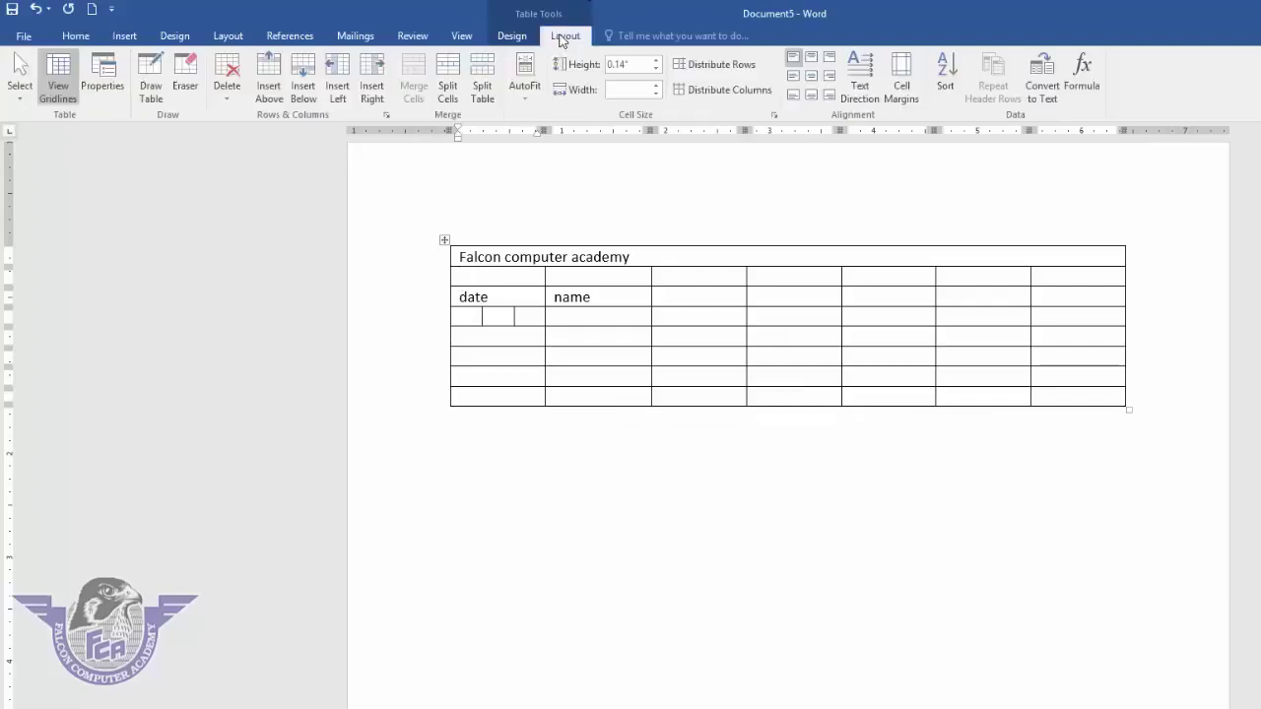
pyautogui.click(528, 105)
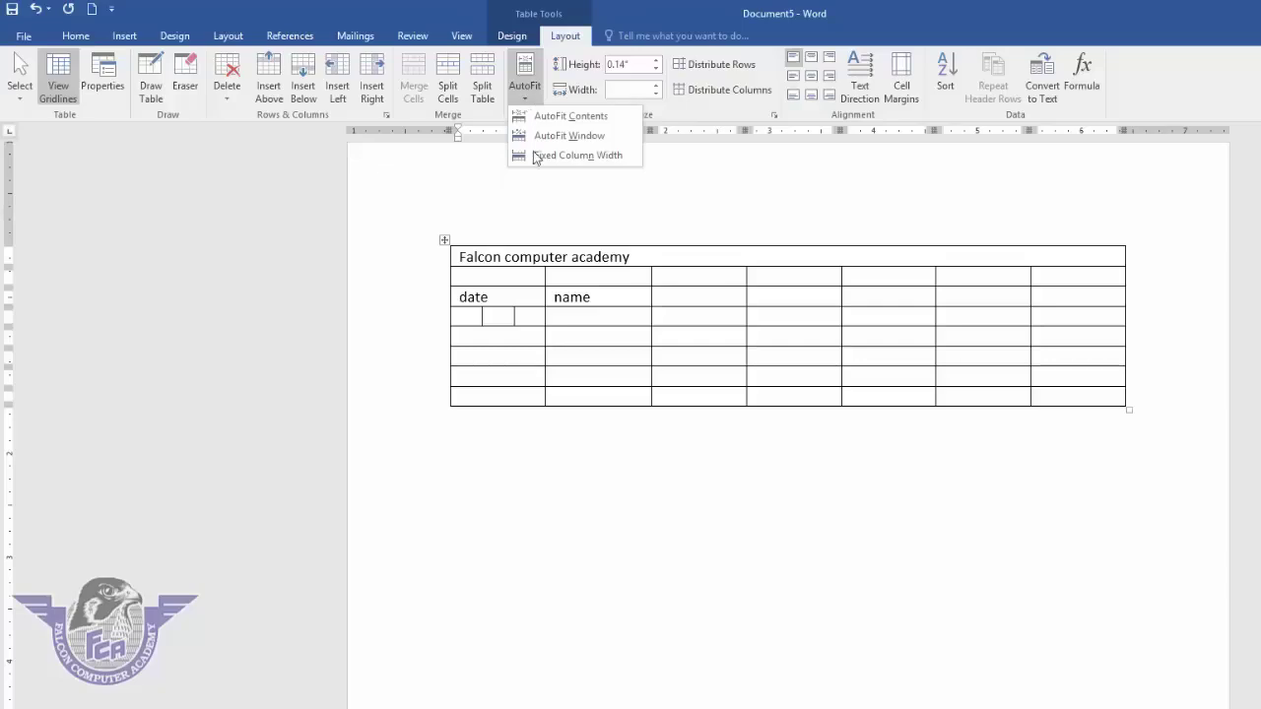
pyautogui.click(498, 427)
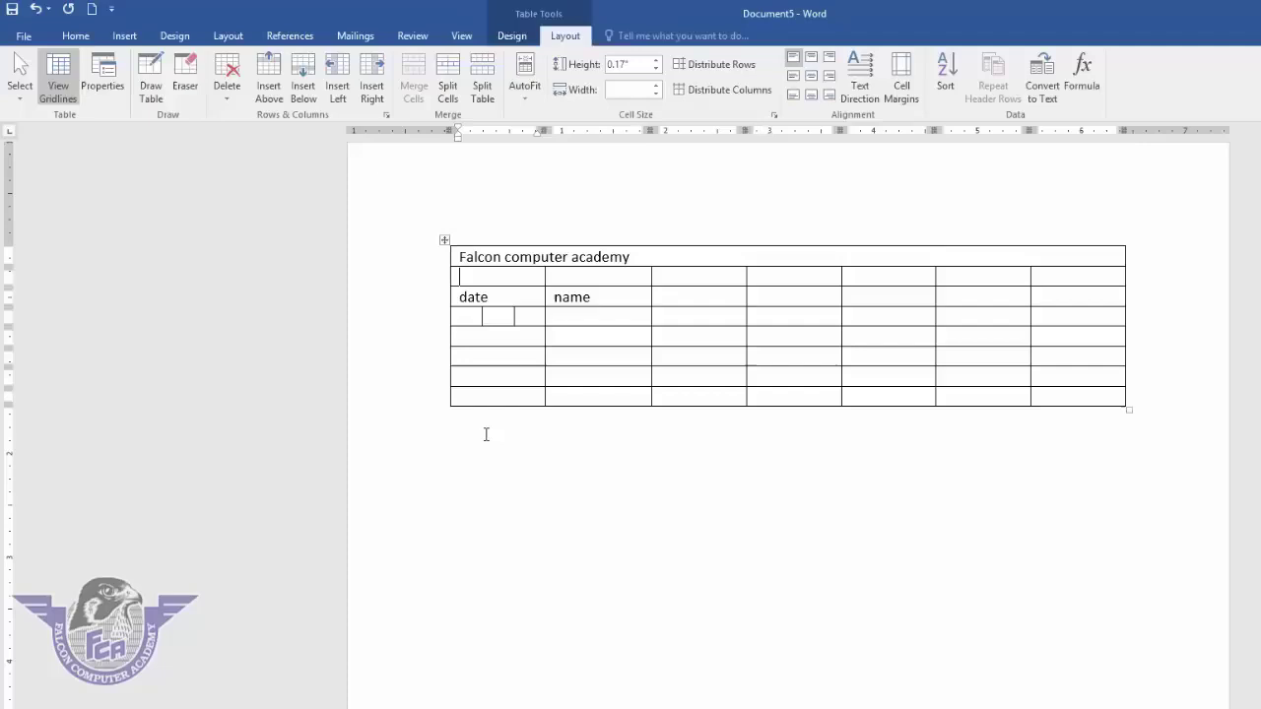
pyautogui.click(485, 431)
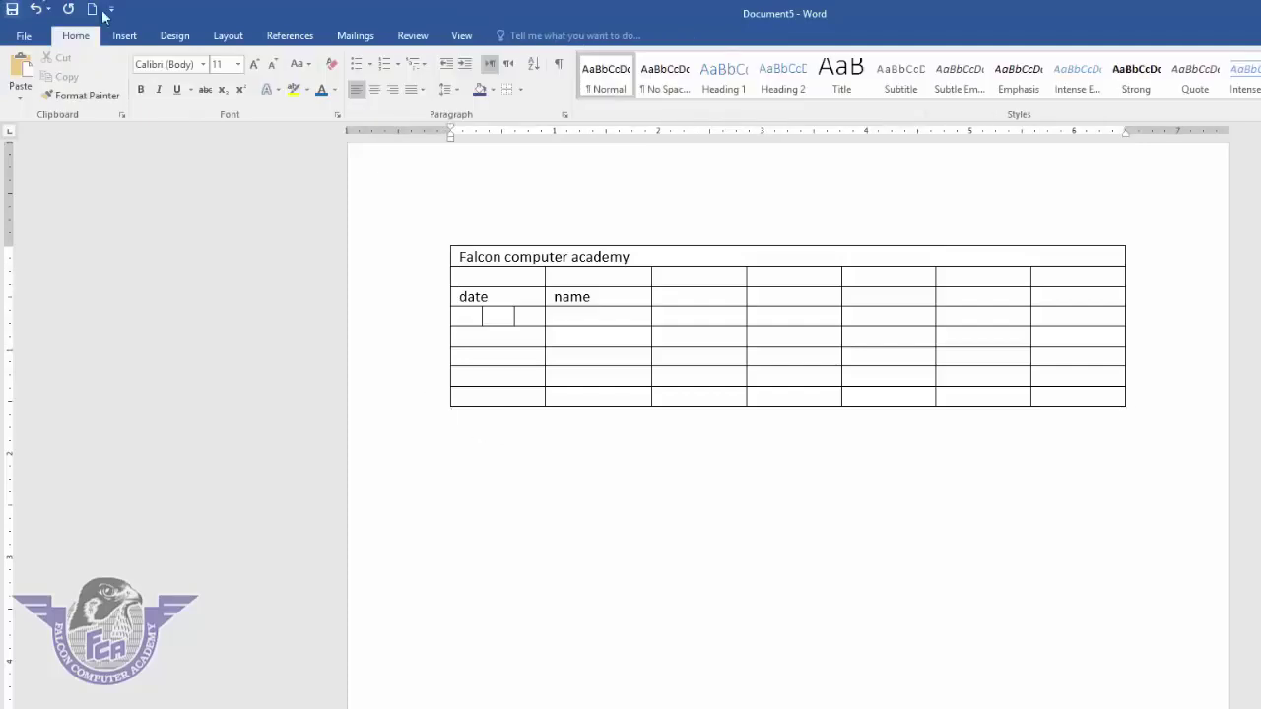
# - Insert a new 7-column table below the first one
pyautogui.click(126, 37)
pyautogui.click(131, 69)
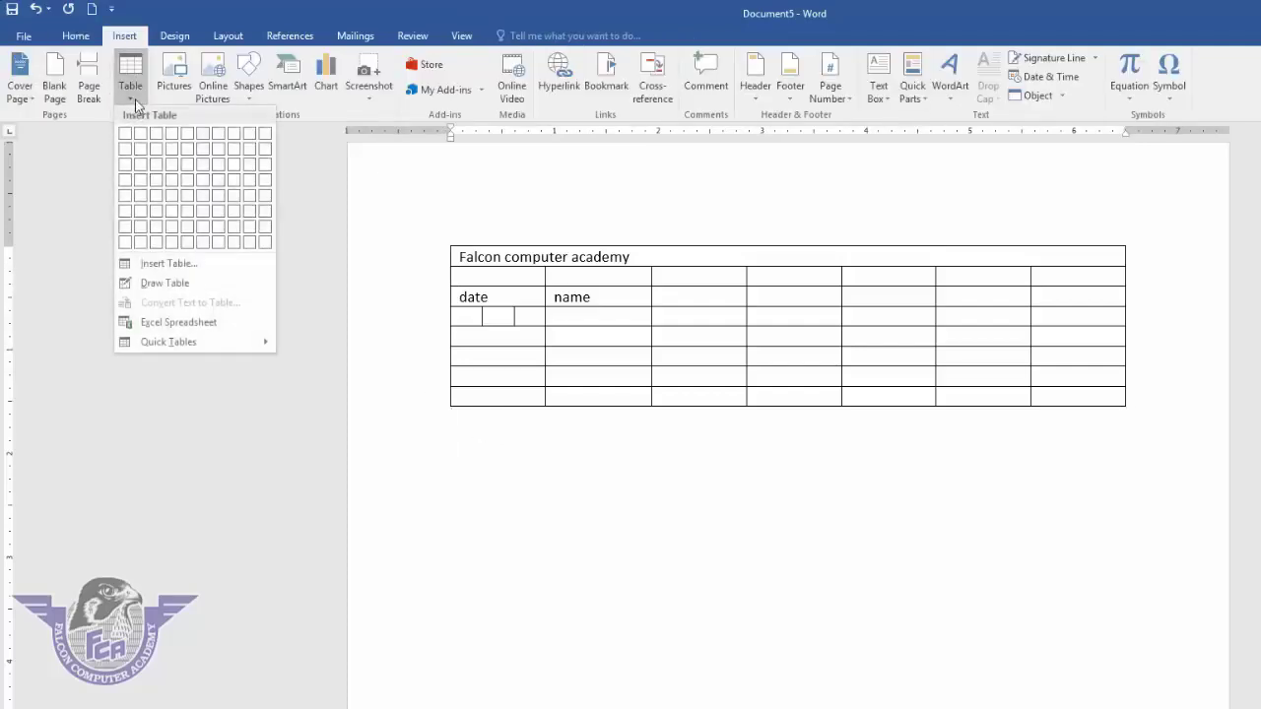
pyautogui.click(218, 264)
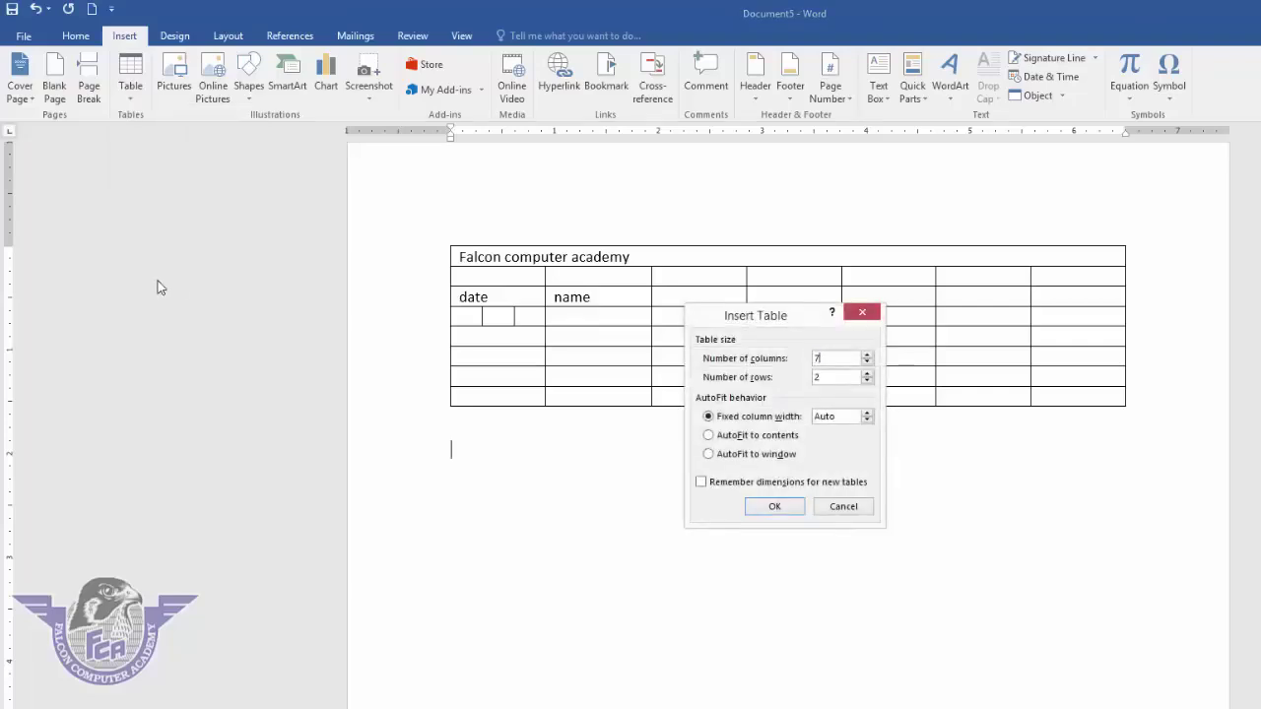
pyautogui.press('Return')
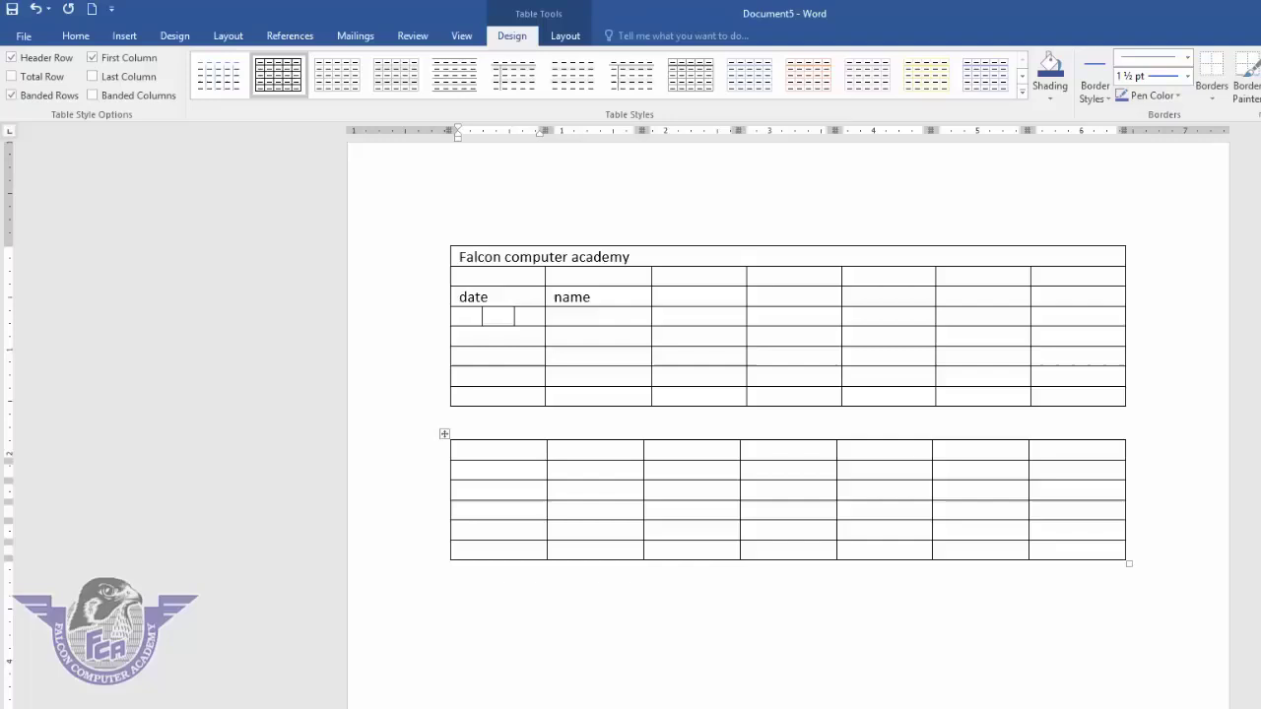
# - Type sun, mon, tue, wed, thu, fri and sat across the new table's top row
pyautogui.write('sun')
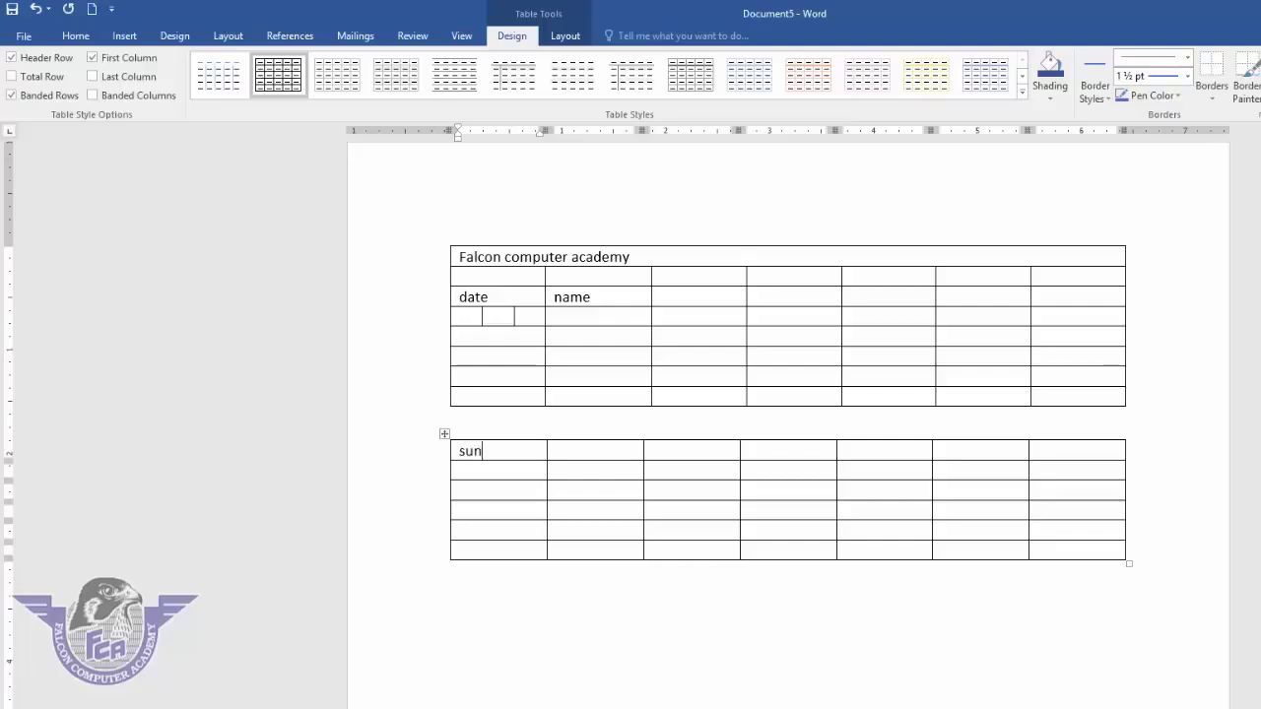
pyautogui.press('Tab')
pyautogui.write('mon')
pyautogui.press('Tab')
pyautogui.write('tue')
pyautogui.press('Tab')
pyautogui.write('wed')
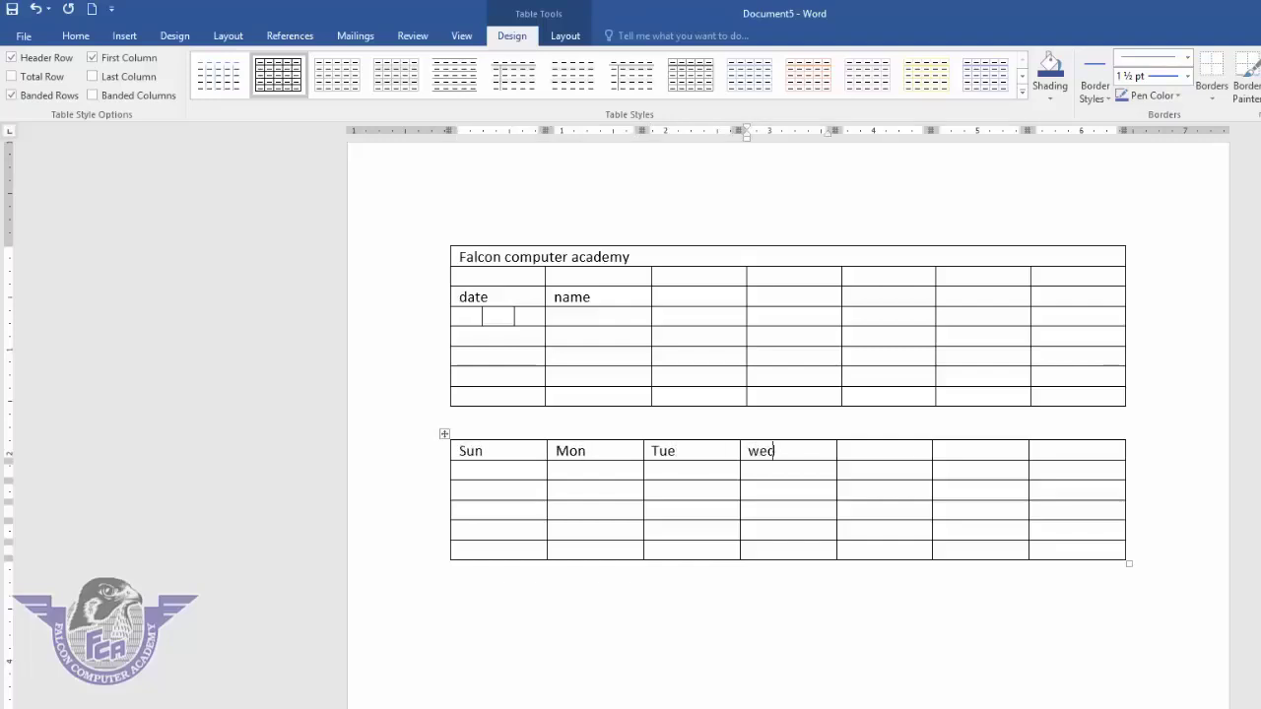
pyautogui.press('Tab')
pyautogui.write('thu')
pyautogui.press('Tab')
pyautogui.write('fri')
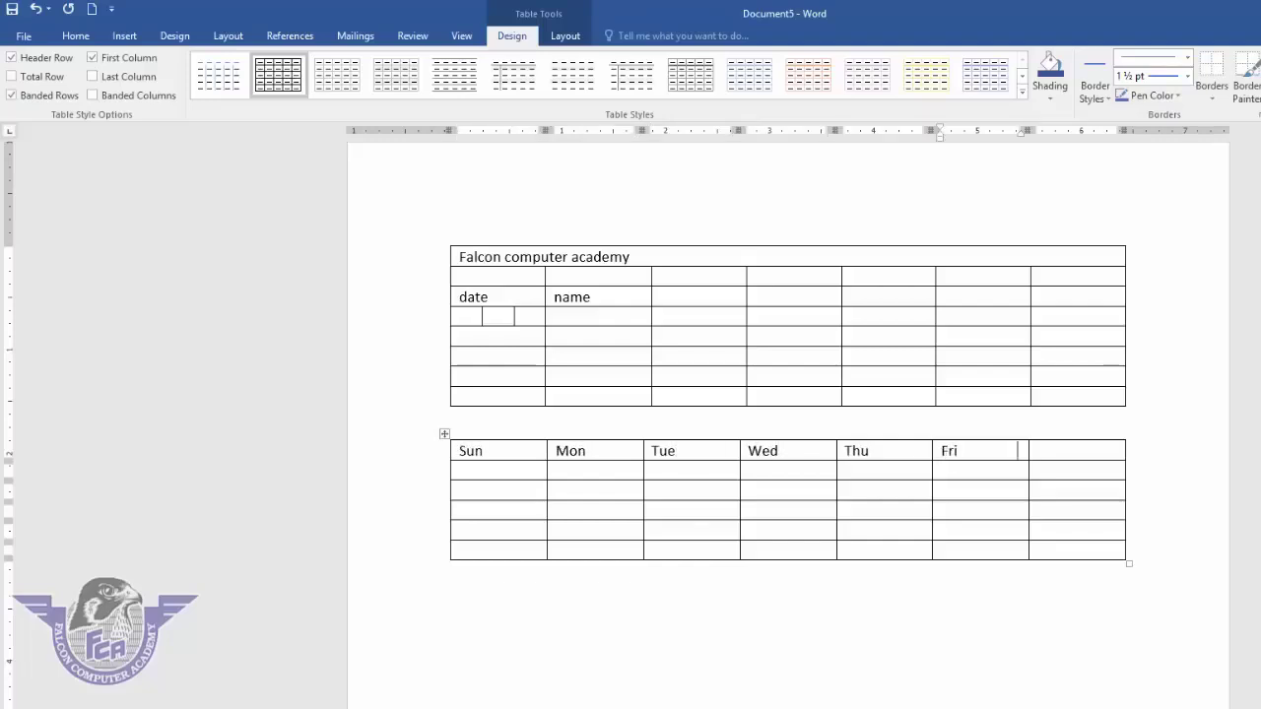
pyautogui.press('Tab')
pyautogui.write('sat')
pyautogui.press('Tab')
pyautogui.press('Tab')
# - Change the Mon heading of the weekday table to 'Monday'
pyautogui.click(444, 434)
pyautogui.click(564, 36)
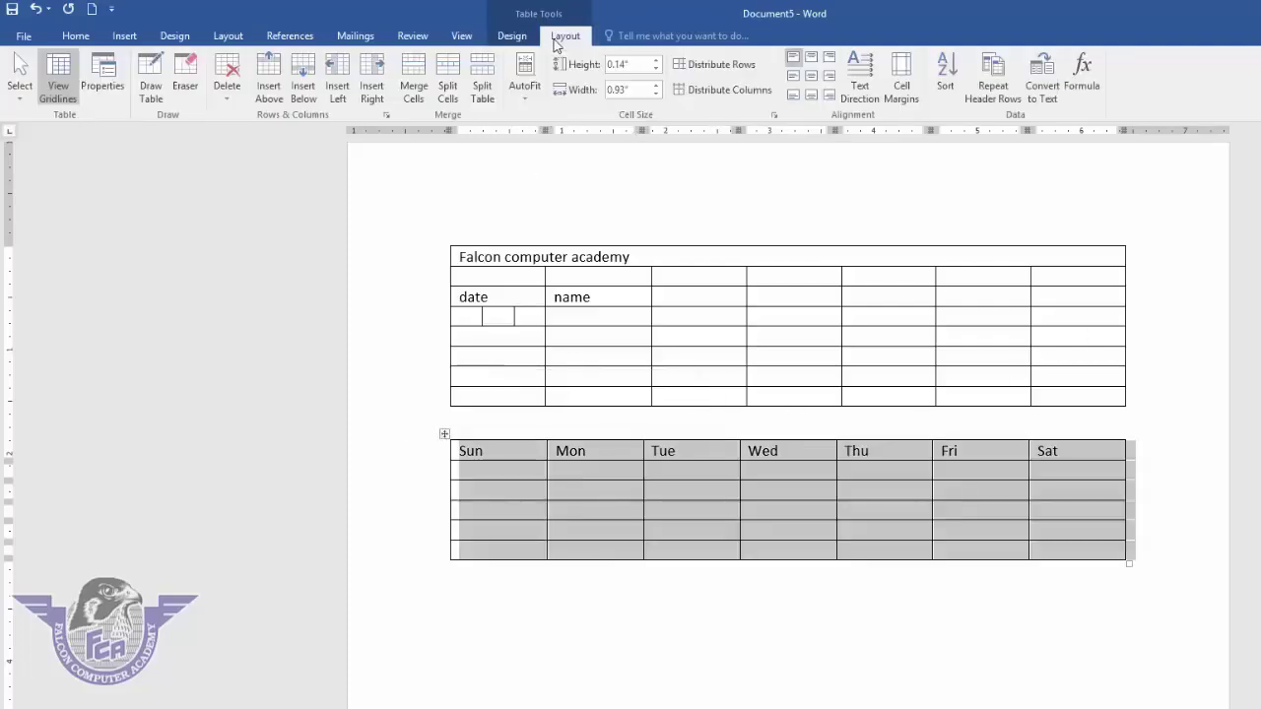
pyautogui.click(529, 103)
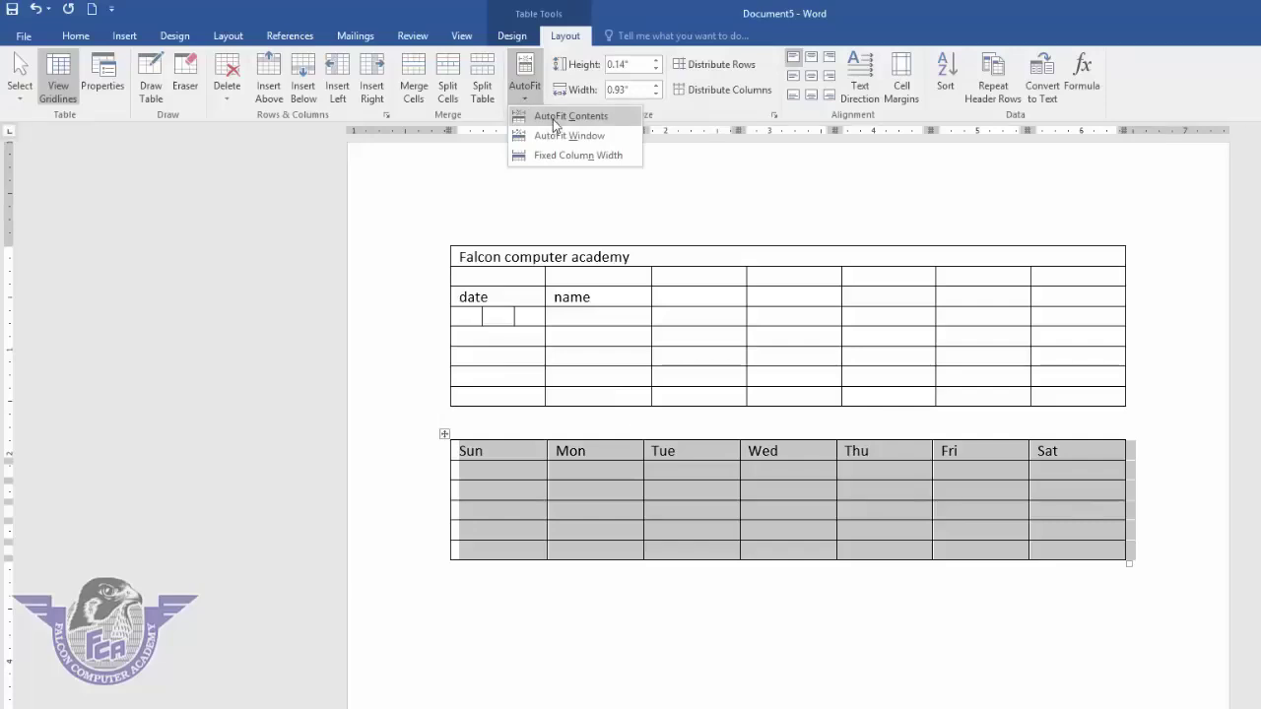
pyautogui.click(595, 456)
pyautogui.click(594, 458)
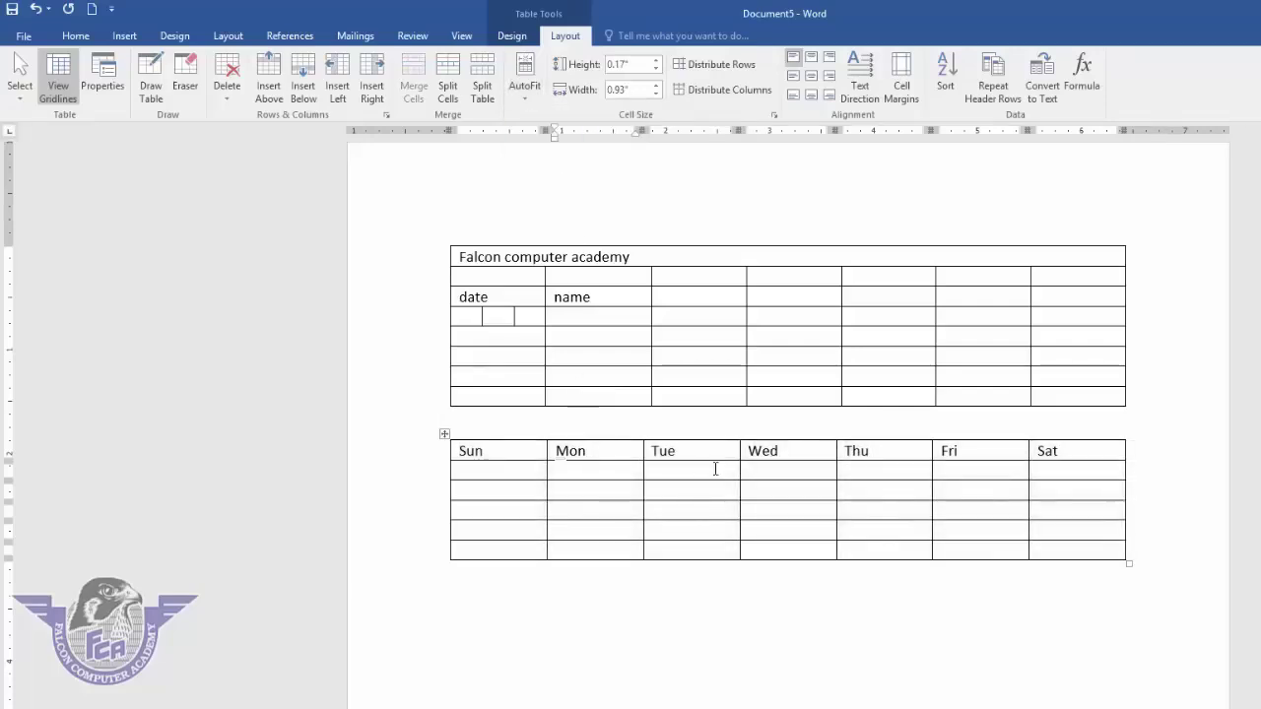
pyautogui.write('day')
# - AutoFit the weekday table to its contents, then stretch it to the page width
pyautogui.click(444, 433)
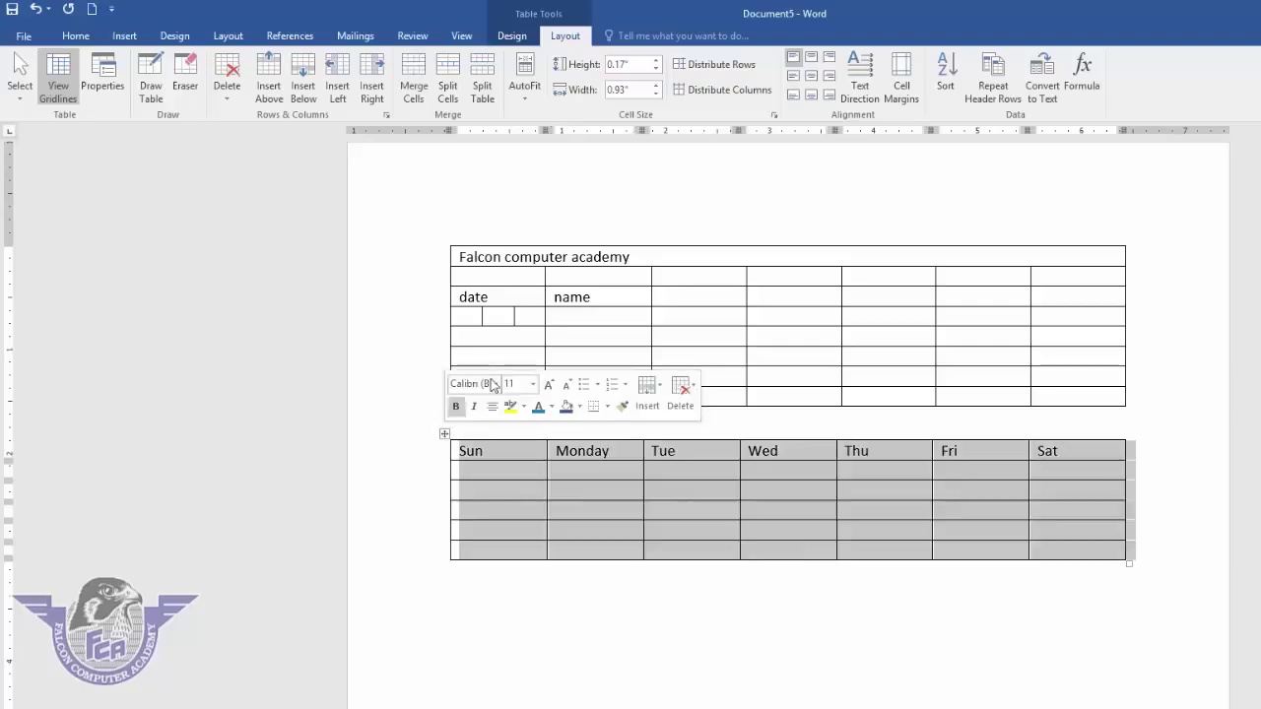
pyautogui.click(525, 87)
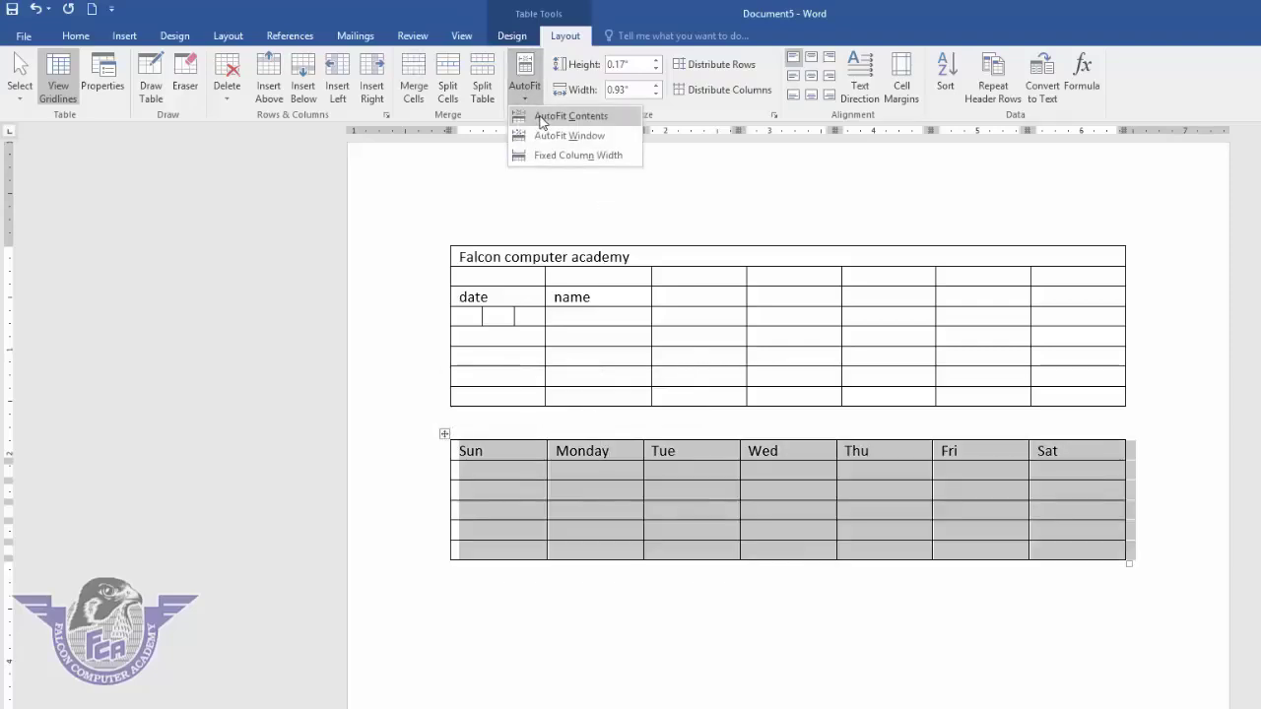
pyautogui.click(541, 116)
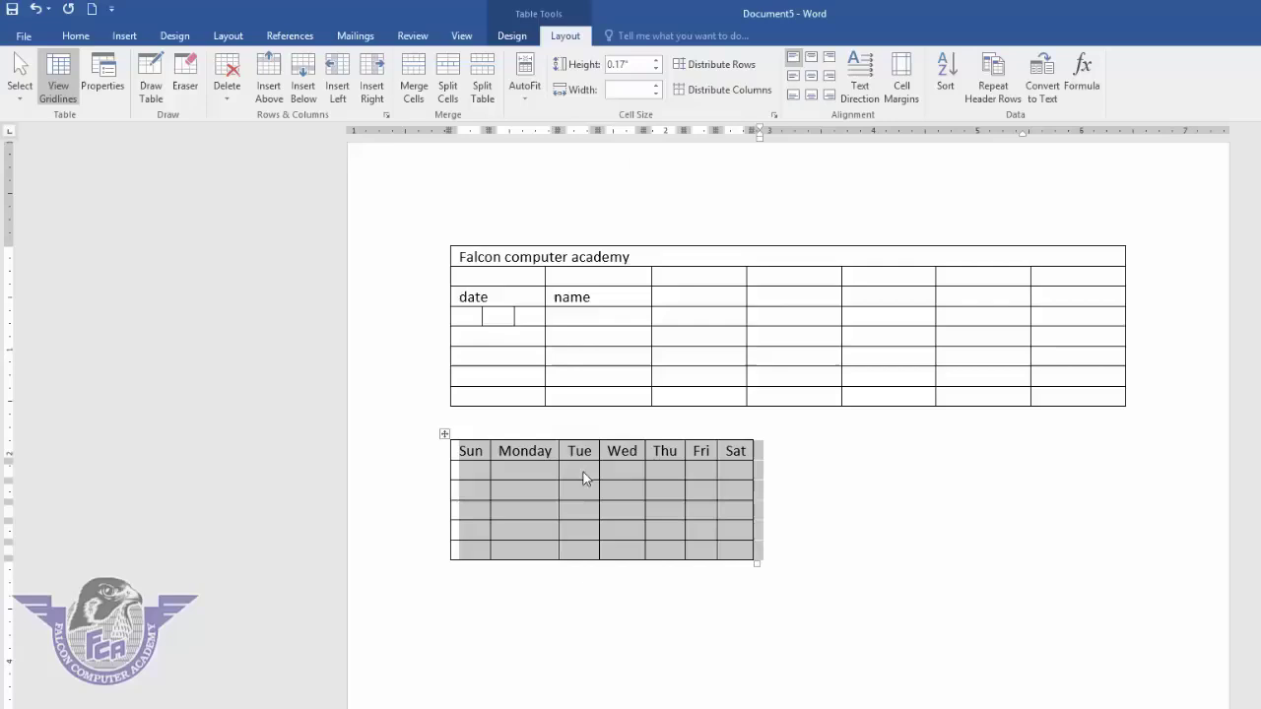
pyautogui.click(583, 472)
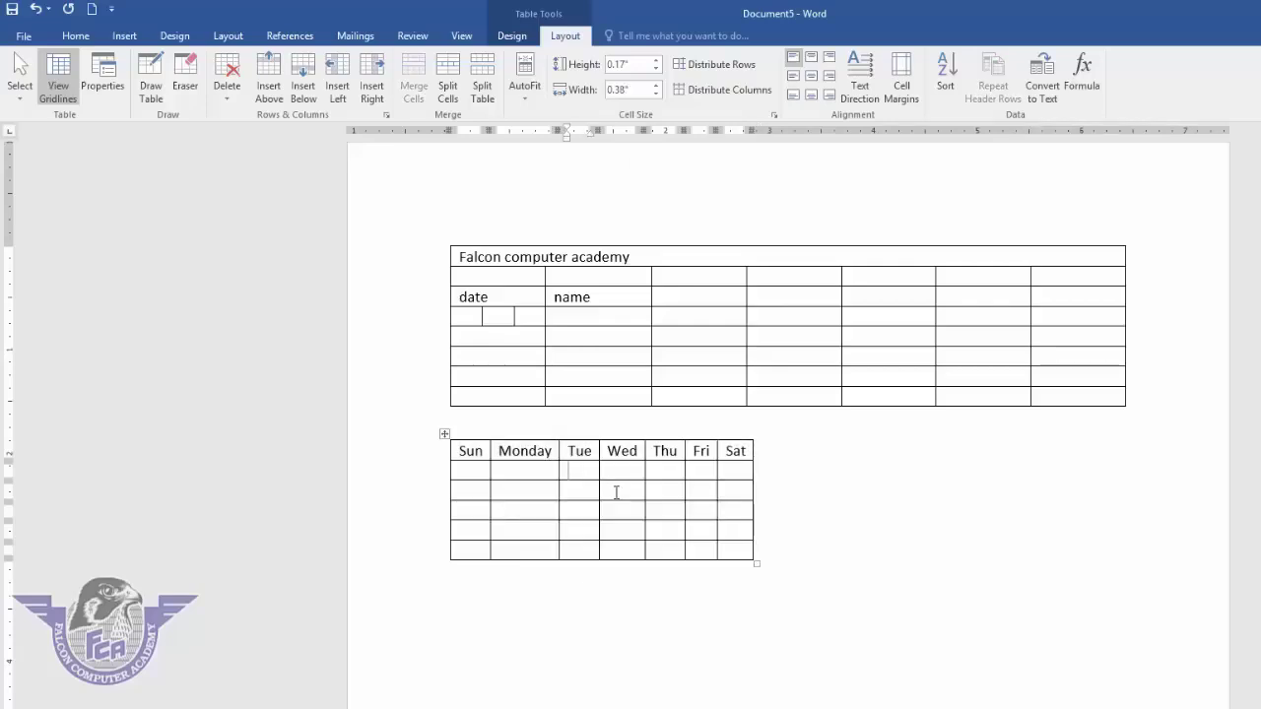
pyautogui.click(444, 434)
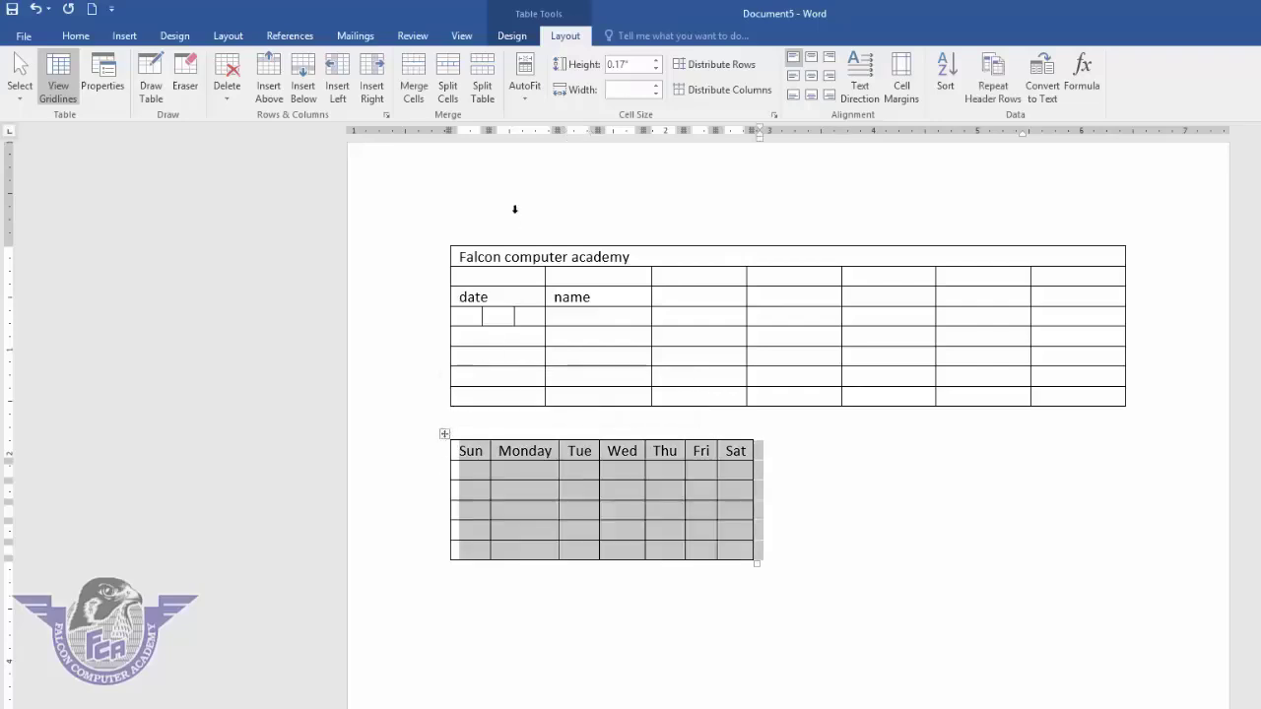
pyautogui.click(537, 87)
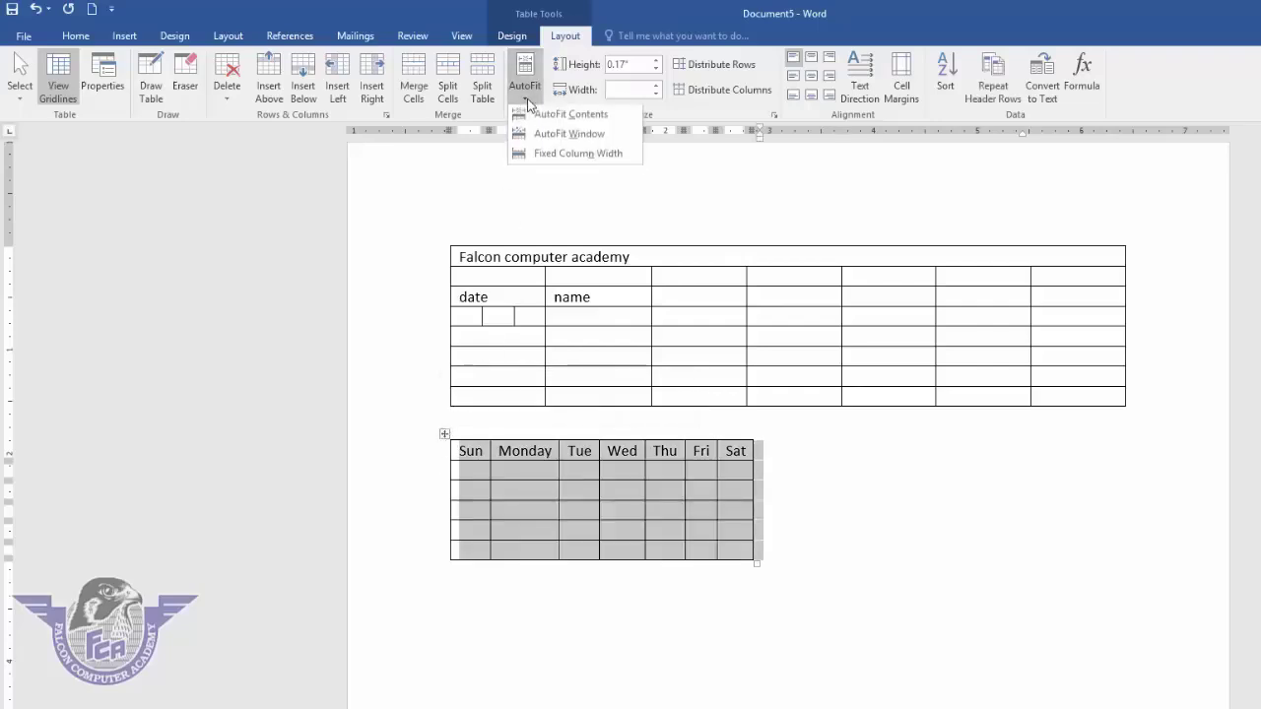
pyautogui.click(554, 144)
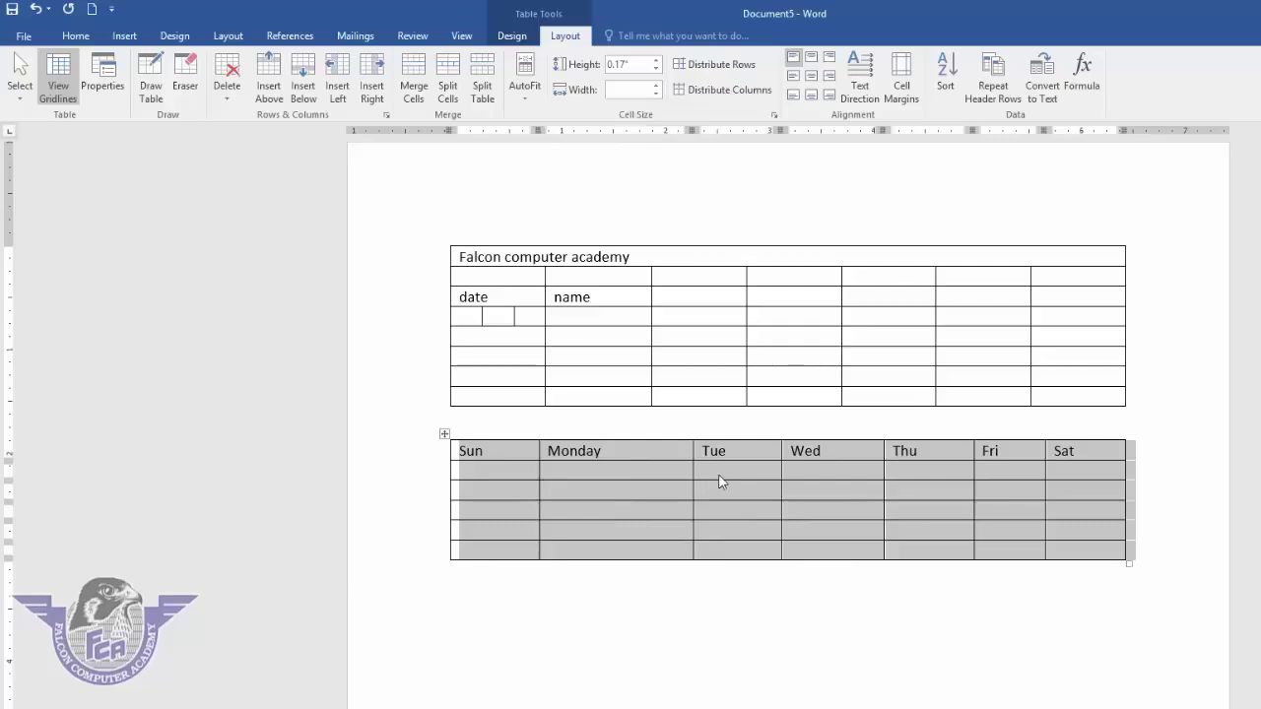
# - Type long test text in the Tue cell of row 2, then undo it
pyautogui.click(720, 482)
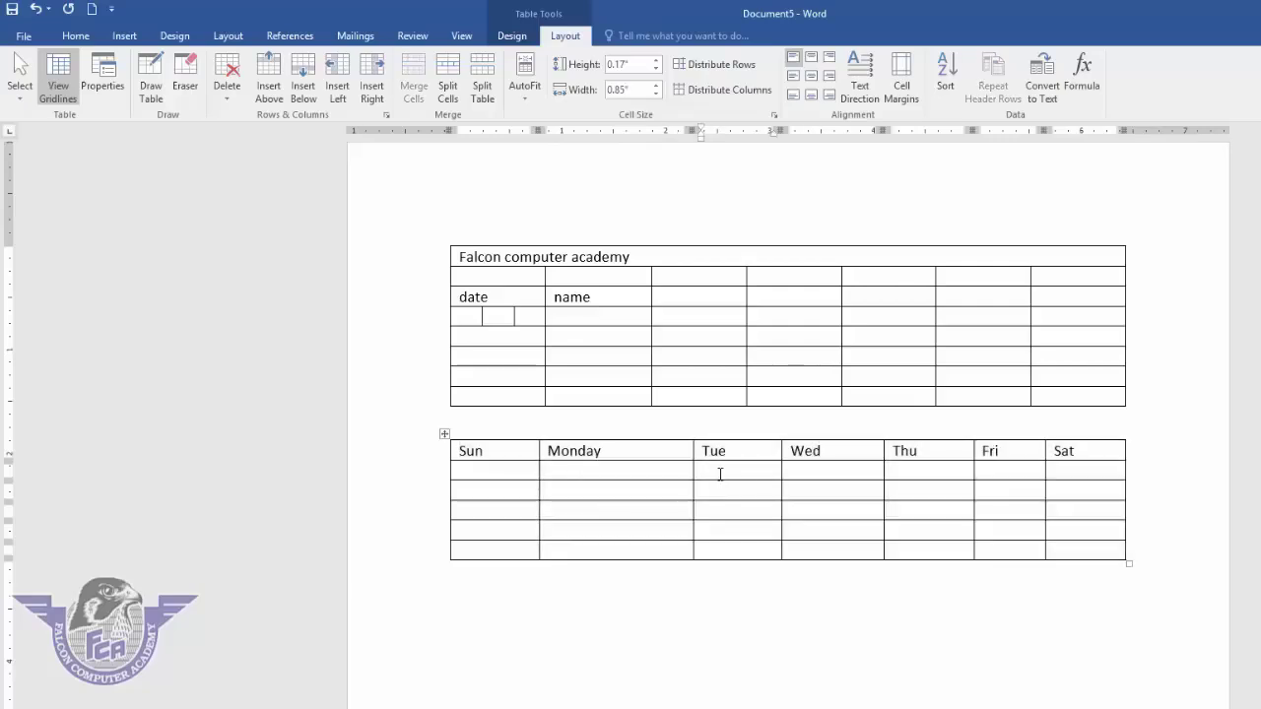
pyautogui.write('falcon computer acade')
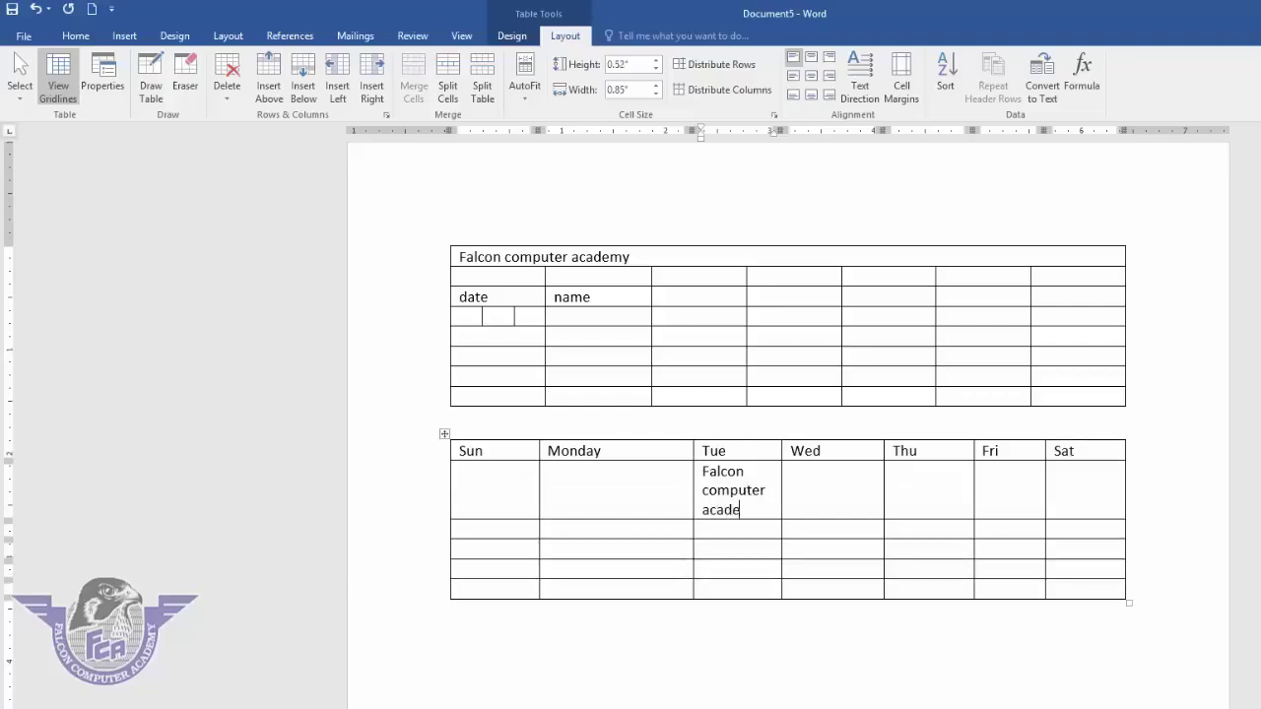
pyautogui.write('my kjkjdslkfjlsdjflsdjalfjsdljflsdjflsdjlfjsdlf')
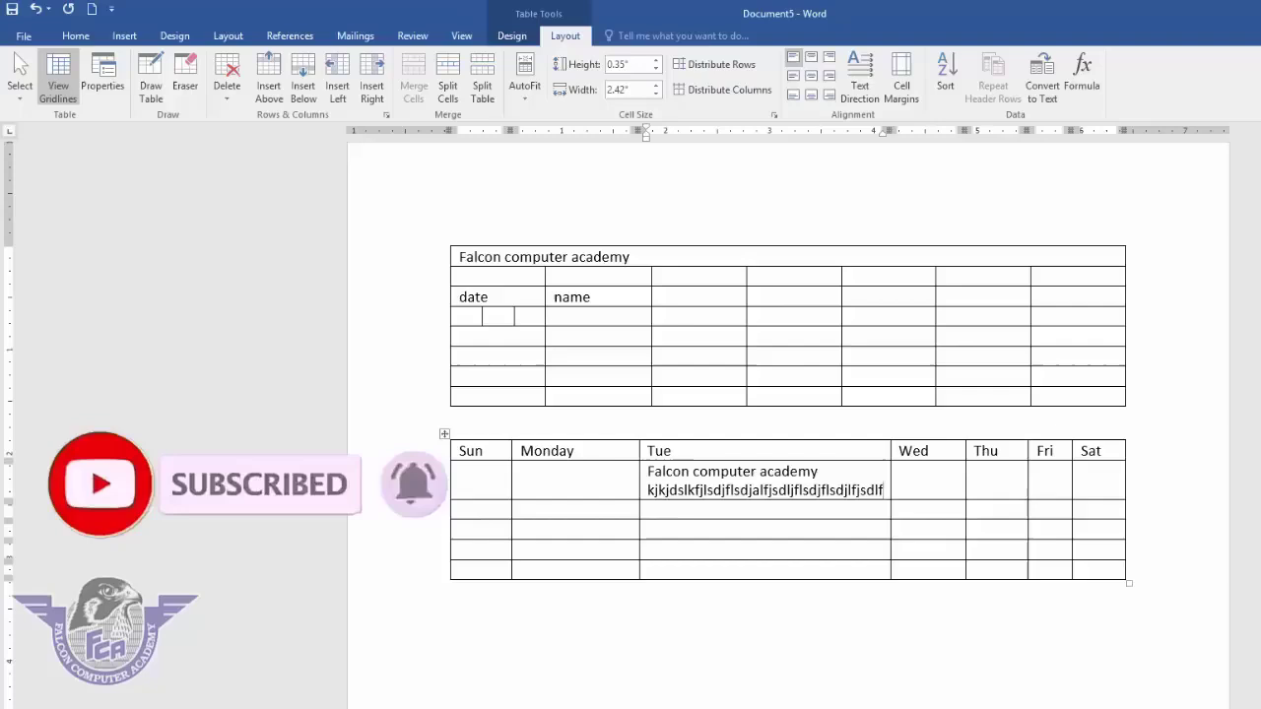
pyautogui.hotkey('ctrl', 'z')
pyautogui.hotkey('ctrl', 'z')
pyautogui.hotkey('ctrl', 'z')
pyautogui.hotkey('ctrl', 'z')
pyautogui.hotkey('ctrl', 'z')
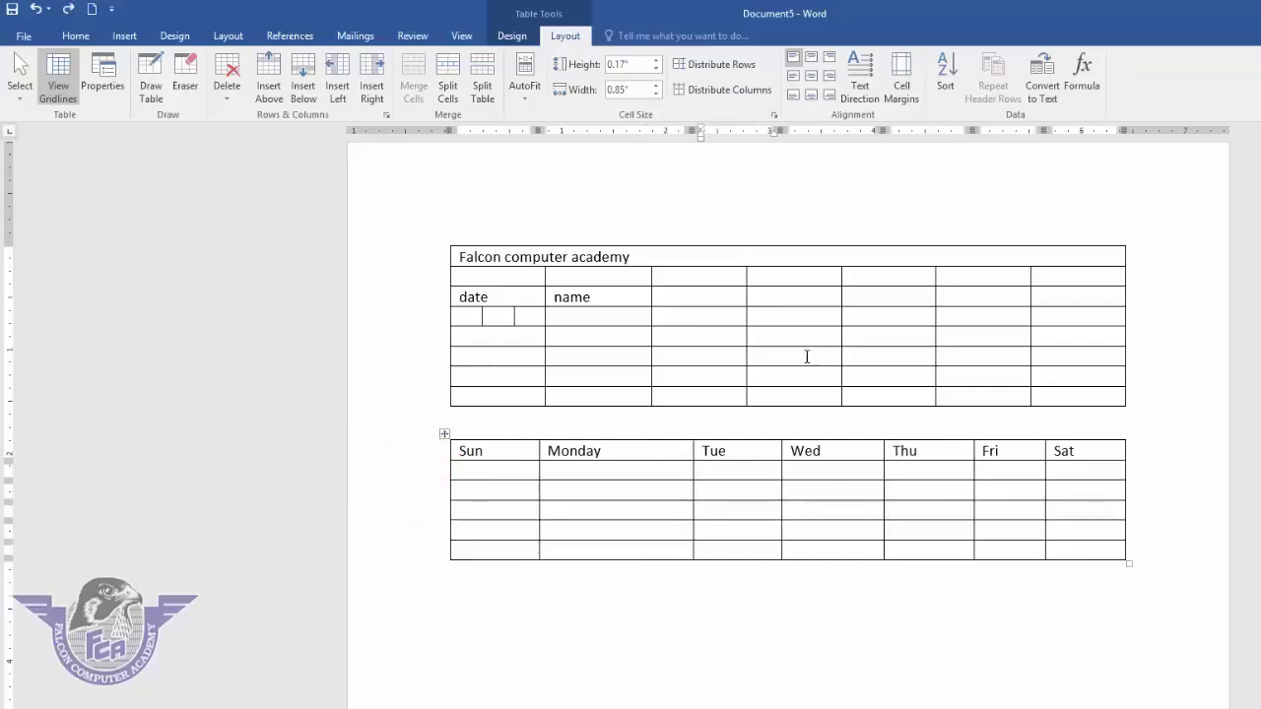
pyautogui.click(444, 433)
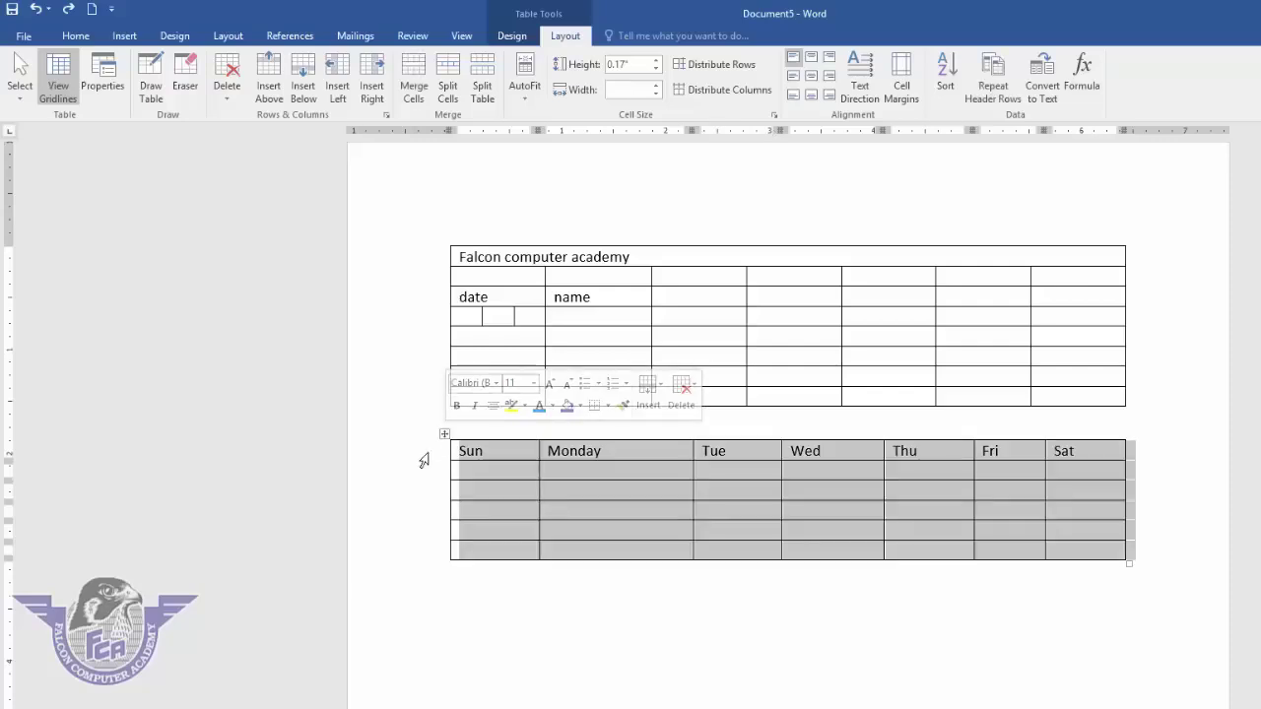
pyautogui.click(524, 87)
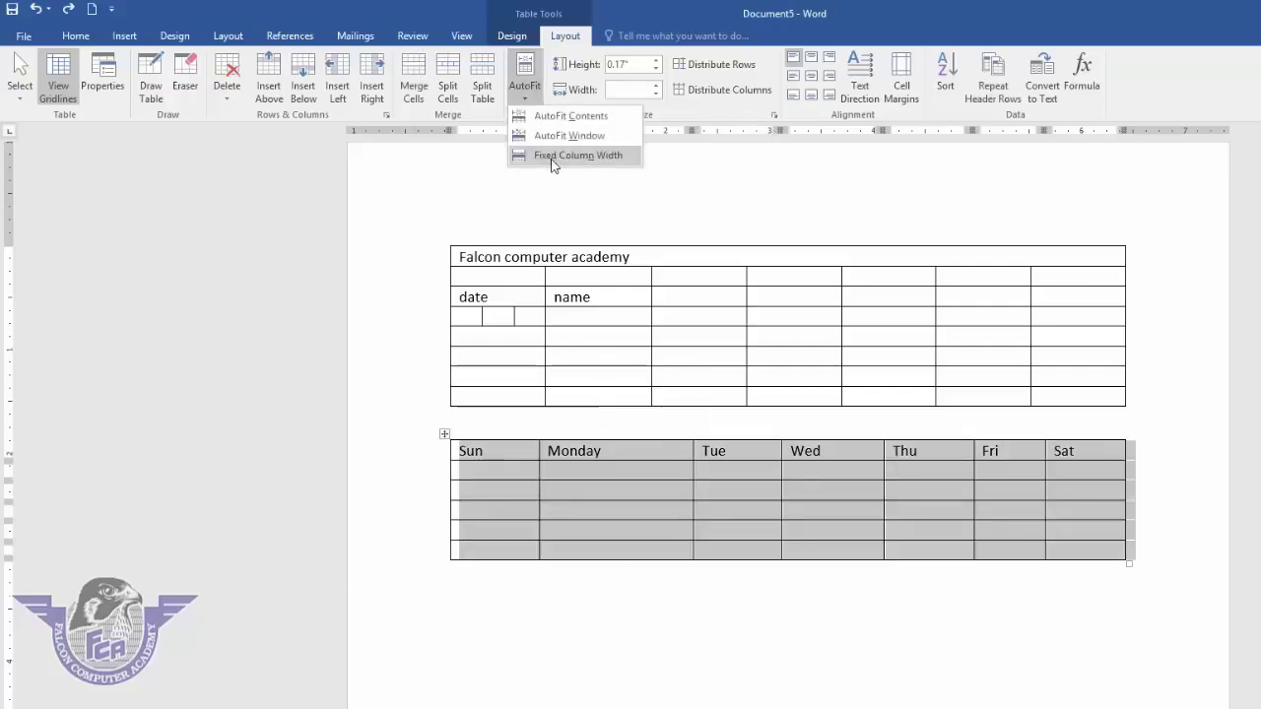
pyautogui.click(552, 157)
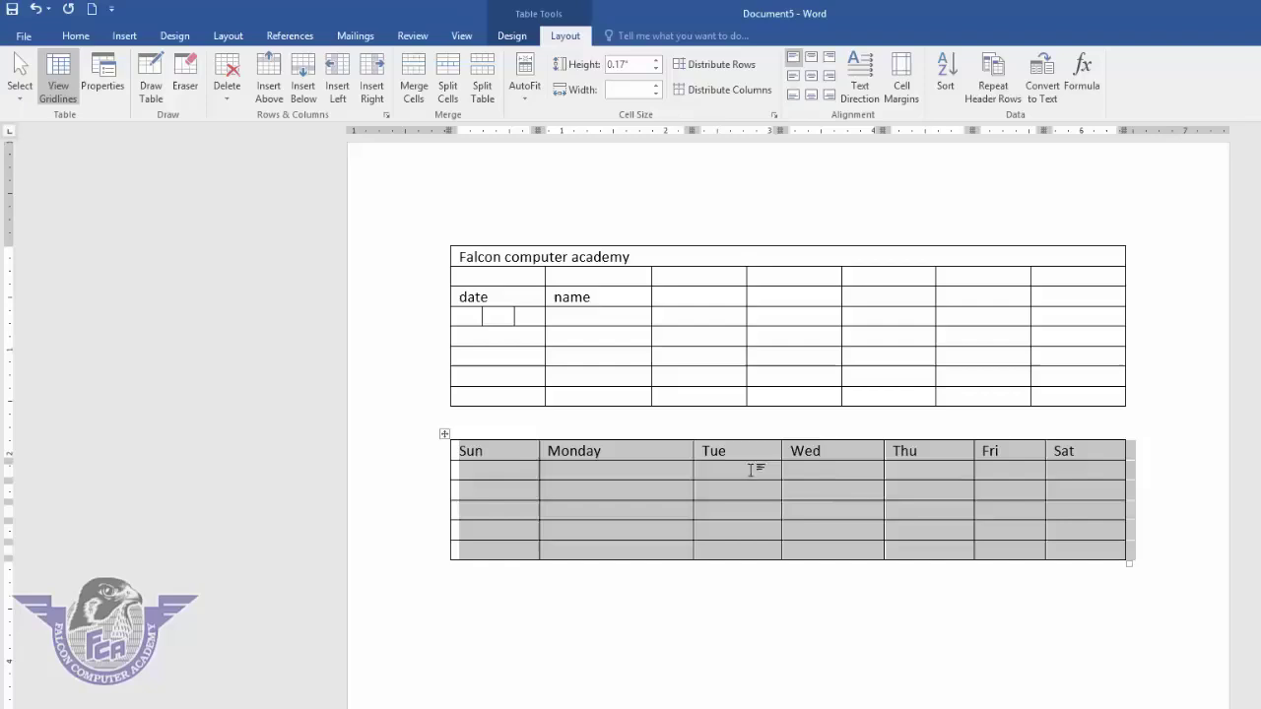
pyautogui.click(754, 471)
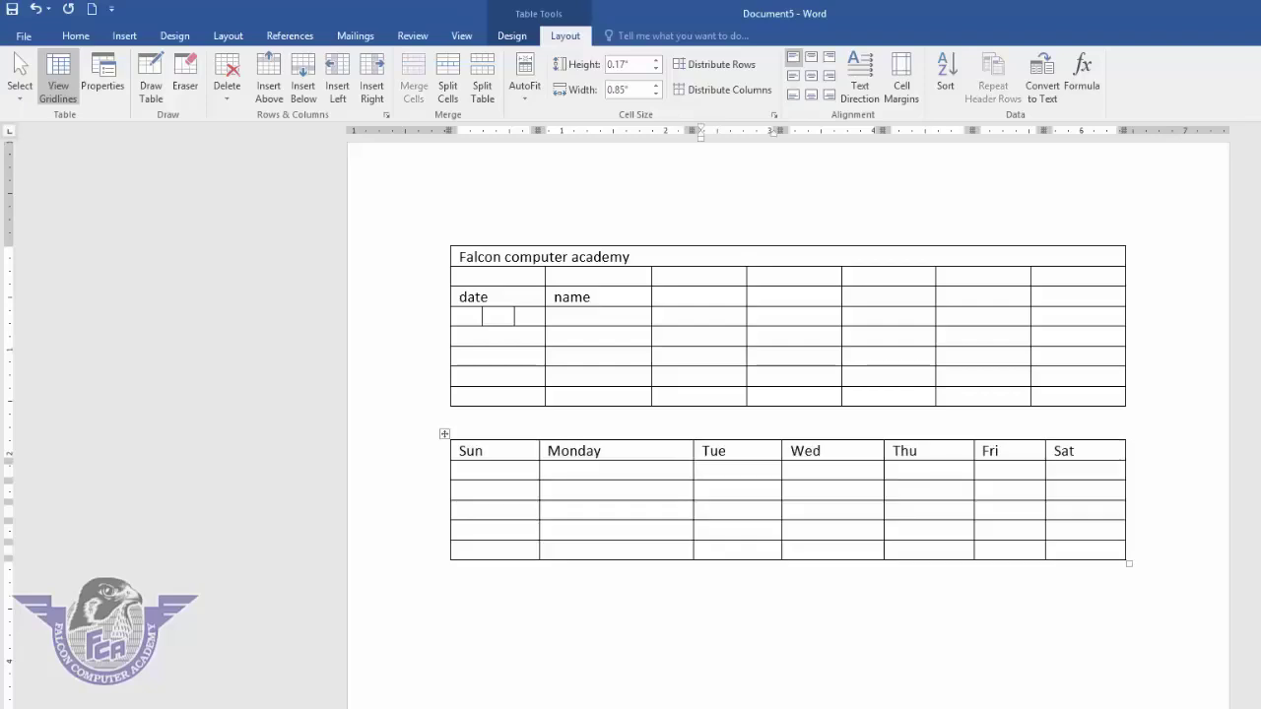
pyautogui.write('falcon computer academy')
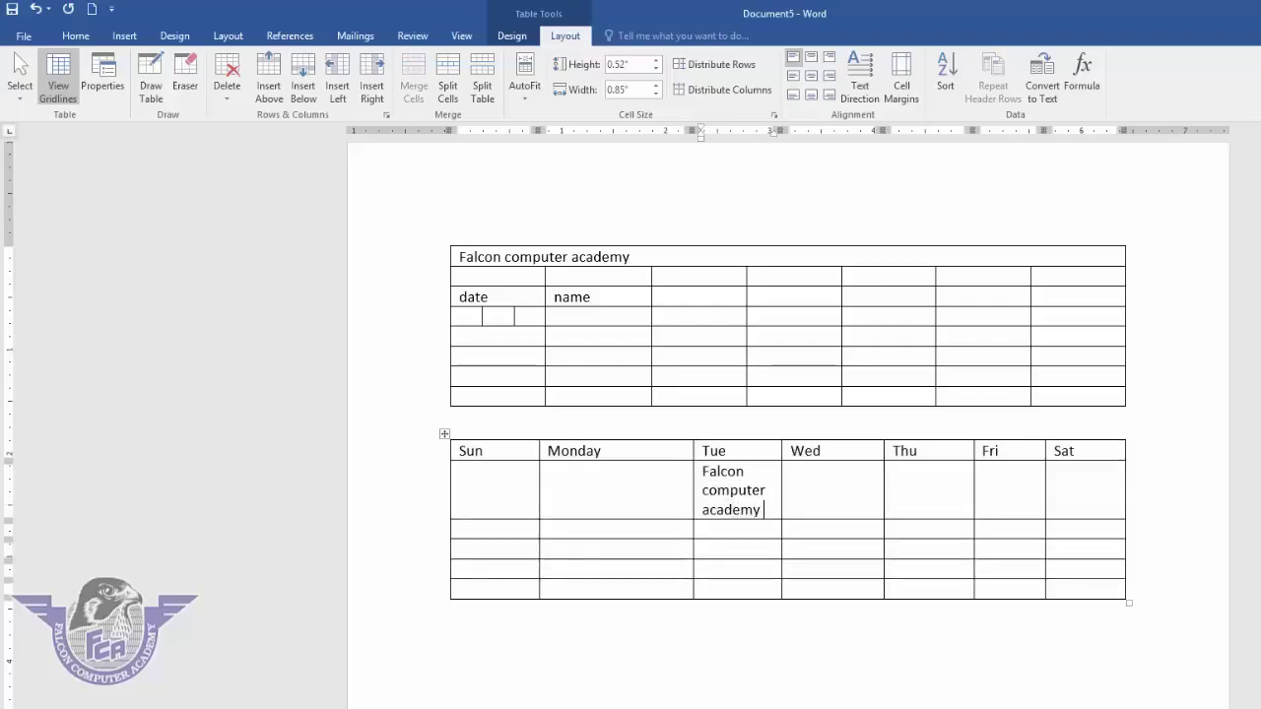
pyautogui.write(' .')
pyautogui.press('Return')
pyautogui.write('www')
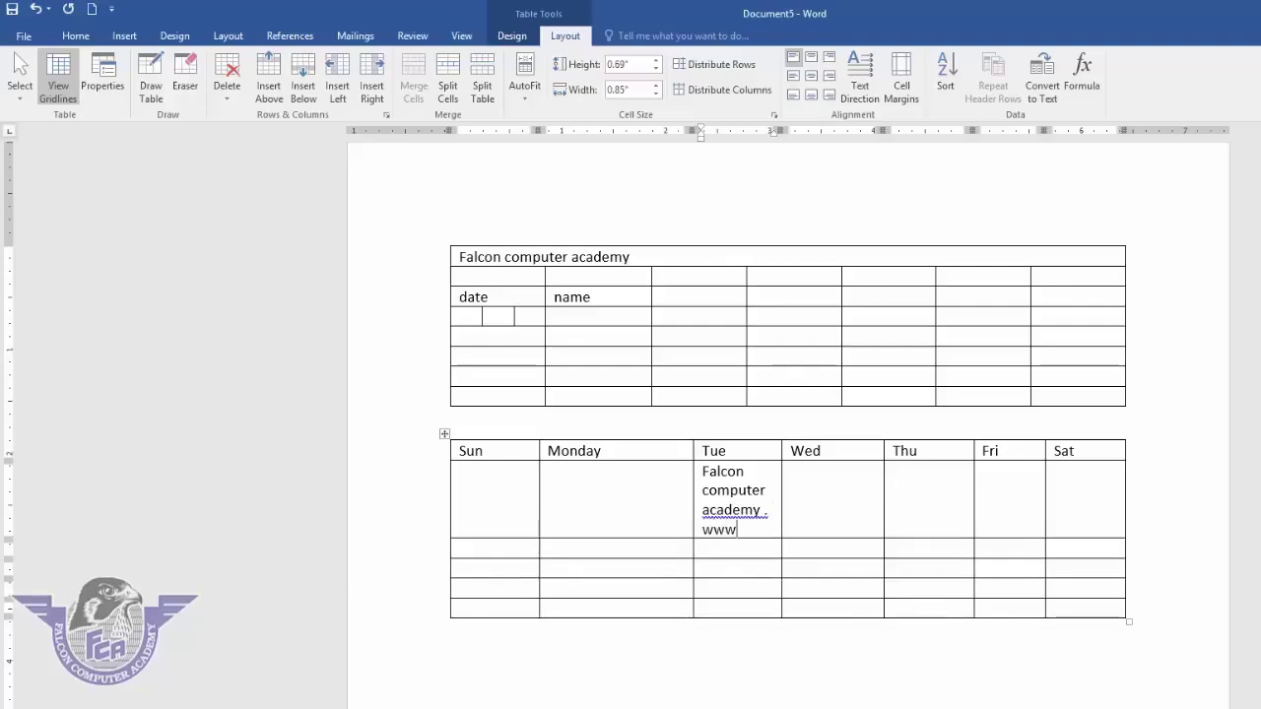
pyautogui.write('. fcaryk.com')
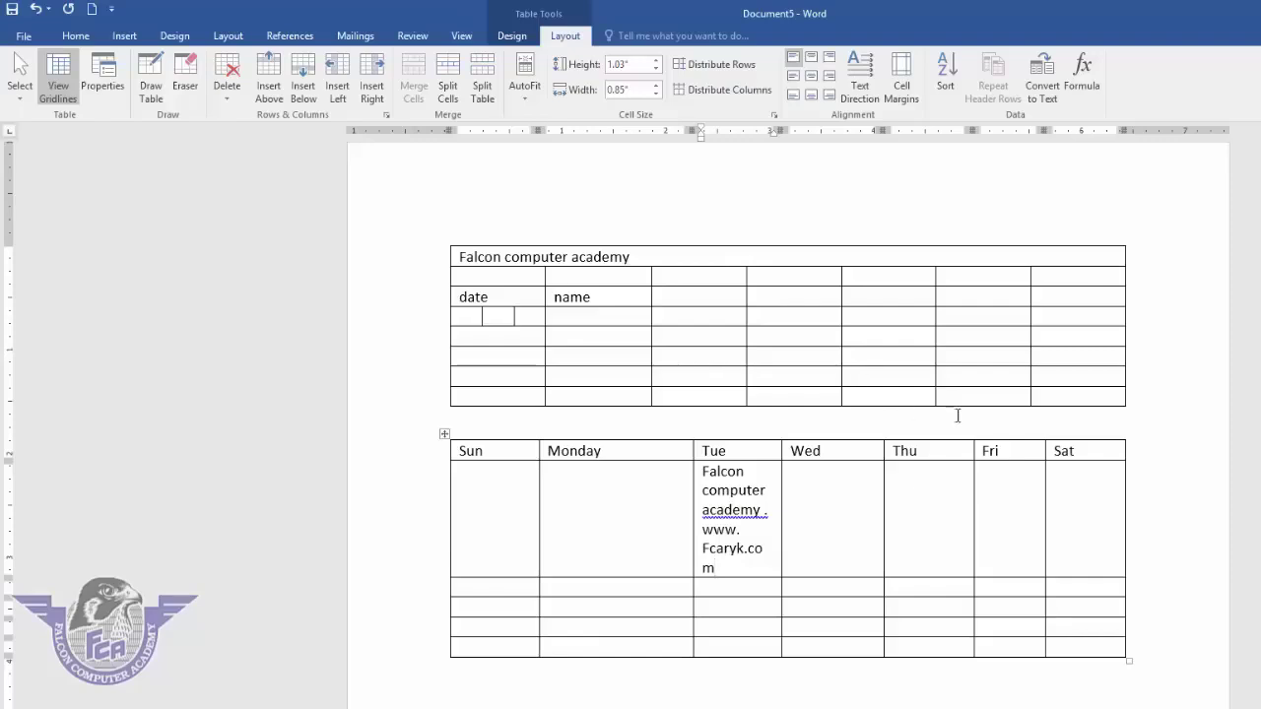
pyautogui.press('BackSpace')
pyautogui.press('BackSpace')
pyautogui.press('BackSpace')
pyautogui.press('BackSpace')
pyautogui.press('BackSpace')
pyautogui.press('BackSpace')
pyautogui.press('BackSpace')
pyautogui.press('BackSpace')
pyautogui.press('BackSpace')
pyautogui.press('BackSpace')
pyautogui.press('BackSpace')
pyautogui.press('BackSpace')
pyautogui.press('BackSpace')
pyautogui.press('BackSpace')
pyautogui.press('BackSpace')
pyautogui.press('BackSpace')
pyautogui.press('BackSpace')
pyautogui.press('BackSpace')
pyautogui.press('BackSpace')
pyautogui.press('BackSpace')
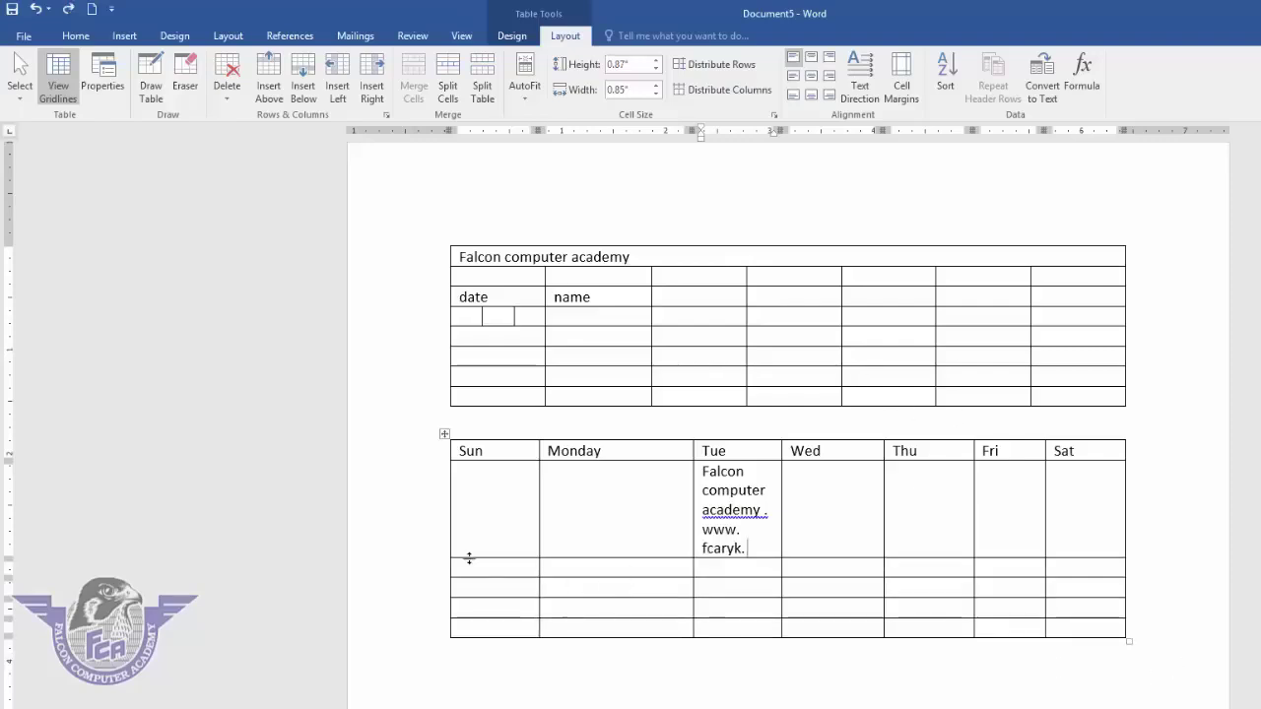
# - Set every row of the Sun–Sat table to 0.2" high
pyautogui.click(444, 433)
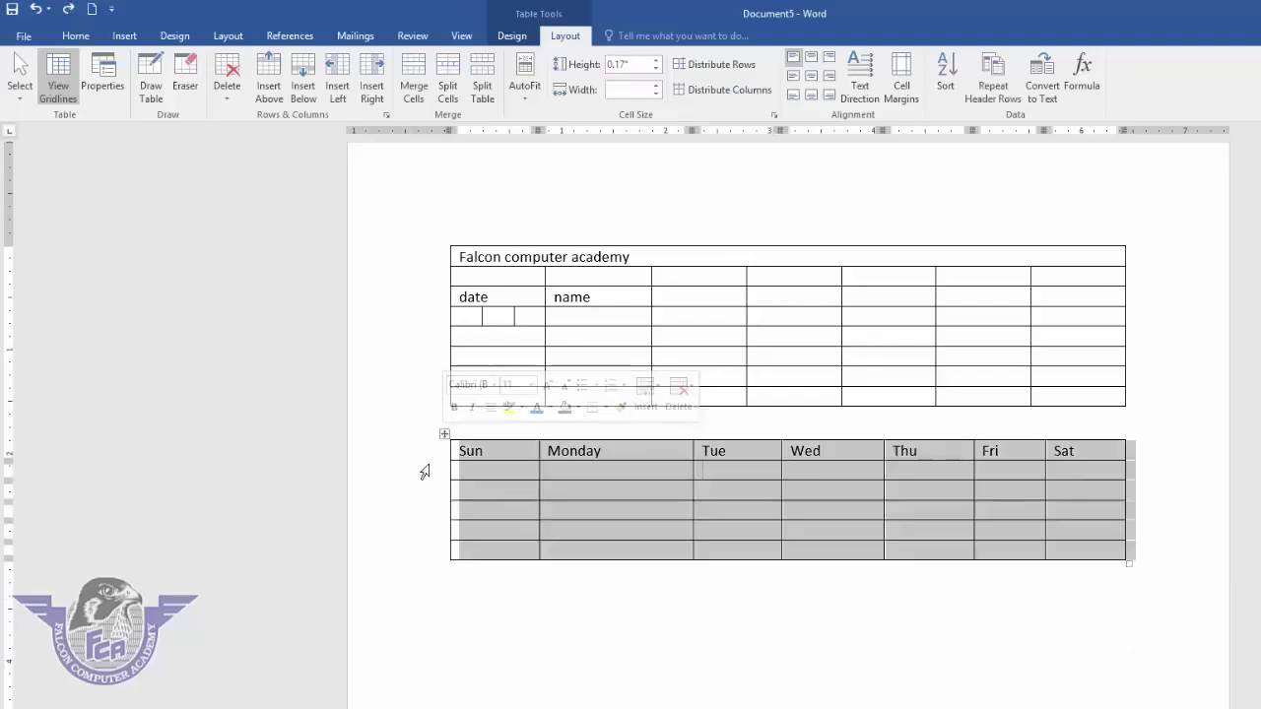
pyautogui.click(656, 61)
pyautogui.click(656, 61)
pyautogui.click(656, 62)
pyautogui.click(657, 61)
pyautogui.click(658, 61)
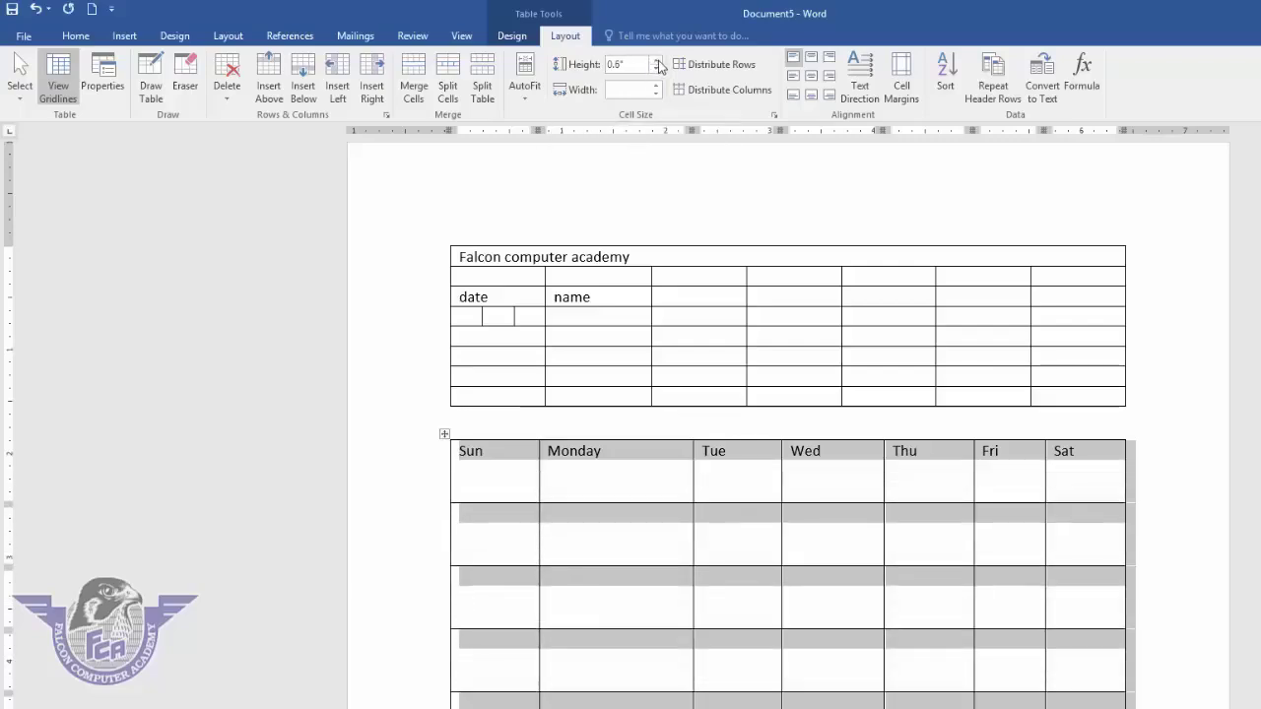
pyautogui.click(657, 69)
pyautogui.click(657, 69)
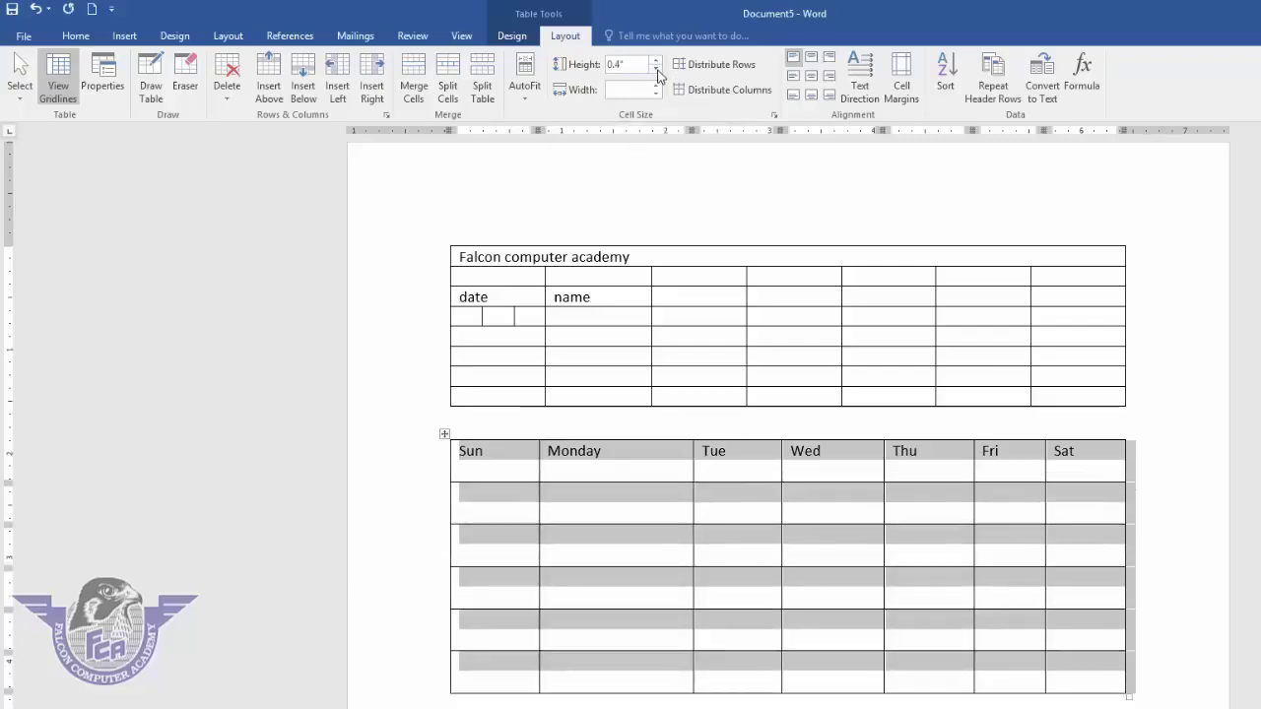
pyautogui.click(657, 69)
pyautogui.click(657, 69)
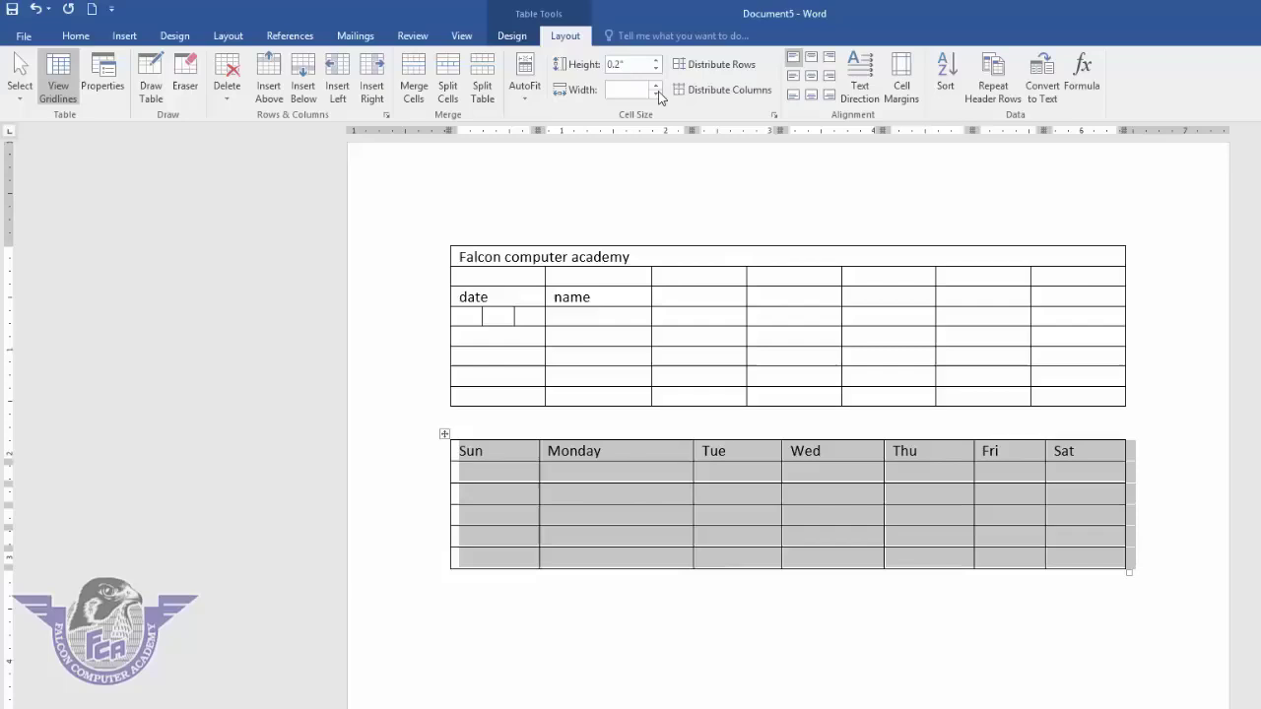
# - Set every column of the Sun–Sat table to 0.9" wide
pyautogui.click(658, 91)
pyautogui.click(656, 86)
pyautogui.click(656, 86)
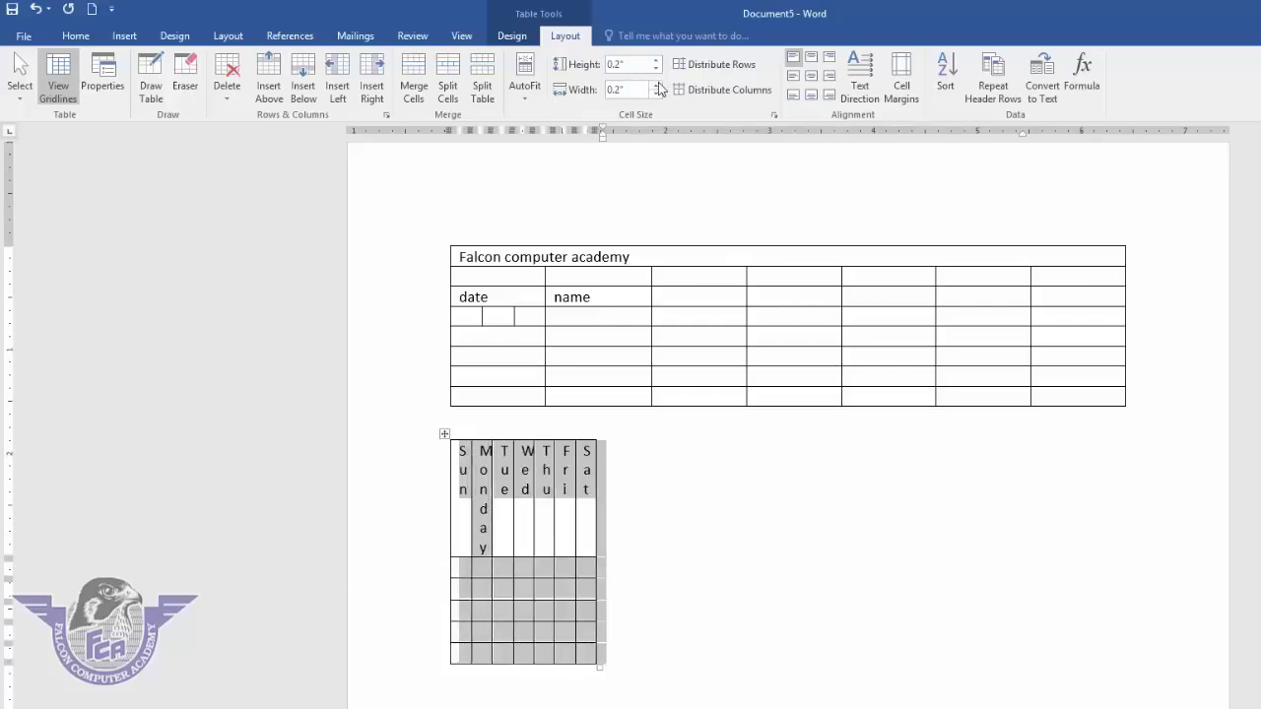
pyautogui.click(656, 85)
pyautogui.click(656, 85)
pyautogui.click(656, 86)
pyautogui.click(656, 85)
pyautogui.click(656, 85)
pyautogui.click(657, 86)
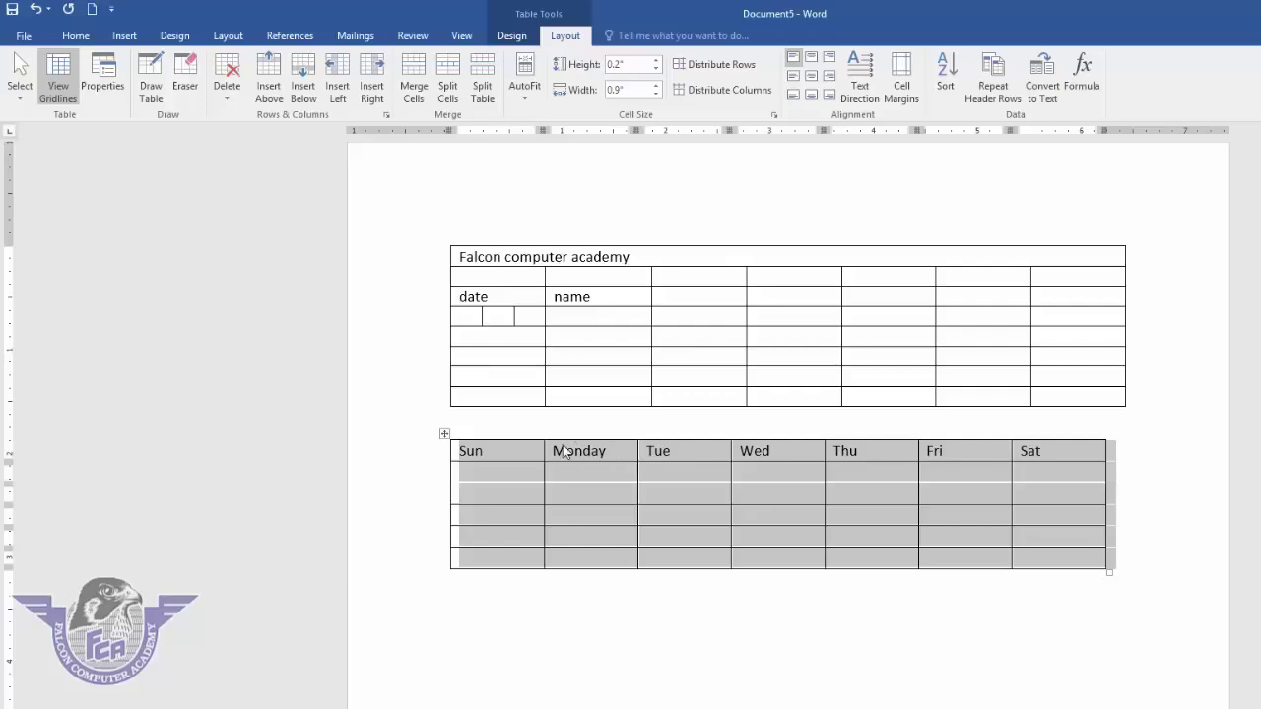
pyautogui.click(510, 456)
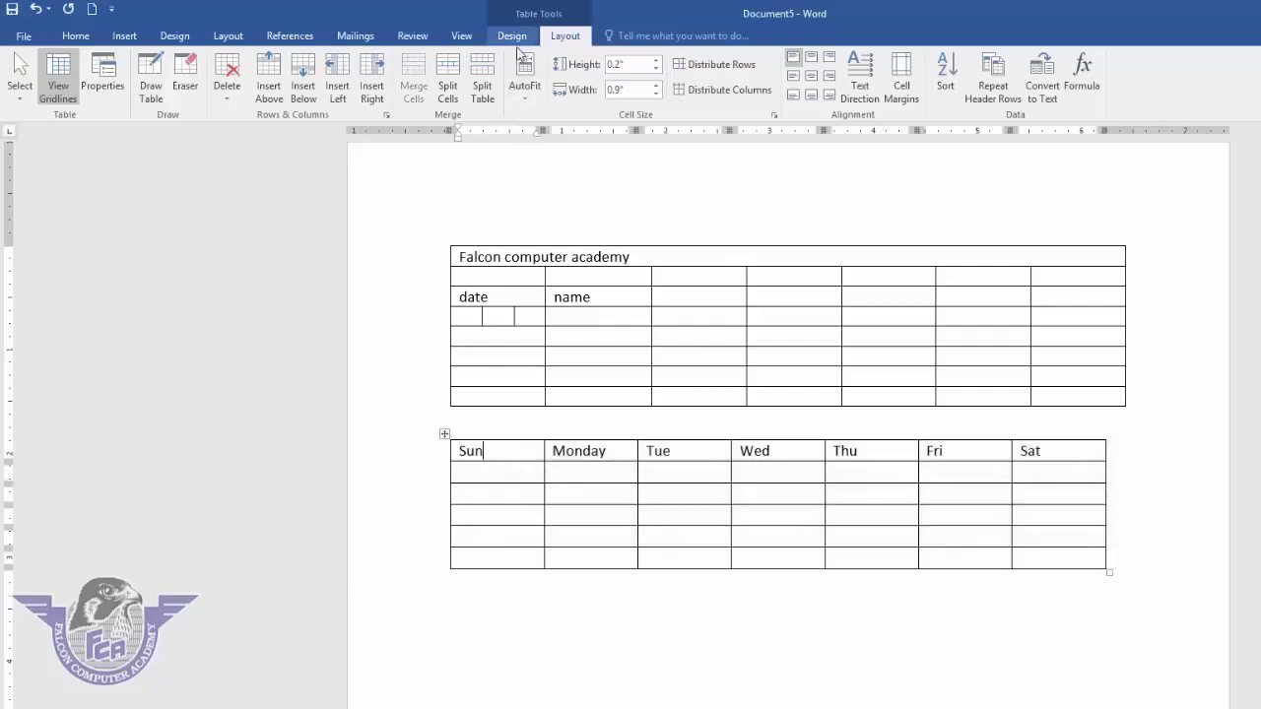
# - Draw a third table below the day table, with a border and row and column dividers
pyautogui.click(151, 79)
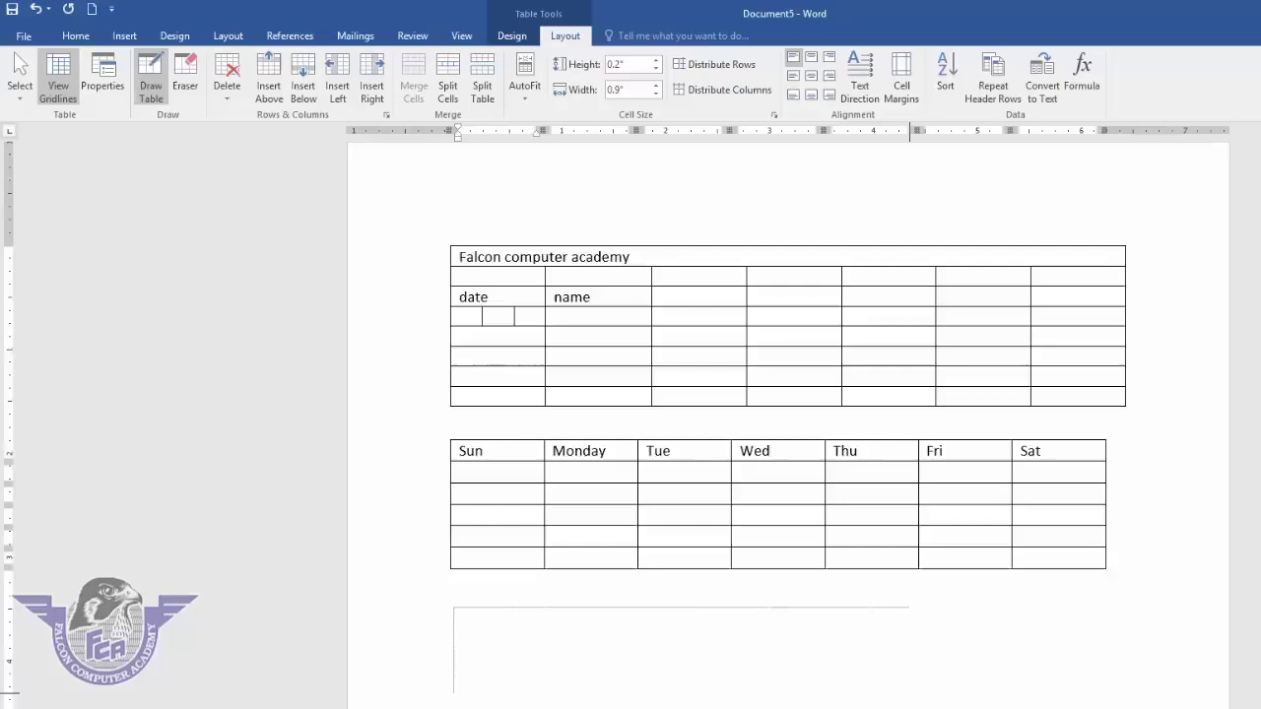
pyautogui.scroll(-2, 481, 636)
pyautogui.moveTo(453, 515)
pyautogui.mouseDown()
pyautogui.moveTo(921, 551)
pyautogui.moveTo(972, 577)
pyautogui.moveTo(1019, 630)
pyautogui.moveTo(1108, 630)
pyautogui.mouseUp()
pyautogui.moveTo(526, 509); pyautogui.dragTo(526, 621)
pyautogui.moveTo(598, 557); pyautogui.dragTo(670, 557)
pyautogui.moveTo(664, 514); pyautogui.dragTo(664, 622)
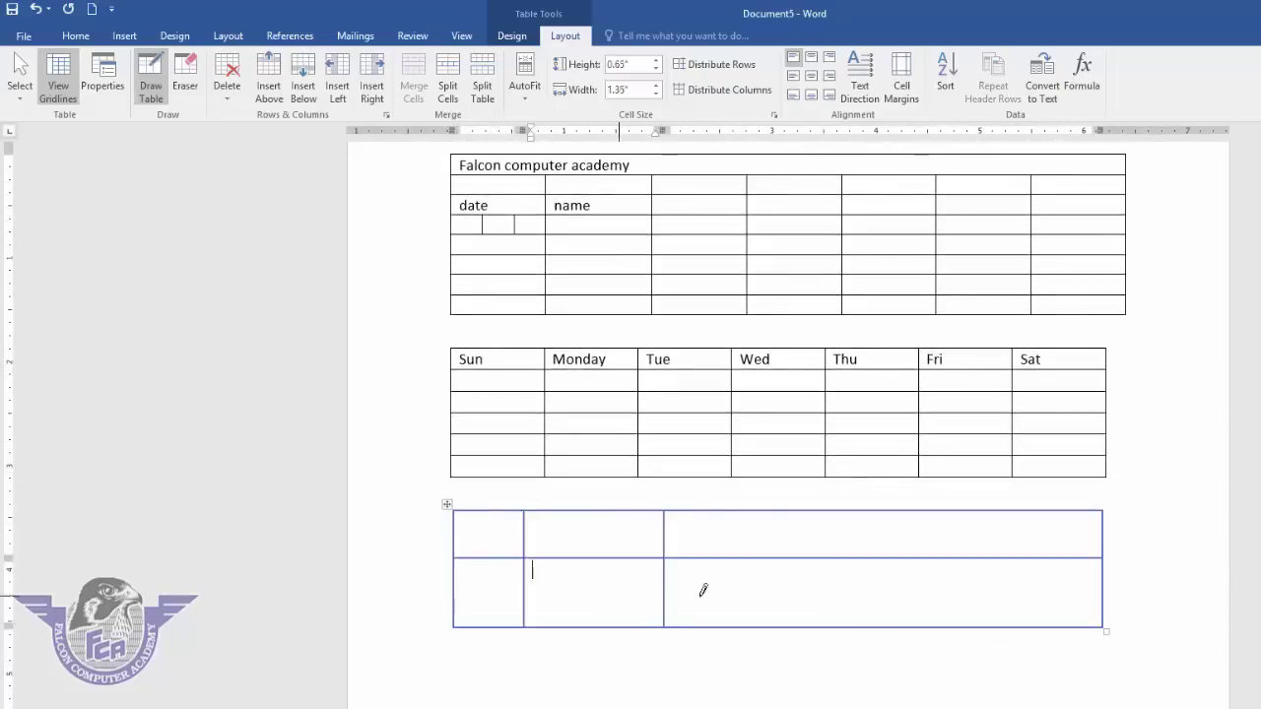
pyautogui.moveTo(701, 586)
pyautogui.mouseDown()
pyautogui.moveTo(717, 588)
pyautogui.moveTo(535, 585)
pyautogui.moveTo(591, 589)
pyautogui.mouseUp()
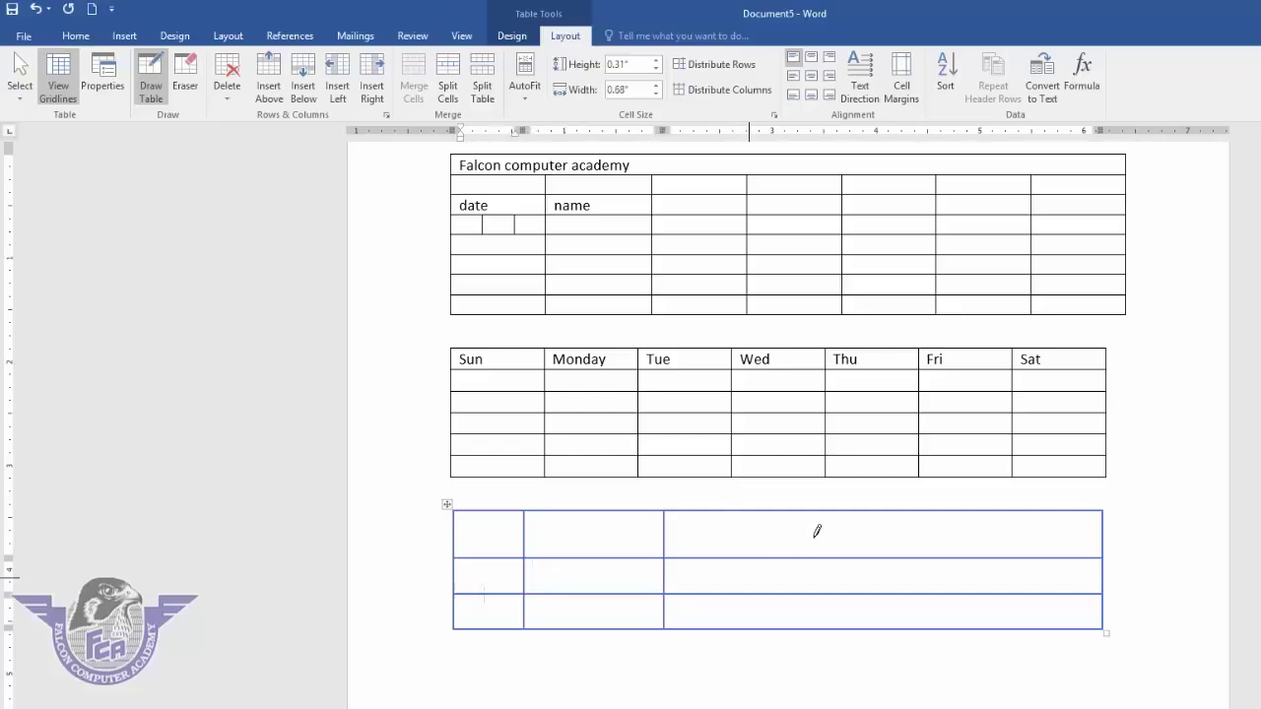
pyautogui.moveTo(846, 551); pyautogui.dragTo(845, 626)
pyautogui.moveTo(944, 515); pyautogui.dragTo(942, 628)
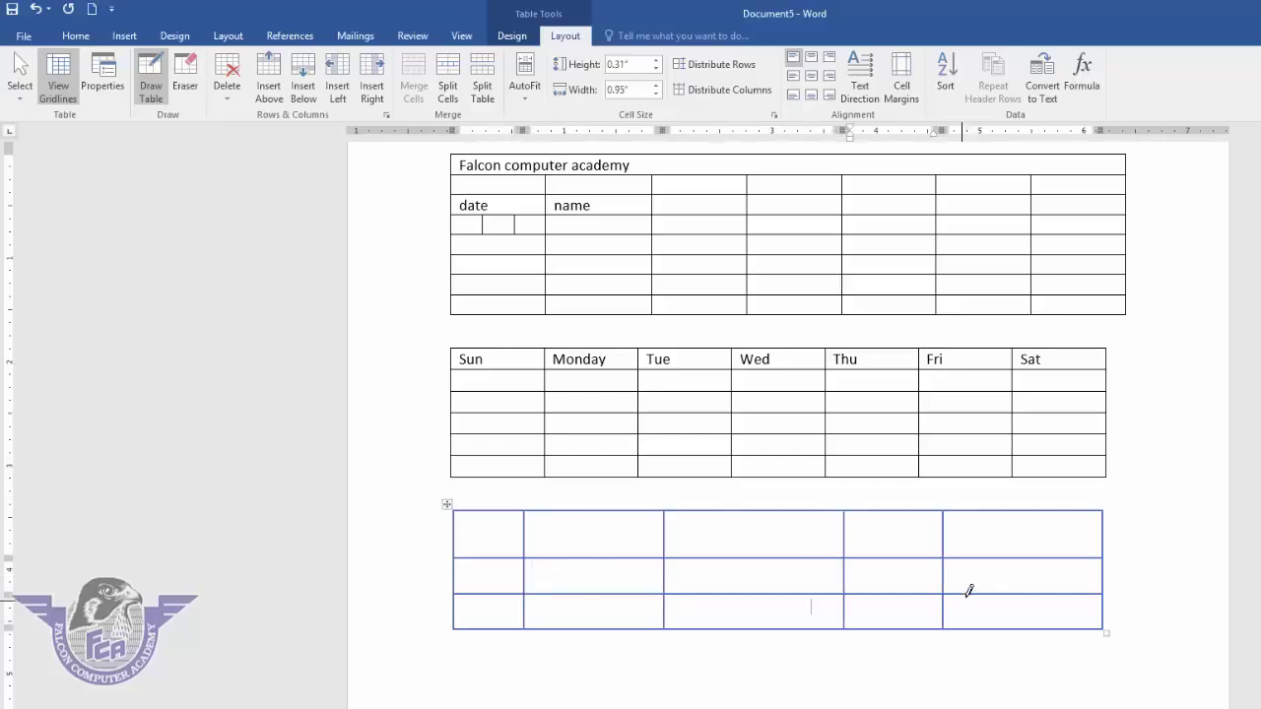
pyautogui.moveTo(1017, 525)
pyautogui.mouseDown()
pyautogui.moveTo(1012, 621)
pyautogui.moveTo(979, 572)
pyautogui.moveTo(977, 621)
pyautogui.mouseUp()
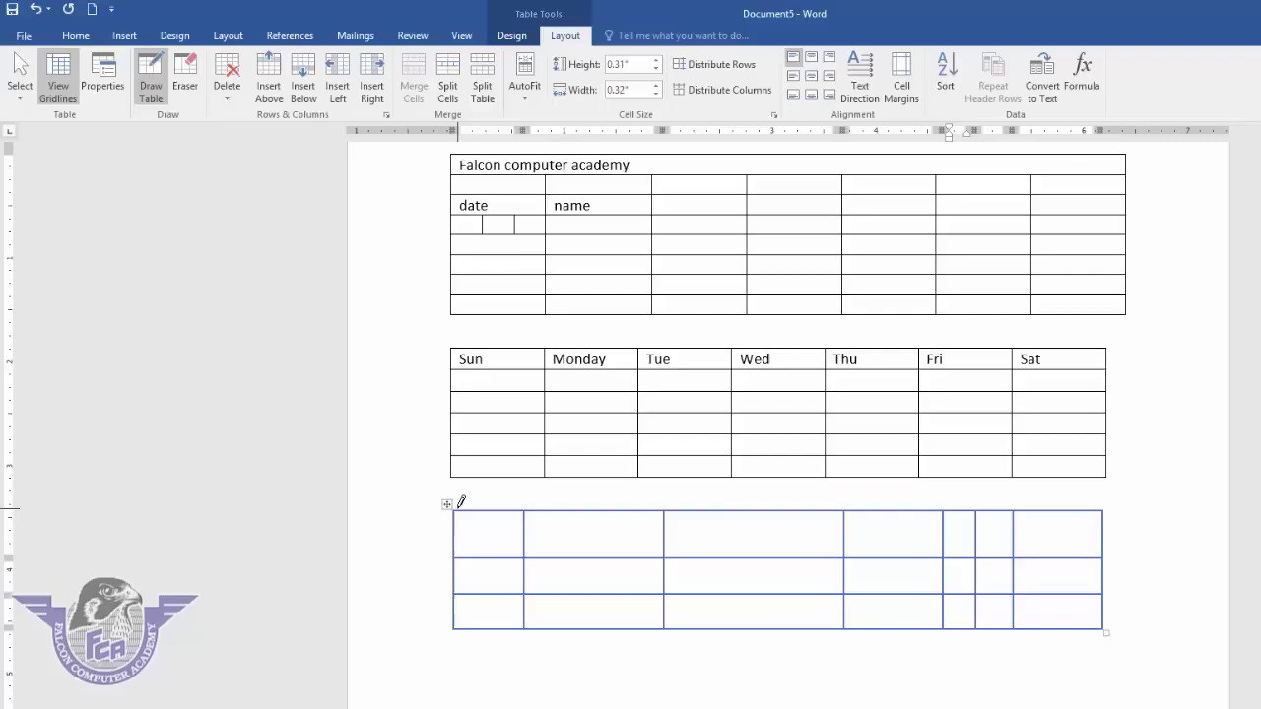
pyautogui.click(155, 89)
# - Distribute the new table's rows and columns evenly
pyautogui.click(446, 504)
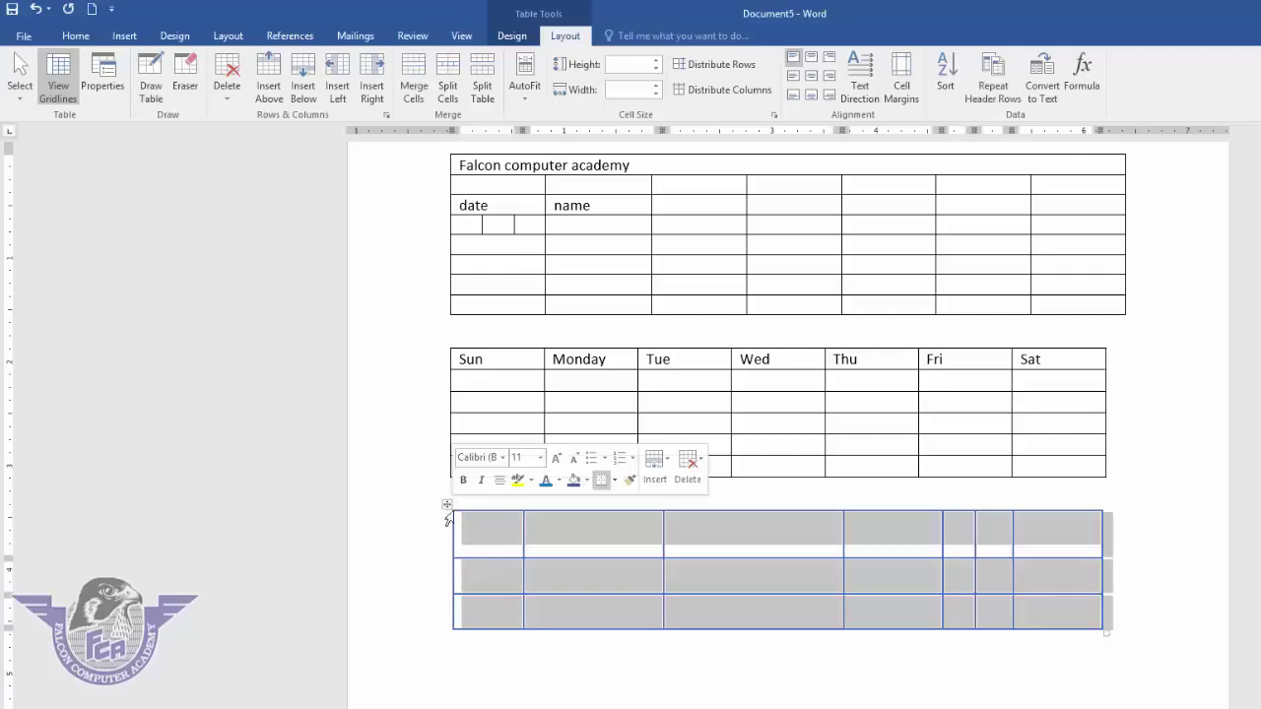
pyautogui.click(724, 67)
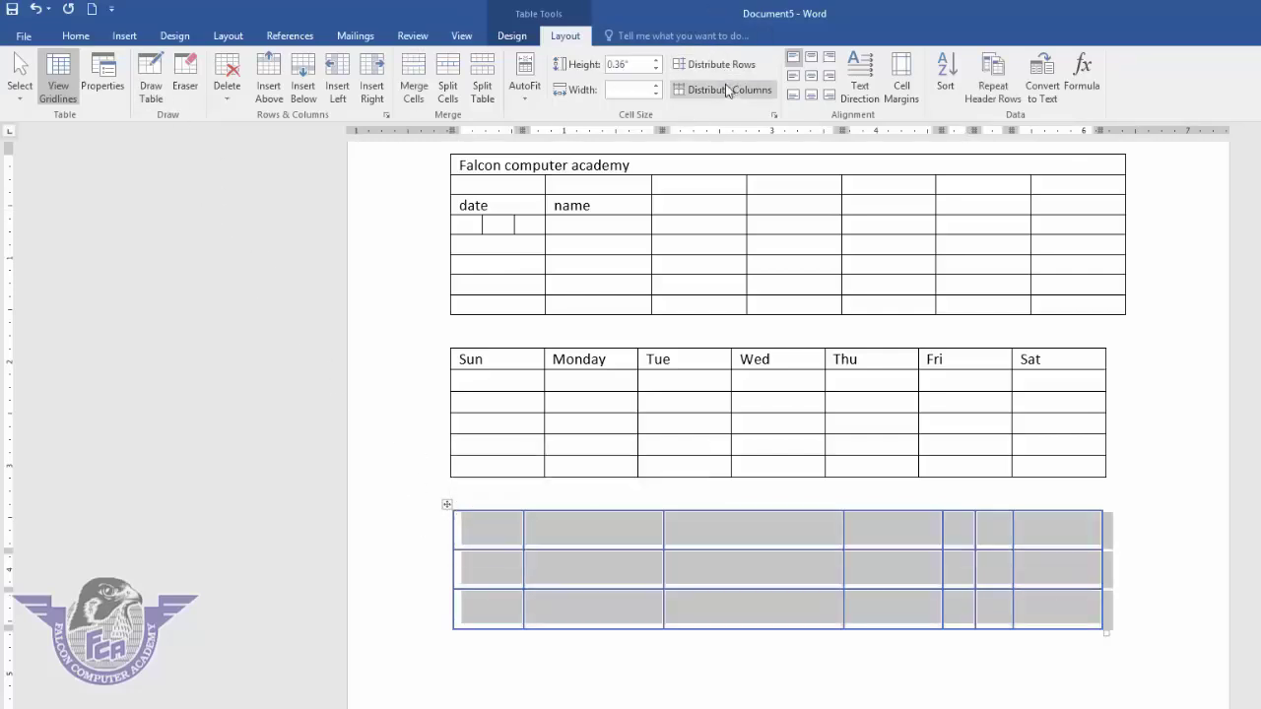
pyautogui.click(725, 90)
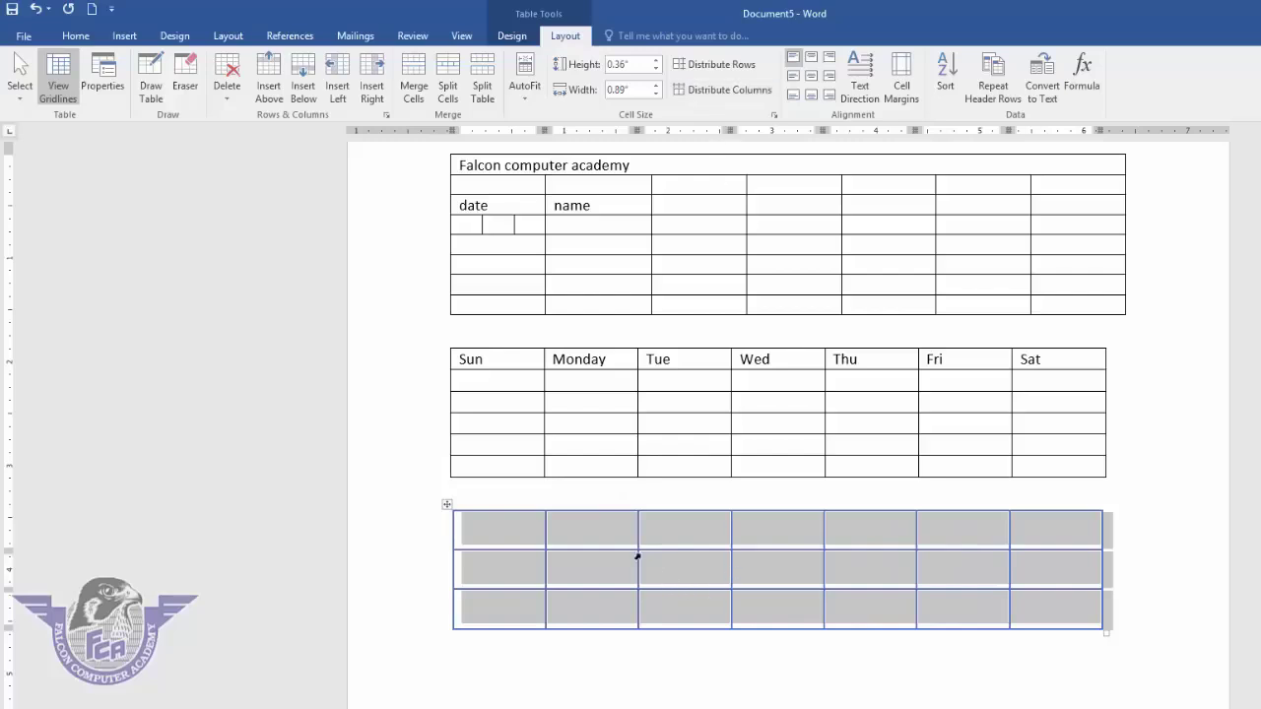
pyautogui.click(607, 532)
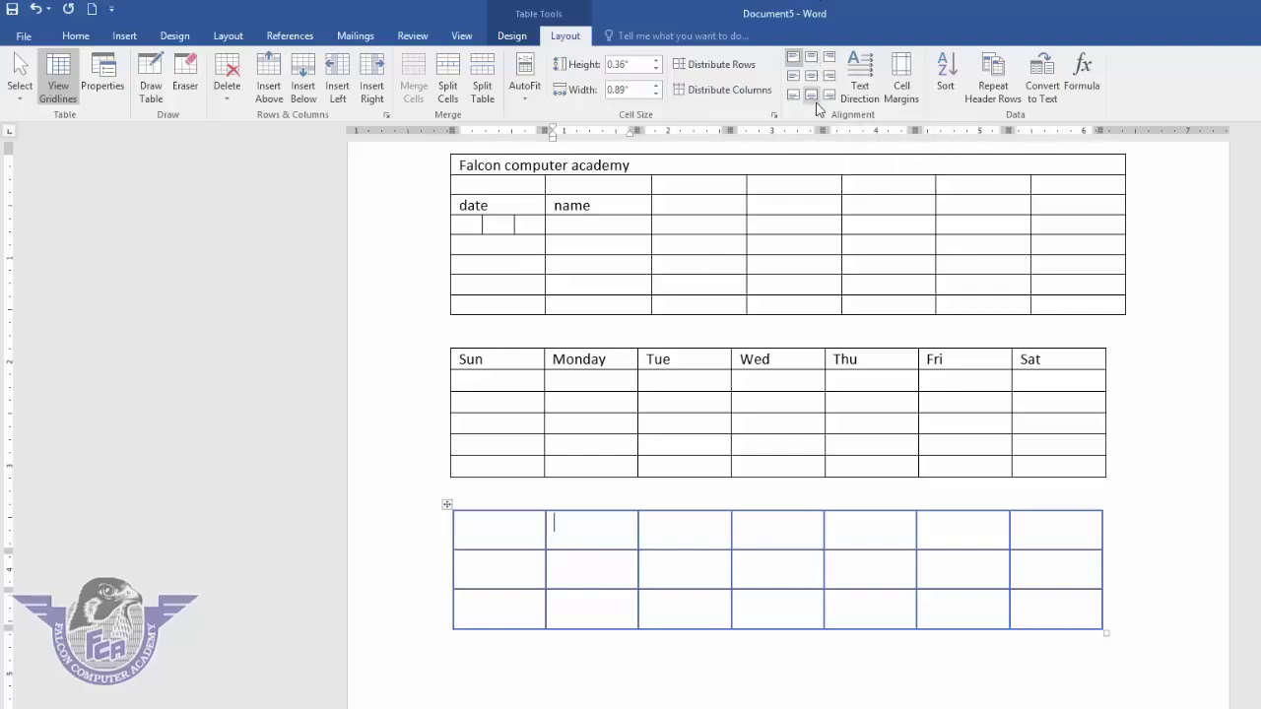
# - Add '2020' on a second line in the Sun heading cell
pyautogui.click(493, 363)
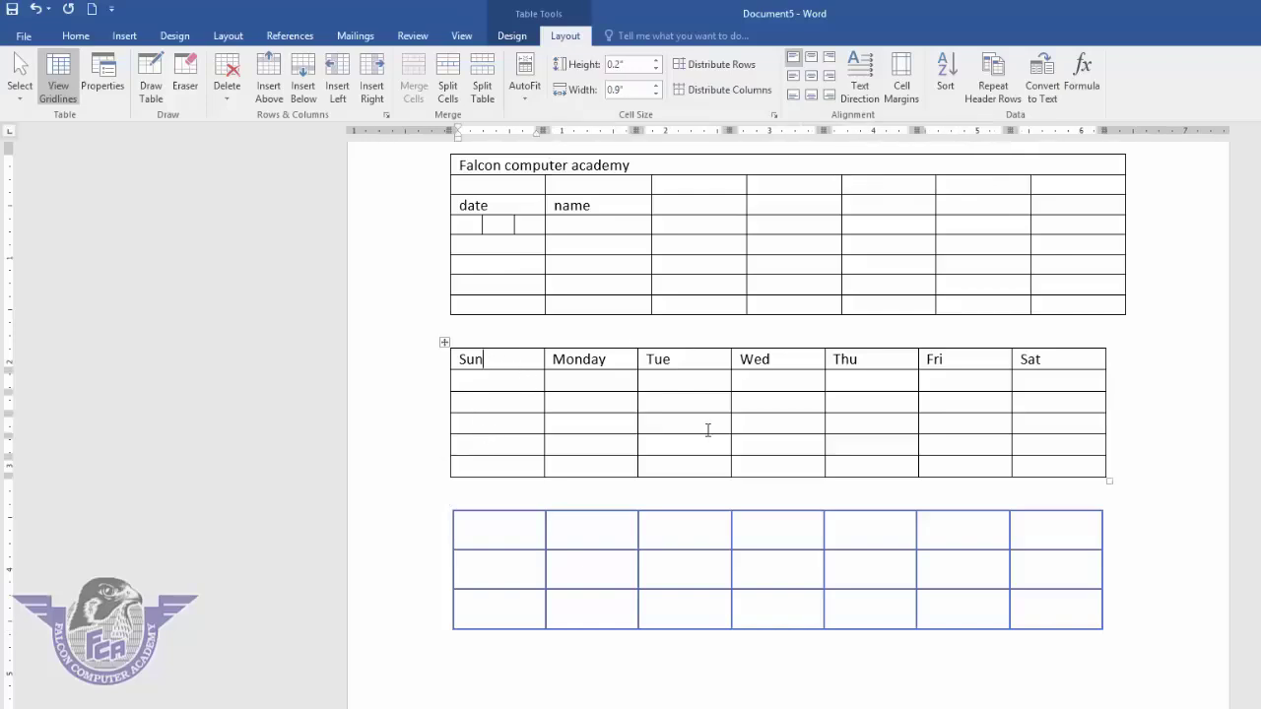
pyautogui.press('Return')
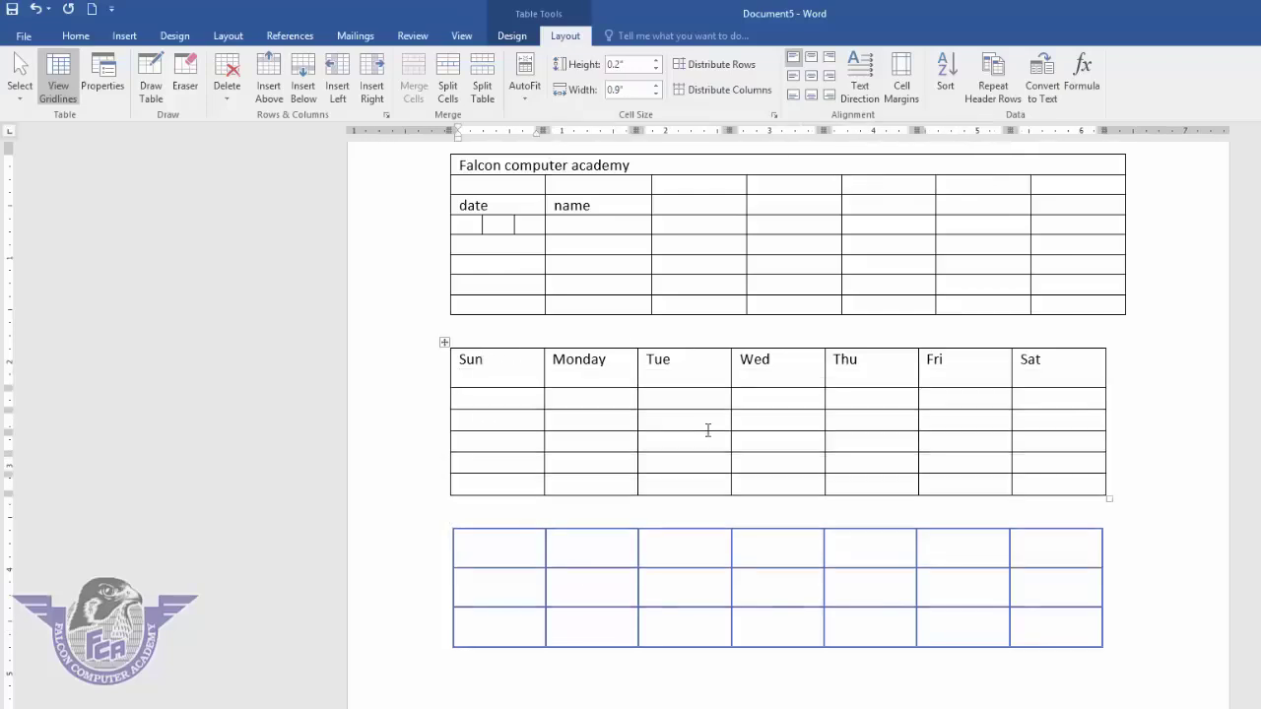
pyautogui.write('2020')
# - Try the header row's alignment options, finishing with Align Center
pyautogui.moveTo(490, 372); pyautogui.dragTo(1029, 360)
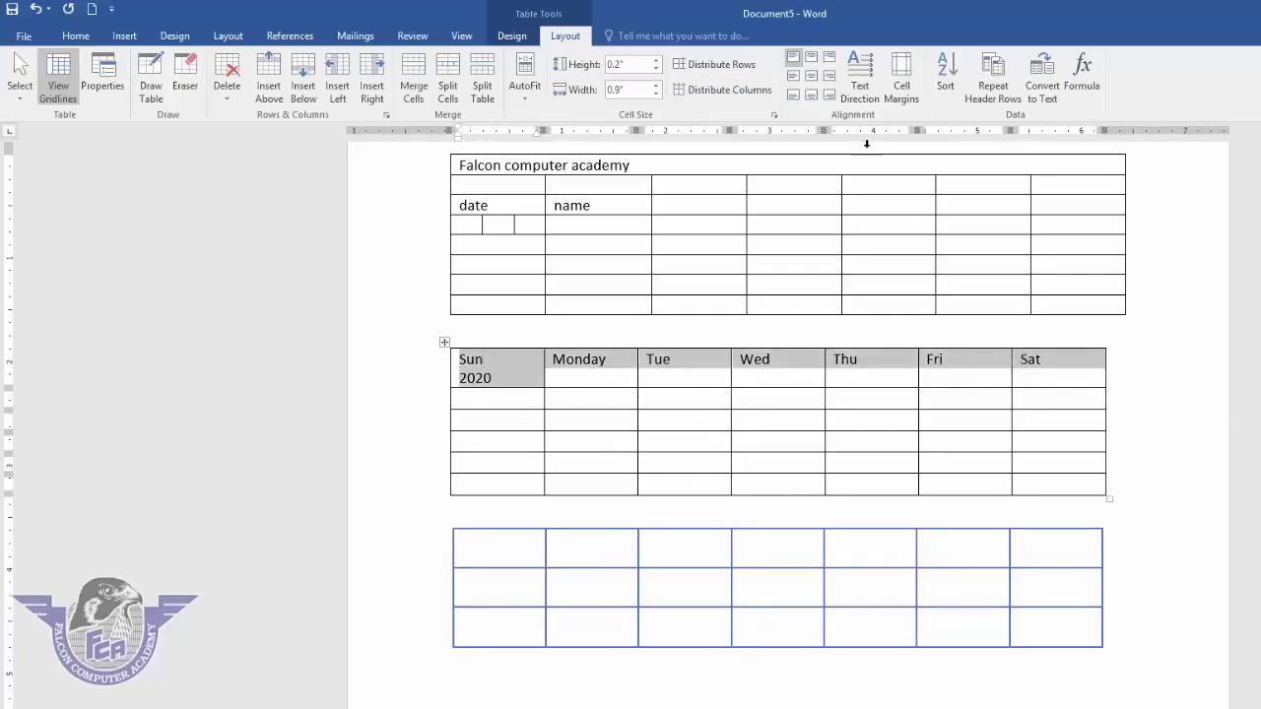
pyautogui.click(812, 59)
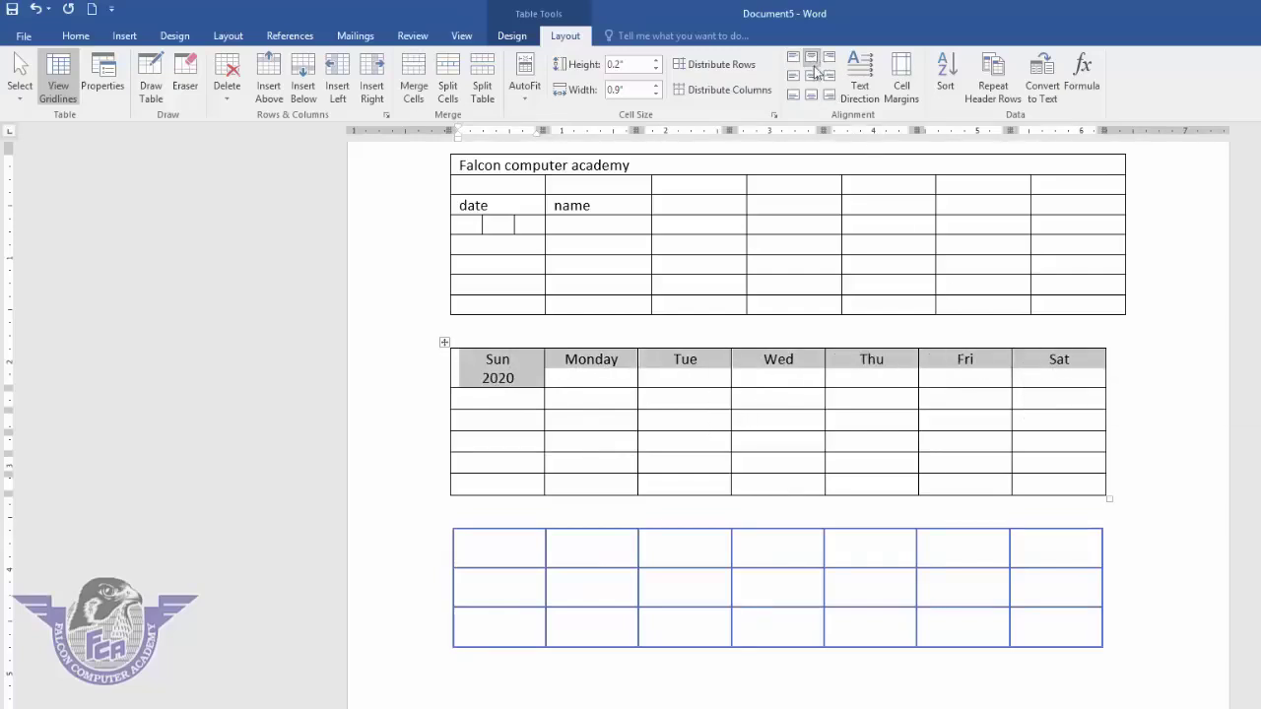
pyautogui.click(814, 79)
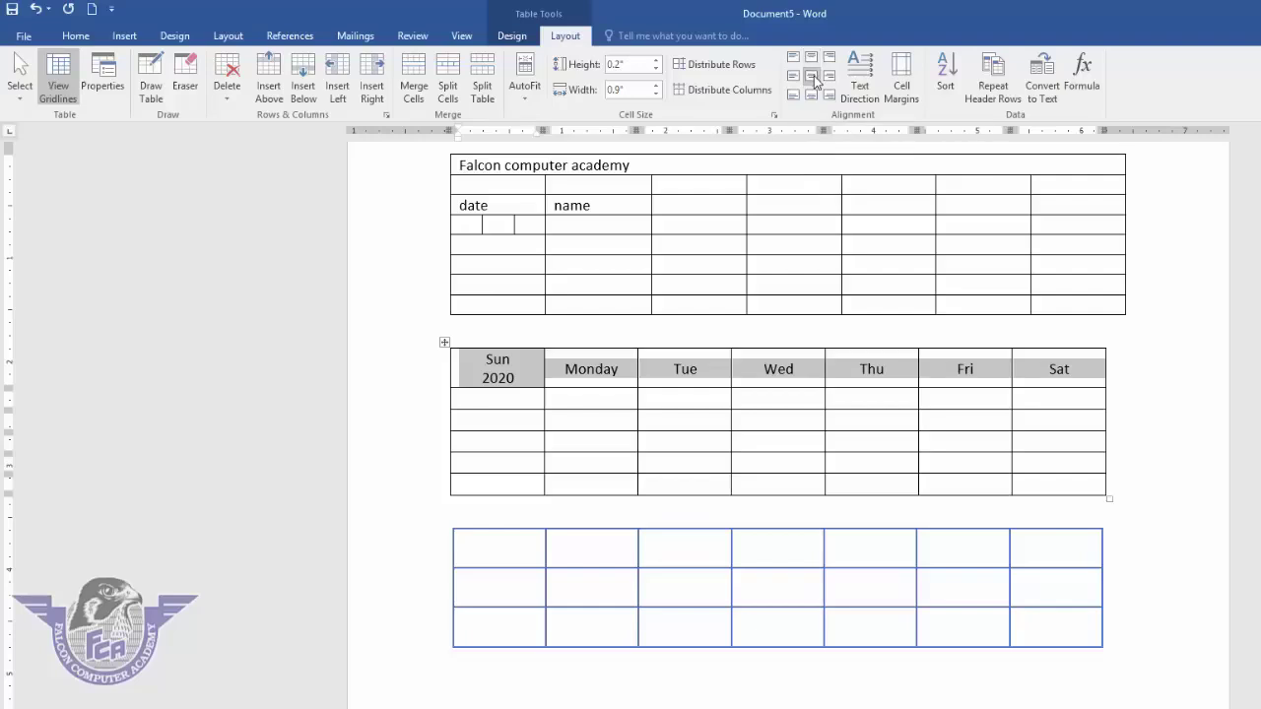
pyautogui.click(815, 95)
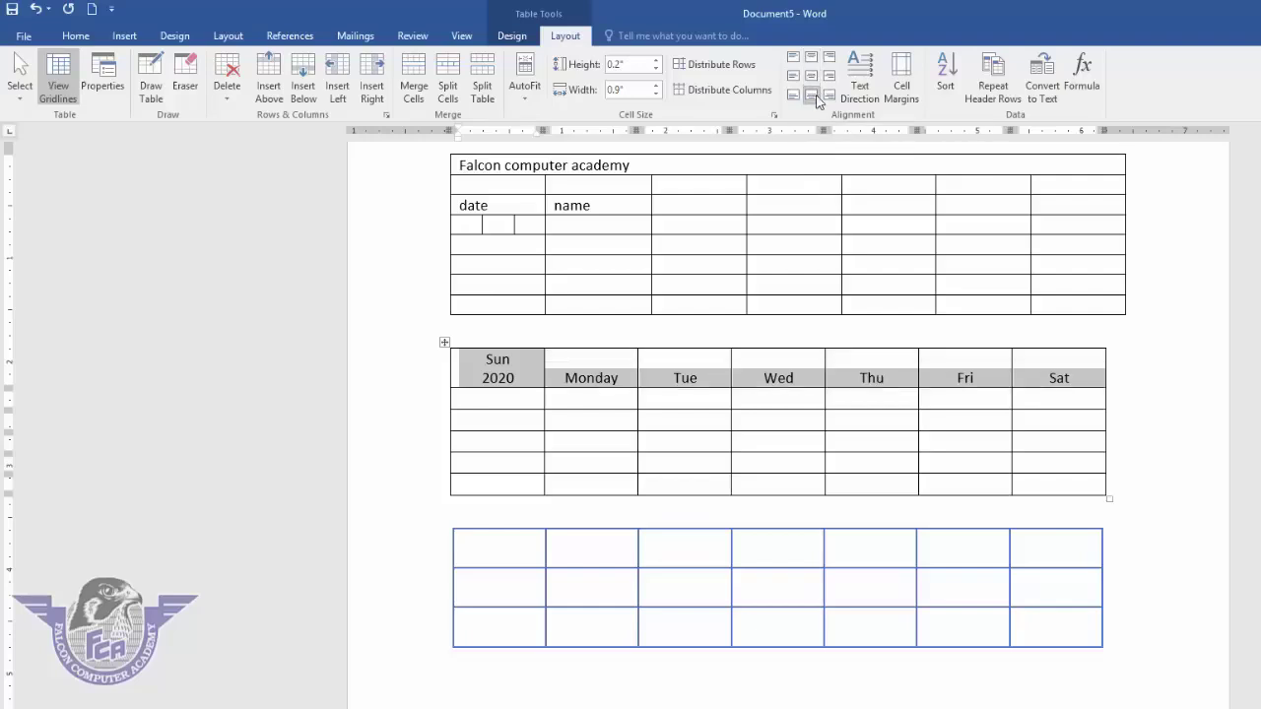
pyautogui.click(811, 77)
pyautogui.click(831, 79)
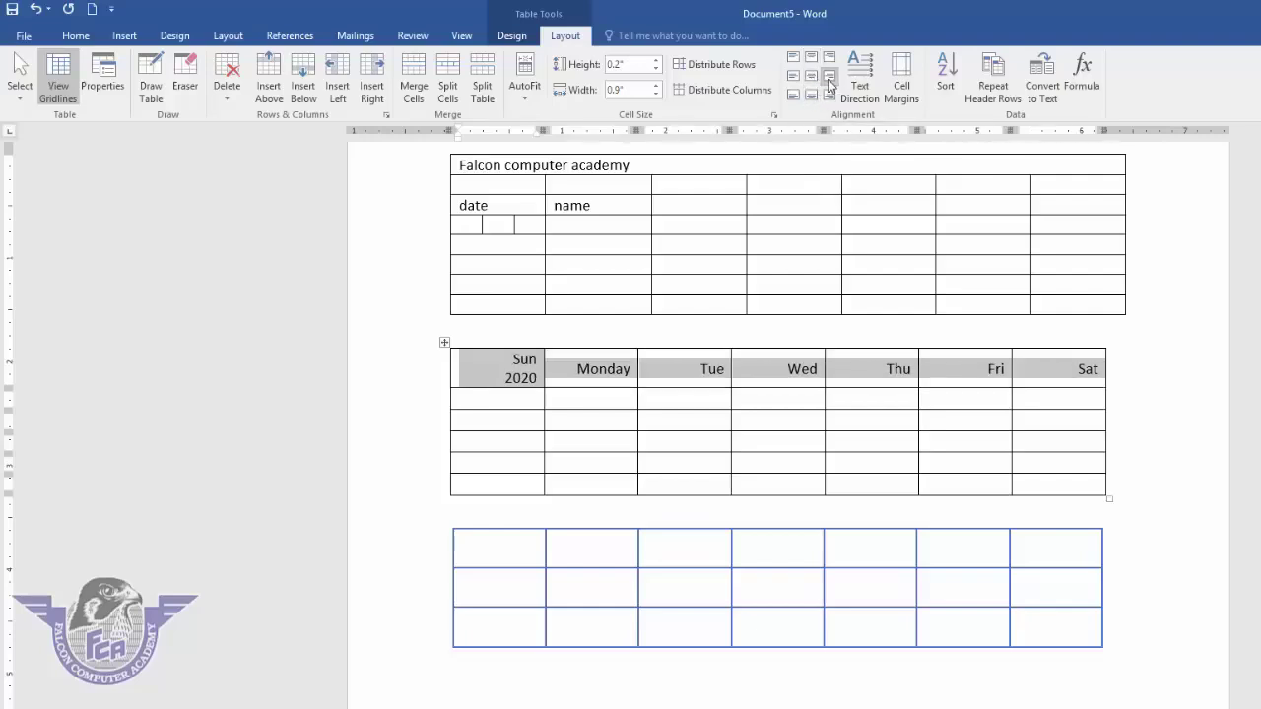
pyautogui.click(793, 77)
pyautogui.click(811, 77)
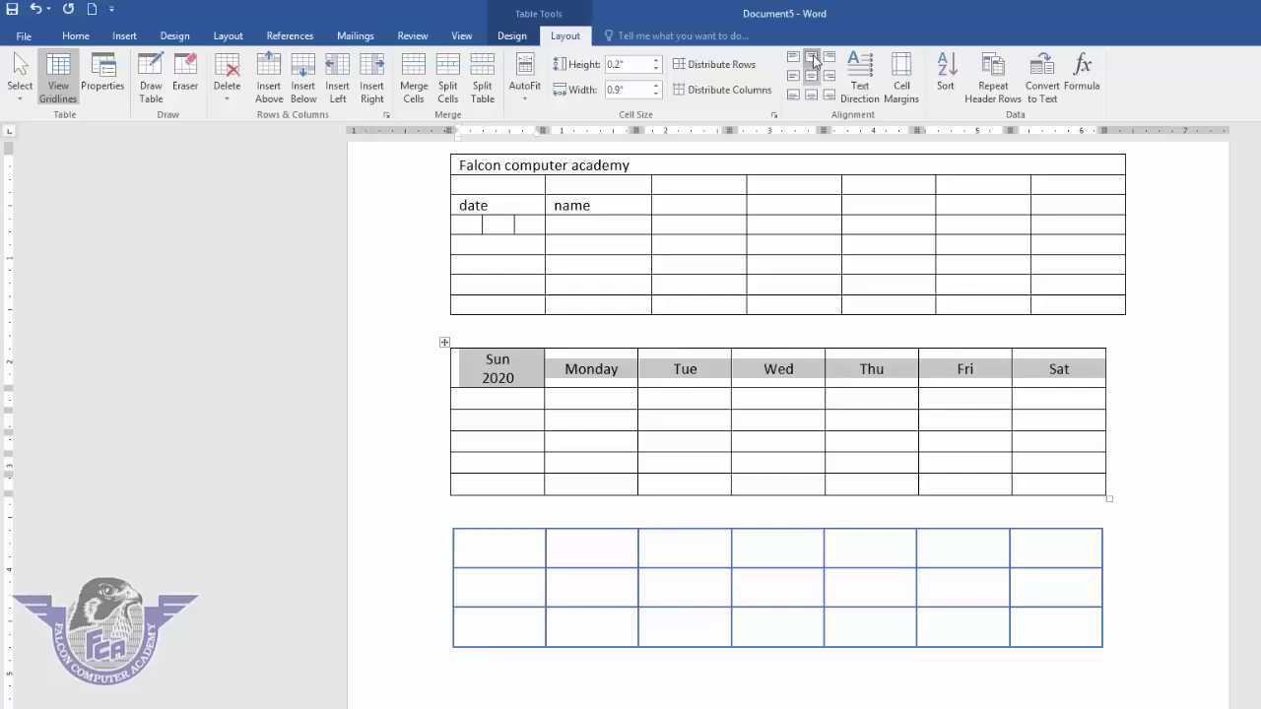
pyautogui.click(811, 57)
pyautogui.click(811, 77)
pyautogui.click(811, 95)
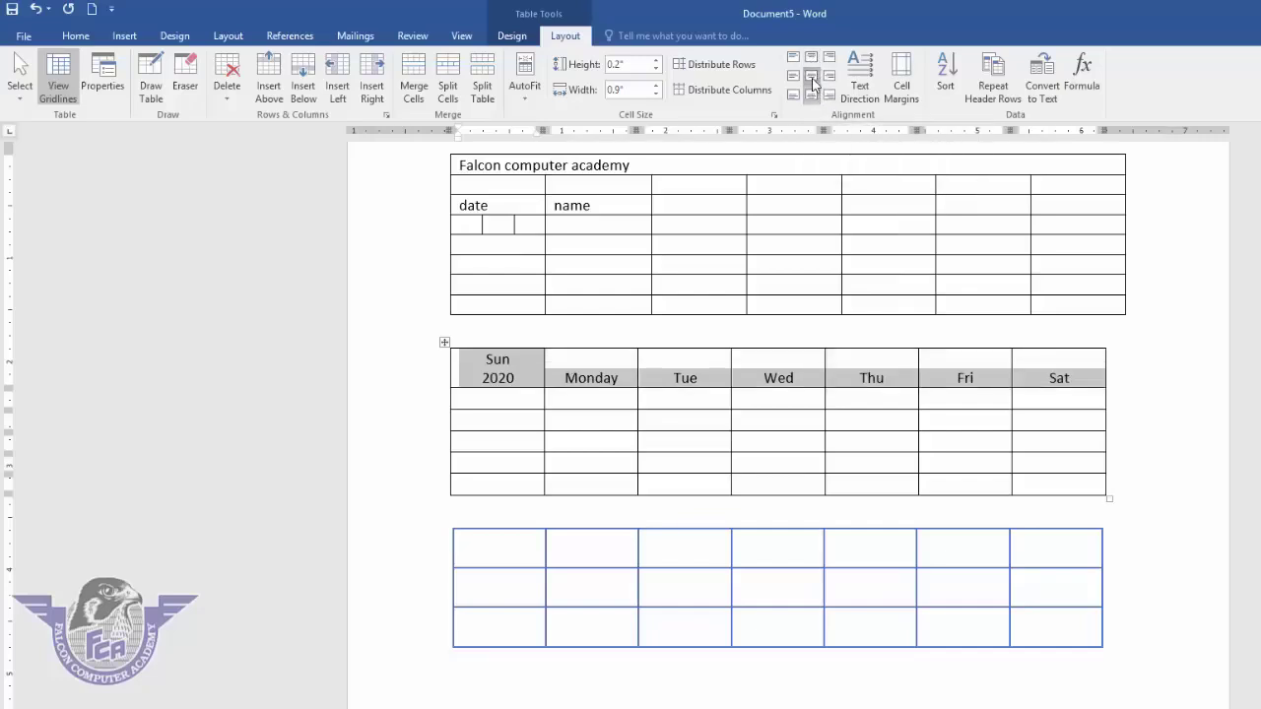
pyautogui.click(812, 78)
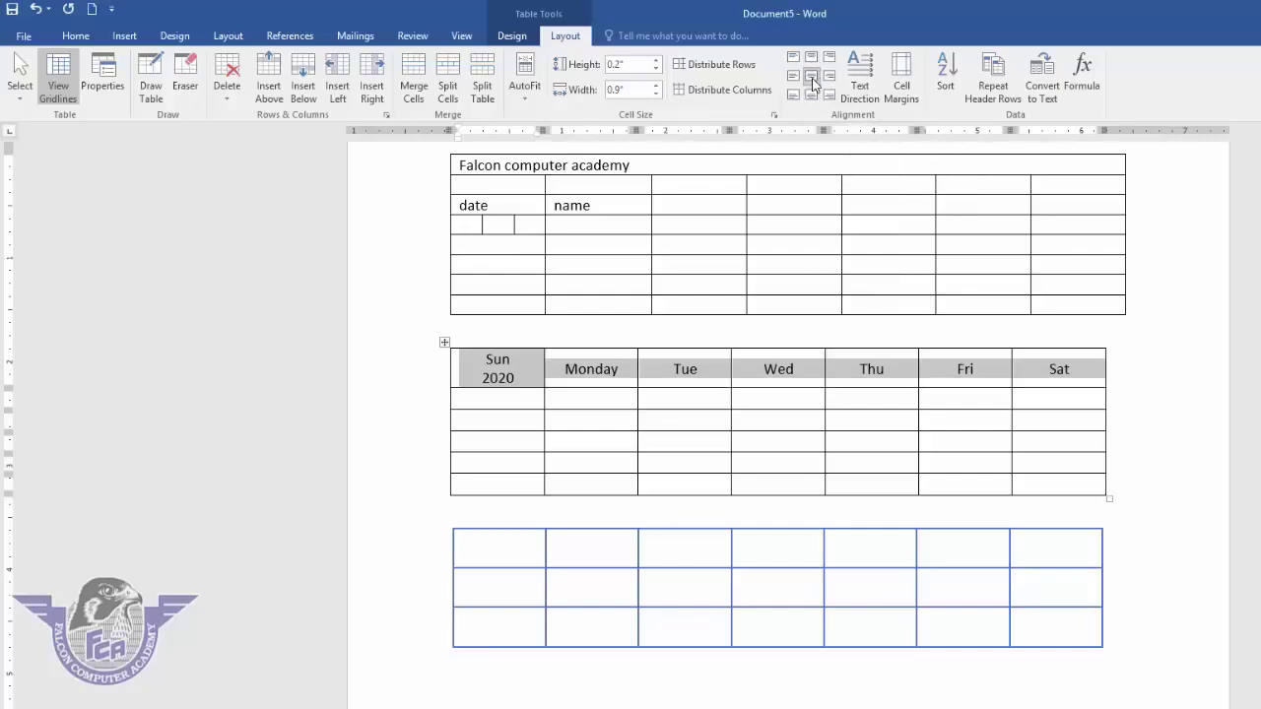
# - Cycle the header row's text direction through its vertical and horizontal orientations
pyautogui.click(862, 87)
pyautogui.click(862, 87)
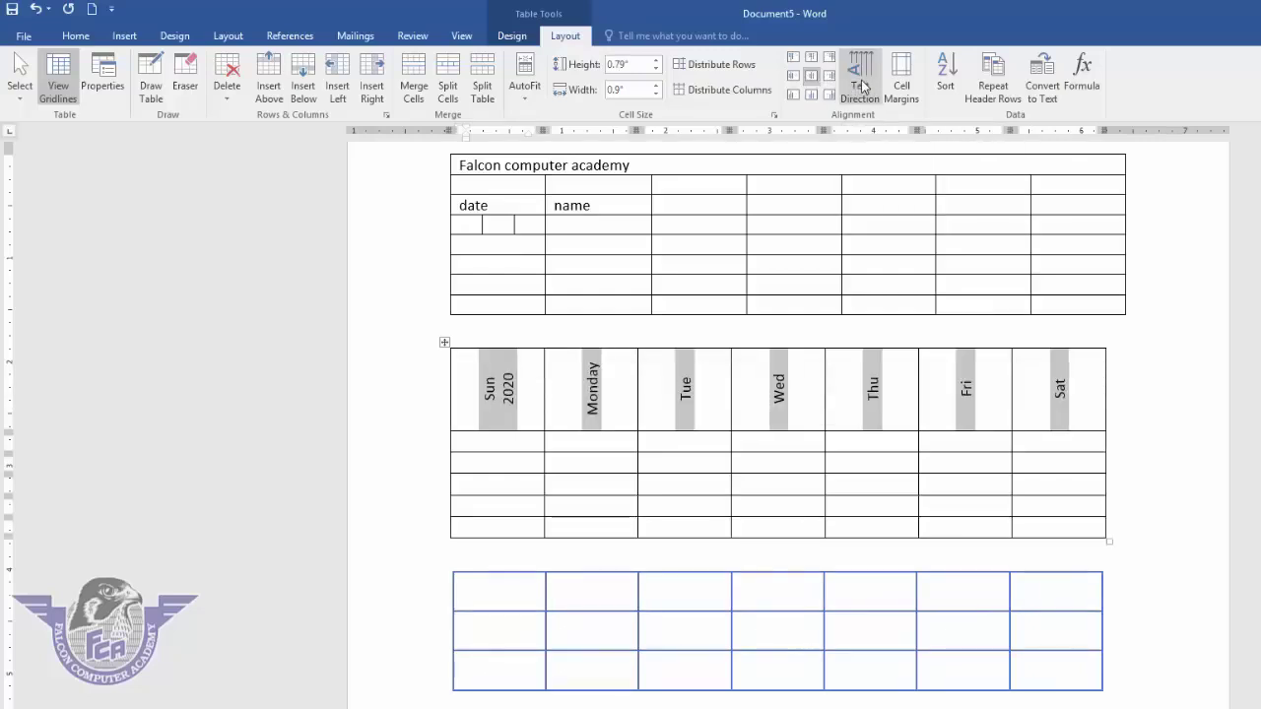
pyautogui.click(862, 86)
pyautogui.click(862, 87)
pyautogui.click(862, 87)
pyautogui.click(862, 86)
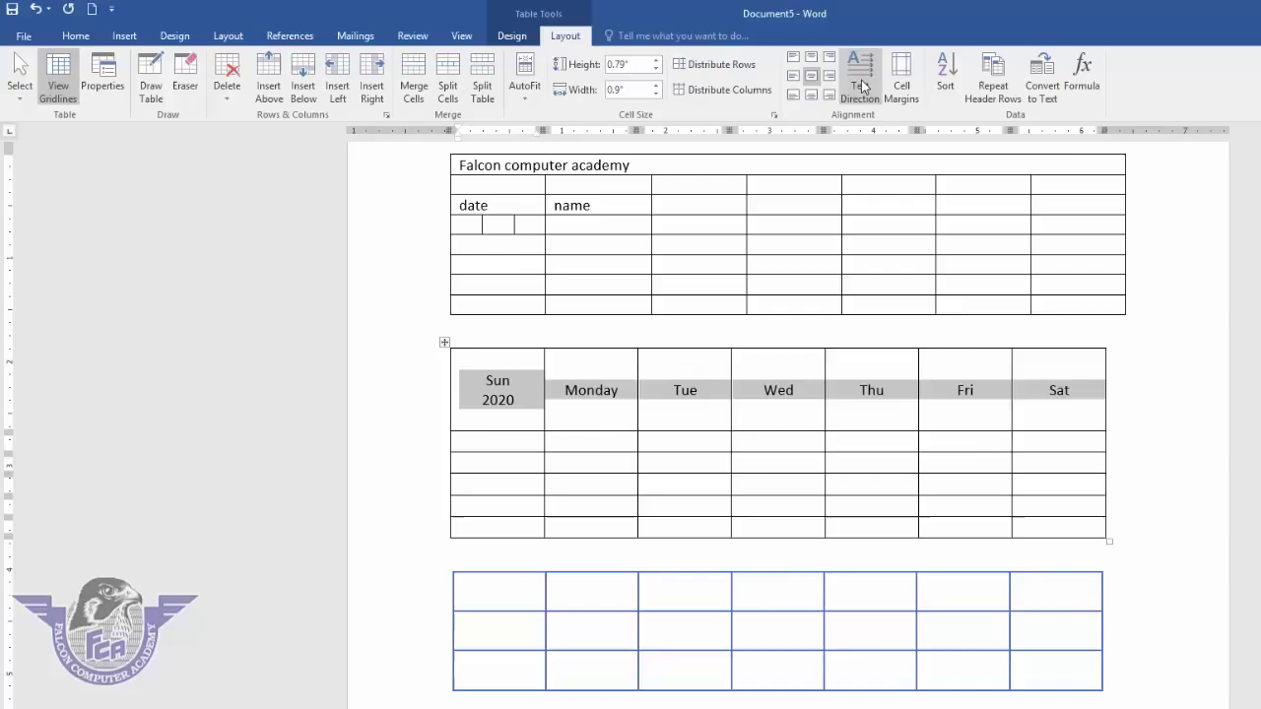
pyautogui.click(862, 87)
pyautogui.click(862, 87)
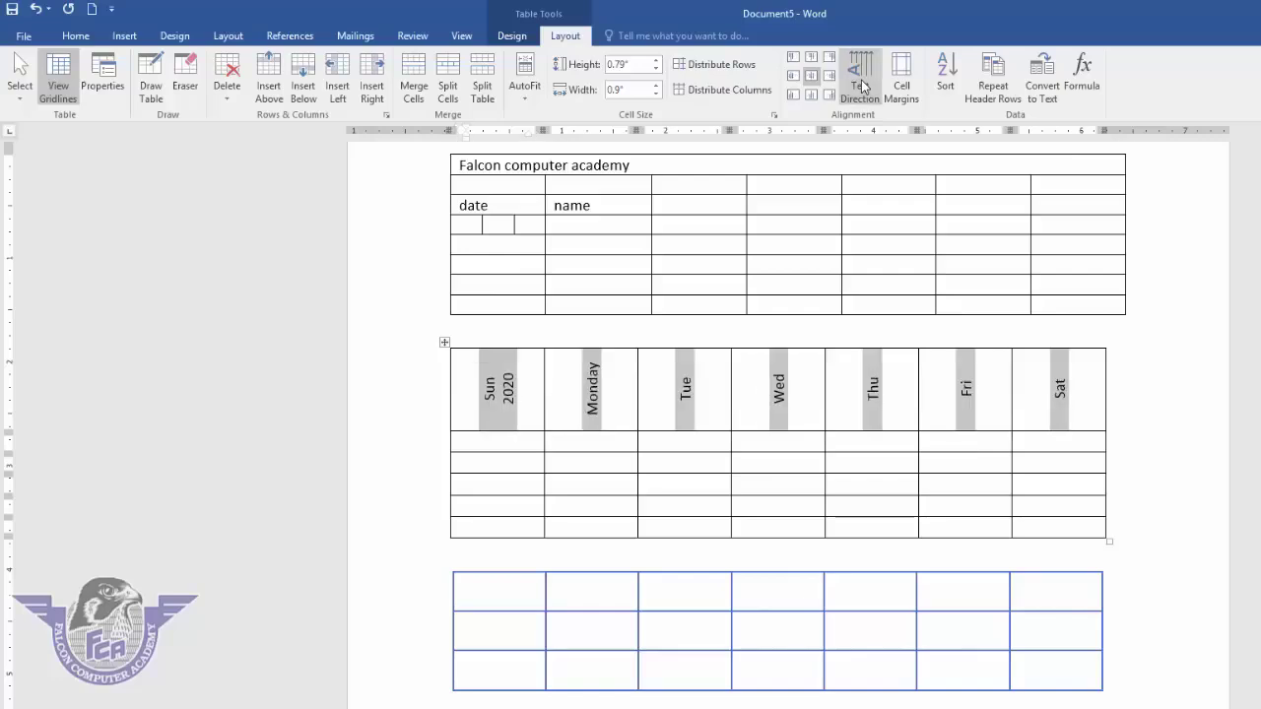
pyautogui.click(862, 87)
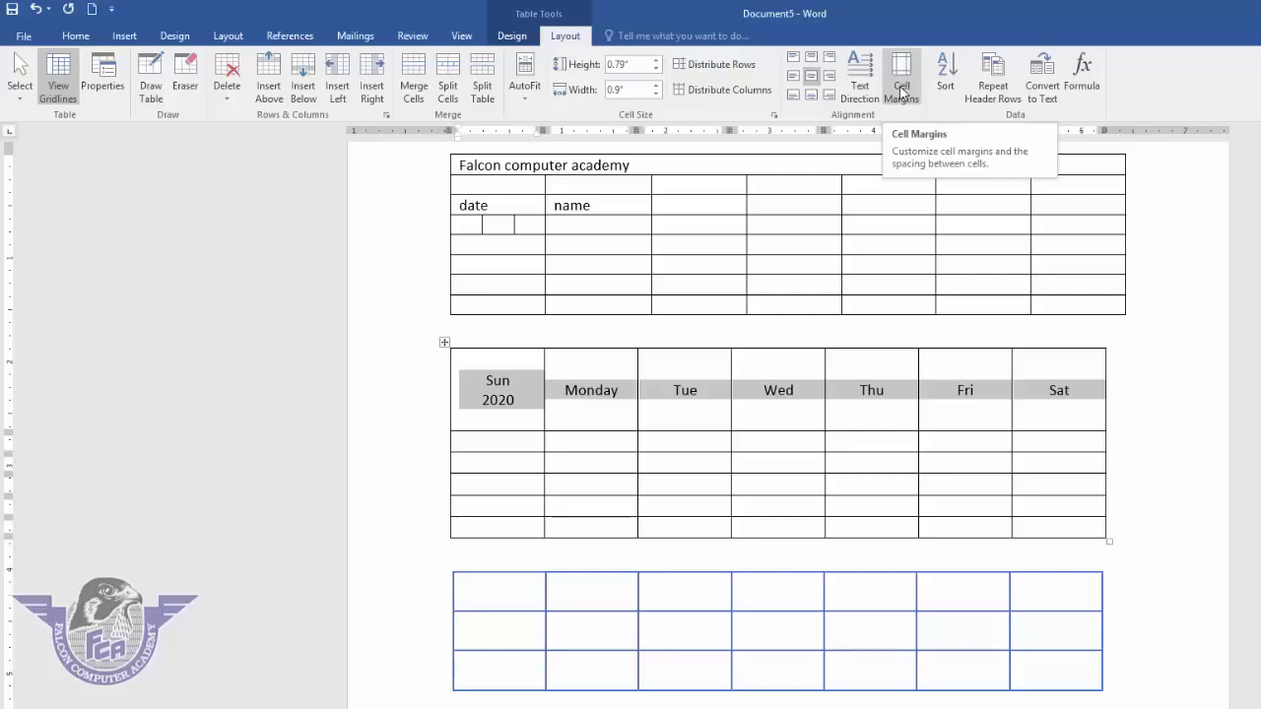
# - Undo the header formatting experiments and select the whole calendar table
pyautogui.click(37, 10)
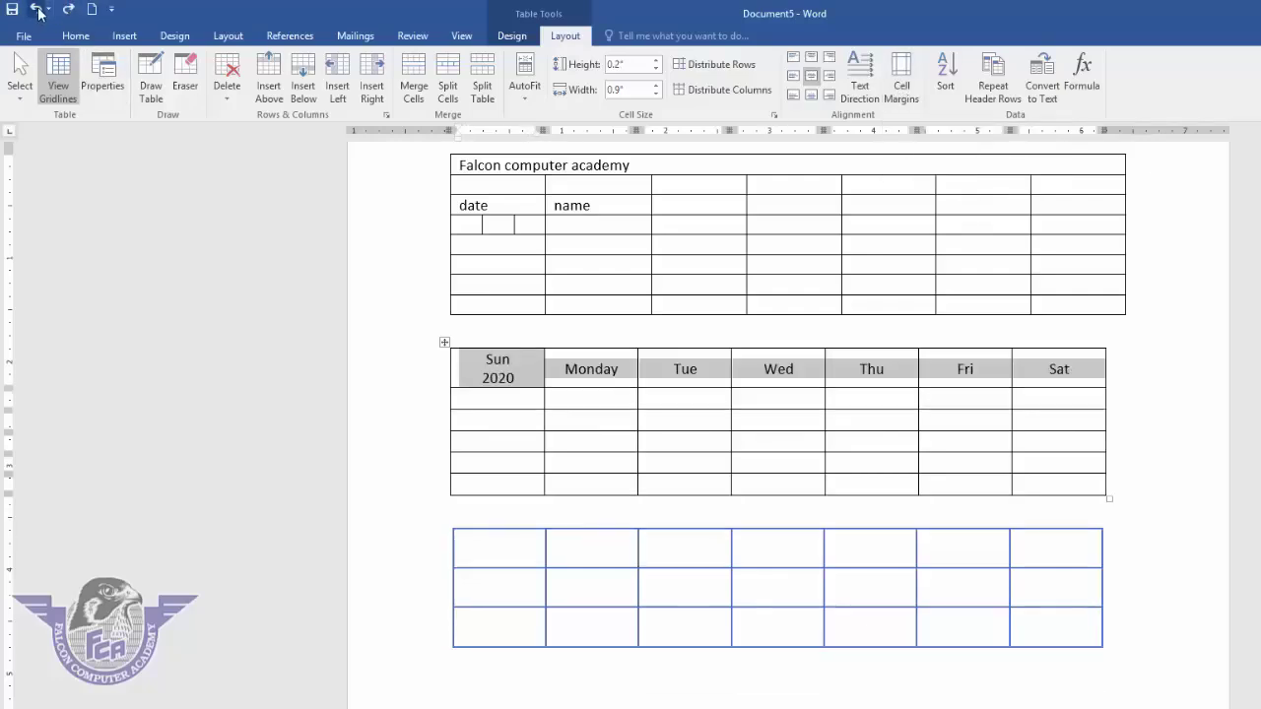
pyautogui.click(36, 10)
pyautogui.click(37, 10)
pyautogui.click(38, 10)
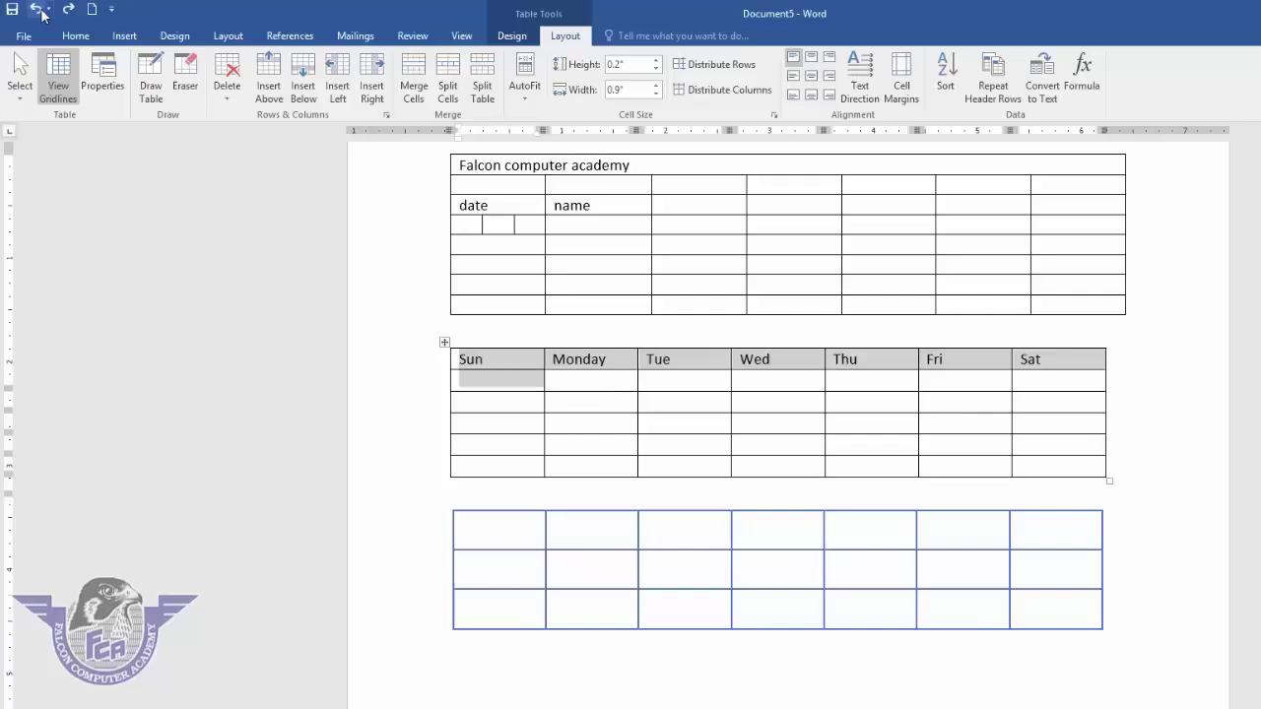
pyautogui.click(38, 10)
pyautogui.click(484, 359)
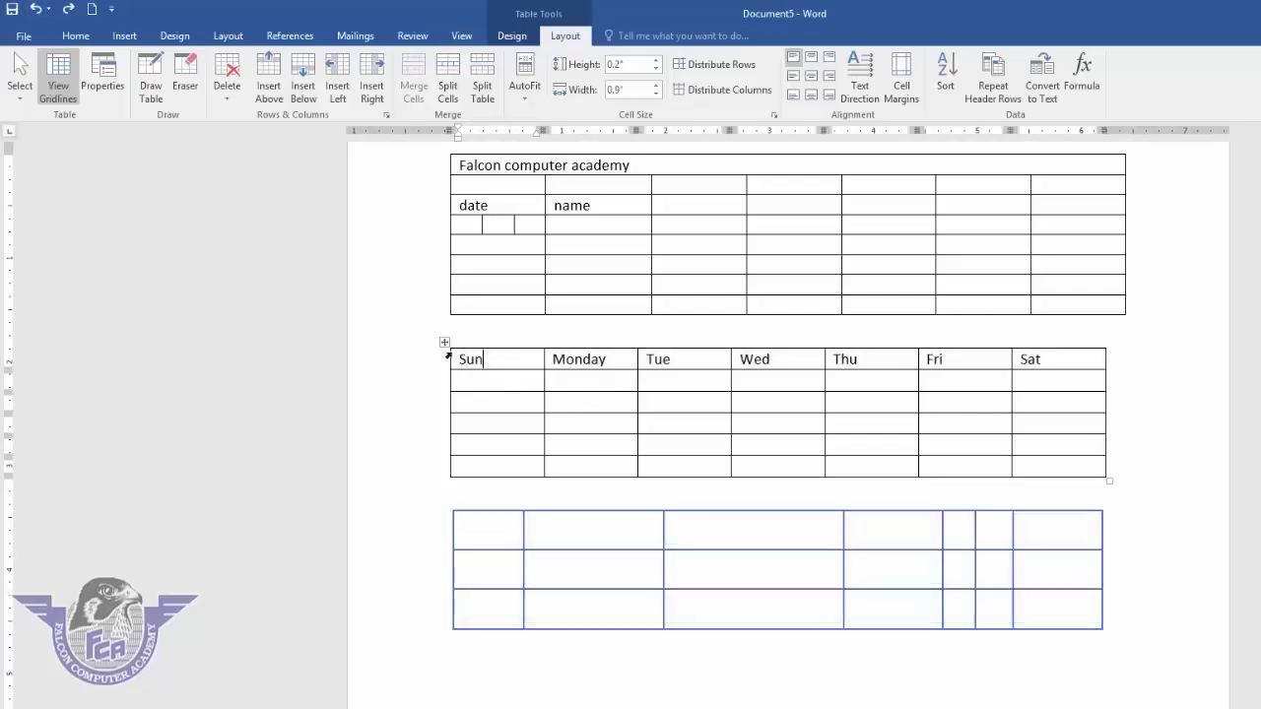
pyautogui.click(444, 342)
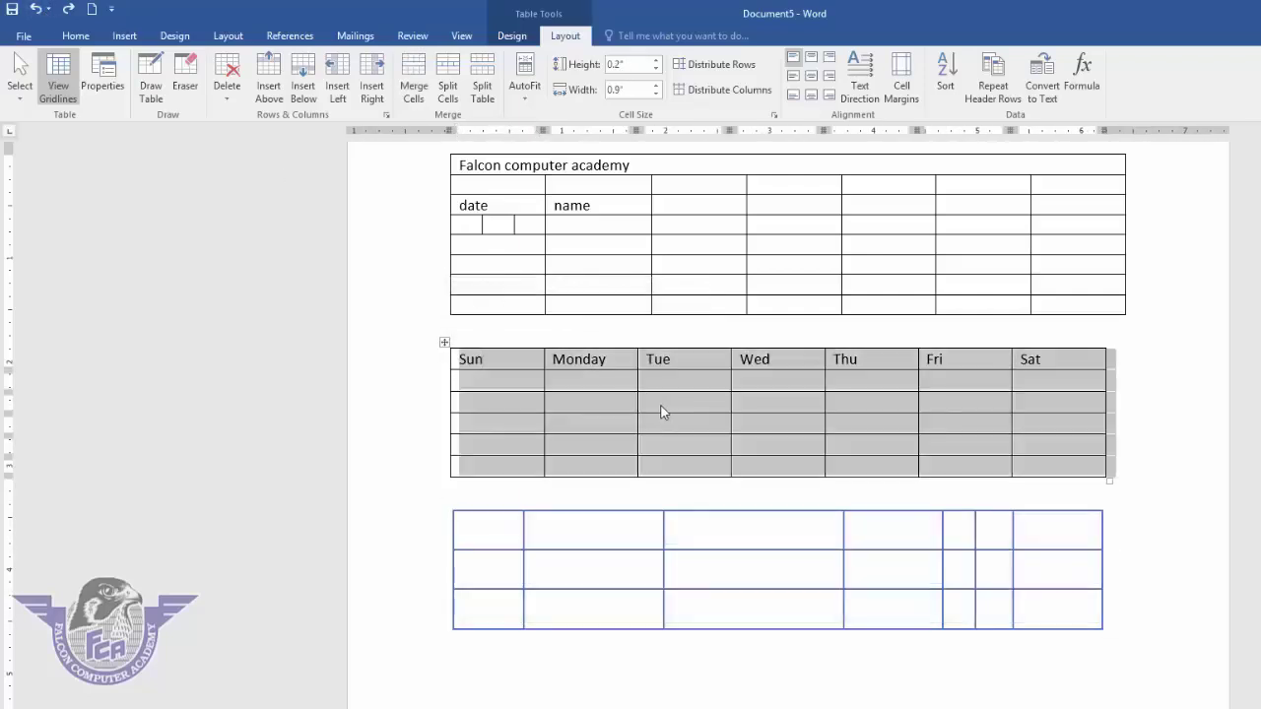
# - Apply new cell margins to the calendar table, then undo the change
pyautogui.click(904, 81)
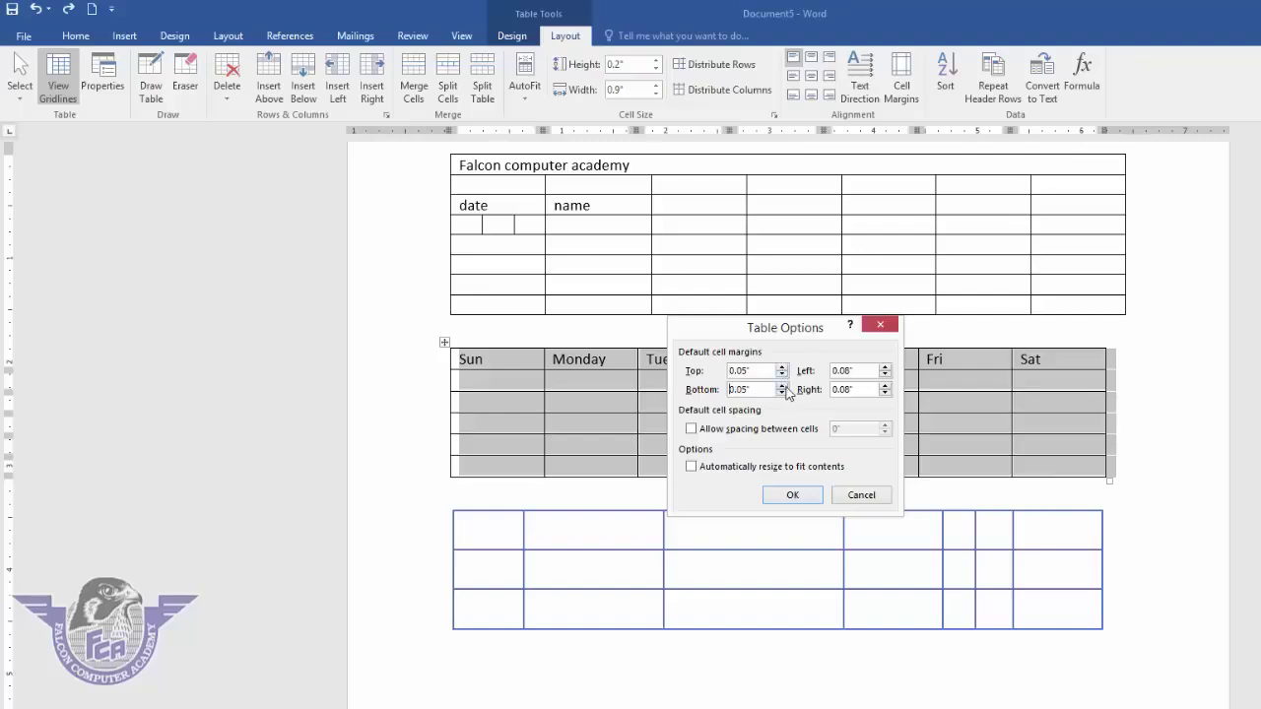
pyautogui.click(790, 495)
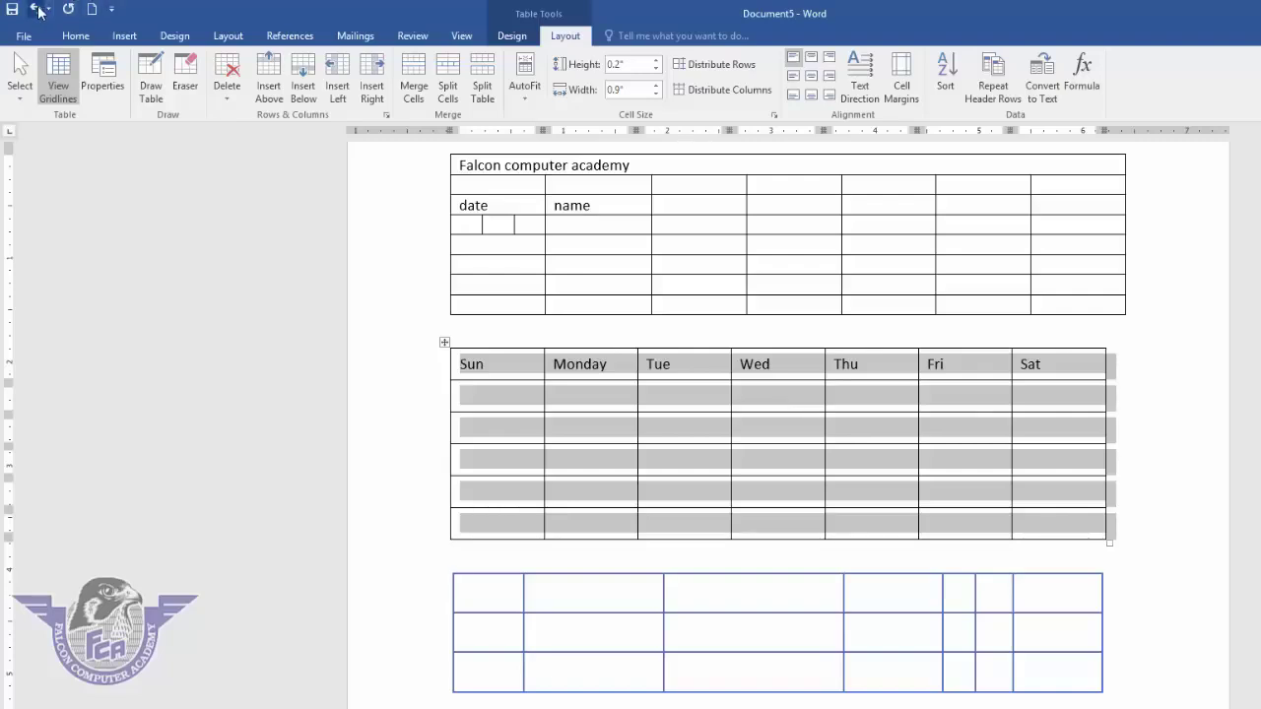
pyautogui.click(43, 11)
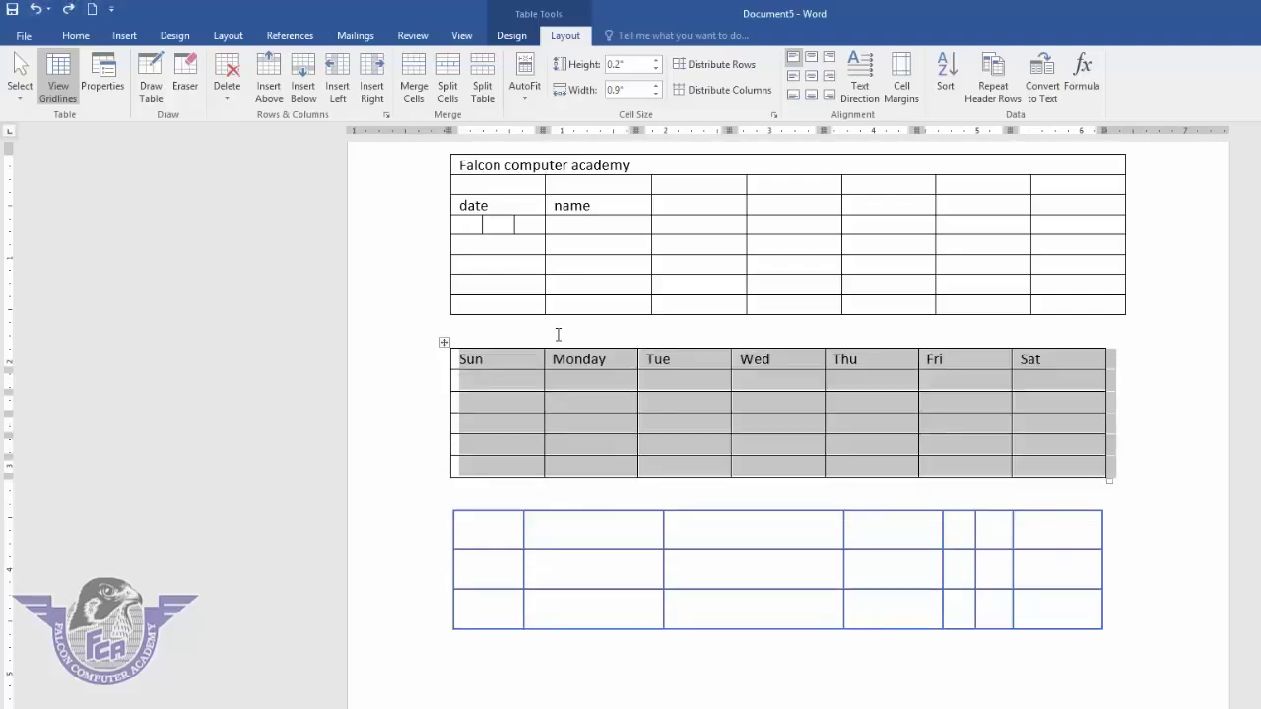
# - Turn on Allow spacing between cells with an increased spacing value
pyautogui.click(901, 77)
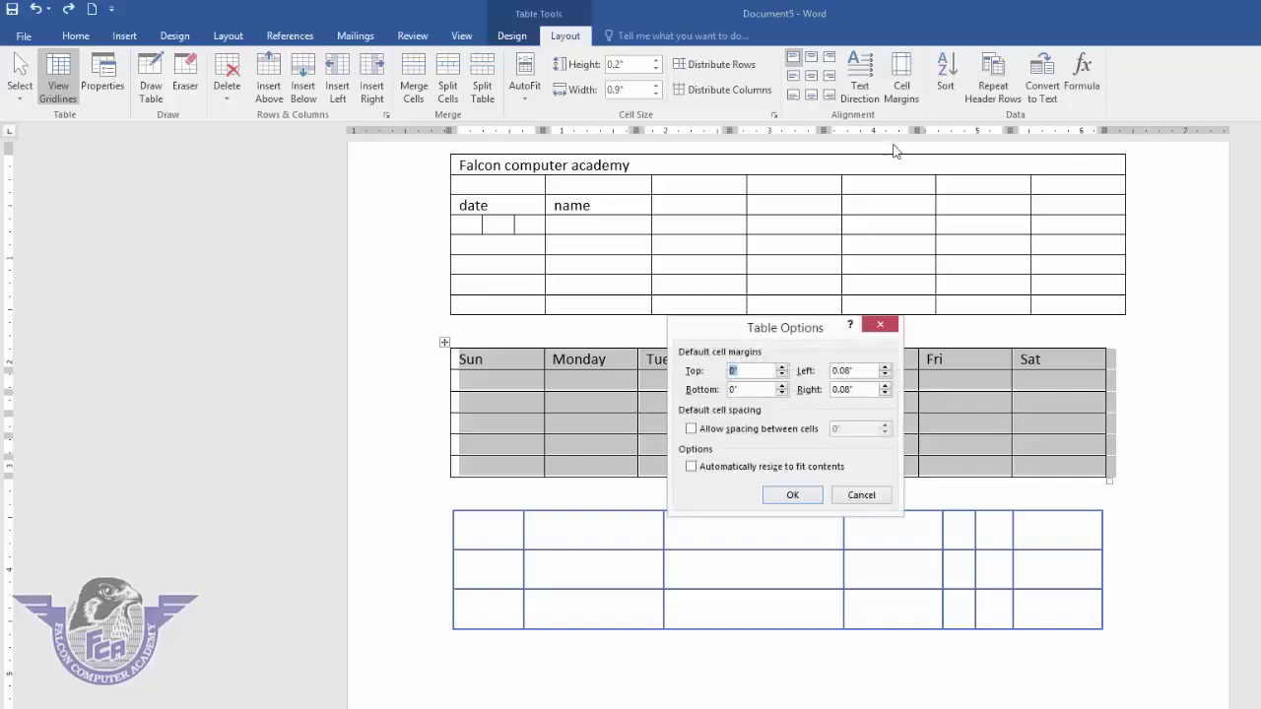
pyautogui.click(748, 435)
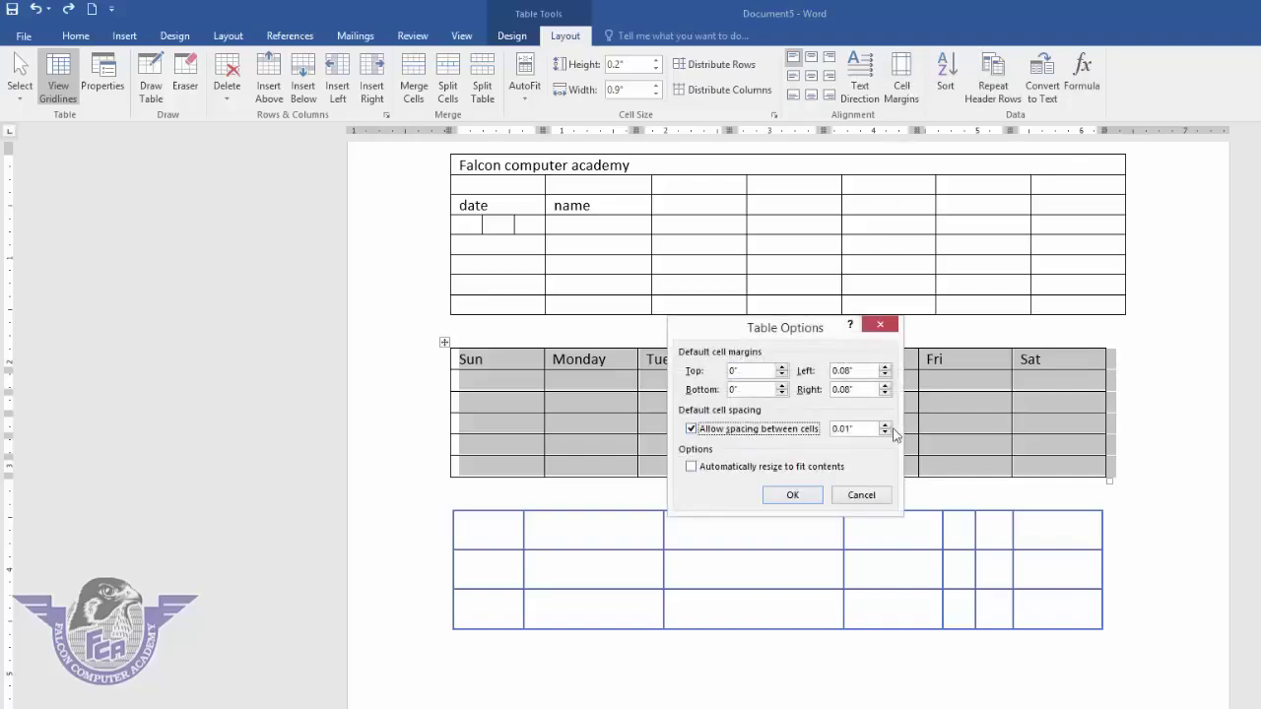
pyautogui.click(885, 424)
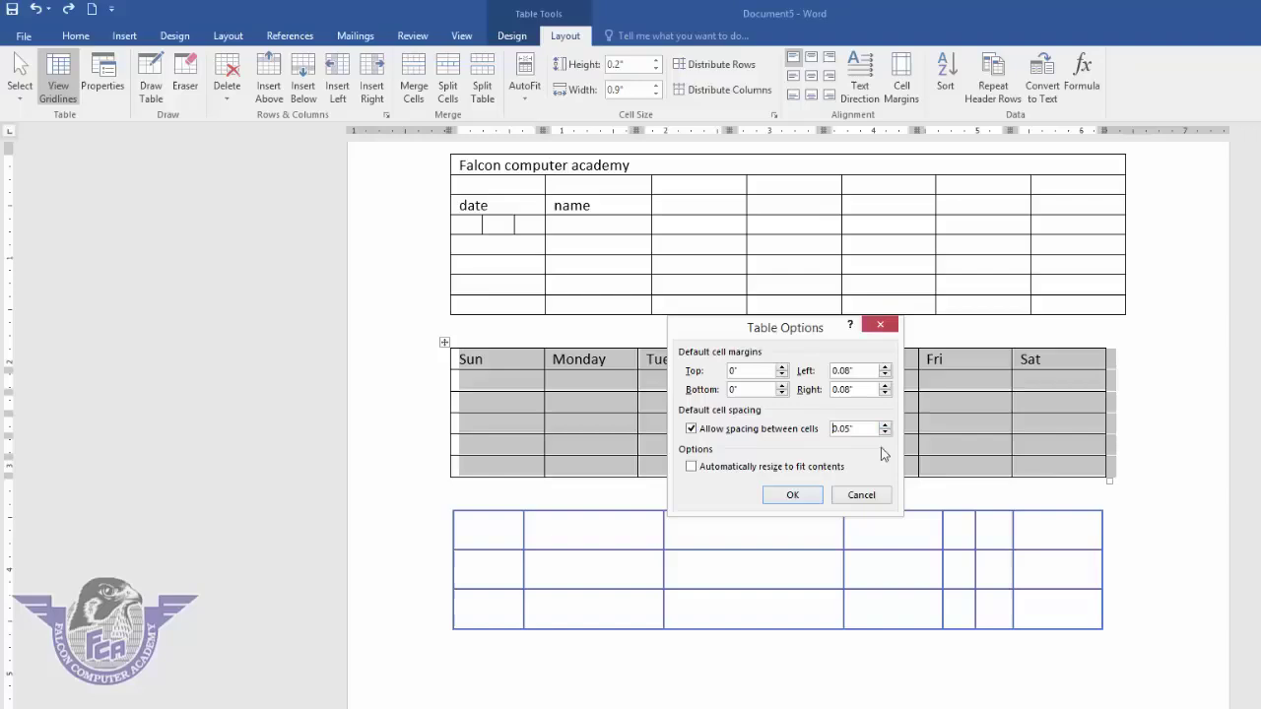
pyautogui.click(794, 496)
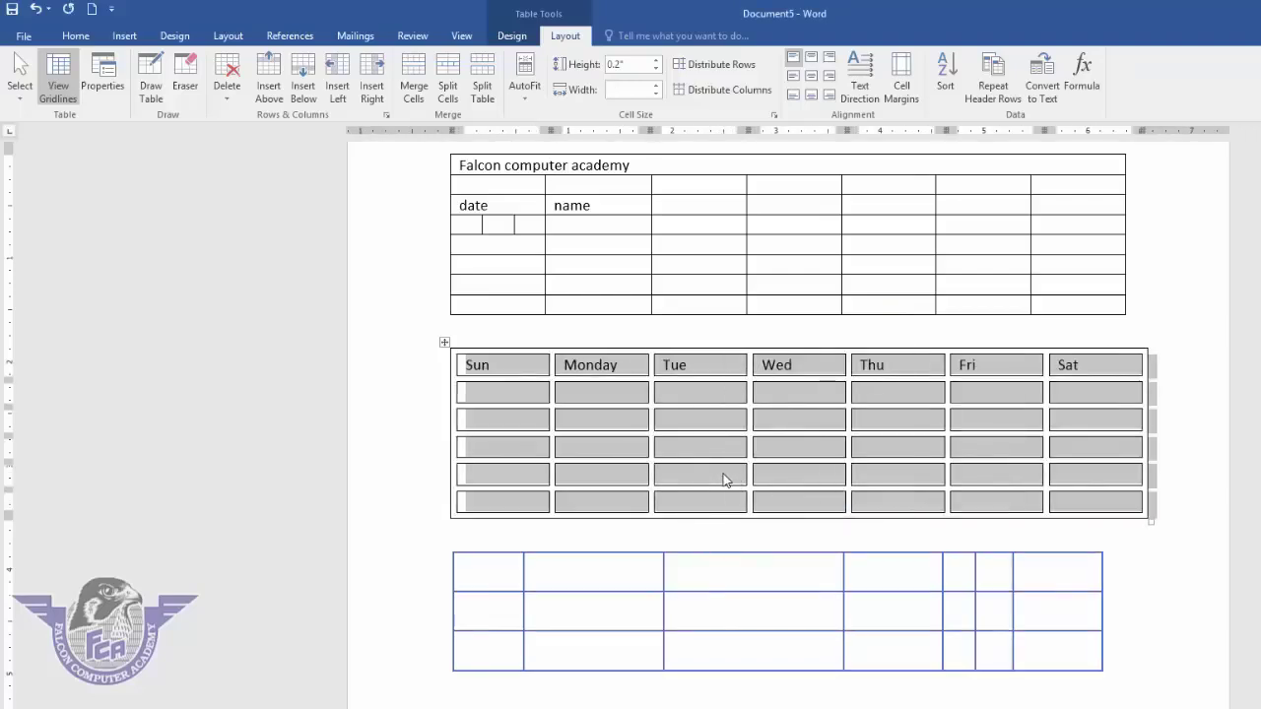
pyautogui.click(801, 485)
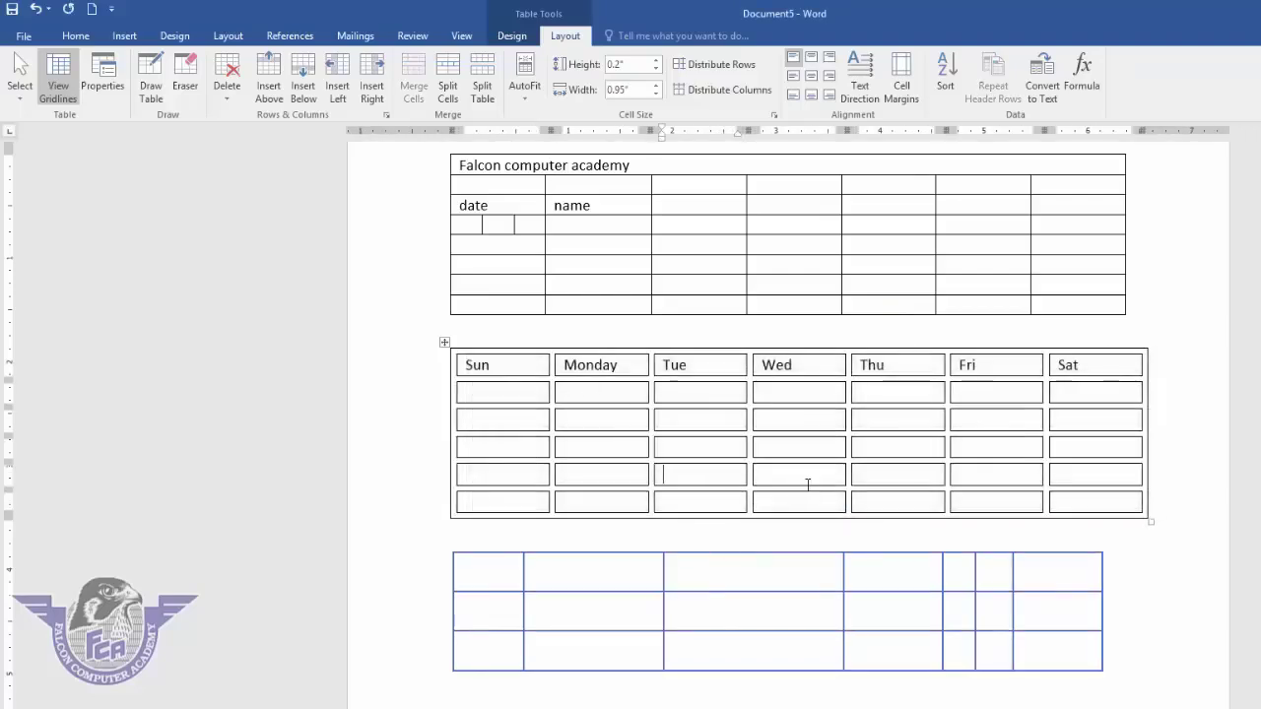
pyautogui.press('Left')
# - Delete all three tables and insert a 5-column, 8-row table
pyautogui.hotkey('ctrl', 'a')
pyautogui.press('Delete')
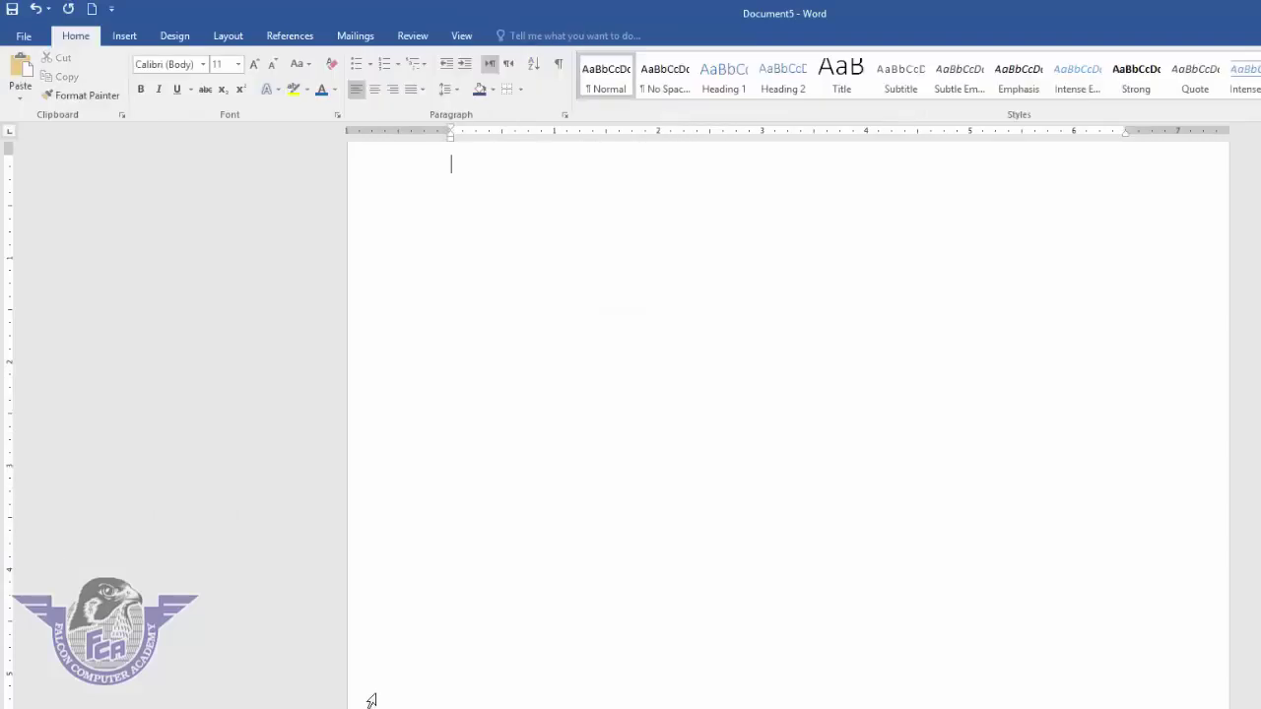
pyautogui.click(124, 35)
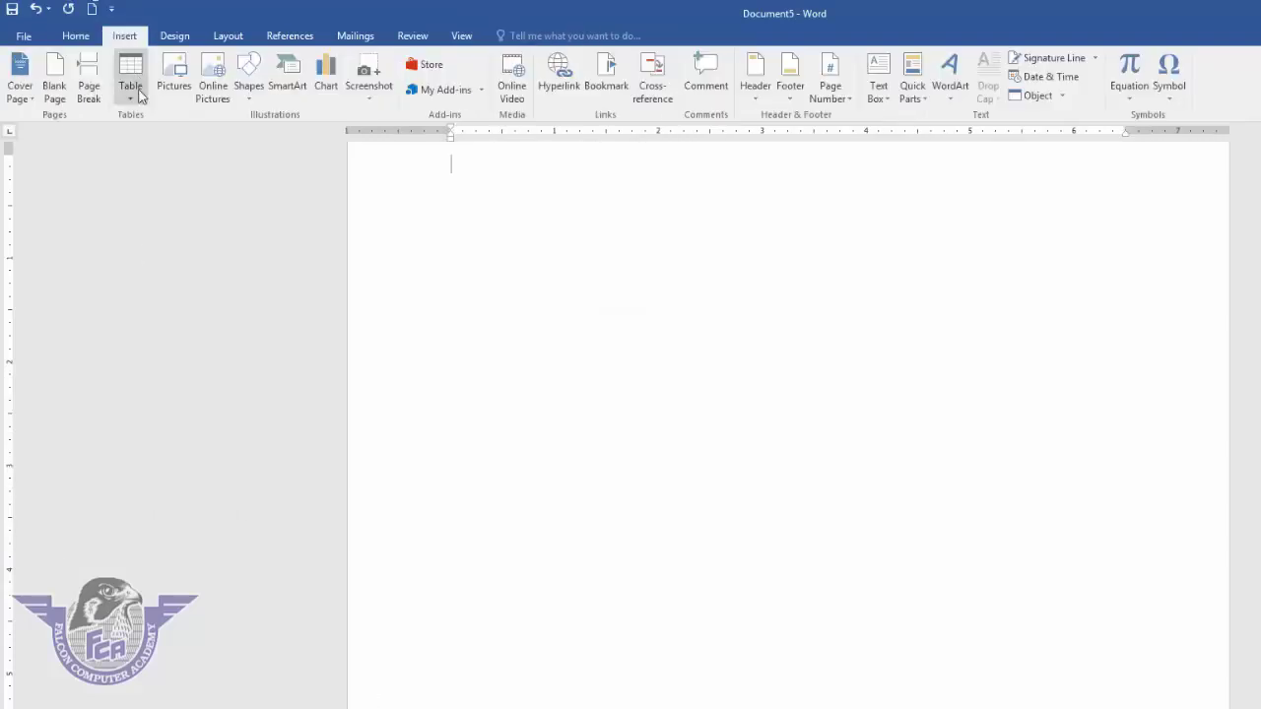
pyautogui.click(139, 98)
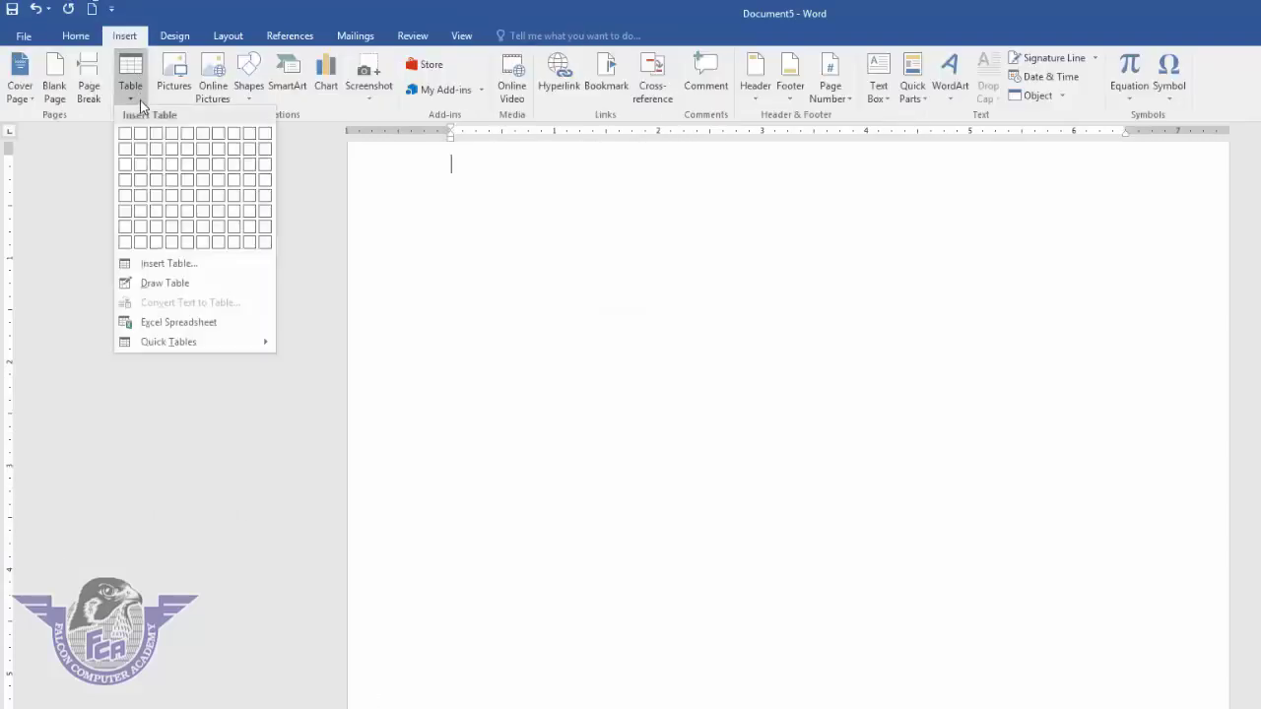
pyautogui.click(187, 243)
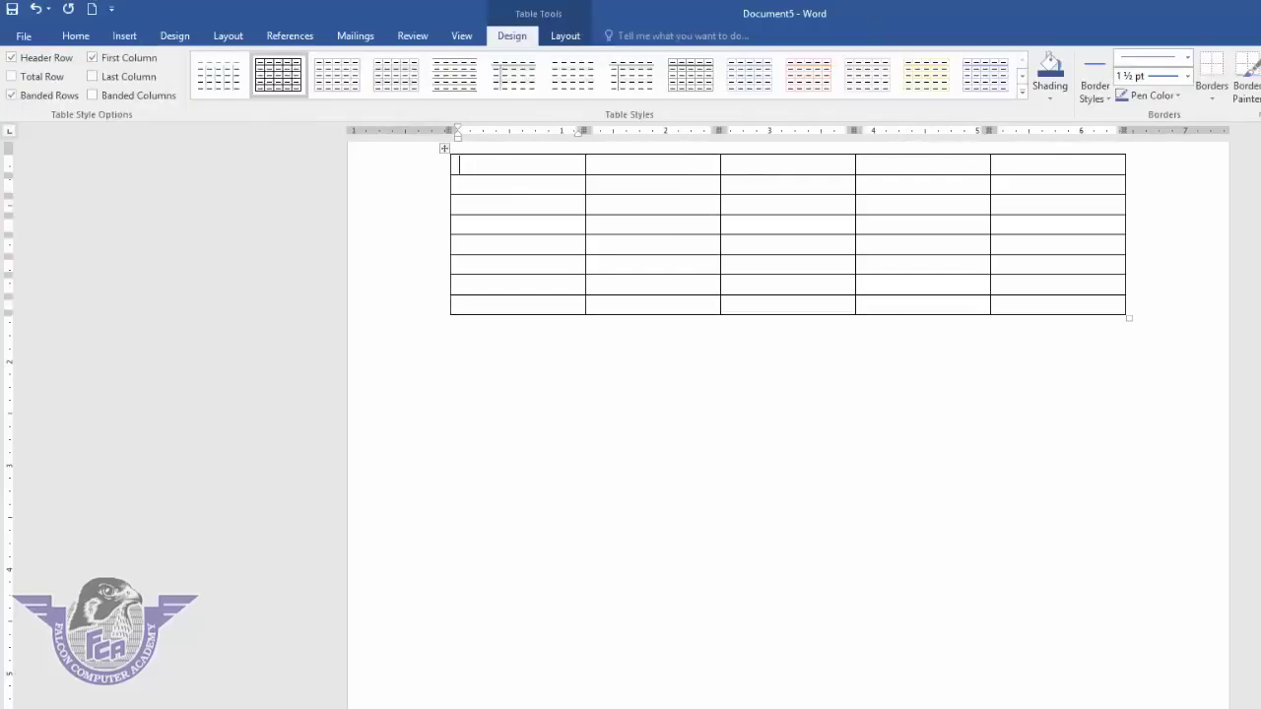
# - Type Z, Y, U, V, B, S, A and e down the table's first column
pyautogui.write('Z')
pyautogui.click(459, 184)
pyautogui.write('Y')
pyautogui.click(459, 204)
pyautogui.write('U')
pyautogui.click(459, 225)
pyautogui.write('V')
pyautogui.press('Down')
pyautogui.write('B')
pyautogui.press('Down')
pyautogui.write('S')
pyautogui.press('Down')
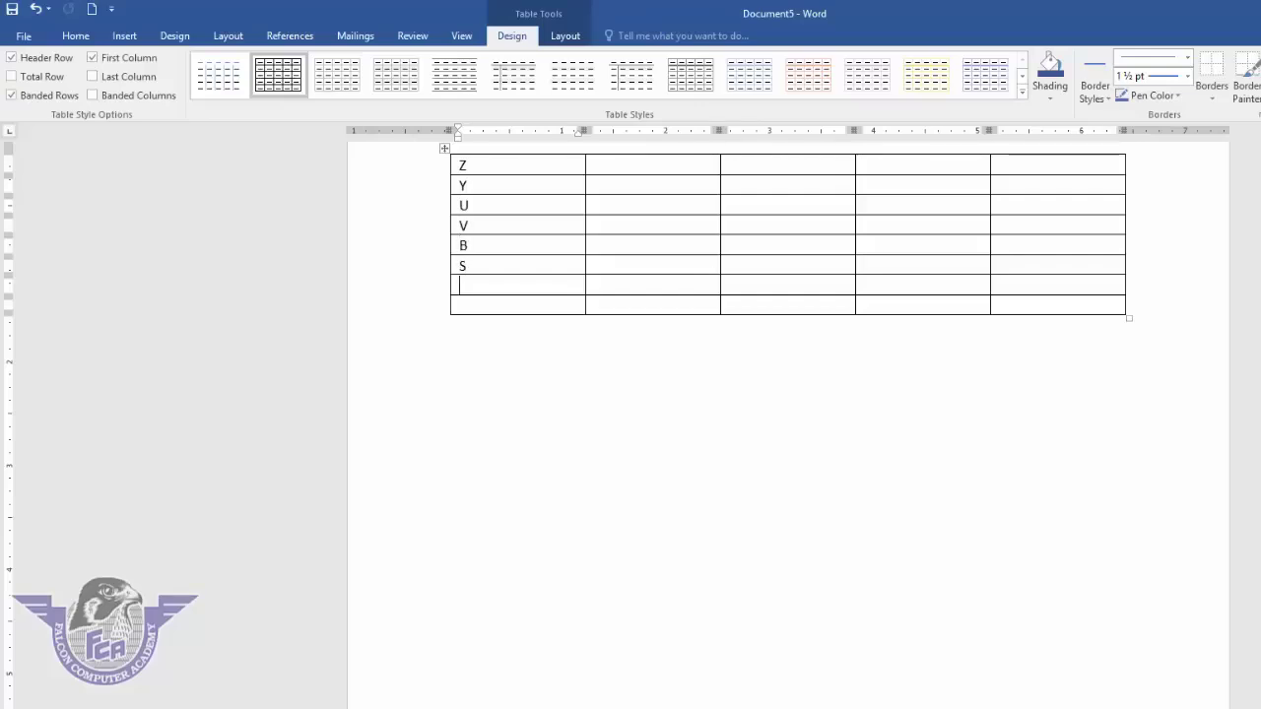
pyautogui.write('A')
pyautogui.press('Down')
pyautogui.write('e')
# - Sort the letter table's first column A to Z as text
pyautogui.moveTo(510, 167); pyautogui.dragTo(498, 305)
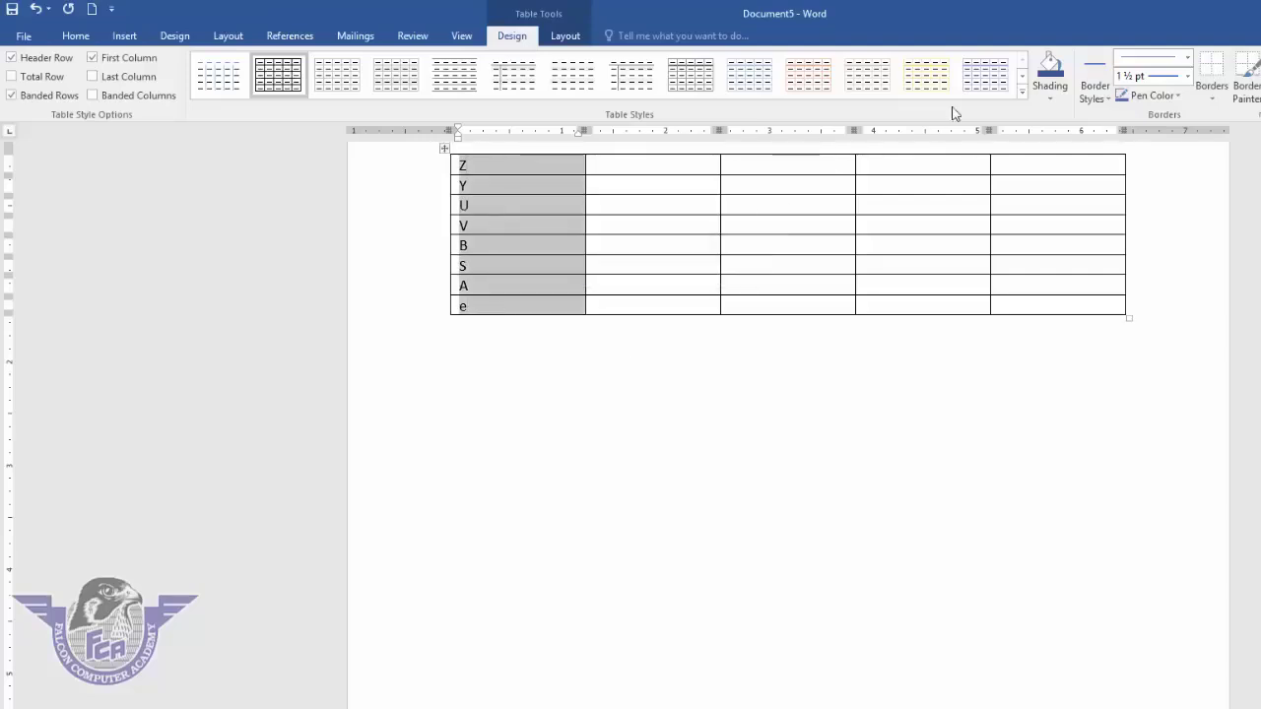
pyautogui.click(574, 37)
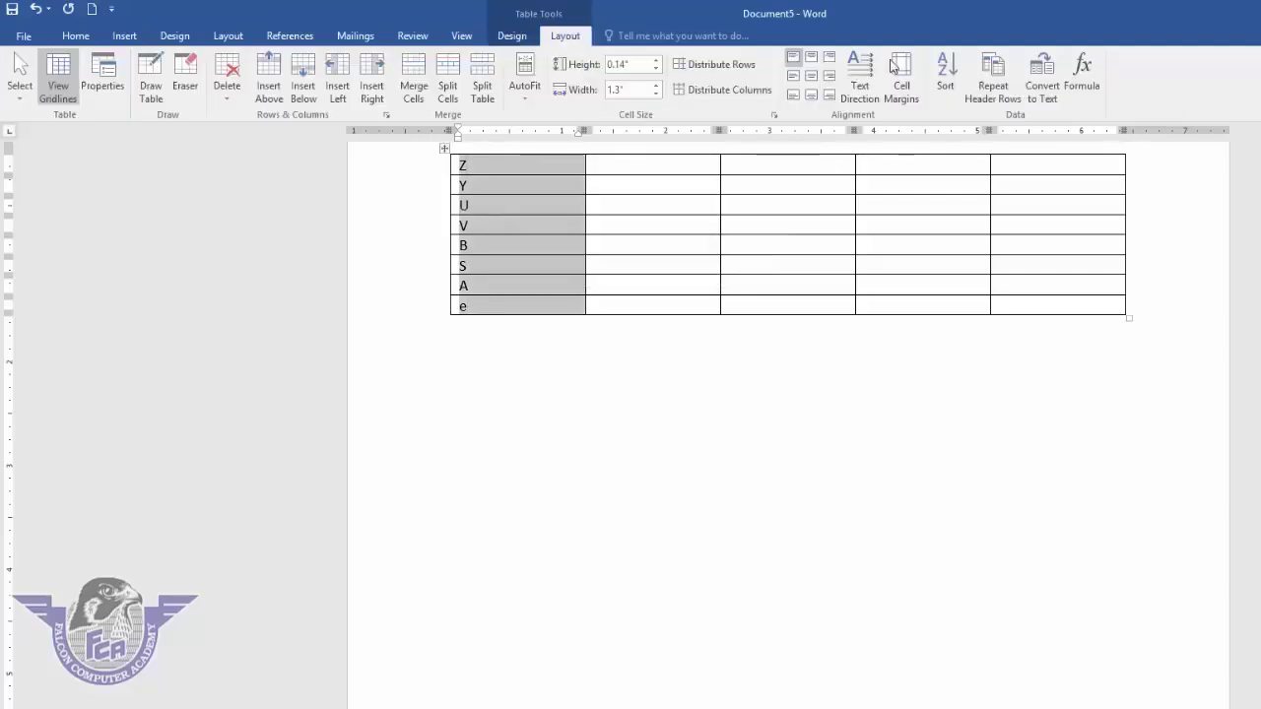
pyautogui.click(948, 71)
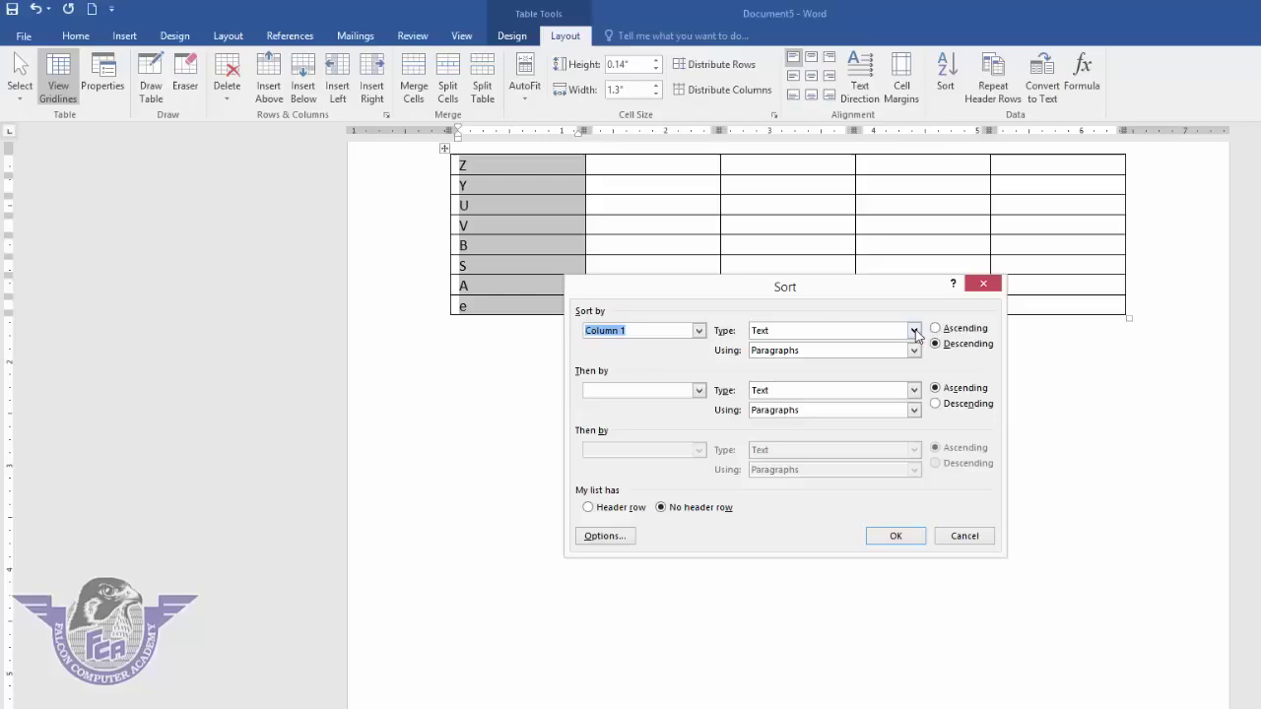
pyautogui.click(914, 331)
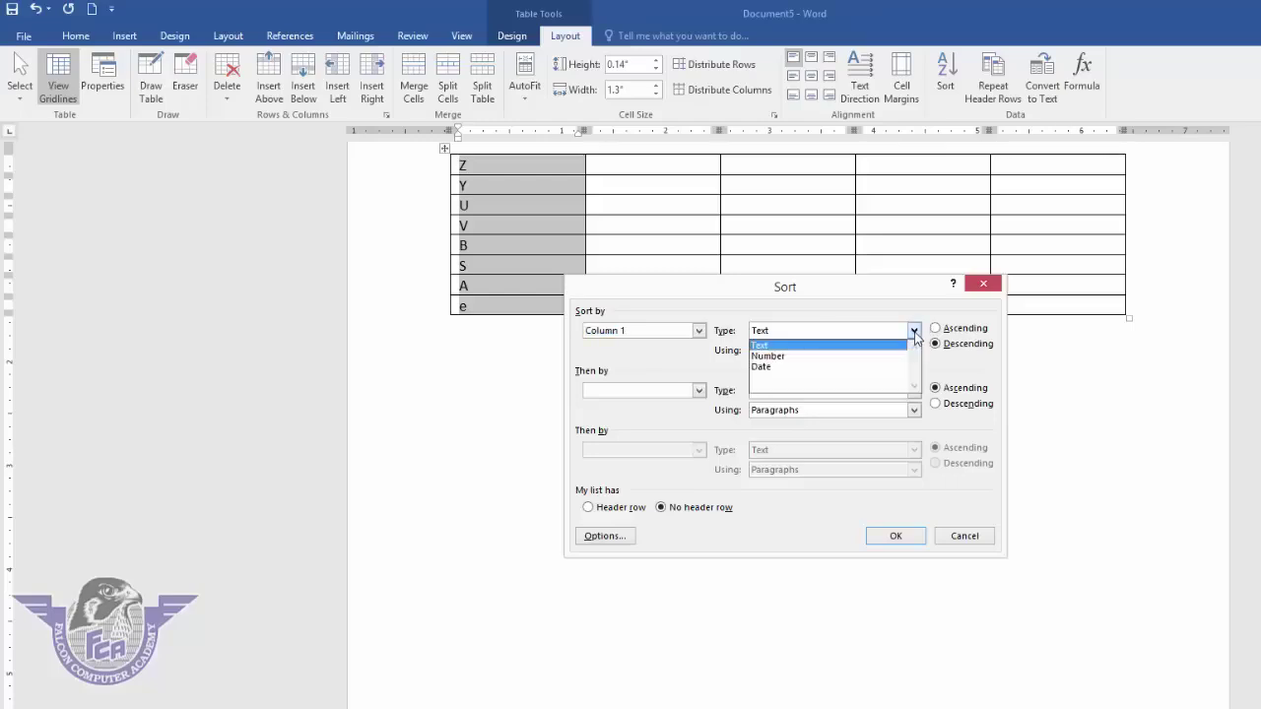
pyautogui.click(915, 332)
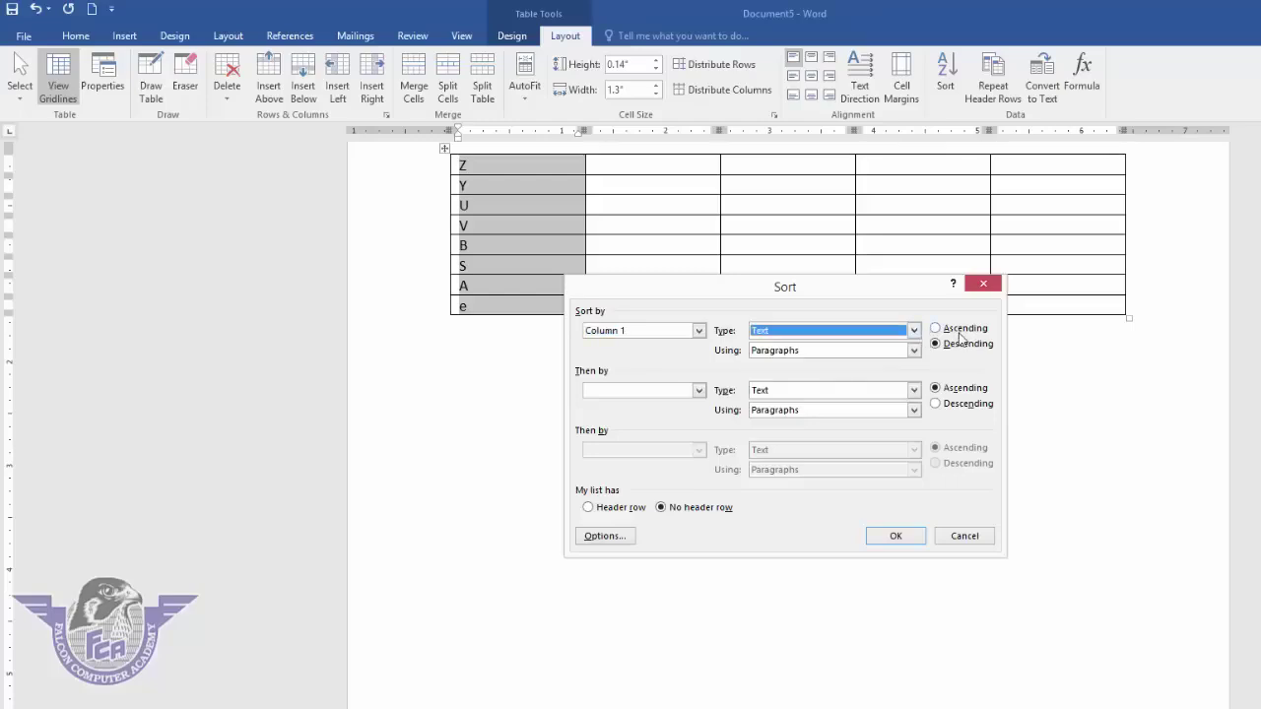
pyautogui.click(959, 332)
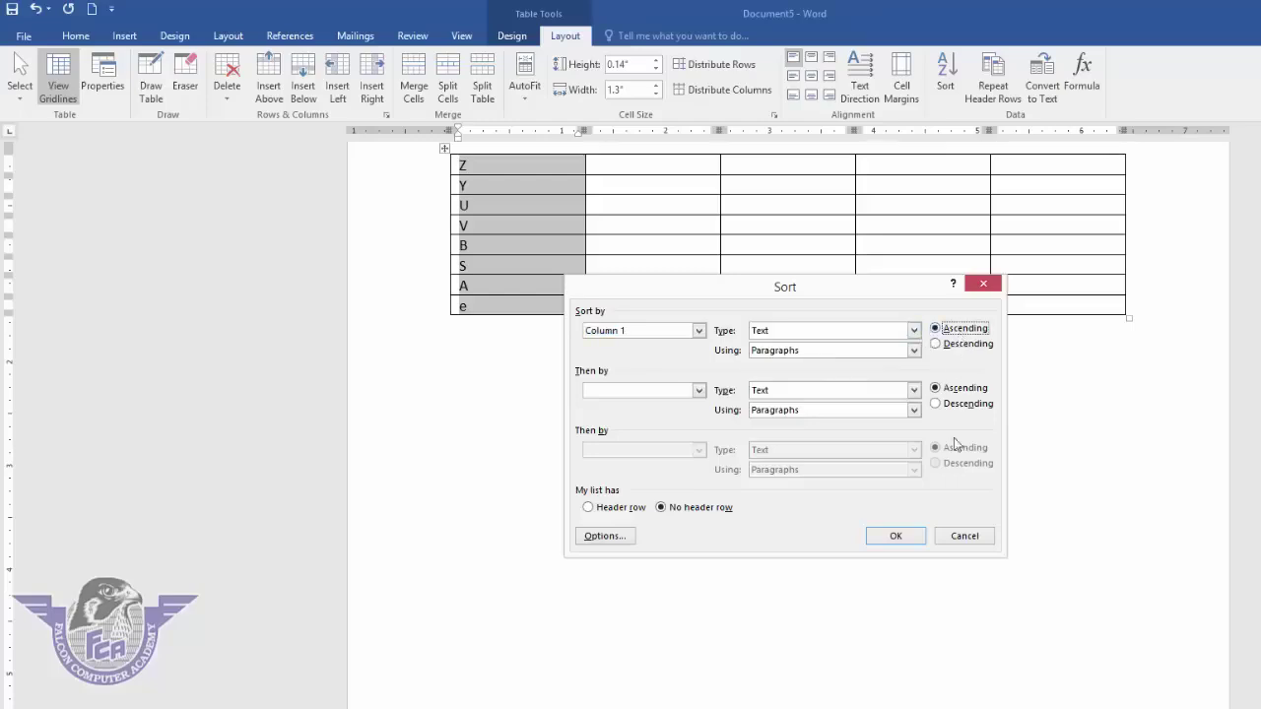
pyautogui.click(907, 534)
# - Re-sort the table Z to A, then select the whole table and delete it
pyautogui.scroll(2, 775, 445)
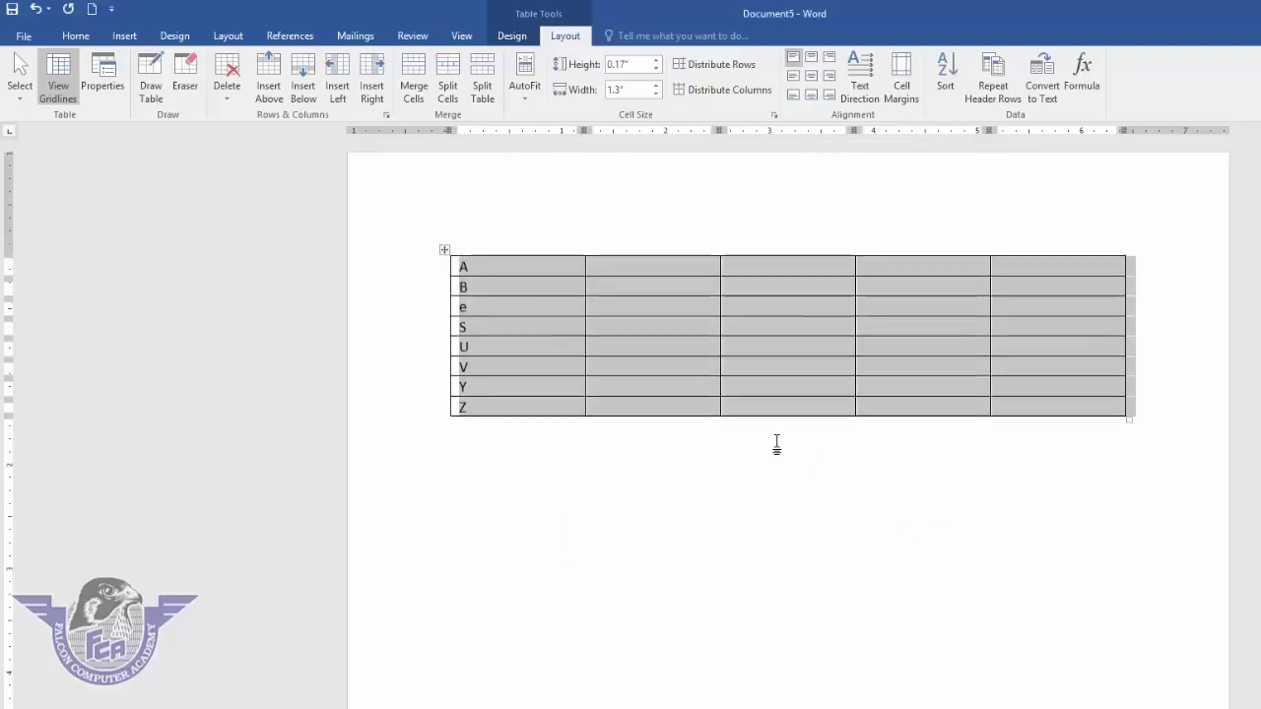
pyautogui.click(947, 75)
pyautogui.click(952, 345)
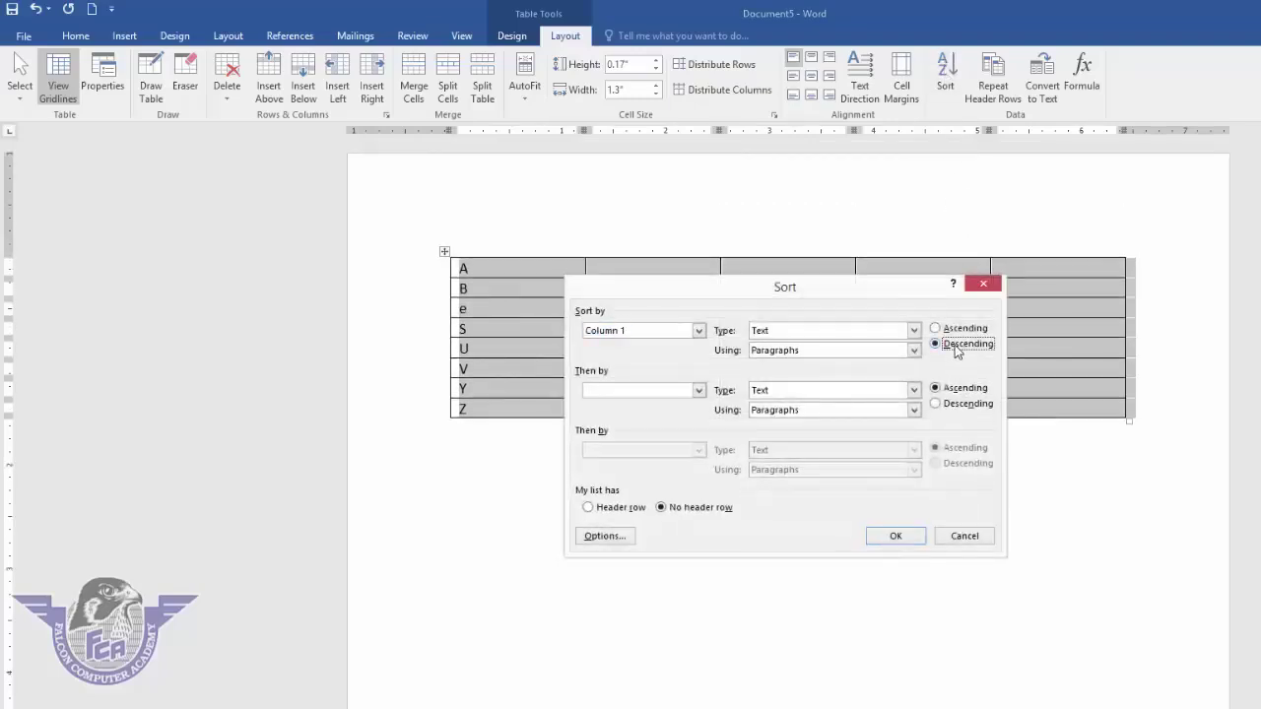
pyautogui.click(902, 536)
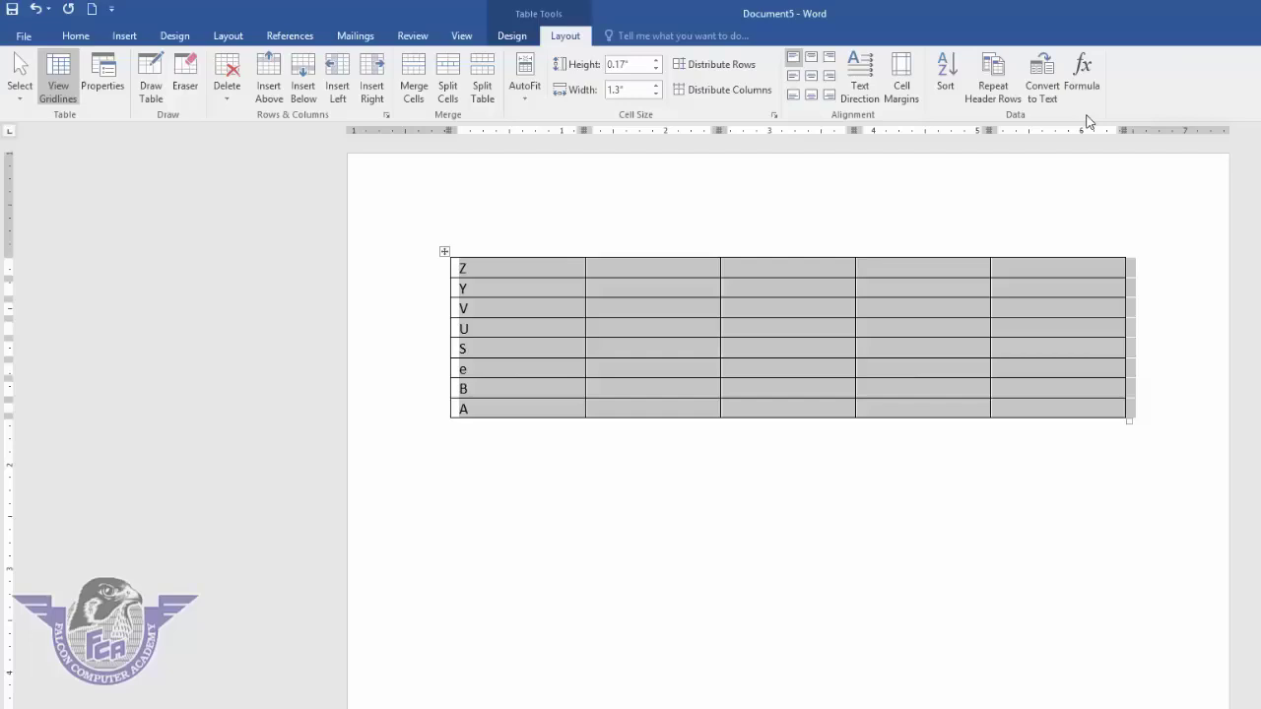
pyautogui.hotkey('ctrl', 'a')
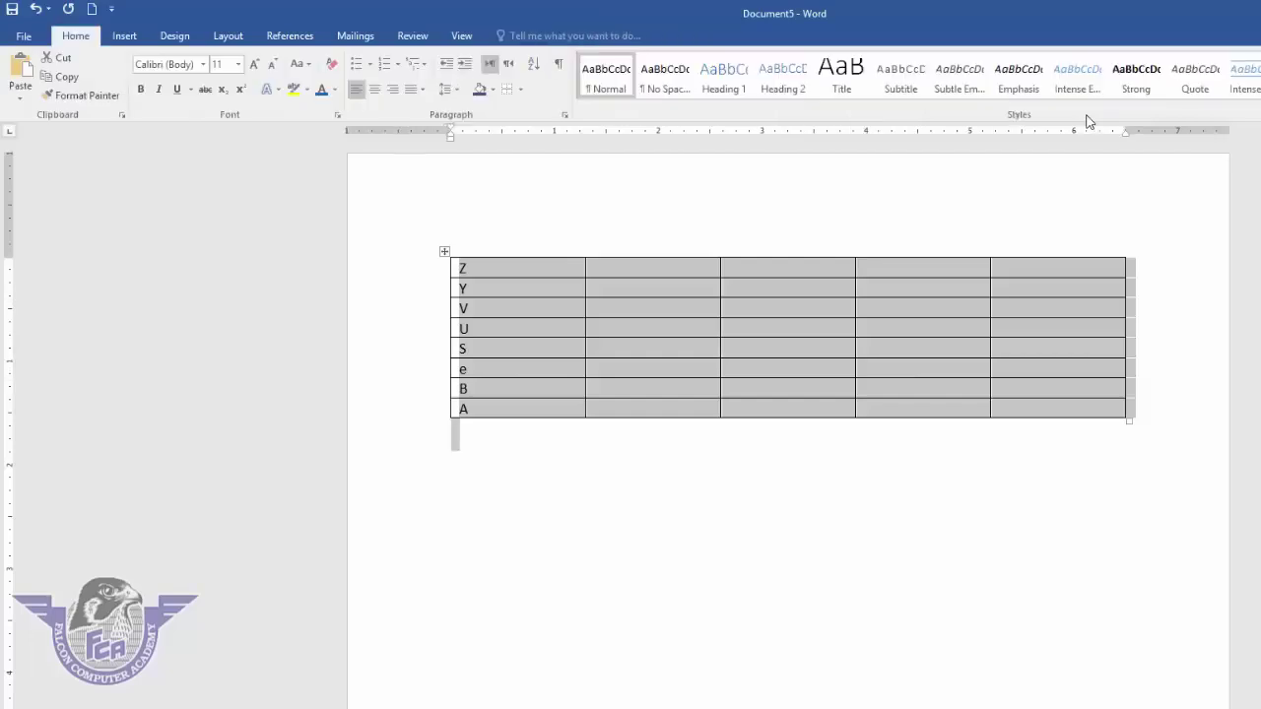
pyautogui.press('Delete')
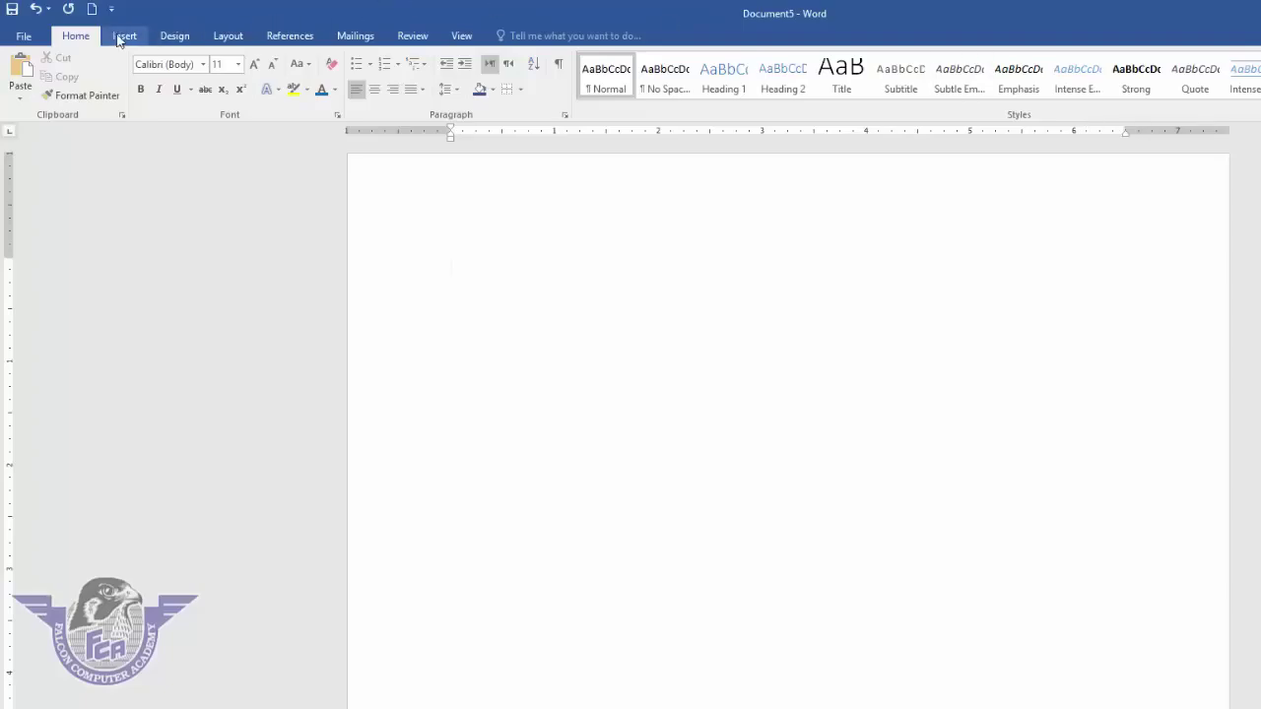
# - Insert a table with 5 columns and 1500 rows through the Insert Table dialog
pyautogui.click(118, 38)
pyautogui.click(131, 94)
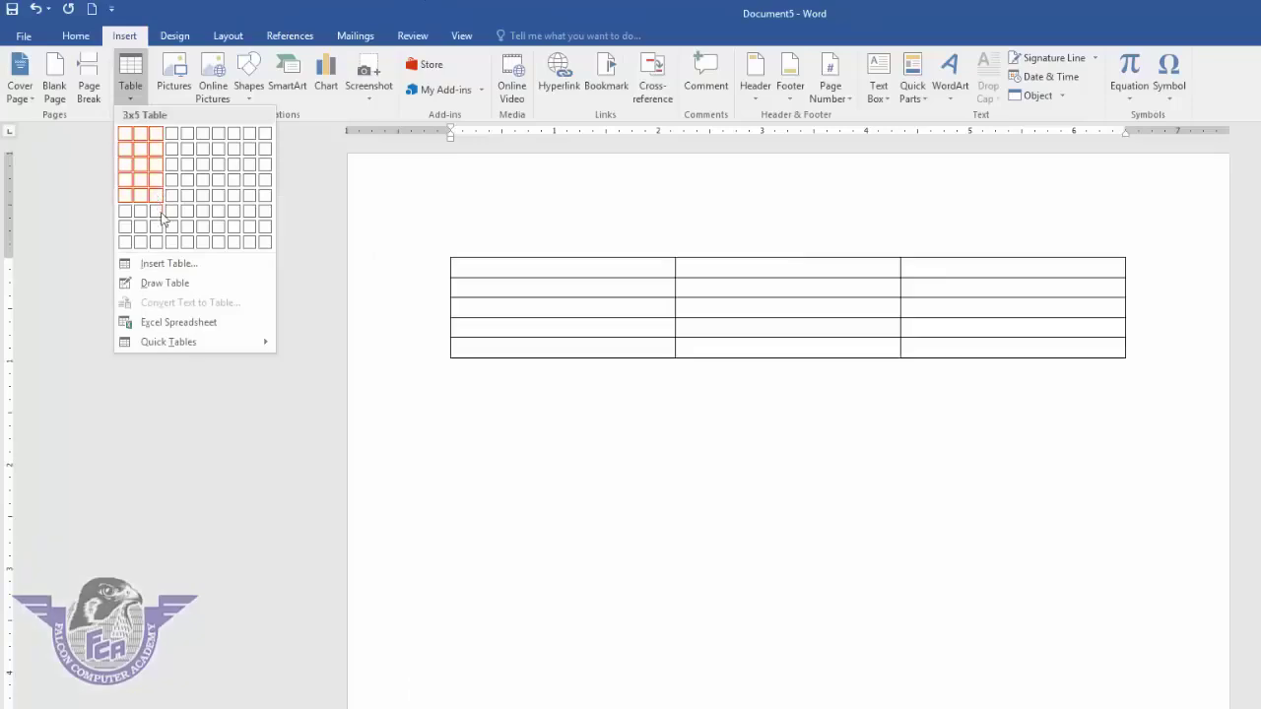
pyautogui.click(180, 263)
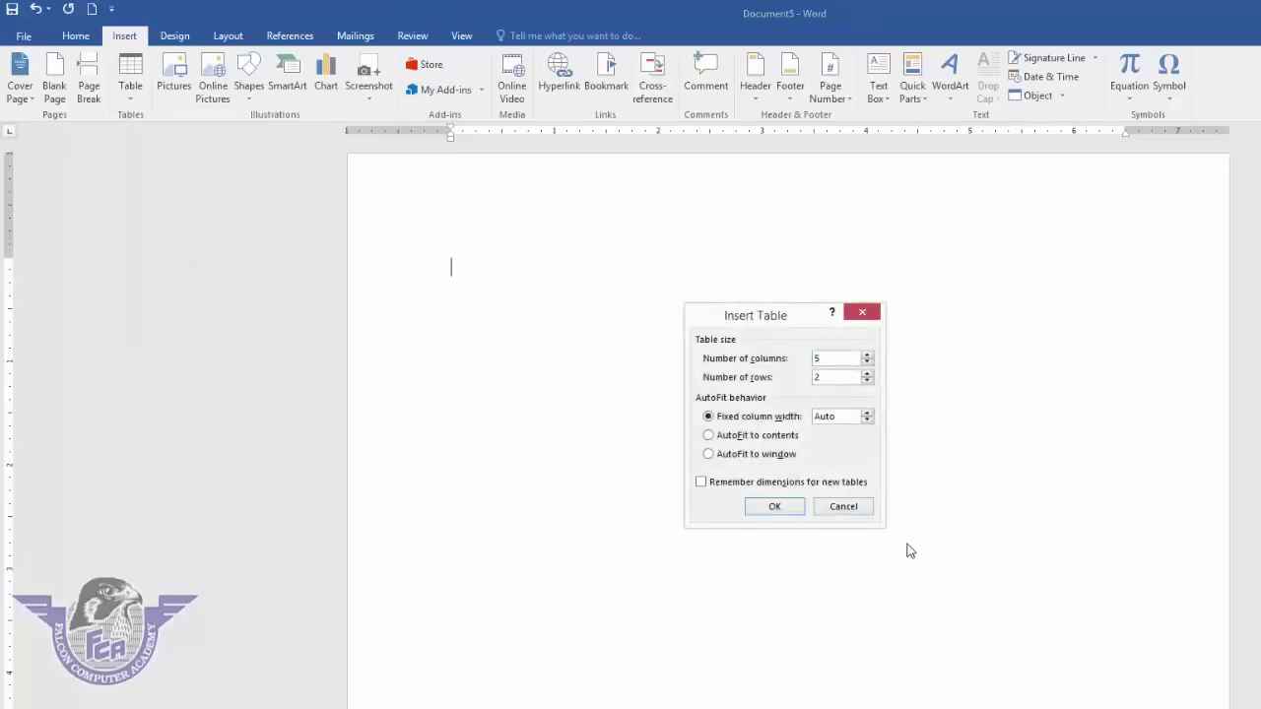
pyautogui.press('Tab')
pyautogui.write('1500')
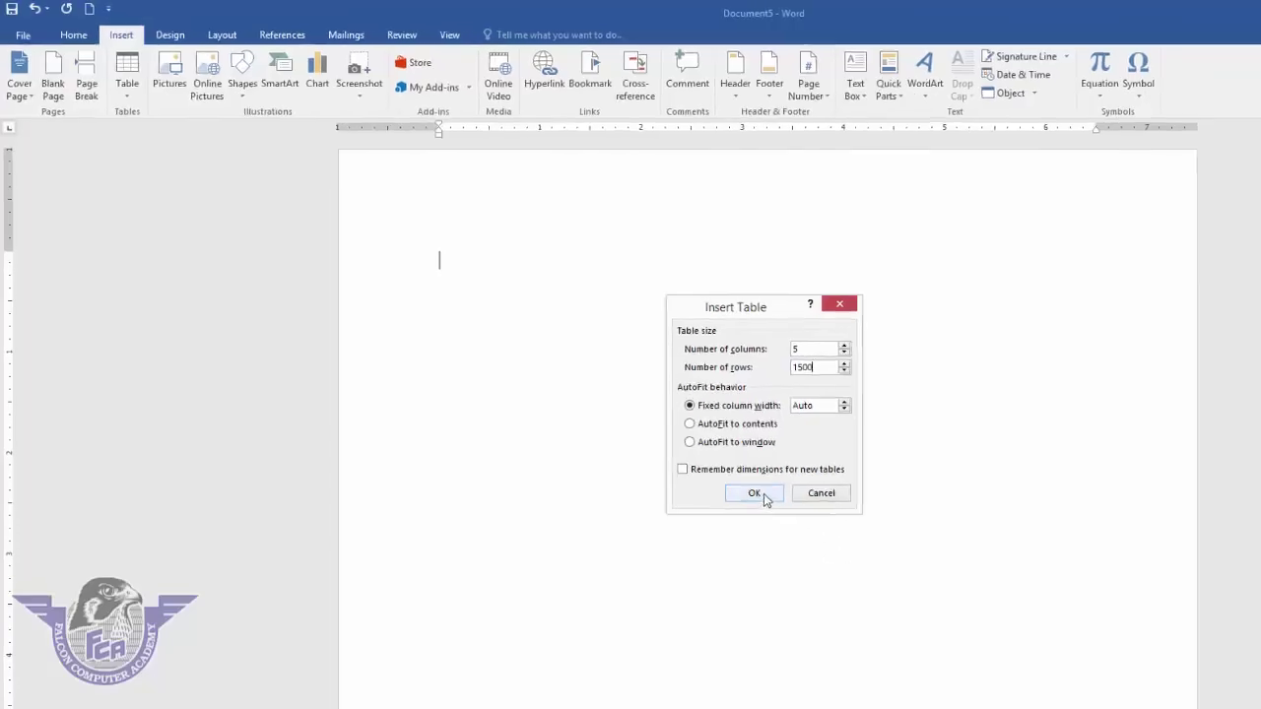
pyautogui.click(774, 506)
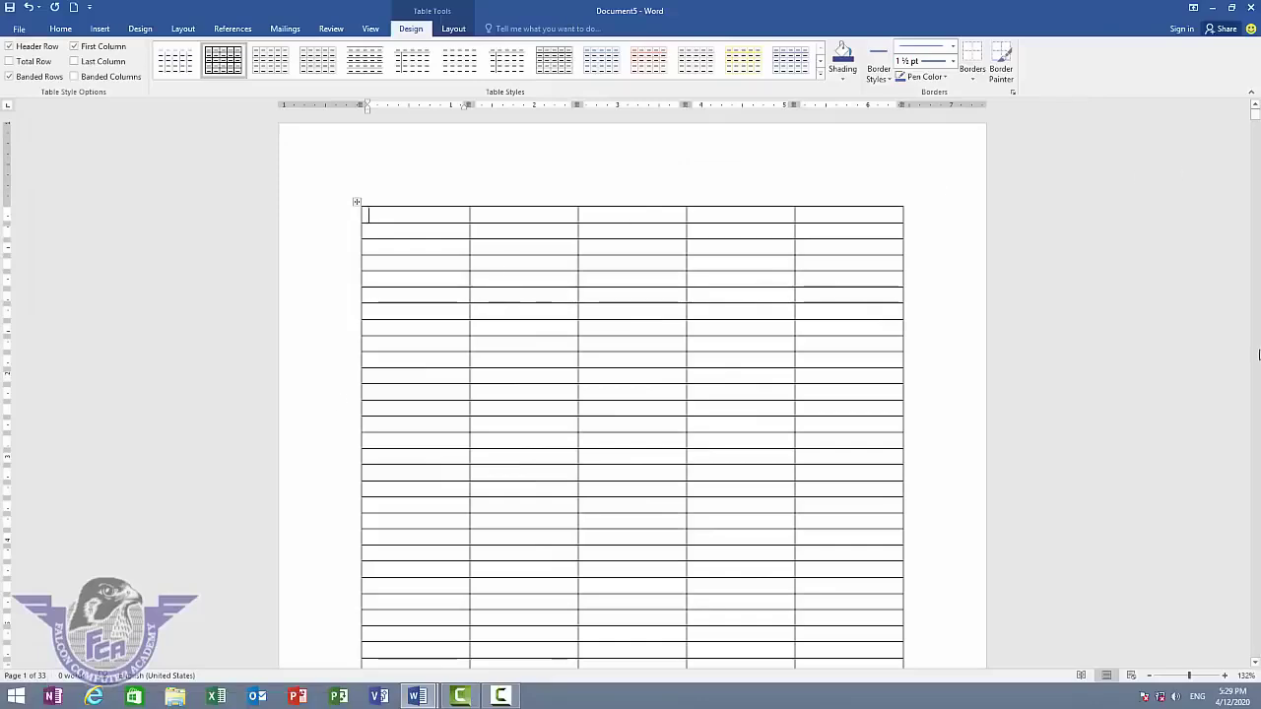
# - Type headings Name, father's name, contact no, city and amount across the first row, then scroll the table
pyautogui.write('Name')
pyautogui.press('Tab')
pyautogui.write('fa')
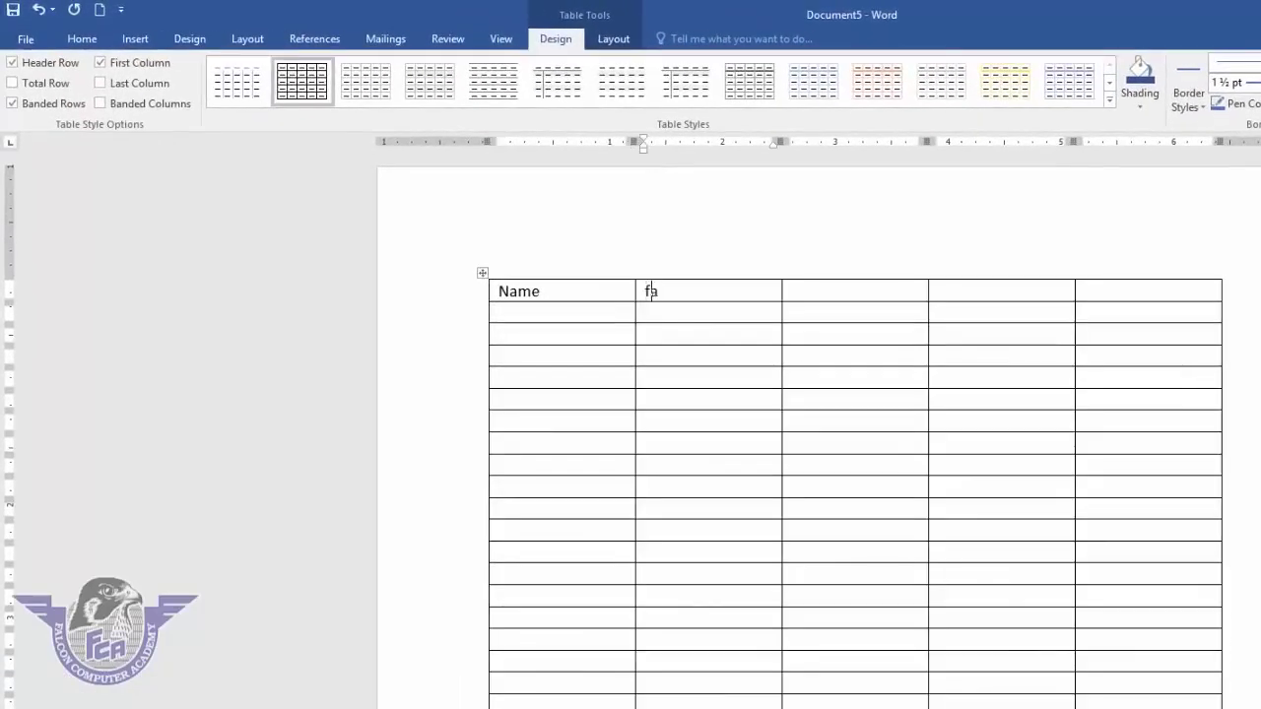
pyautogui.write('ther')
pyautogui.write("'s name")
pyautogui.press('Tab')
pyautogui.write('conta')
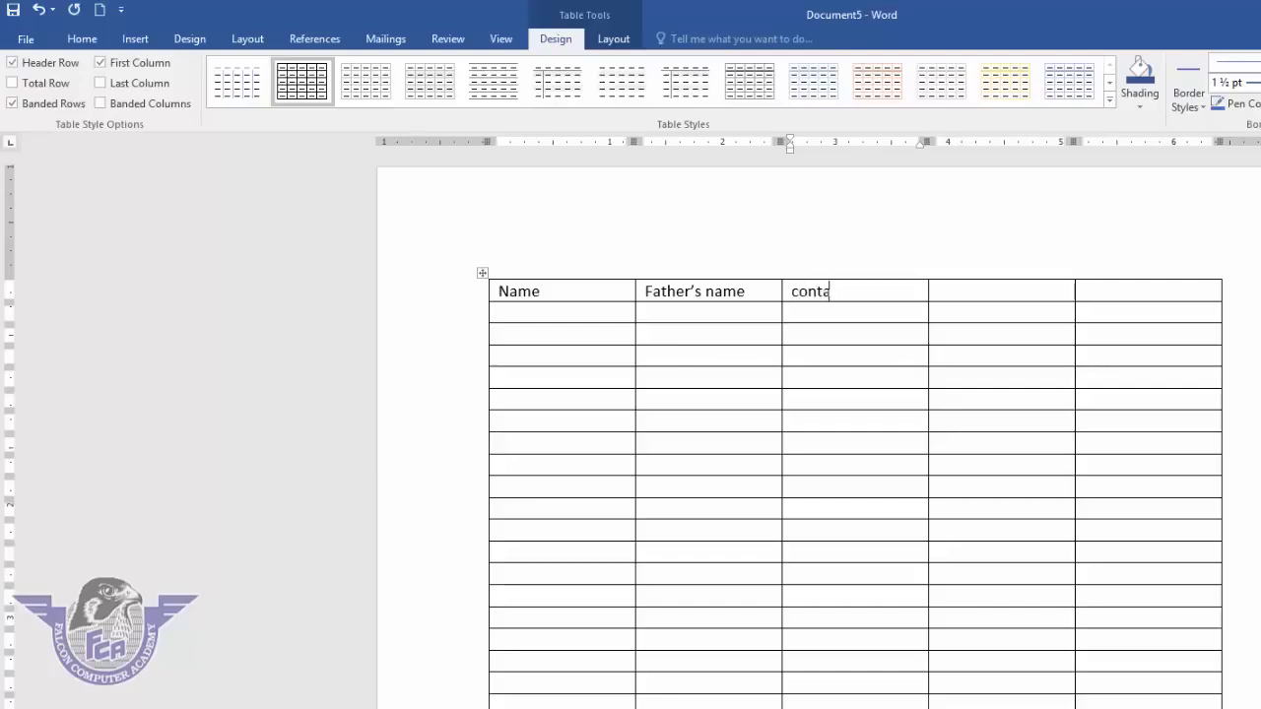
pyautogui.write('ct no')
pyautogui.press('Tab')
pyautogui.write('city')
pyautogui.press('Tab')
pyautogui.write('amount')
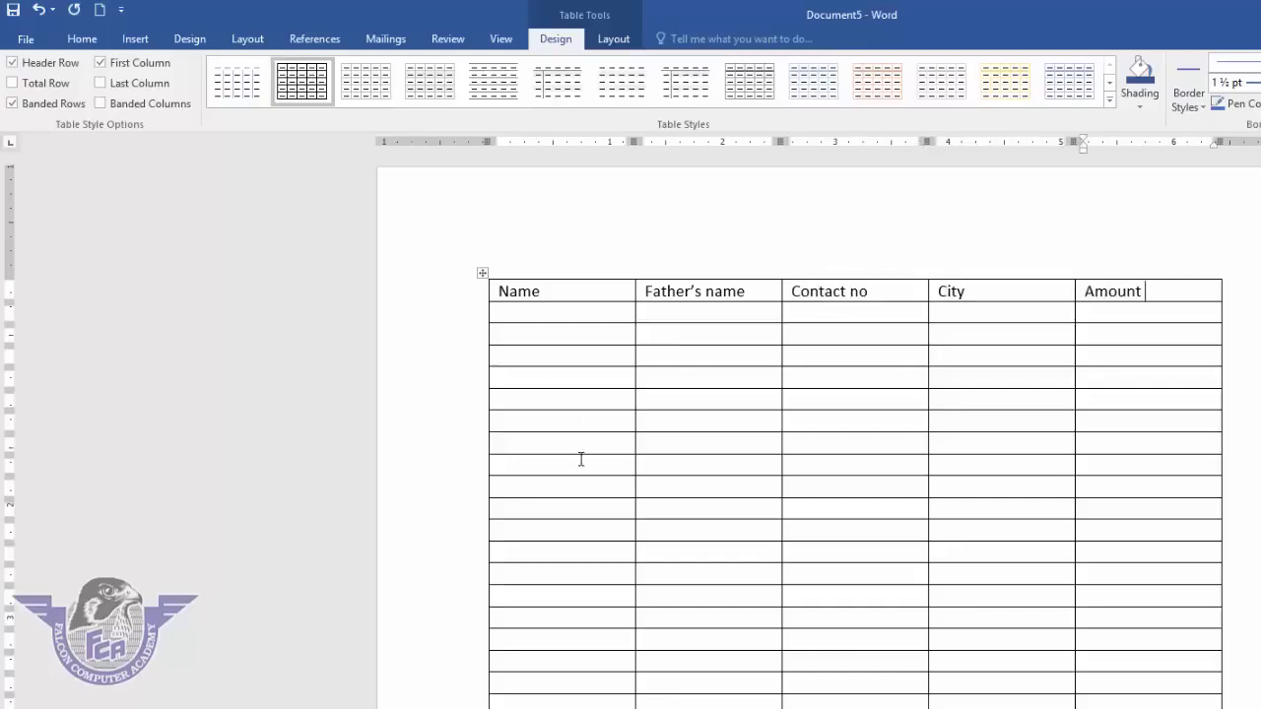
pyautogui.scroll(-8, 591, 462)
pyautogui.scroll(-15, 602, 472)
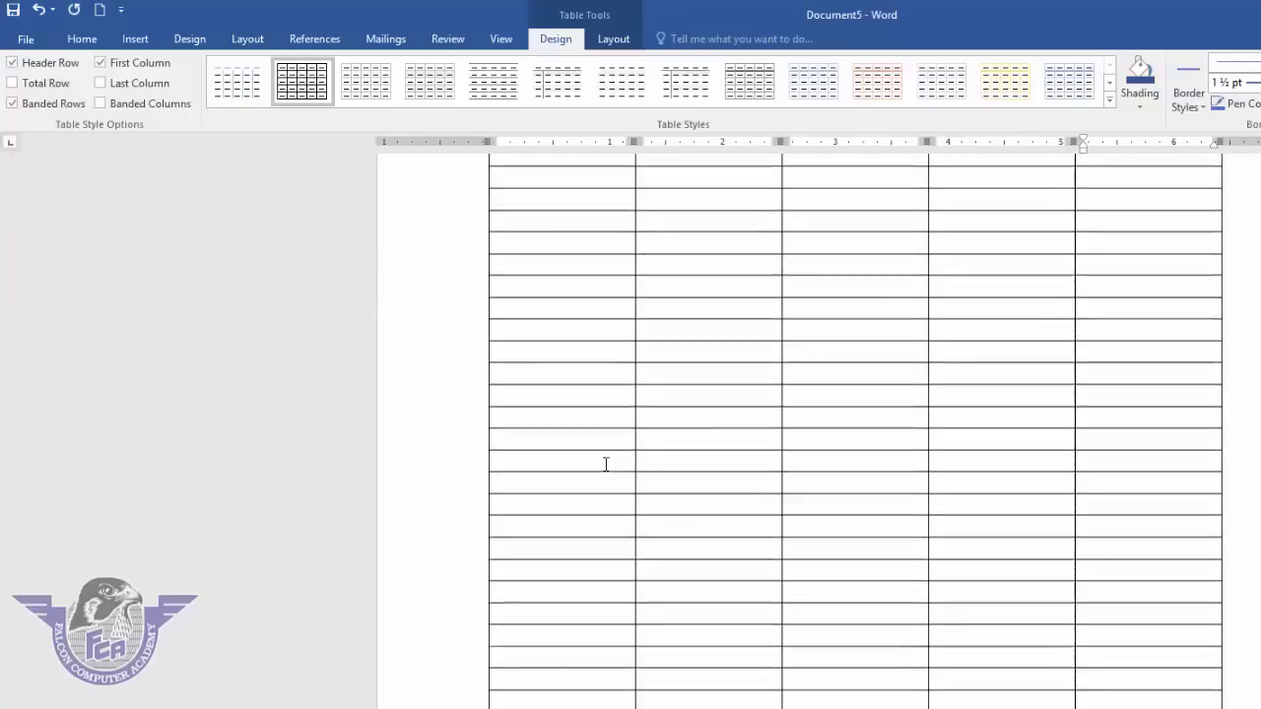
pyautogui.scroll(-4, 631, 483)
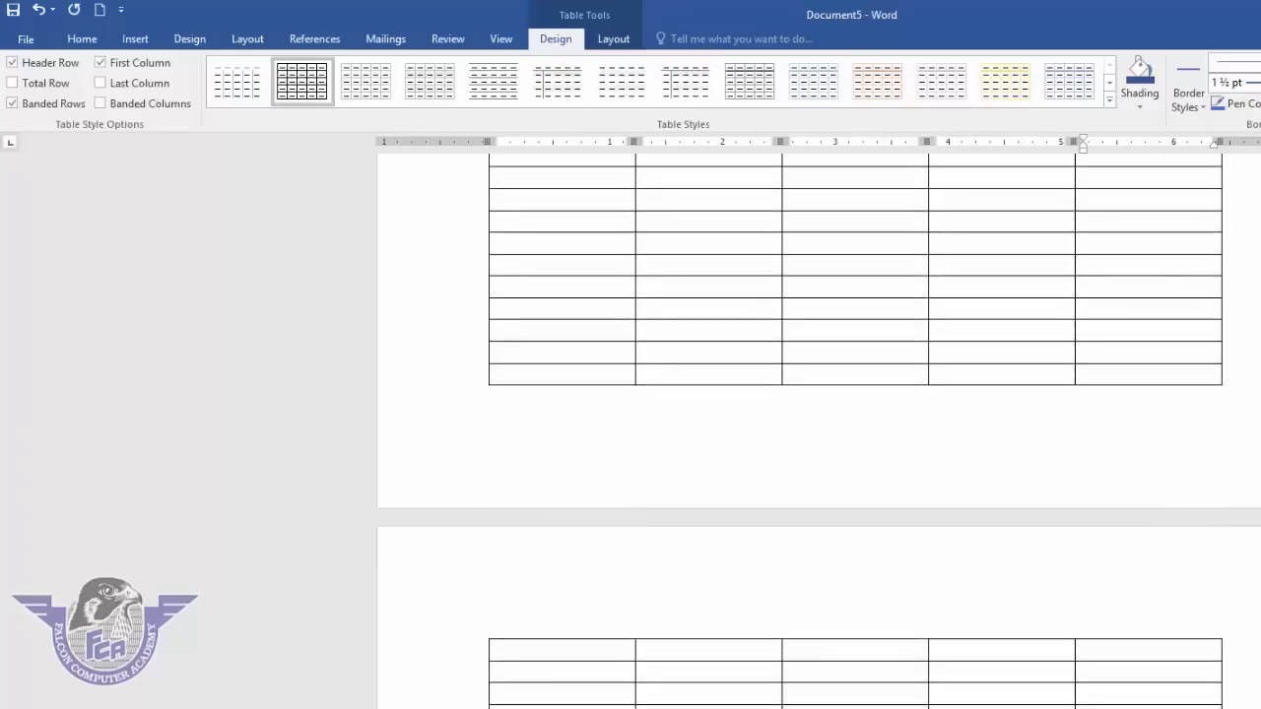
pyautogui.scroll(20, 820, 443)
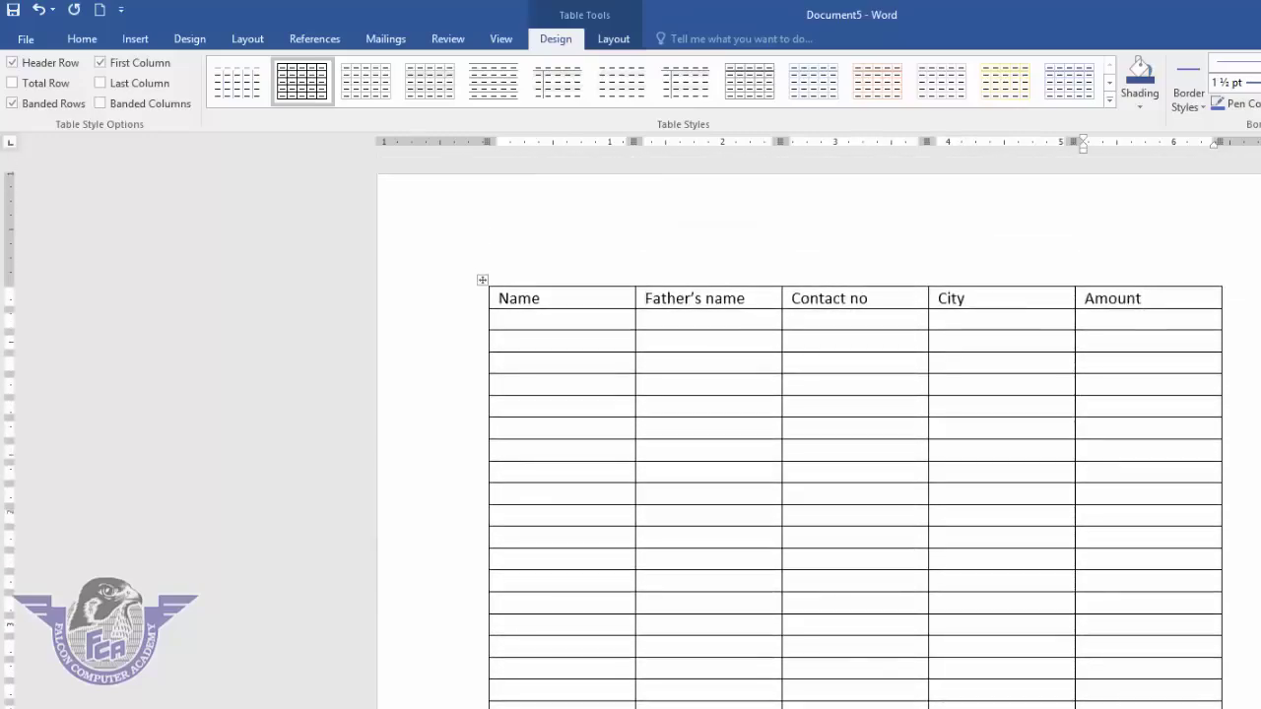
# - Select the header row and turn on Repeat Header Rows
pyautogui.click(626, 286)
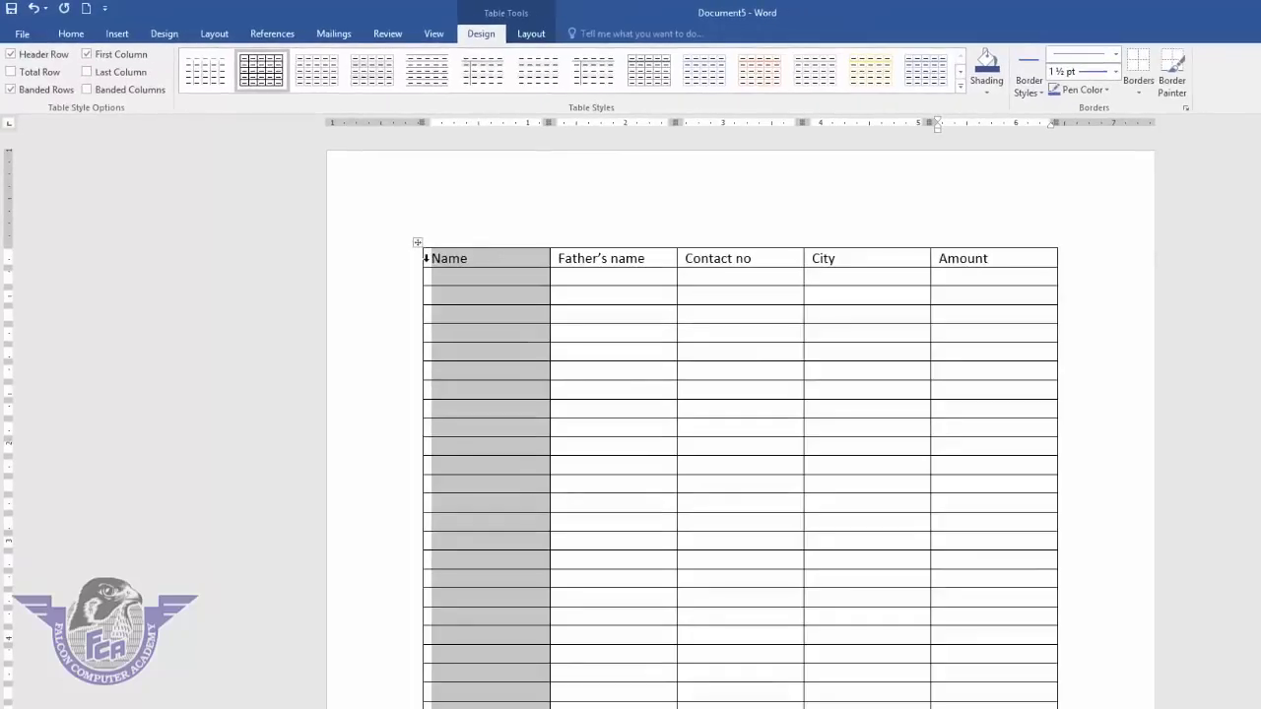
pyautogui.click(425, 259)
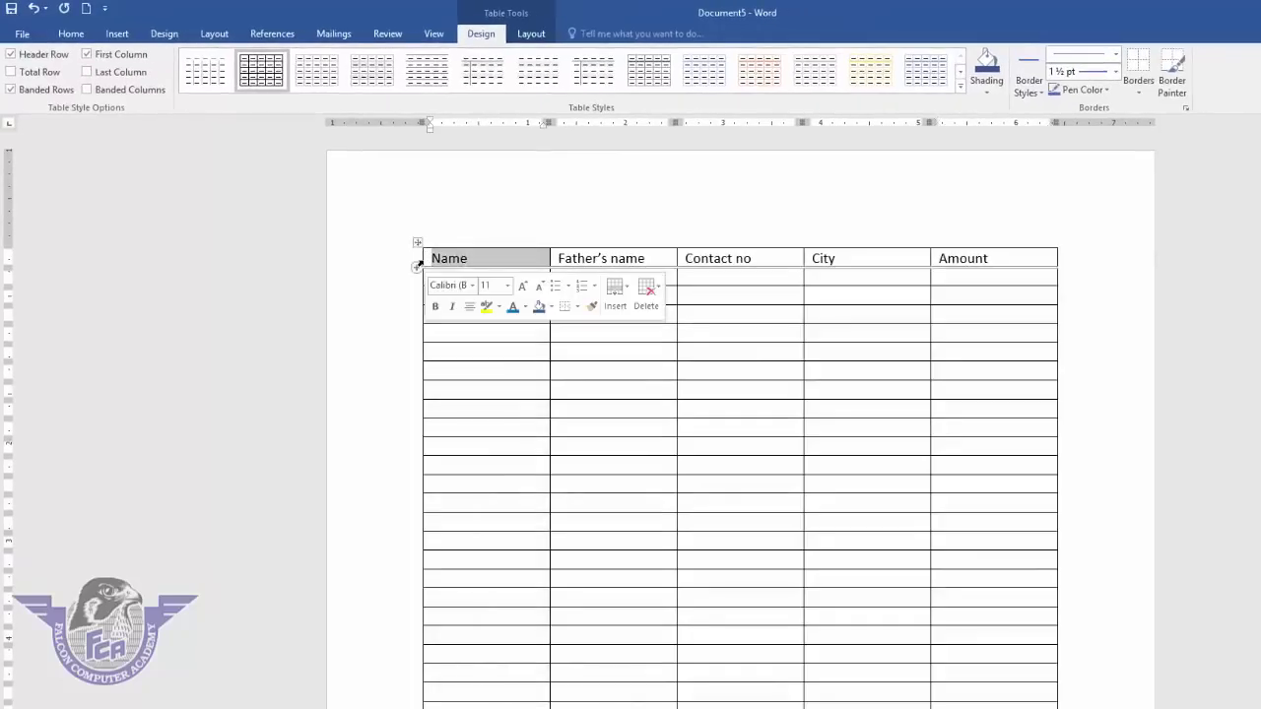
pyautogui.click(515, 260)
pyautogui.moveTo(606, 255); pyautogui.dragTo(979, 264)
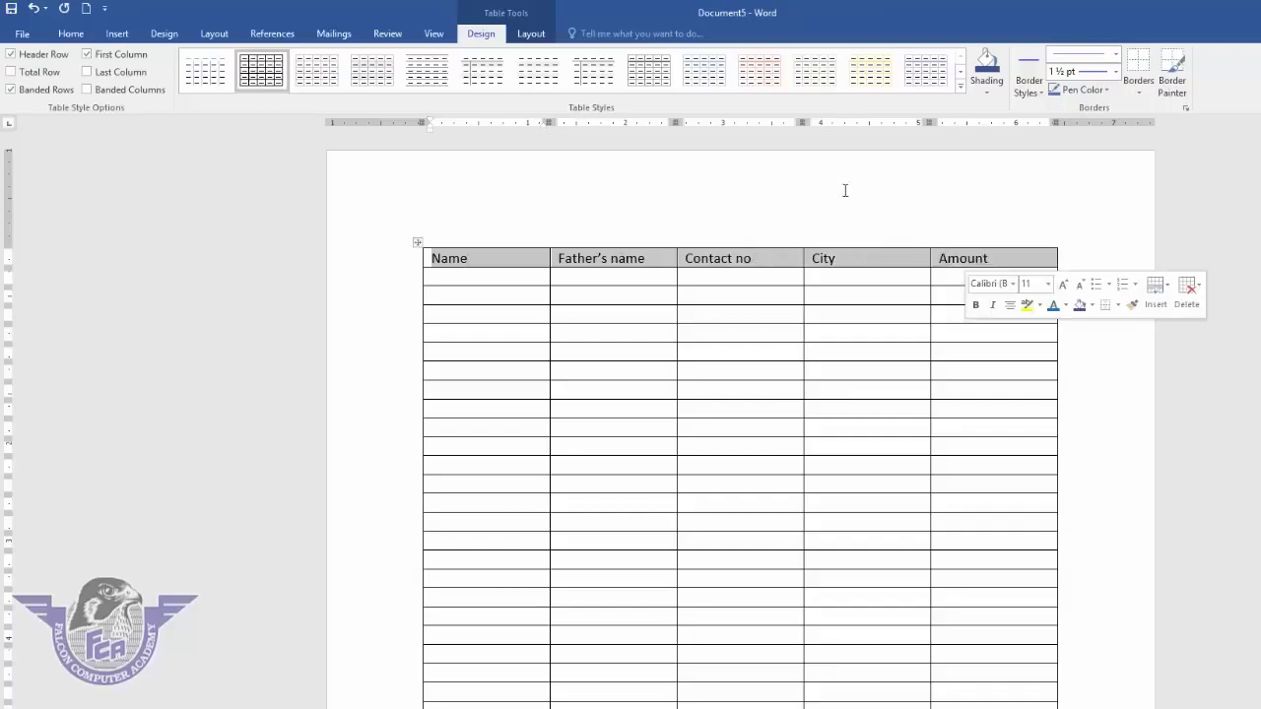
pyautogui.click(531, 33)
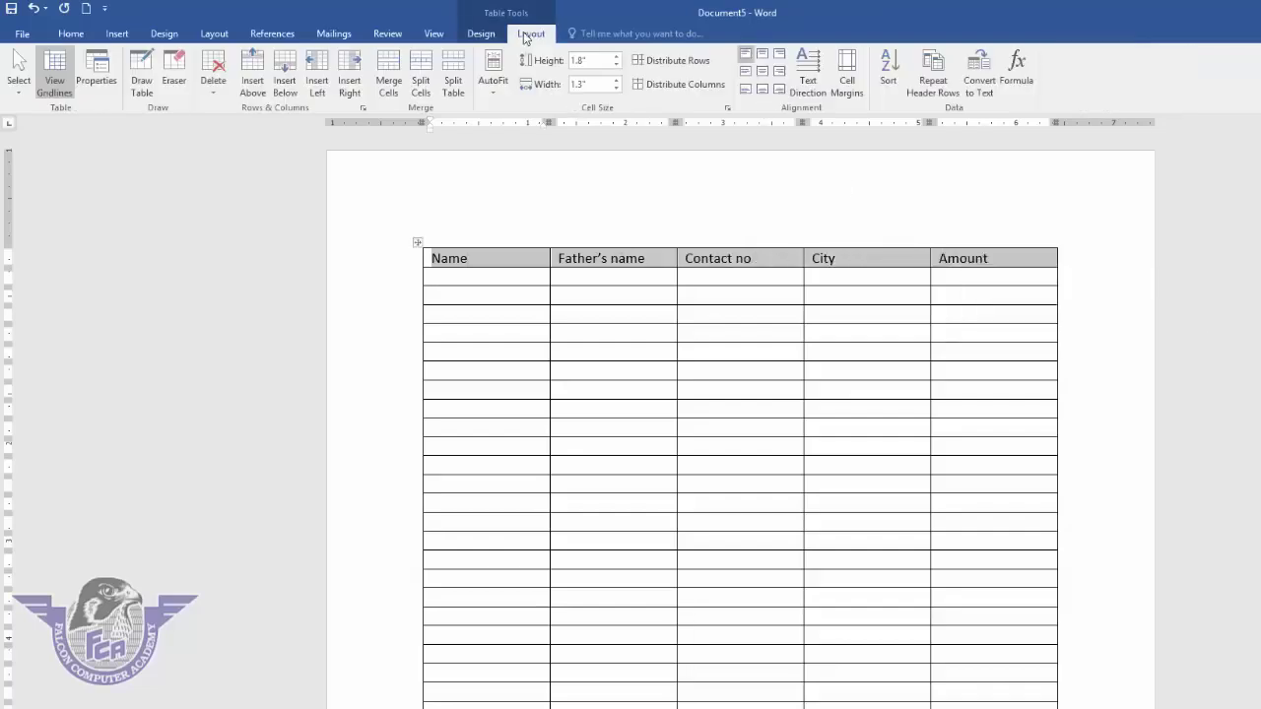
pyautogui.click(931, 91)
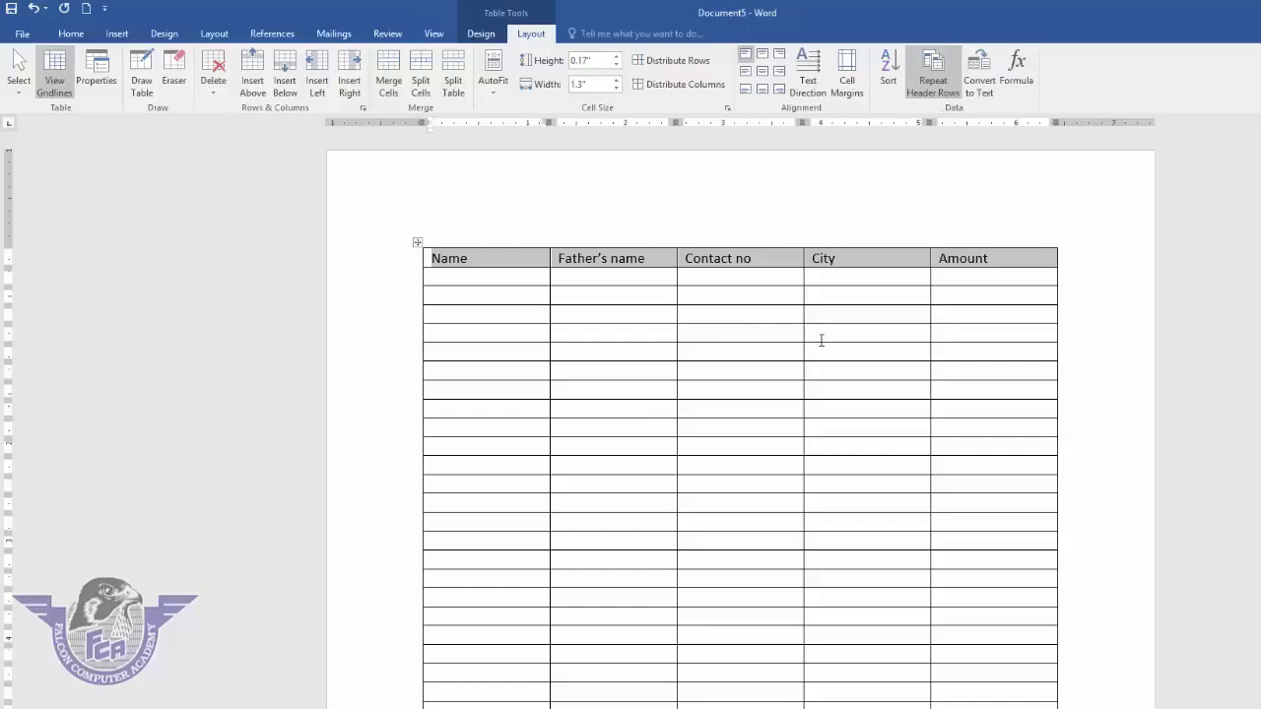
# - Check later pages, turn Repeat Header Rows back off, then select the whole table
pyautogui.scroll(-10, 821, 340)
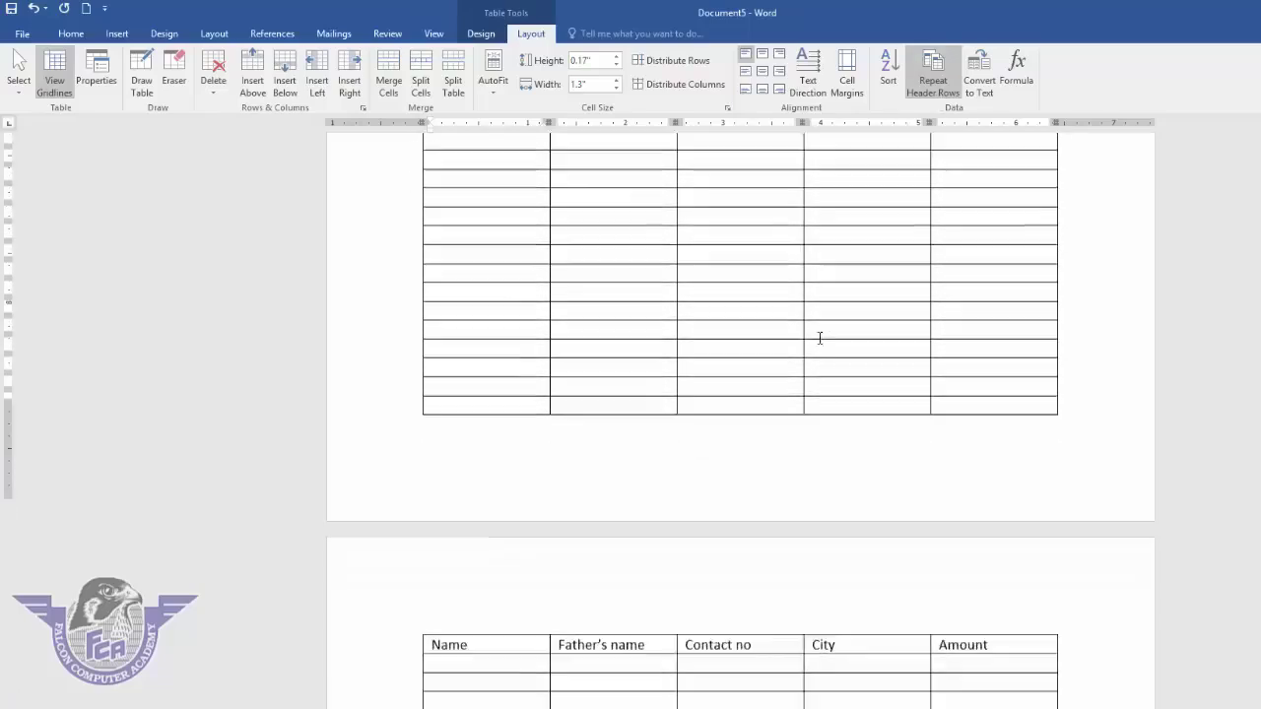
pyautogui.scroll(-5, 820, 338)
pyautogui.scroll(-8, 820, 338)
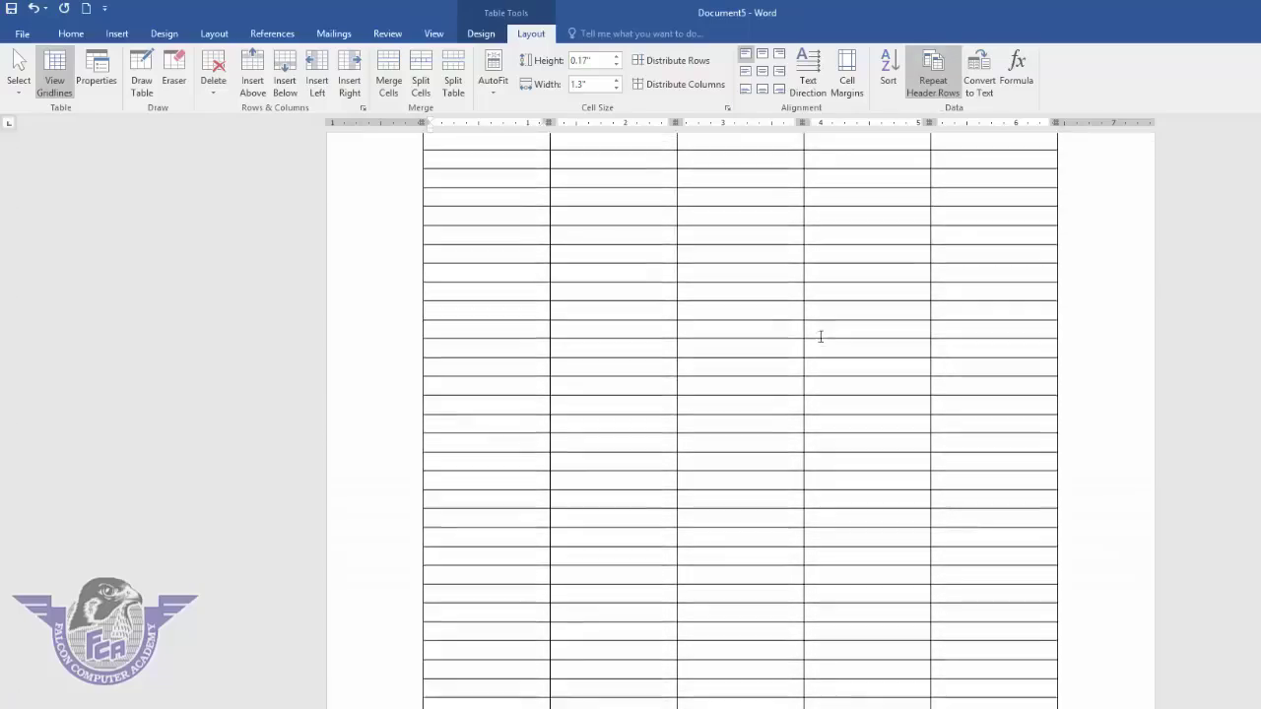
pyautogui.scroll(5, 819, 338)
pyautogui.scroll(-3, 820, 338)
pyautogui.scroll(5, 1182, 430)
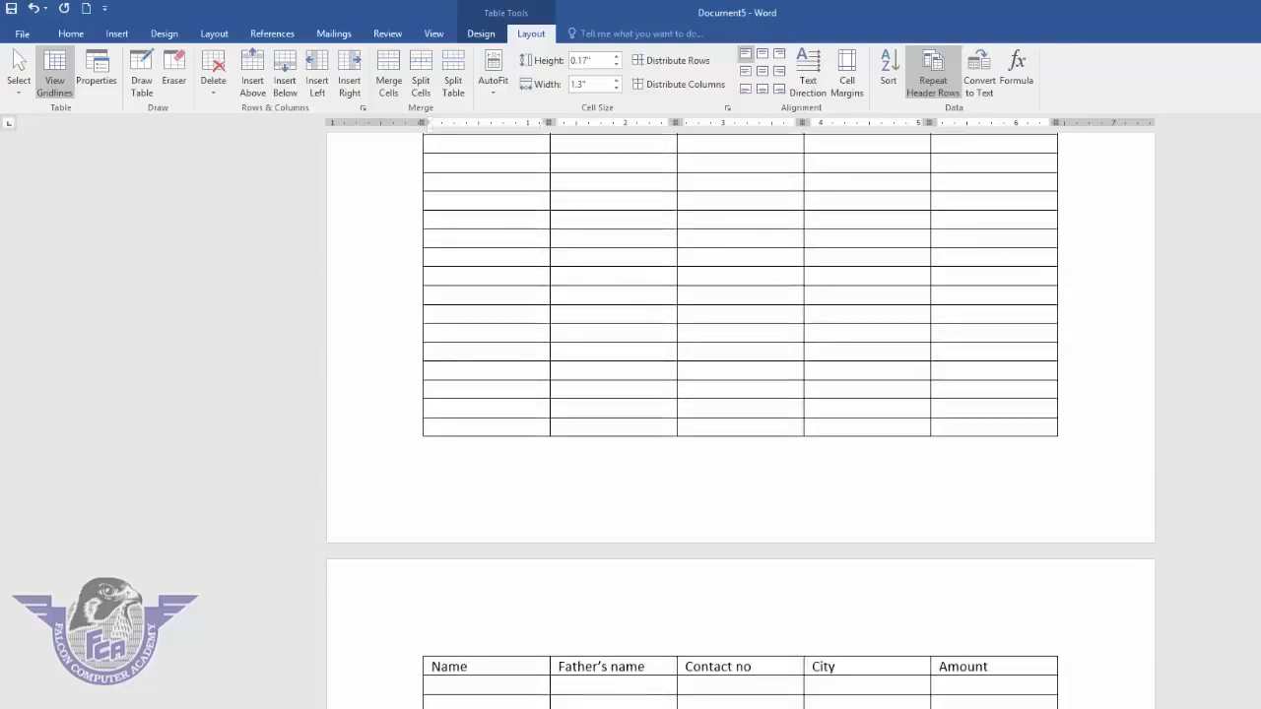
pyautogui.scroll(-6, 1005, 637)
pyautogui.scroll(6, 1005, 637)
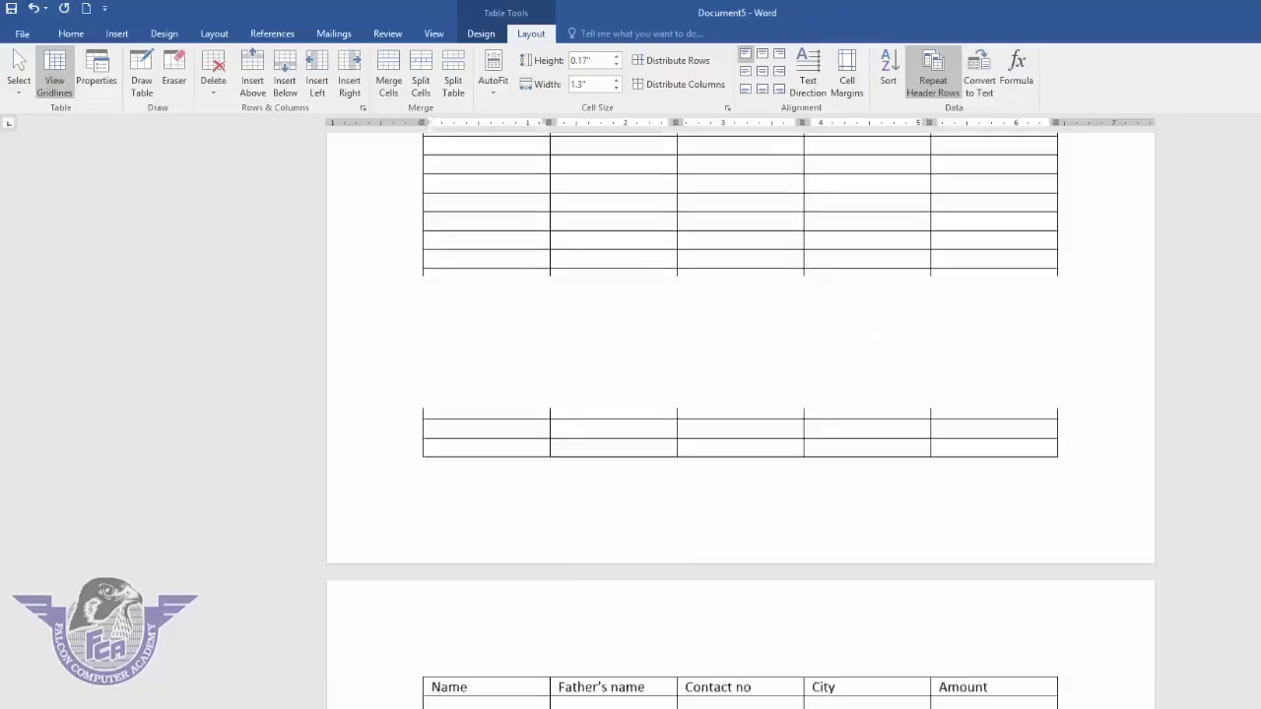
pyautogui.scroll(2, 1005, 638)
pyautogui.scroll(-3, 1005, 637)
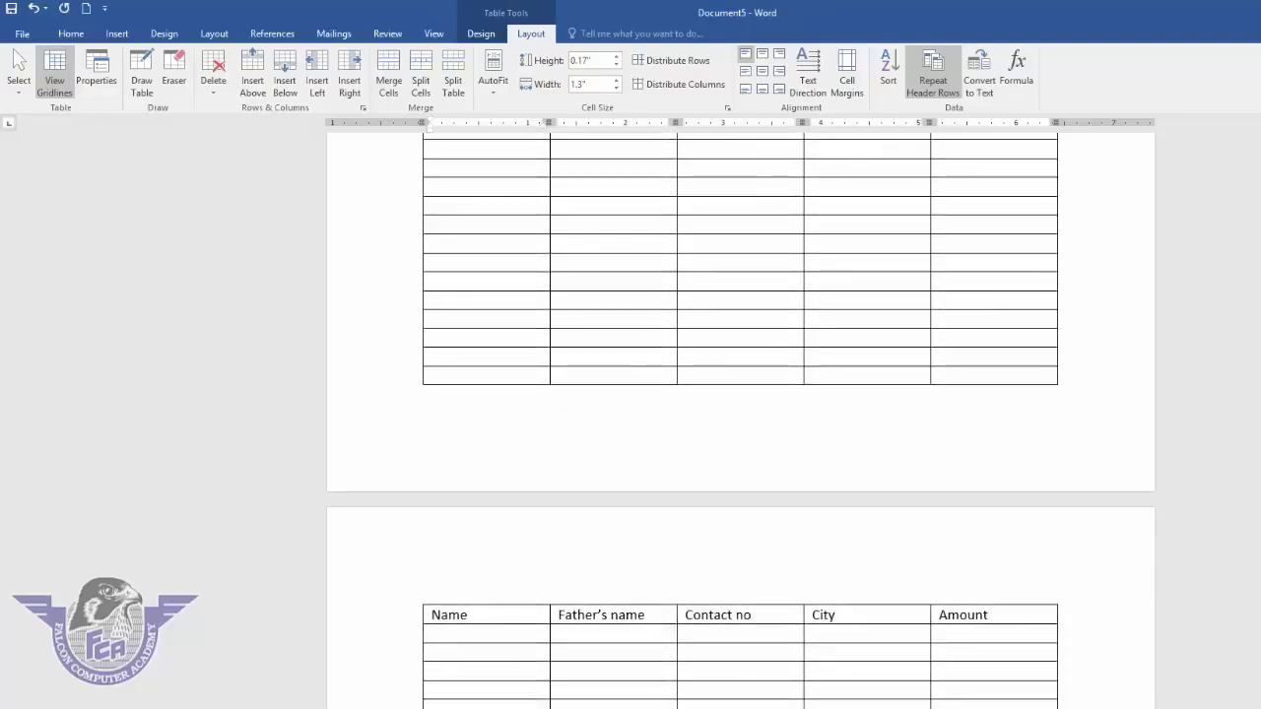
pyautogui.click(928, 87)
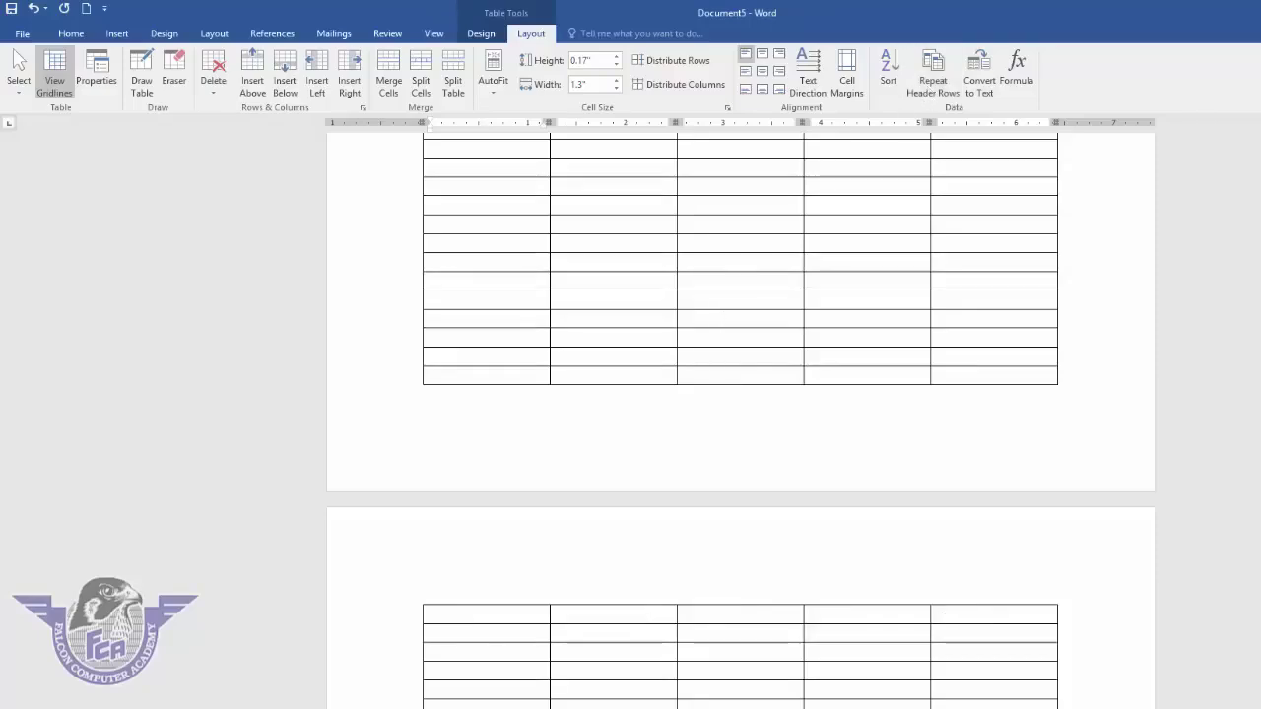
pyautogui.scroll(-5, 741, 420)
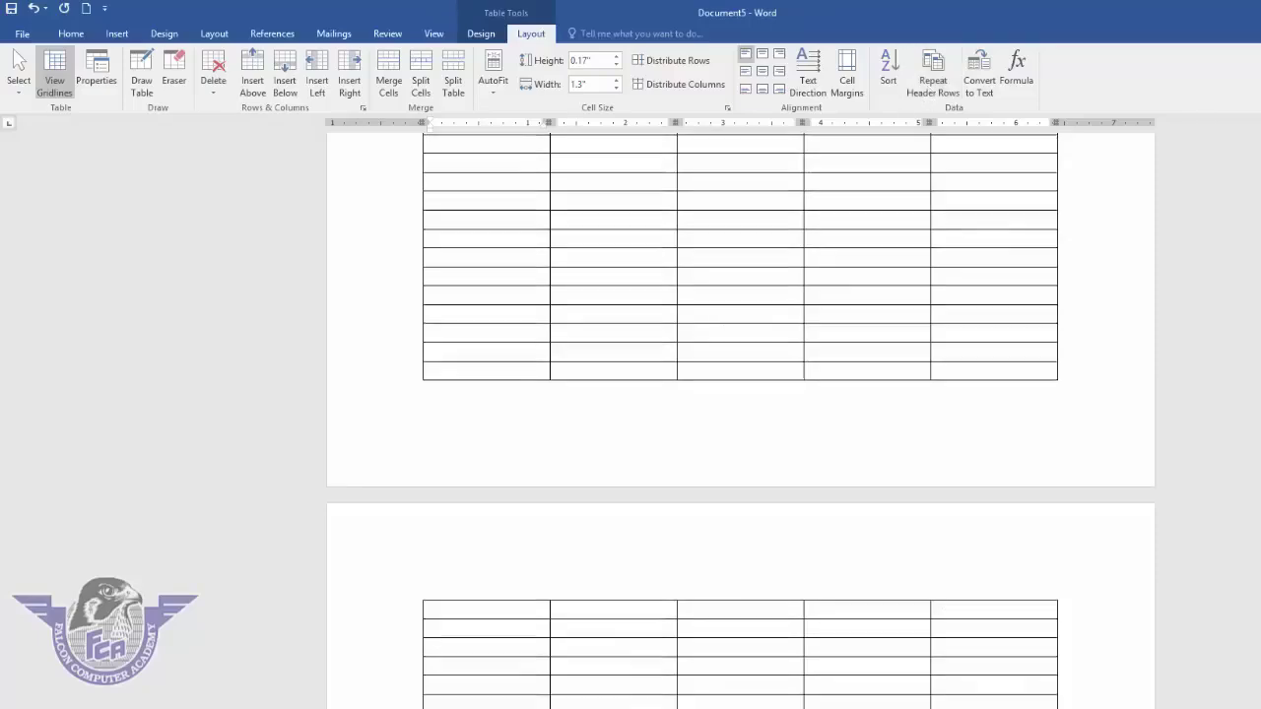
pyautogui.scroll(7, 741, 420)
pyautogui.scroll(6, 741, 421)
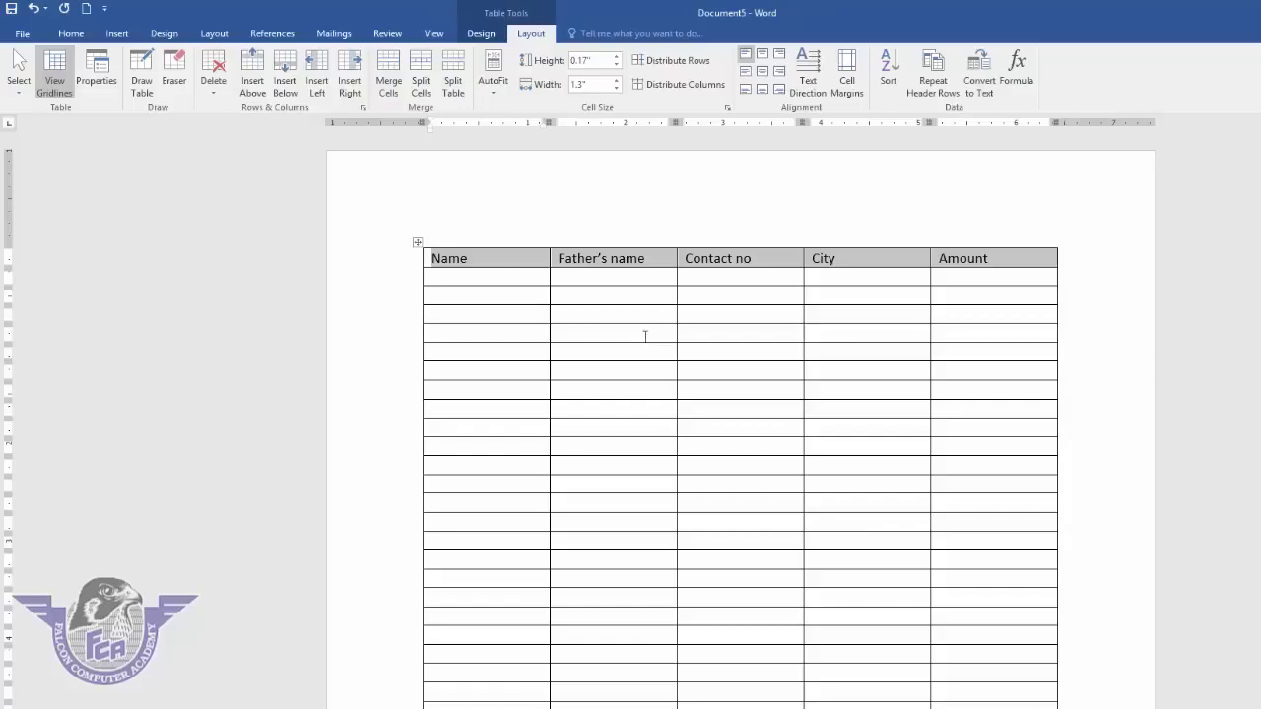
pyautogui.hotkey('ctrl', 'a')
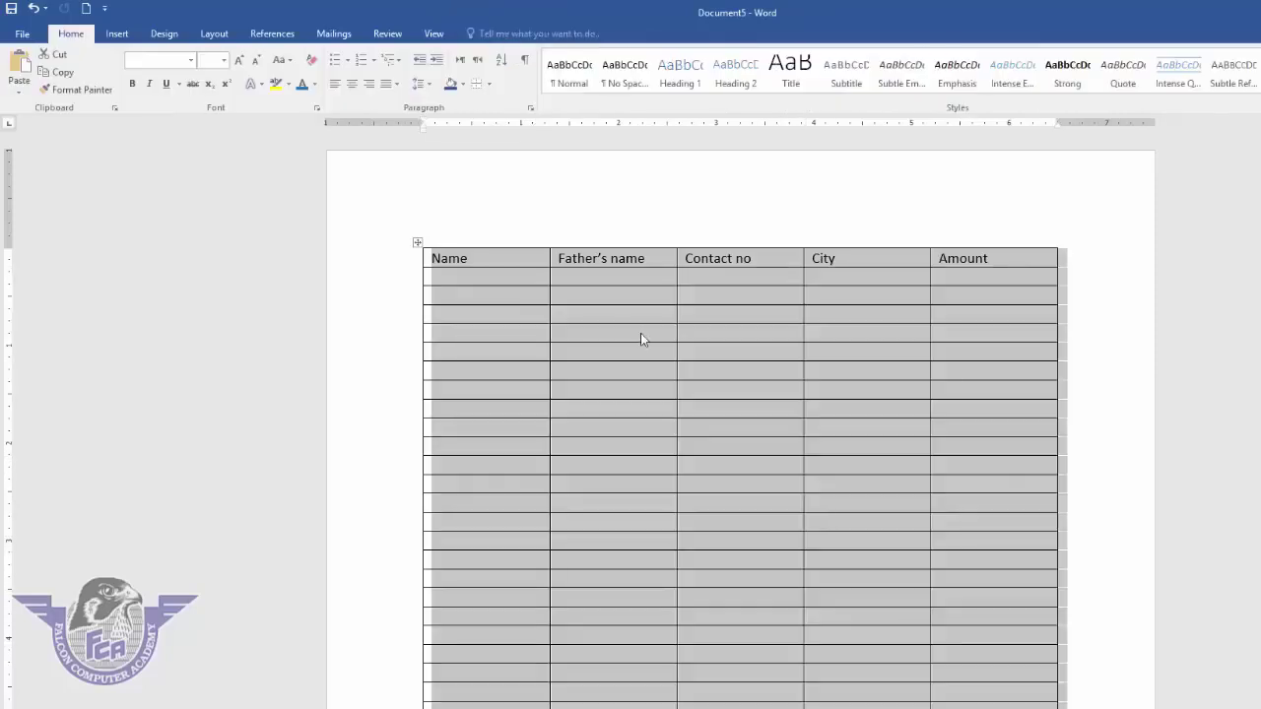
# - Delete the old table and insert a 5-column by 4-row table from the grid
pyautogui.press('Delete')
pyautogui.click(117, 33)
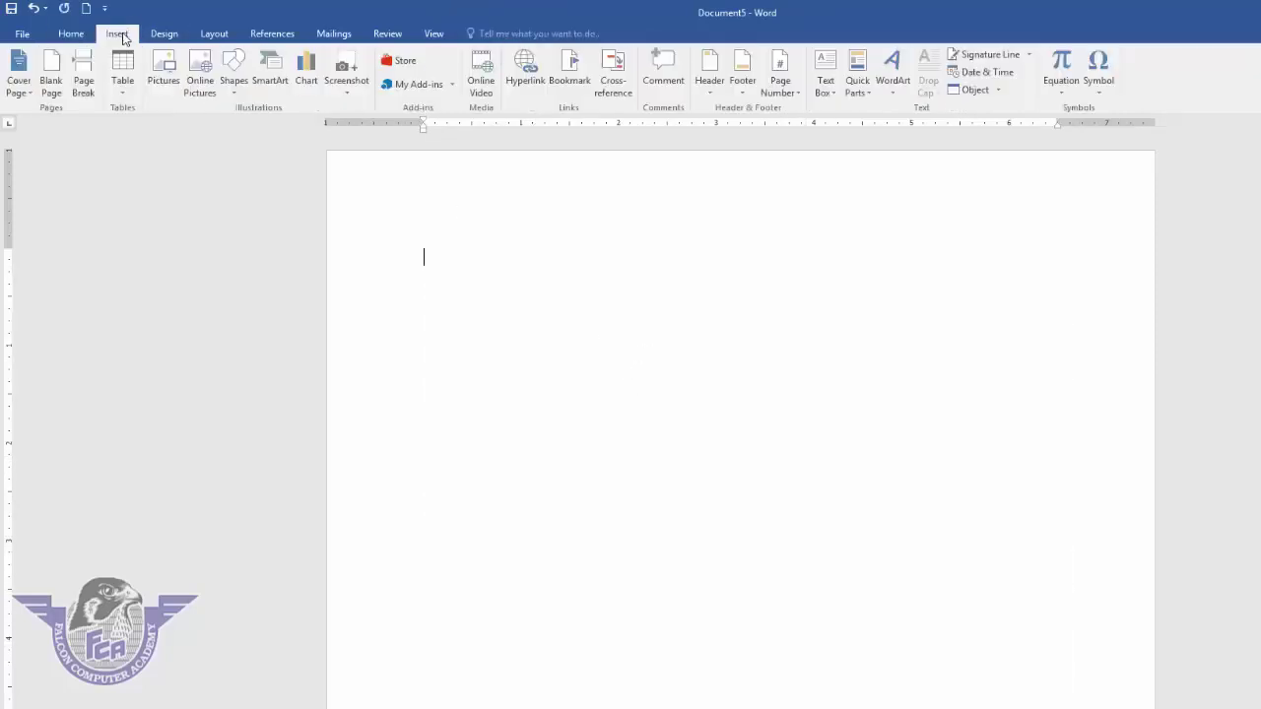
pyautogui.click(124, 83)
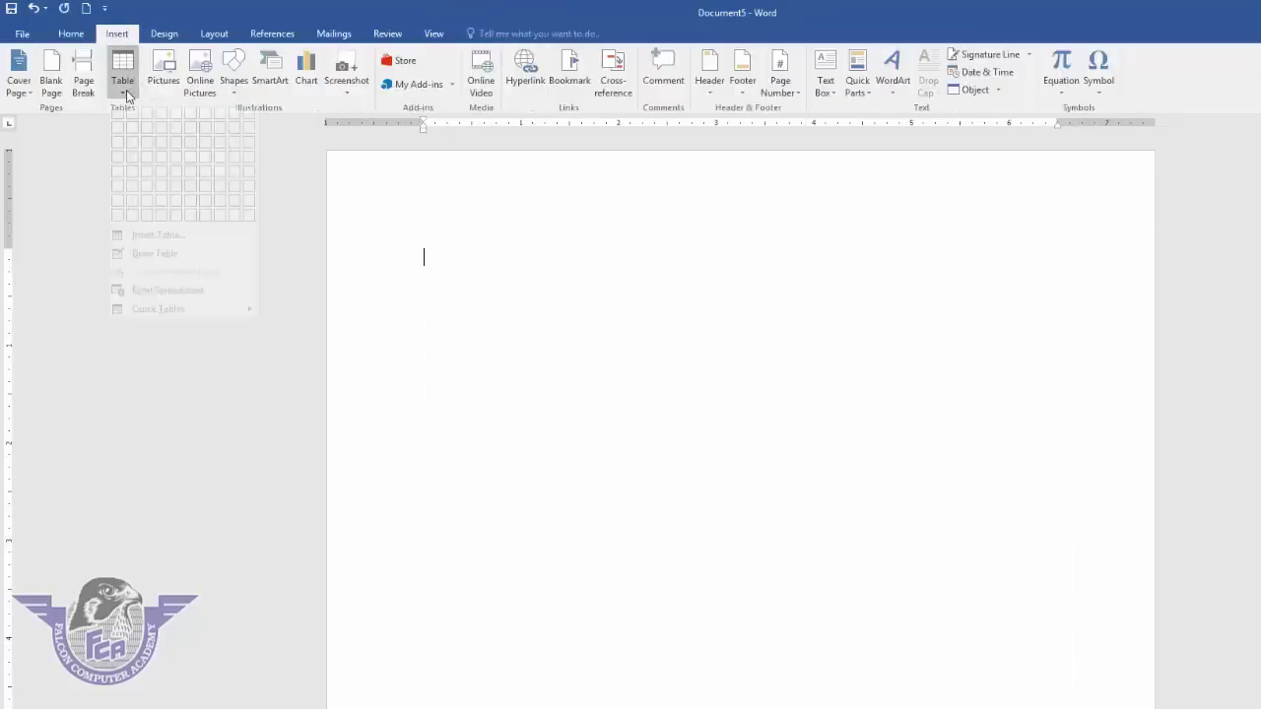
pyautogui.click(179, 172)
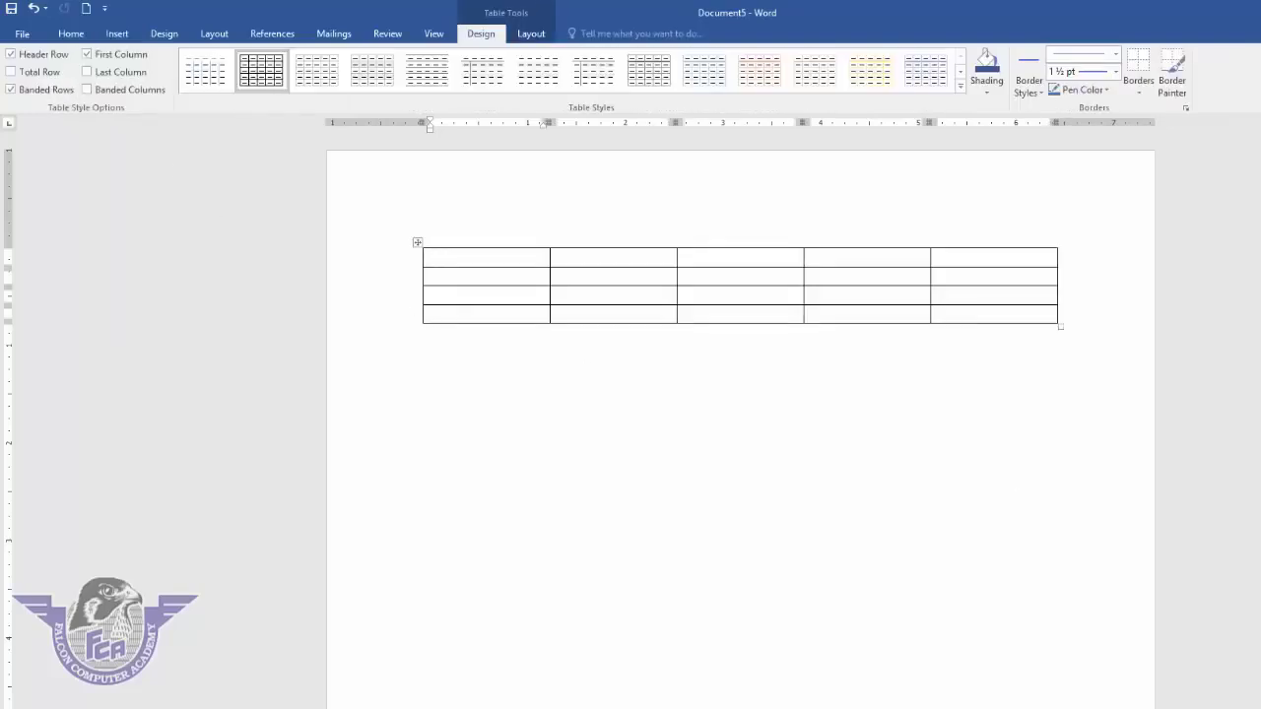
# - Fill the table's cells with the numbers 1 through 20 in order
pyautogui.write('1')
pyautogui.press('Tab')
pyautogui.write('2')
pyautogui.press('Tab')
pyautogui.write('3')
pyautogui.press('Tab')
pyautogui.write('4\t5\t6\t7\t8\t9\t1')
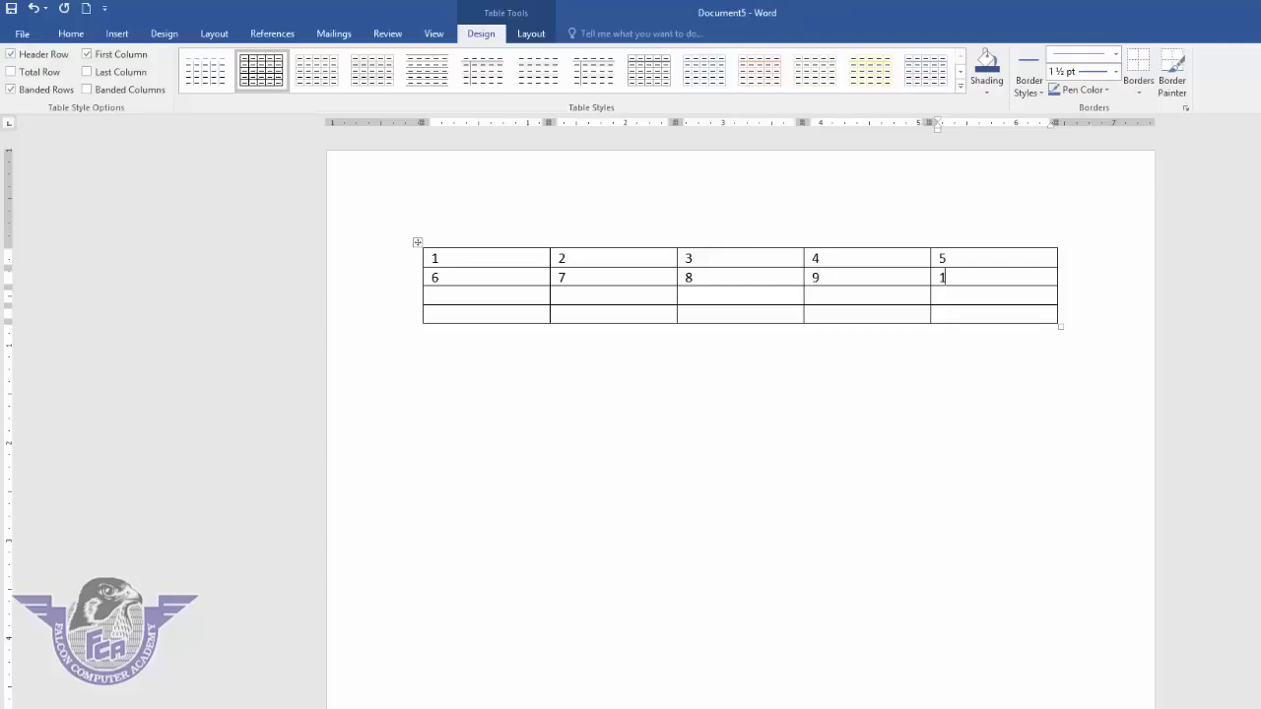
pyautogui.write('0\t11\t12\t13\t14\t1')
pyautogui.write('5')
pyautogui.press('Tab')
pyautogui.write('16')
pyautogui.press('Tab')
pyautogui.write('17')
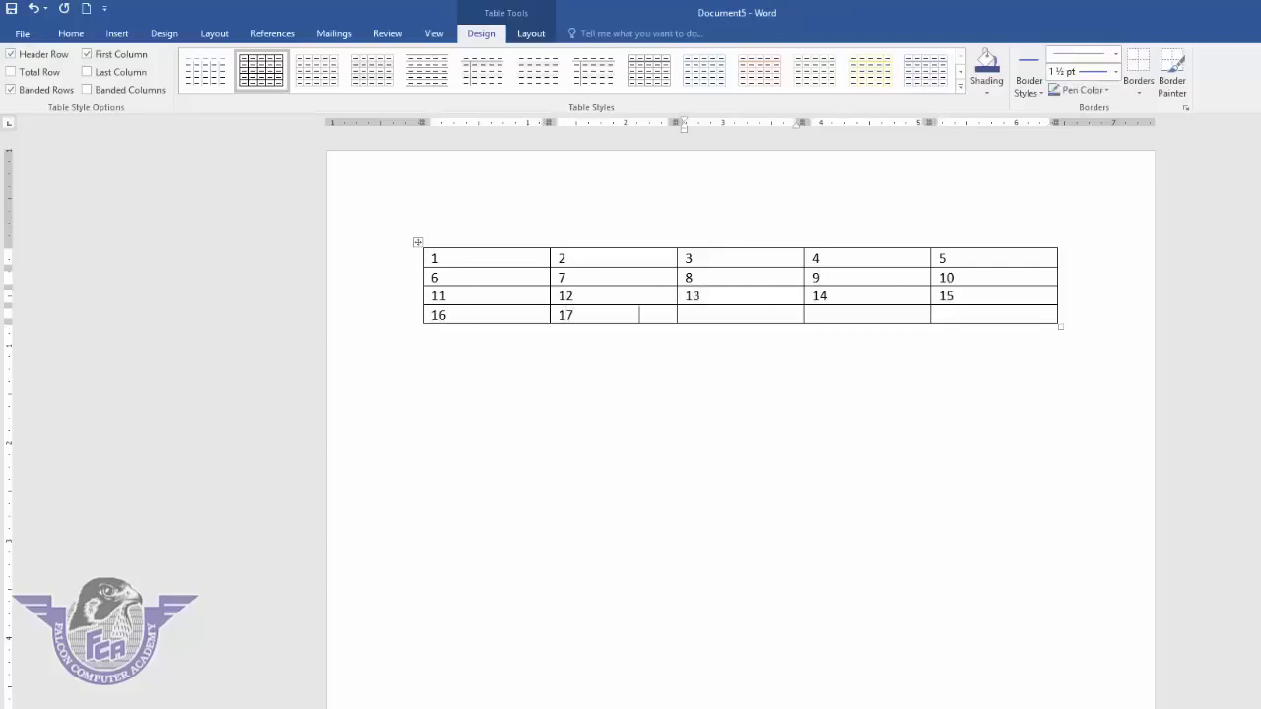
pyautogui.press('Tab')
pyautogui.write('18')
pyautogui.press('Tab')
pyautogui.write('19')
pyautogui.press('Tab')
pyautogui.write('21')
pyautogui.write('0')
# - Convert the numbered table to tab-separated text and reselect all the numbers
pyautogui.click(418, 242)
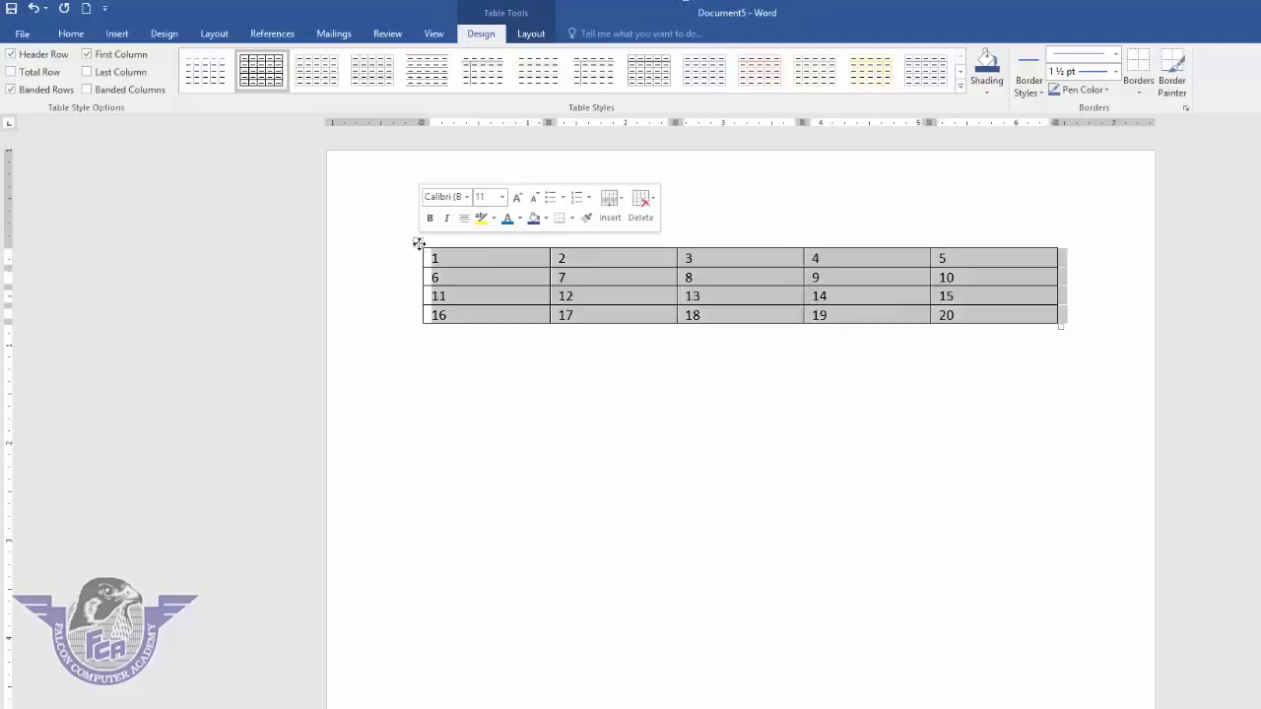
pyautogui.click(532, 33)
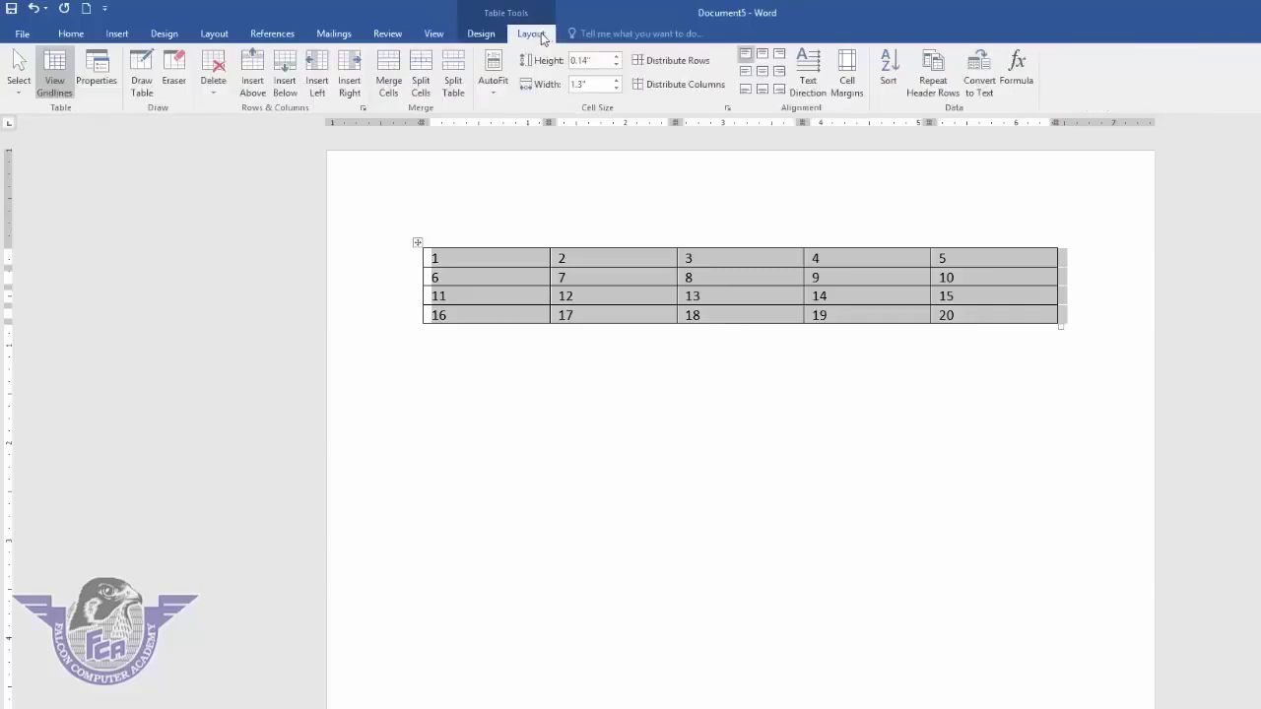
pyautogui.click(983, 100)
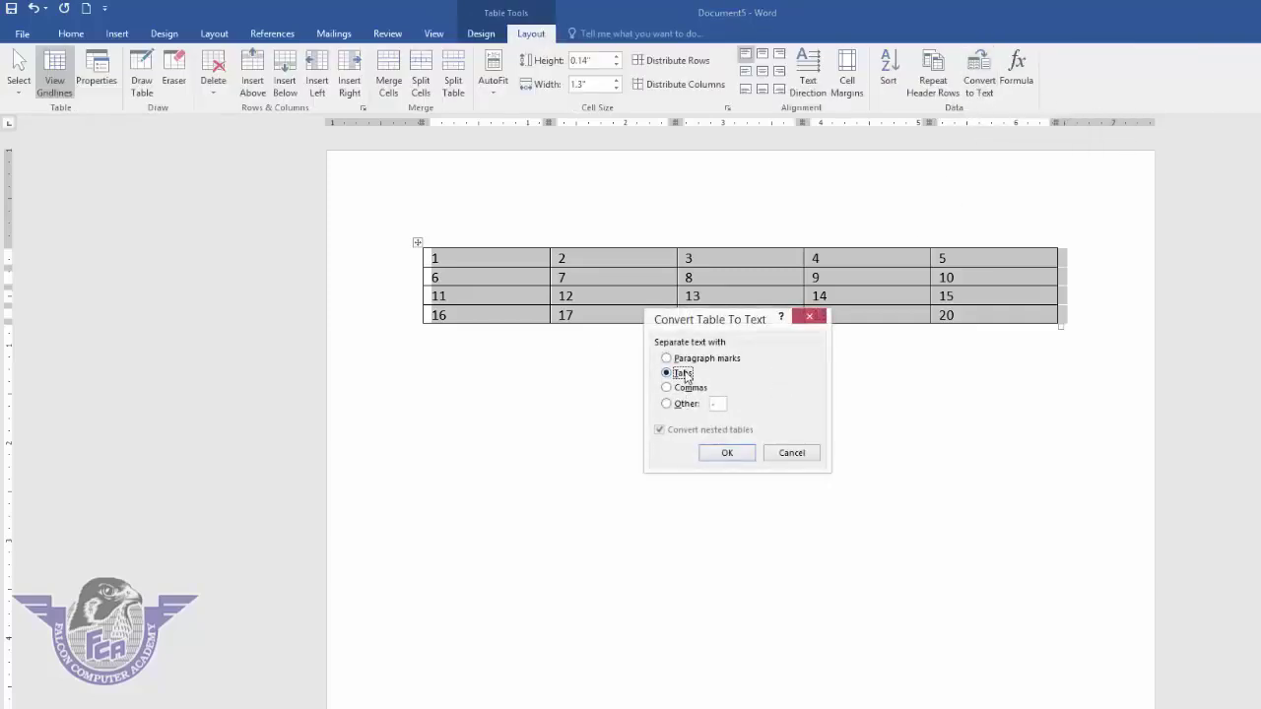
pyautogui.click(740, 453)
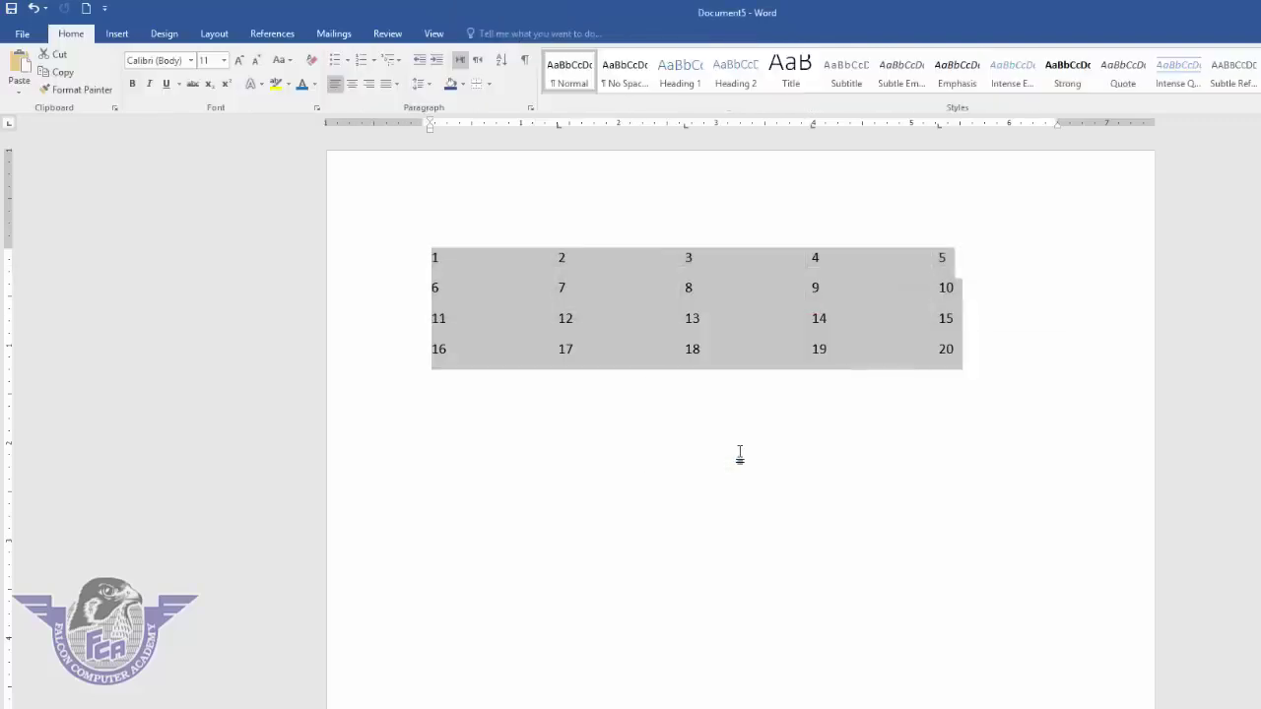
pyautogui.click(740, 453)
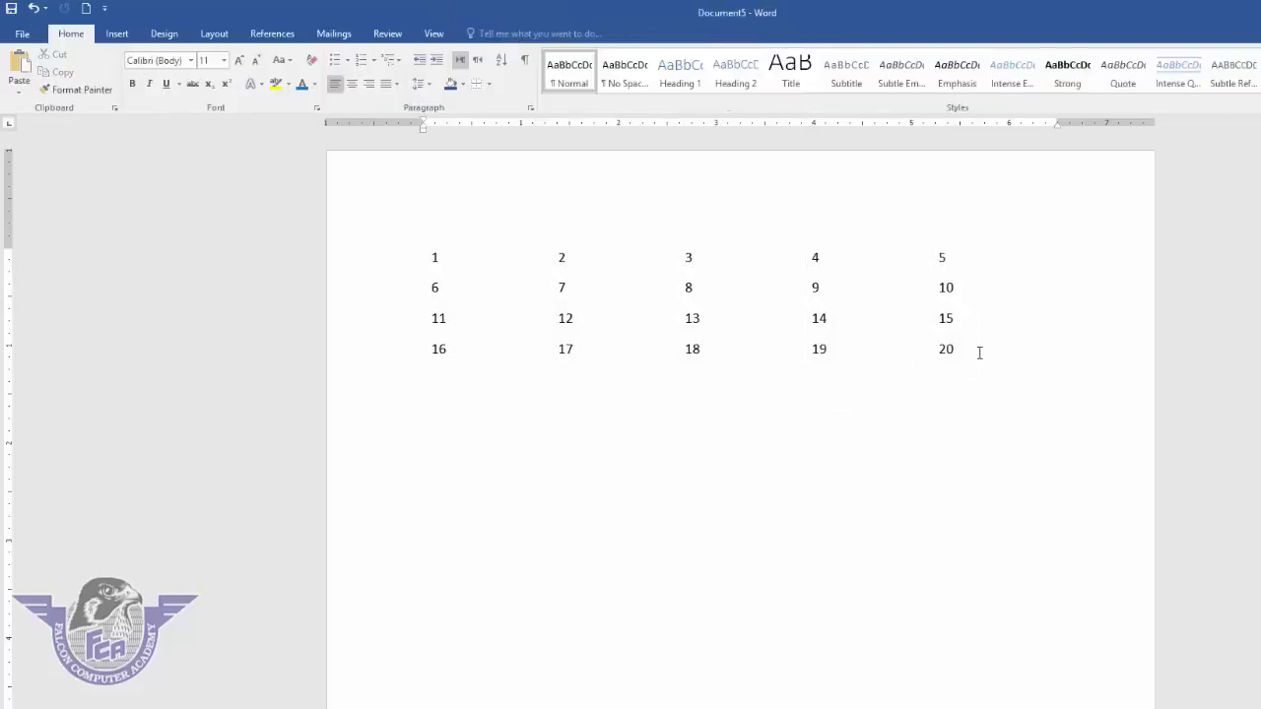
pyautogui.moveTo(962, 350); pyautogui.dragTo(408, 234)
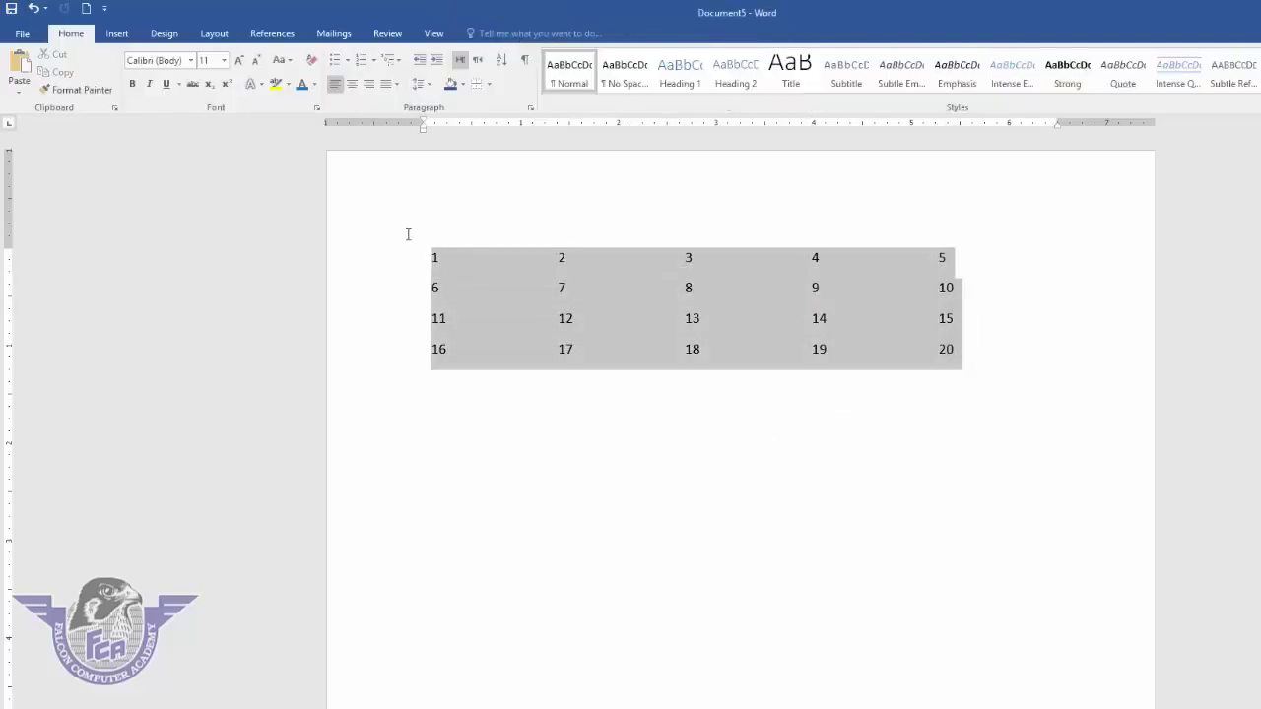
# - Convert the selected tab-separated text into a 5-column, 4-row table
pyautogui.click(119, 35)
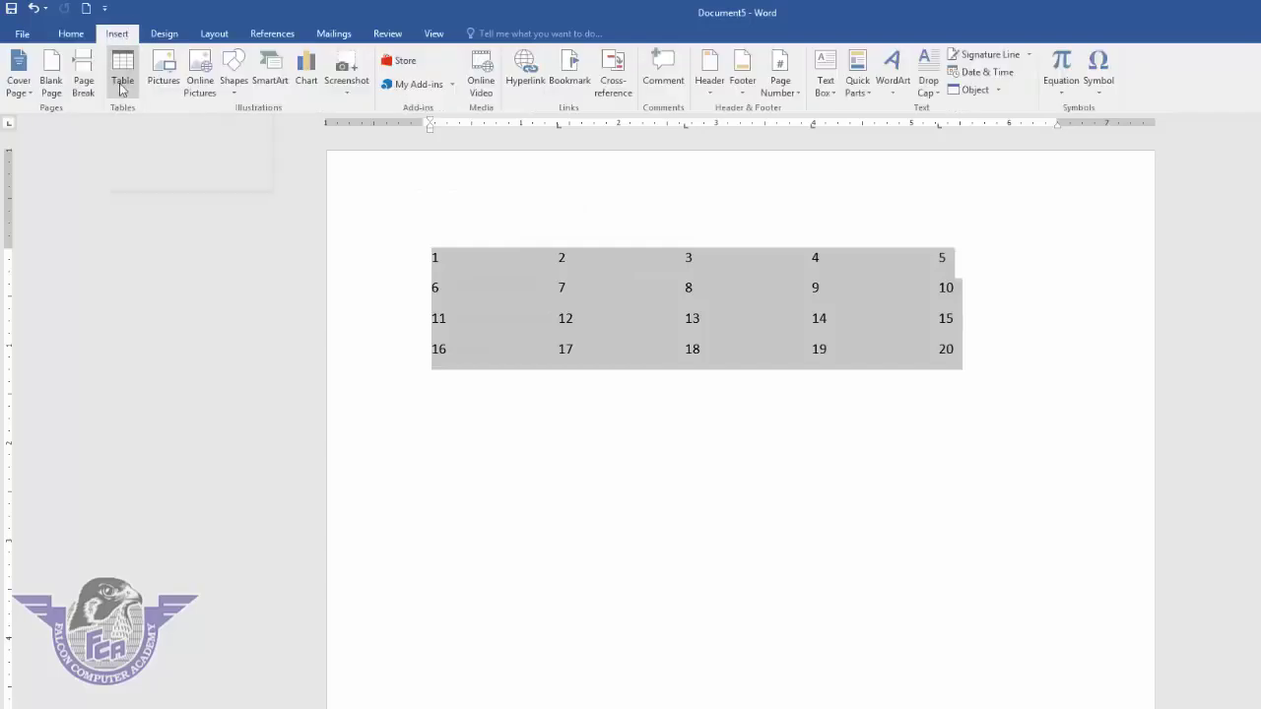
pyautogui.click(120, 87)
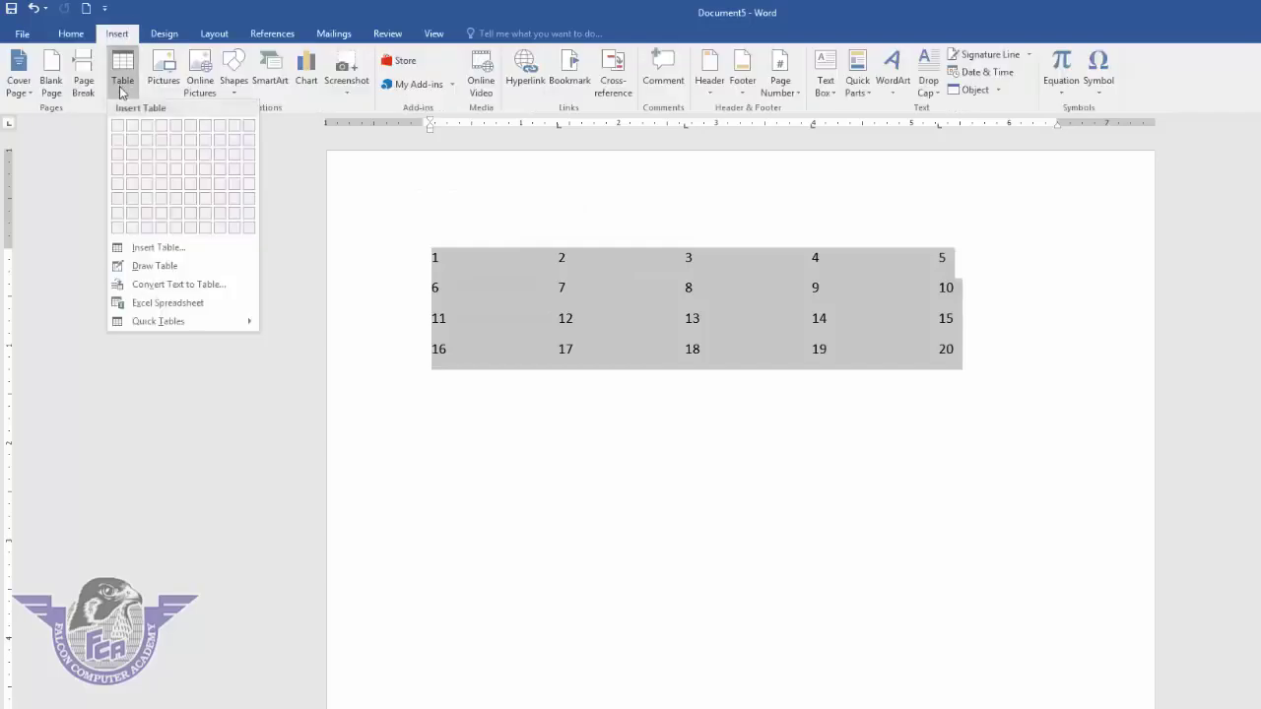
pyautogui.click(173, 285)
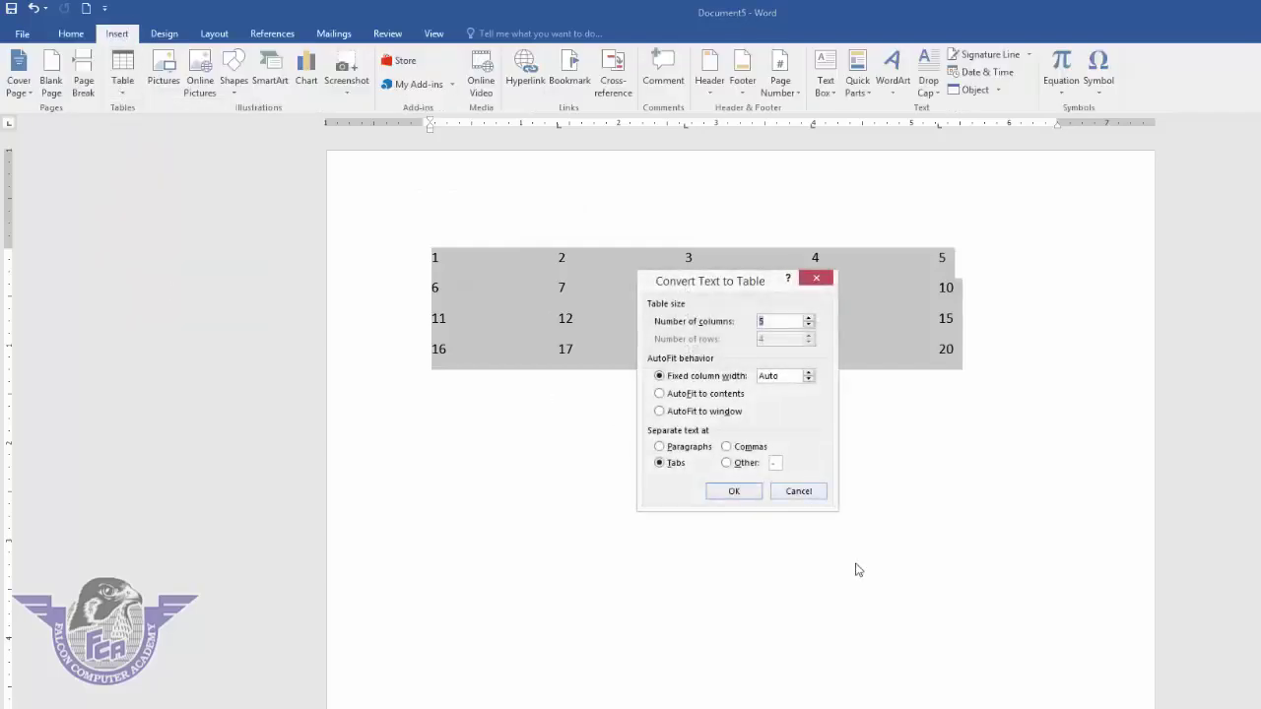
pyautogui.click(736, 493)
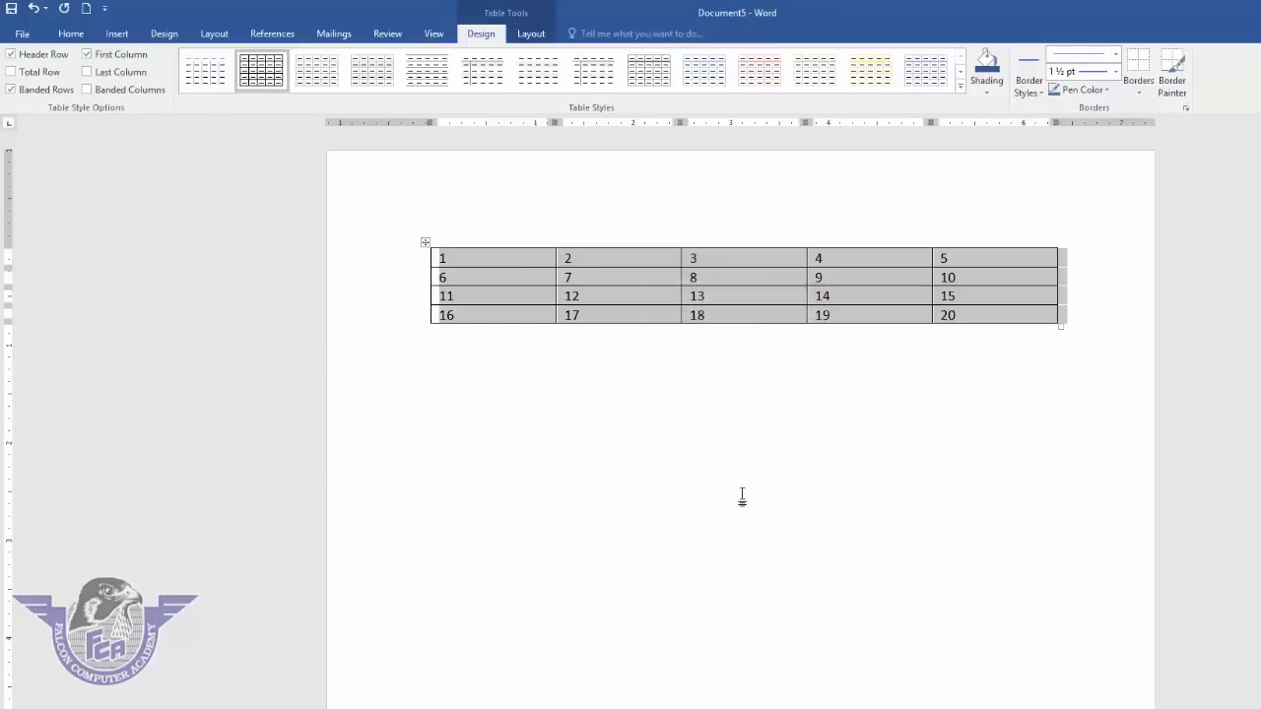
pyautogui.click(545, 36)
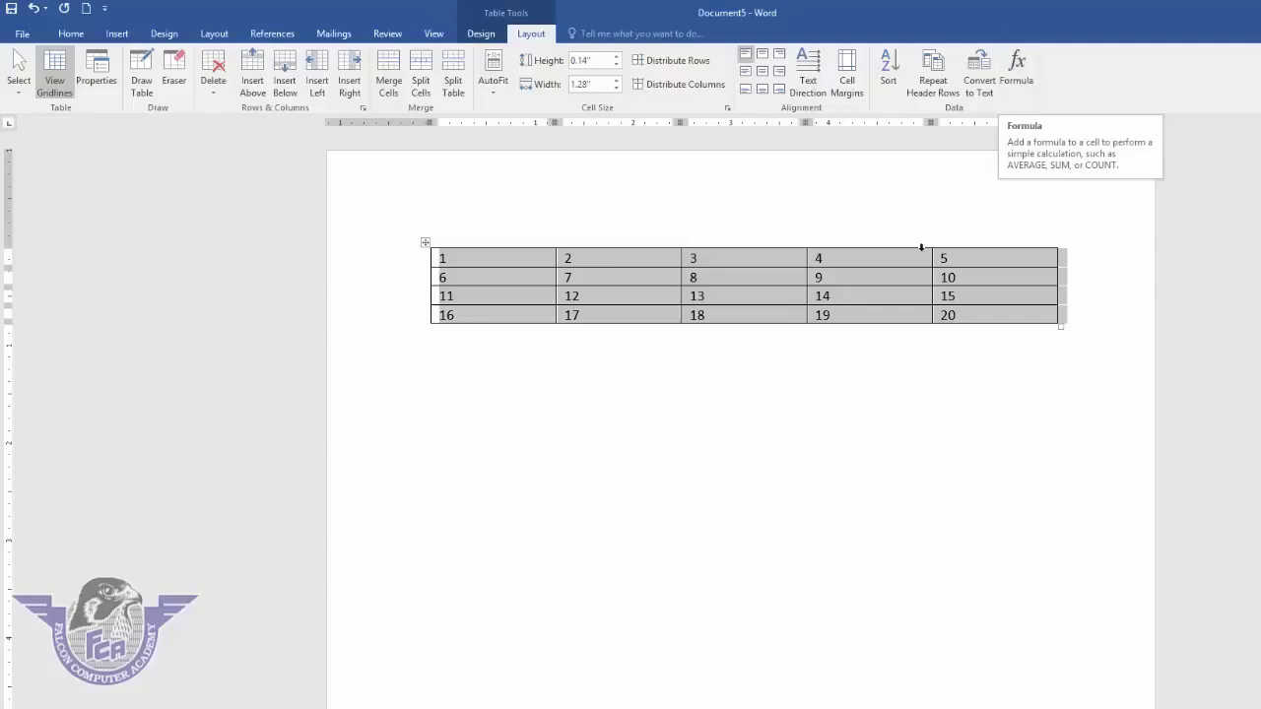
# - Clear all table contents and enter 500, 600 and 800 down the first column
pyautogui.press('Right')
pyautogui.moveTo(481, 258); pyautogui.dragTo(1005, 306)
pyautogui.press('Delete')
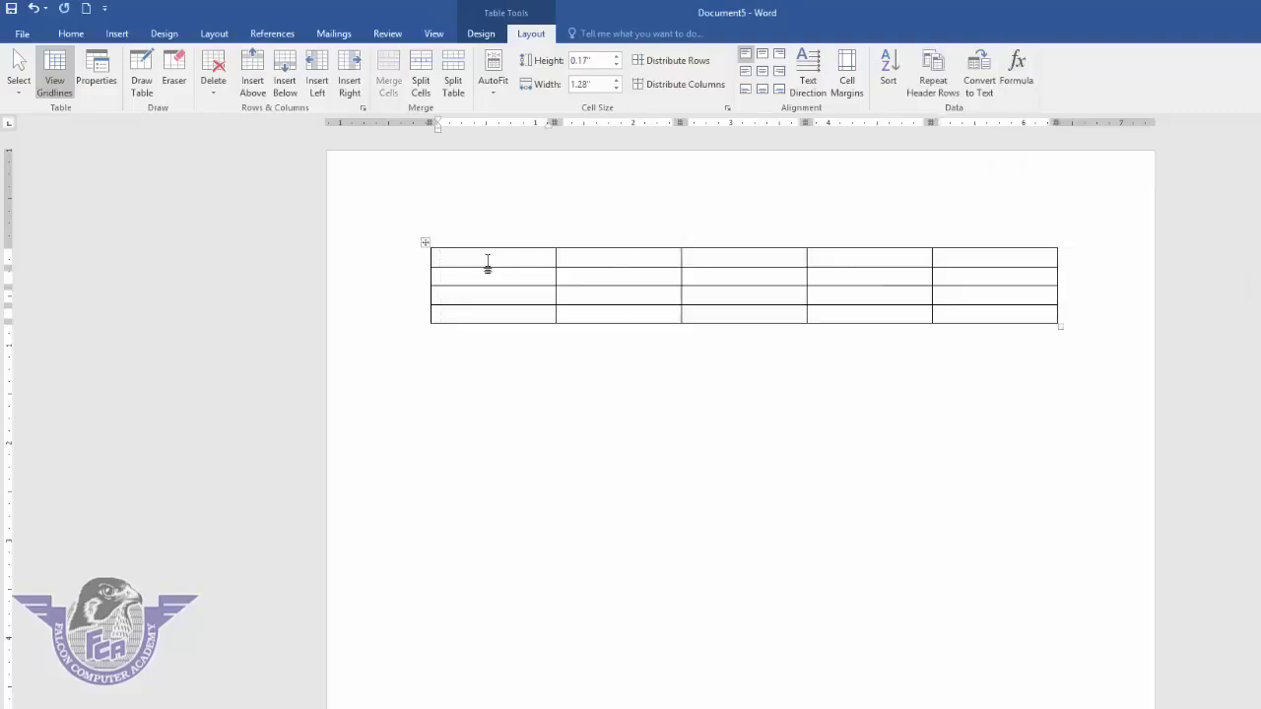
pyautogui.write('500')
pyautogui.press('Down')
pyautogui.write('600')
pyautogui.press('Down')
pyautogui.write('800')
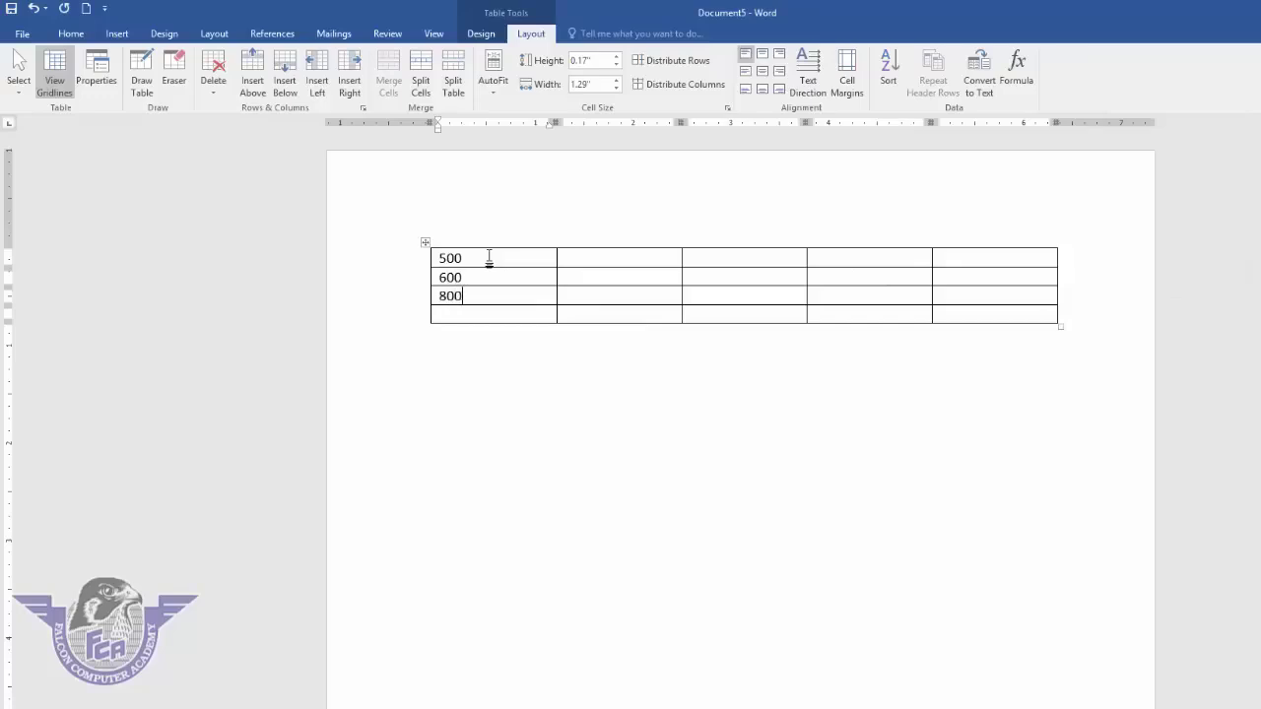
# - Insert a =SUM(ABOVE) formula in the fourth row, showing the total 1900
pyautogui.press('Down')
pyautogui.click(1017, 78)
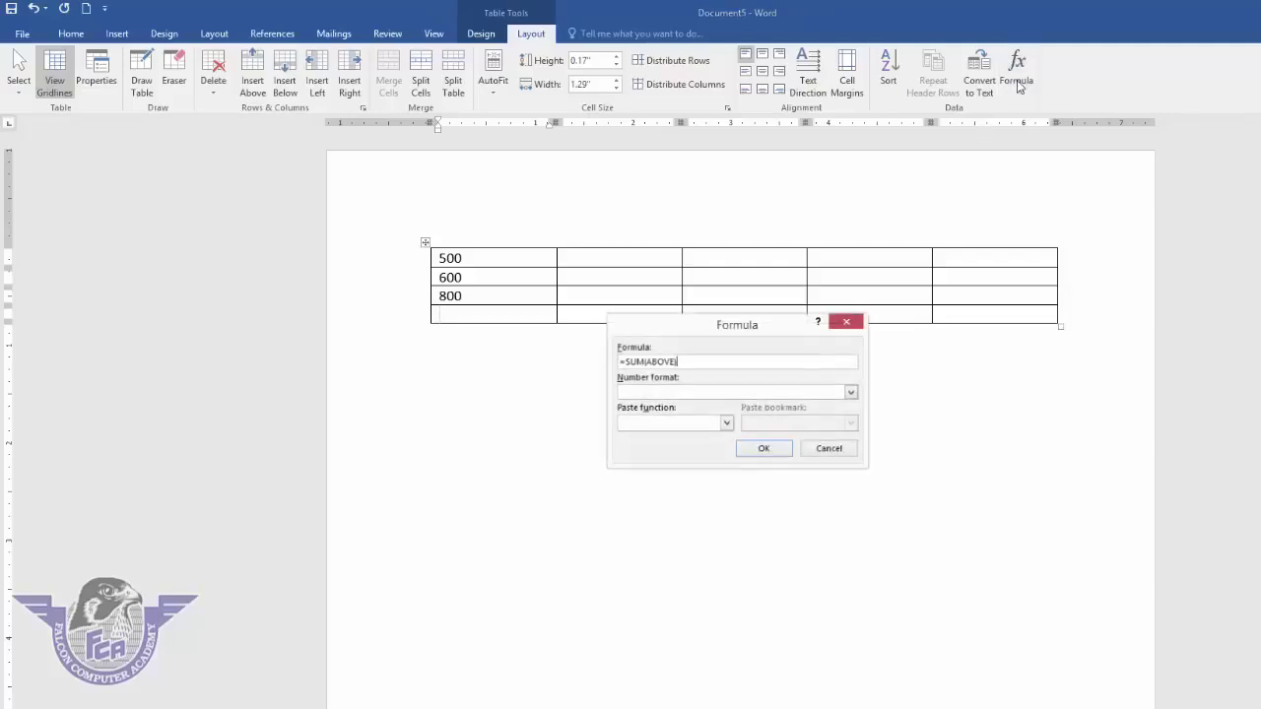
pyautogui.click(763, 449)
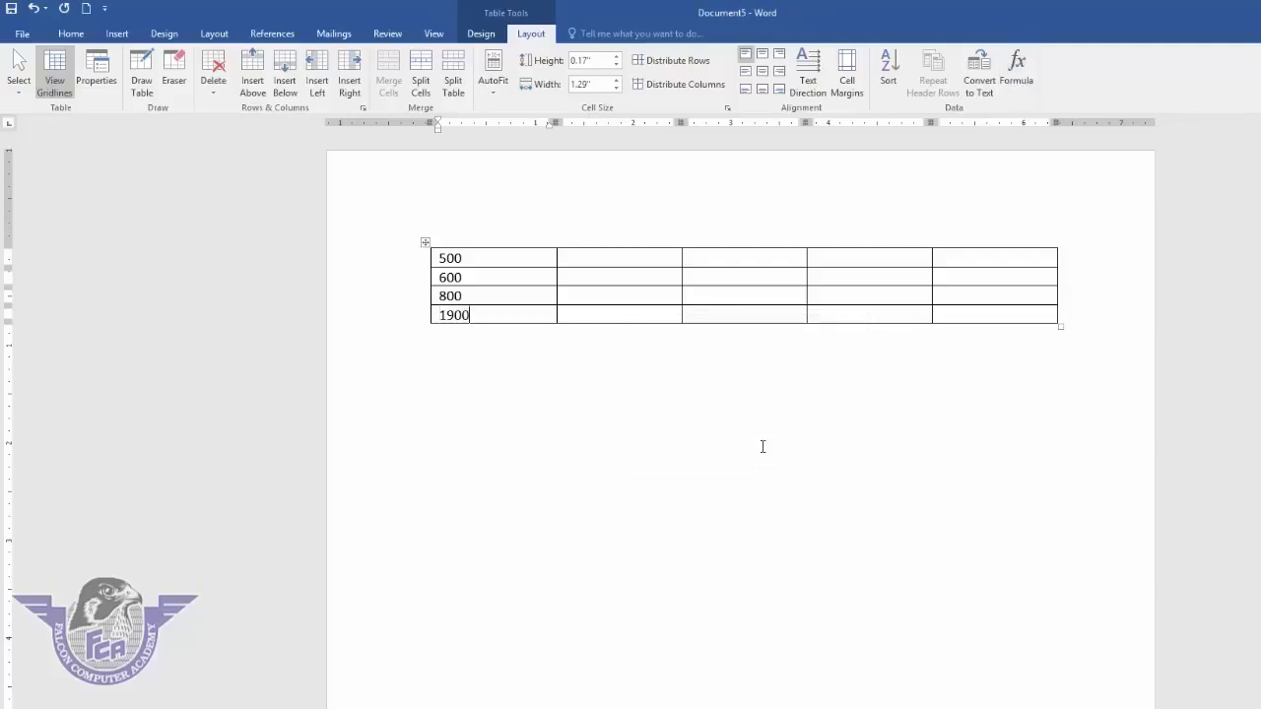